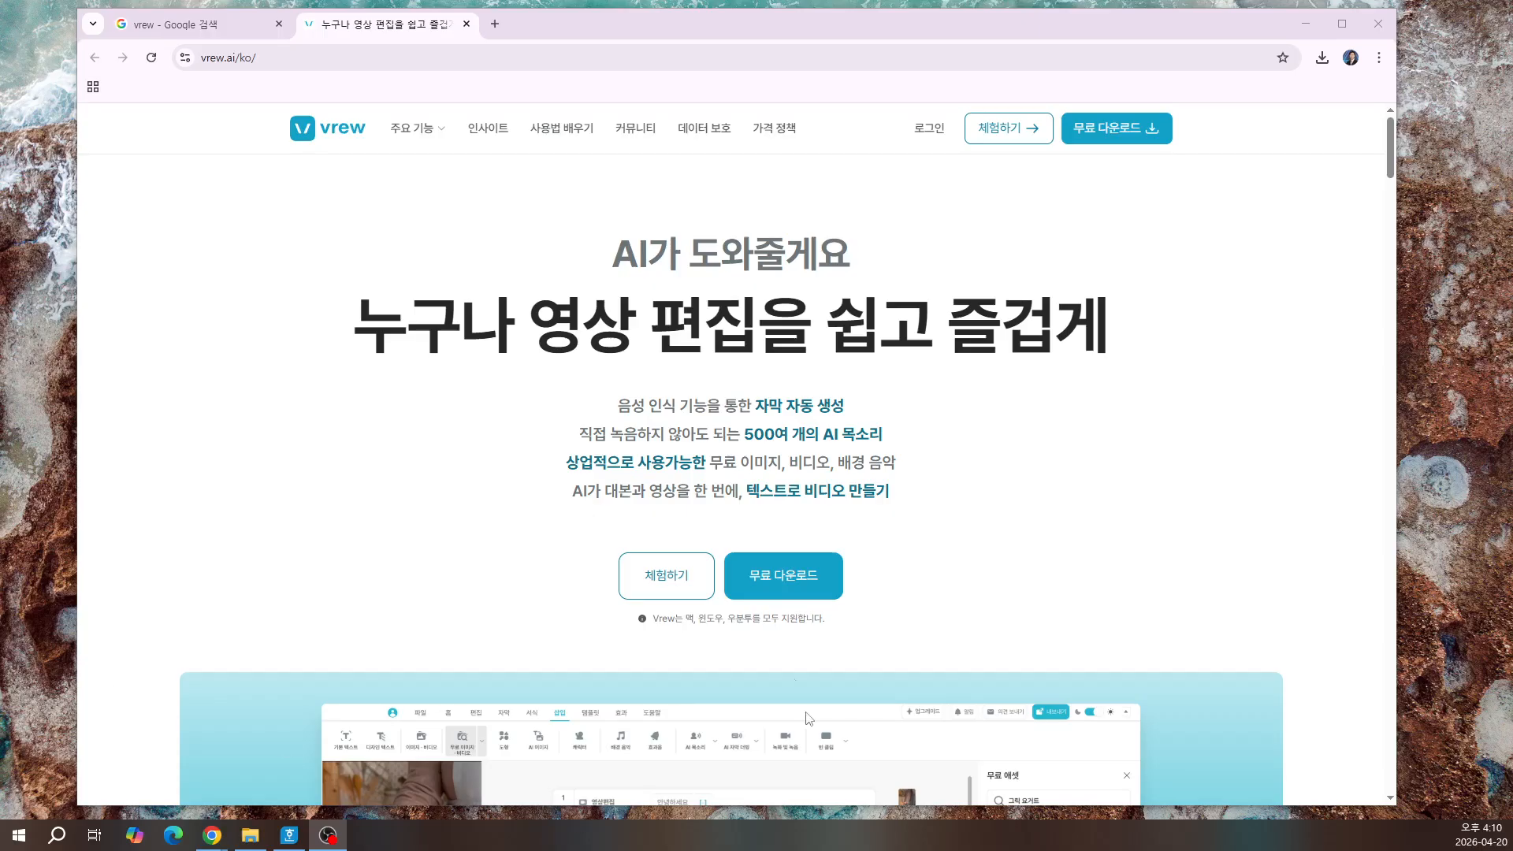
Step: Highlight the vrew.ai lines on automatic subtitles, 500 AI voices and free images, video and music
drag(619, 404, 845, 400)
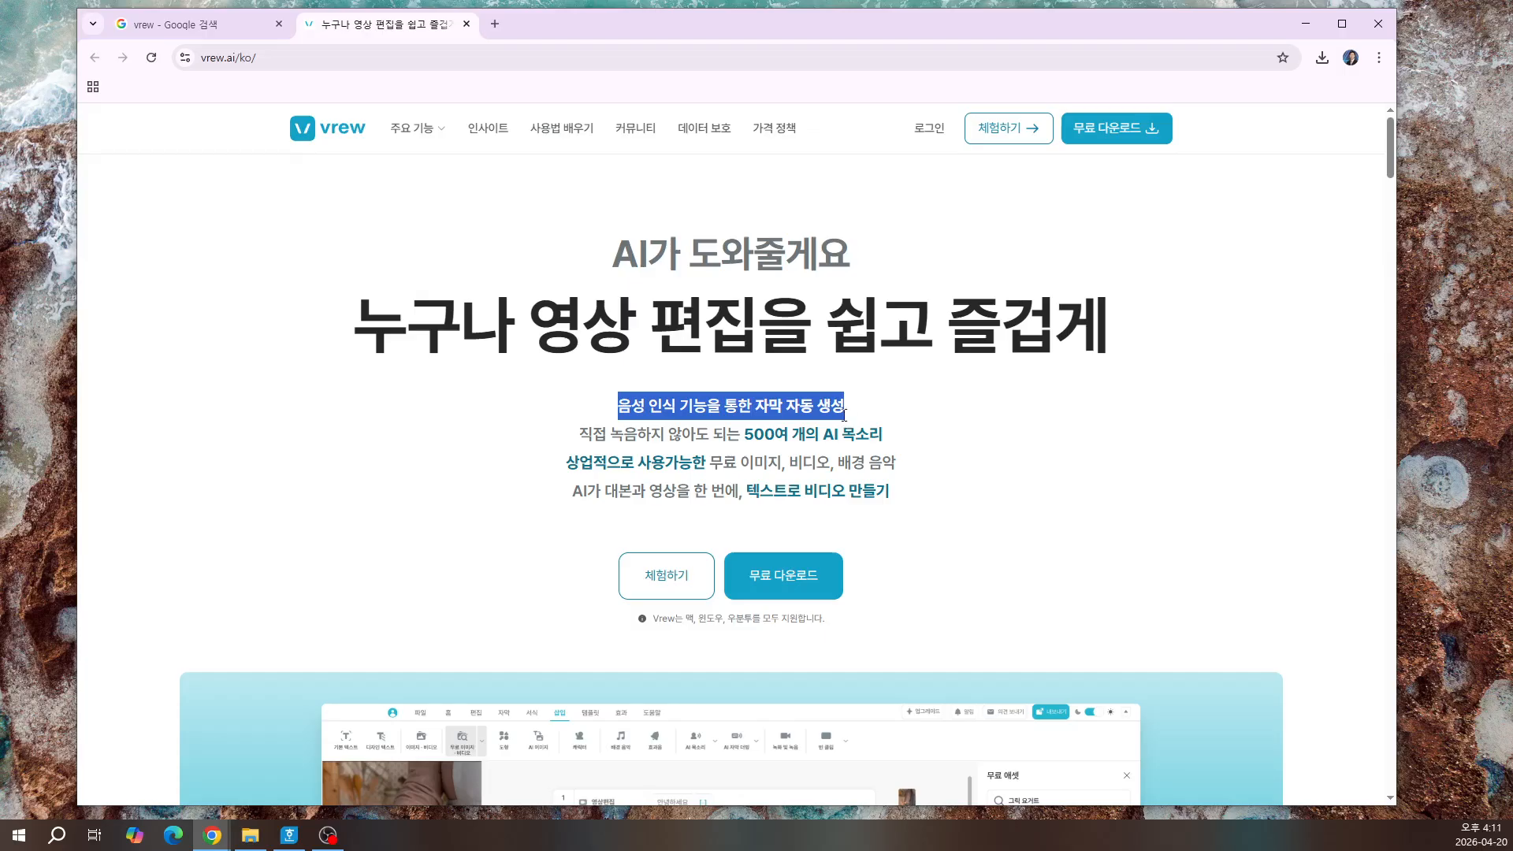
drag(739, 442, 891, 436)
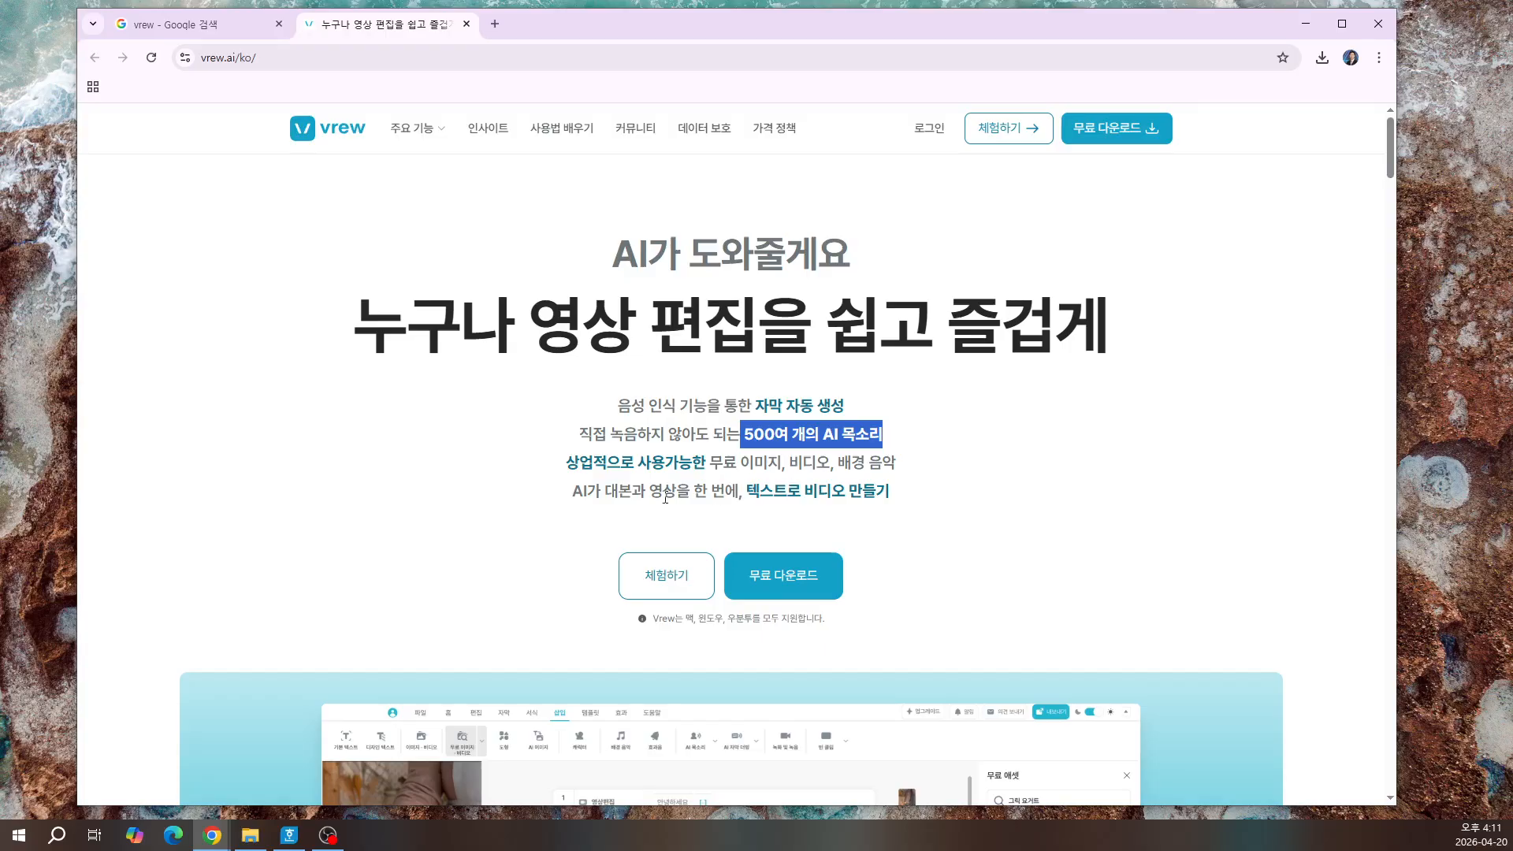
drag(722, 464, 896, 463)
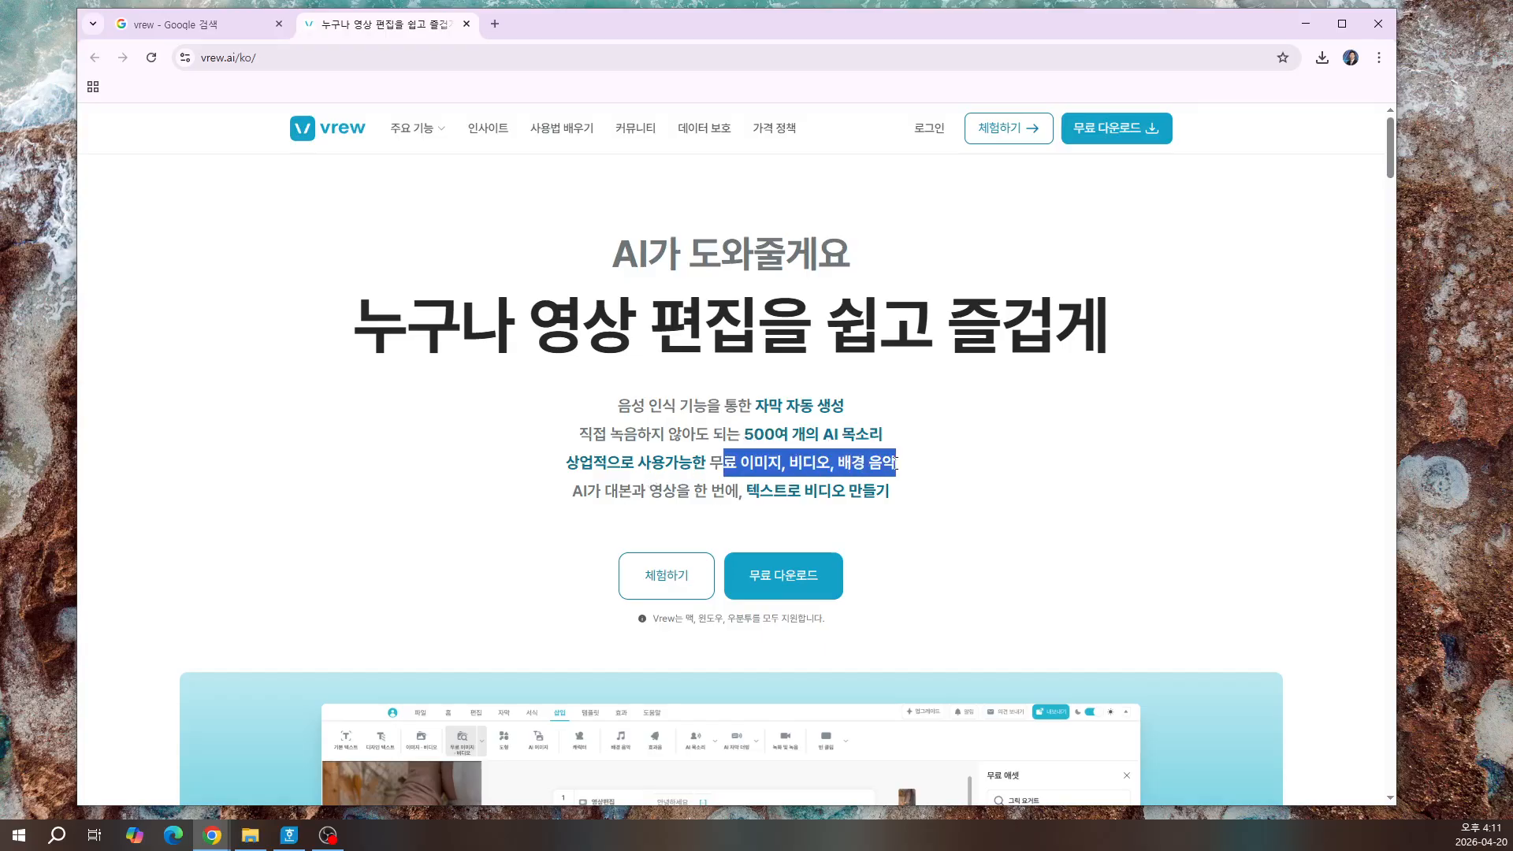
Step: Highlight the commercial-use media and text-to-video lines, then download the free Vrew installer
click(736, 471)
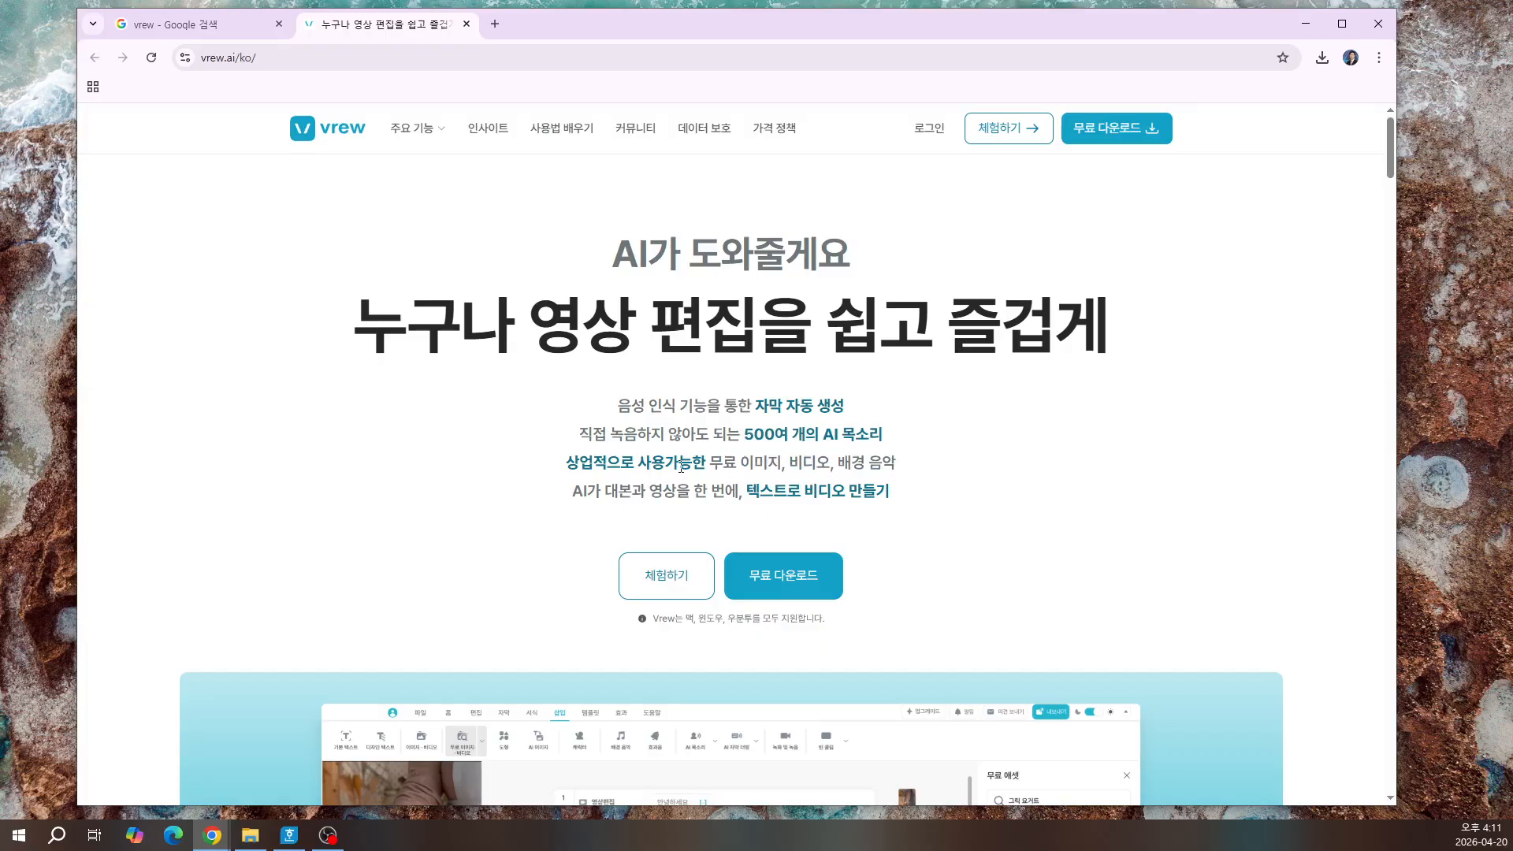
drag(566, 465, 896, 465)
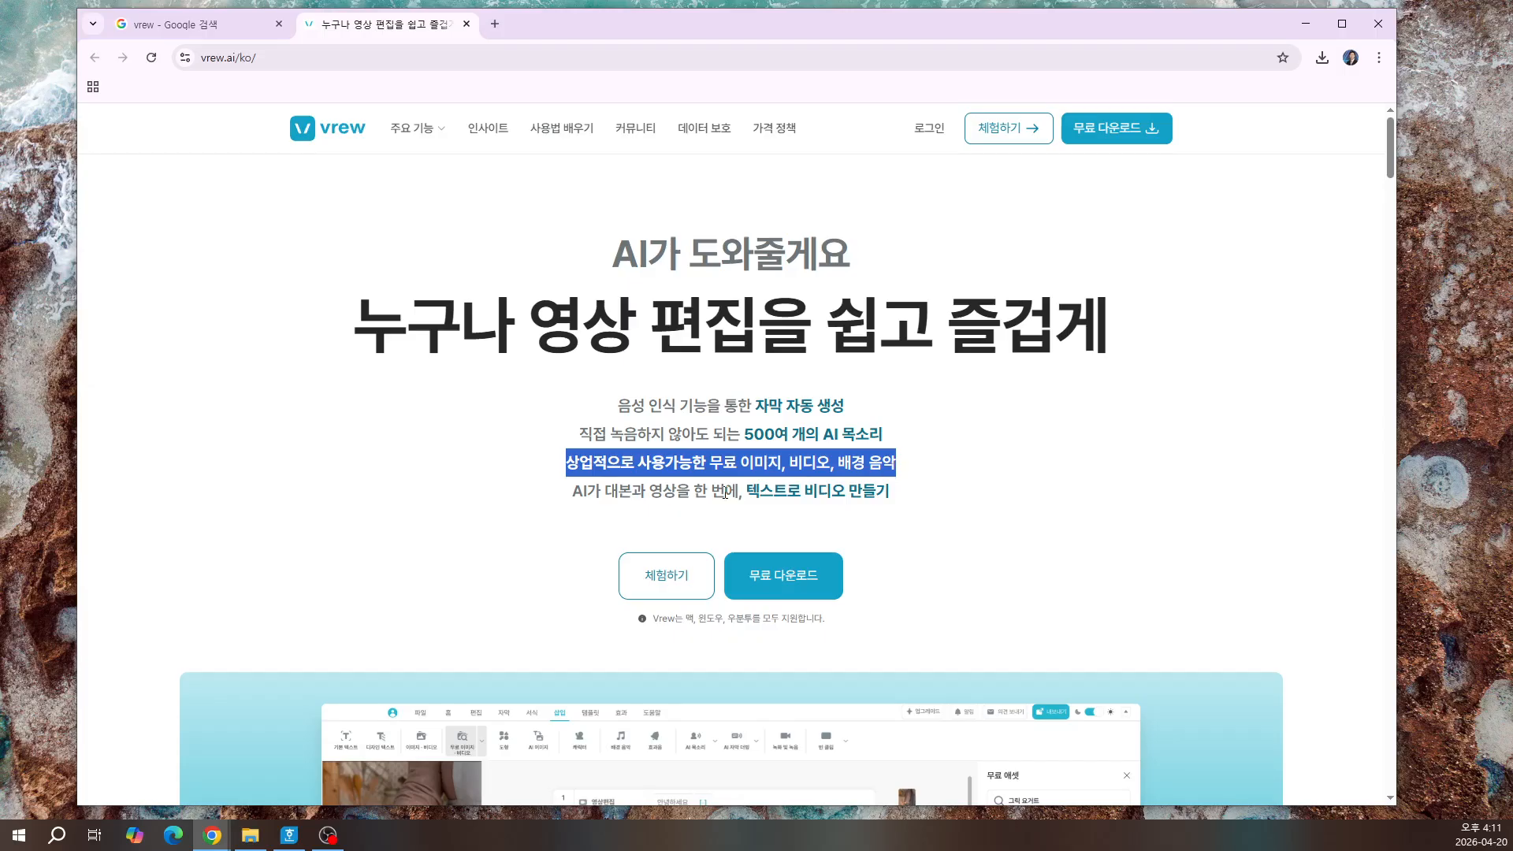
drag(575, 491, 889, 491)
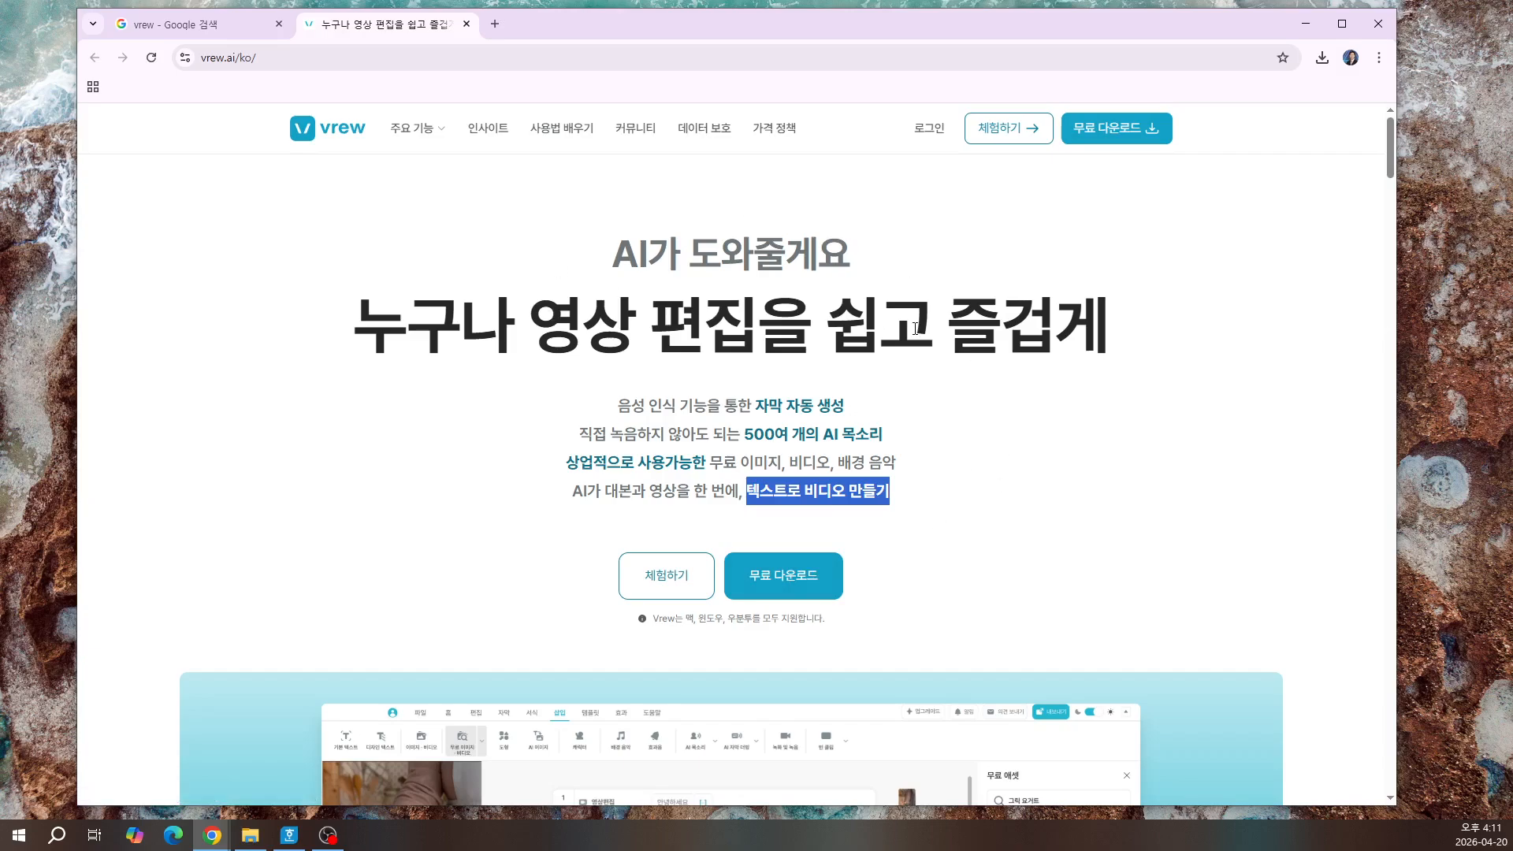
click(1139, 138)
Step: Run Vrew-Installer-3.8.2.exe from Chrome's downloads and allow it past the security warning
click(1323, 58)
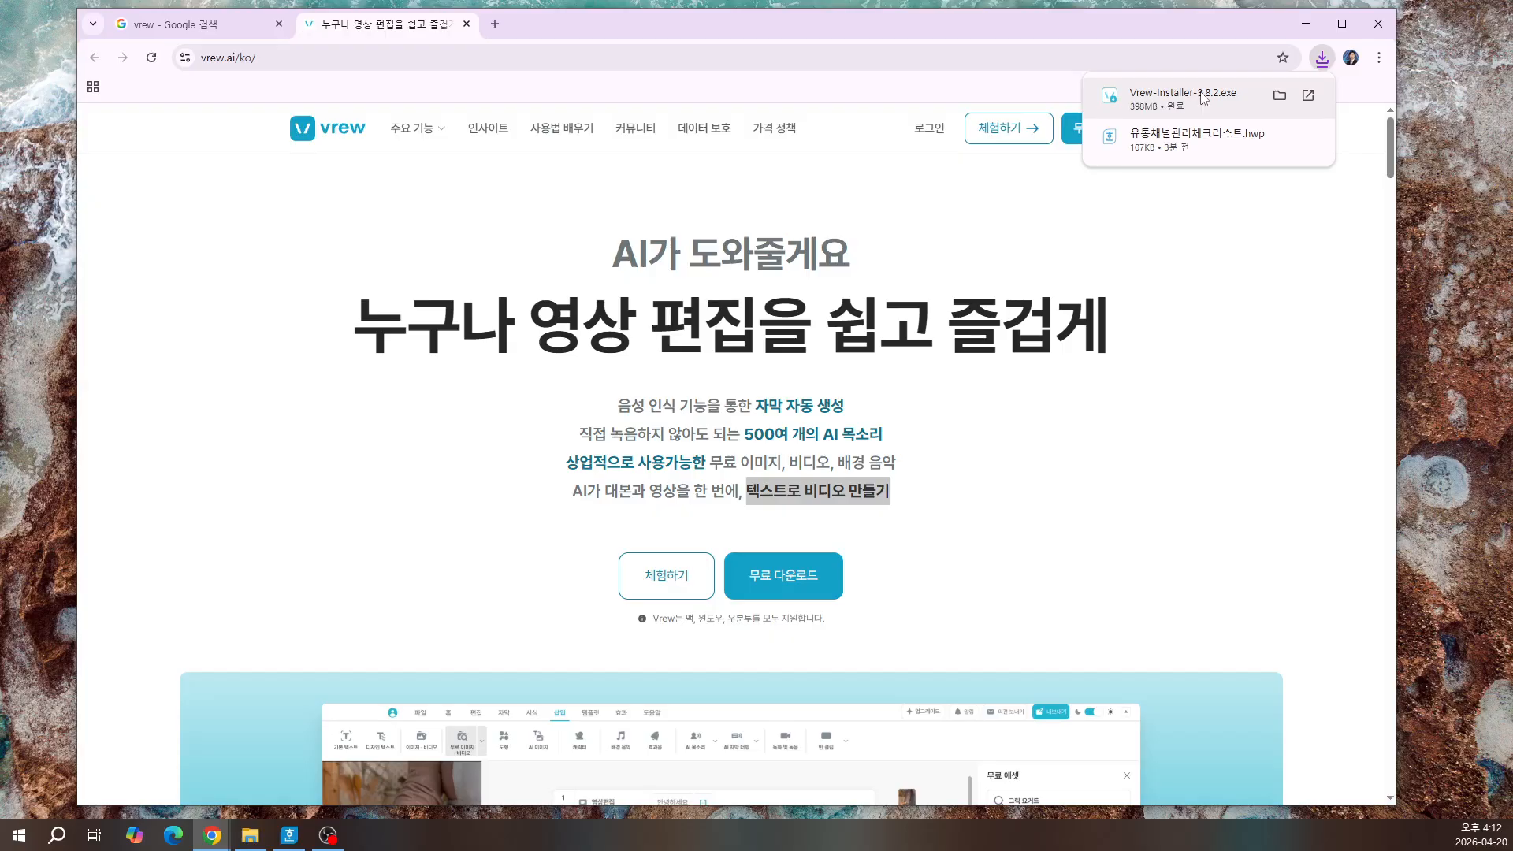
click(1240, 98)
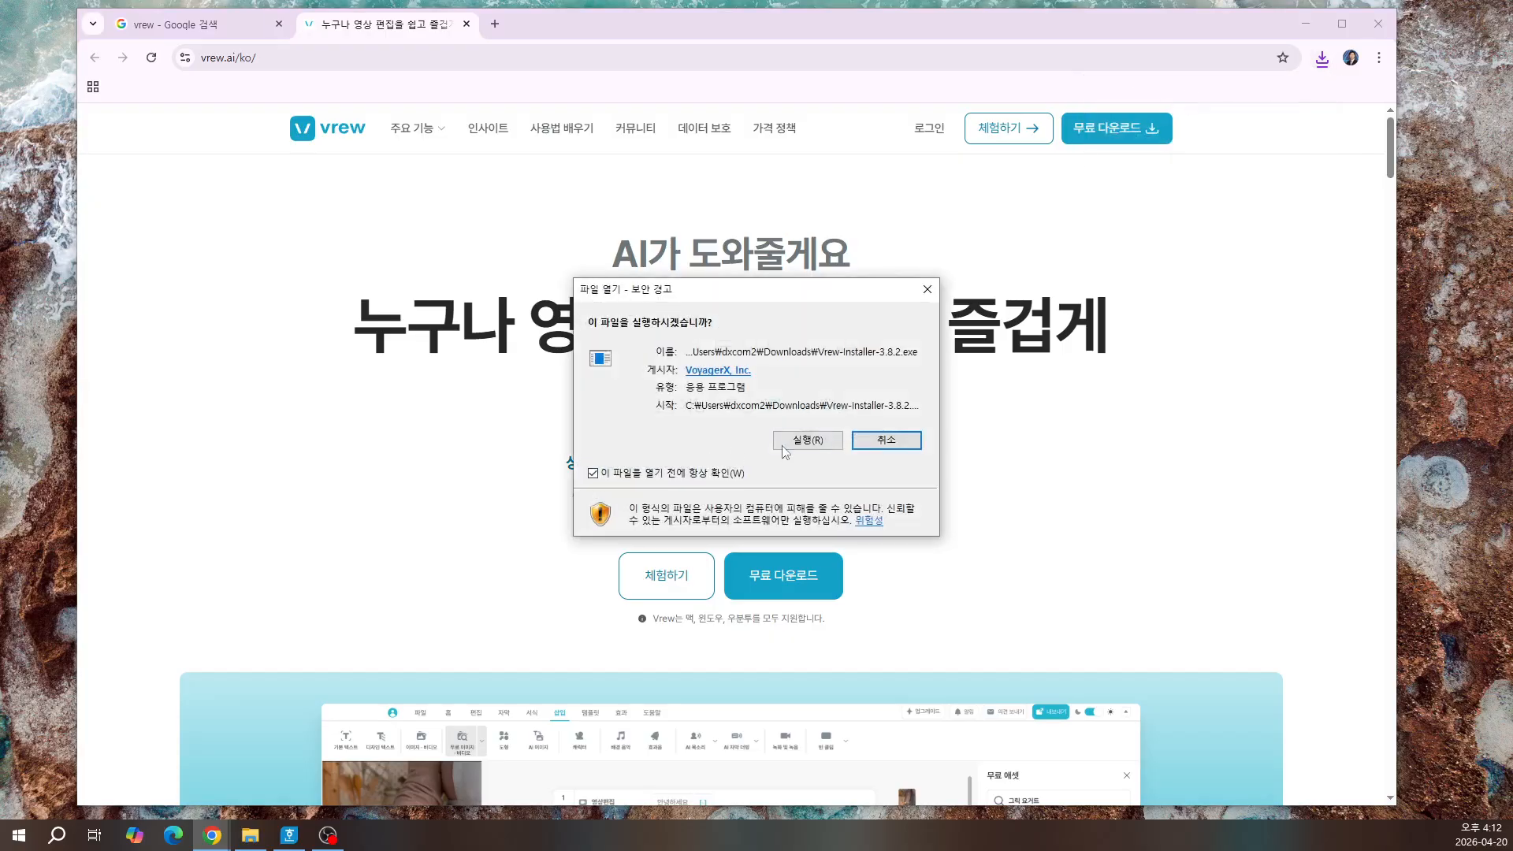
click(826, 442)
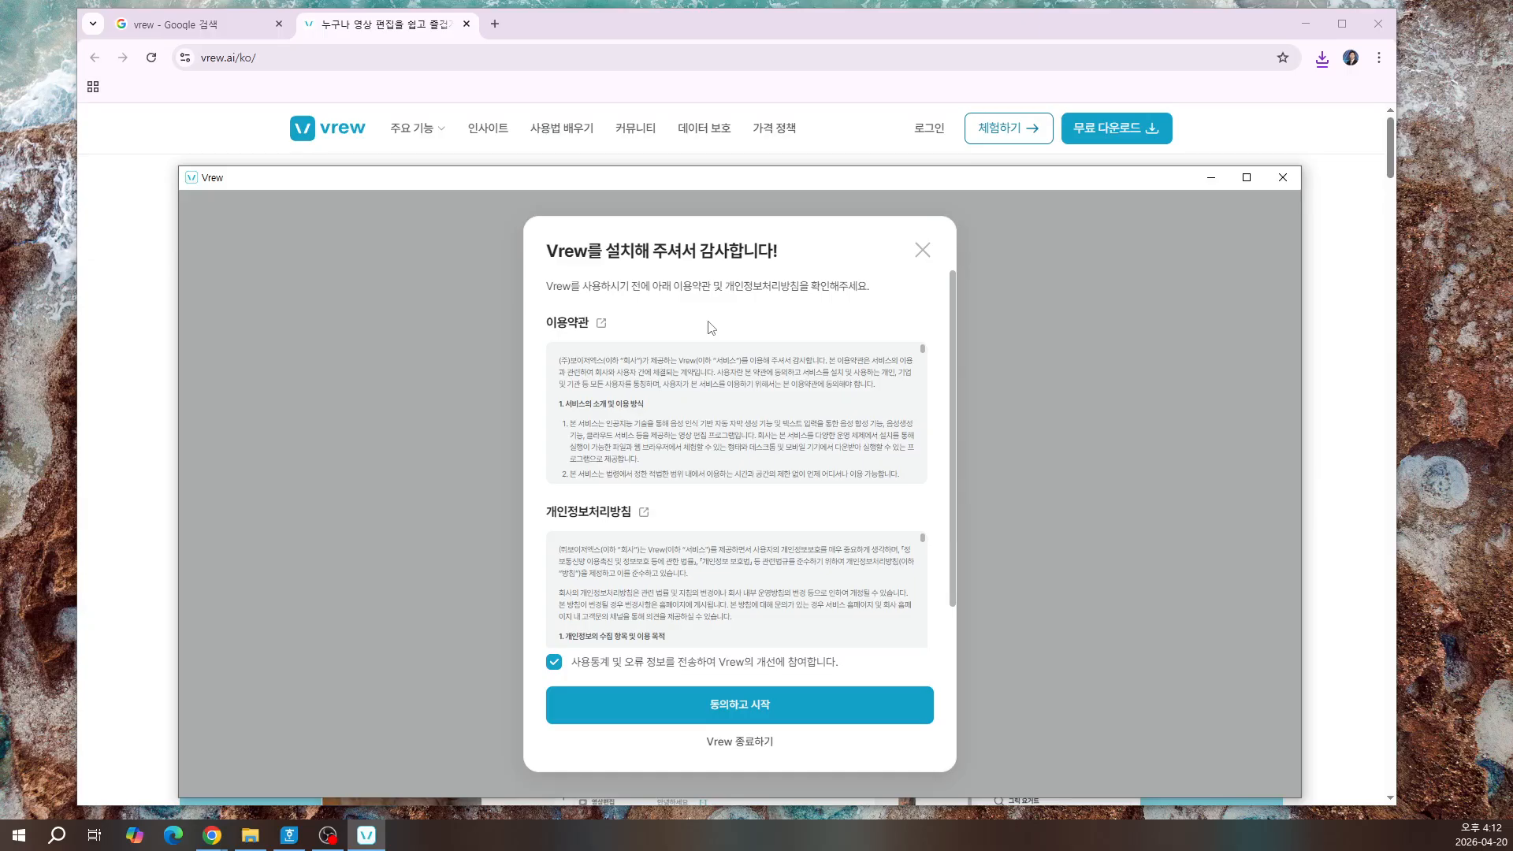
Step: Accept Vrew's terms of use and bring up the My Brew login page
click(760, 715)
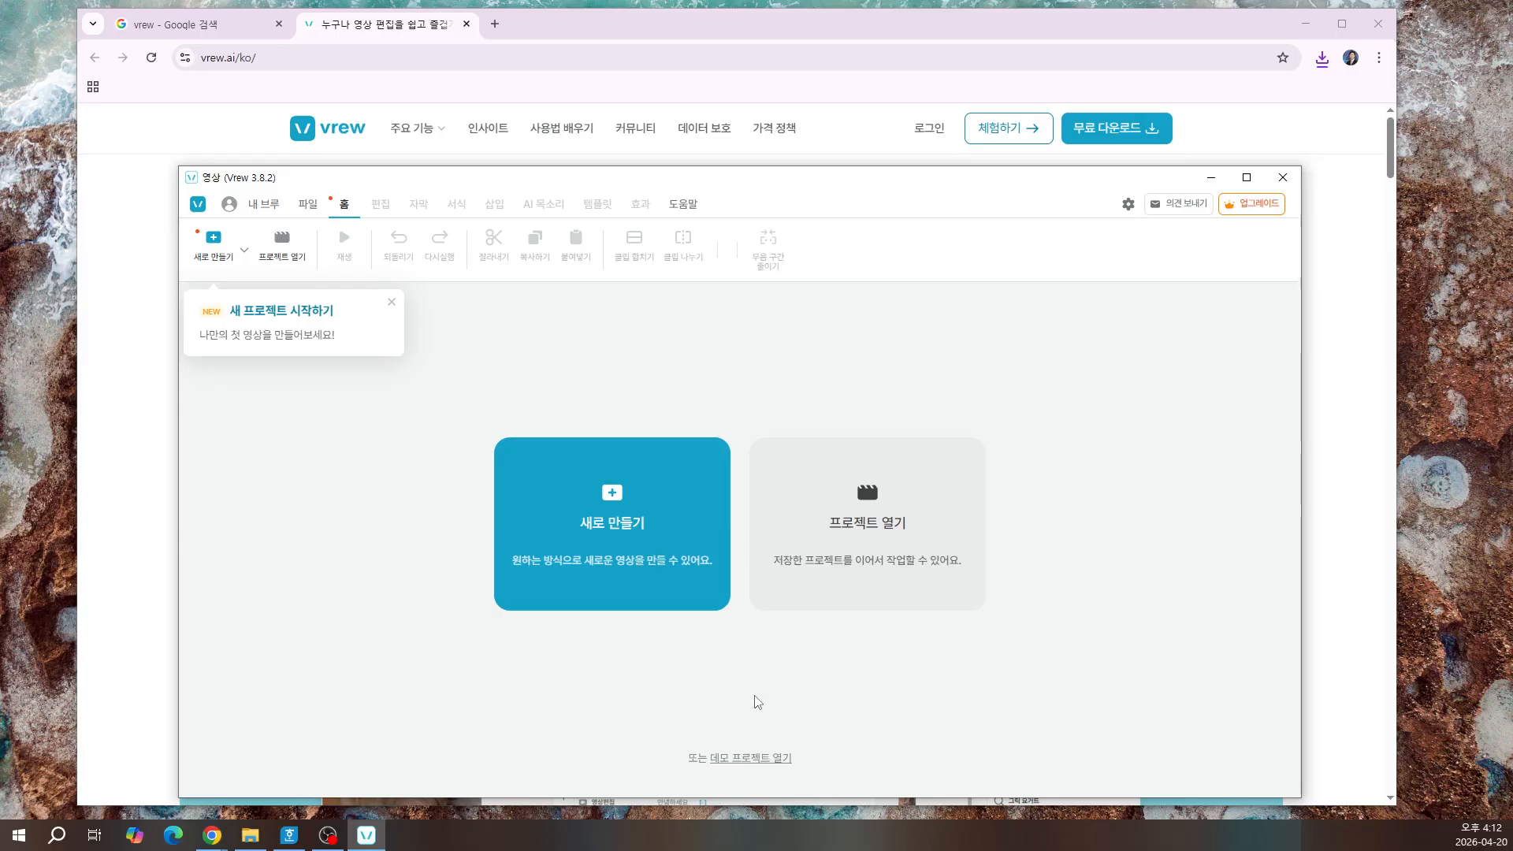
click(230, 209)
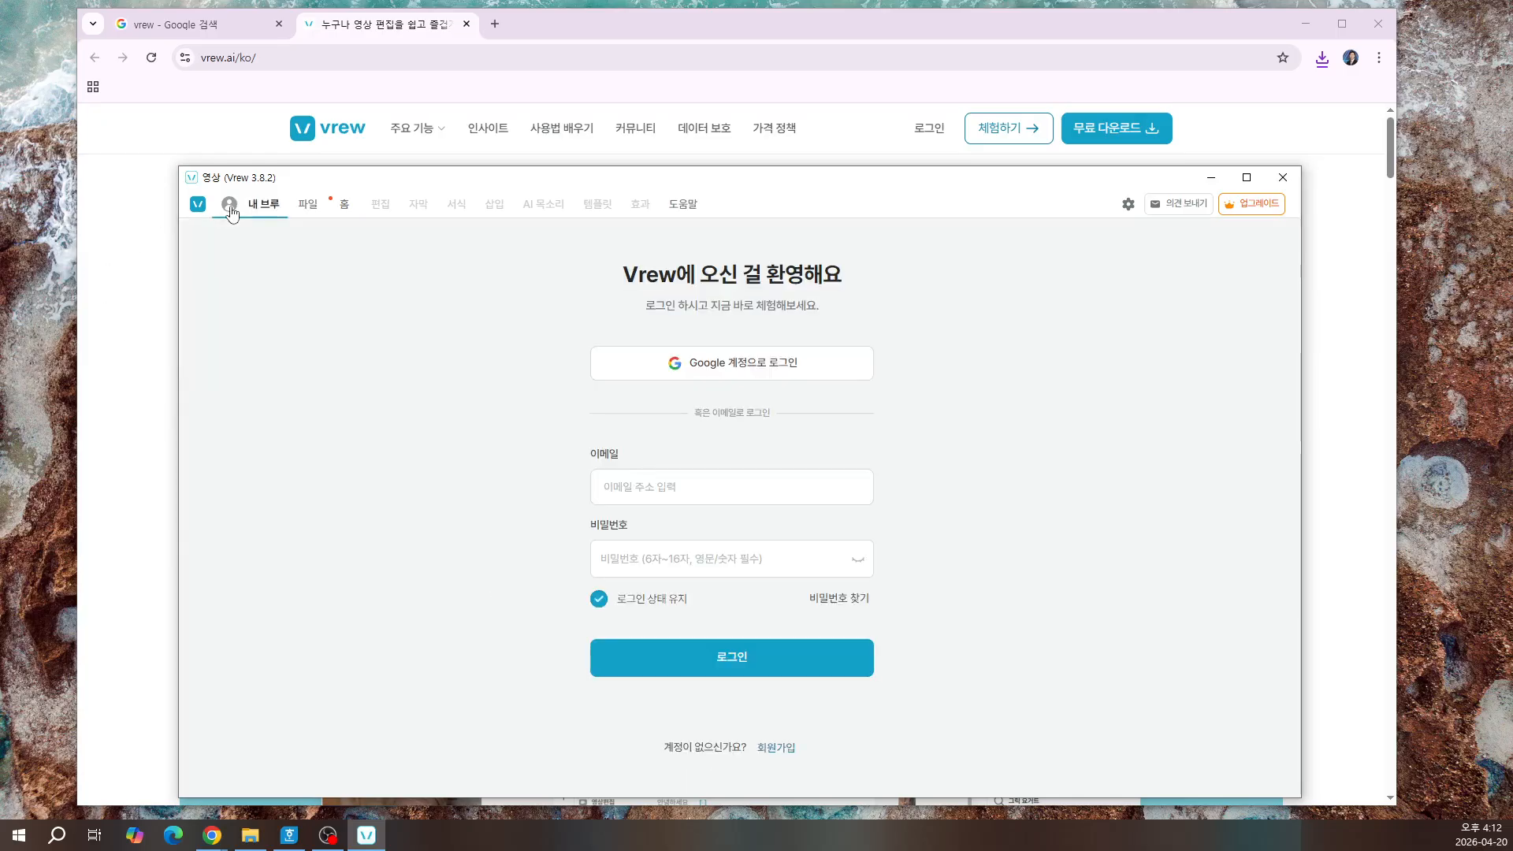
Step: Sign in to Vrew with a Google account in Chrome and hand the login back to the app
click(773, 383)
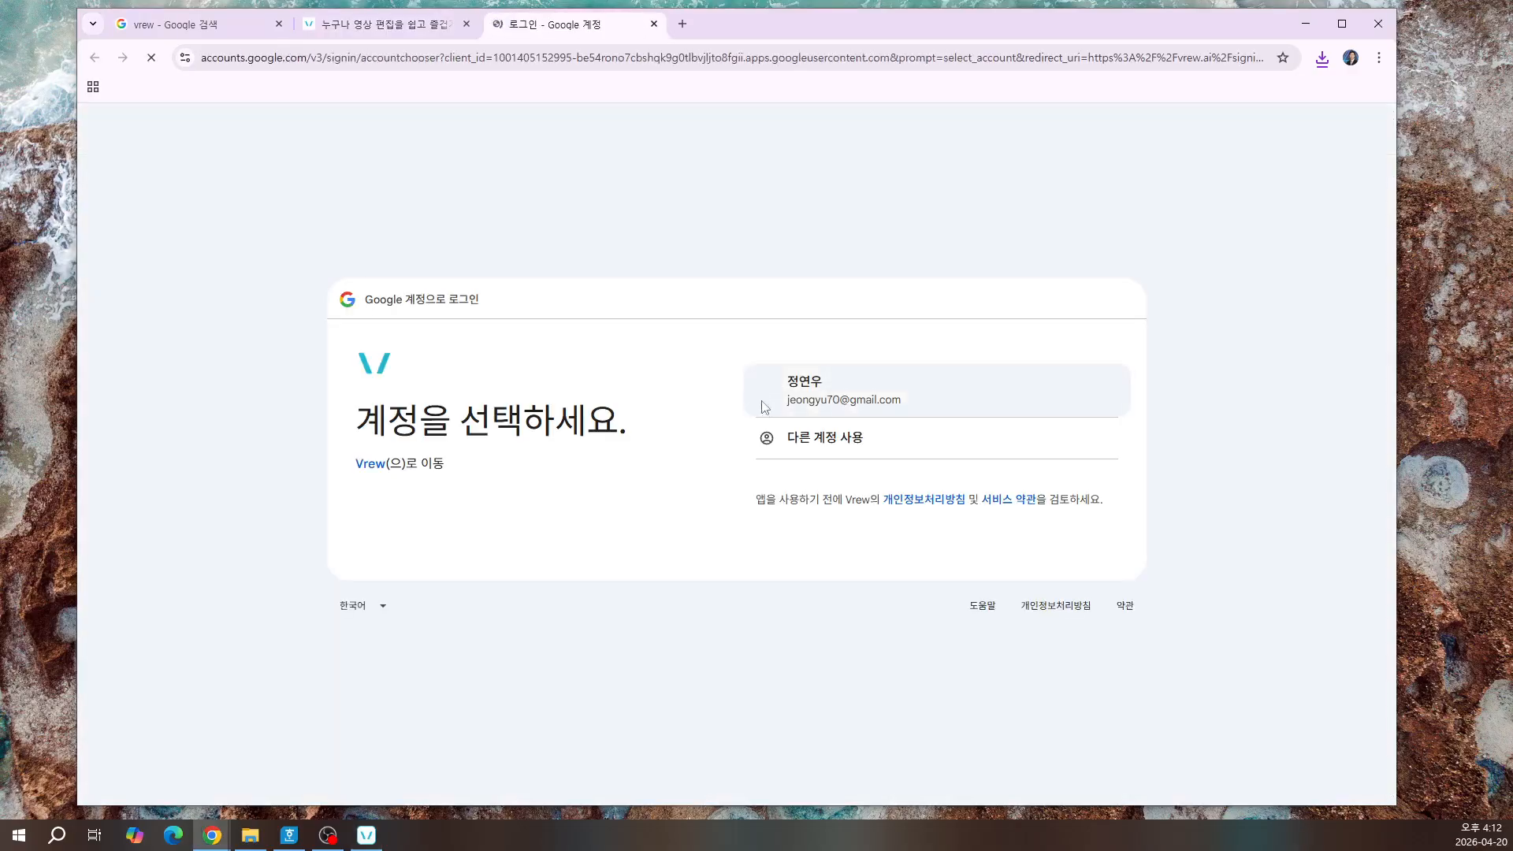
key(ctrl+t)
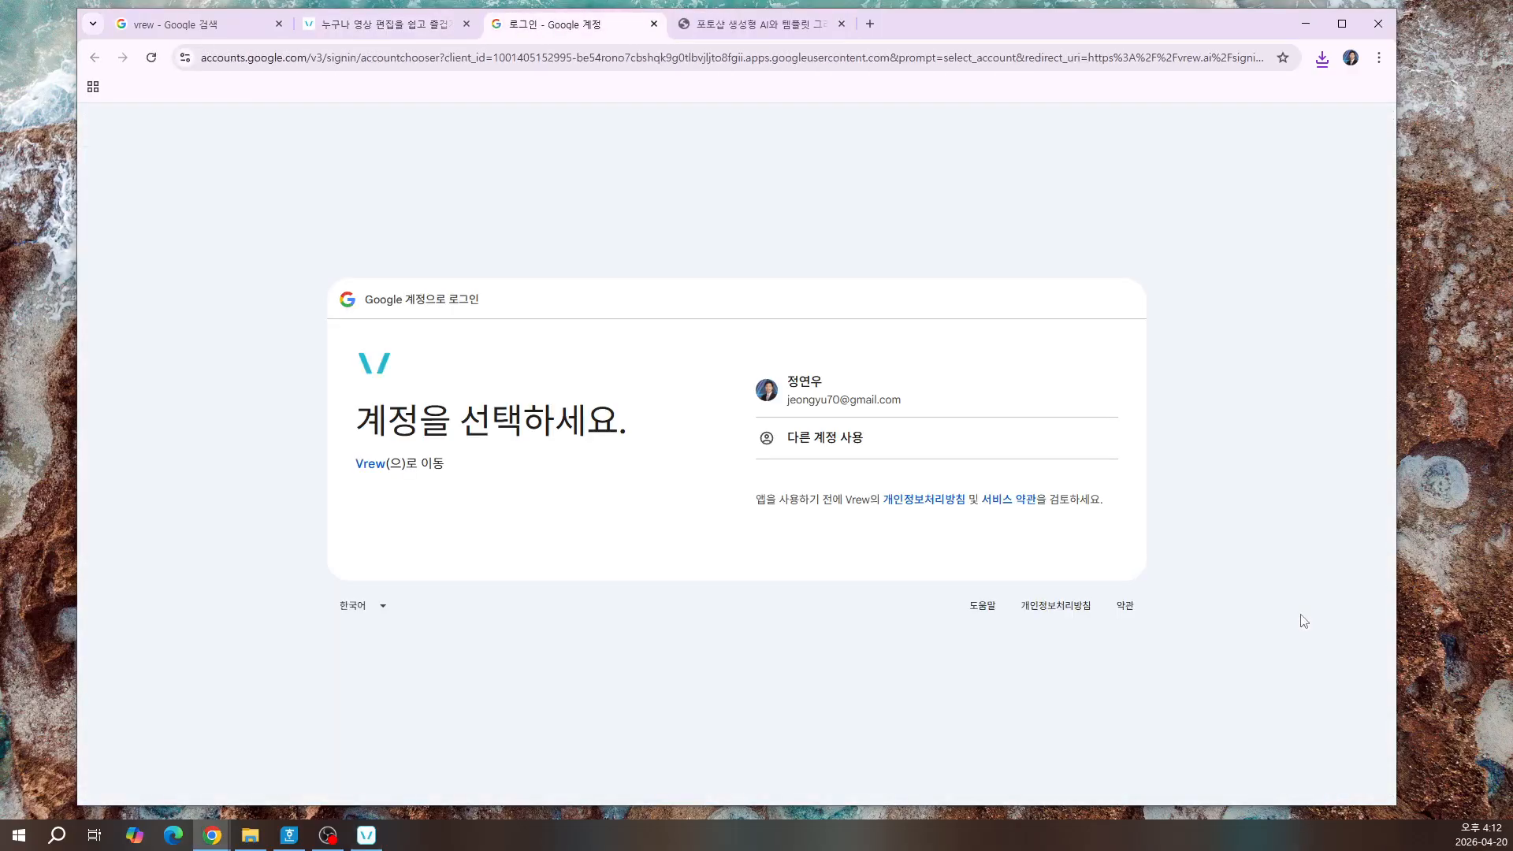
click(838, 389)
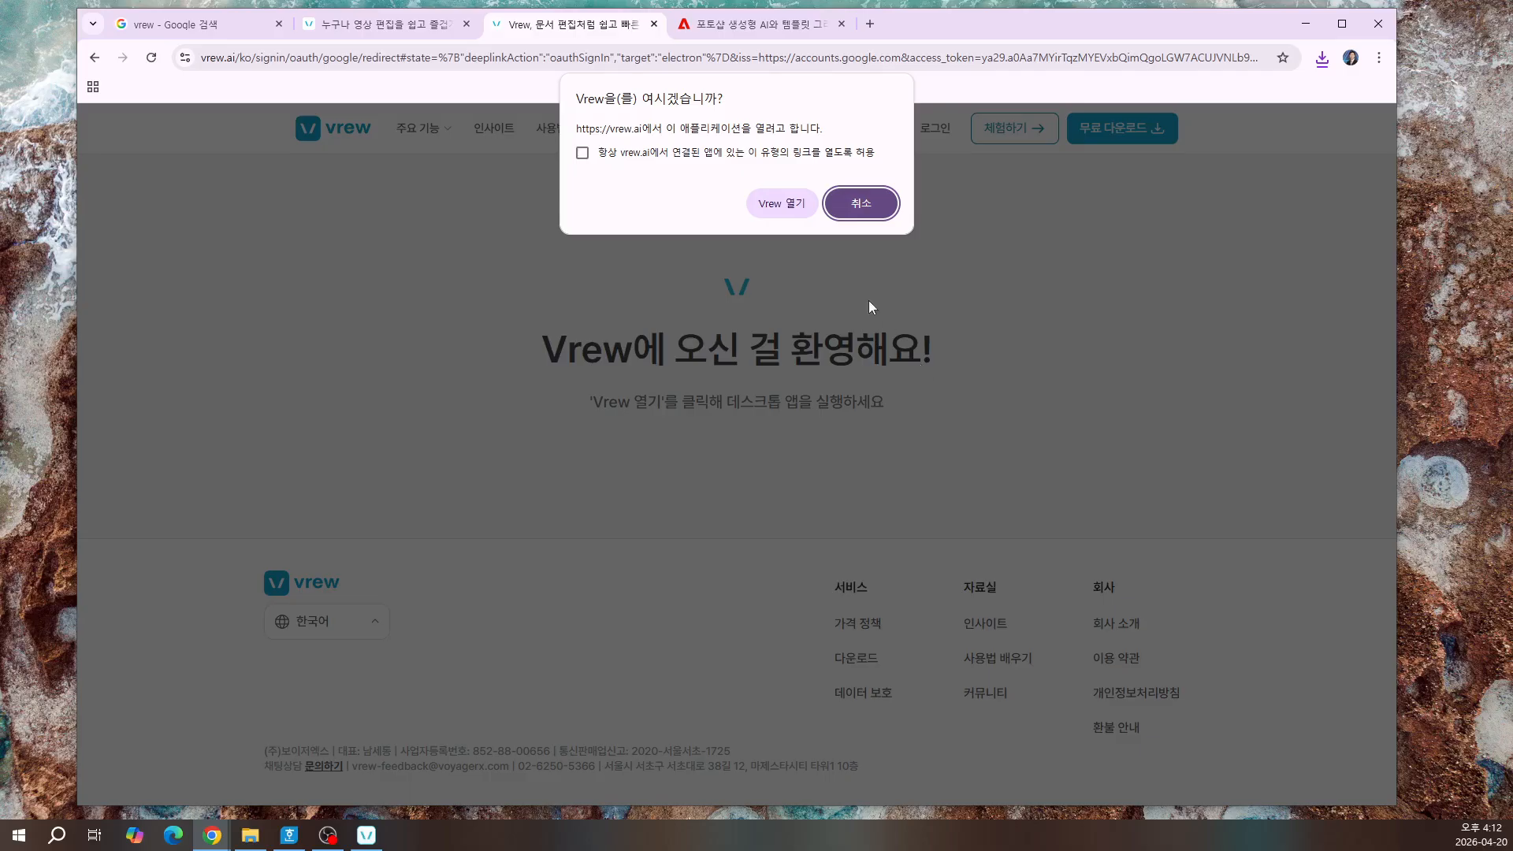
click(782, 203)
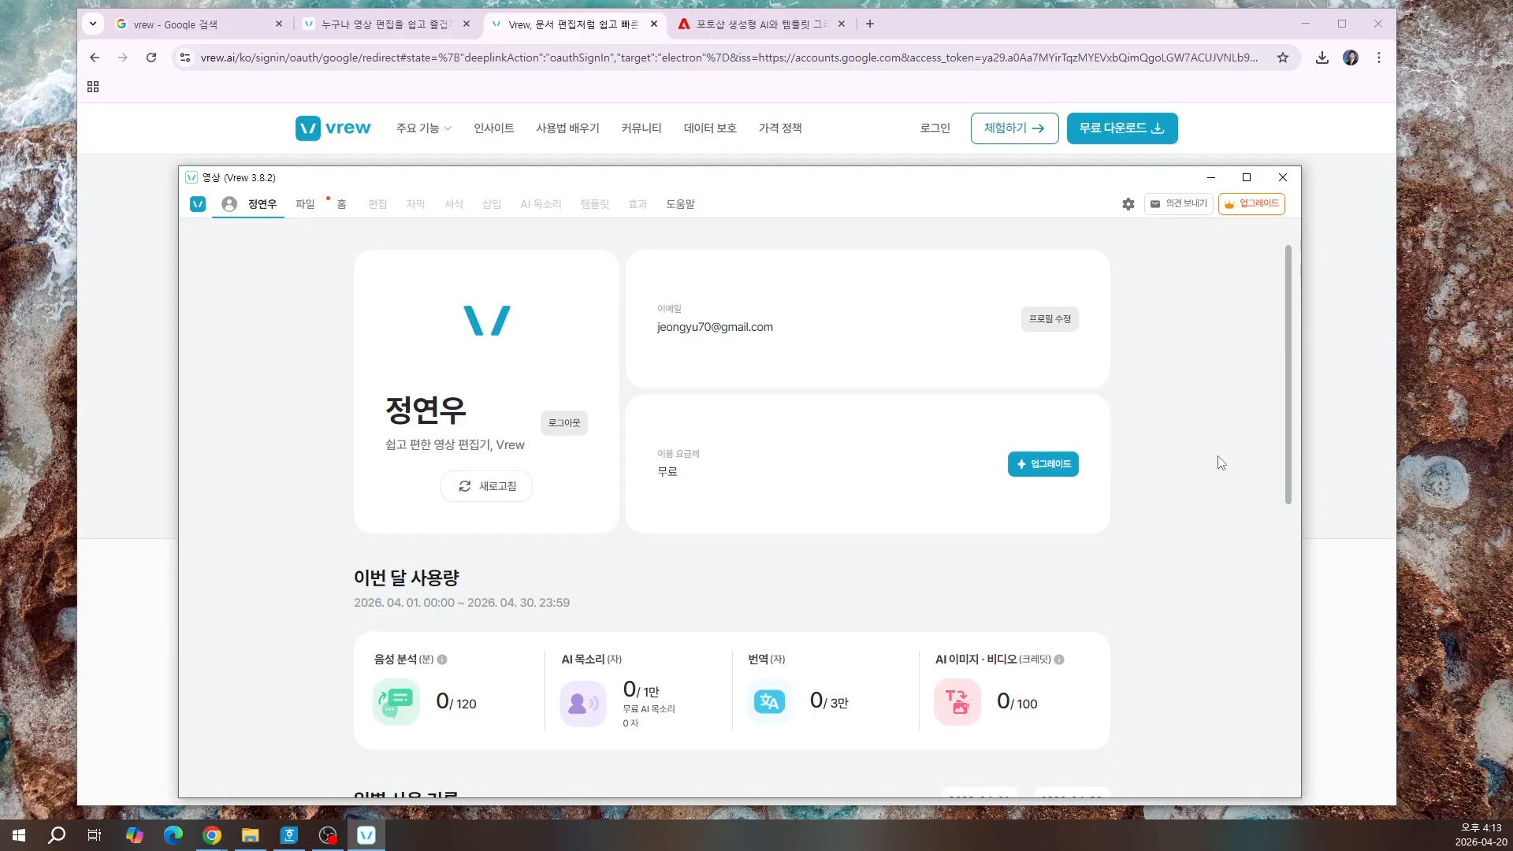
scroll(1221, 462, down, 3)
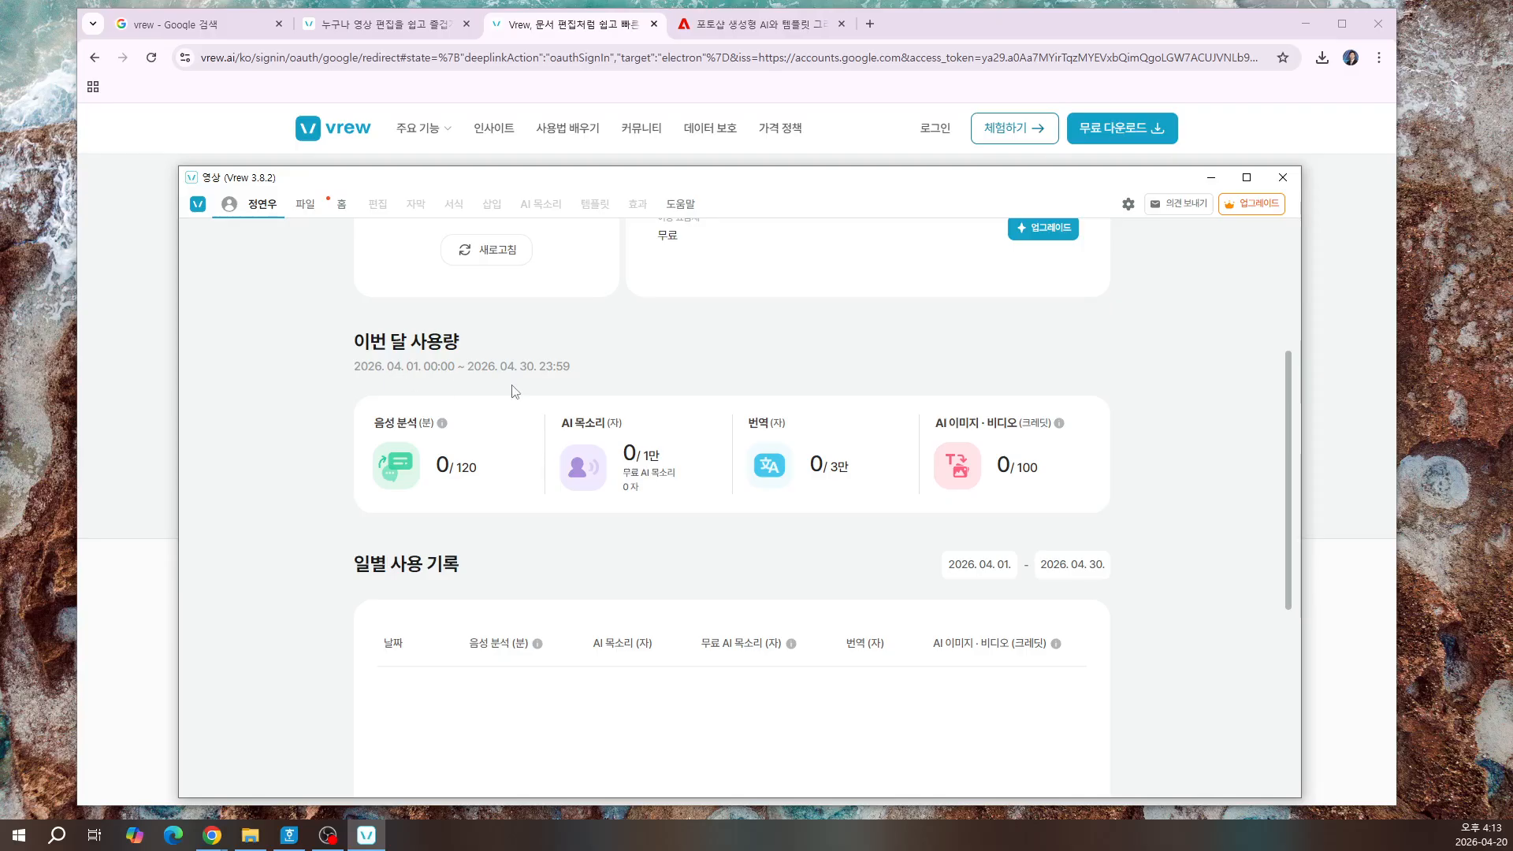
drag(507, 369, 598, 376)
drag(485, 476, 457, 481)
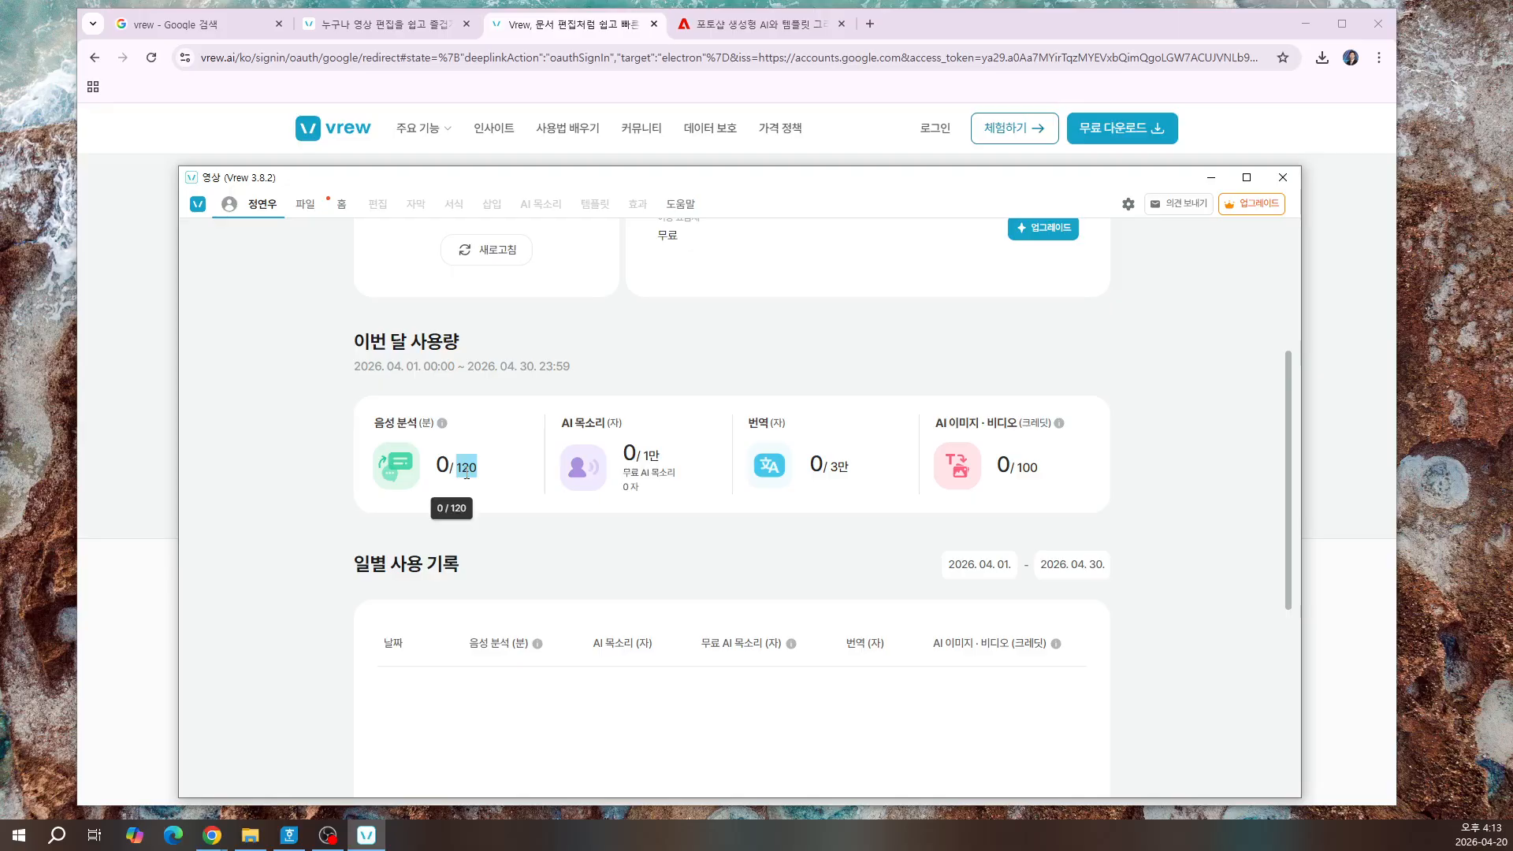
click(457, 471)
drag(457, 470, 488, 476)
drag(642, 456, 664, 464)
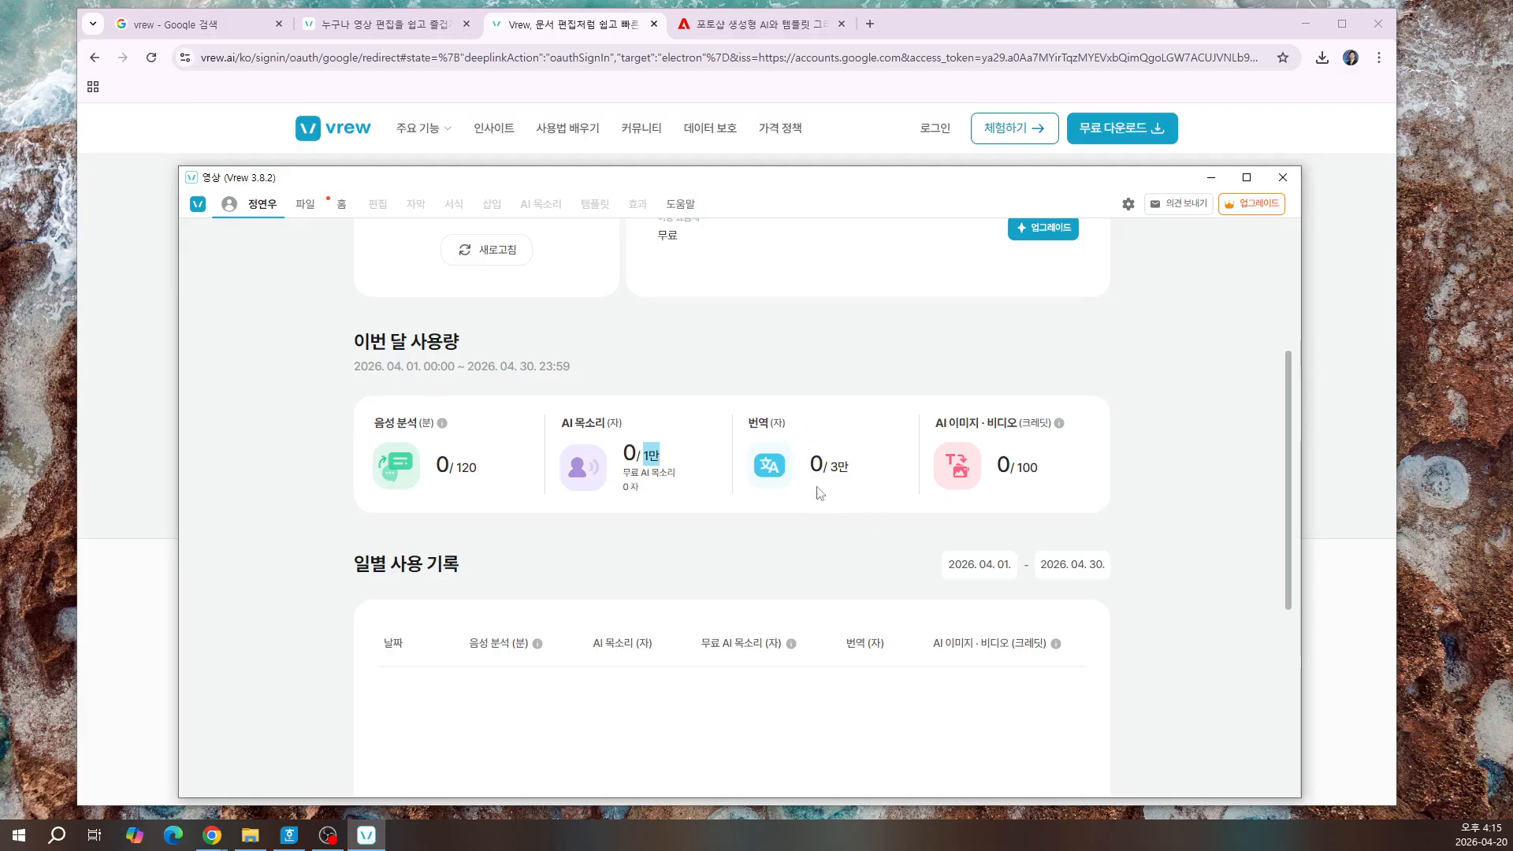
Step: Minimize Chrome and bring the Vrew window back to the front
mouse_move(811, 480)
scroll(975, 571, up, 3)
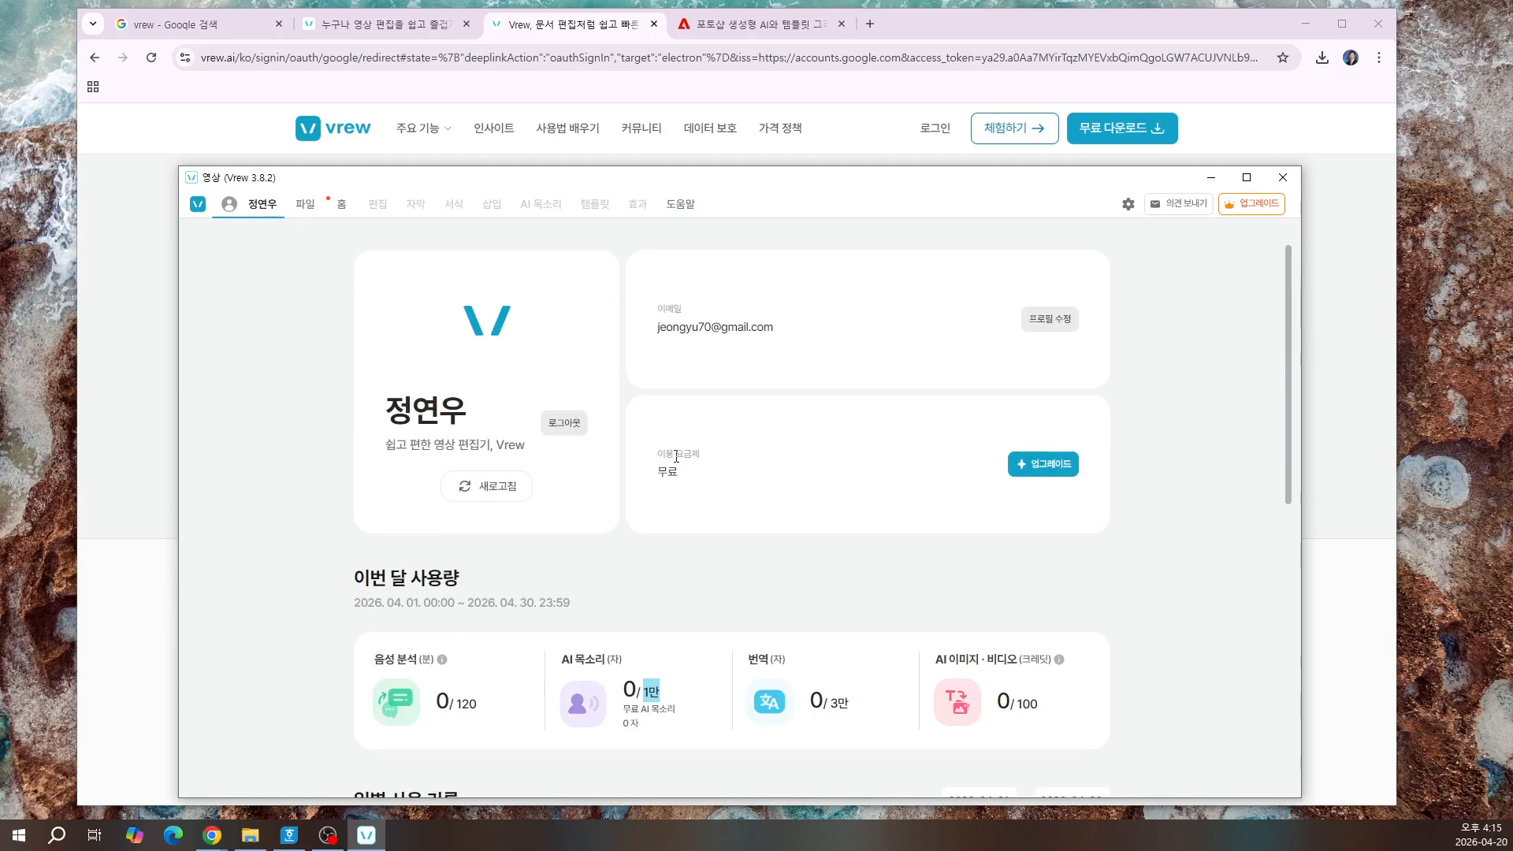
scroll(676, 456, down, 3)
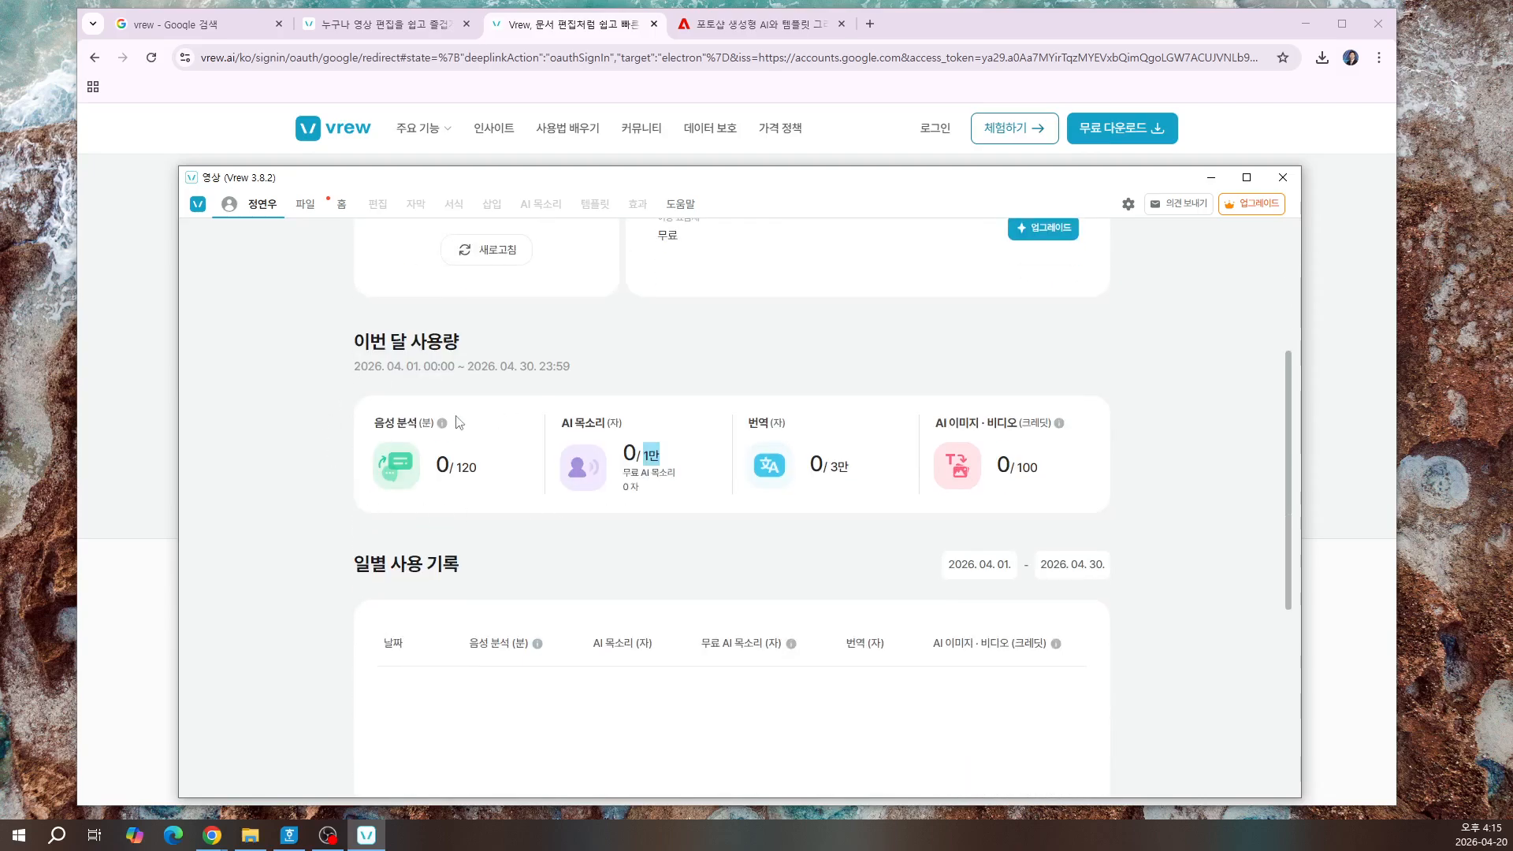
mouse_move(409, 494)
scroll(571, 481, up, 3)
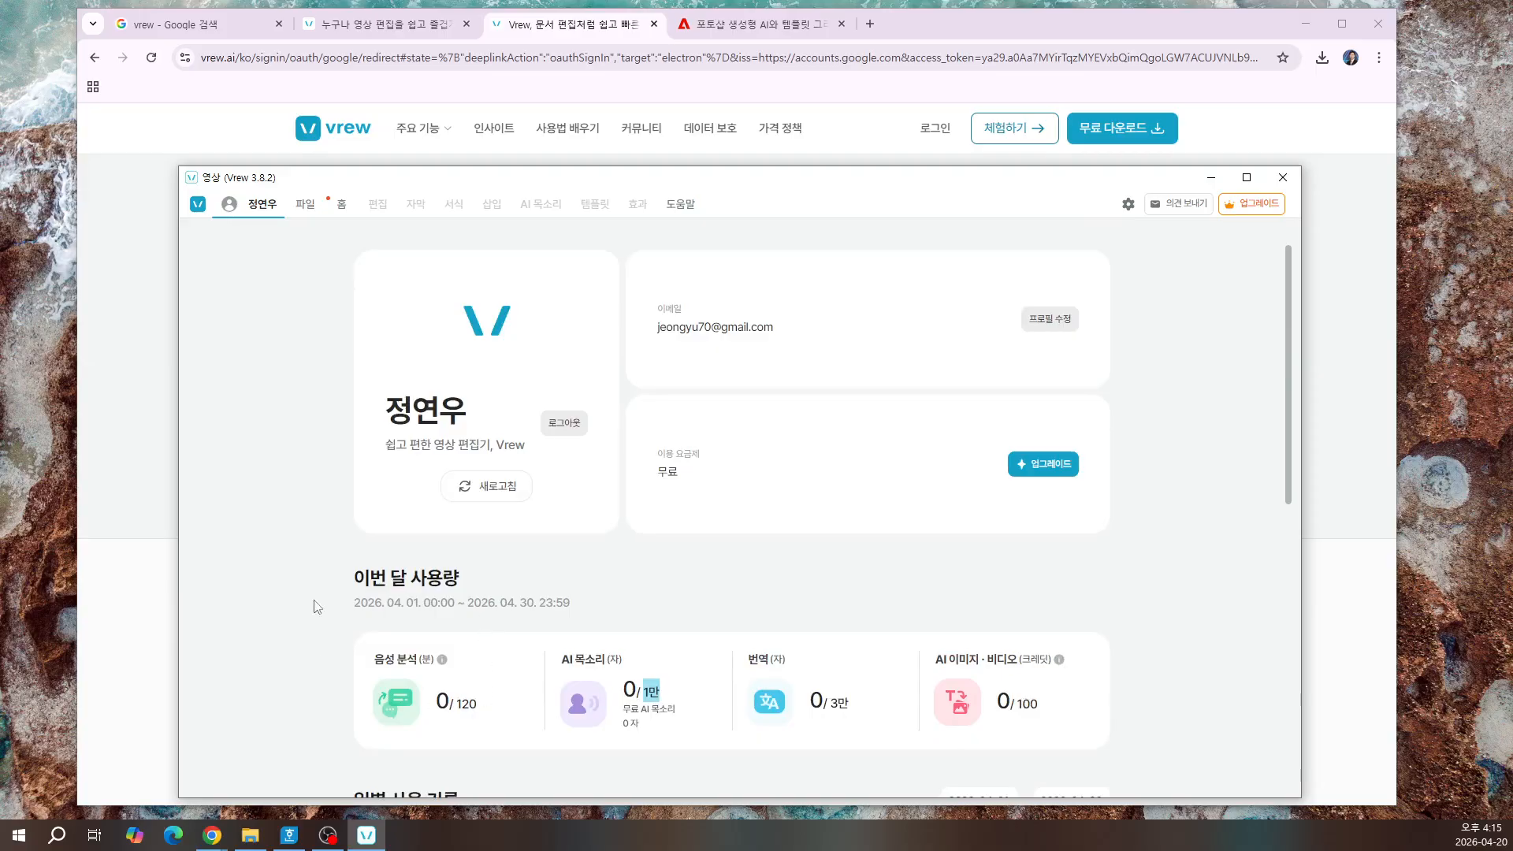
click(1309, 24)
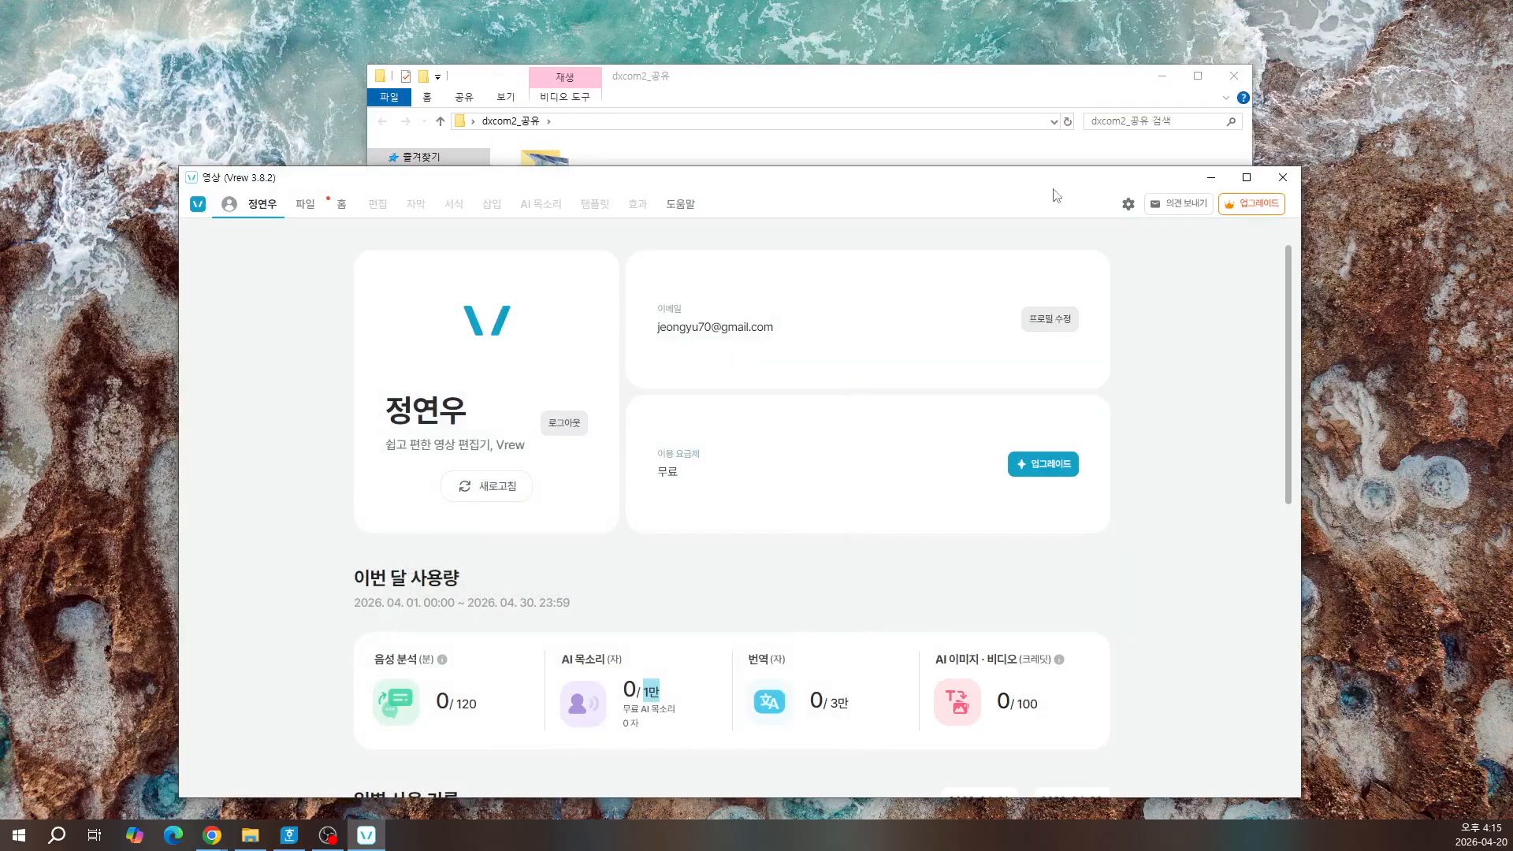
click(741, 89)
click(260, 514)
Step: Show Vrew's 파일 start panel in a maximized window and choose to create a new project
click(306, 206)
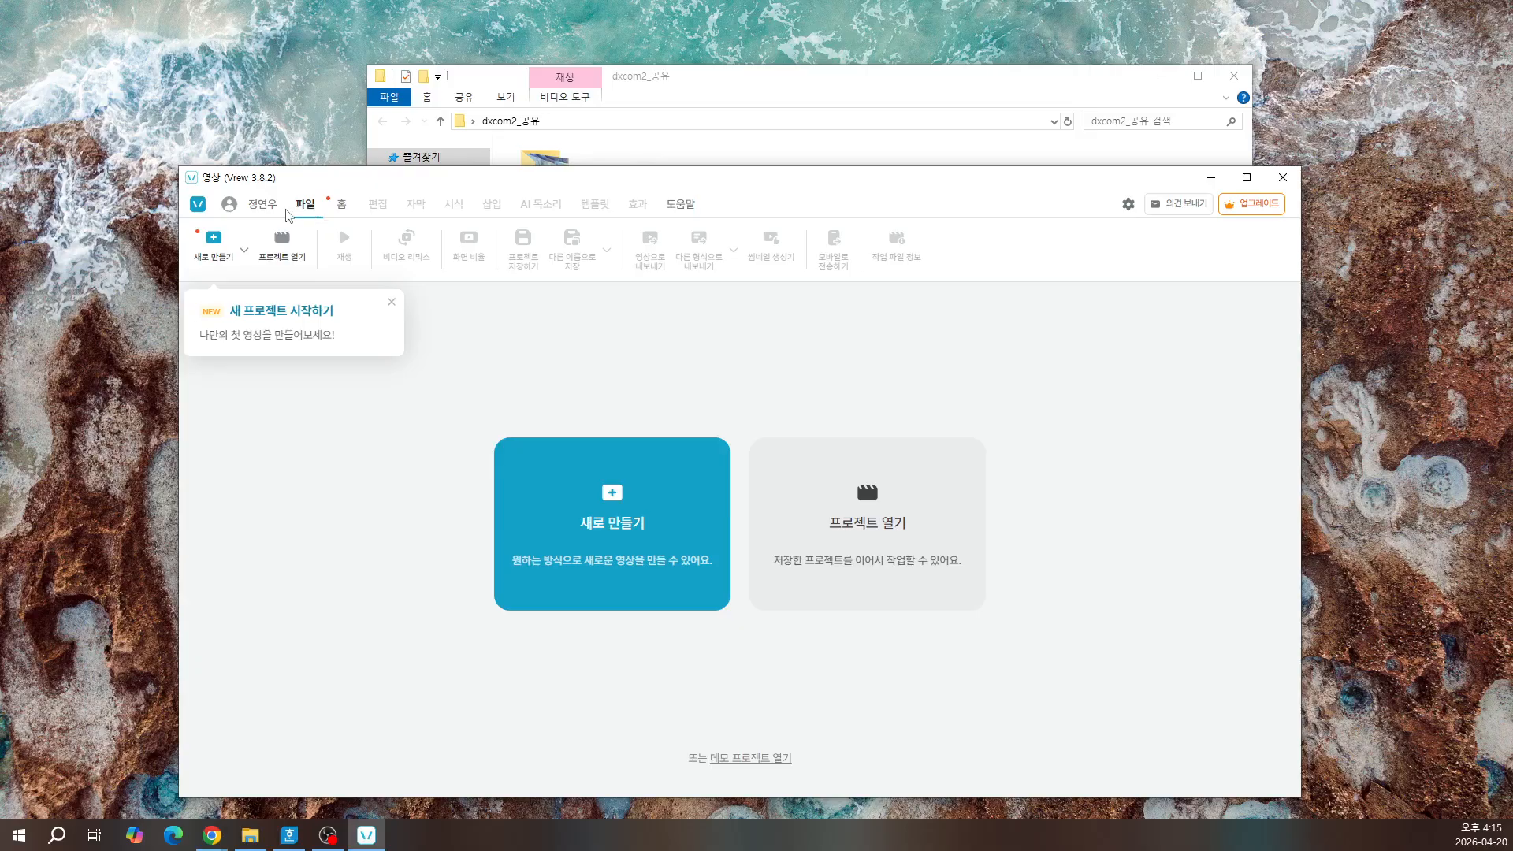
double_click(326, 181)
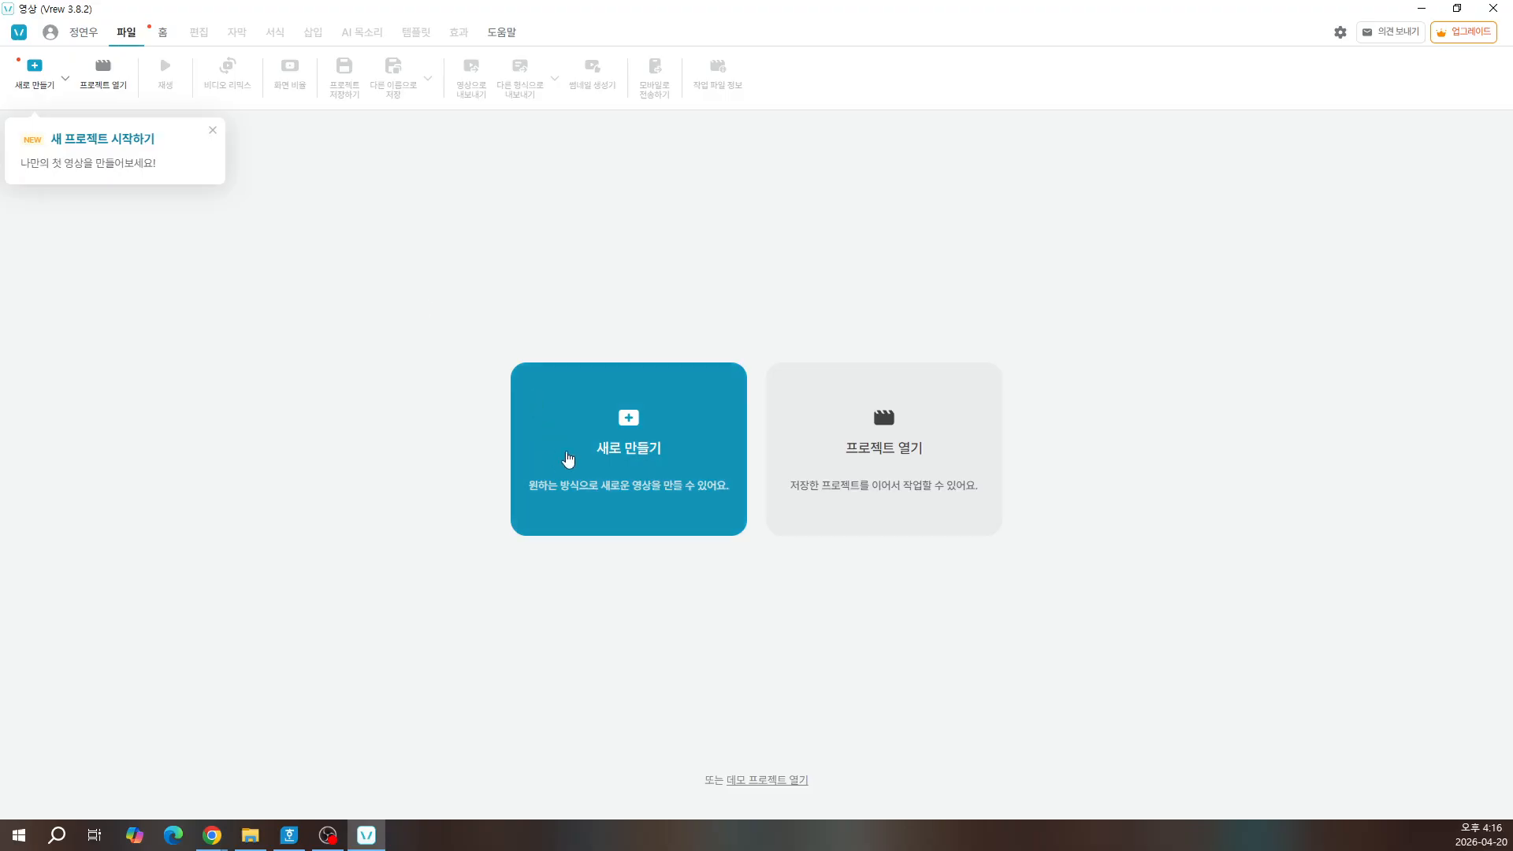
click(569, 460)
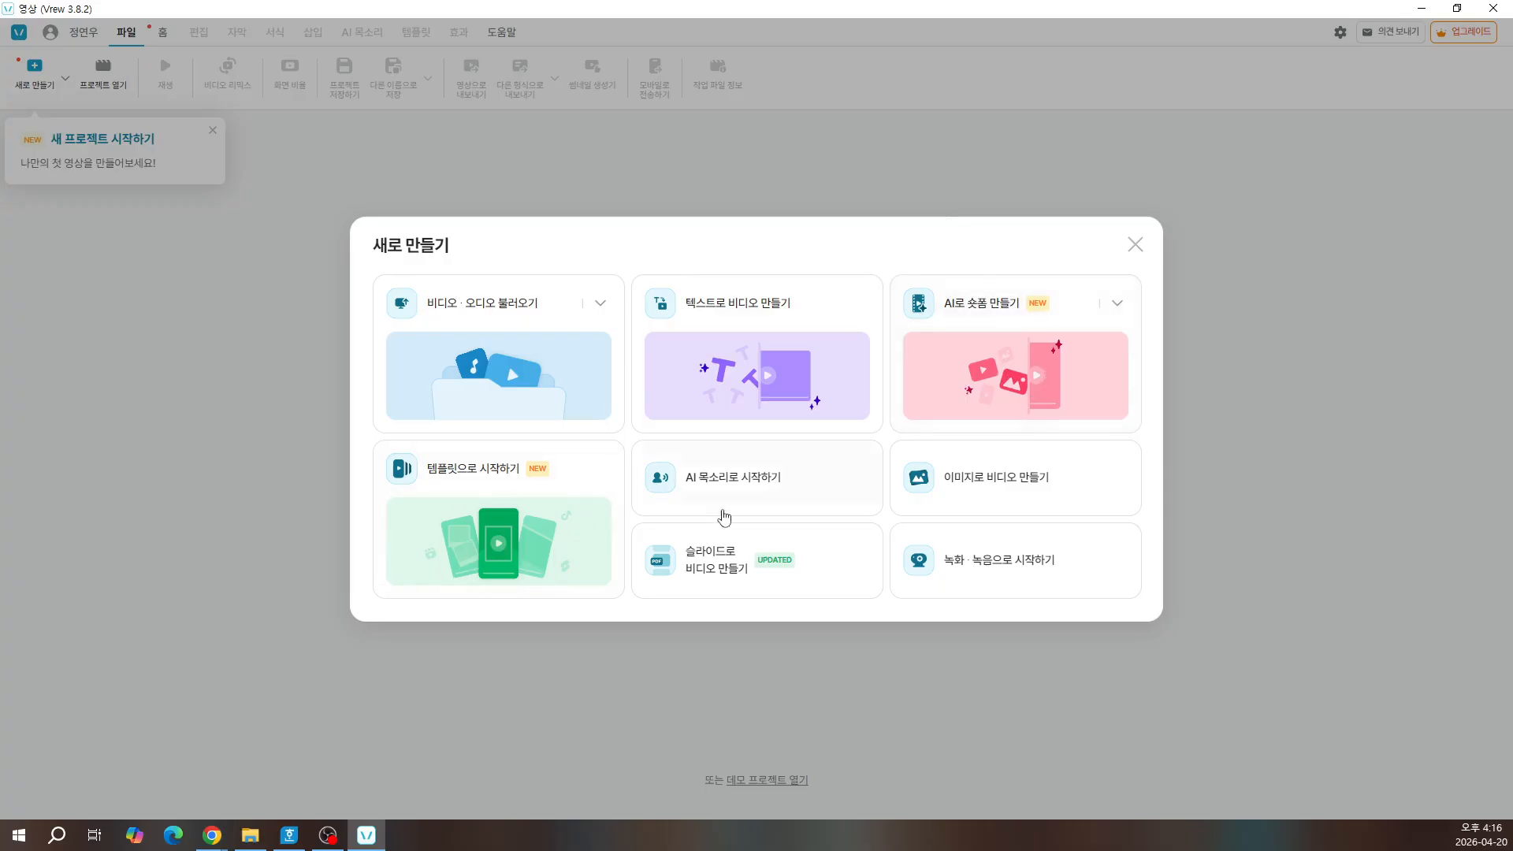
Step: Look over the new-project options such as 텍스트로 비디오 만들기 and AI로 숏폼 만들기
mouse_move(766, 565)
Step: Import the Photoshop tutorial mp4 from the desktop's dxcom2_공유 folder as the project video
click(483, 364)
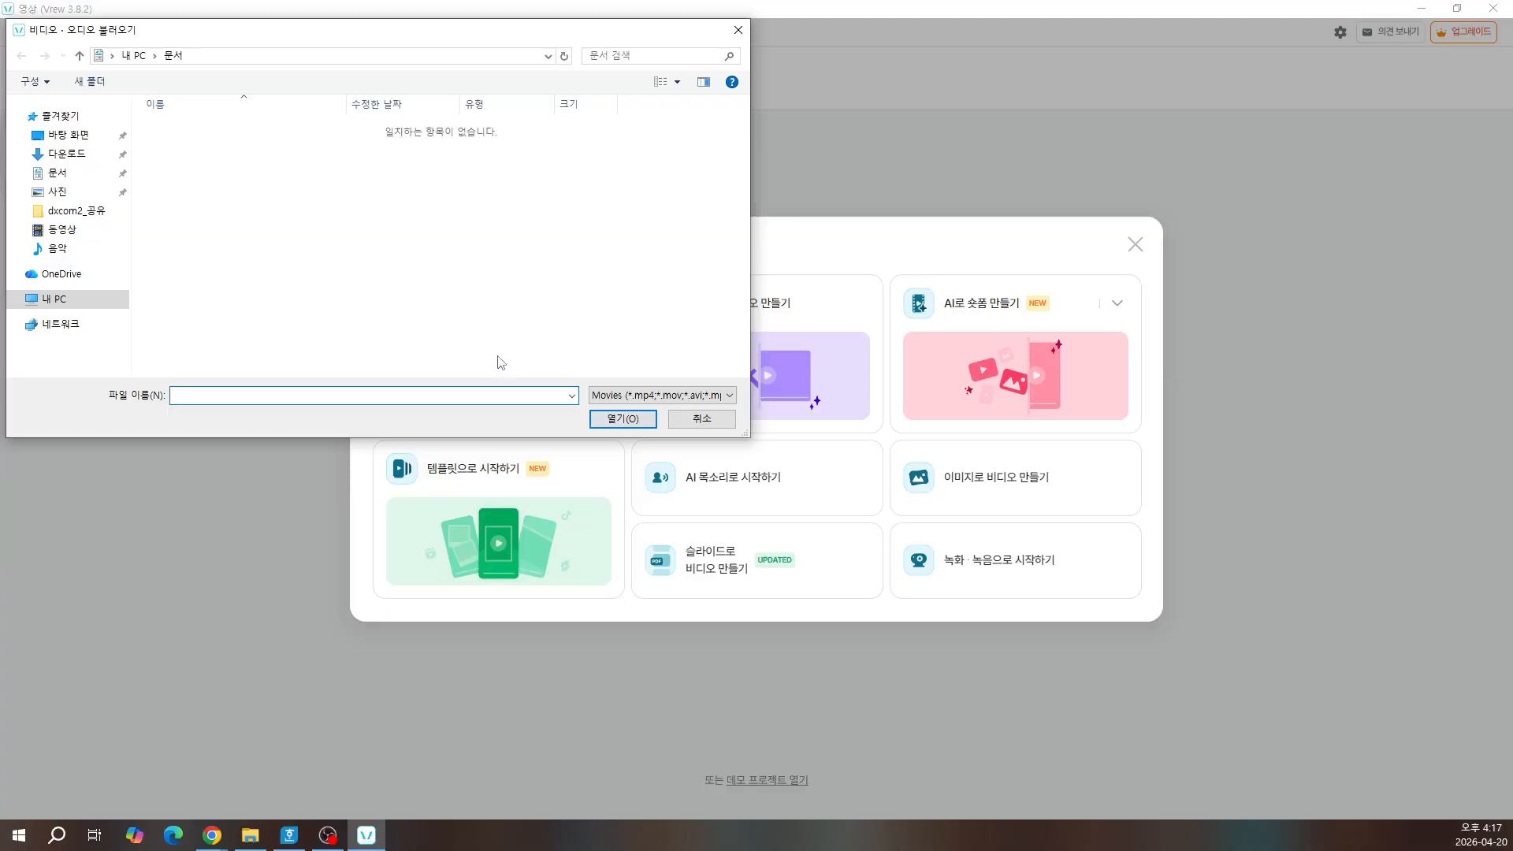
click(77, 137)
double_click(189, 144)
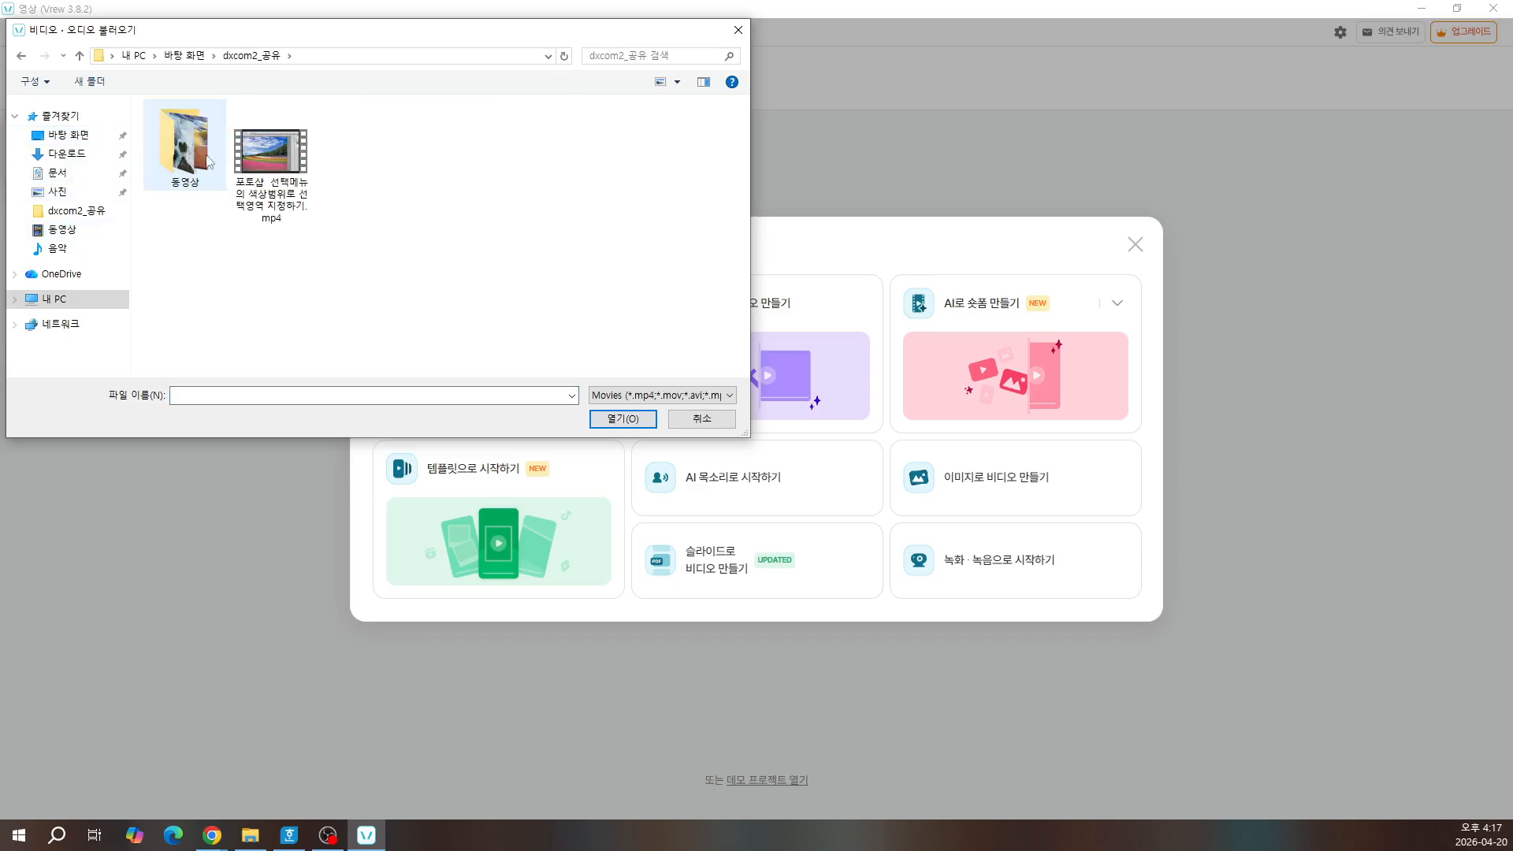
click(272, 162)
click(630, 419)
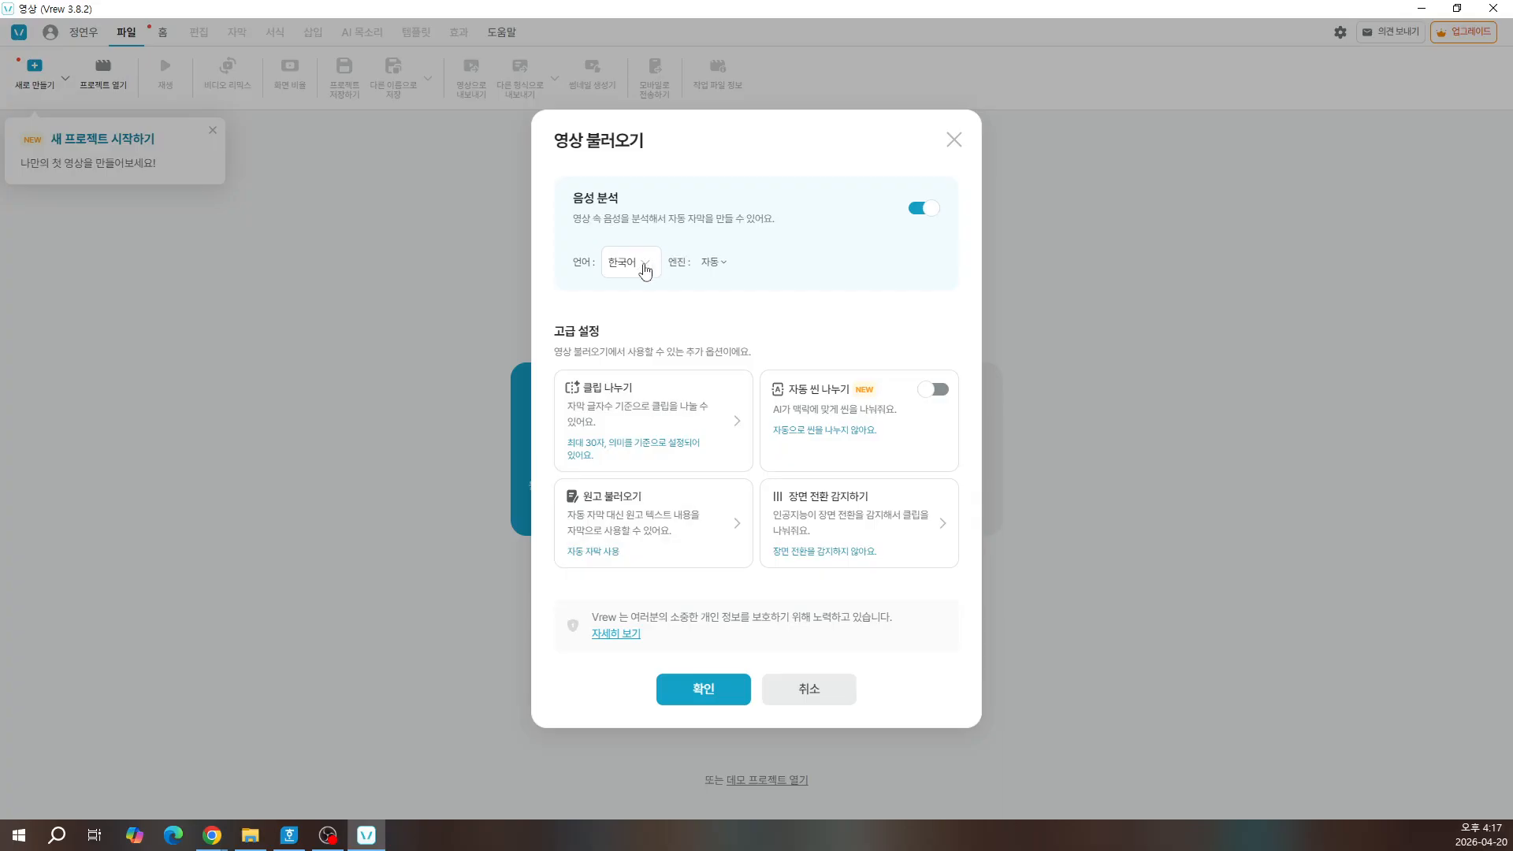
Step: Start Korean speech analysis with the recognition engine kept on 자동
click(729, 271)
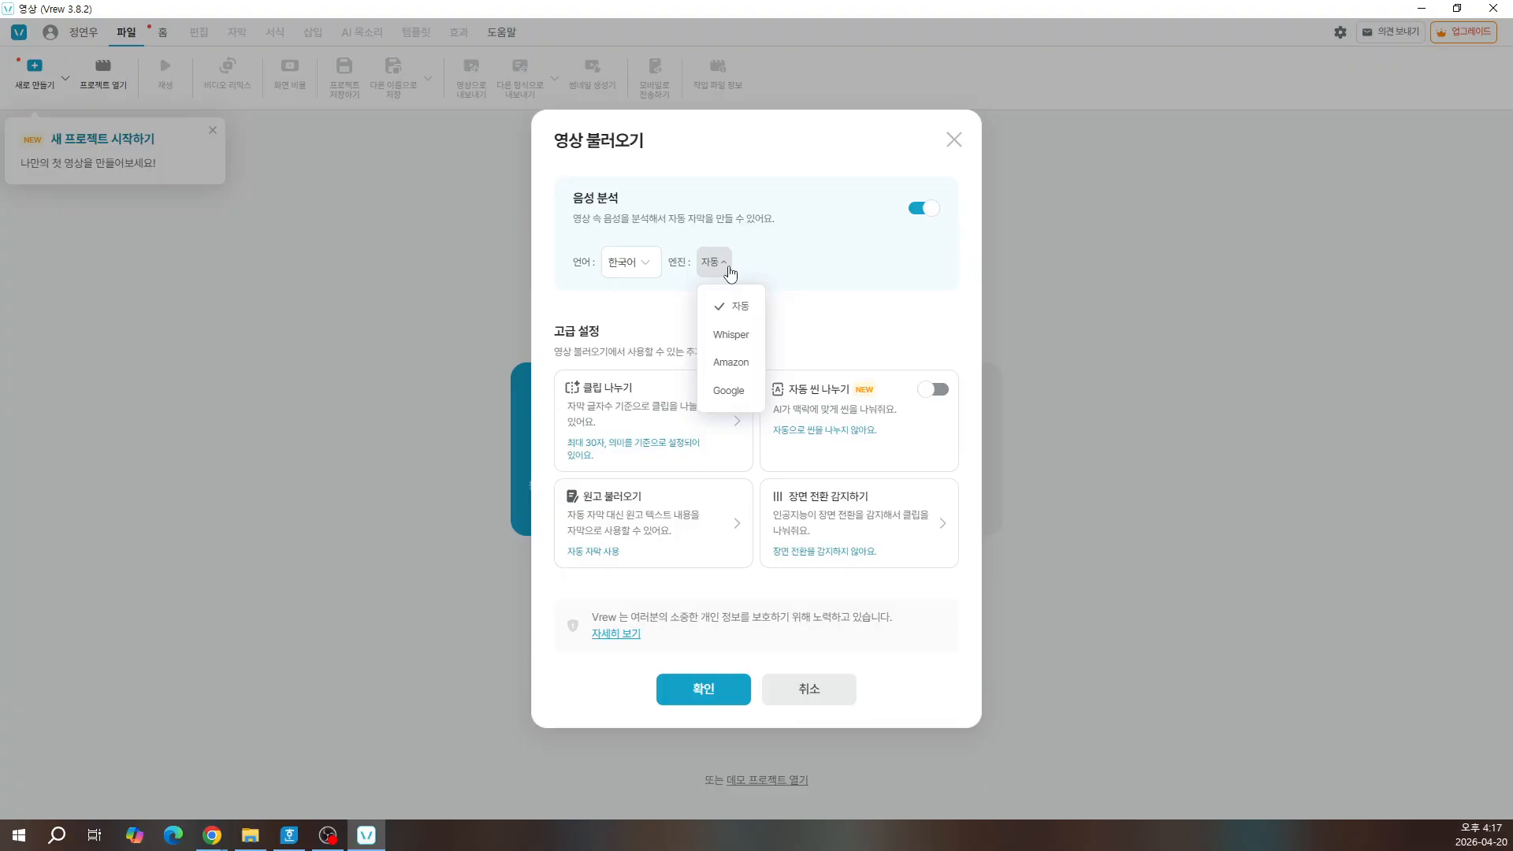
click(730, 271)
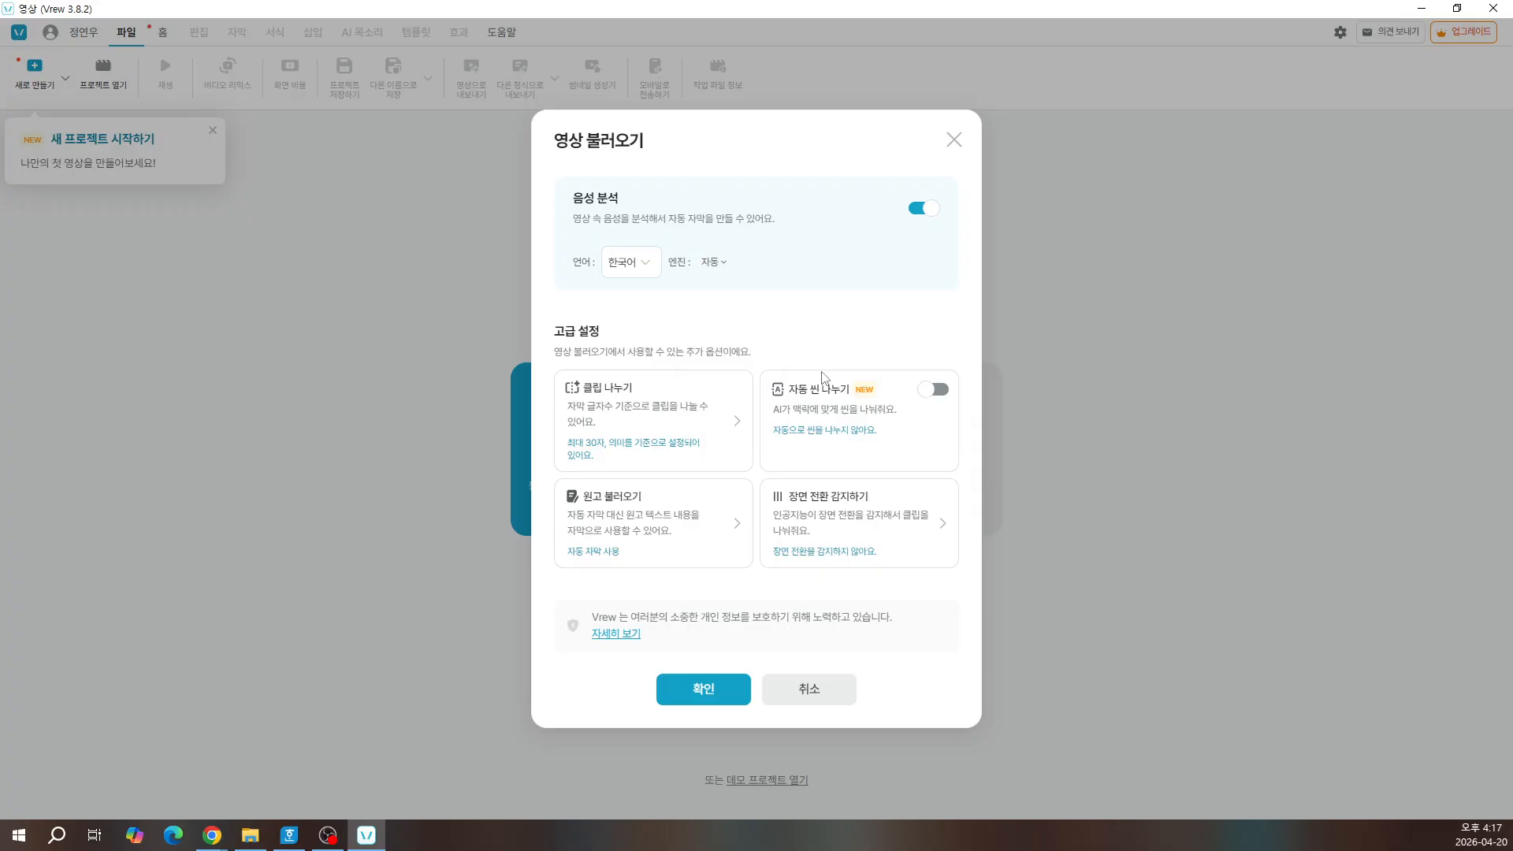
click(729, 692)
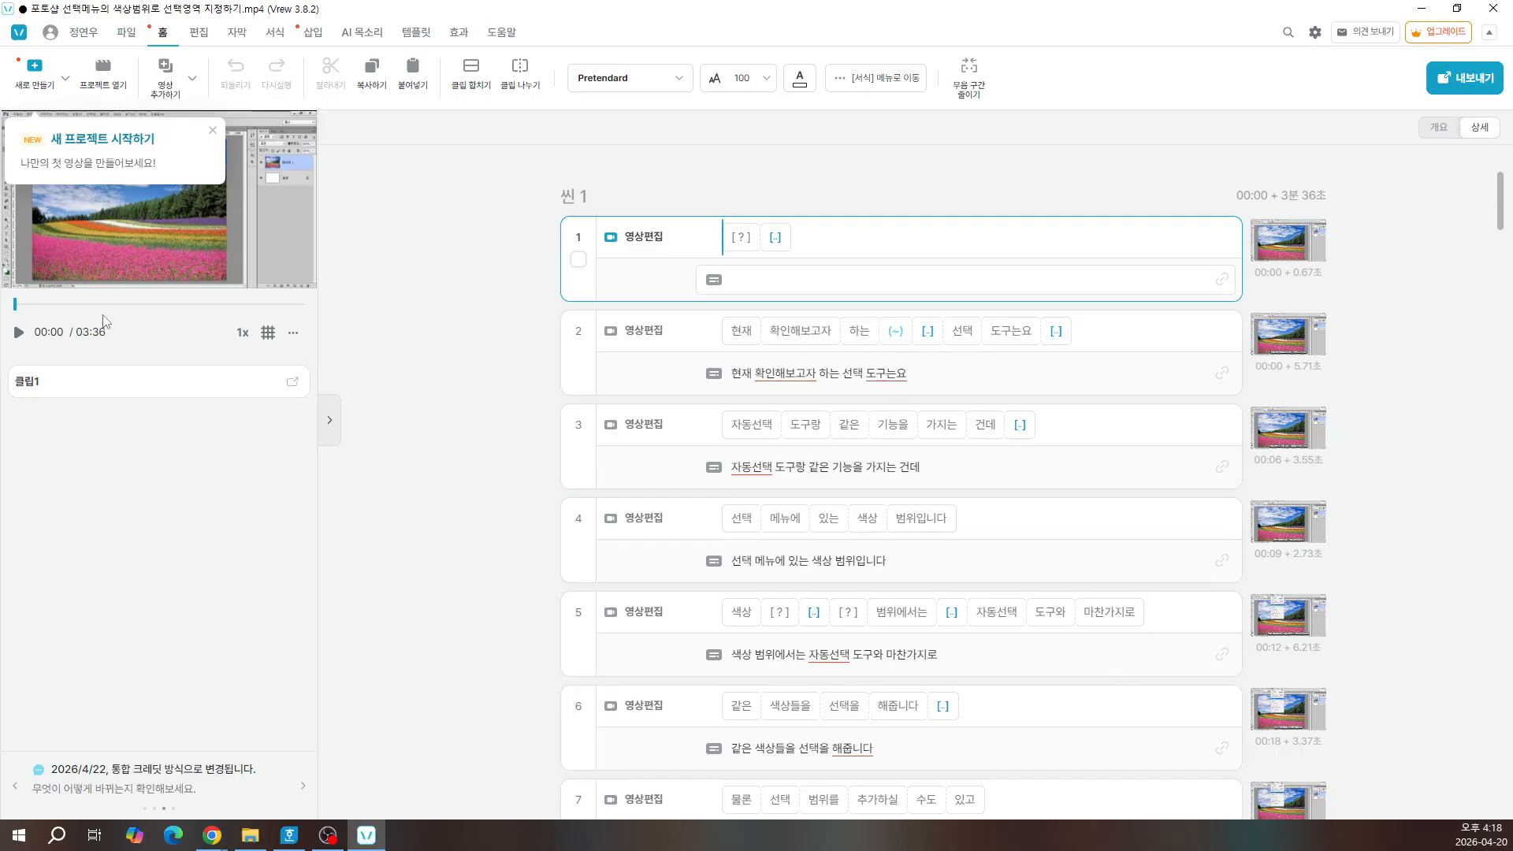
Step: Wait for the speech analysis to finish and the transcribed clips to load in 씬 1
mouse_move(991, 443)
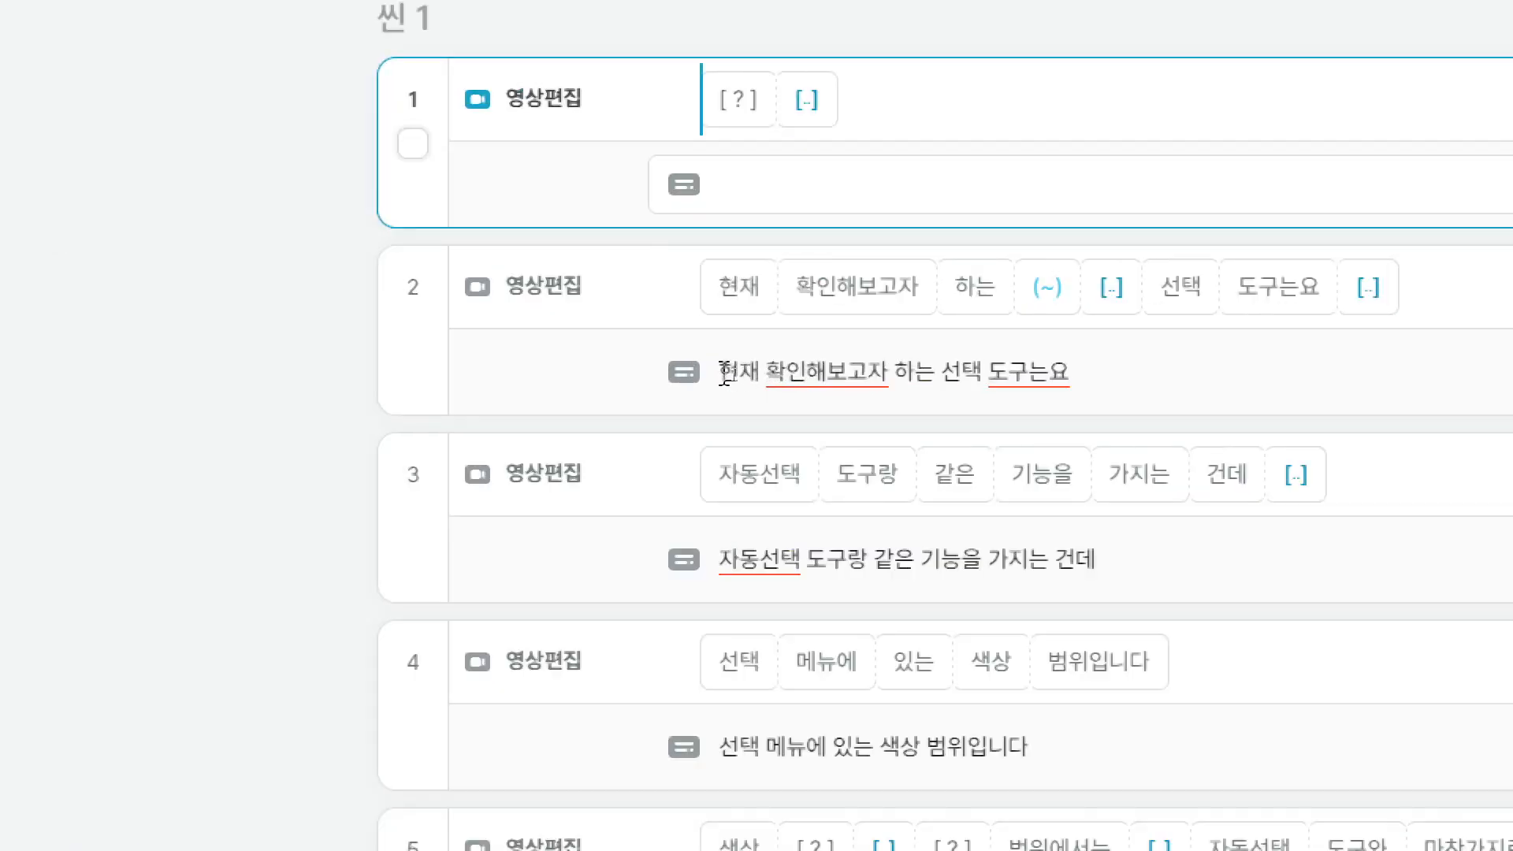
Step: Dismiss clip 2's spelling suggestions and the new-project tip, then widen the video preview
drag(732, 373, 952, 410)
right_click(827, 377)
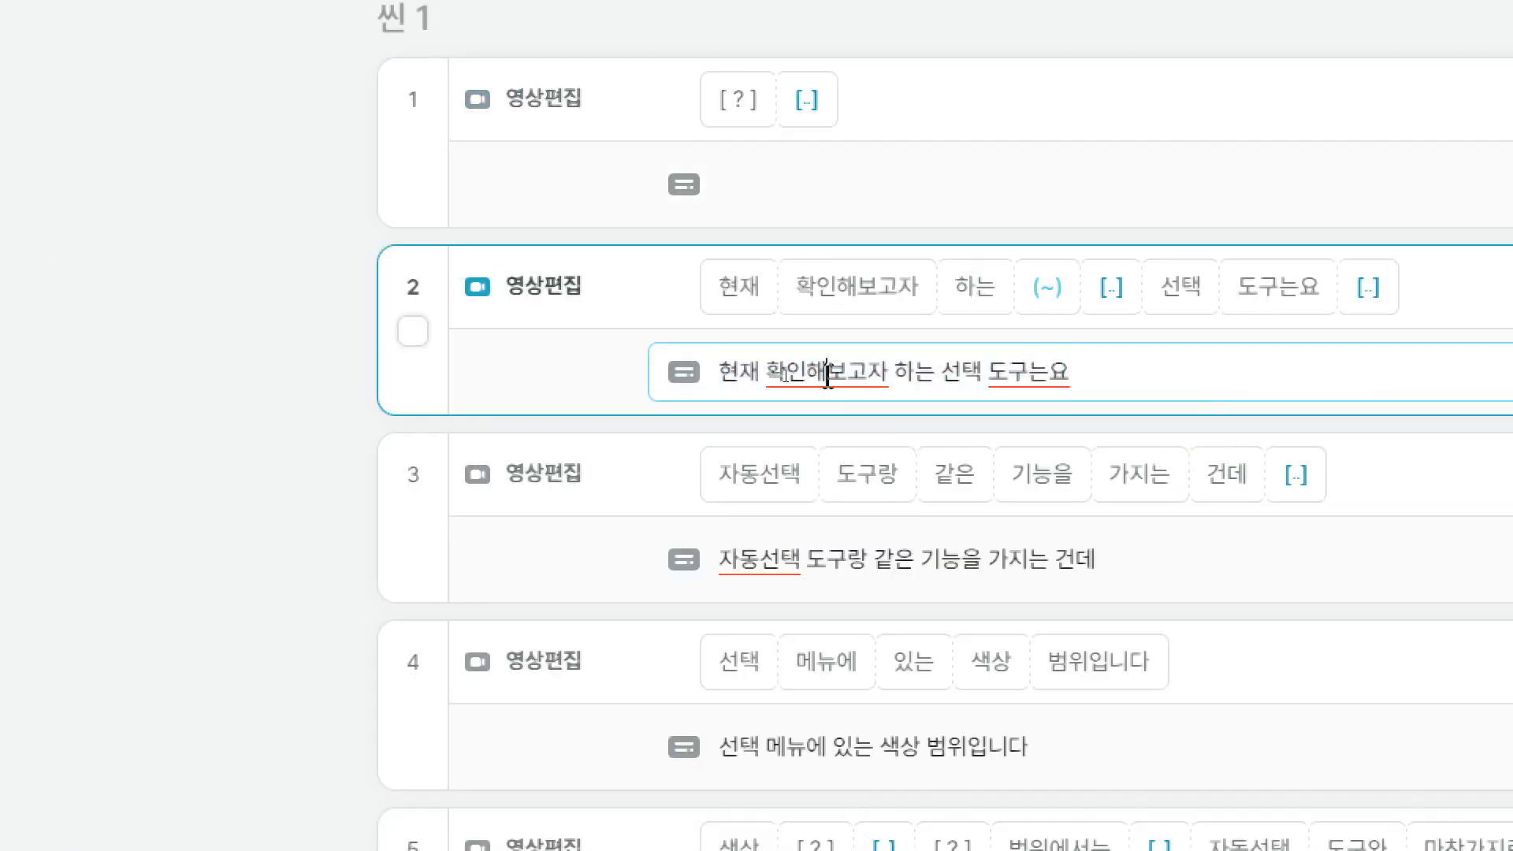
click(1166, 374)
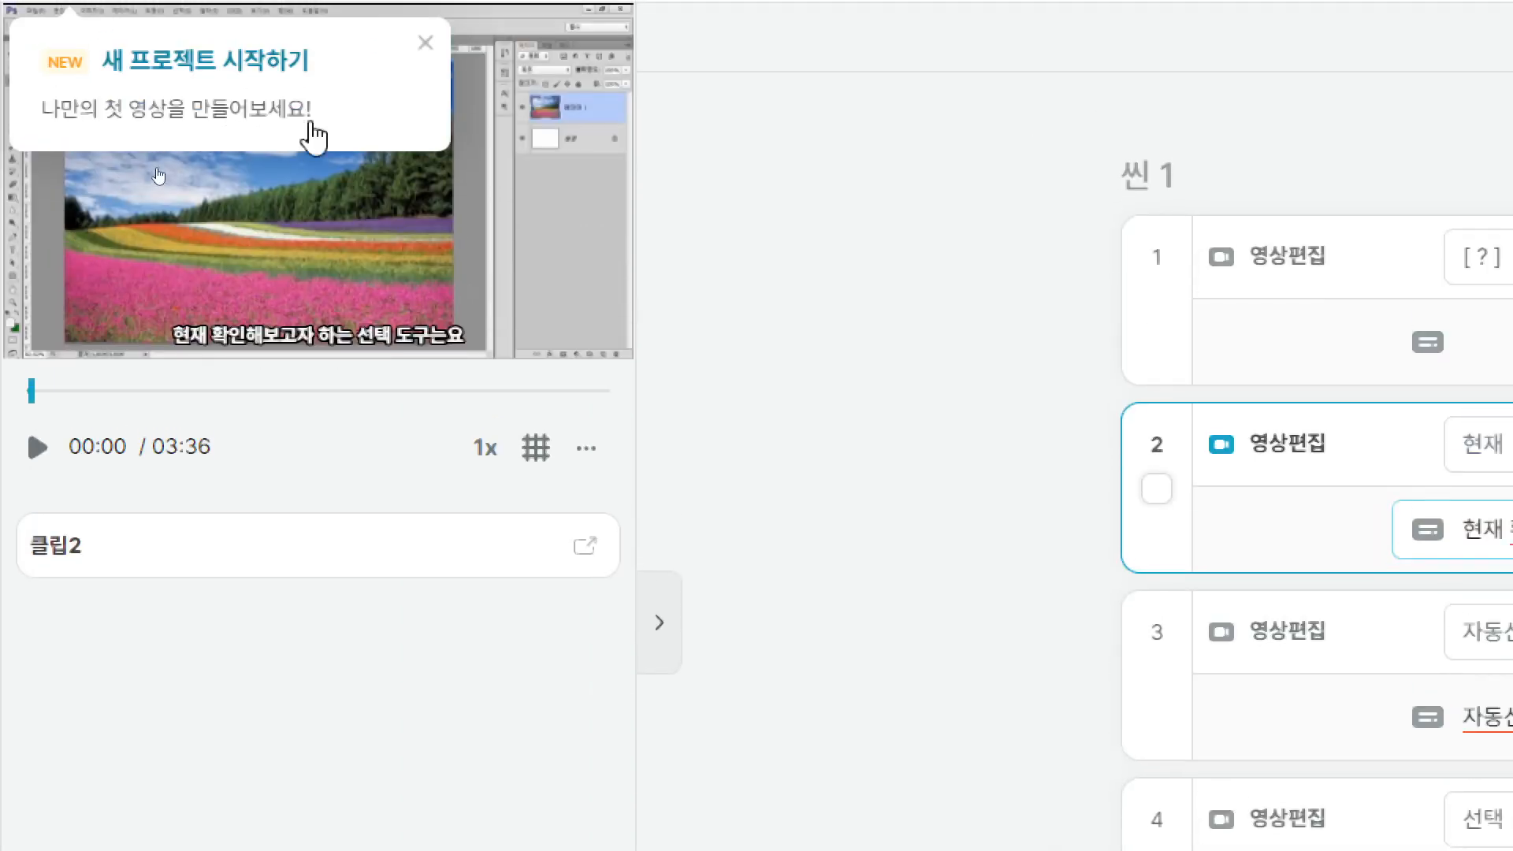
click(425, 43)
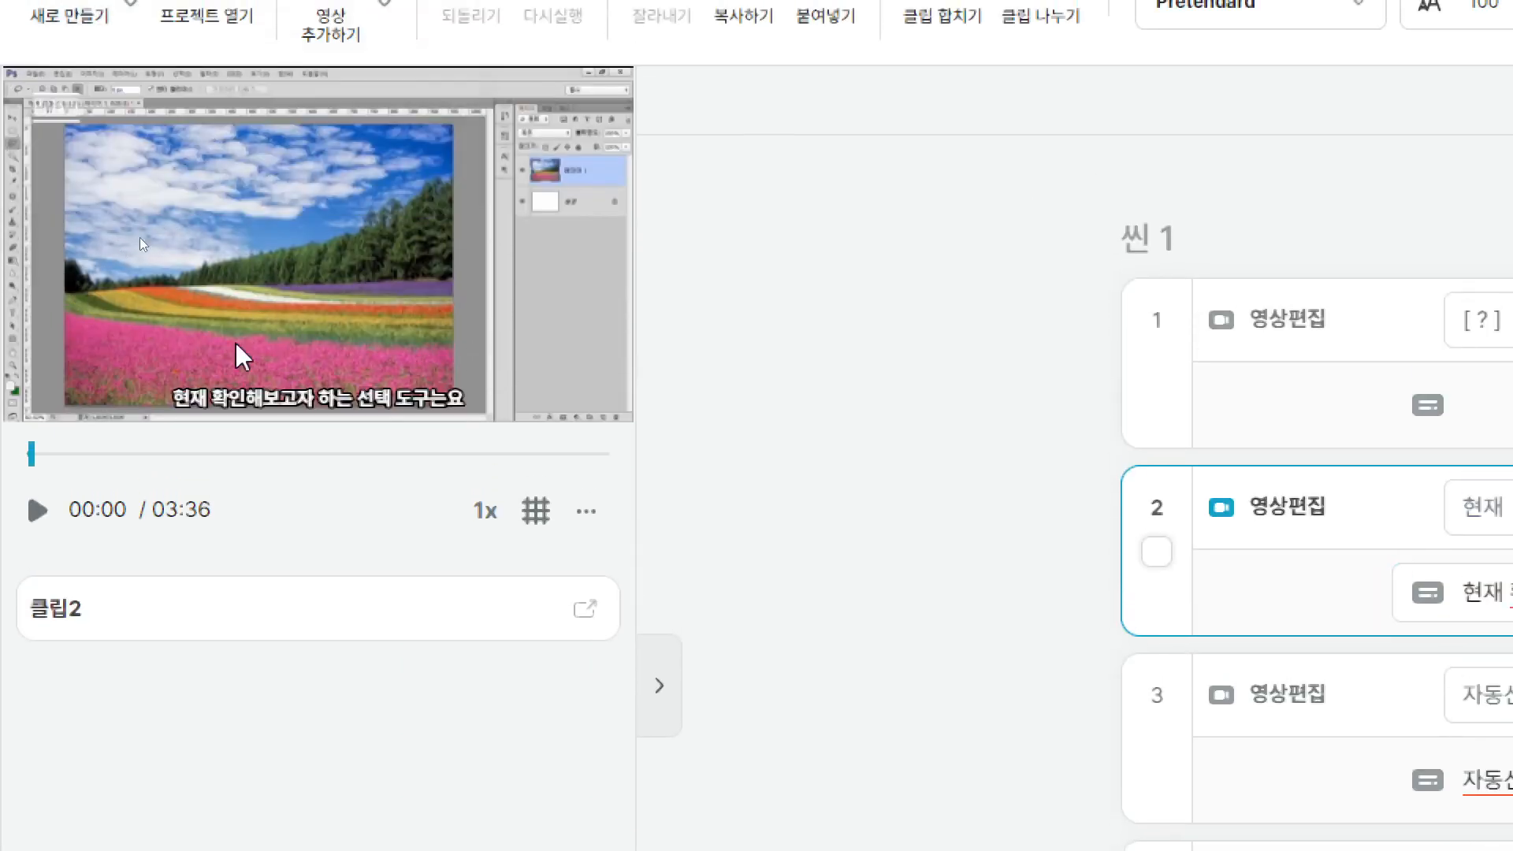
drag(636, 432, 1104, 484)
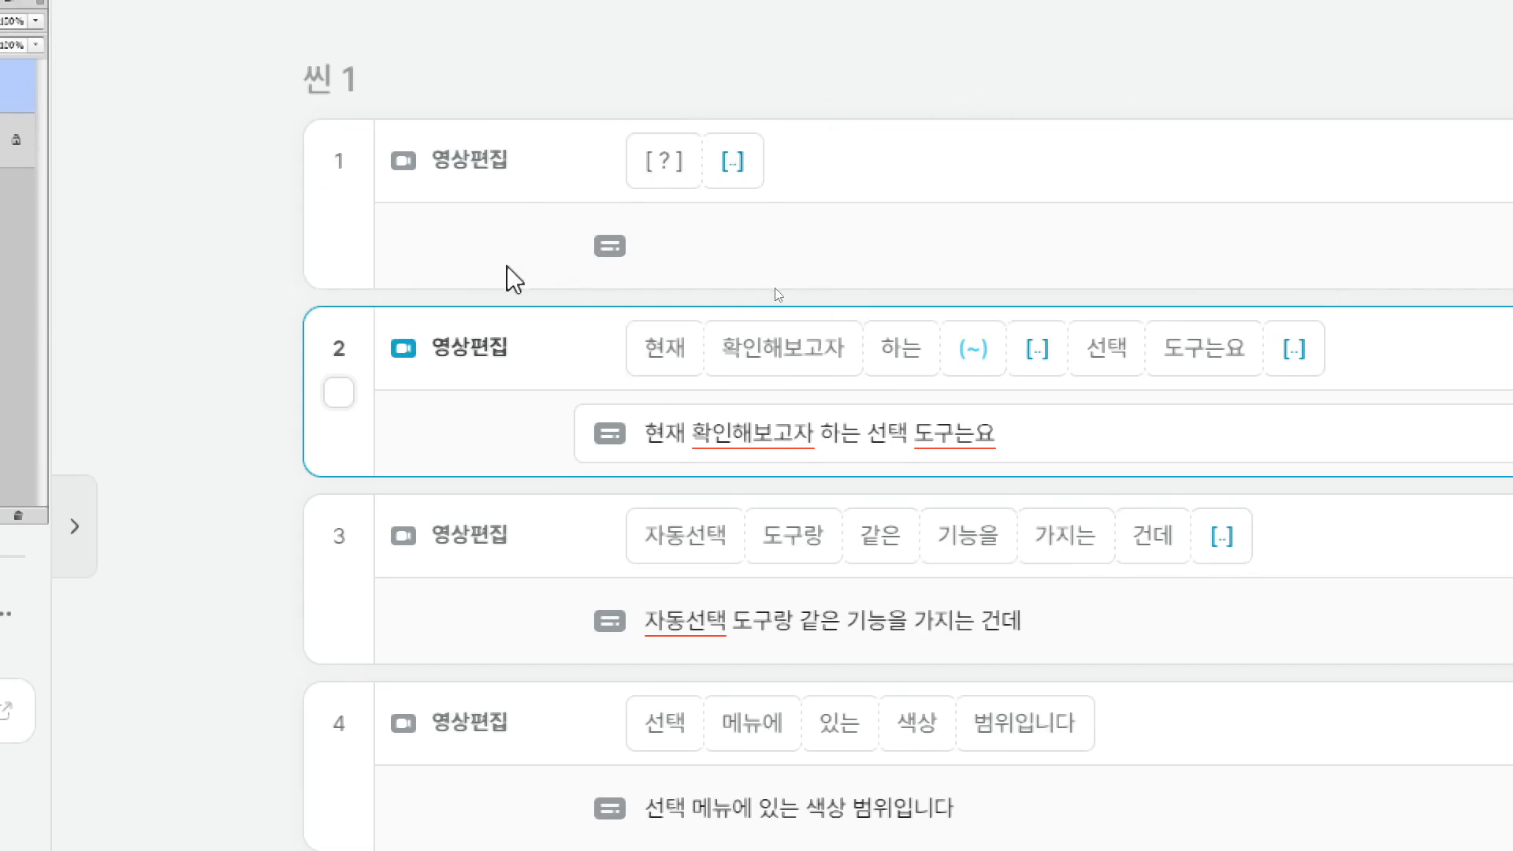
Step: Play the tutorial video from the beginning and pause at 00:09, where clip 3 starts
mouse_move(470, 166)
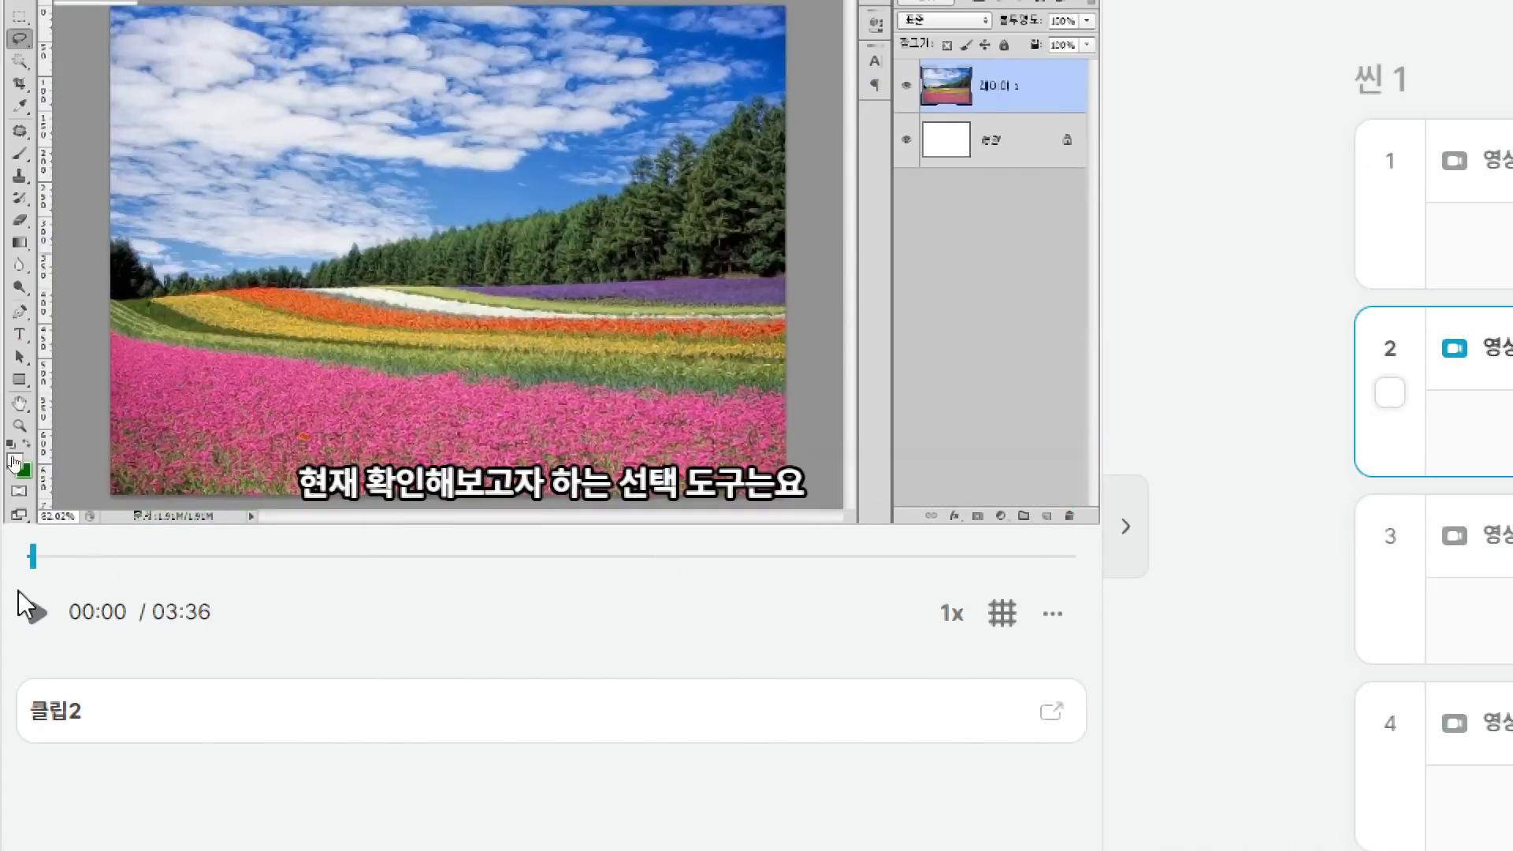
click(38, 613)
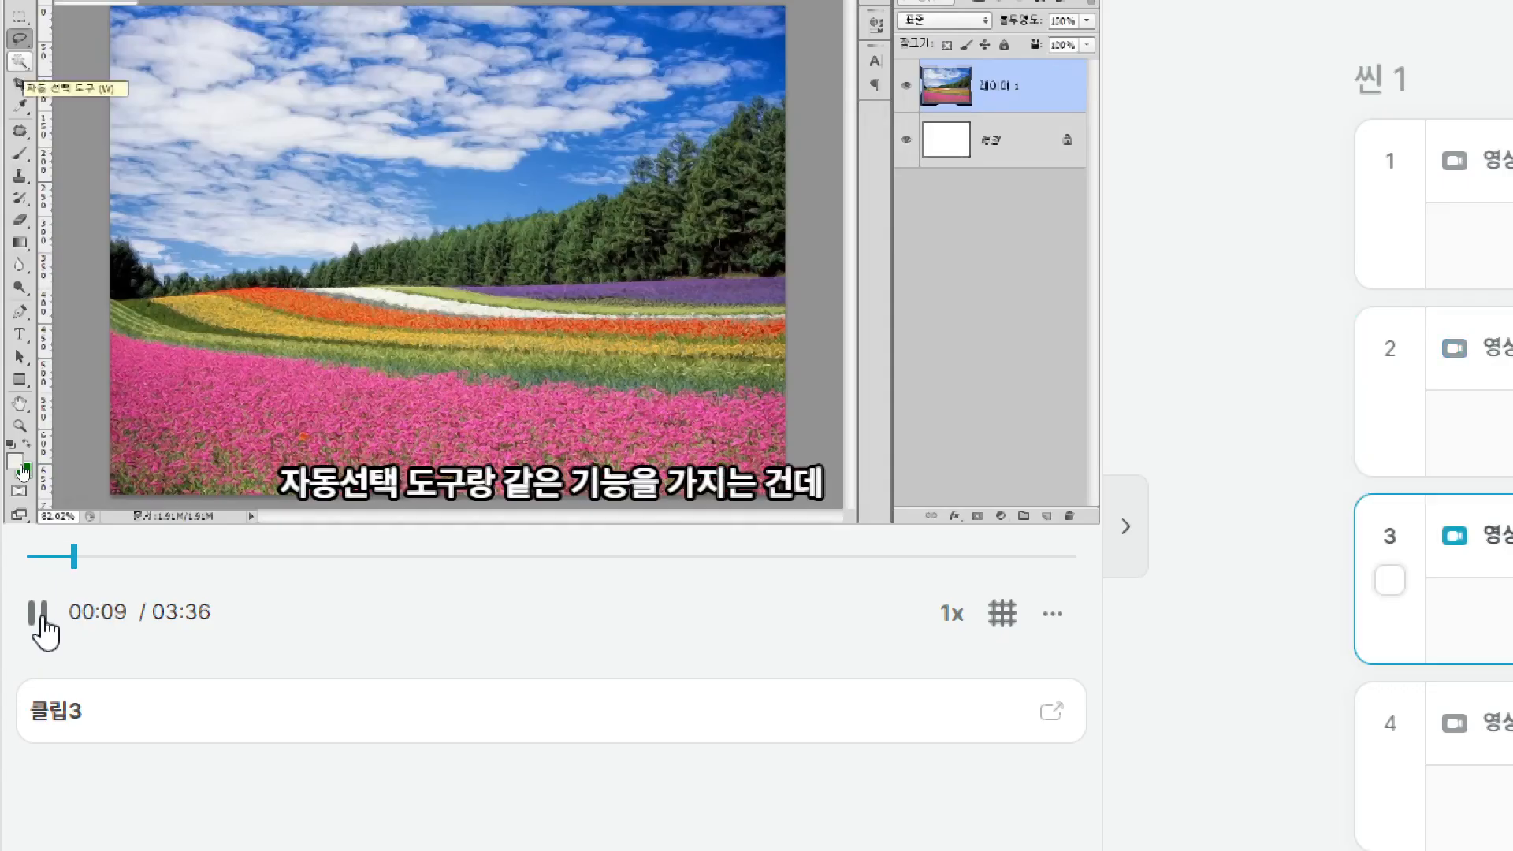
click(39, 615)
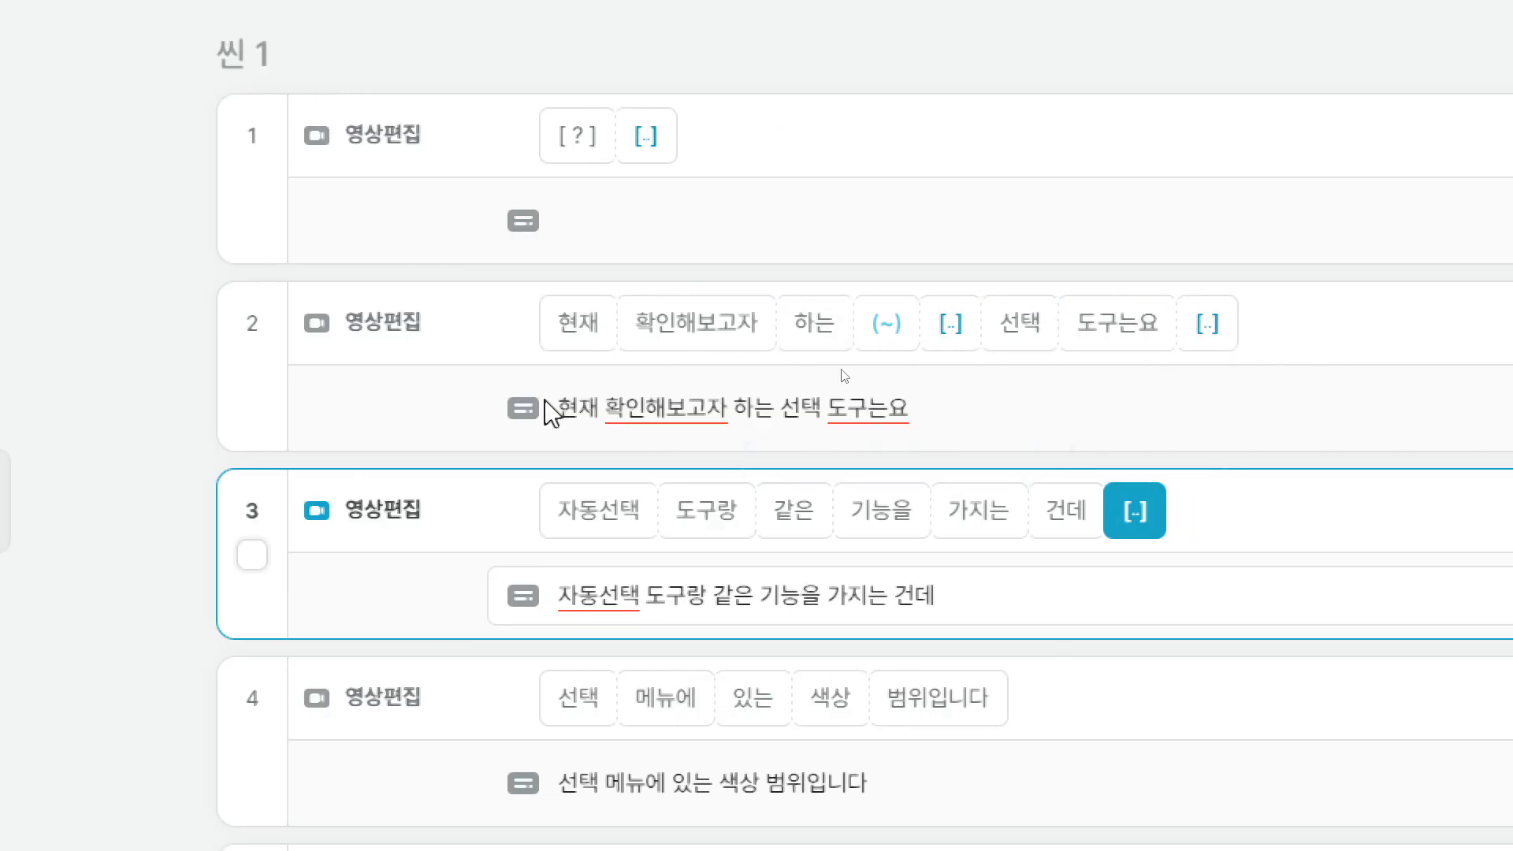
drag(557, 410, 913, 426)
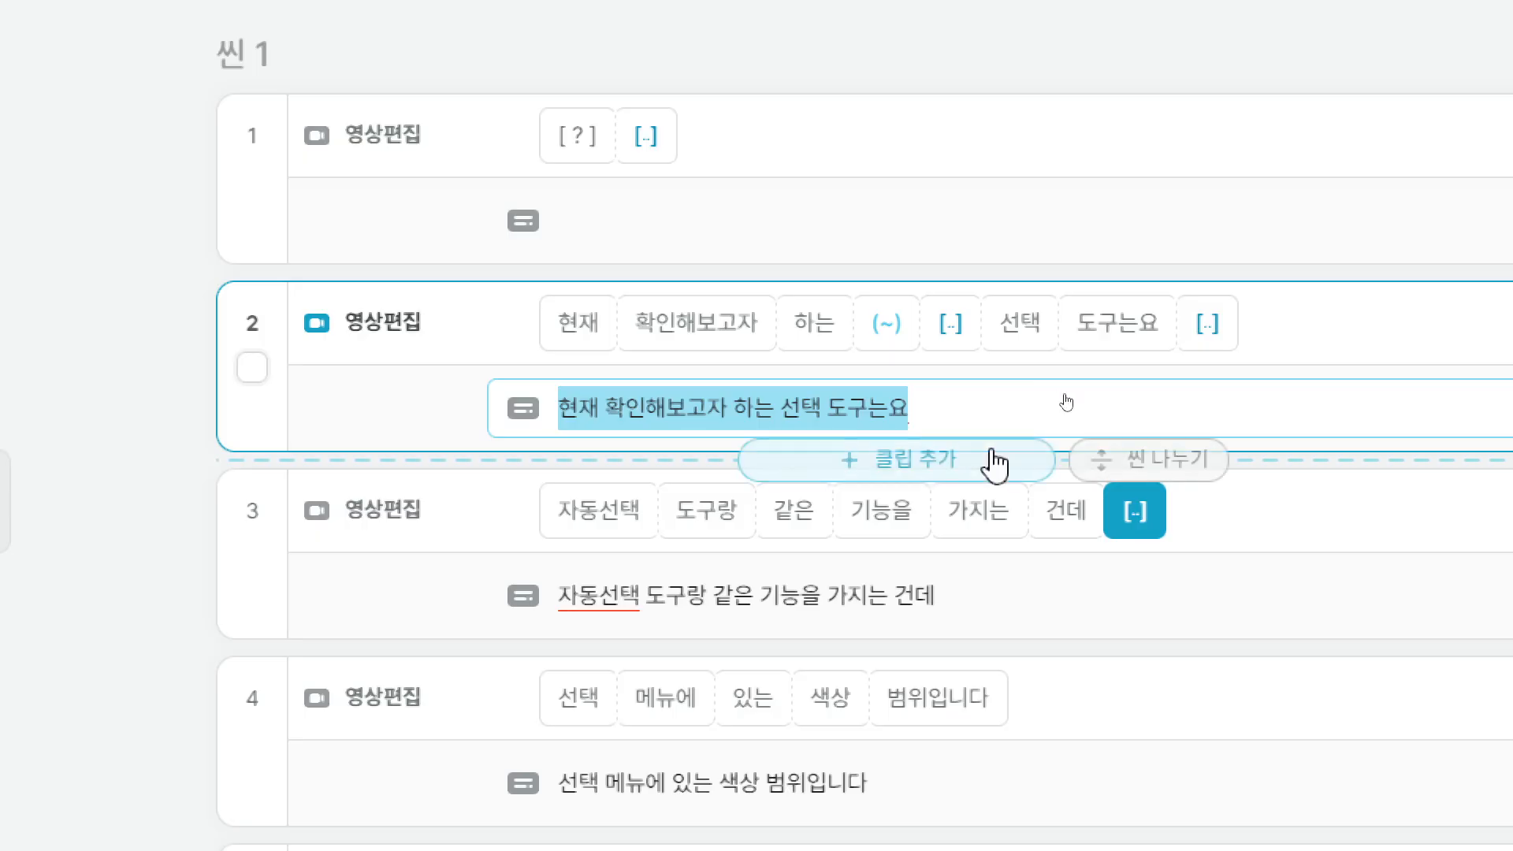
click(978, 420)
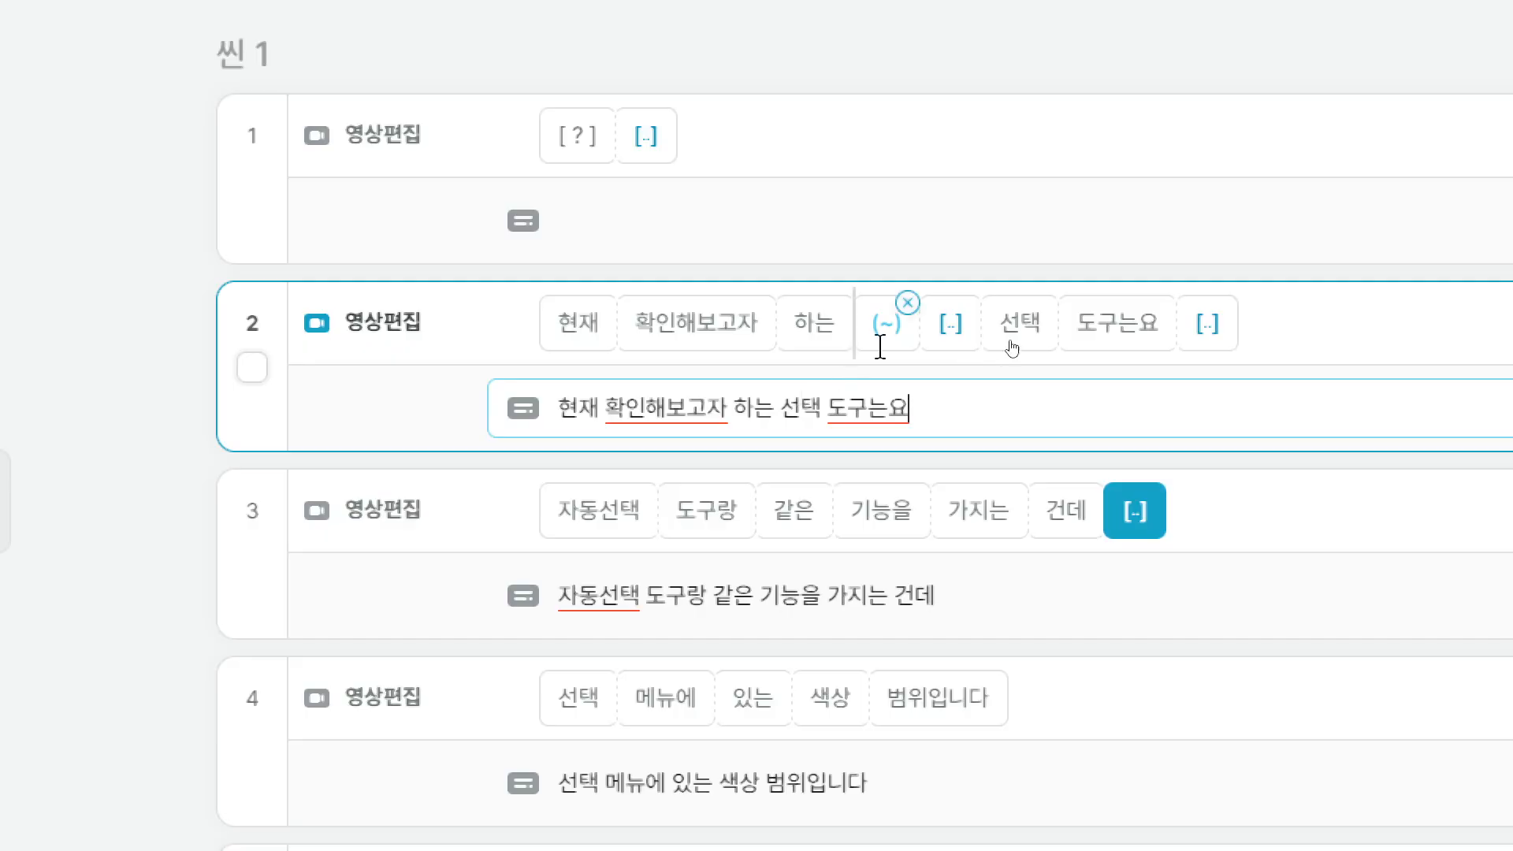
click(920, 339)
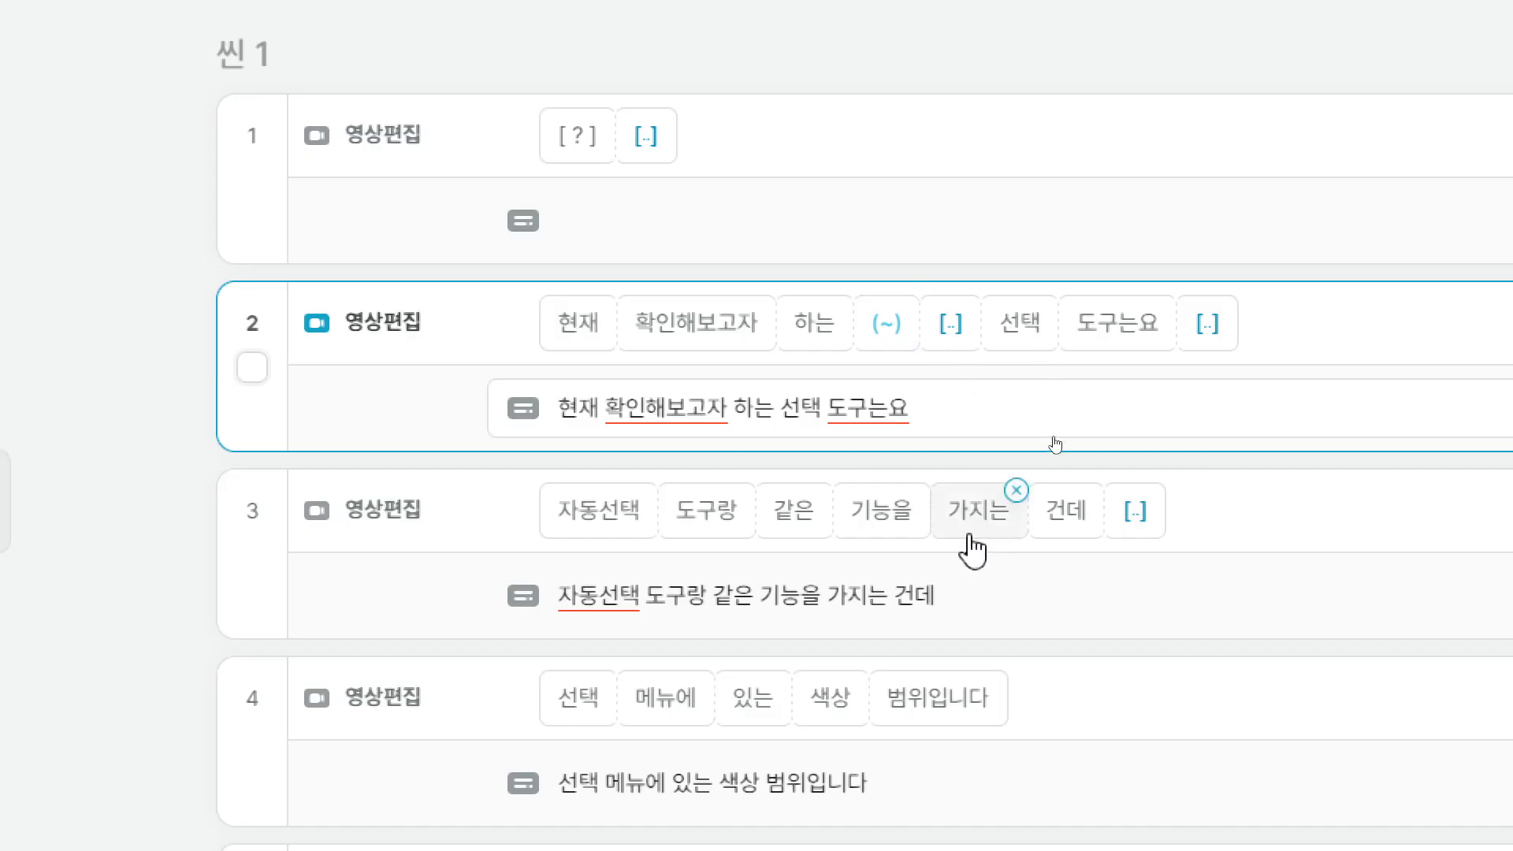
key(Return)
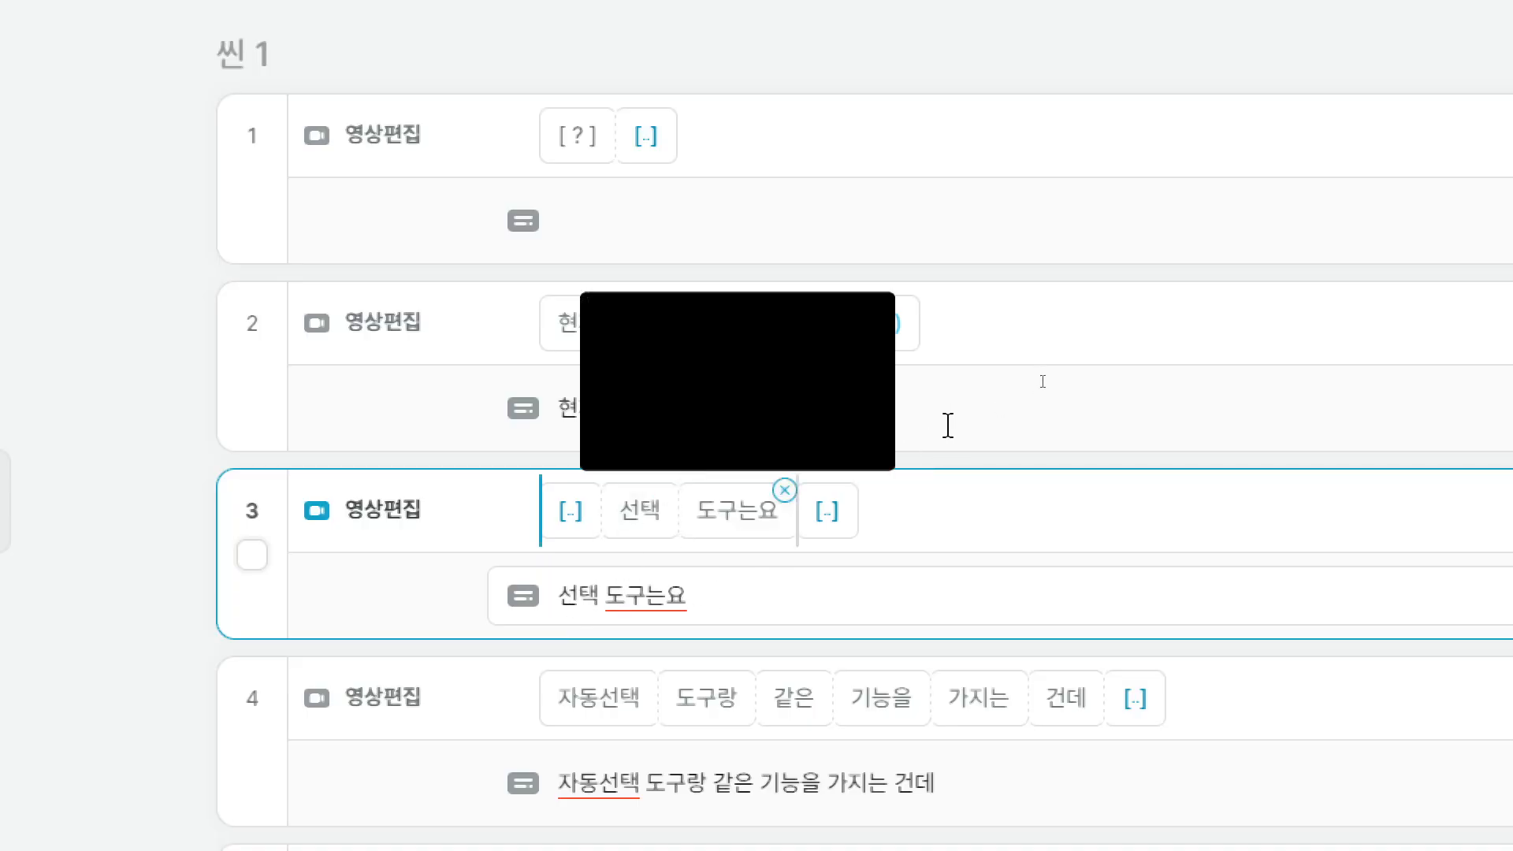
click(985, 334)
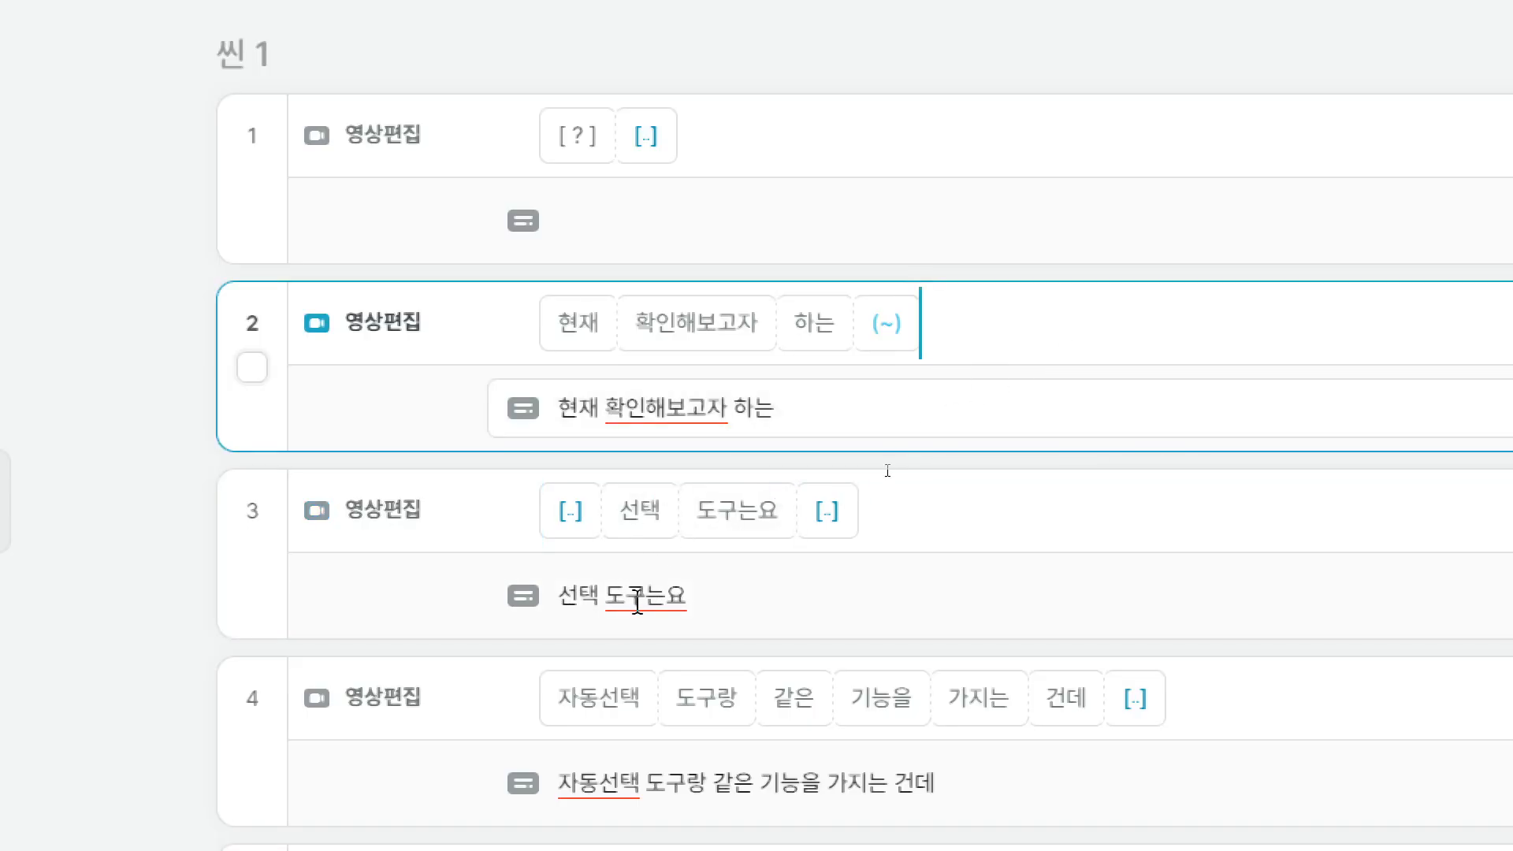
scroll(788, 710, down, 1)
scroll(796, 737, down, 1)
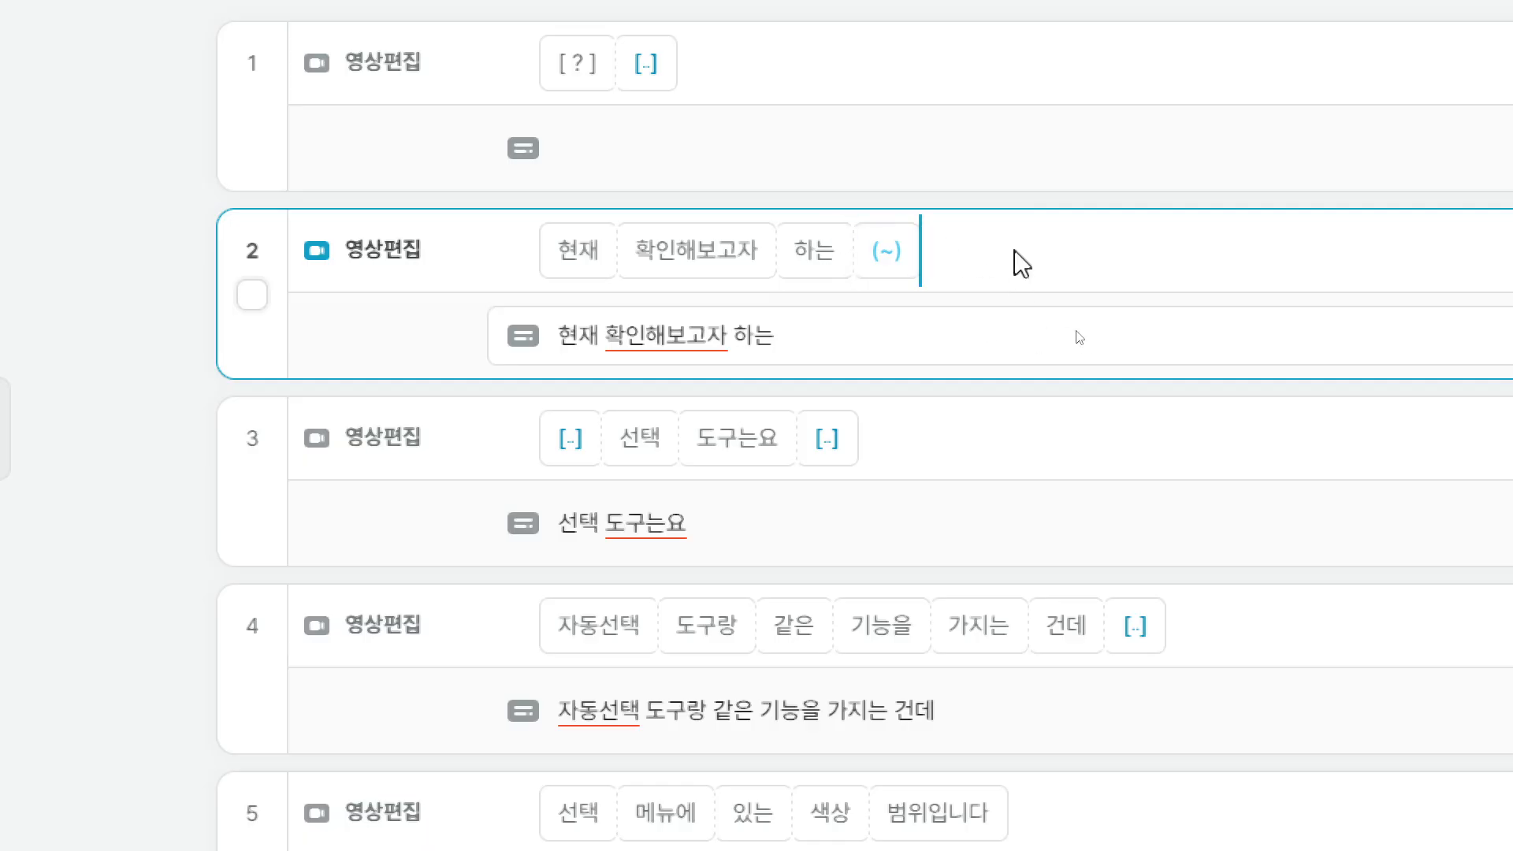
key(Delete)
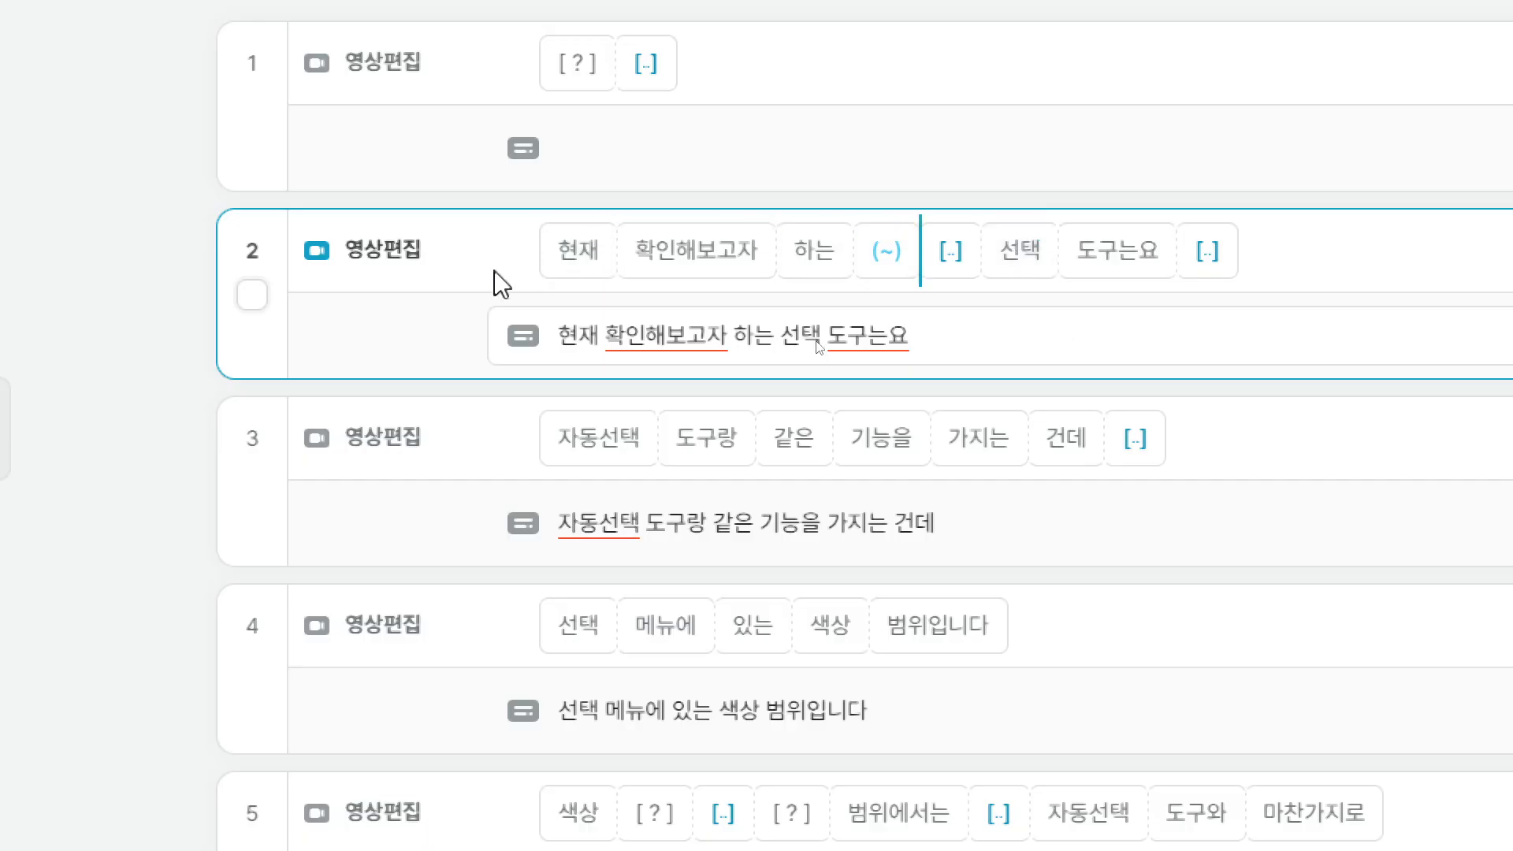
Step: Add the flagged word 도구는요 from clip 2's subtitle to the spelling dictionary
mouse_move(912, 270)
drag(965, 339, 557, 362)
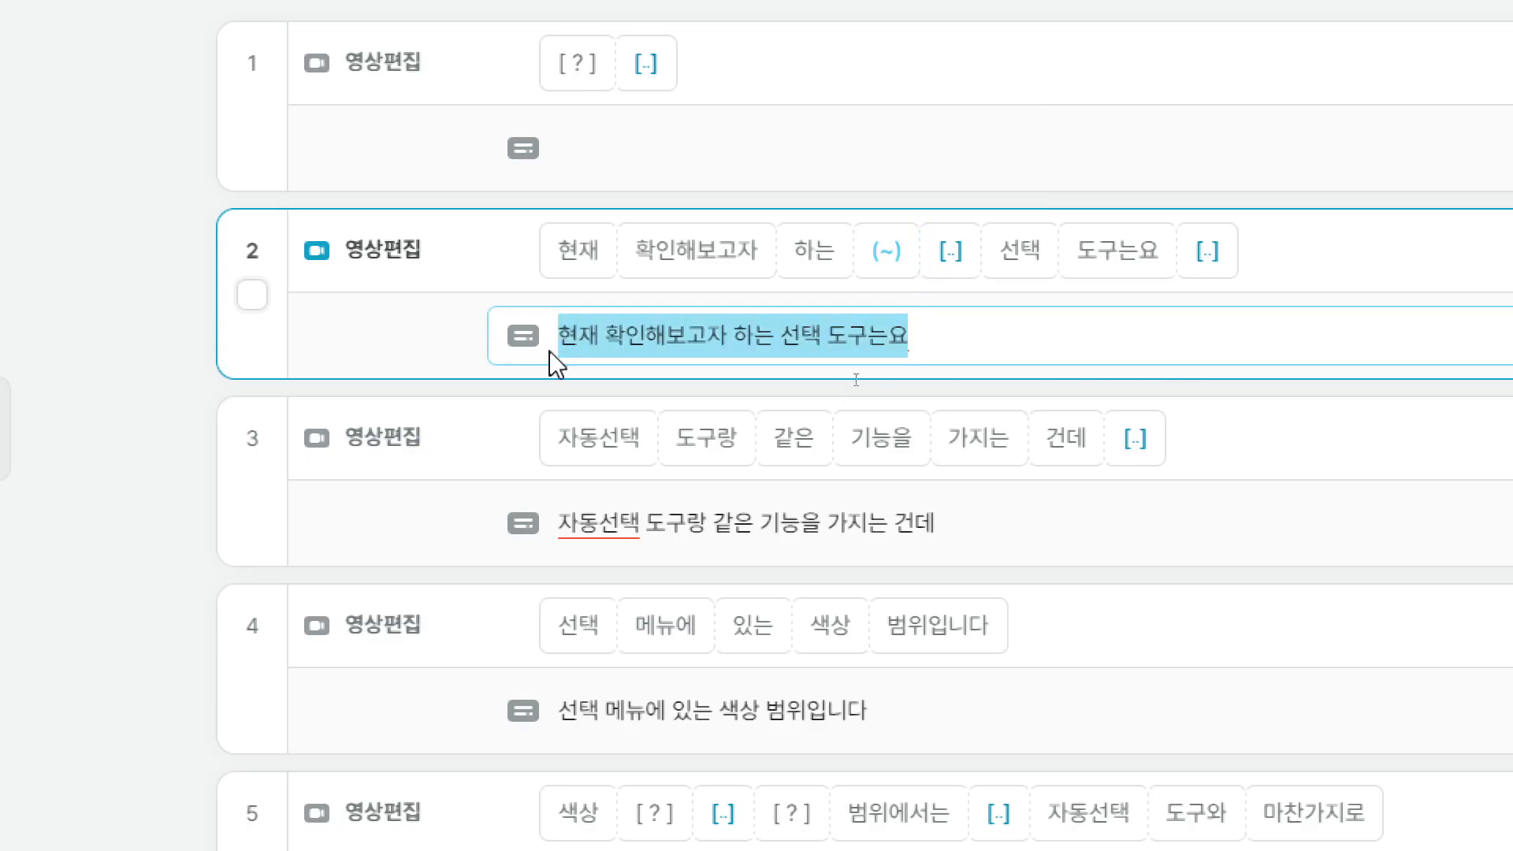
right_click(883, 344)
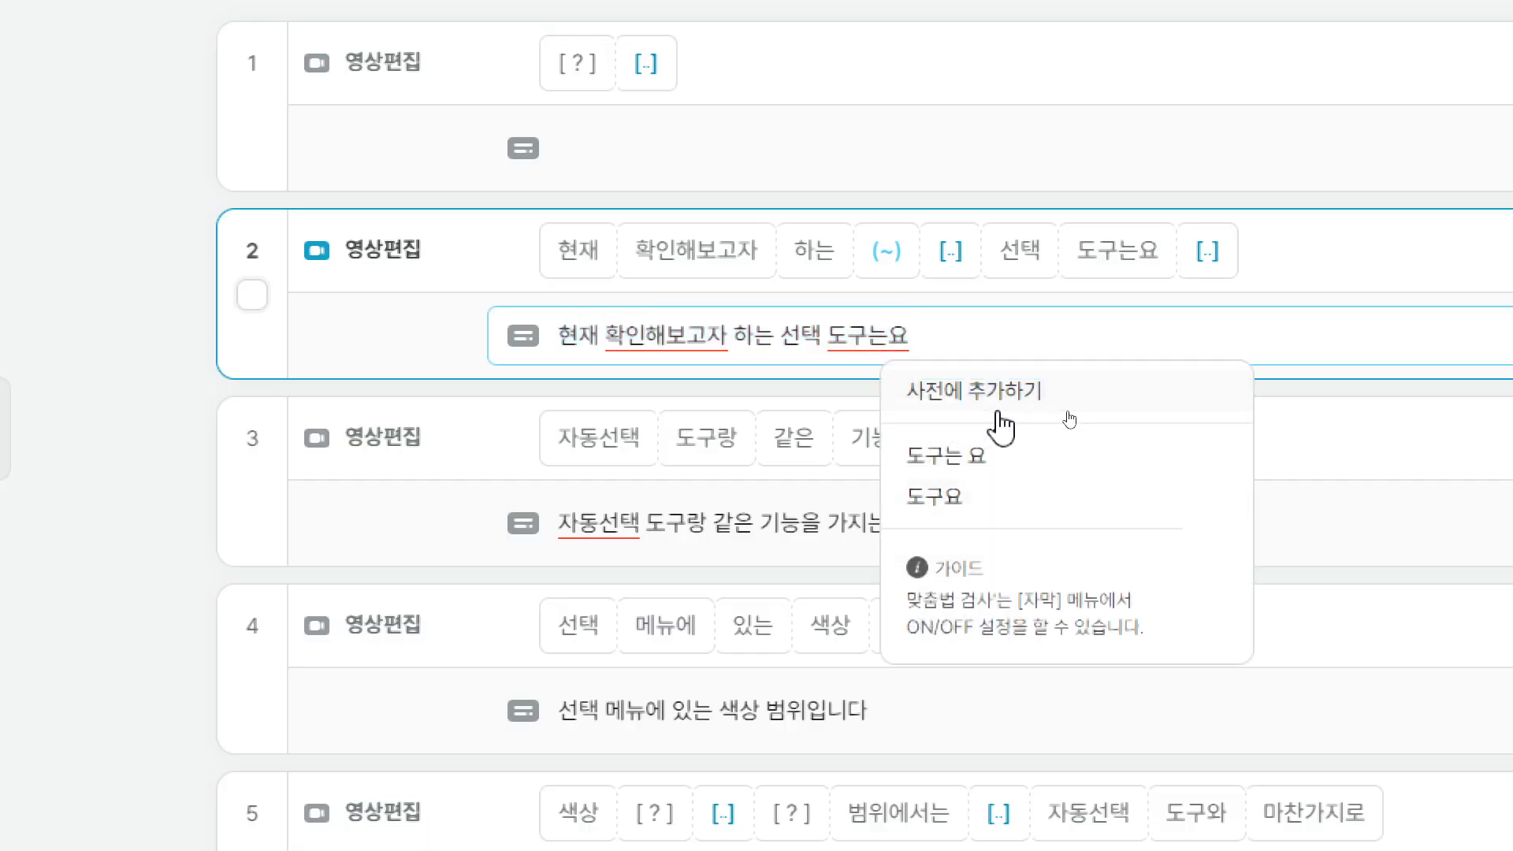
click(998, 411)
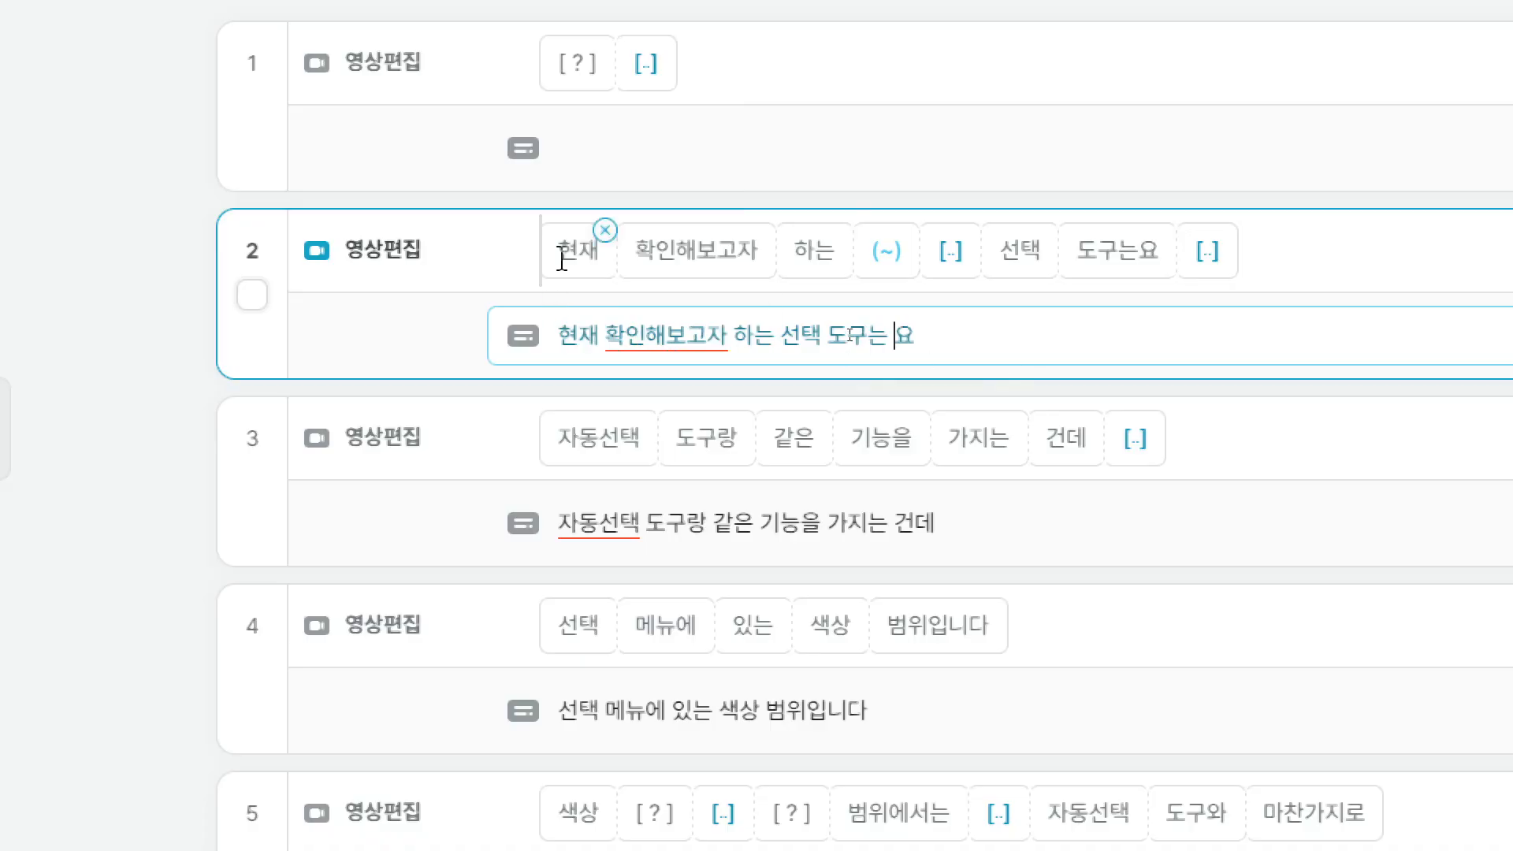
Step: Finish editing clip 2, bring back the playing preview, and select clip 2's (~) and [..] gaps
click(447, 268)
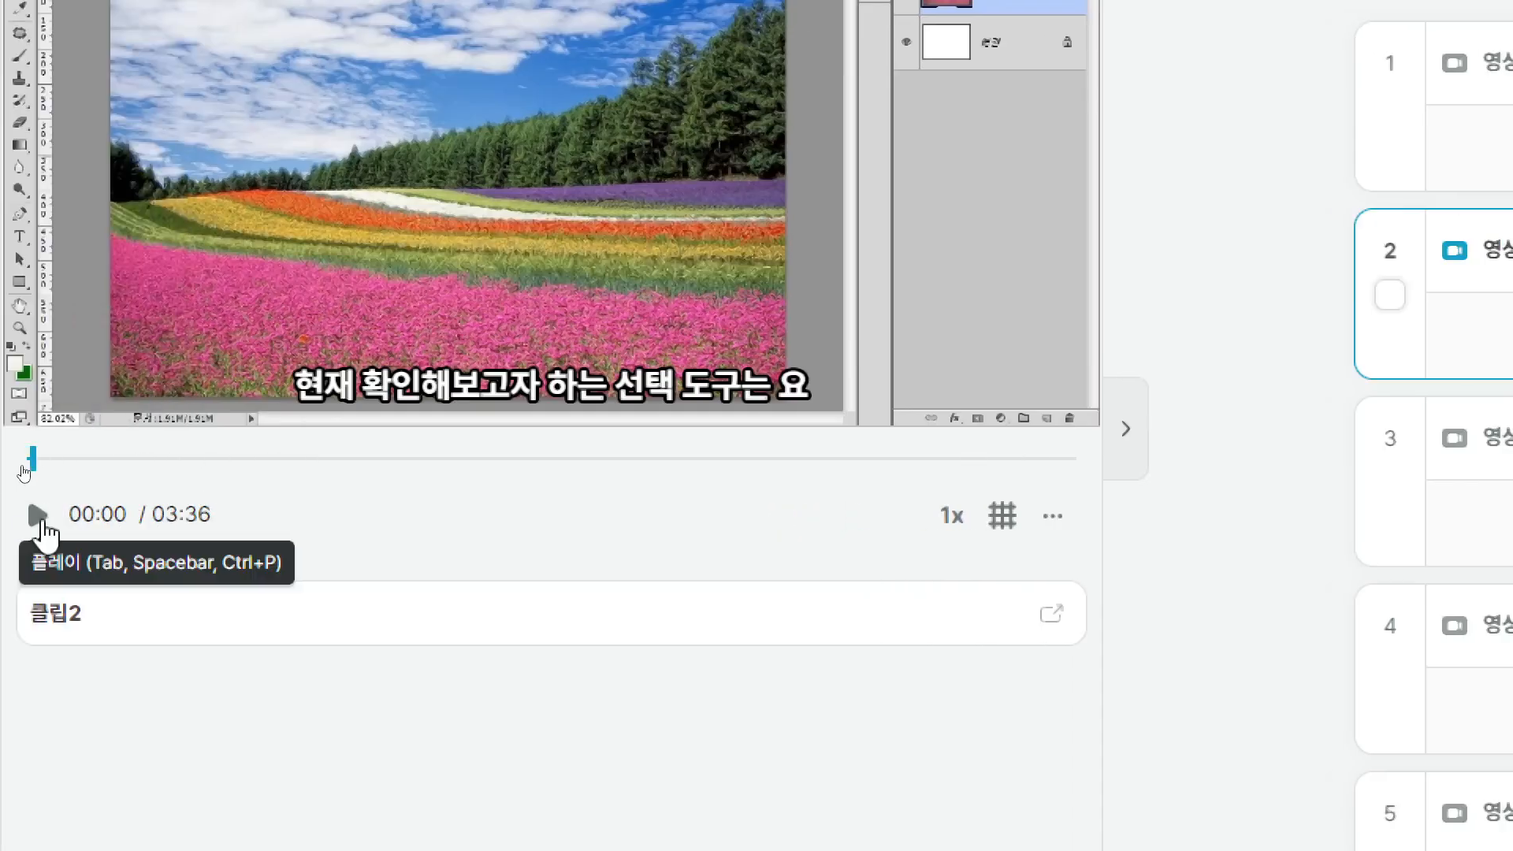
click(39, 520)
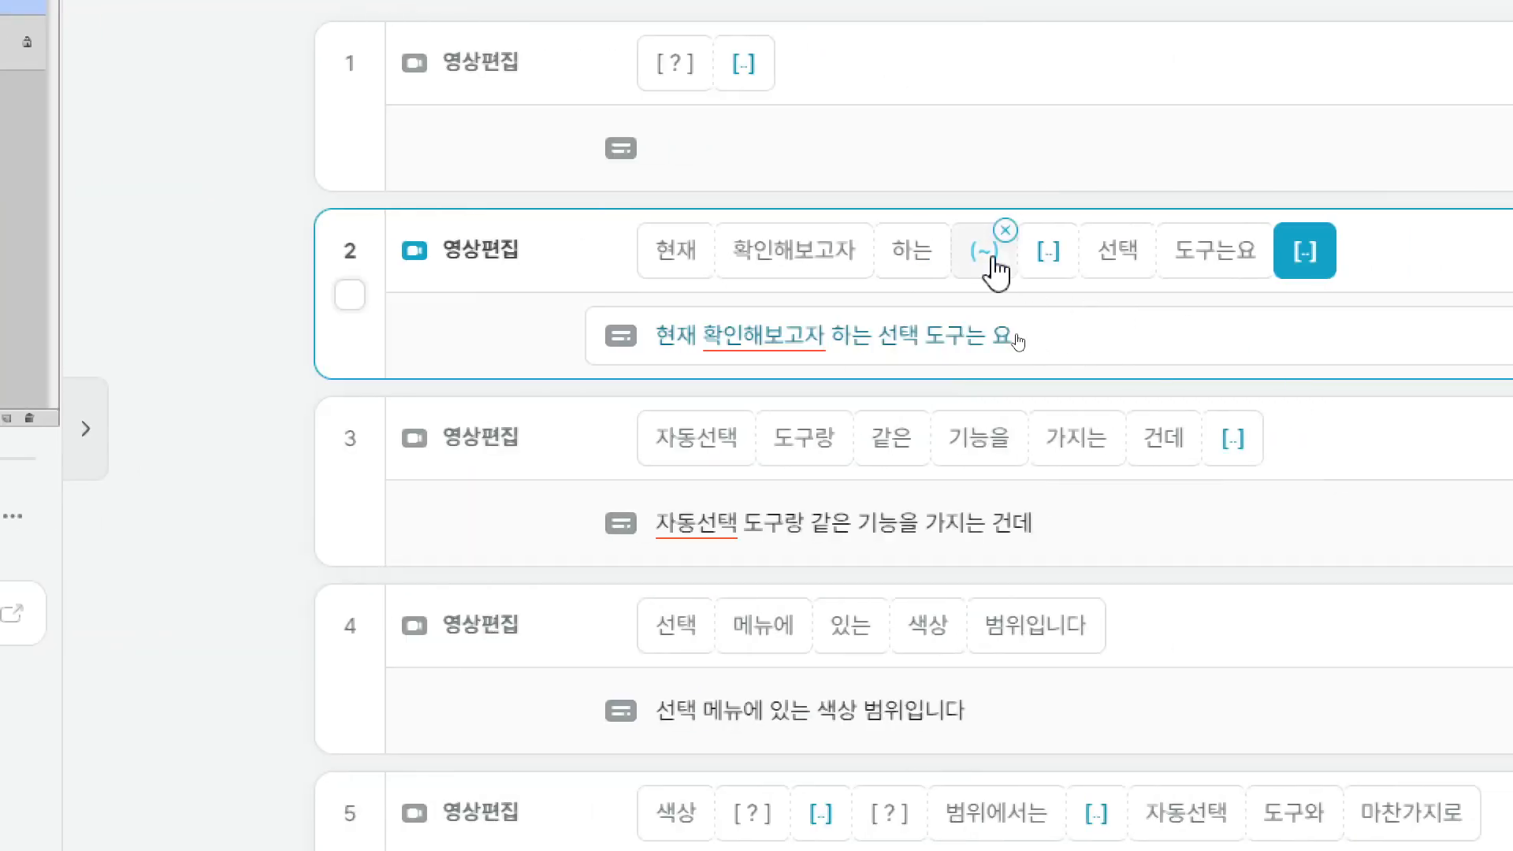
click(974, 248)
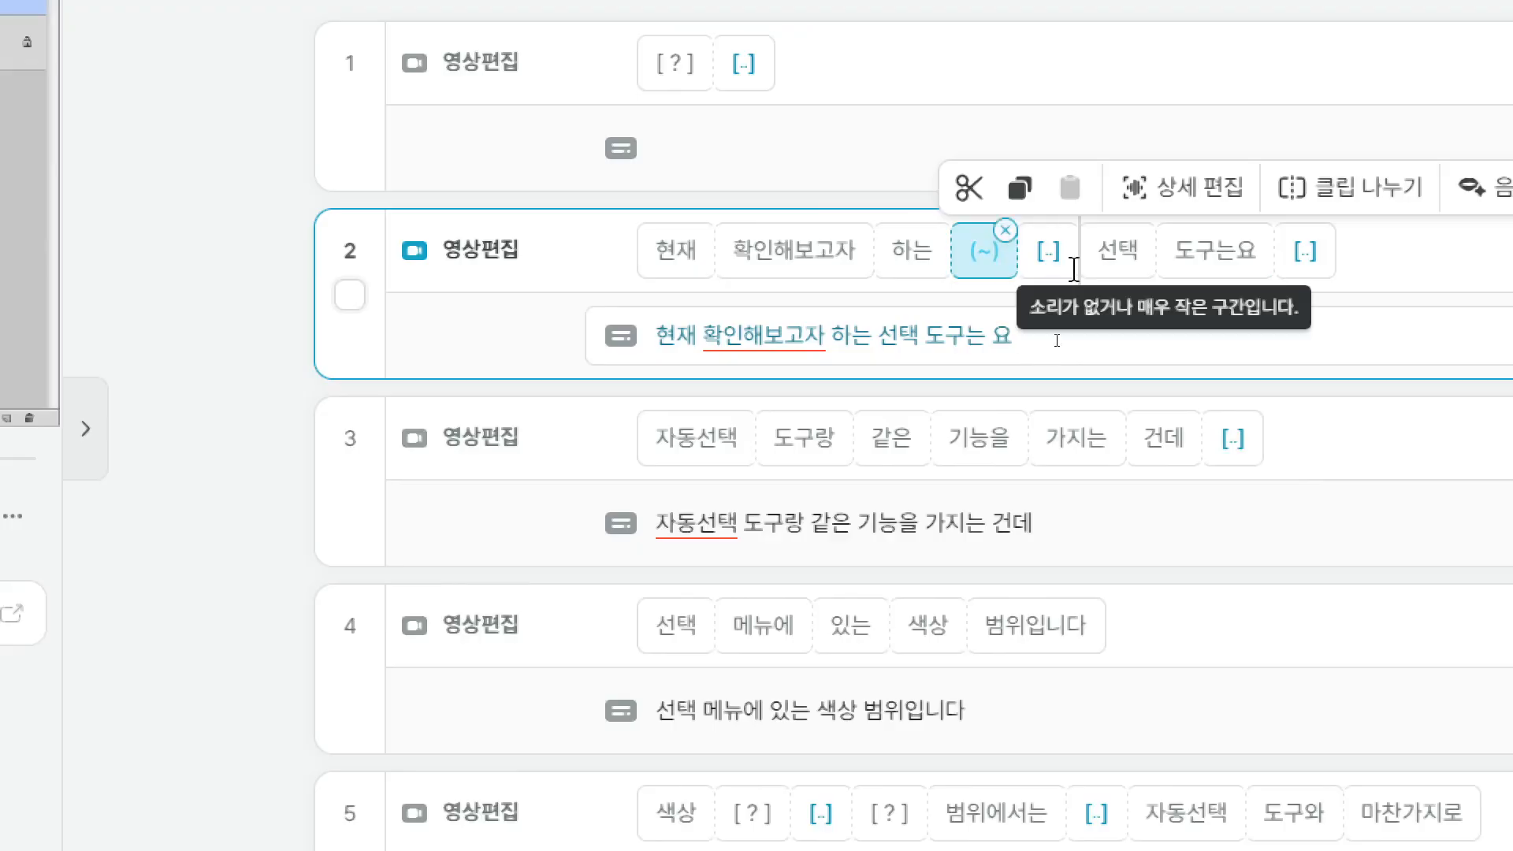
click(1048, 250)
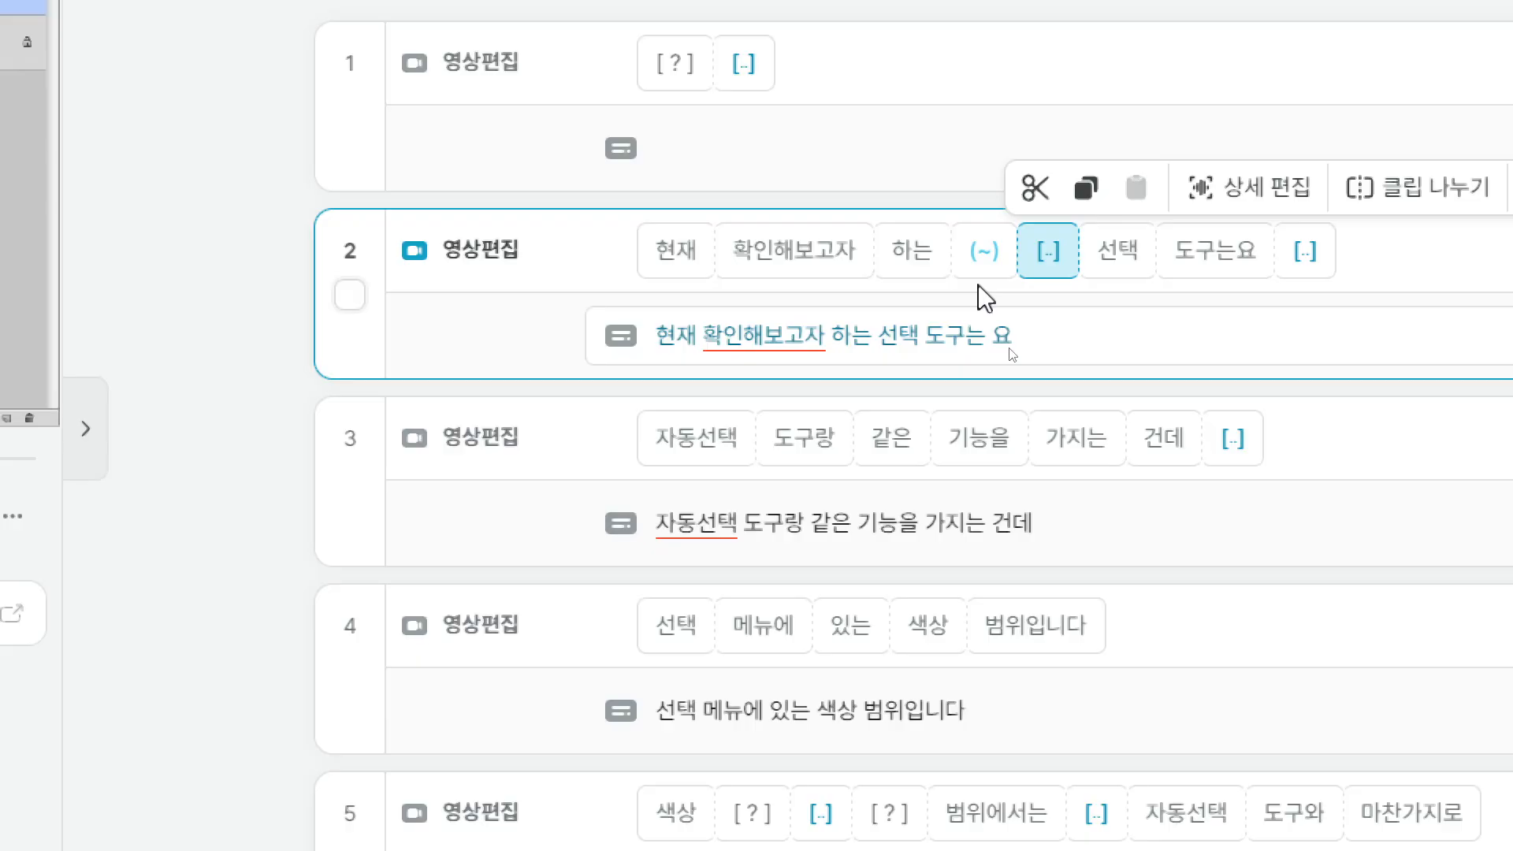
Step: Delete clip 2's [..], (~) and trailing [..] gaps, then return to the clip's start
mouse_move(1024, 229)
click(1067, 230)
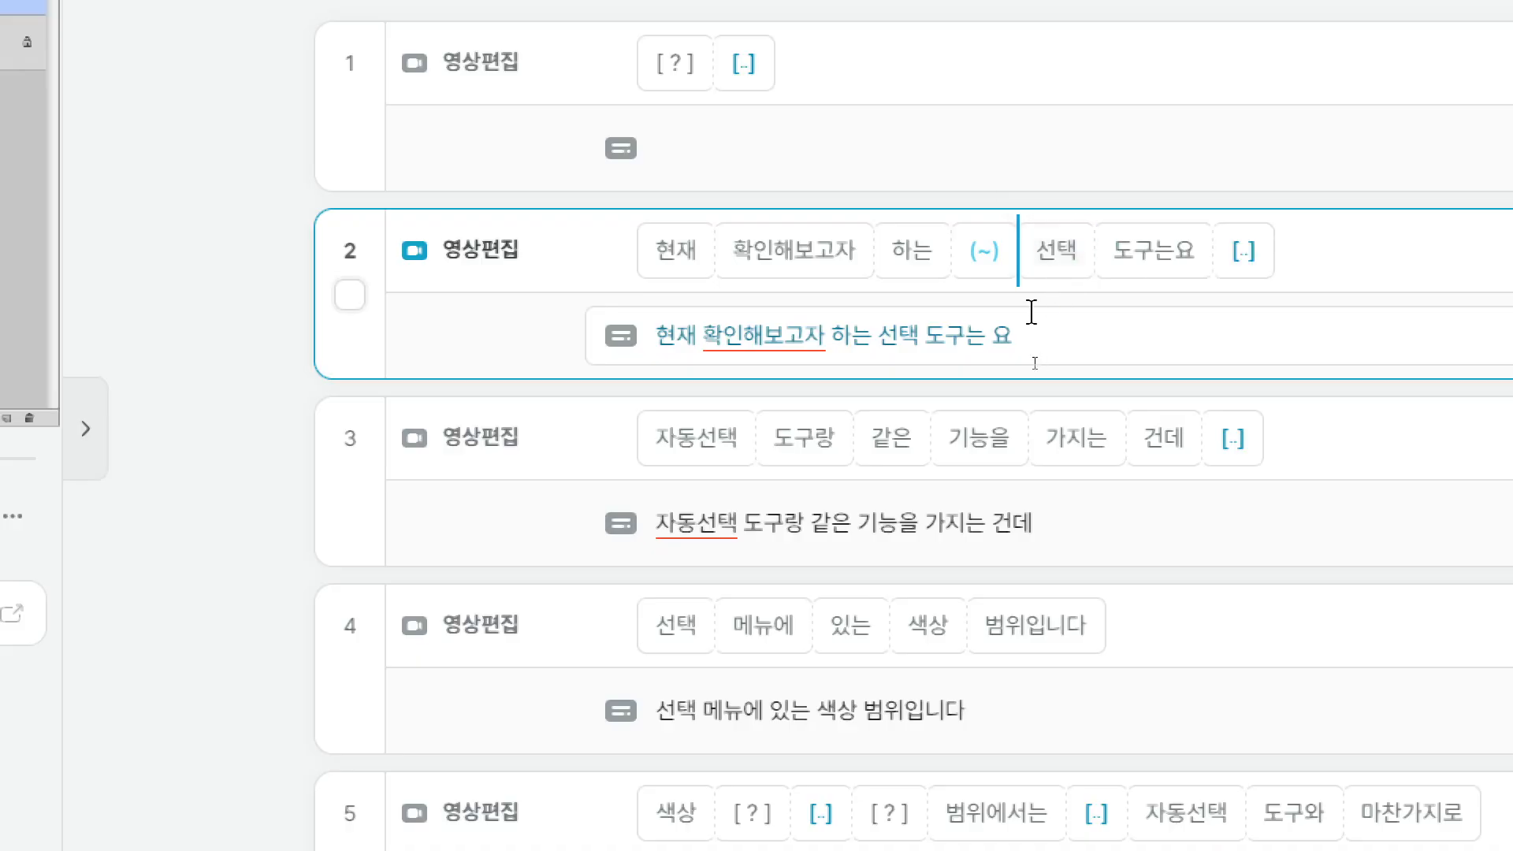
mouse_move(1005, 245)
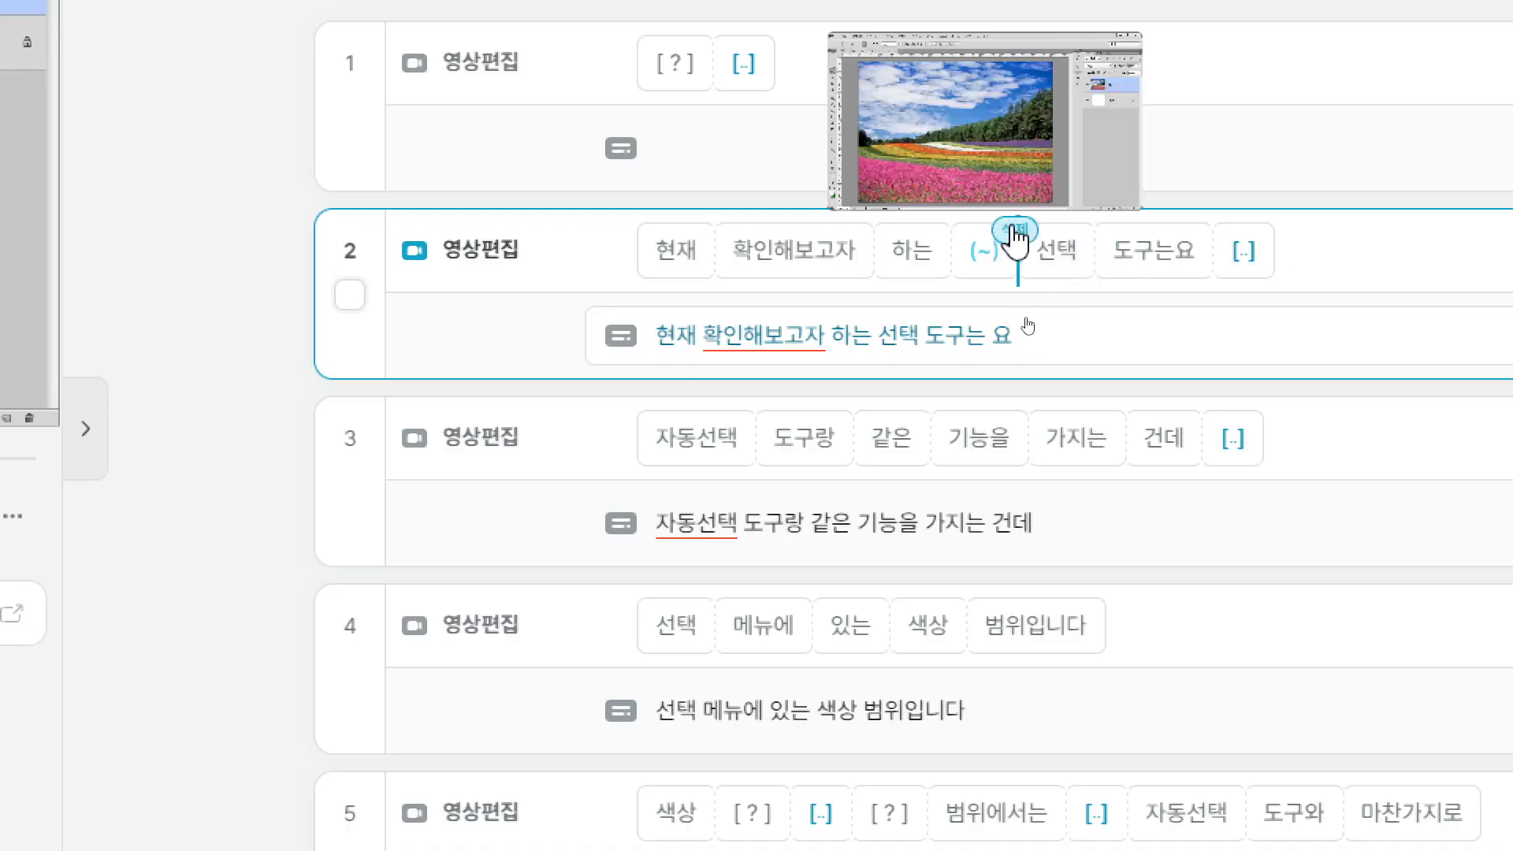
click(1016, 230)
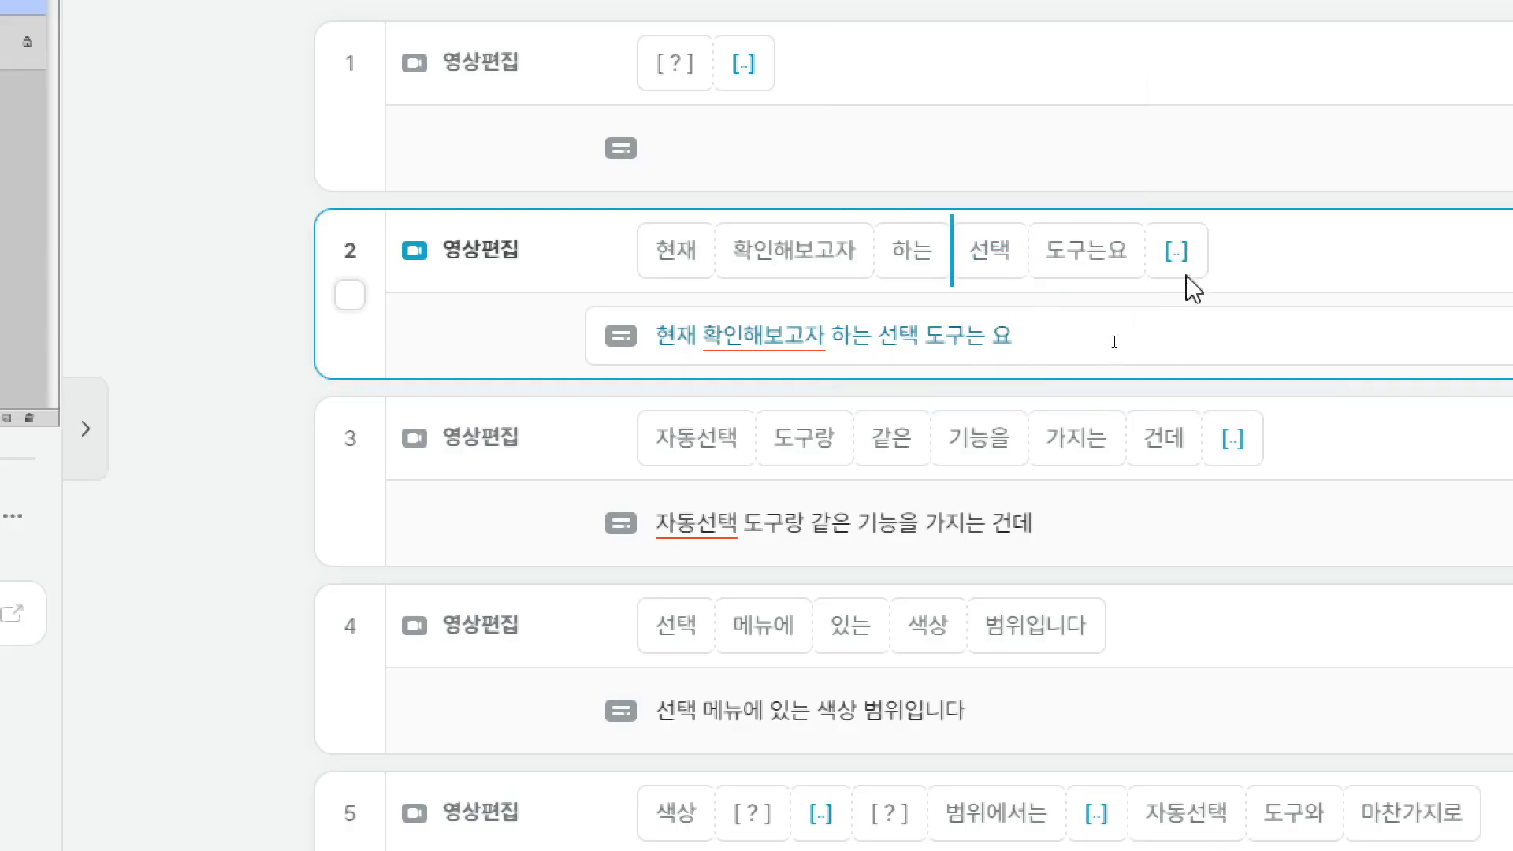
mouse_move(1190, 244)
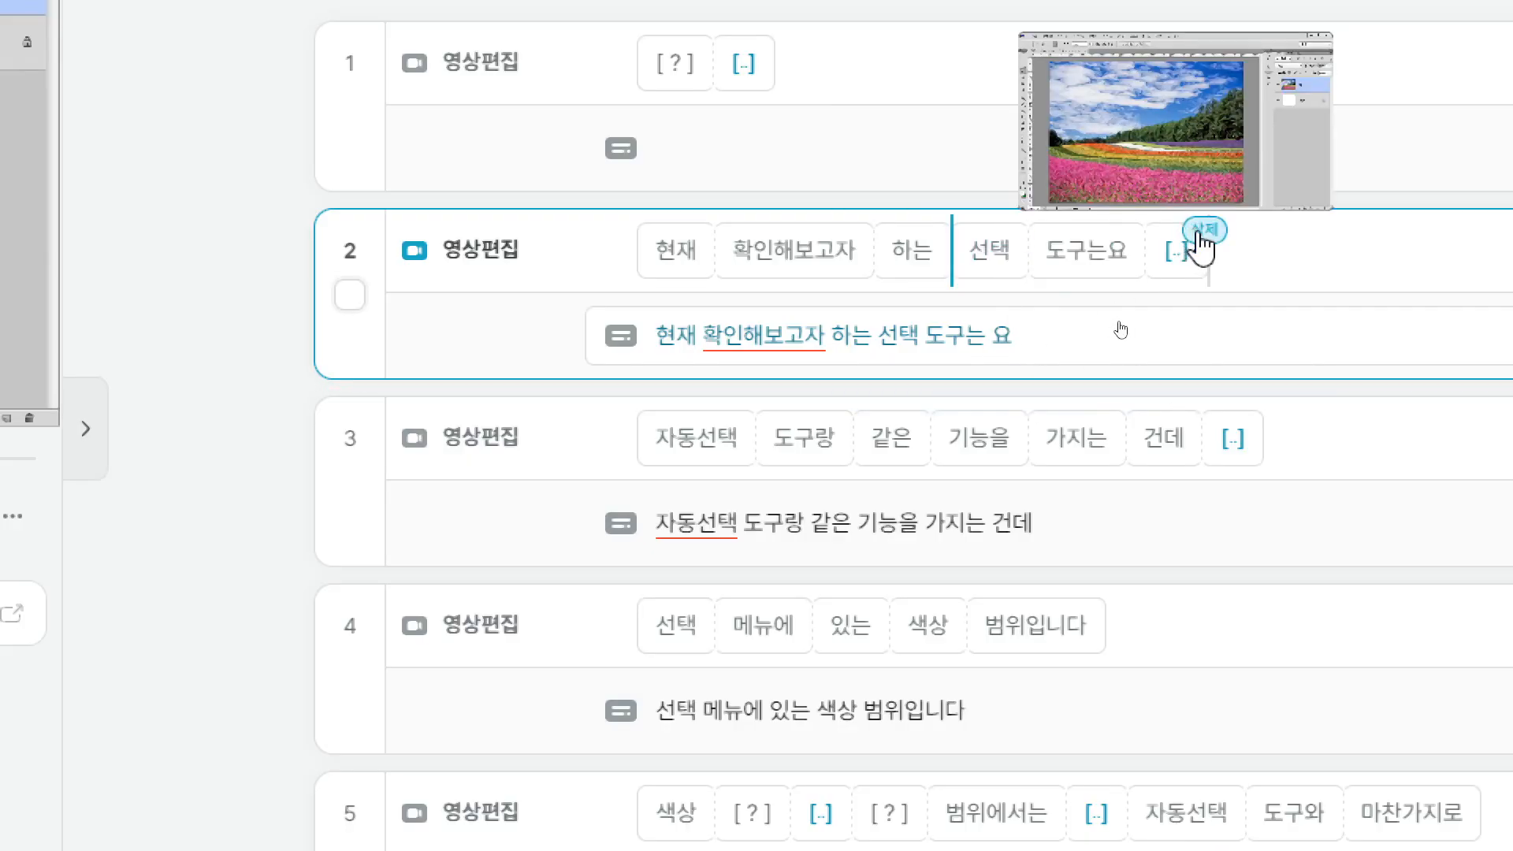
click(1199, 235)
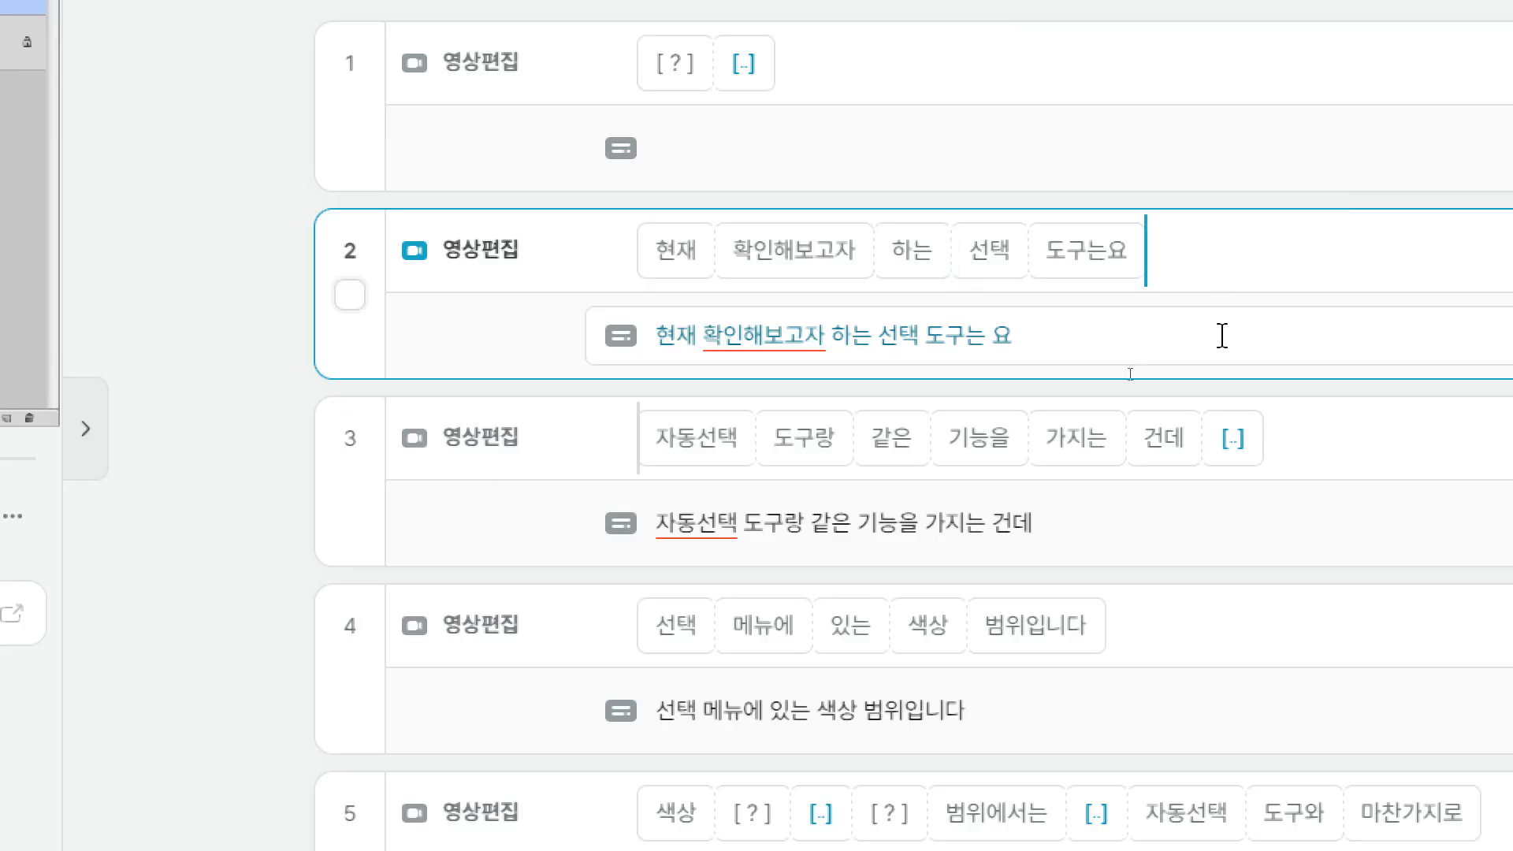
click(579, 276)
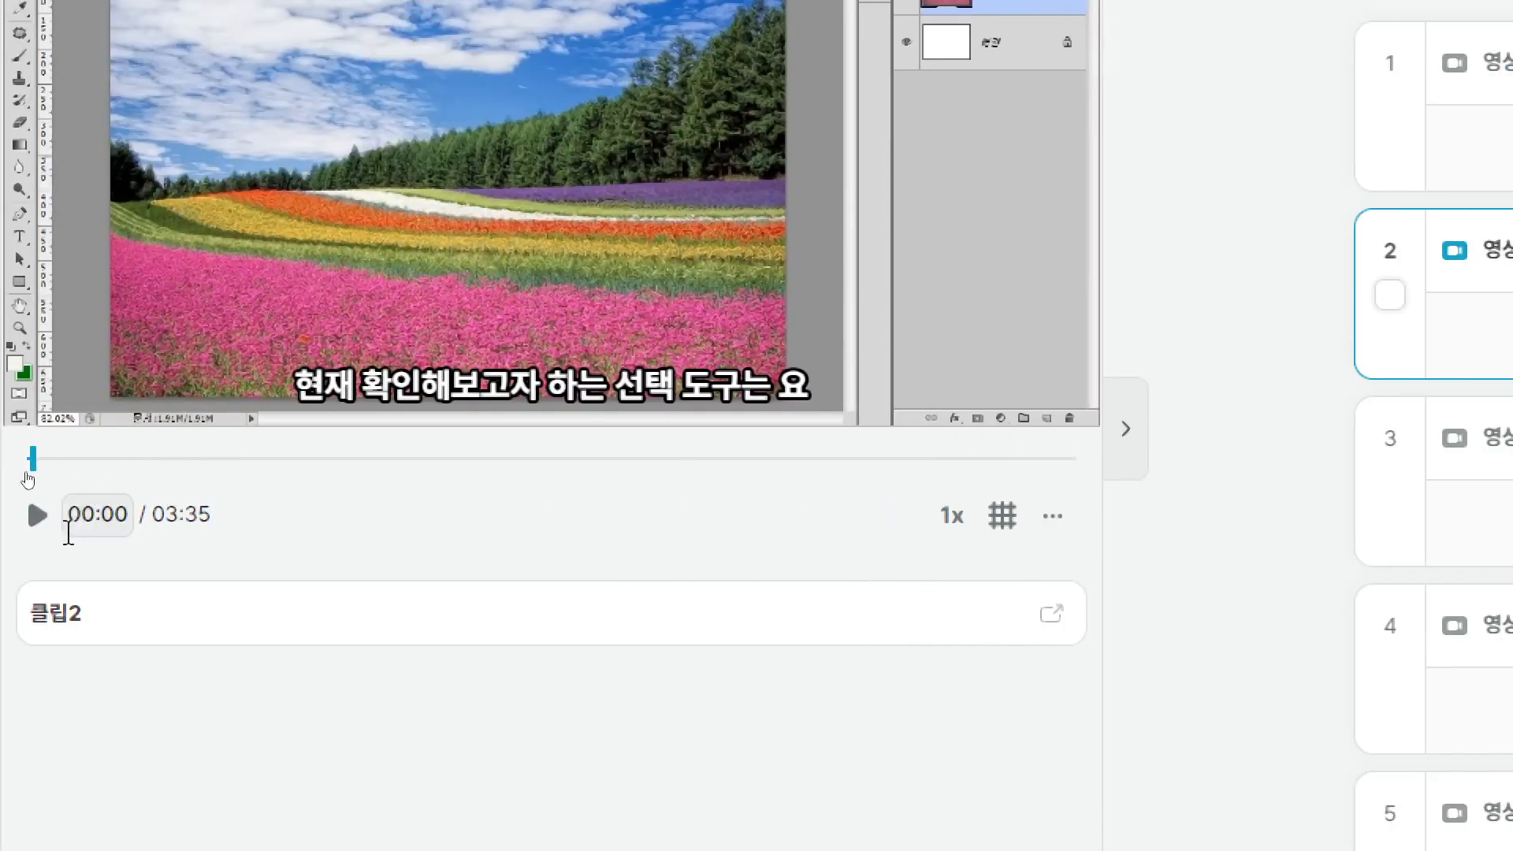
click(37, 516)
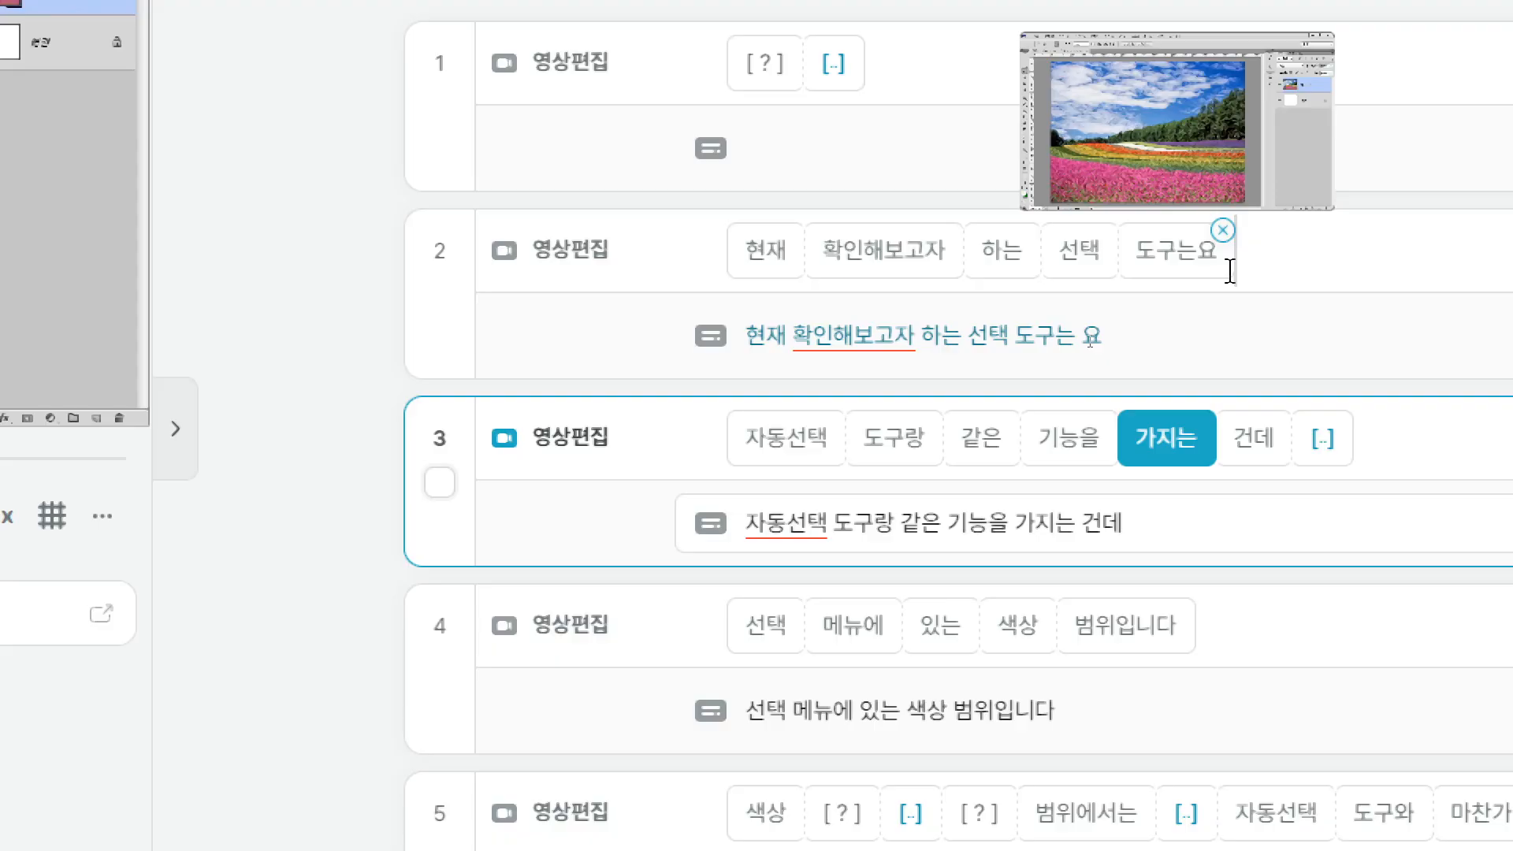
scroll(1045, 95, up, 2)
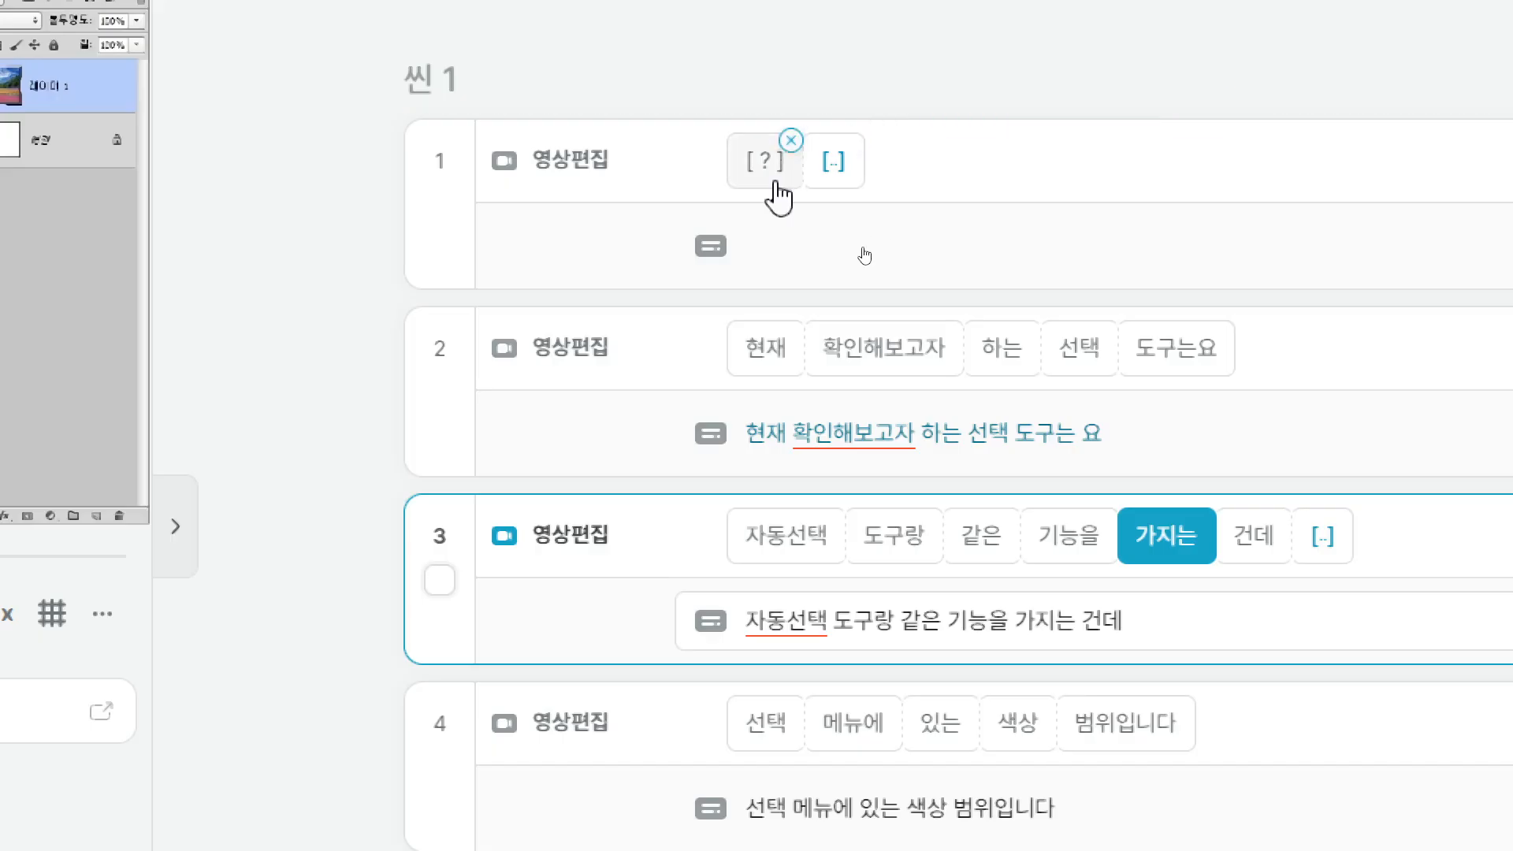
mouse_move(834, 193)
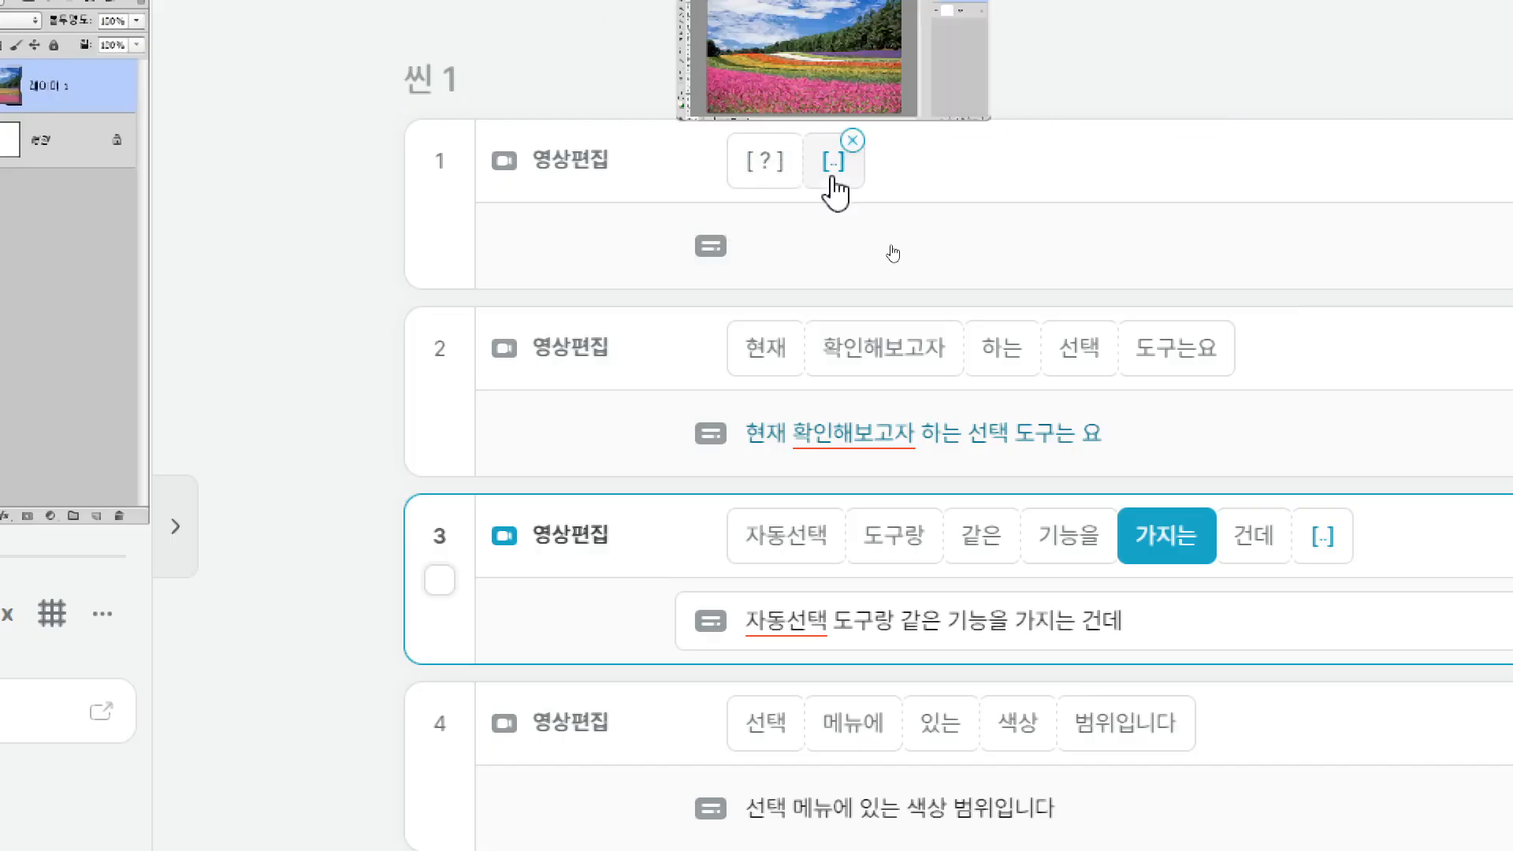
mouse_move(759, 169)
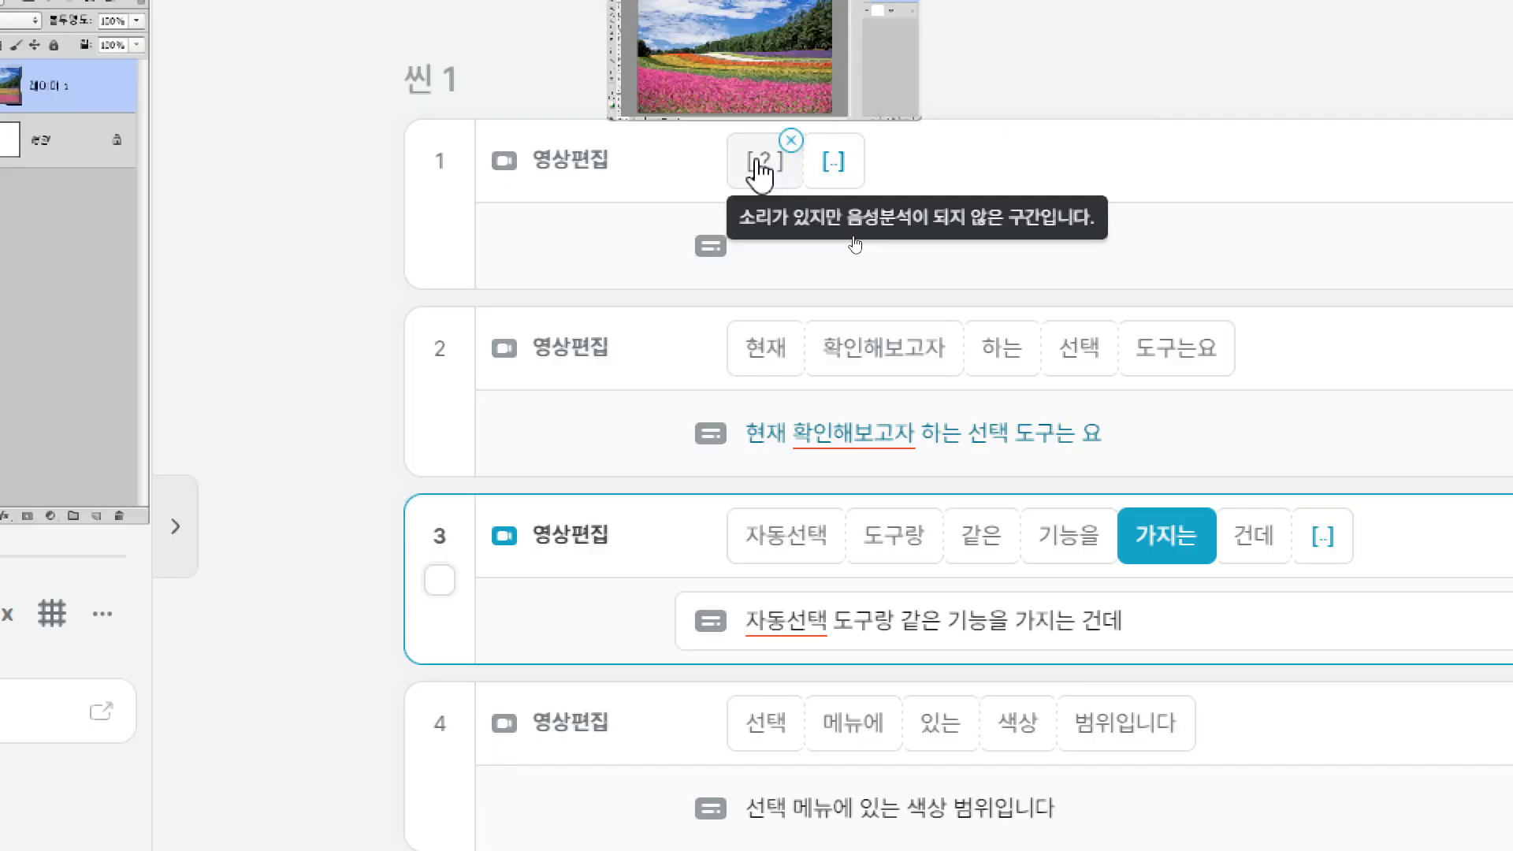
click(717, 155)
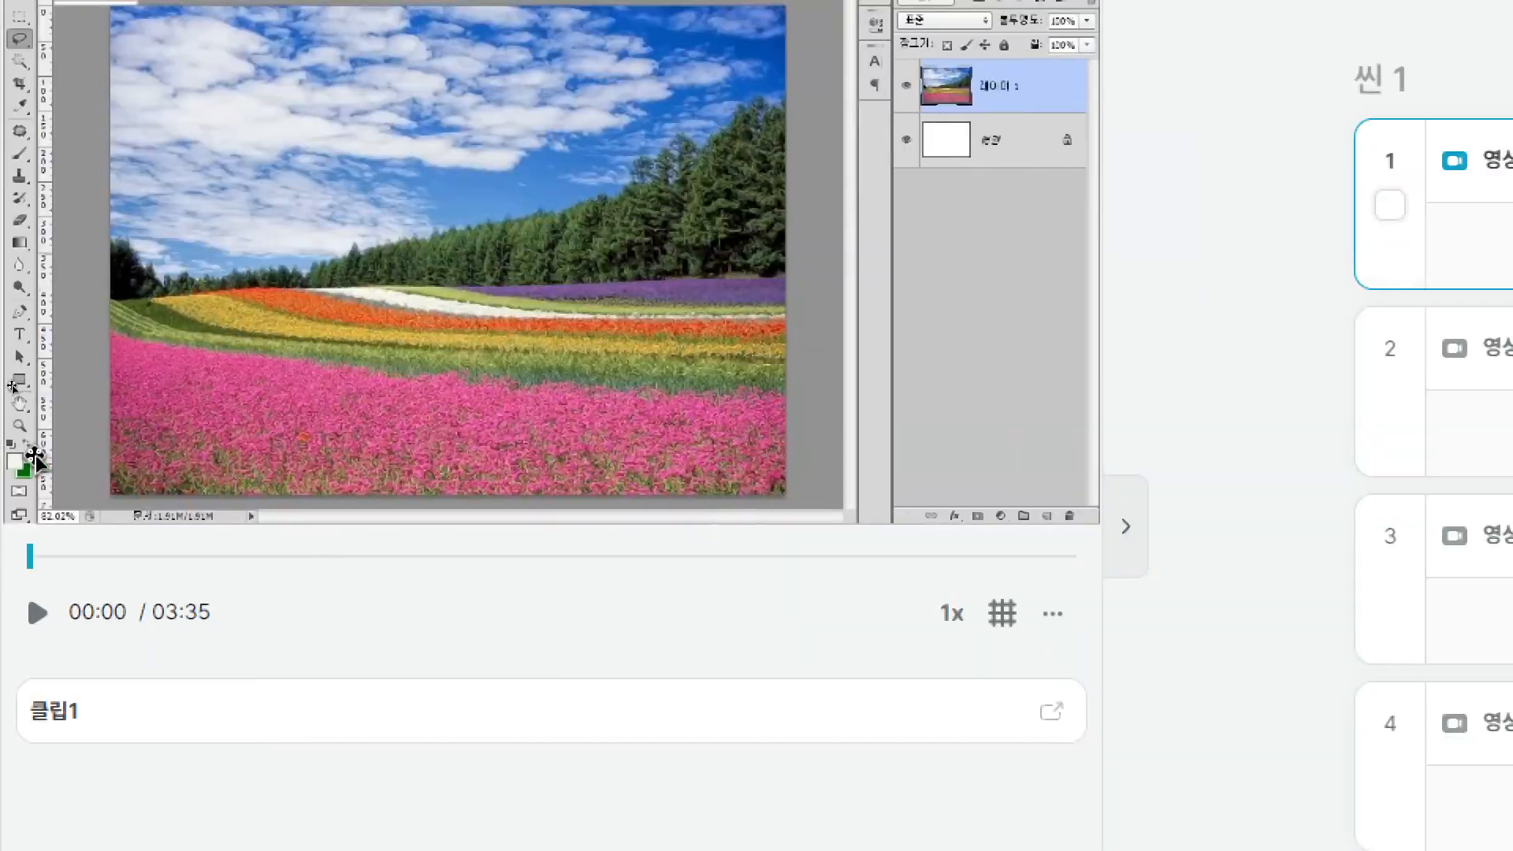
click(39, 615)
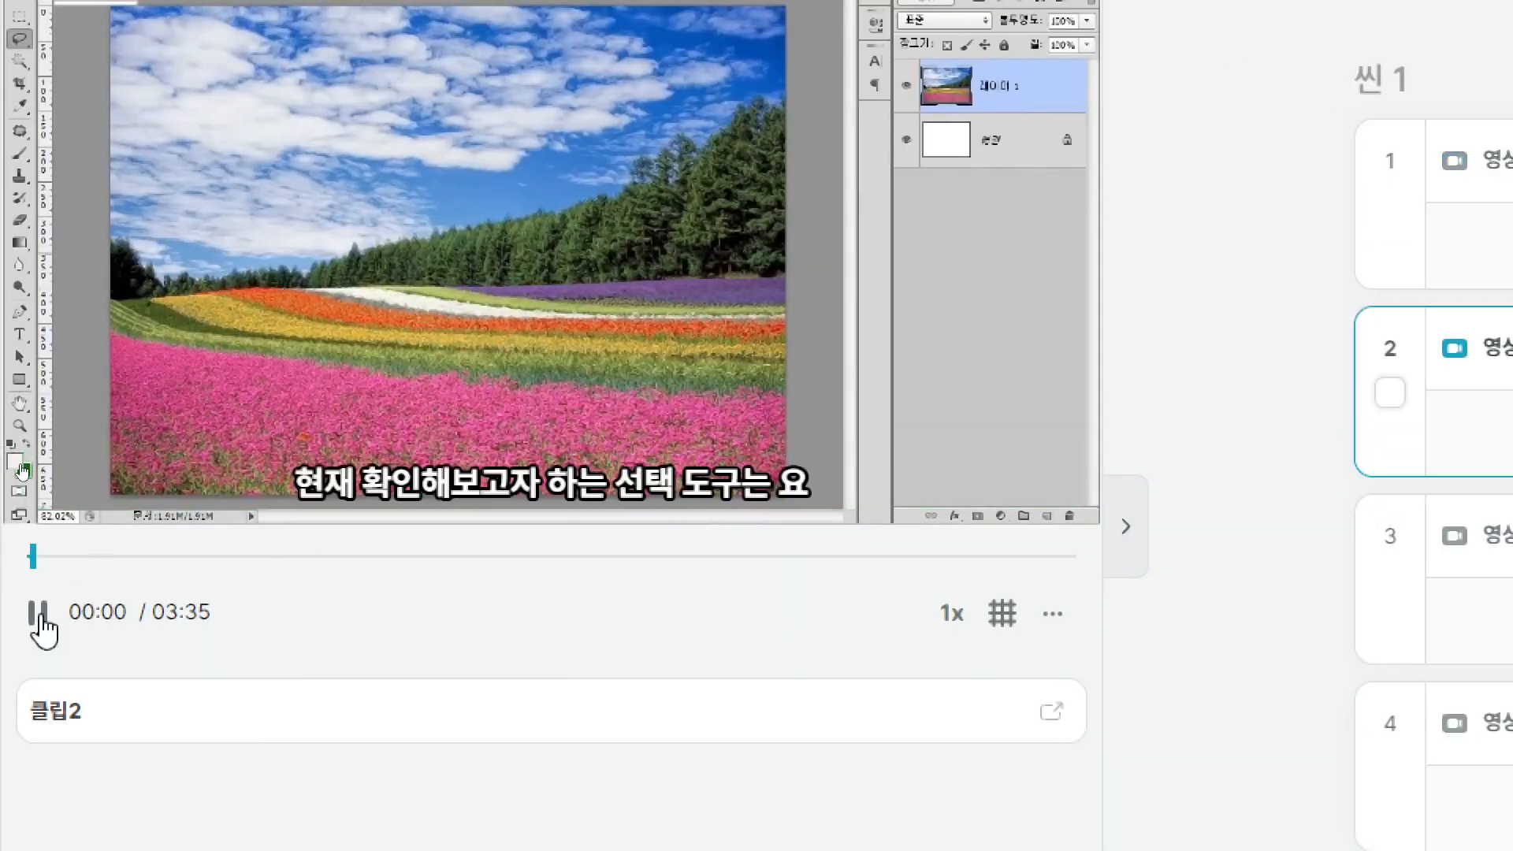
click(38, 617)
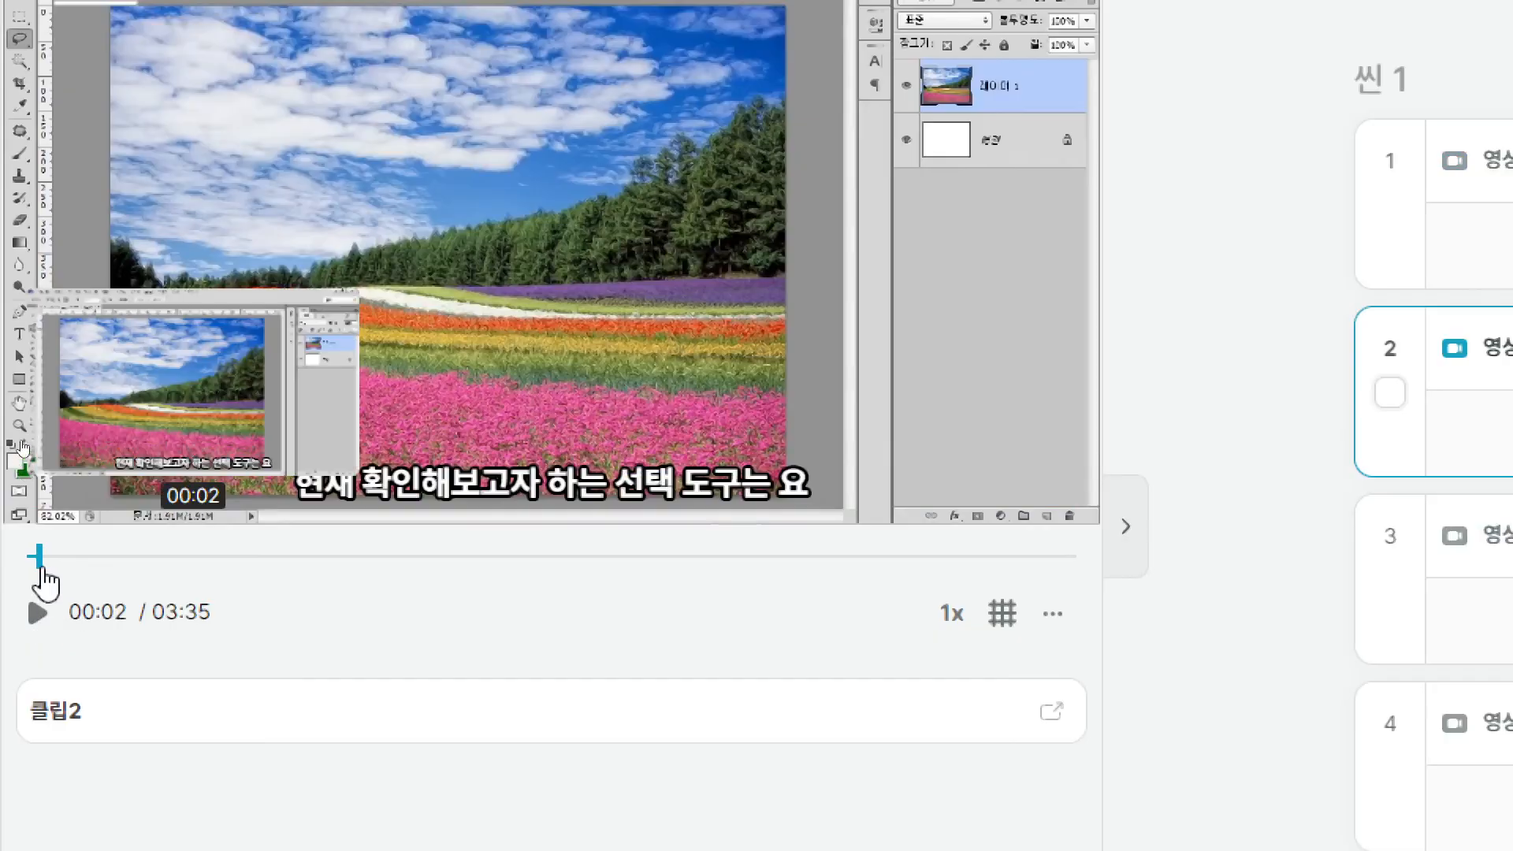
click(37, 558)
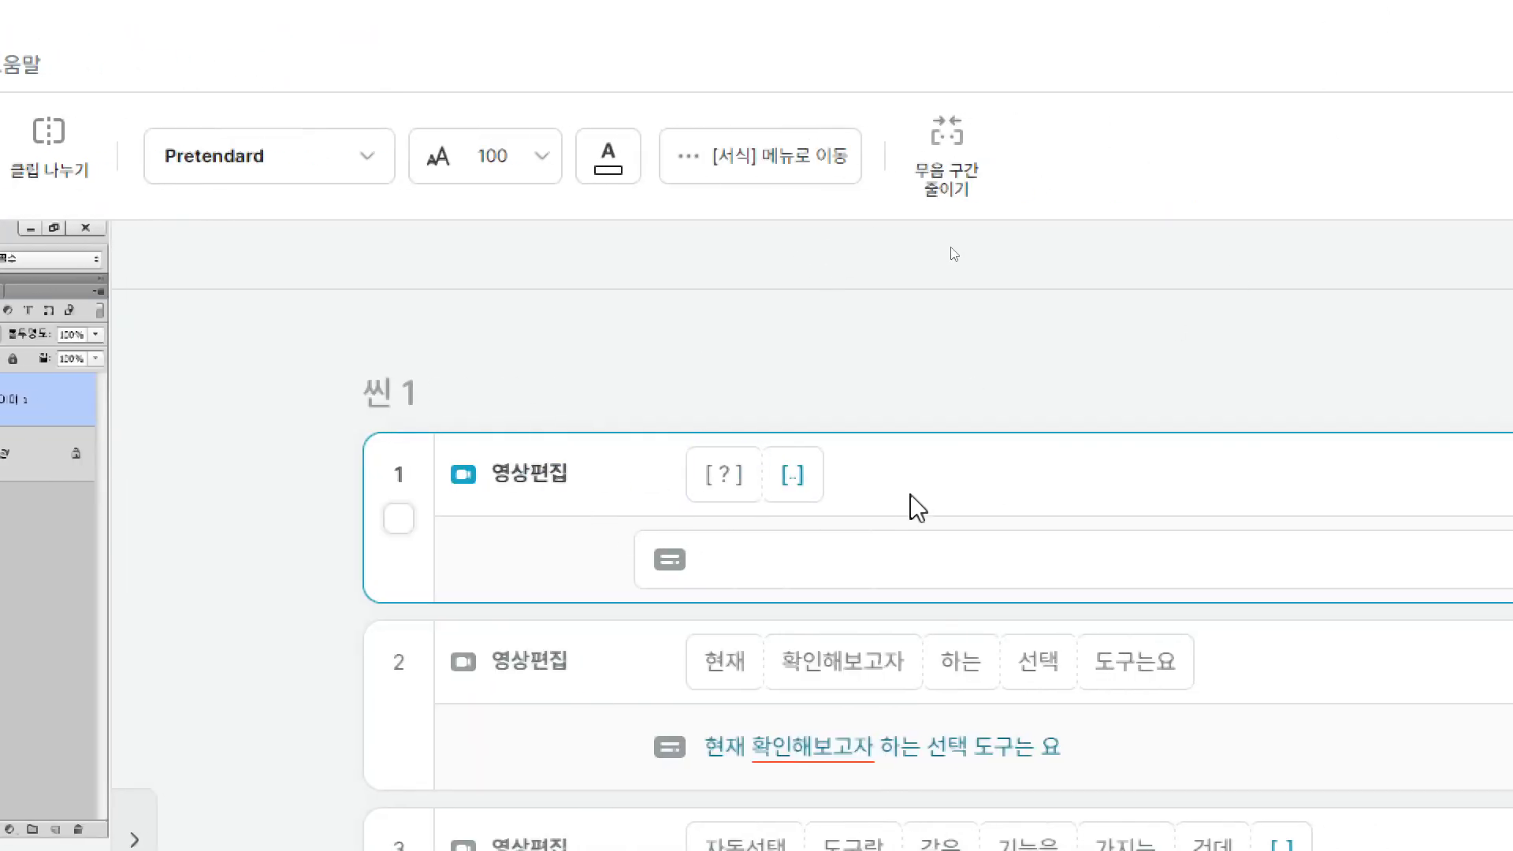
Step: Delete the [?] gap in empty clip 1, then delete the whole clip
key(Delete)
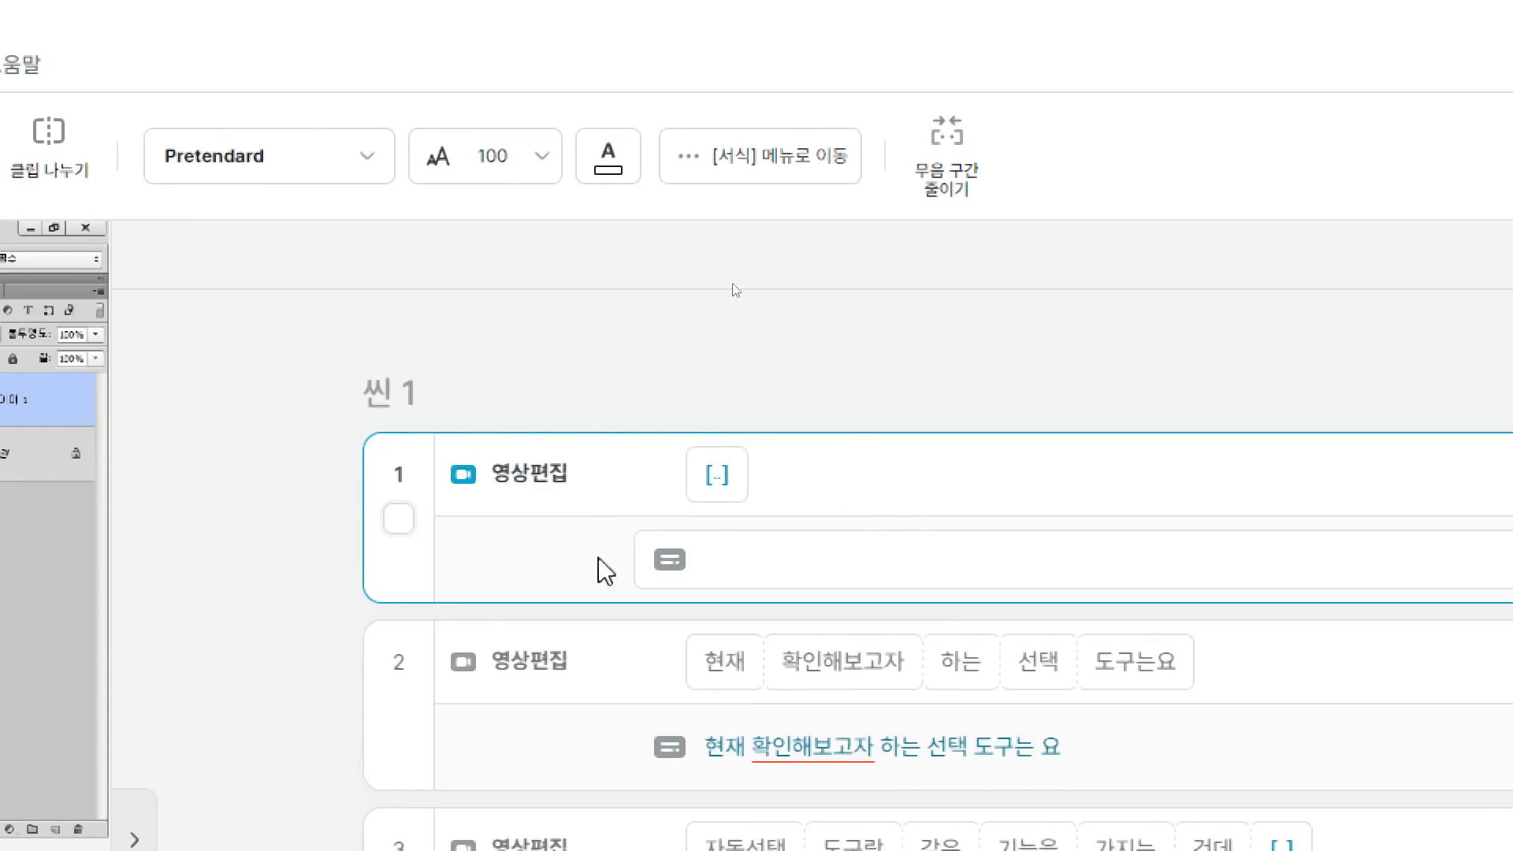
click(399, 520)
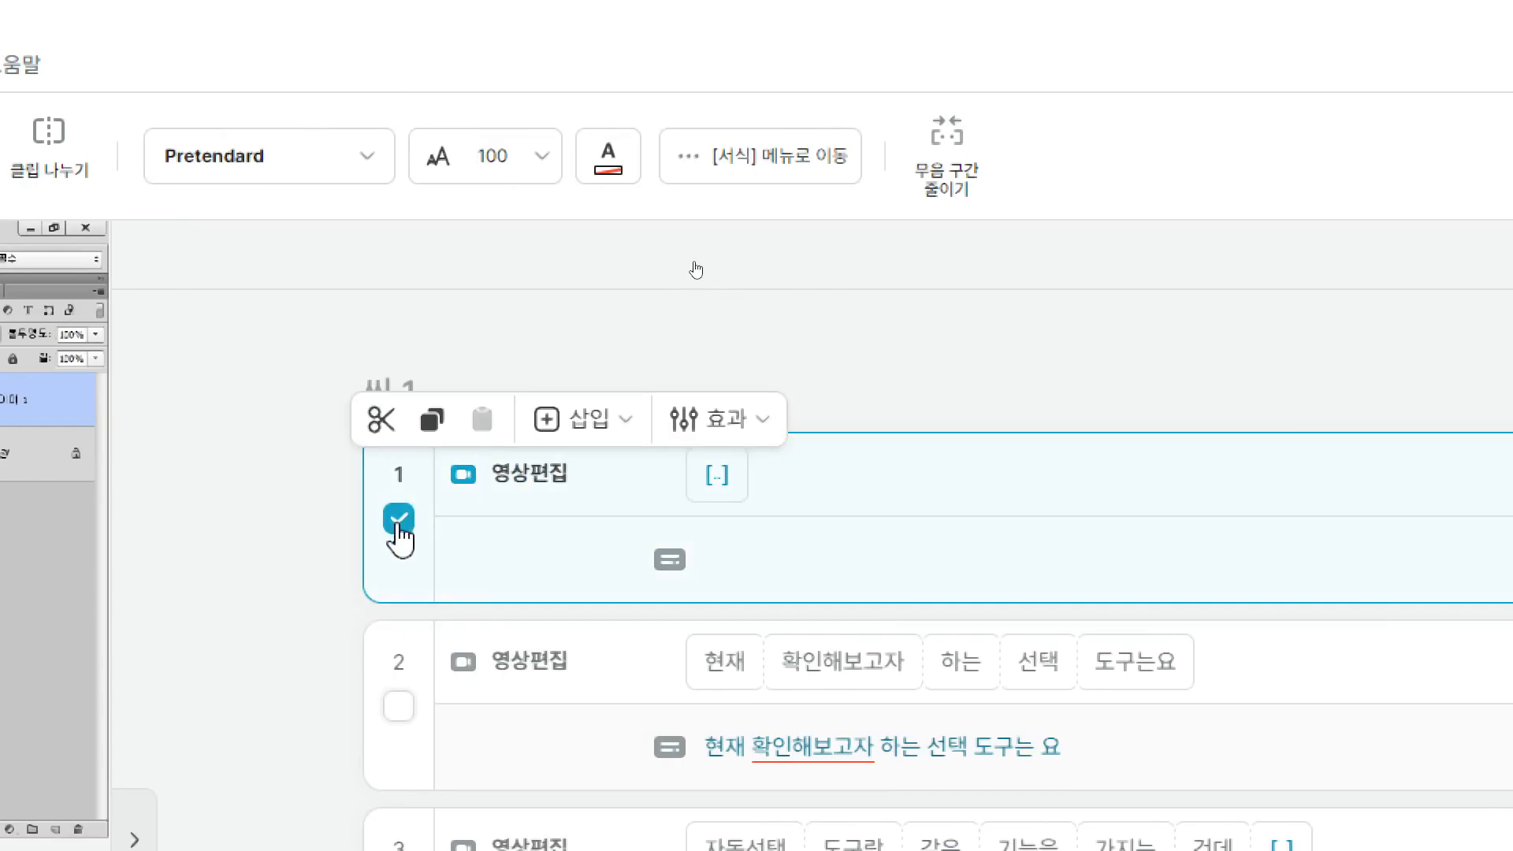
click(398, 477)
key(Delete)
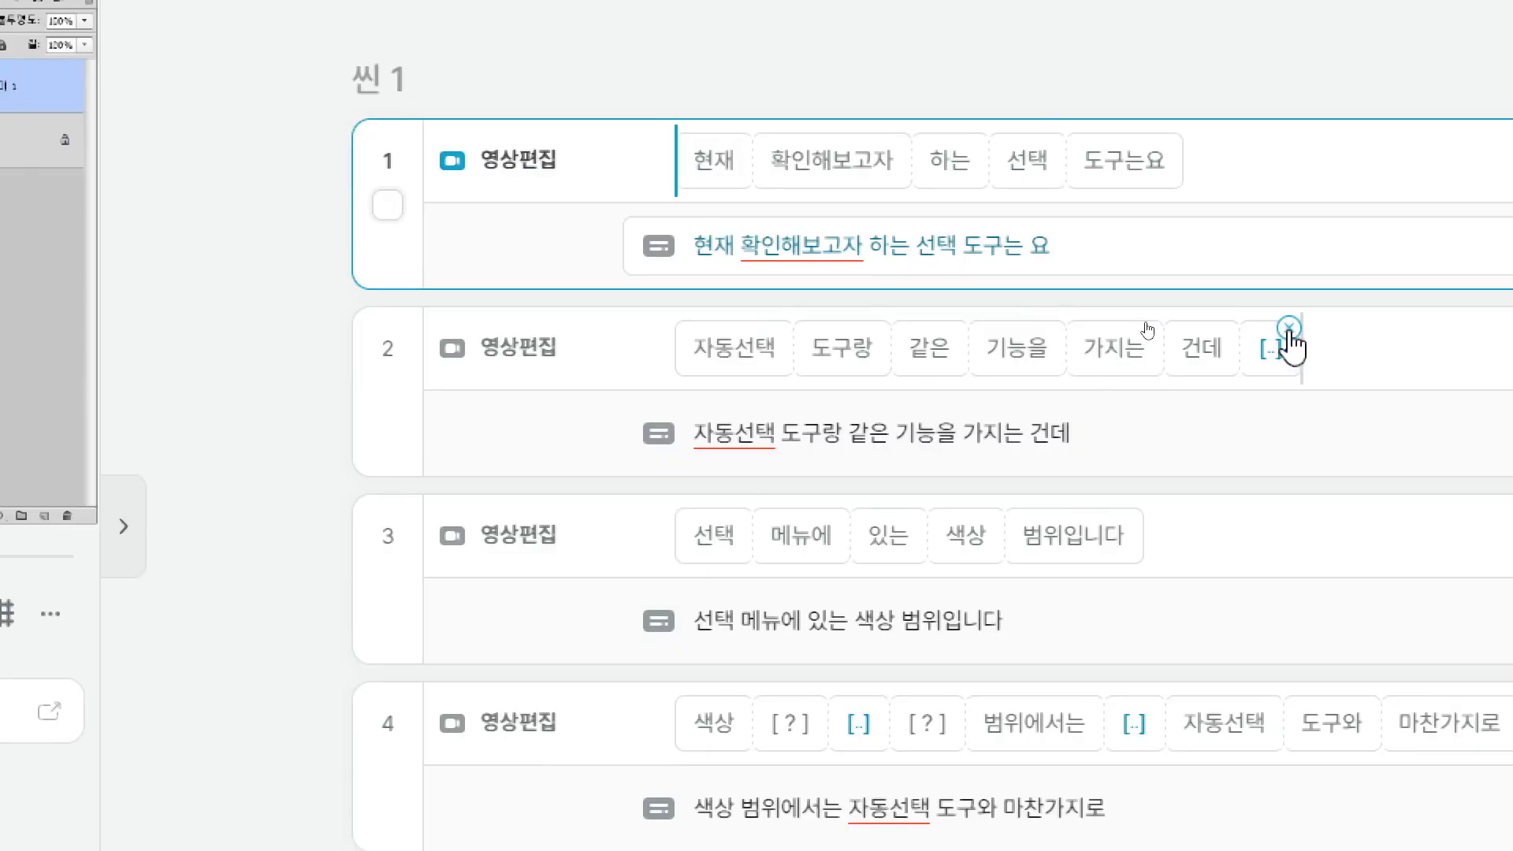
Step: Remove the trailing [..] gap from clip 2, then select clip 4 and play it back
mouse_move(1291, 340)
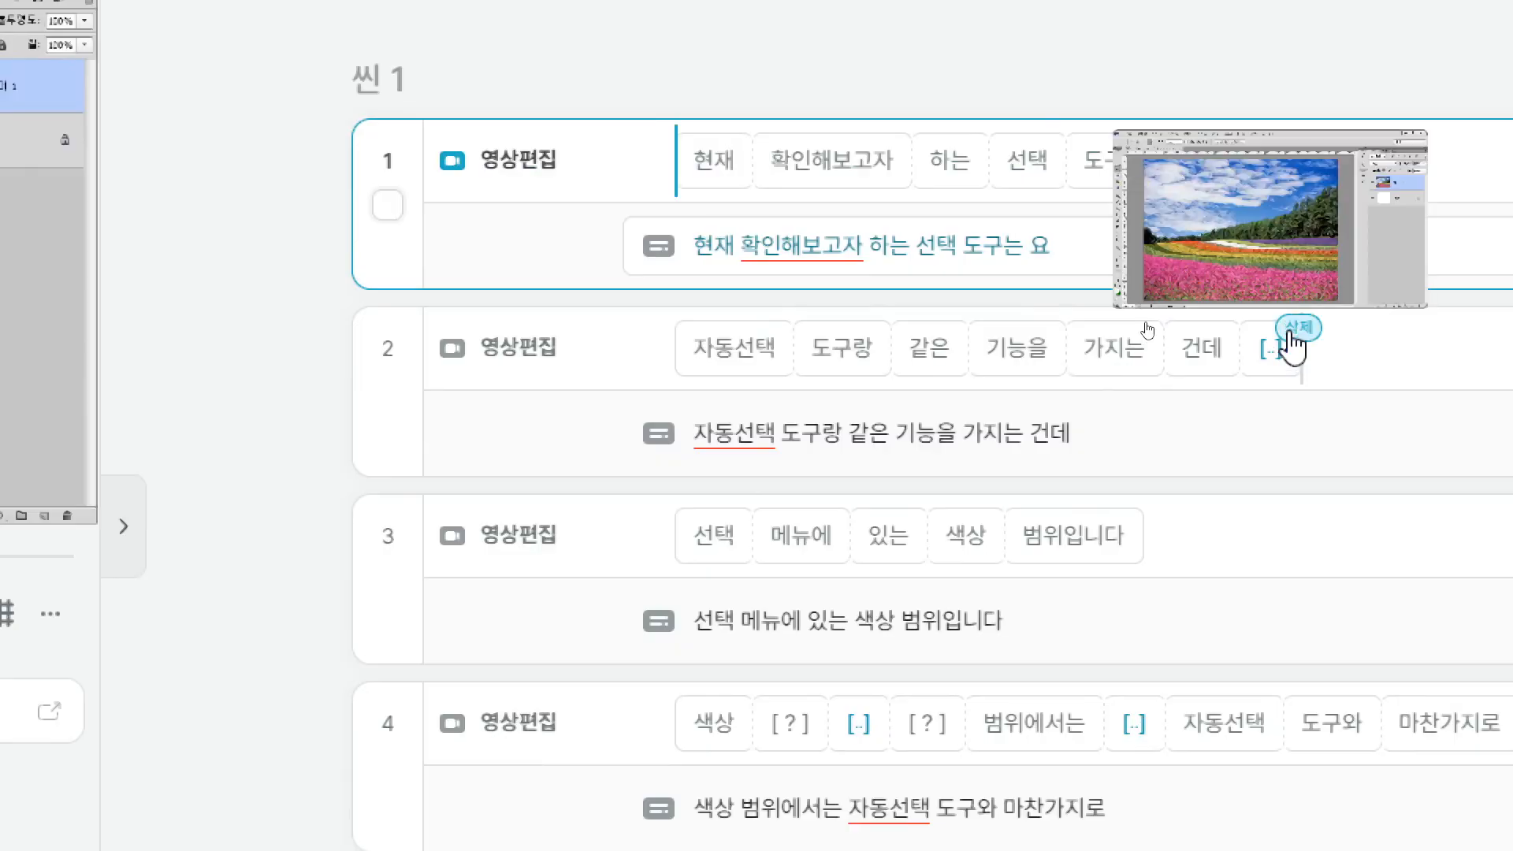
click(1293, 341)
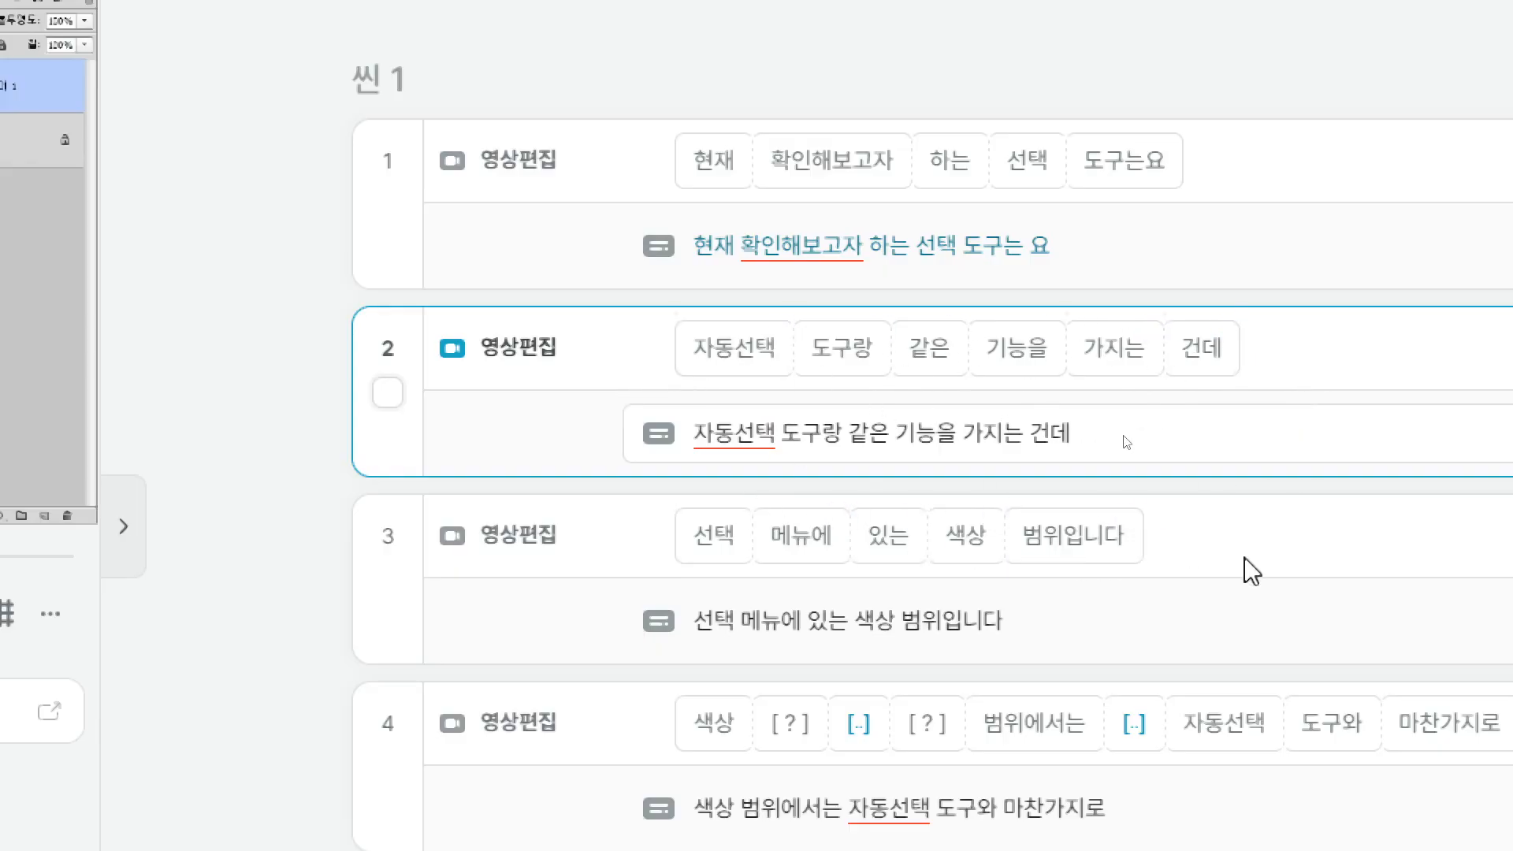
scroll(1275, 571, down, 5)
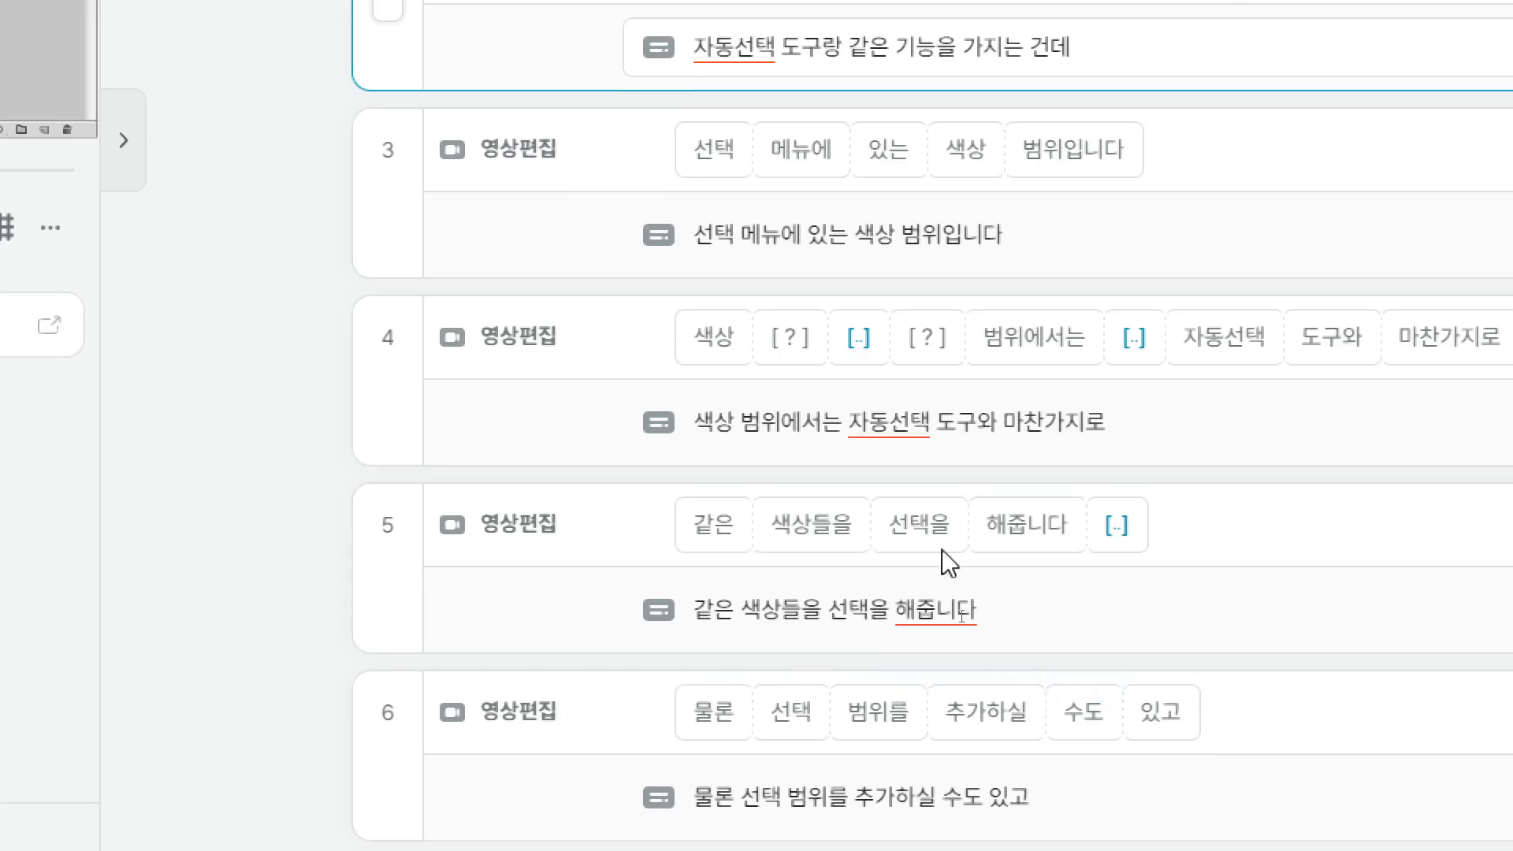
click(635, 375)
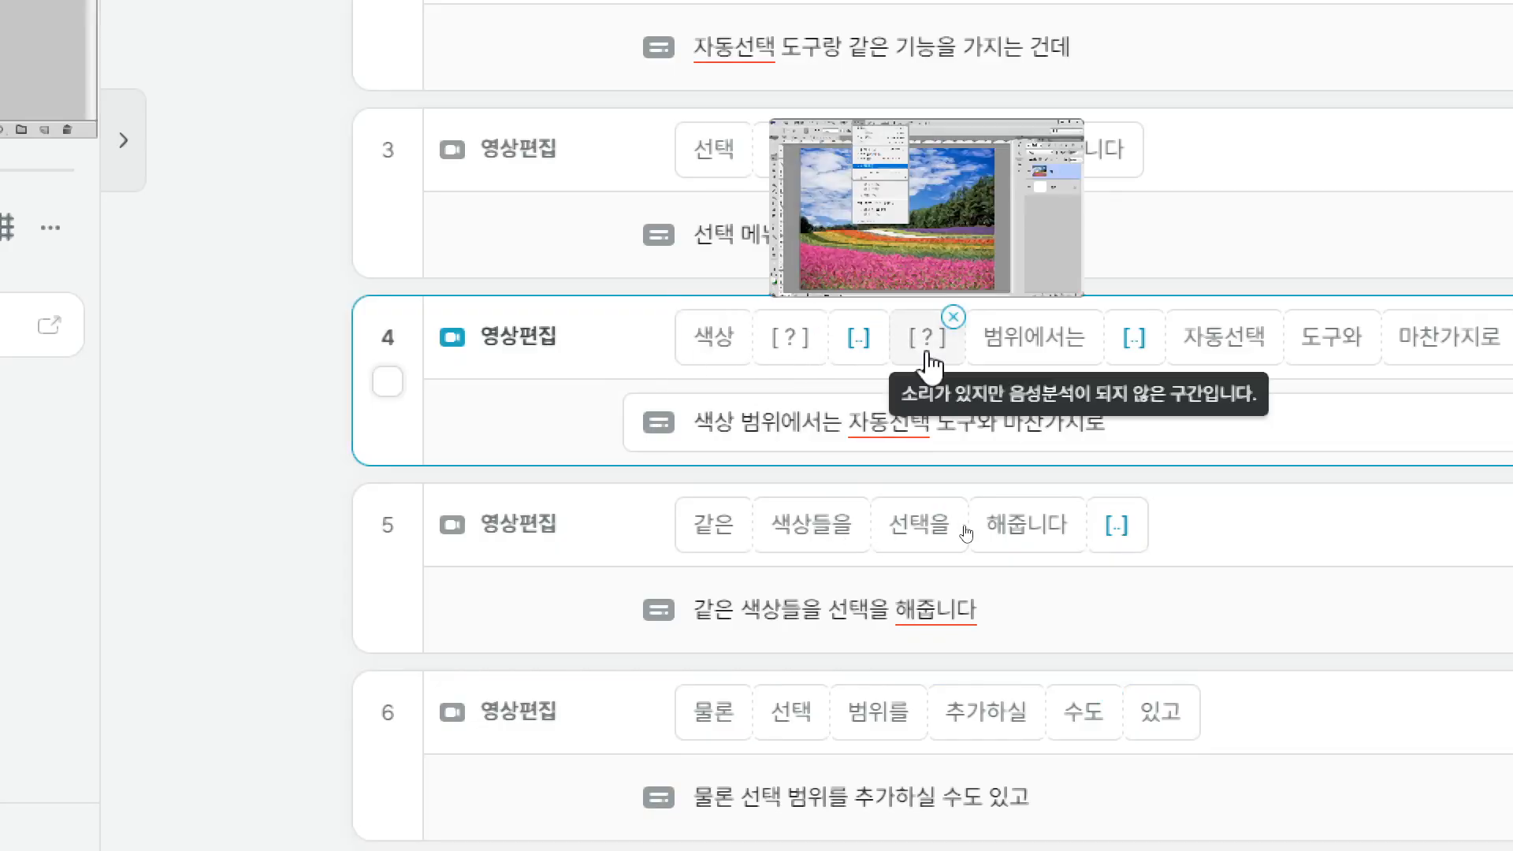
mouse_move(1116, 351)
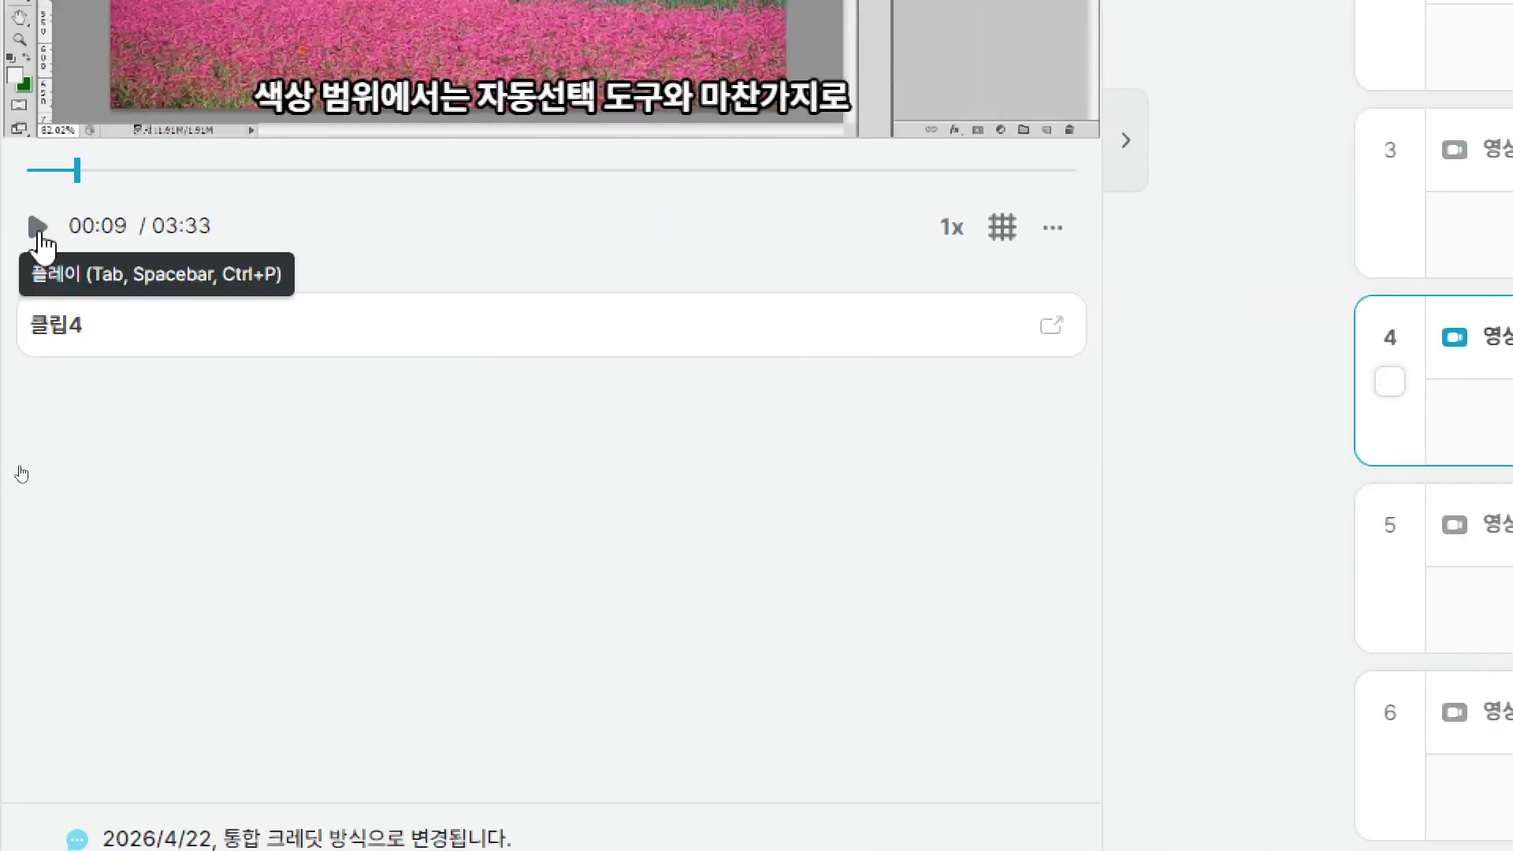
click(38, 228)
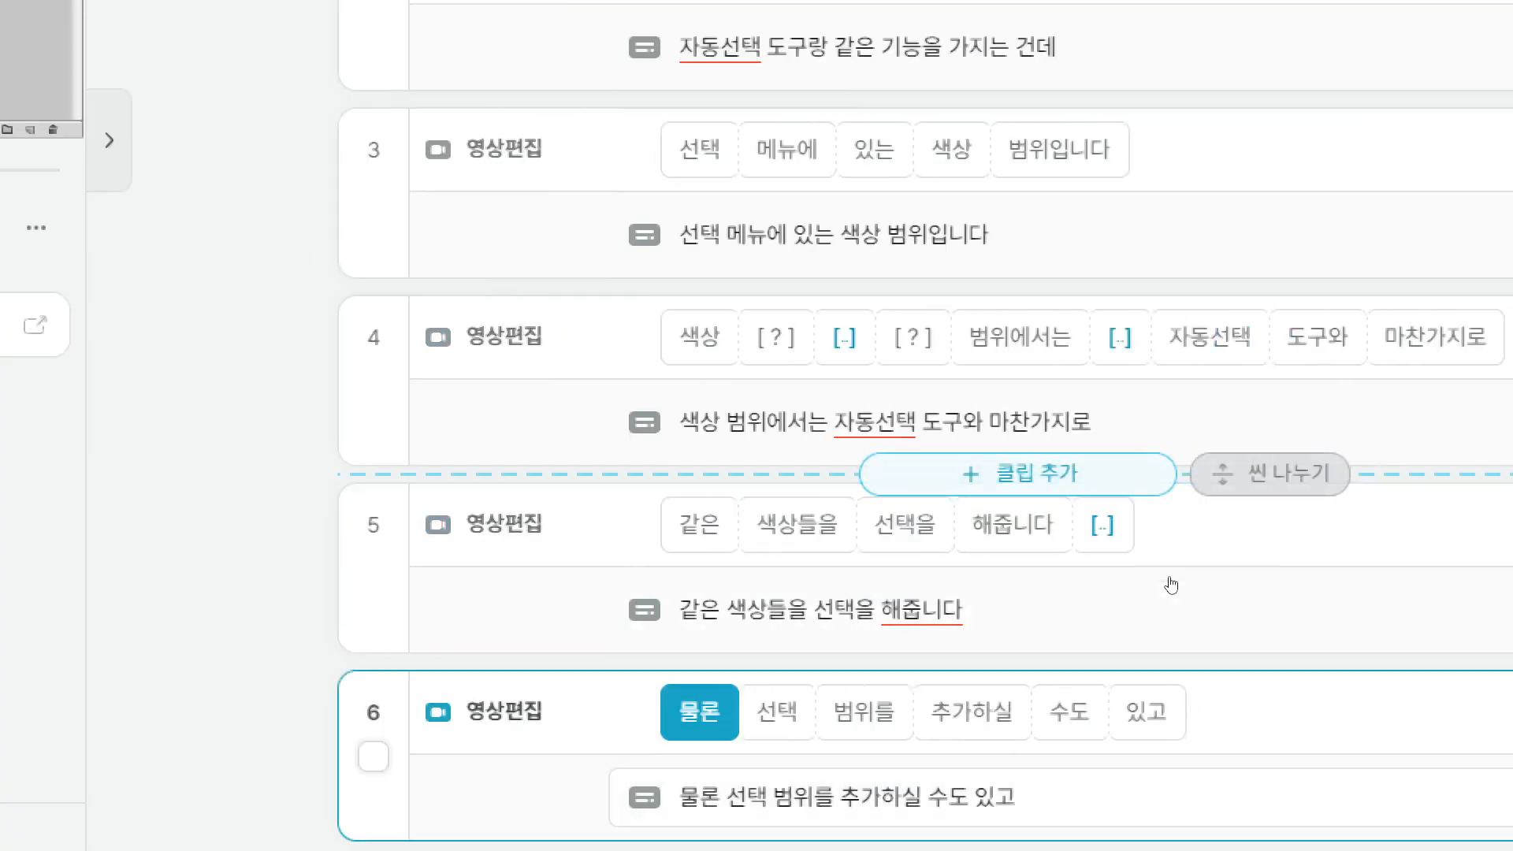
Step: Remove clip 4's two unrecognized [?] gaps and two silent [..] gaps
click(490, 433)
scroll(893, 581, down, 6)
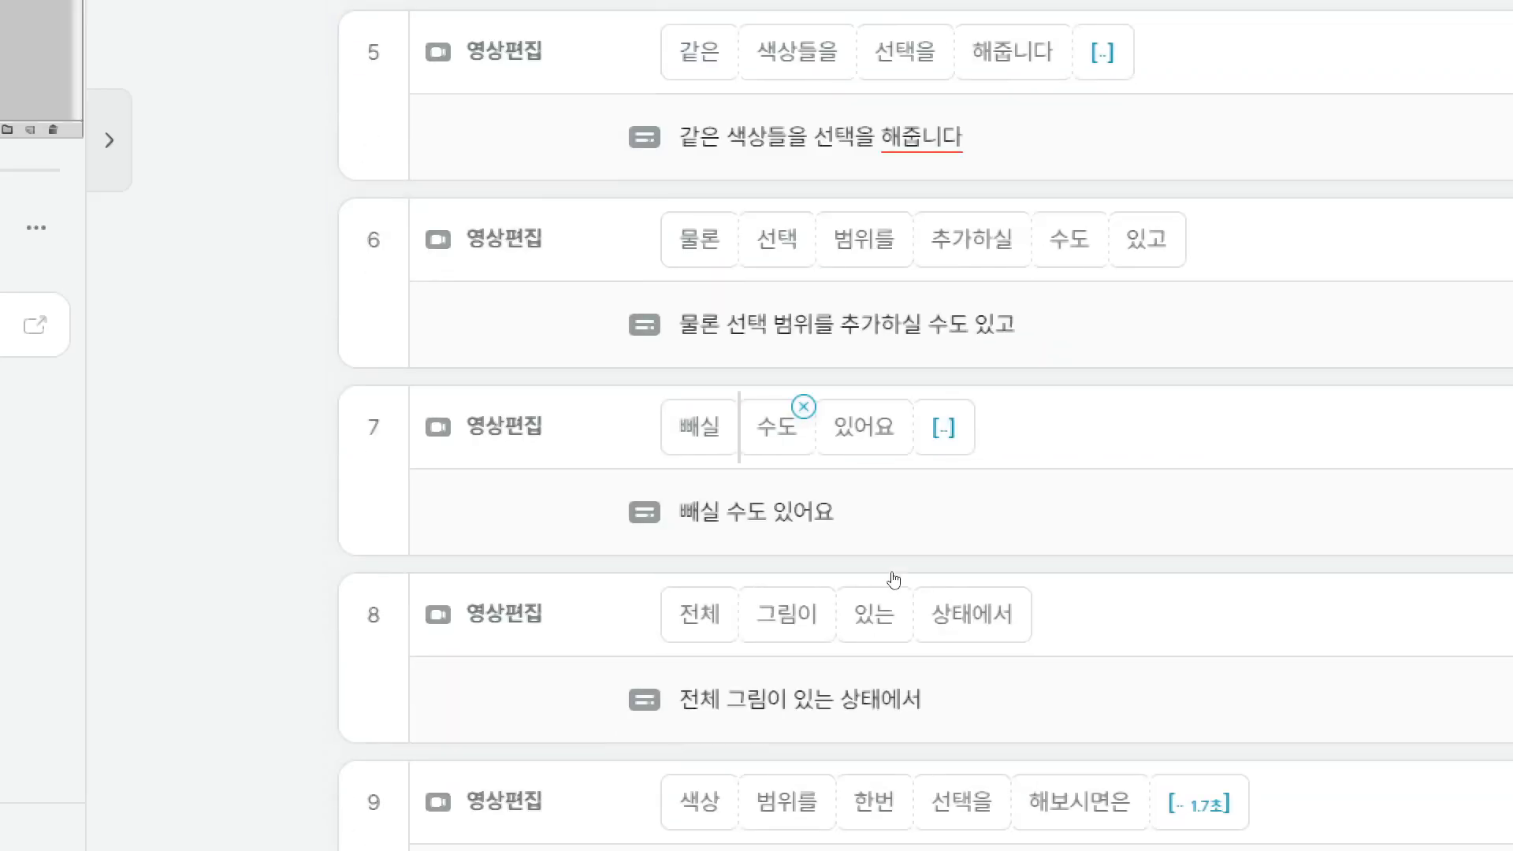
scroll(894, 581, up, 2)
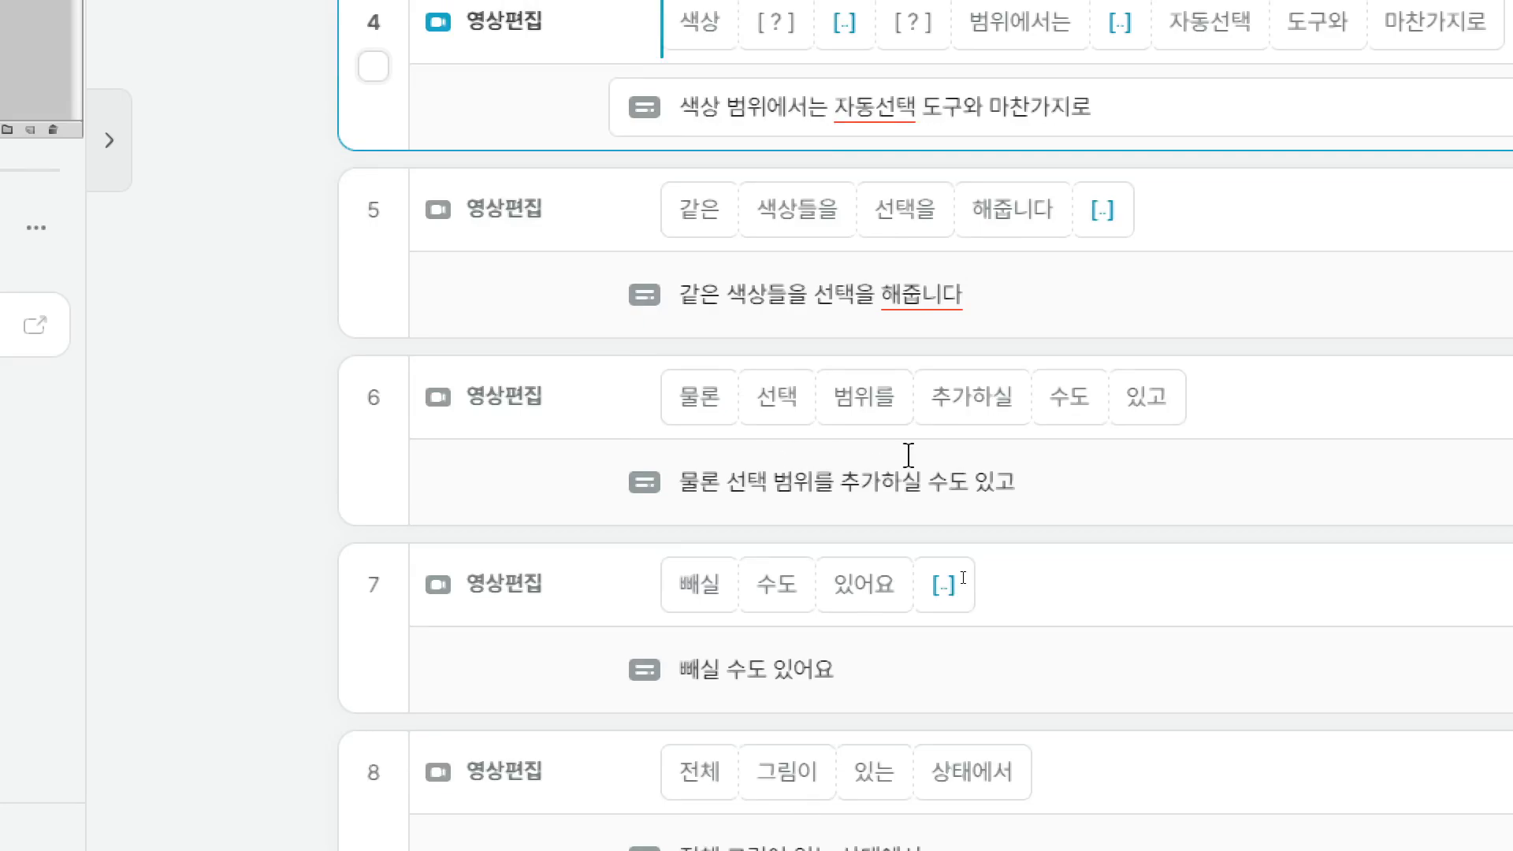
scroll(963, 577, up, 2)
scroll(1012, 586, up, 2)
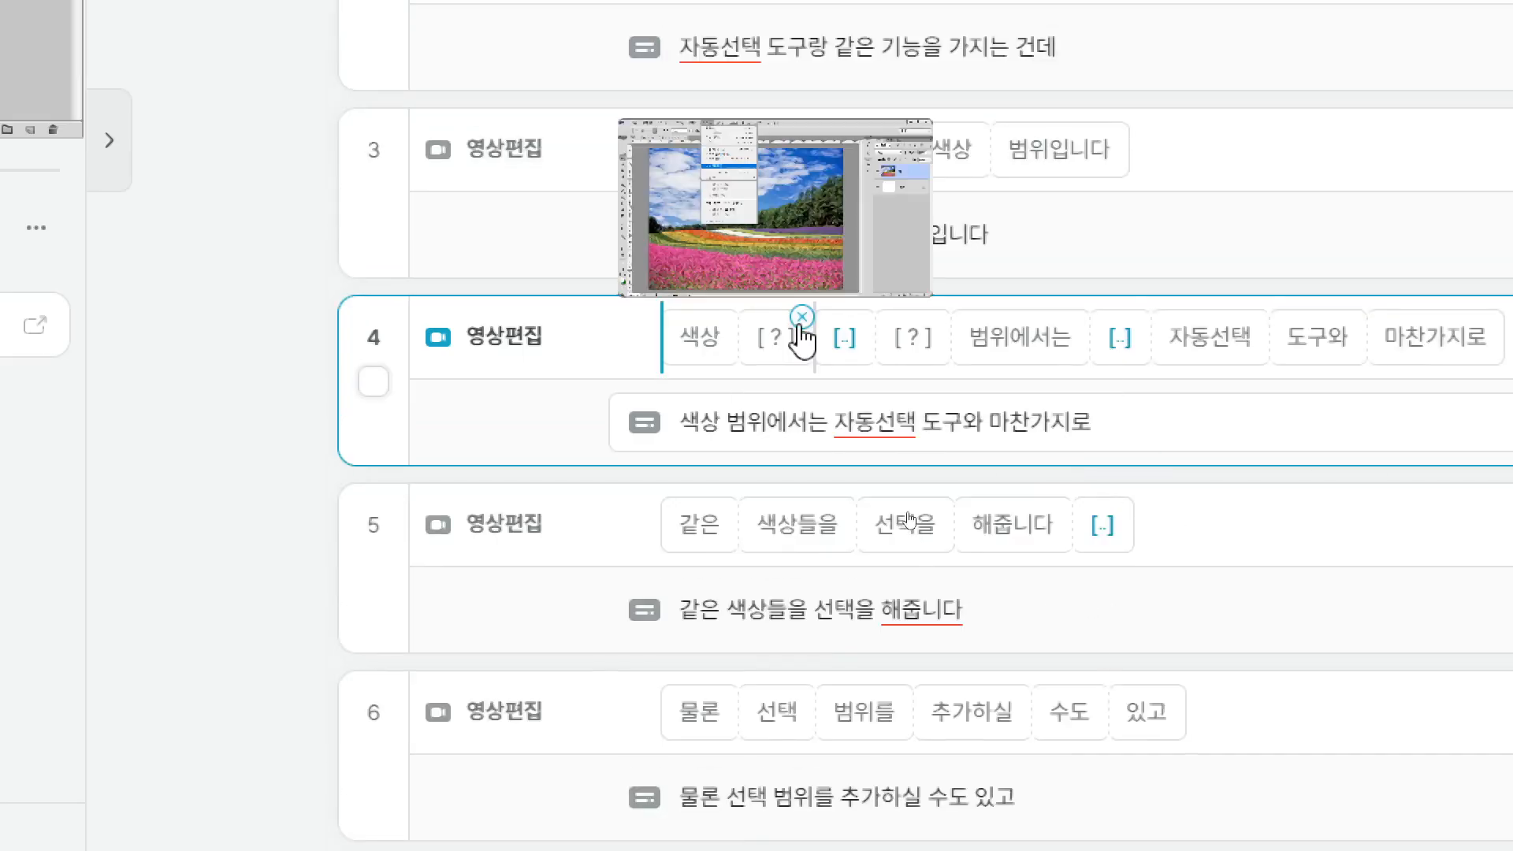
click(803, 317)
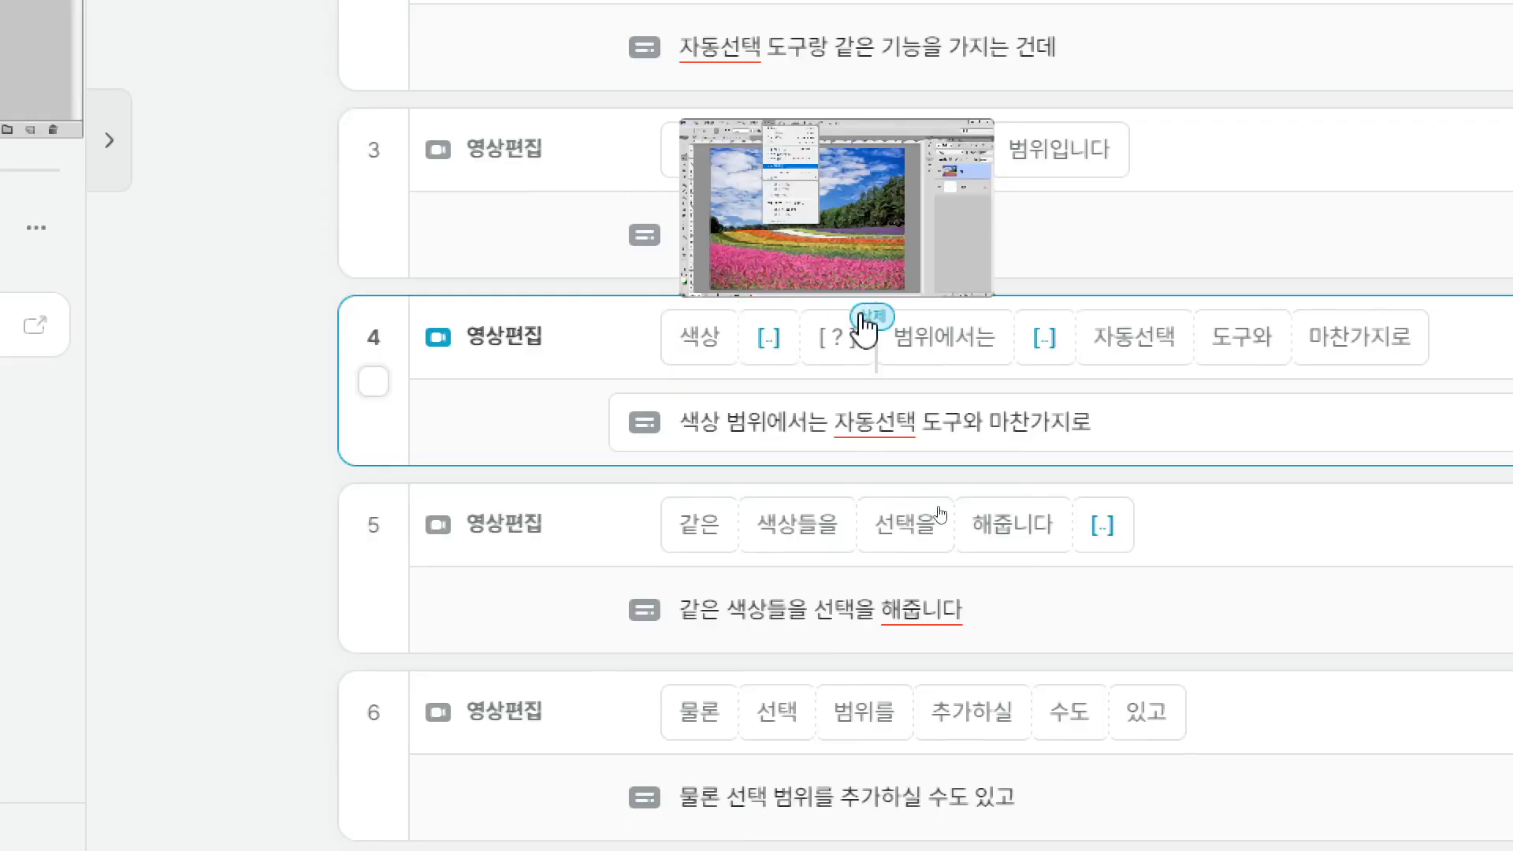
click(869, 317)
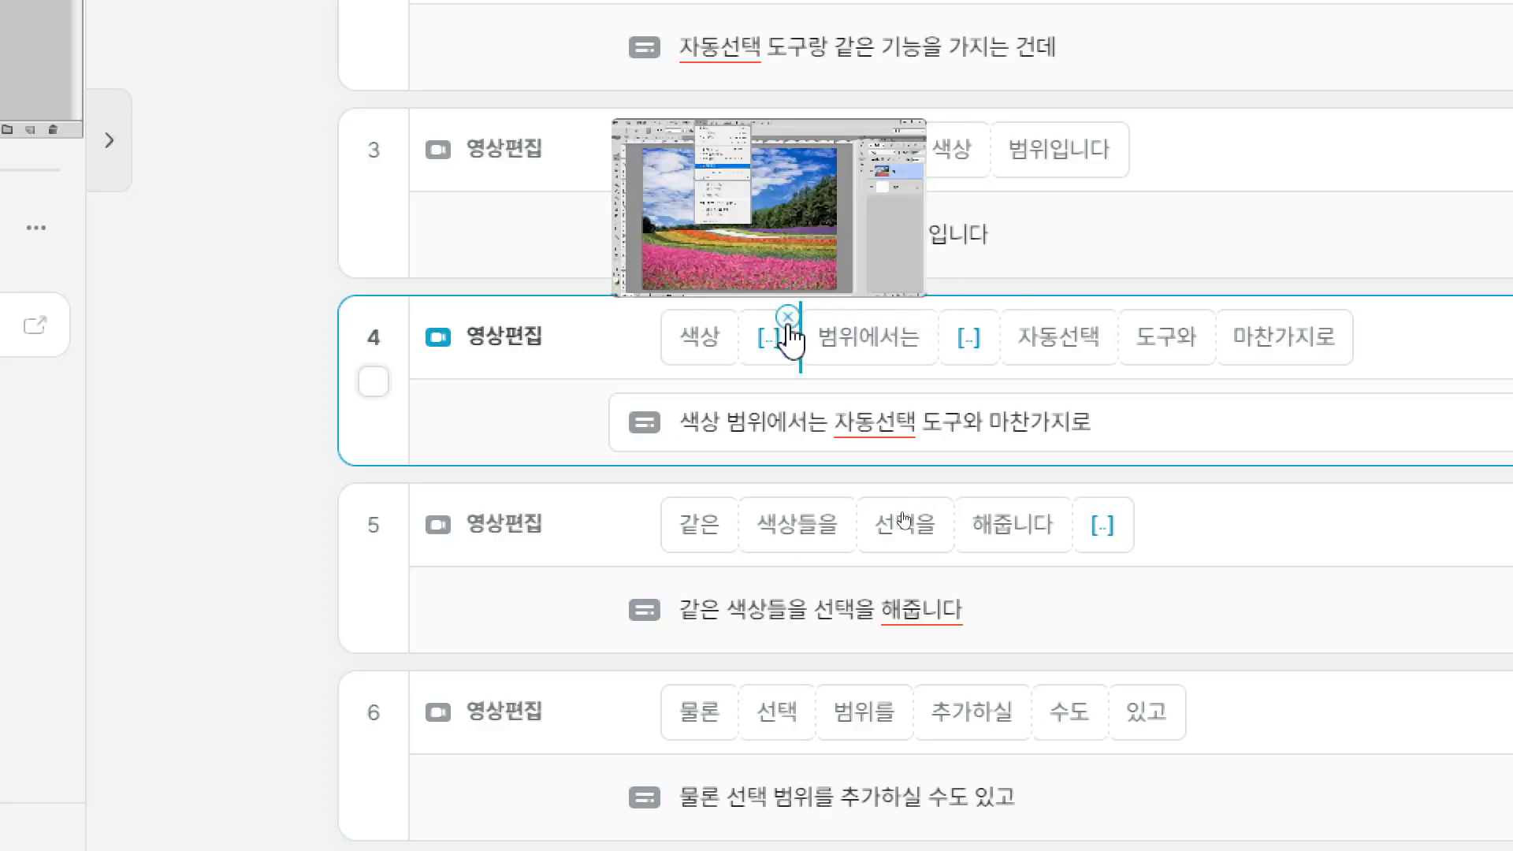
click(787, 317)
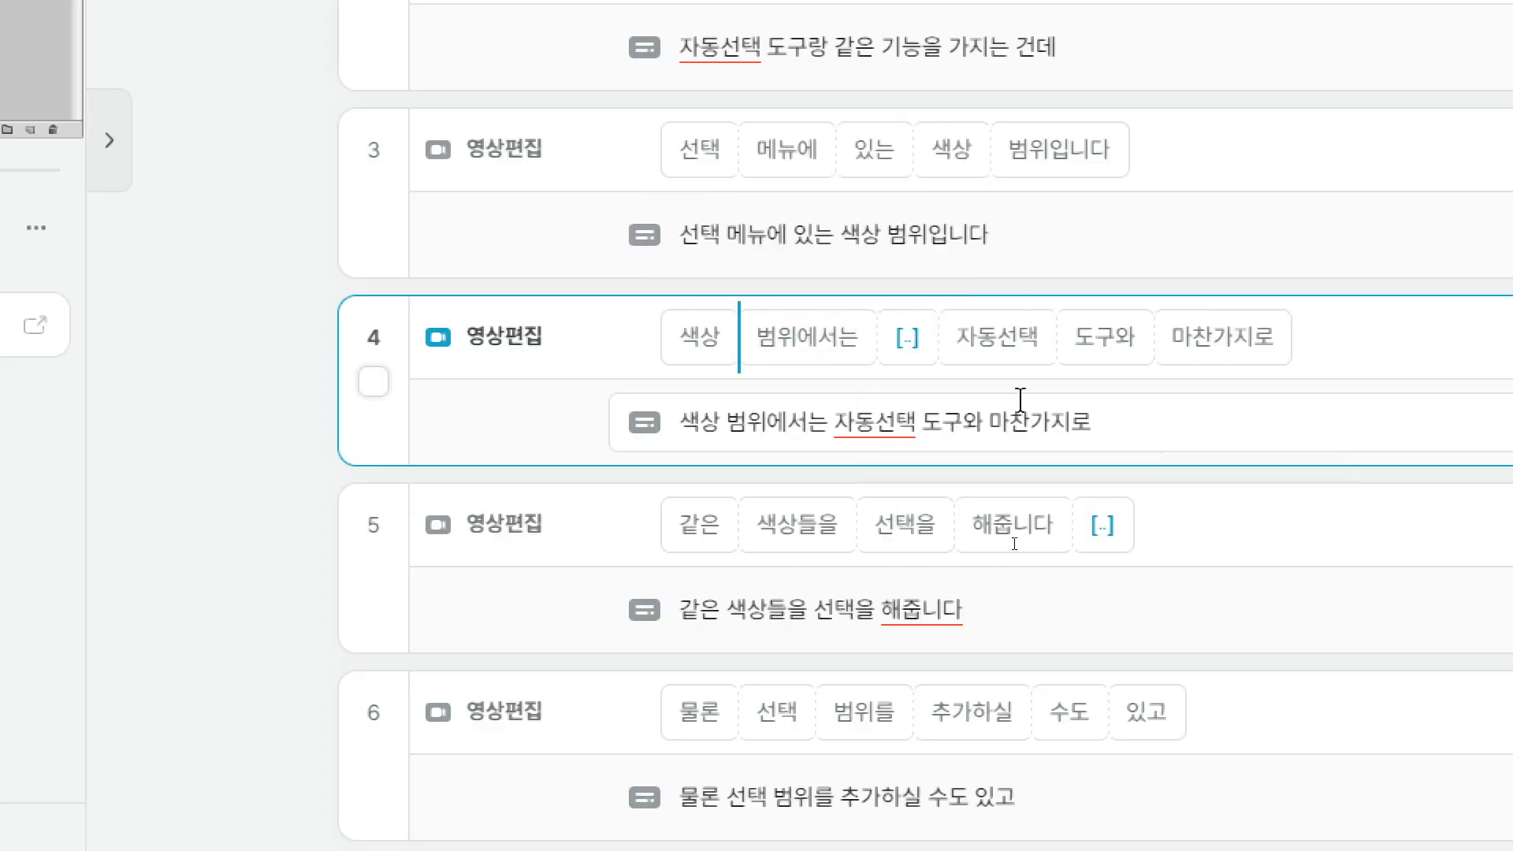
click(936, 319)
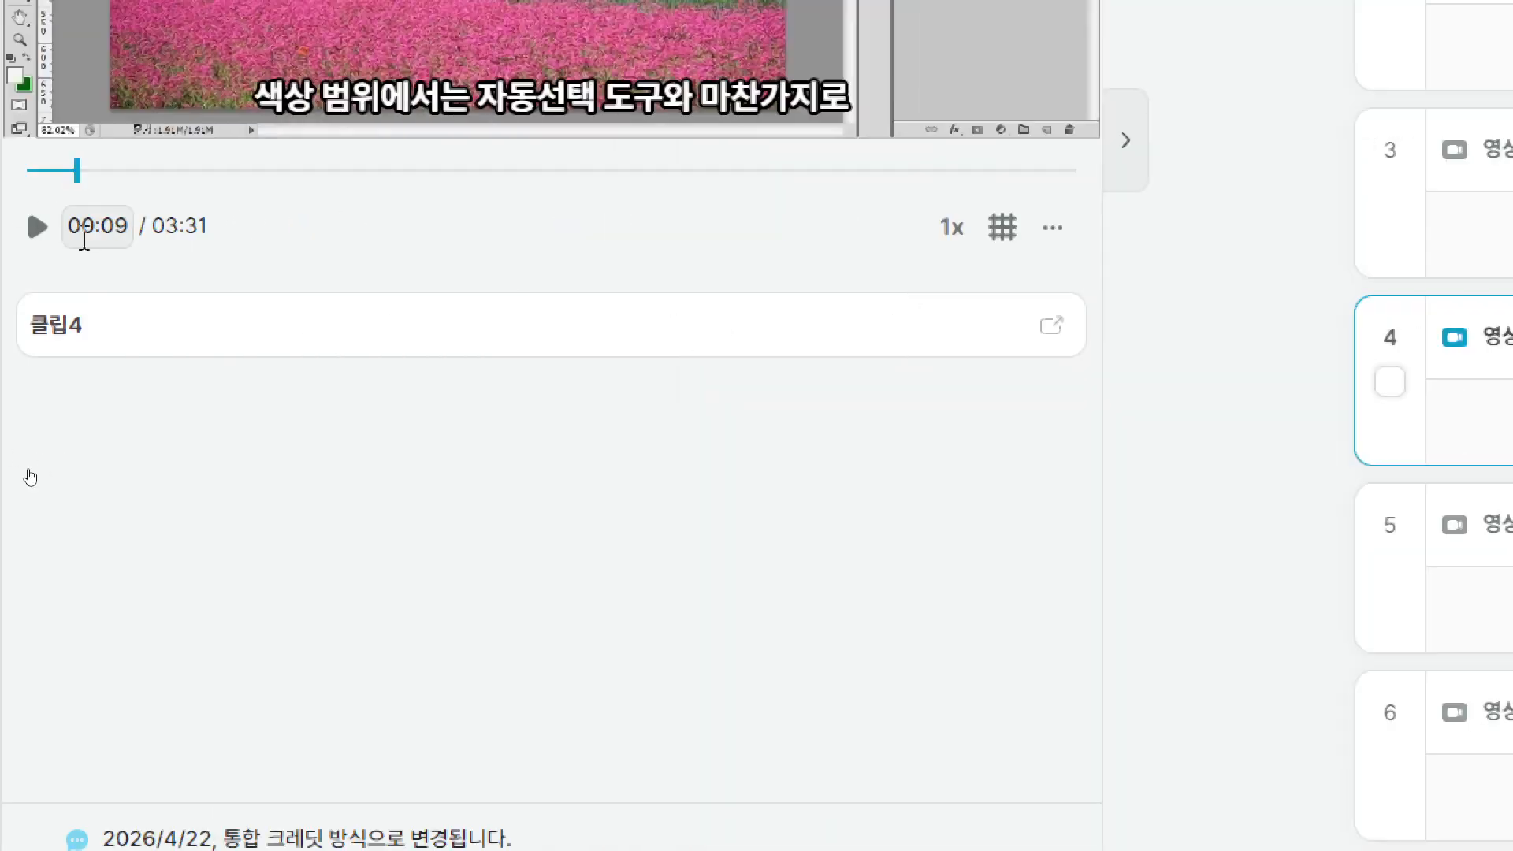
click(37, 227)
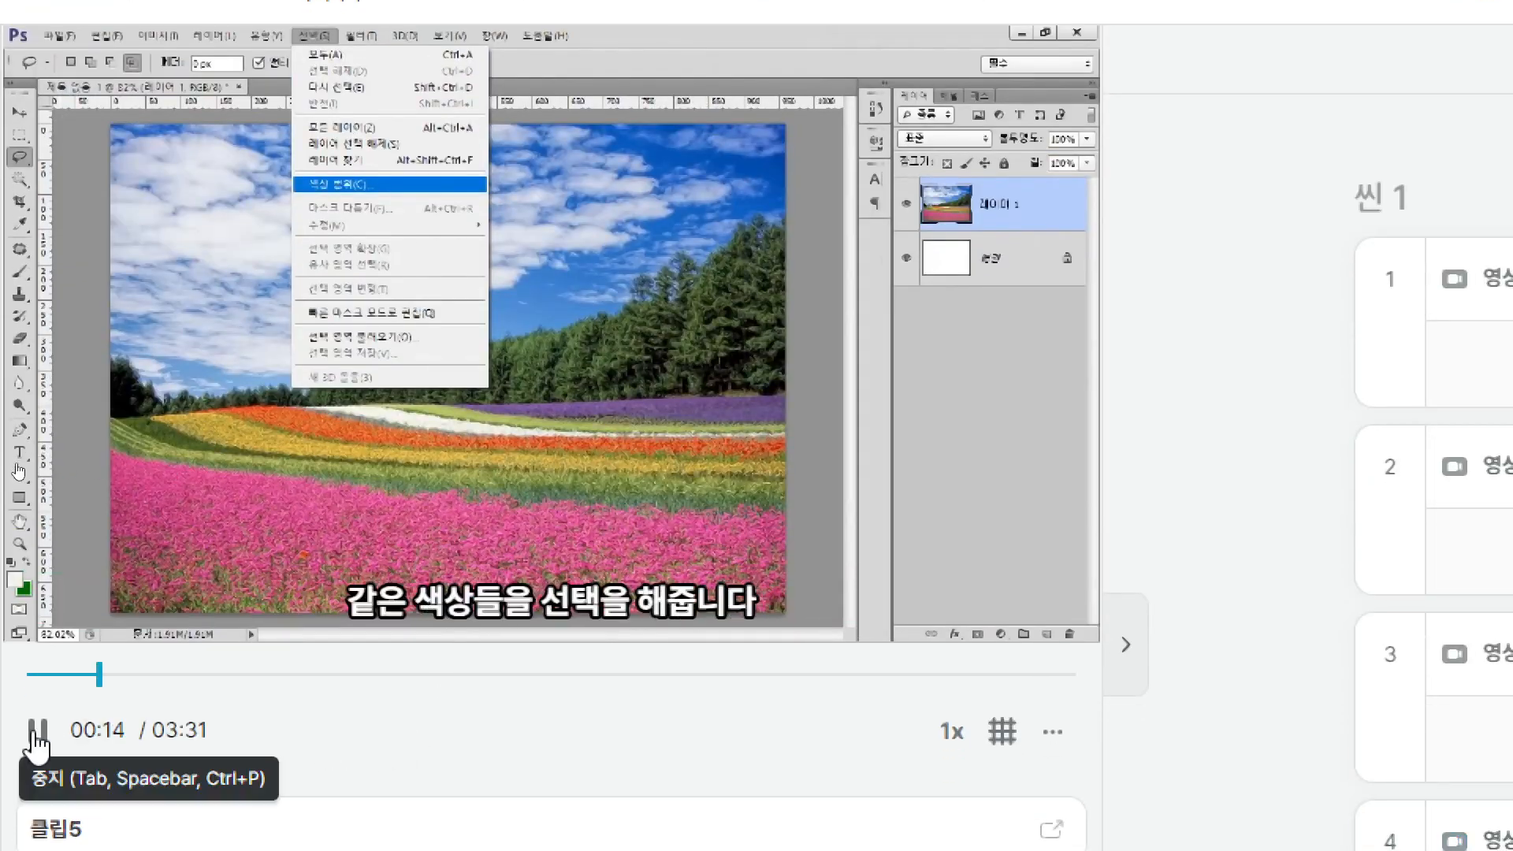
click(38, 732)
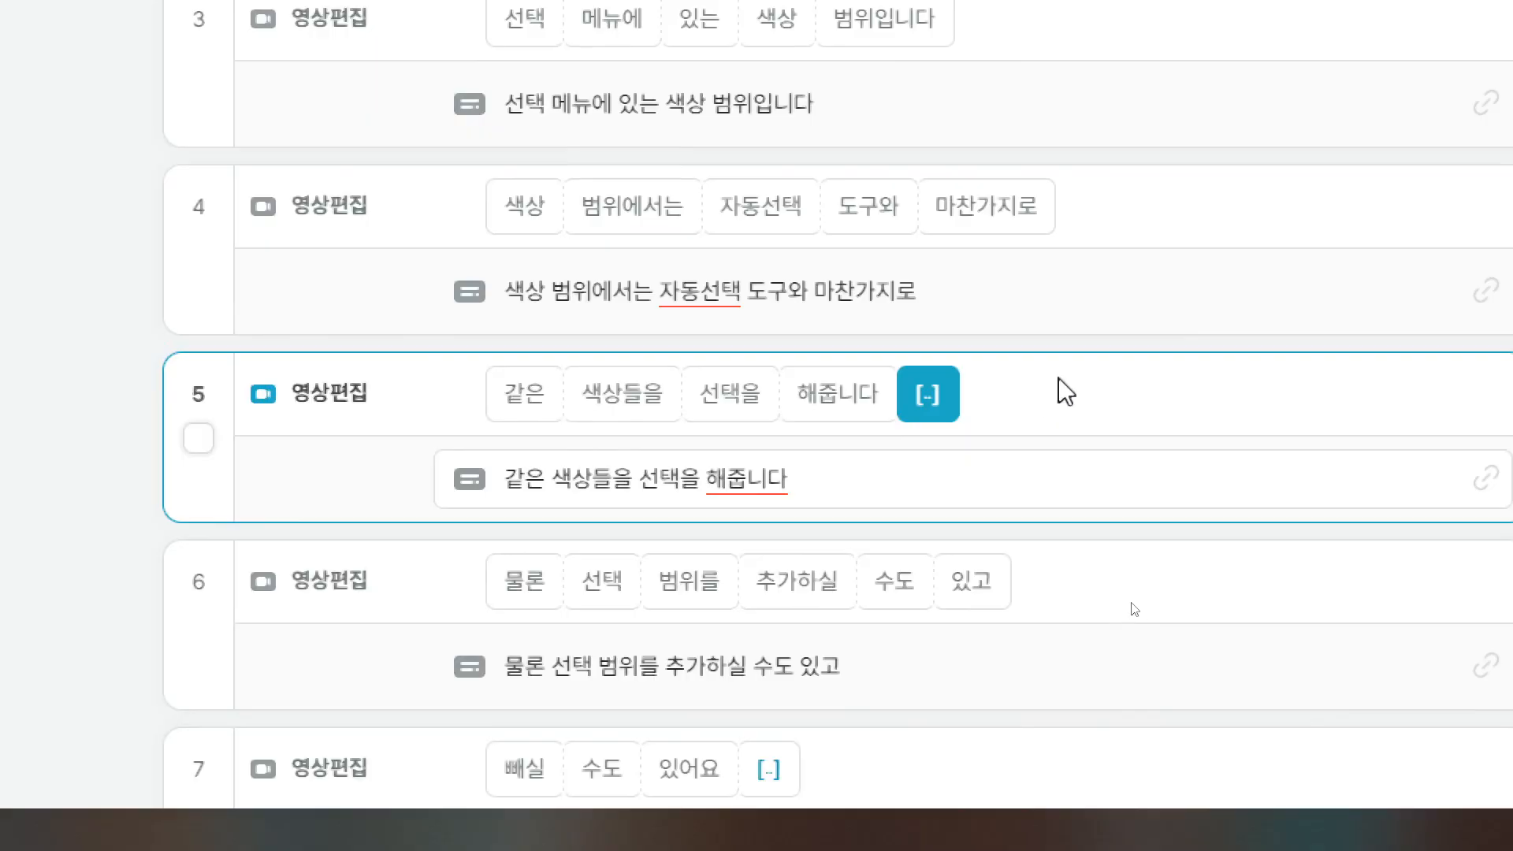
click(1037, 416)
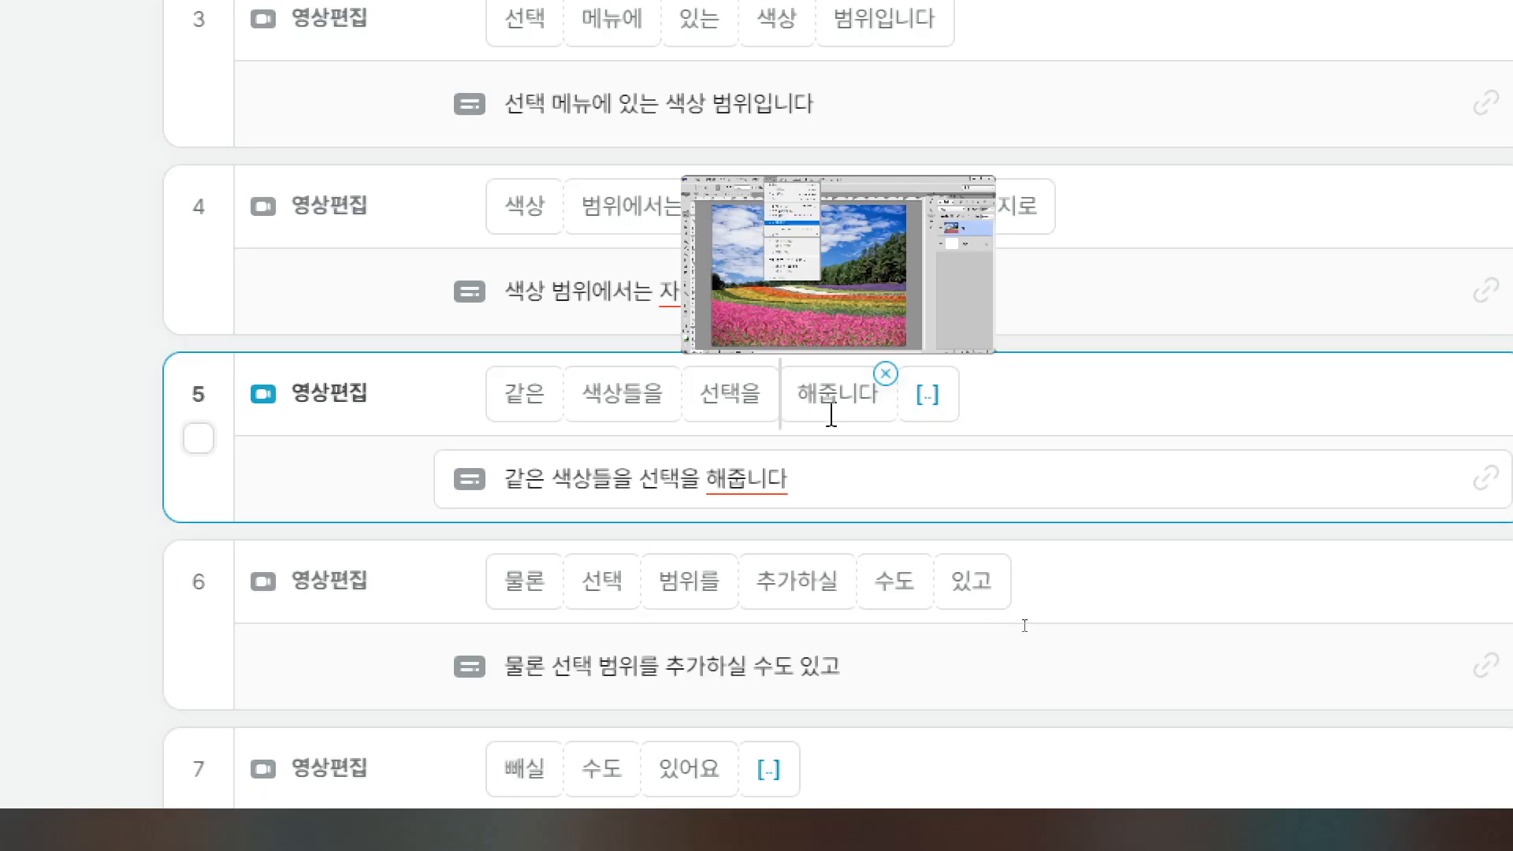
Step: Delete the trailing [..] gaps from clips 5 and 7 and the 1.7-second gap ending clip 9
click(952, 403)
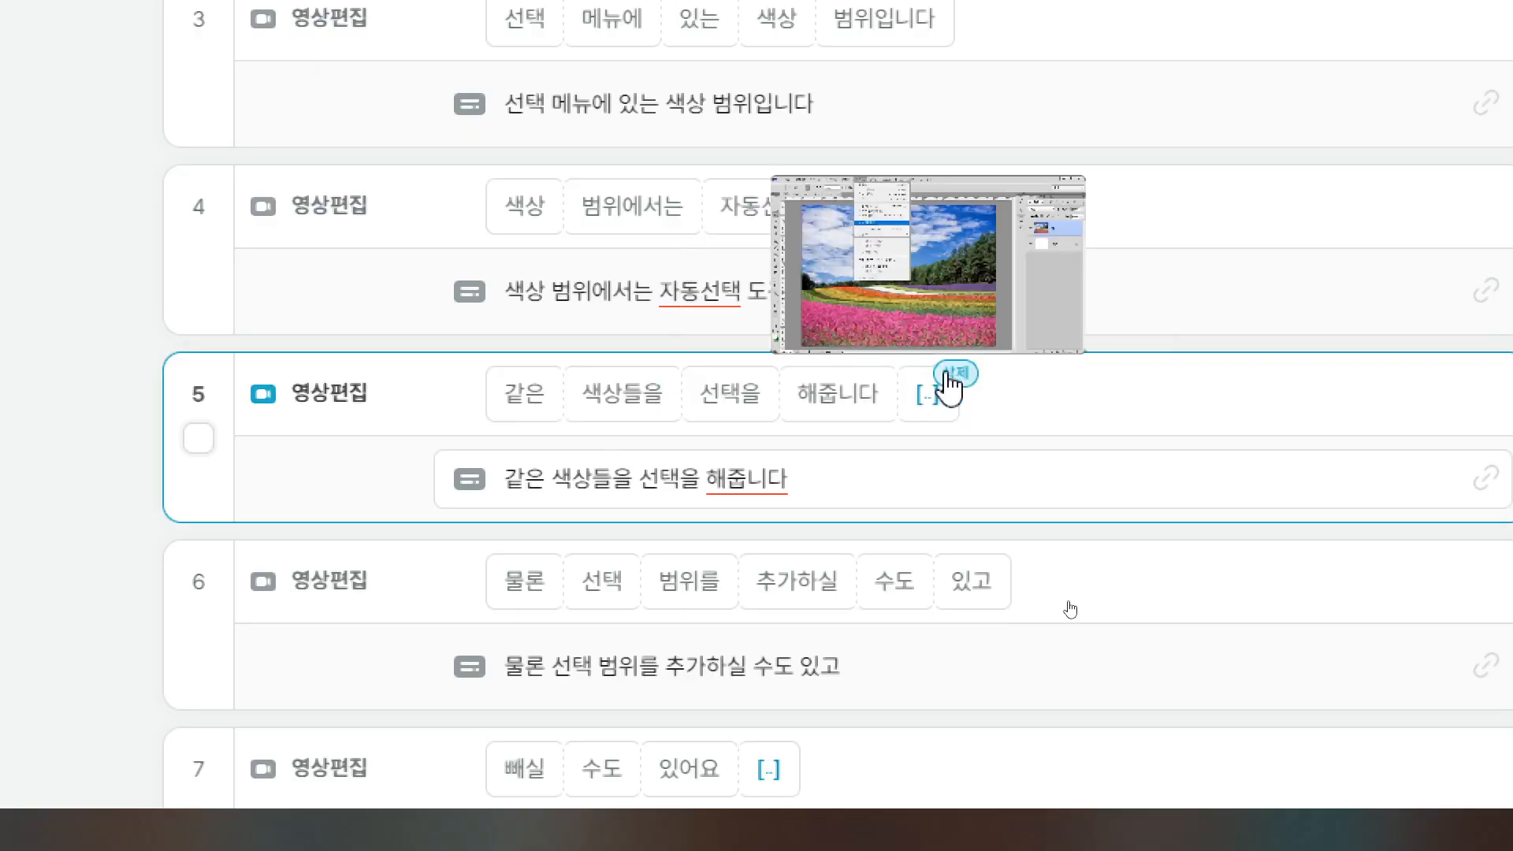
click(947, 373)
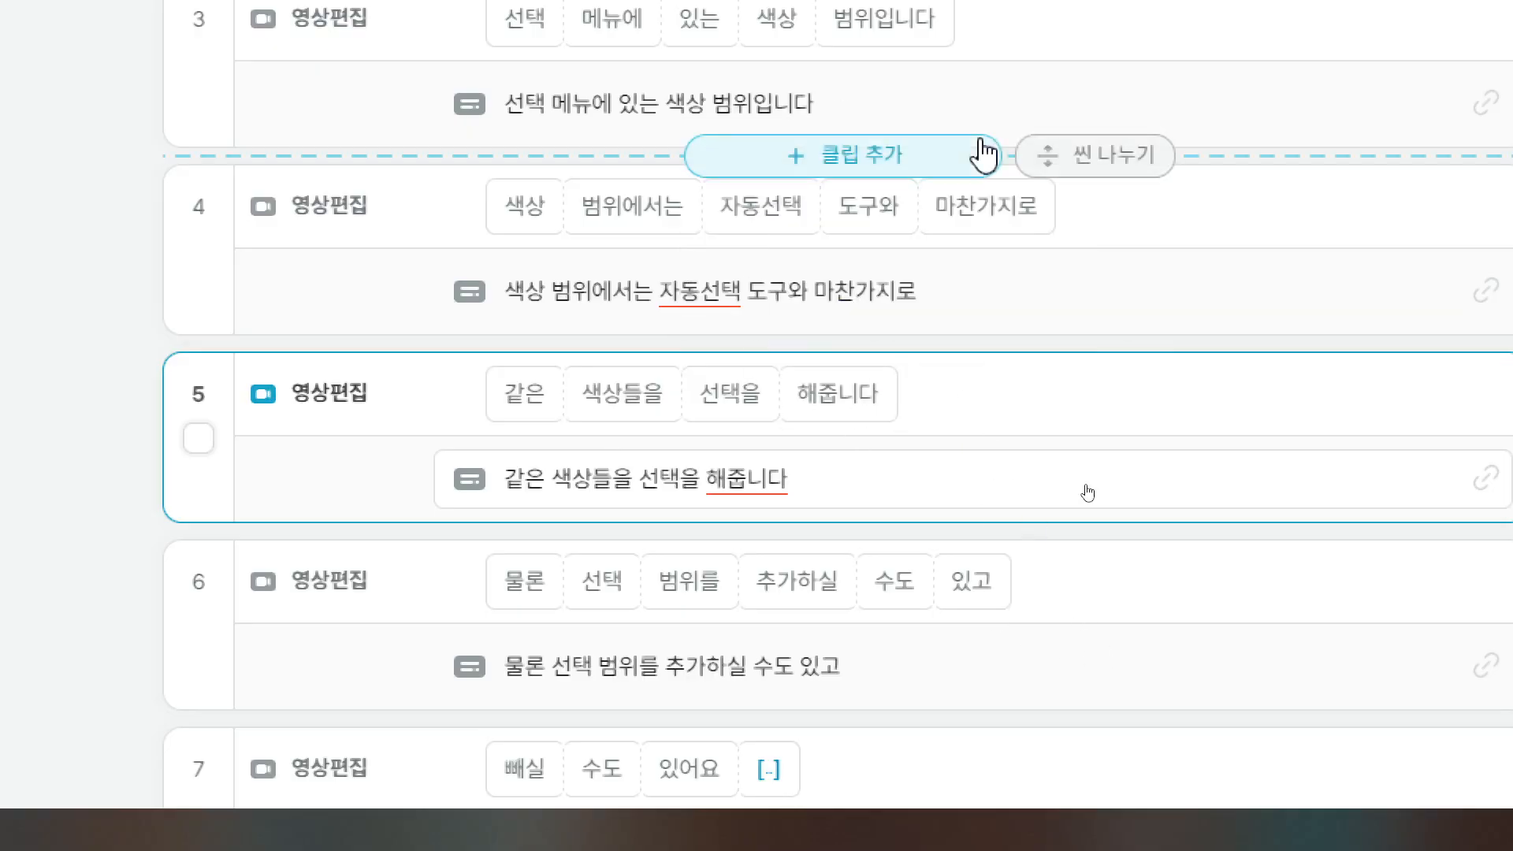
scroll(1156, 564, down, 6)
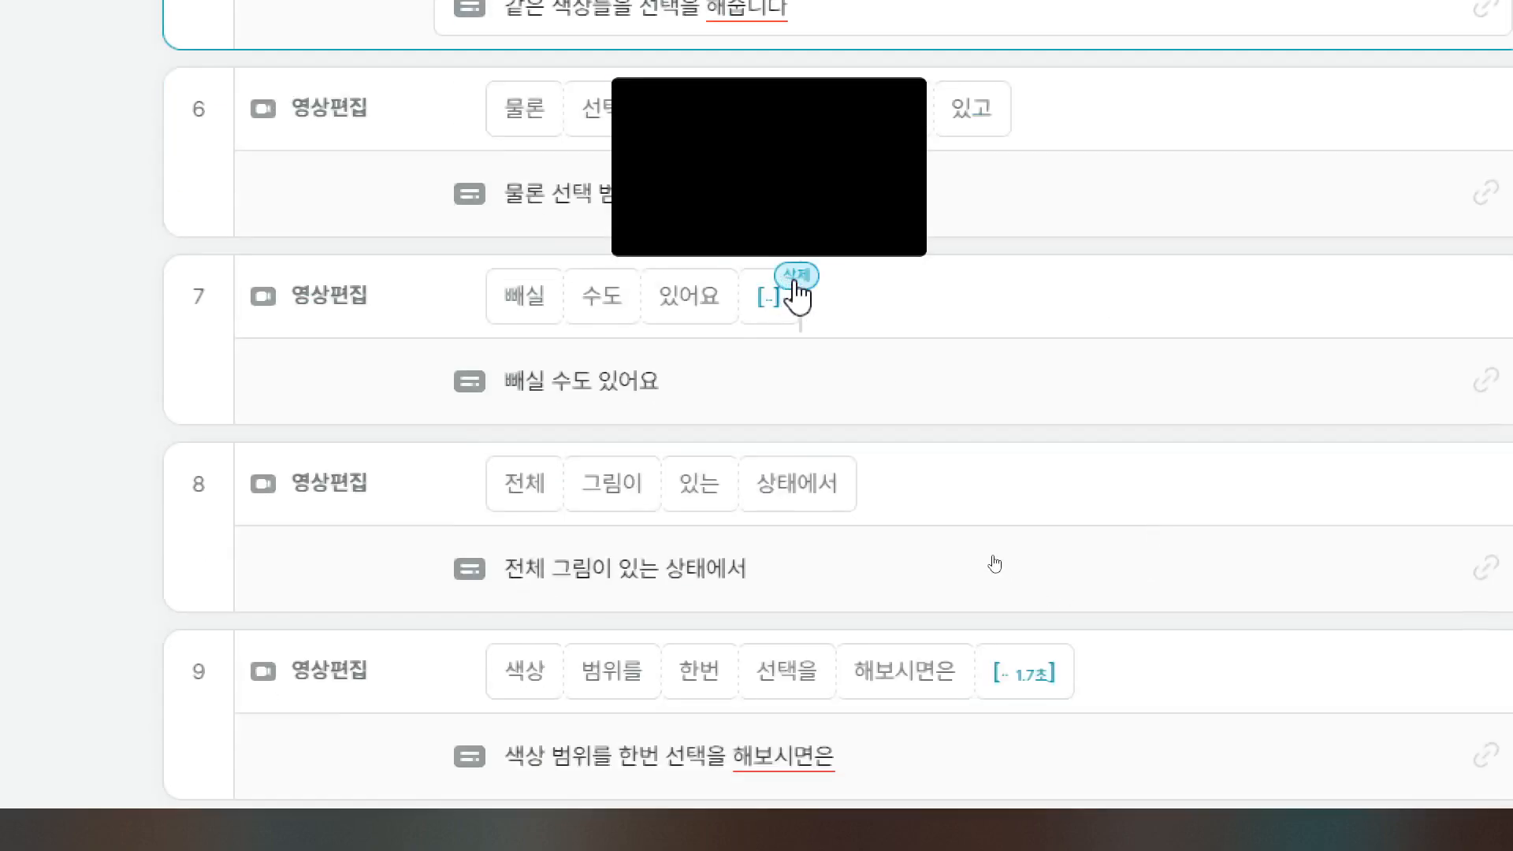
click(796, 279)
mouse_move(1062, 658)
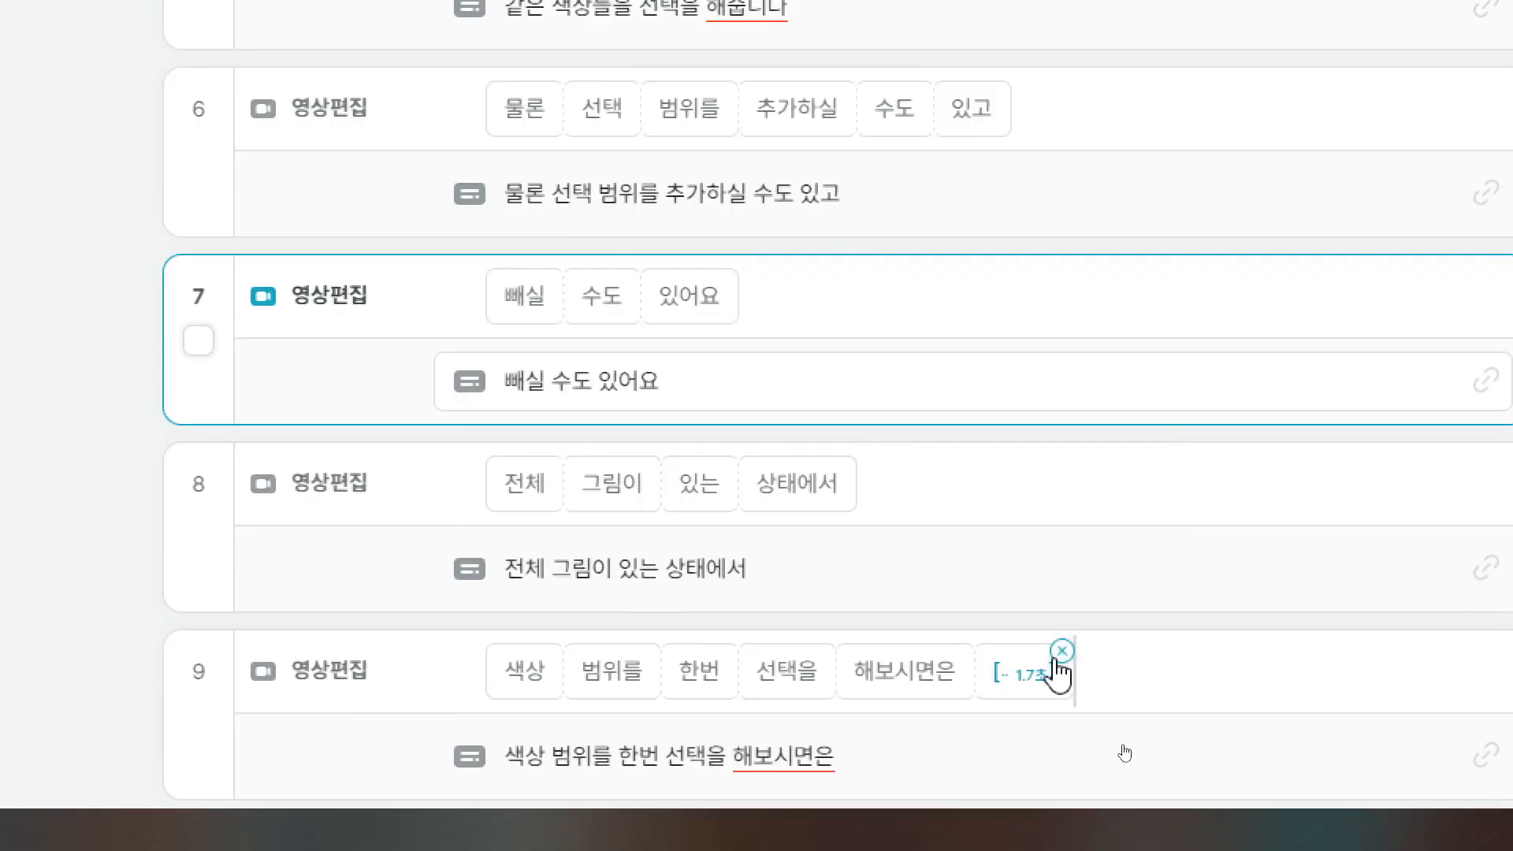
click(1065, 658)
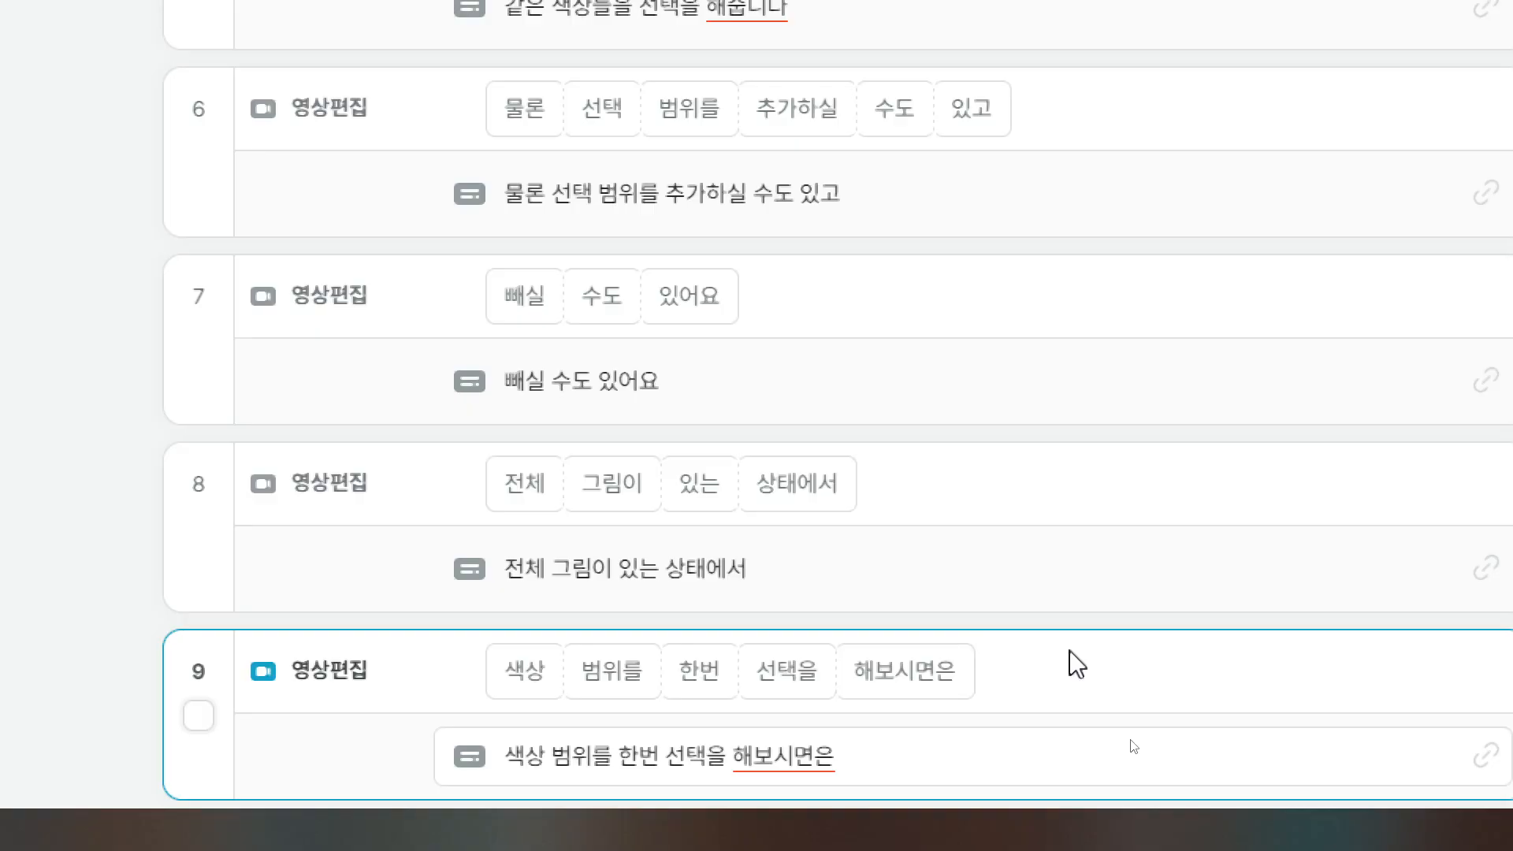
mouse_move(1046, 615)
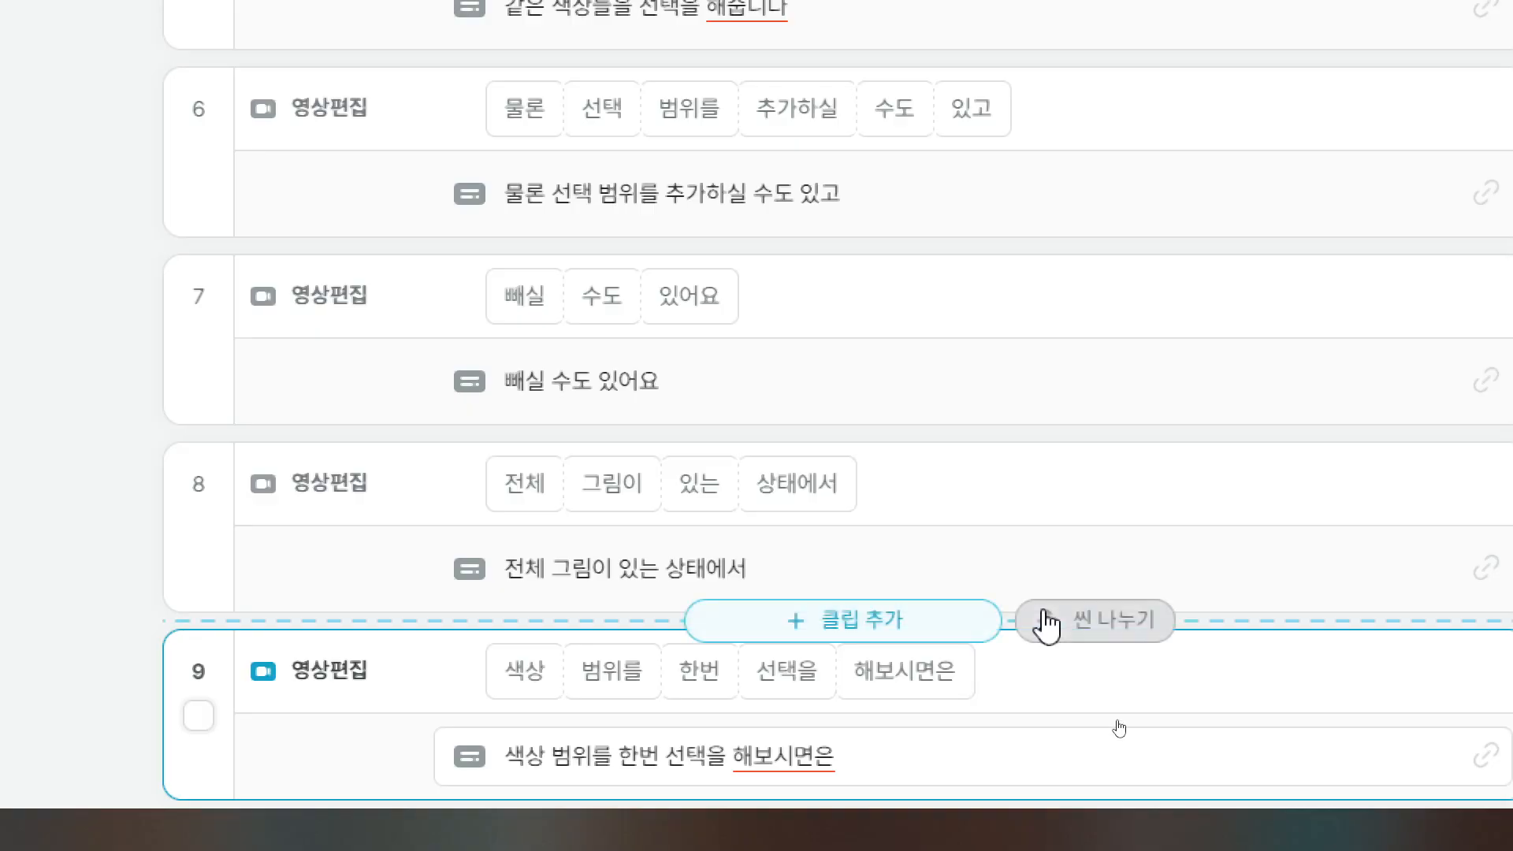
scroll(1127, 591, up, 5)
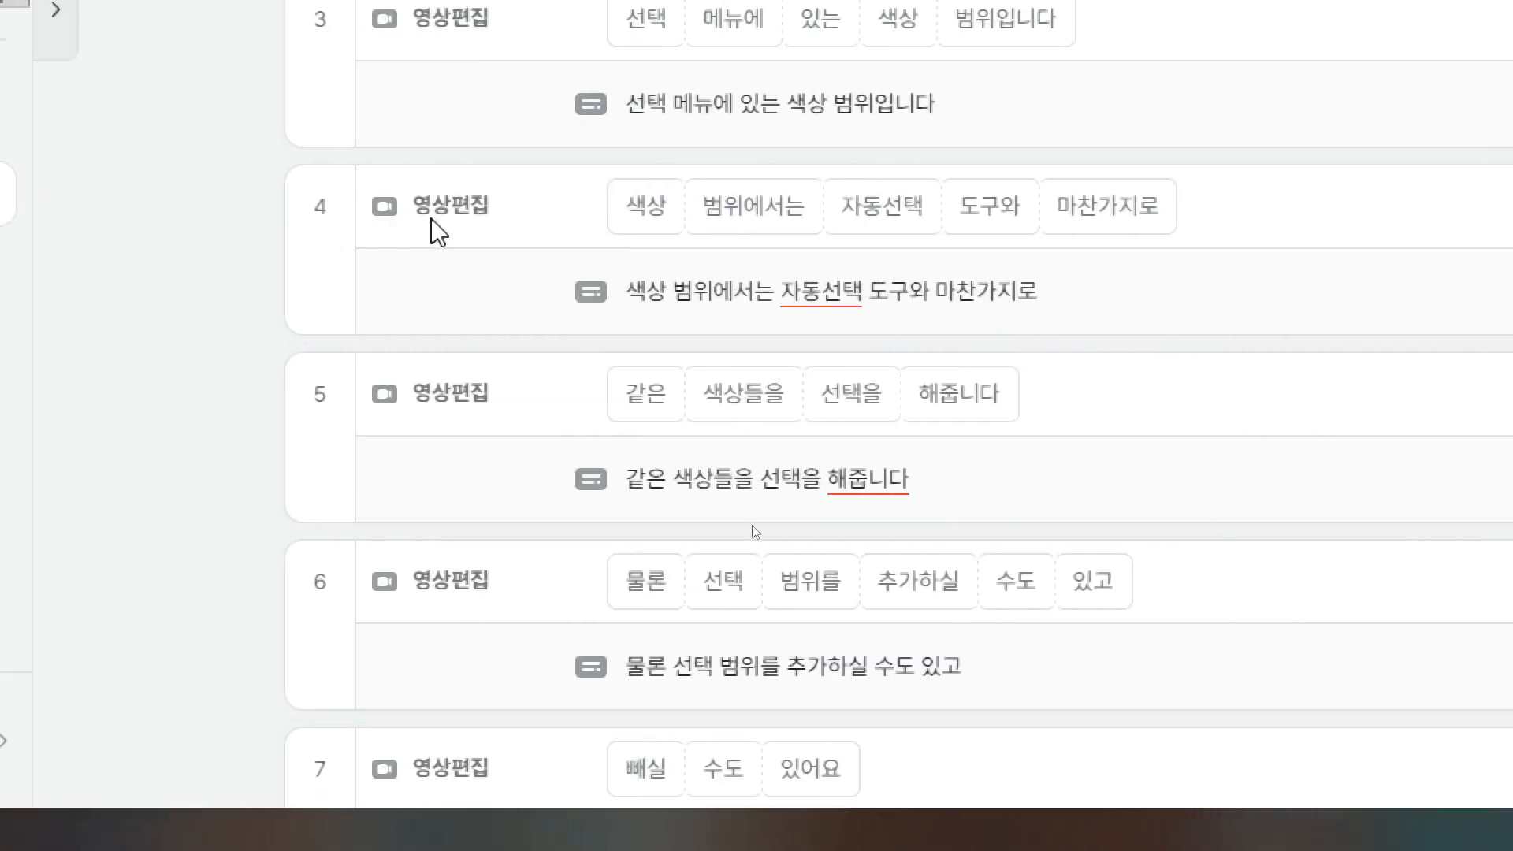
click(463, 258)
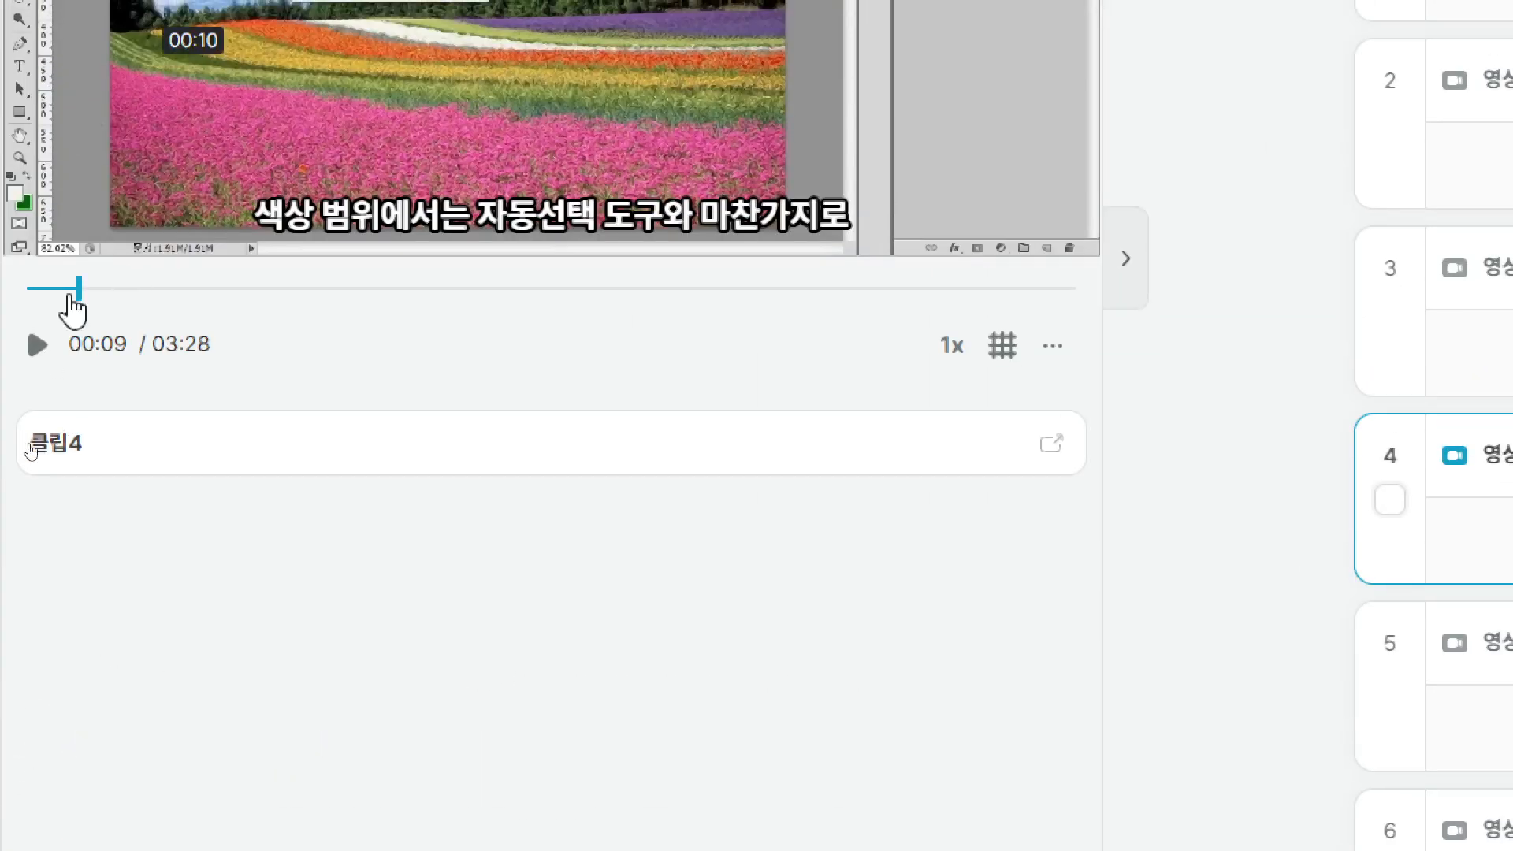
click(37, 347)
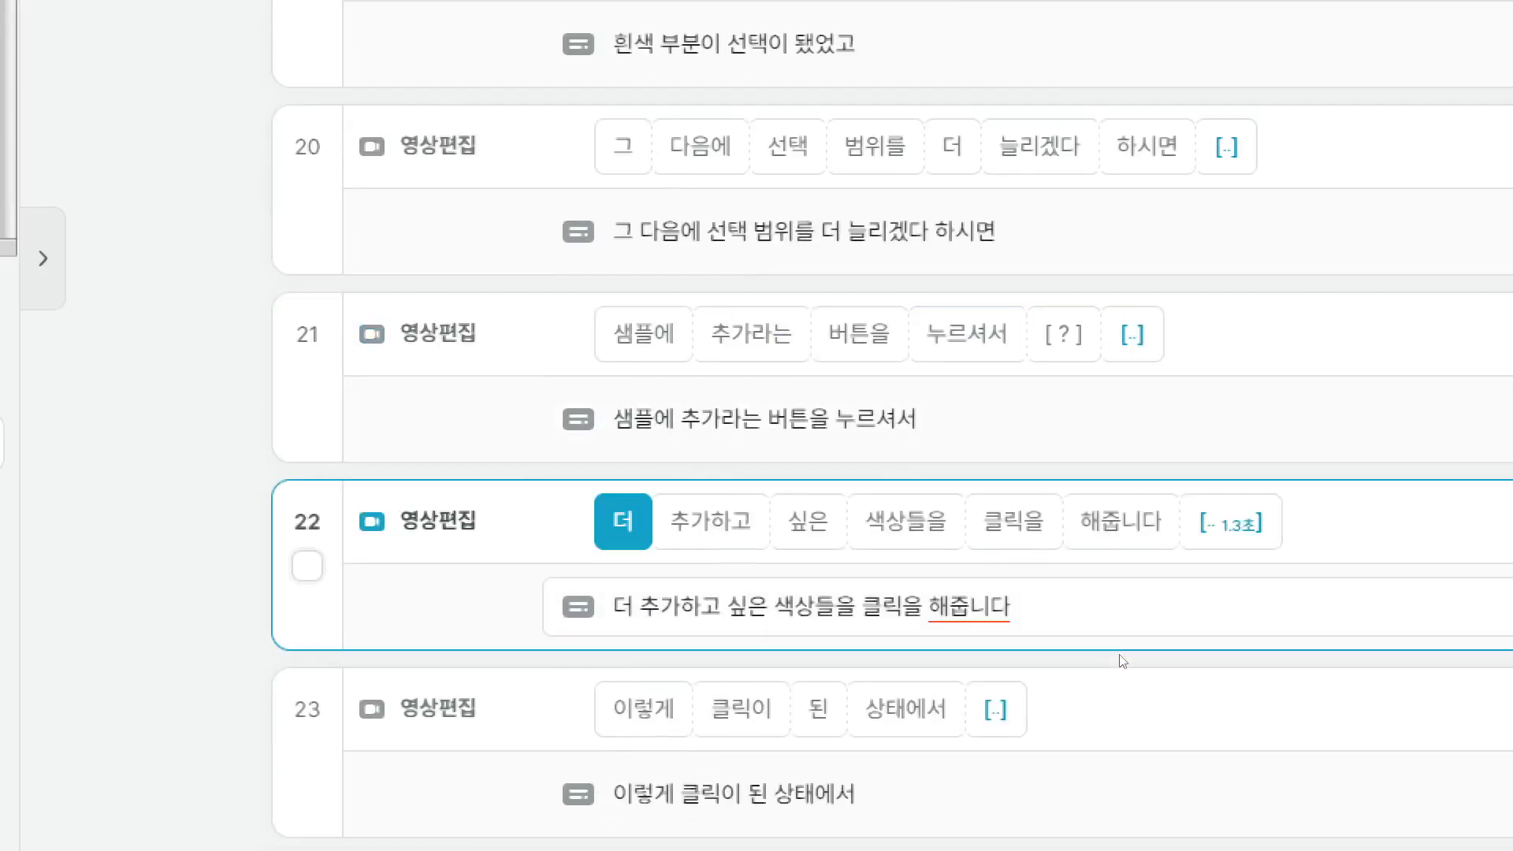
Step: Remove clip 21's trailing pause and [?] marker, plus trailing pauses from clips 20, 19, 18, 16 and 15
click(942, 419)
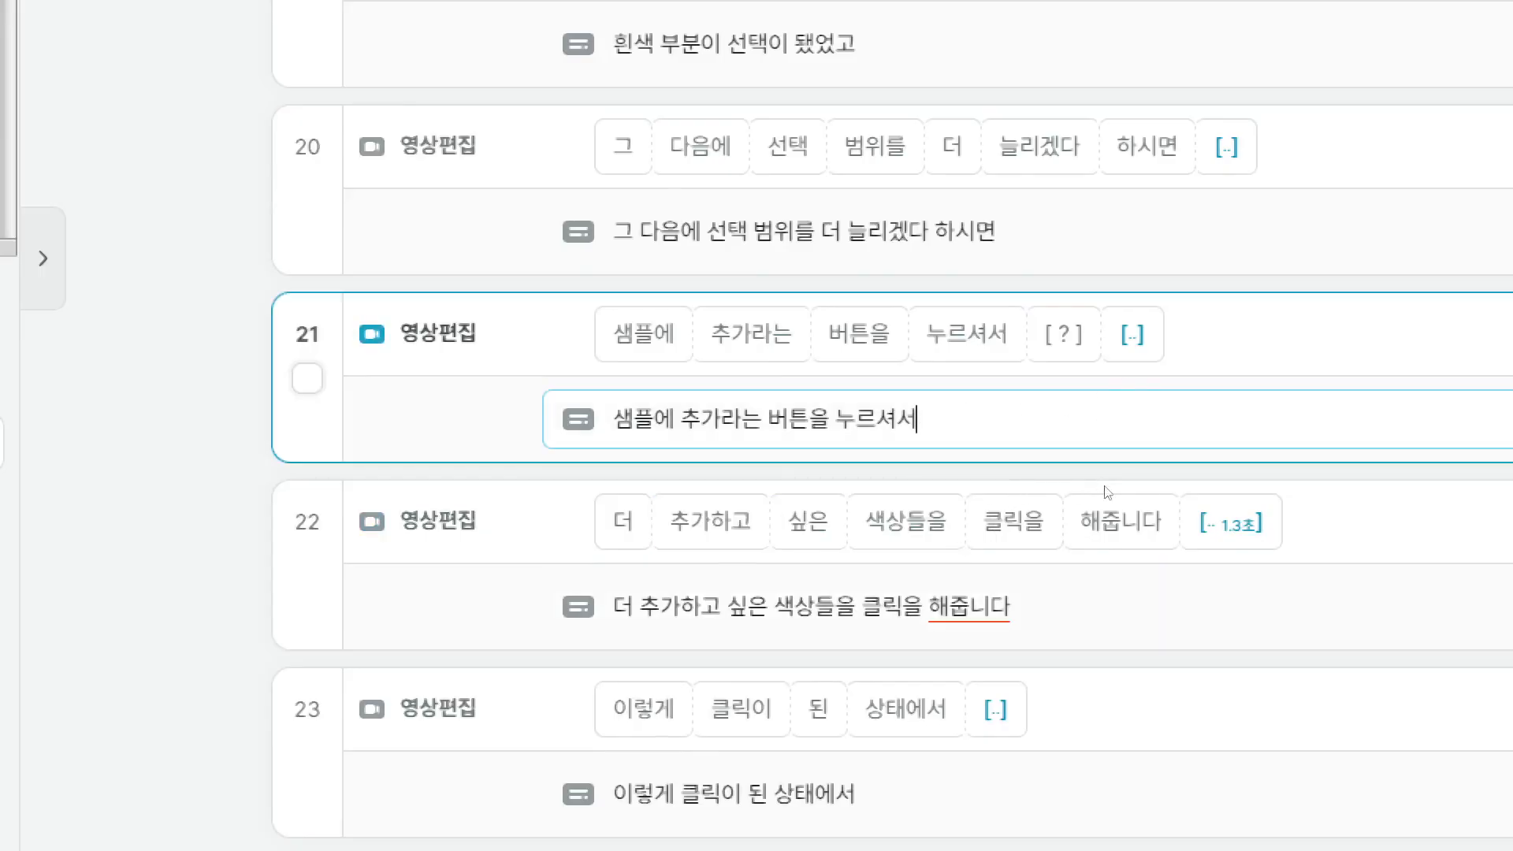
mouse_move(1136, 336)
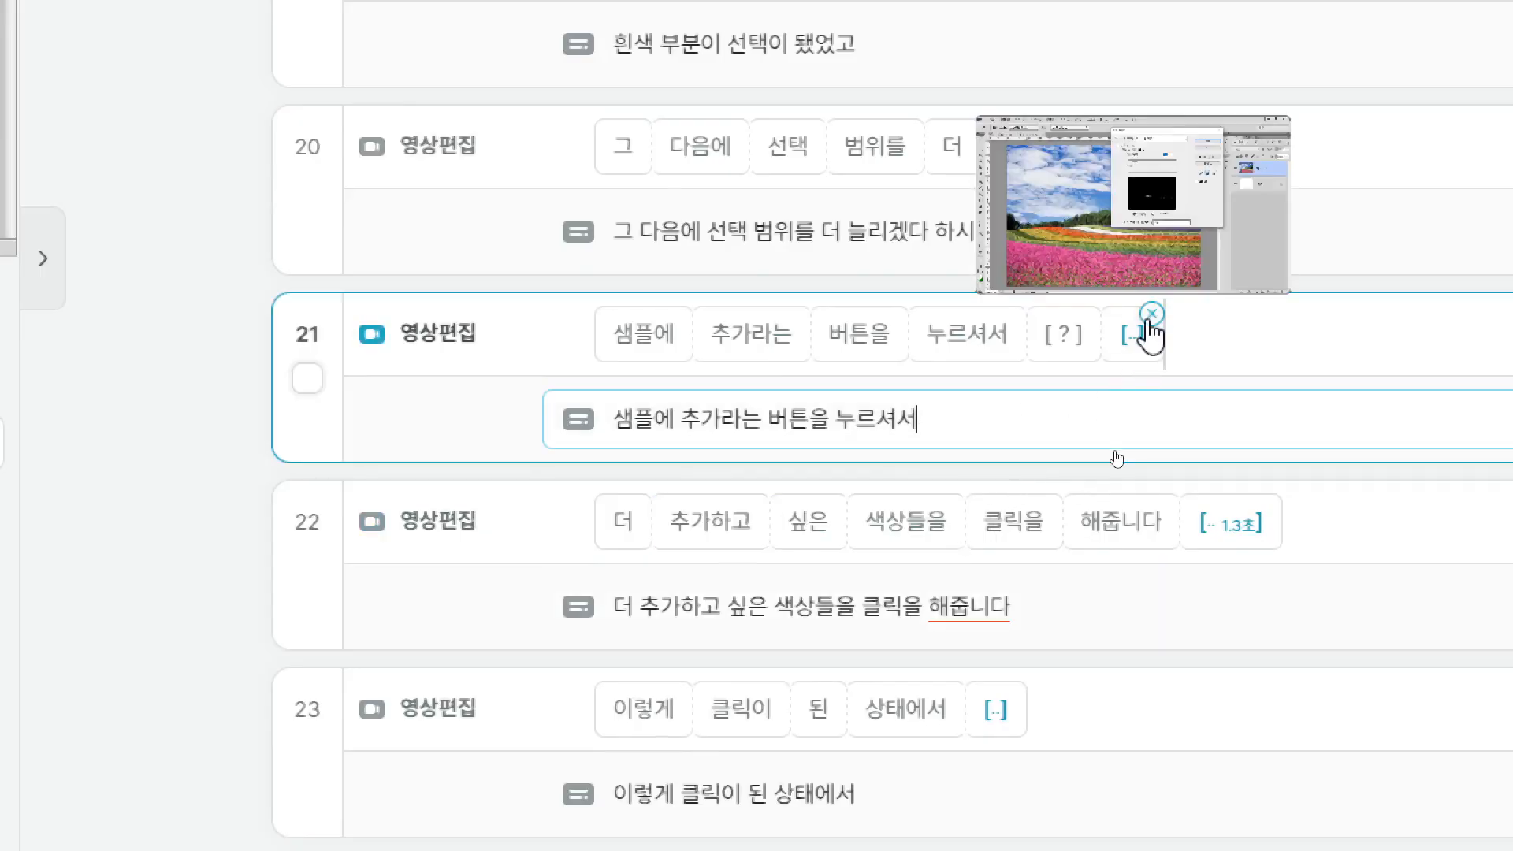
click(1152, 314)
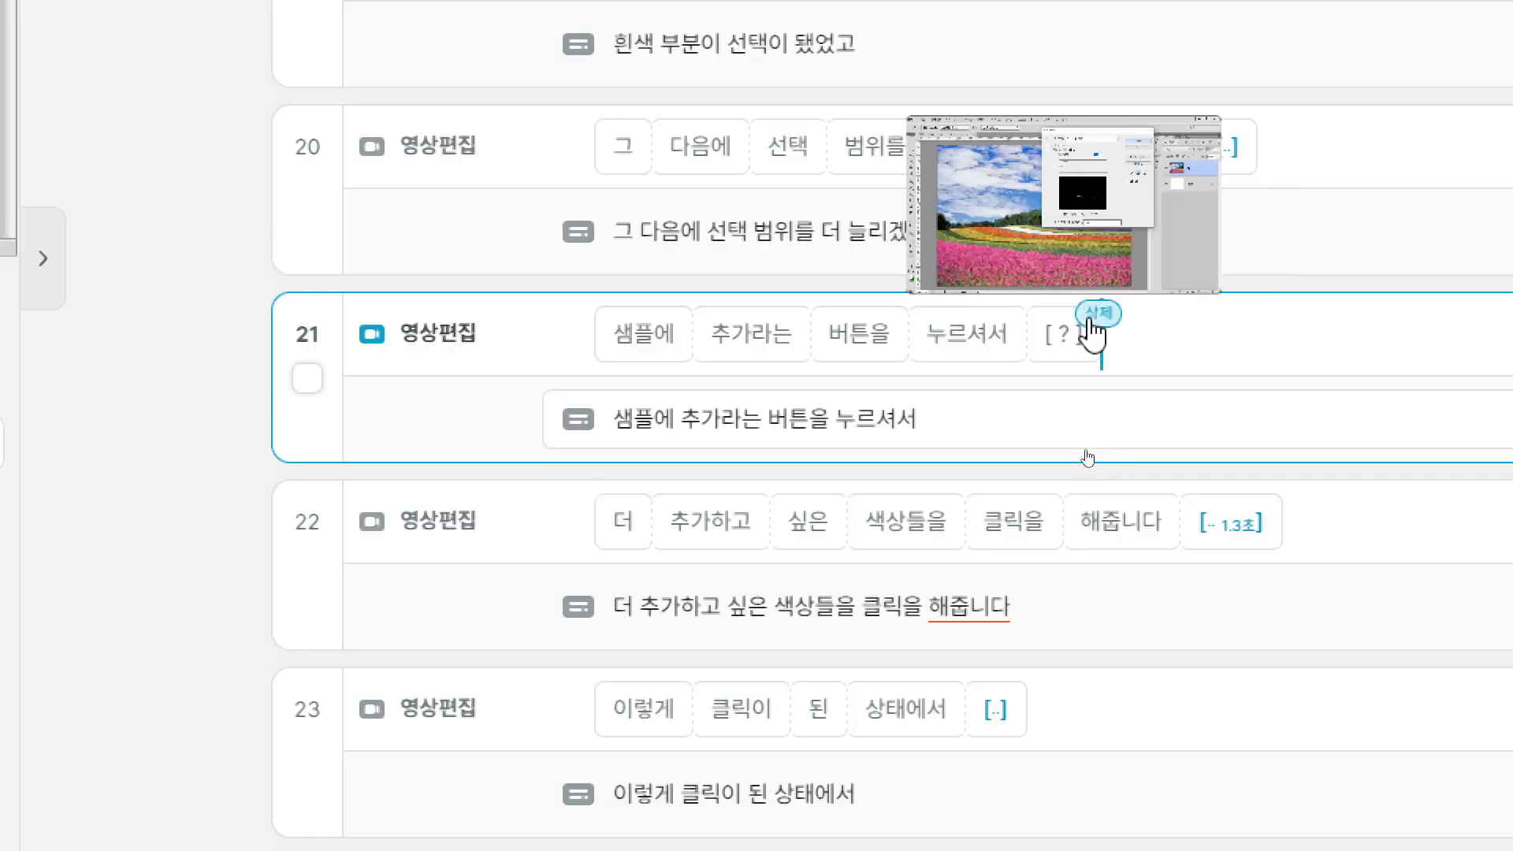
click(1098, 314)
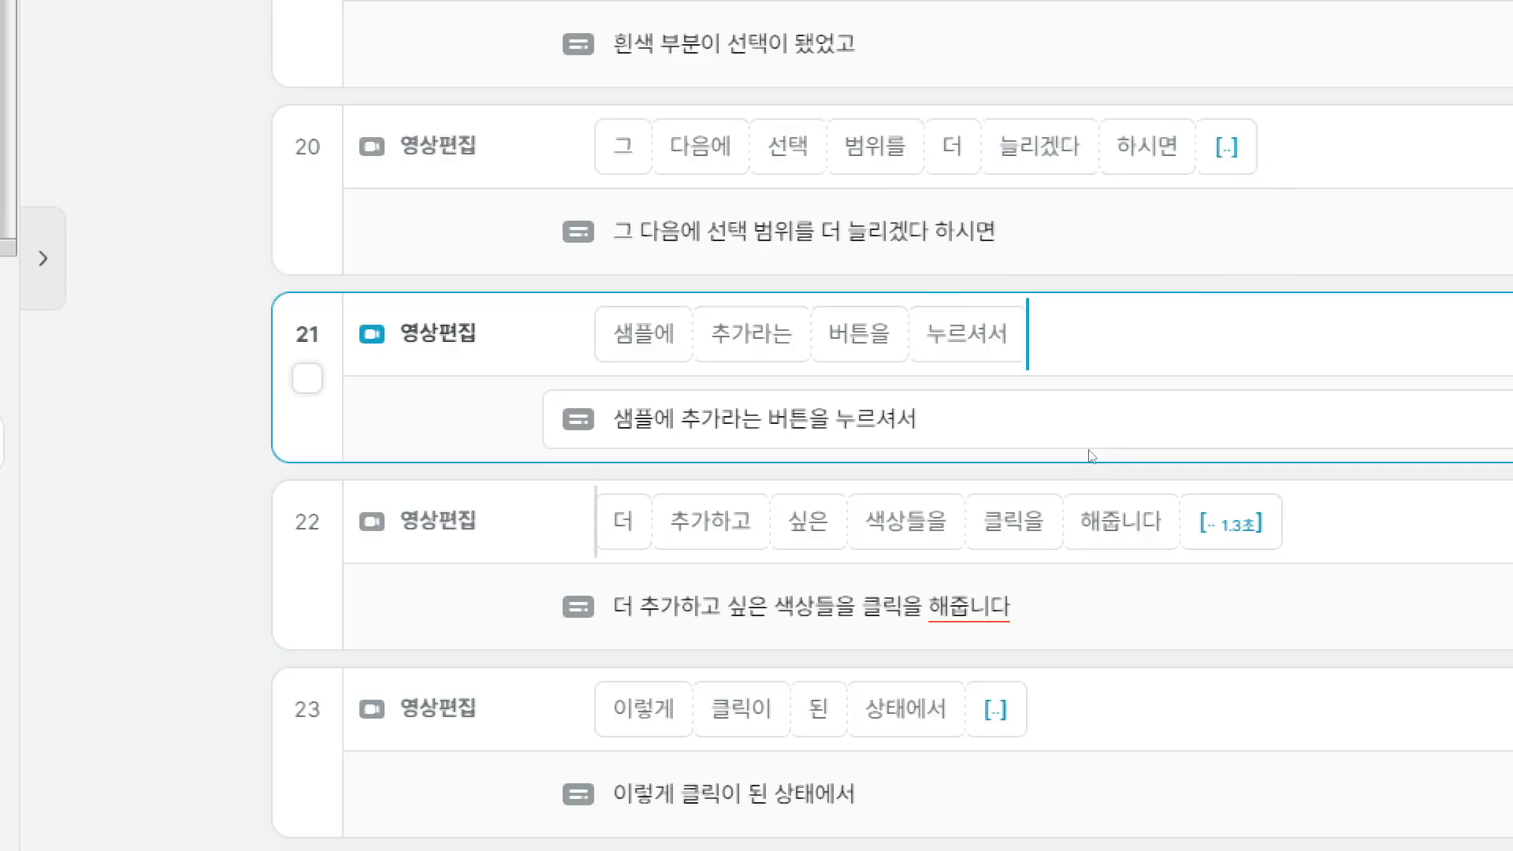
click(1254, 126)
scroll(1175, 418, up, 8)
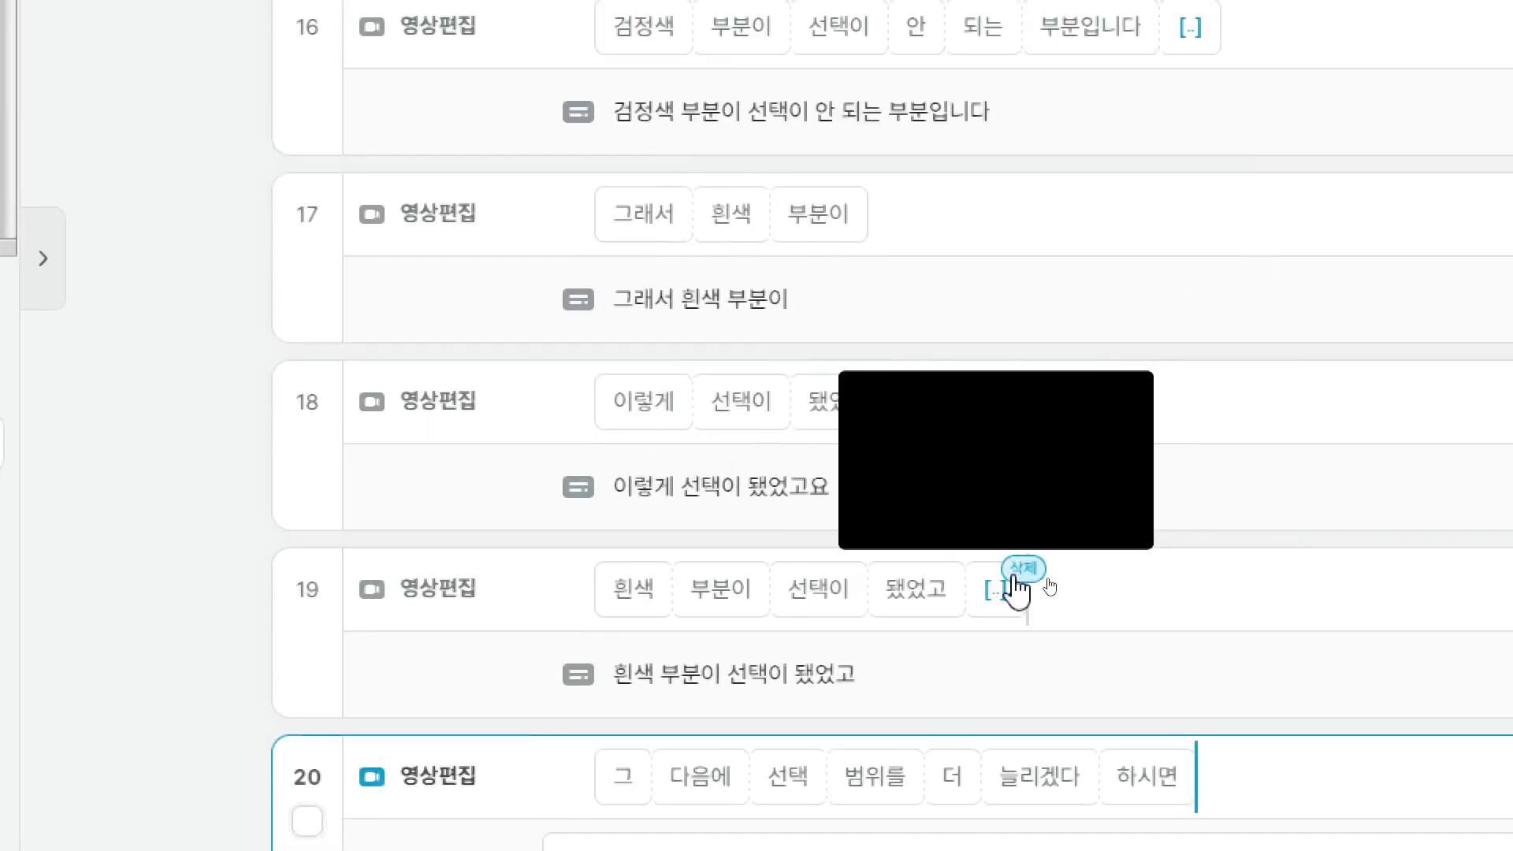
click(1017, 580)
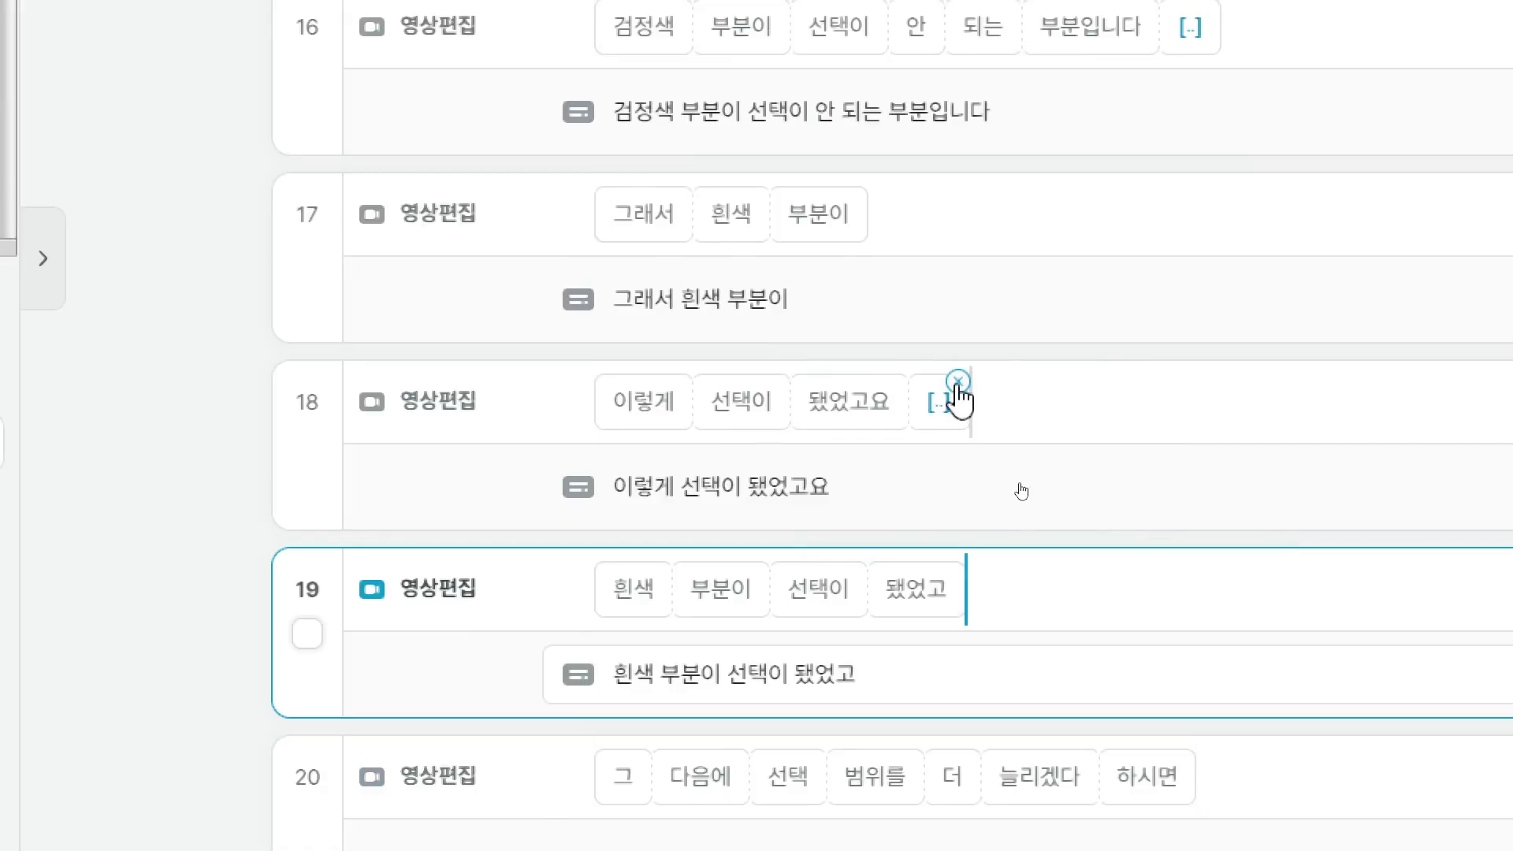
click(963, 386)
scroll(1023, 428, up, 8)
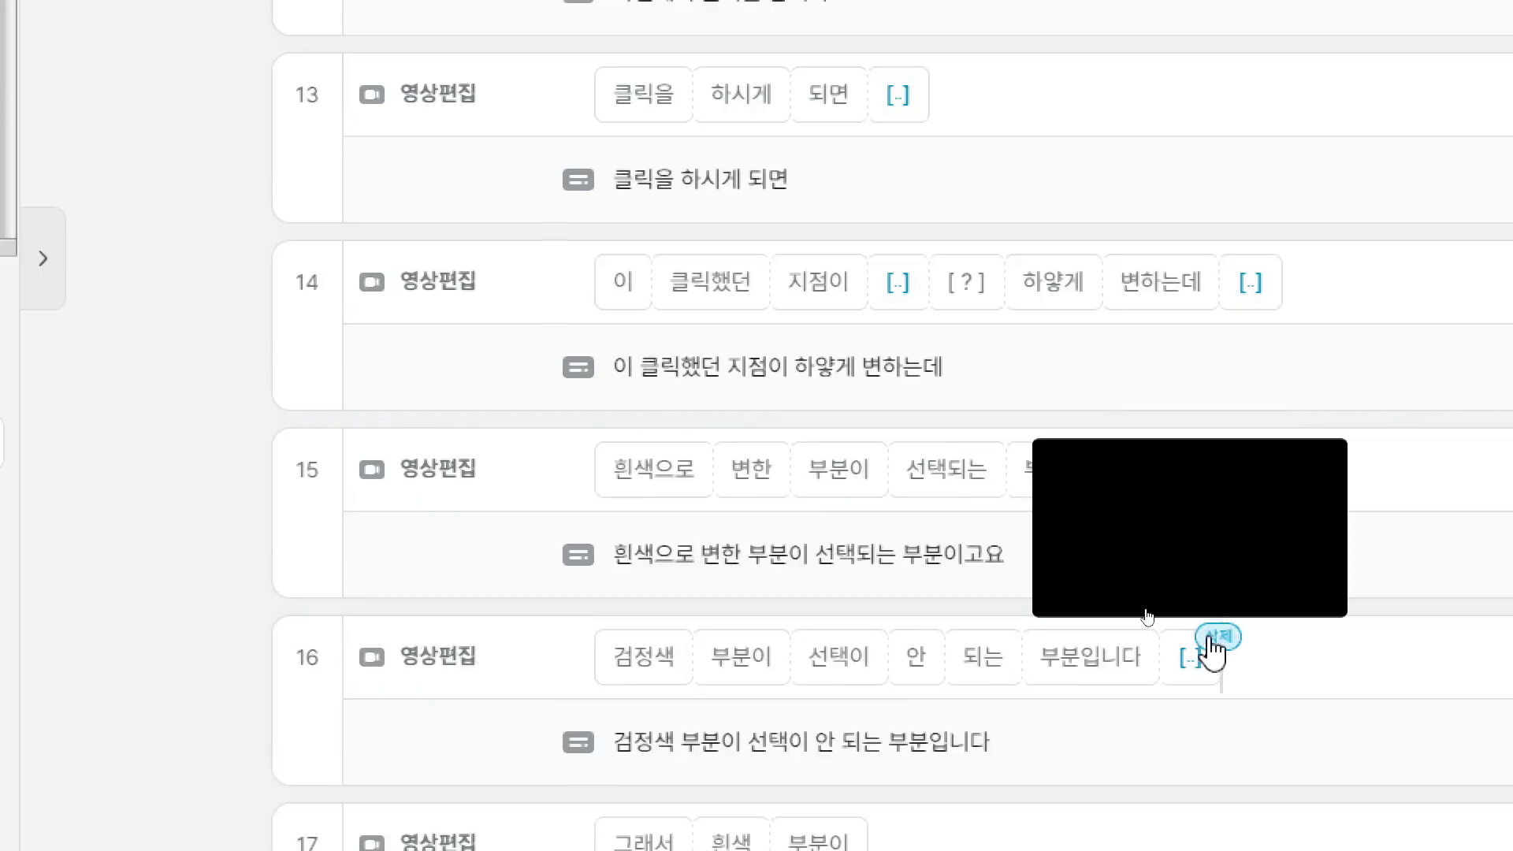
click(1208, 643)
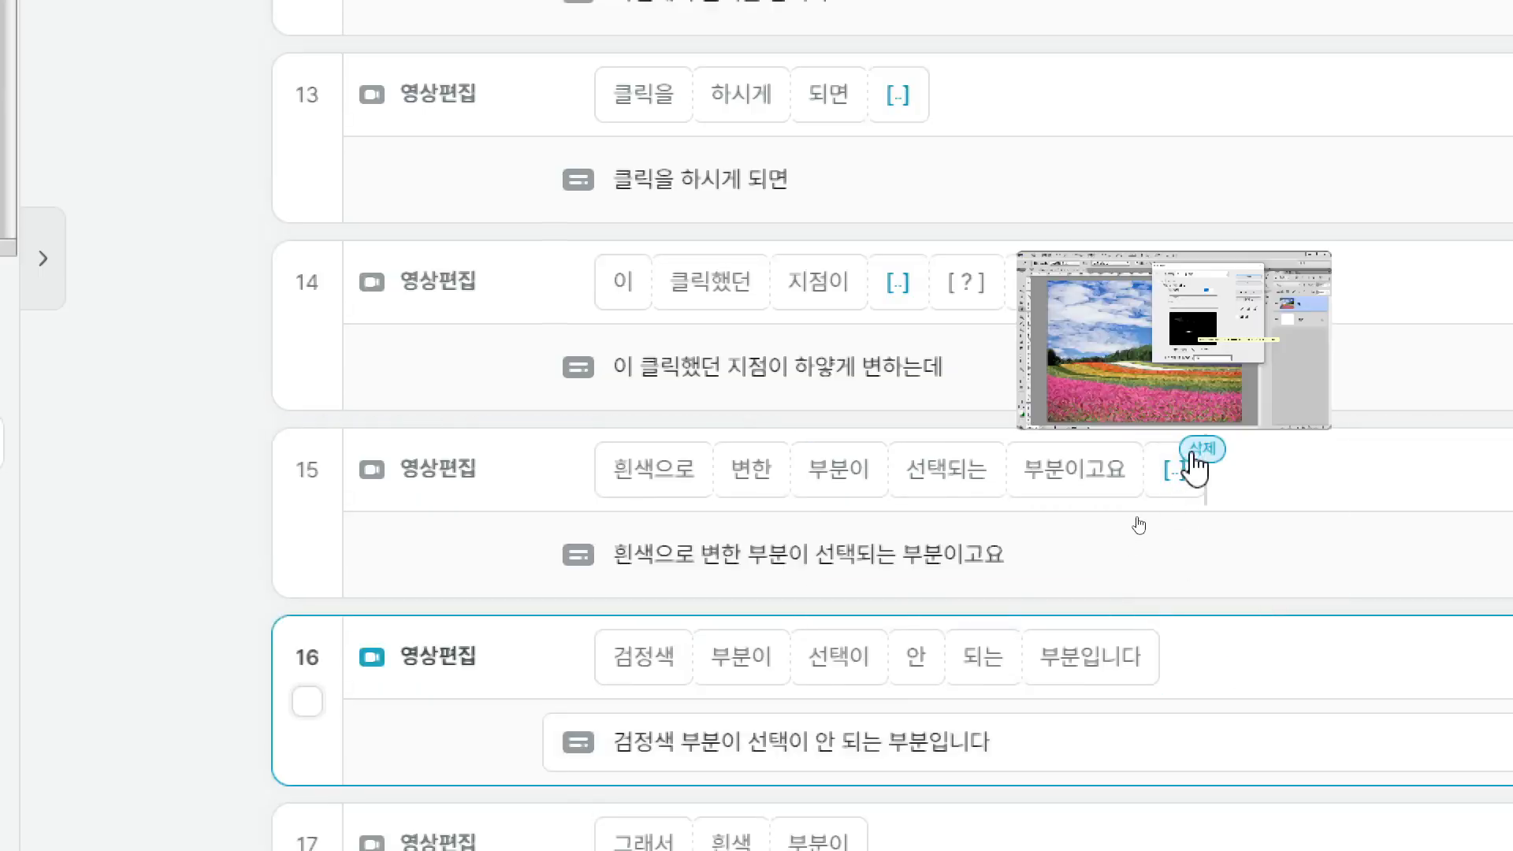
click(1198, 451)
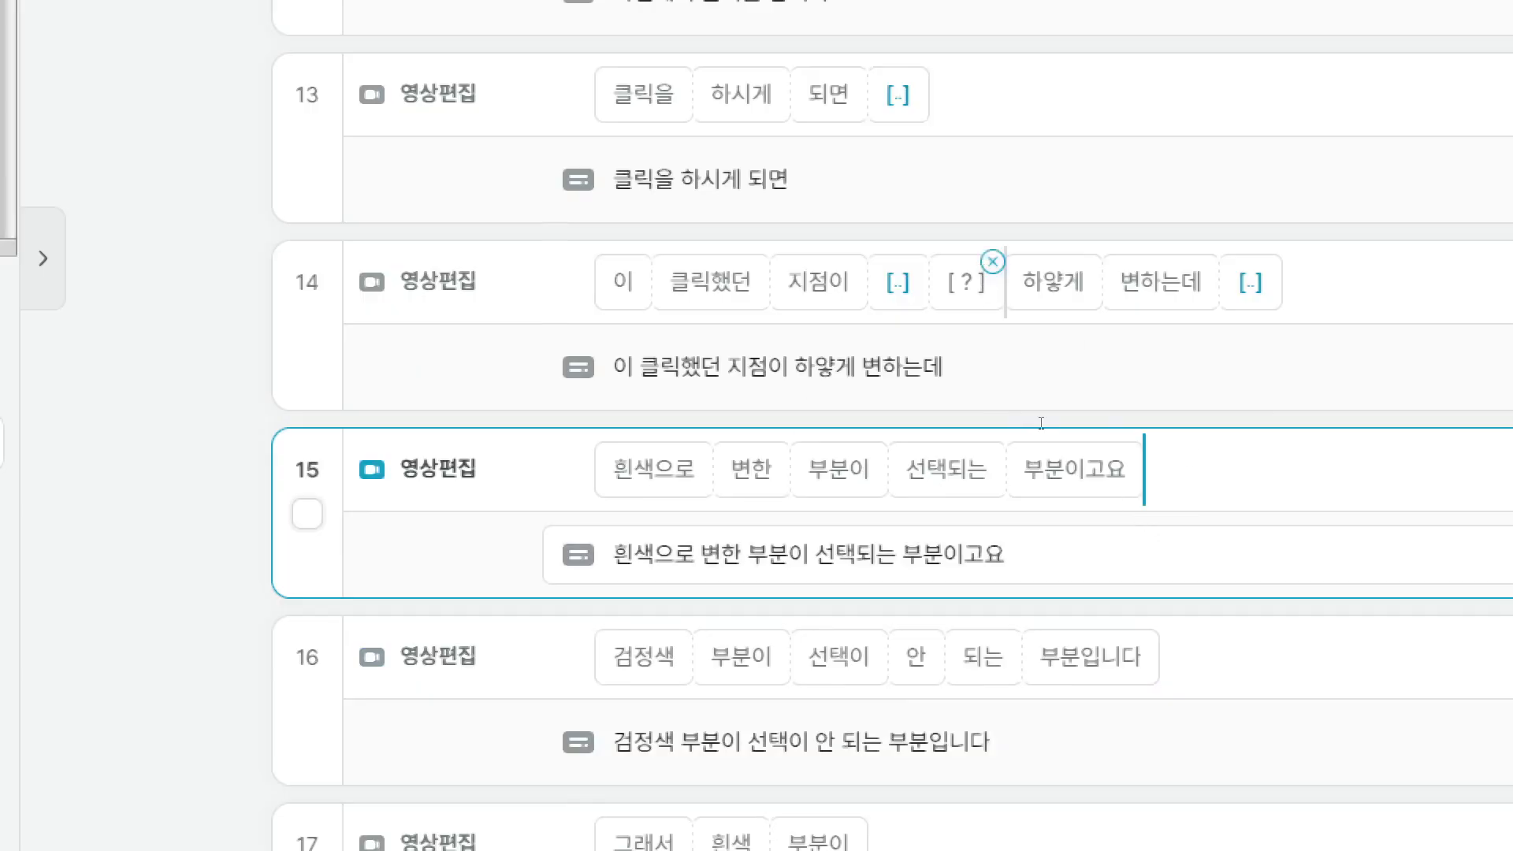
Step: Remove clip 14's [?] marker and pauses, plus trailing pauses from clips 13, 12 and 11
click(989, 276)
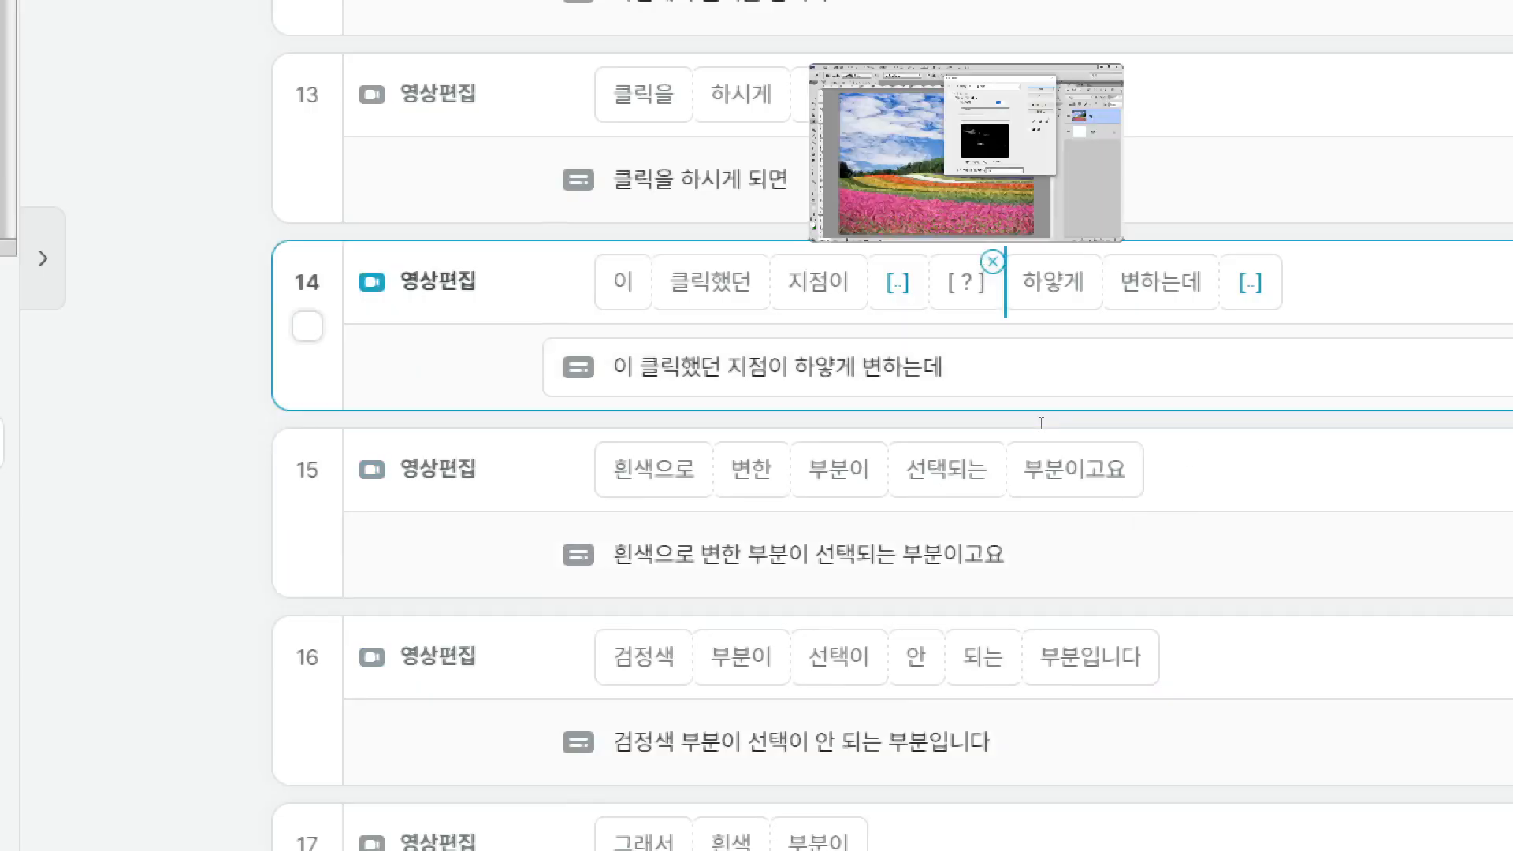
click(992, 261)
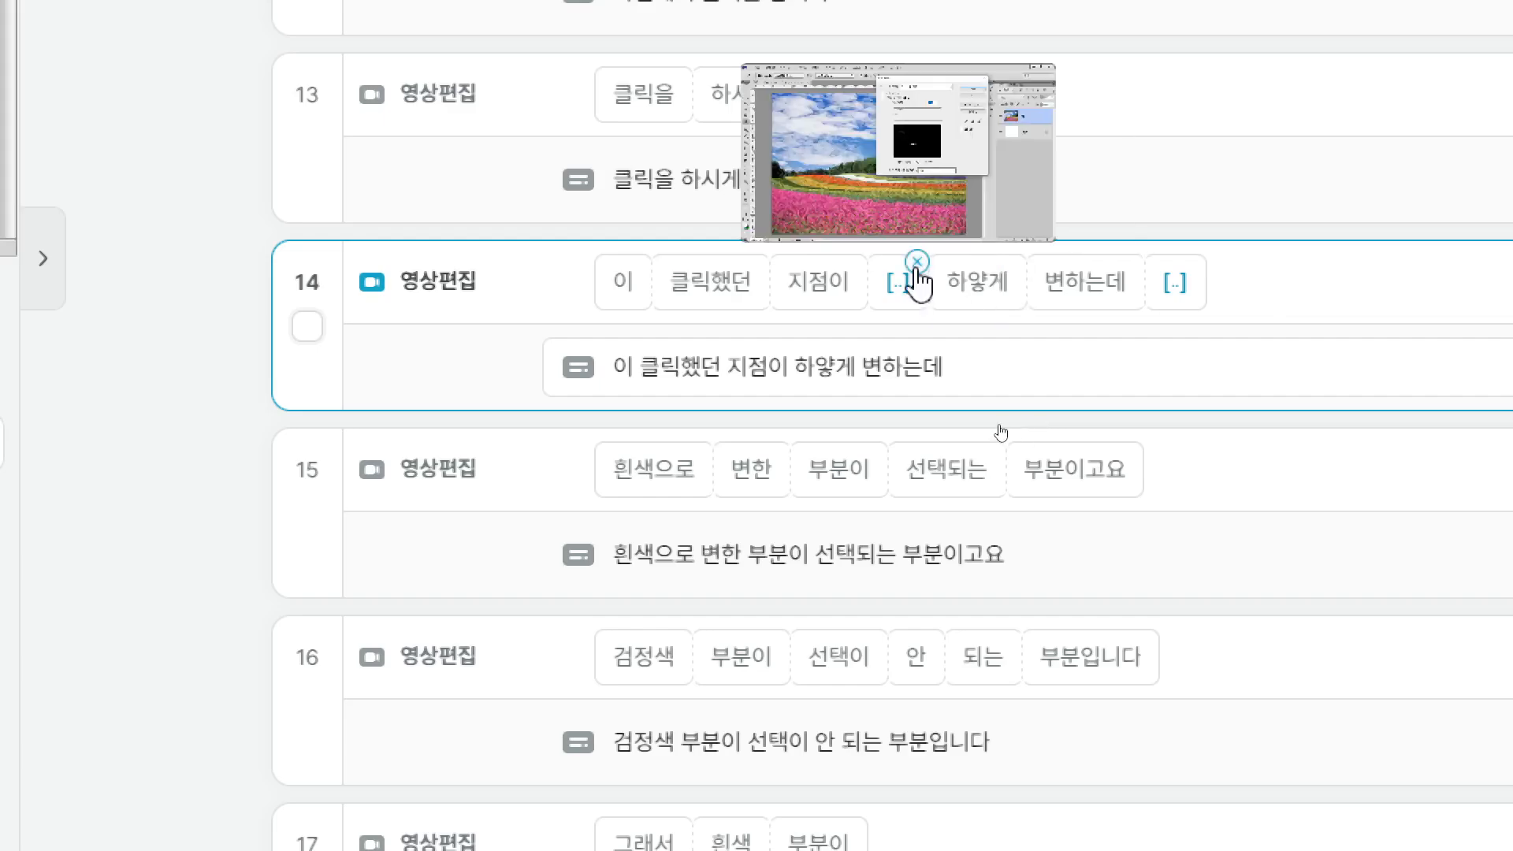
click(929, 265)
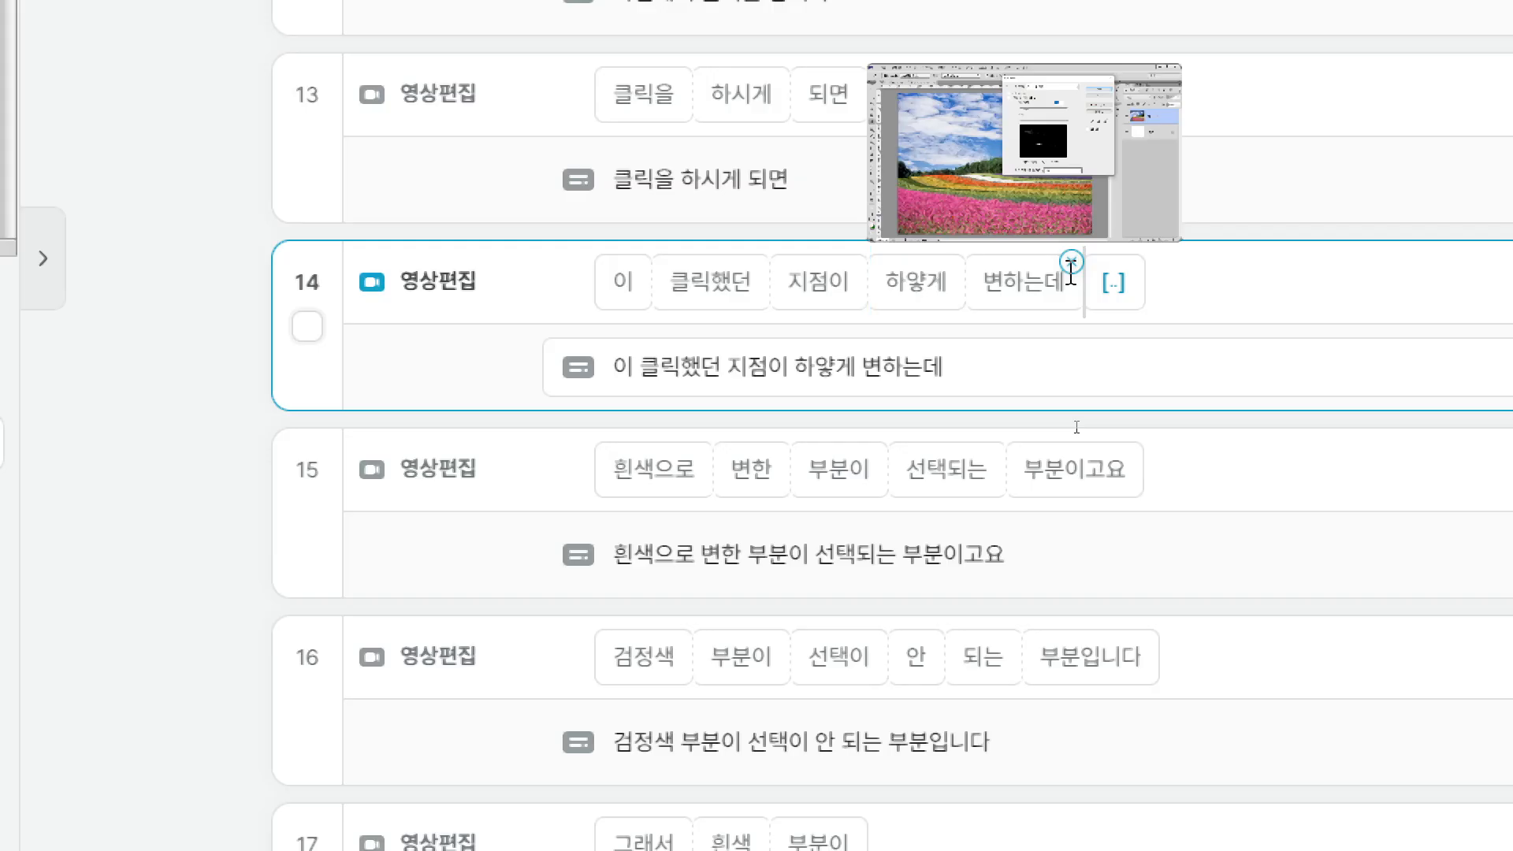
click(1140, 264)
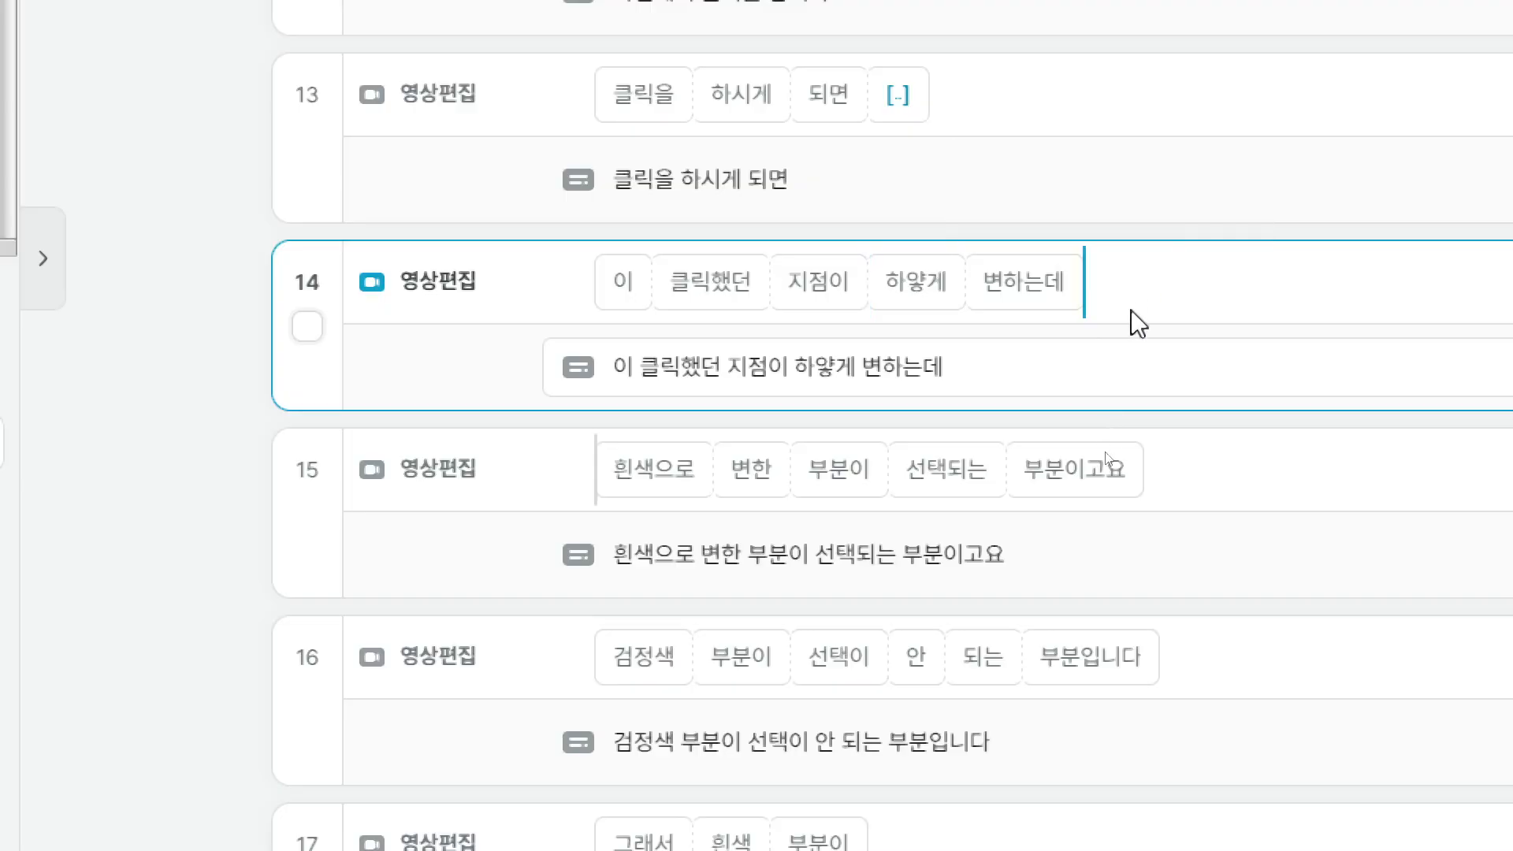
scroll(1113, 505, up, 5)
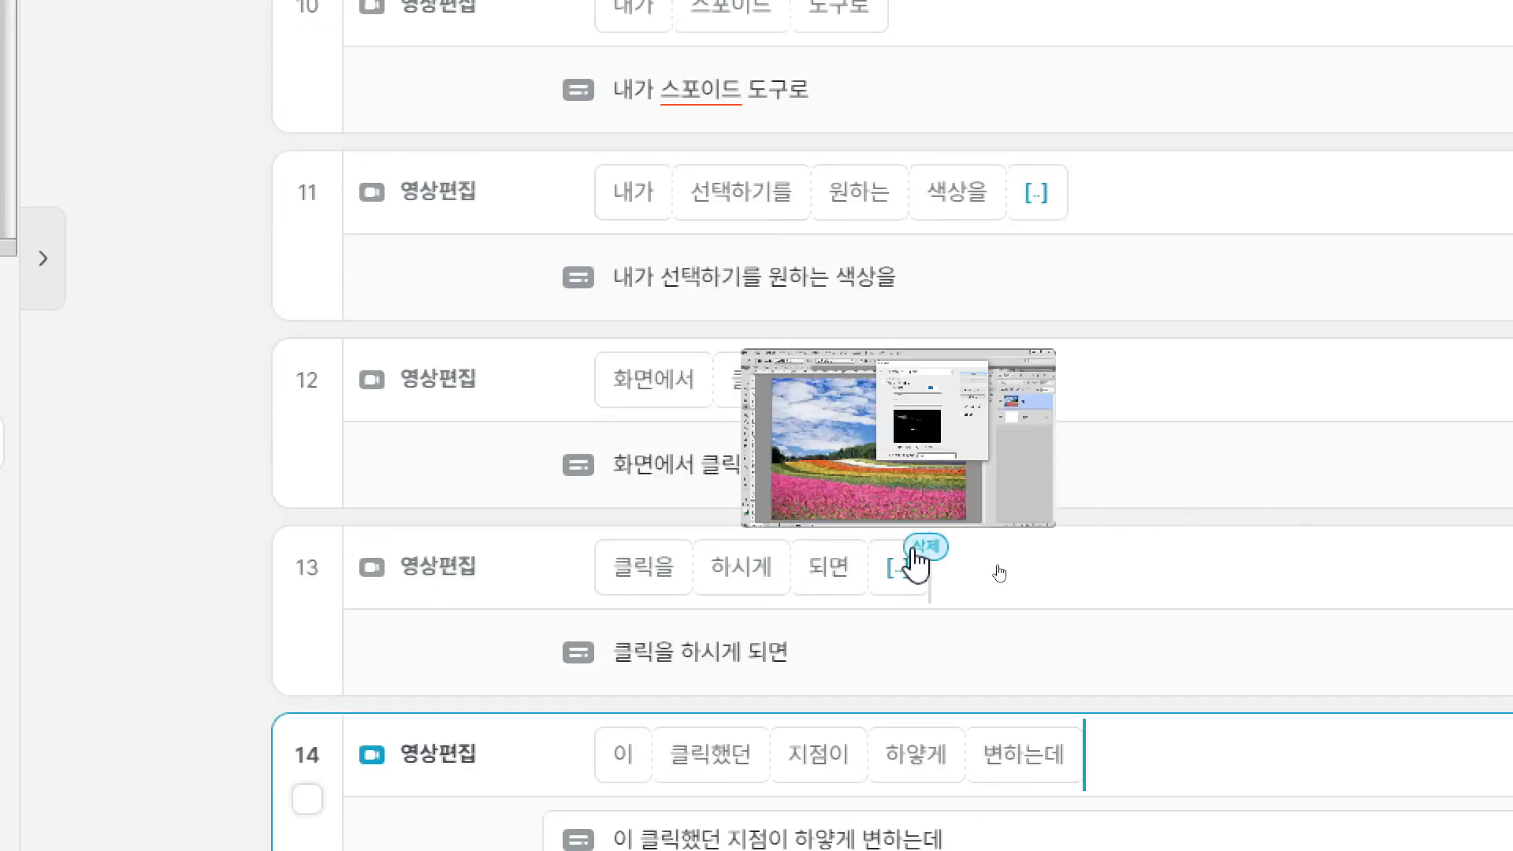
click(916, 552)
click(1025, 478)
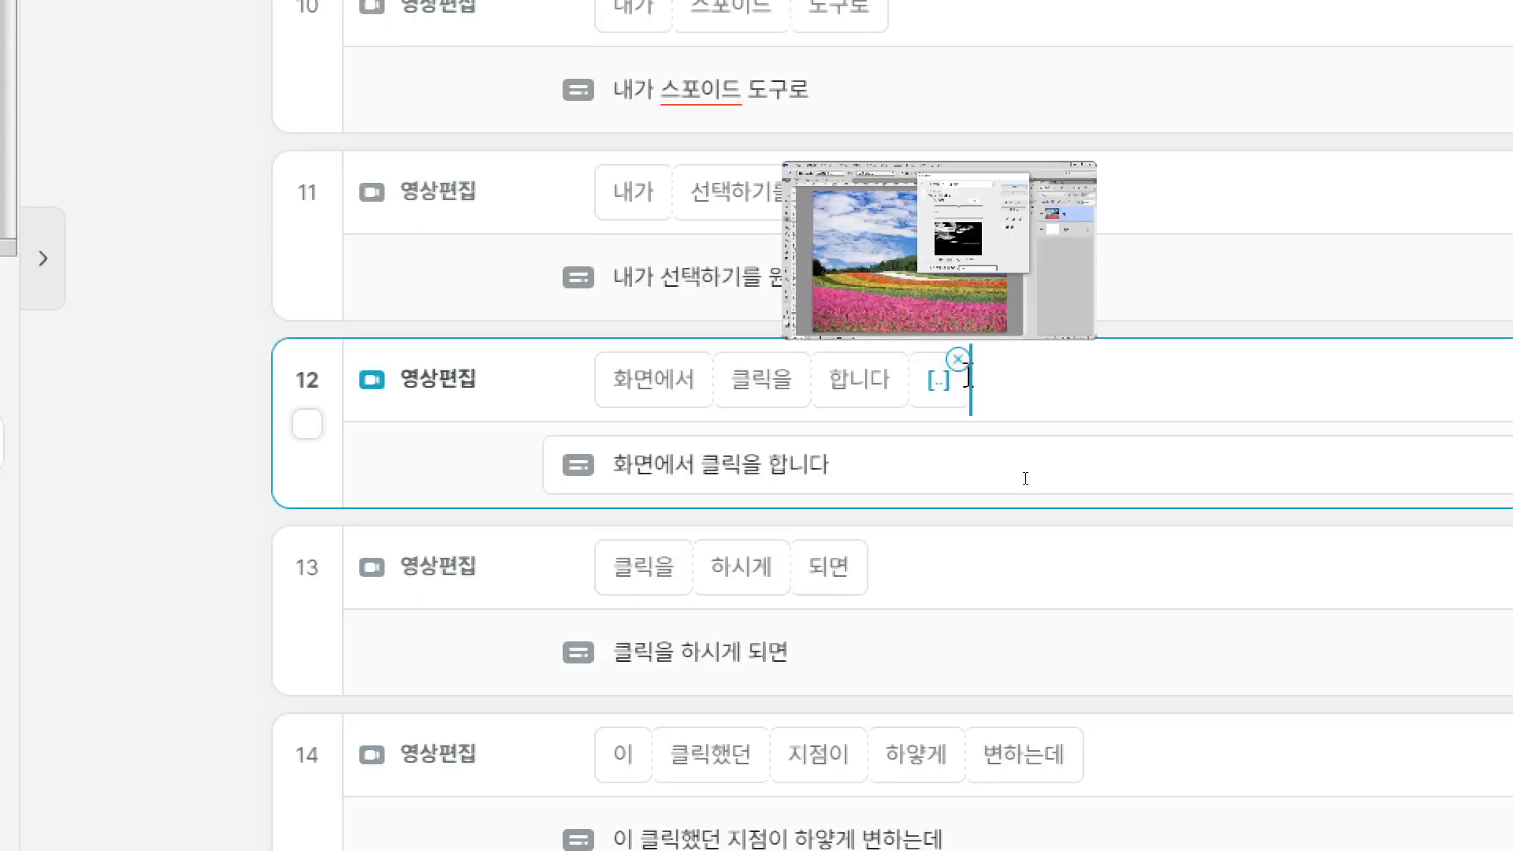
click(958, 360)
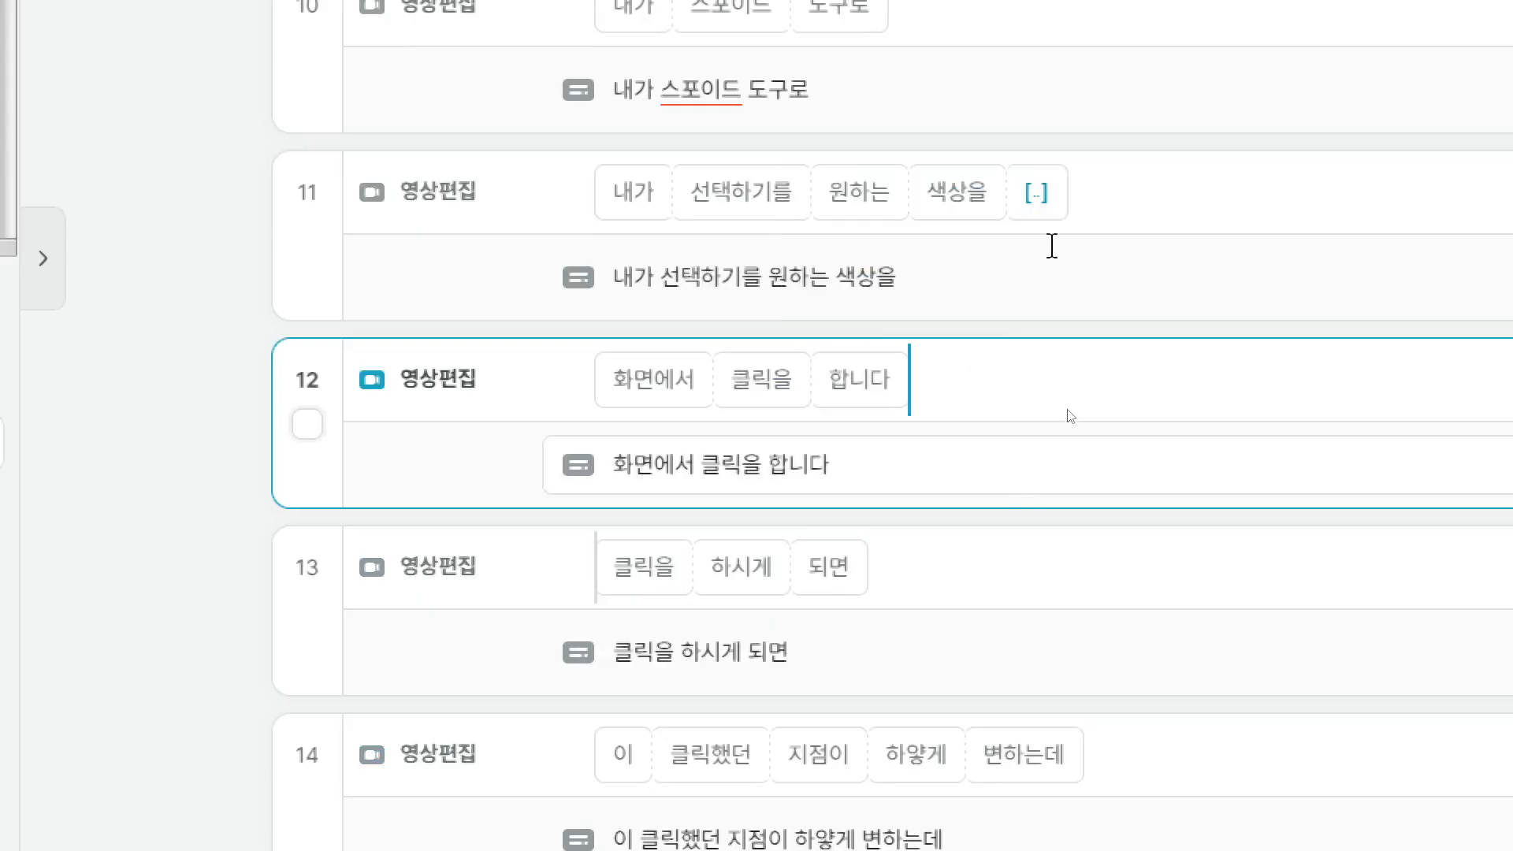
click(1058, 176)
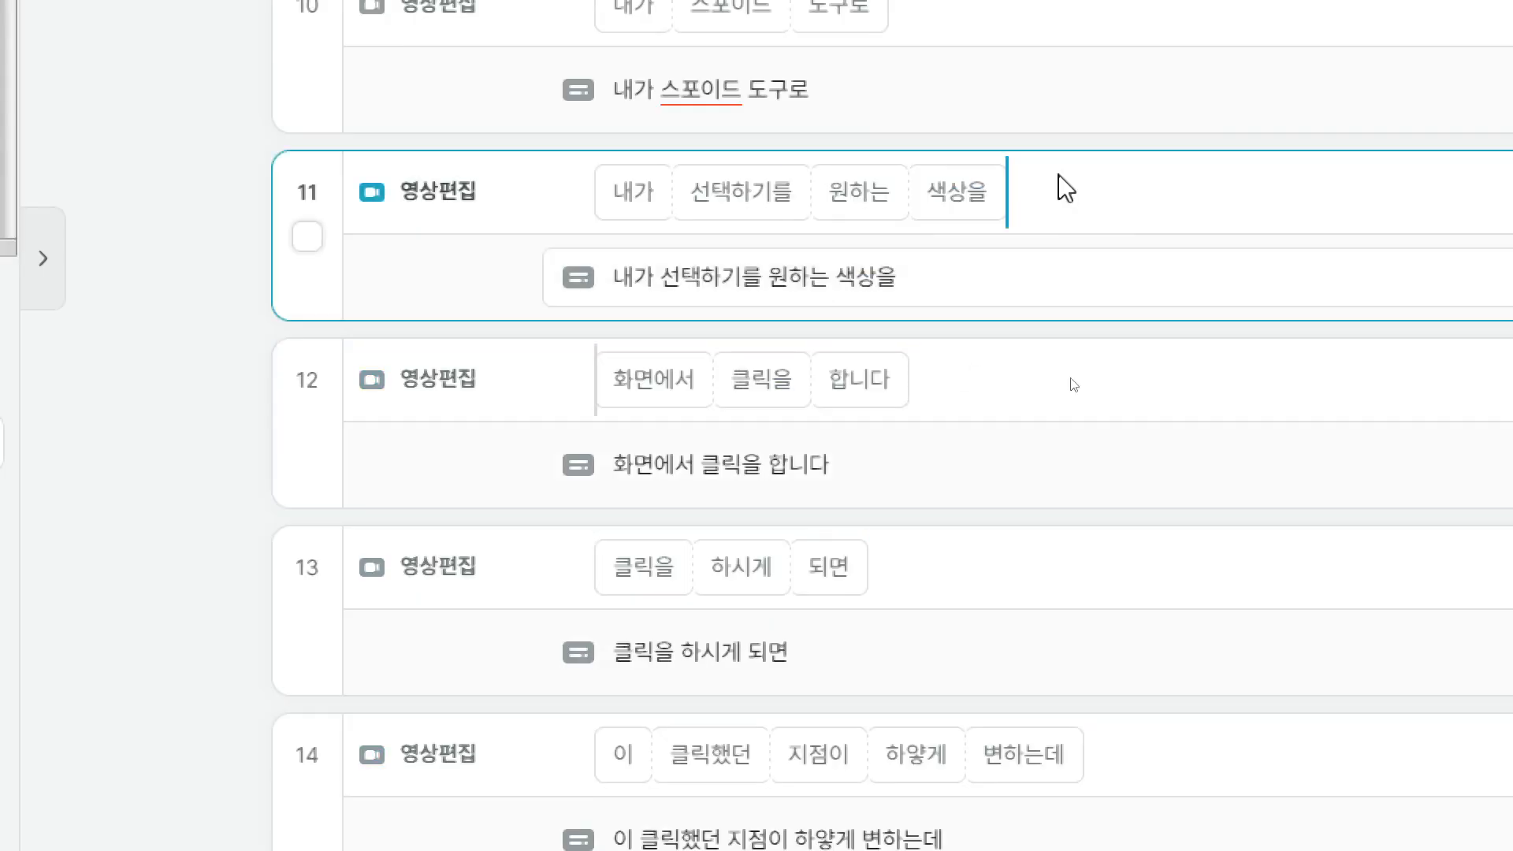
Step: Remove the 1.3-second pause from clip 22, clip 23's trailing pause, and clip 24's two pauses
scroll(1081, 389, up, 10)
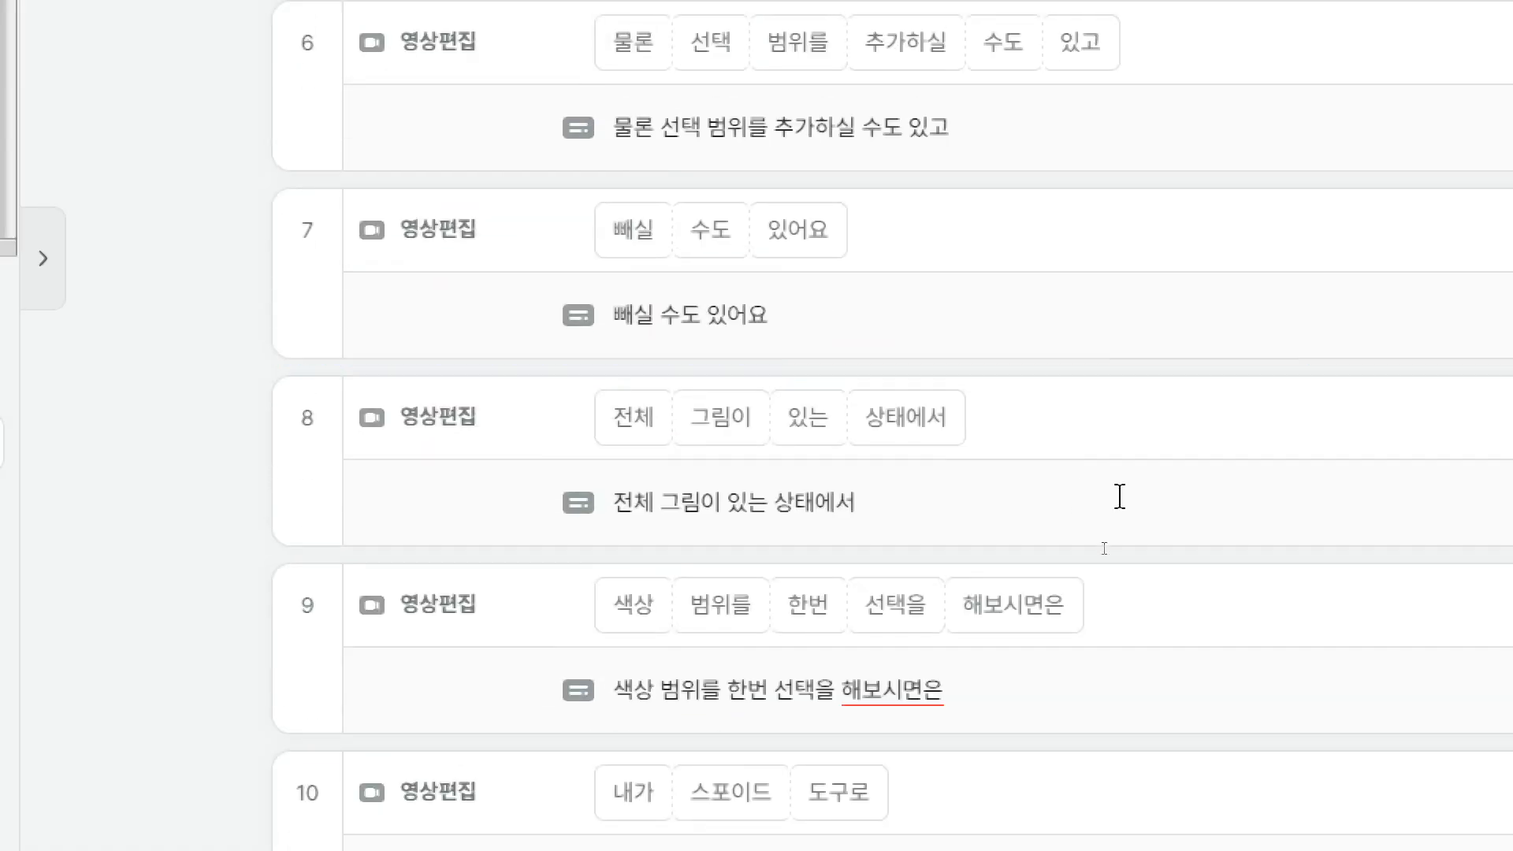
scroll(1105, 550, up, 10)
scroll(1105, 552, down, 12)
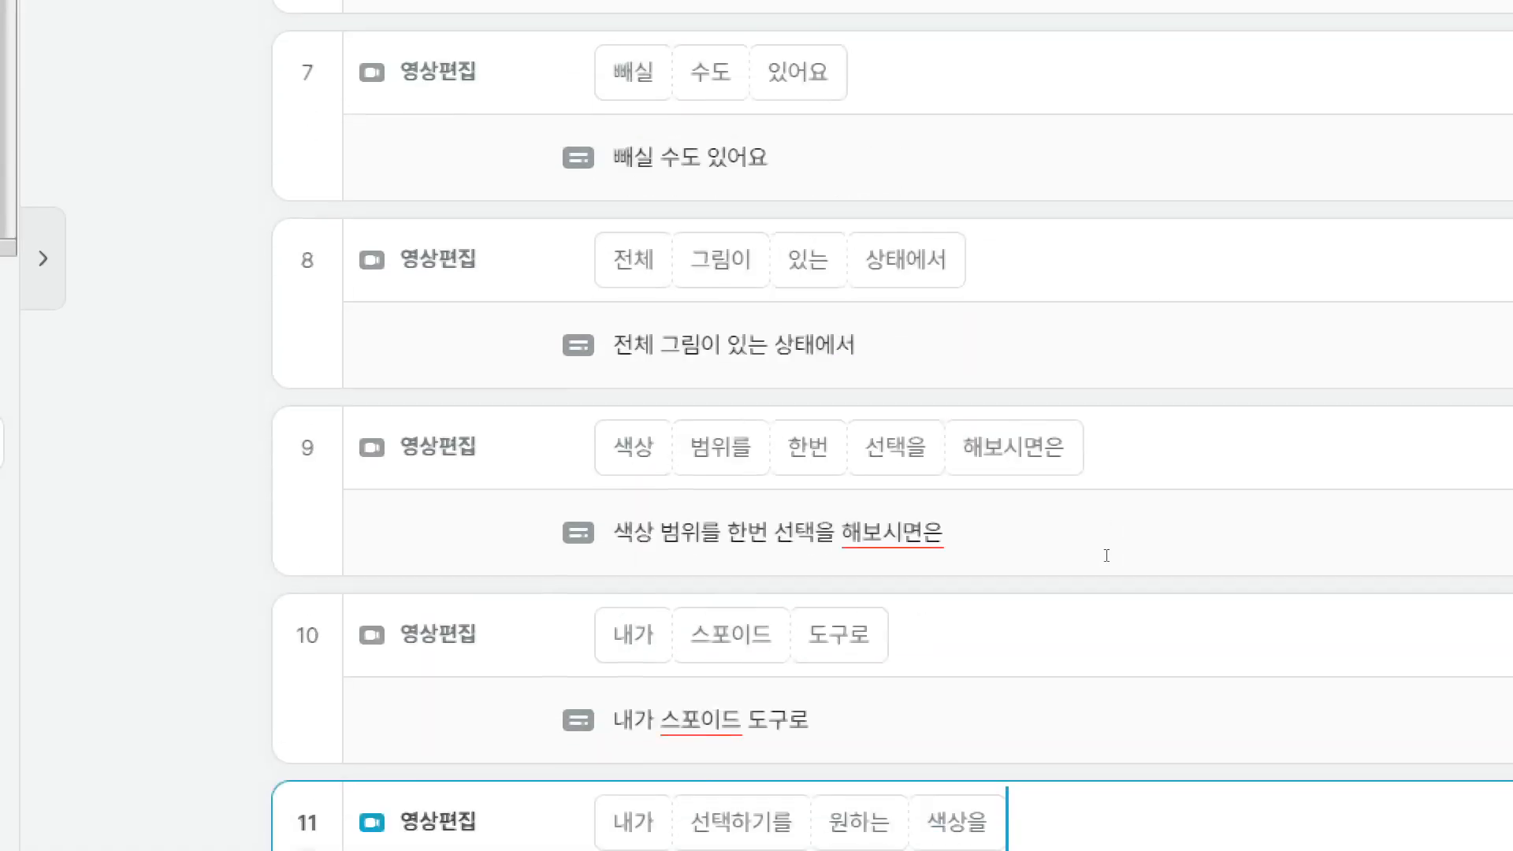
scroll(1106, 556, down, 20)
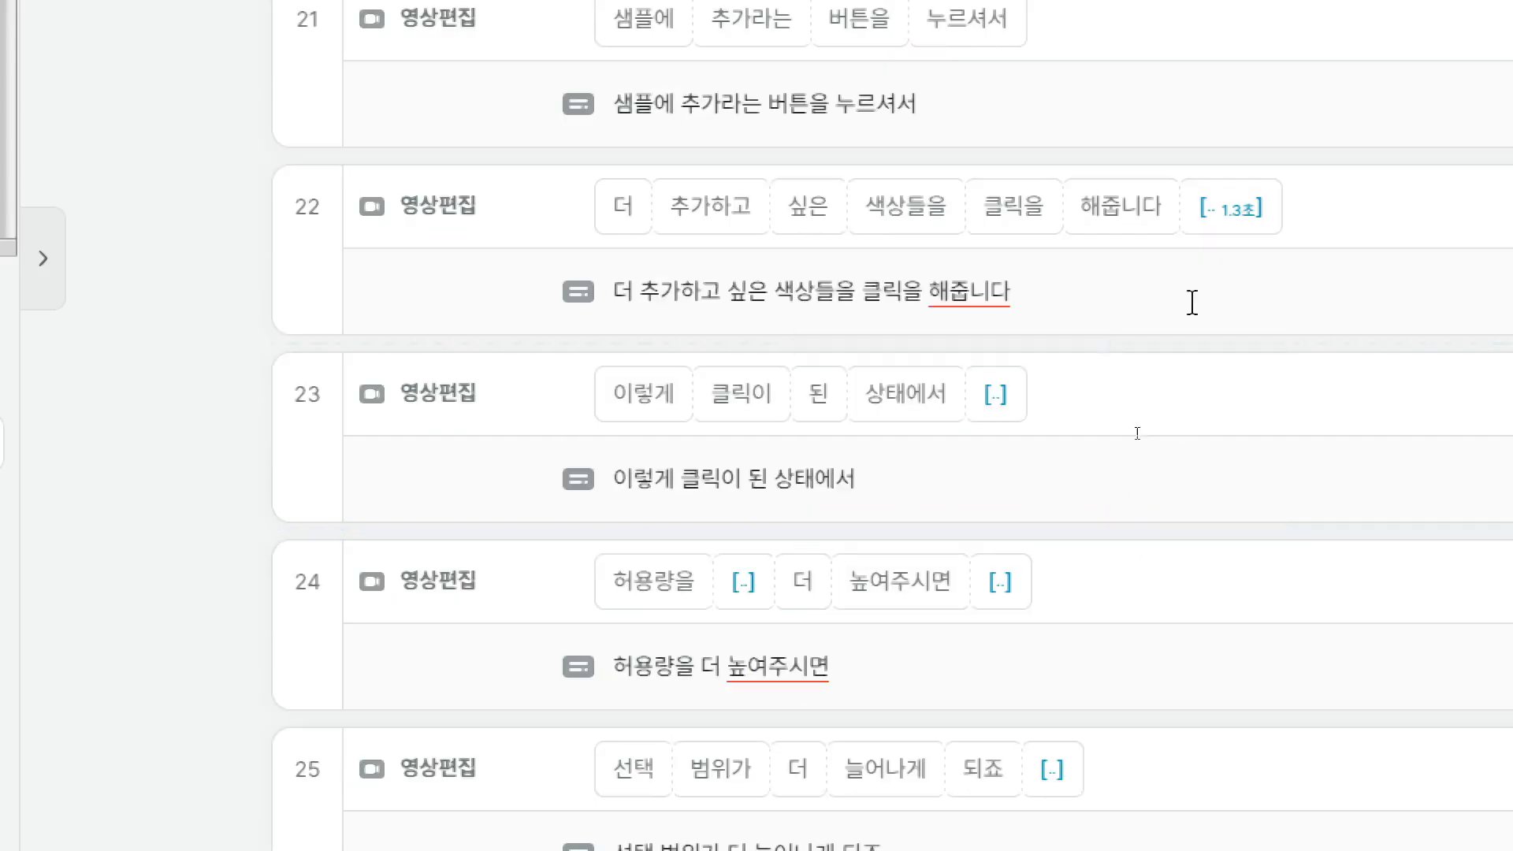
mouse_move(1273, 190)
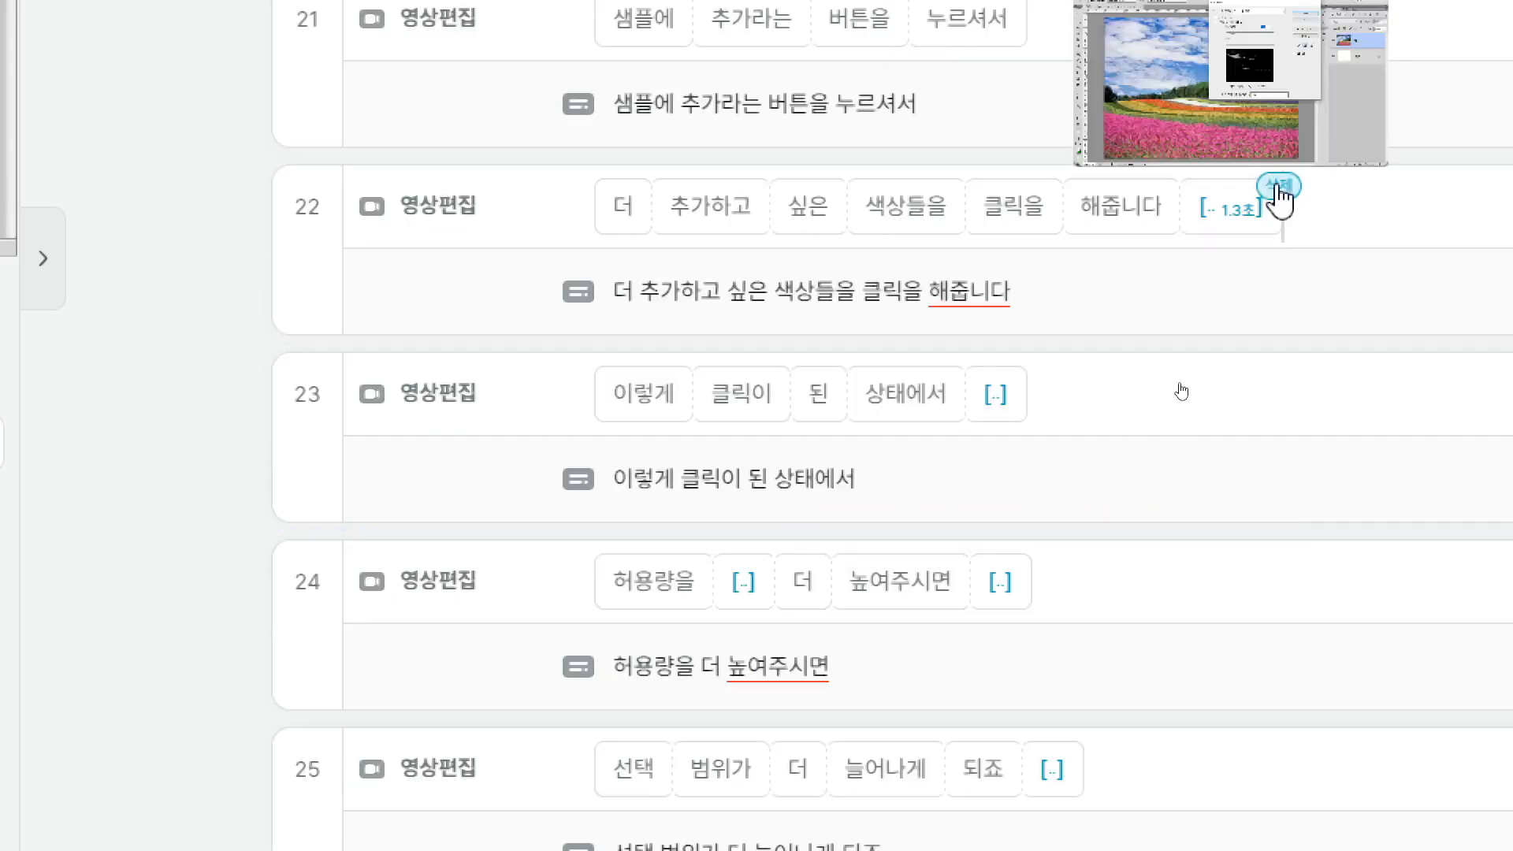
click(1279, 186)
mouse_move(1014, 377)
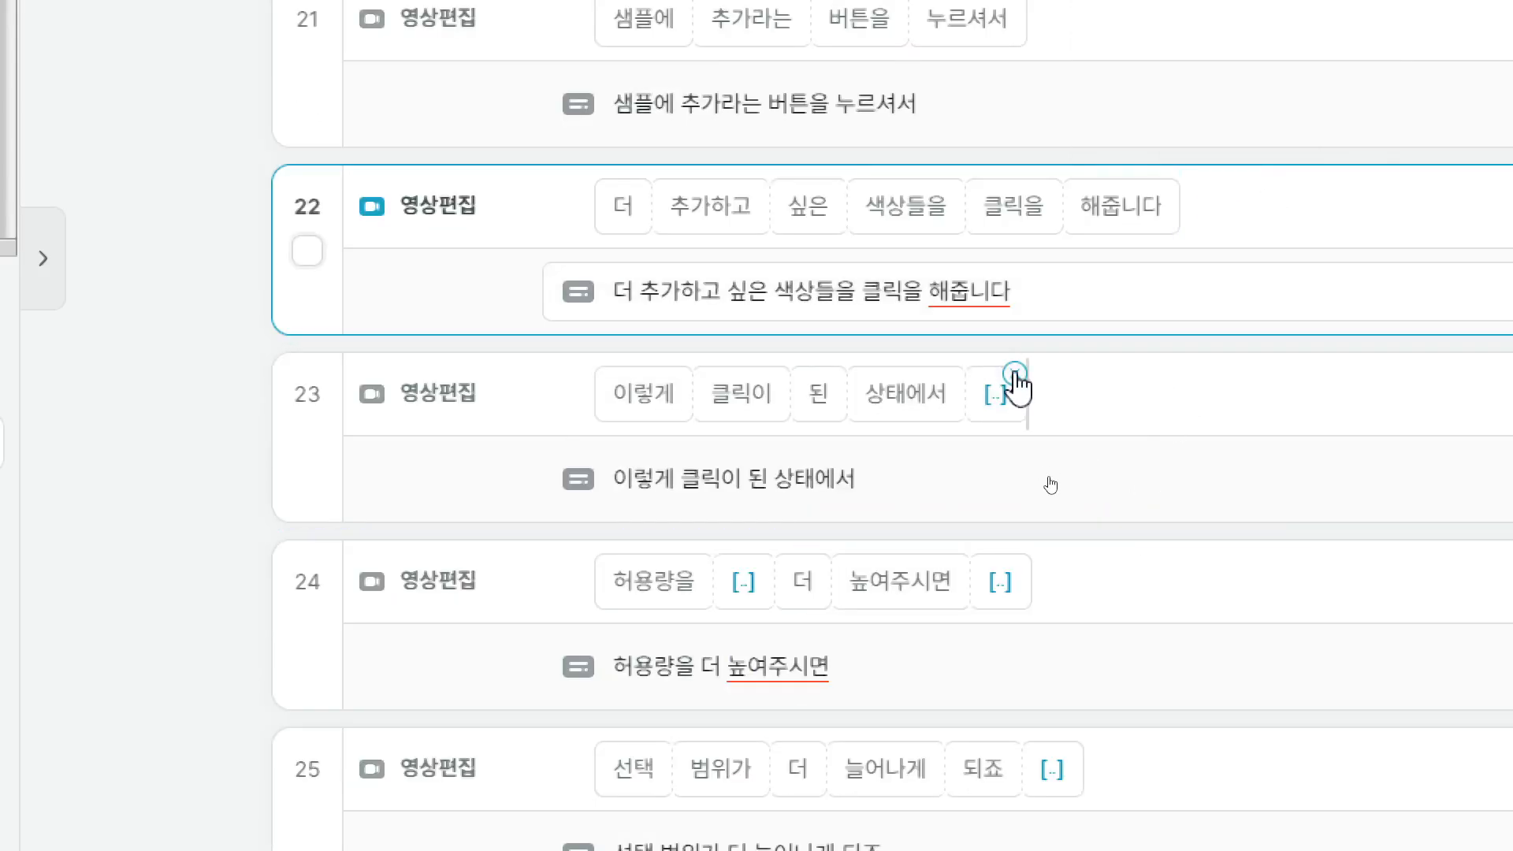
click(1014, 372)
mouse_move(1005, 582)
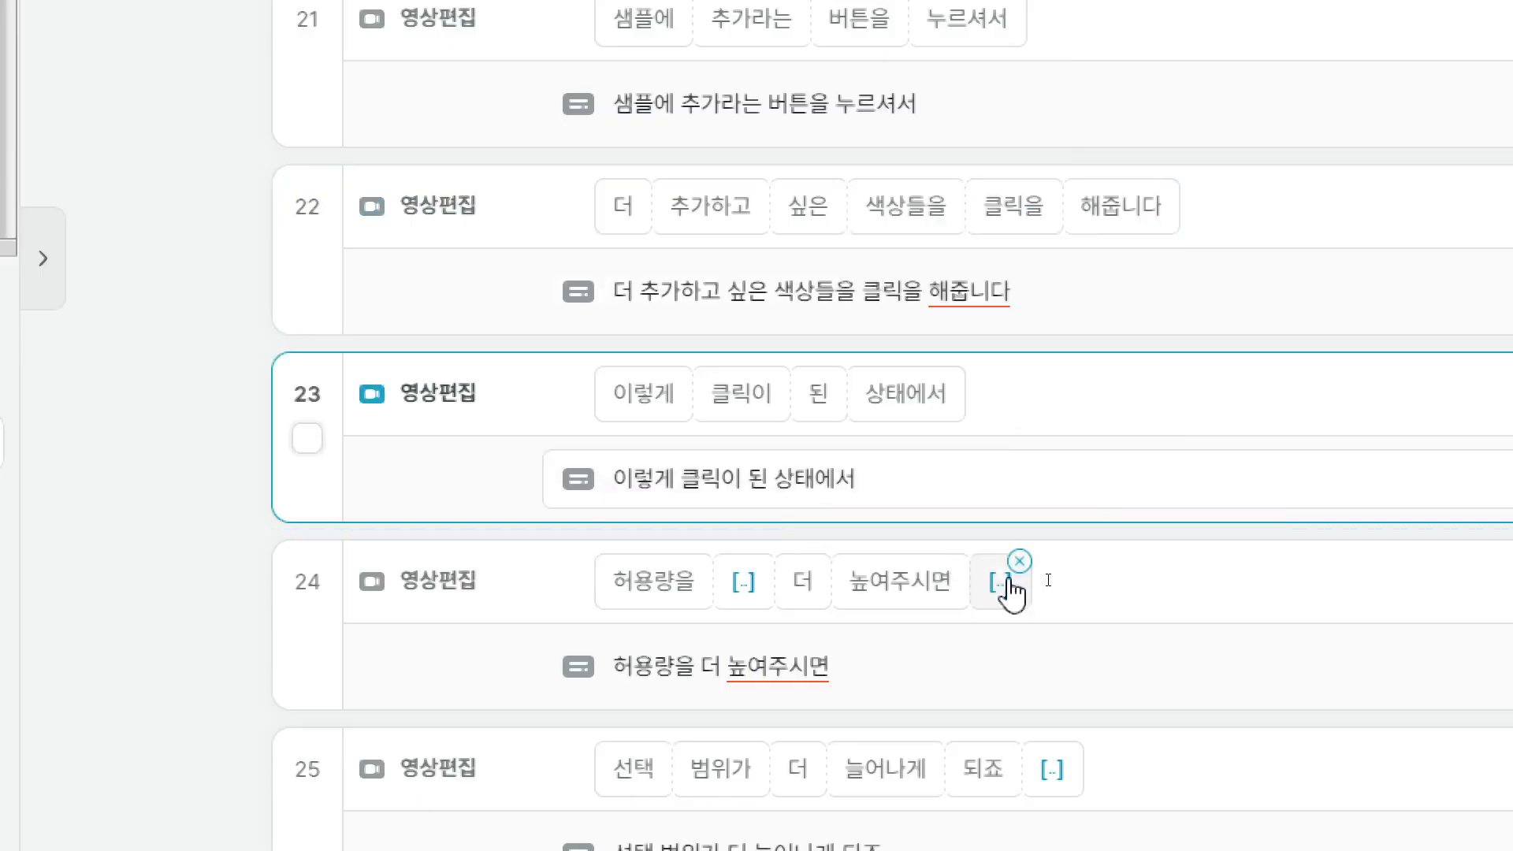
click(1025, 562)
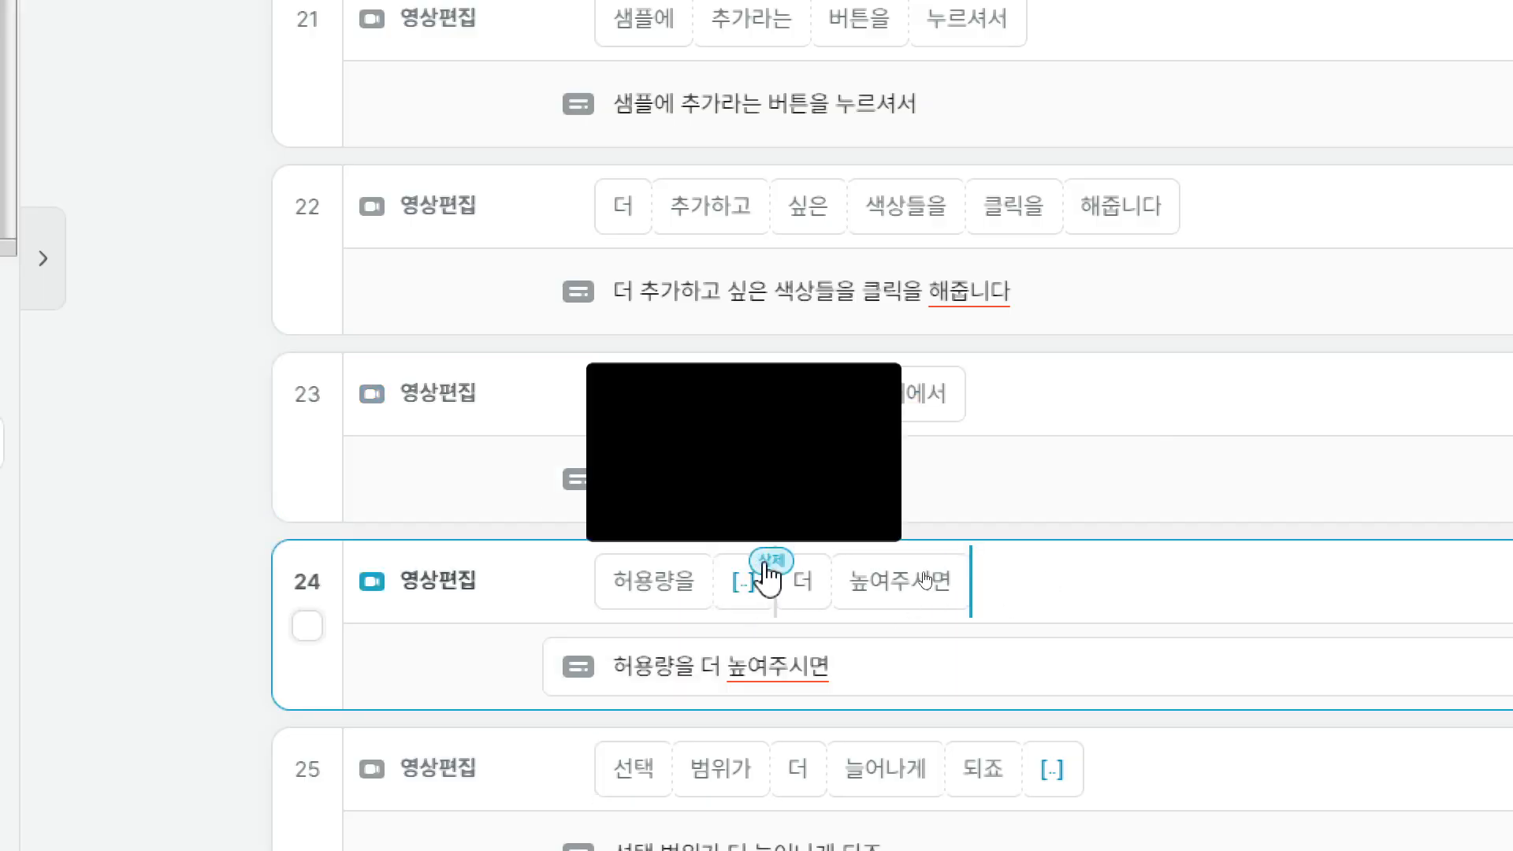
click(769, 566)
Step: Remove the trailing pauses from clips 25, 26, 27 and 28
scroll(1146, 637, down, 5)
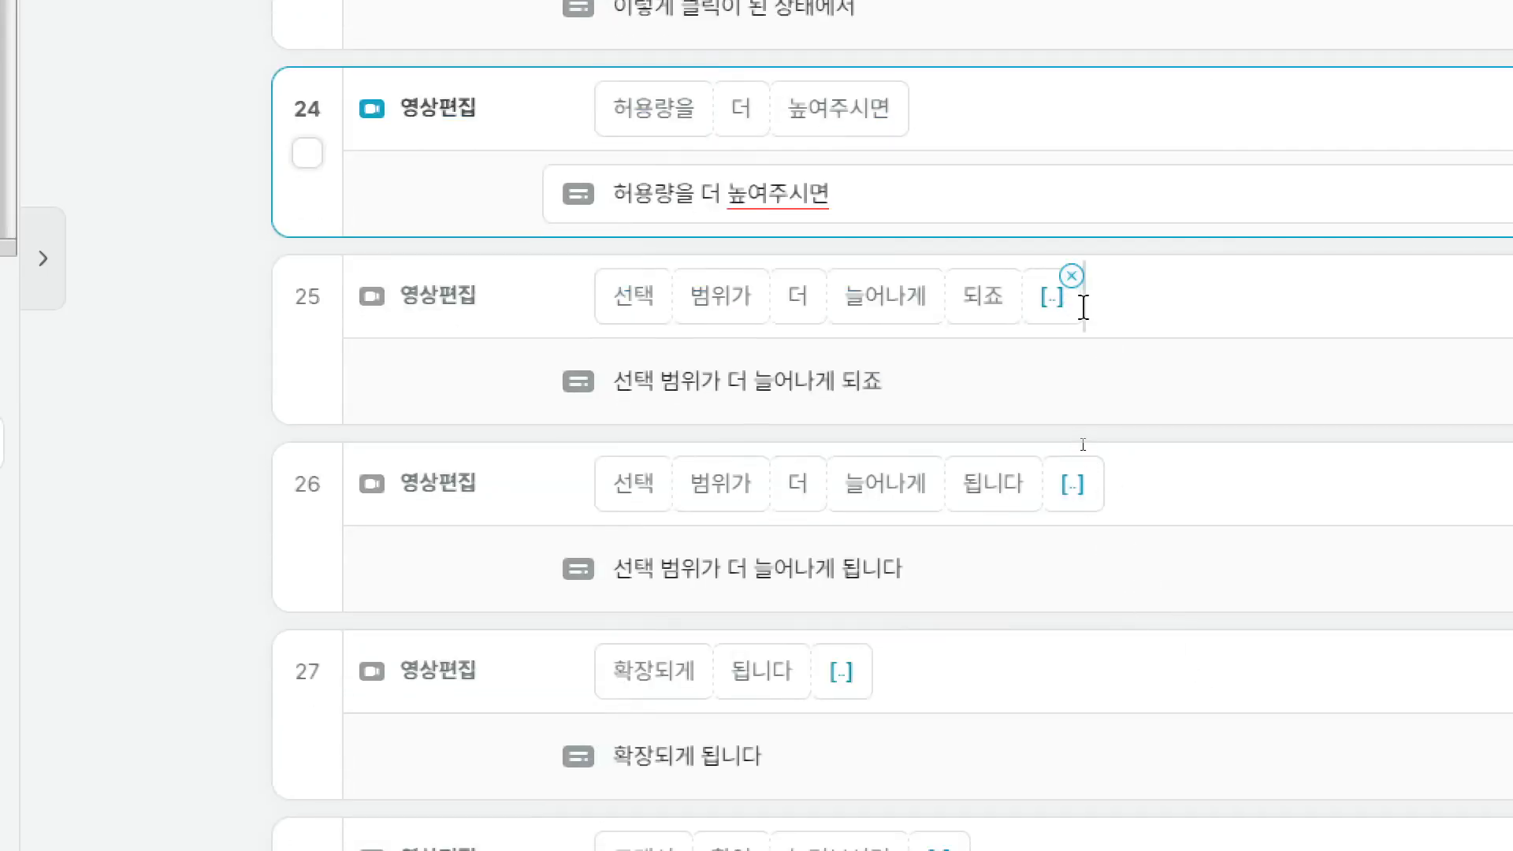
mouse_move(1081, 299)
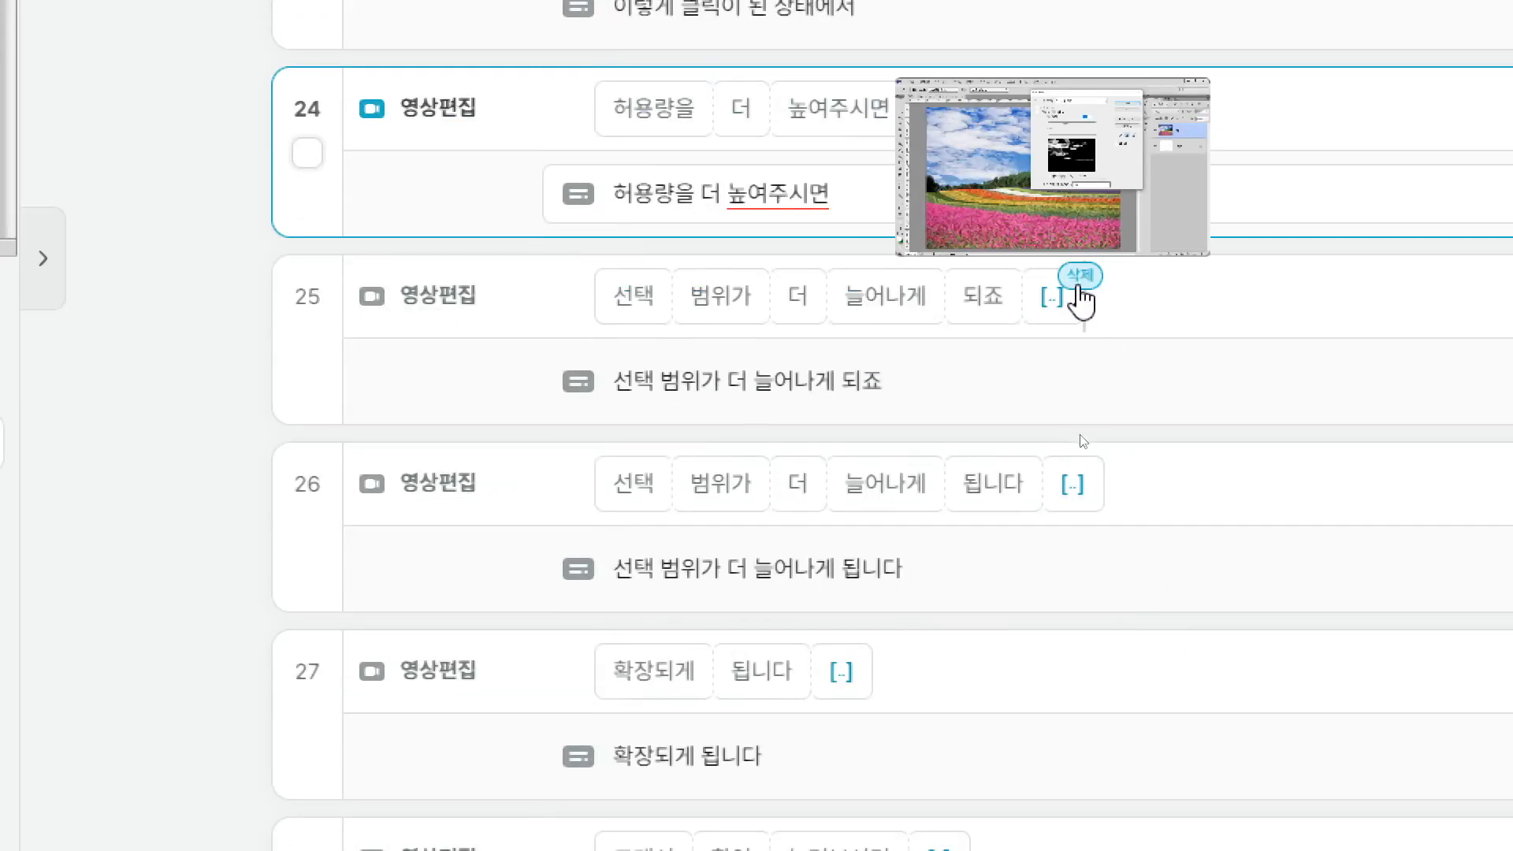
click(1078, 284)
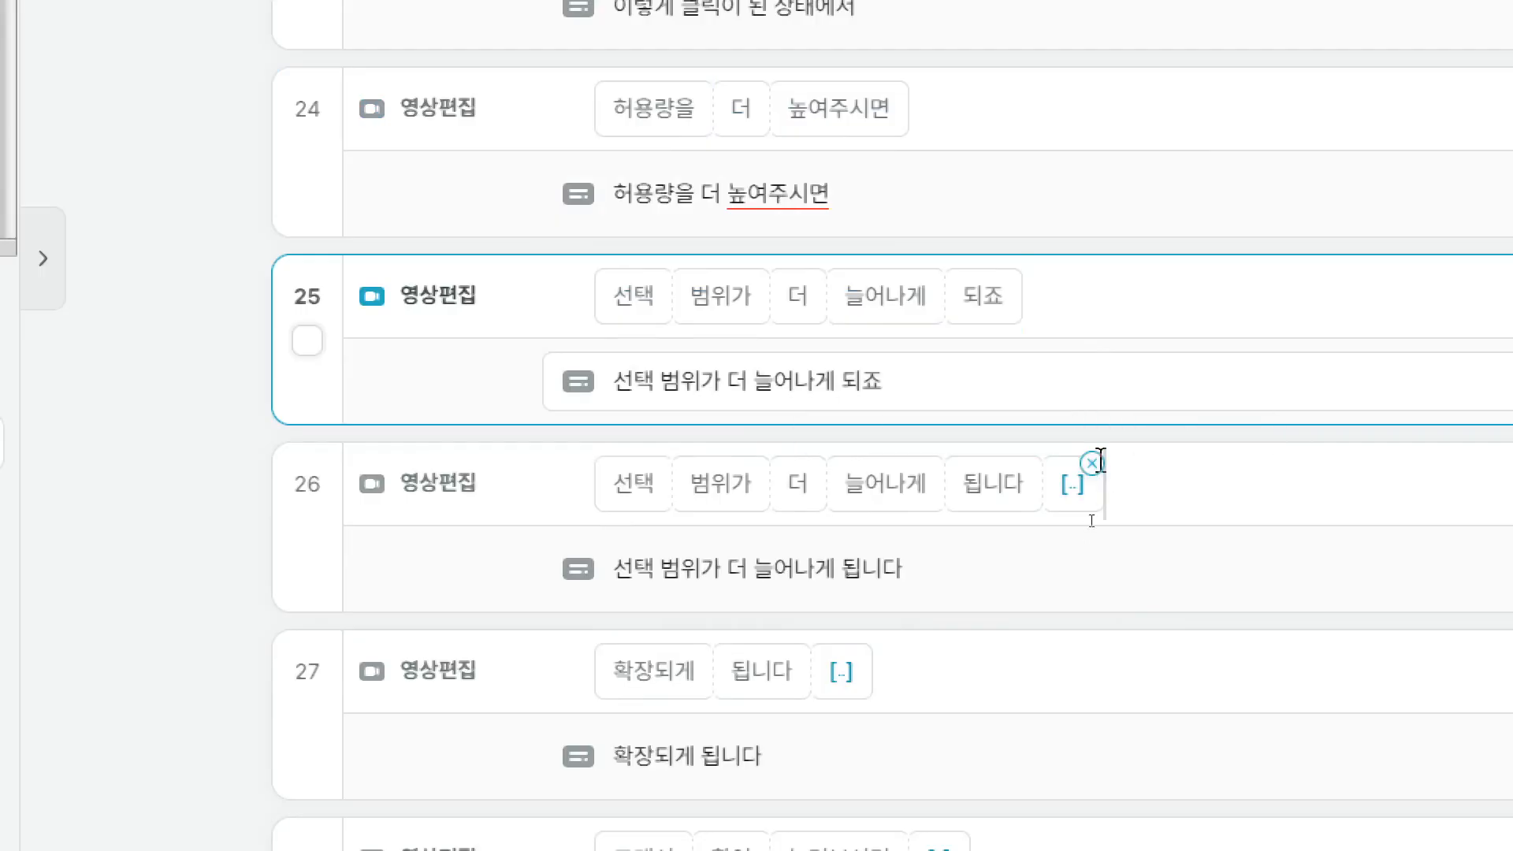
click(1098, 465)
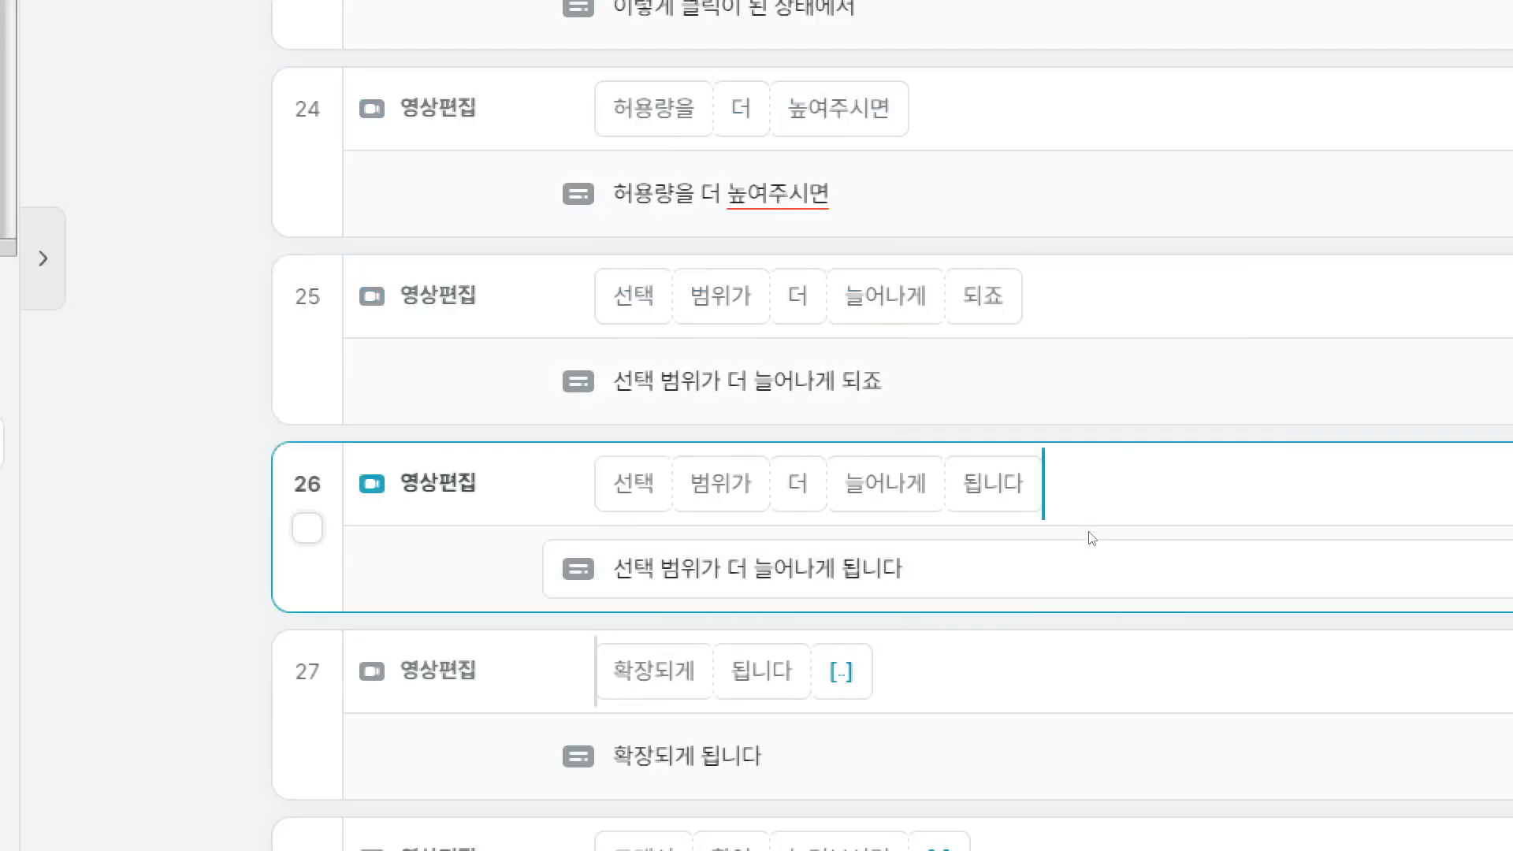
click(863, 661)
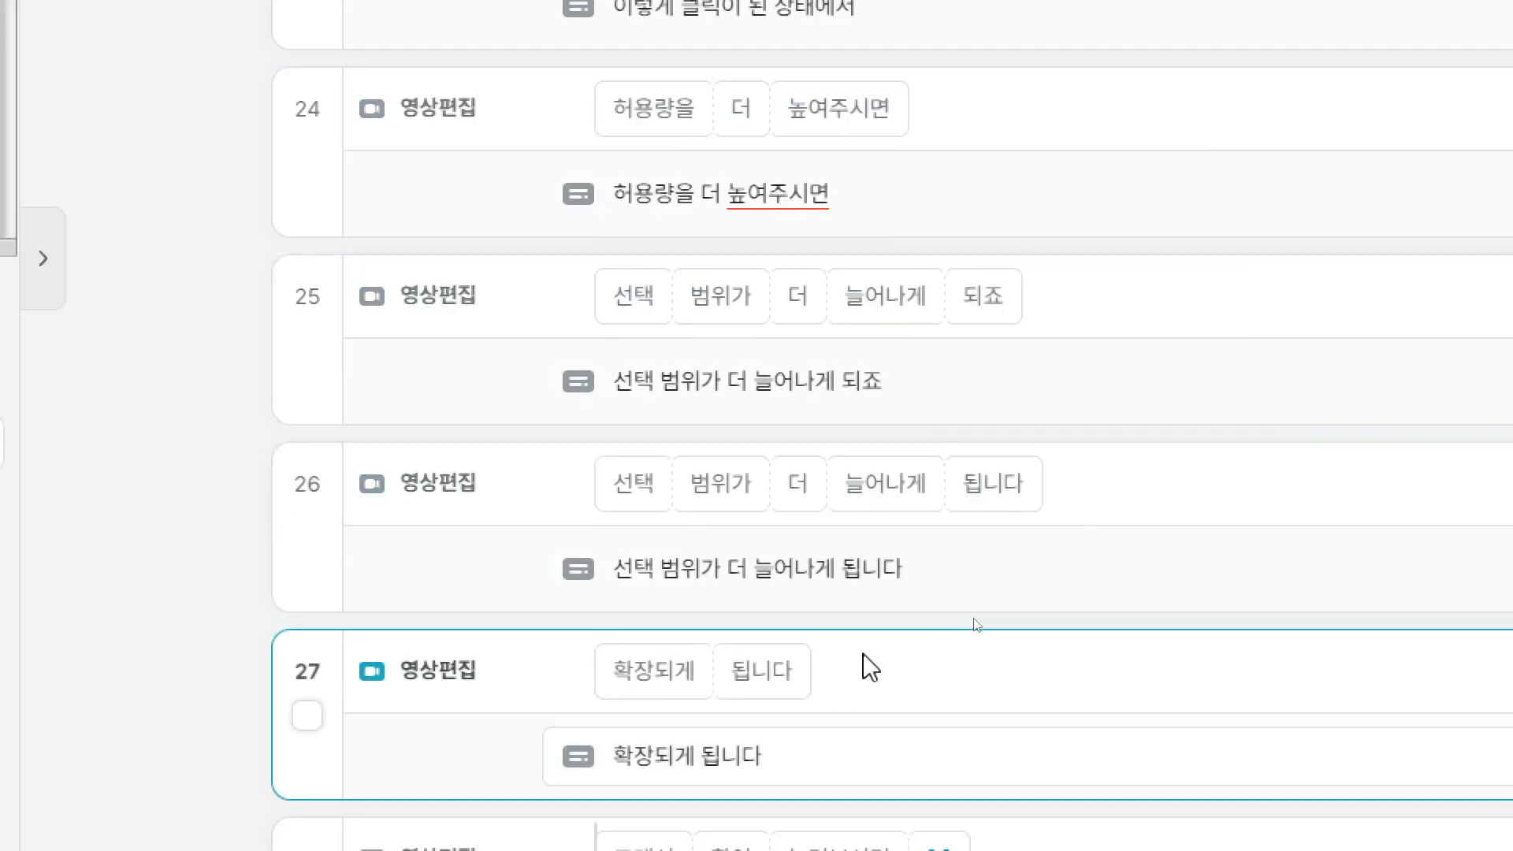
scroll(977, 622, down, 6)
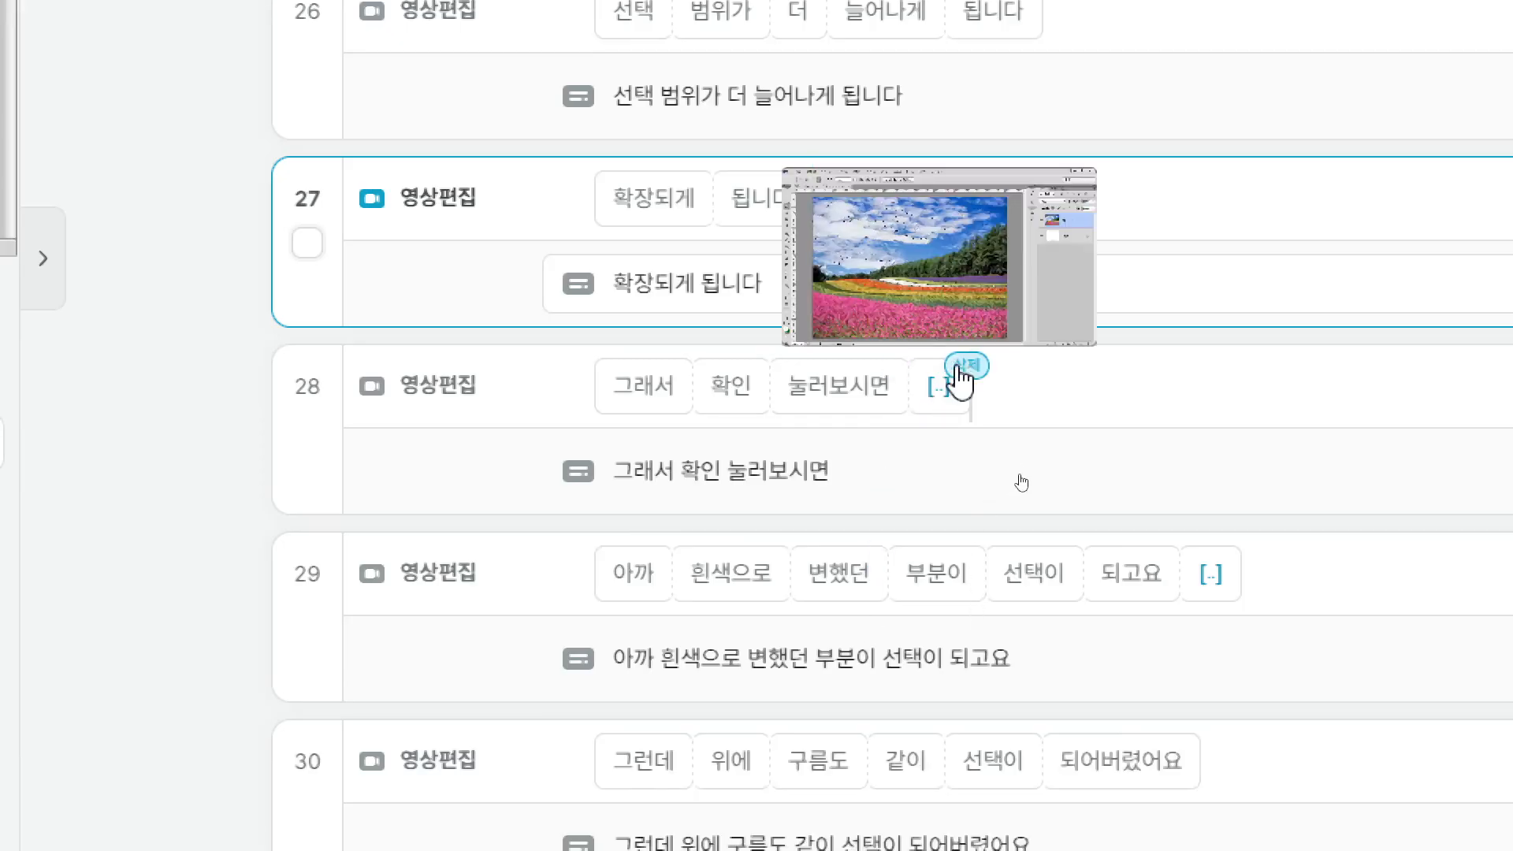
click(961, 372)
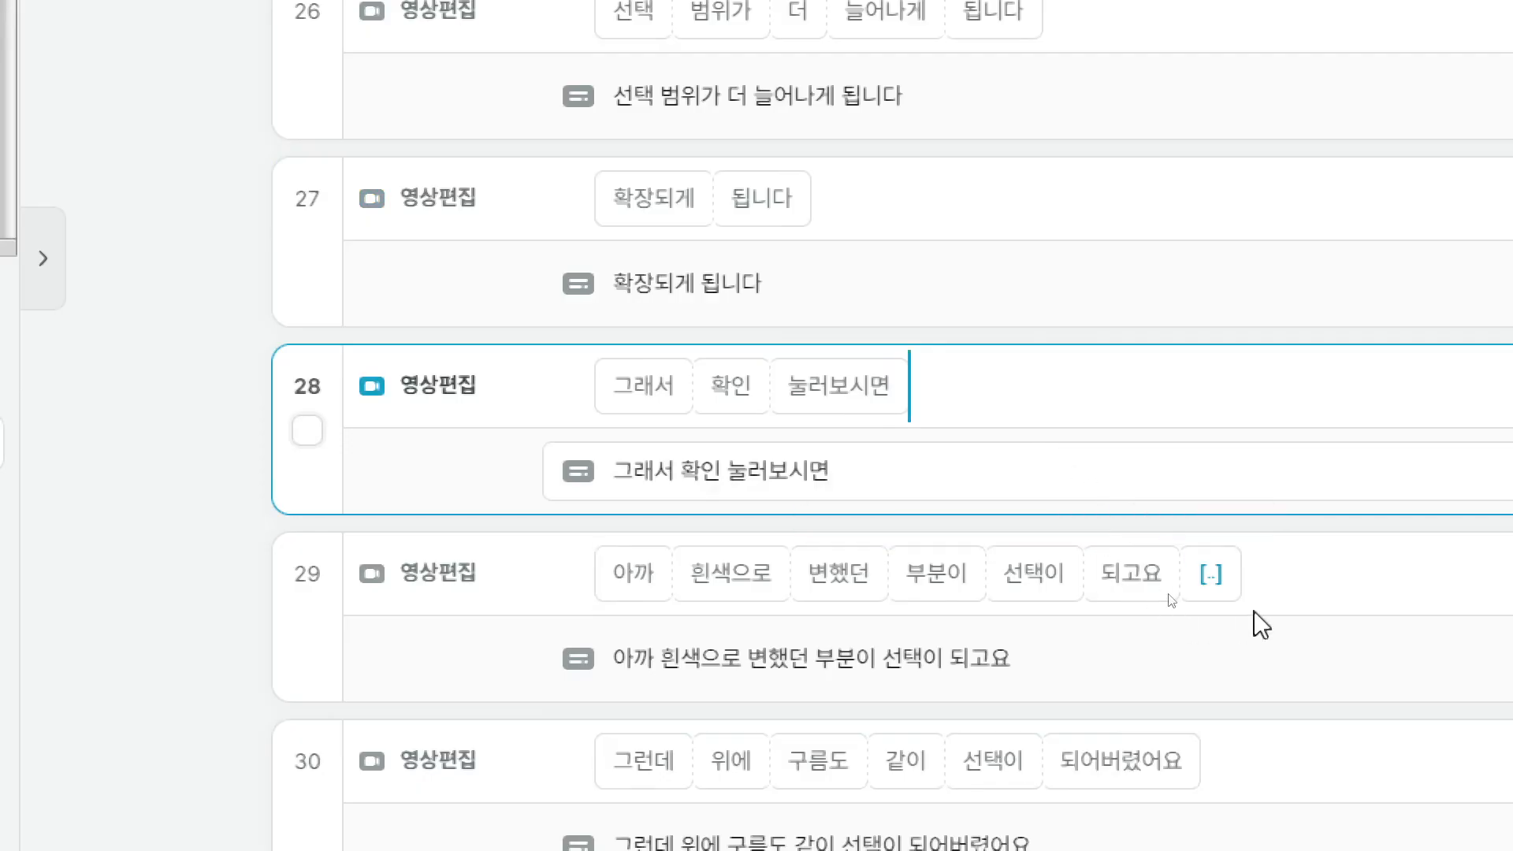
Step: Delete the trailing silent gaps from clips 29, 31, 32 and 33
mouse_move(1232, 574)
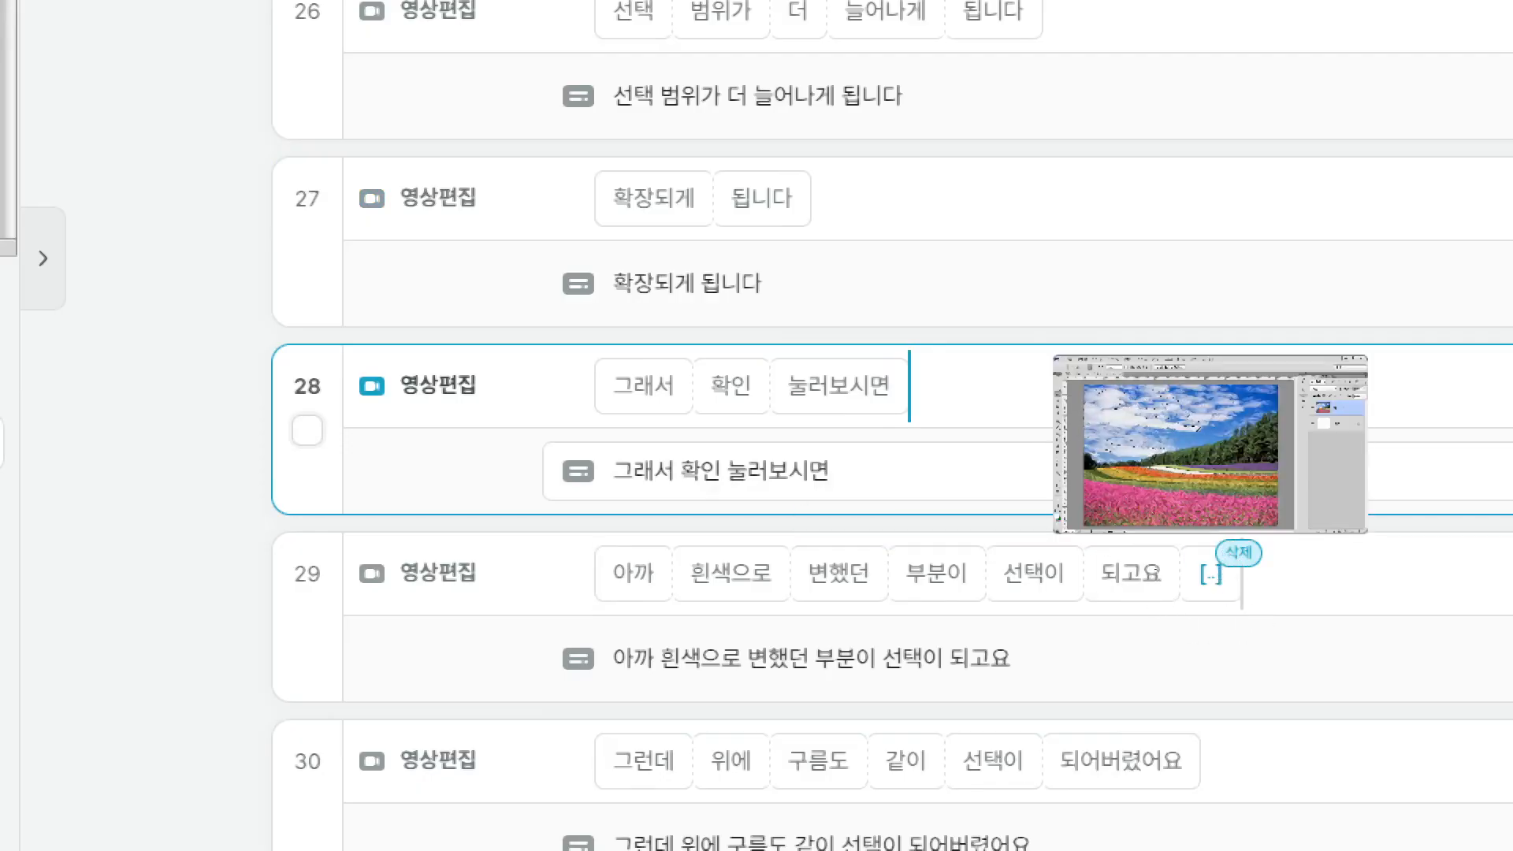
click(1237, 554)
scroll(908, 597, down, 8)
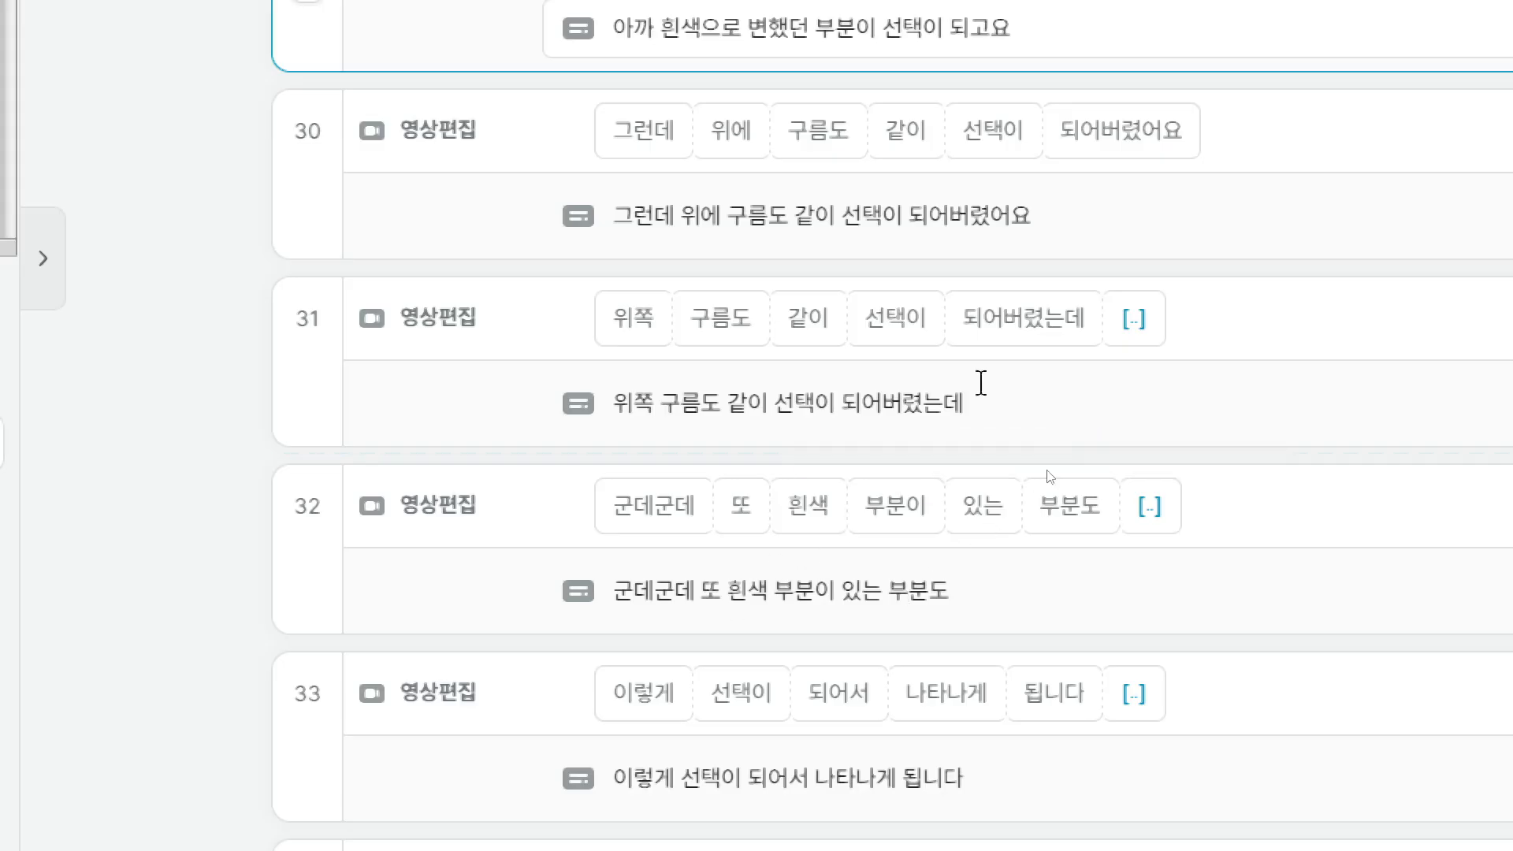
mouse_move(1147, 311)
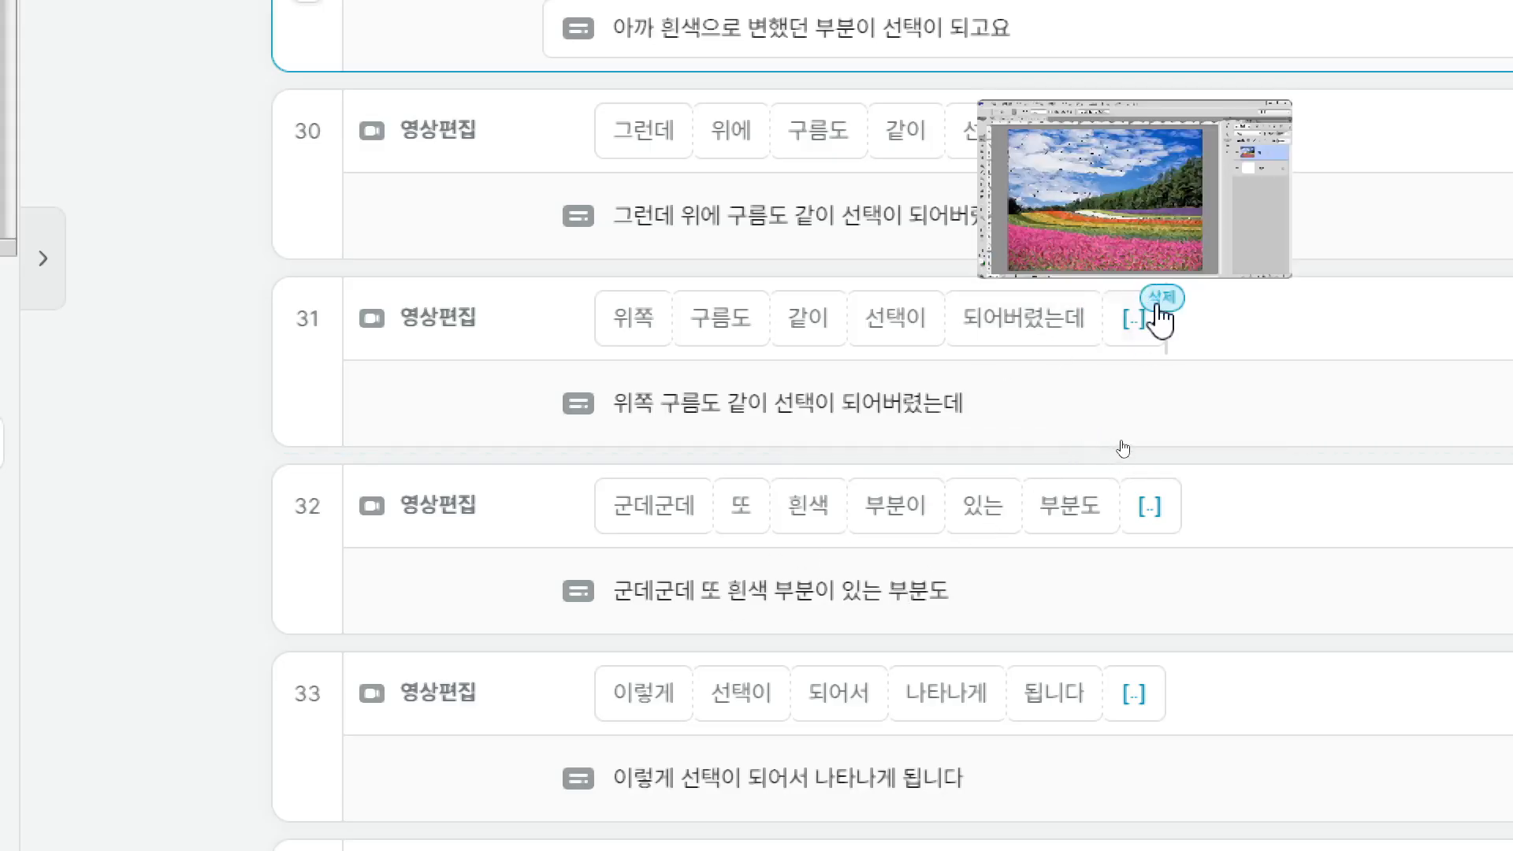
click(1156, 302)
mouse_move(1162, 505)
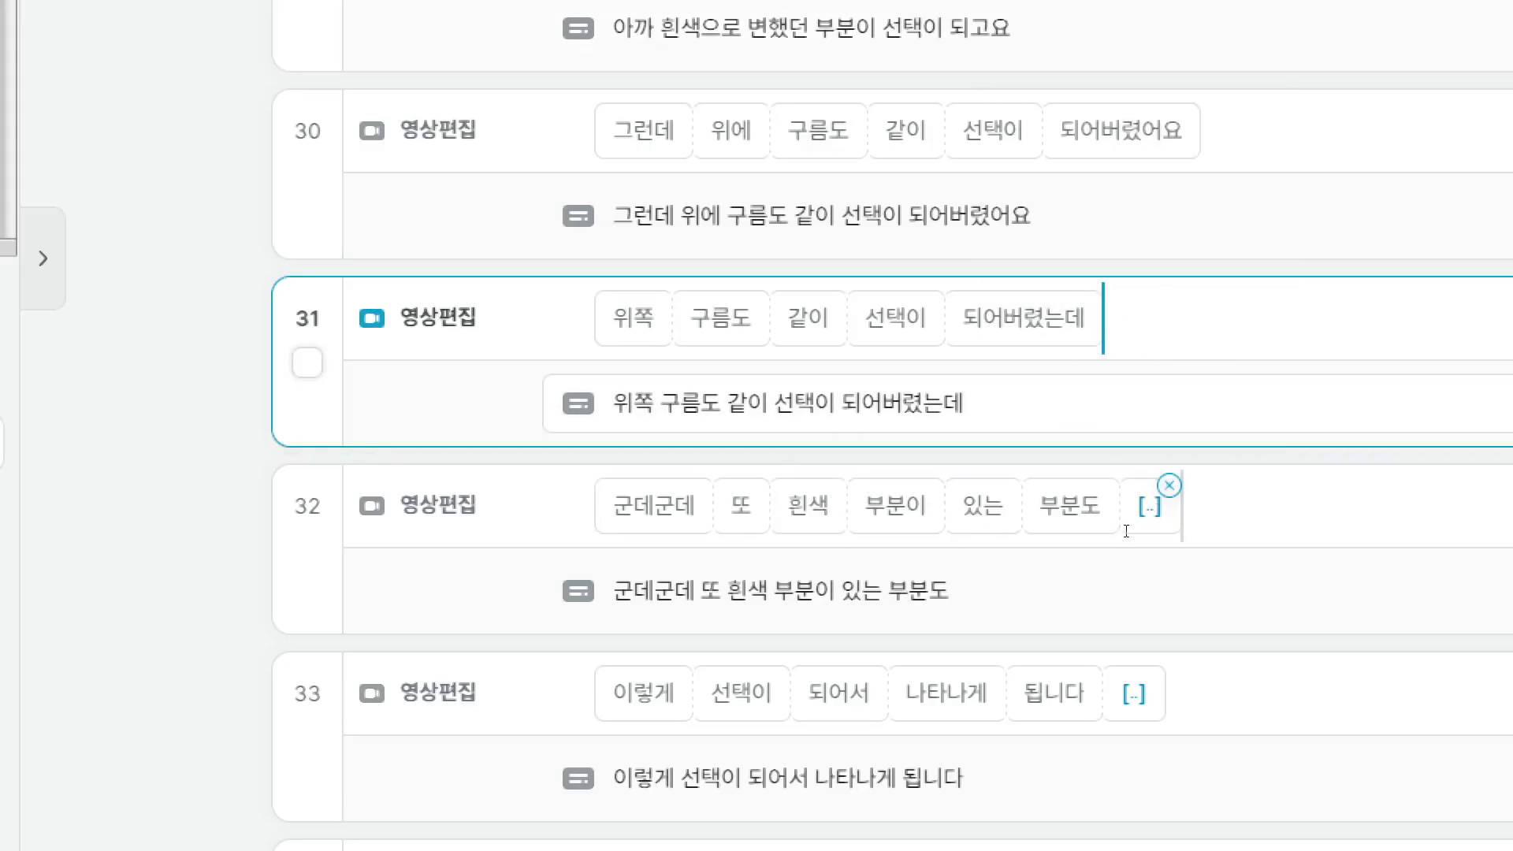
click(1126, 530)
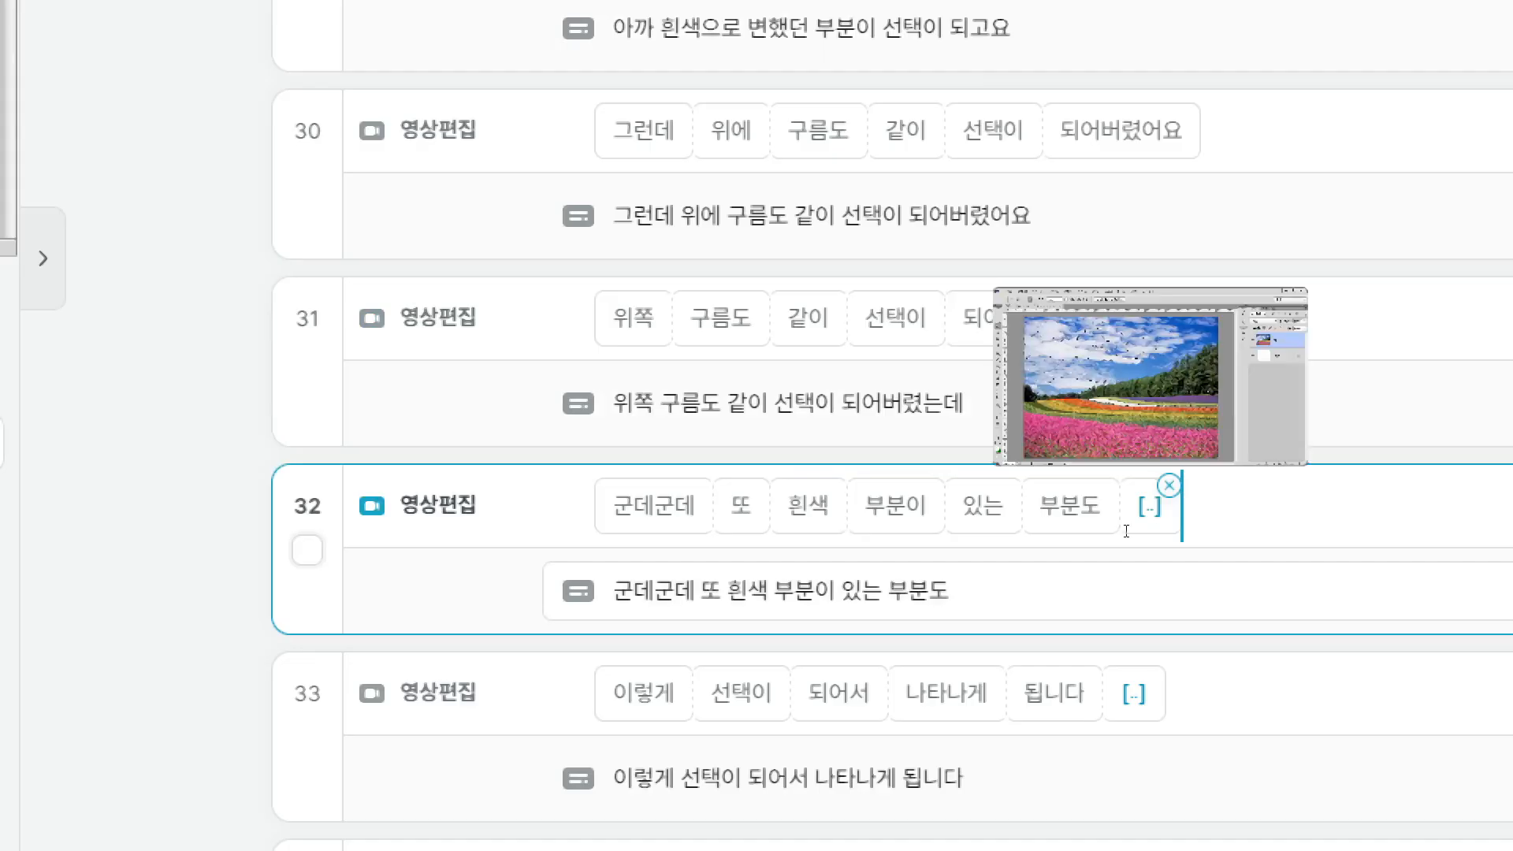
click(1168, 493)
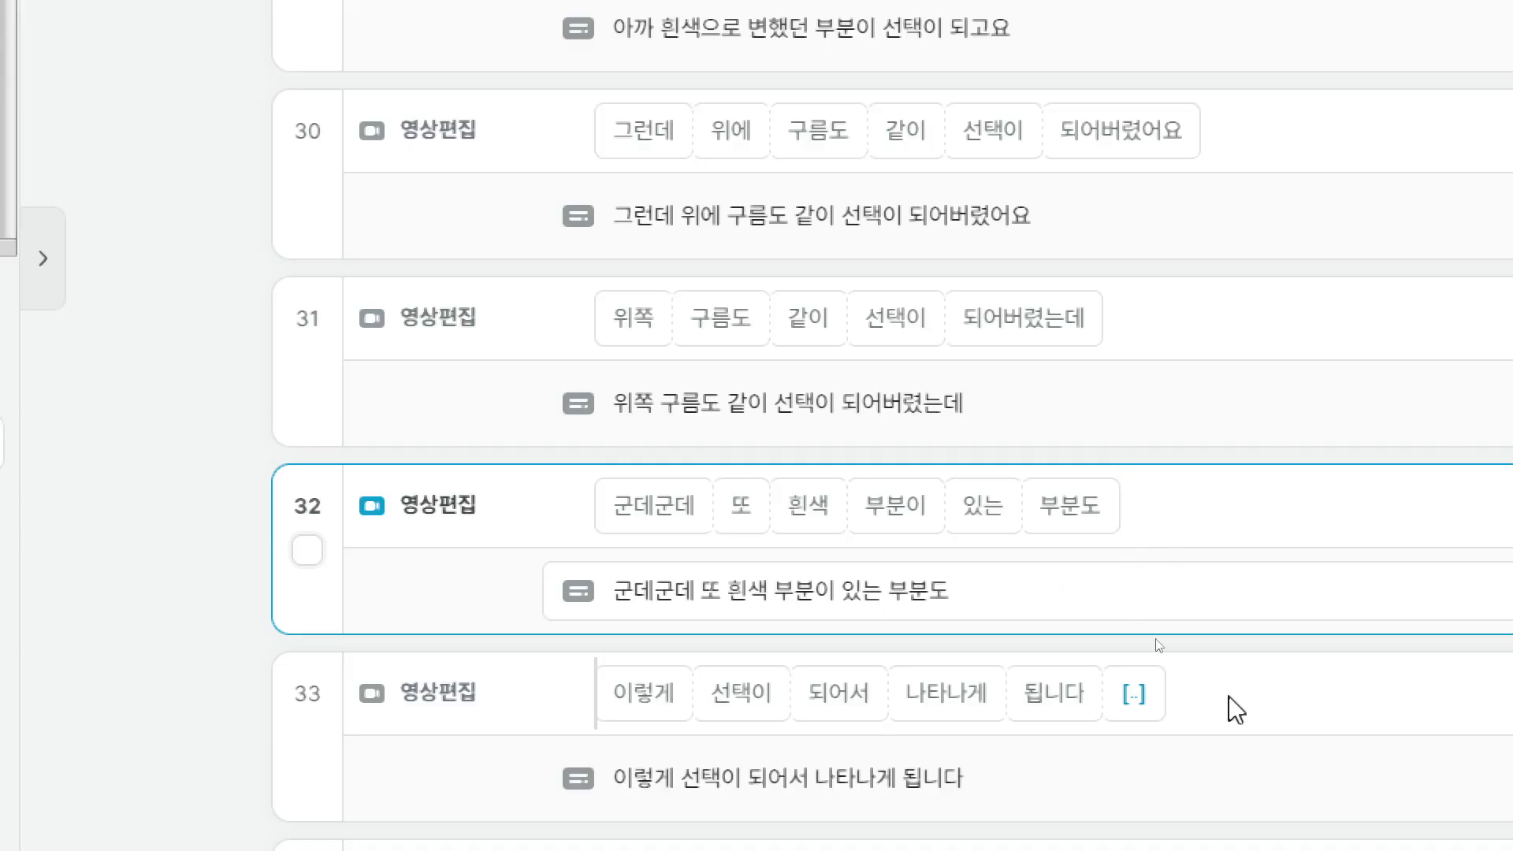
scroll(1198, 514, down, 1)
mouse_move(1142, 641)
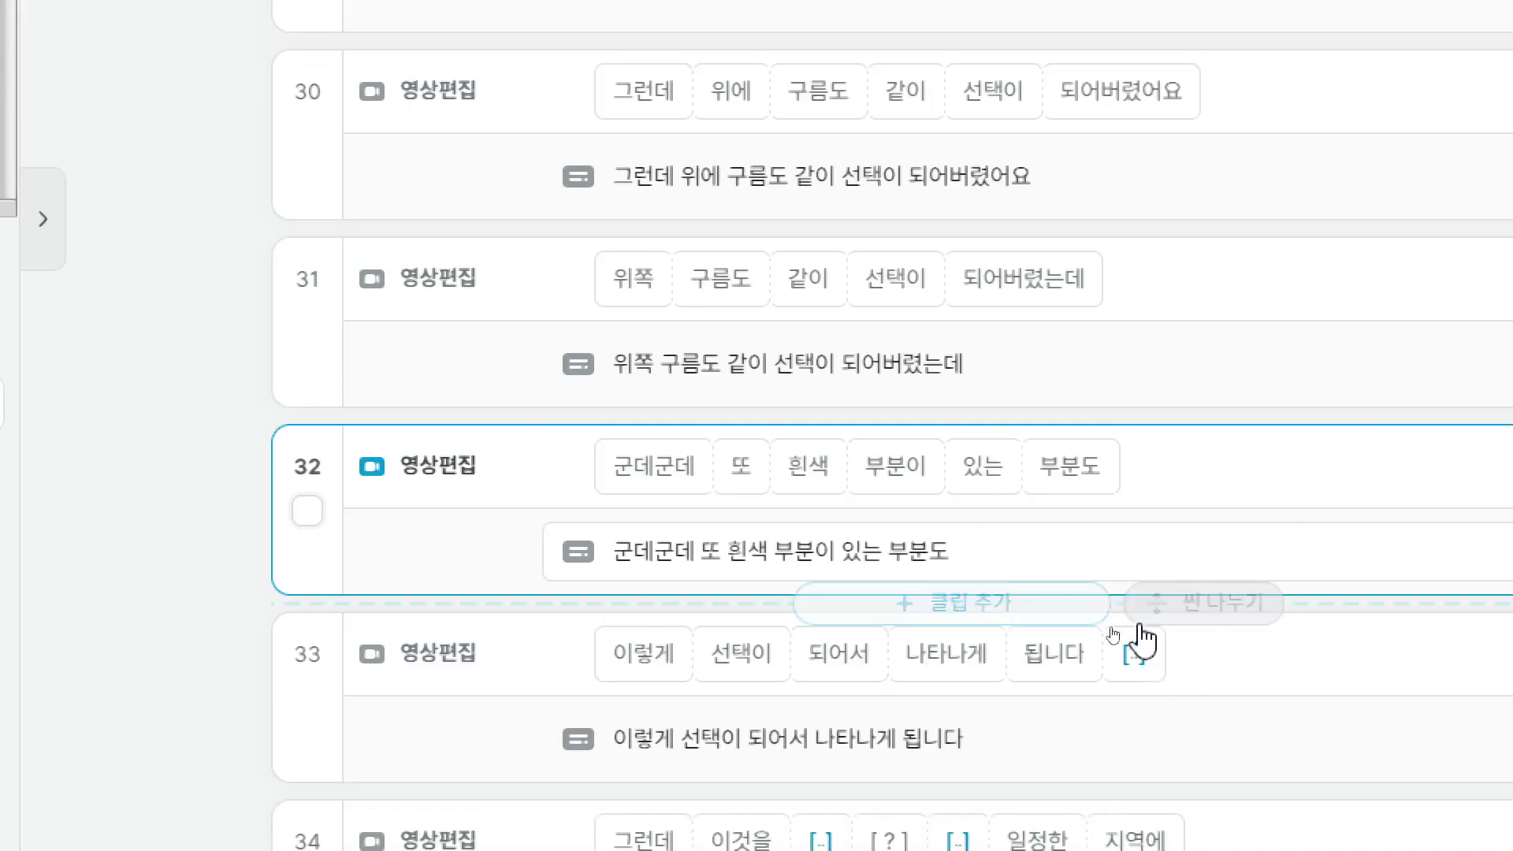
click(1142, 668)
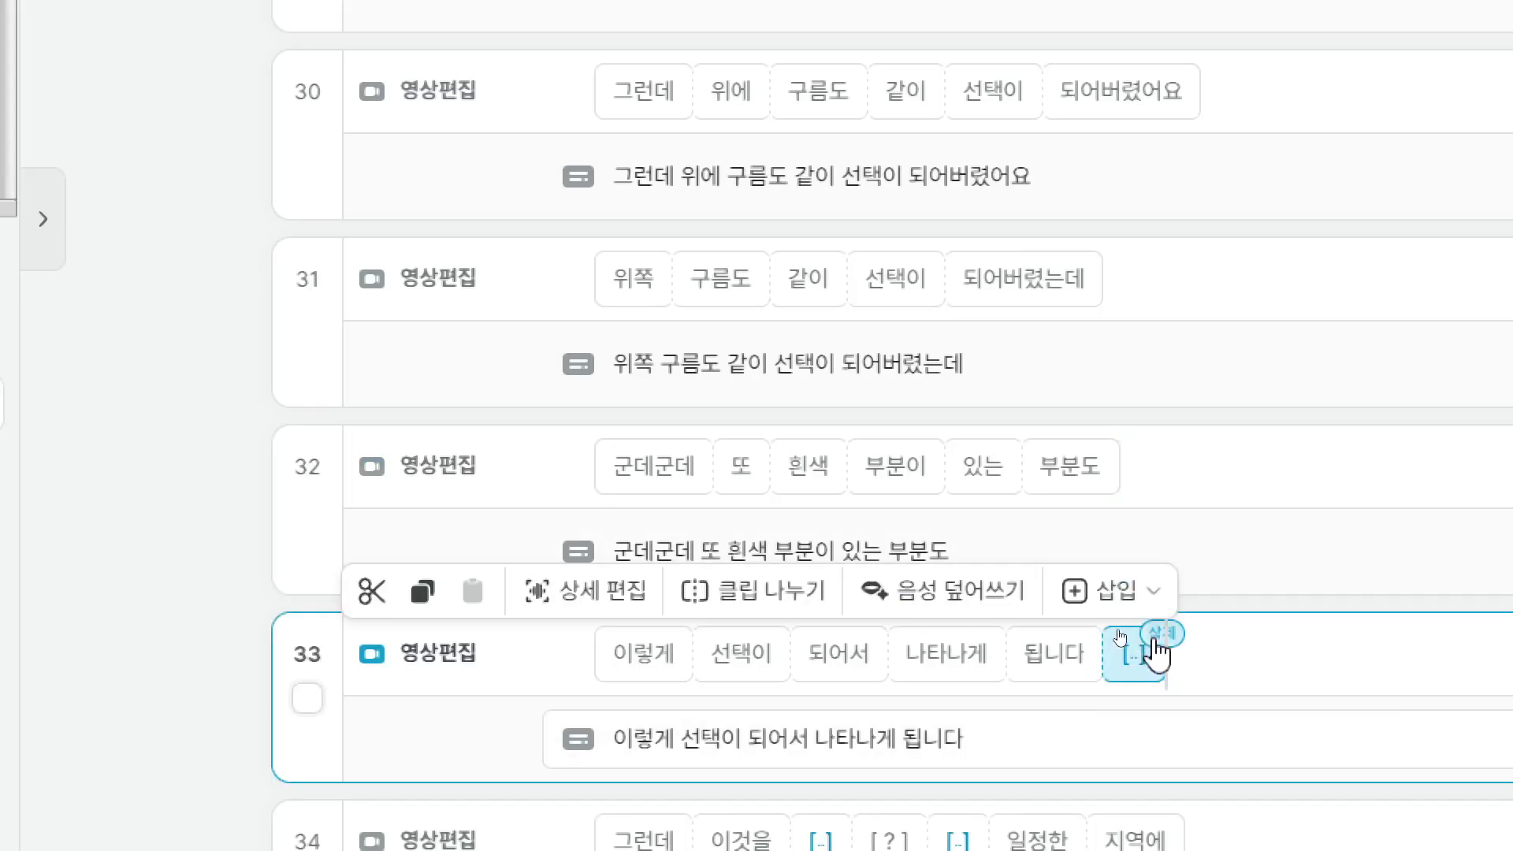
click(1155, 638)
Step: Delete clip 34's two silent gaps and [?] segment, and clip 36's trailing silent gap
scroll(1118, 631, down, 6)
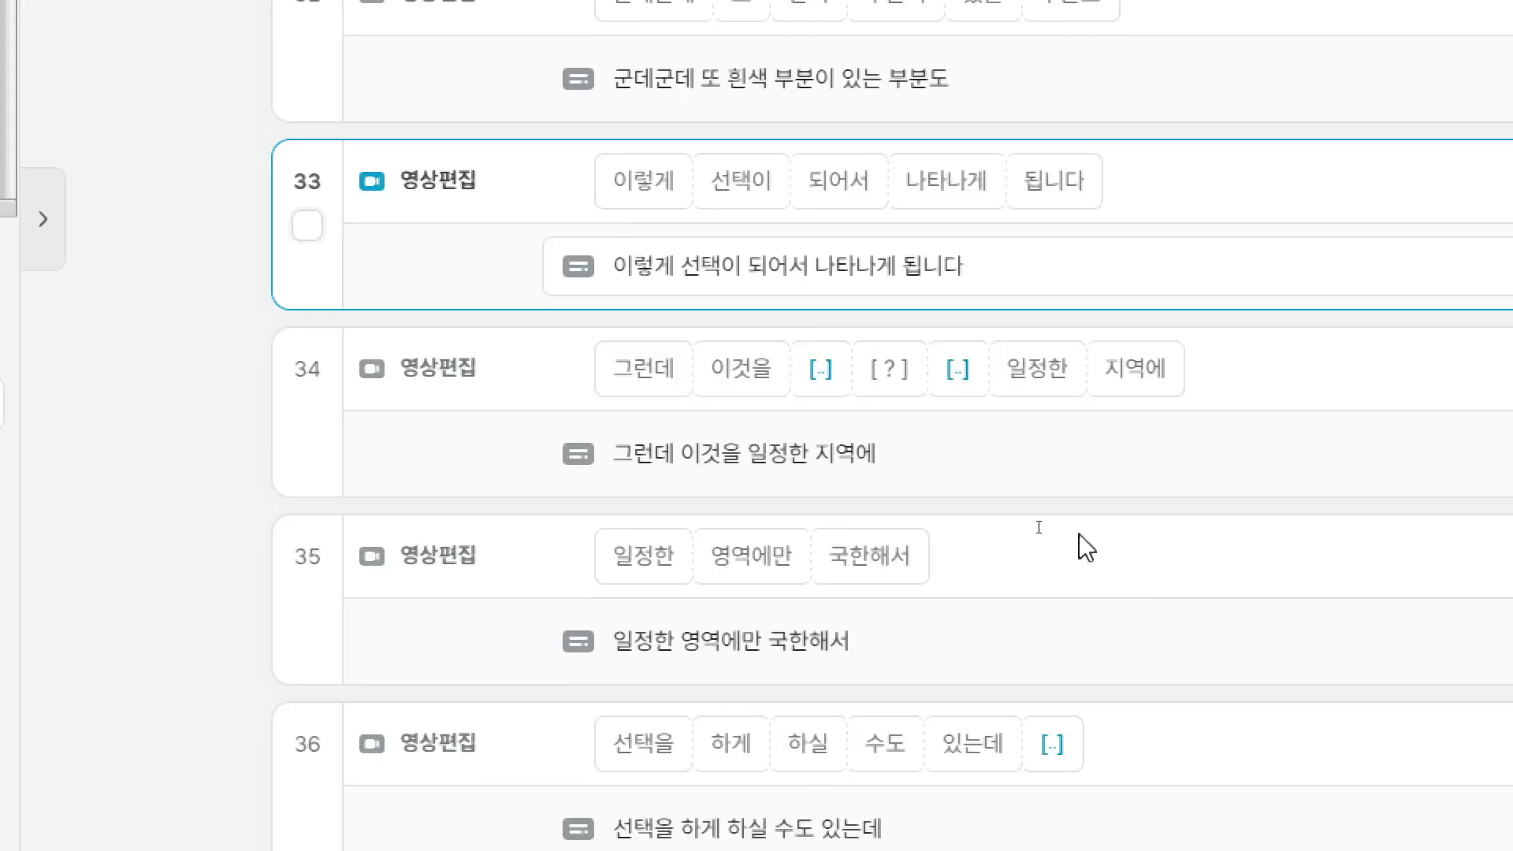
click(847, 351)
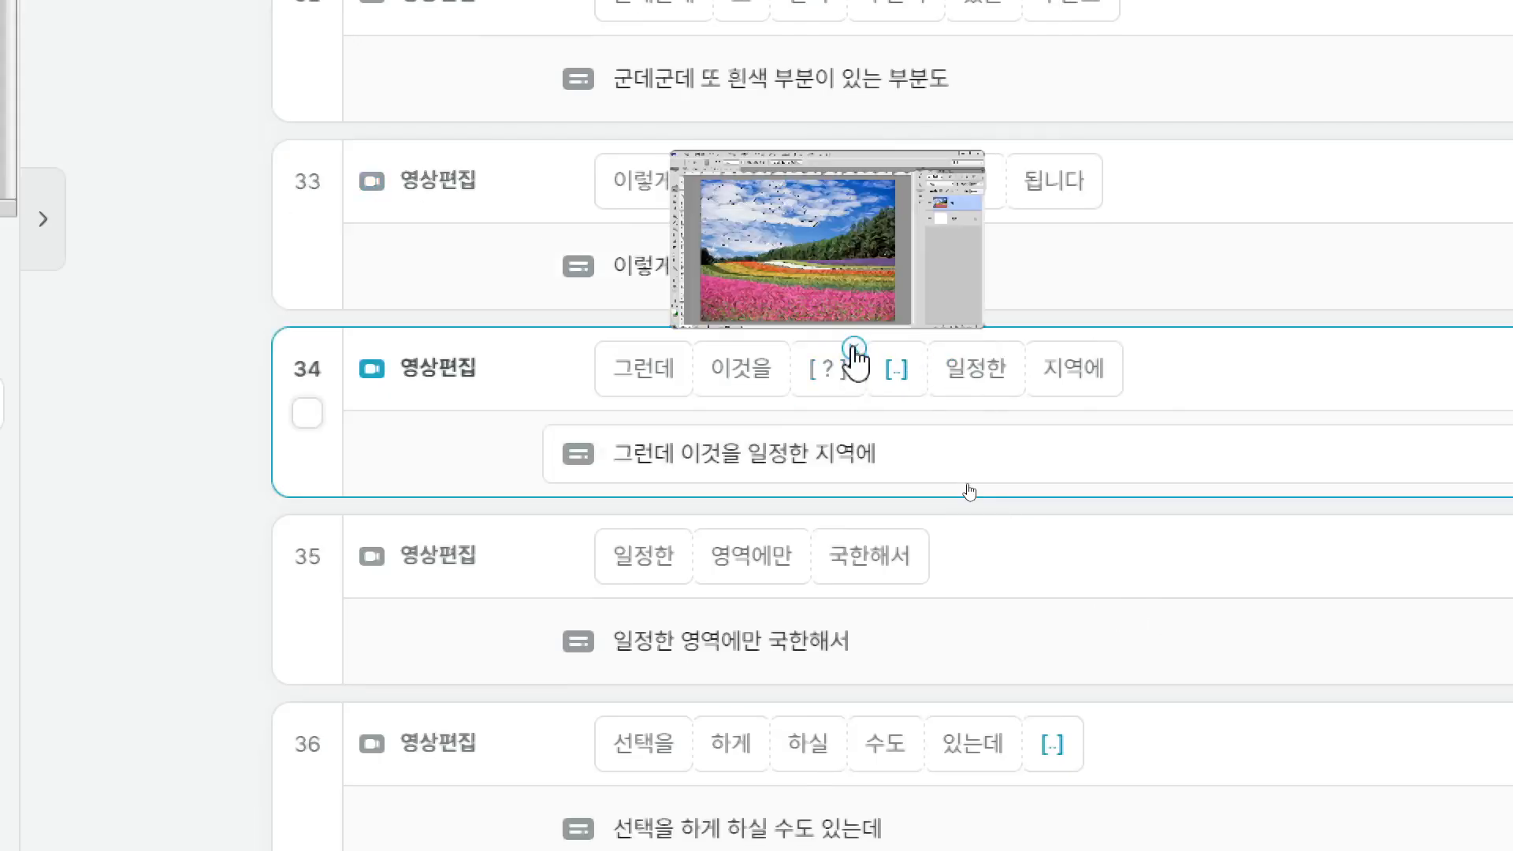
click(855, 348)
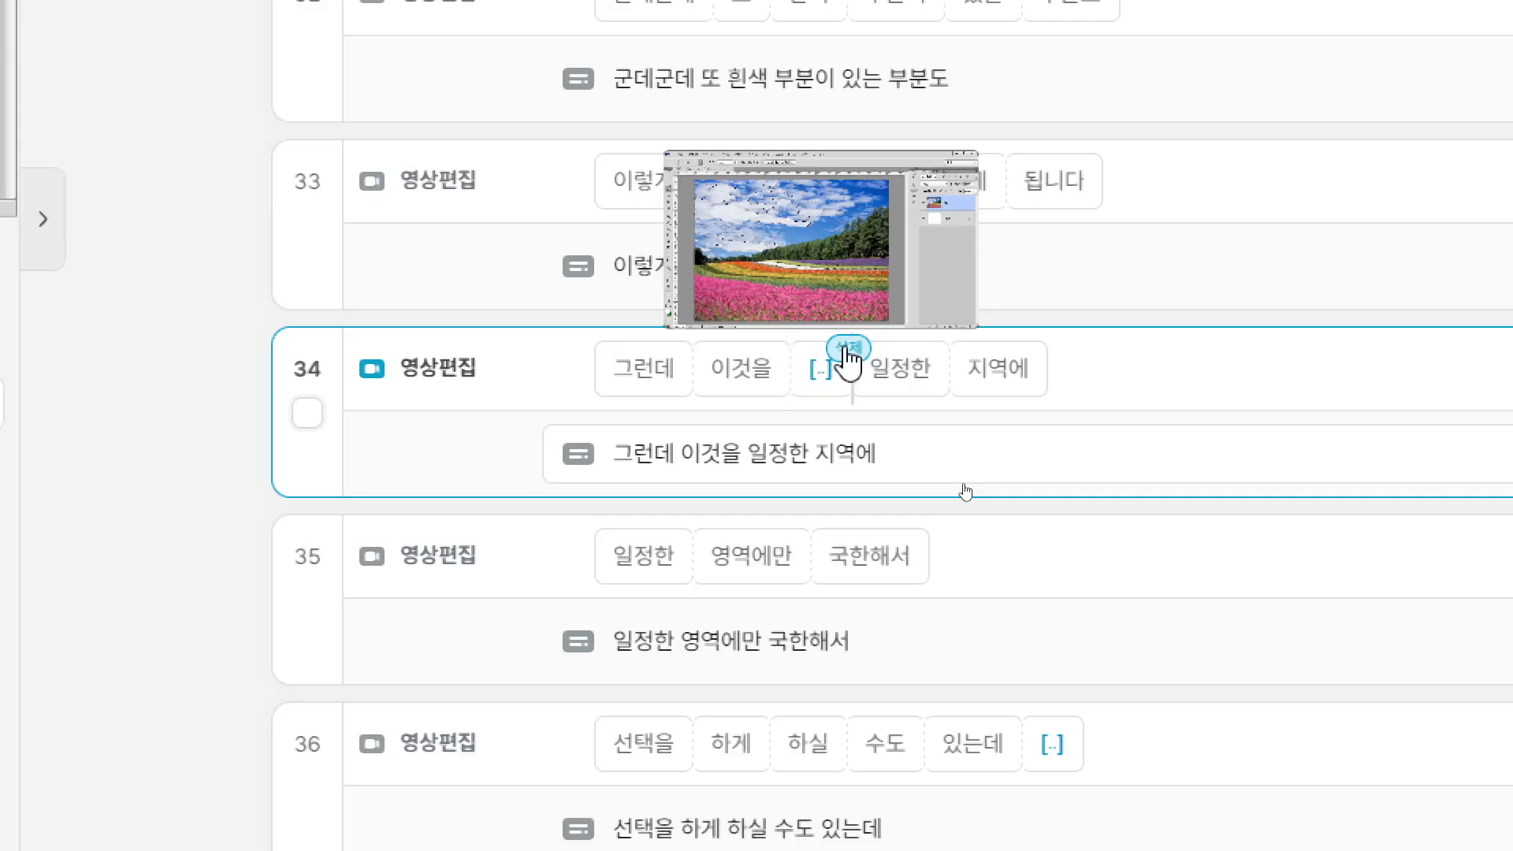
click(846, 349)
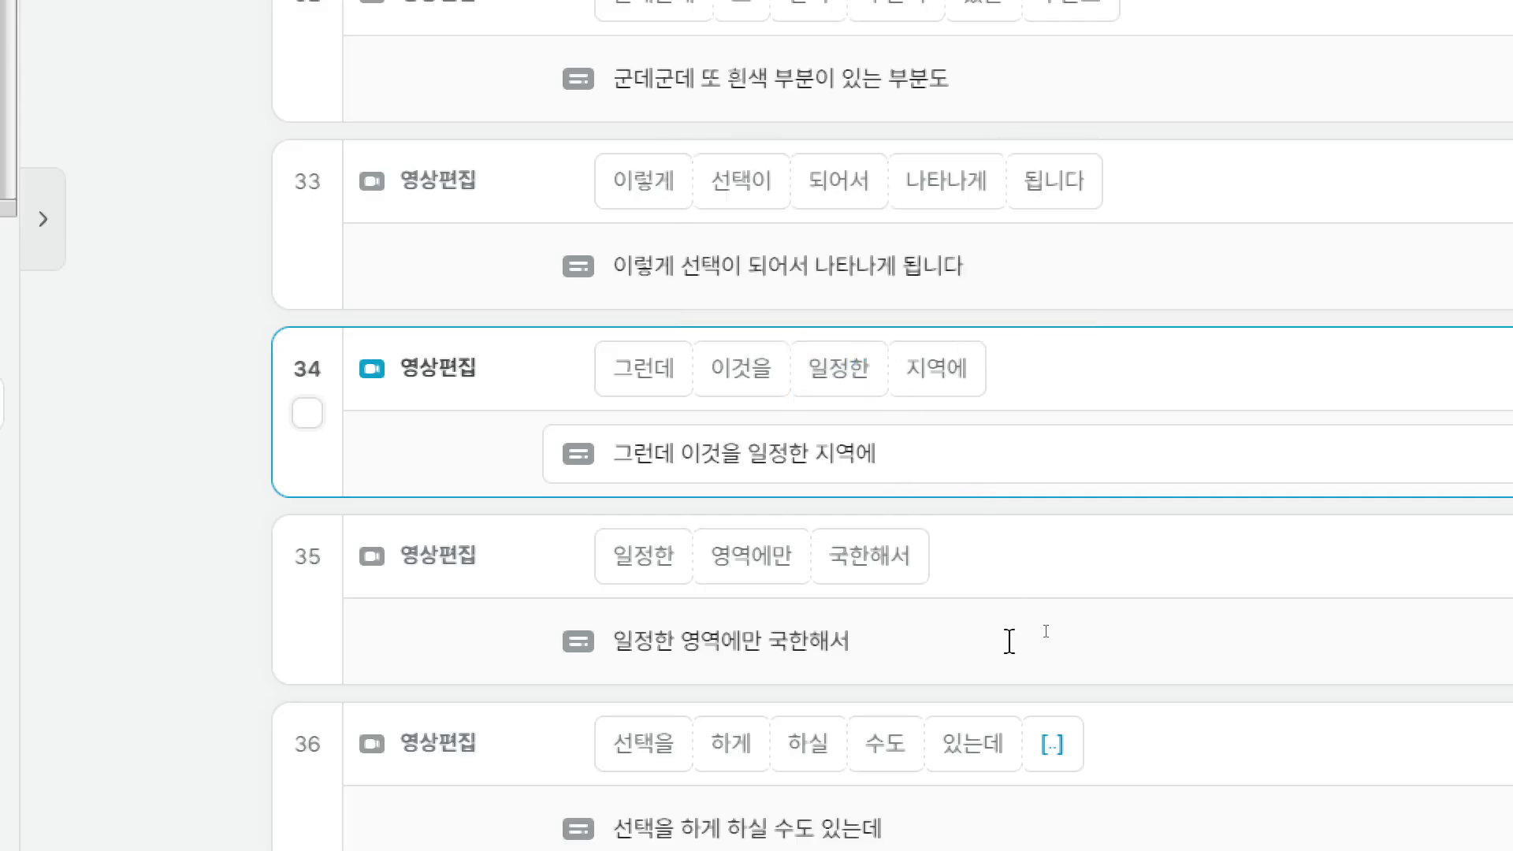
scroll(1009, 641, down, 1)
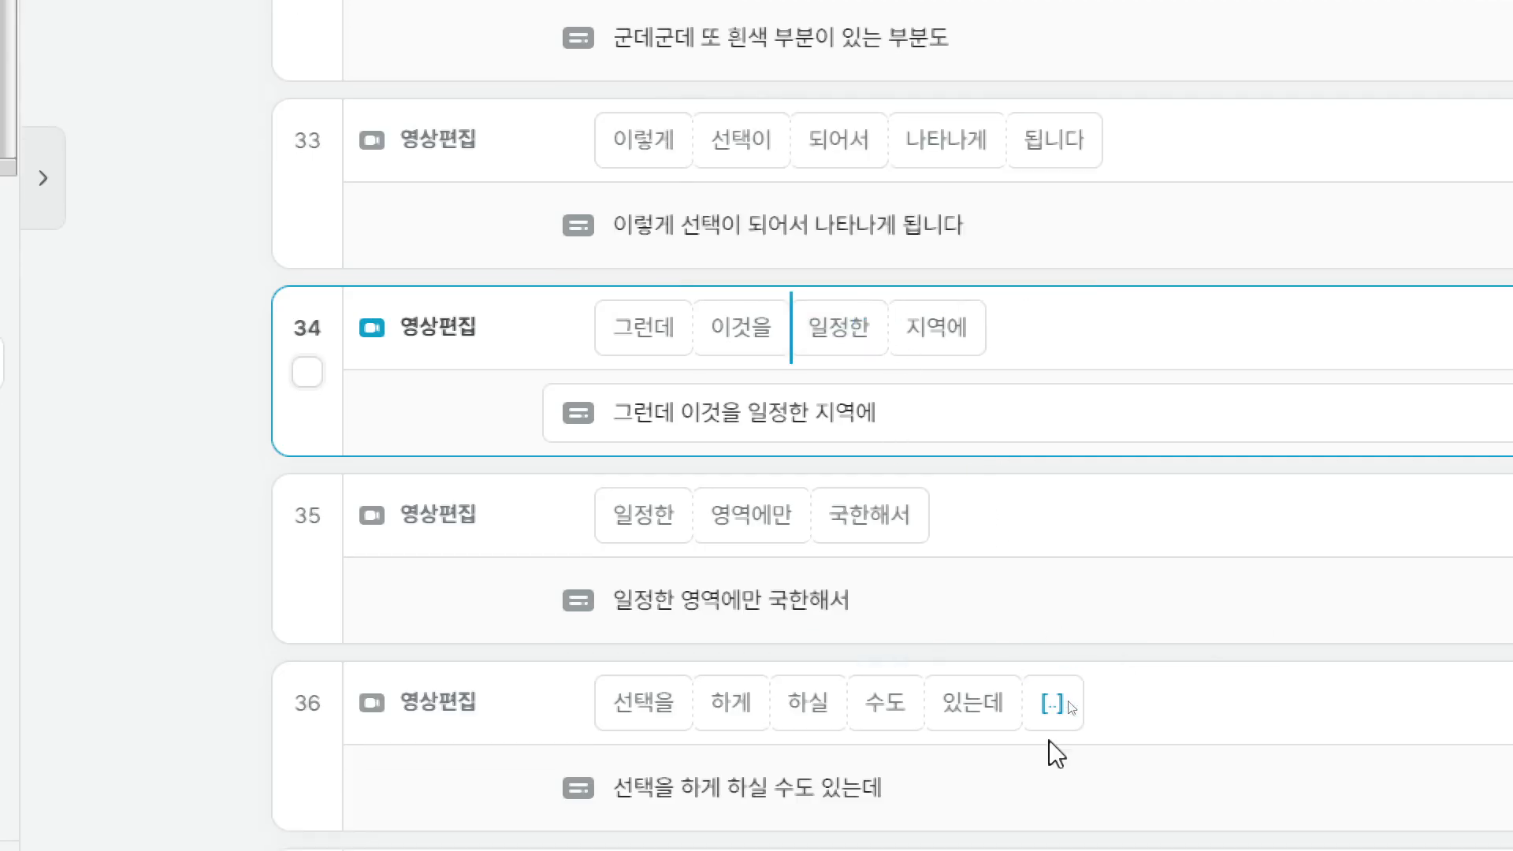
click(1080, 681)
Step: Delete the silent gaps and the unrecognised [?] chip from clips 37 and 38
scroll(1074, 677, down, 10)
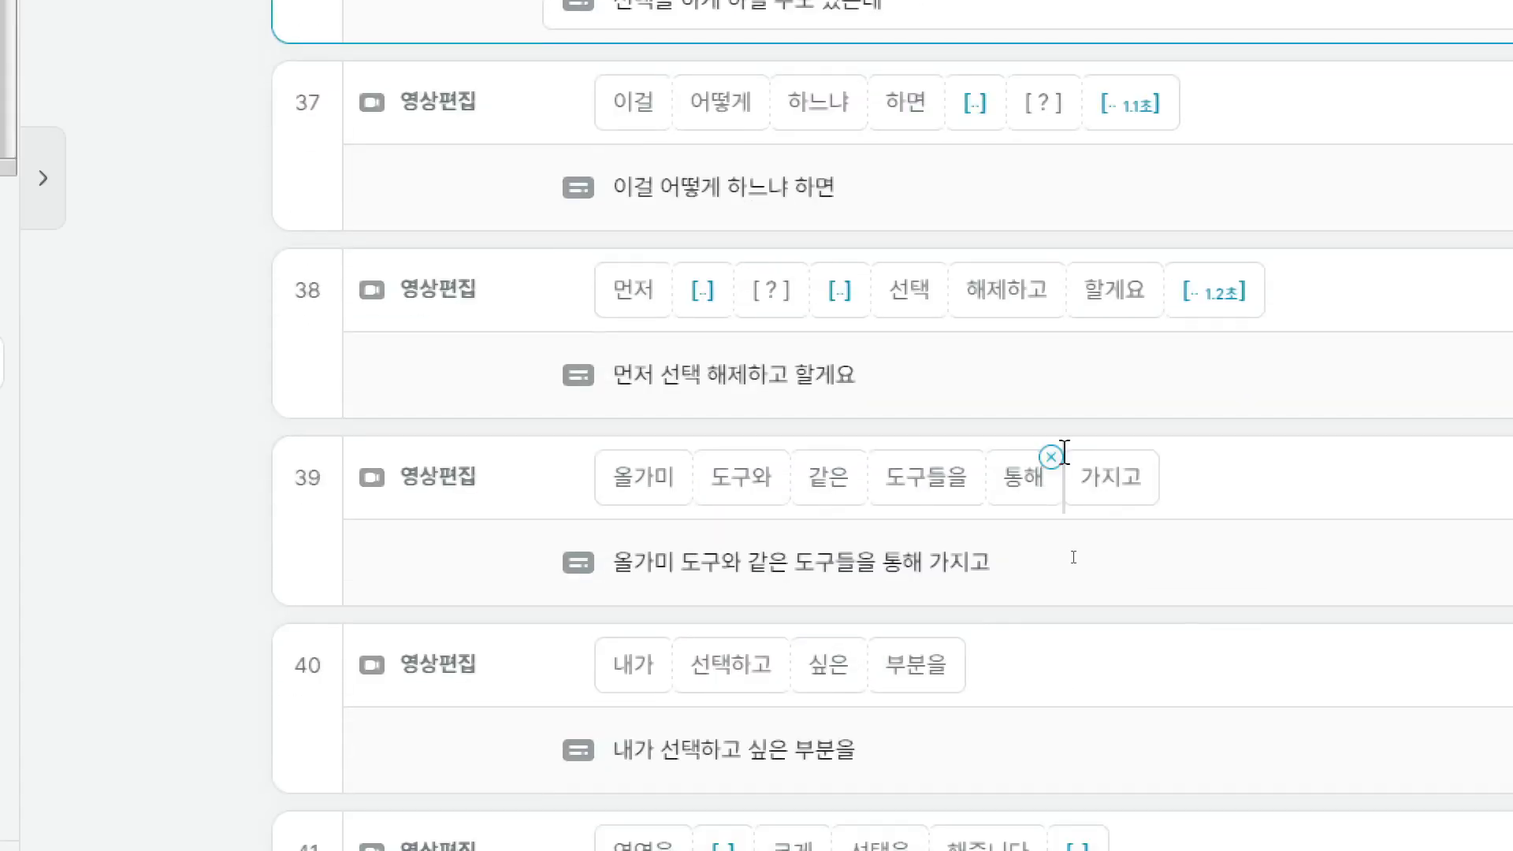
scroll(1064, 452, up, 2)
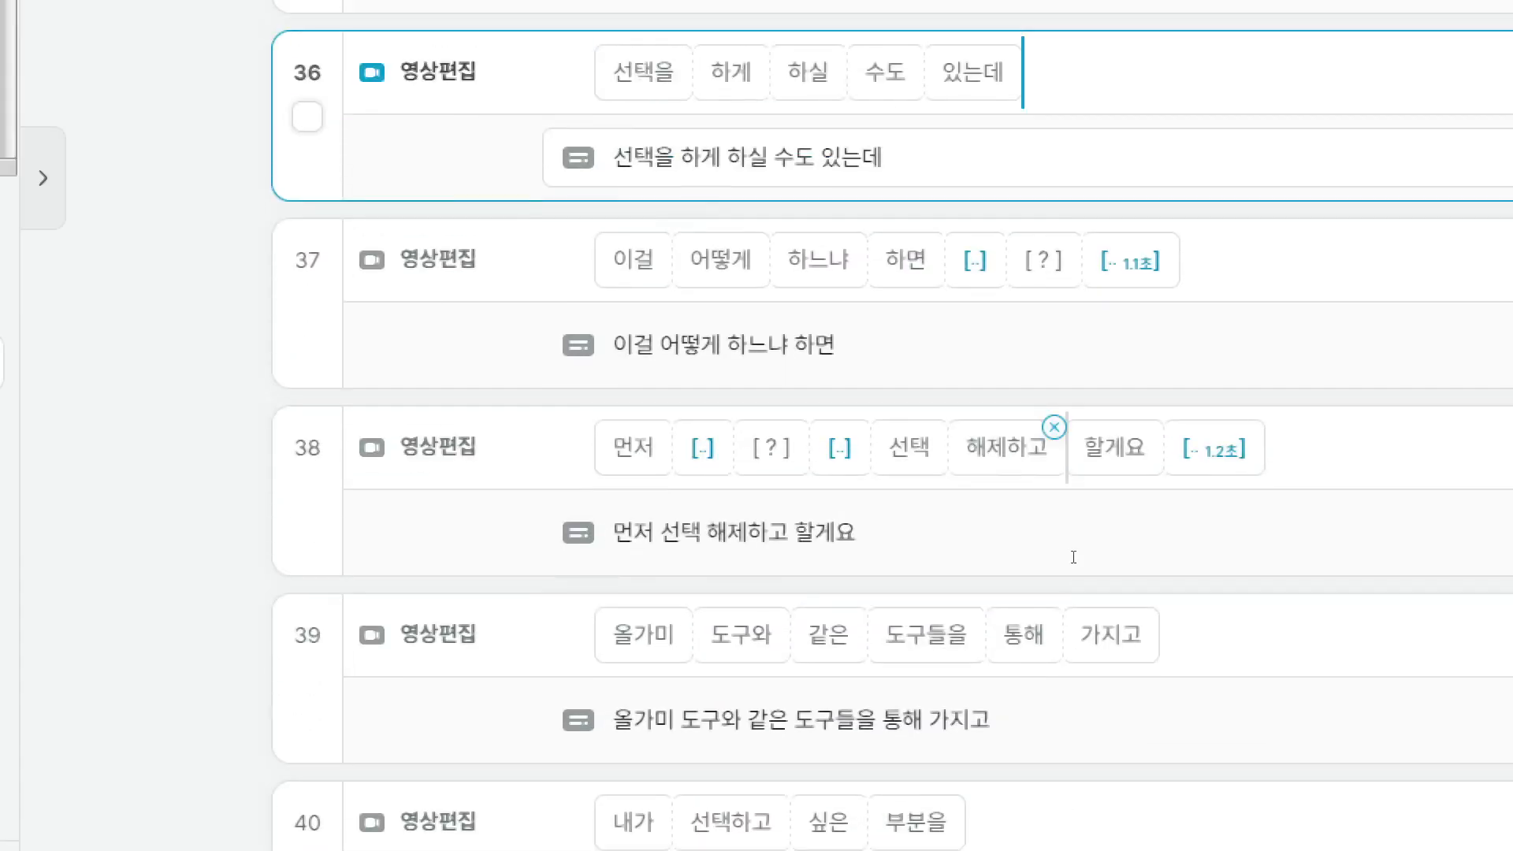
click(994, 241)
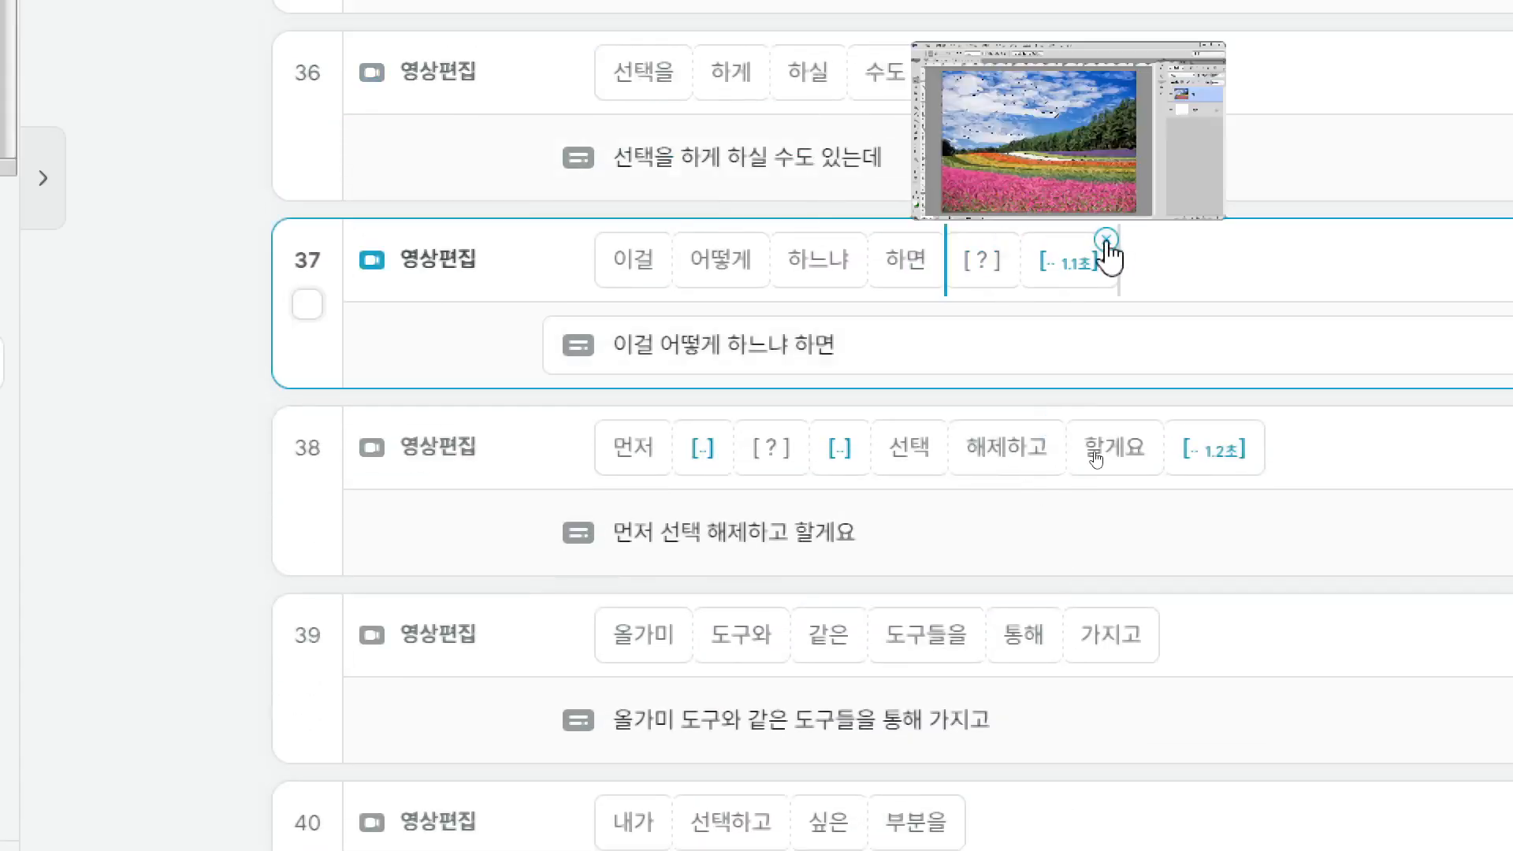
click(1106, 240)
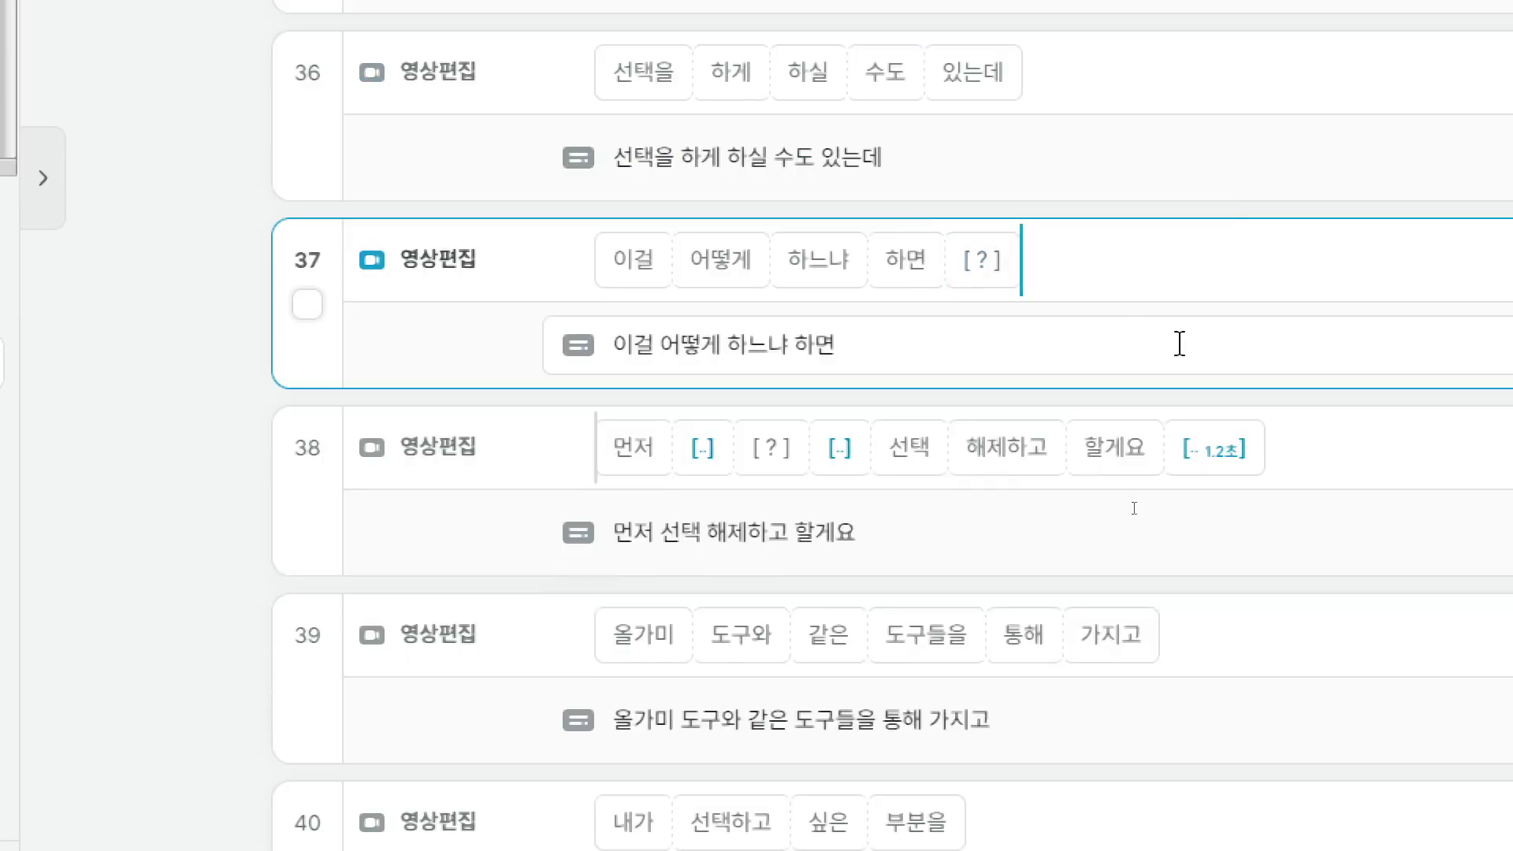
click(1252, 428)
mouse_move(855, 461)
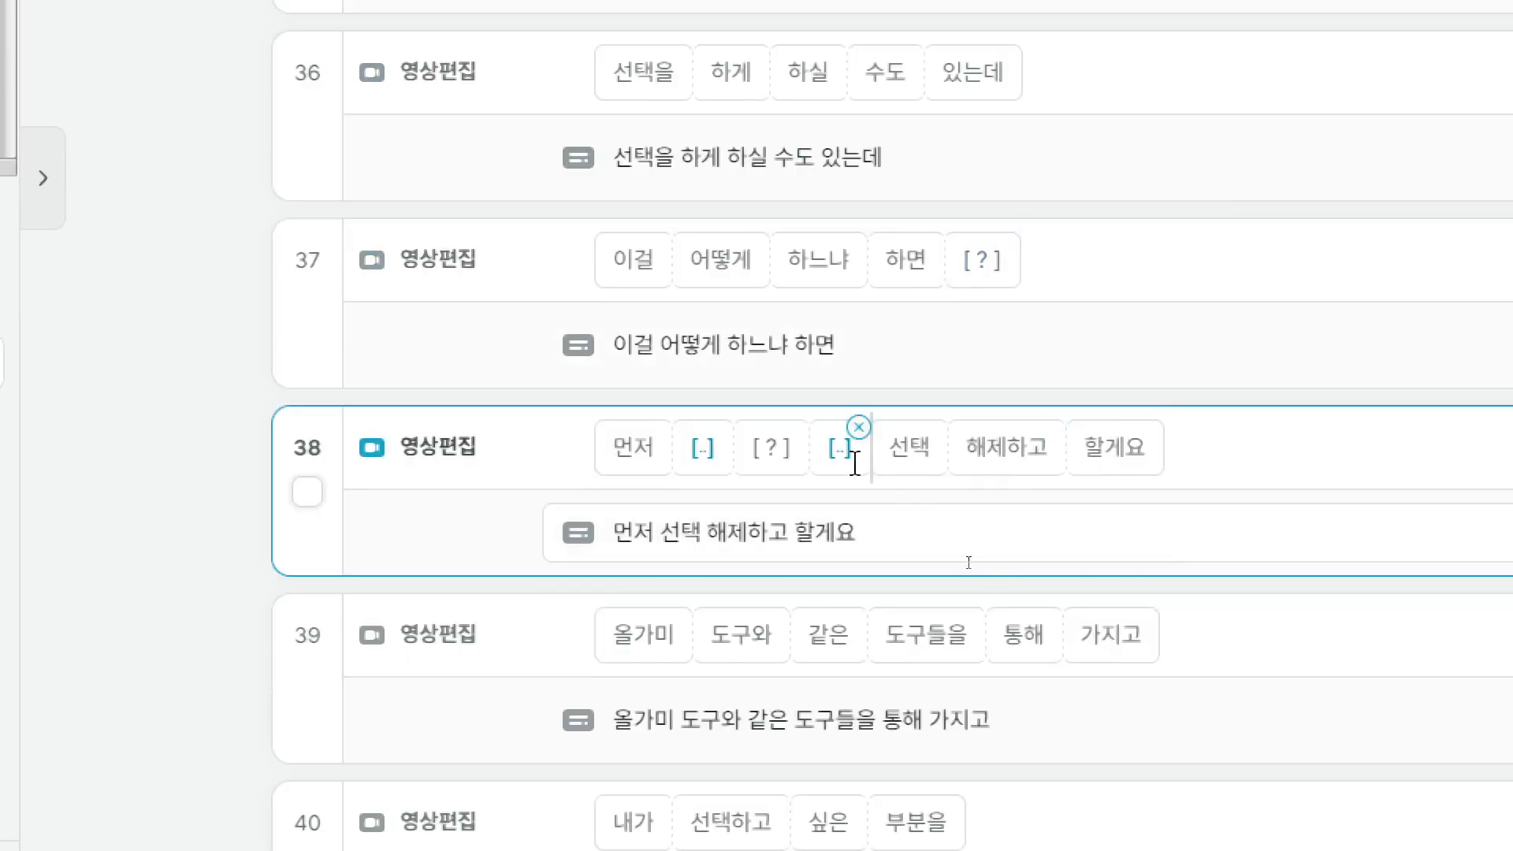
click(859, 427)
mouse_move(795, 446)
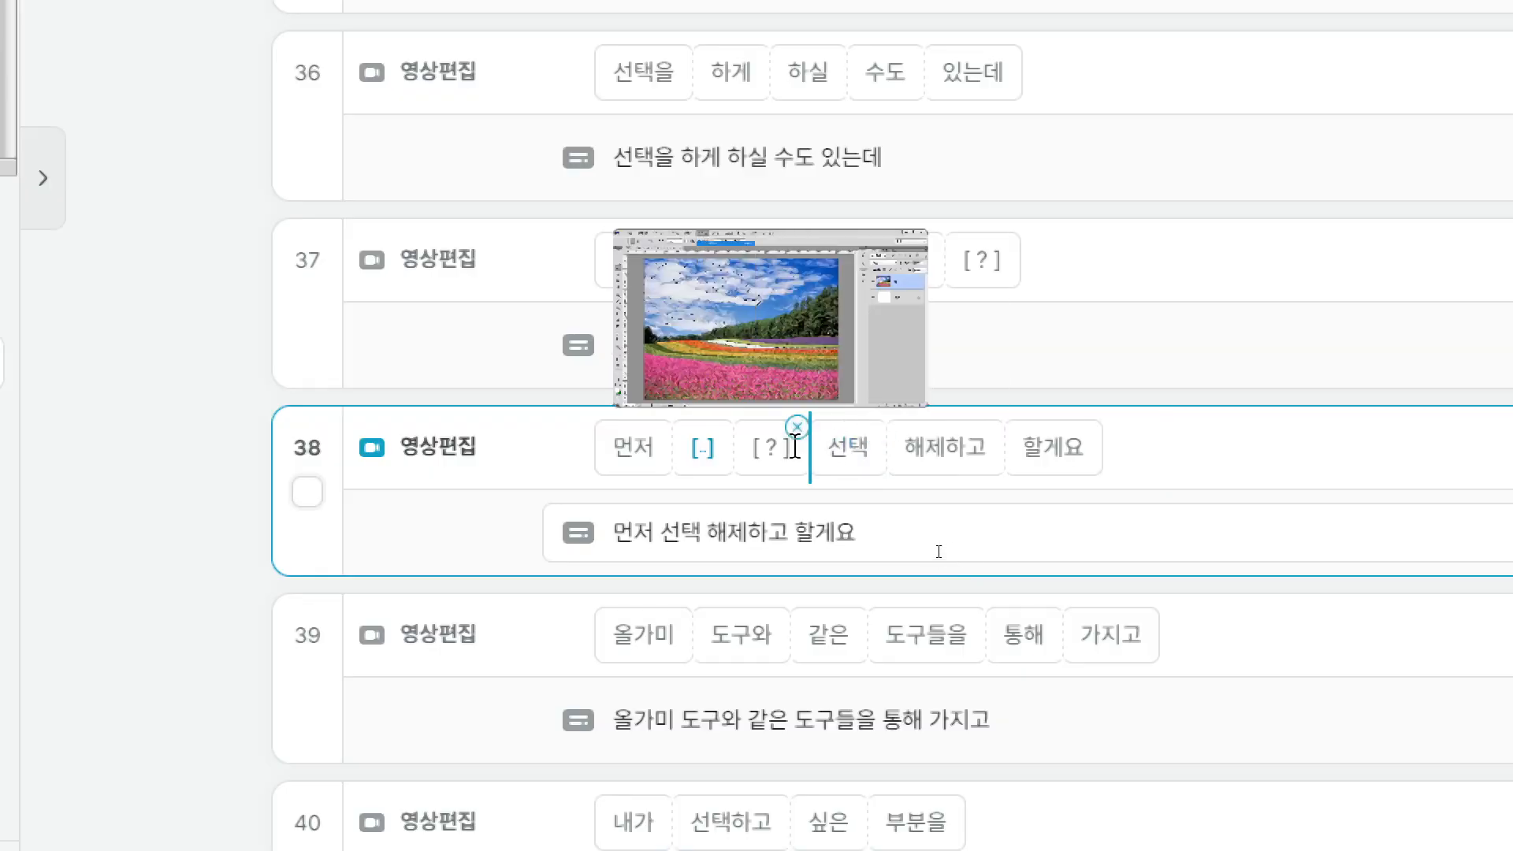
click(800, 427)
mouse_move(733, 442)
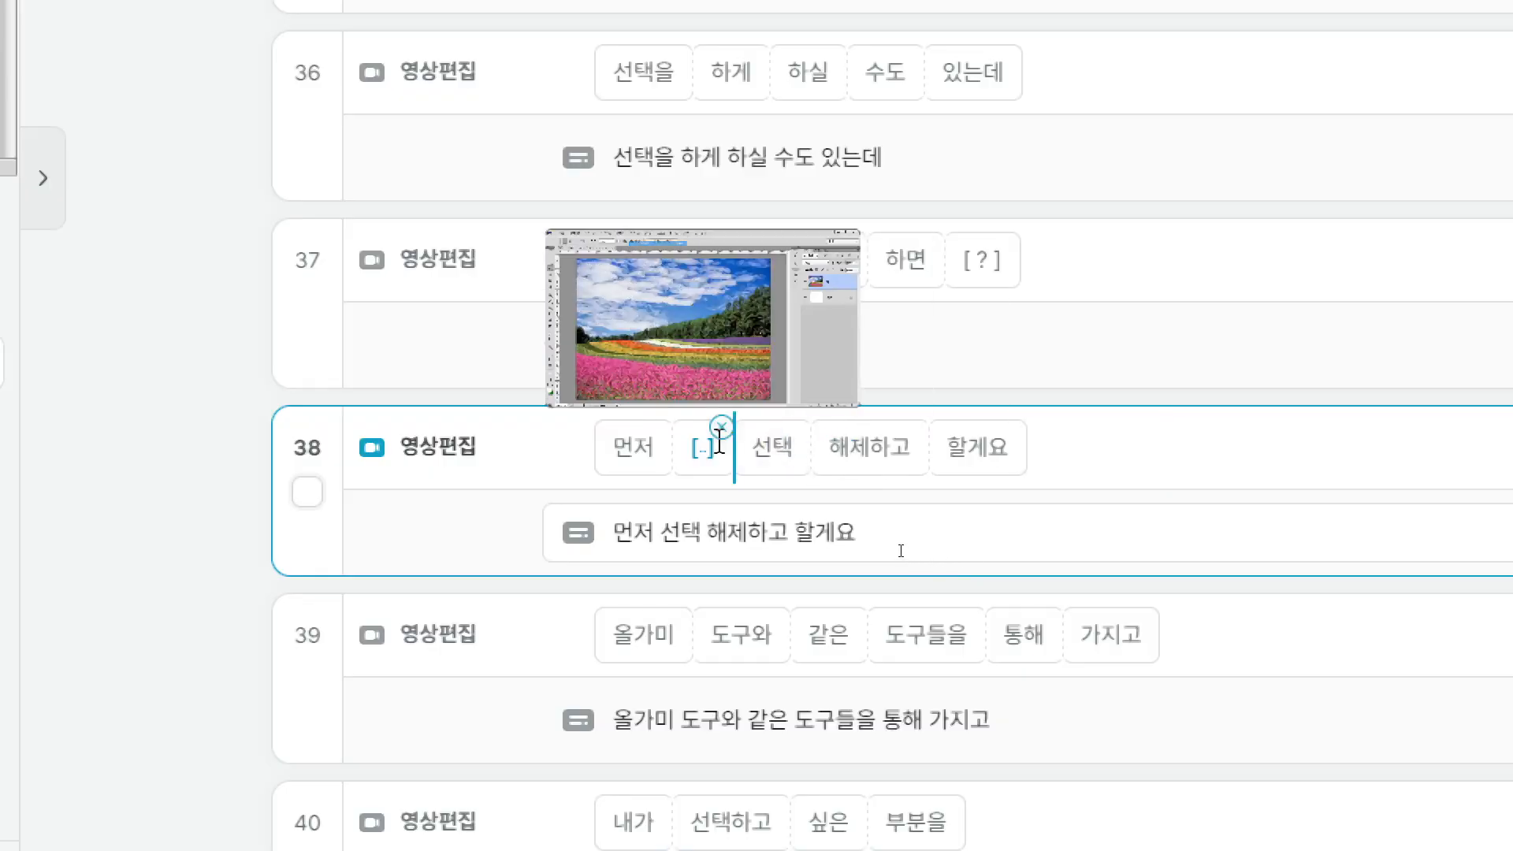
click(731, 428)
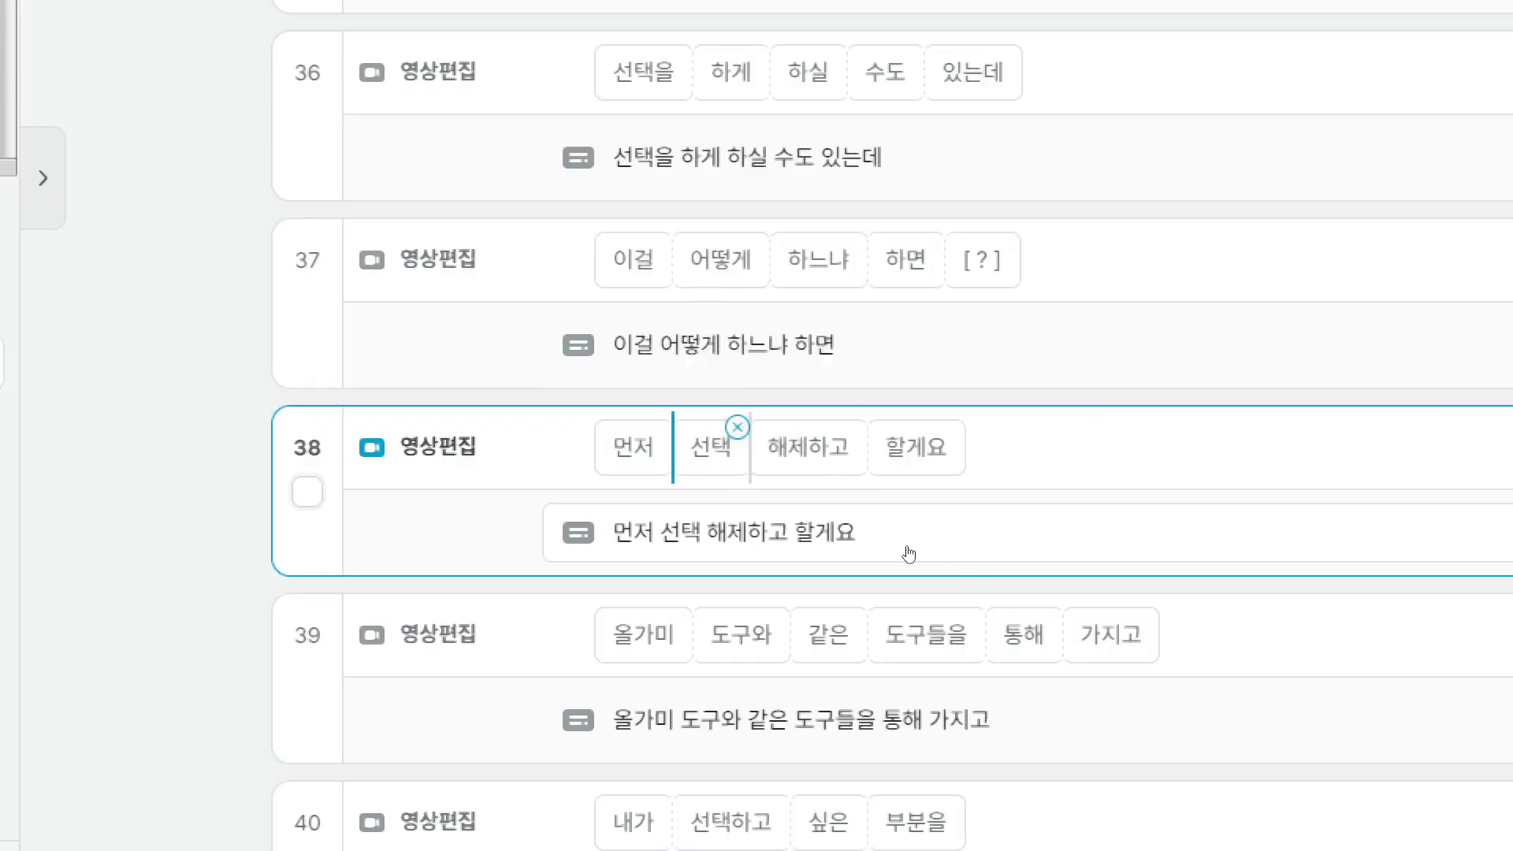
Step: Remove the silent gaps from clips 41, 43 (1.3-second pause) and 44
scroll(985, 551, down, 8)
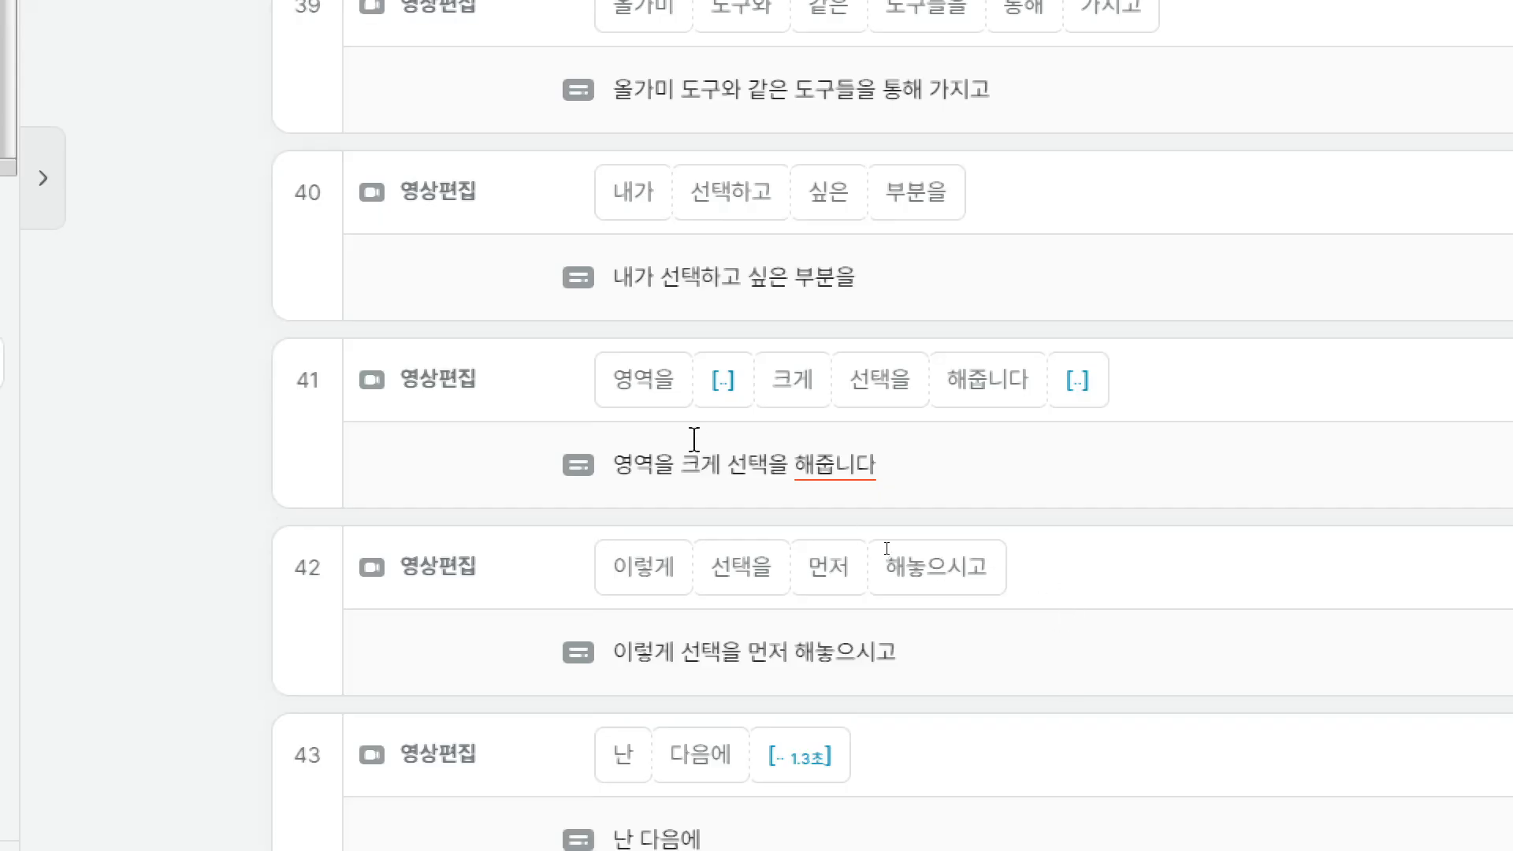
click(743, 362)
mouse_move(1035, 379)
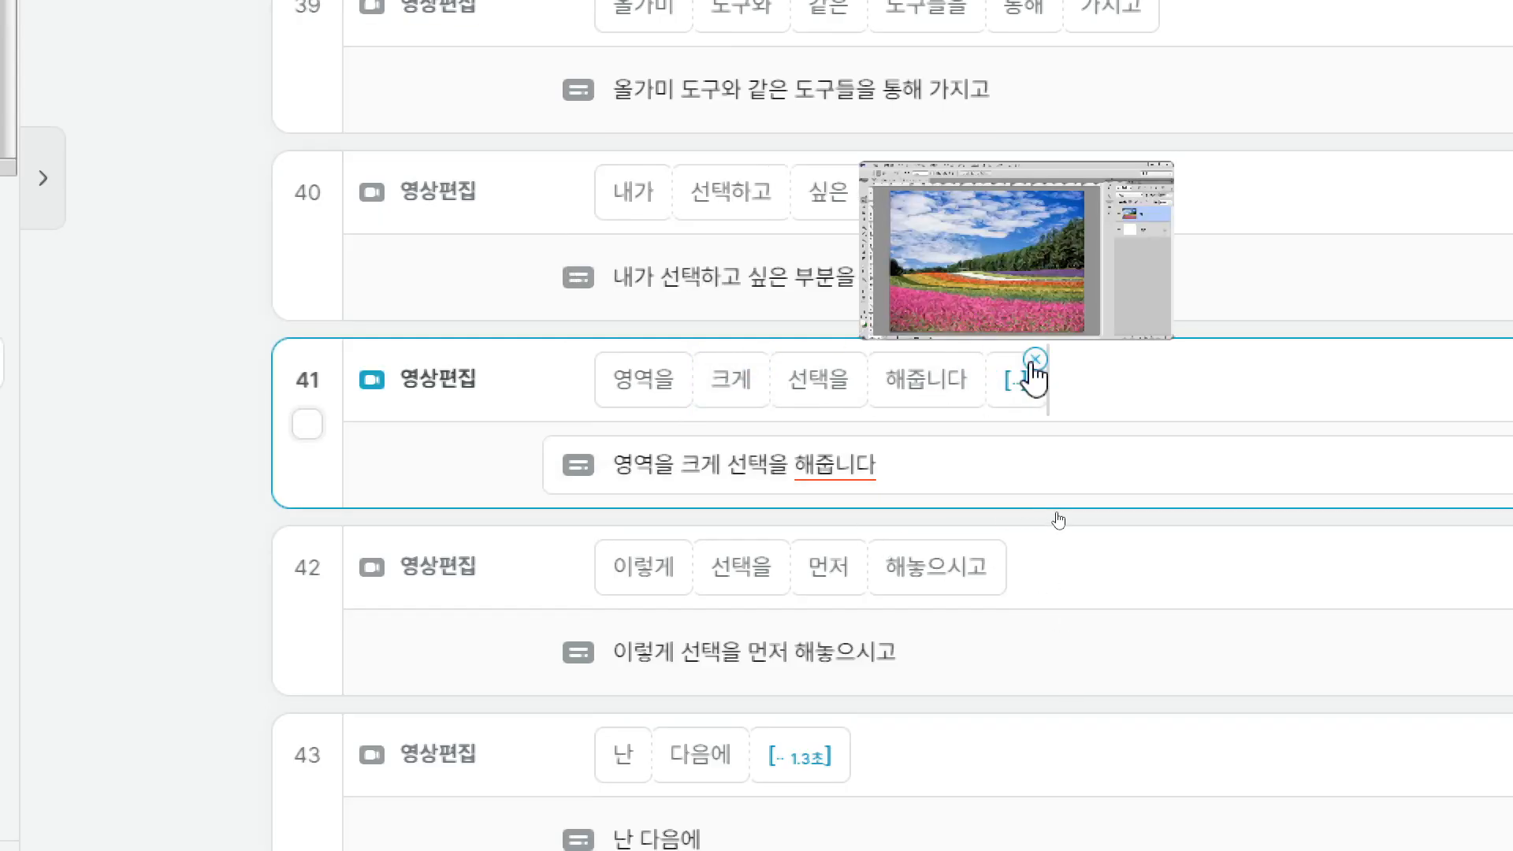
click(1035, 359)
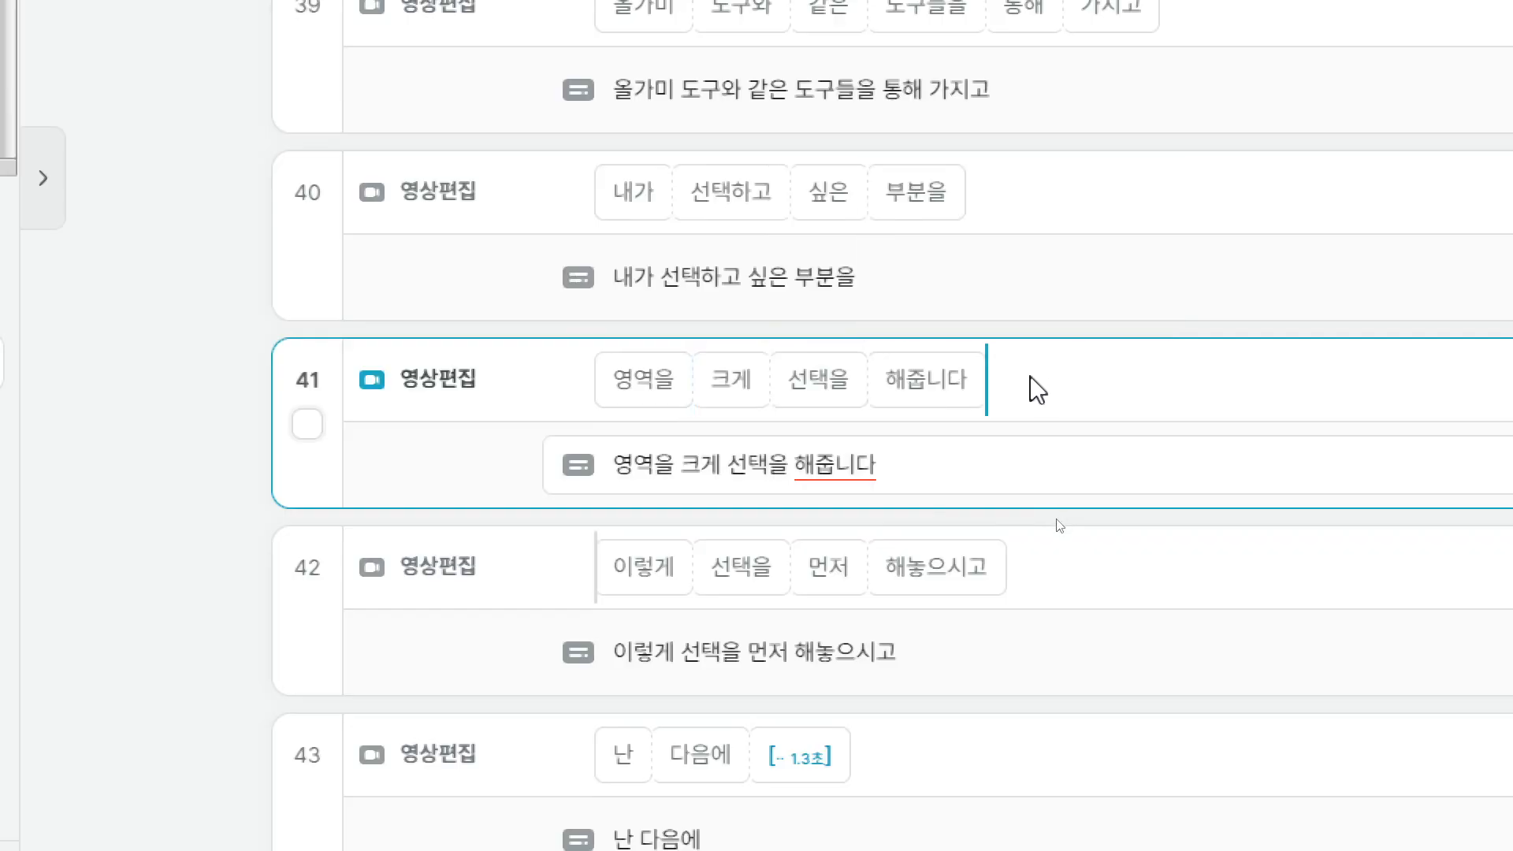
scroll(1040, 481, down, 5)
mouse_move(834, 280)
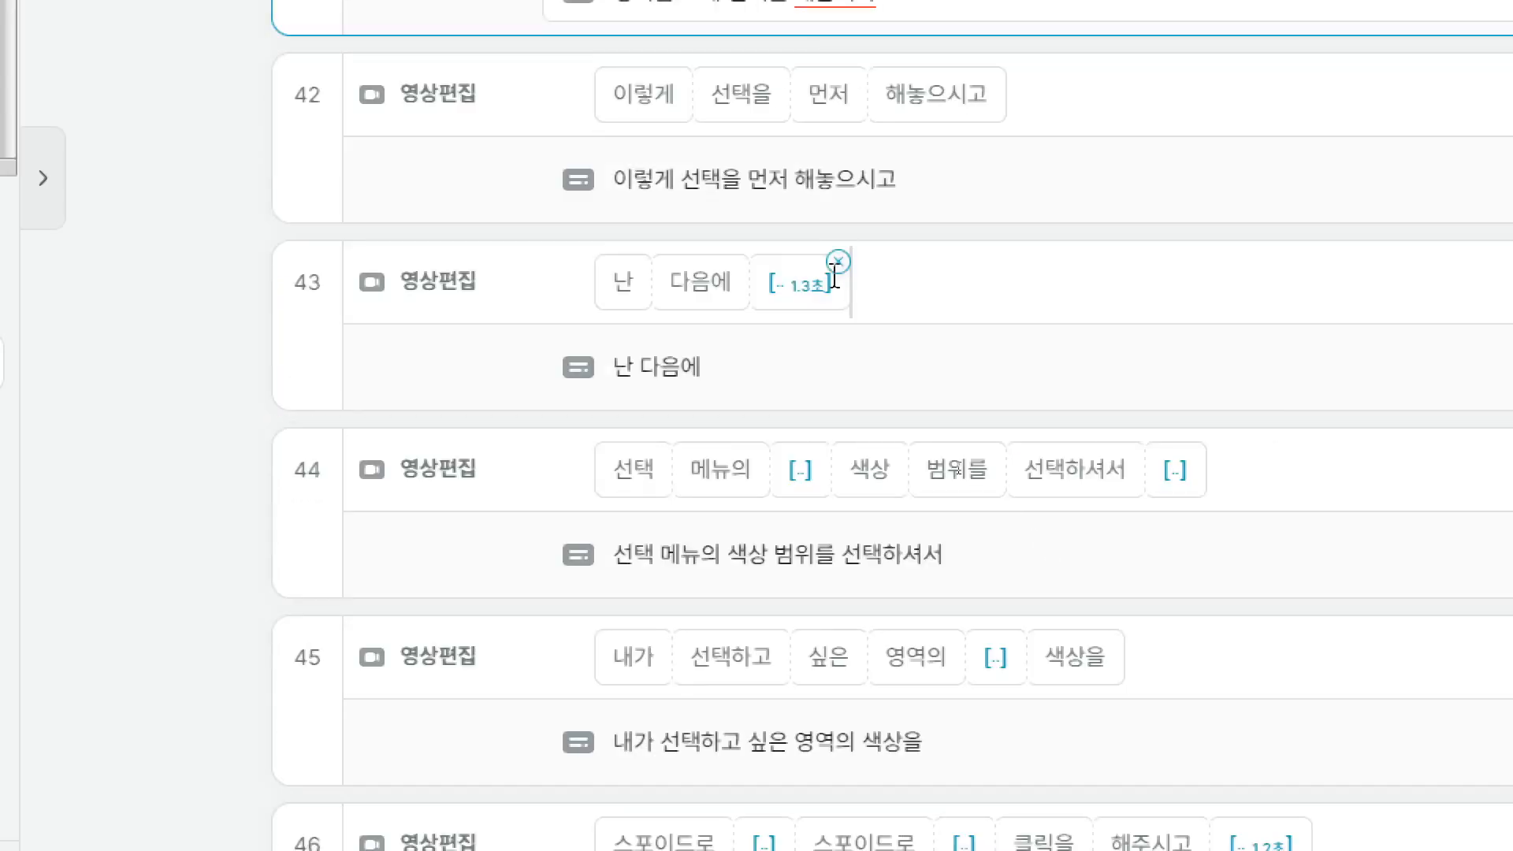
click(837, 282)
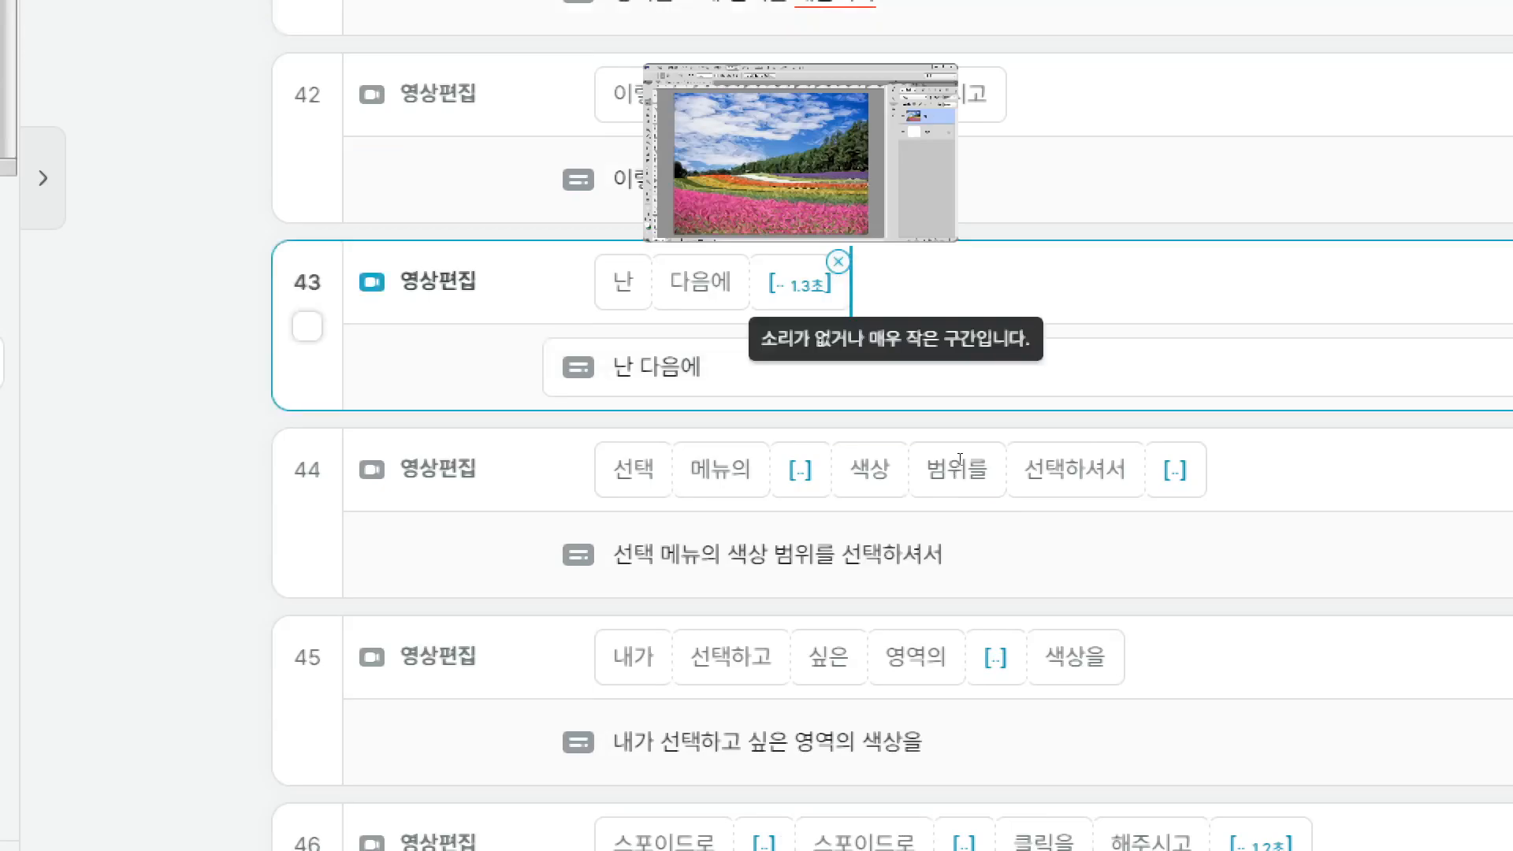
click(847, 280)
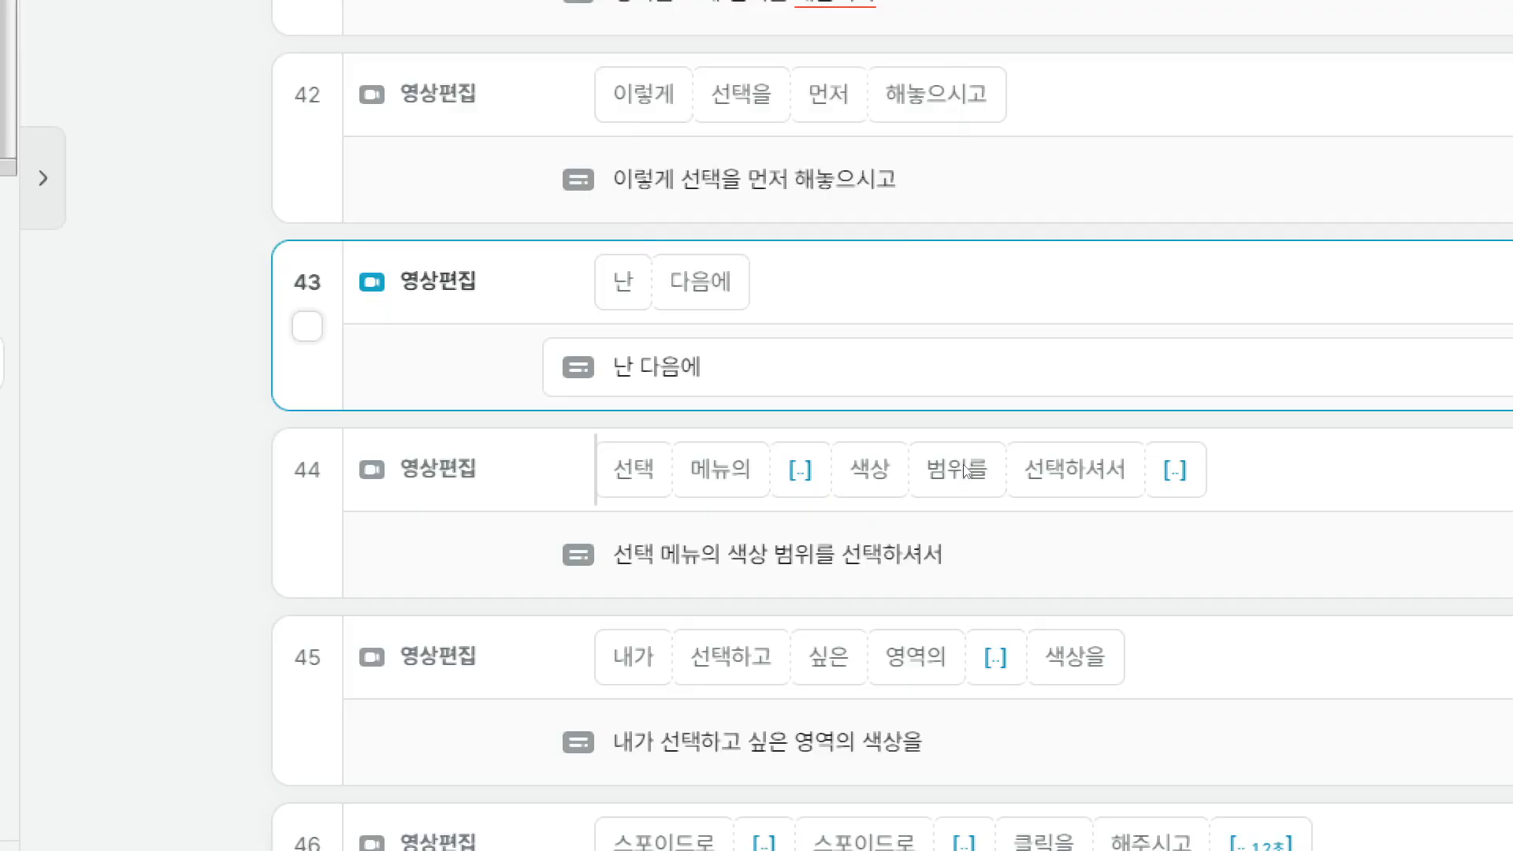
click(822, 454)
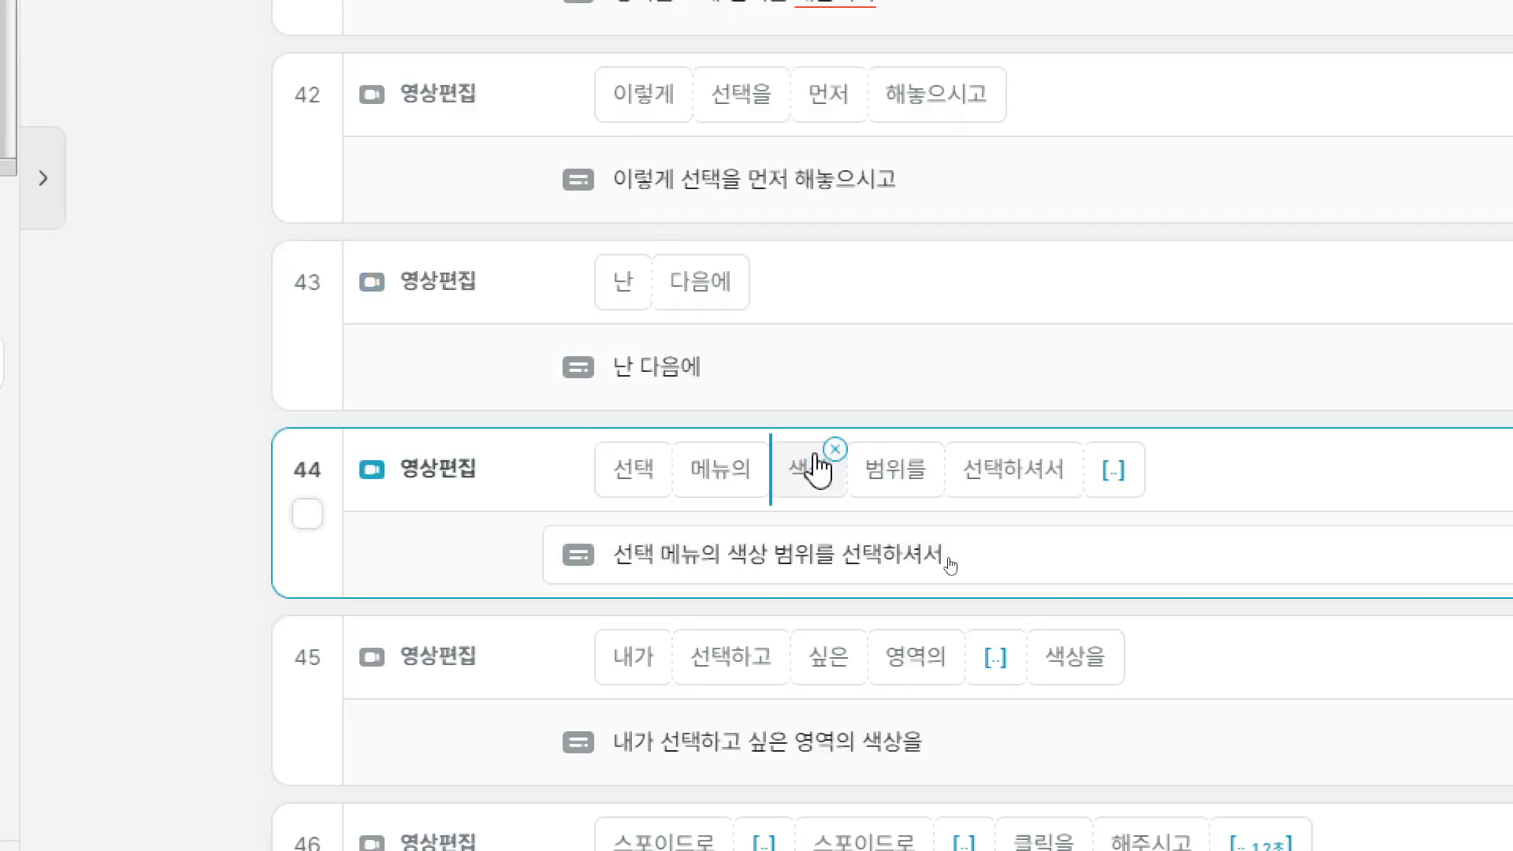
click(1135, 450)
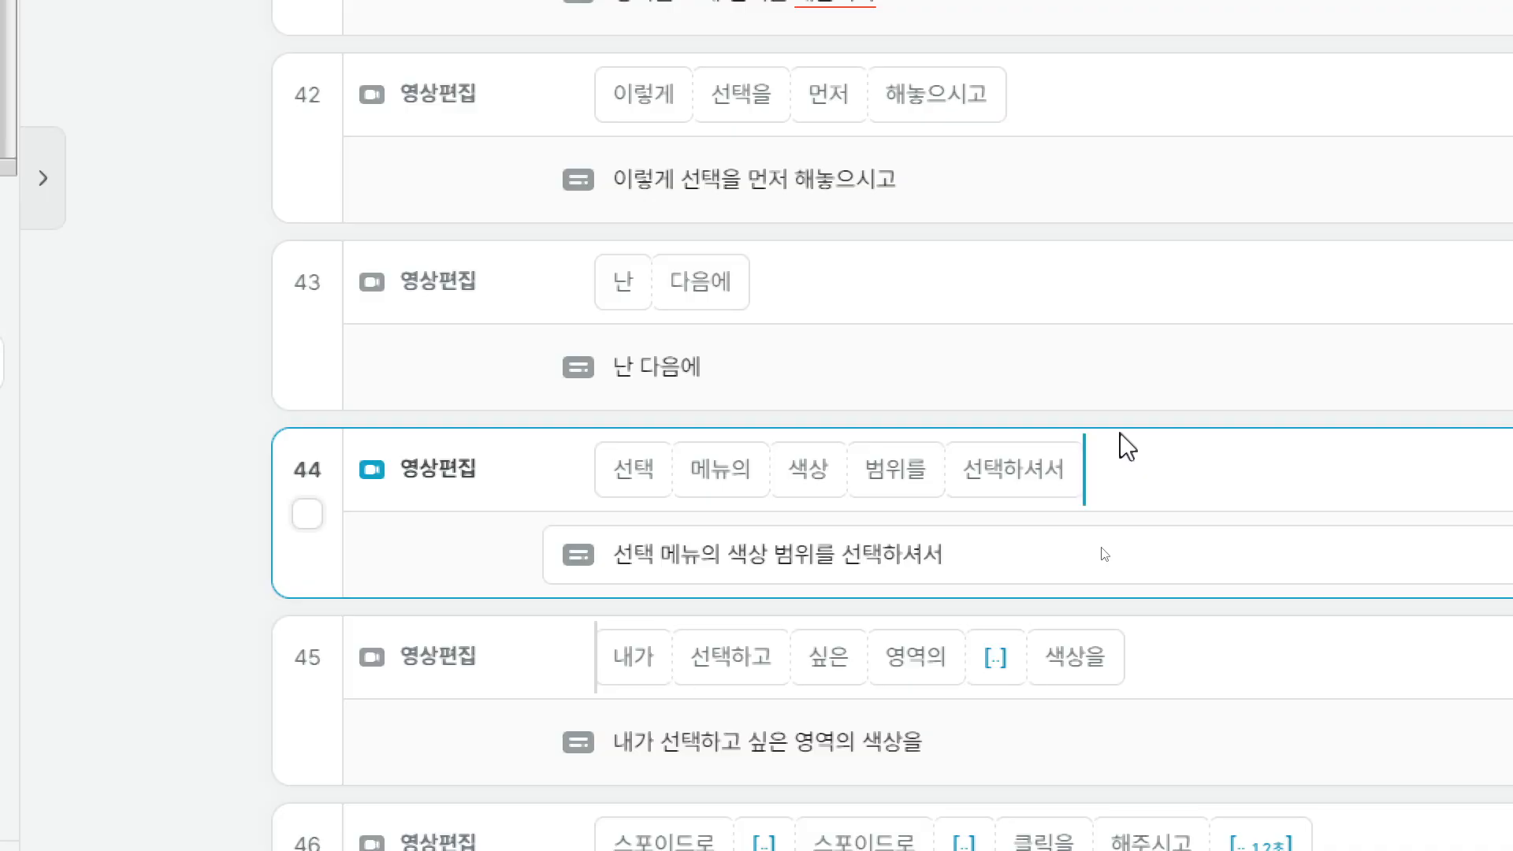
Step: Strip the pauses from clips 45 through 48, including clip 46's 1.2-second ending pause
scroll(1087, 603, down, 1)
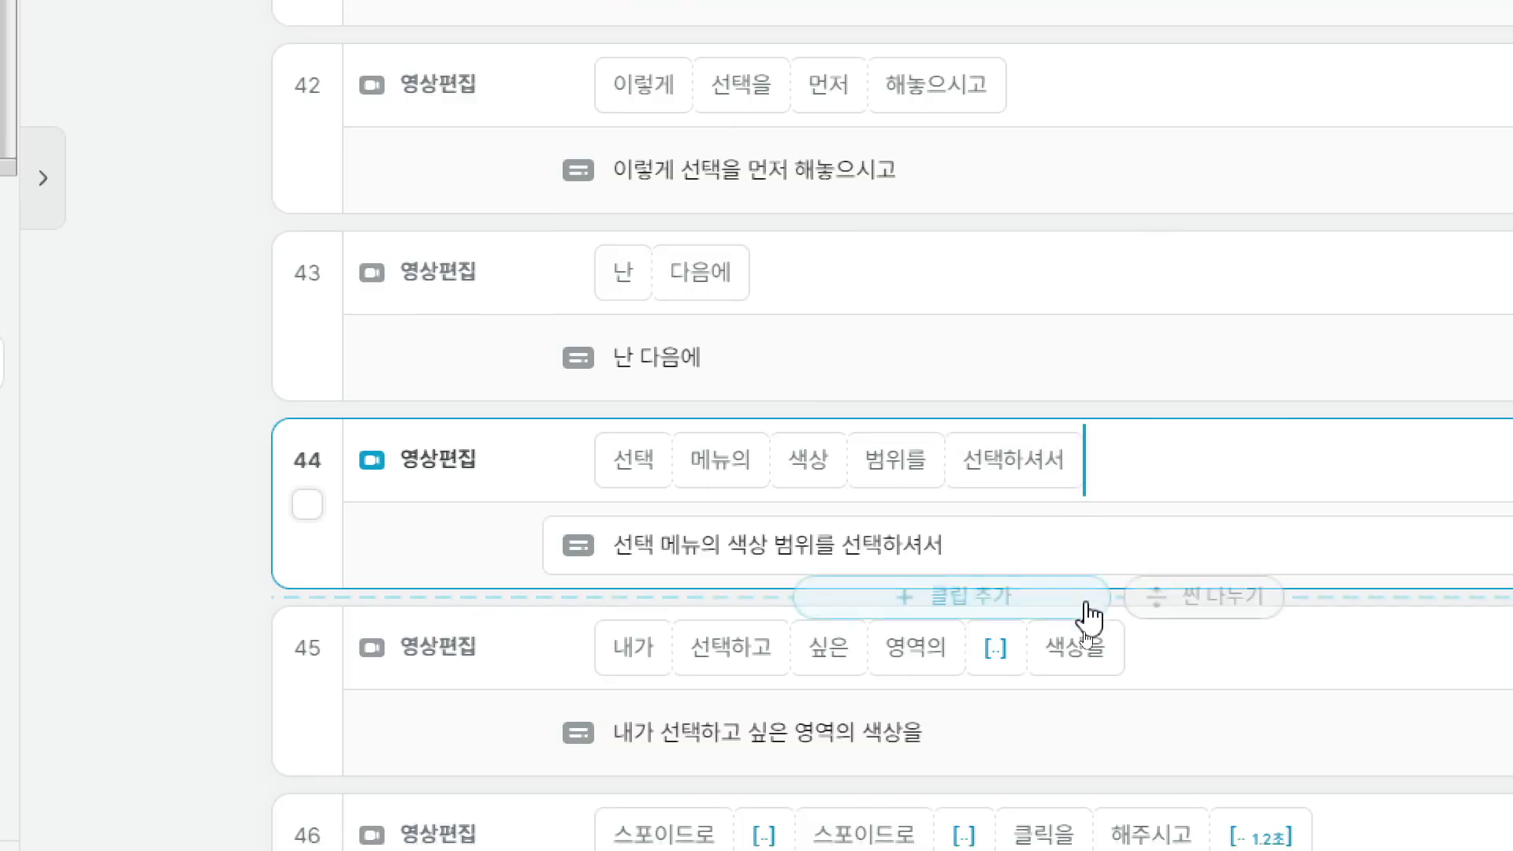
scroll(1091, 619, down, 5)
mouse_move(1008, 199)
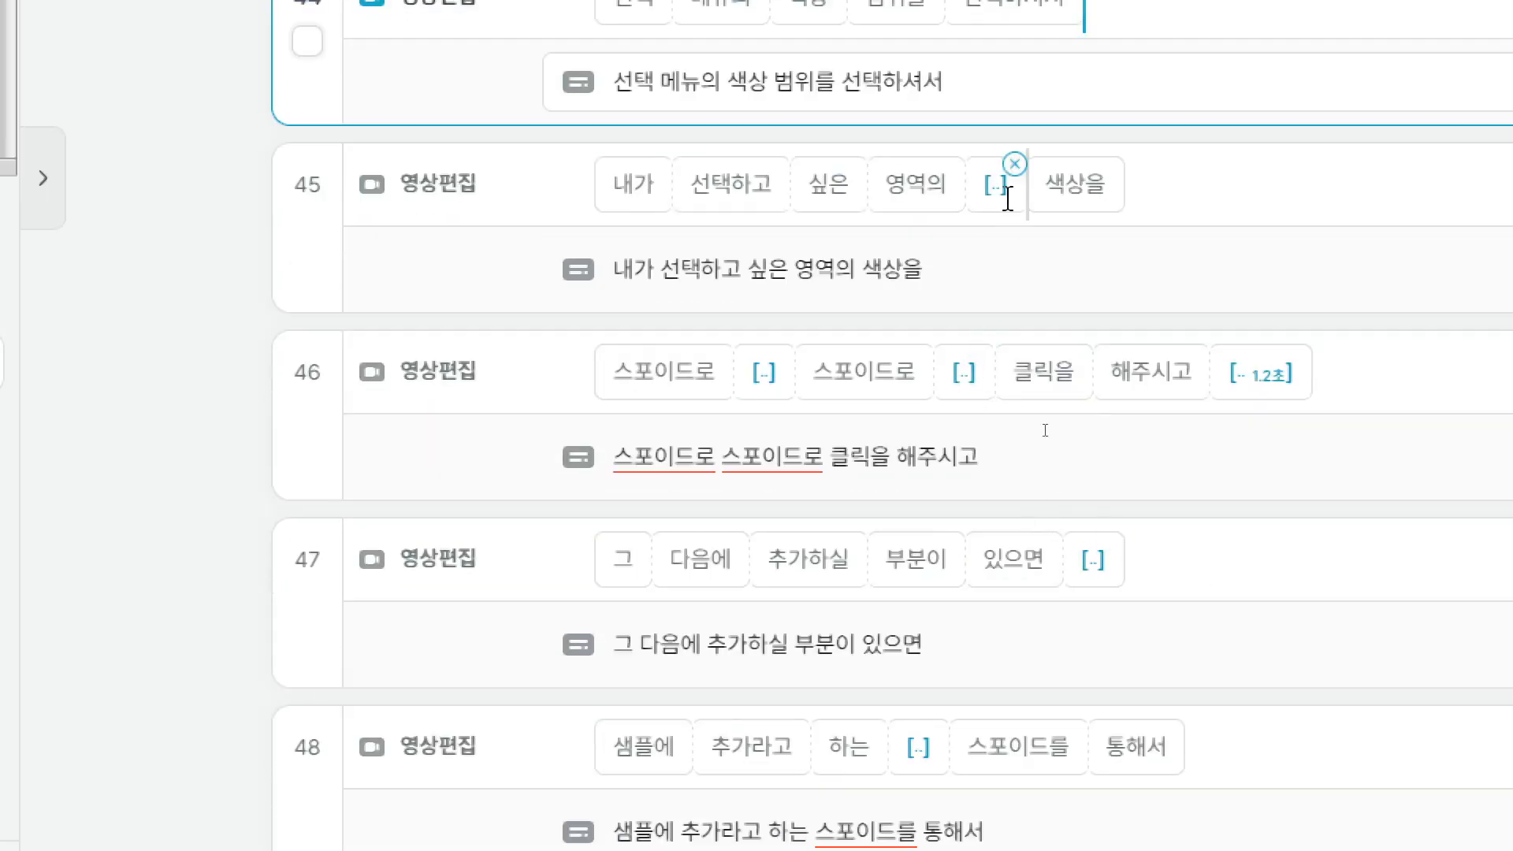
click(1015, 164)
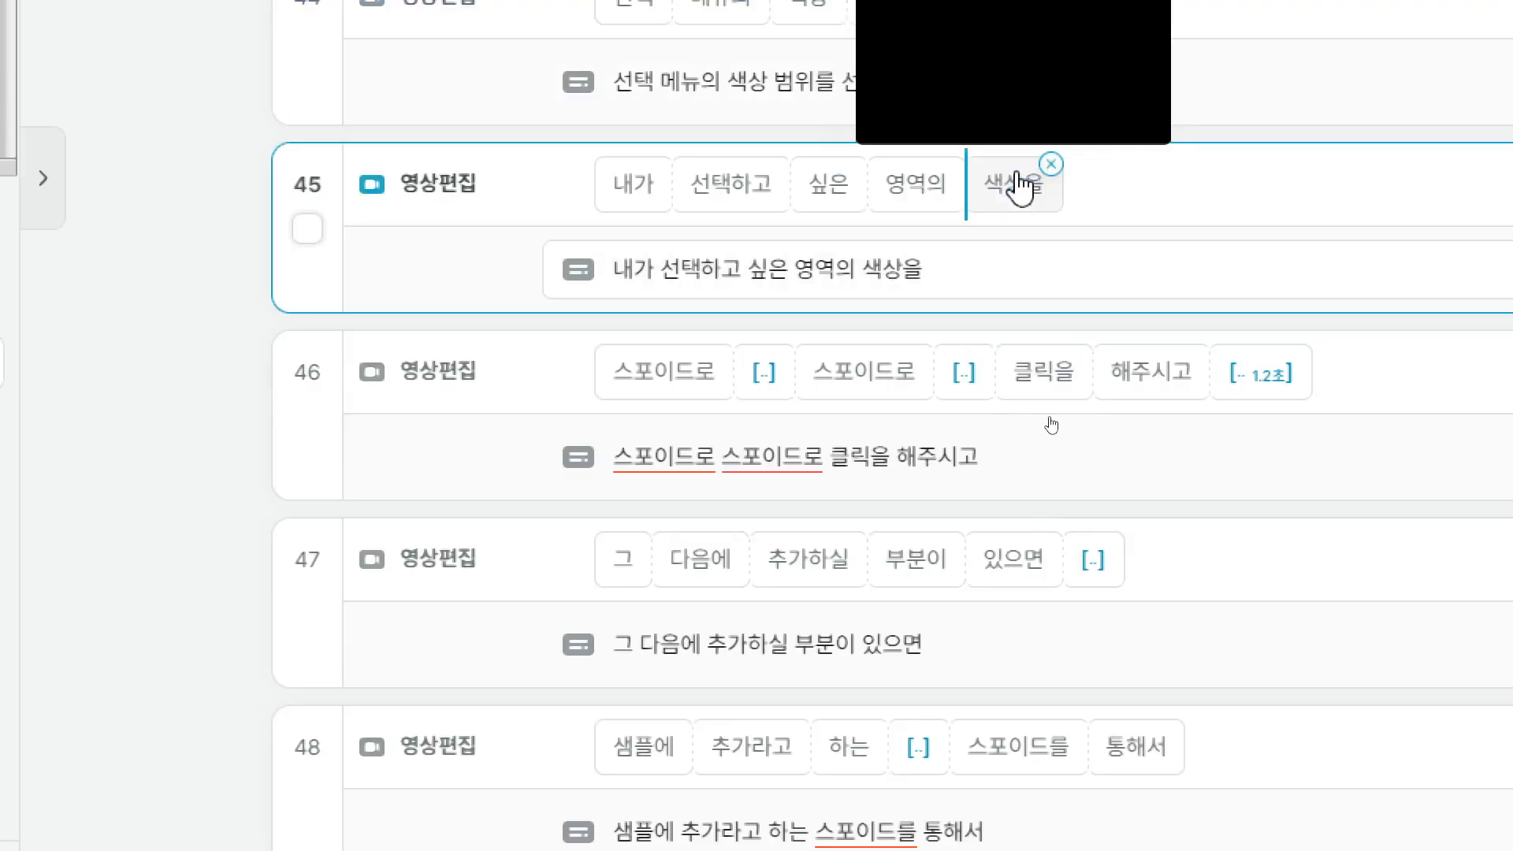
click(784, 349)
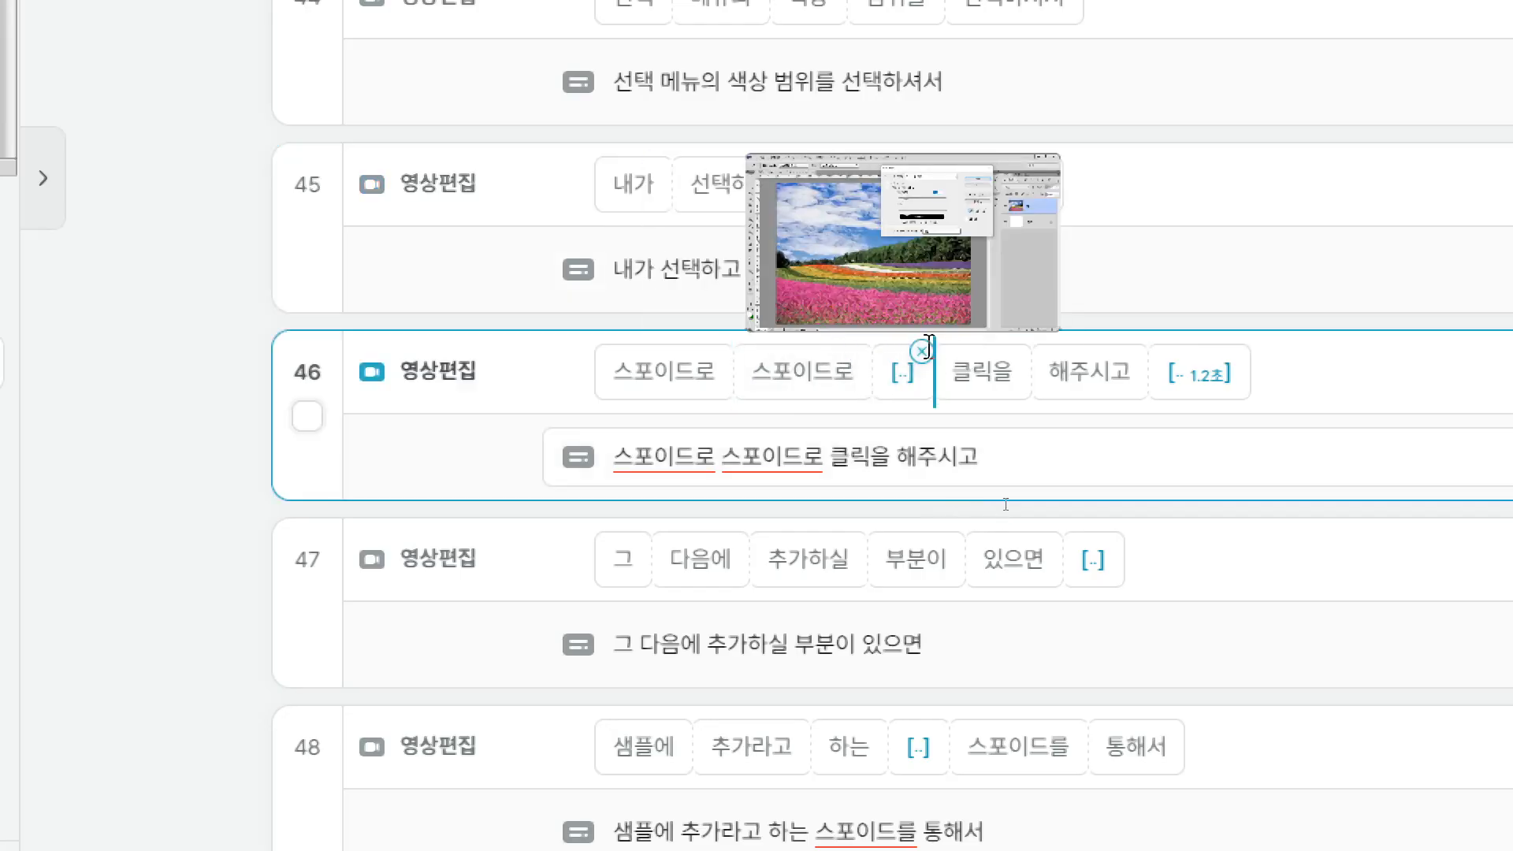
click(922, 350)
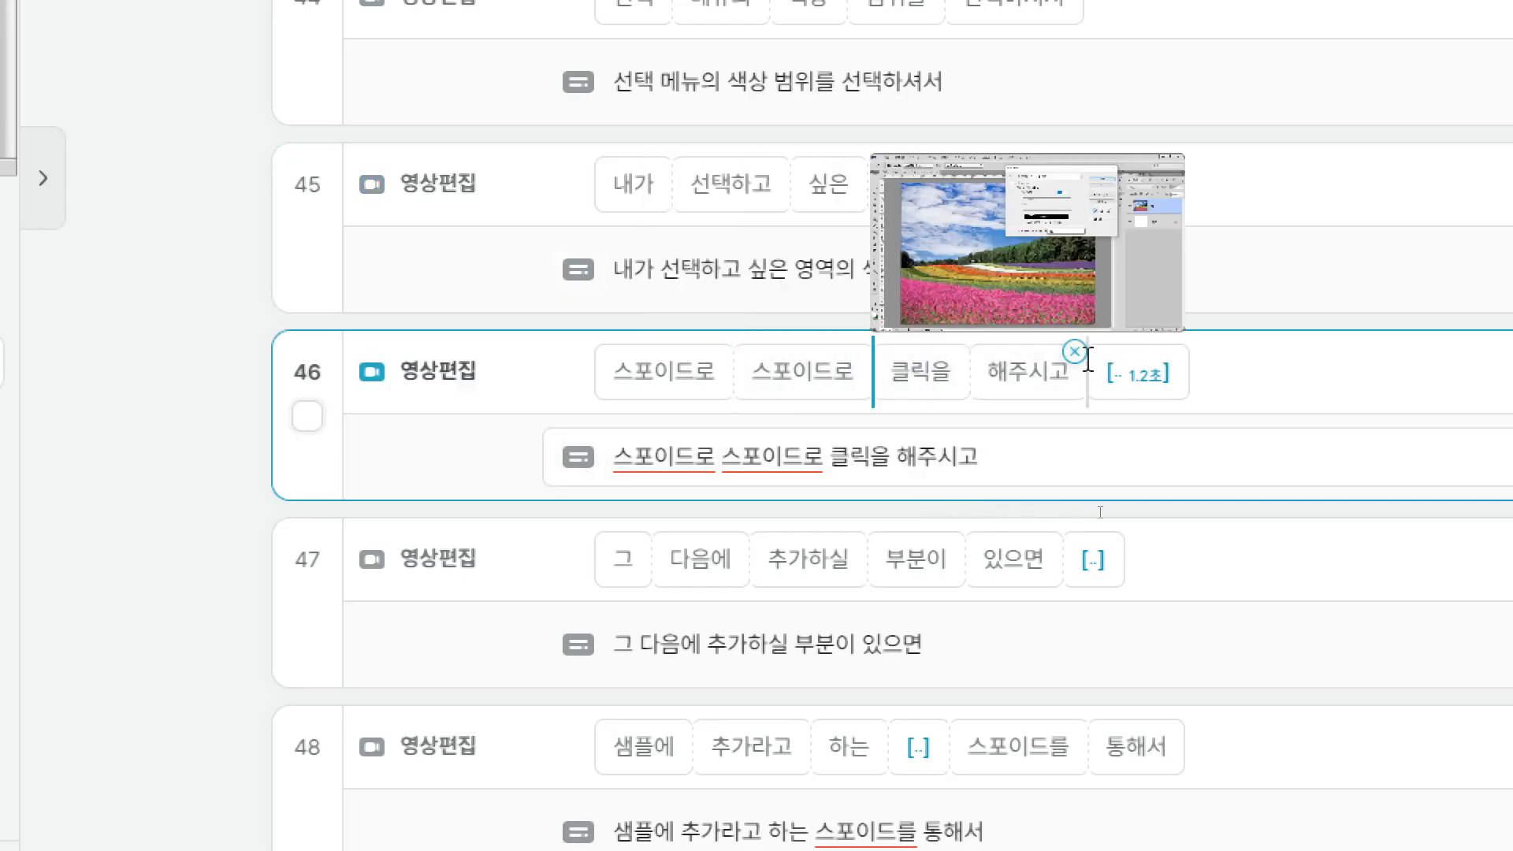
click(1177, 351)
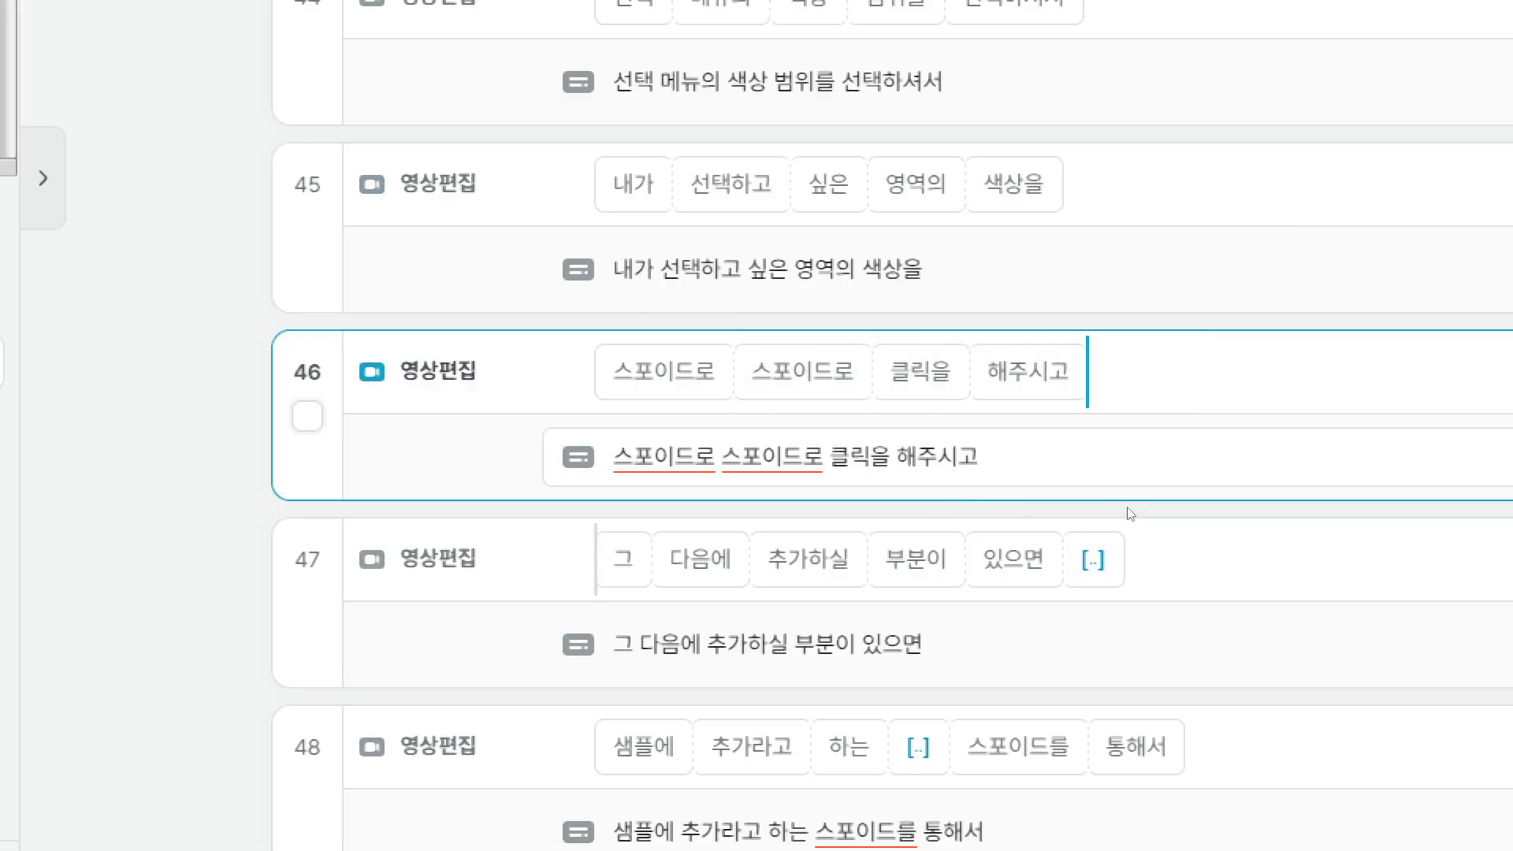
click(1112, 551)
mouse_move(944, 729)
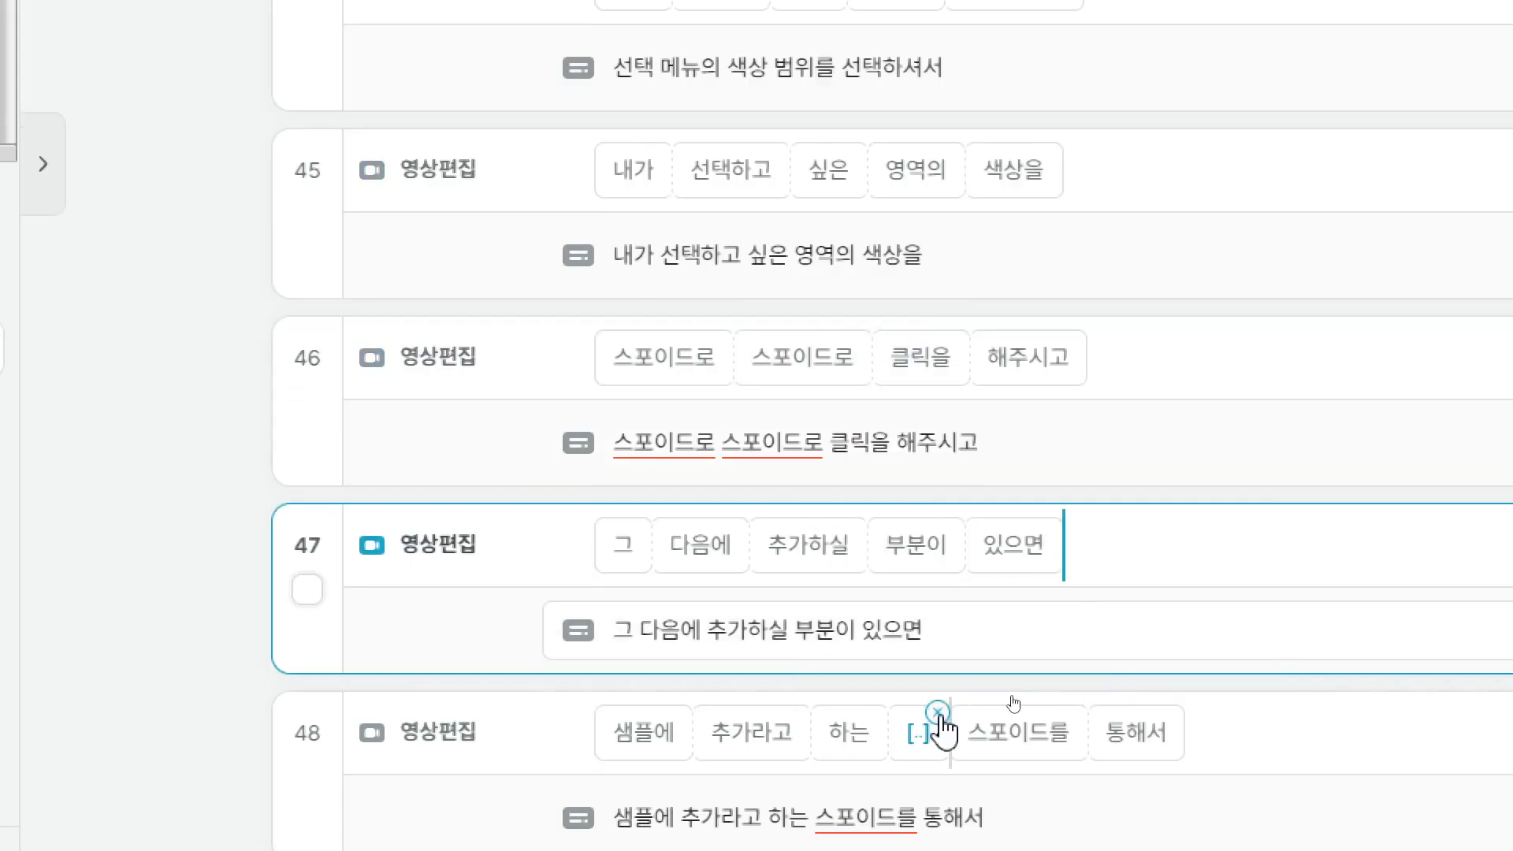
click(945, 714)
Step: Remove the trailing pauses from clips 49, 50, 52, 53 and 54
scroll(990, 666, down, 5)
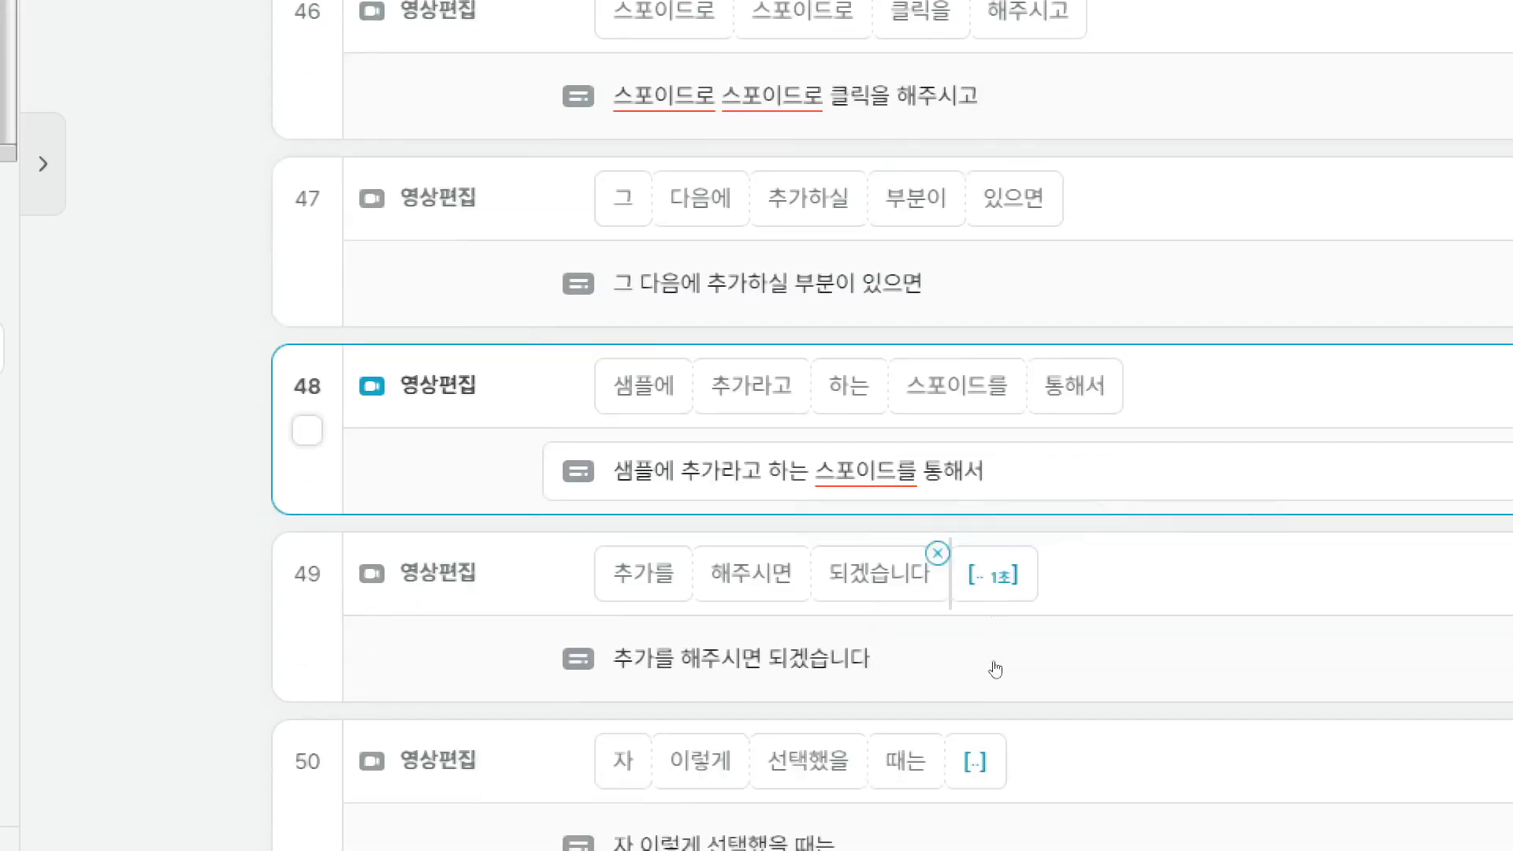
mouse_move(1022, 450)
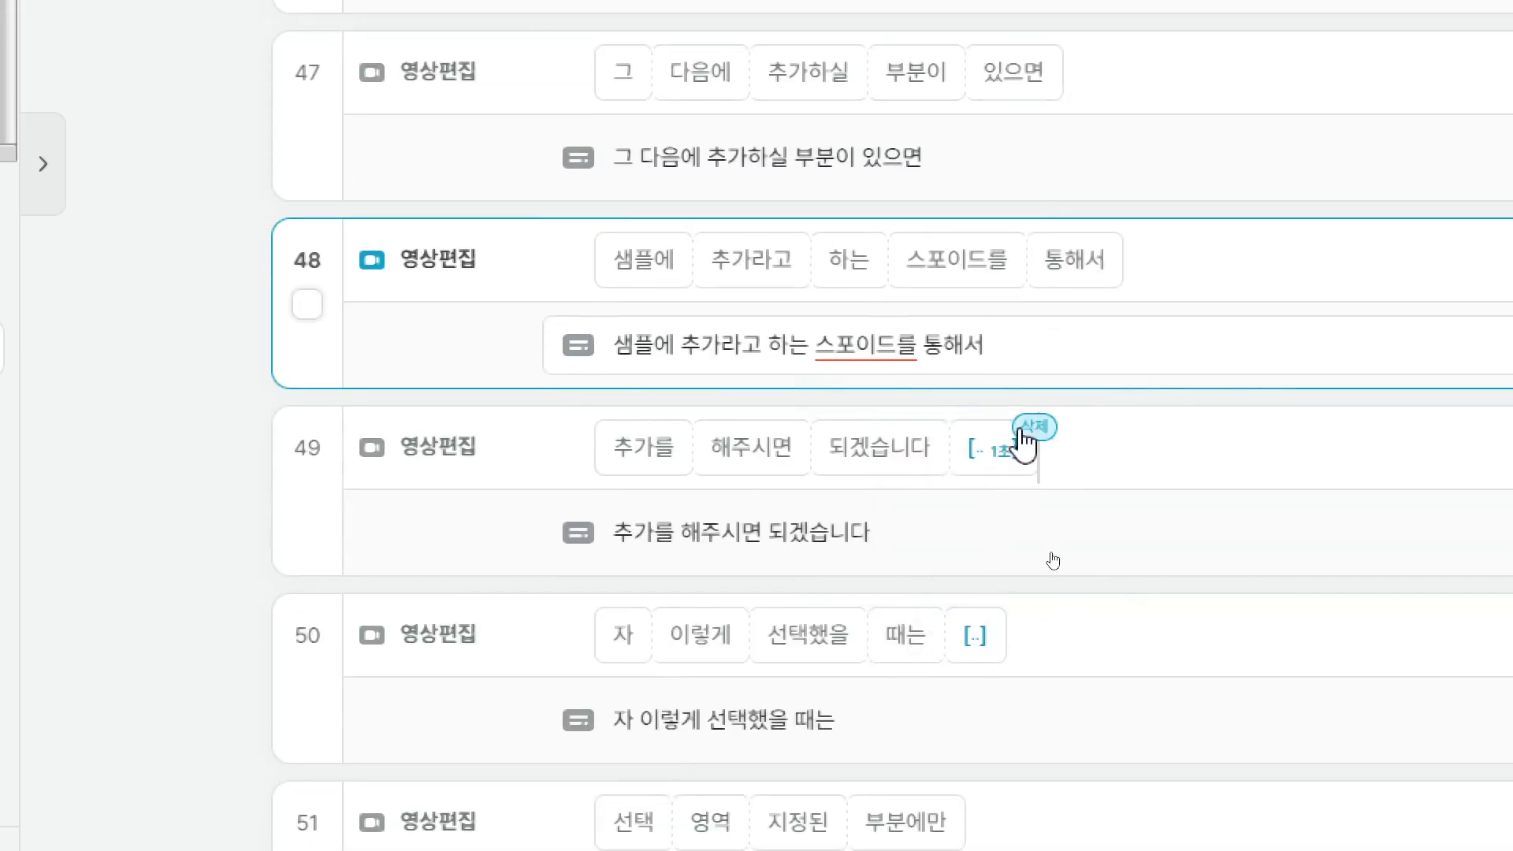
click(1025, 428)
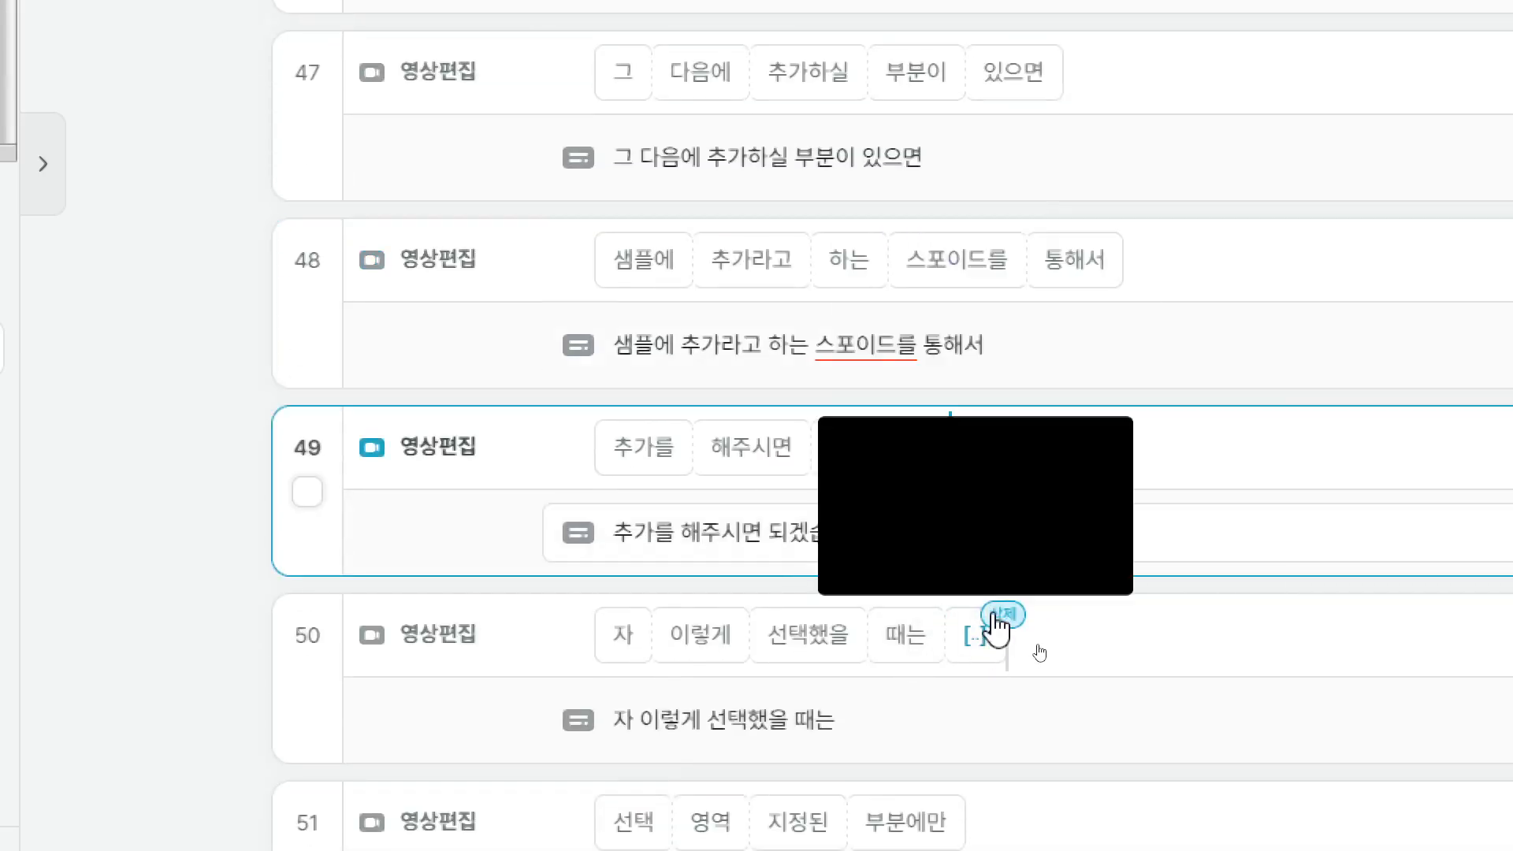
click(992, 619)
scroll(992, 639, down, 8)
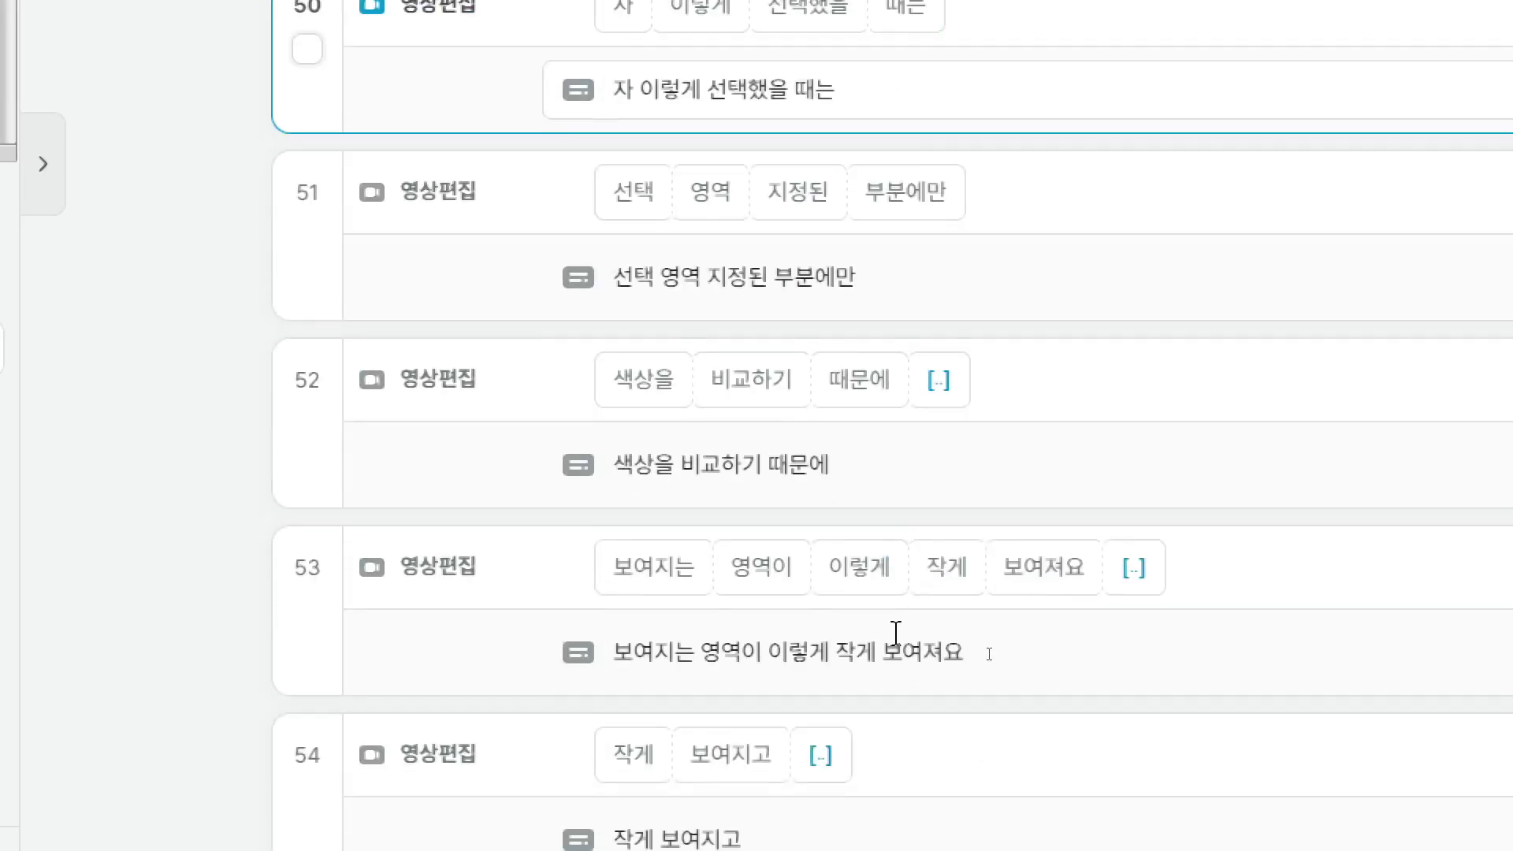
click(958, 369)
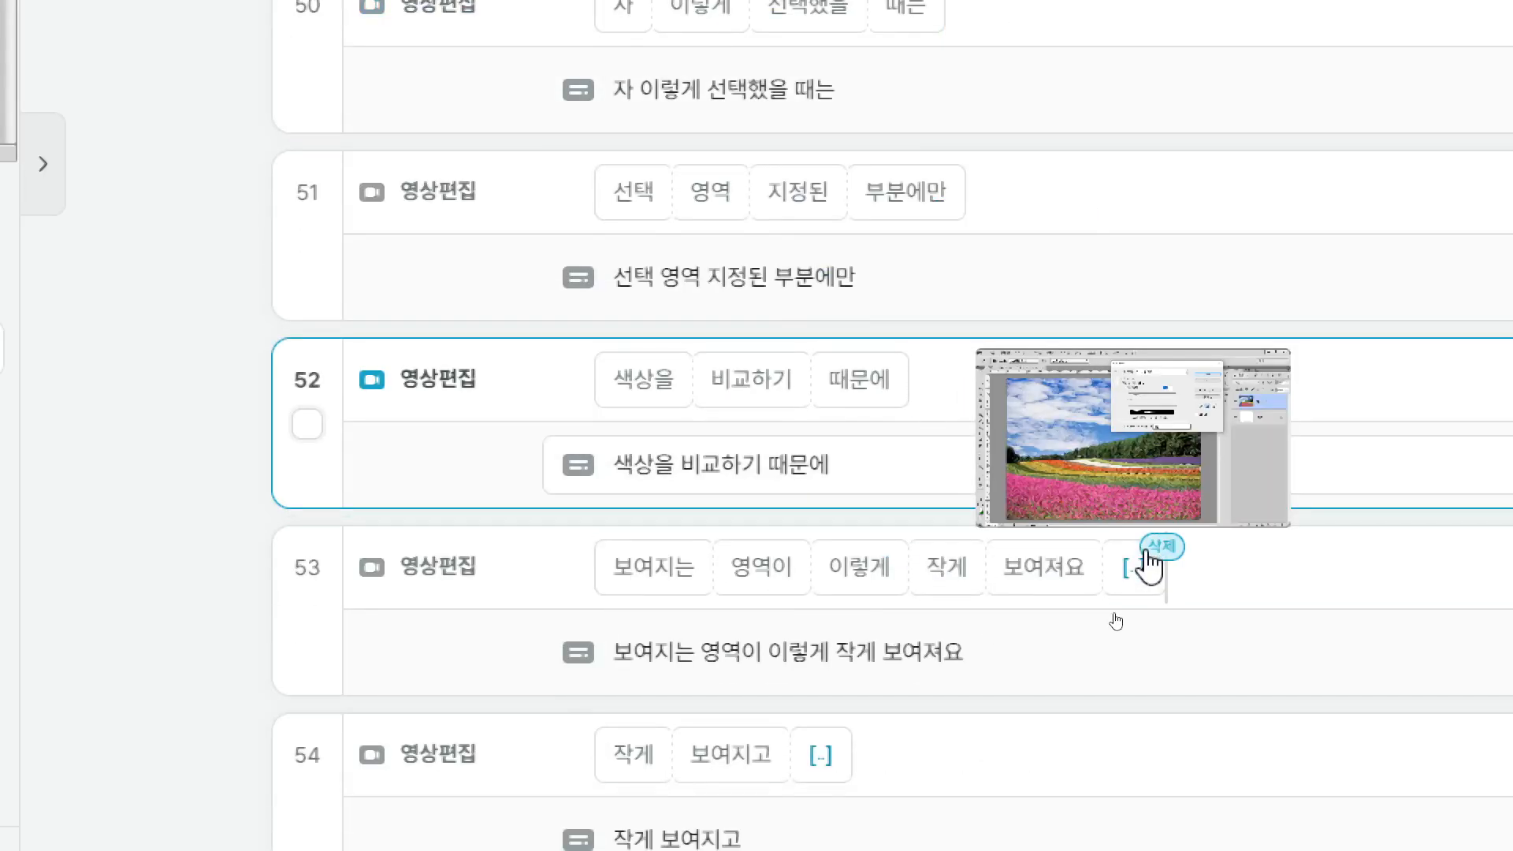
click(1150, 554)
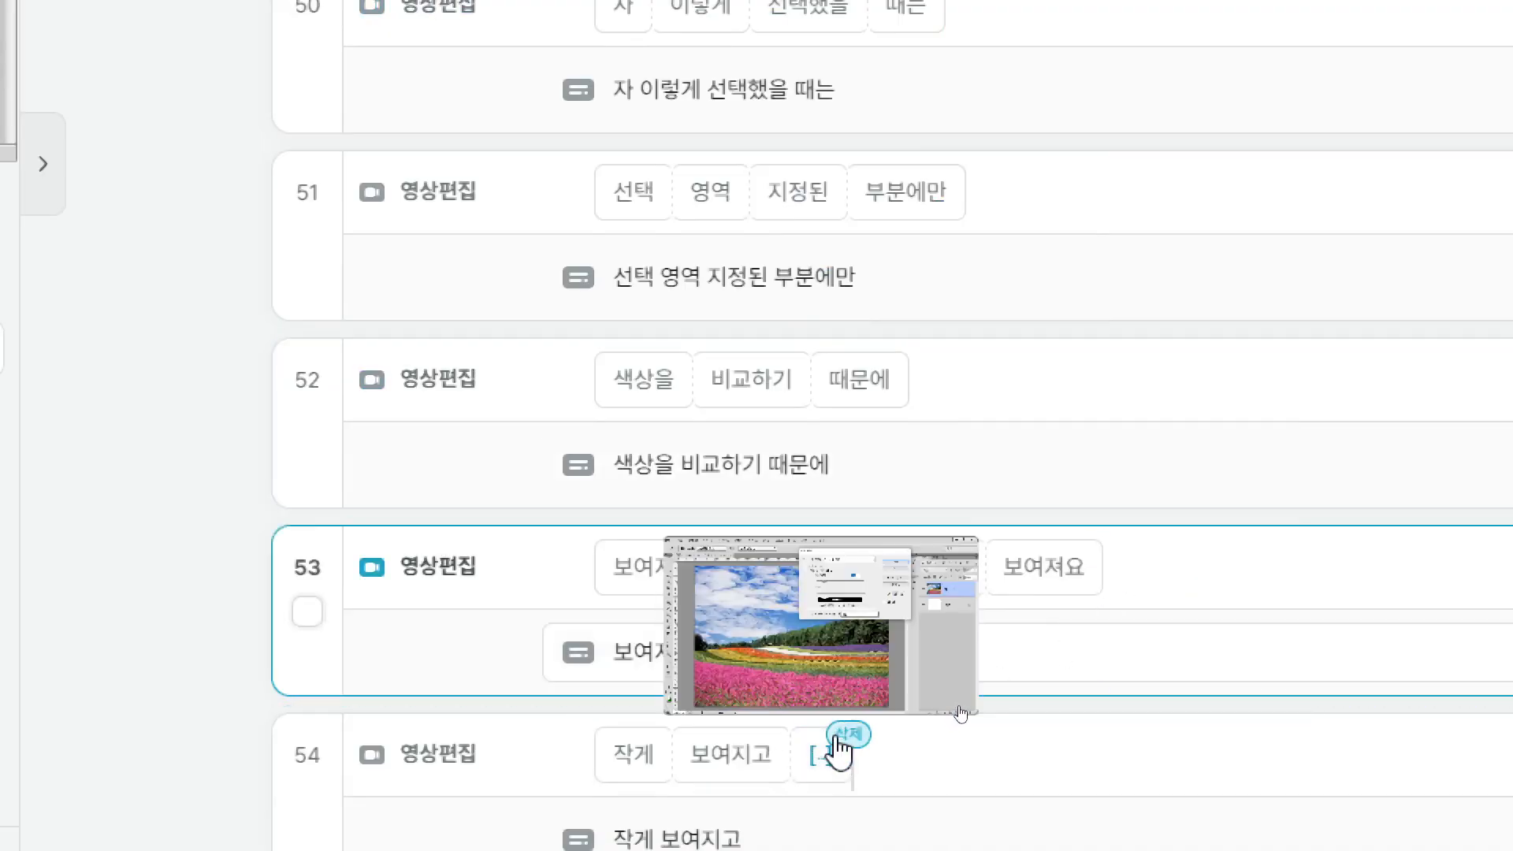
click(837, 741)
scroll(962, 701, down, 10)
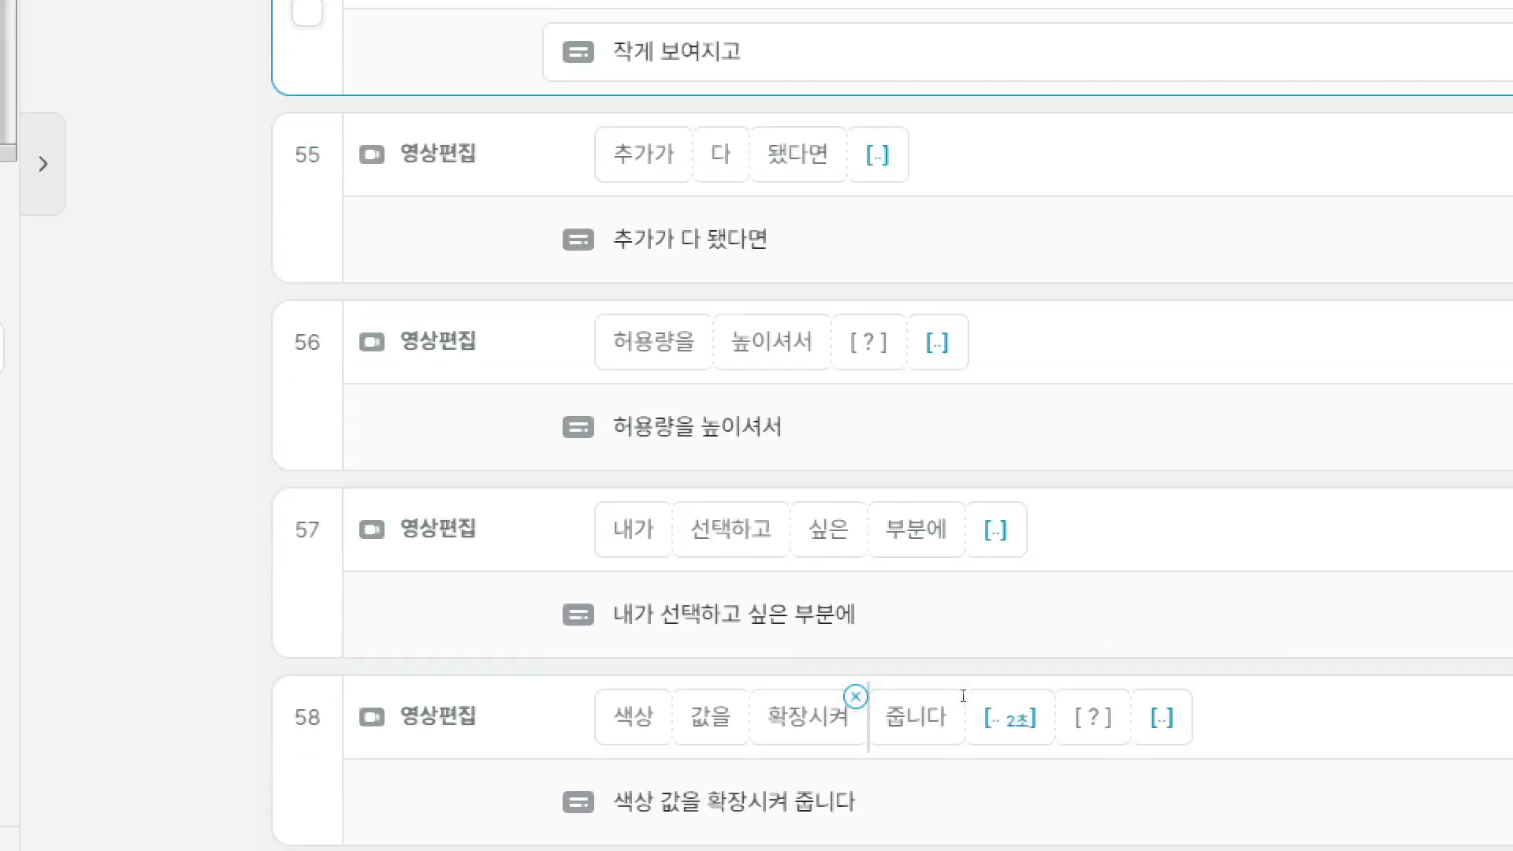
scroll(963, 696, down, 20)
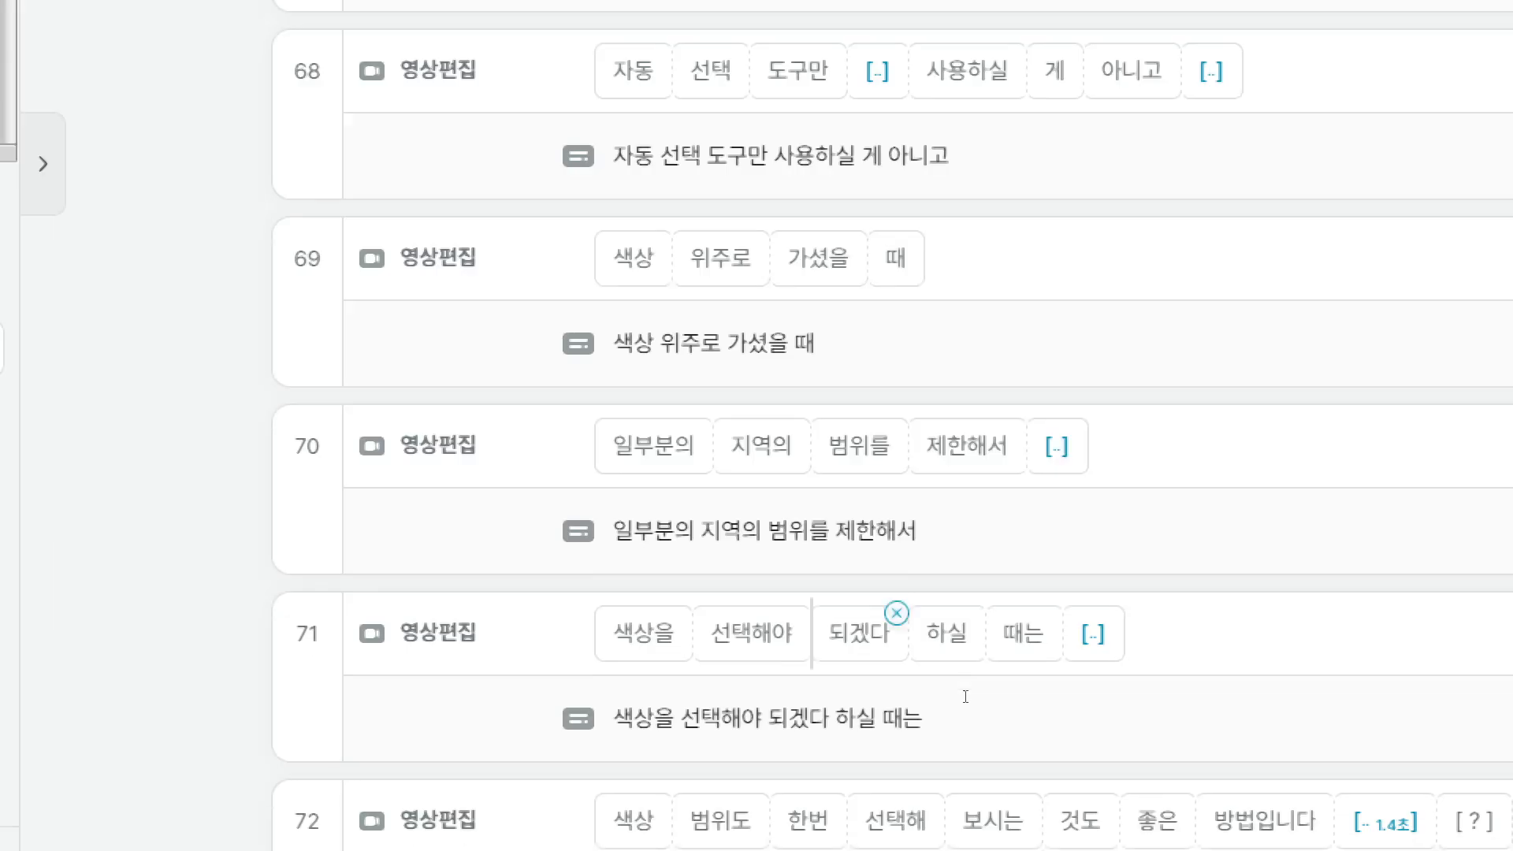
Step: Delete clip 72's 1.4 s, [?] and 2.5 s gaps and the trailing pauses of clips 71 and 70
scroll(966, 697, down, 7)
mouse_move(1328, 592)
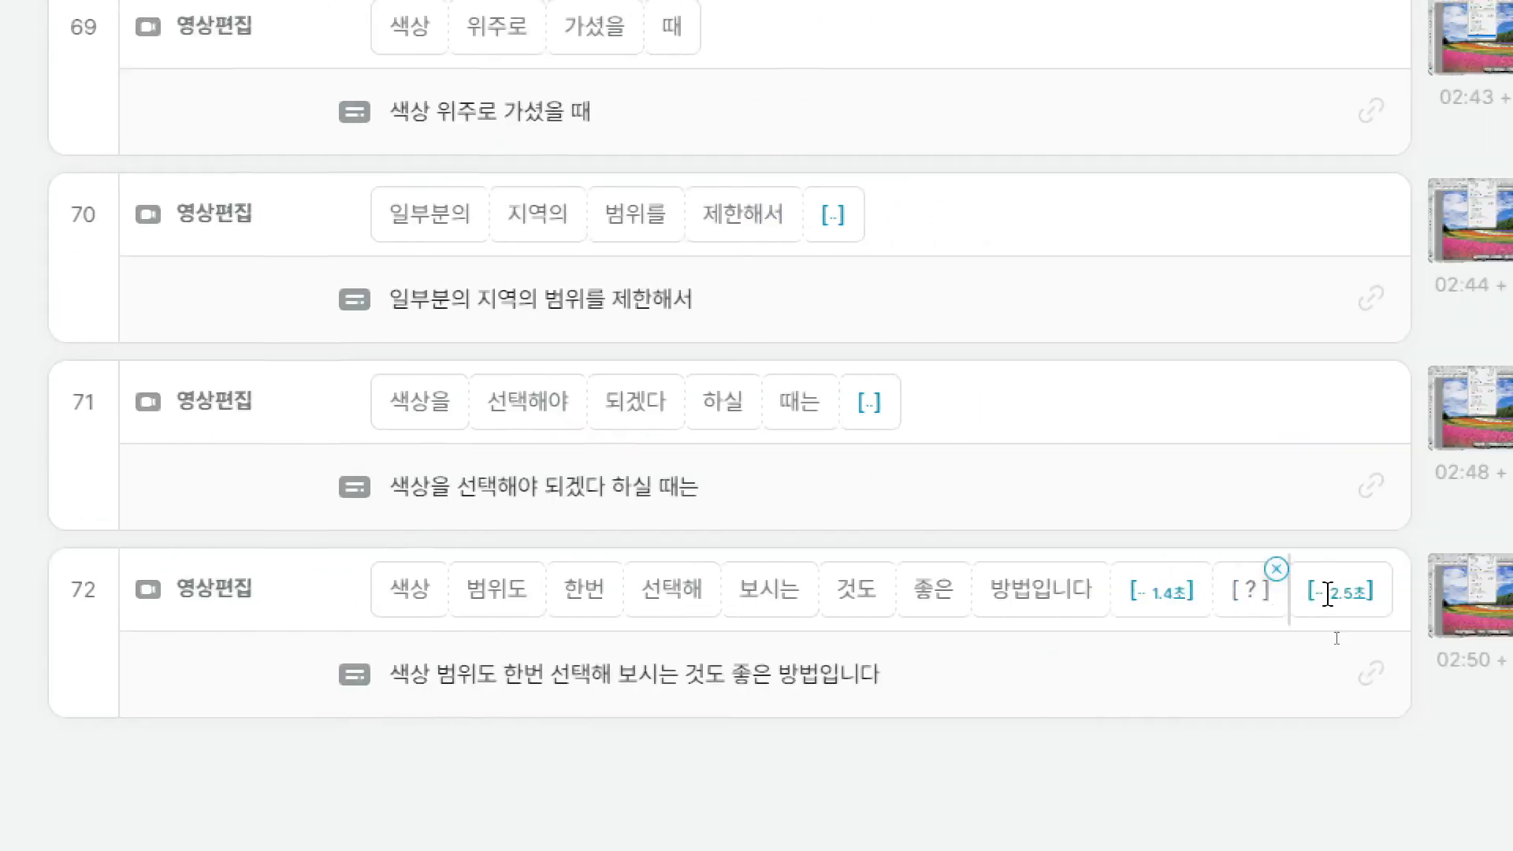
mouse_move(1199, 587)
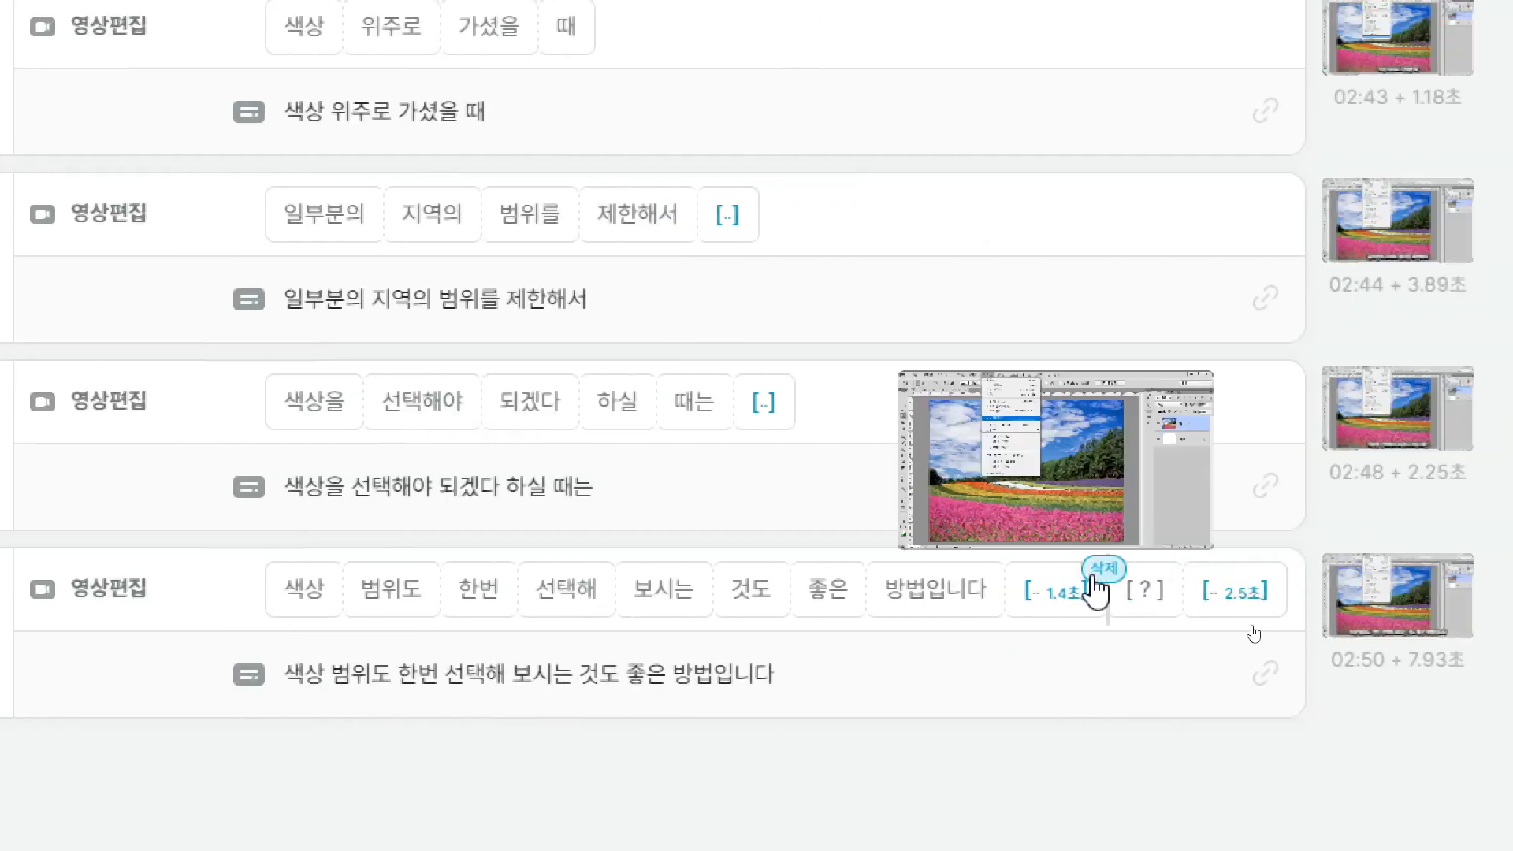
click(1094, 574)
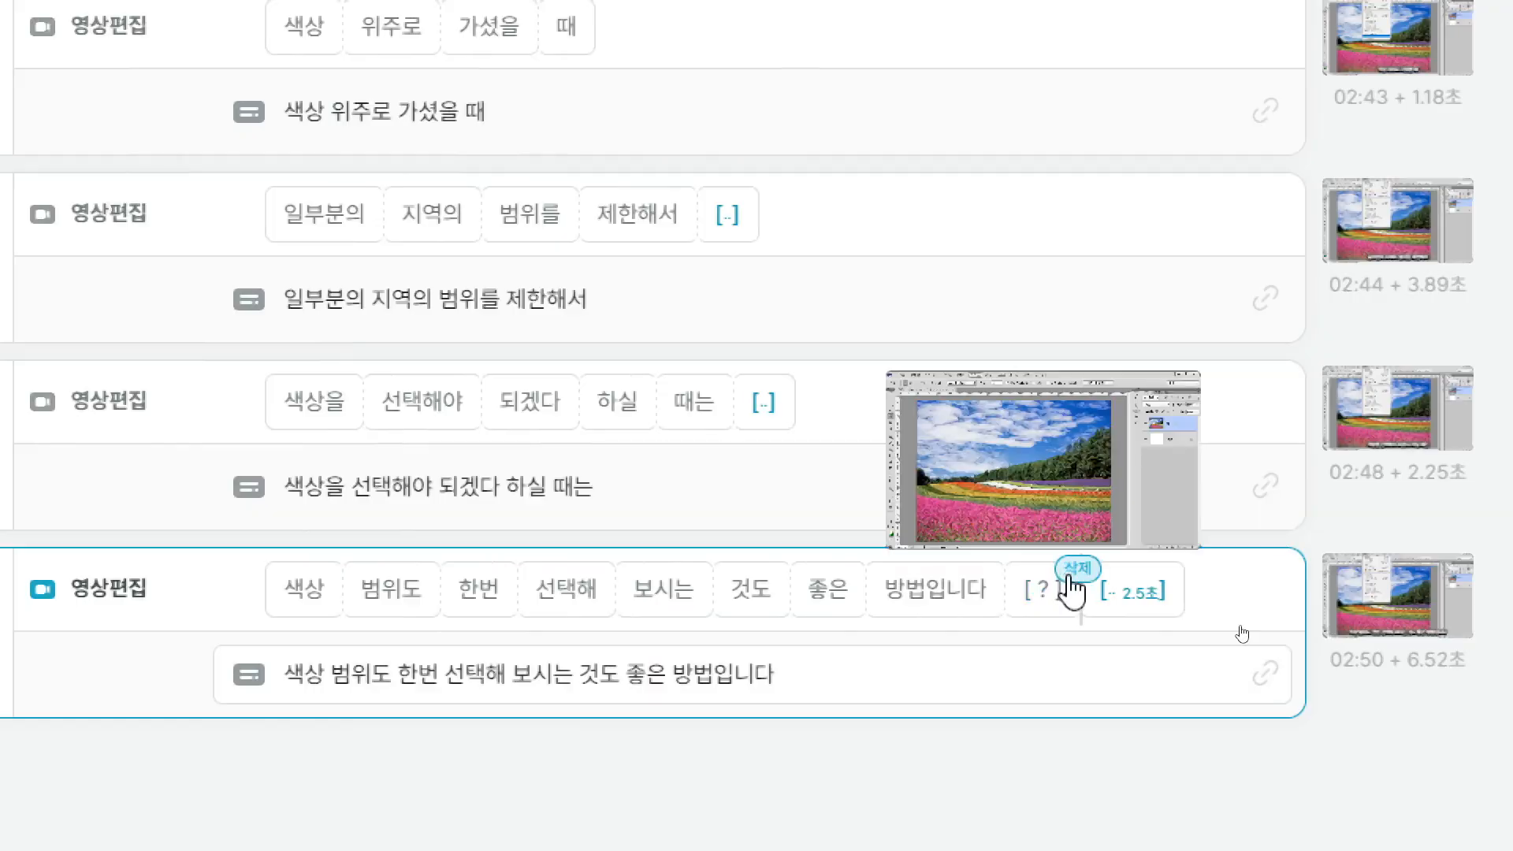
click(1073, 571)
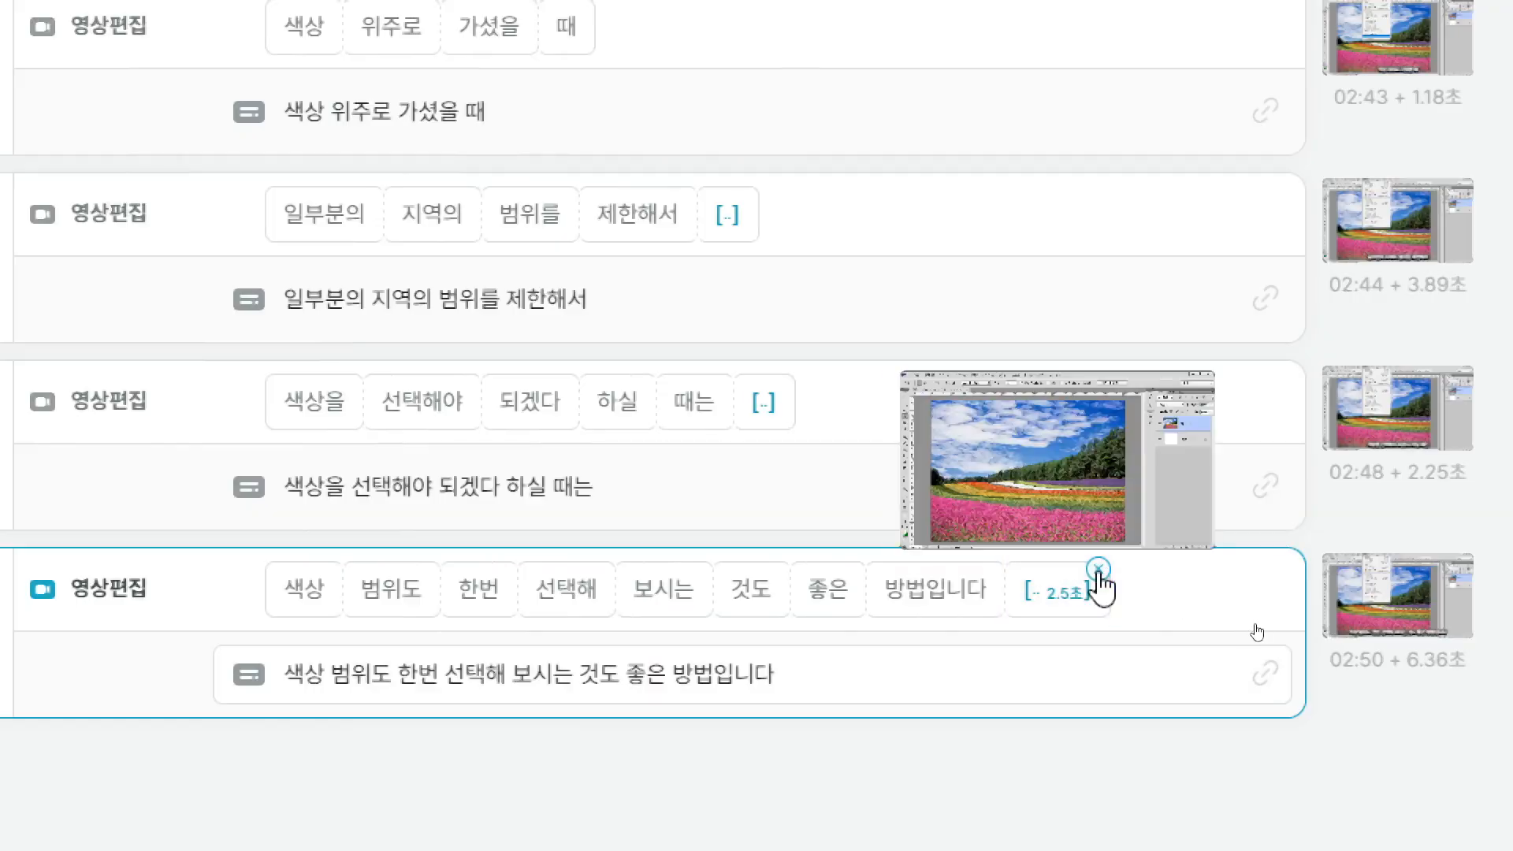
click(1098, 570)
mouse_move(787, 425)
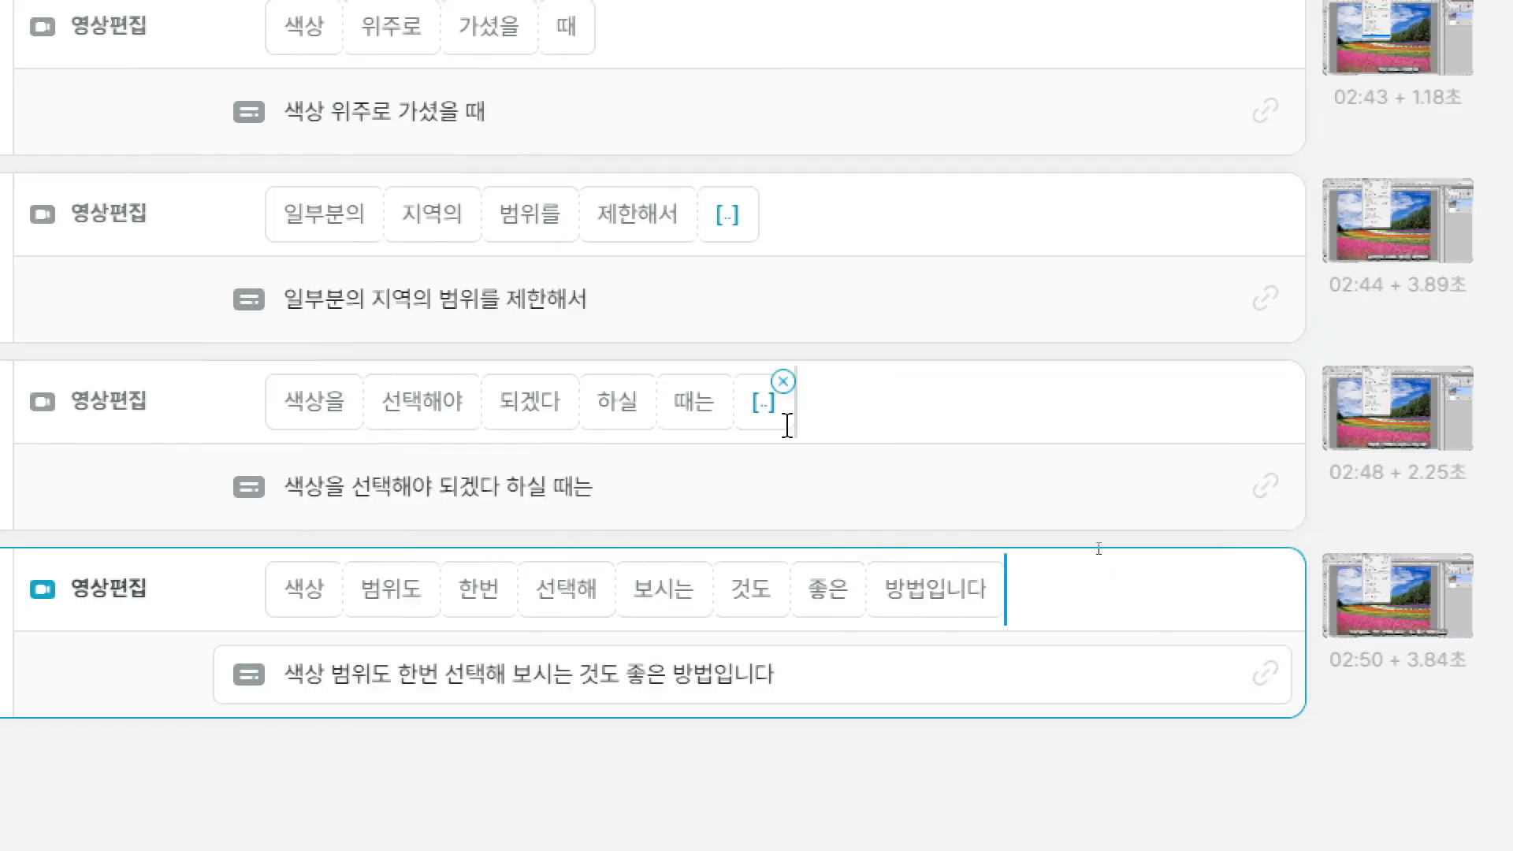
click(783, 383)
mouse_move(737, 237)
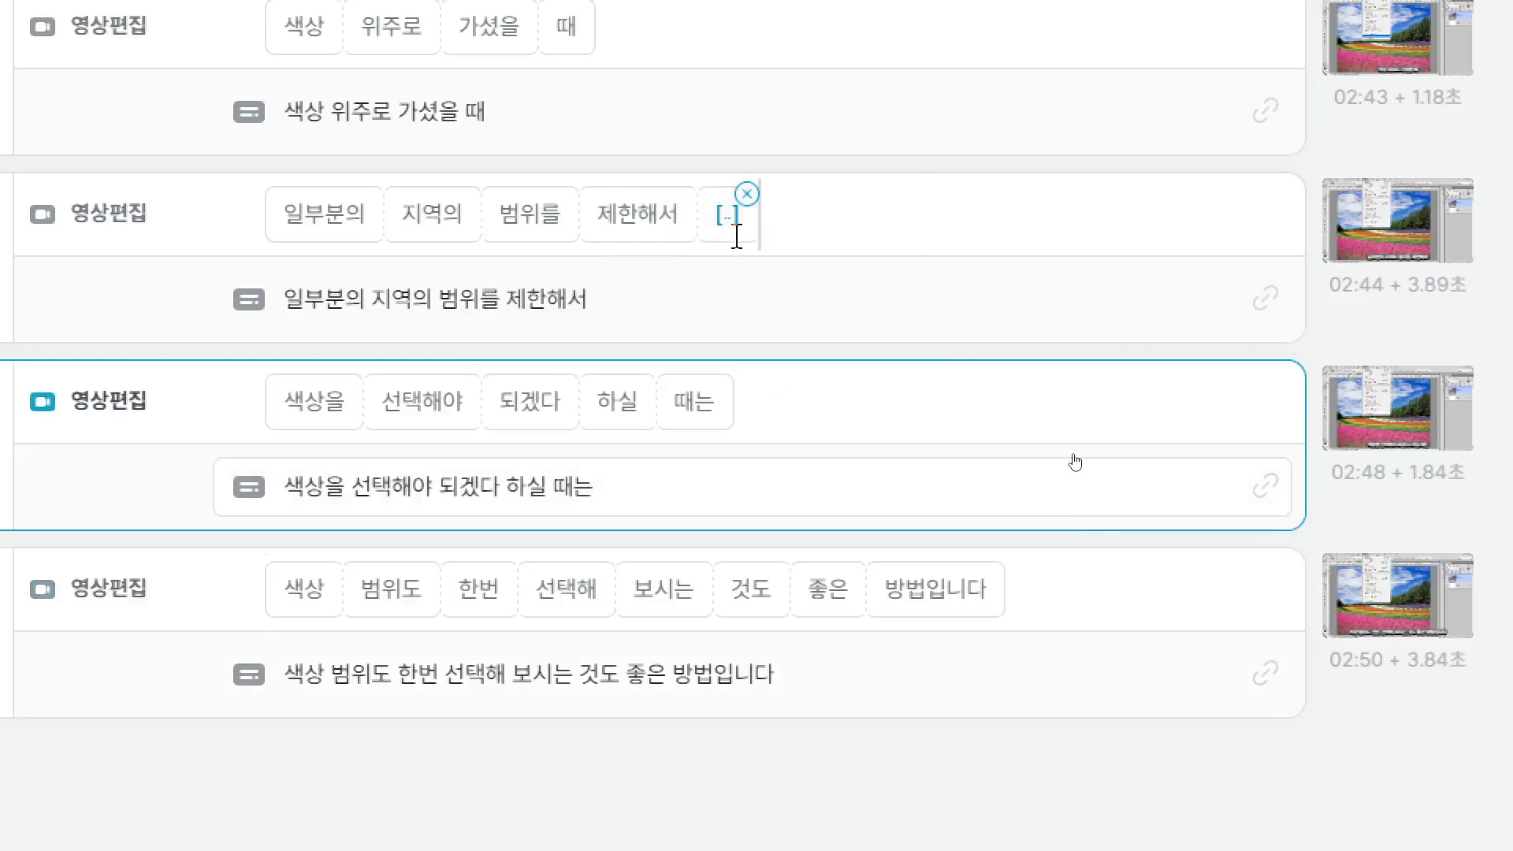
click(747, 196)
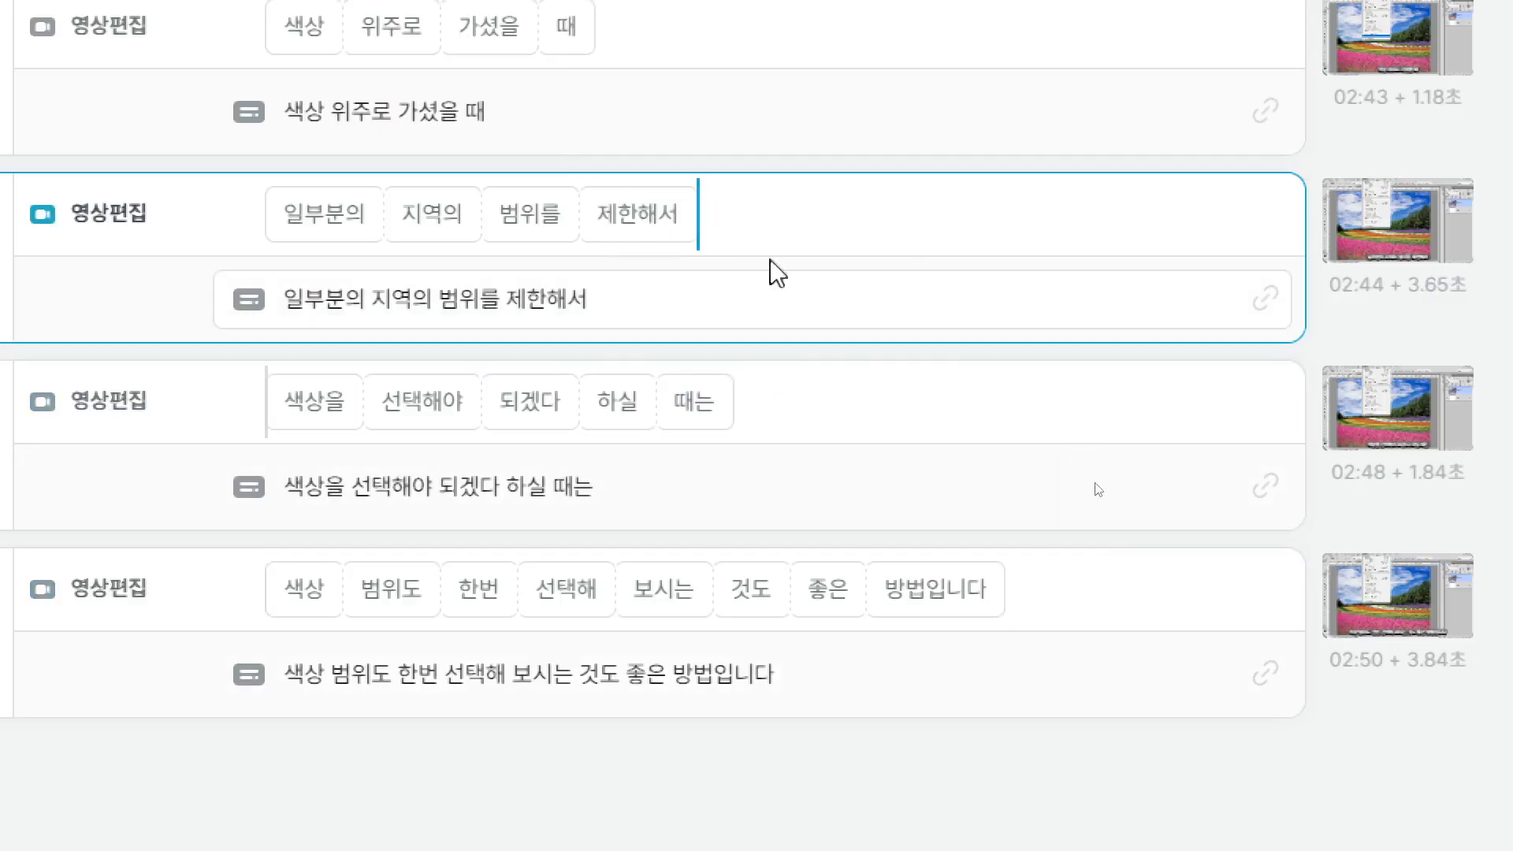
Step: Remove the pauses after 아니고 and 도구만 in clip 68
scroll(1100, 504, up, 7)
scroll(1100, 516, down, 5)
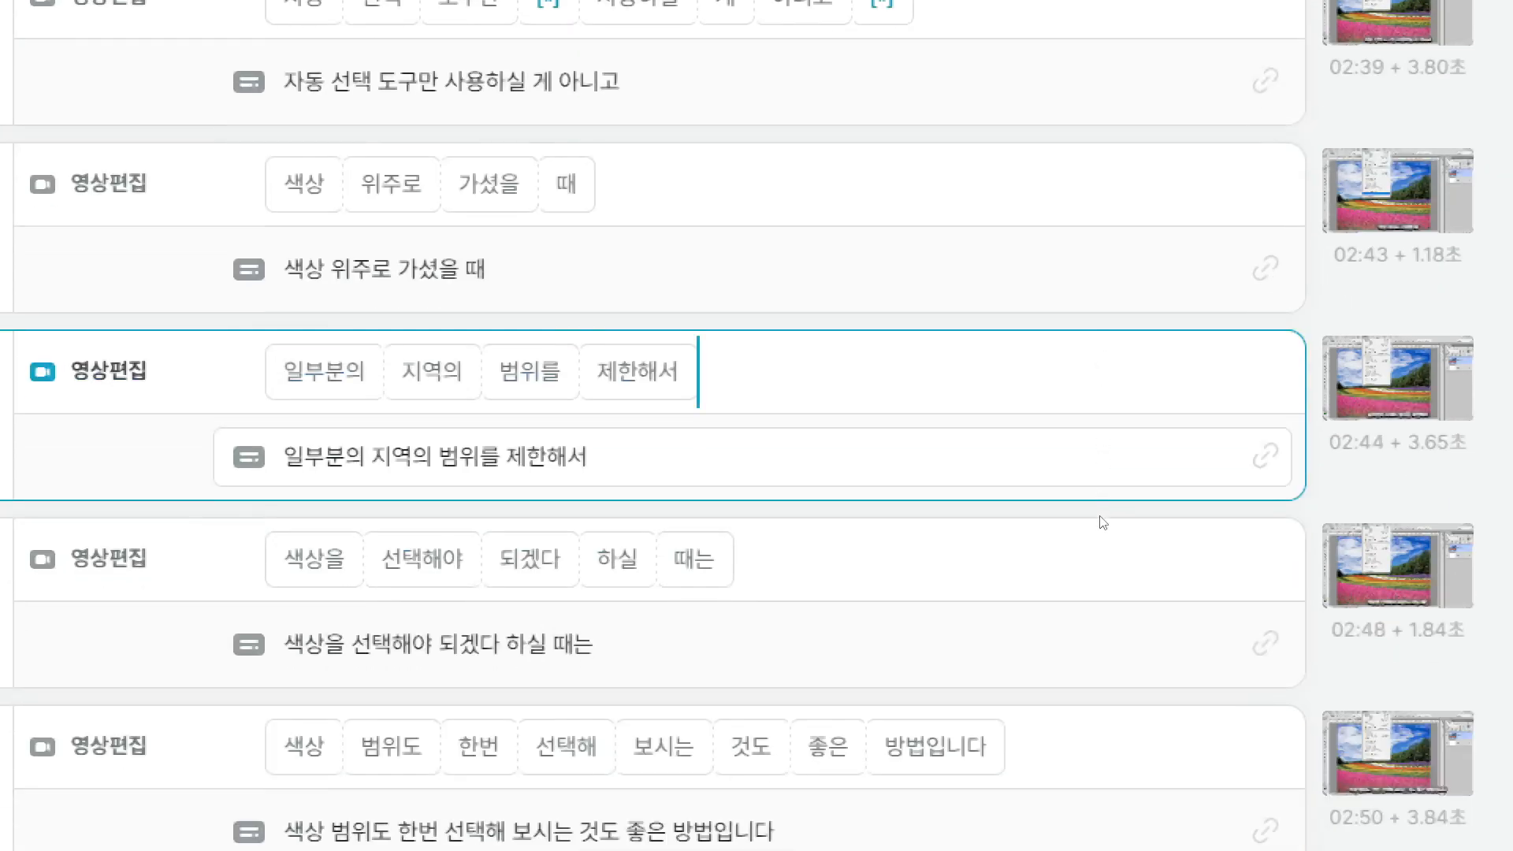
scroll(1102, 520, down, 5)
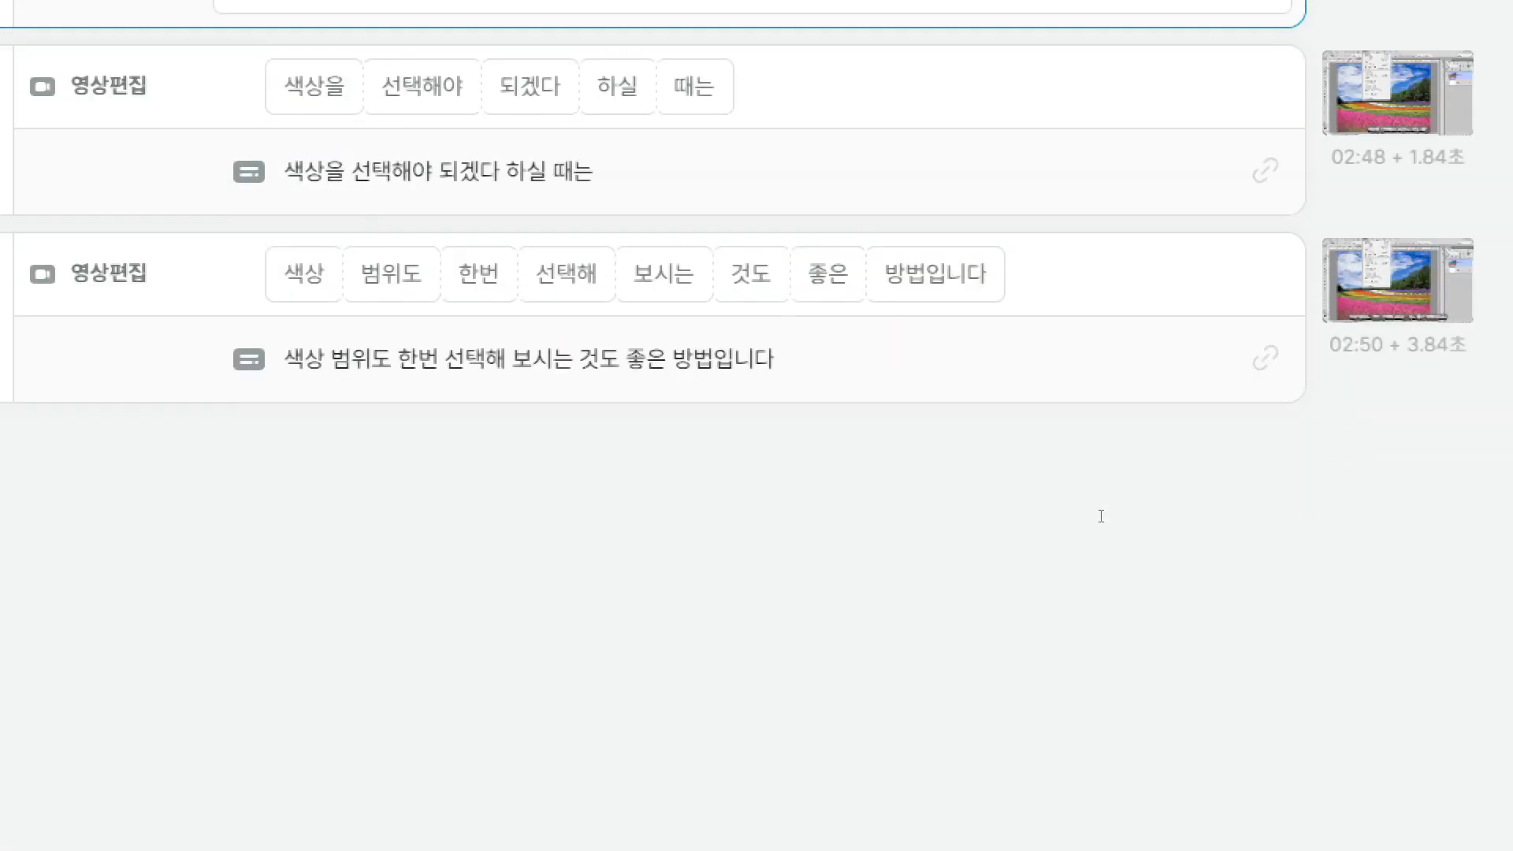
scroll(1101, 516, up, 5)
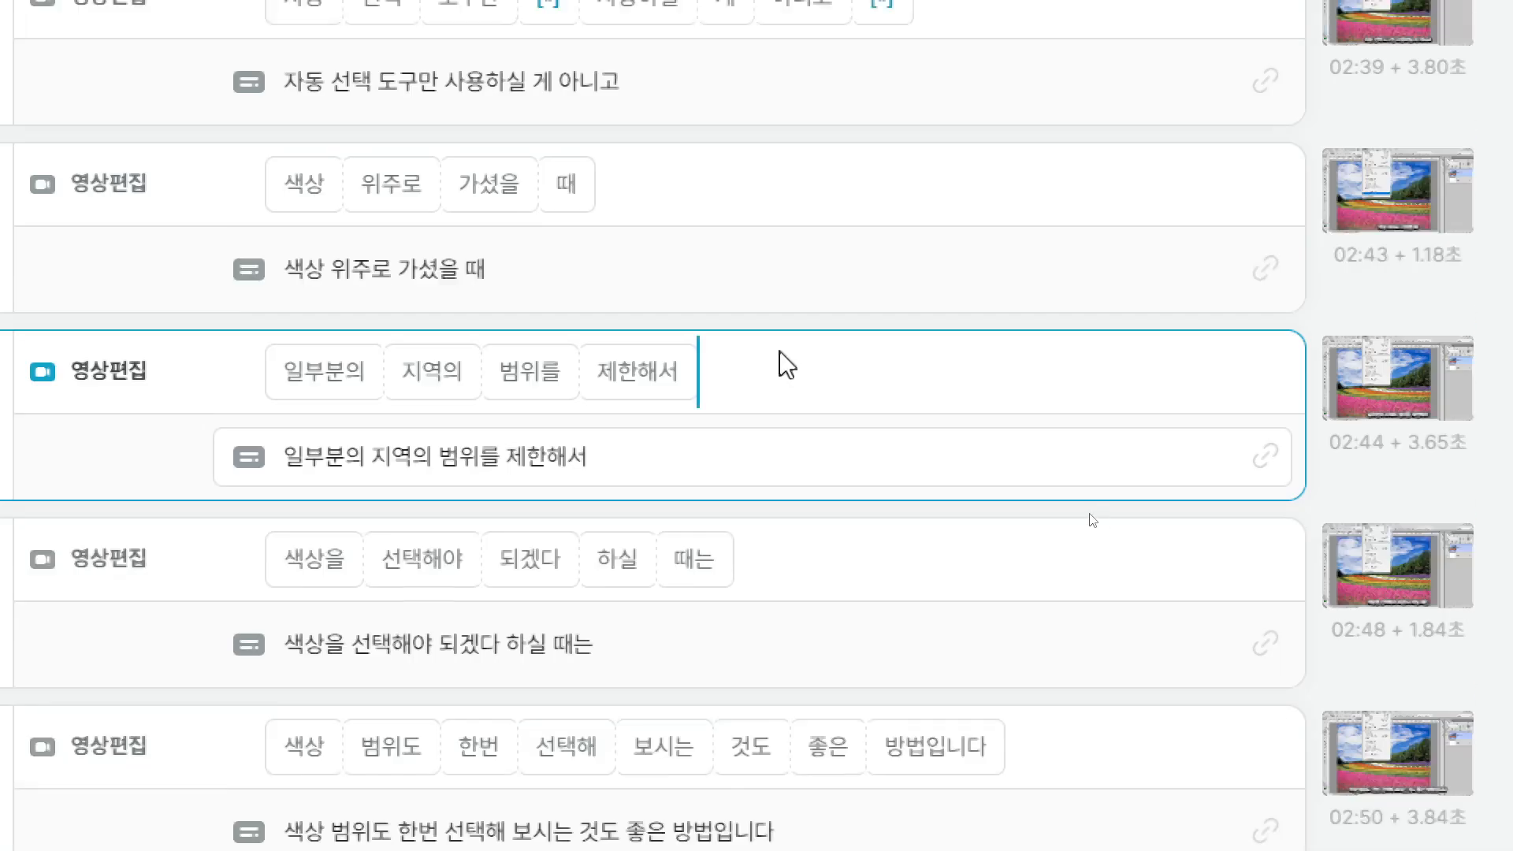
scroll(1093, 520, up, 3)
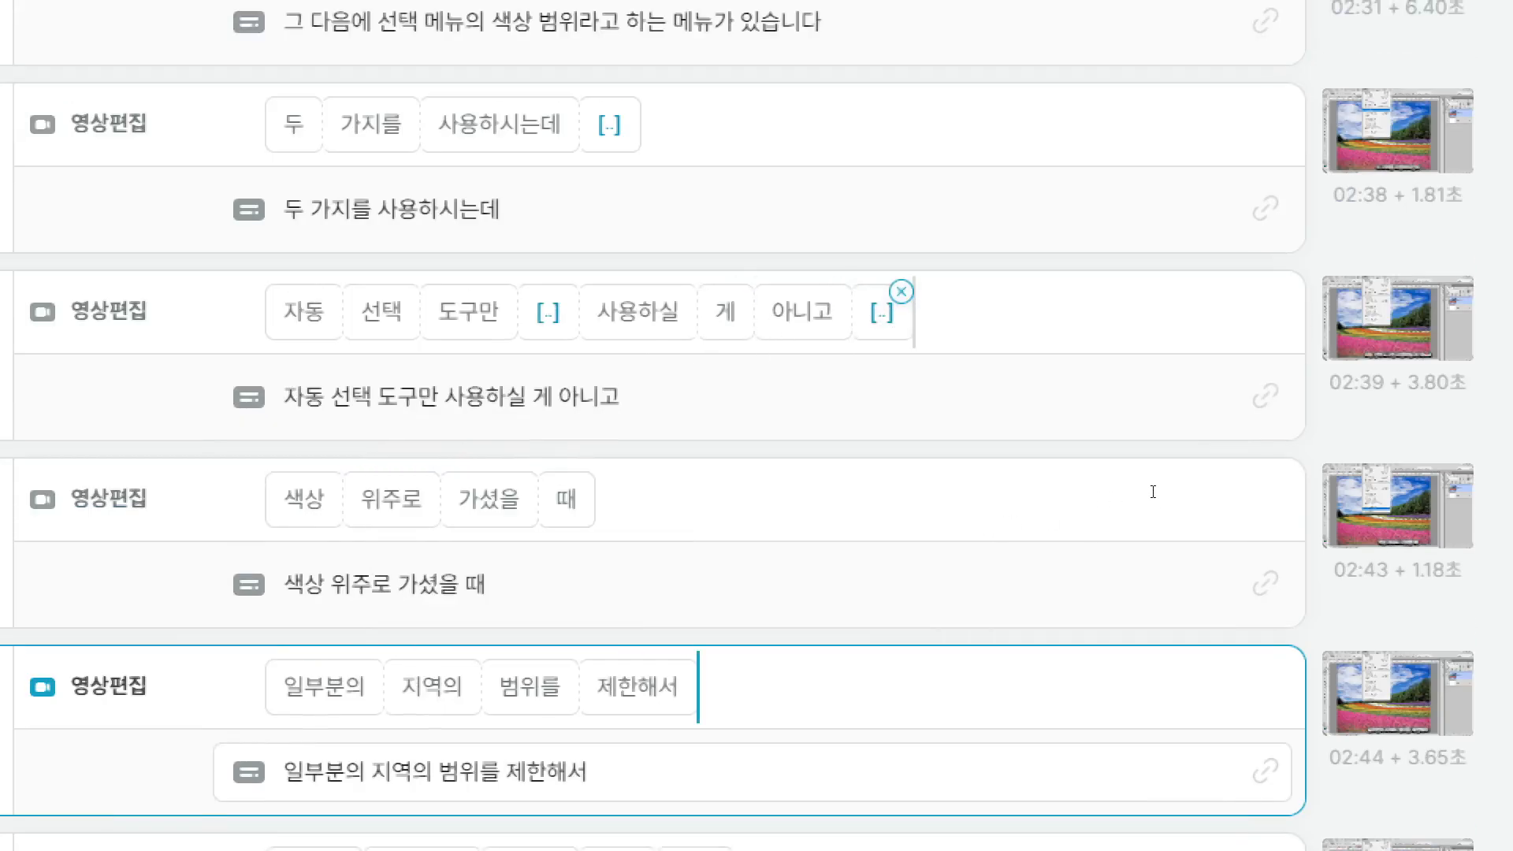
click(901, 293)
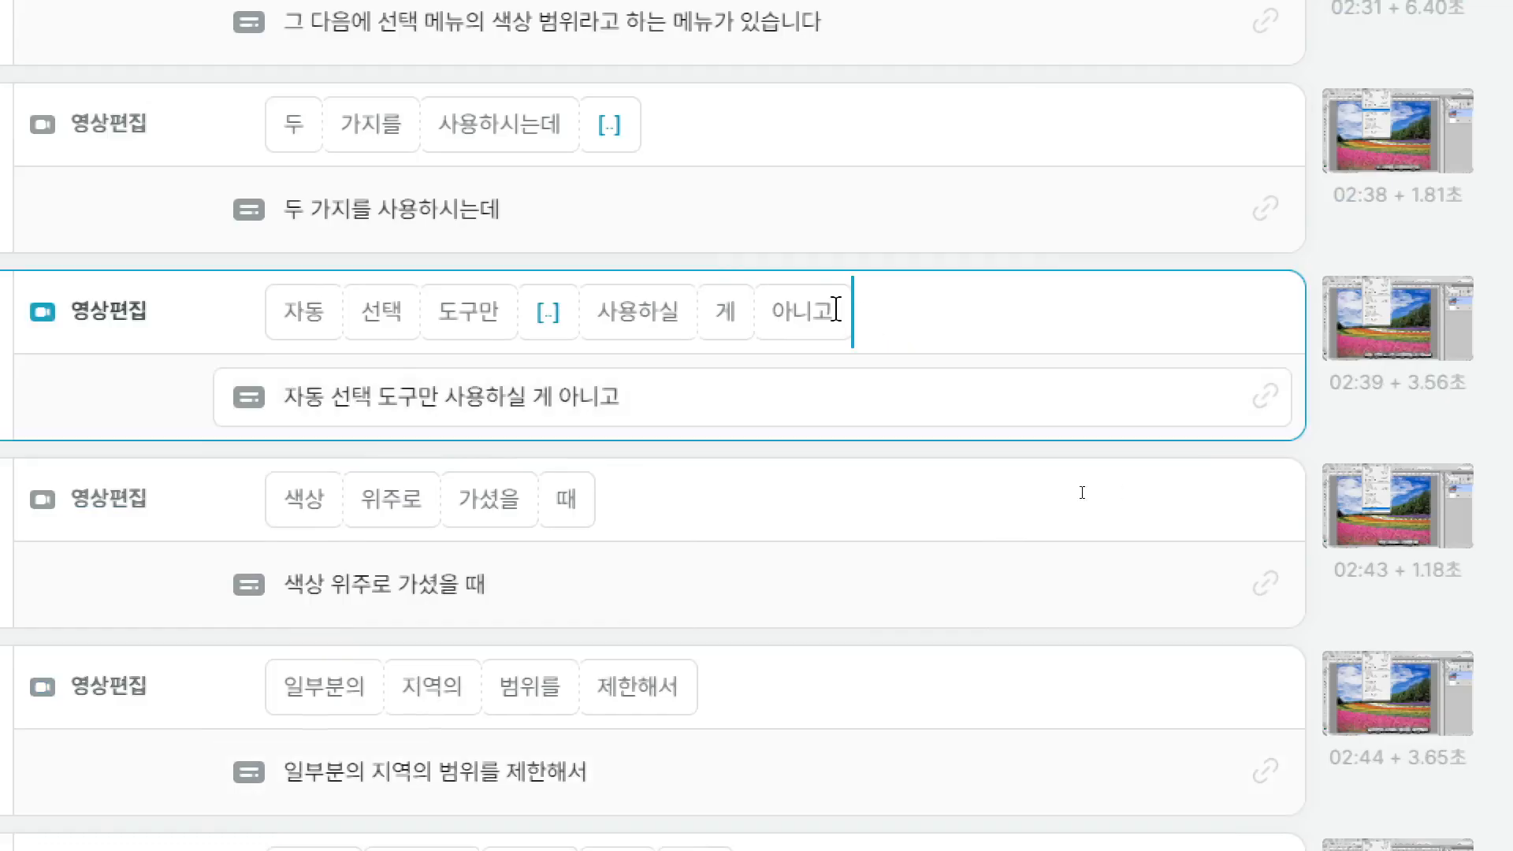
mouse_move(564, 311)
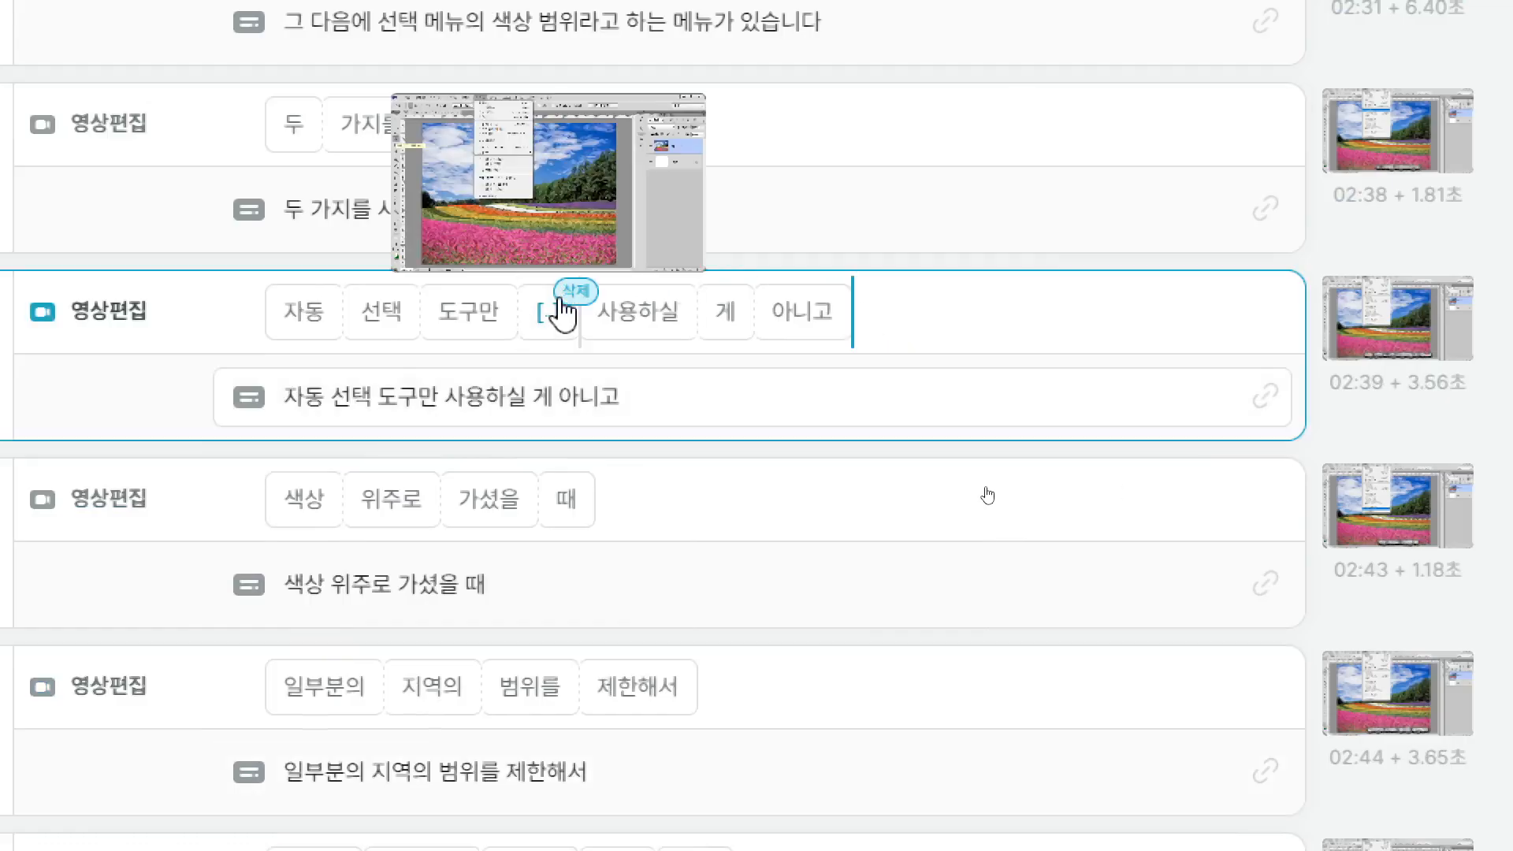
click(569, 293)
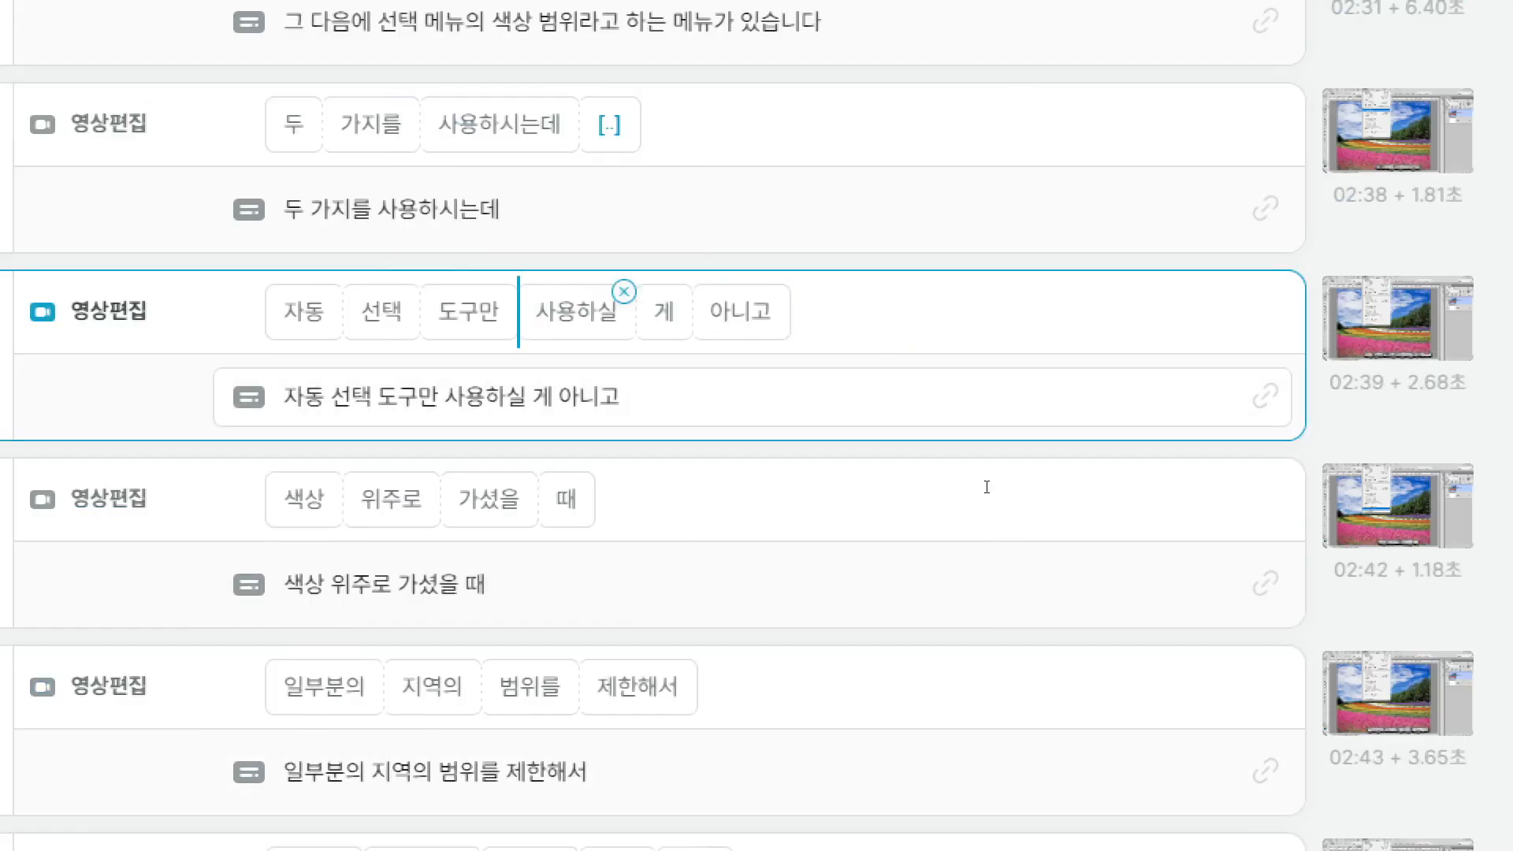
scroll(1142, 473, up, 5)
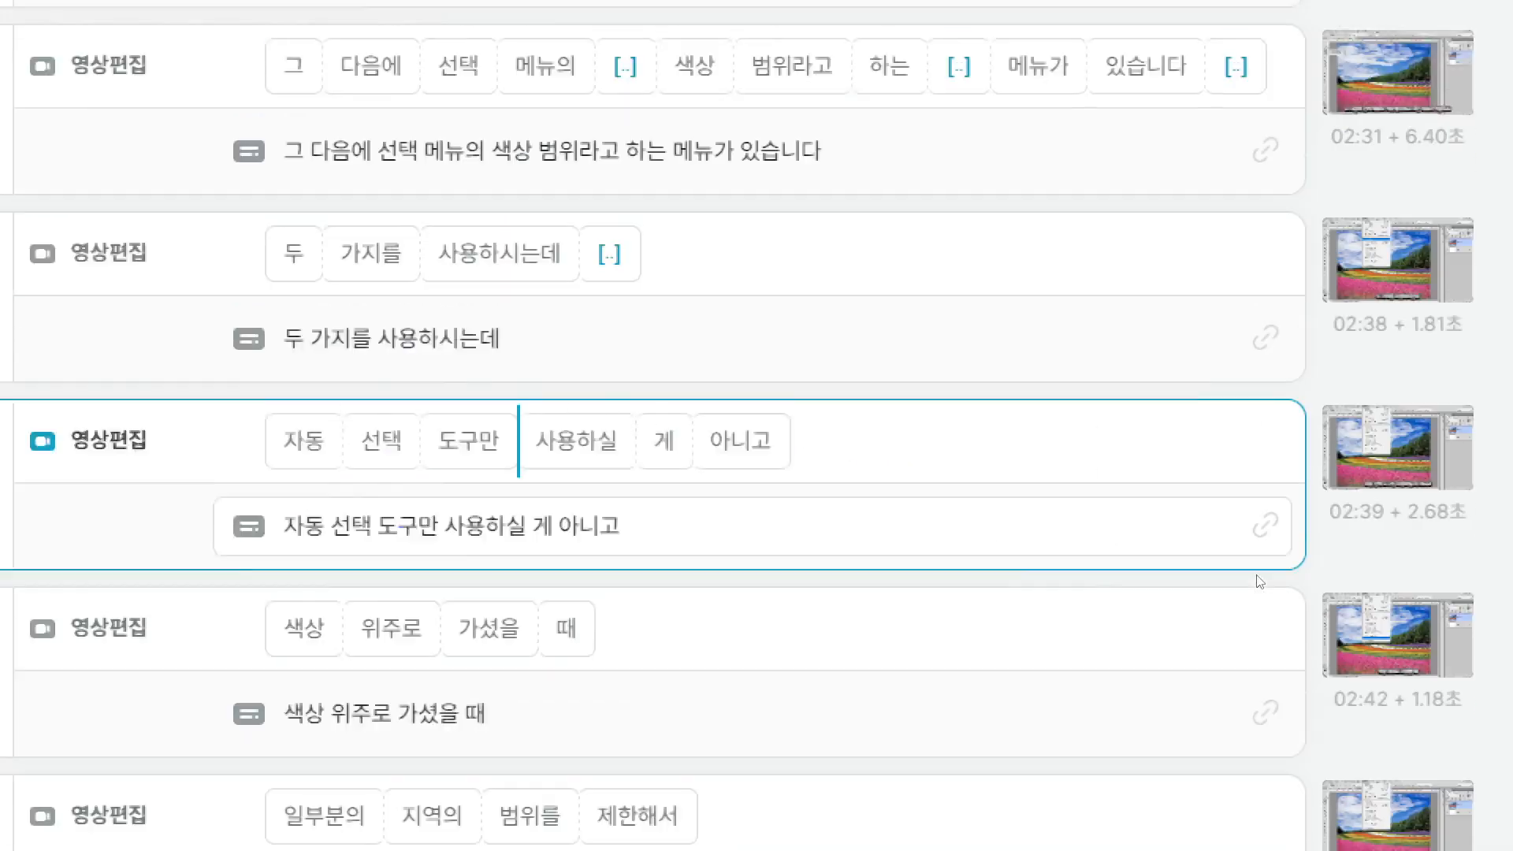
mouse_move(636, 615)
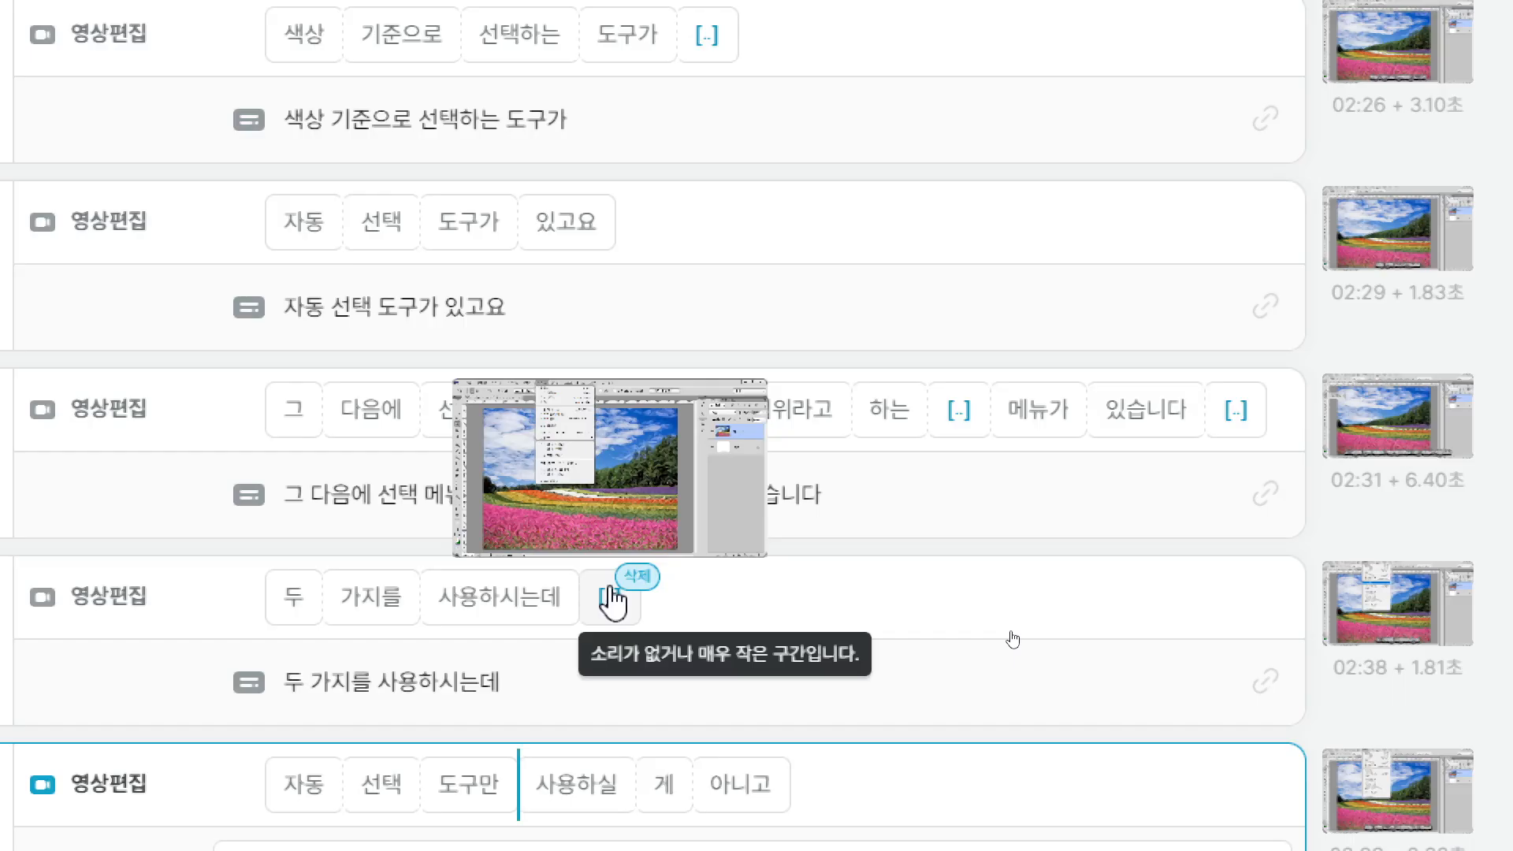
Step: Remove the pauses after 사용하시는데, 메뉴의, 하는 and 있습니다
click(638, 584)
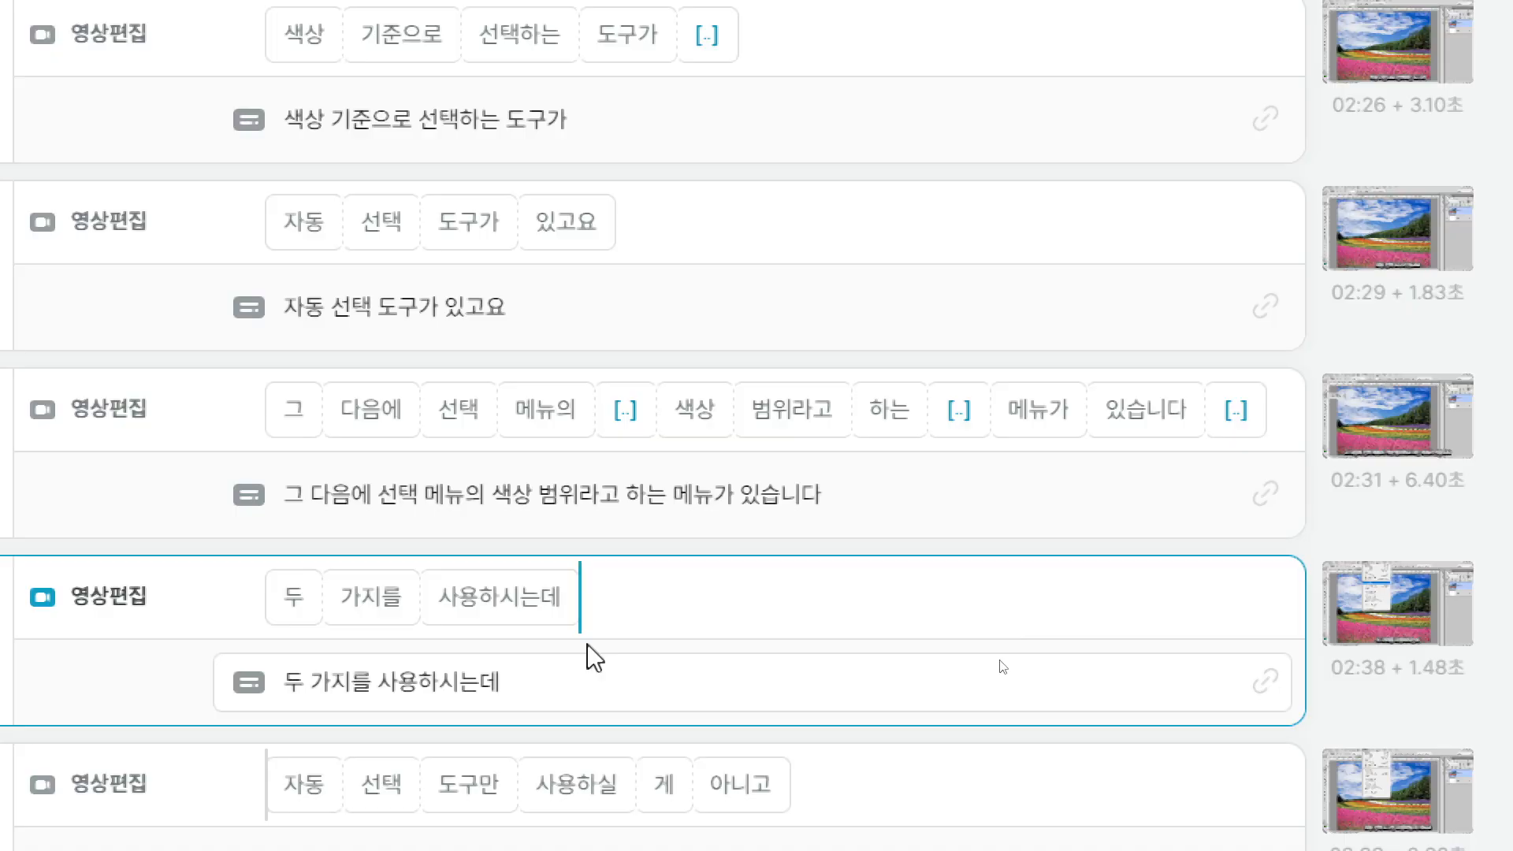
click(651, 390)
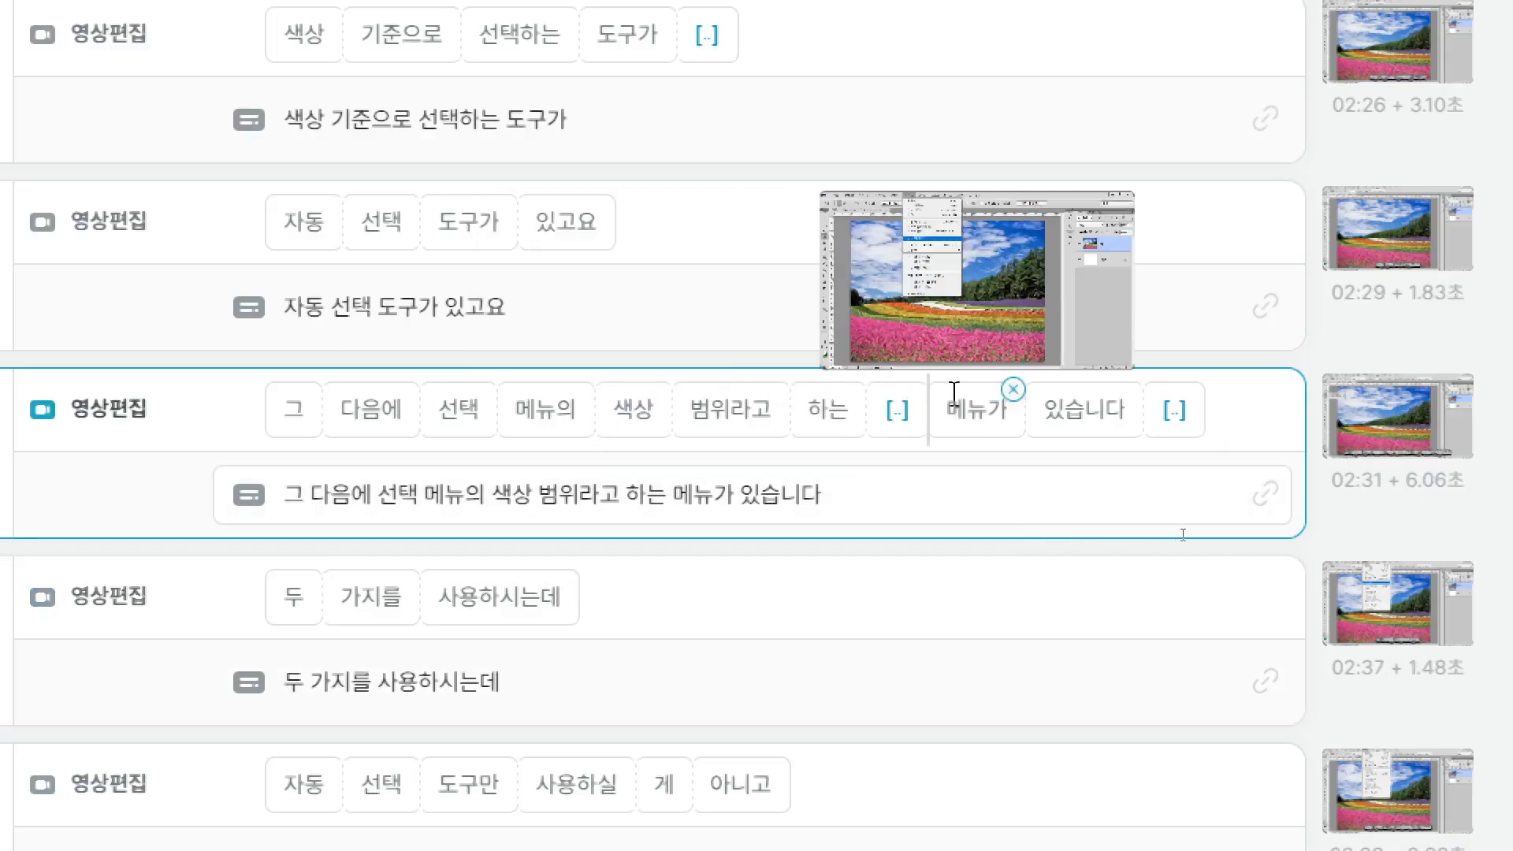
click(915, 390)
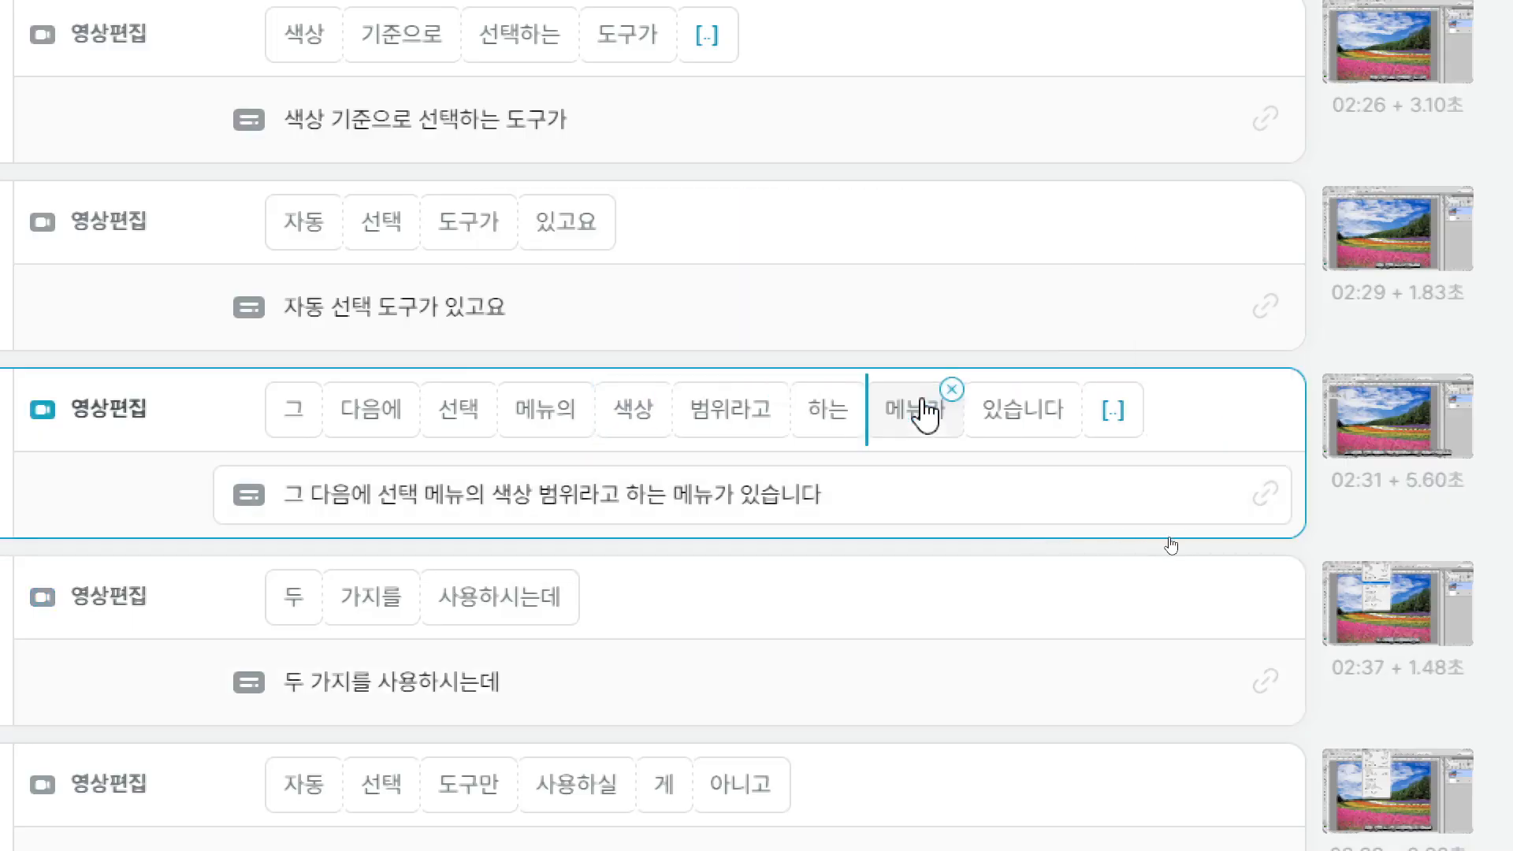
mouse_move(1127, 398)
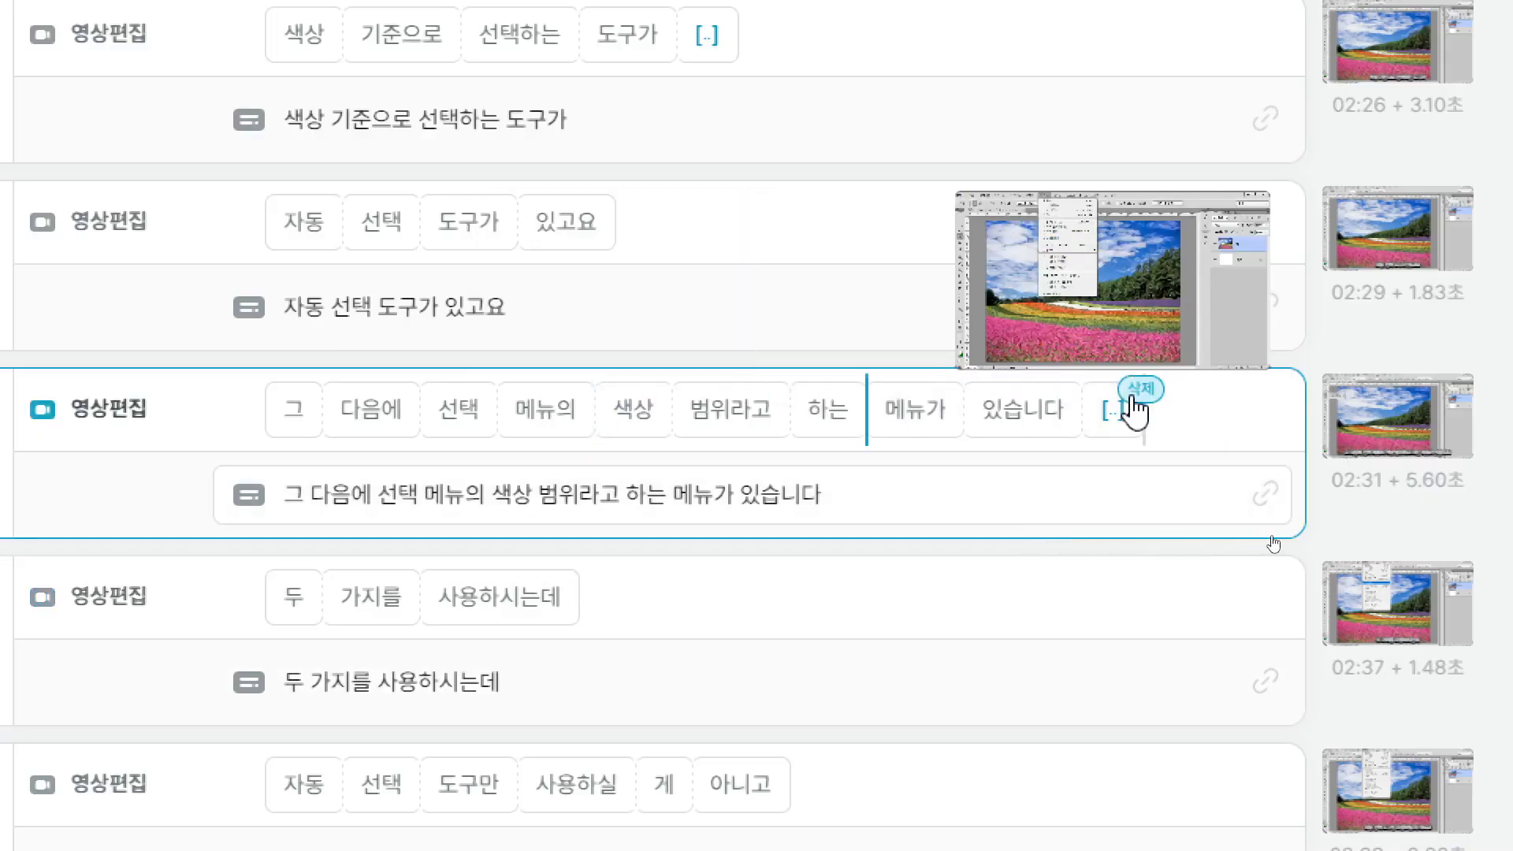
click(1132, 390)
Step: Delete gaps after 도구가, 위주로, 있어요 and 줍니다, plus the unrecognised sound in the 색상 값을 clip
scroll(954, 607, up, 5)
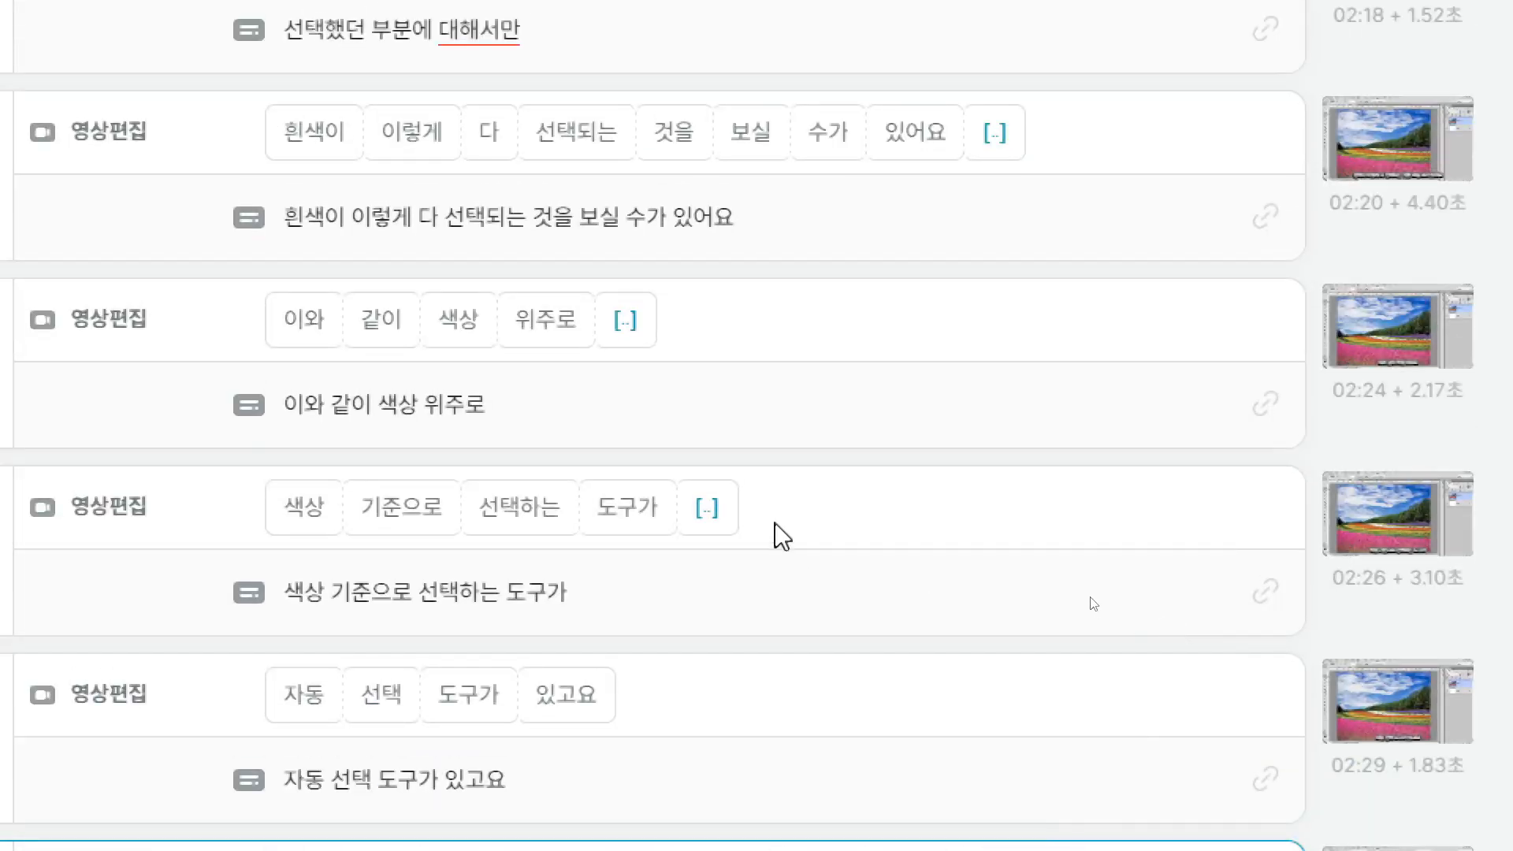
mouse_move(727, 500)
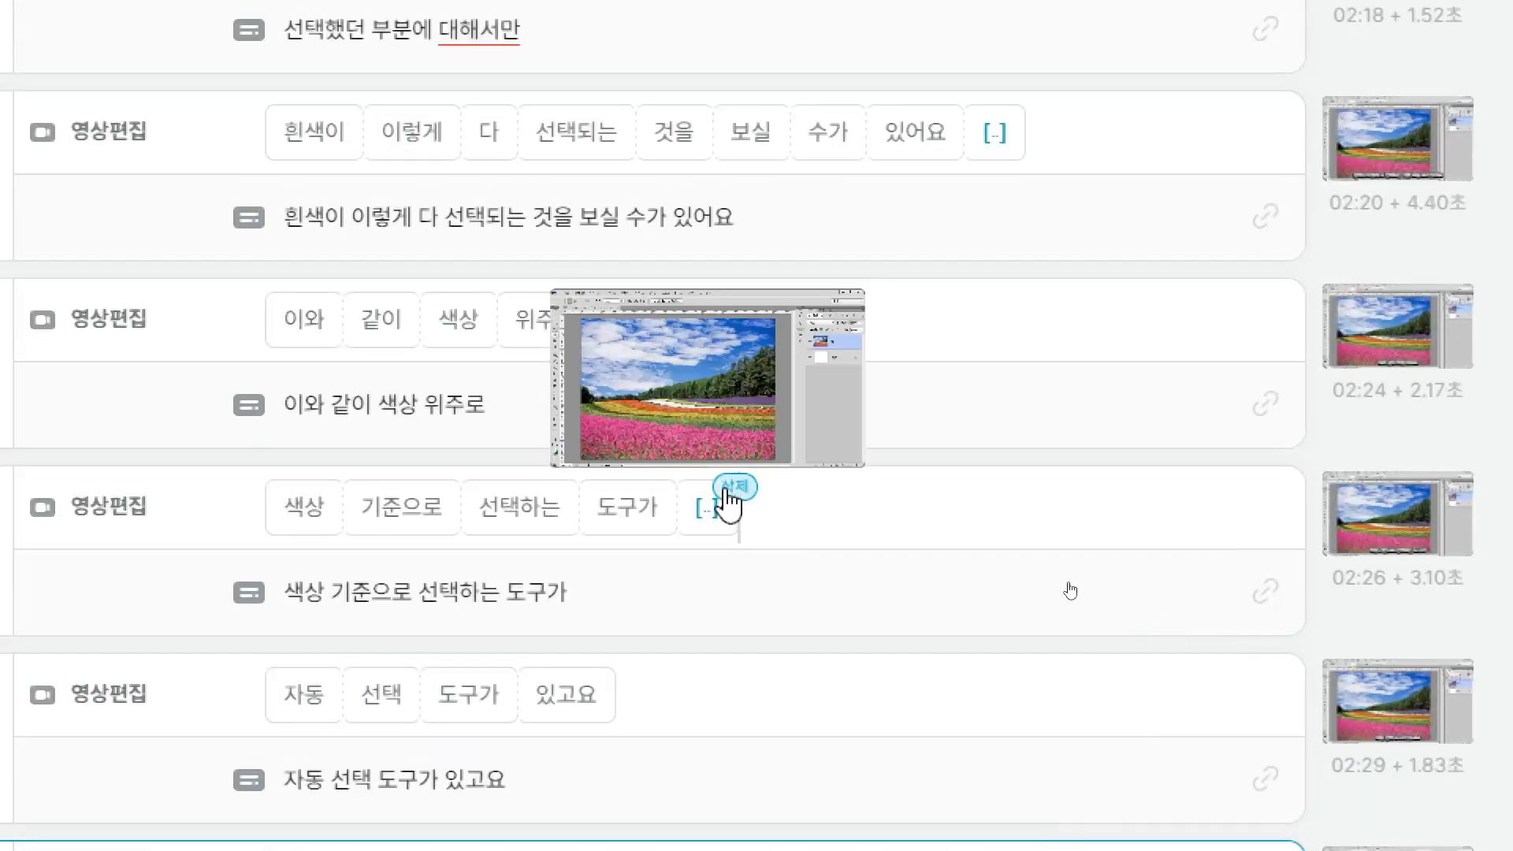
click(730, 490)
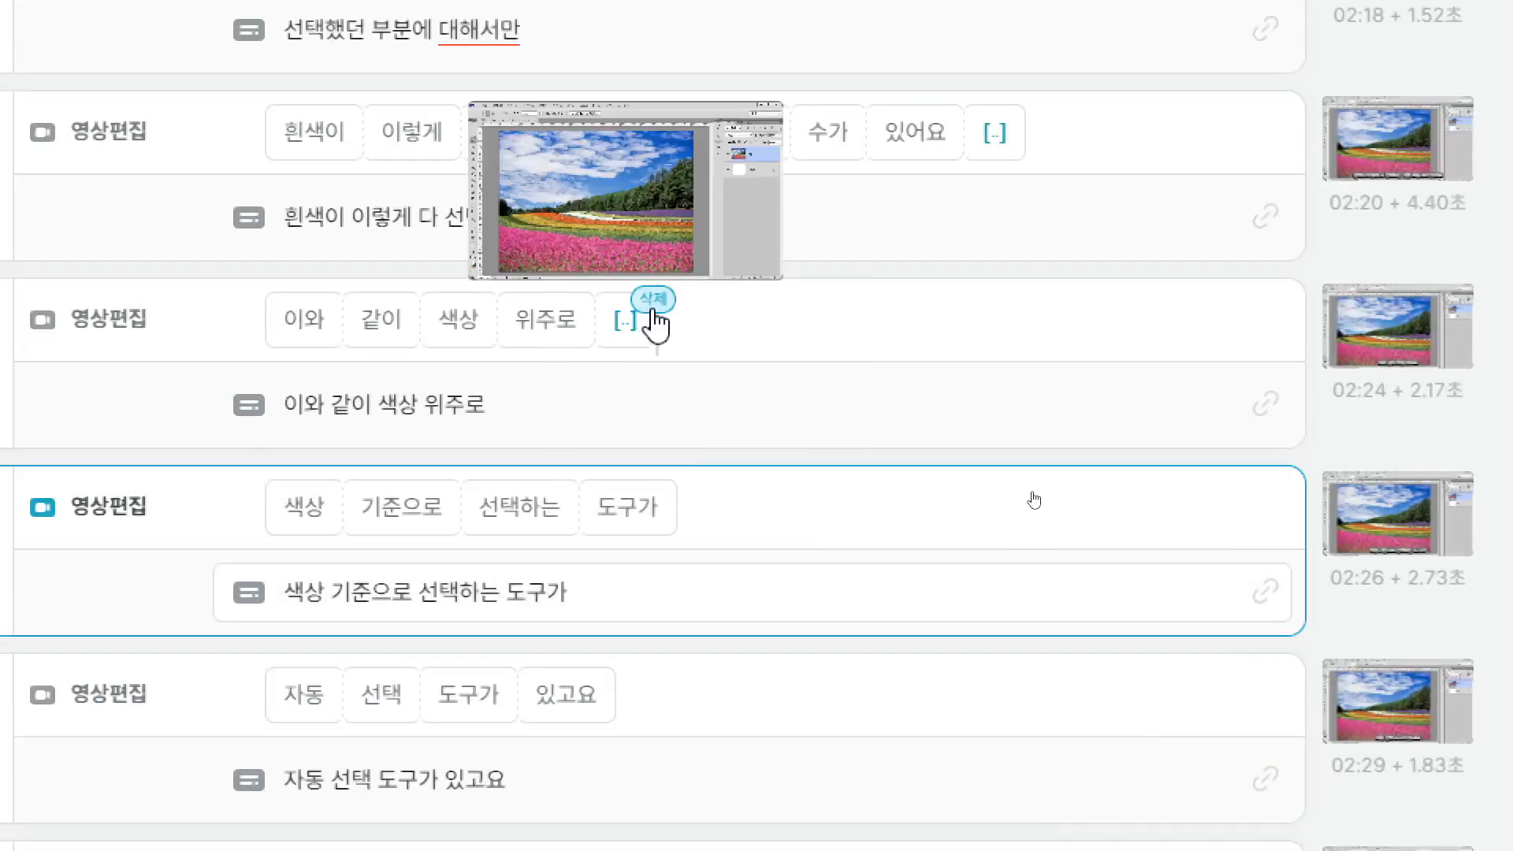
click(654, 304)
mouse_move(1011, 138)
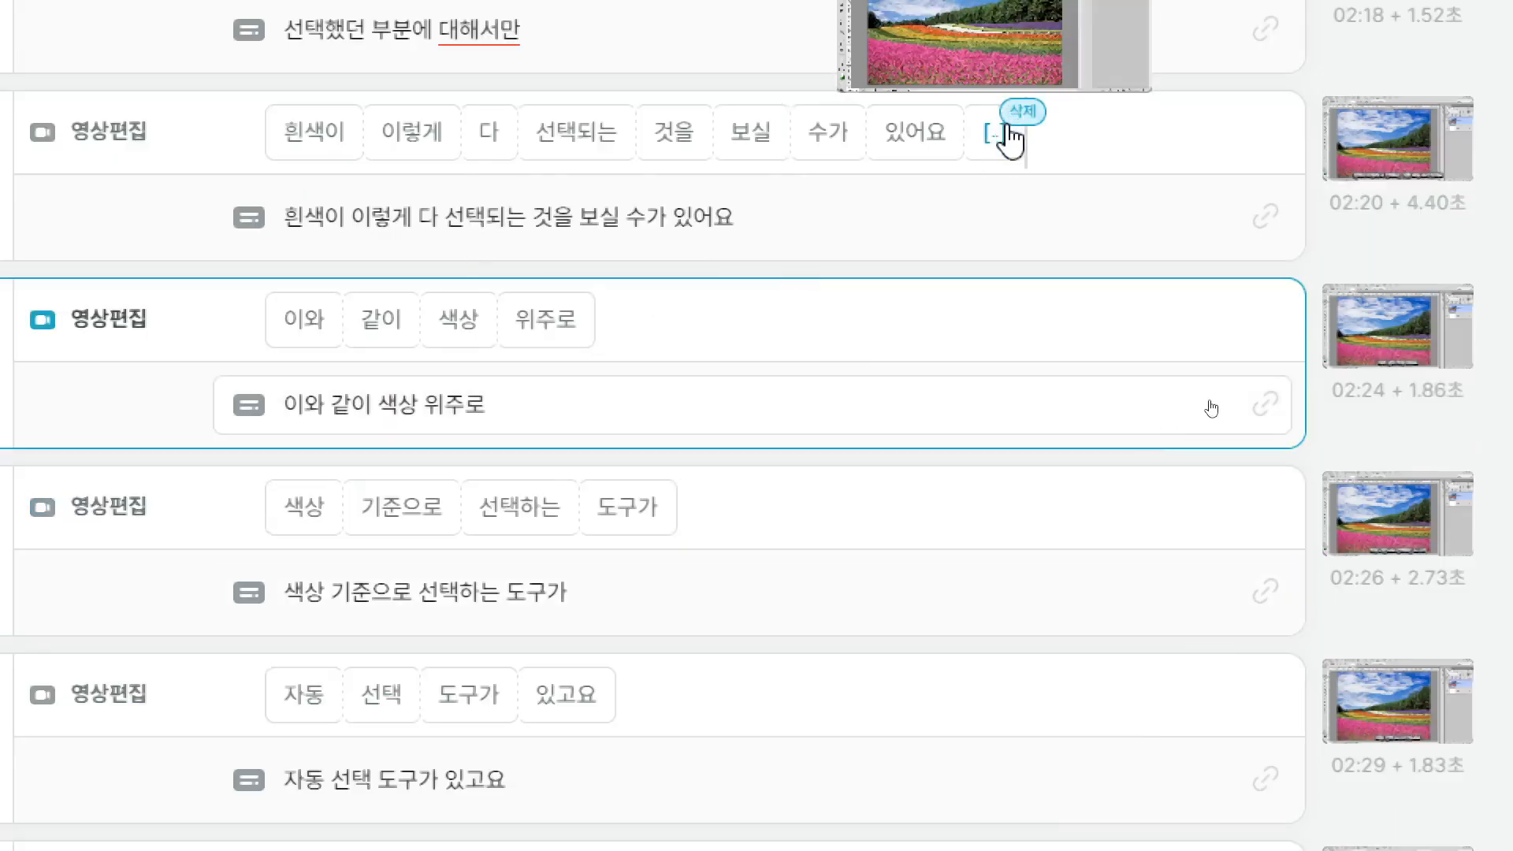
click(1022, 113)
scroll(912, 544, up, 6)
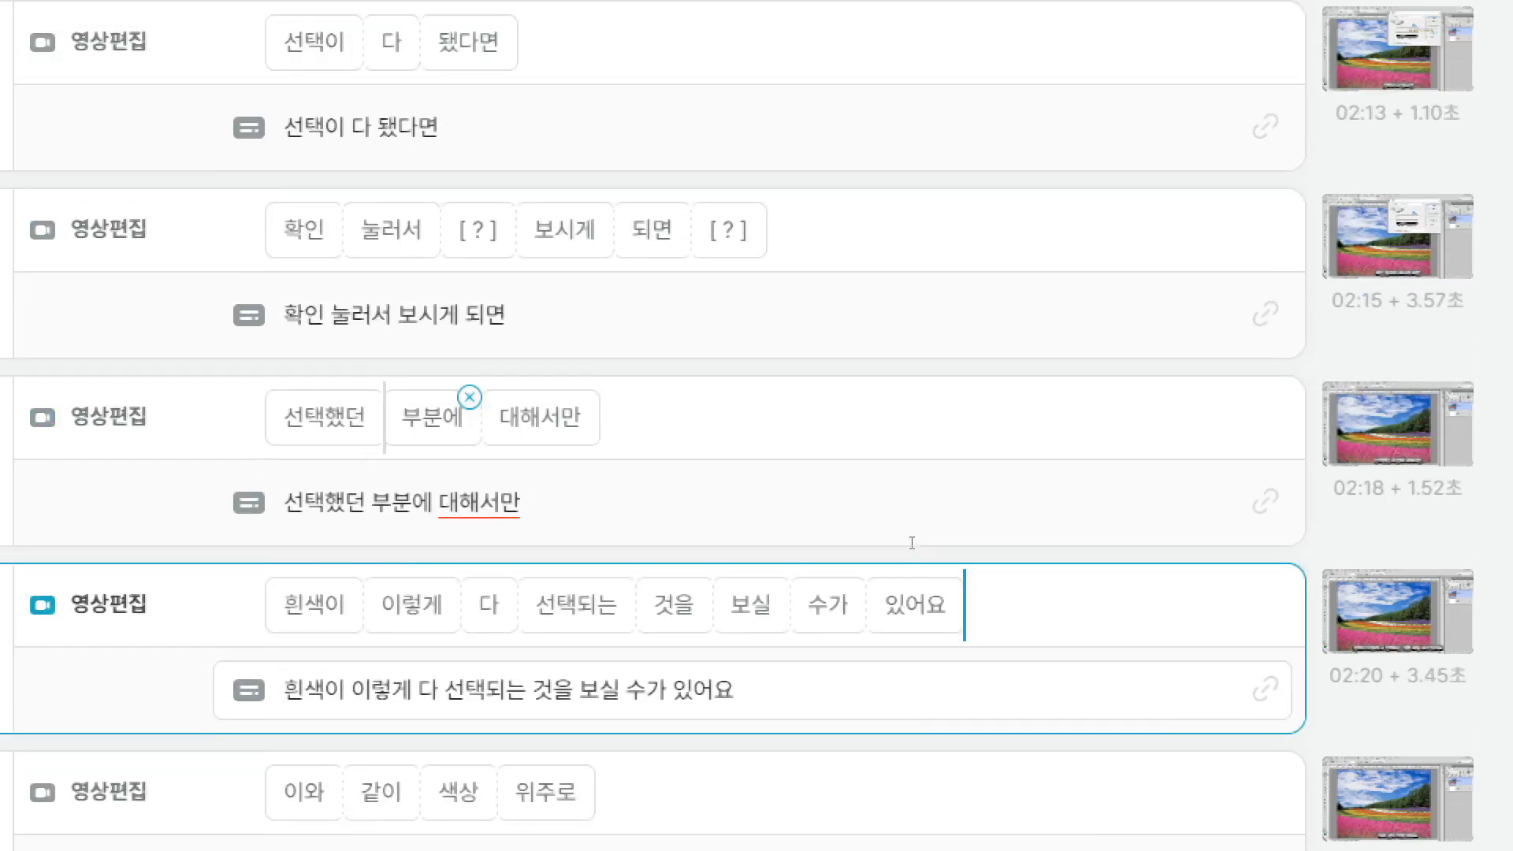
scroll(939, 534, up, 5)
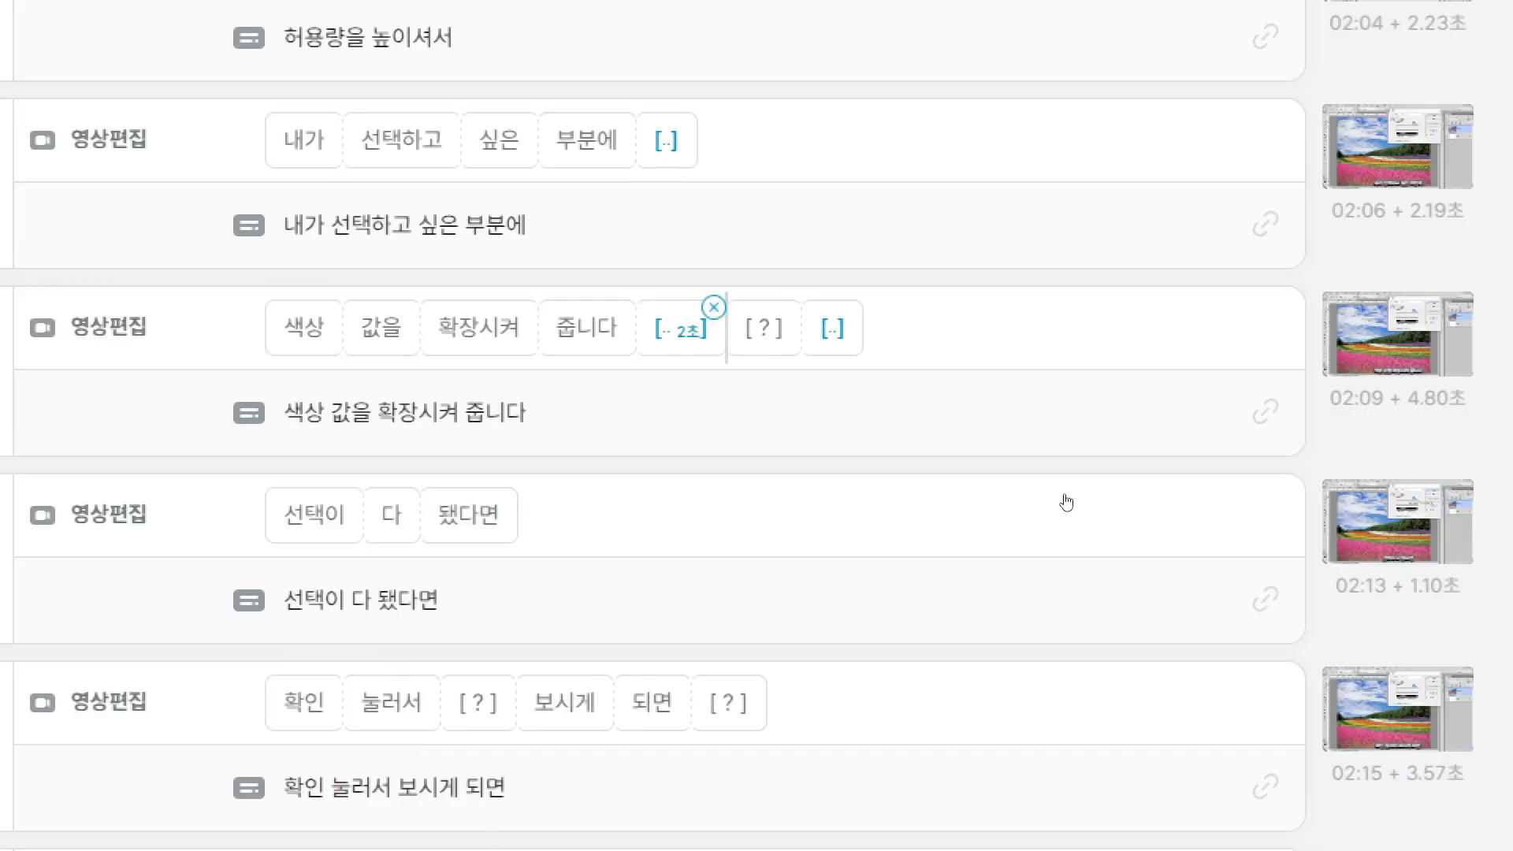
click(713, 307)
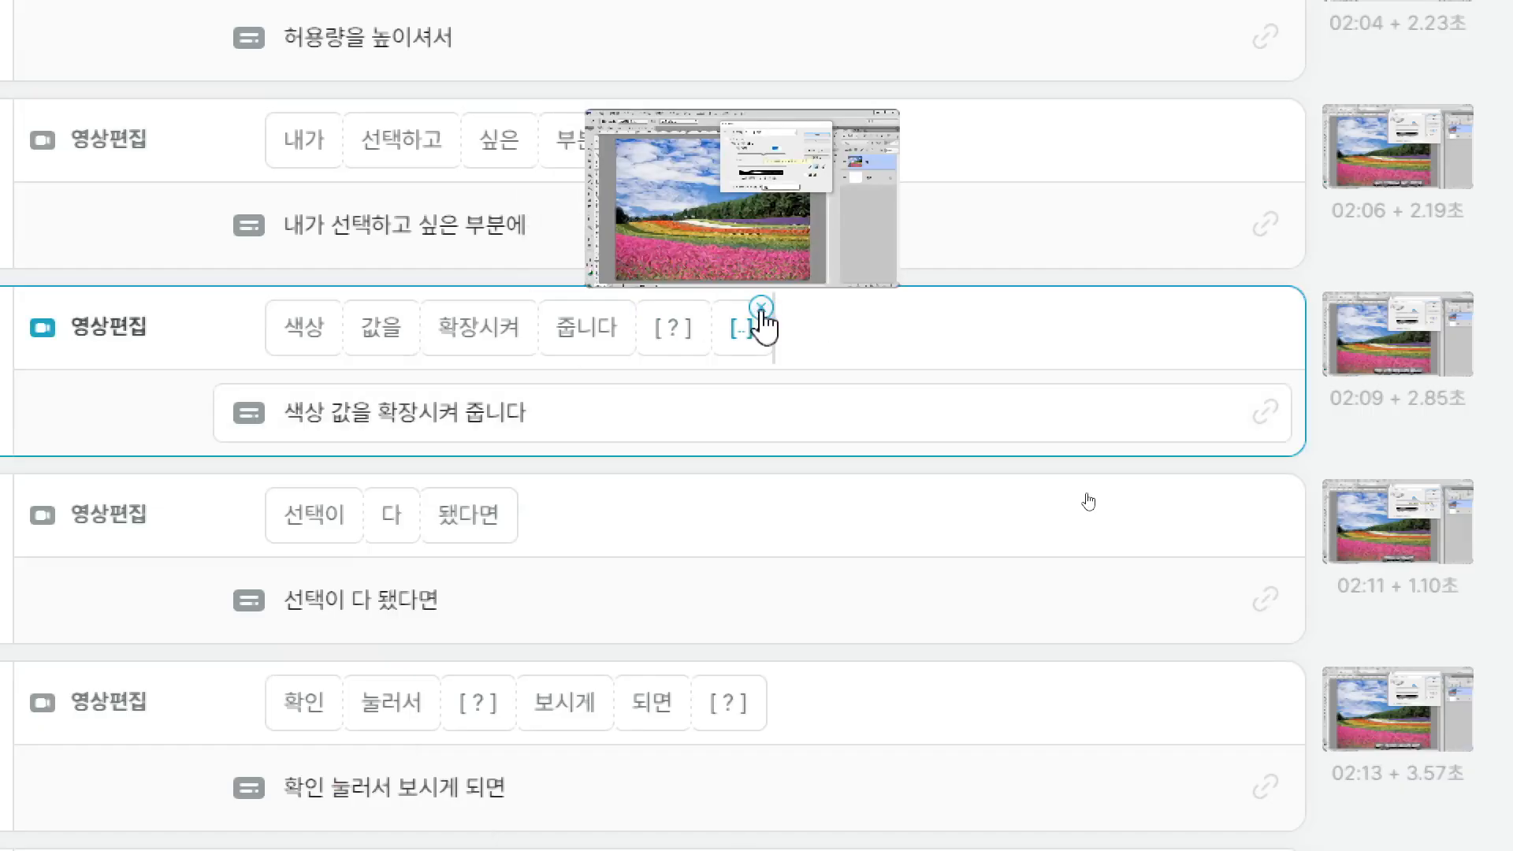
click(761, 308)
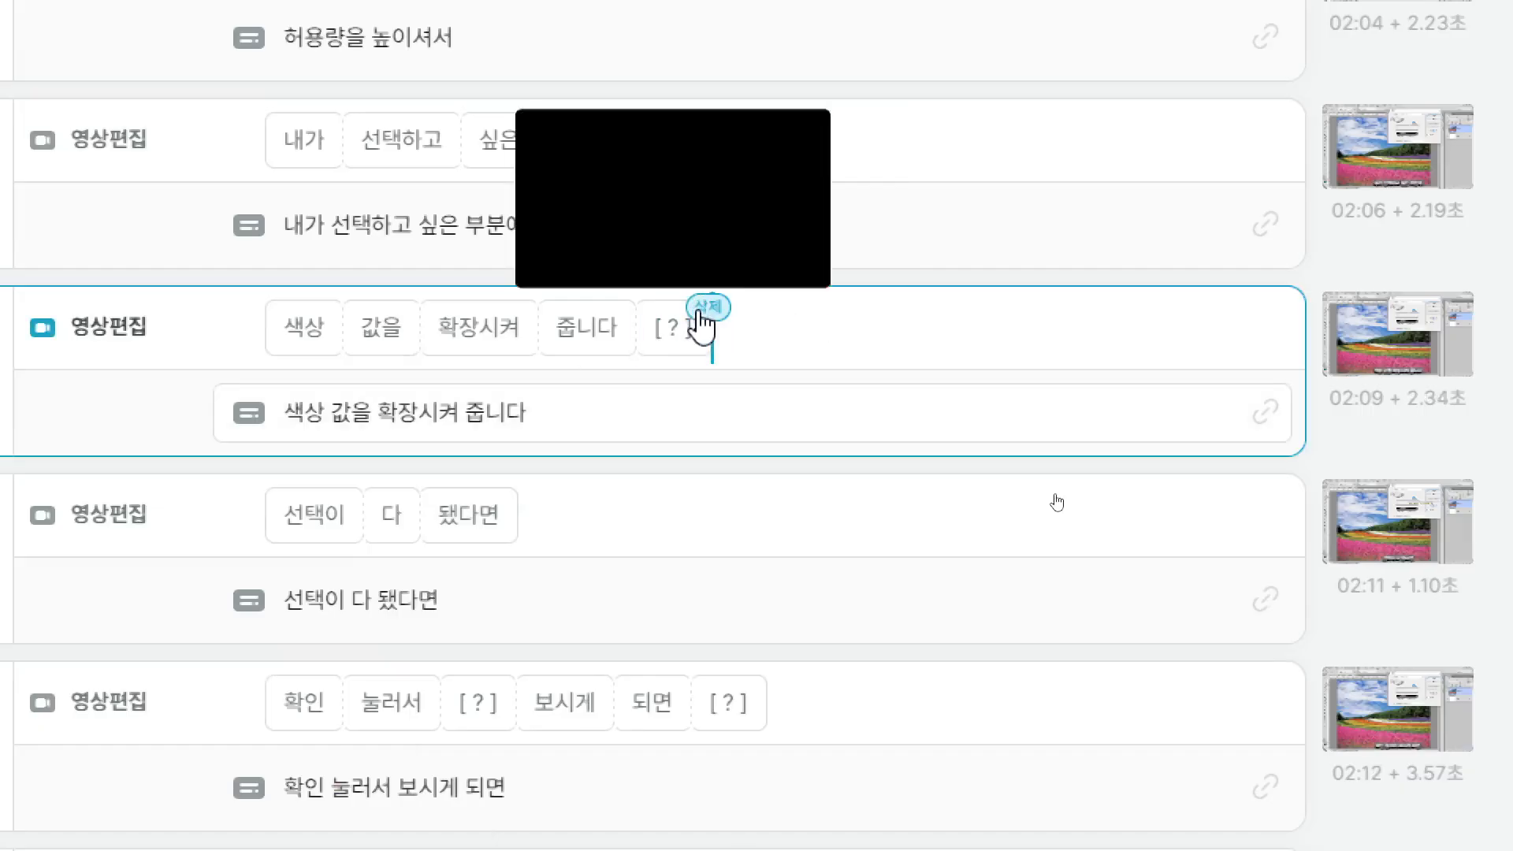
click(707, 307)
Step: Delete the gaps after 부분에, in the 허용량을 clip, after 높이셔서 and after 됐다면
scroll(696, 362, up, 3)
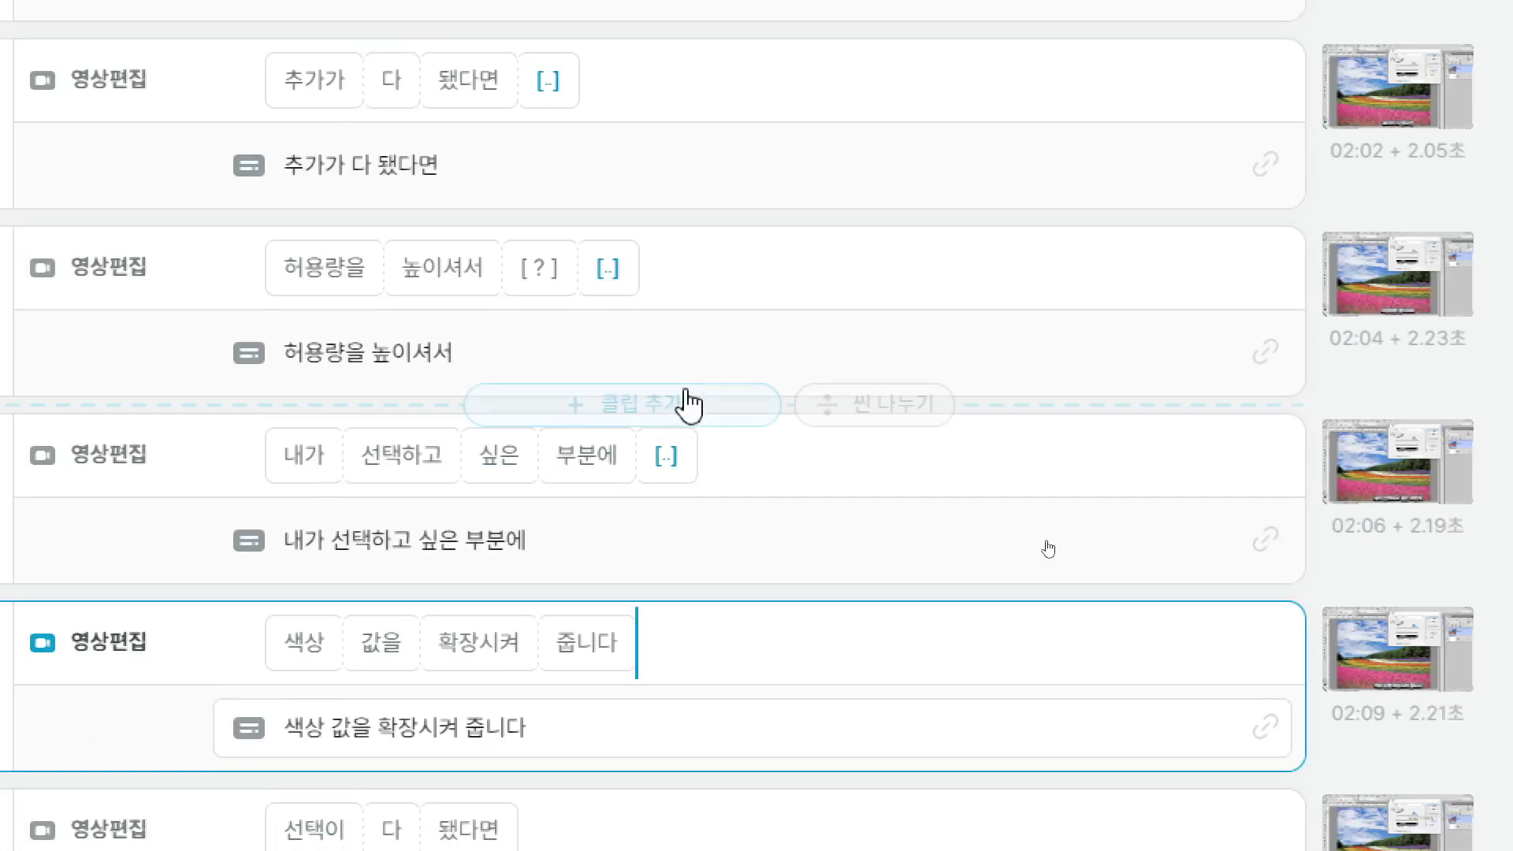
mouse_move(688, 451)
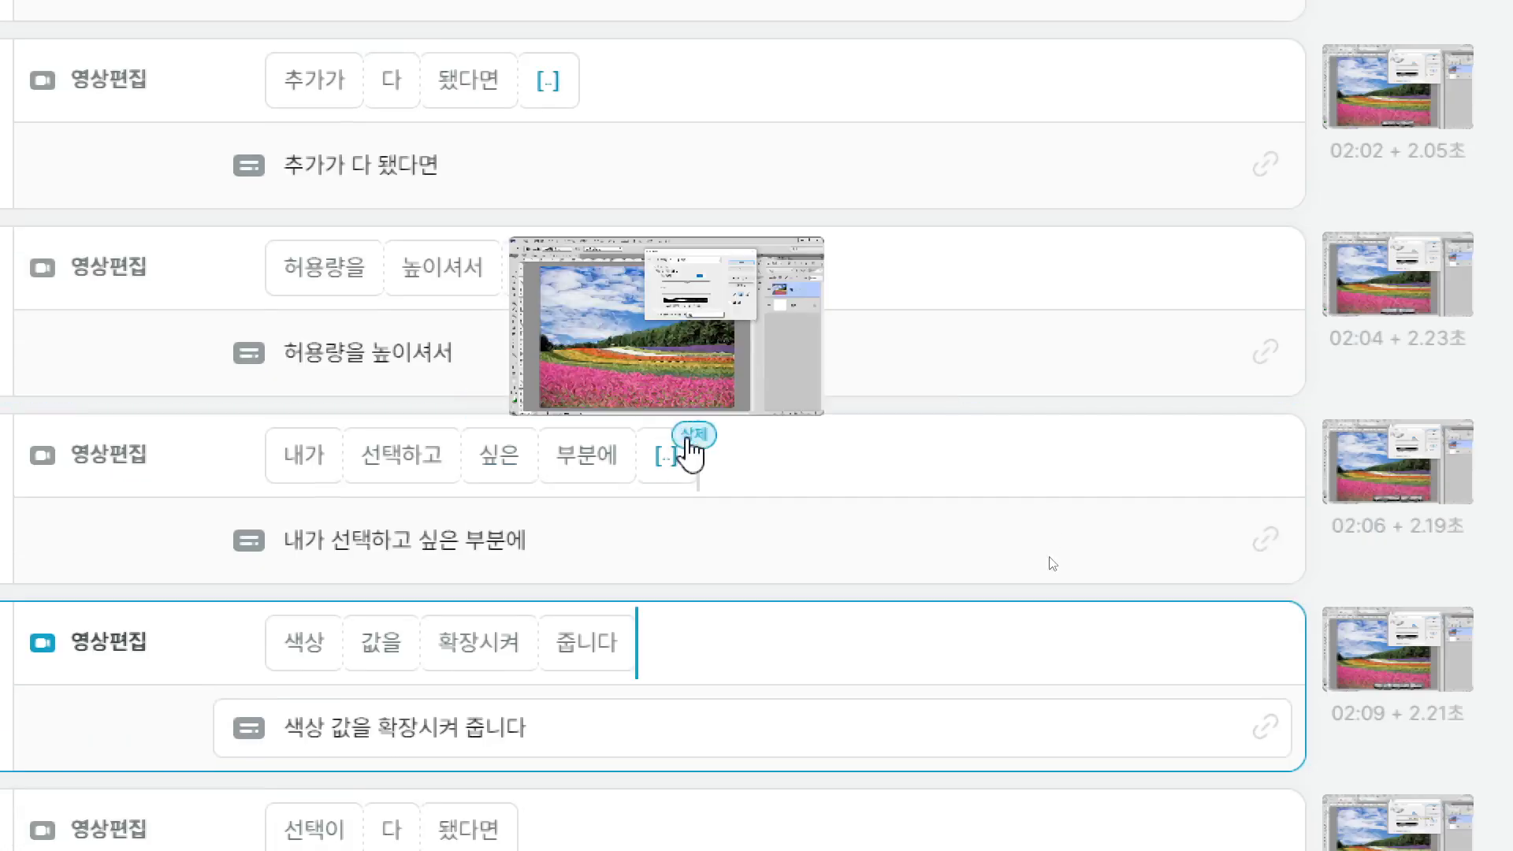
click(692, 436)
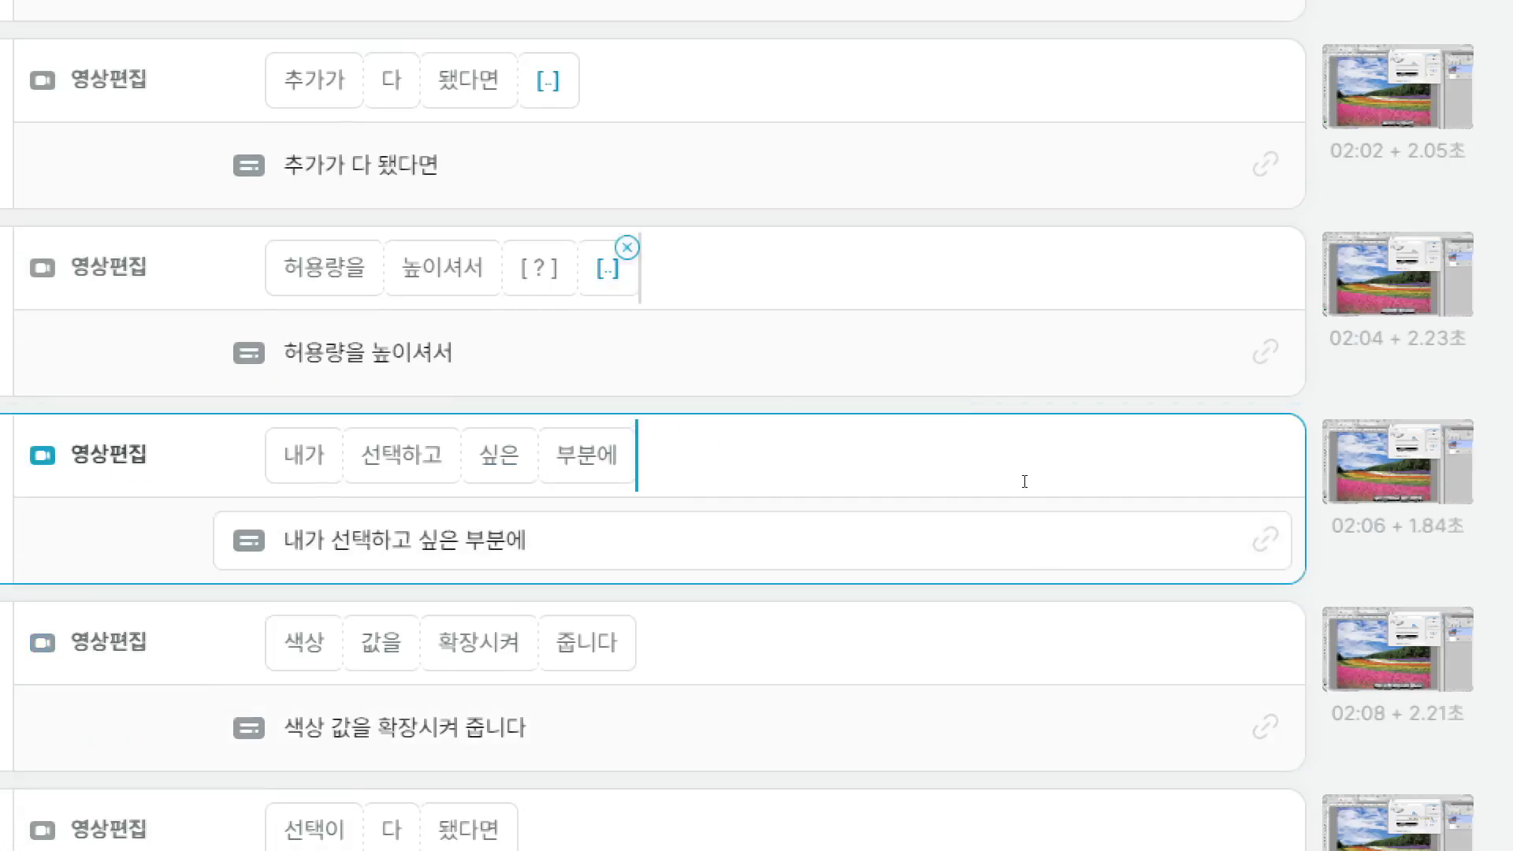
click(627, 248)
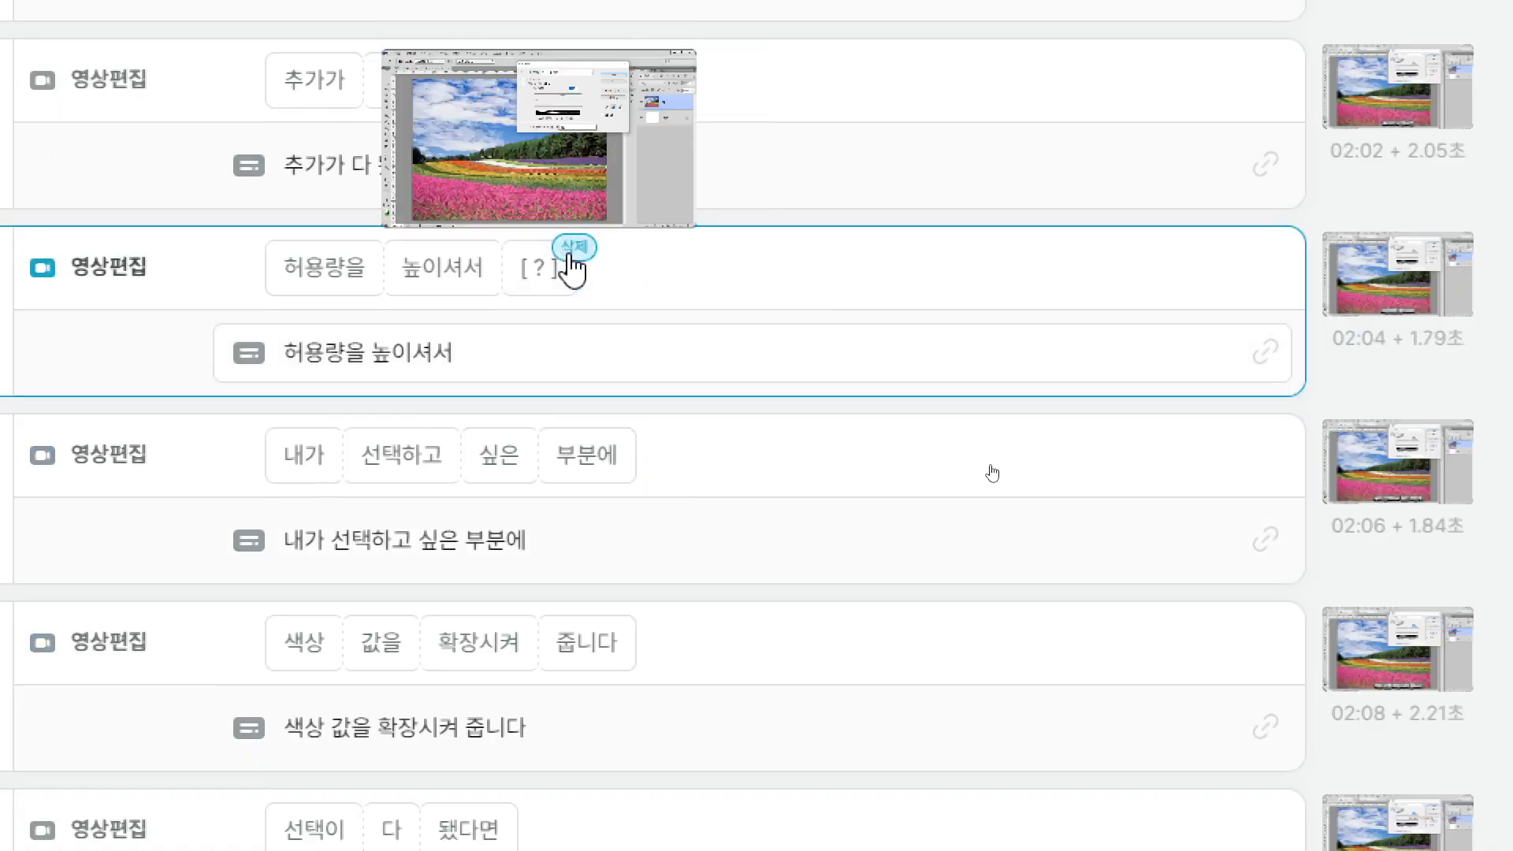
click(566, 248)
scroll(552, 127, up, 1)
mouse_move(560, 109)
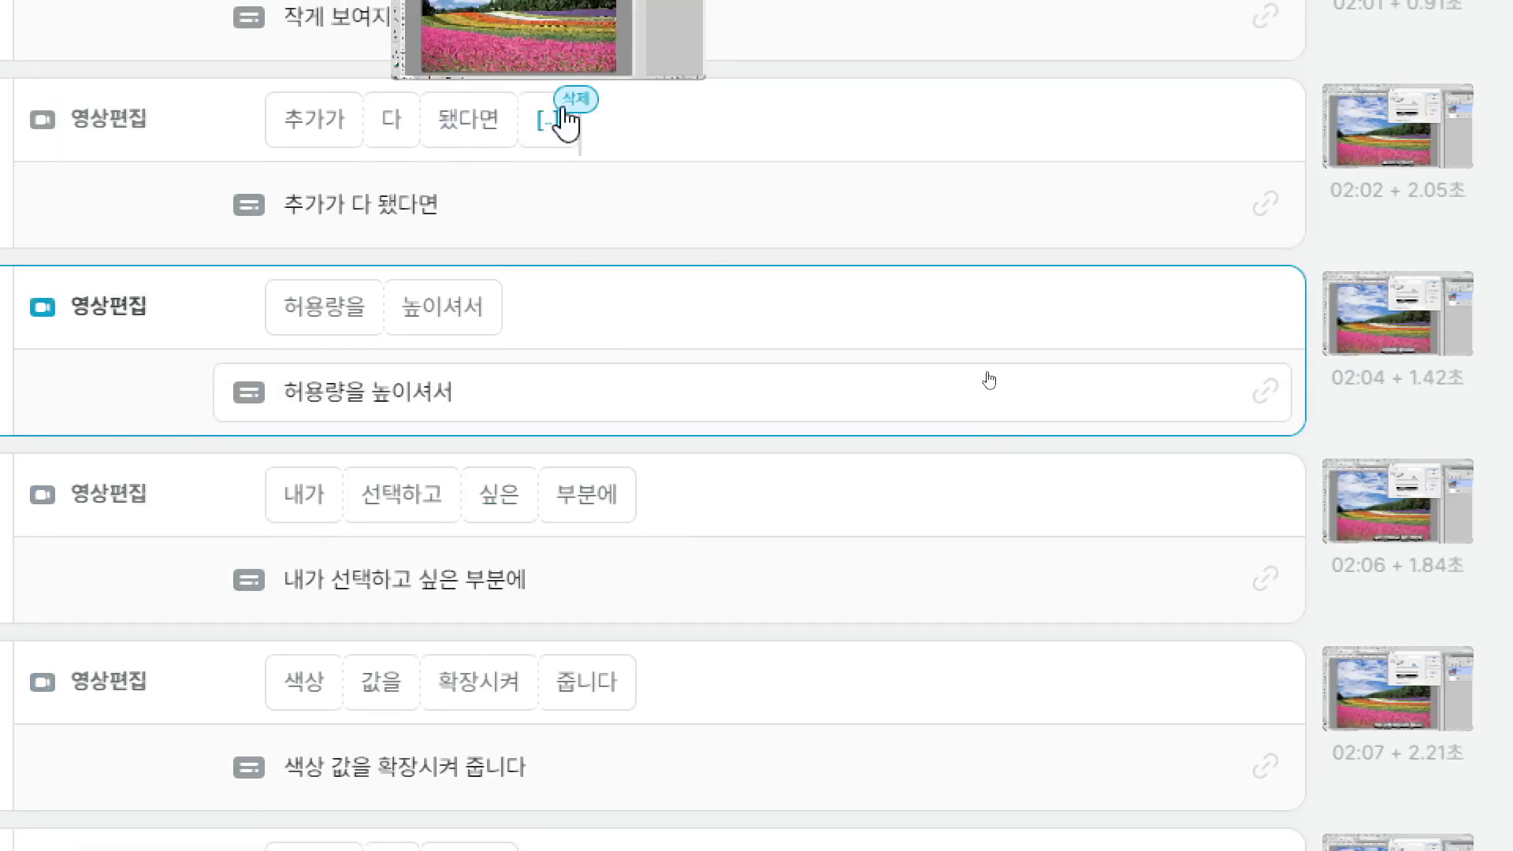
click(569, 110)
Step: Scroll back up to the opening clips of the subtitle list
scroll(992, 477, up, 10)
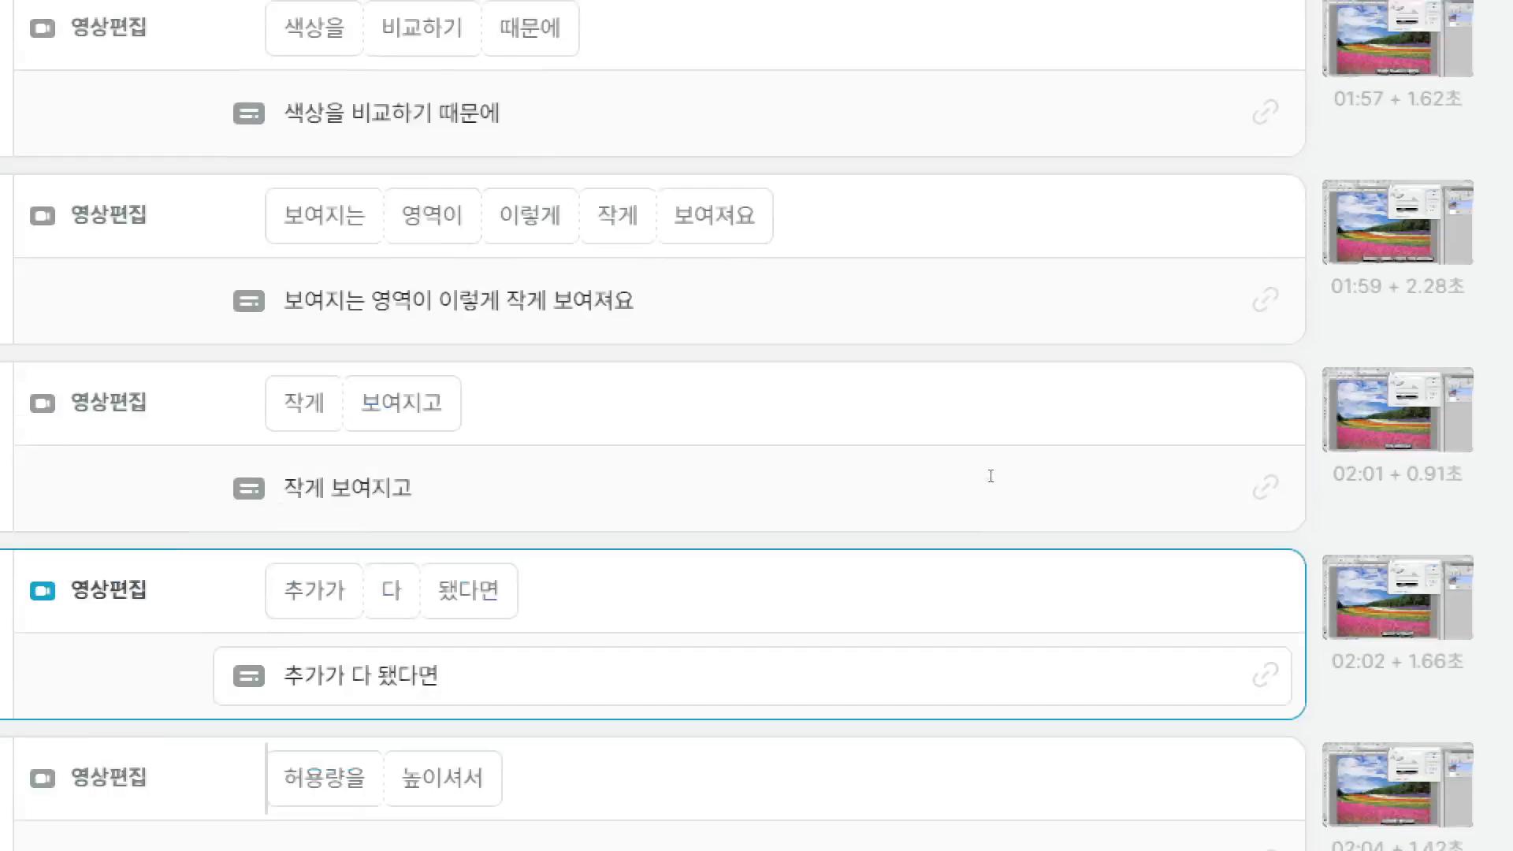
scroll(993, 477, up, 6)
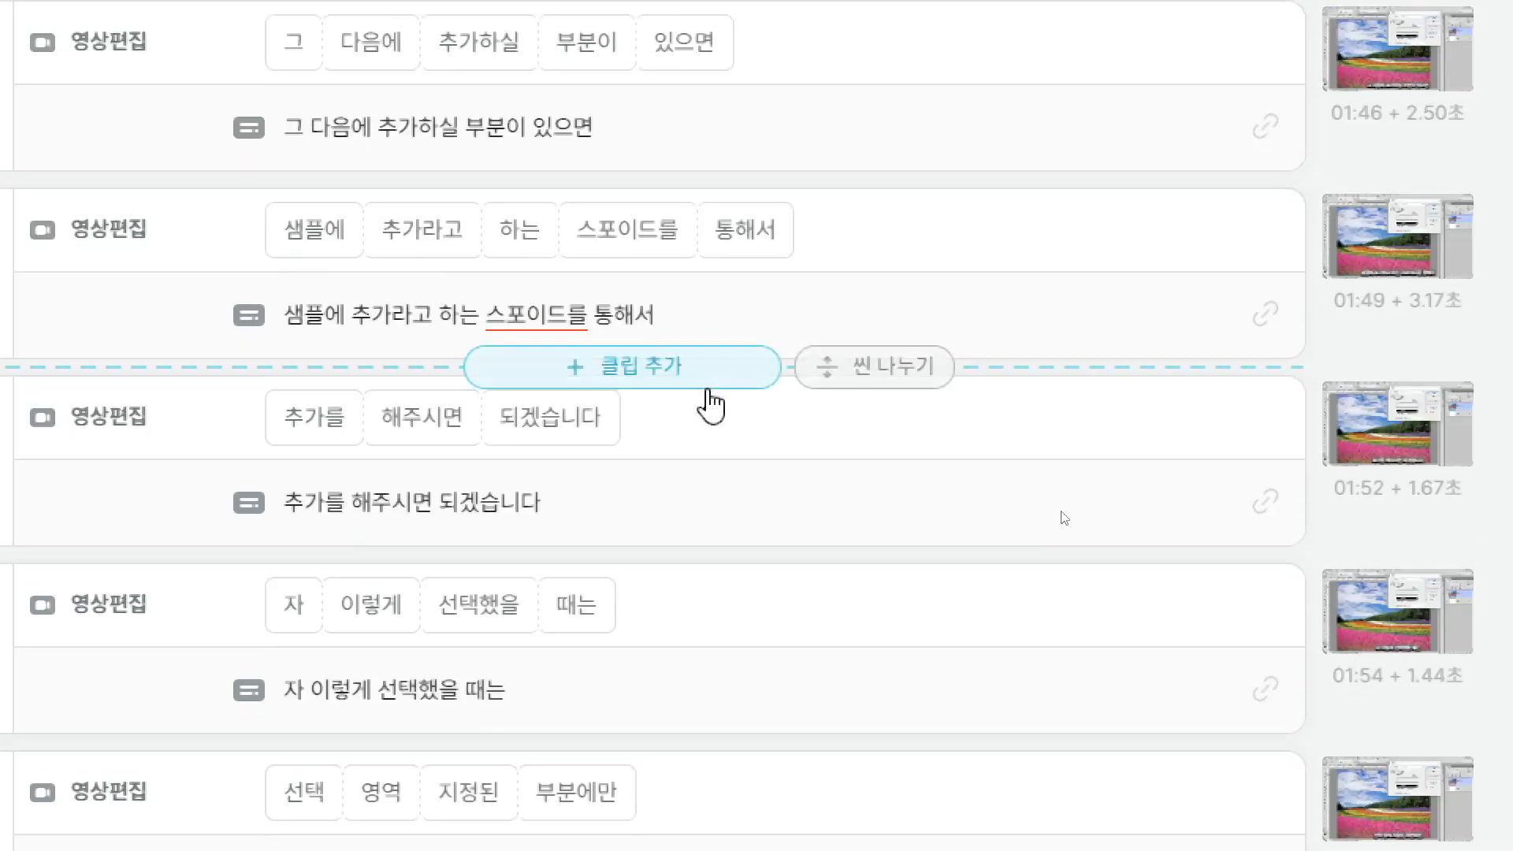
scroll(1072, 551, up, 4)
scroll(1072, 551, up, 18)
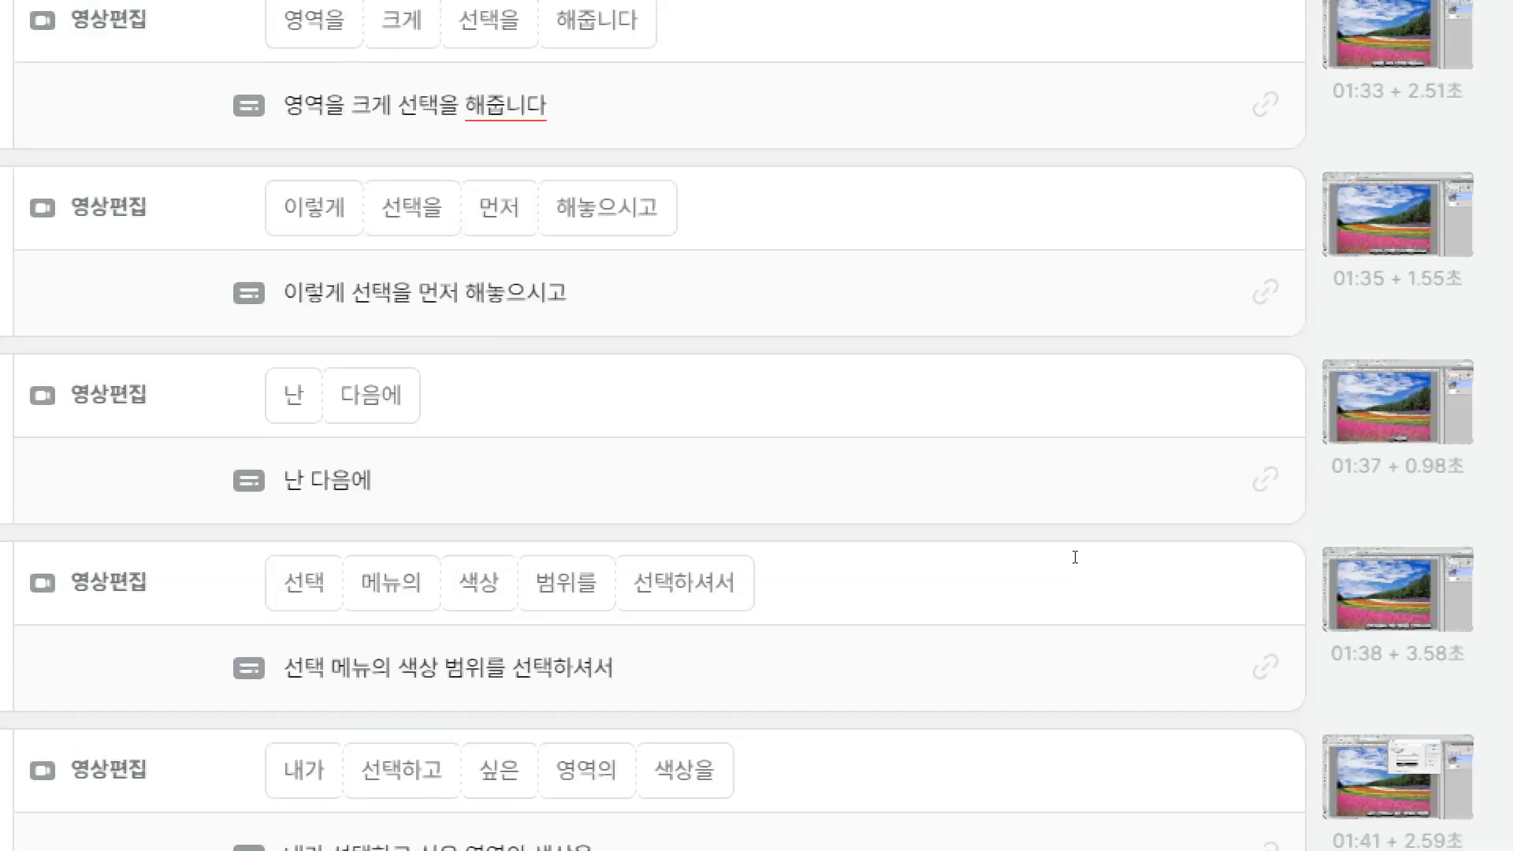
scroll(1075, 557, up, 12)
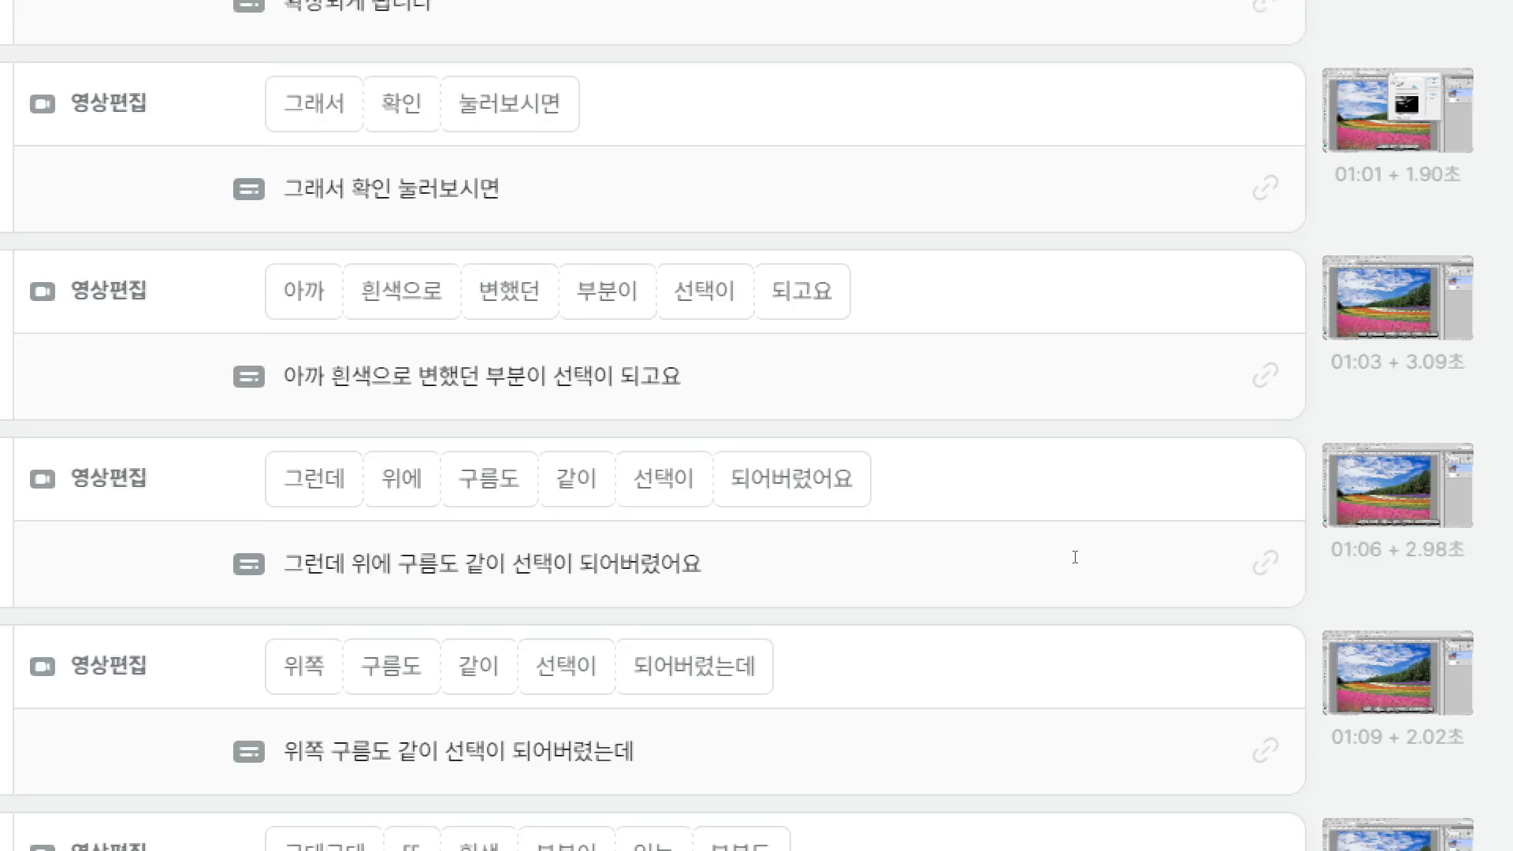
scroll(1075, 557, down, 4)
scroll(1075, 557, down, 15)
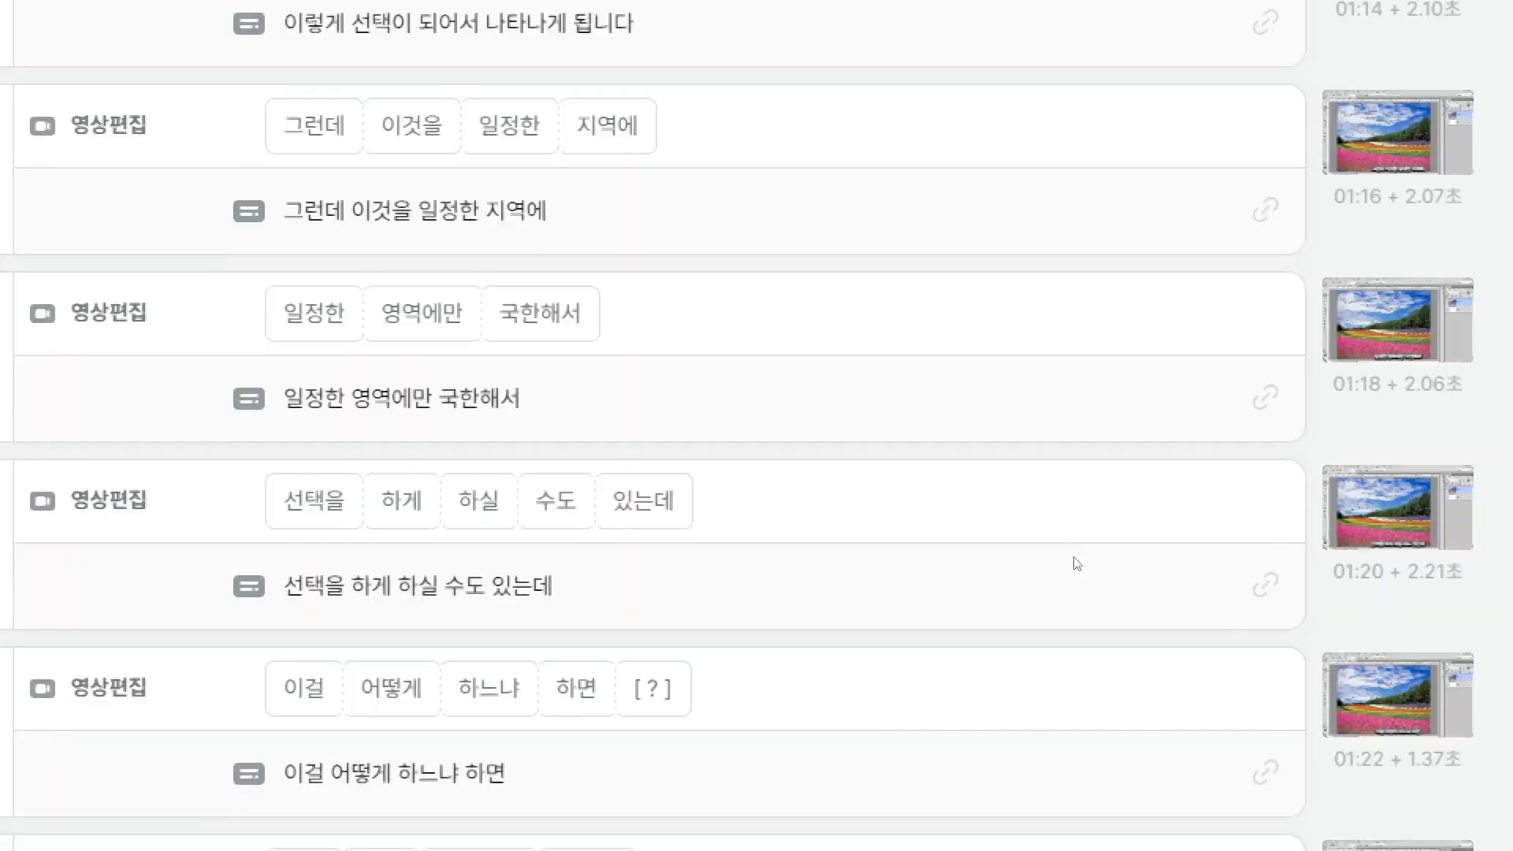
scroll(1084, 555, up, 20)
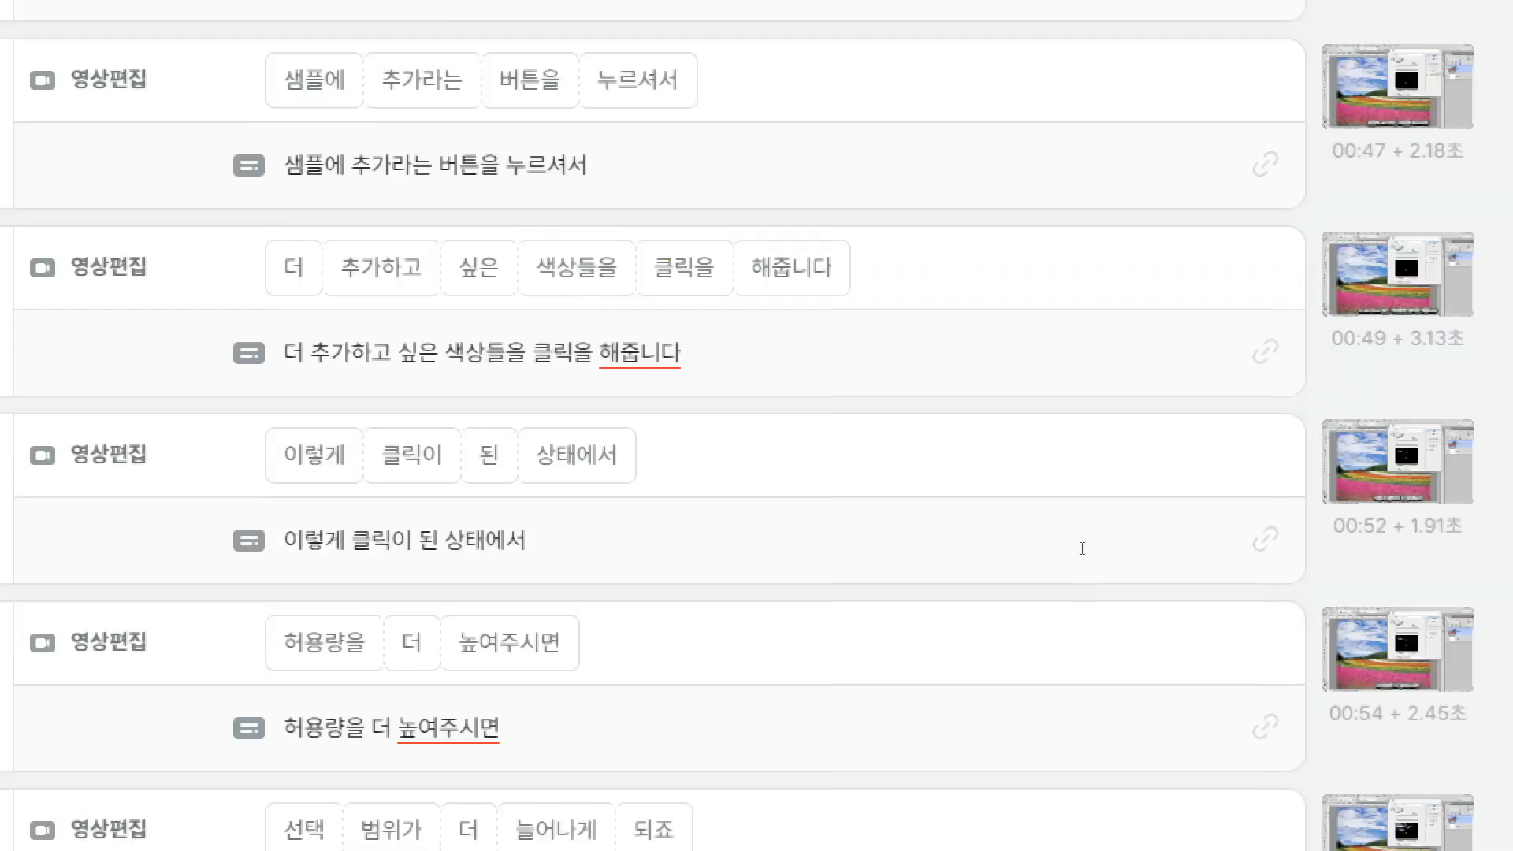
scroll(1082, 549, up, 2)
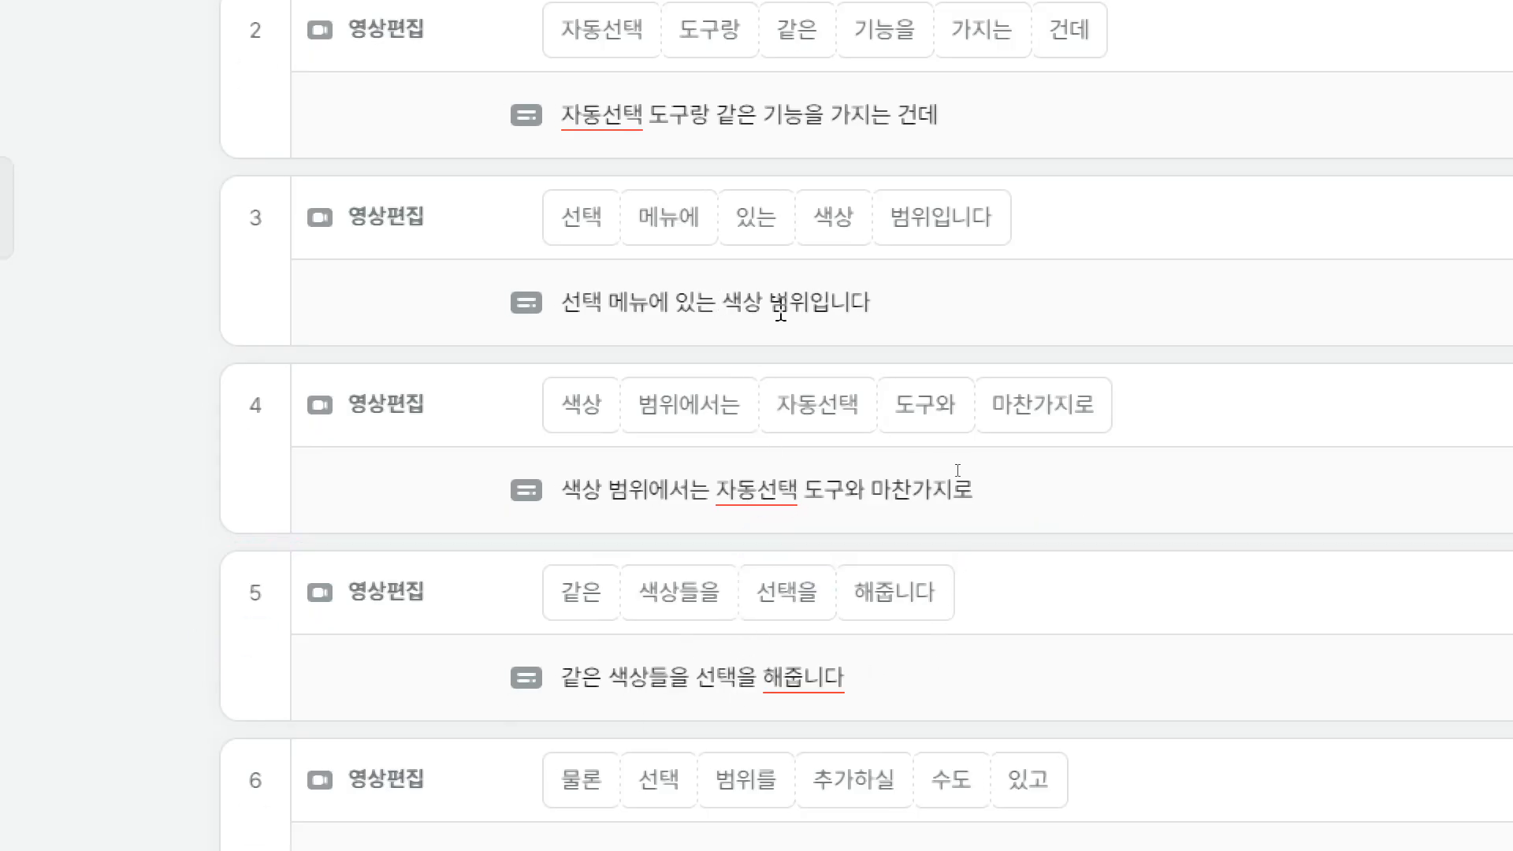
Step: Add a period after 해줍니다 in clip 5 and a comma after 있고 in clip 6
mouse_move(1040, 364)
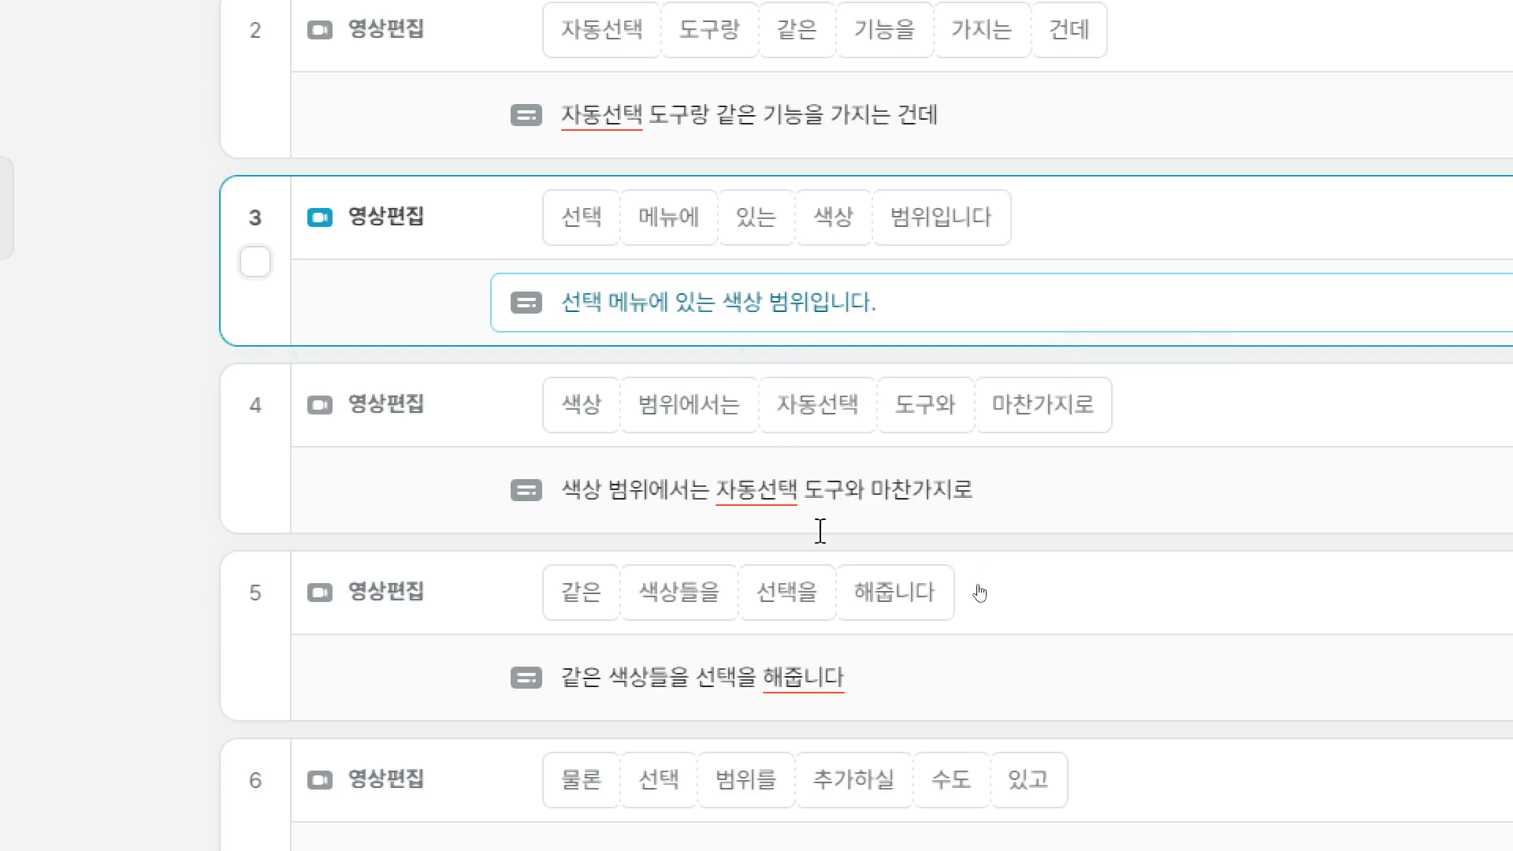
click(863, 680)
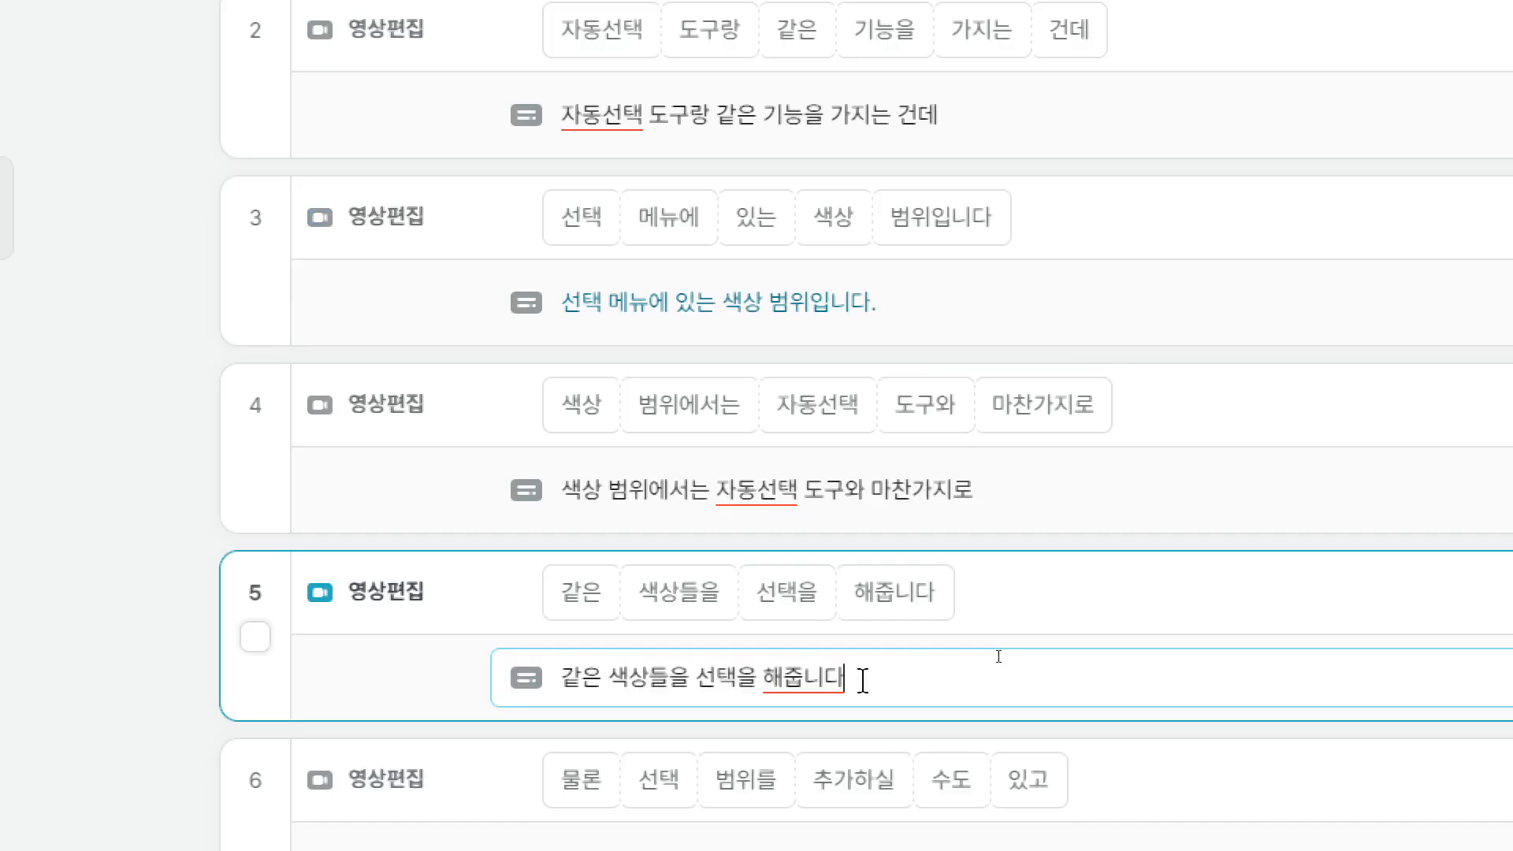
text(.)
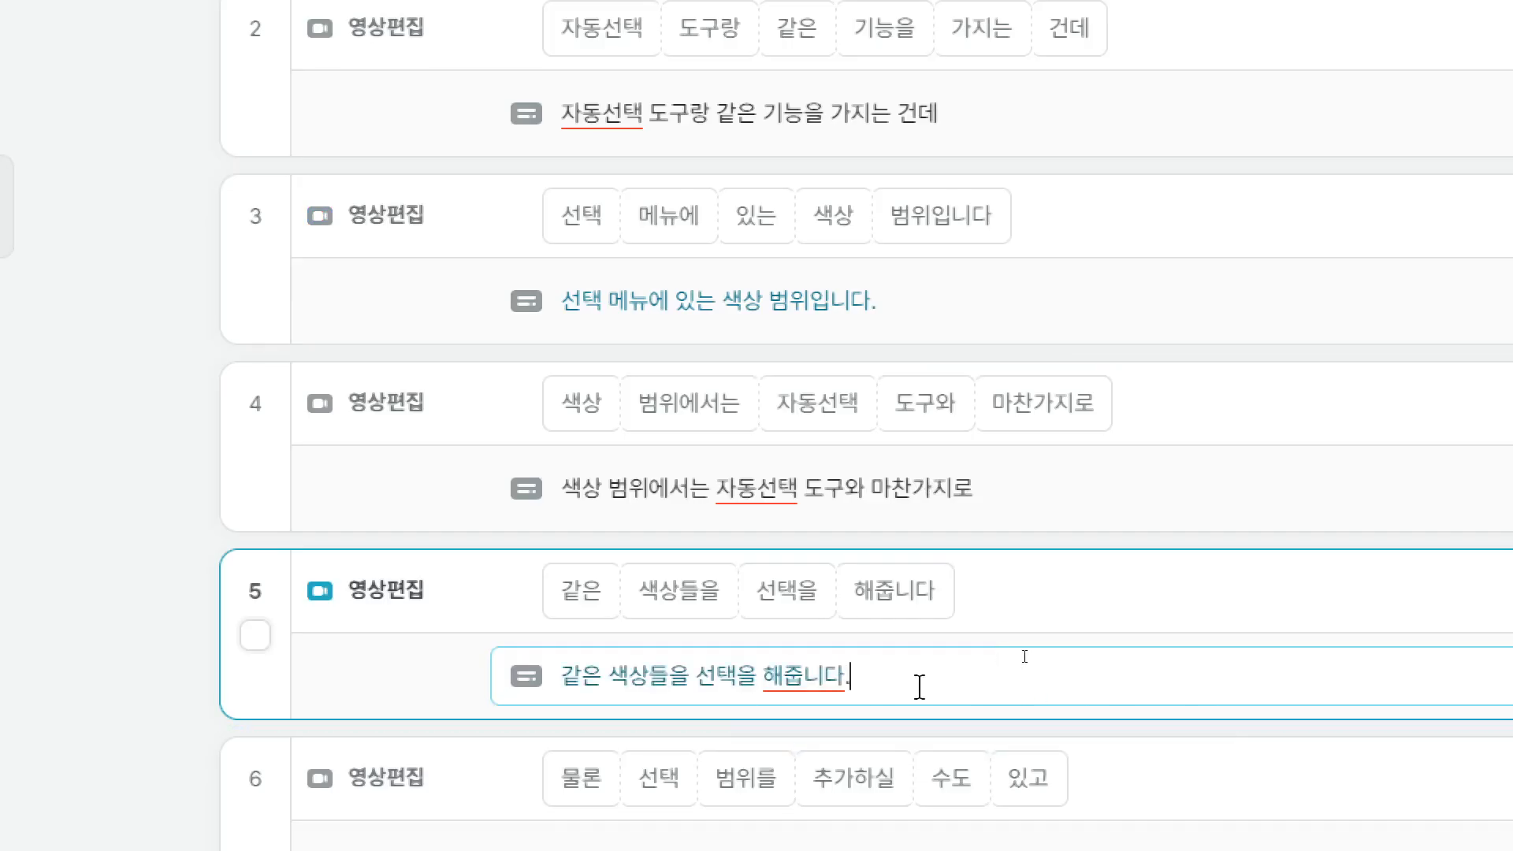
scroll(895, 612, down, 4)
scroll(1013, 614, down, 1)
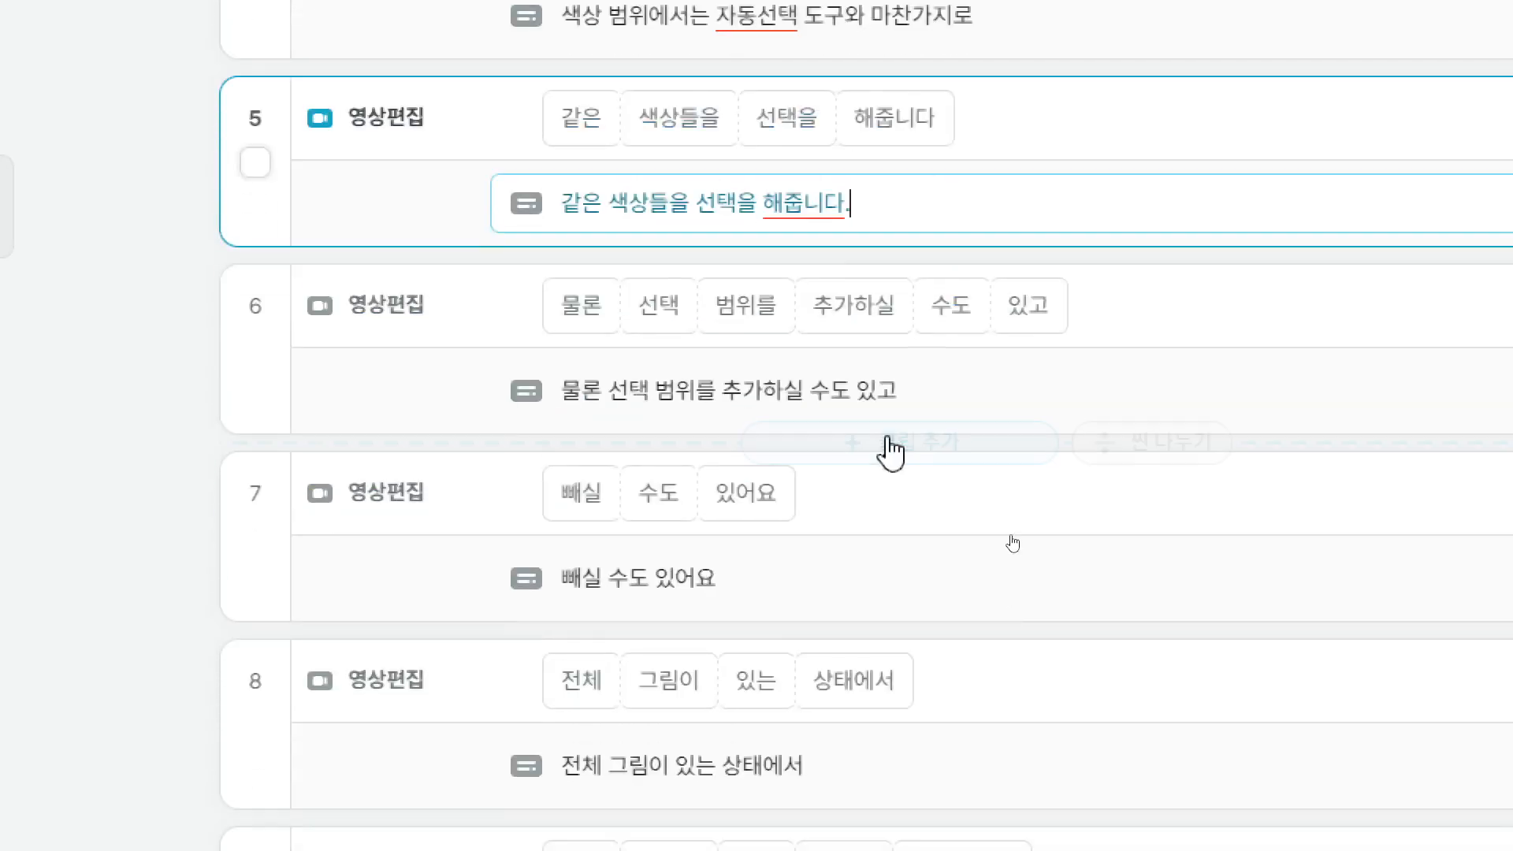
click(906, 390)
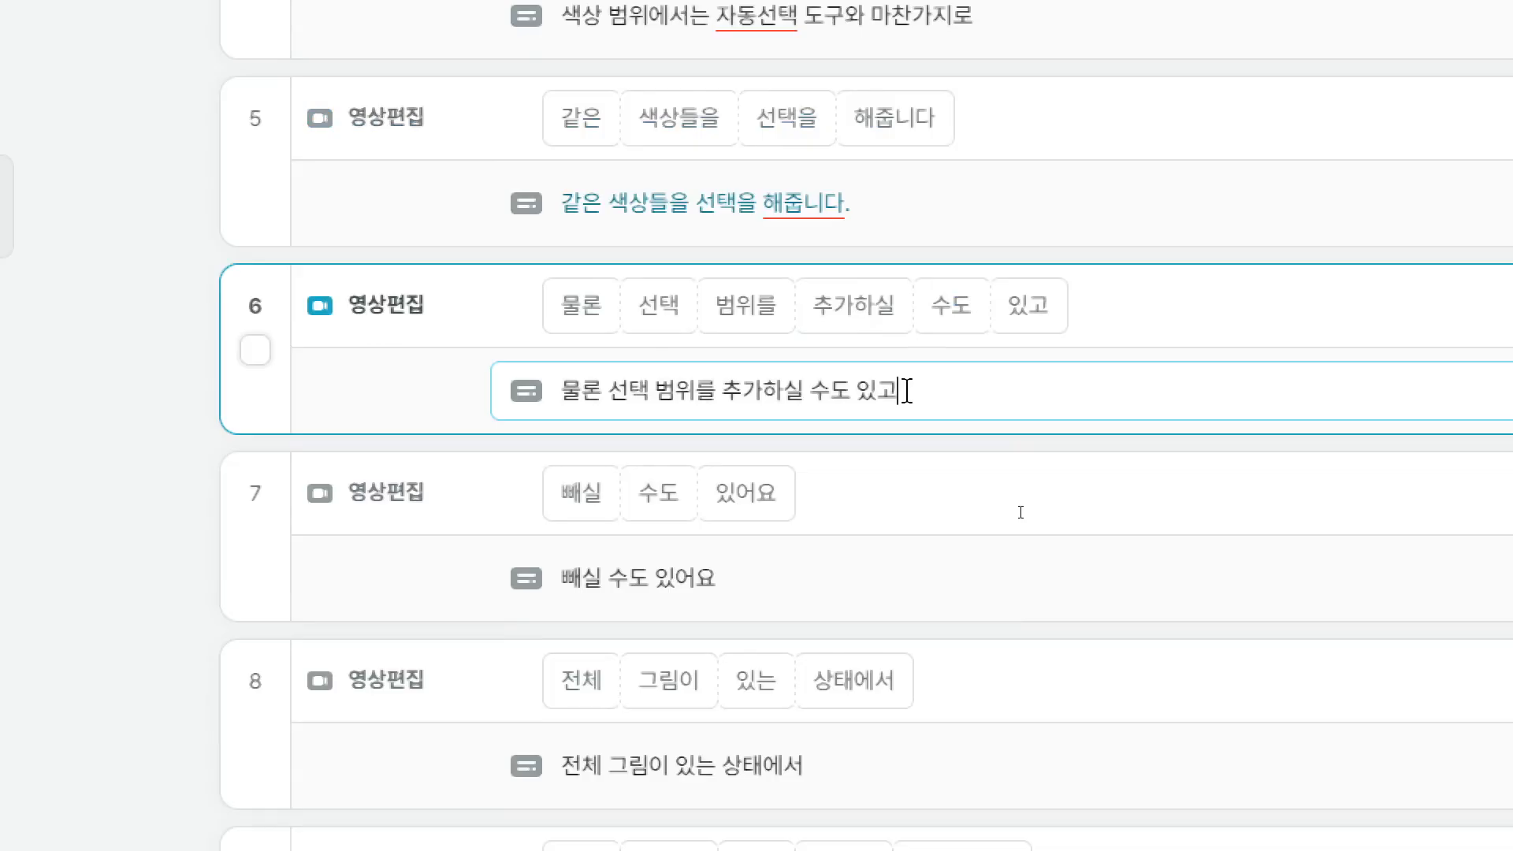
text(,)
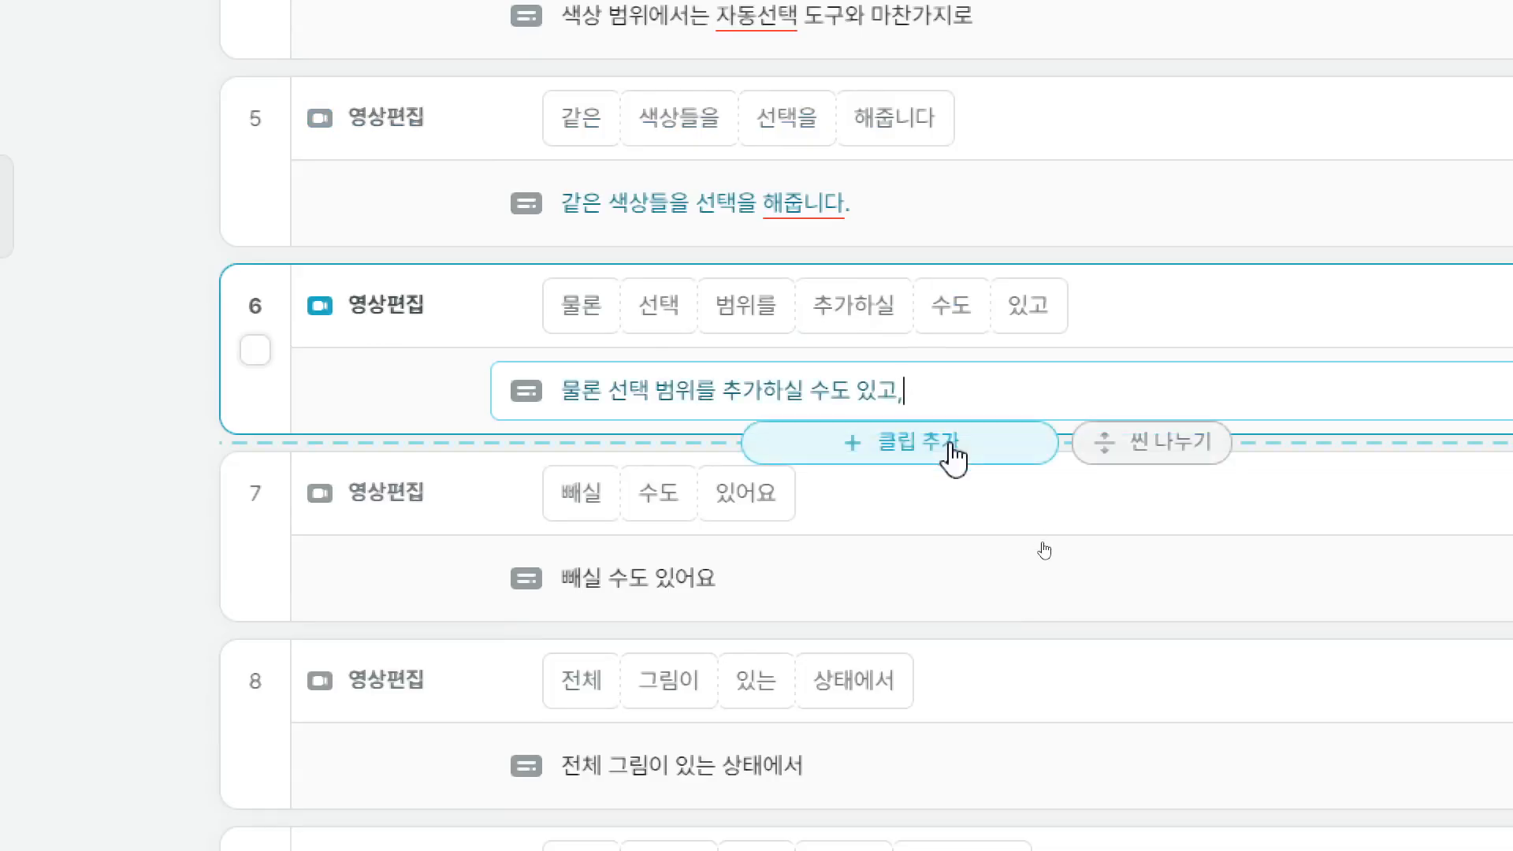
Step: Punctuate clips 7, 9 and 10, and end clip 12 as 화면에서 클릭을 합니다
click(814, 503)
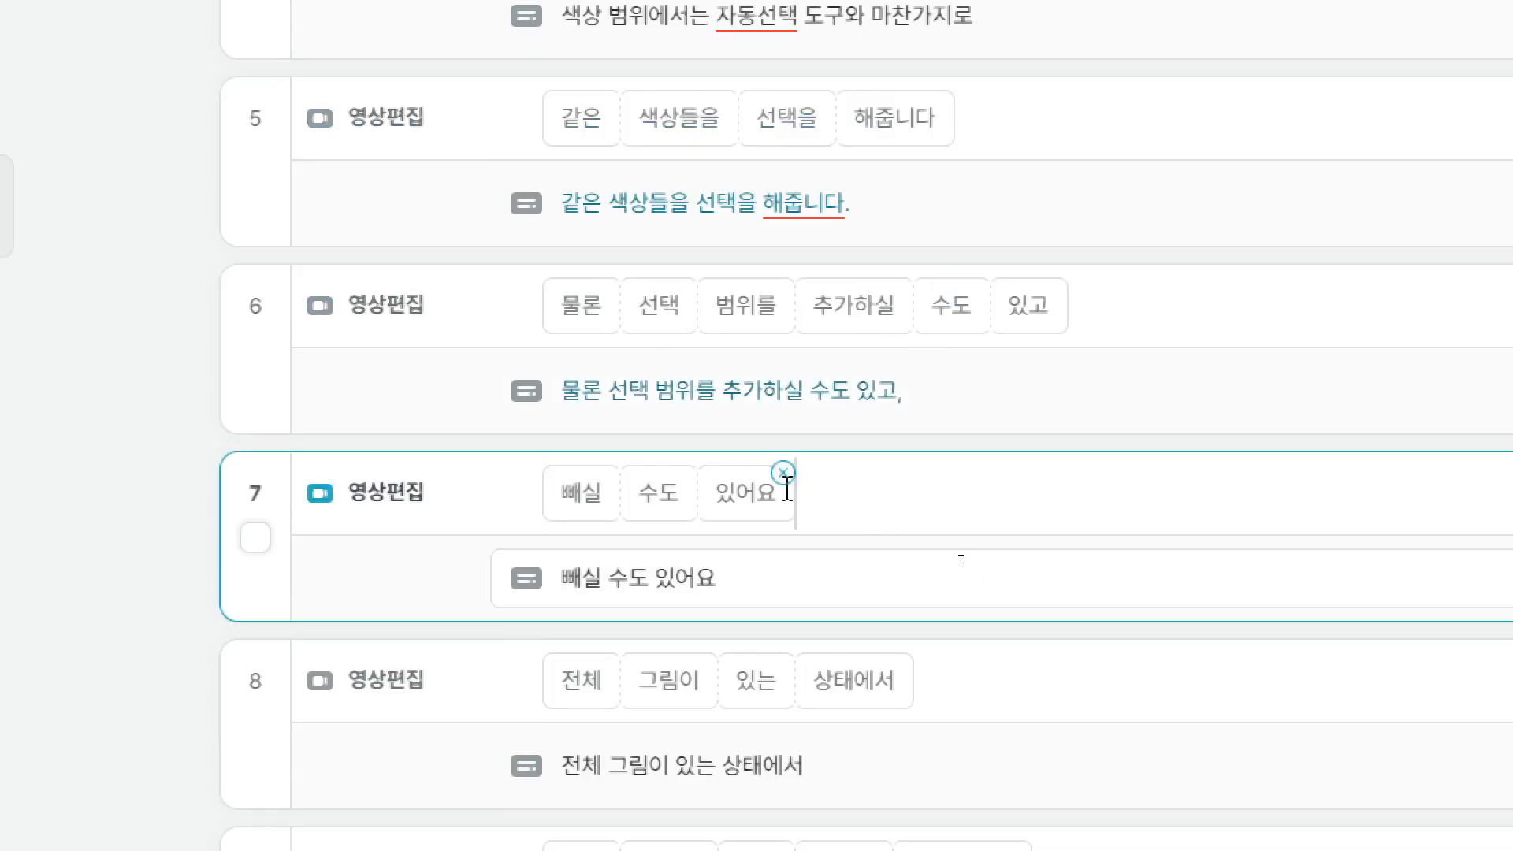
click(788, 491)
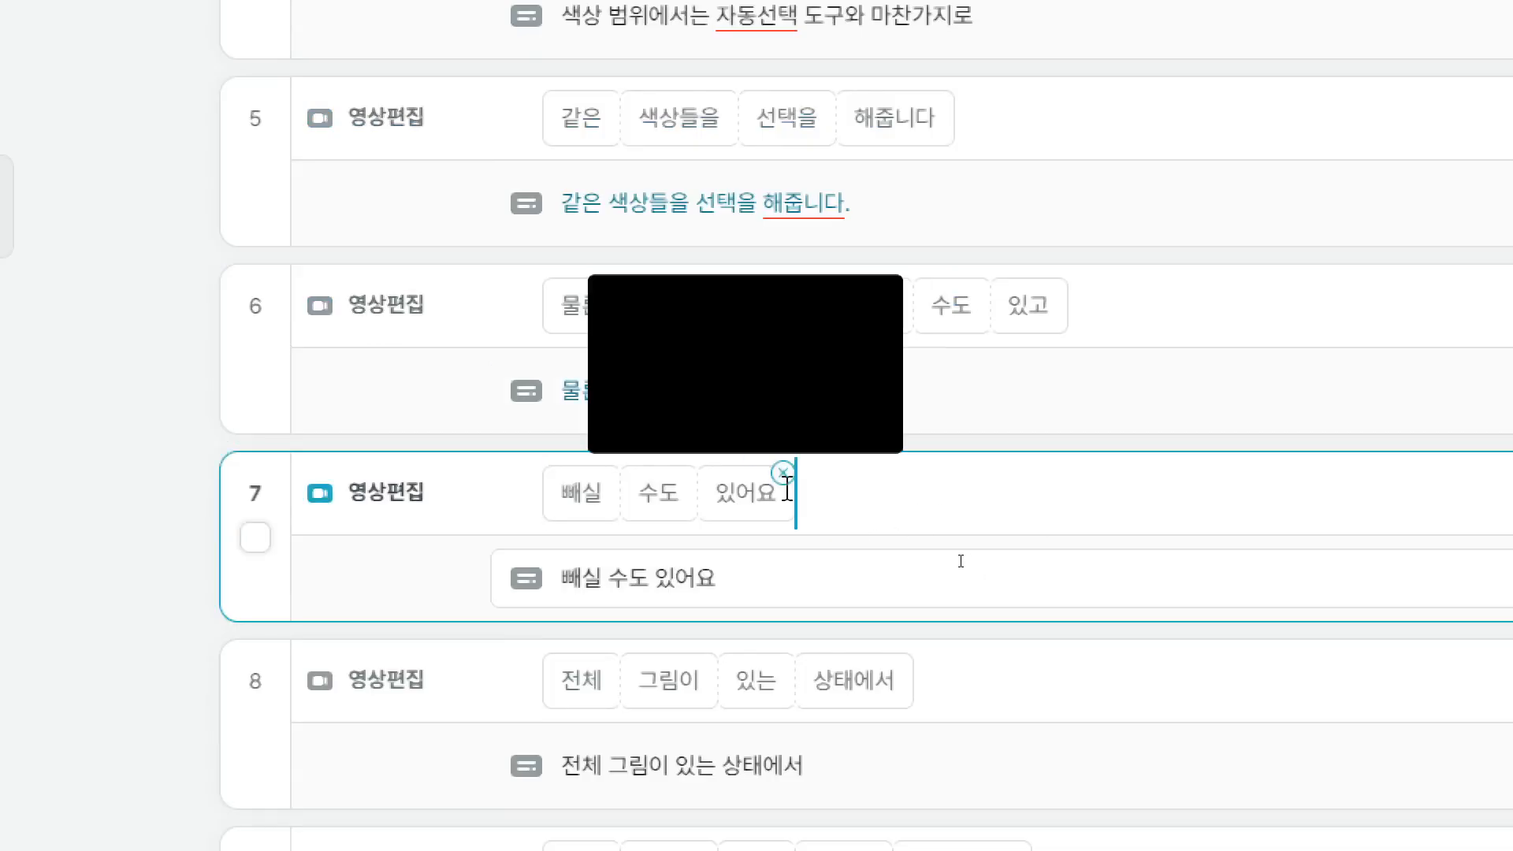
click(756, 580)
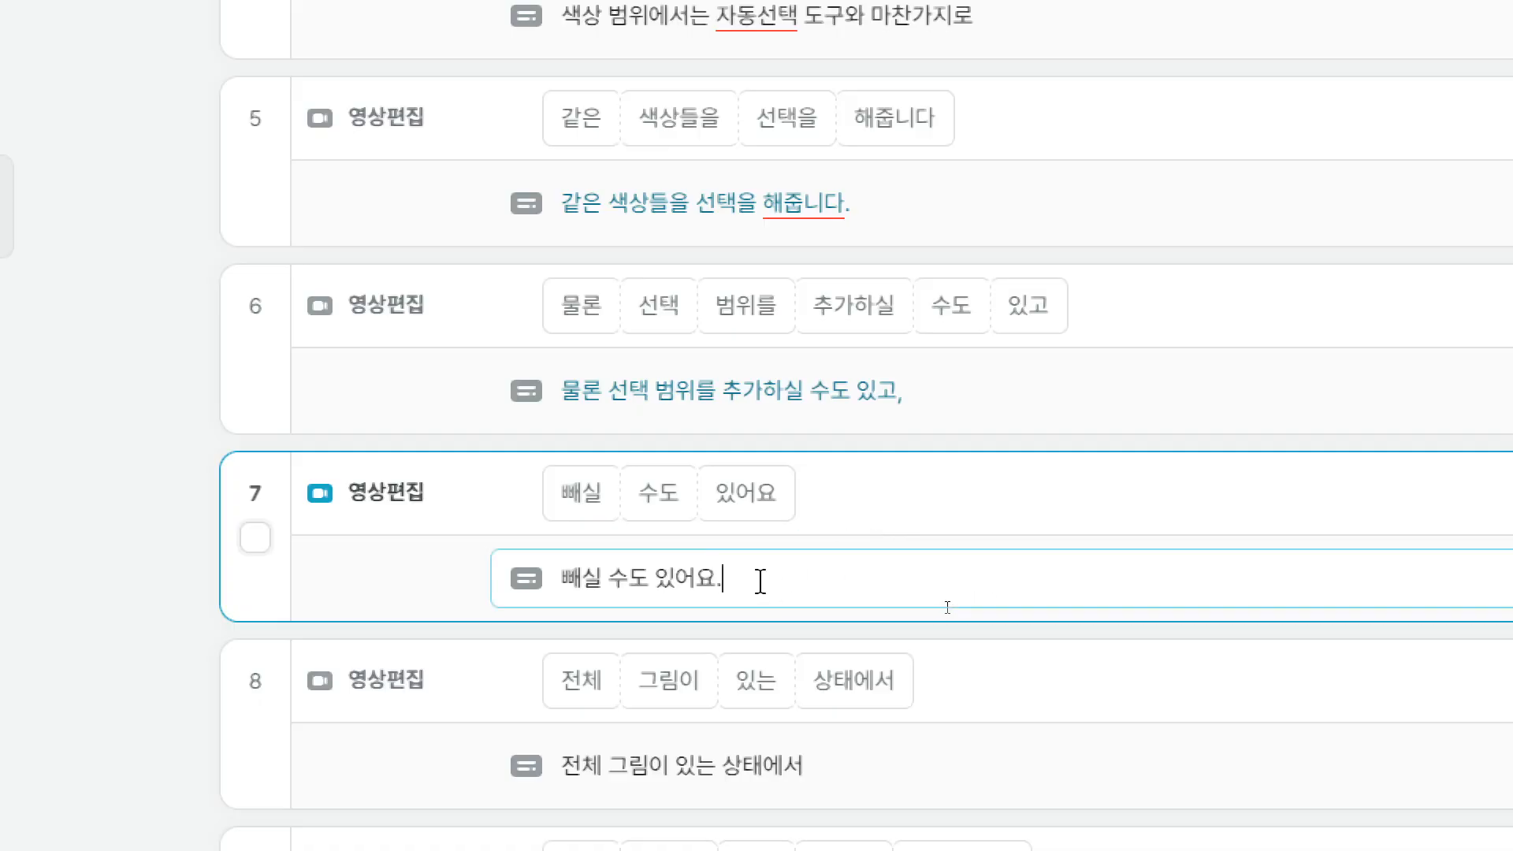
scroll(970, 606, down, 4)
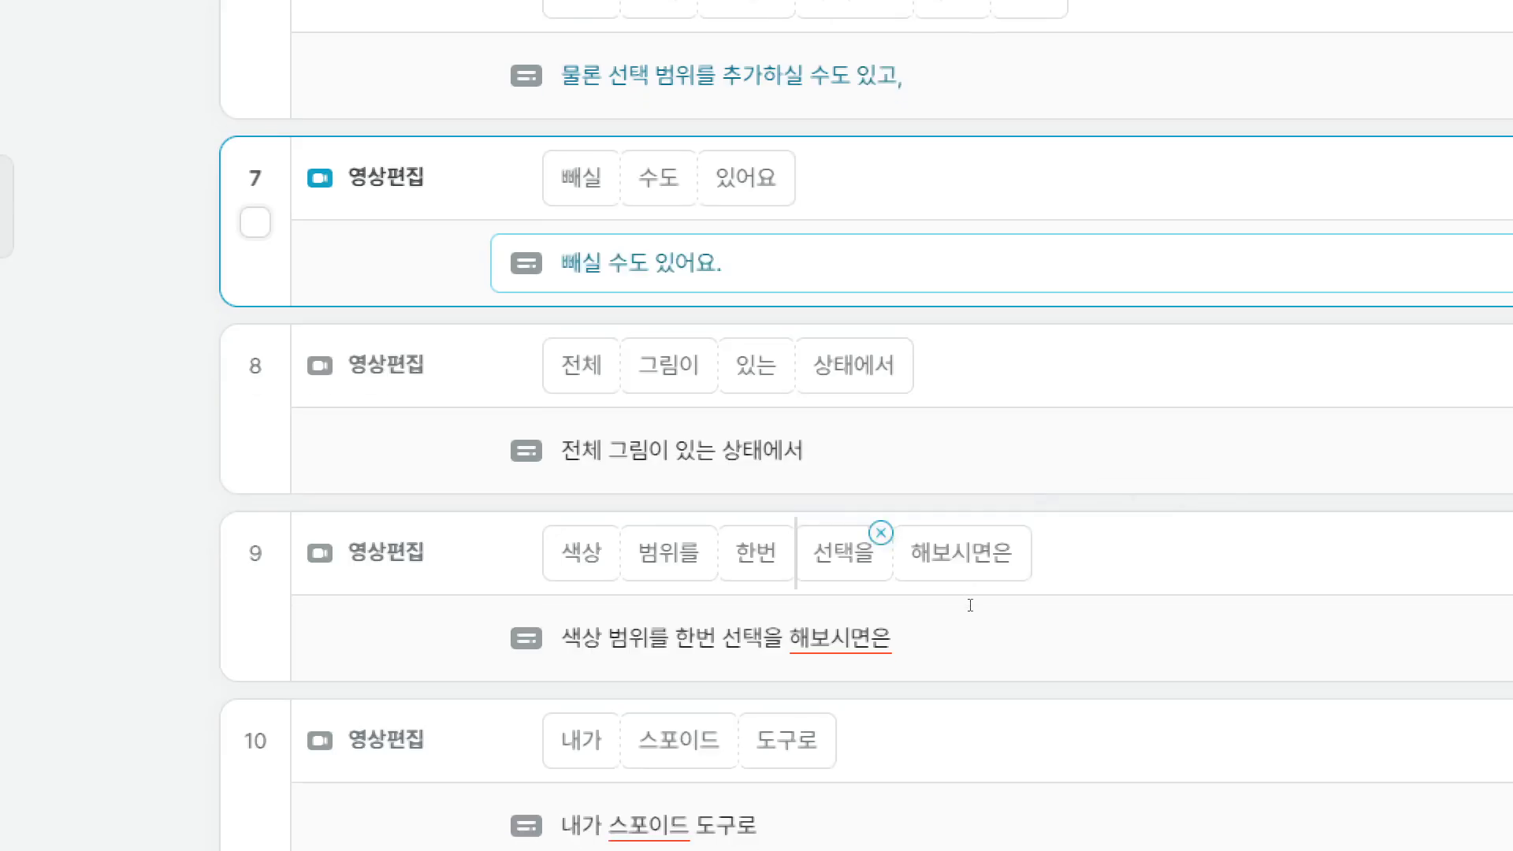
click(901, 633)
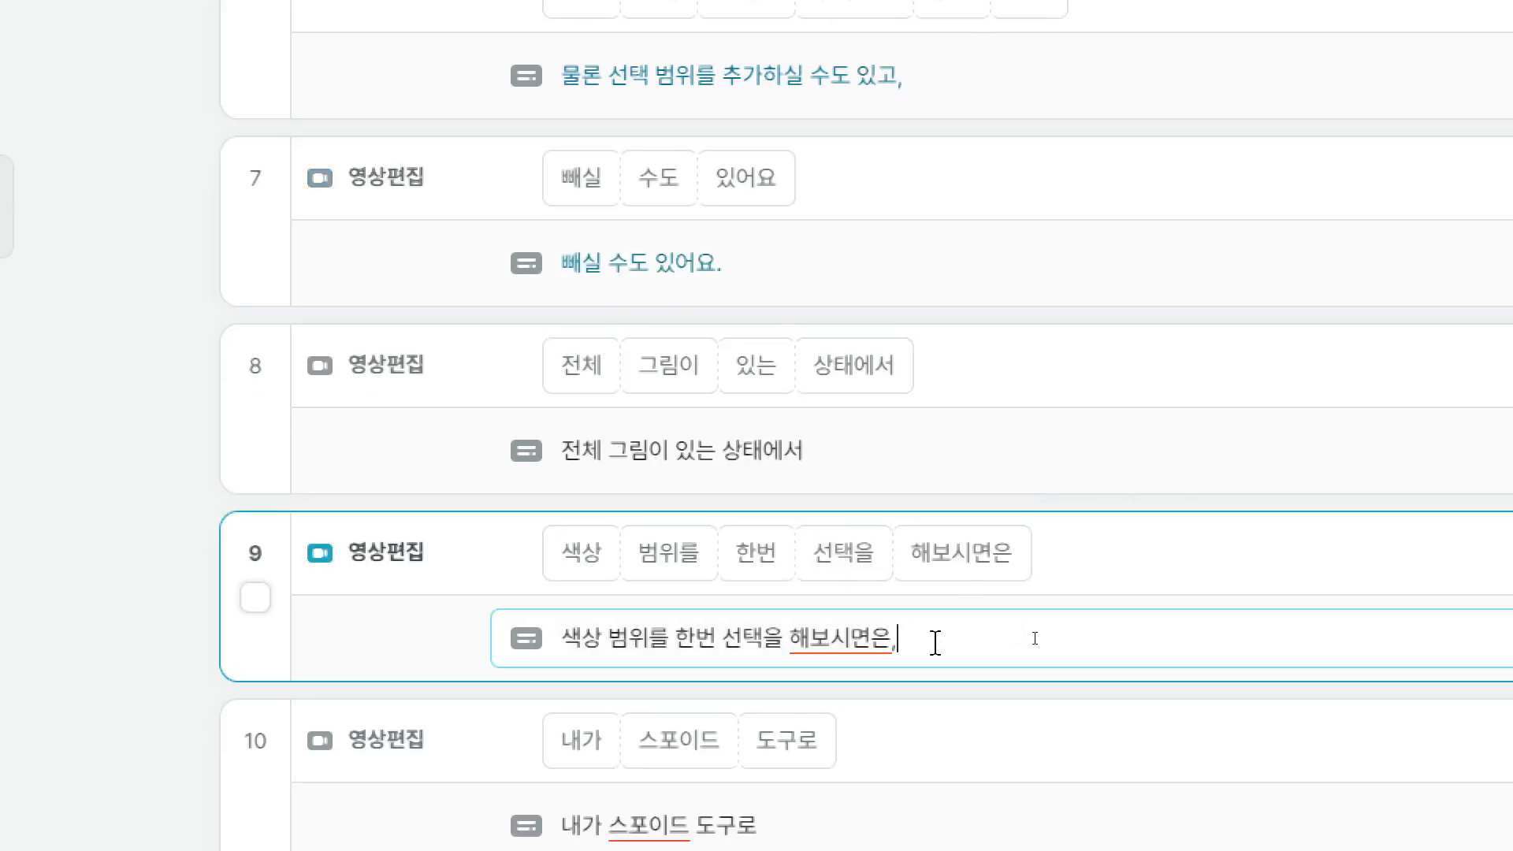
scroll(936, 645, down, 4)
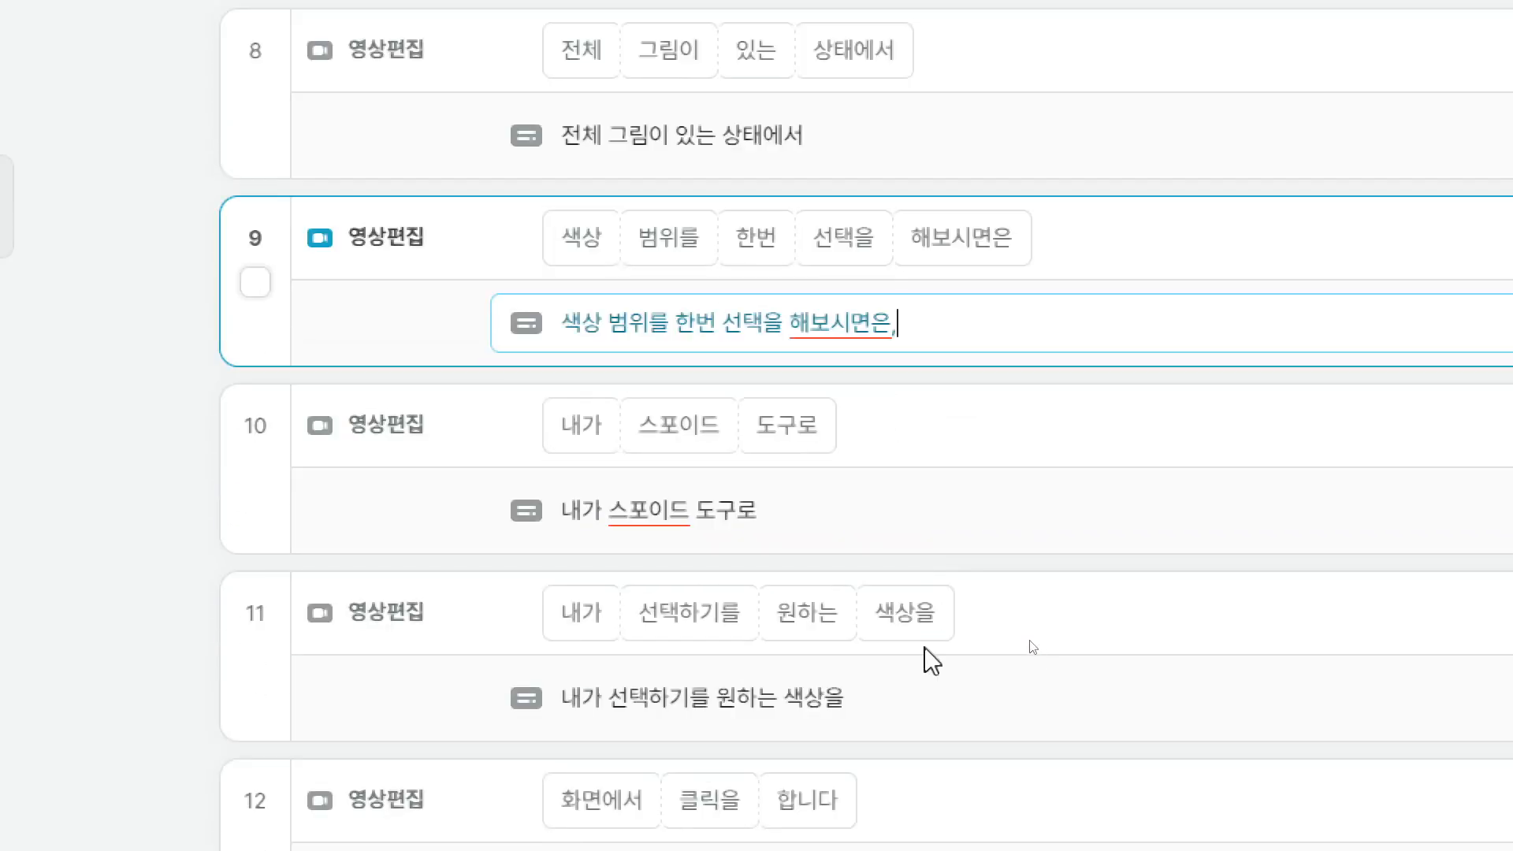
click(791, 512)
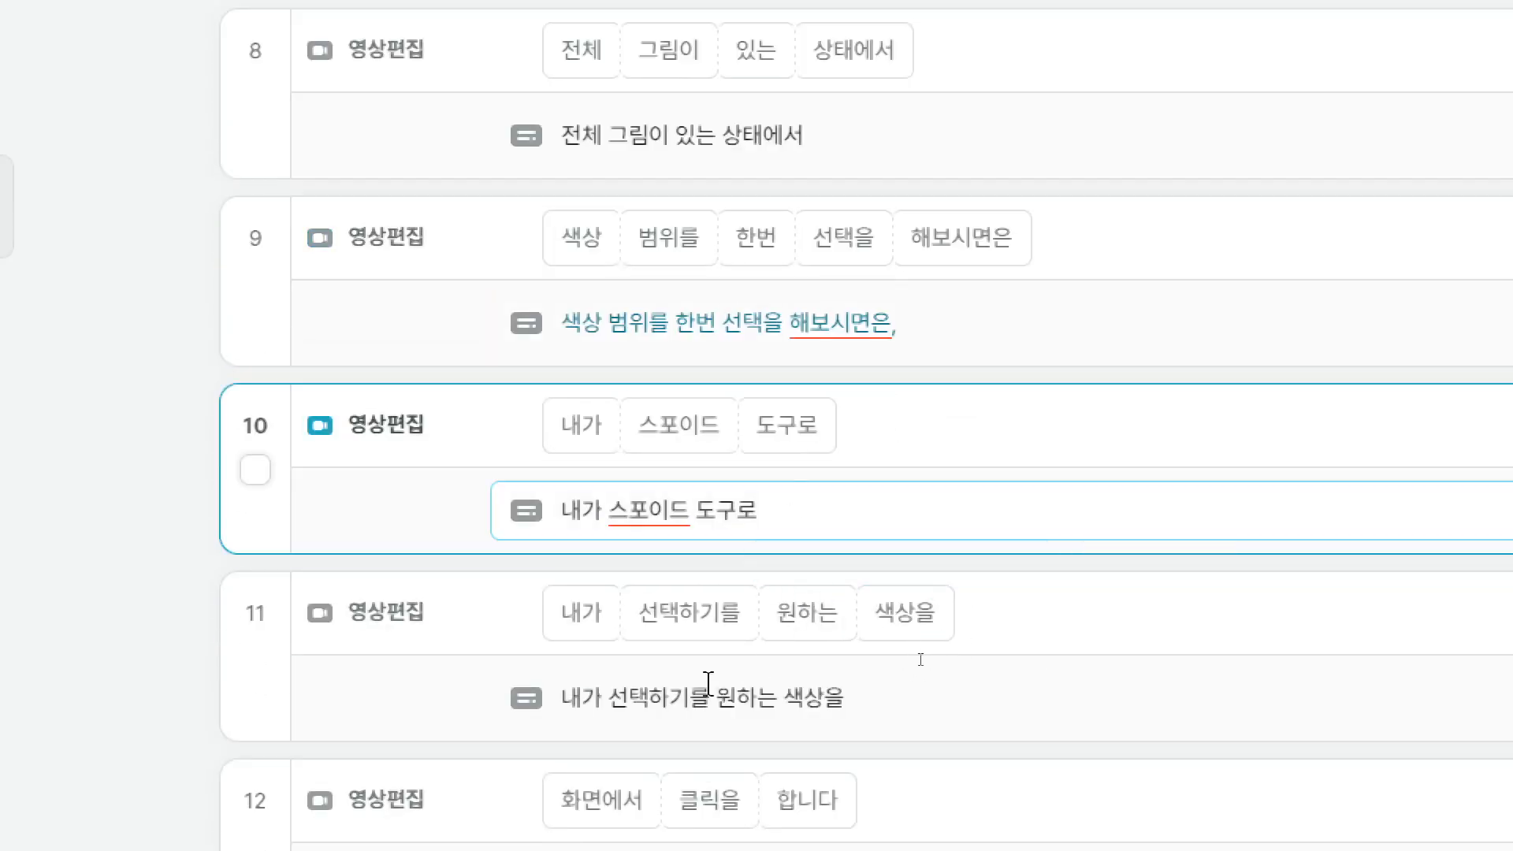
scroll(927, 668, down, 4)
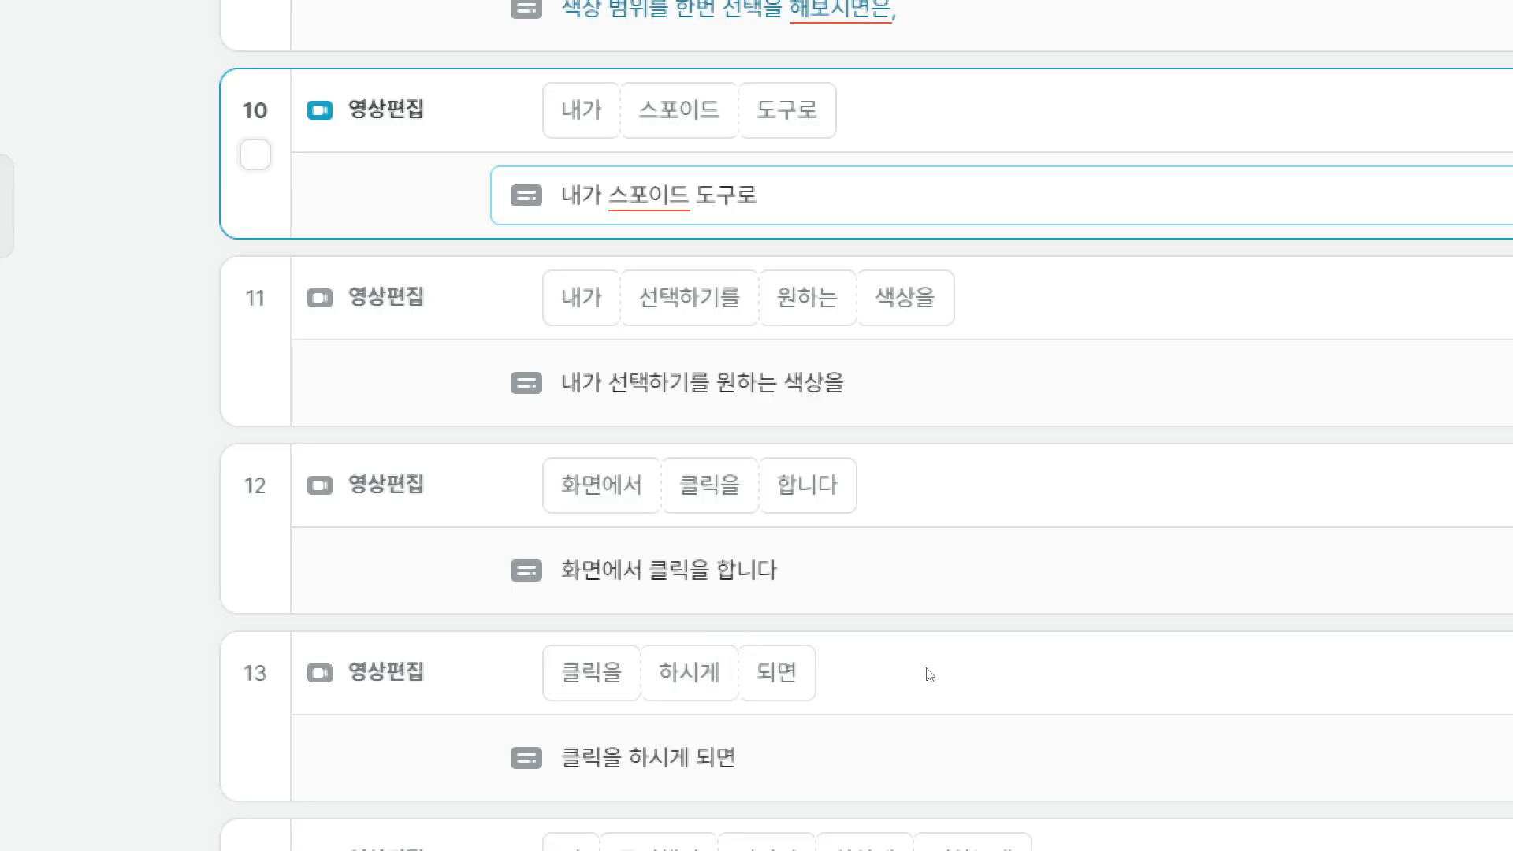
click(962, 604)
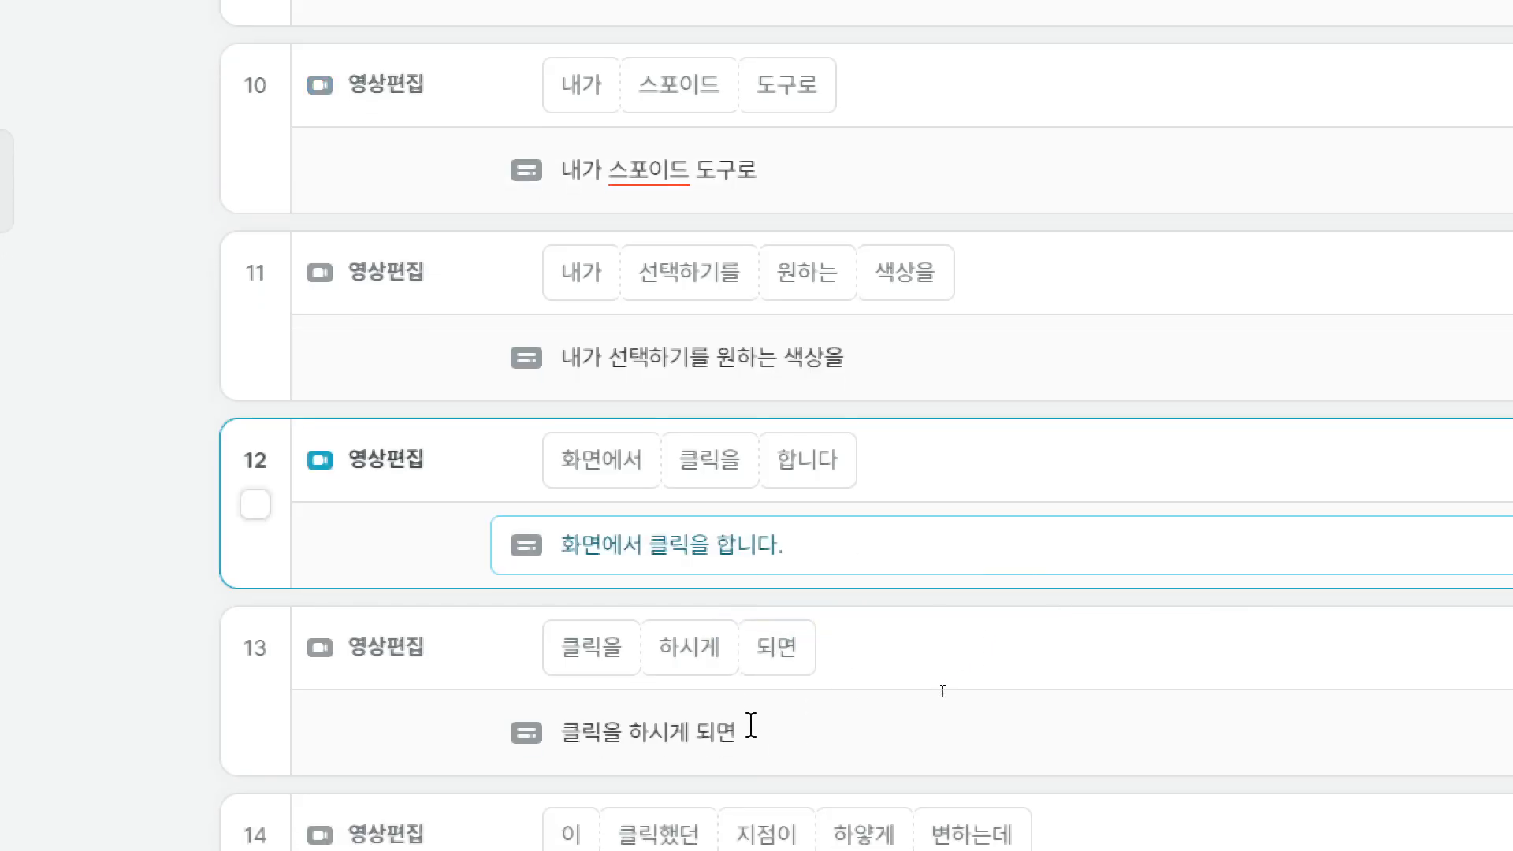
click(944, 691)
scroll(944, 690, down, 6)
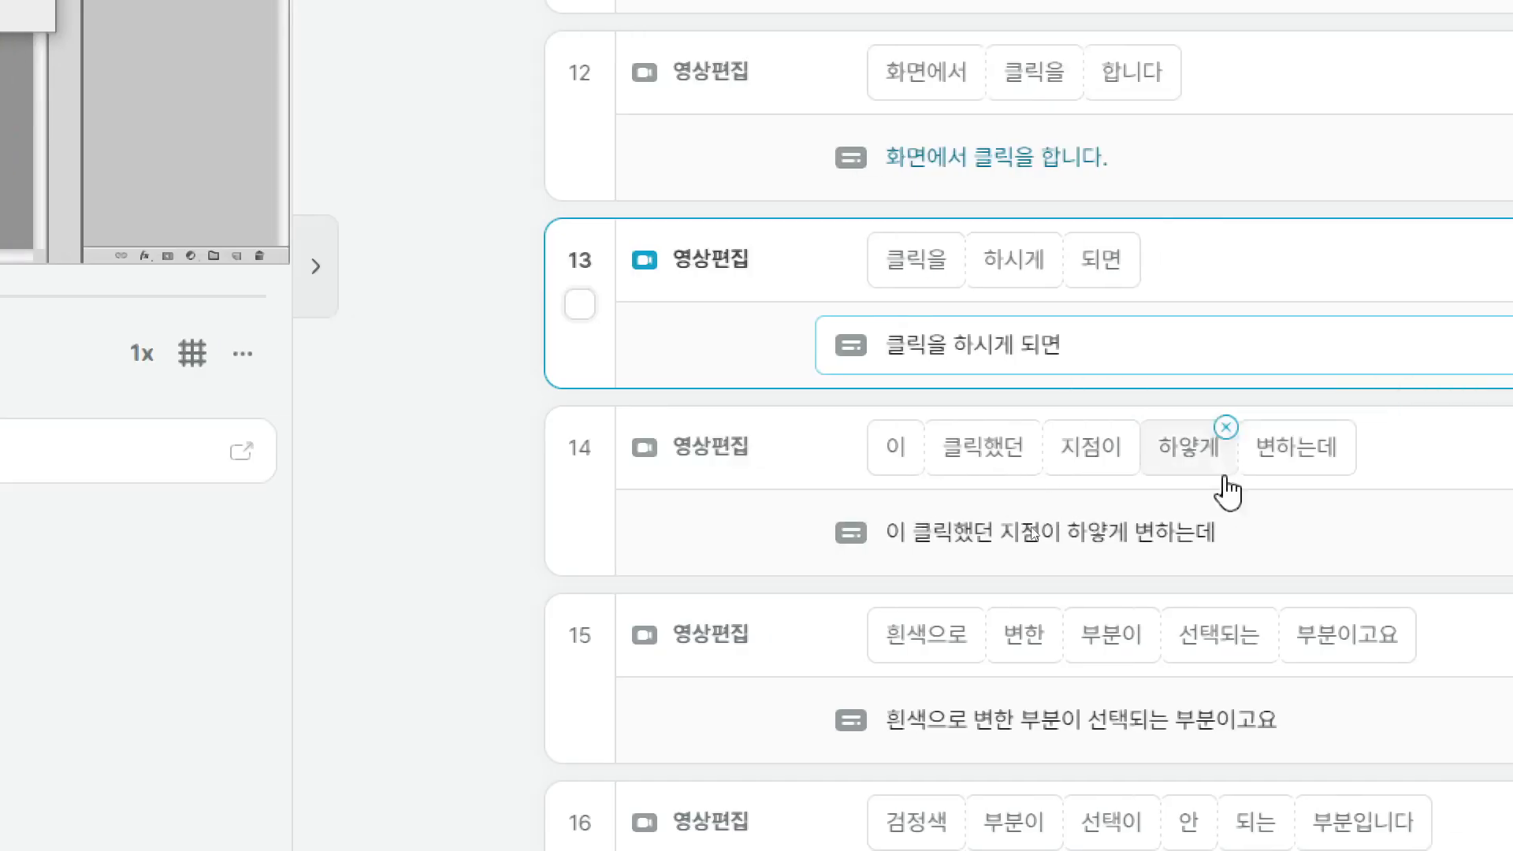
Step: Add periods to clips 16, 18 and 19 and a comma to clip 21
click(1290, 709)
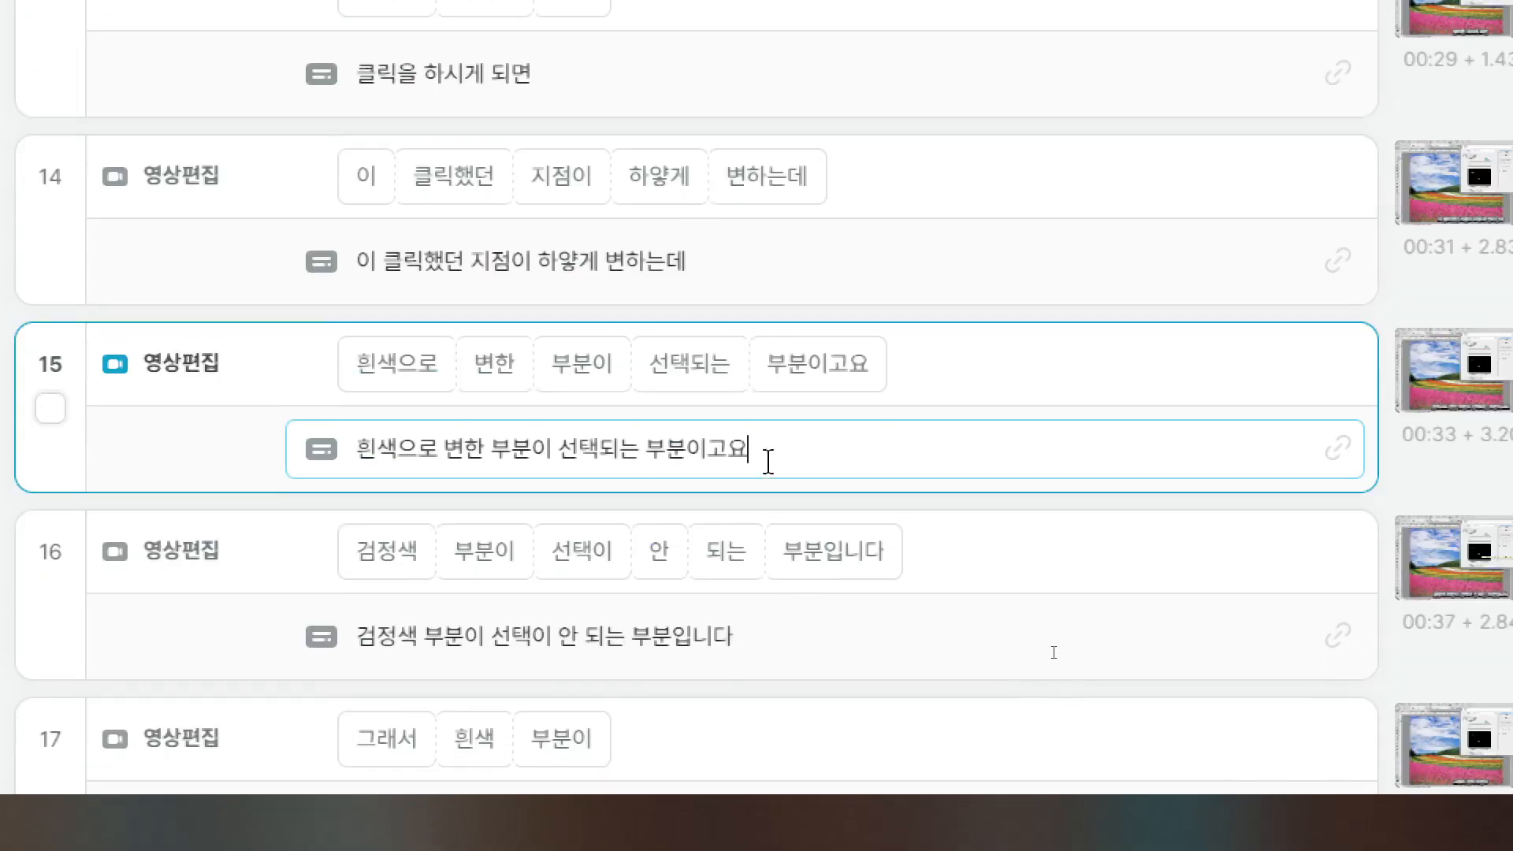
click(805, 644)
text(.)
scroll(1074, 749, down, 5)
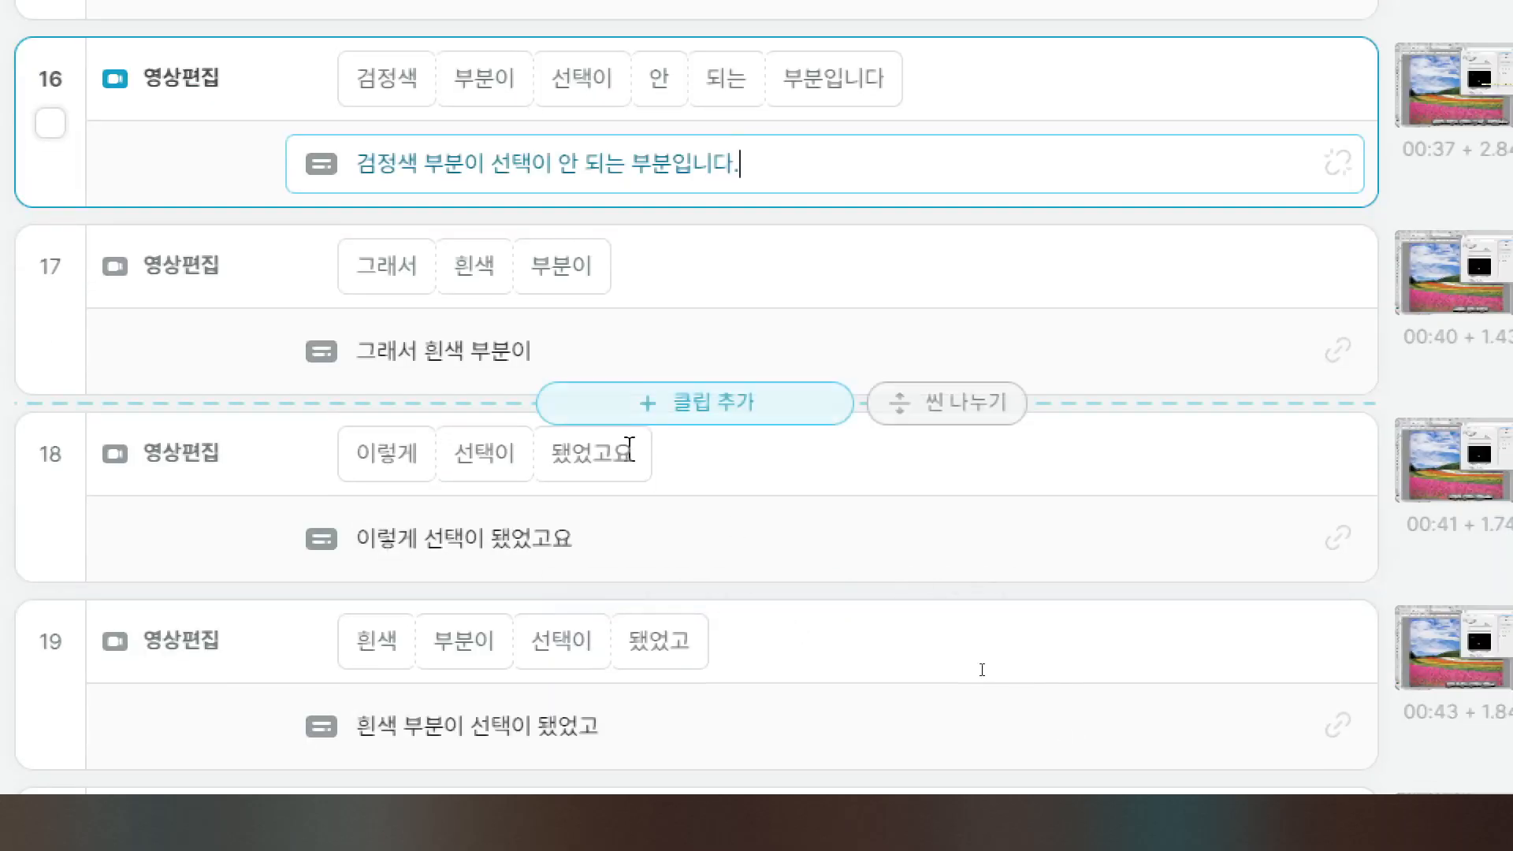
click(605, 544)
text(.)
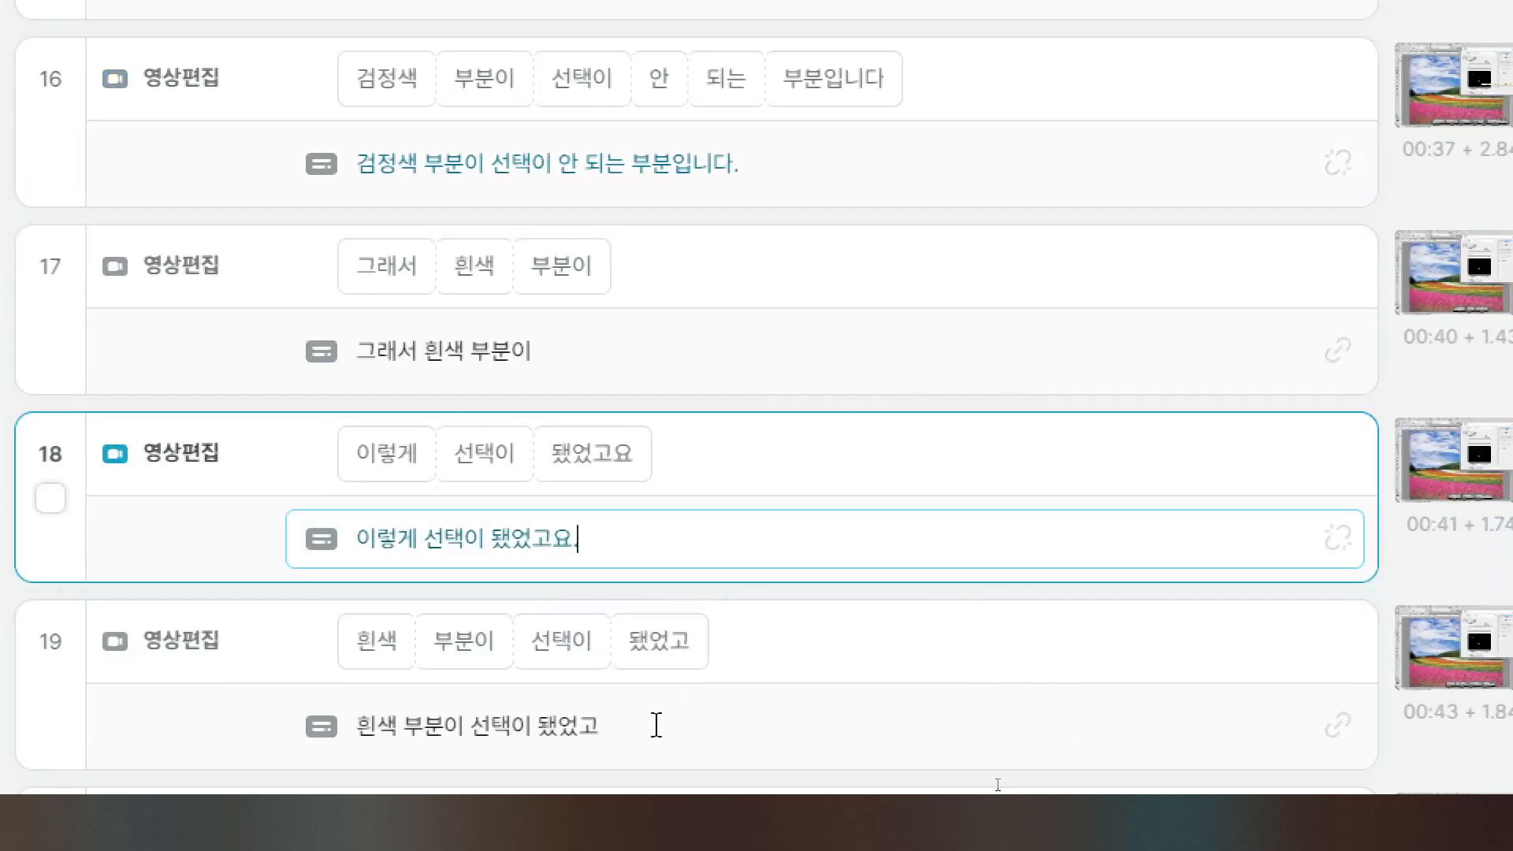
click(653, 720)
text(.)
scroll(1001, 700, down, 5)
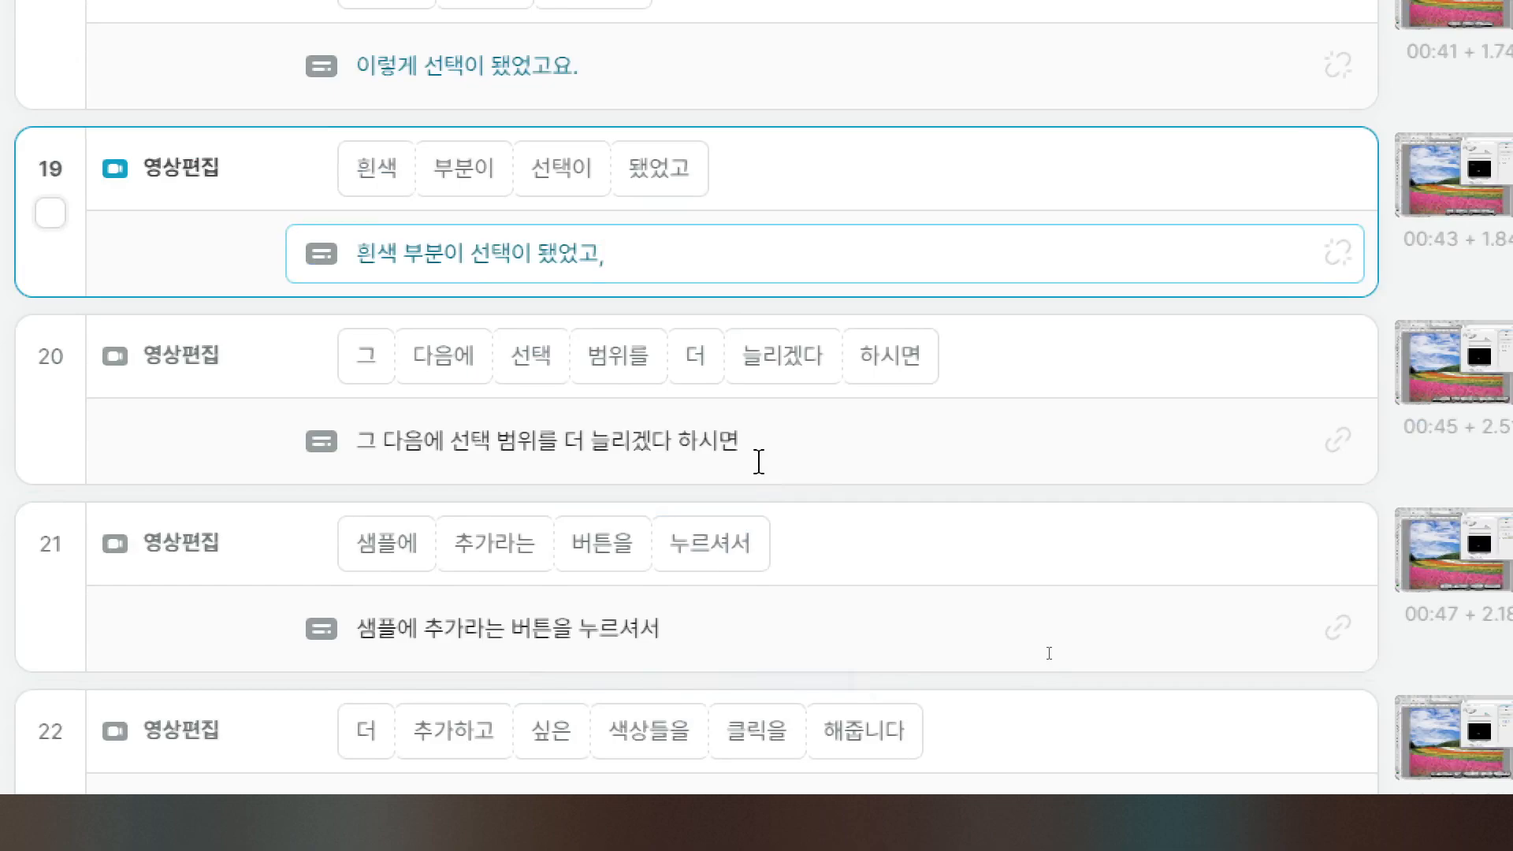
click(726, 628)
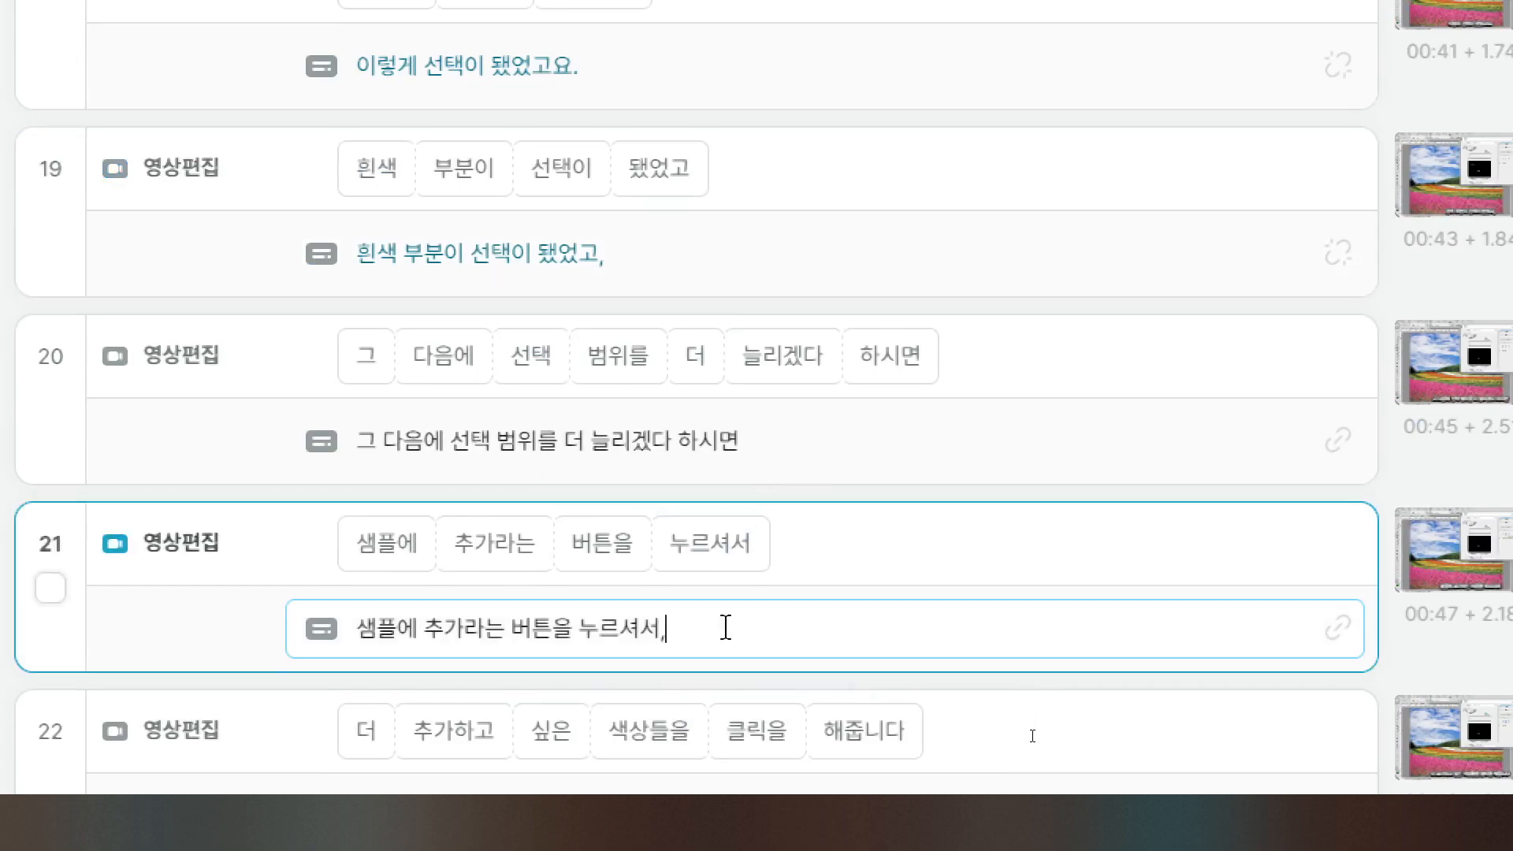
text(,)
Step: End clip 22 with a period, fix spacing to 해 줍니다 and 높여 주시면, and period clips 25–27
scroll(726, 628, down, 4)
click(808, 517)
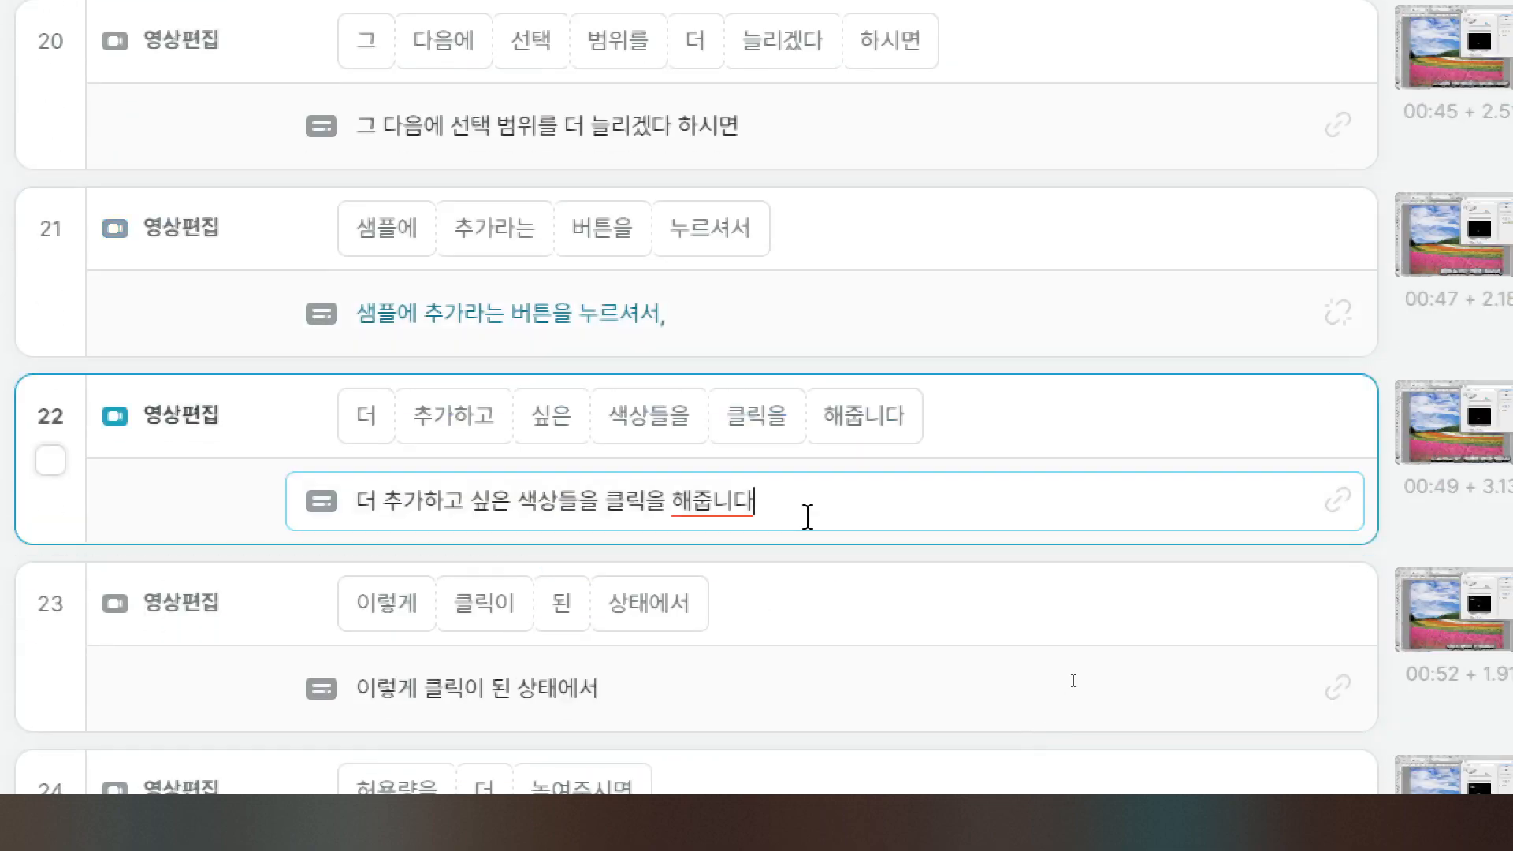
text(.)
click(693, 508)
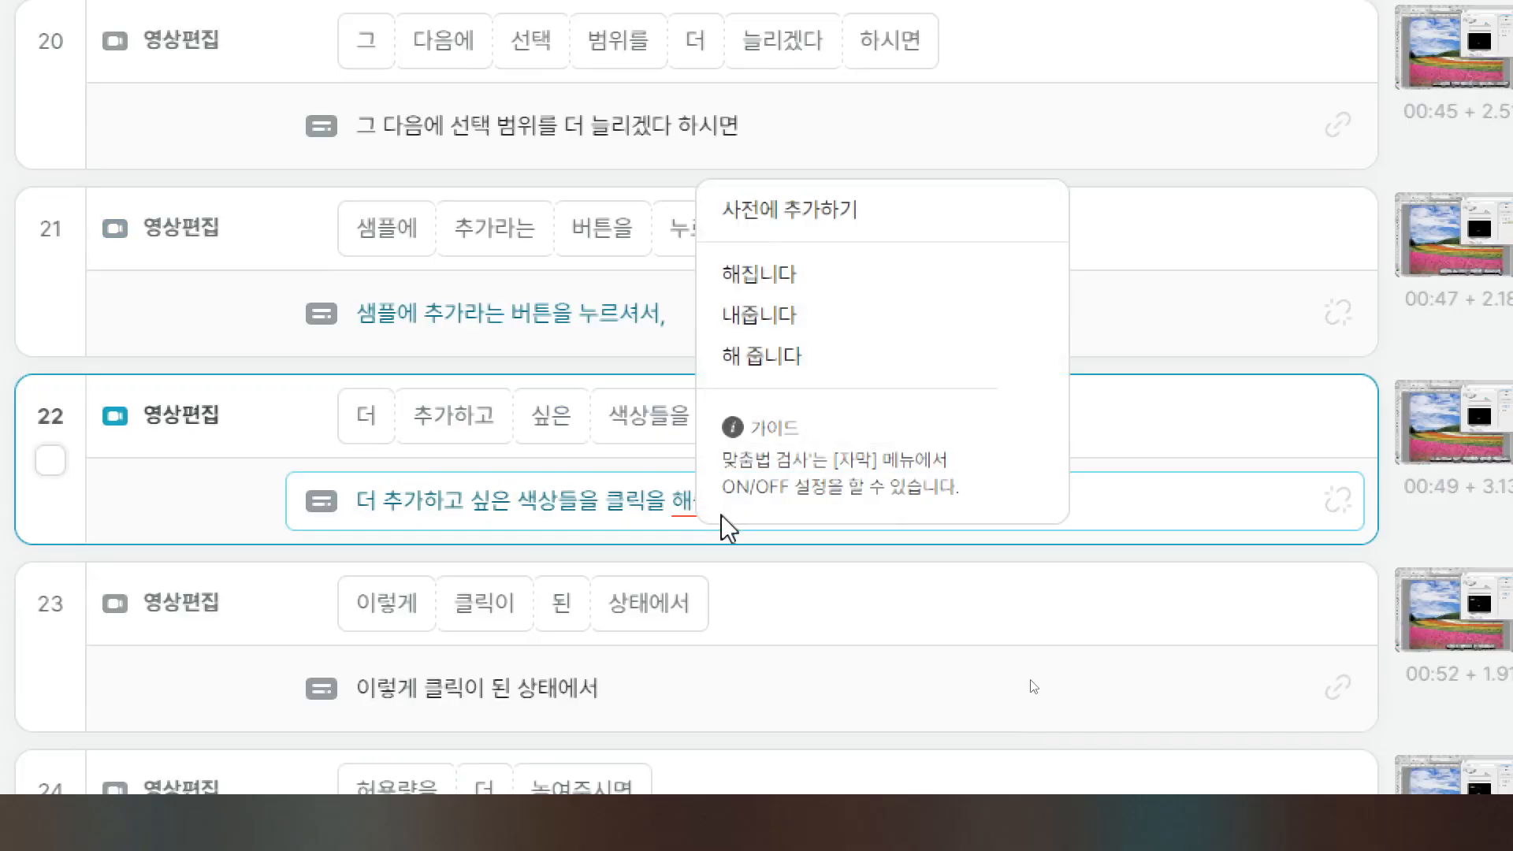
click(770, 618)
scroll(770, 631, down, 6)
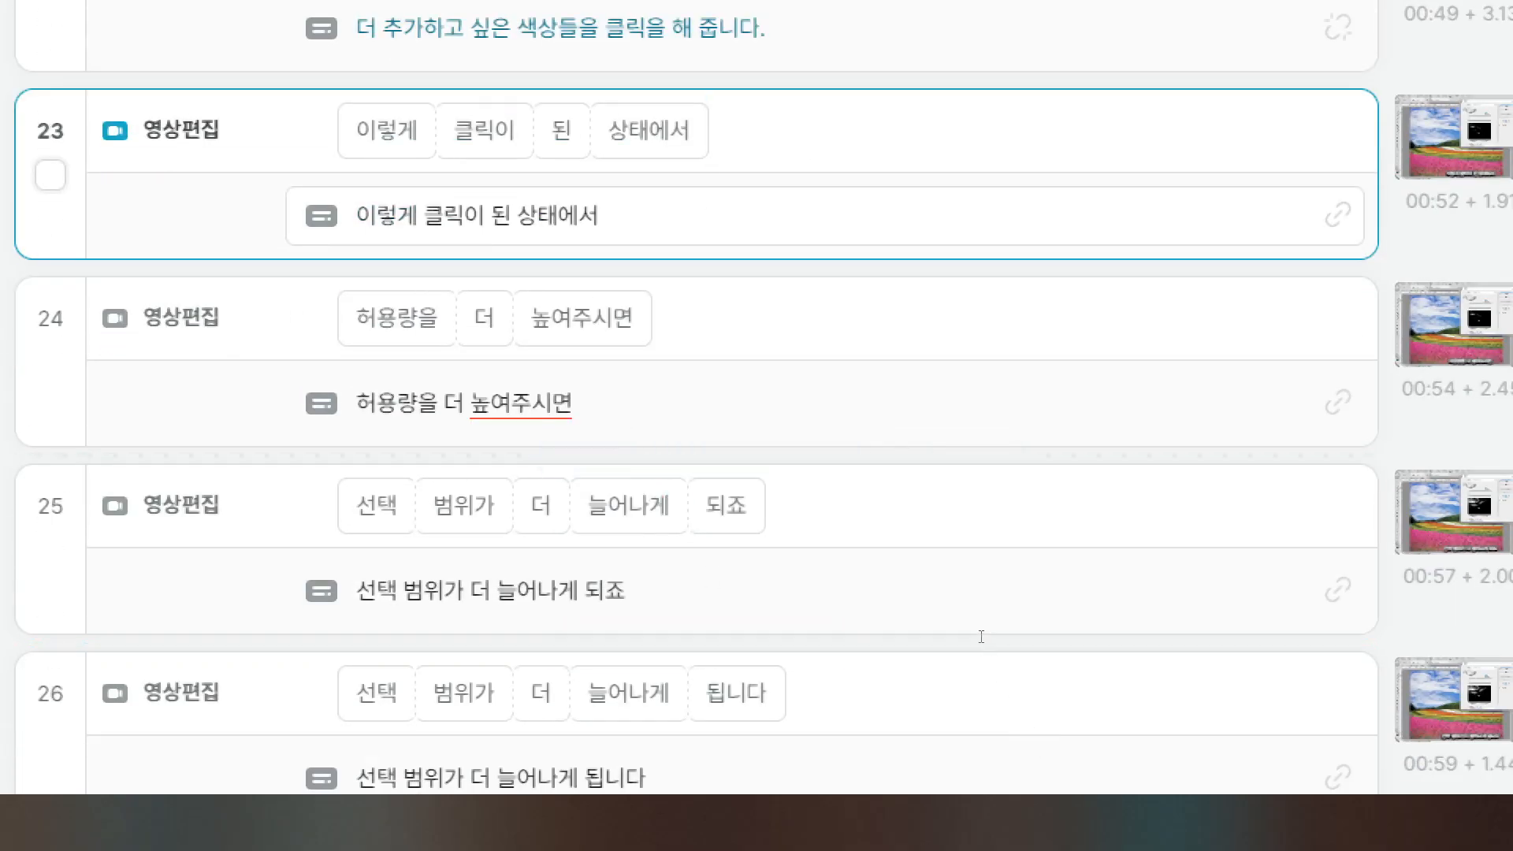
click(519, 411)
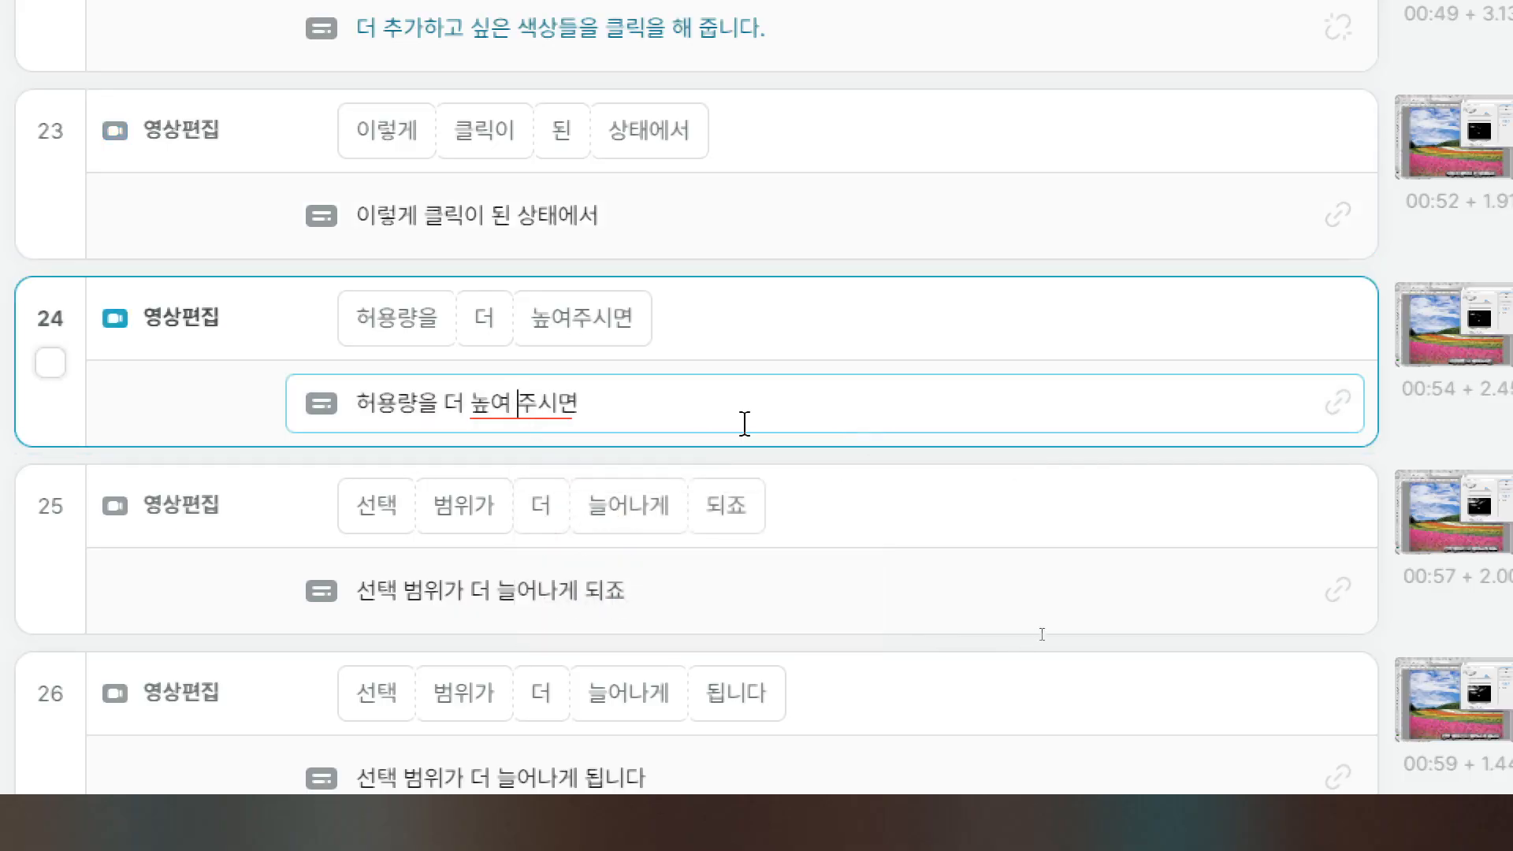
click(682, 581)
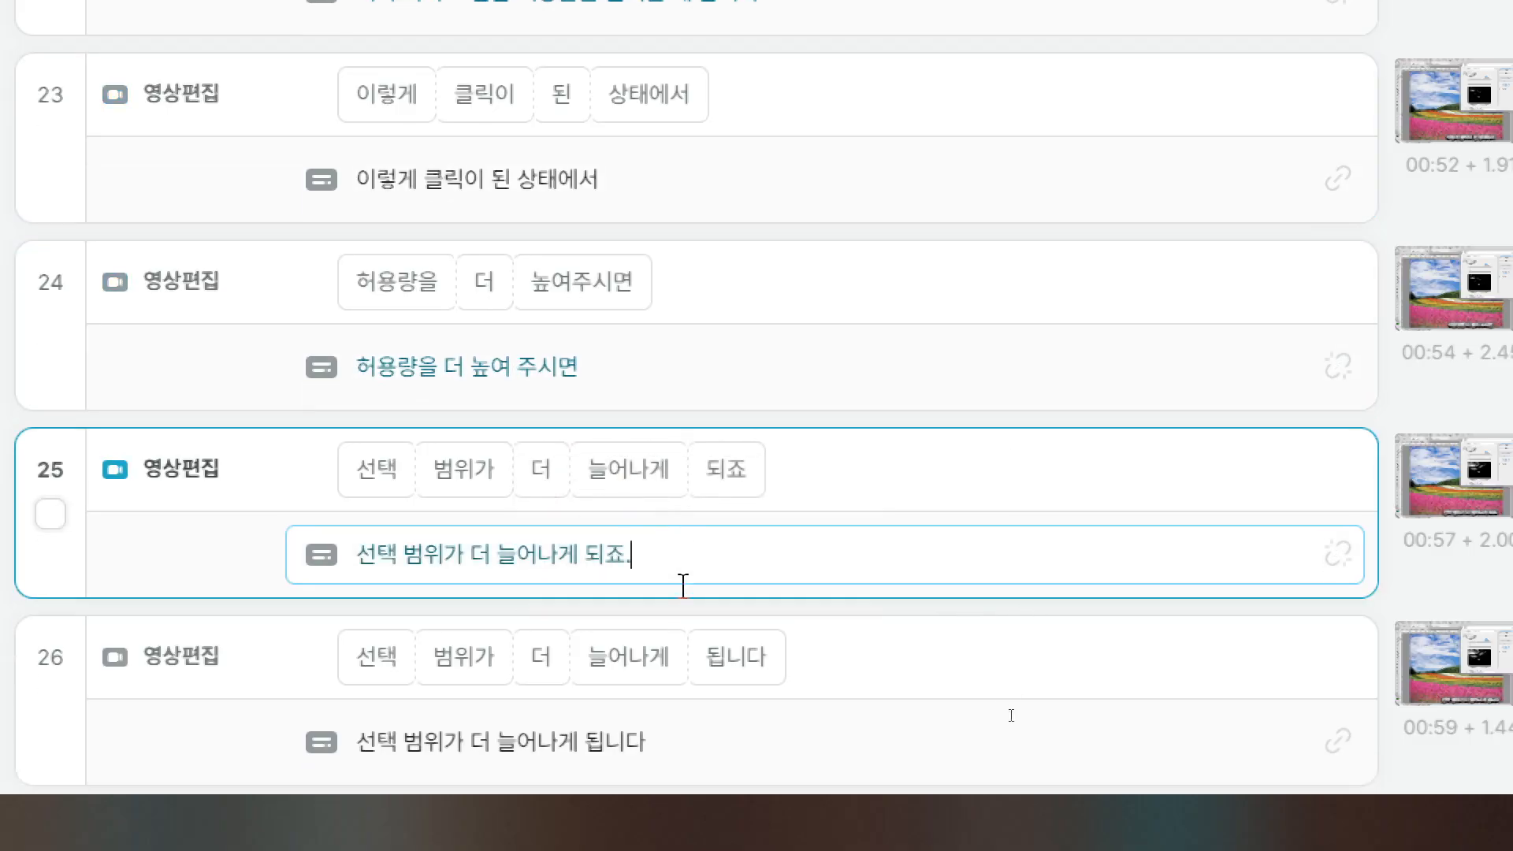
scroll(682, 584, down, 5)
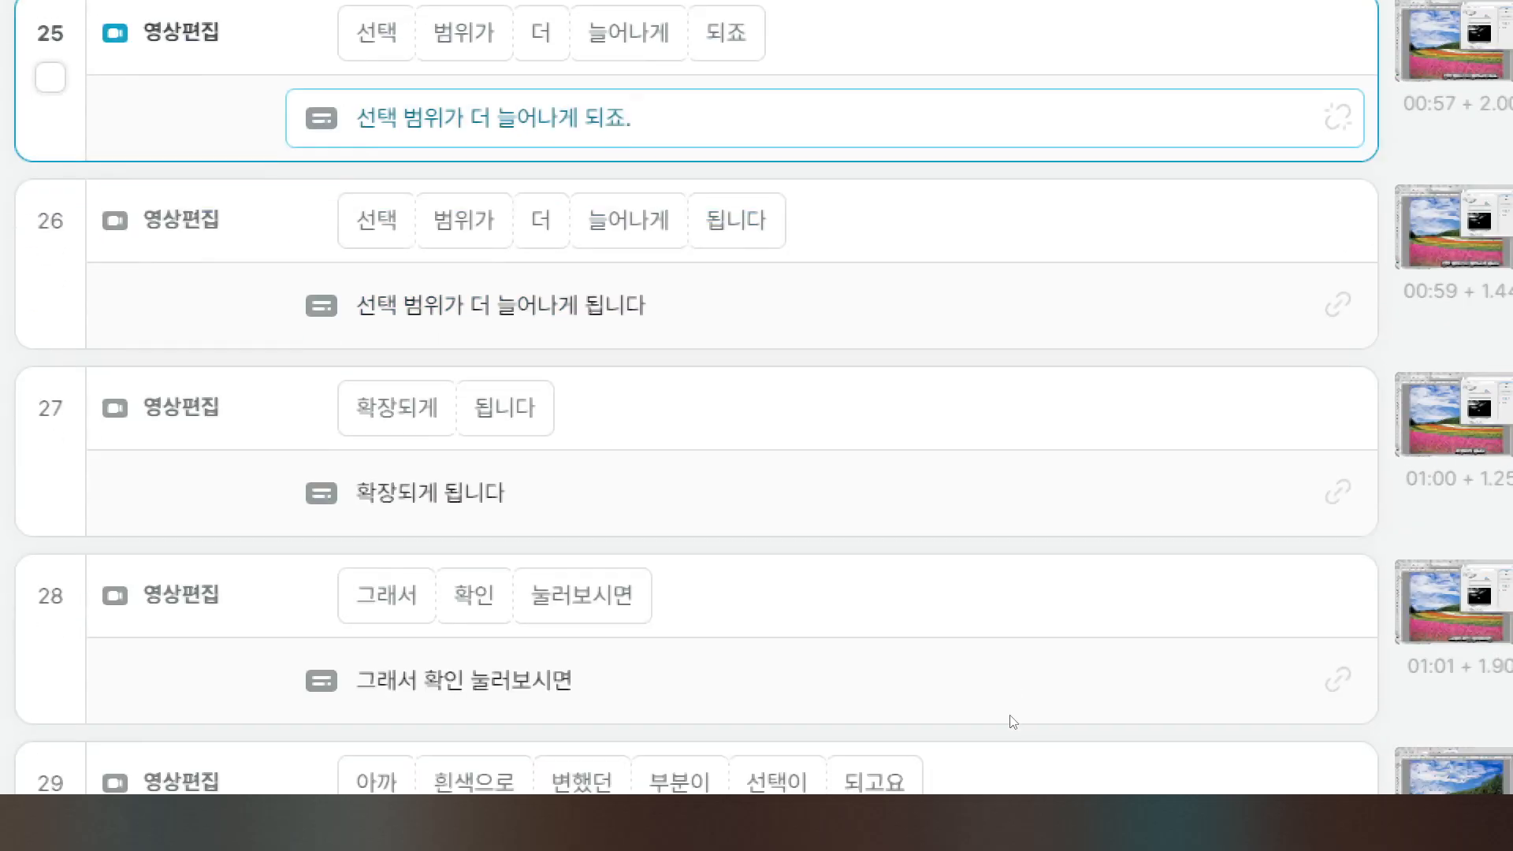
click(783, 317)
text(.)
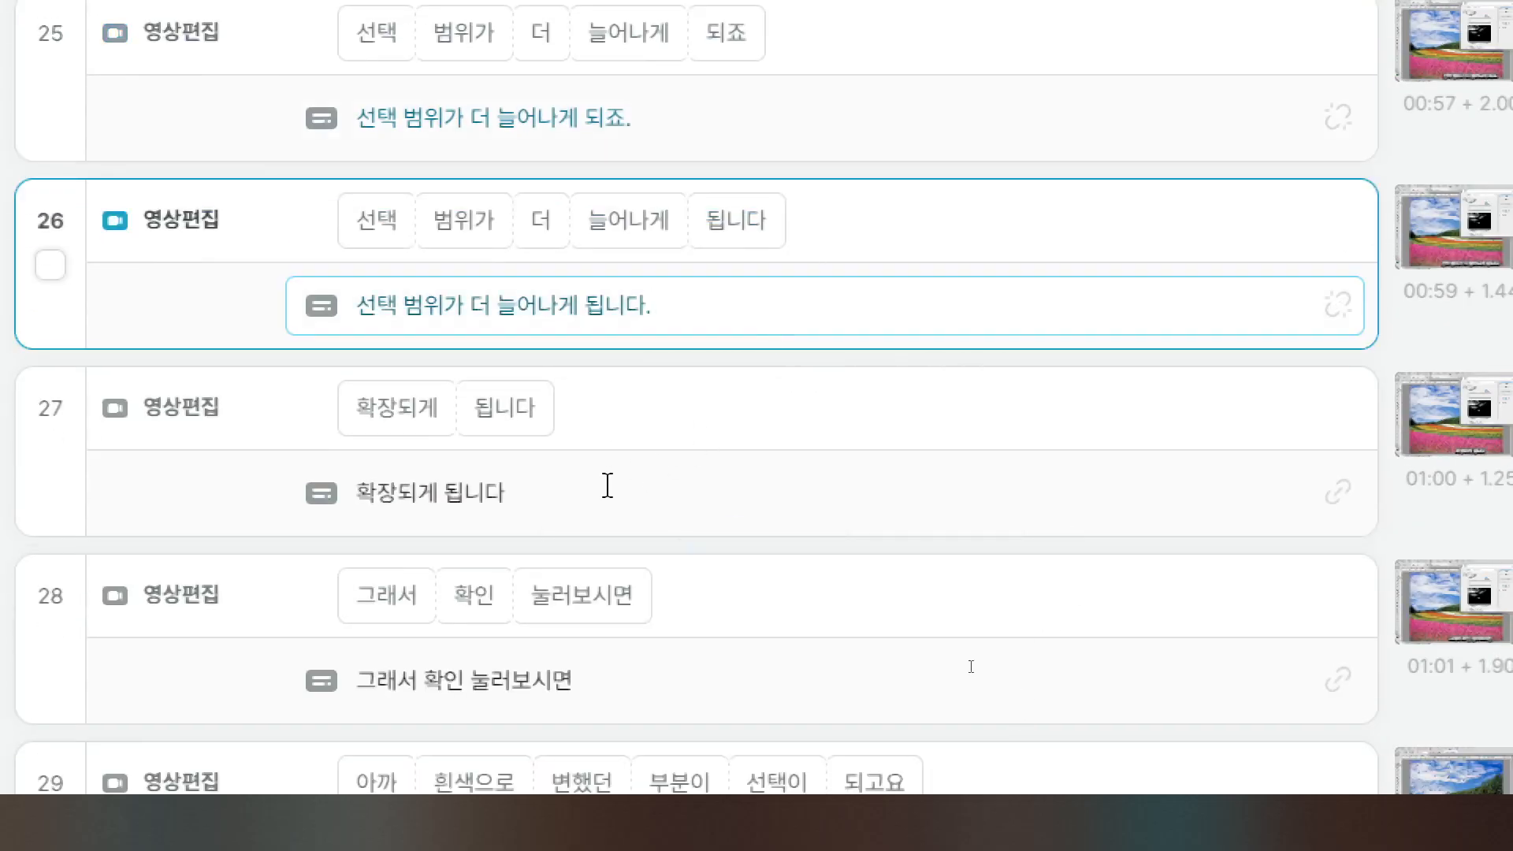
click(594, 497)
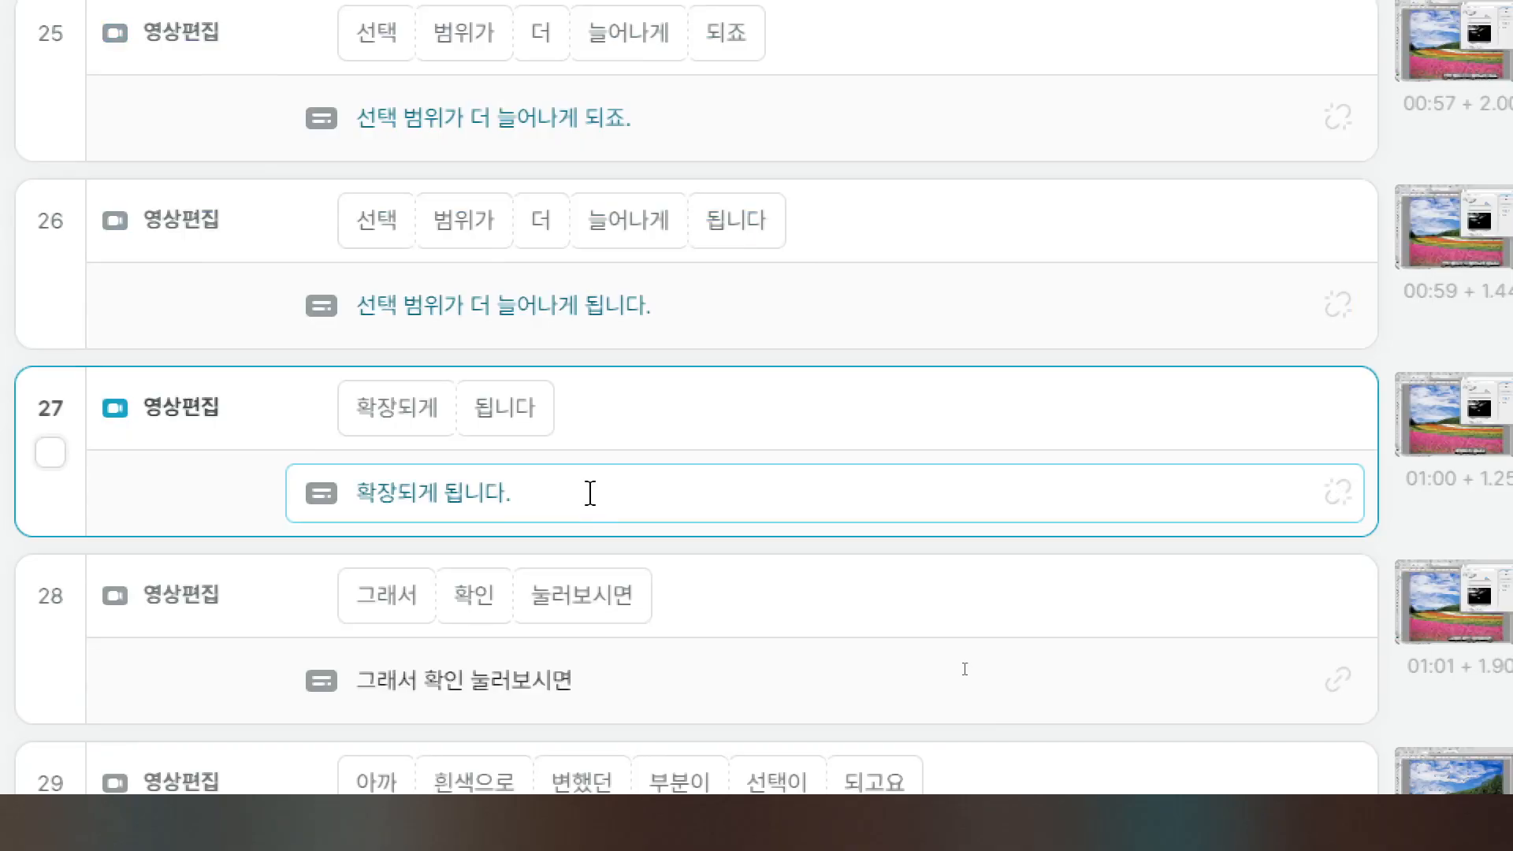
Step: Merge short clip 27 into clip 26, then punctuate clips 27–29 with a comma and periods
click(840, 235)
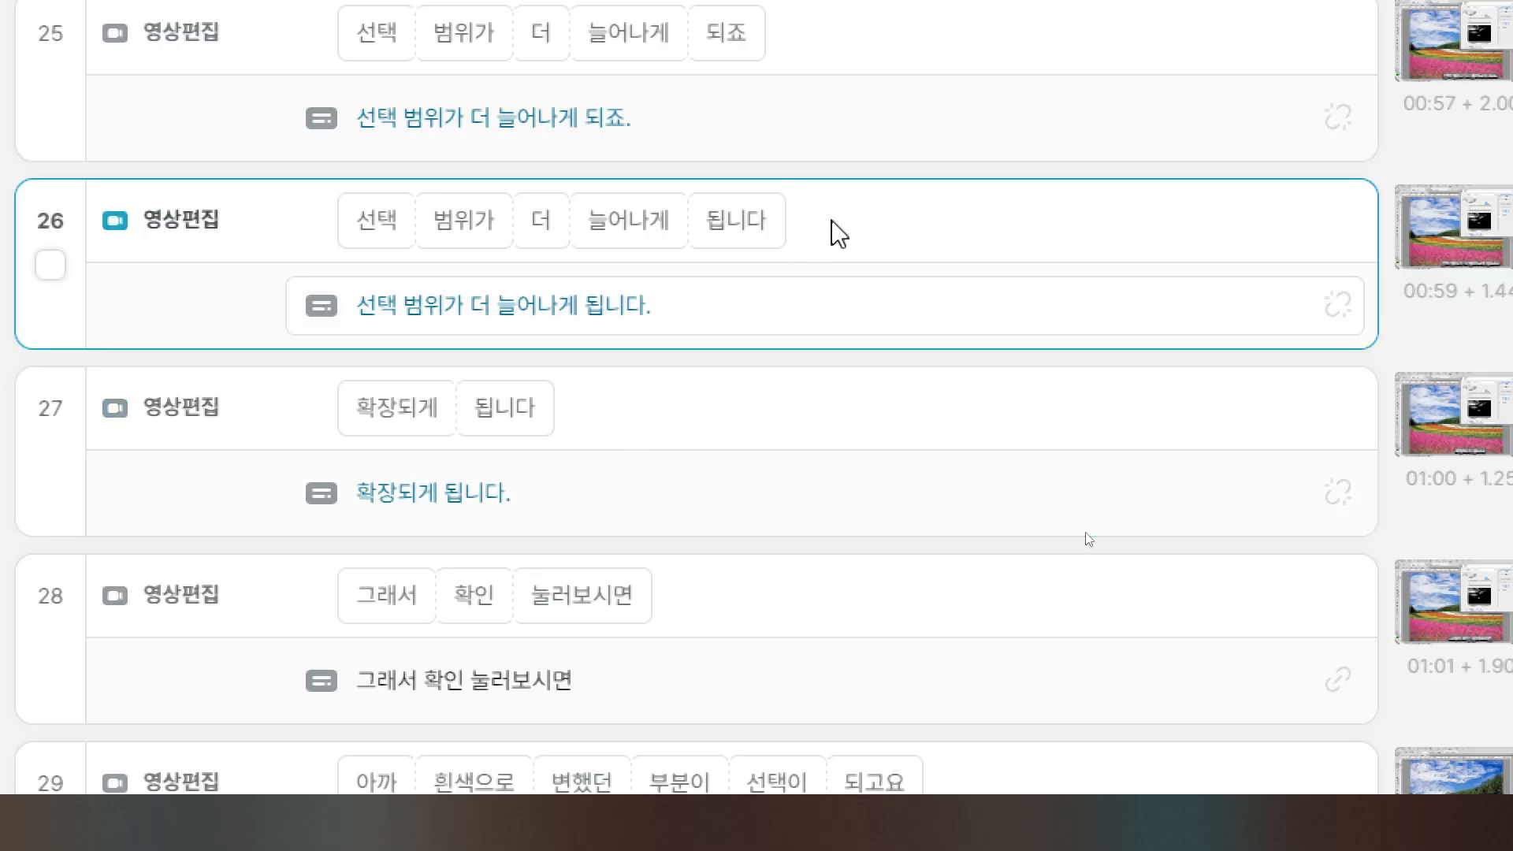
key(Delete)
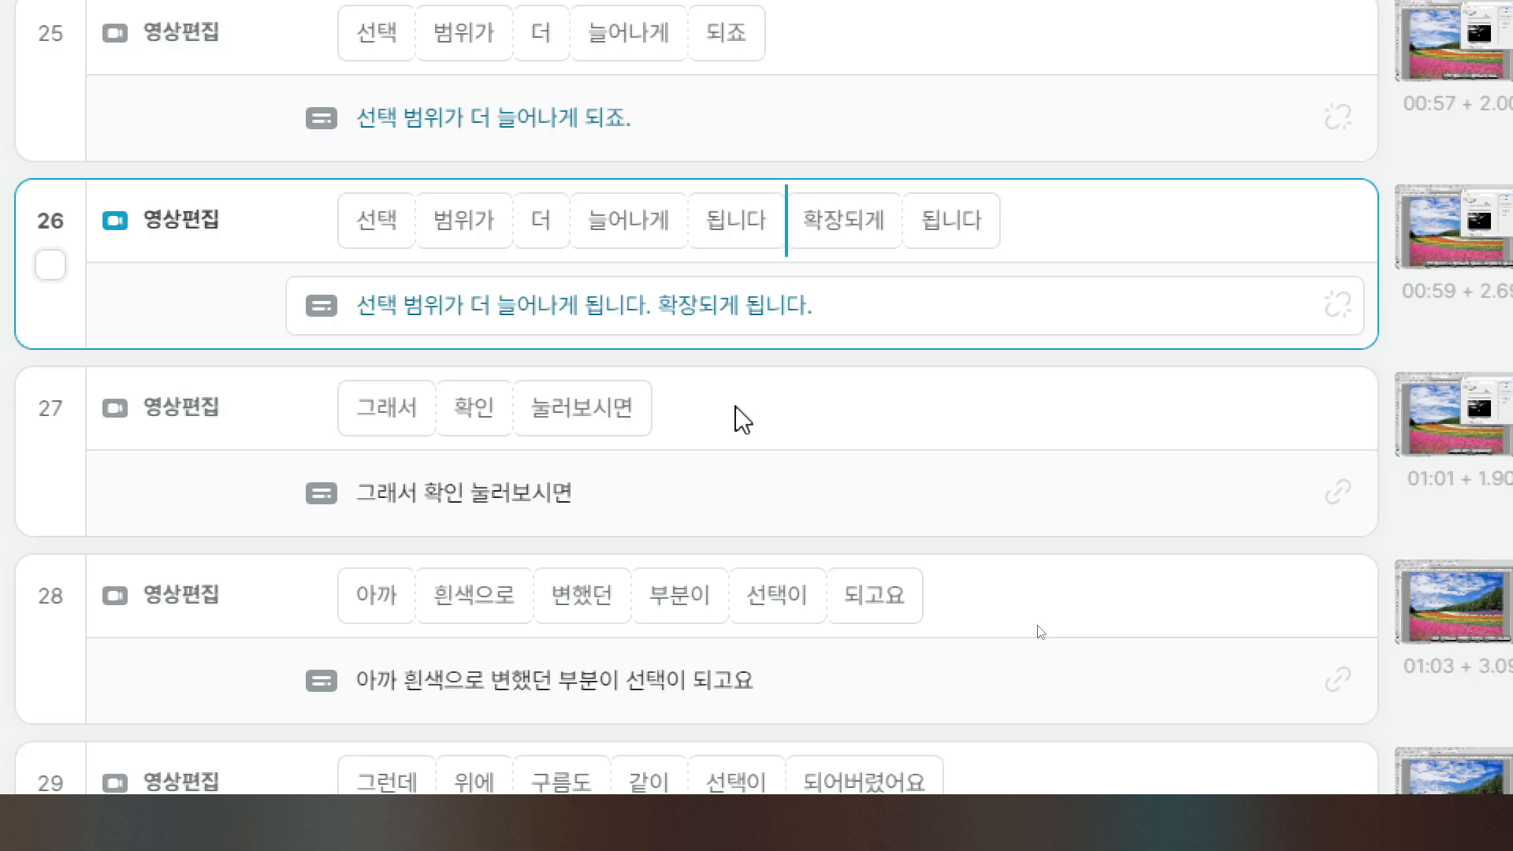
click(622, 487)
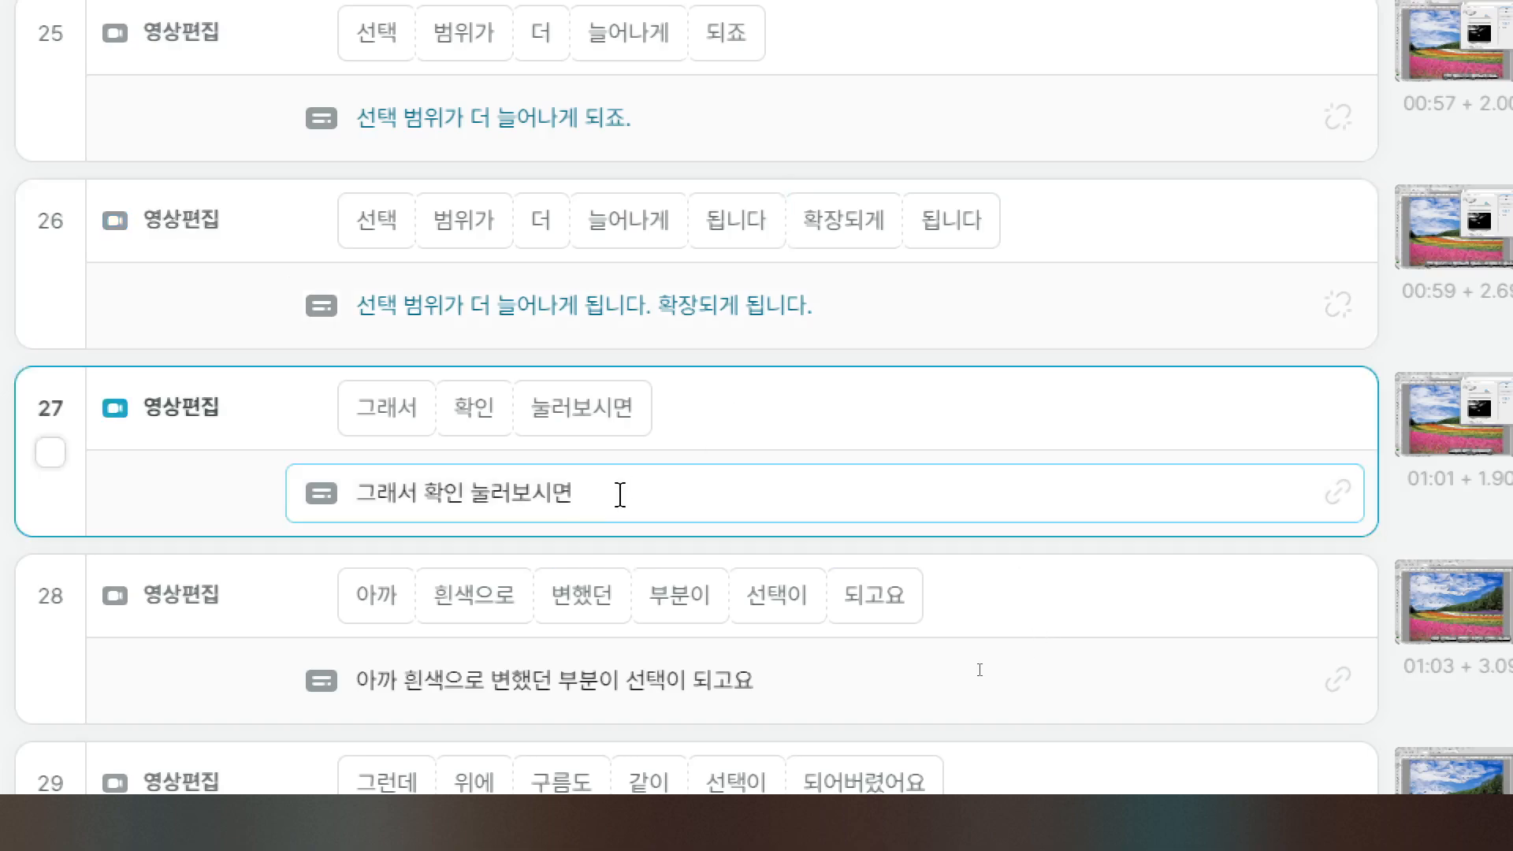
click(780, 696)
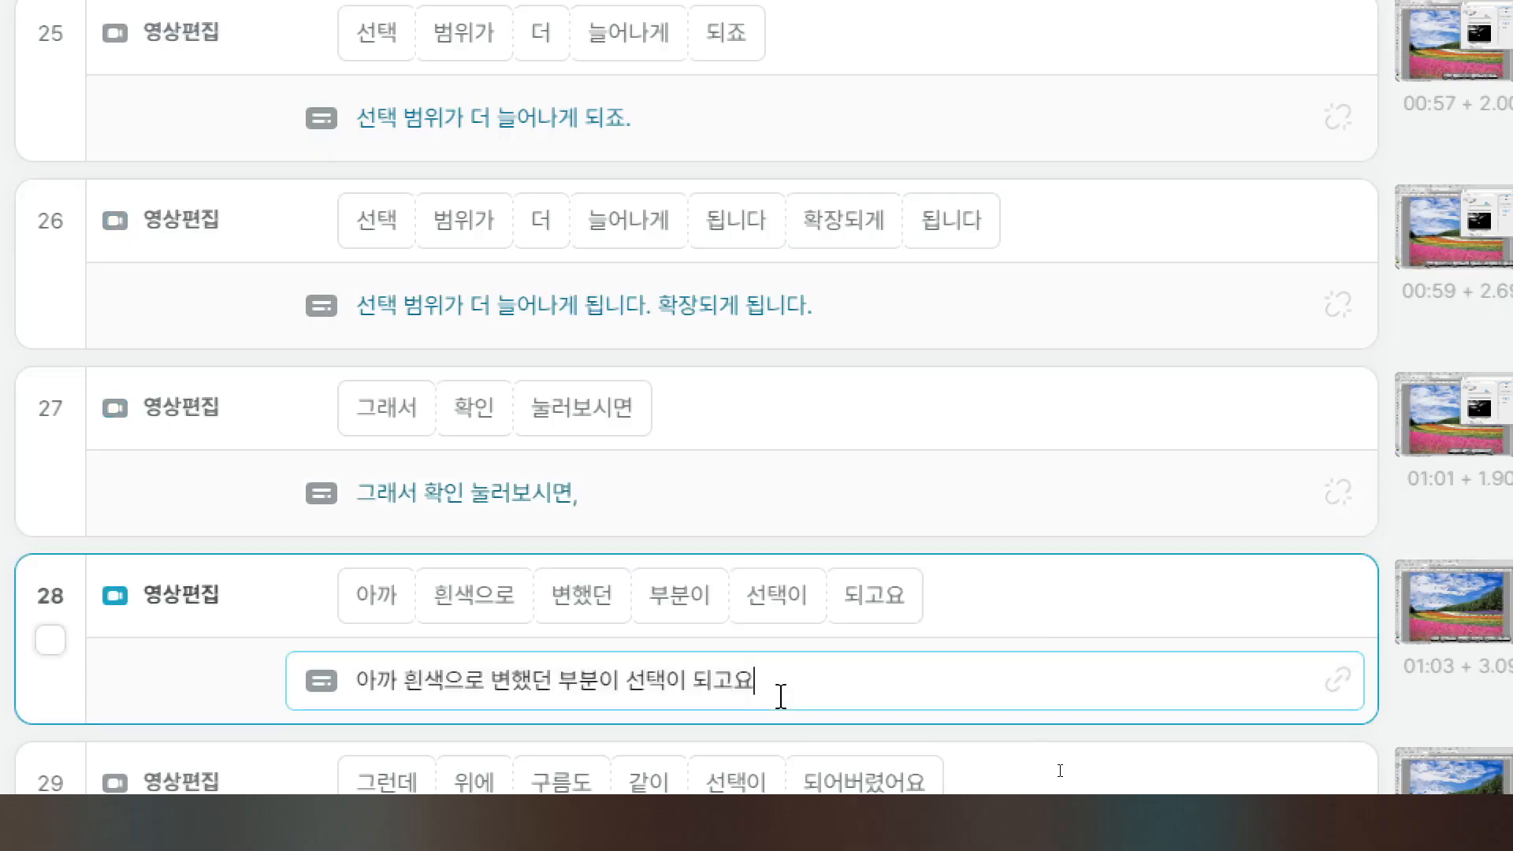
scroll(777, 680, down, 6)
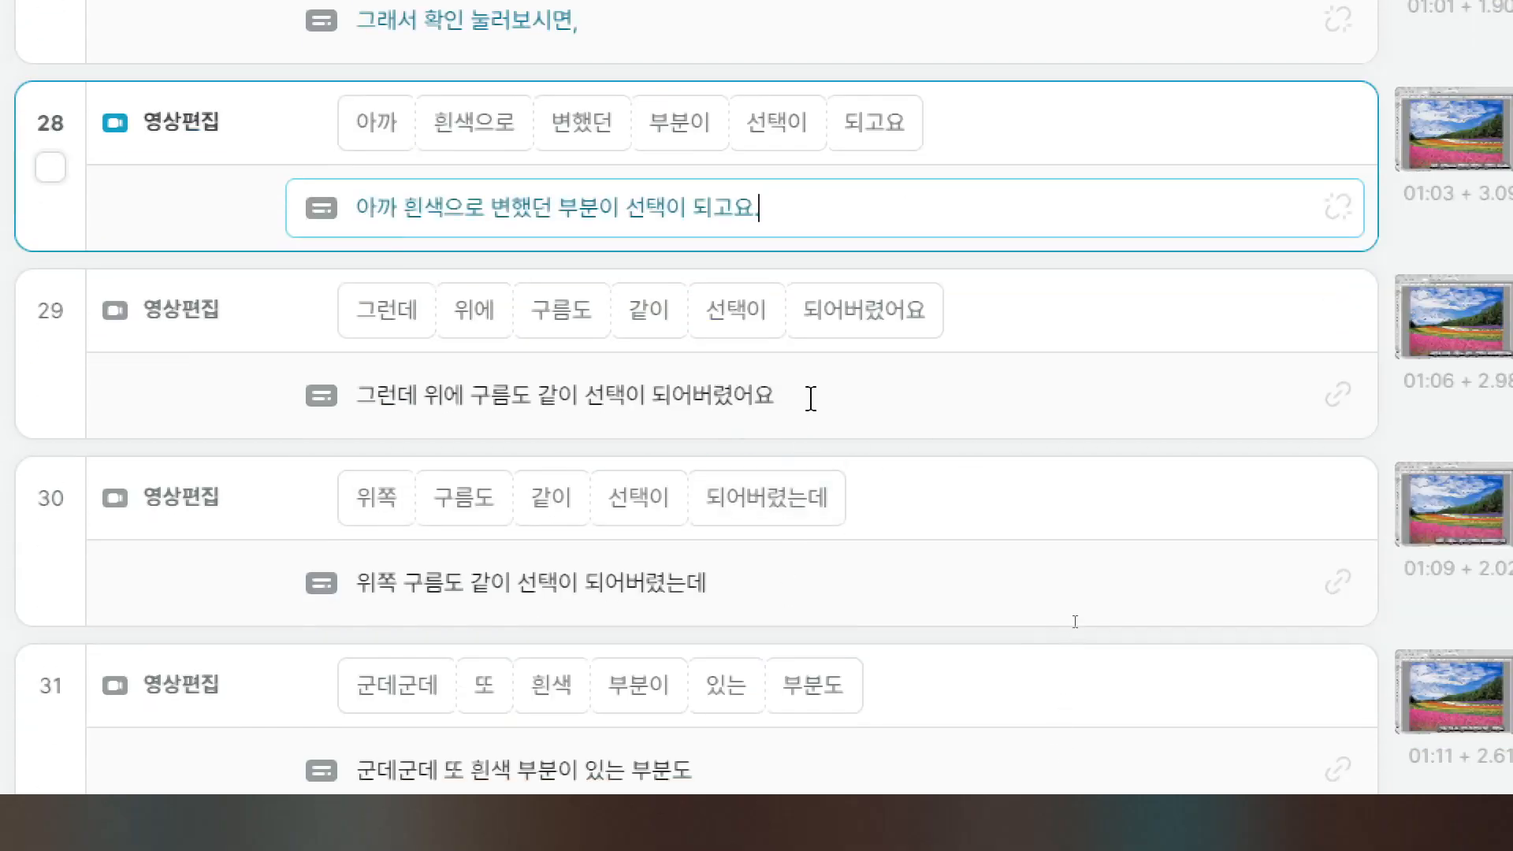
click(810, 398)
text(.)
Step: End the subtitles of clips 30, 32, 33 and 37 with periods
click(756, 584)
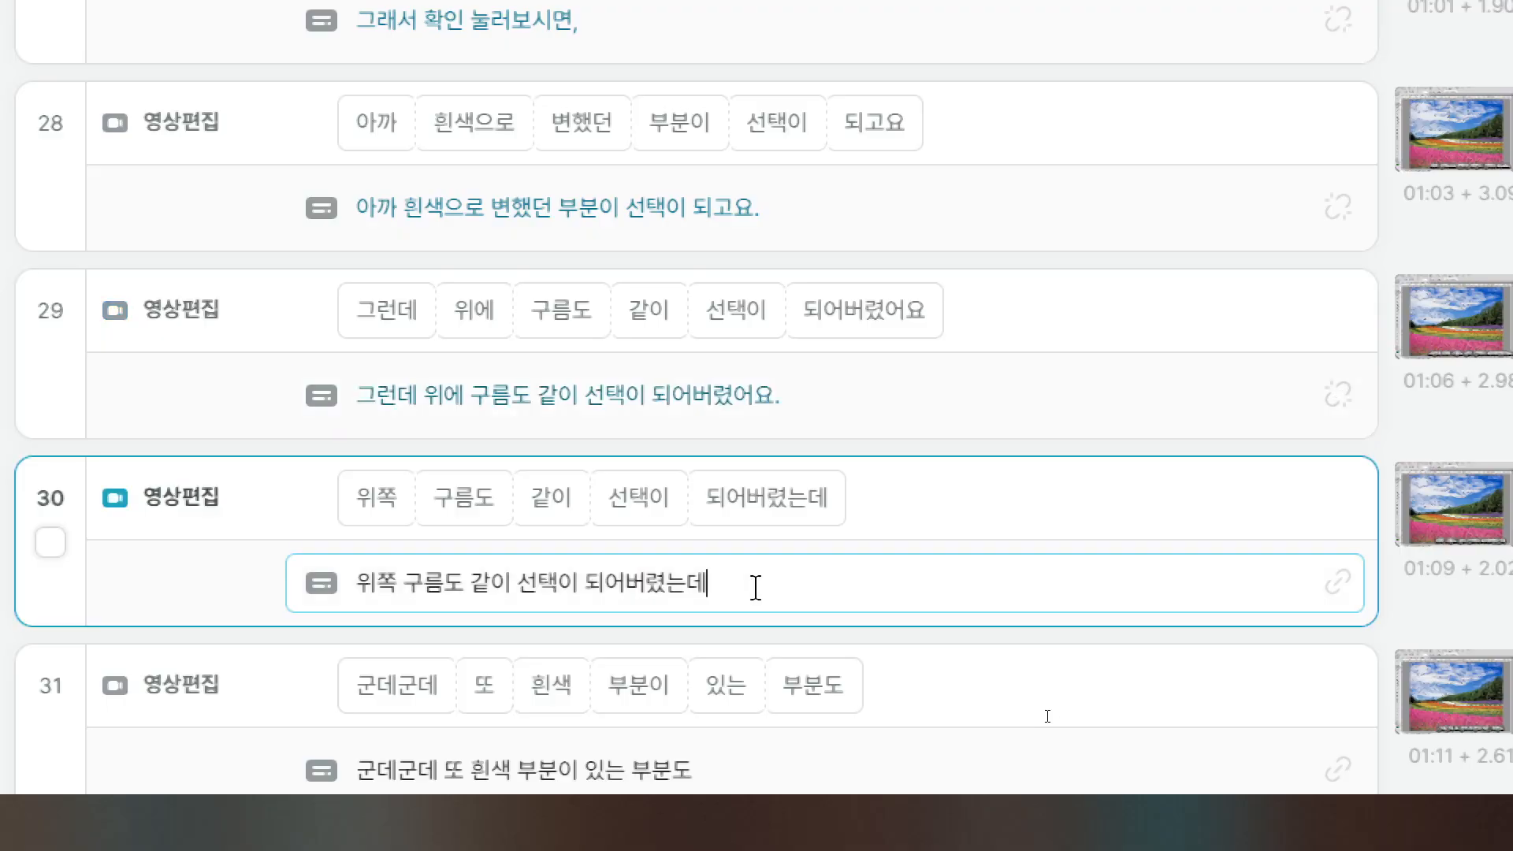
scroll(1050, 723, down, 6)
click(754, 495)
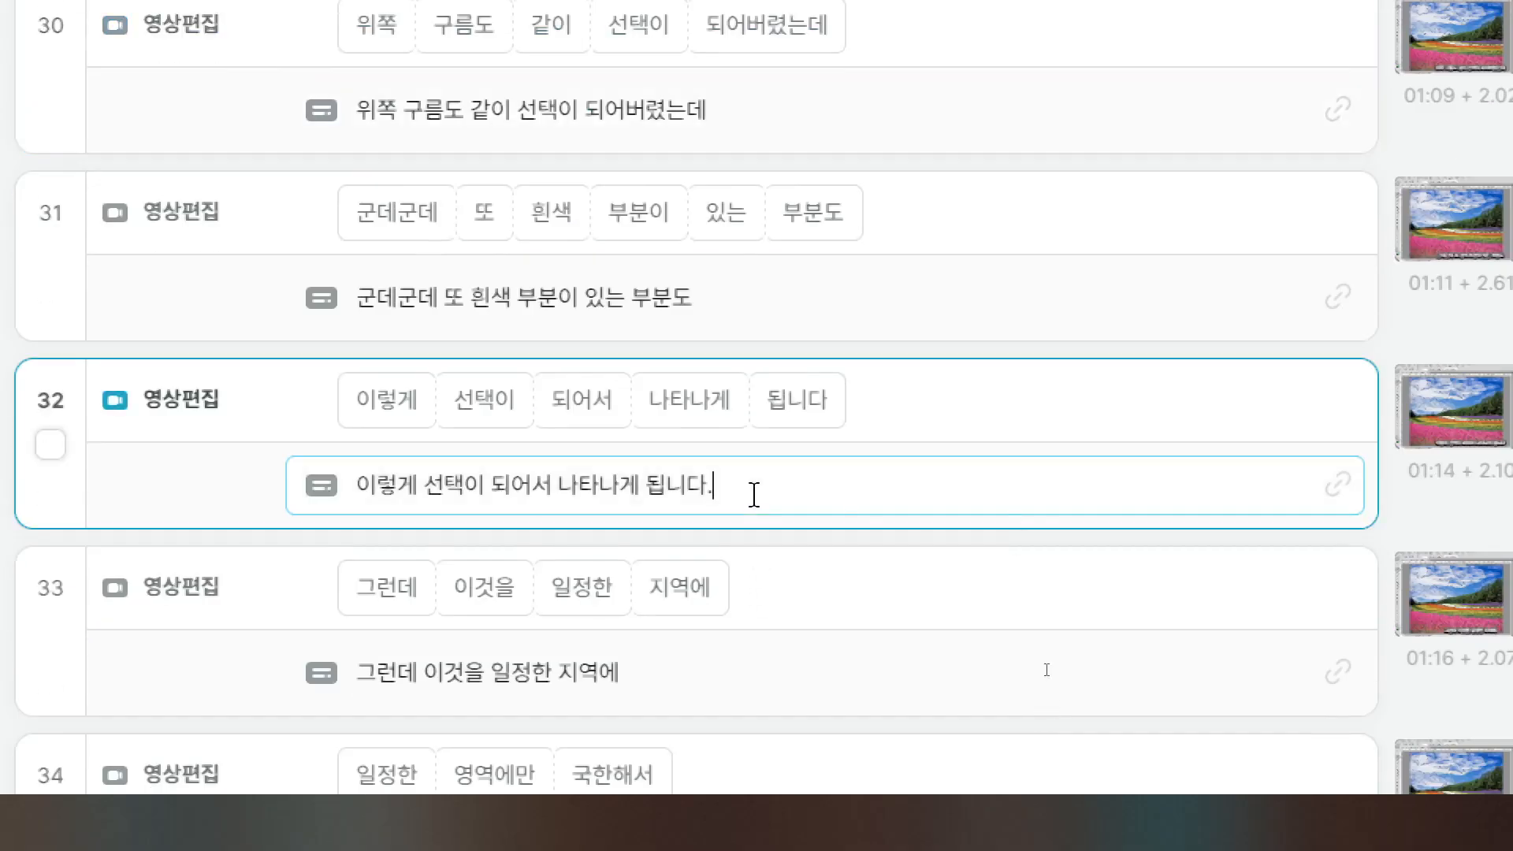
text(.)
click(735, 674)
scroll(735, 674, down, 4)
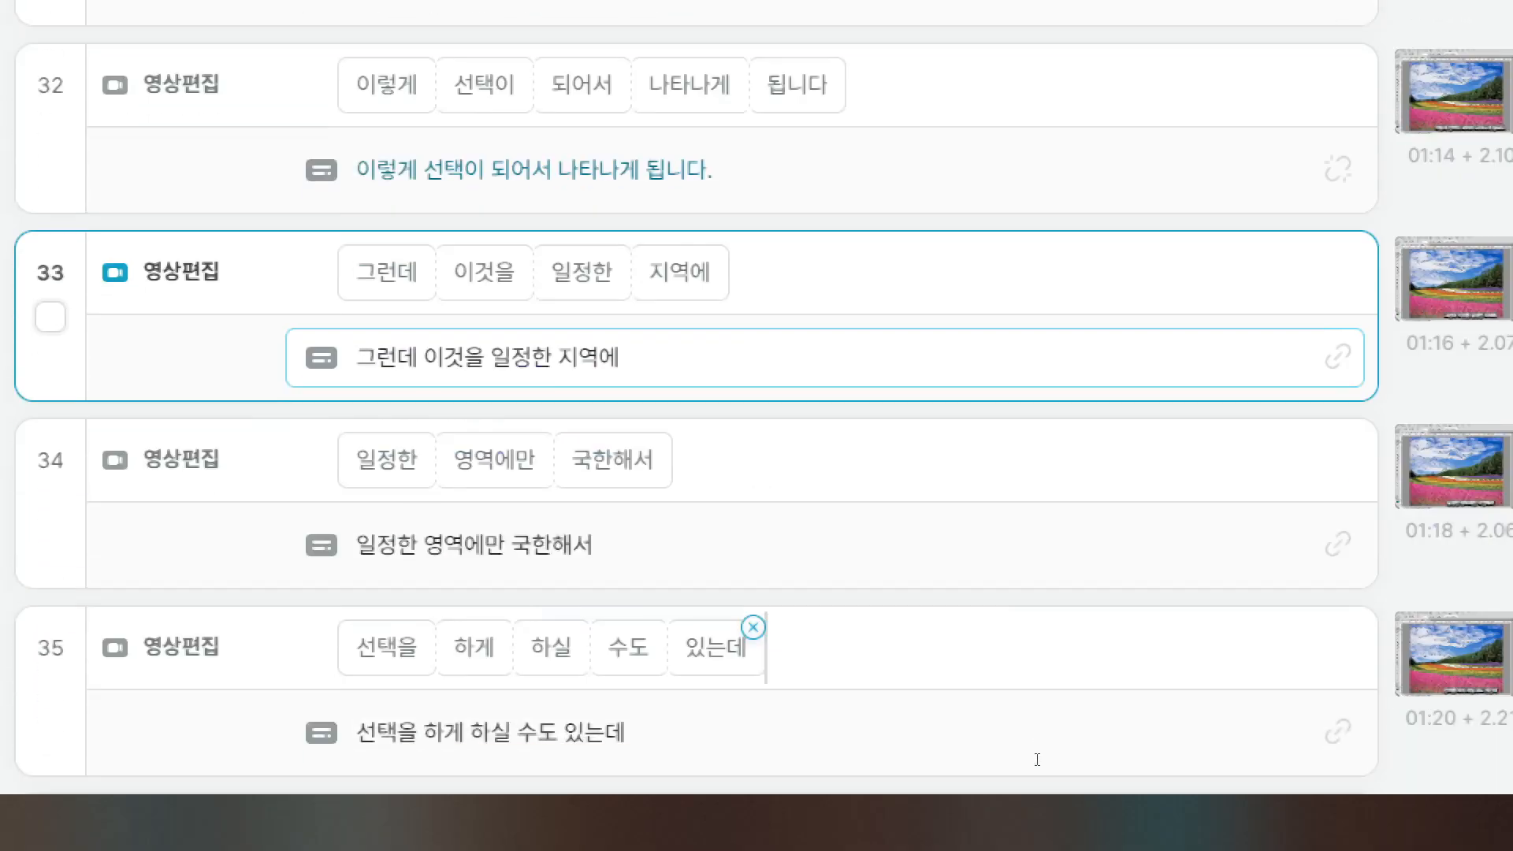
scroll(672, 548, down, 2)
scroll(1006, 696, down, 2)
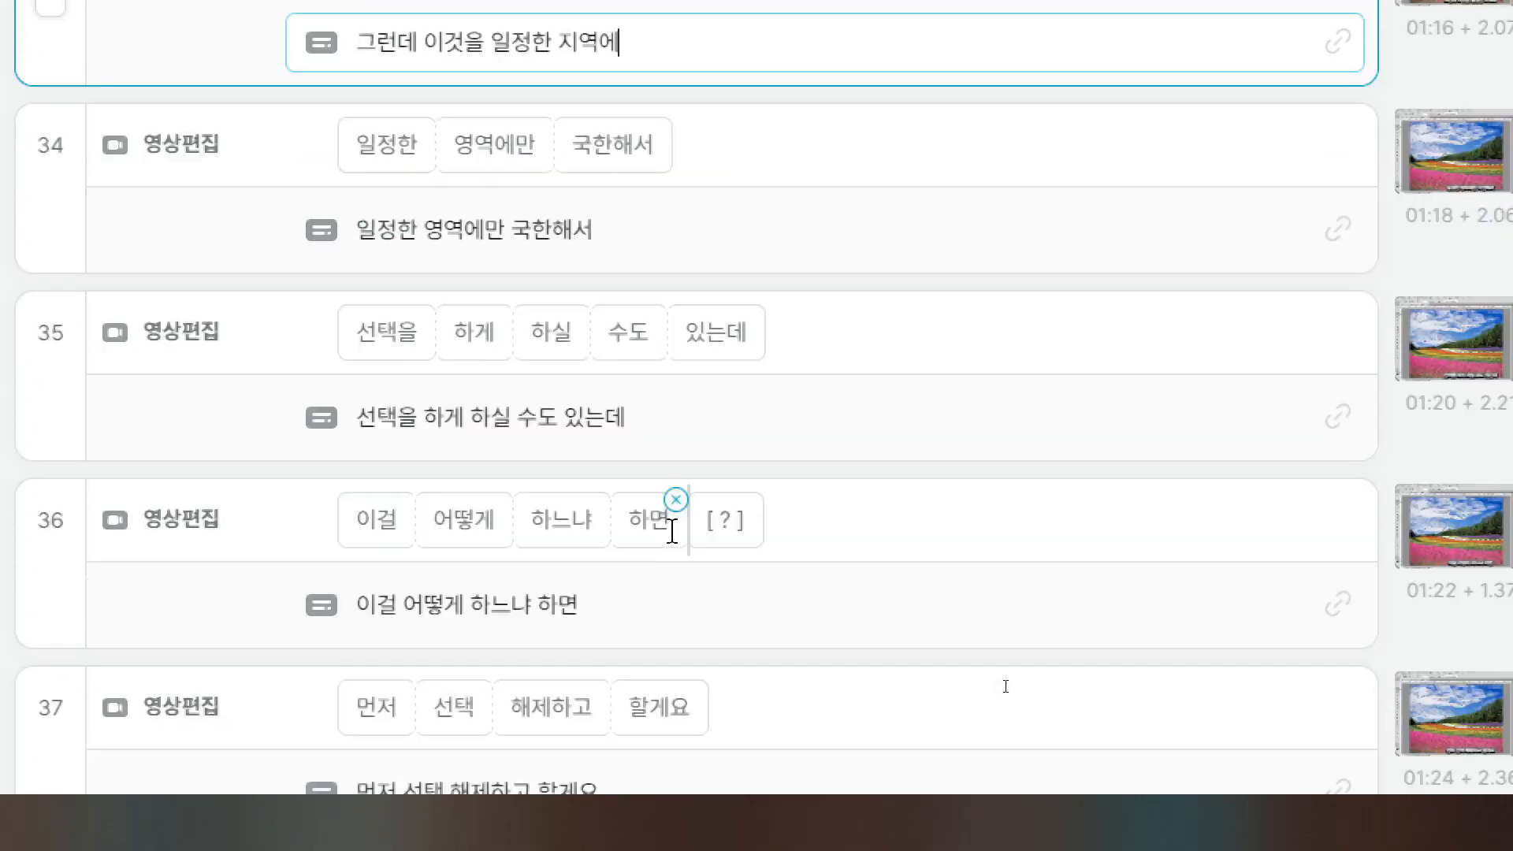
scroll(997, 726, down, 2)
click(654, 633)
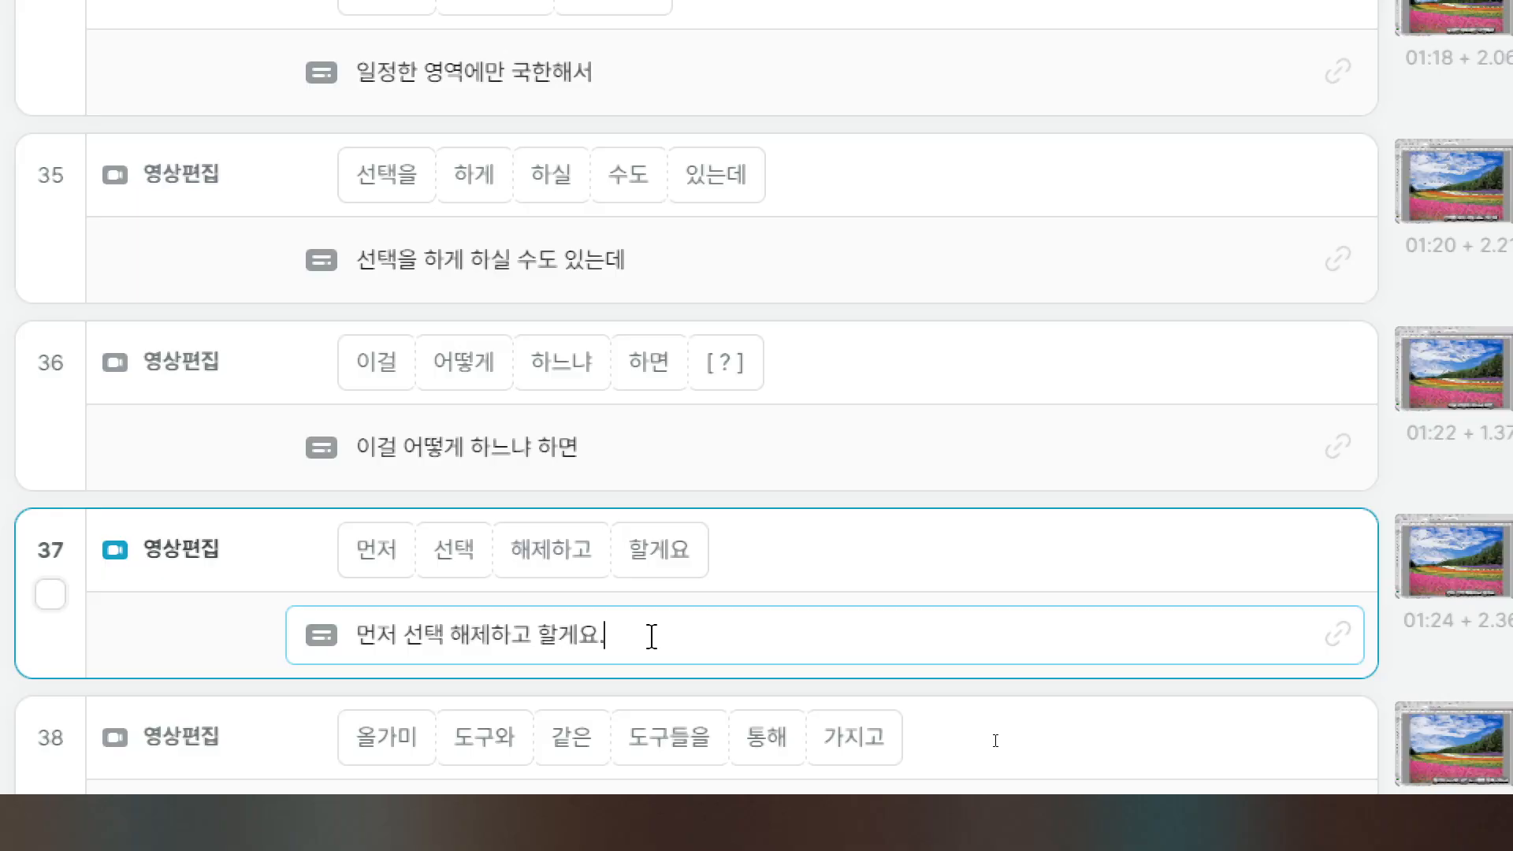
Step: Add a period to clip 40 and correct 해줍니다 to the spaced form 해 줍니다
scroll(652, 637, down, 6)
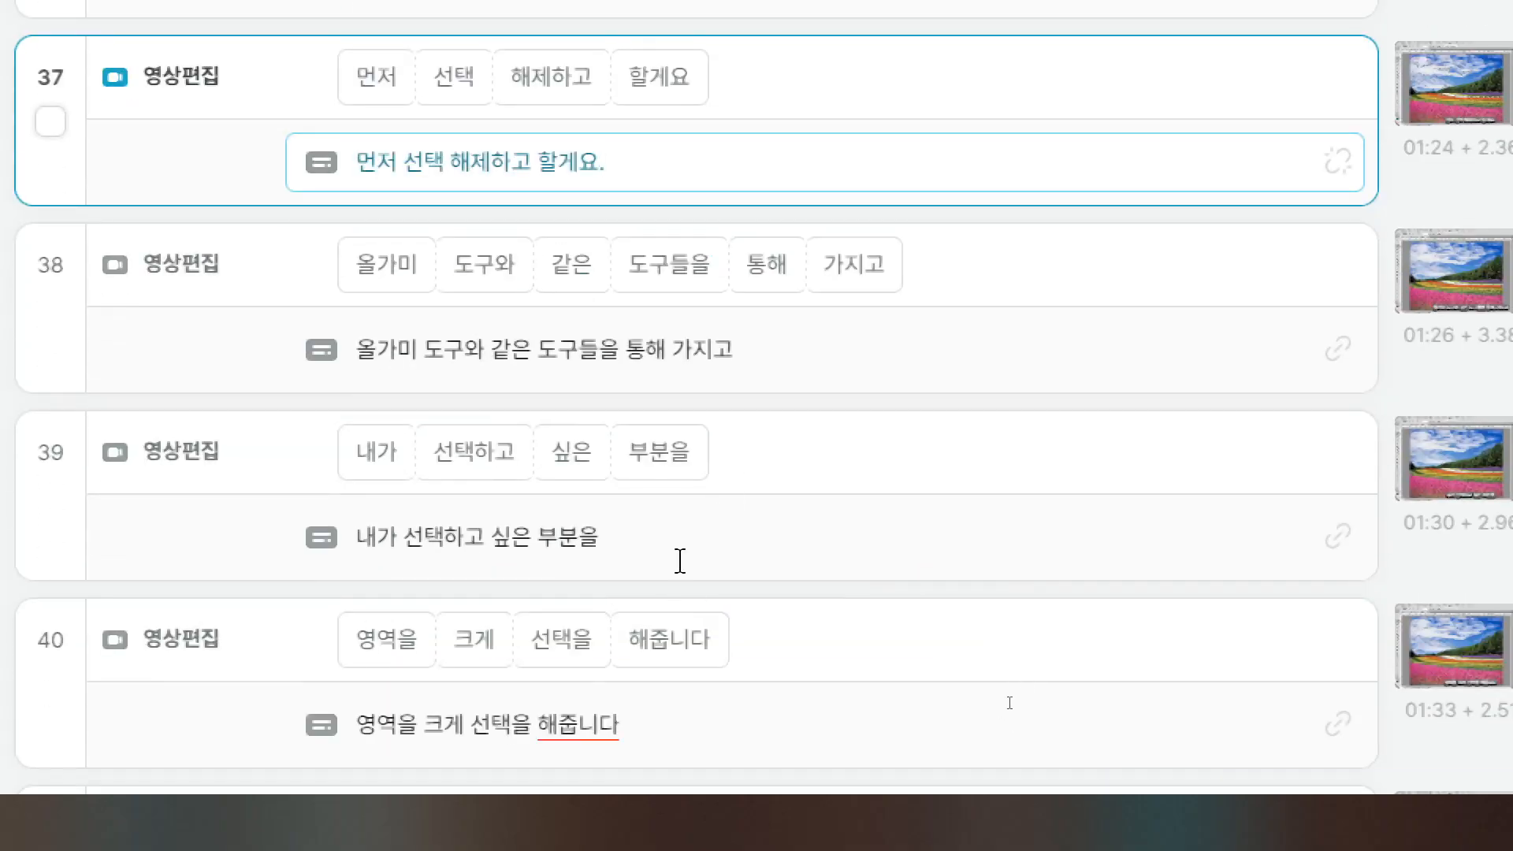
click(678, 724)
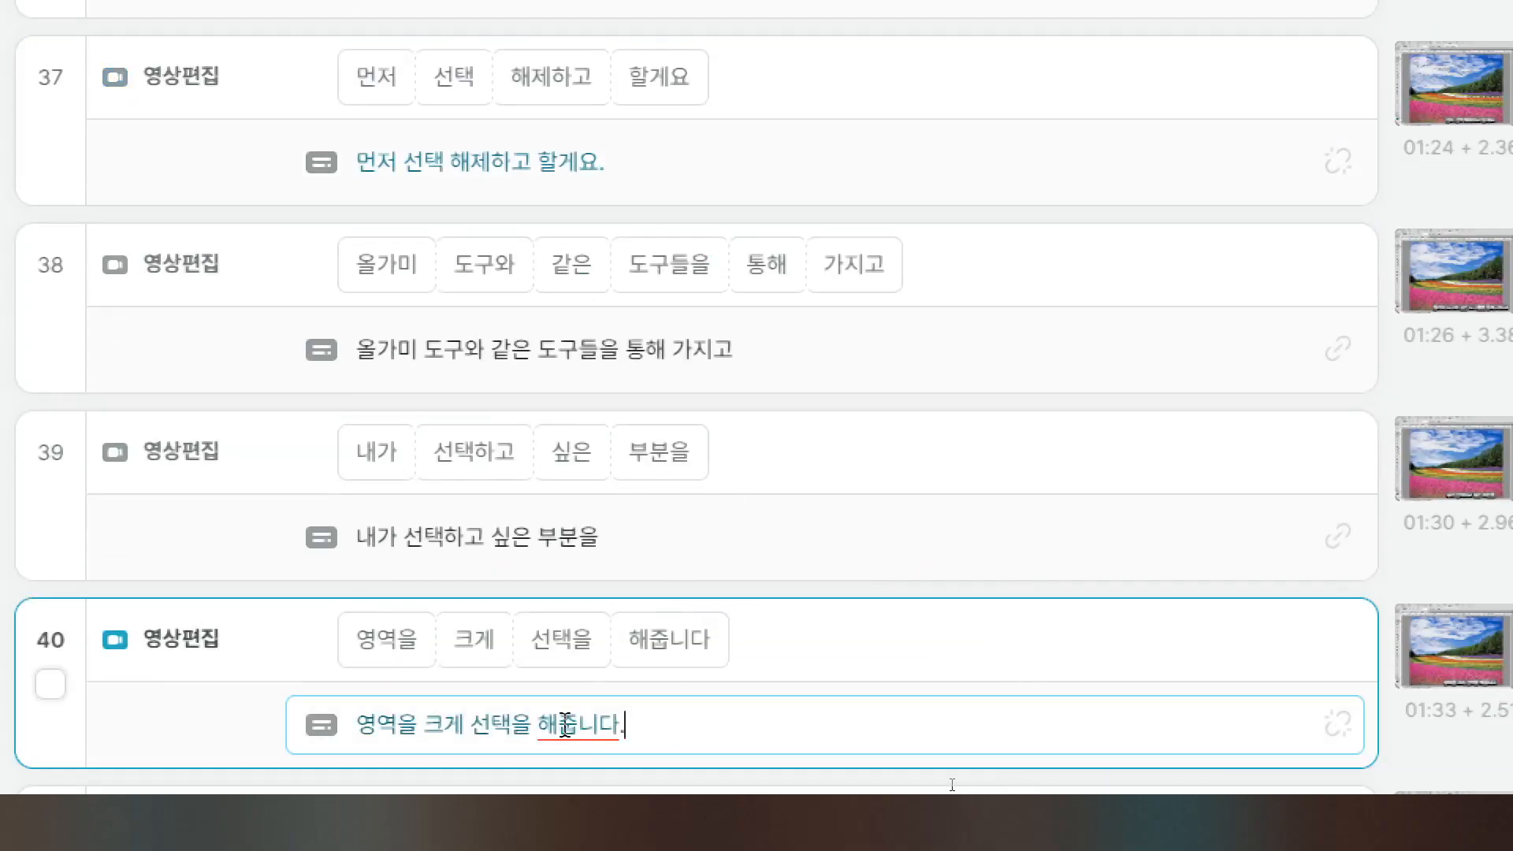
right_click(625, 721)
click(741, 693)
scroll(1052, 767, down, 6)
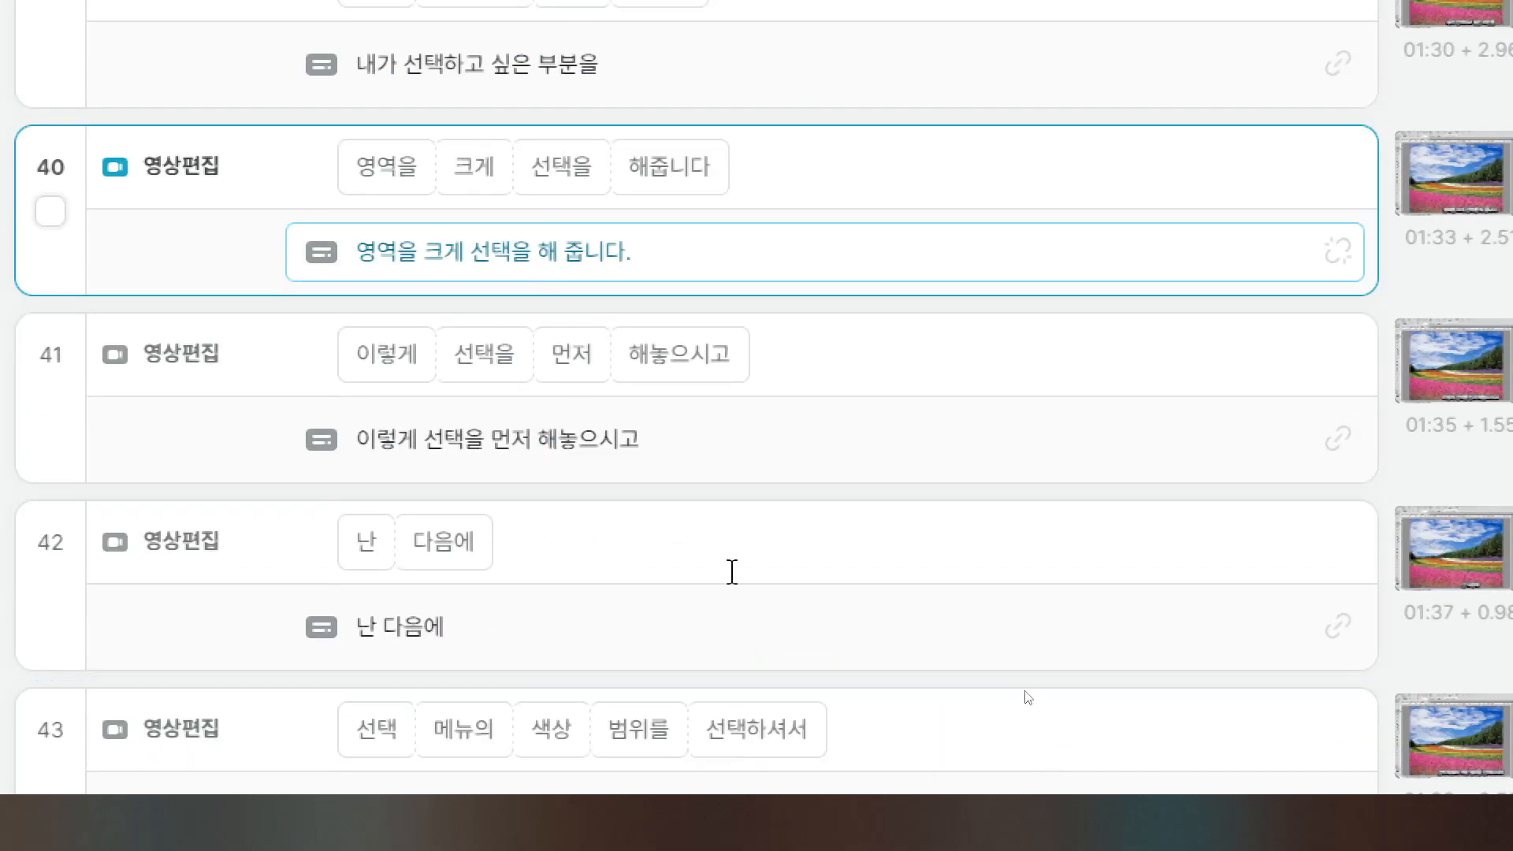
Step: Add commas to clips 41 and 42 and punctuate clips 44 and 45
click(681, 446)
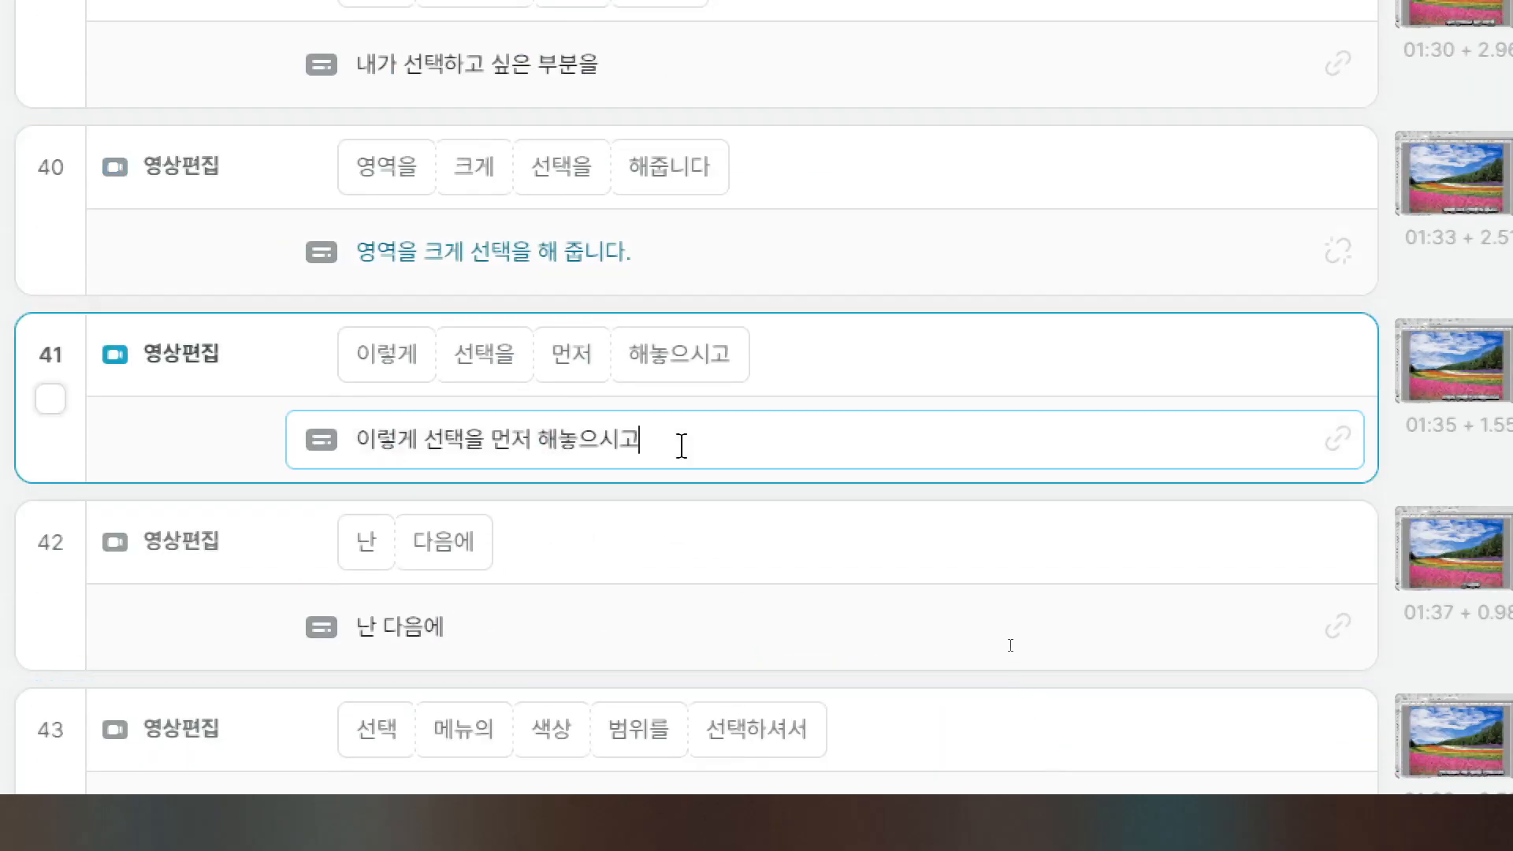
click(535, 644)
scroll(938, 744, down, 8)
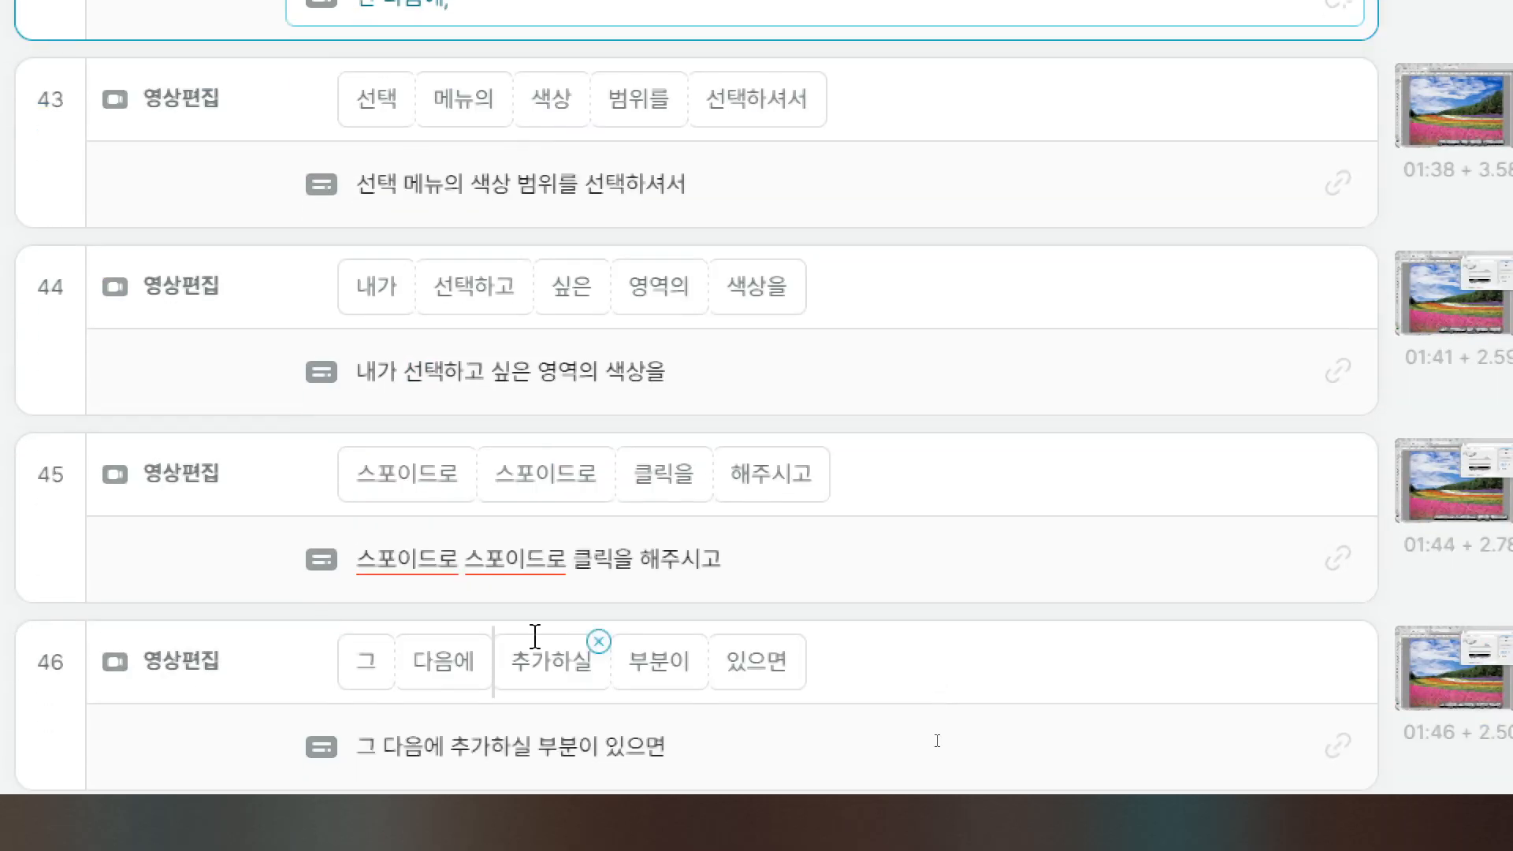
click(766, 383)
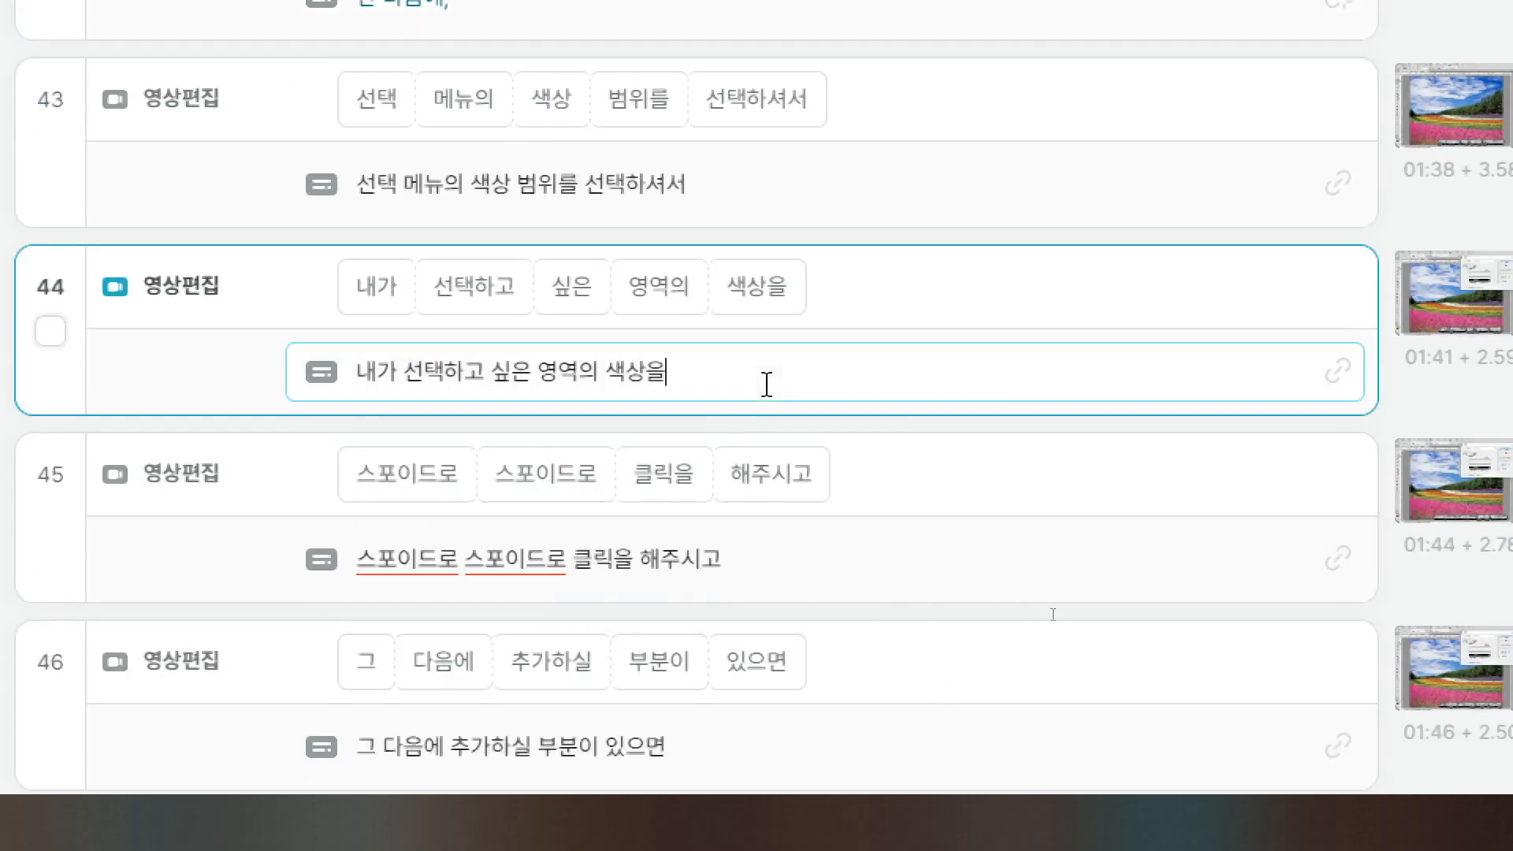
click(750, 567)
scroll(1045, 710, down, 4)
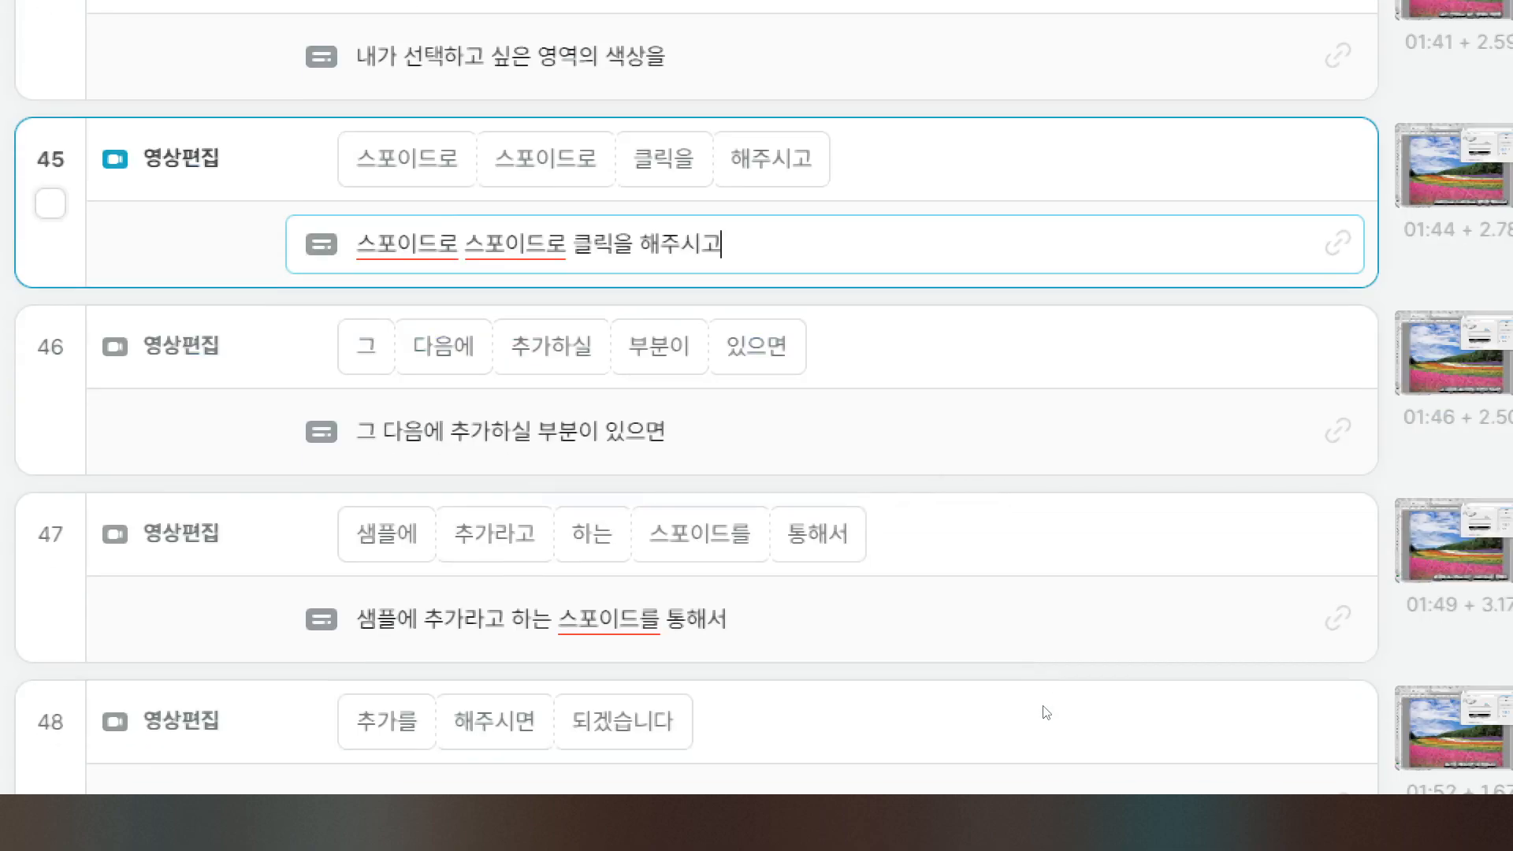
scroll(1048, 709, down, 2)
Step: End clips 48 and 52 with periods and clip 54 '추가가 다 됐다면' with a comma
click(704, 650)
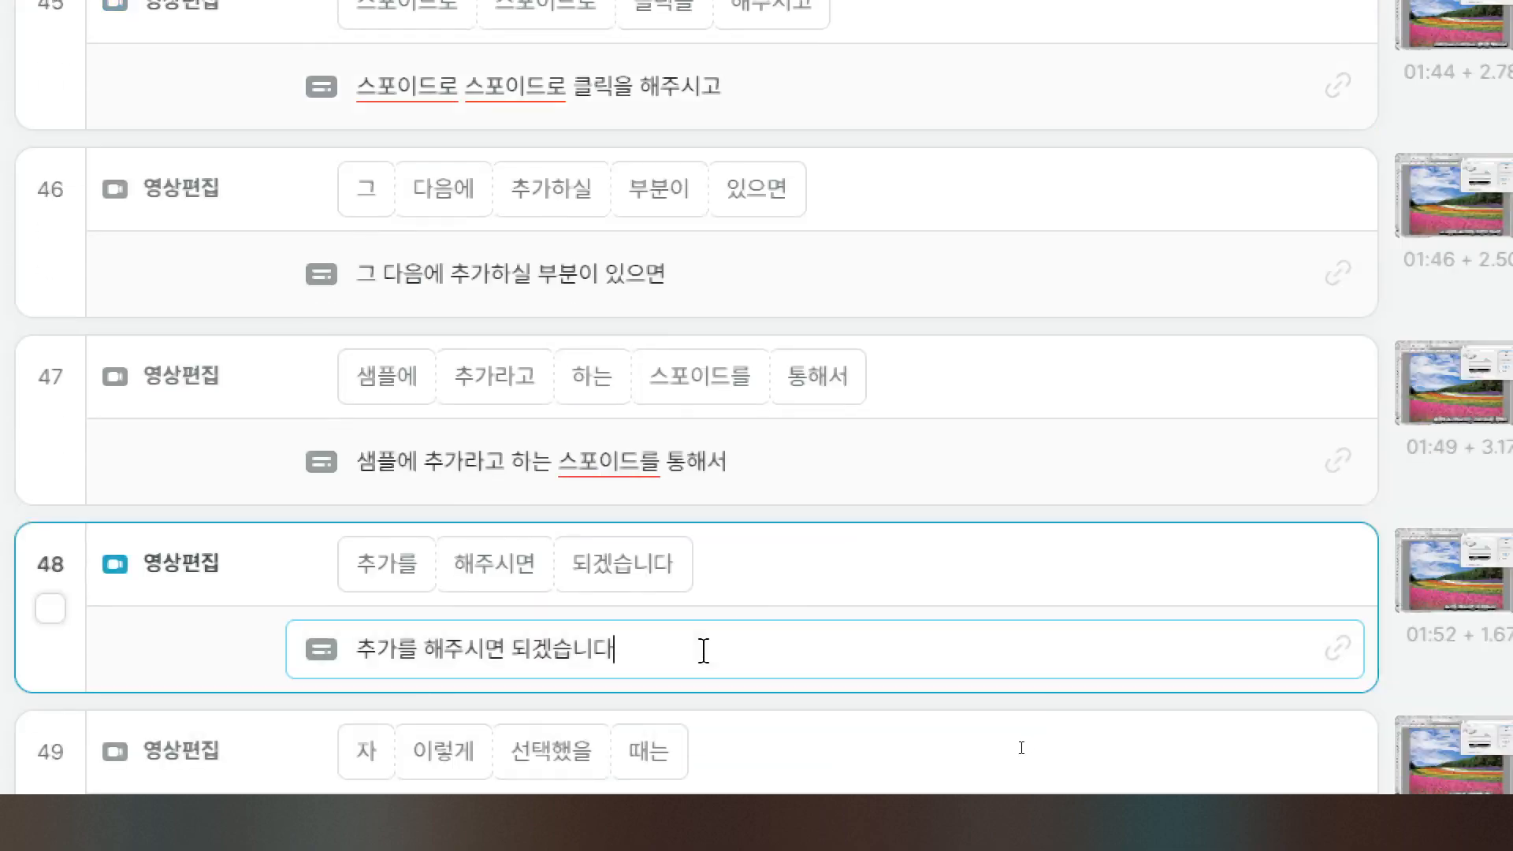
scroll(704, 651, down, 6)
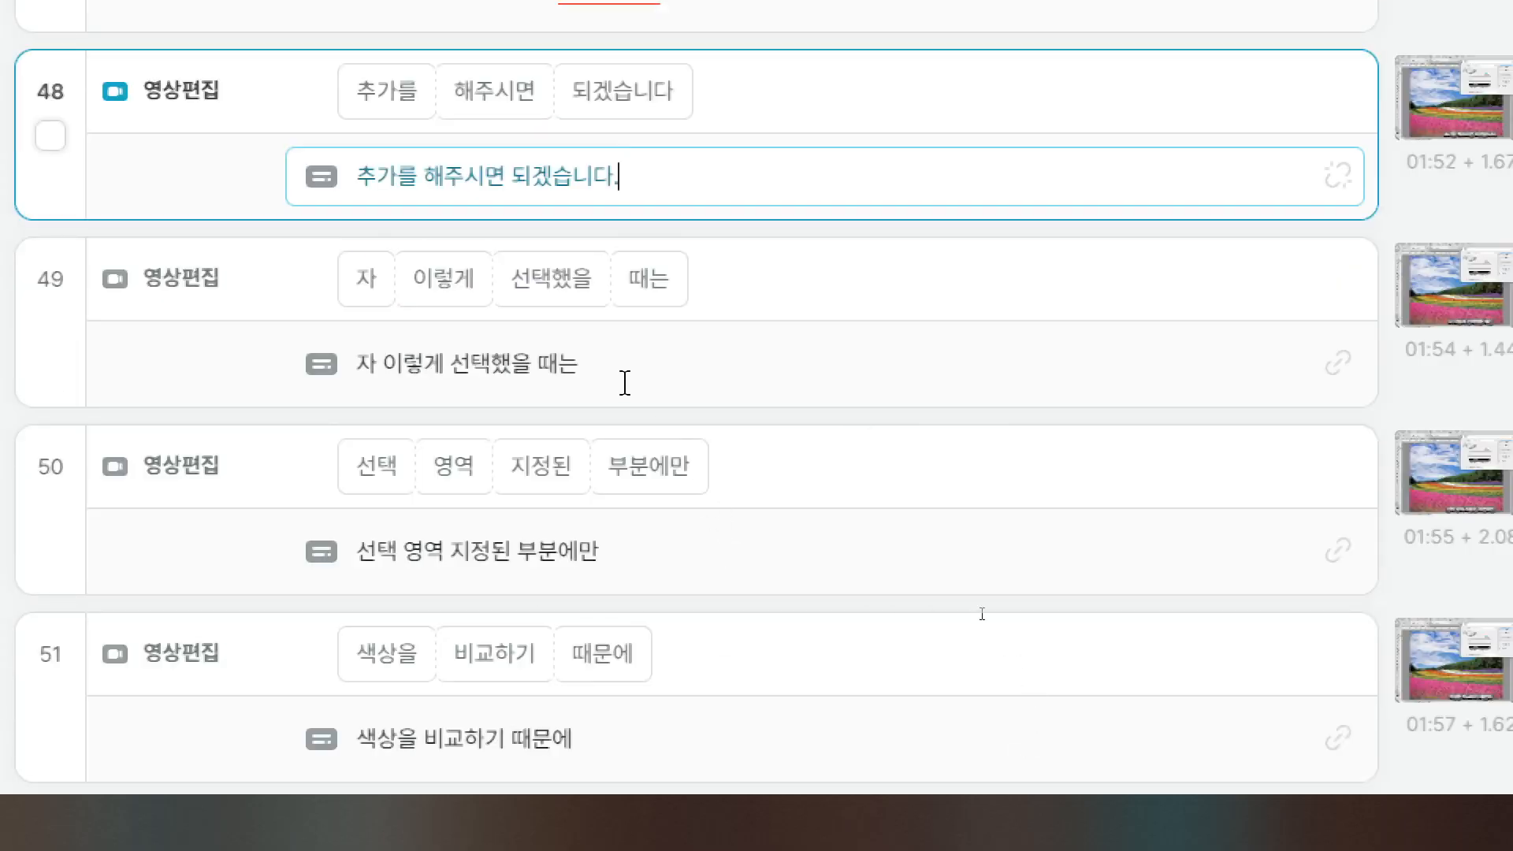
scroll(660, 573, down, 4)
click(797, 623)
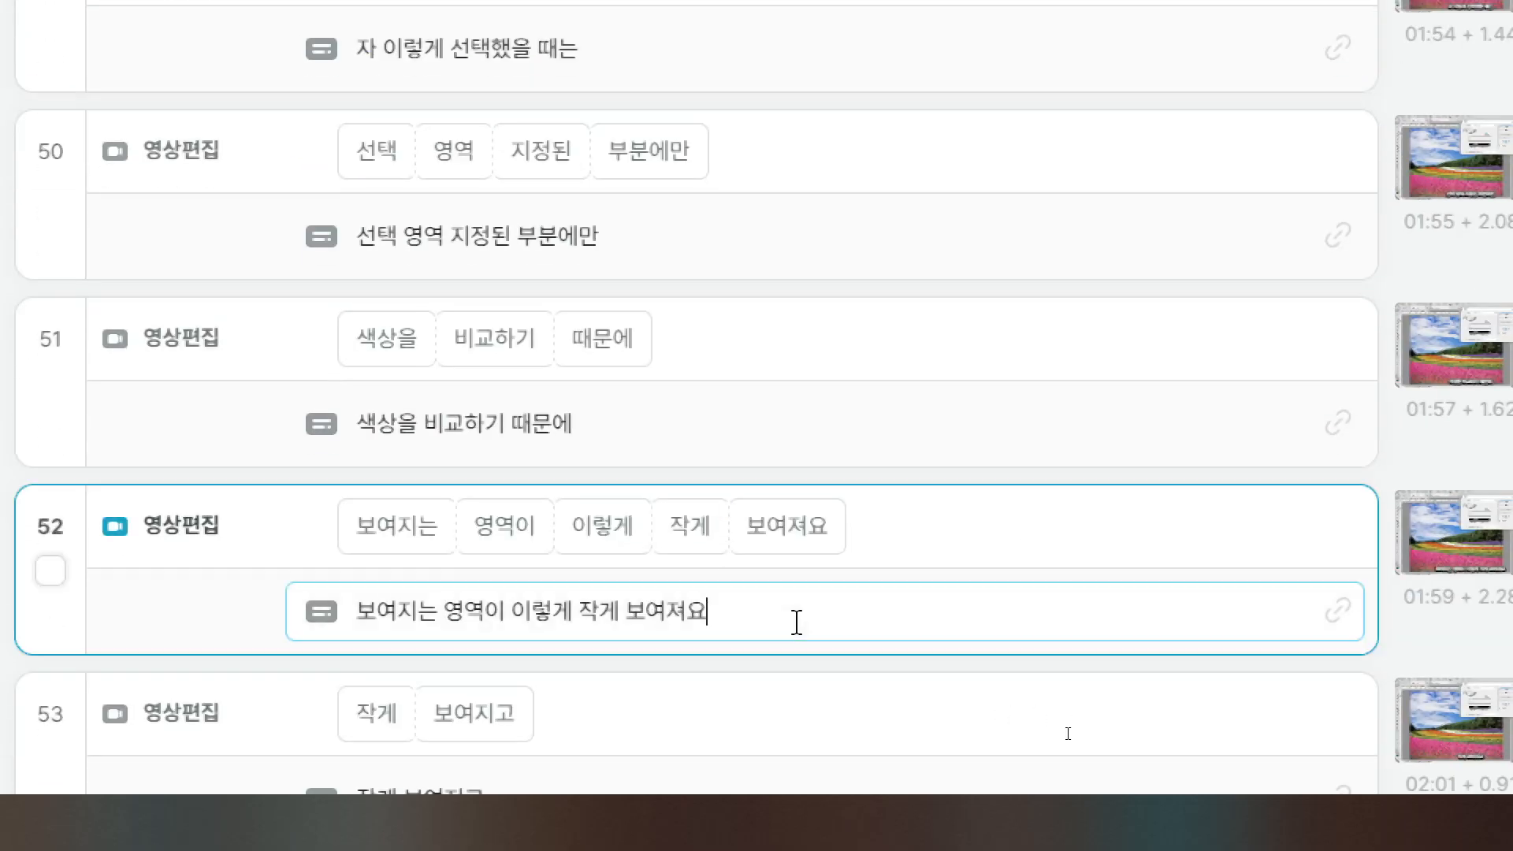
scroll(797, 622, down, 4)
scroll(585, 602, down, 6)
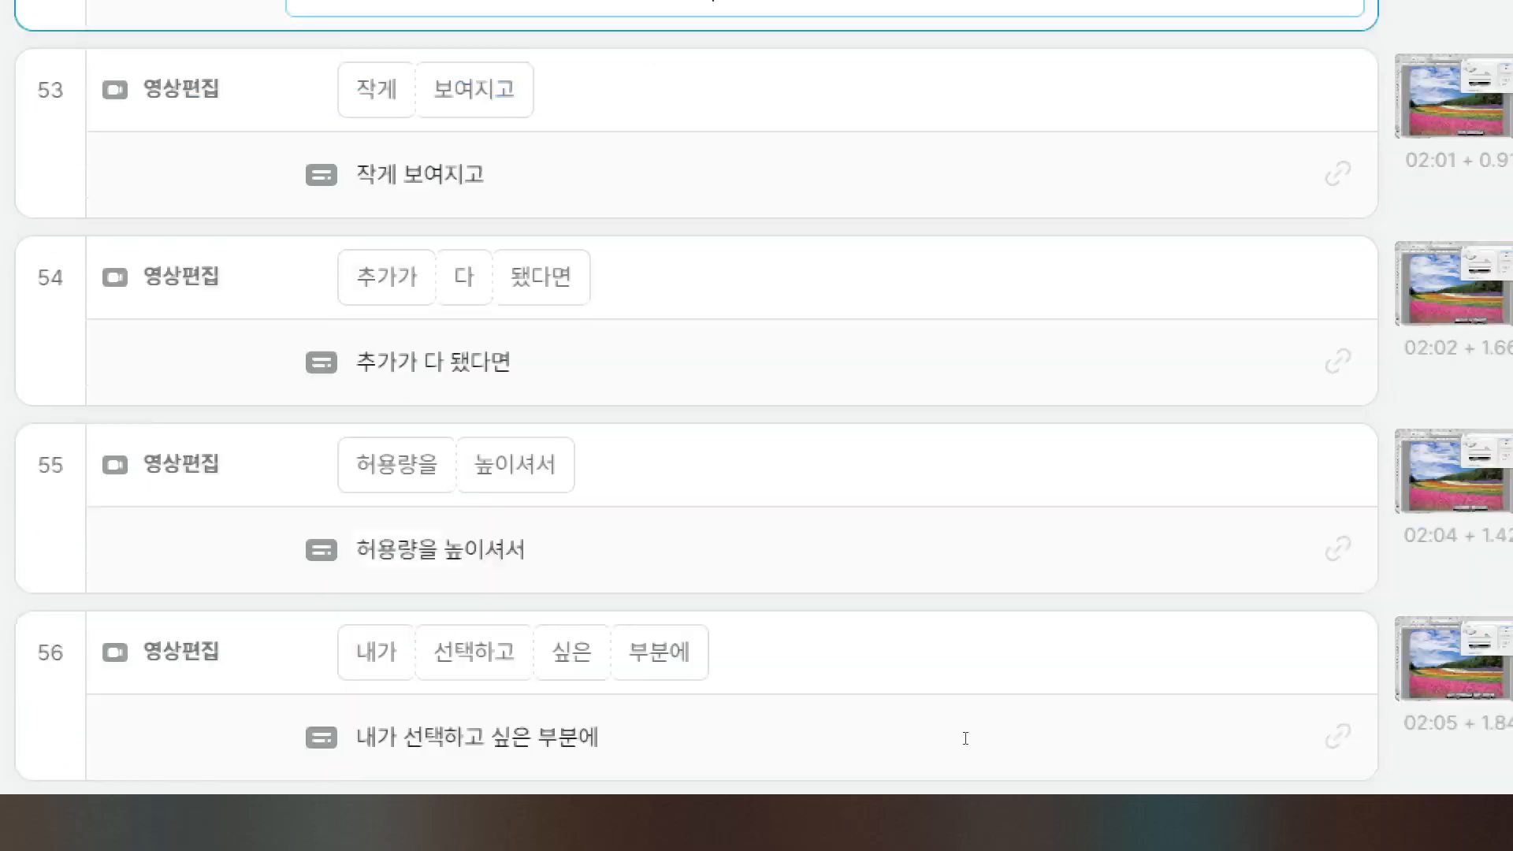
click(562, 190)
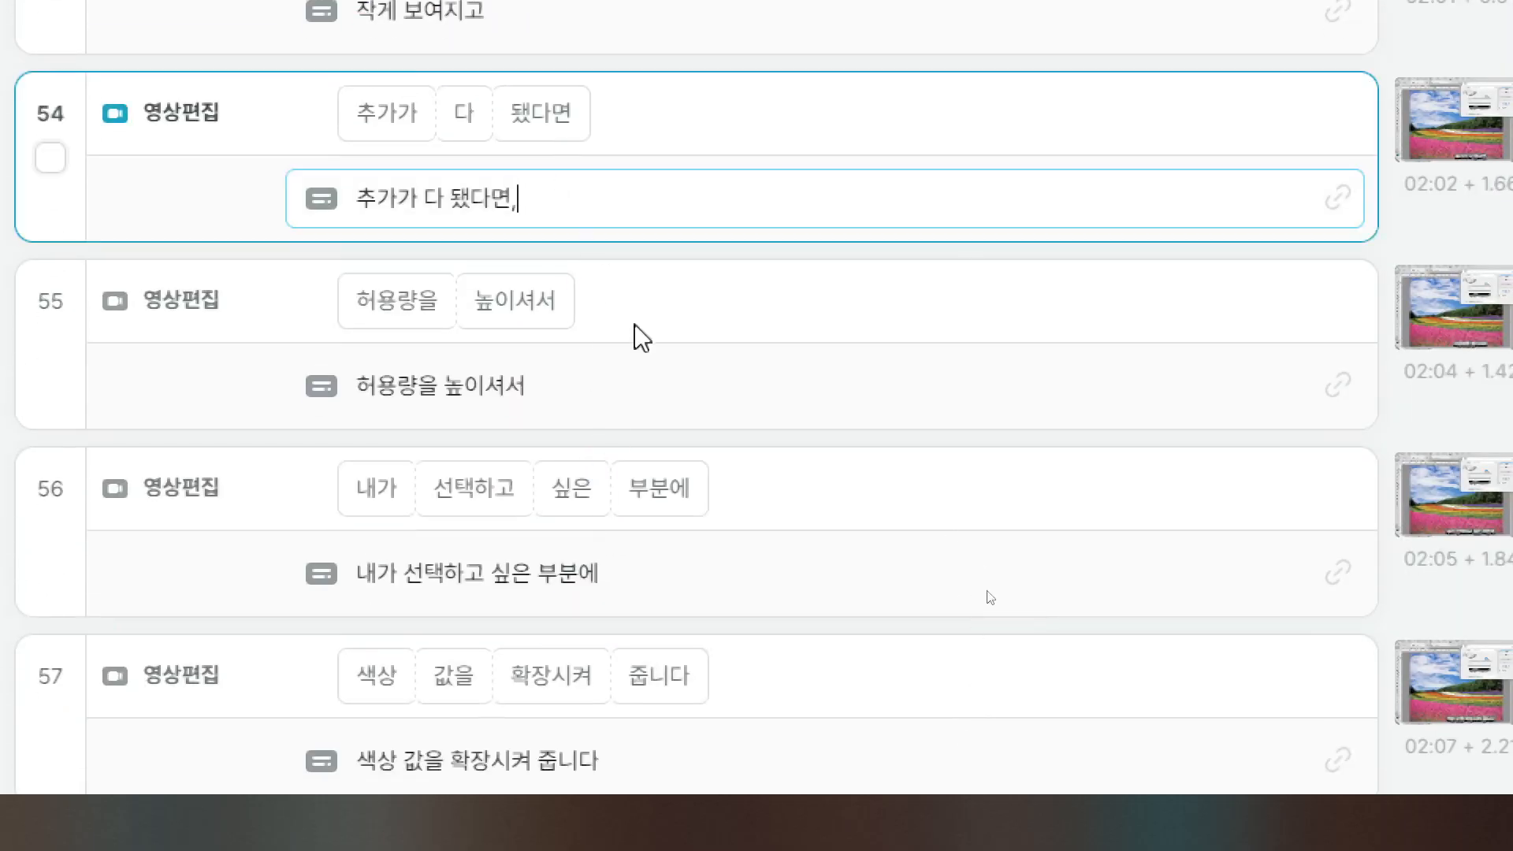
mouse_move(688, 632)
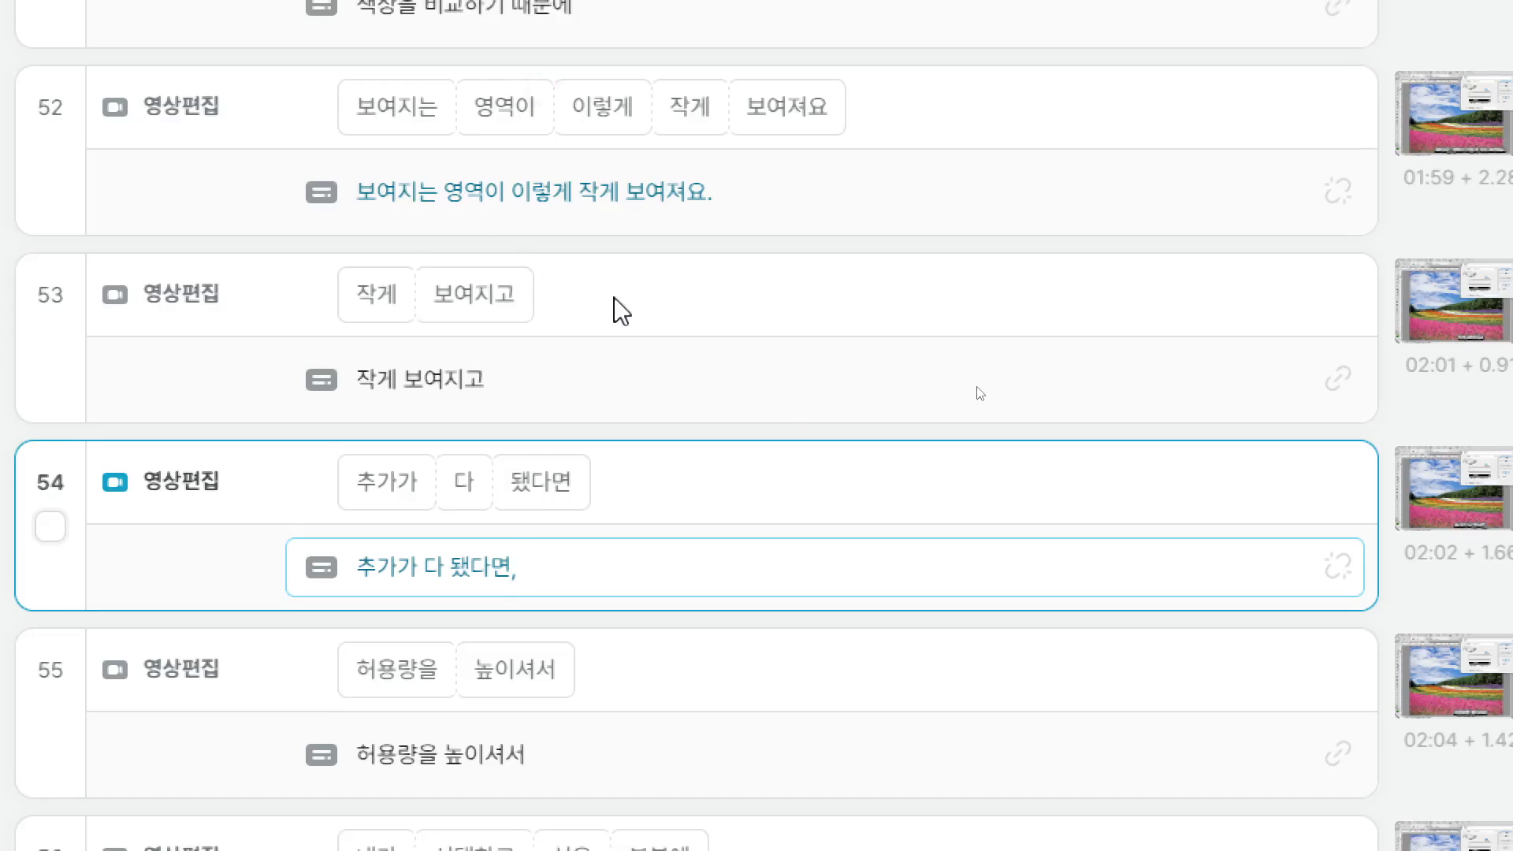
Step: Join clip 54 onto clip 53 after 보여지고, making it '작게 보여지고 추가가 다 됐다면,'
click(612, 302)
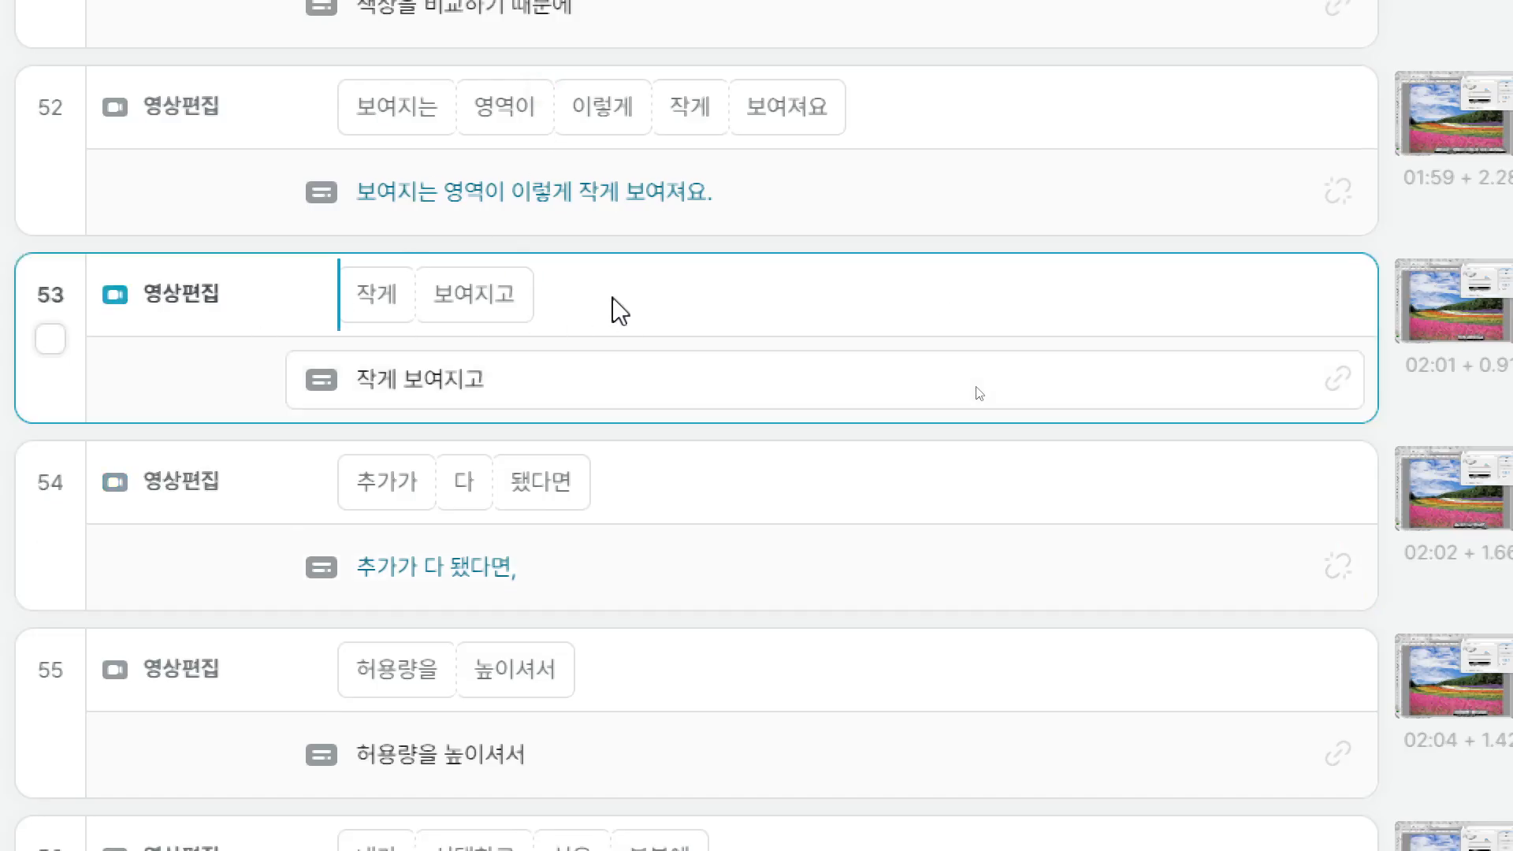
click(541, 308)
key(Delete)
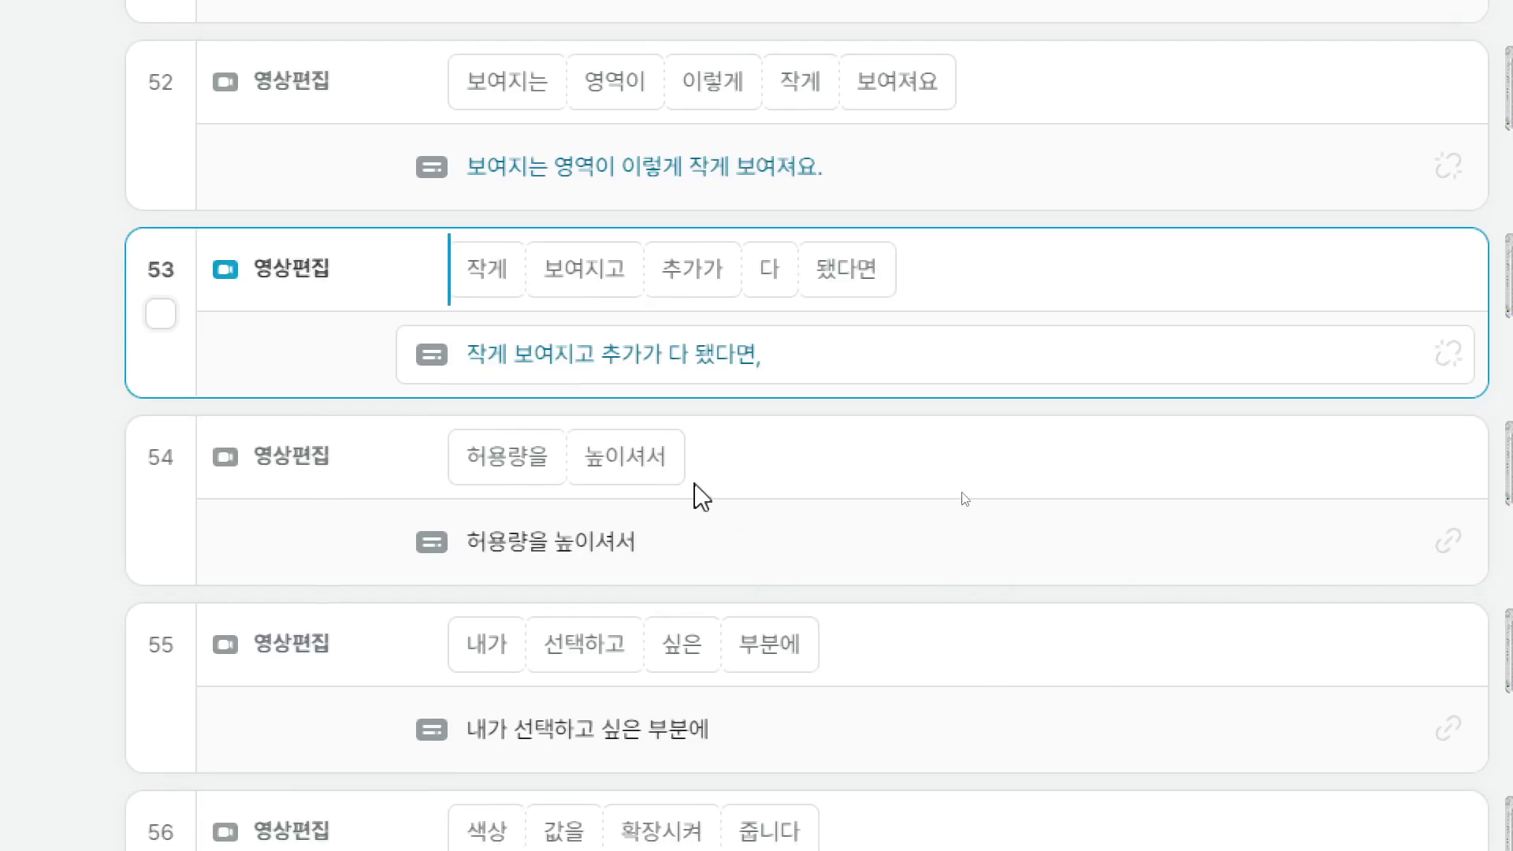
click(745, 479)
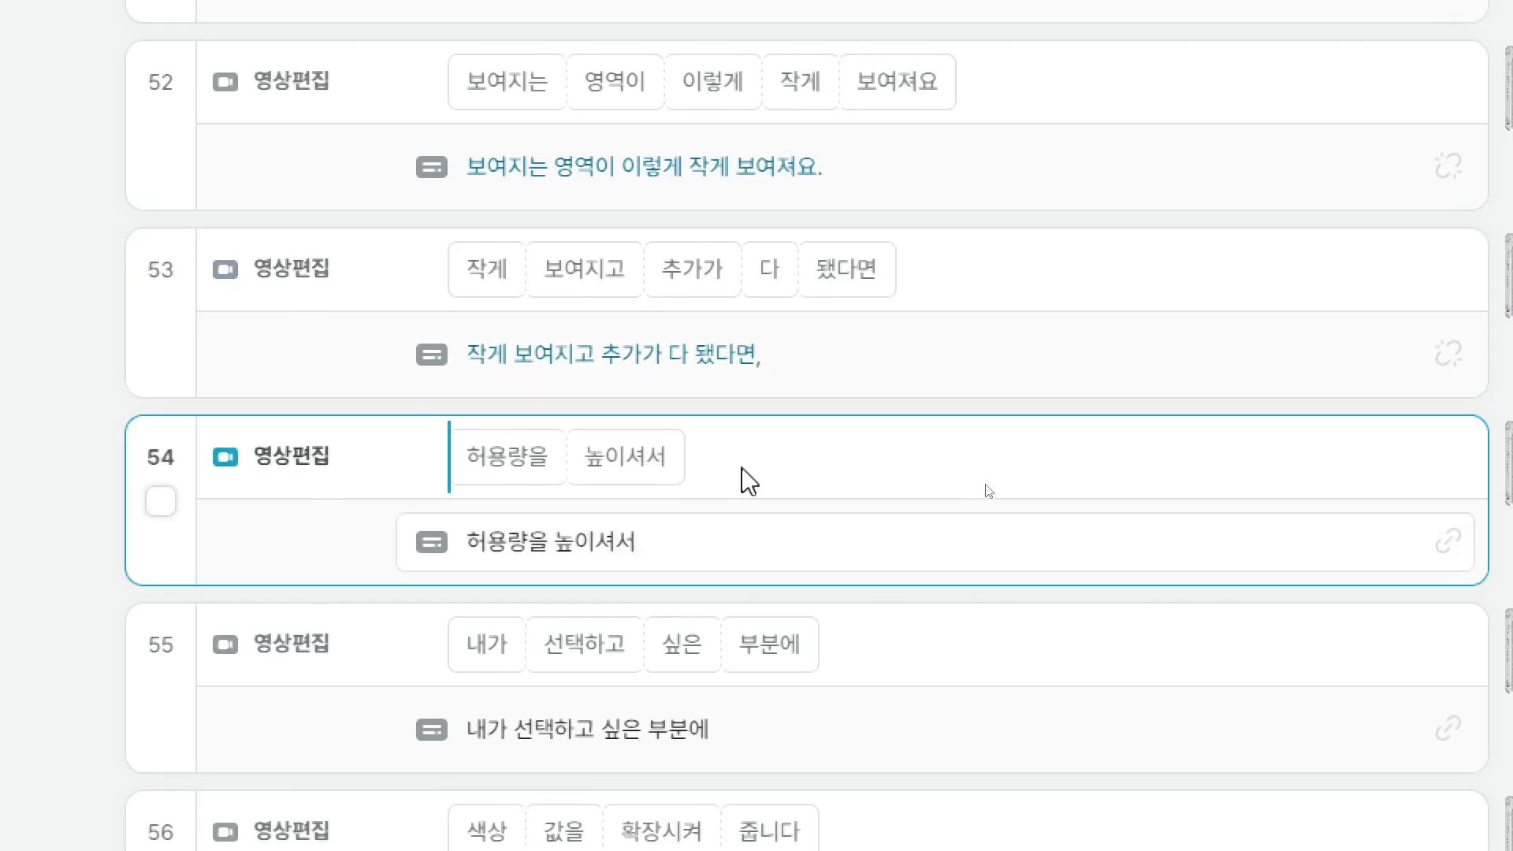
Step: End clip 56 with a period, clip 57 with a comma, and clip 60 with a period
scroll(1054, 576, down, 5)
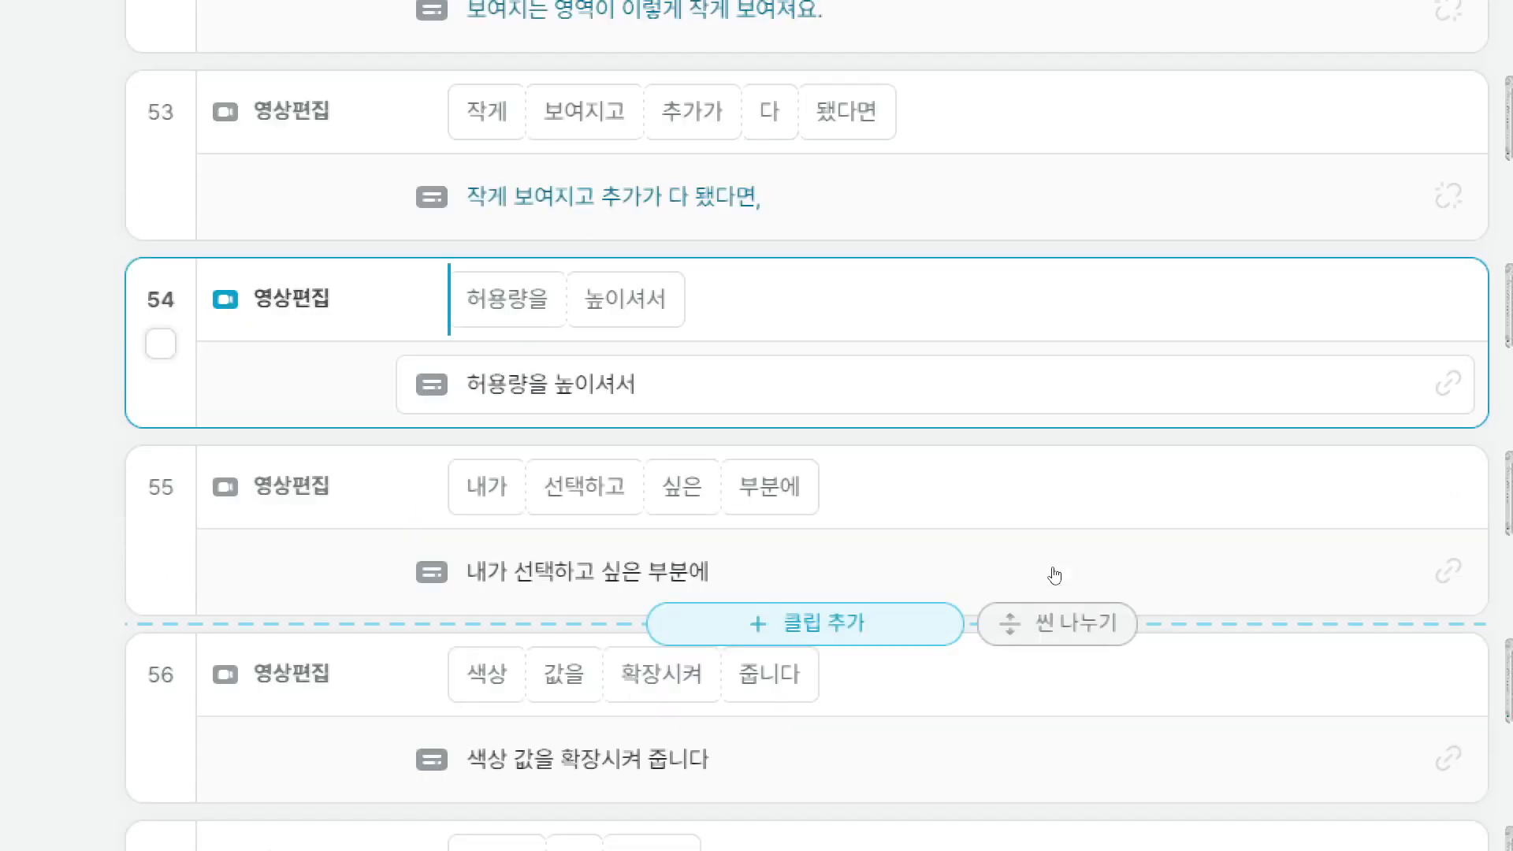
click(750, 433)
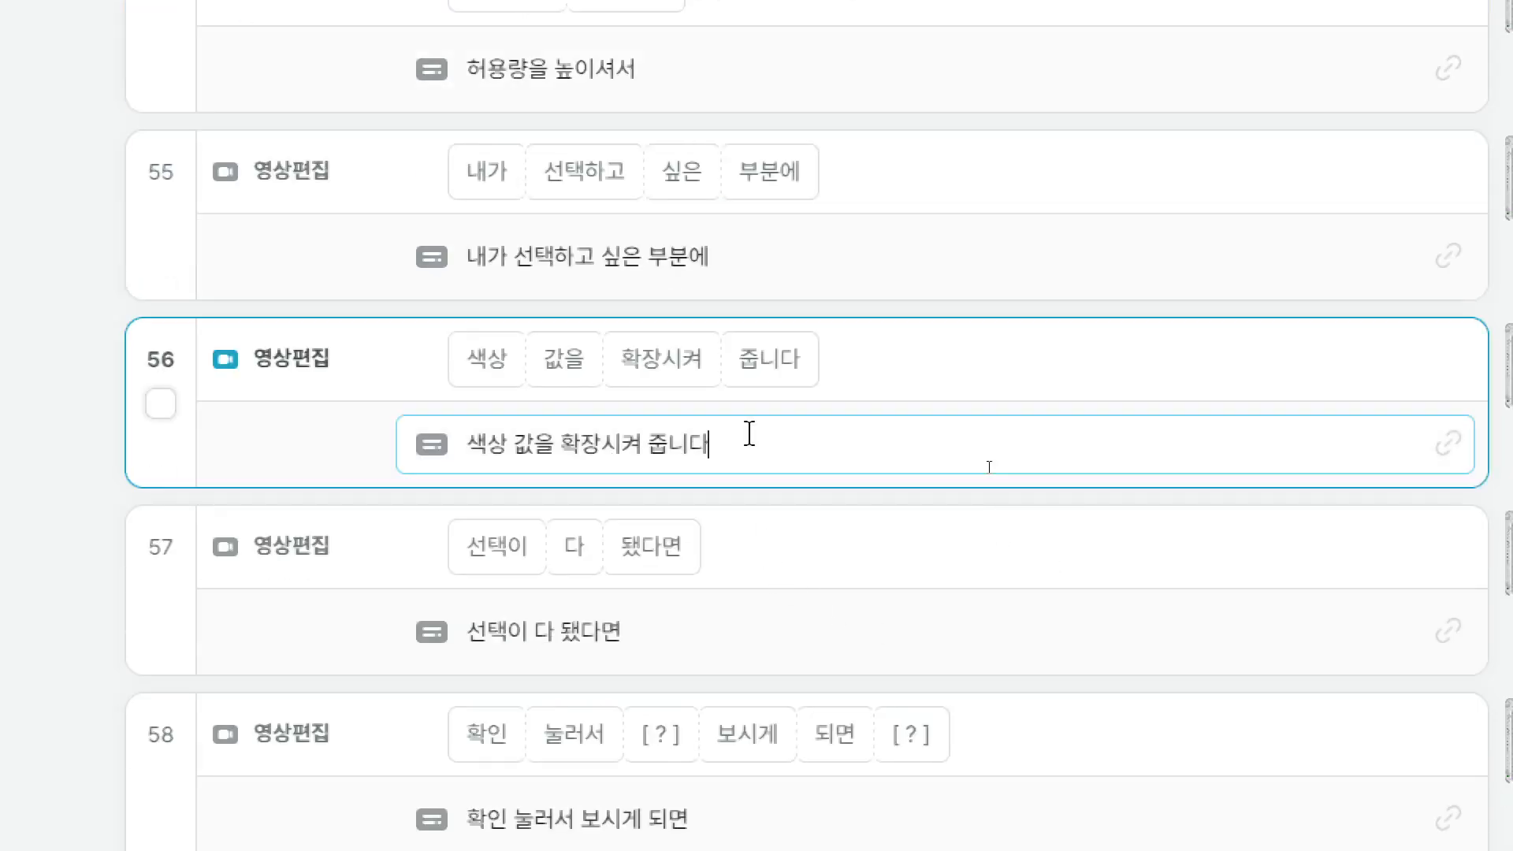
text(.)
click(723, 634)
text(,)
scroll(724, 639, down, 4)
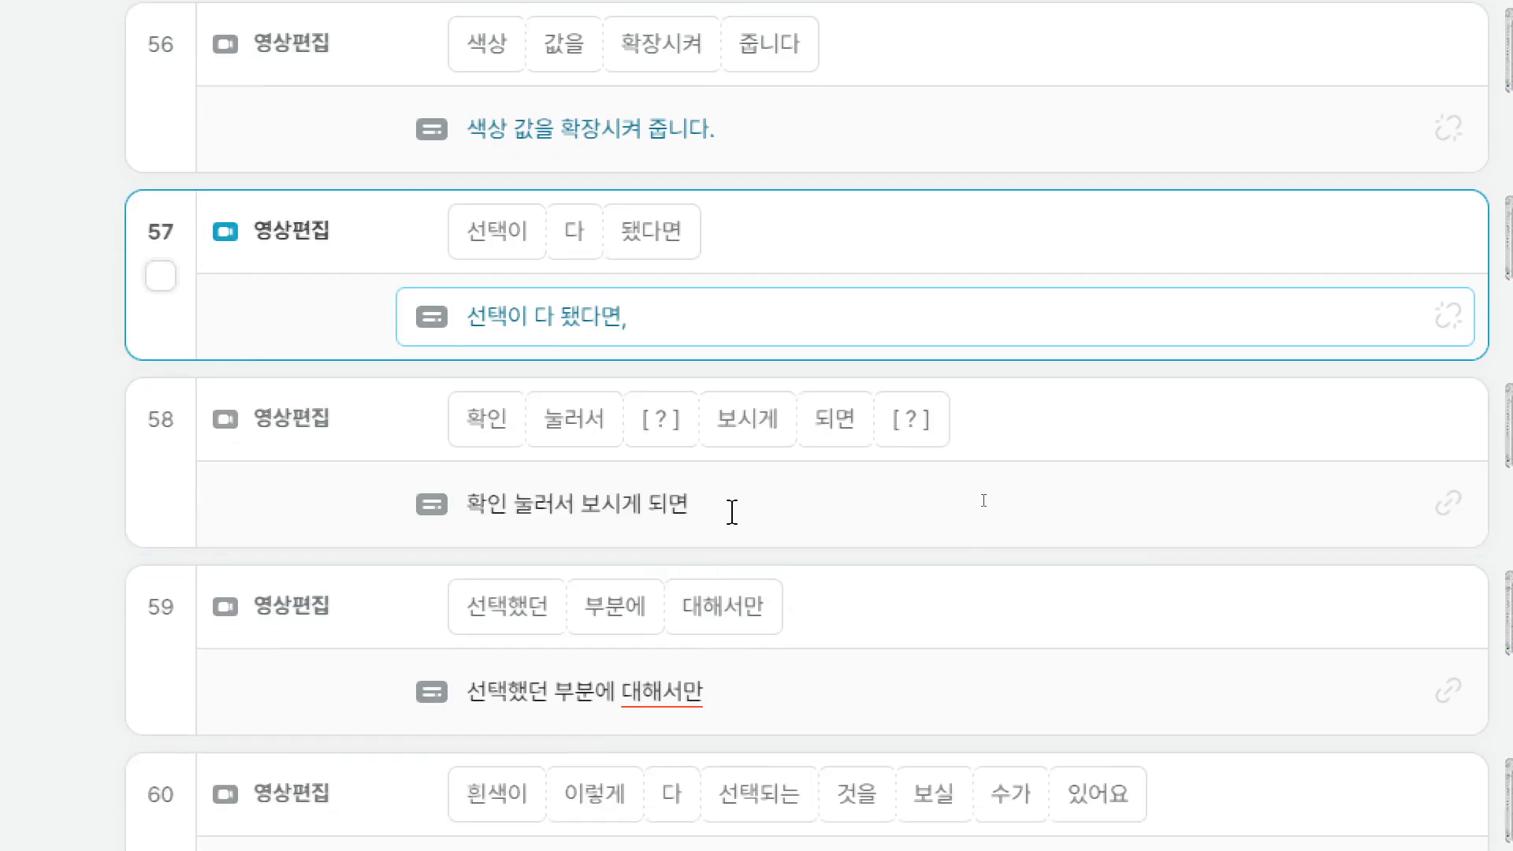
scroll(1008, 587, down, 4)
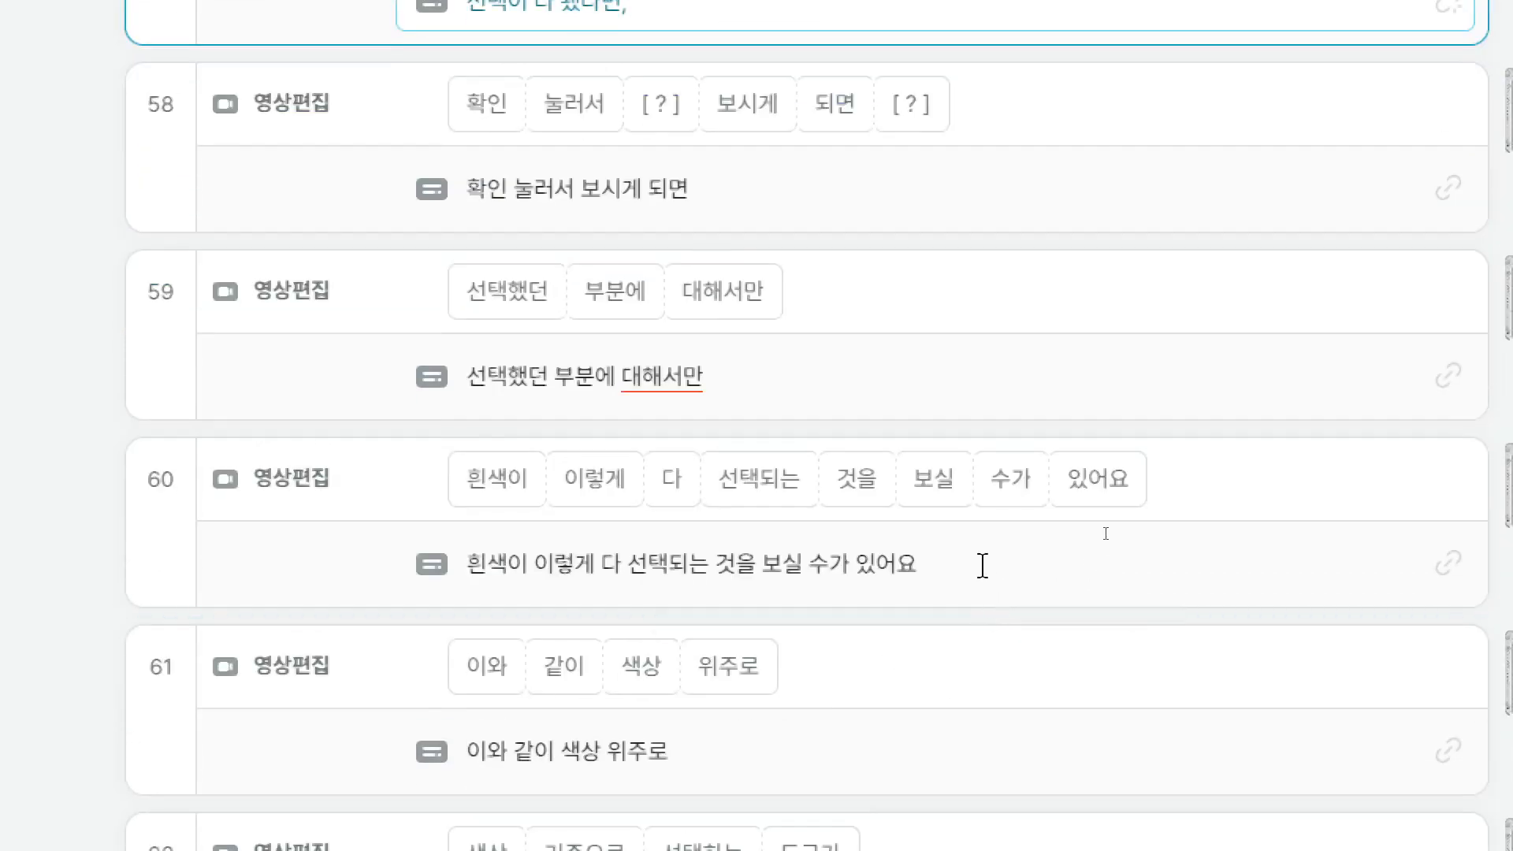
click(980, 564)
text(.)
Step: Add periods to clips 63, 64 and the final clip 70
scroll(1027, 592, down, 4)
scroll(1025, 587, down, 2)
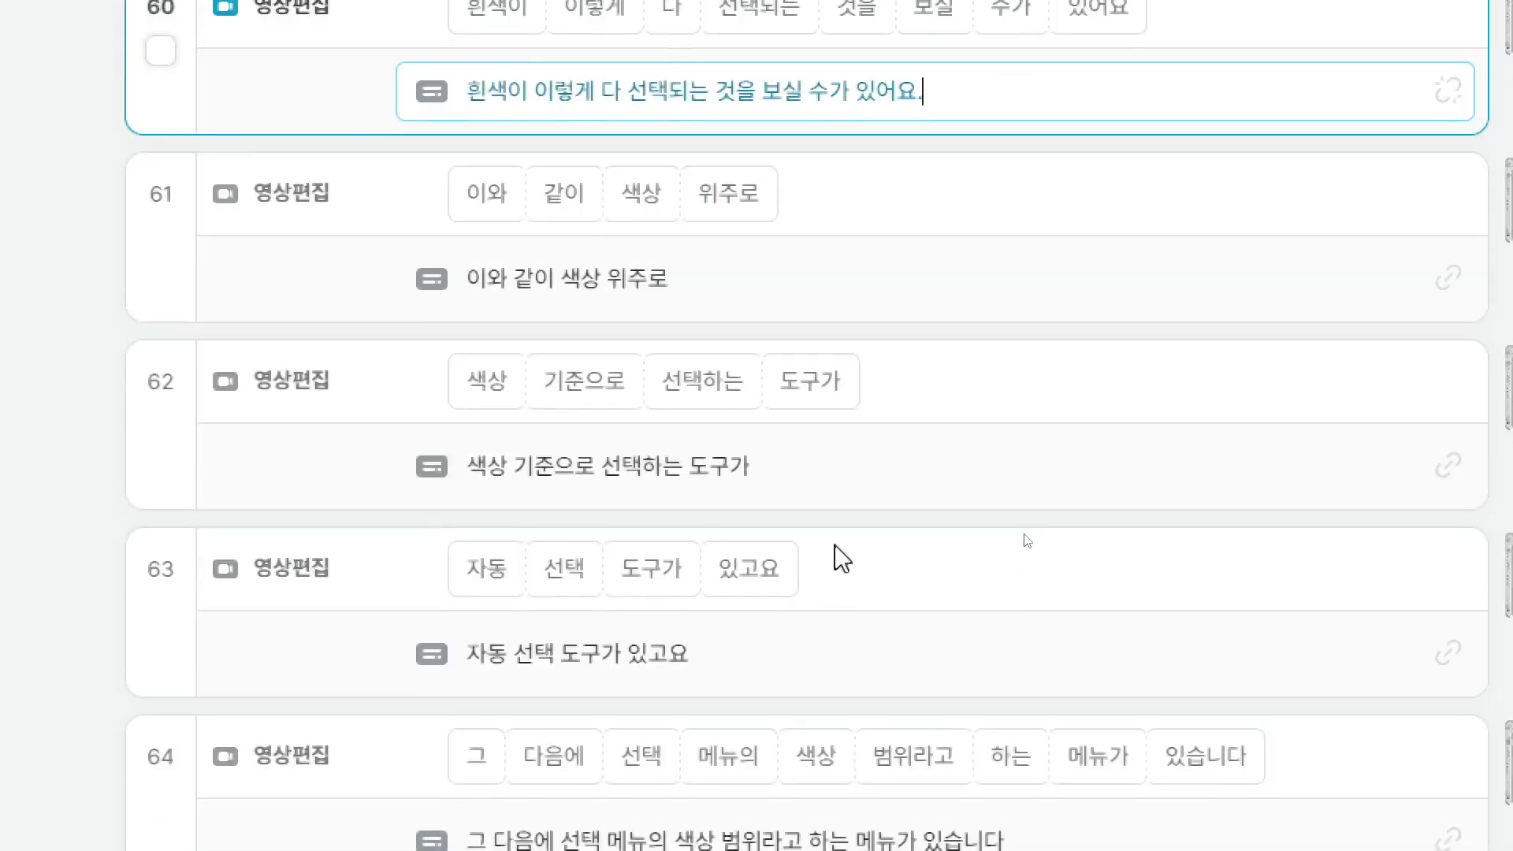
scroll(1024, 540, down, 2)
click(765, 511)
scroll(780, 524, down, 2)
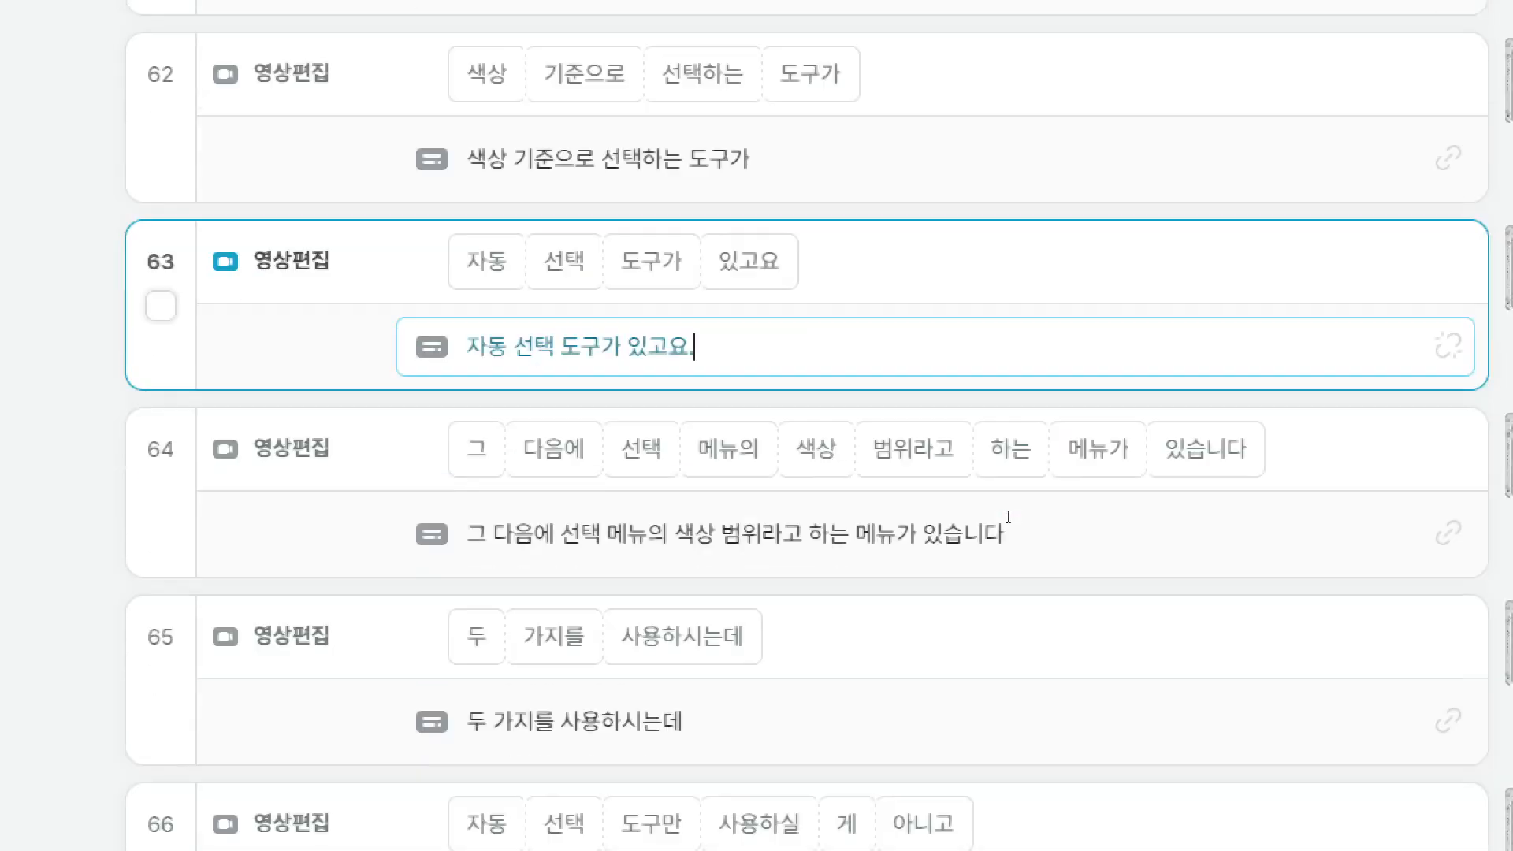
text(.)
click(1061, 534)
text(.)
scroll(862, 544, down, 6)
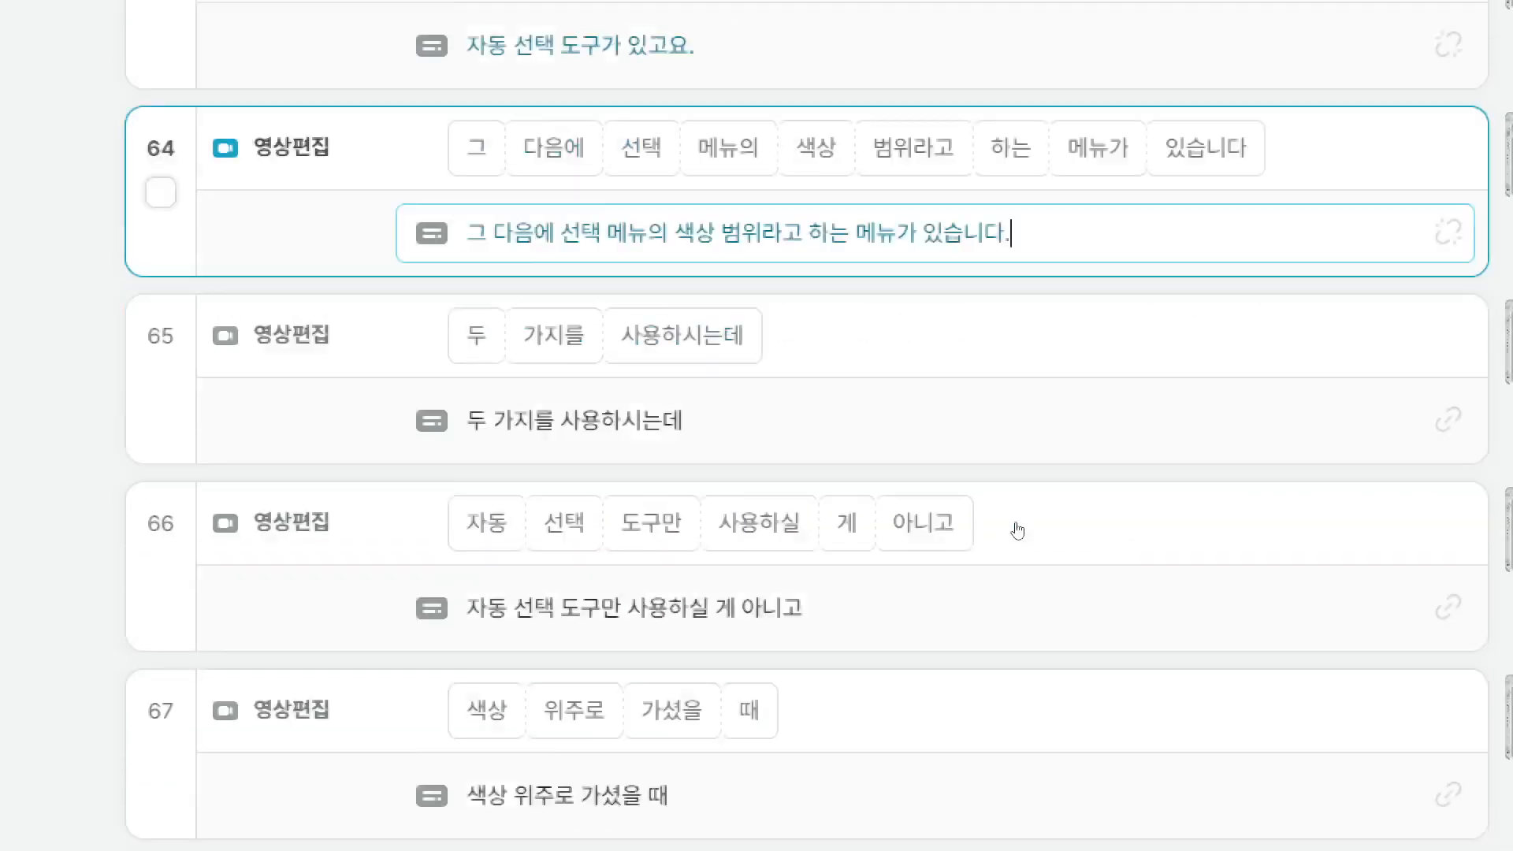
scroll(788, 610, down, 4)
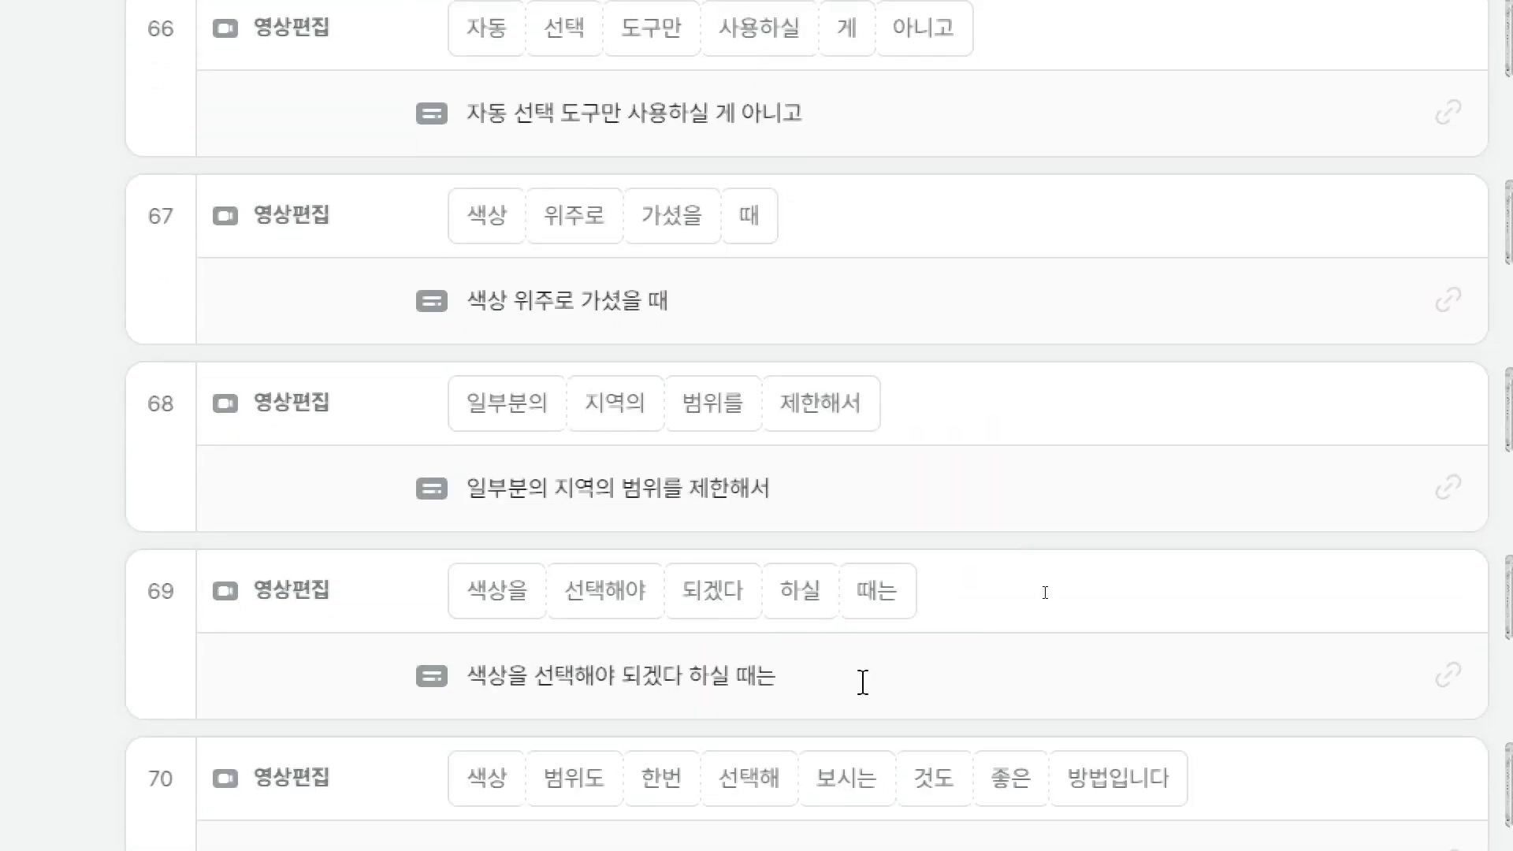
scroll(866, 679, down, 4)
click(1001, 544)
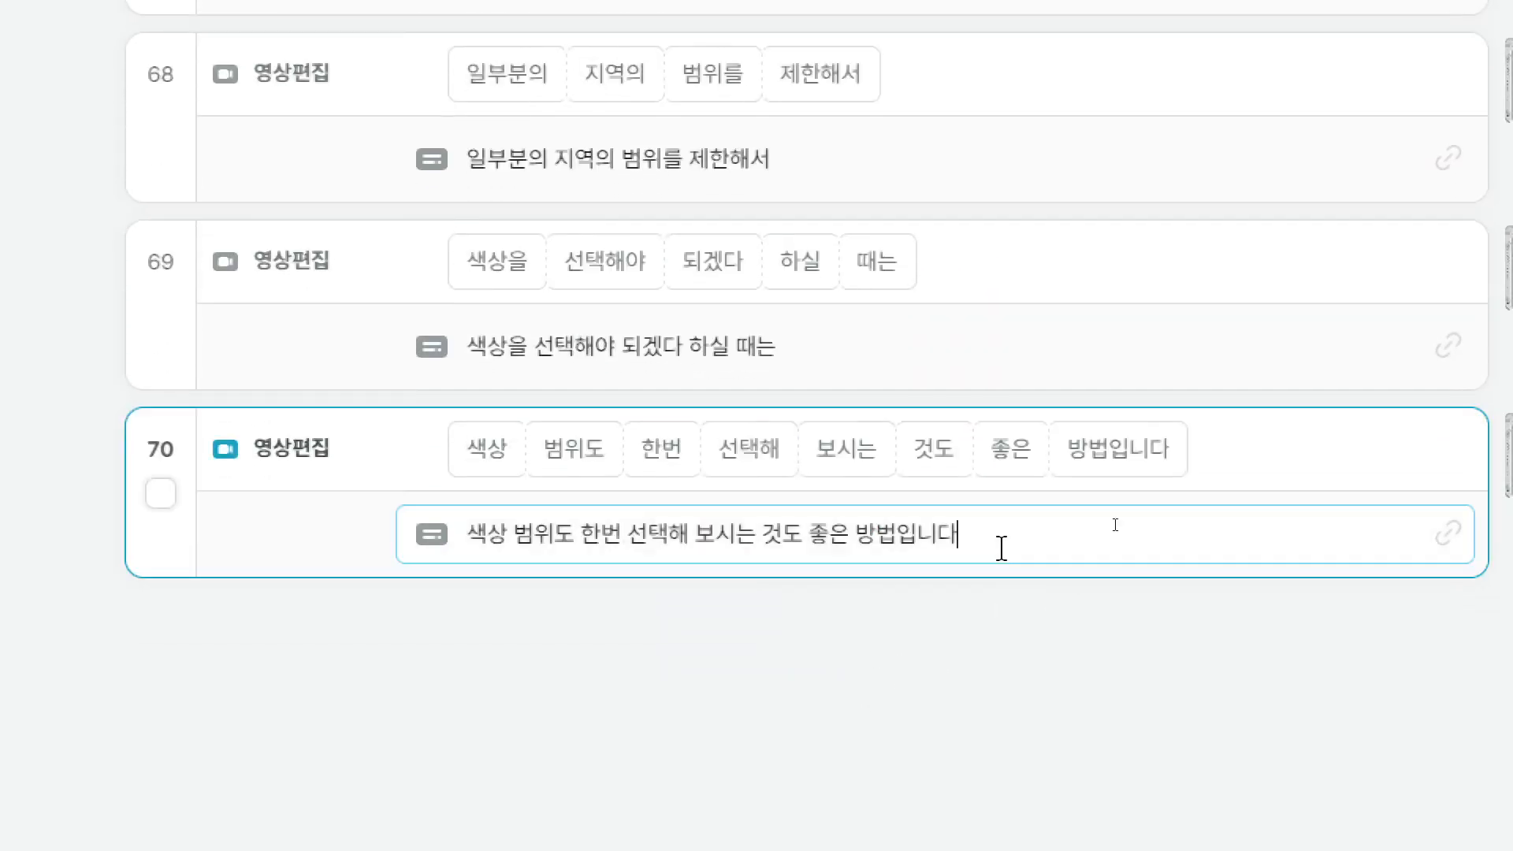
text(.)
scroll(801, 749, down, 1)
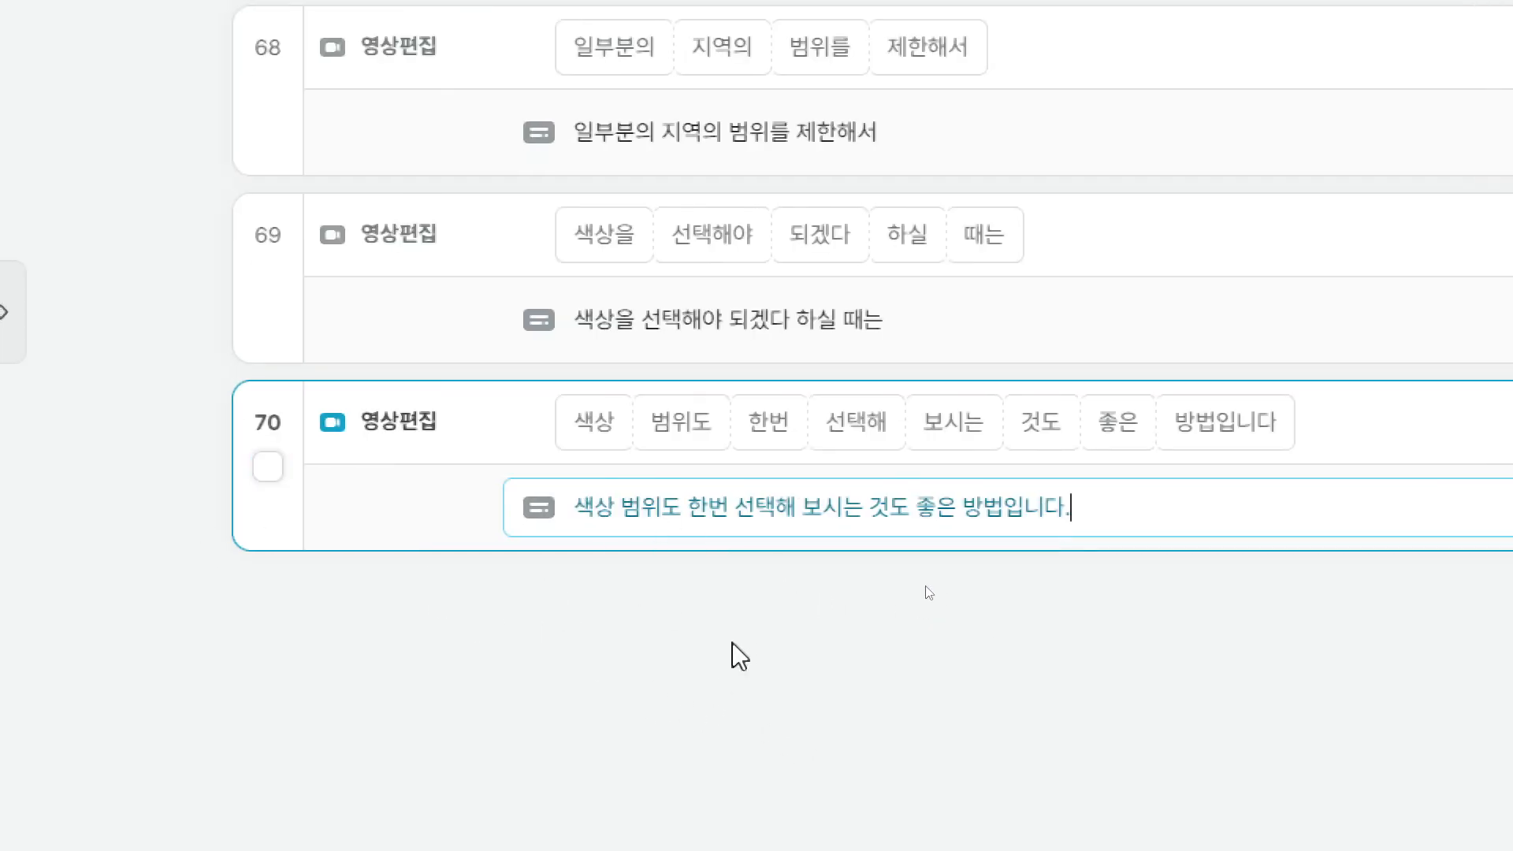
Step: Return to the top and select clip 1, '현재 확인해보고자 하는 선택 도구는 요'
scroll(449, 628, up, 20)
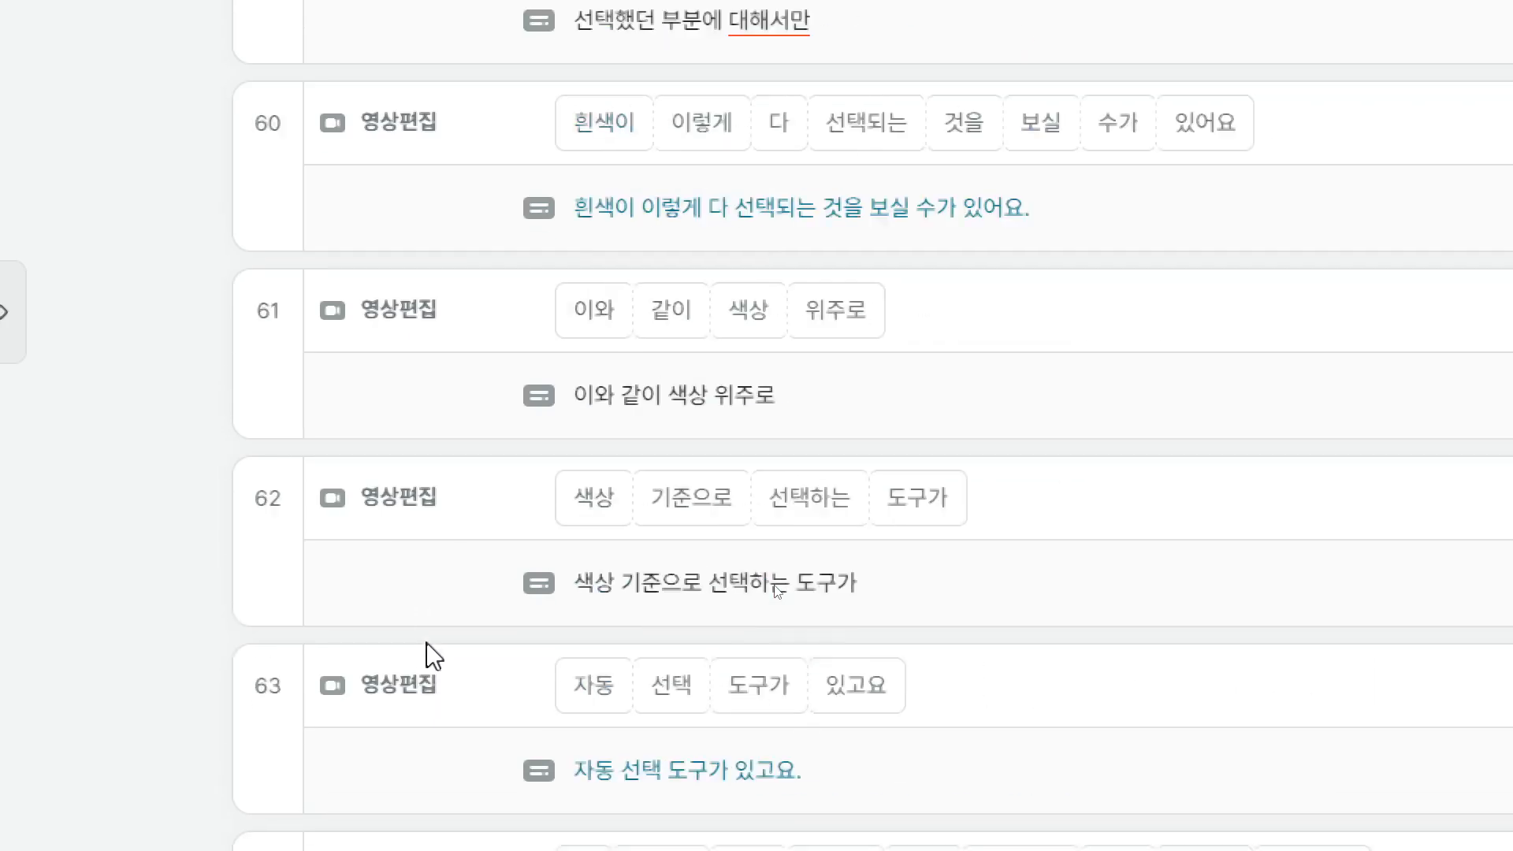
scroll(426, 643, up, 20)
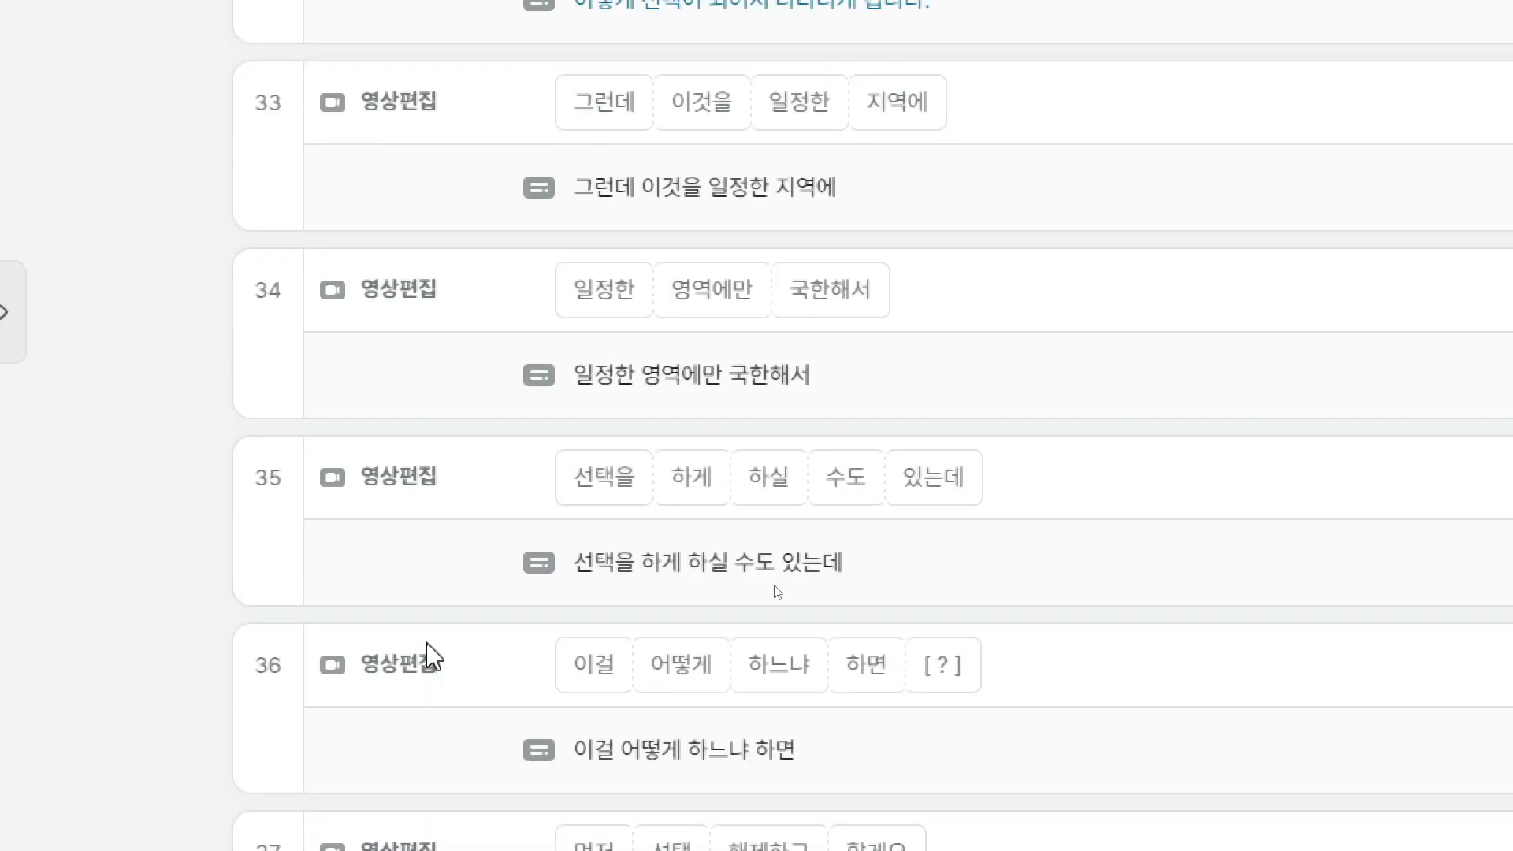
scroll(427, 642, up, 20)
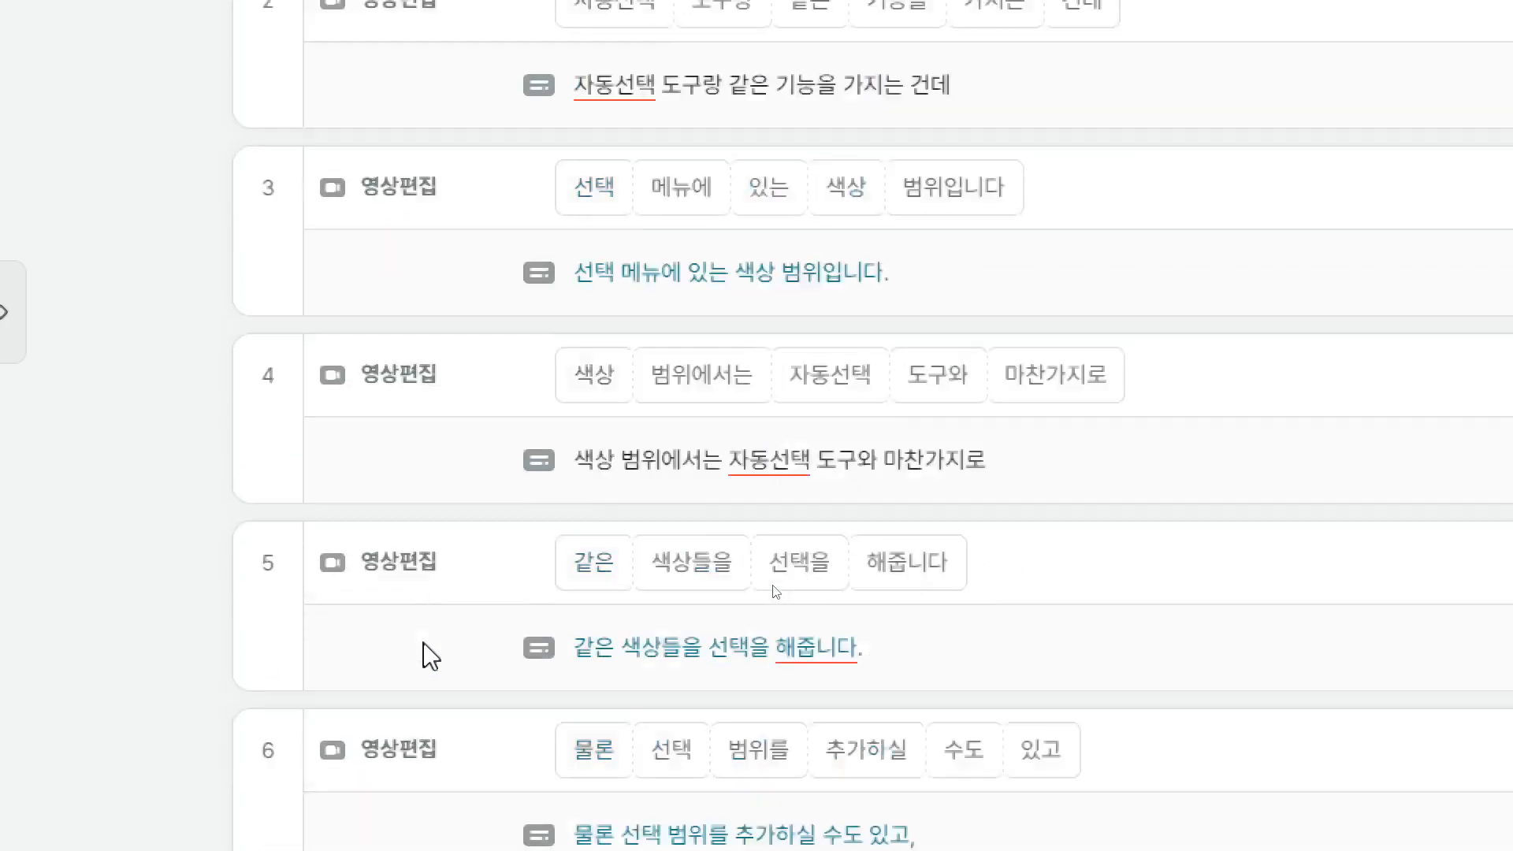
scroll(308, 182, up, 1)
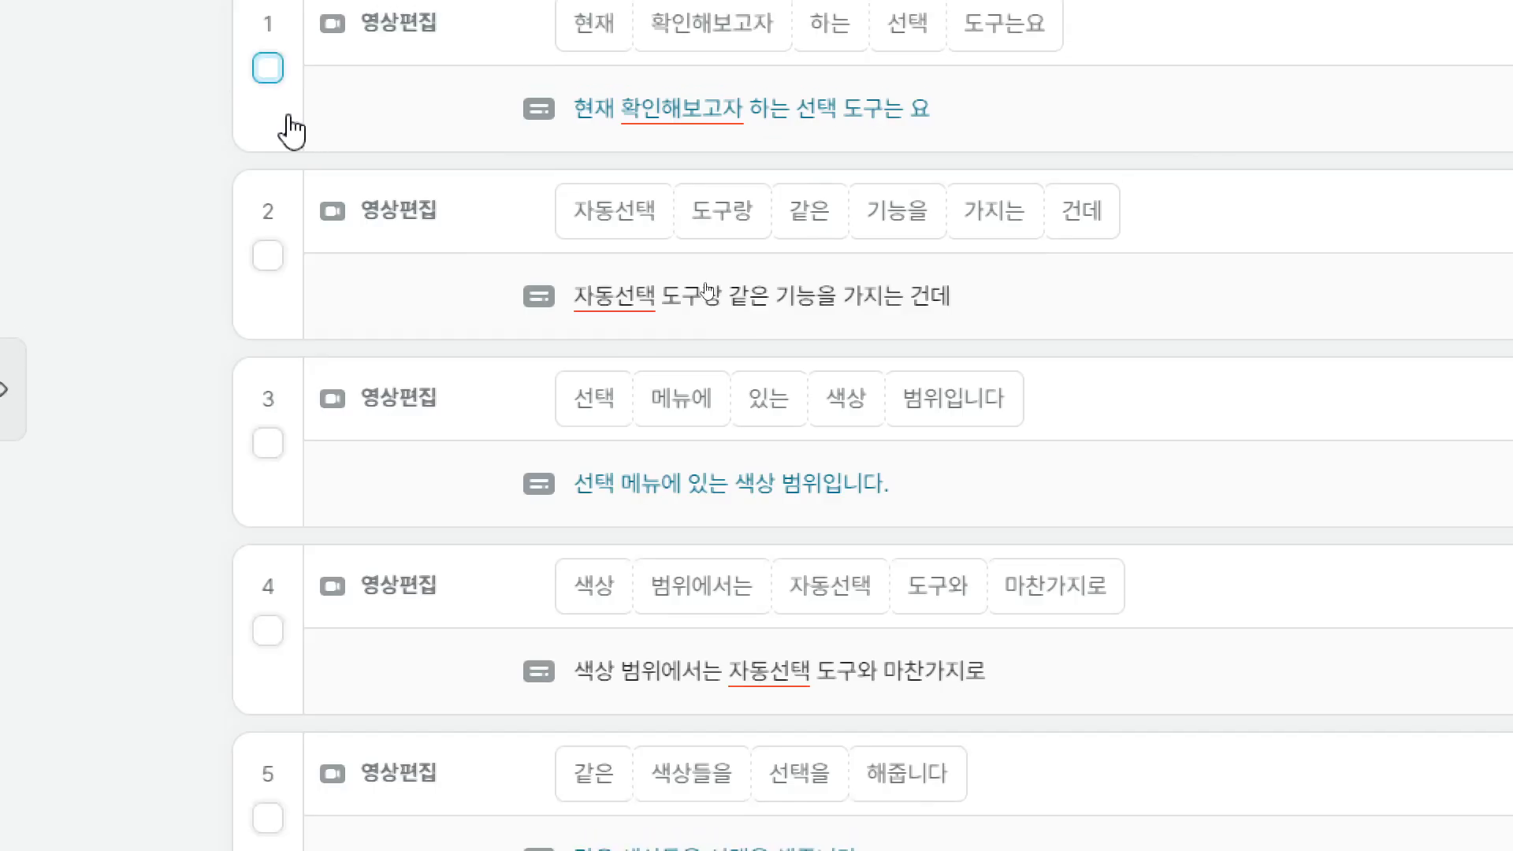
click(291, 128)
click(292, 130)
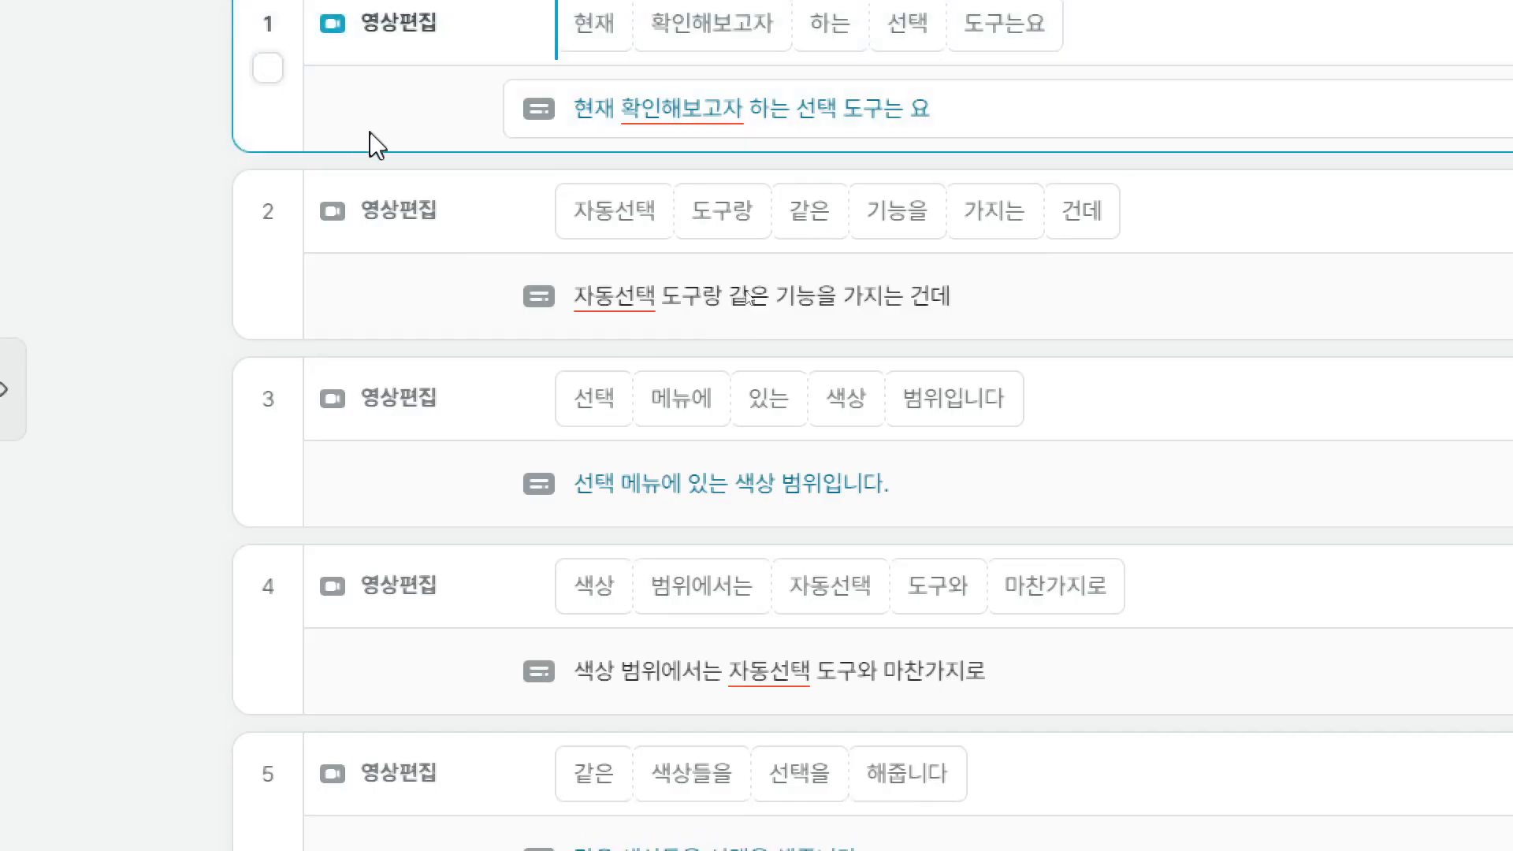
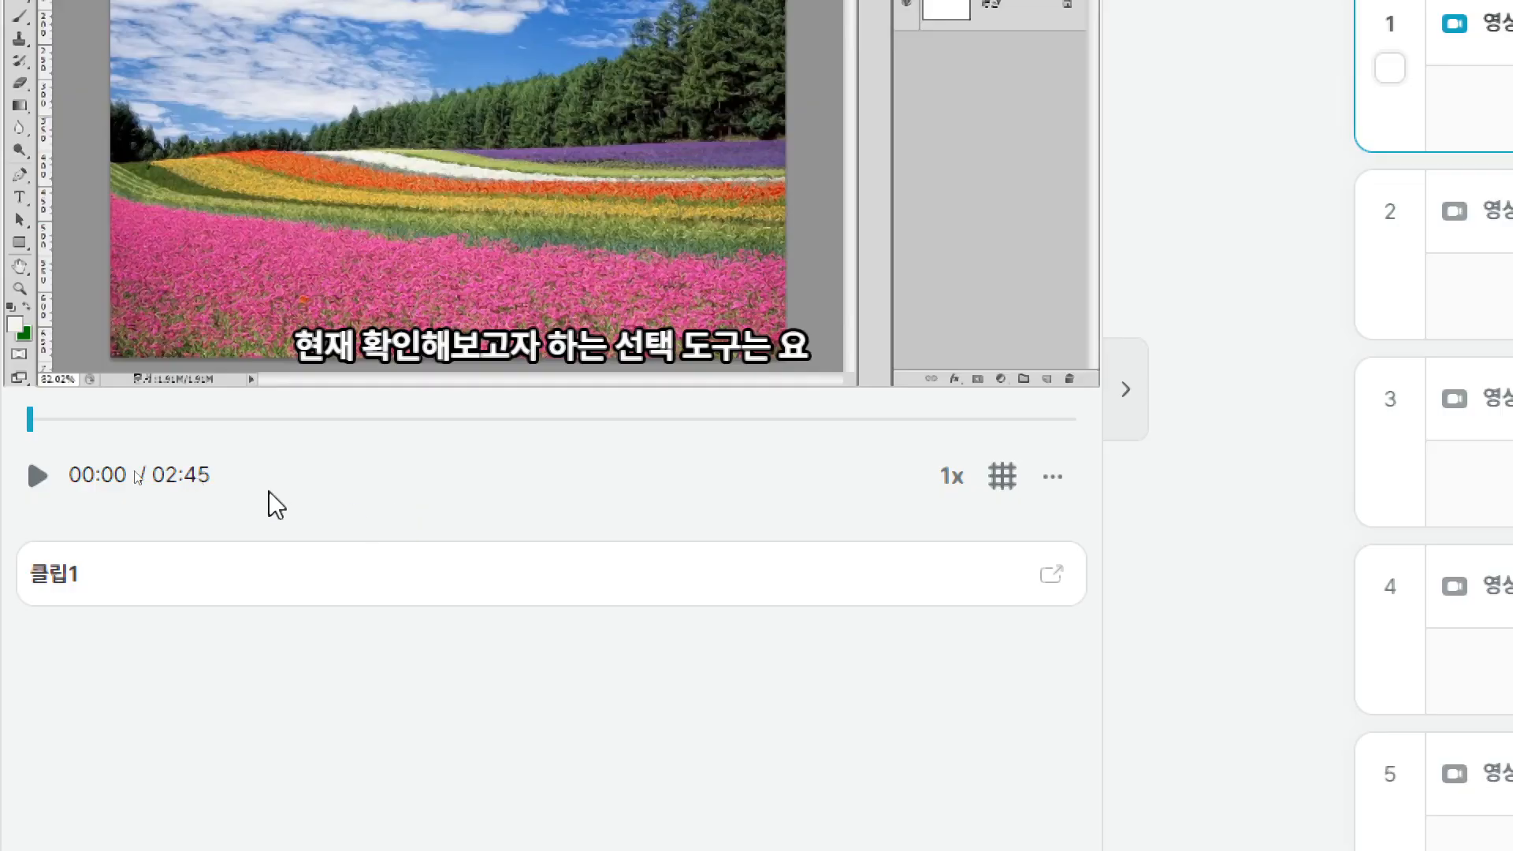
Step: Respace subtitle 1 to read '현재 확인 해 보고자 하는 선택 도구는 요' using the spelling suggestion
scroll(12, 607, down, 2)
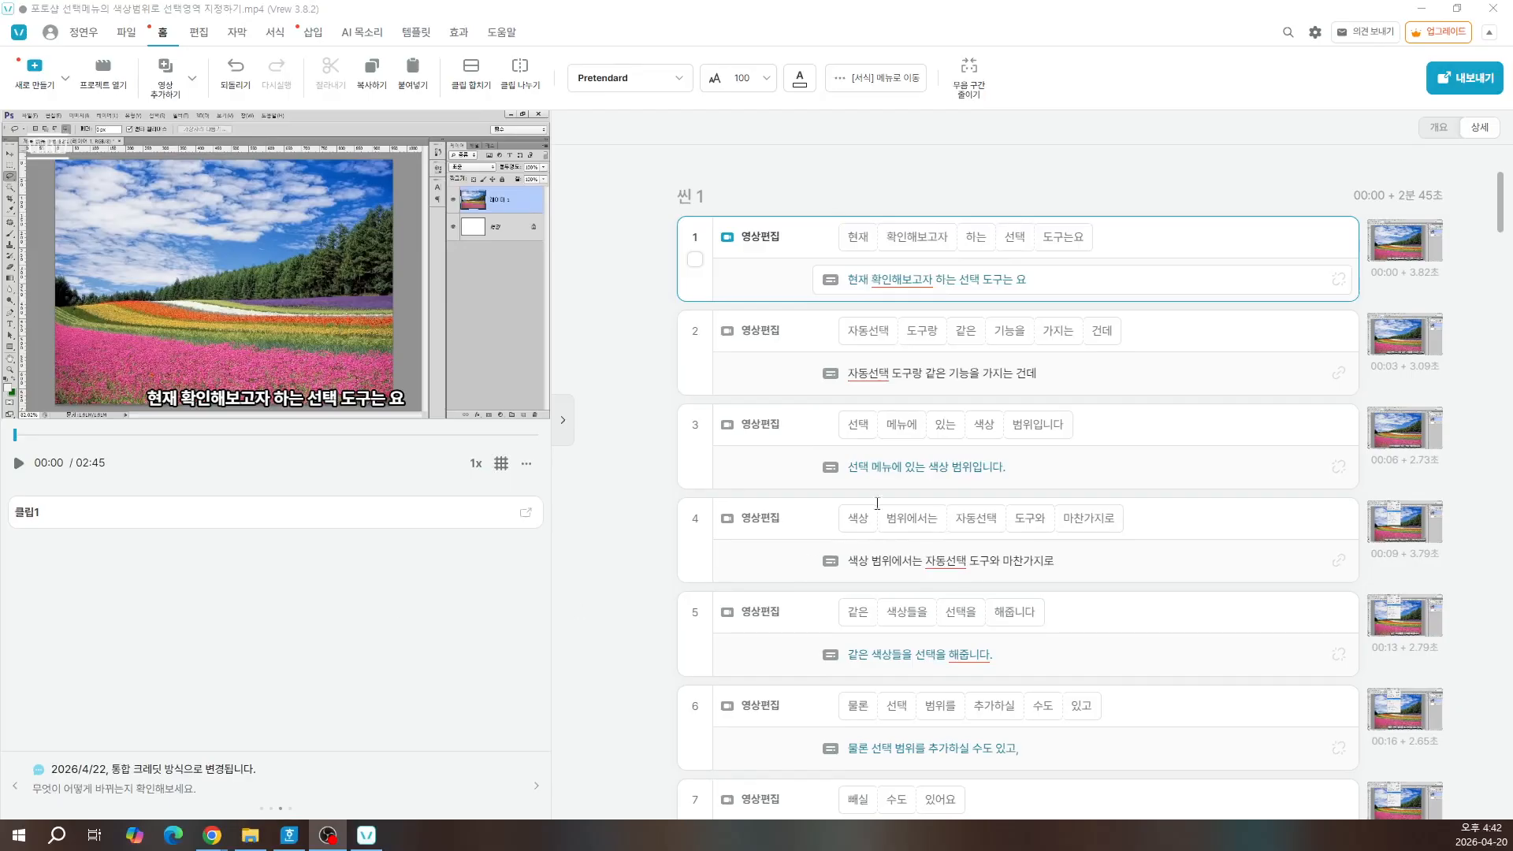
right_click(904, 281)
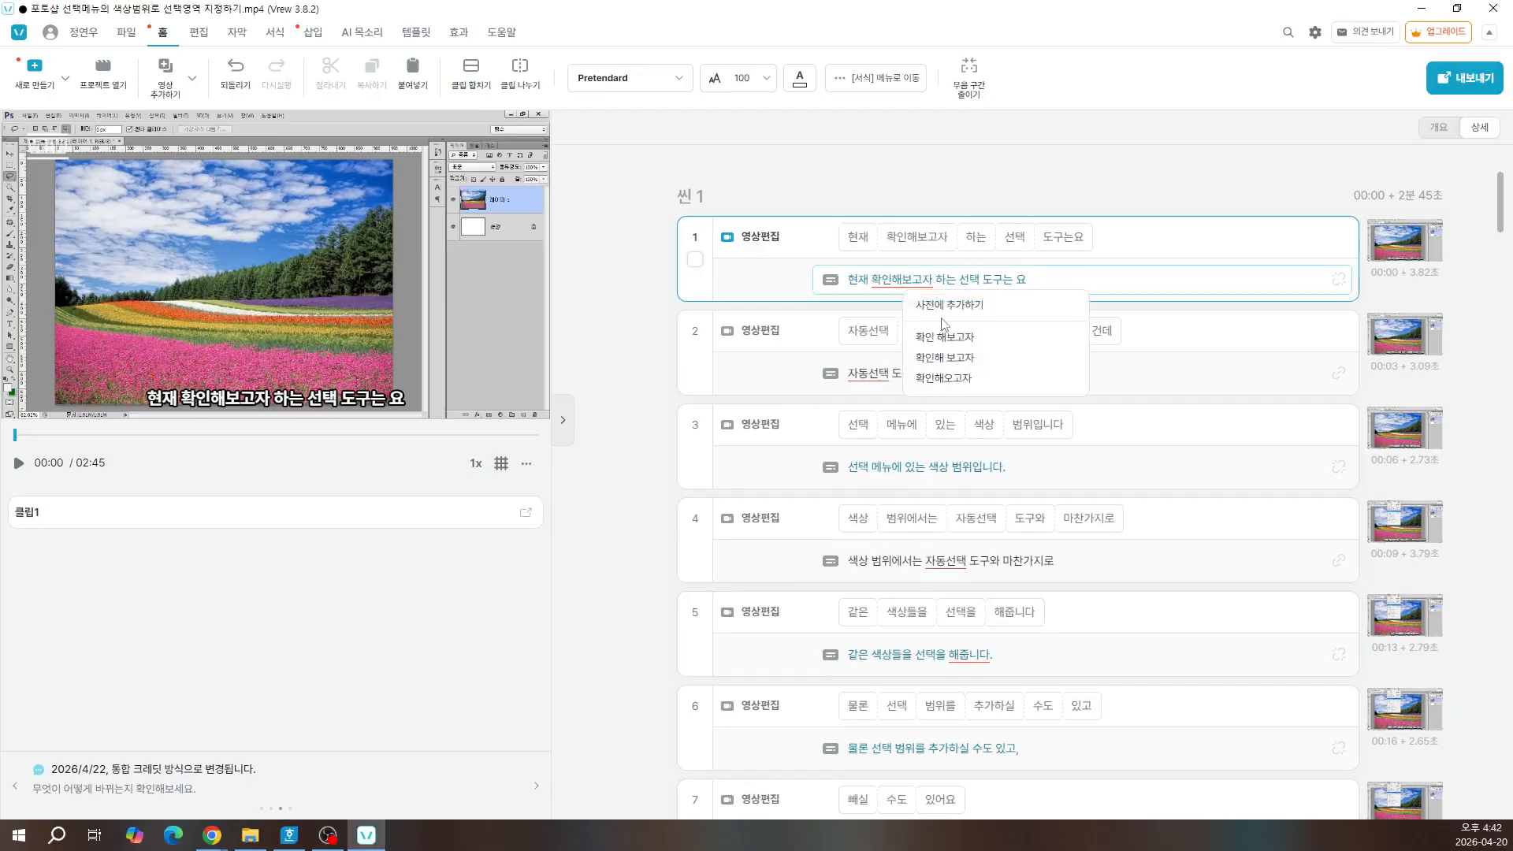
click(945, 357)
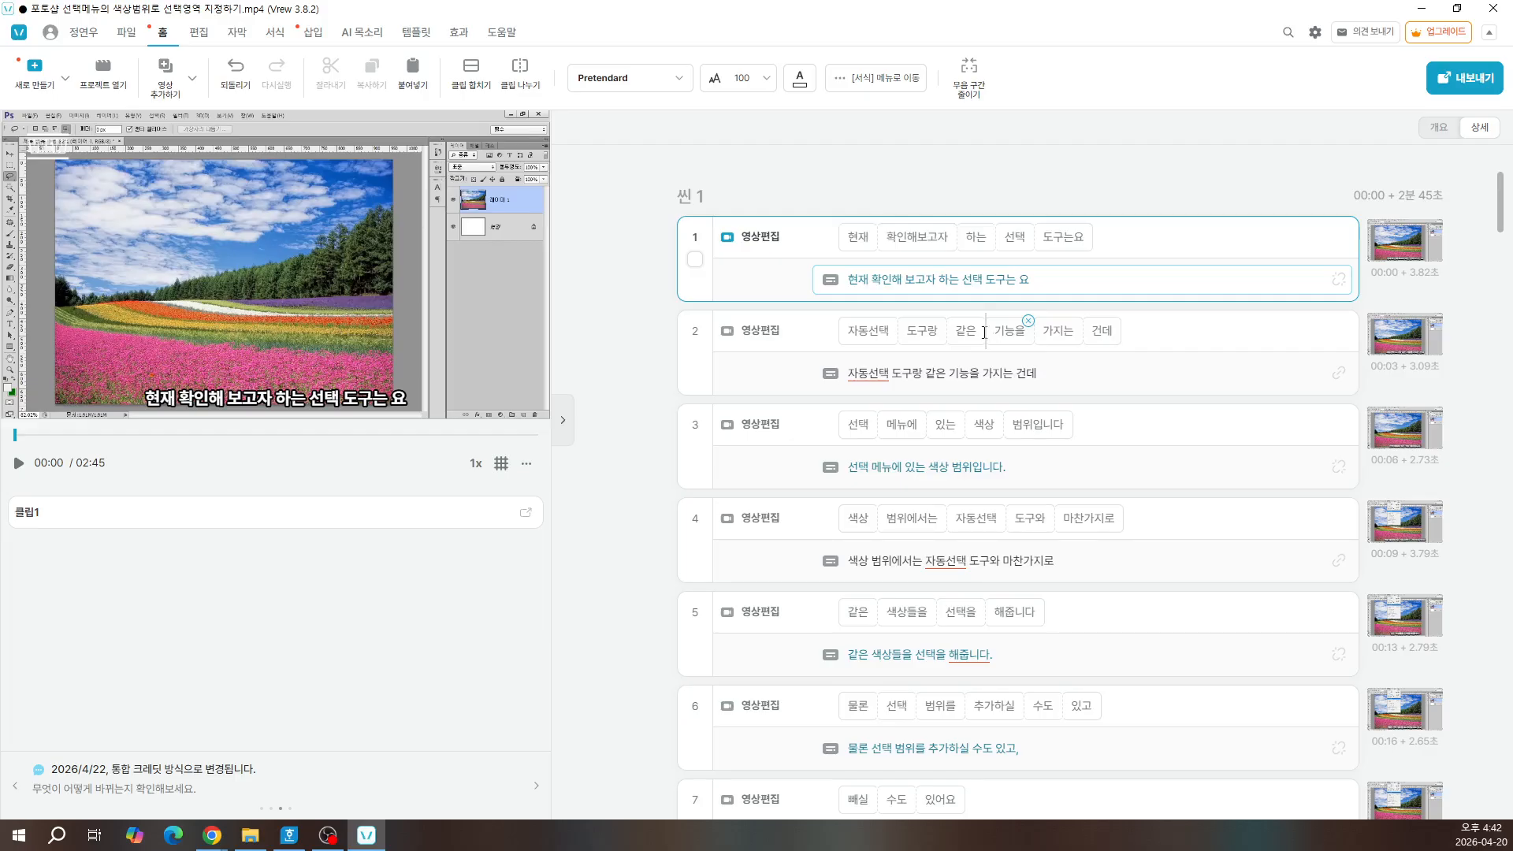
click(893, 282)
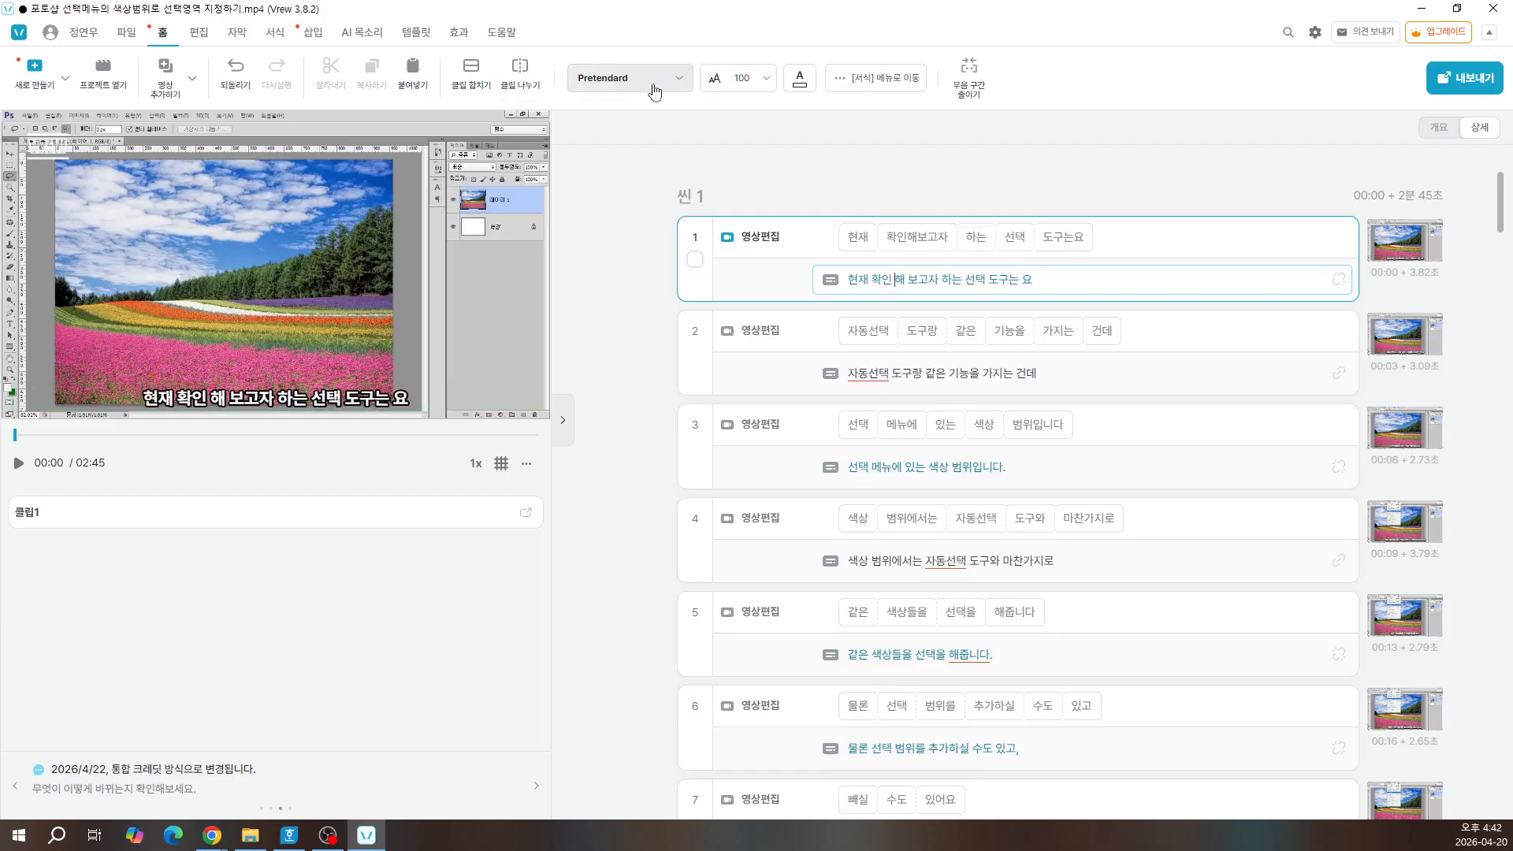
Step: Set the subtitle font to 교보 손글씨 2019 at size 75
click(680, 83)
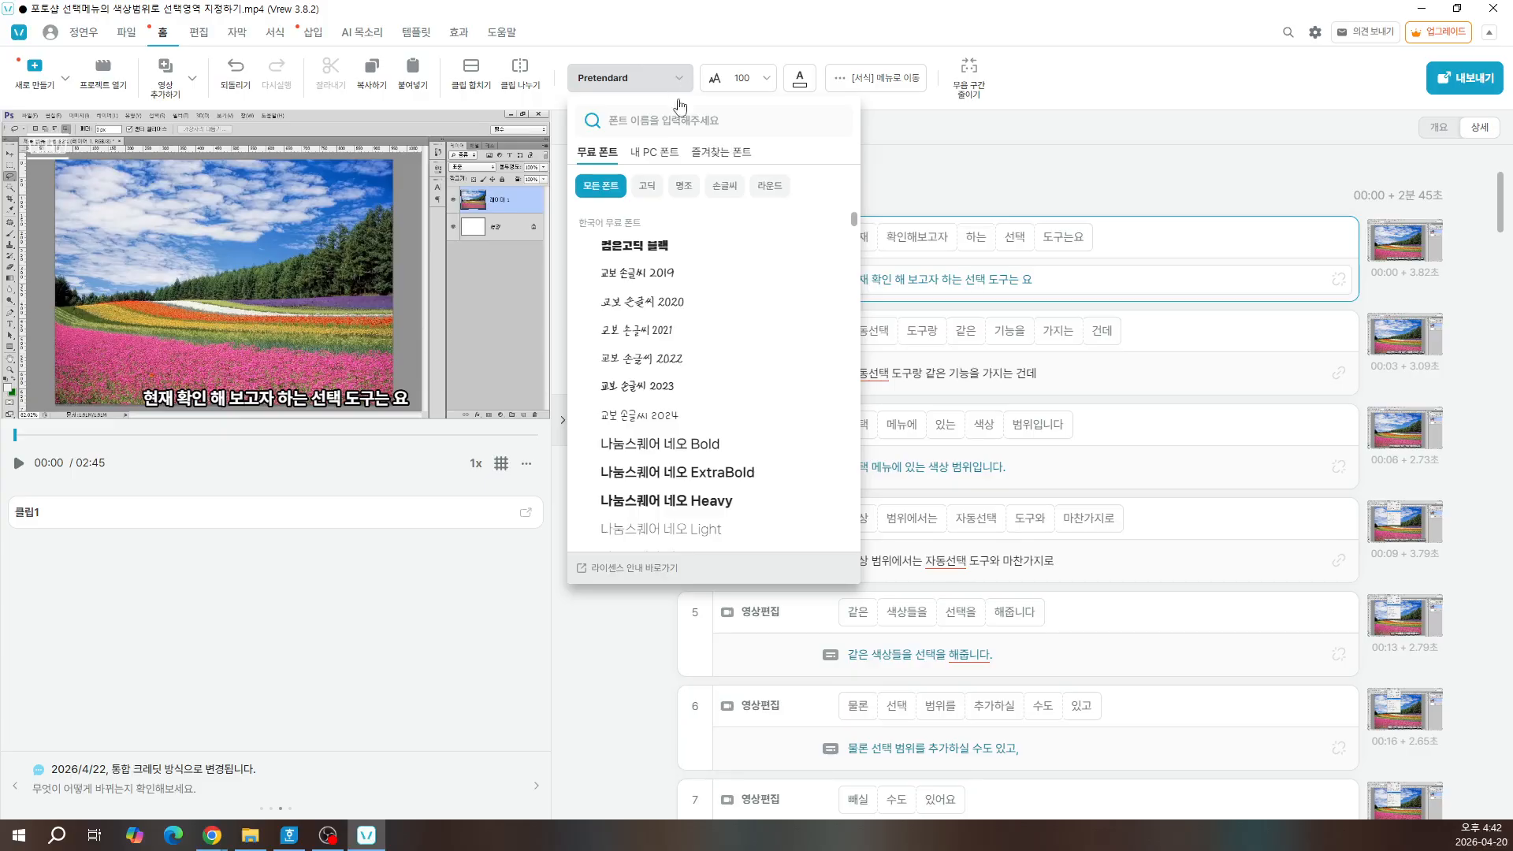
click(645, 276)
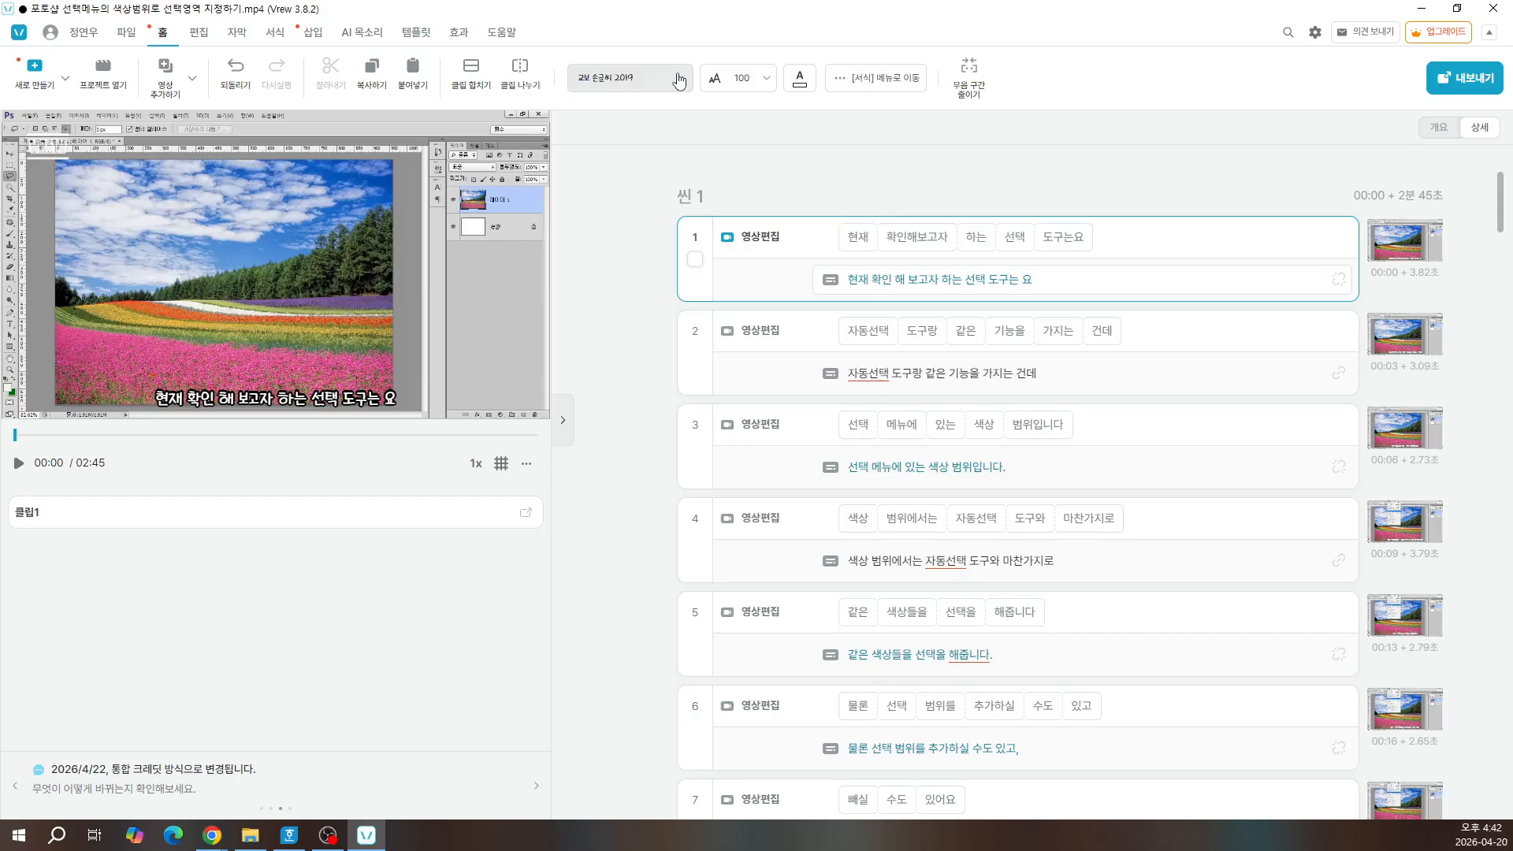
click(766, 81)
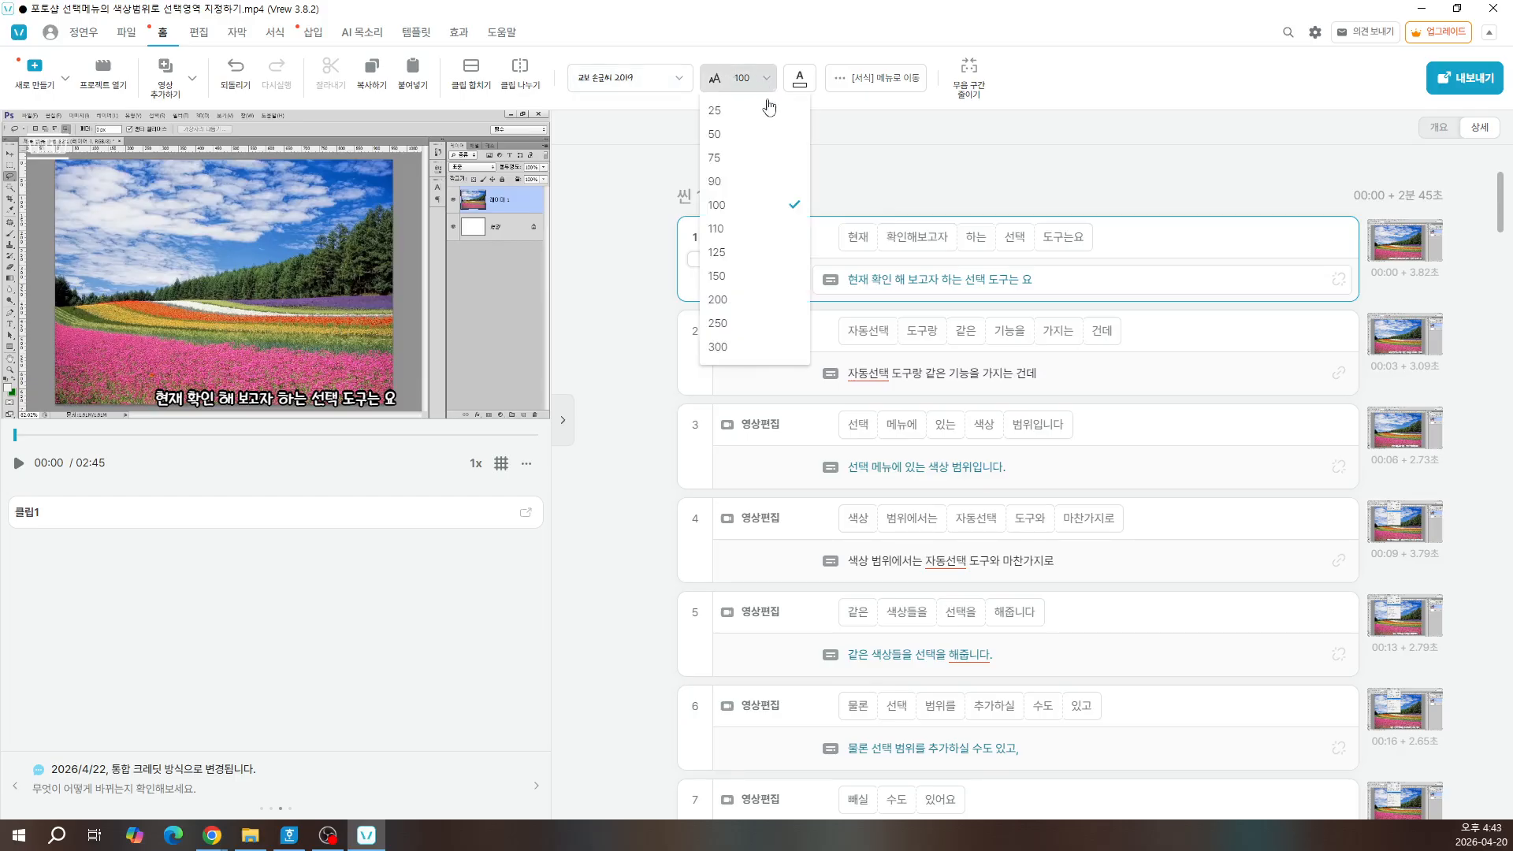
click(770, 157)
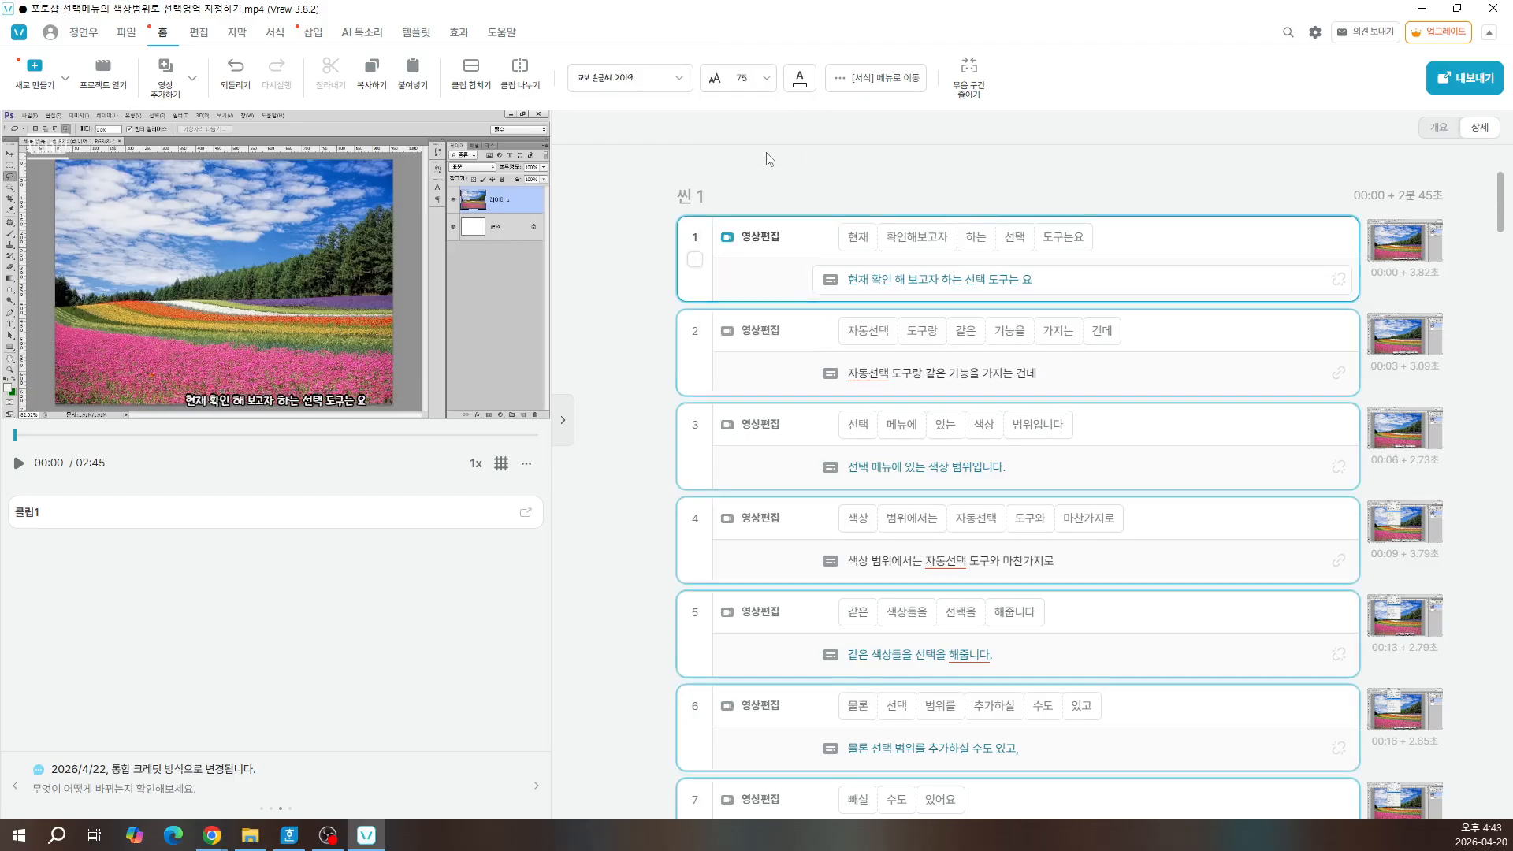
Step: Look over the size and text colour choices, then switch to the full subtitle formatting options
click(761, 80)
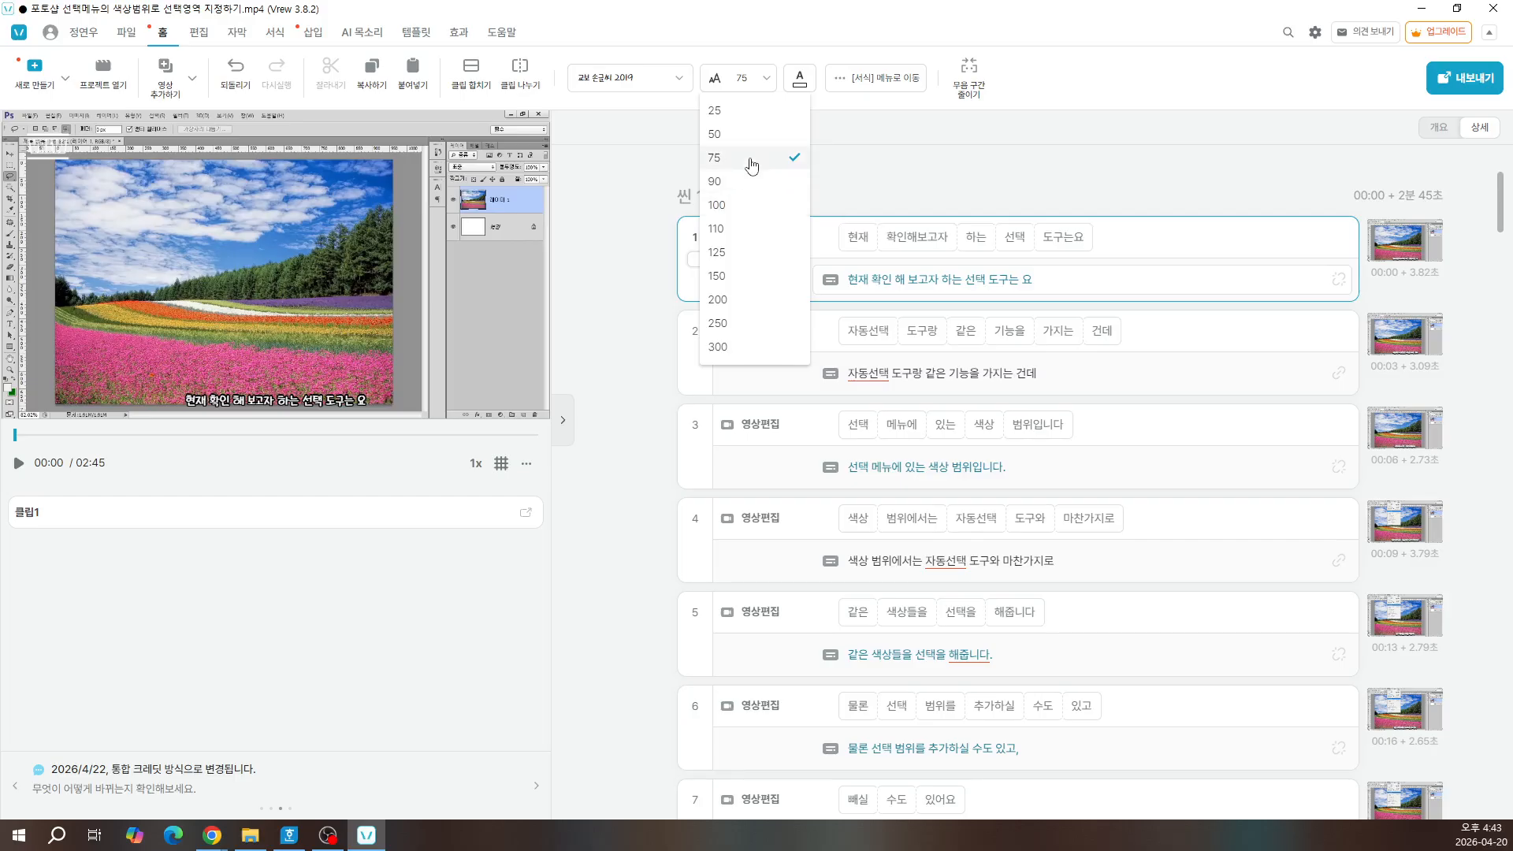
click(801, 84)
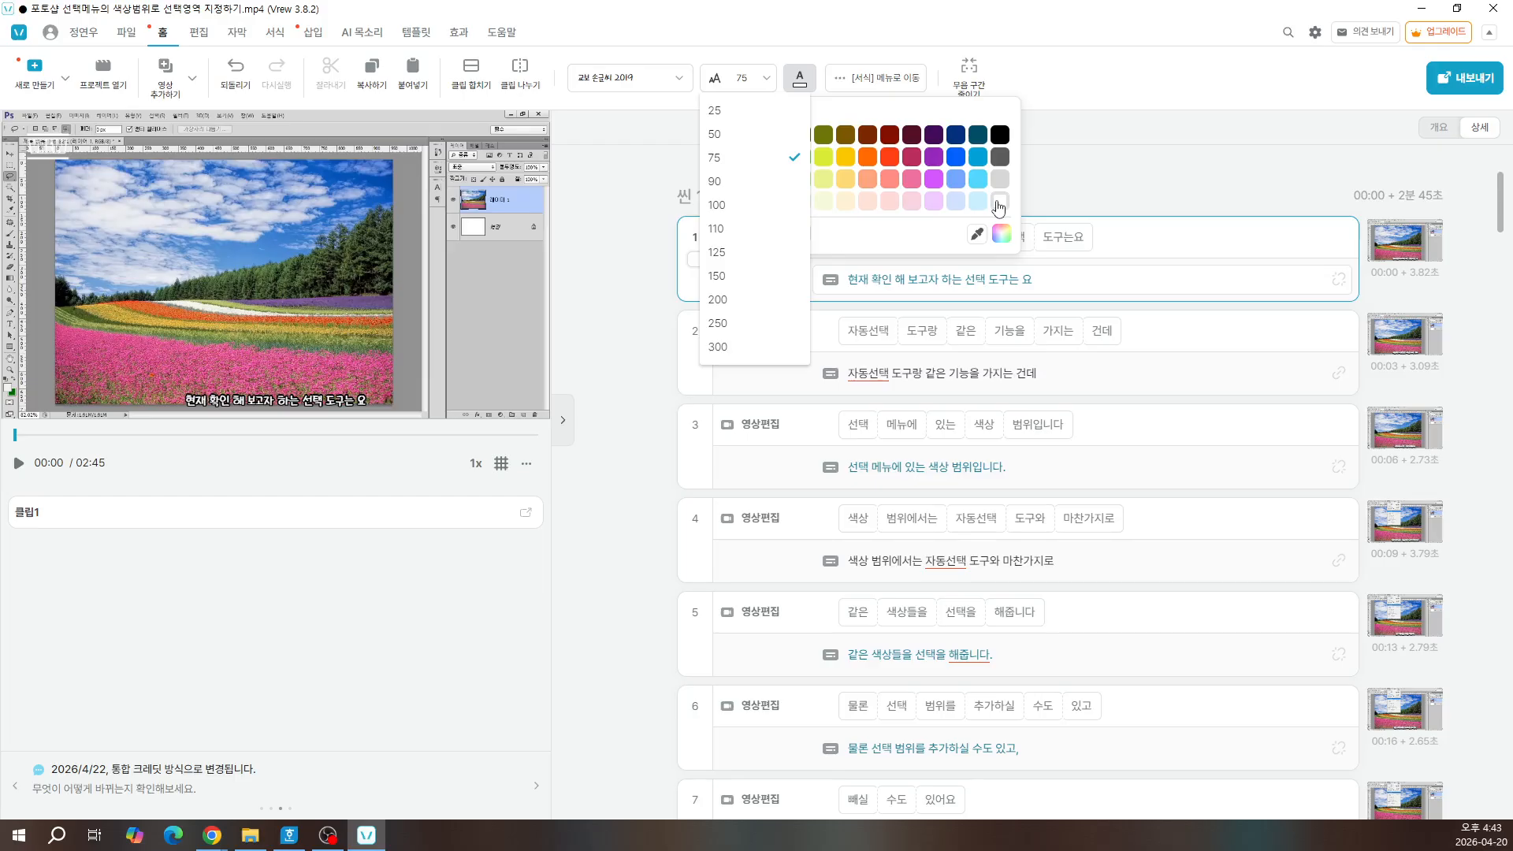
click(1050, 175)
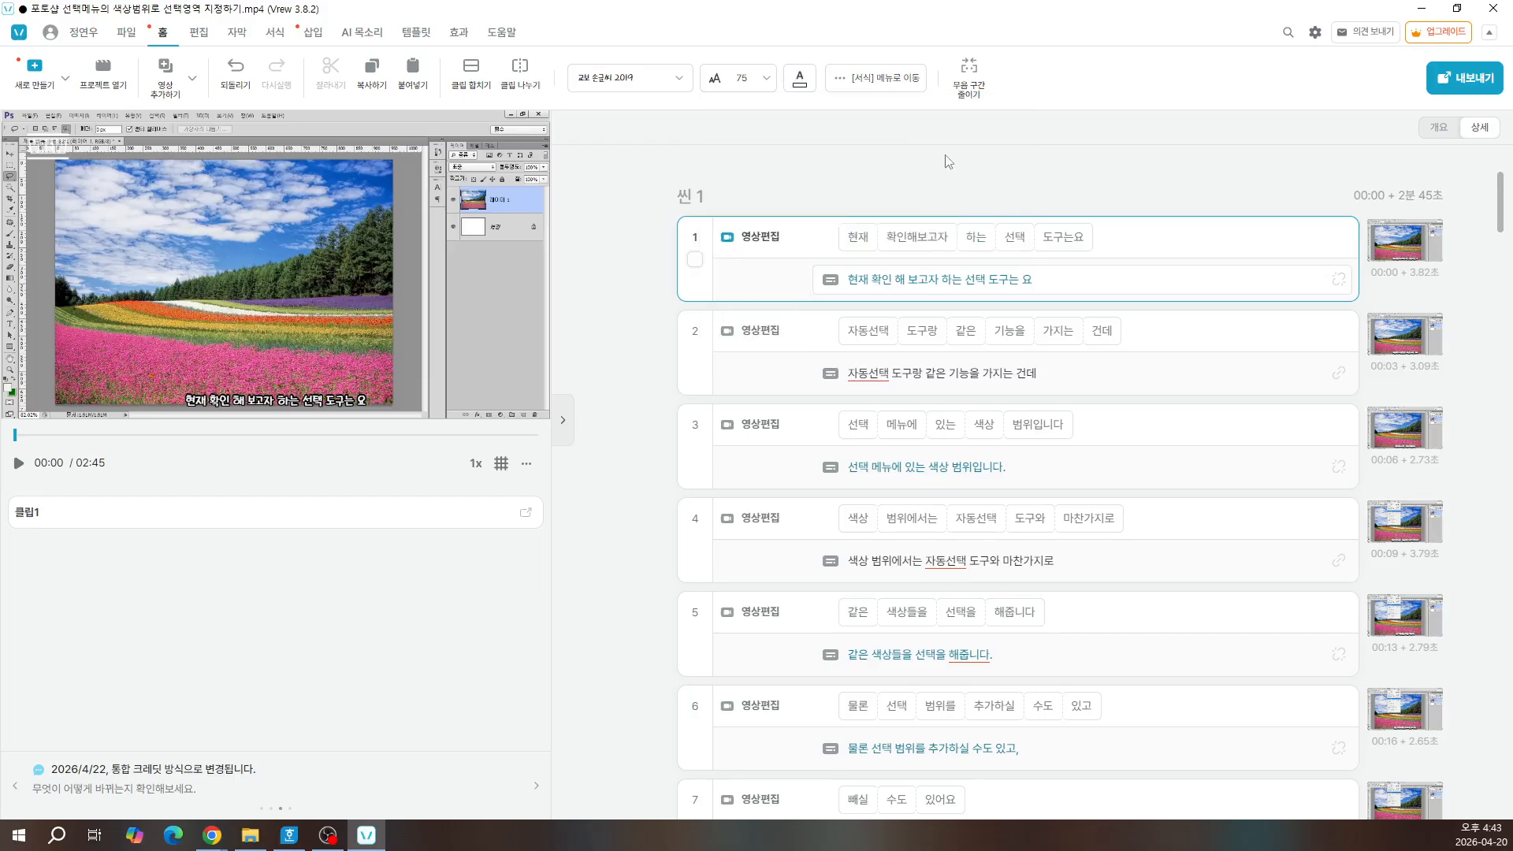
click(884, 78)
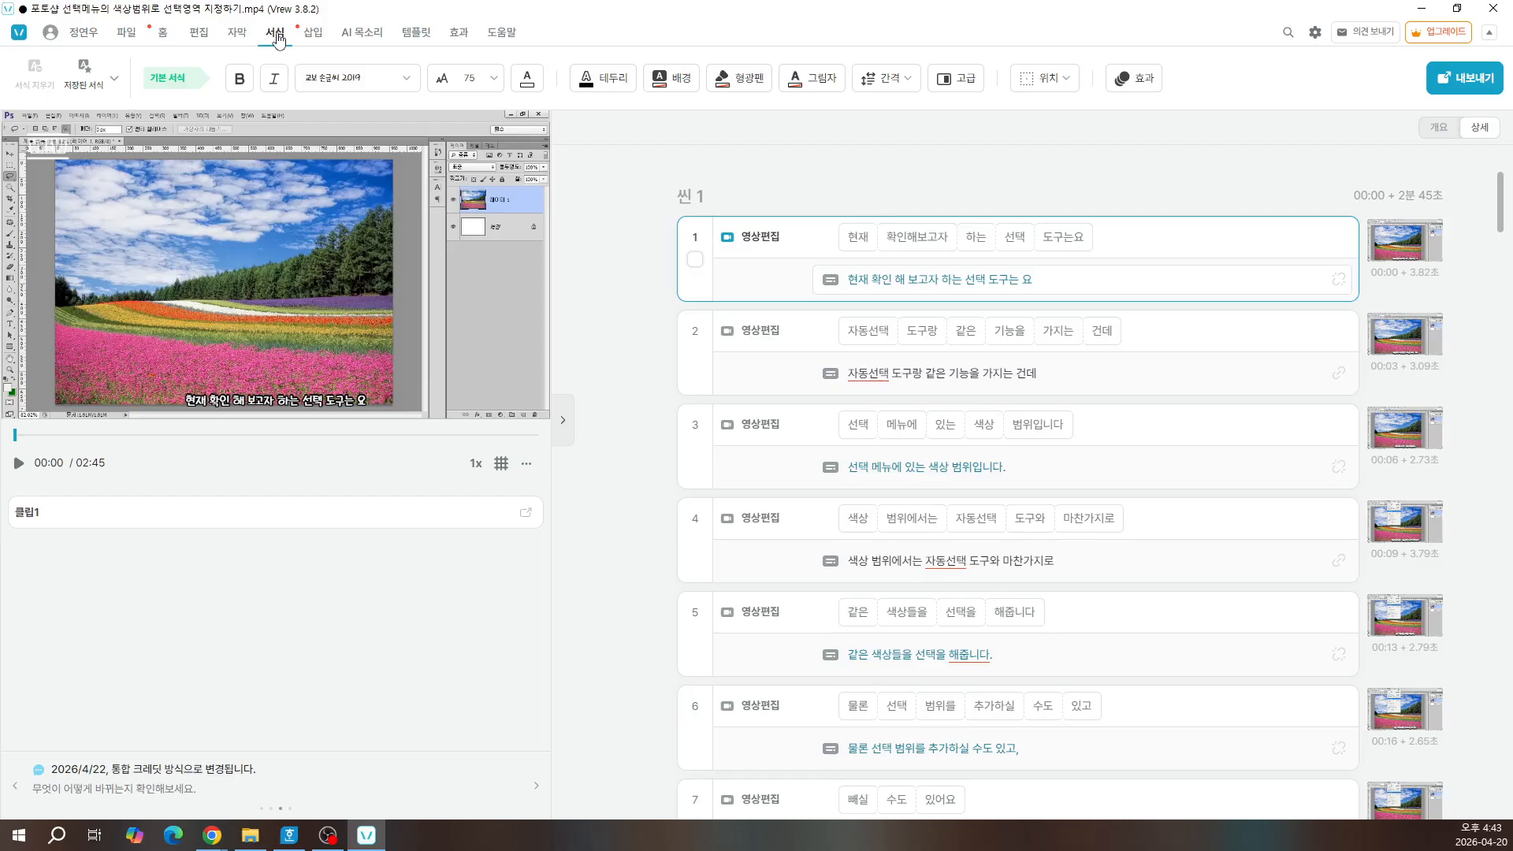
Step: Set the subtitle outline (테두리) to black with a thickness of 10
click(605, 82)
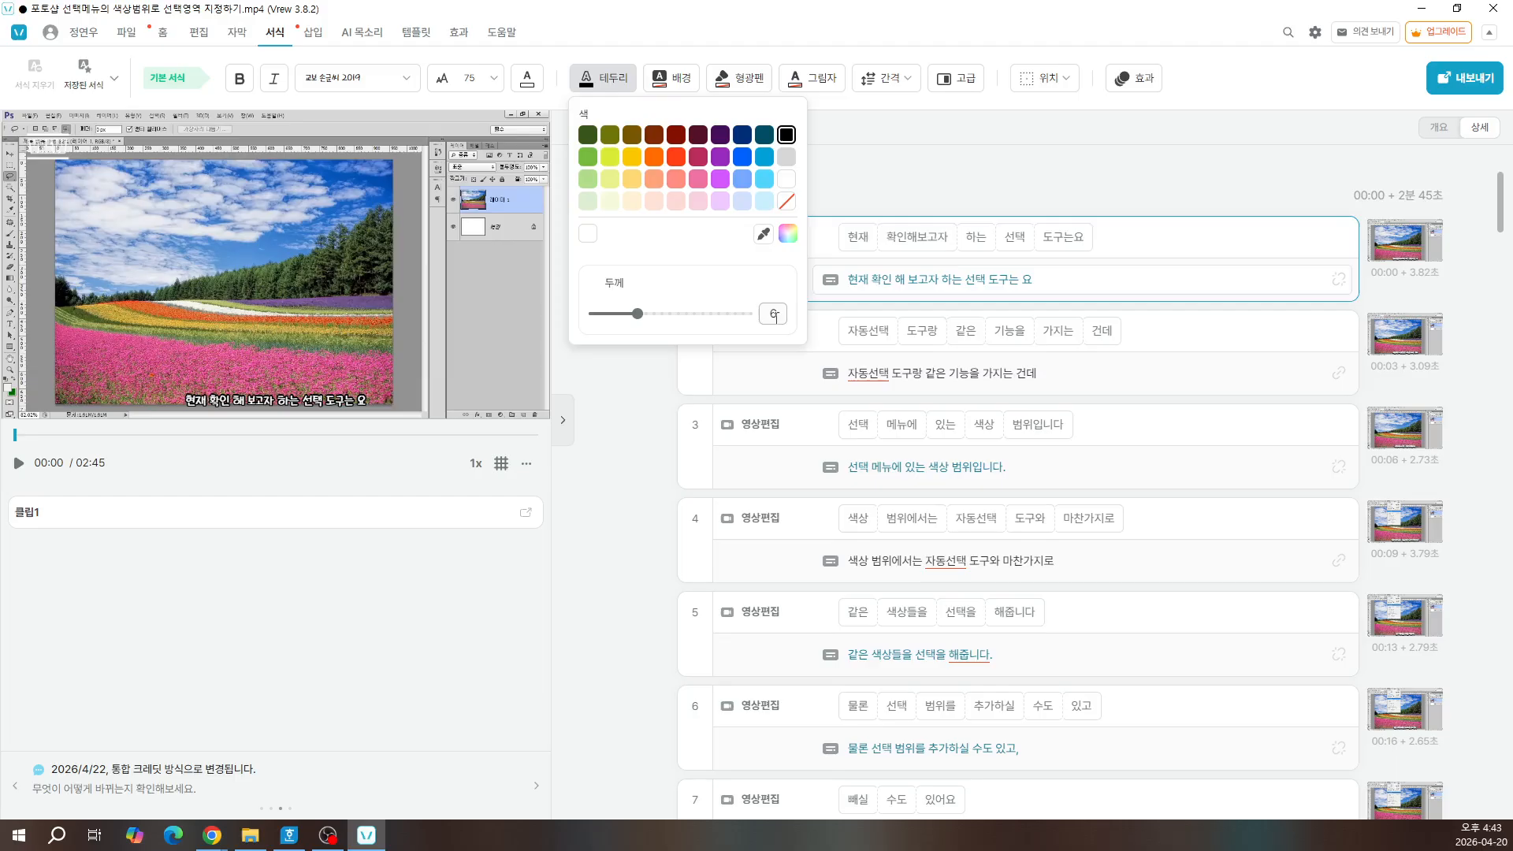
drag(643, 319, 672, 318)
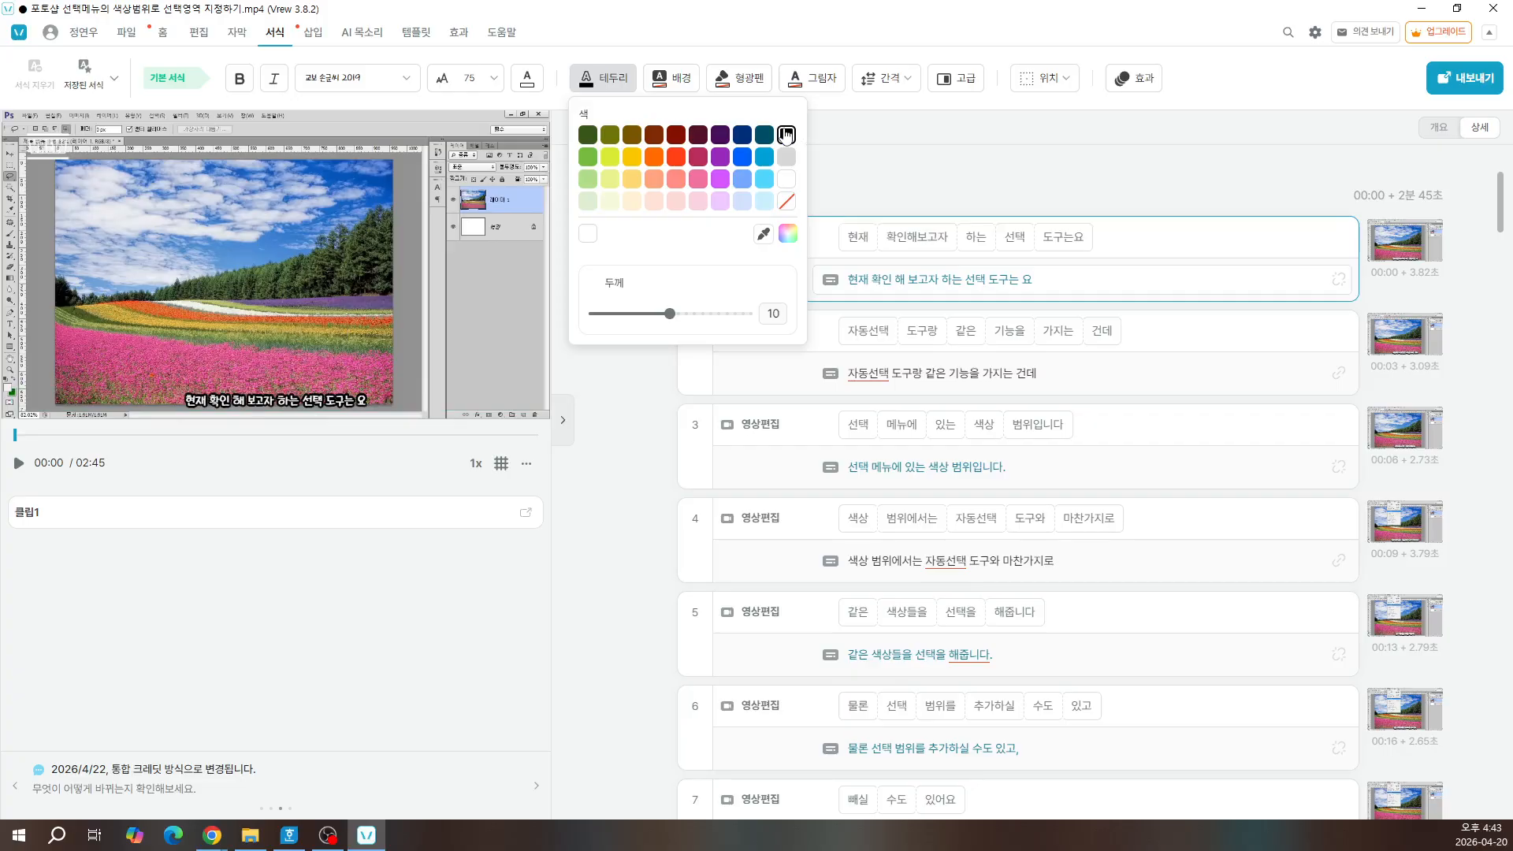
click(740, 43)
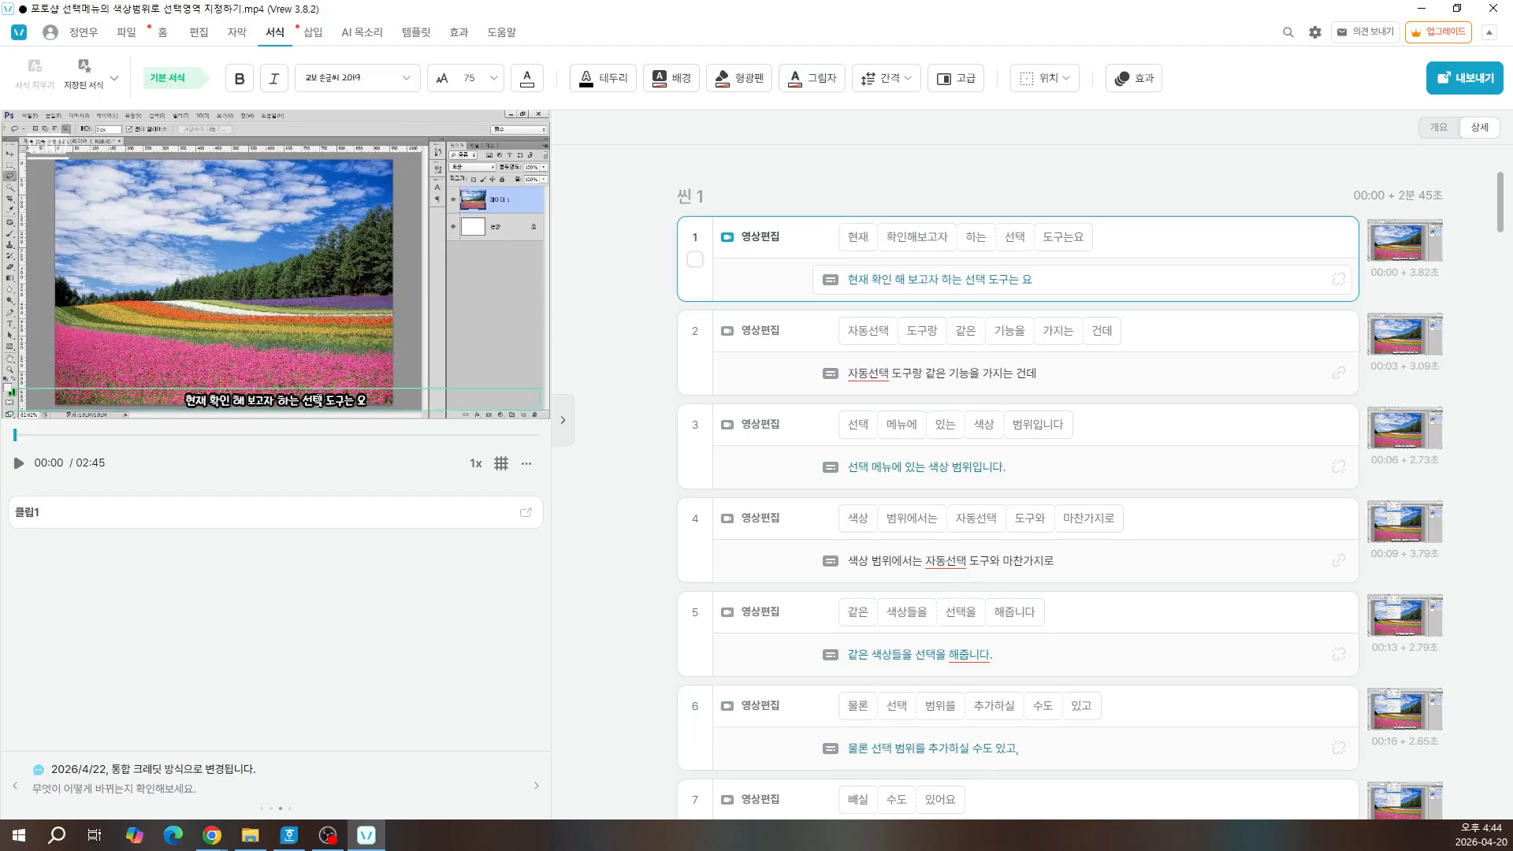
click(1066, 88)
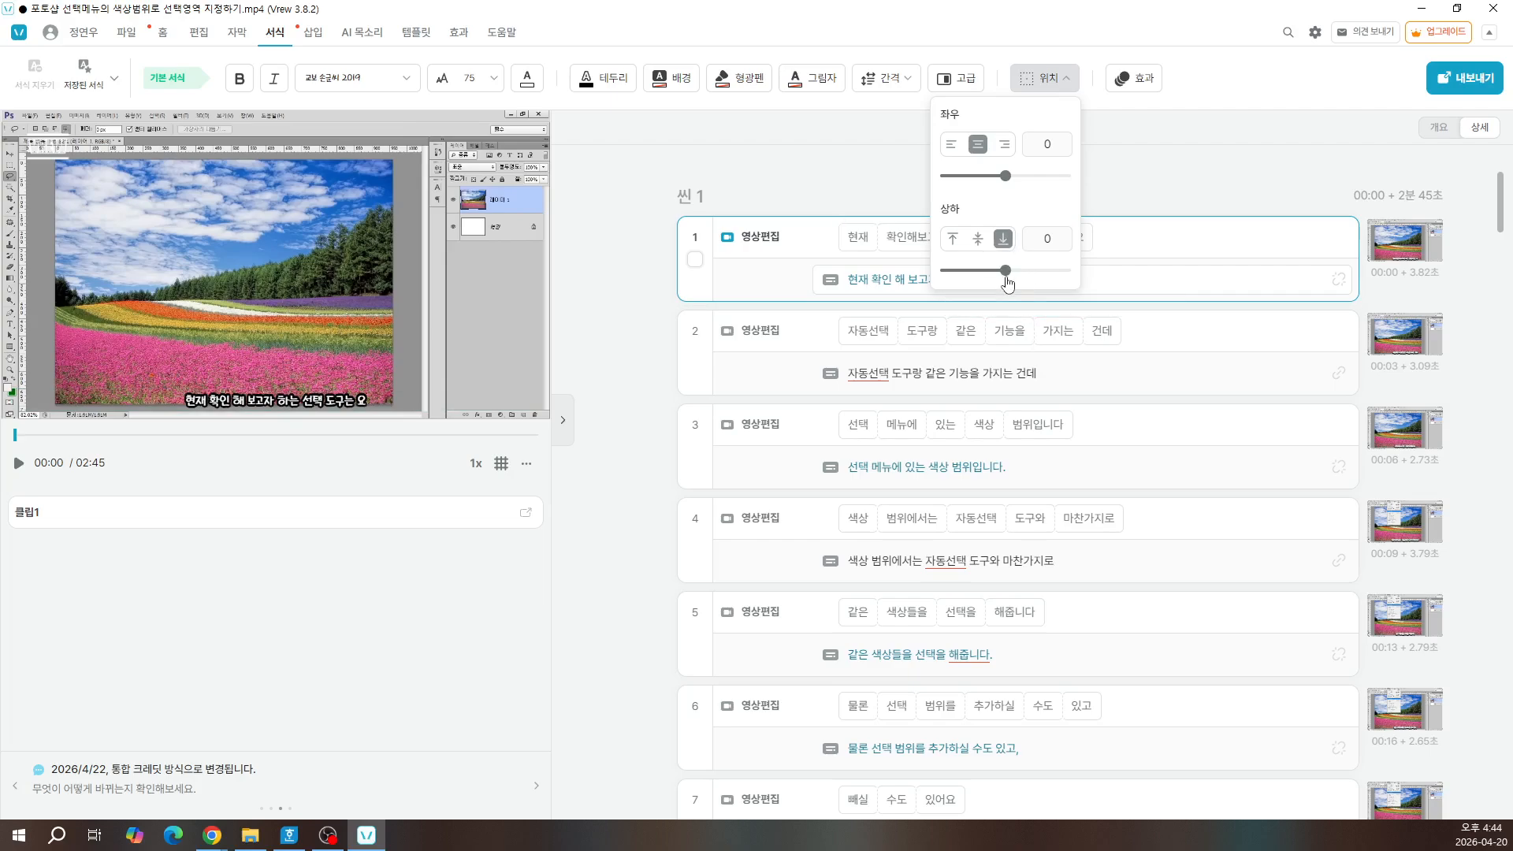
drag(1004, 270, 1070, 243)
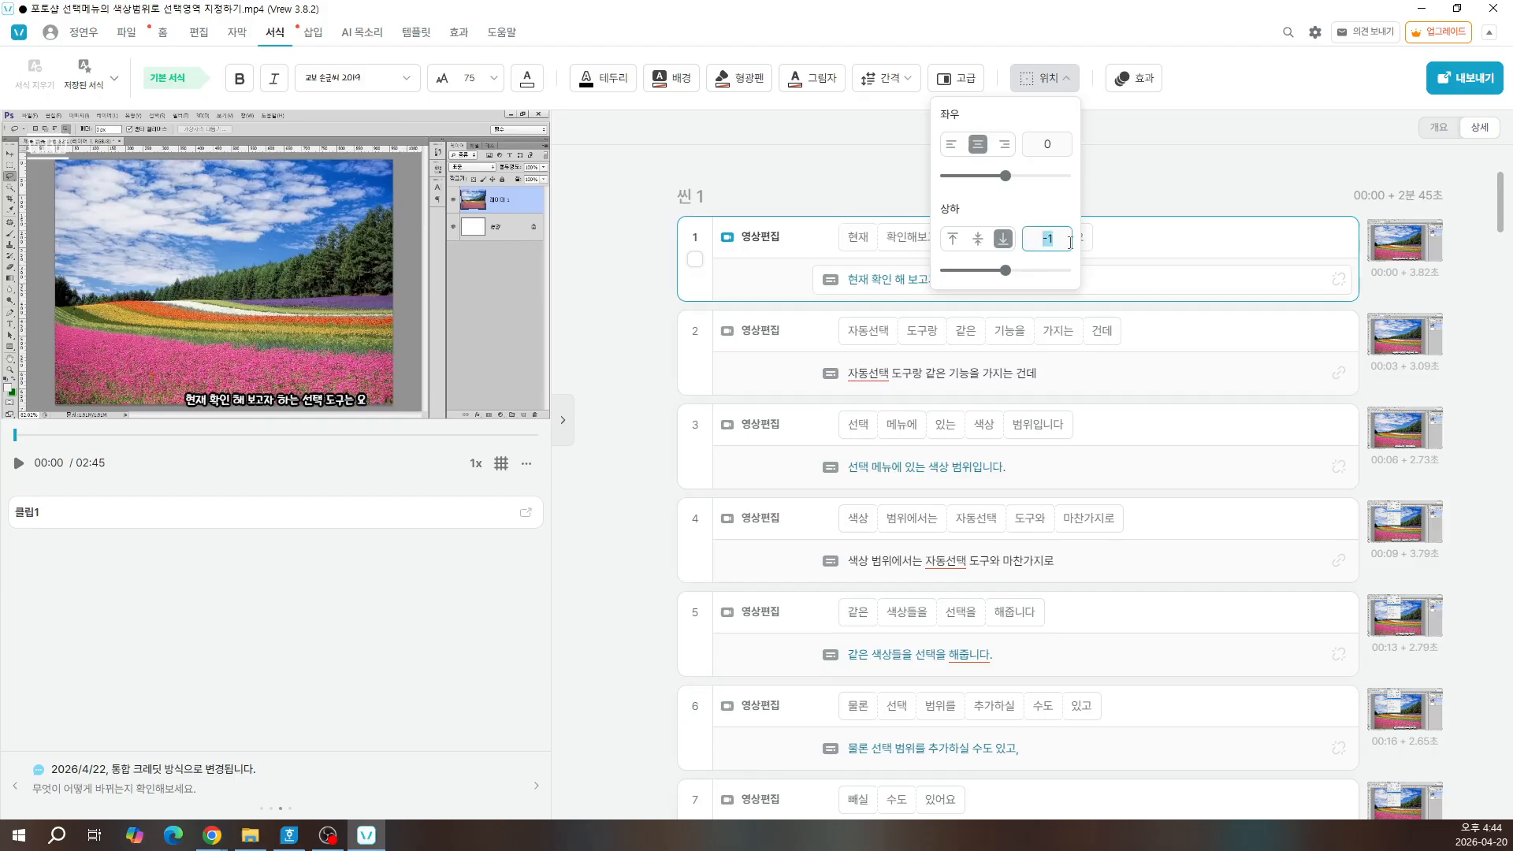
text(0)
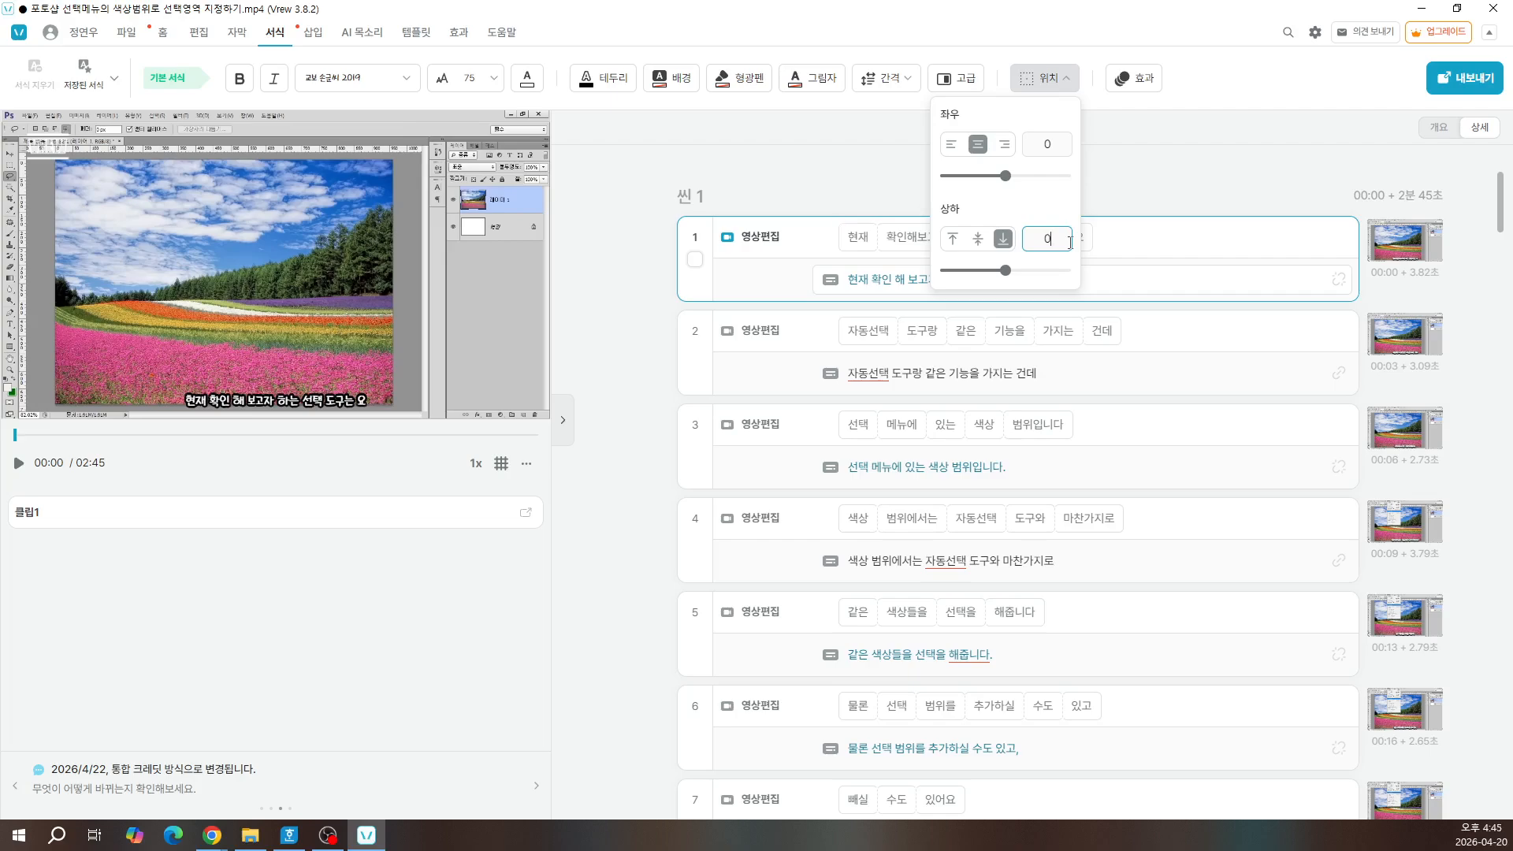
click(851, 161)
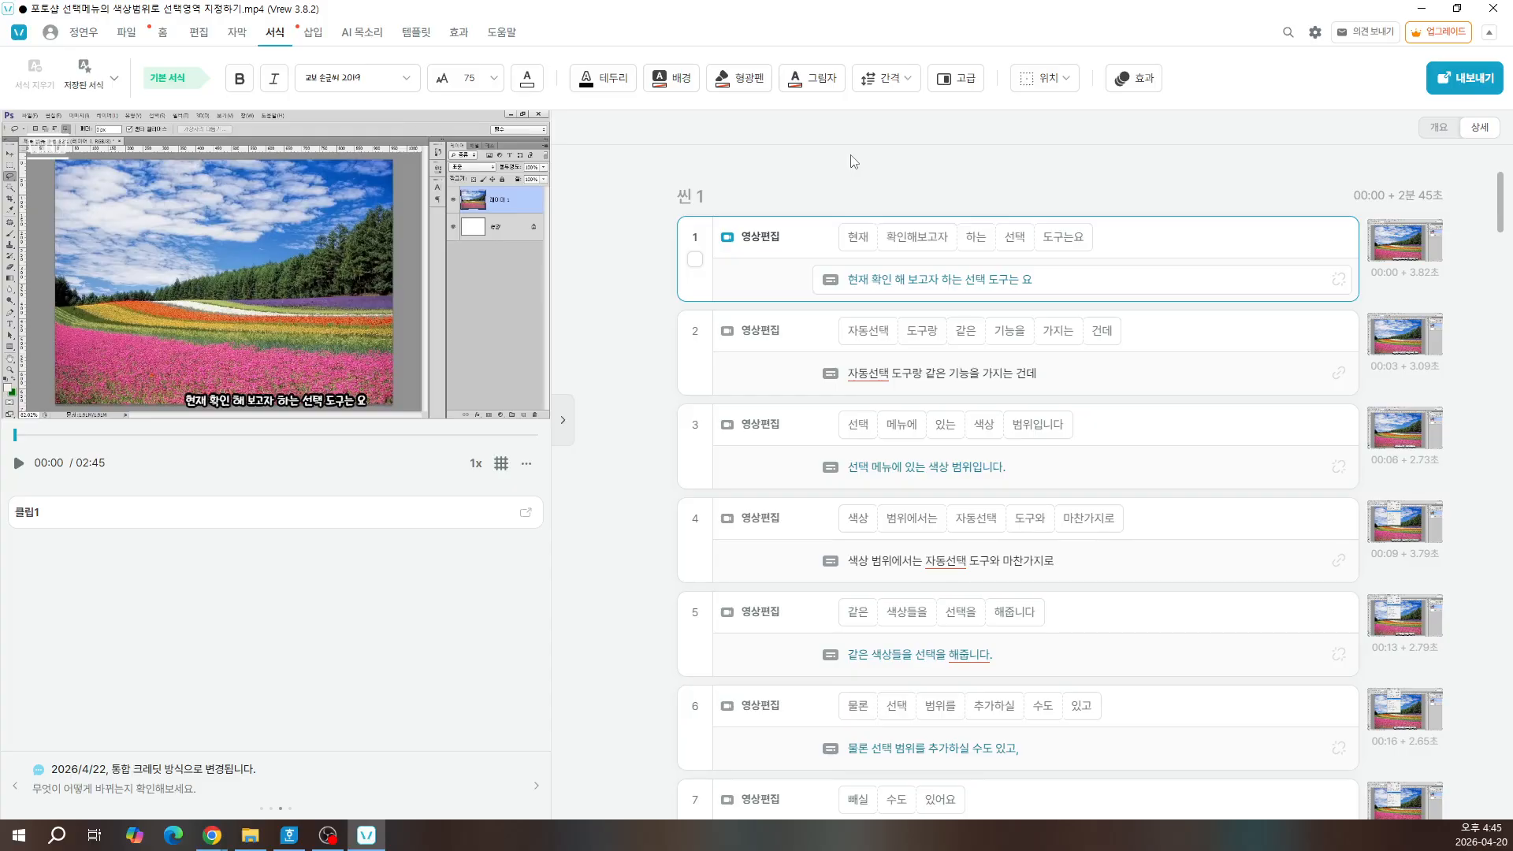
Step: Preview the 페이드, 굴러오기 and 타이핑 subtitle effects, then reset to no animation
click(1127, 90)
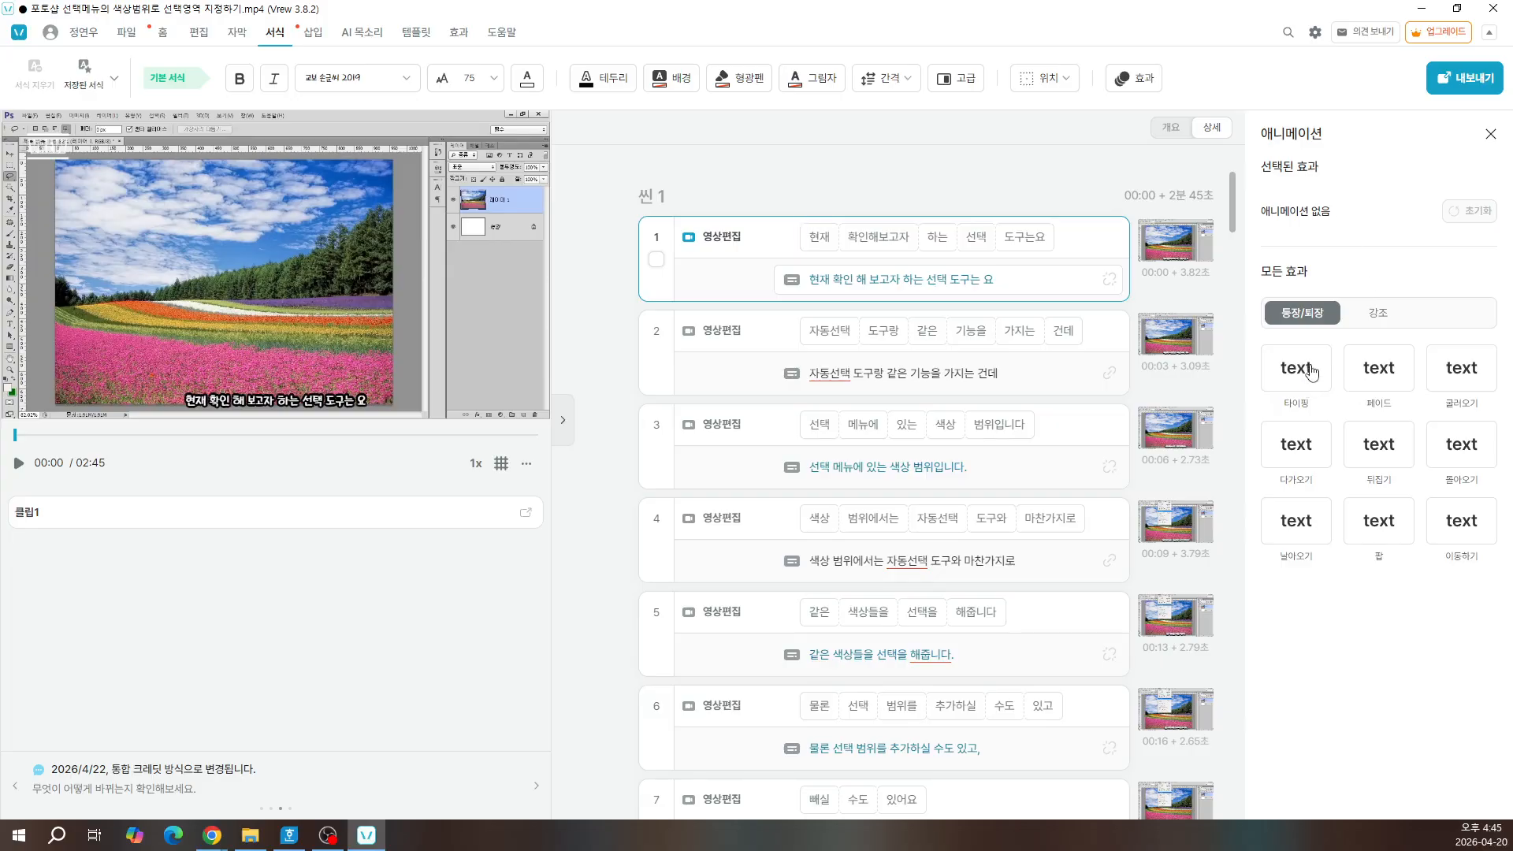
click(1393, 378)
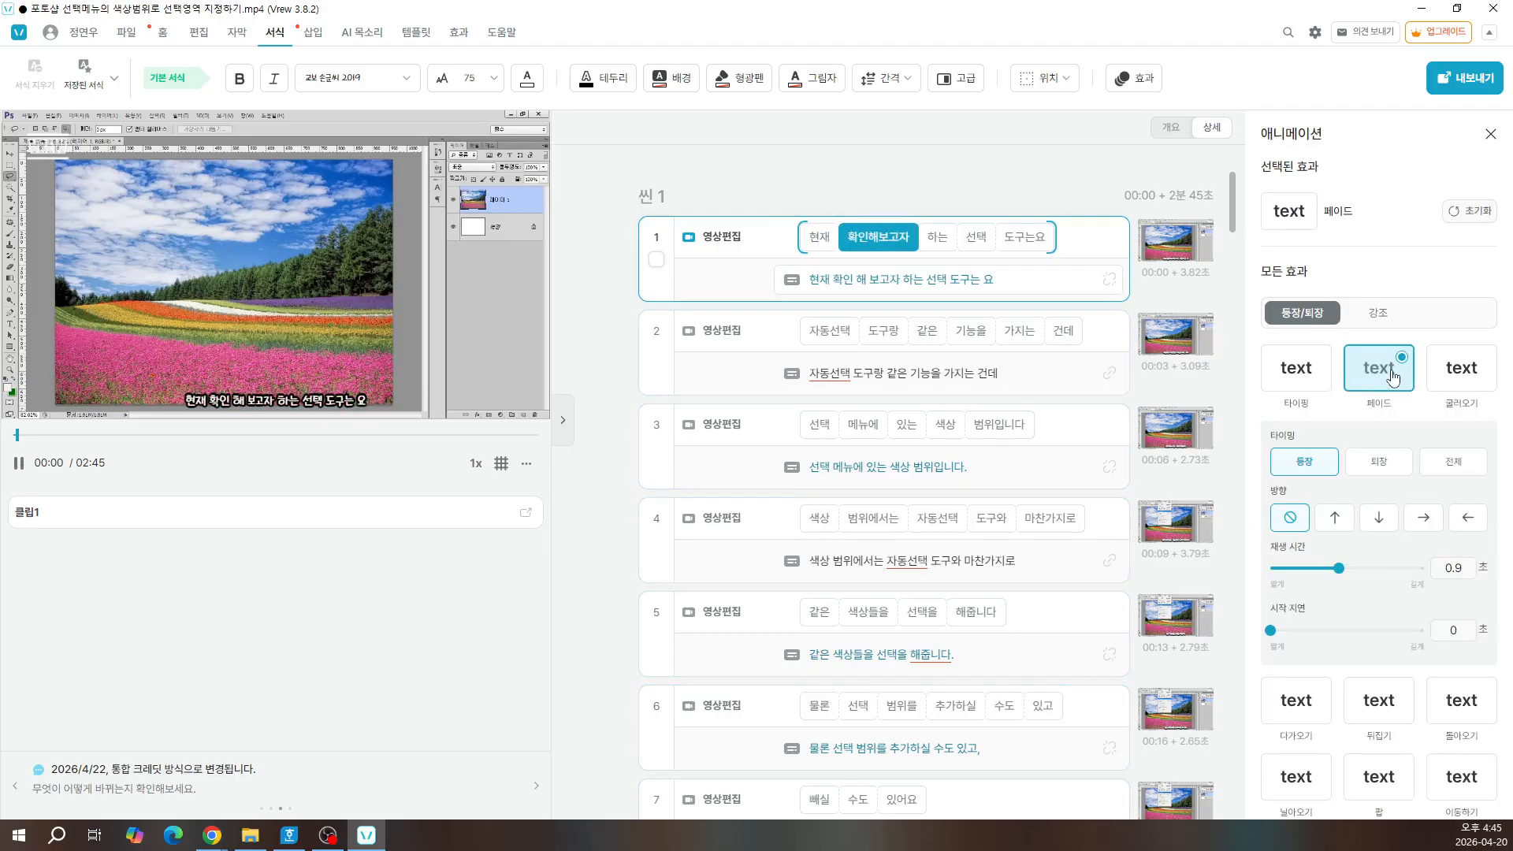
click(1474, 380)
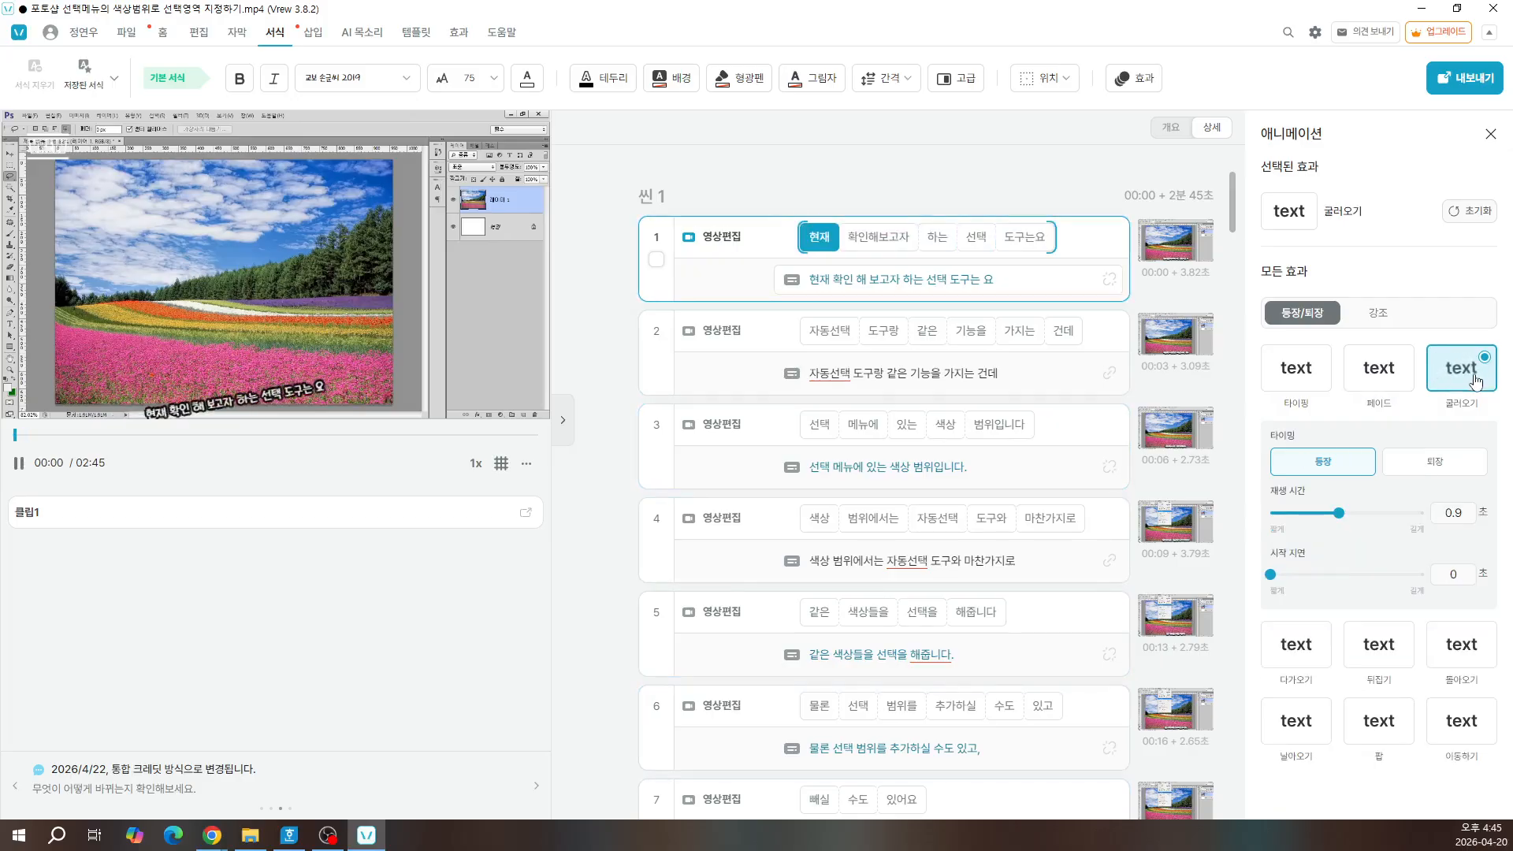
click(1309, 381)
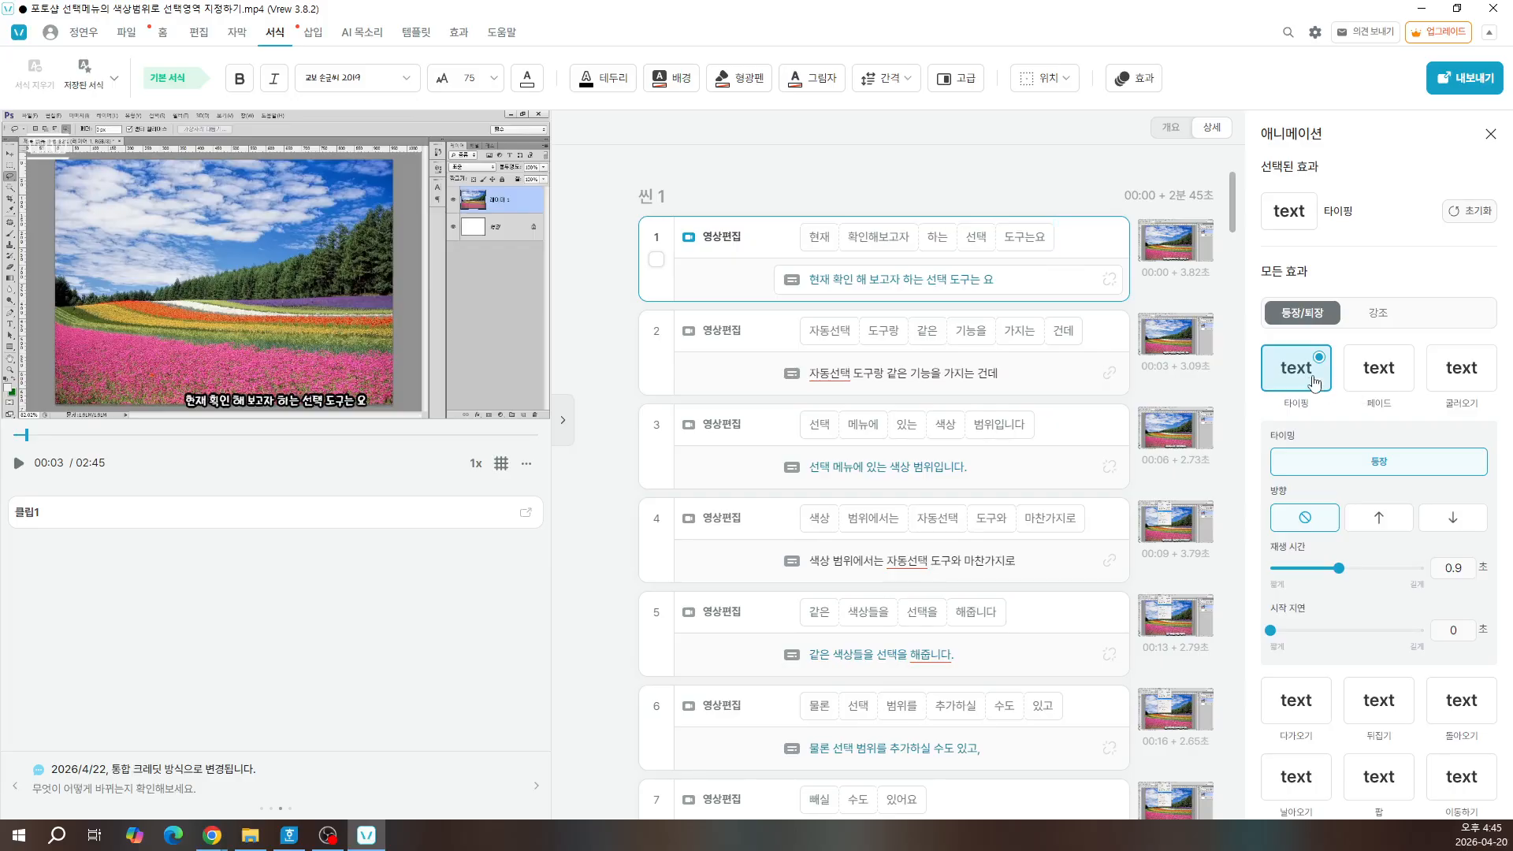
click(1297, 380)
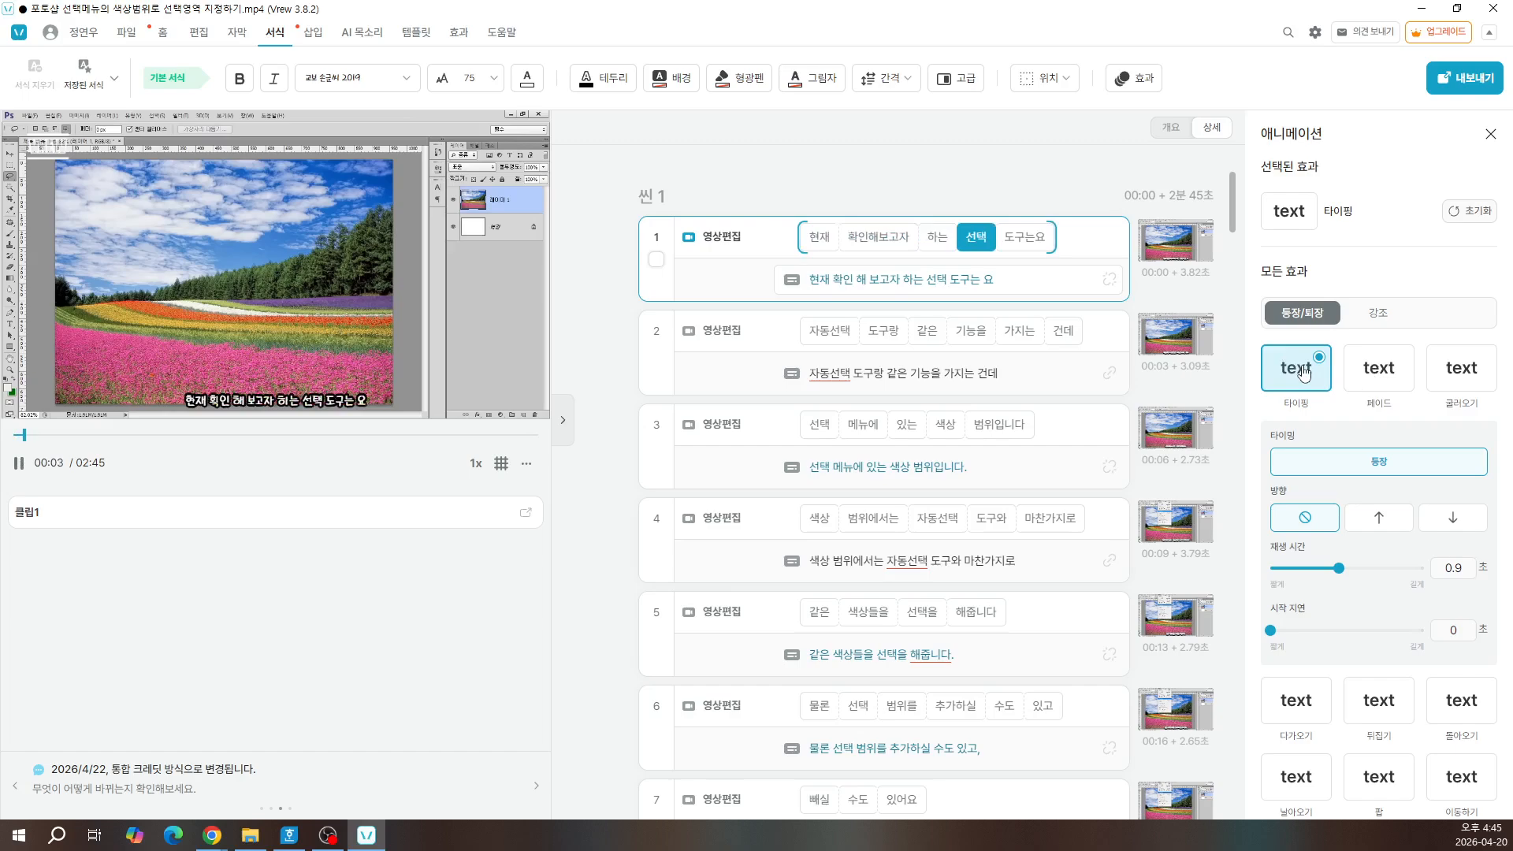
click(1468, 211)
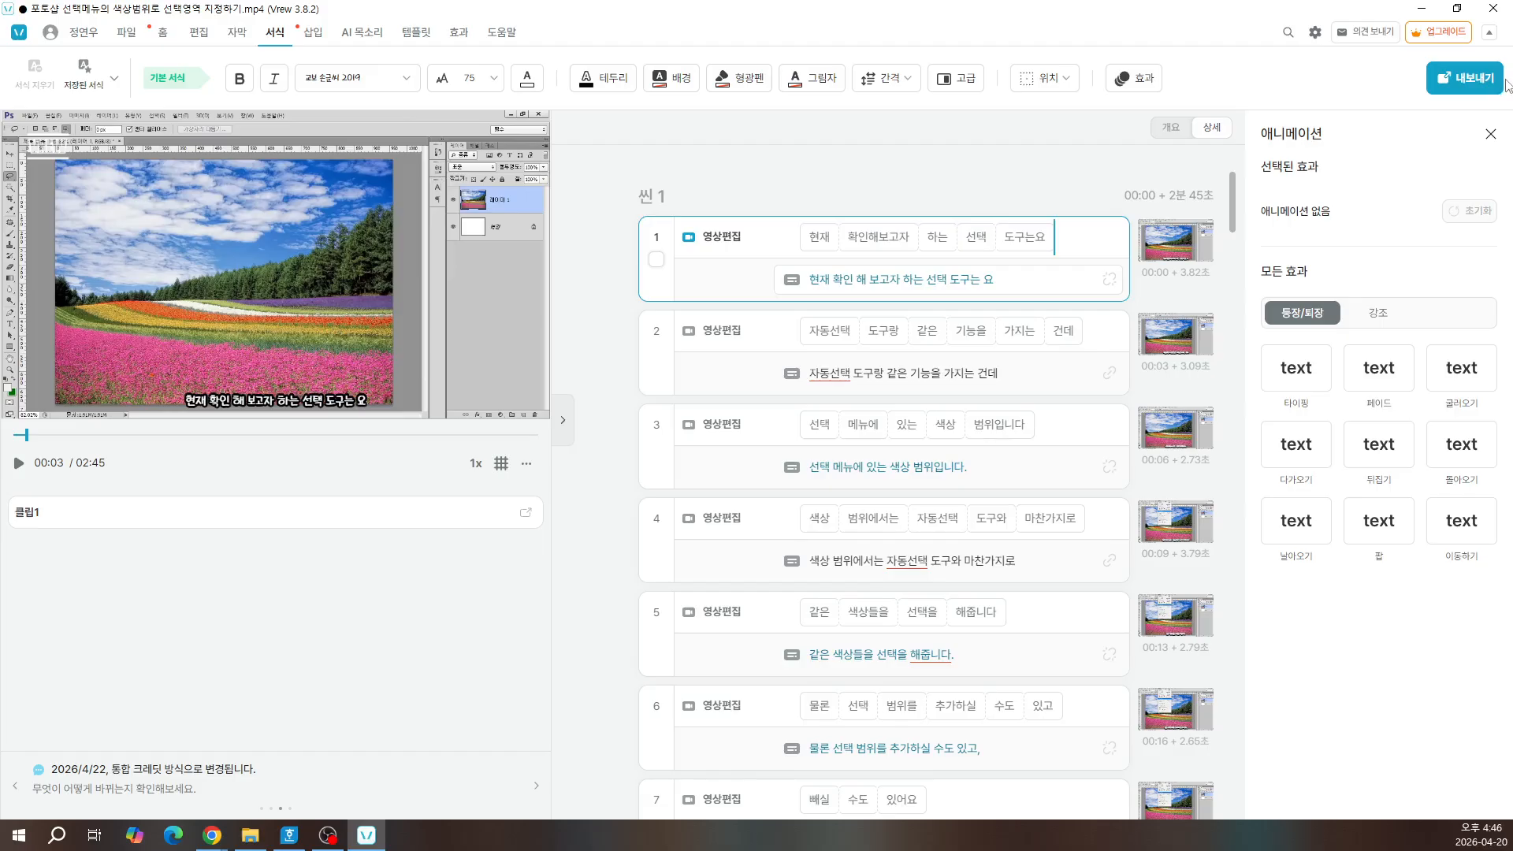
Step: Choose 영상으로 내보내기 from the File tab's 다른 이름으로 저장 list
click(132, 38)
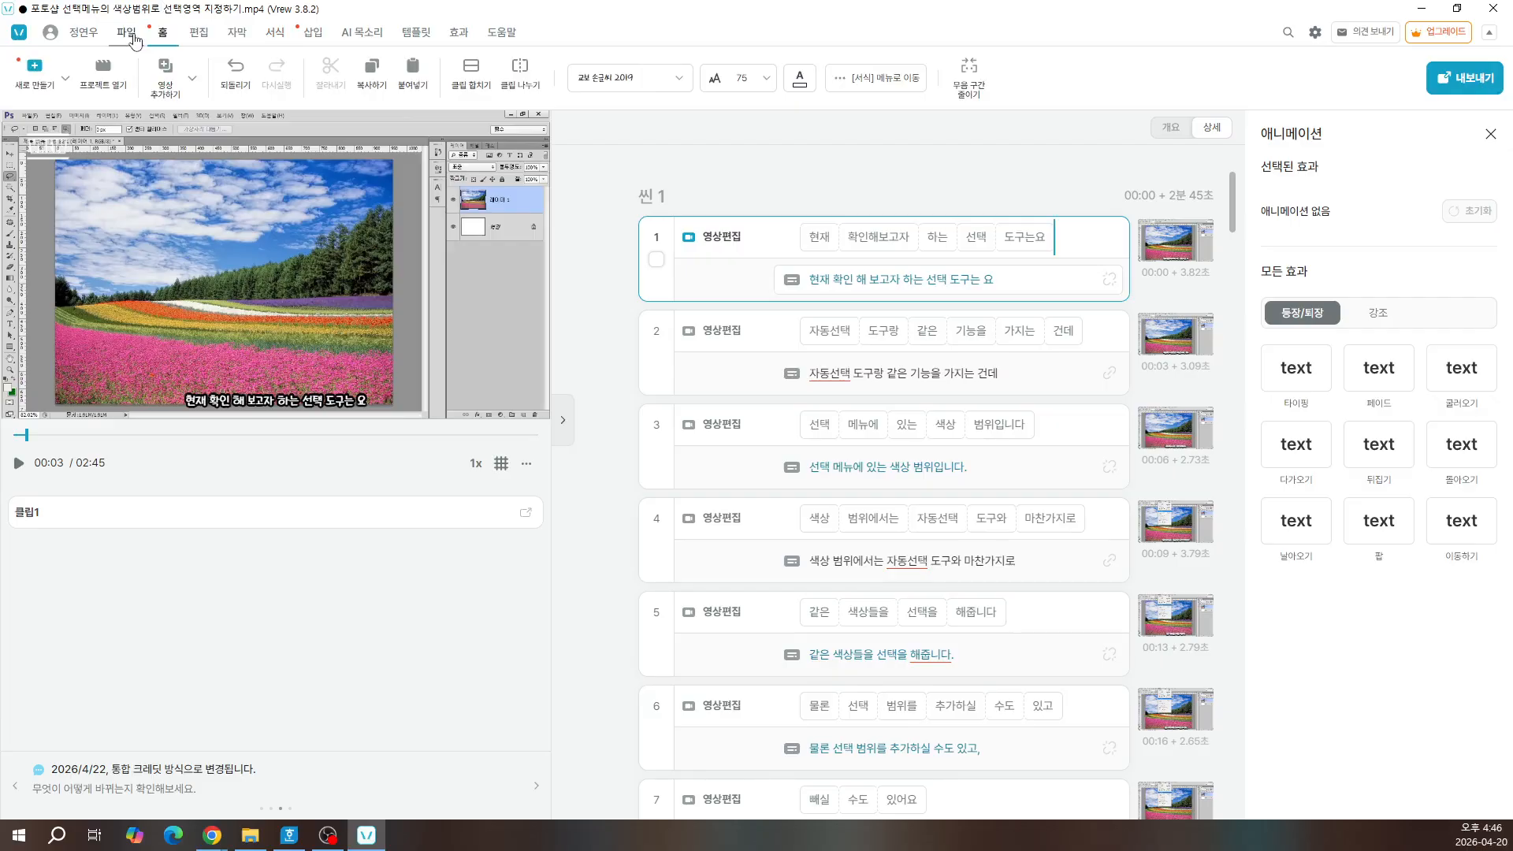
click(132, 36)
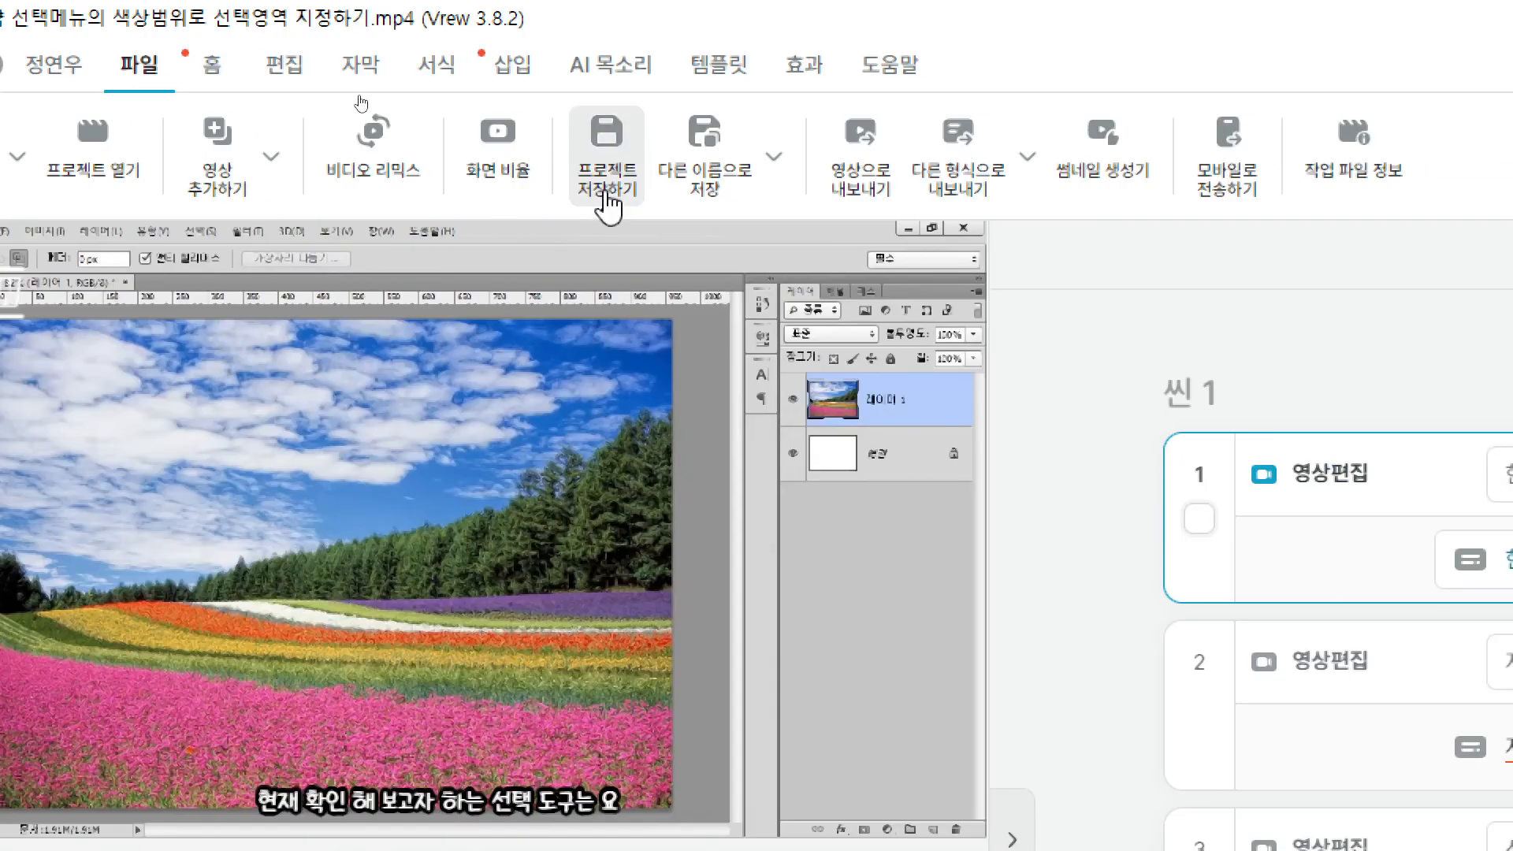
click(776, 158)
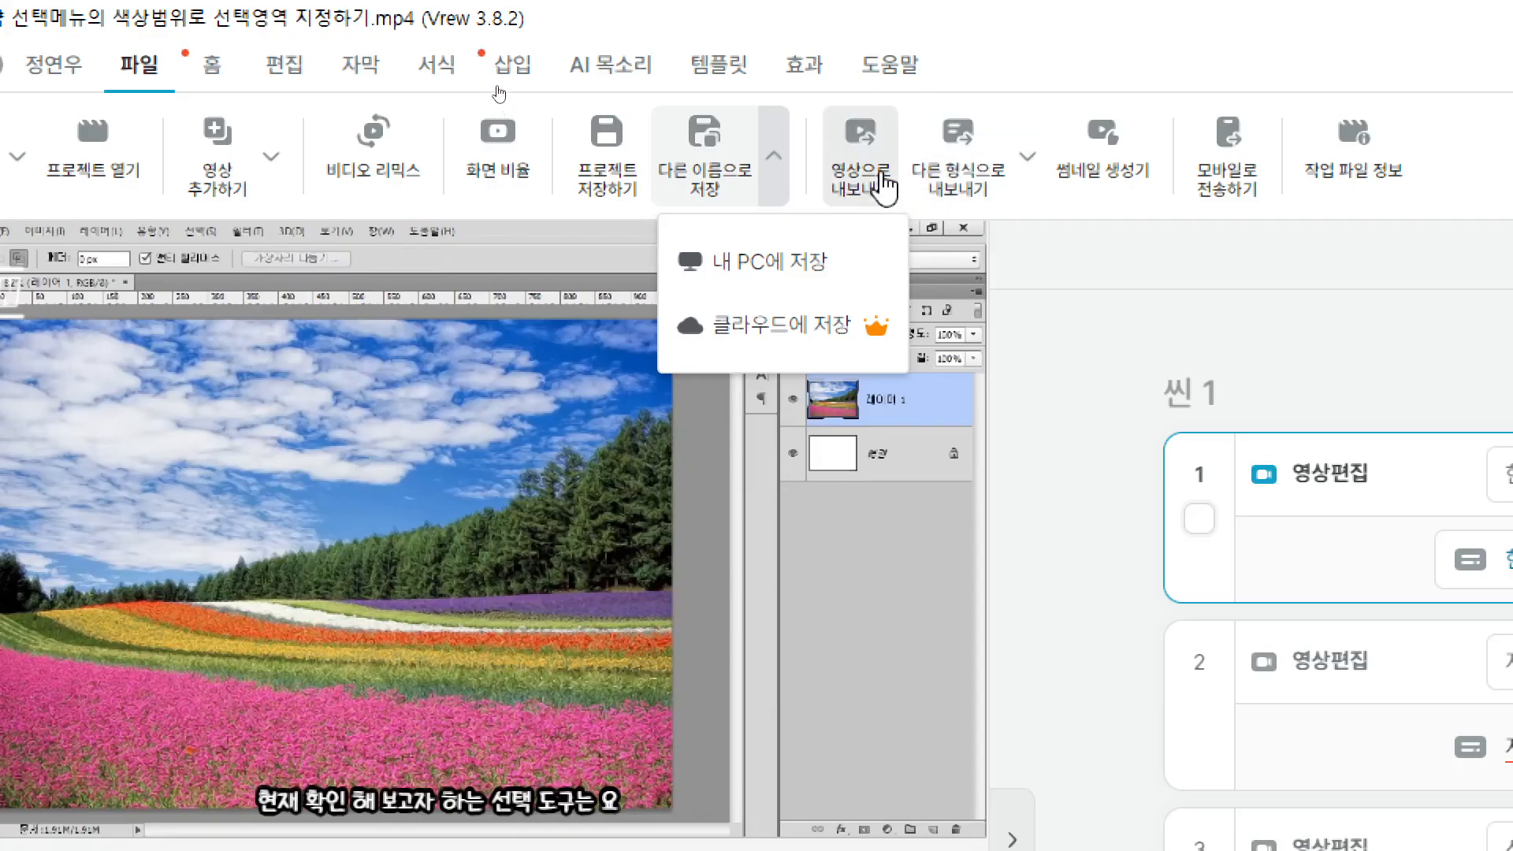
click(889, 207)
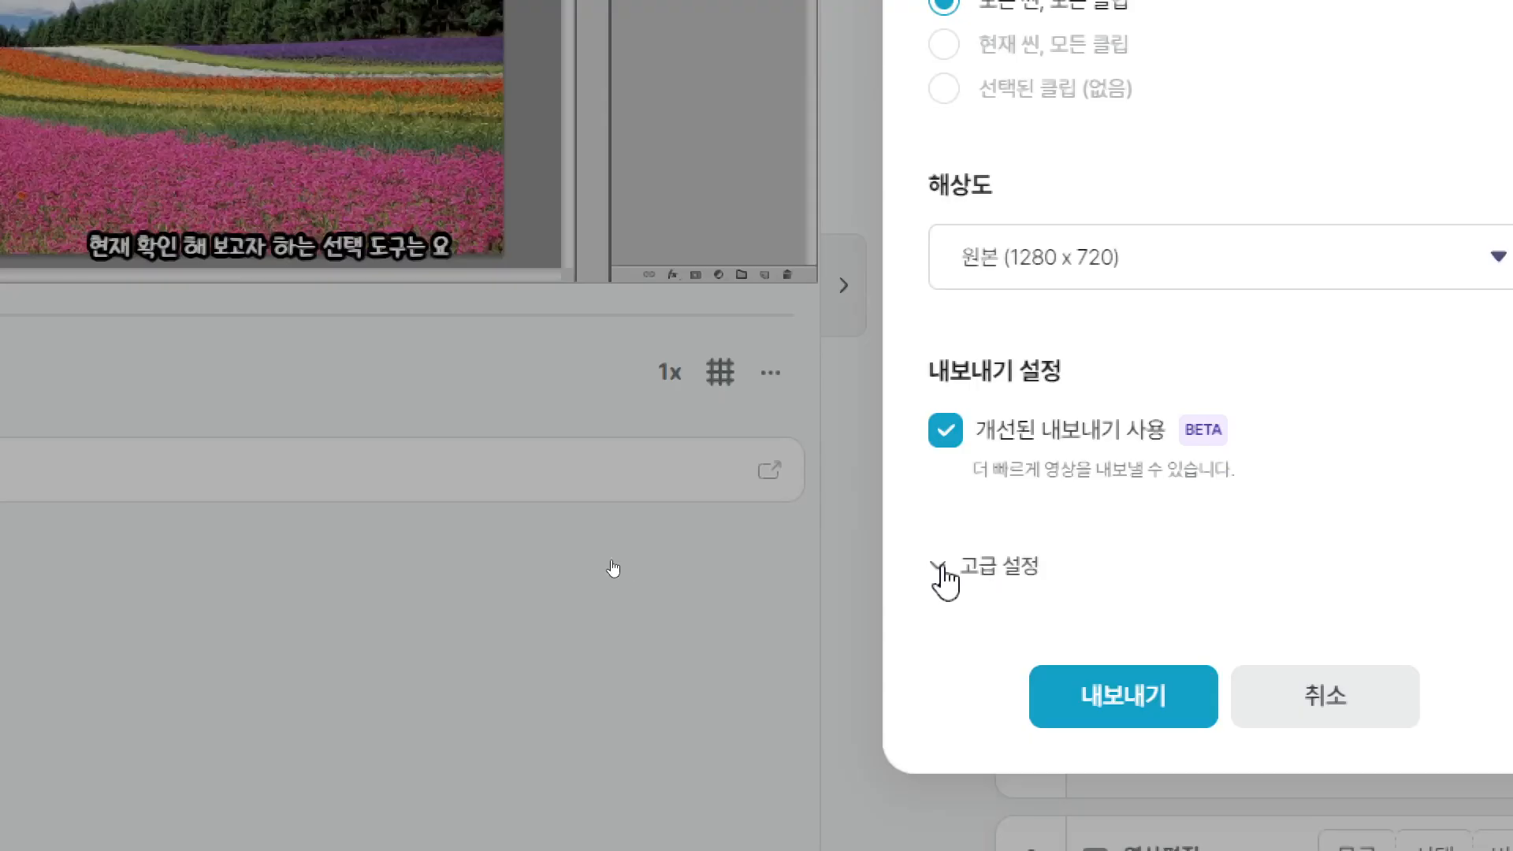
Step: Review the advanced settings in 동영상 내보내기 and confirm the video export
click(942, 568)
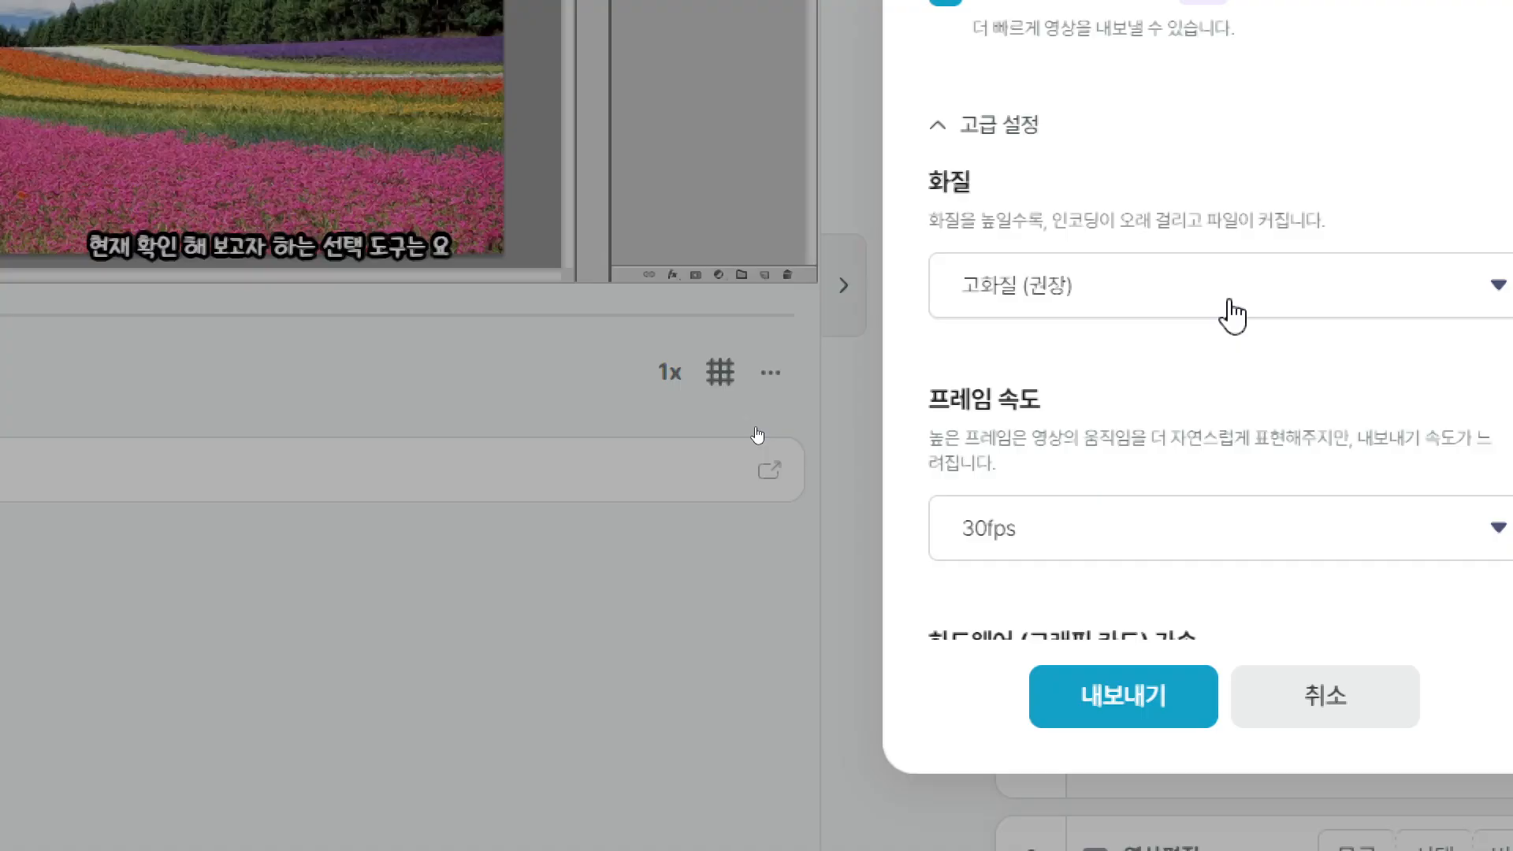
scroll(1324, 513, down, 5)
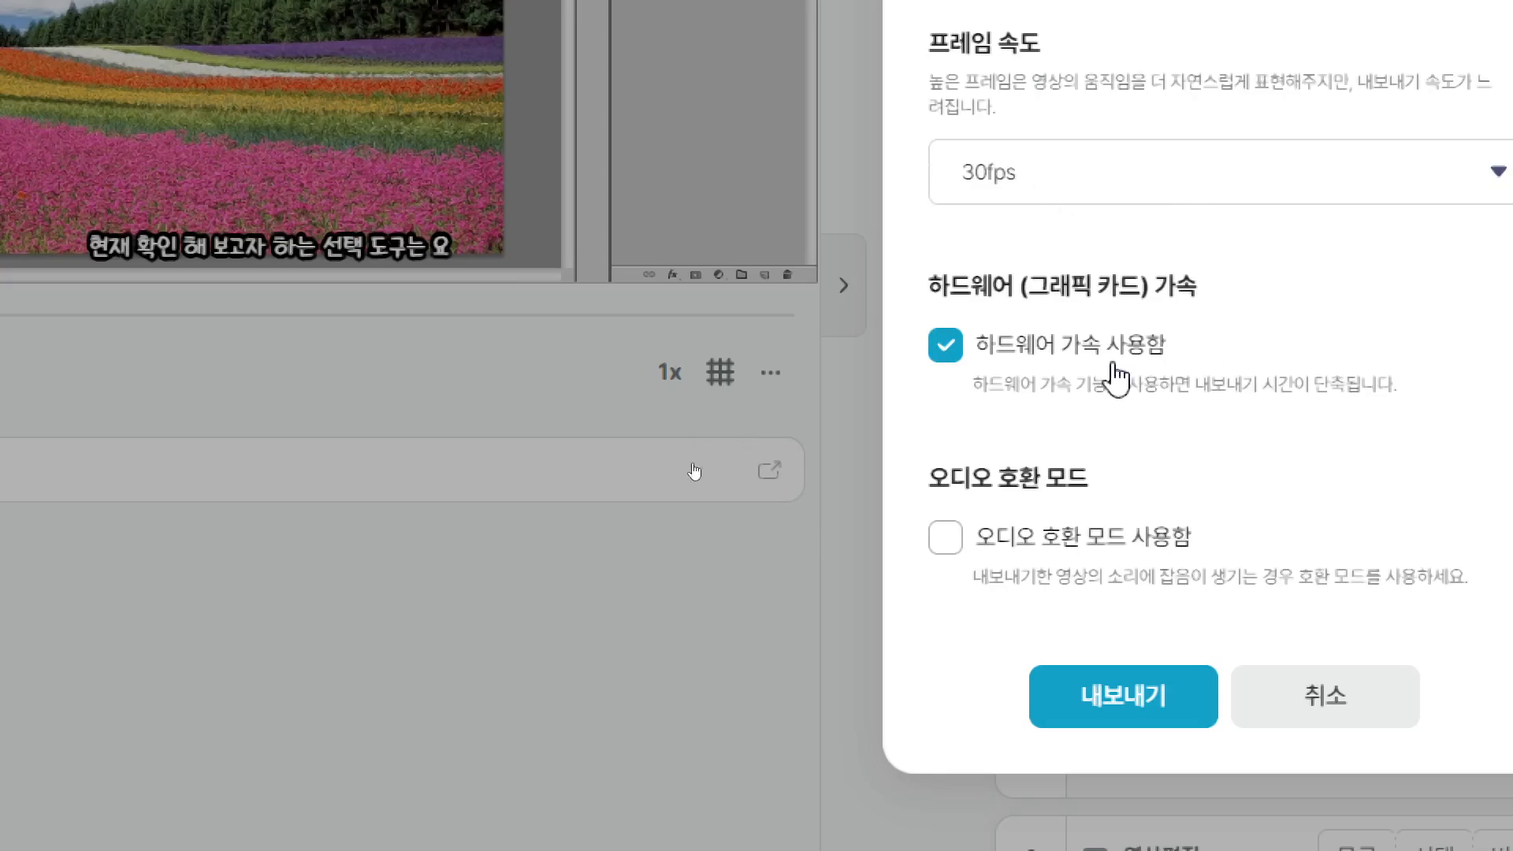
scroll(1095, 378, up, 5)
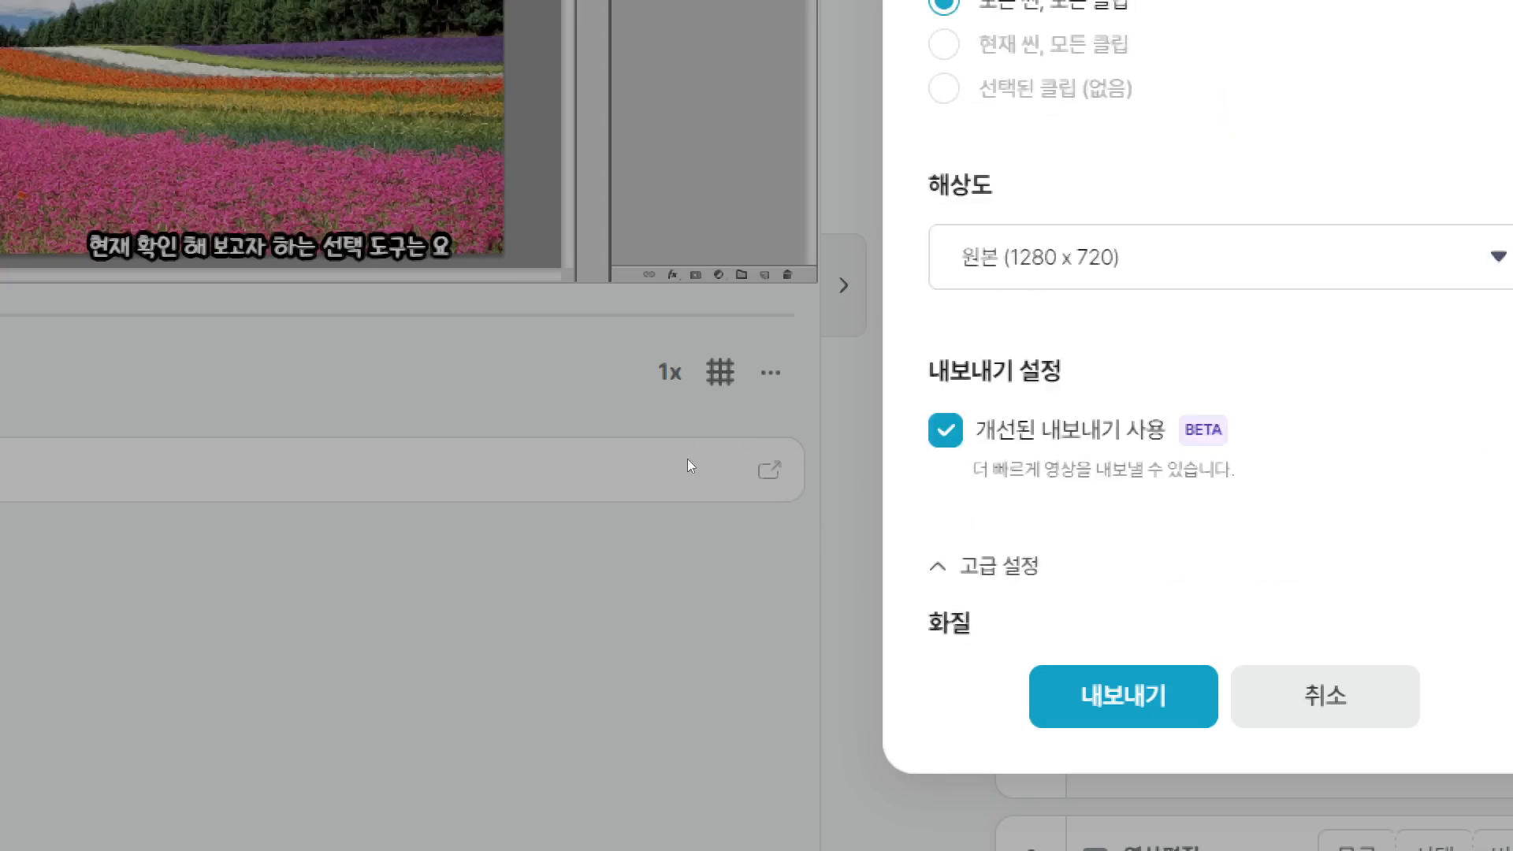
scroll(615, 248, up, 3)
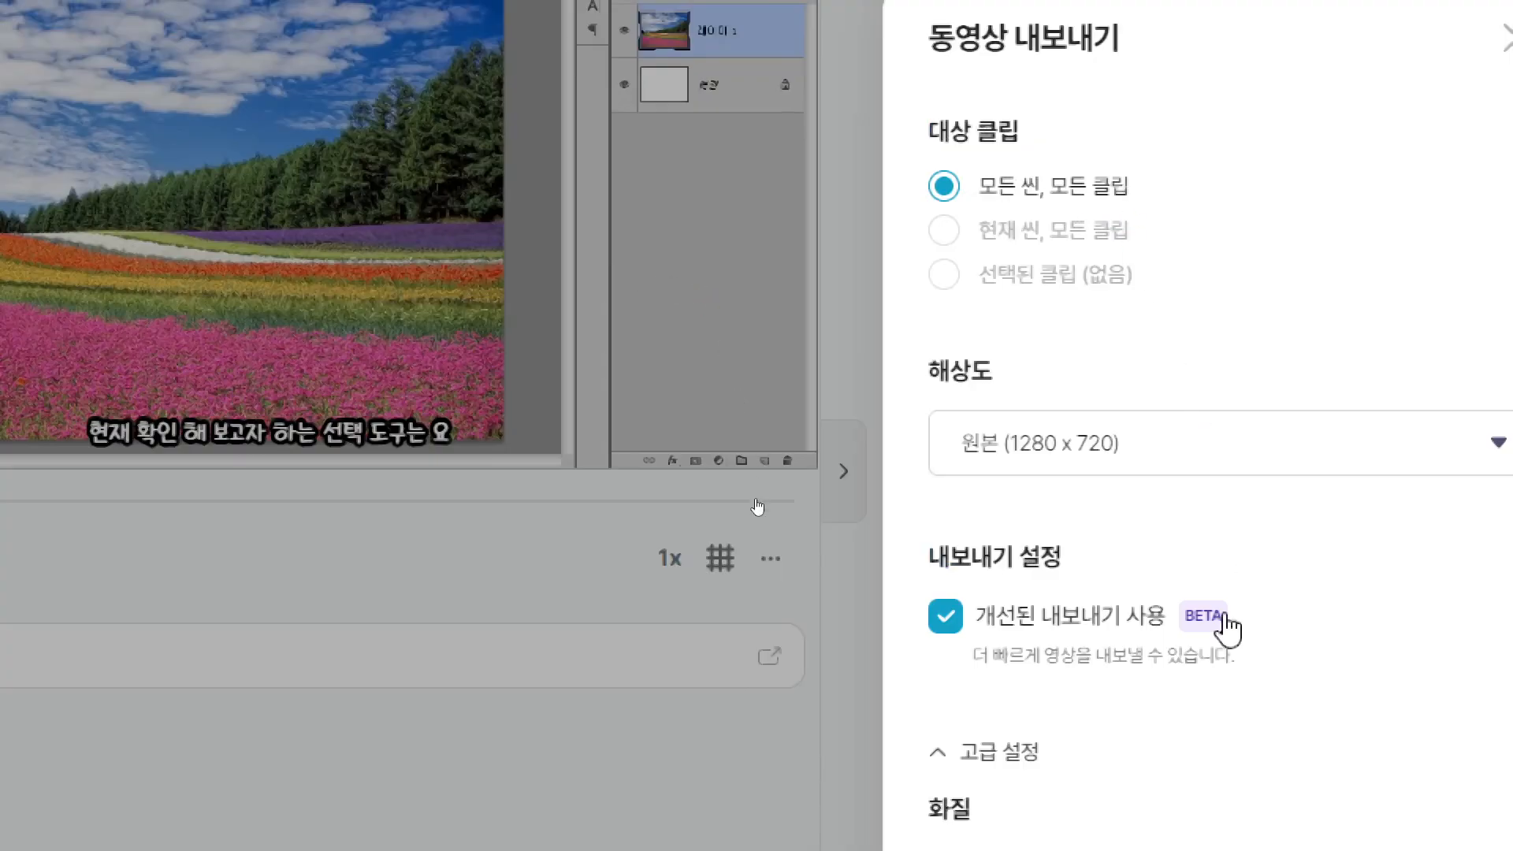
click(1124, 715)
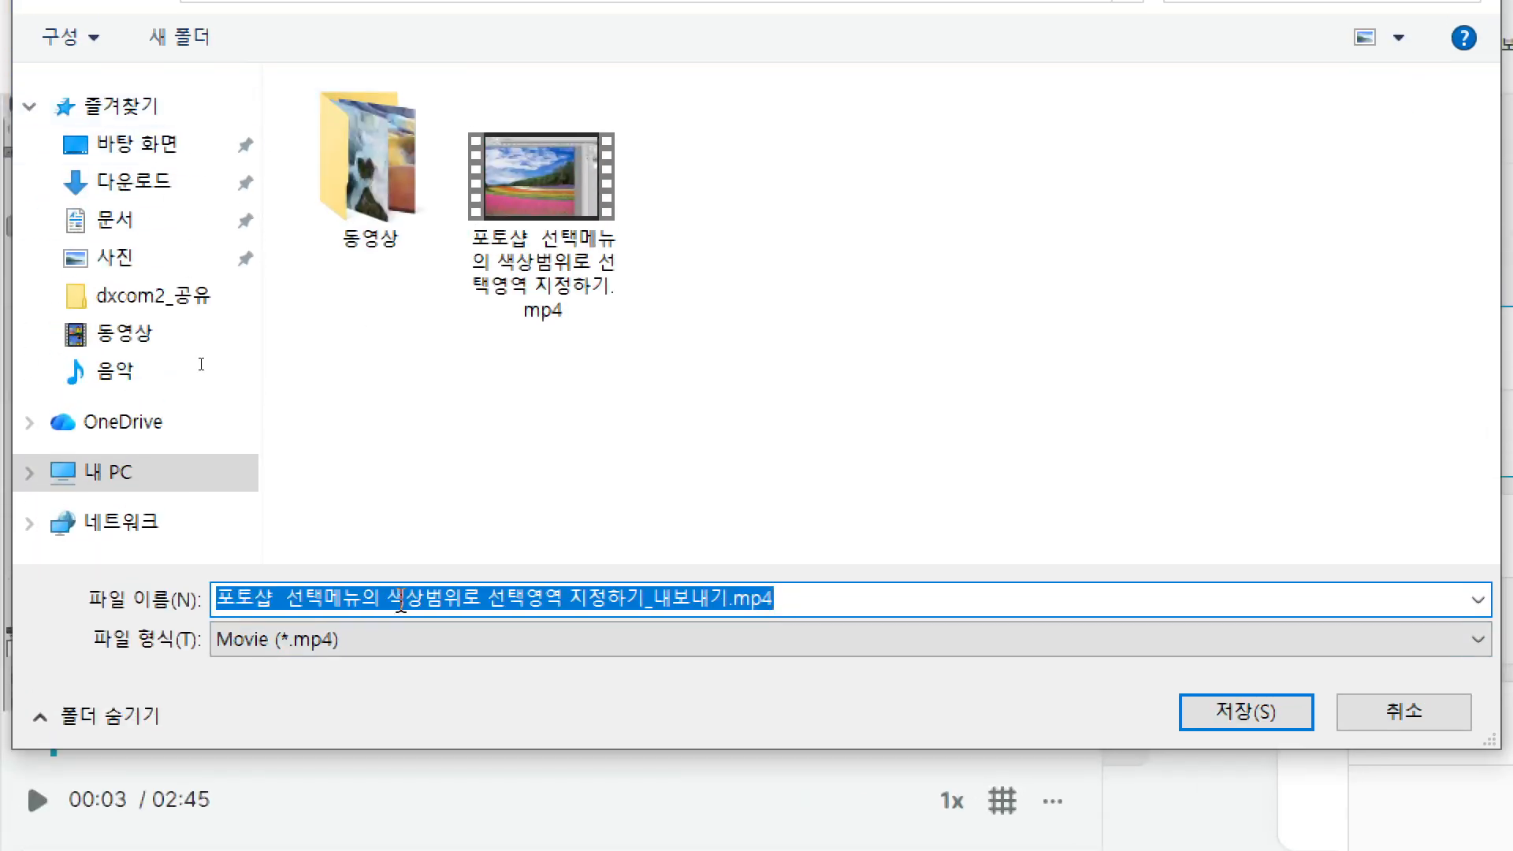
Step: Name the export 자막추가.mp4 and save it in the dxcom2_공유 folder
click(589, 579)
click(725, 599)
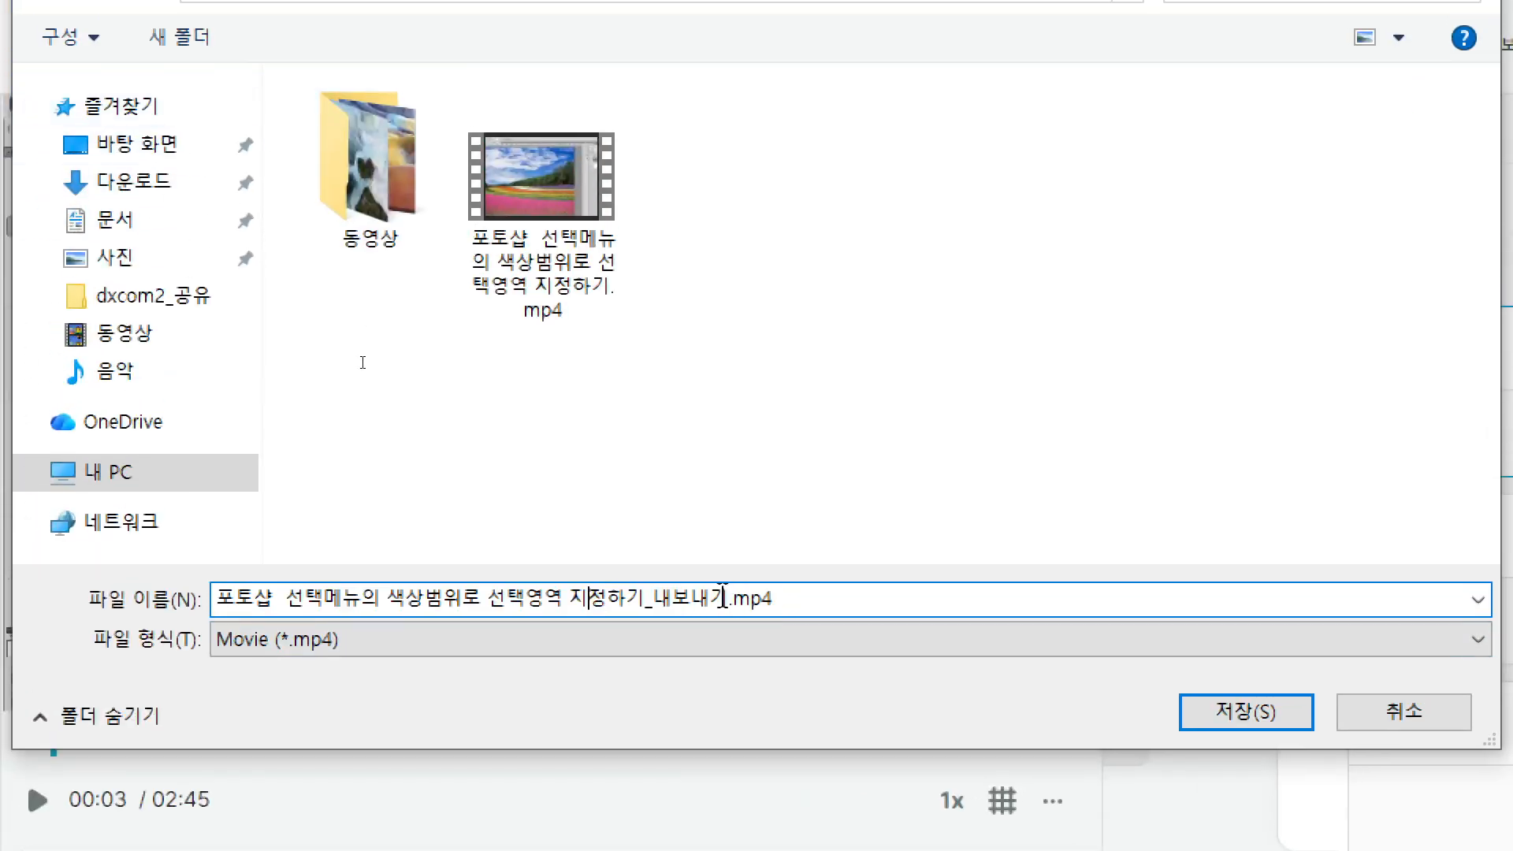
drag(724, 599, 110, 583)
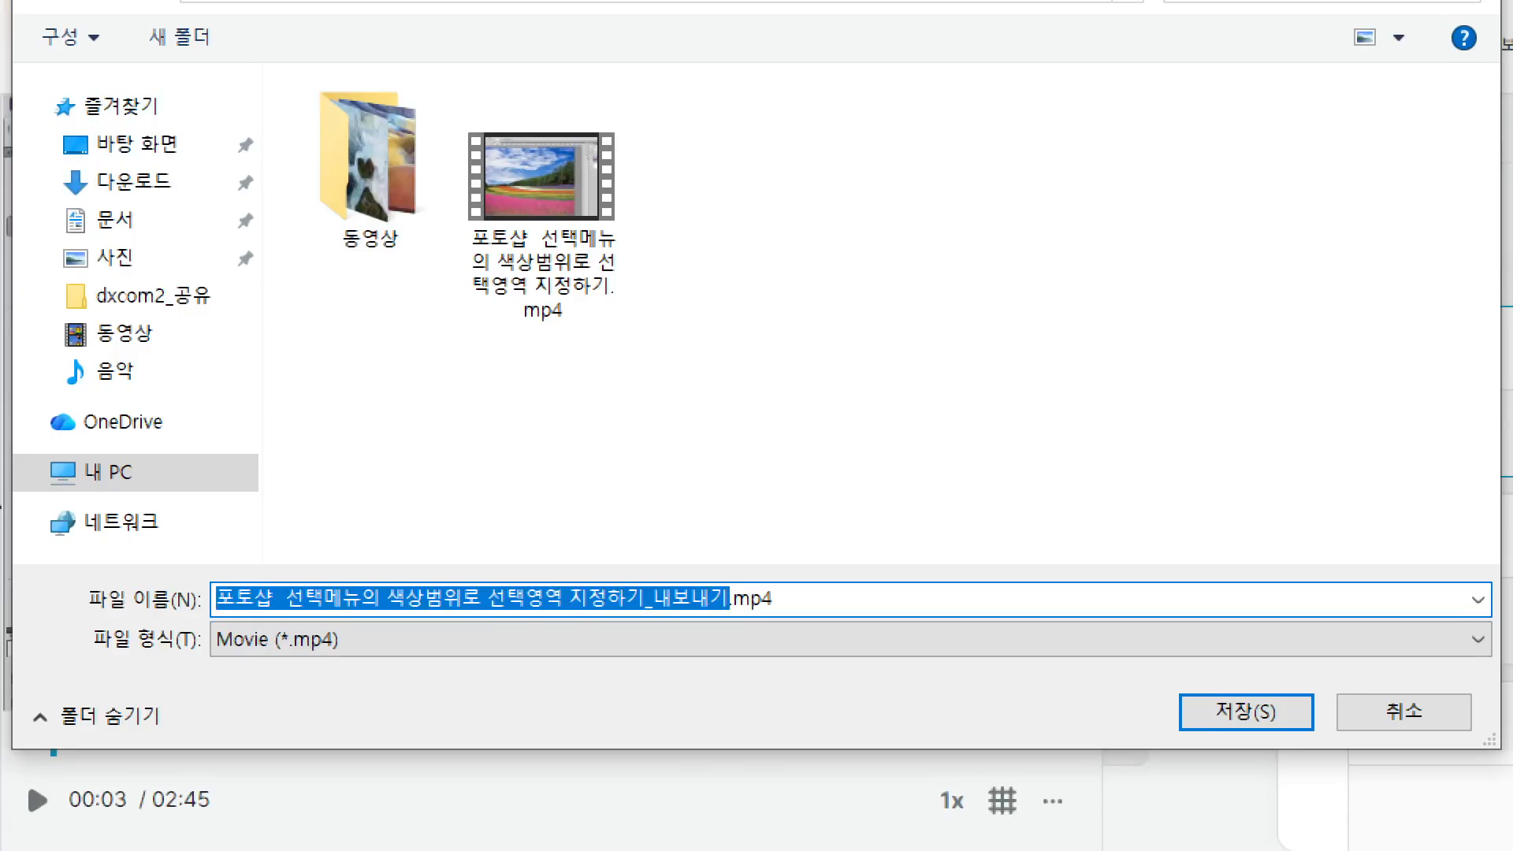
text(wka)
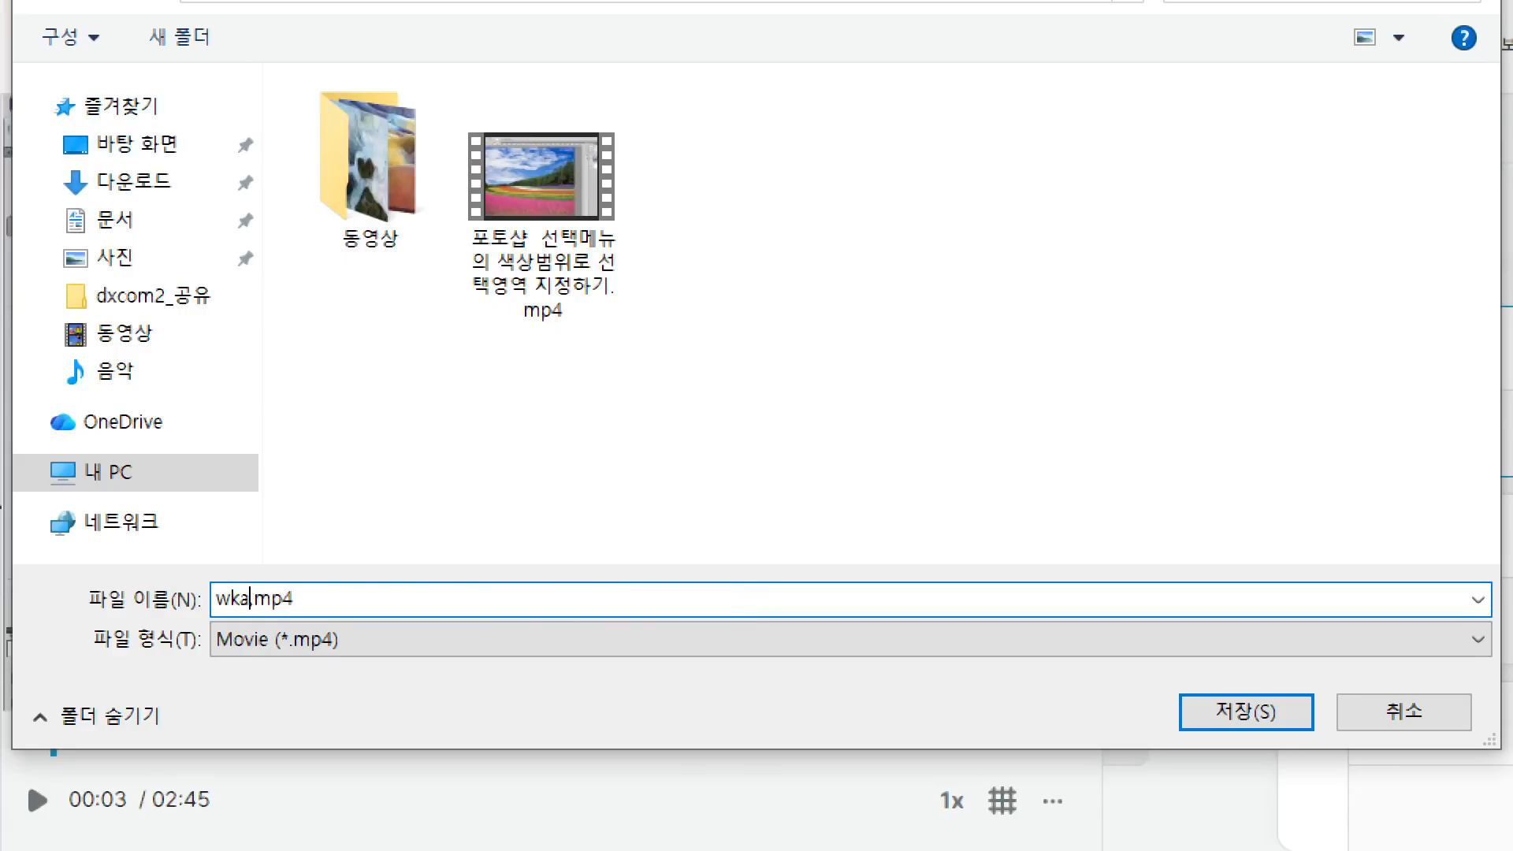
key(BackSpace)
key(BackSpace)
key(BackSpace)
text(자막추가)
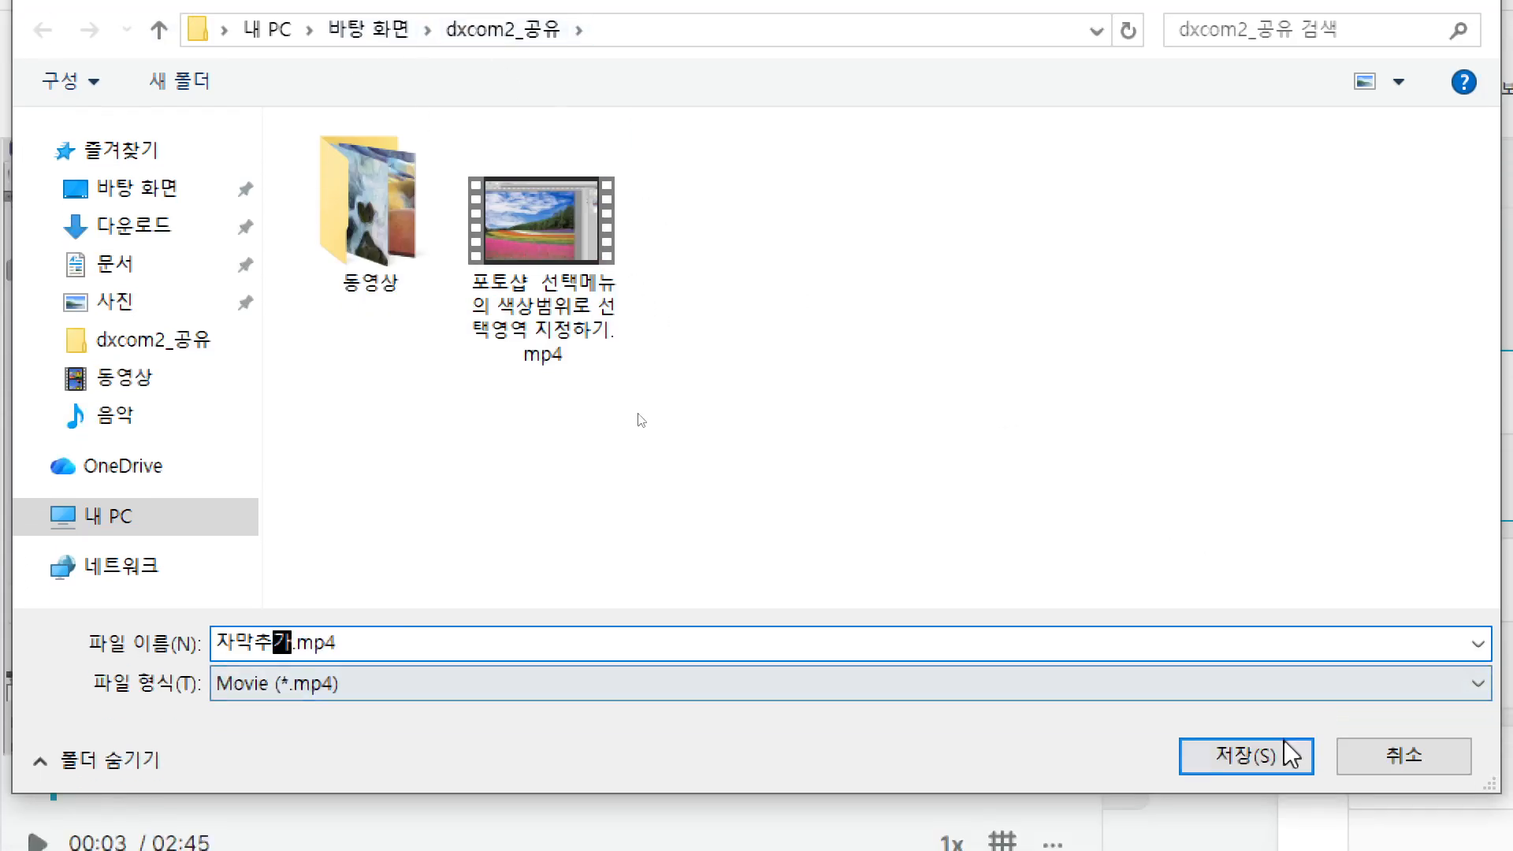
click(1247, 836)
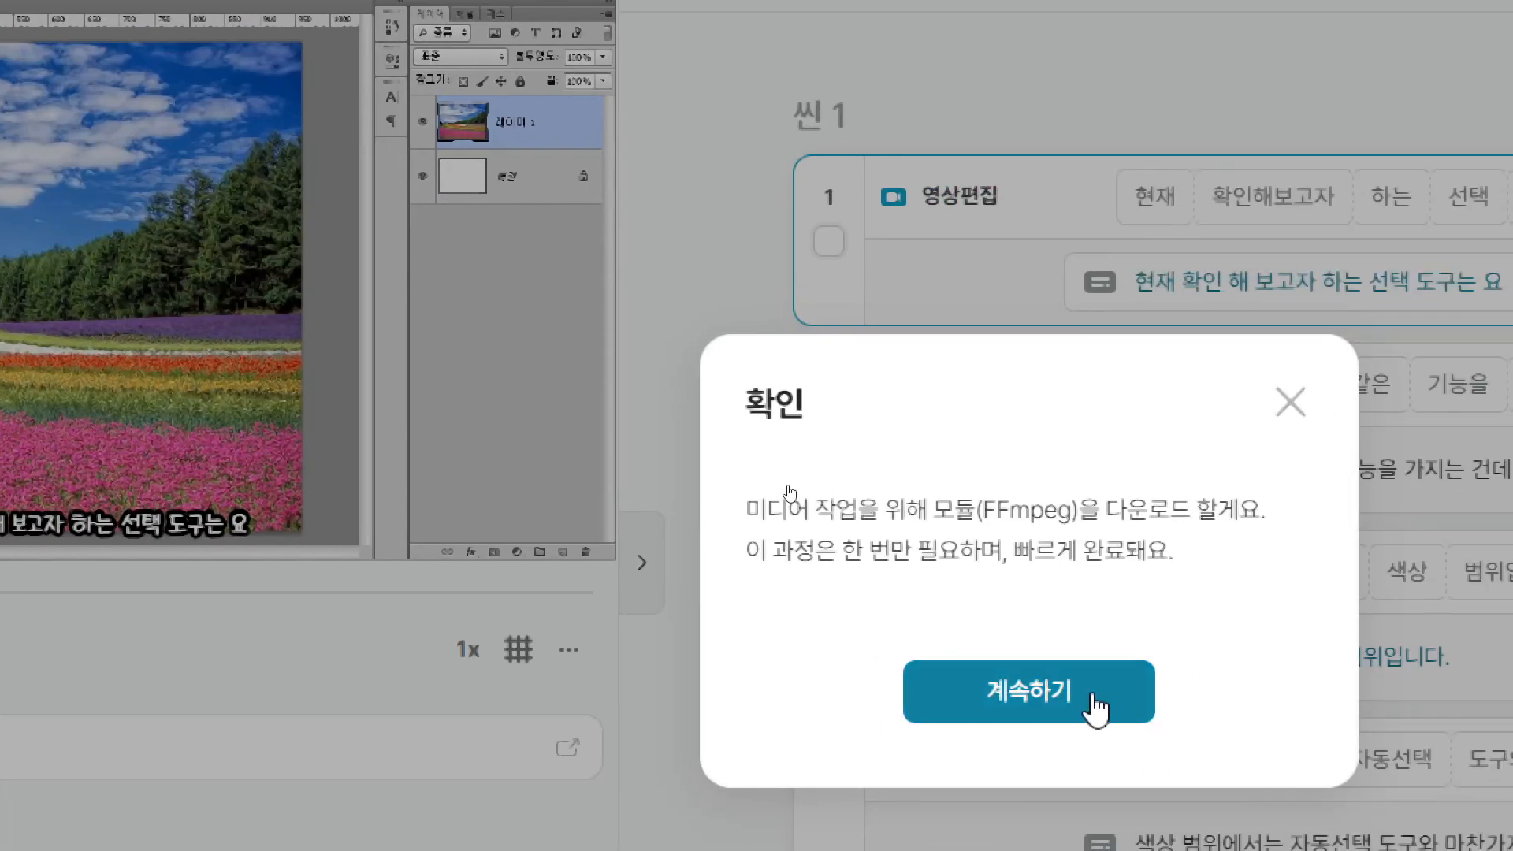
Step: Allow the FFmpeg module download so the export can finish
click(1095, 707)
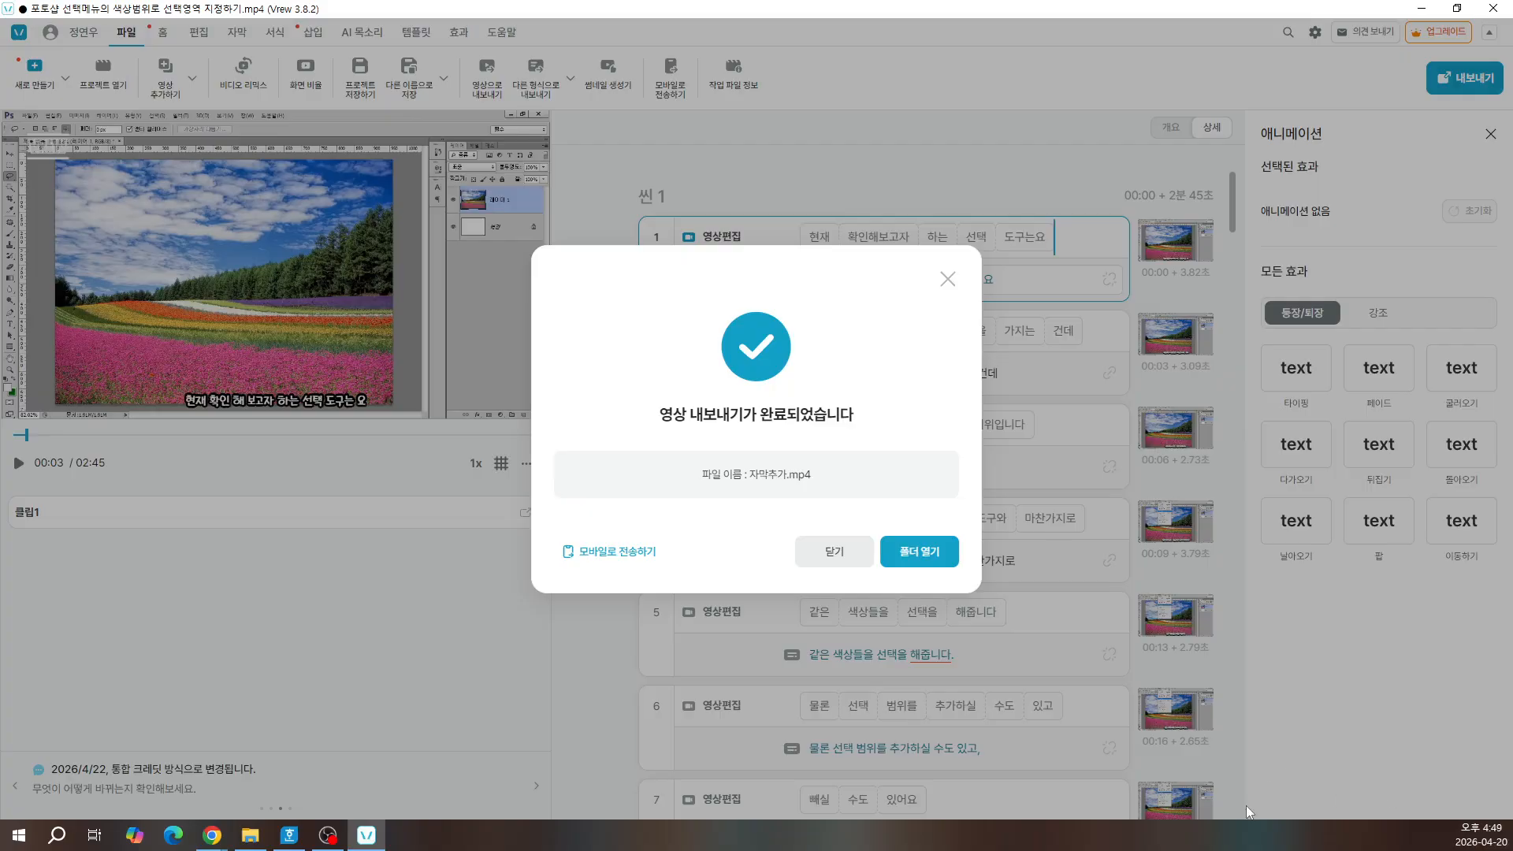
Step: Open the dxcom2_공유 folder and play the exported 자막추가.mp4
click(937, 555)
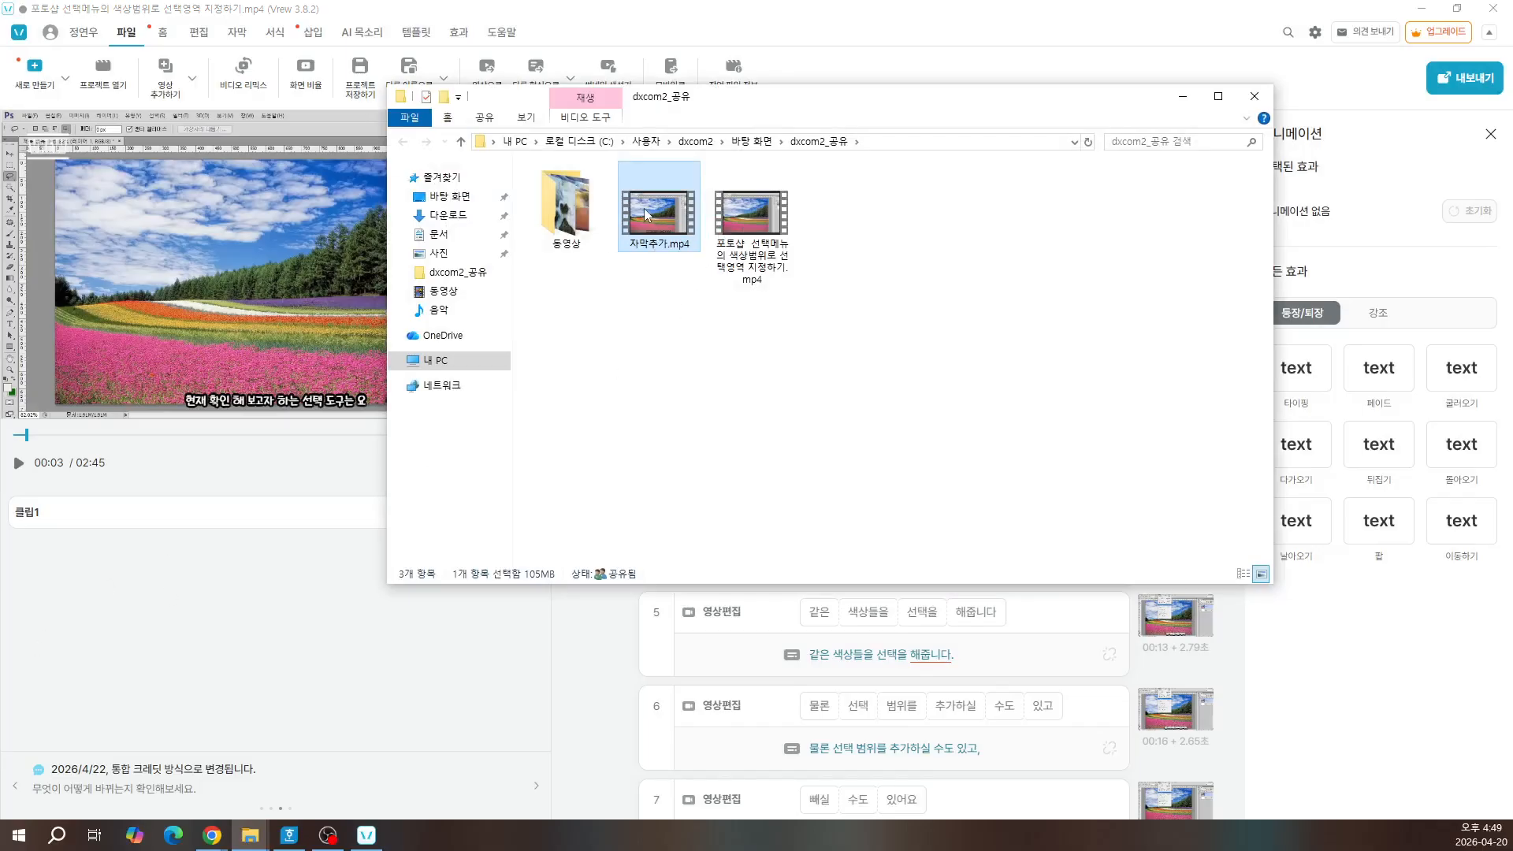
double_click(672, 229)
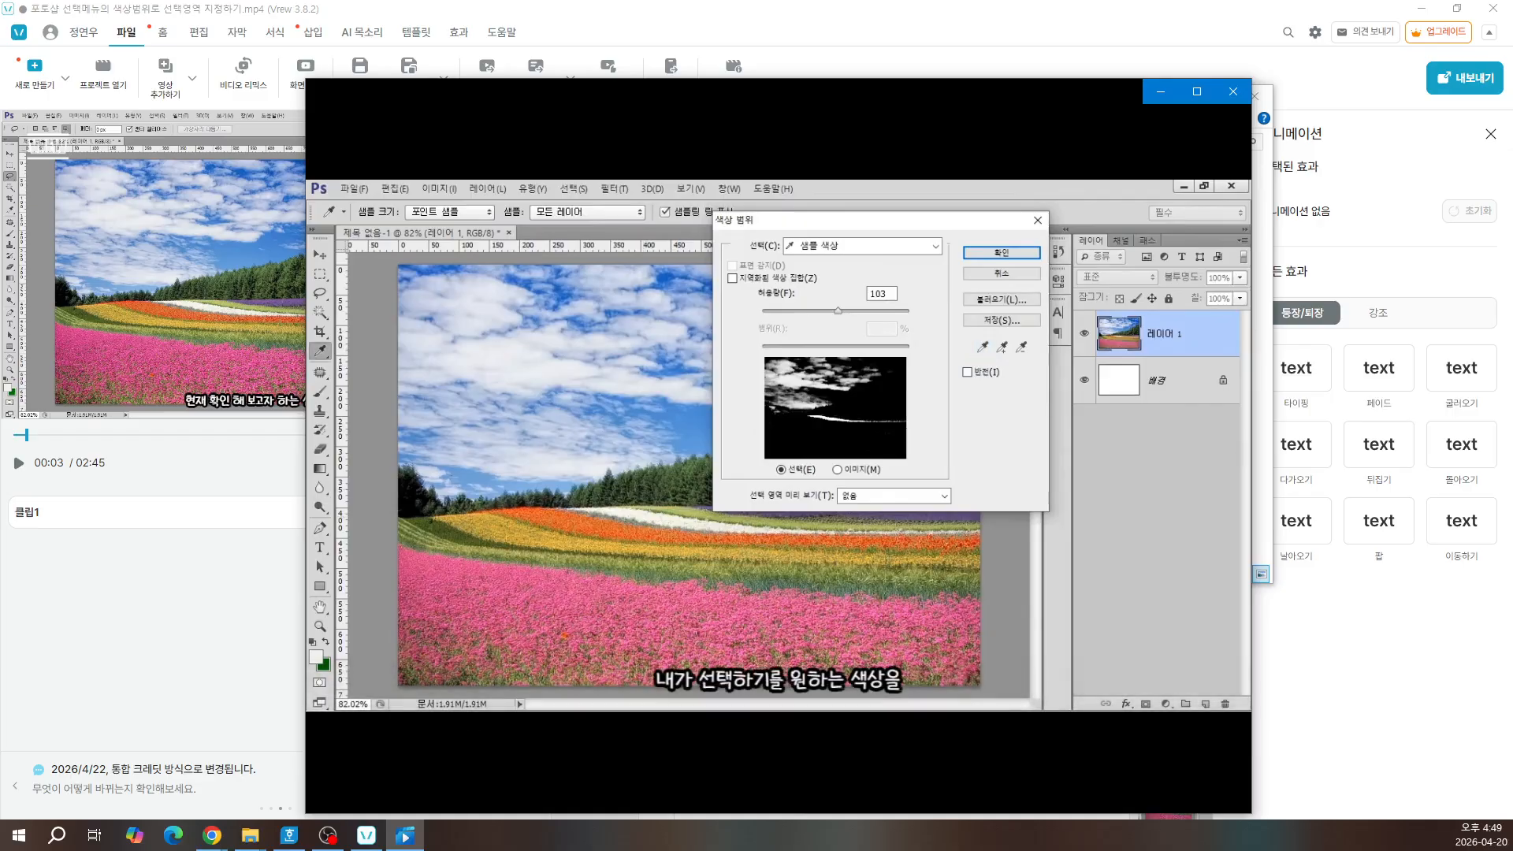
Step: Pause the 자막추가.mp4 playback around 0:00:30 in Media Player
mouse_move(1117, 656)
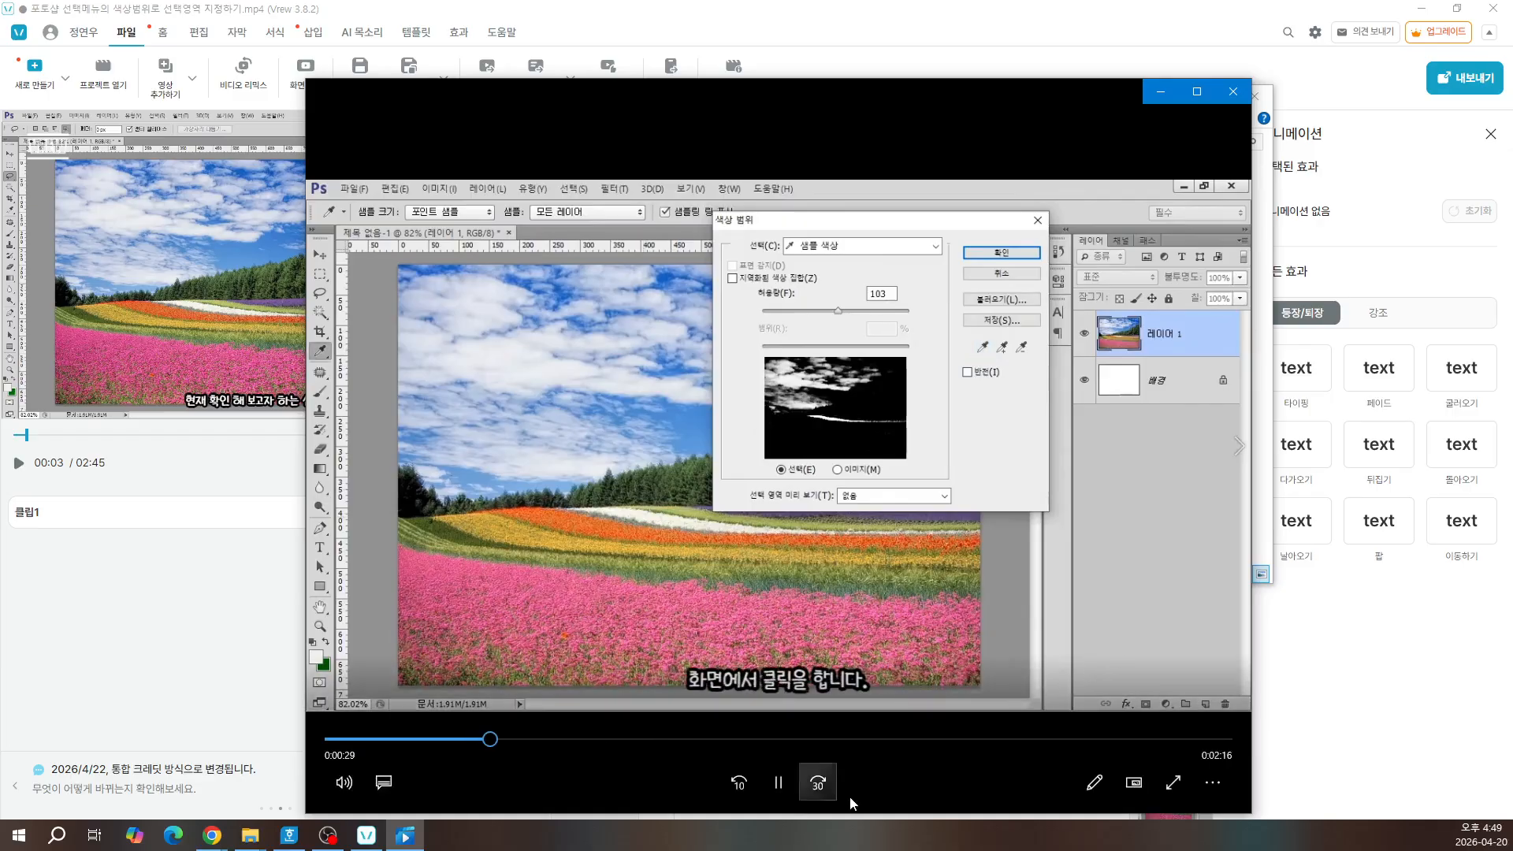
click(793, 784)
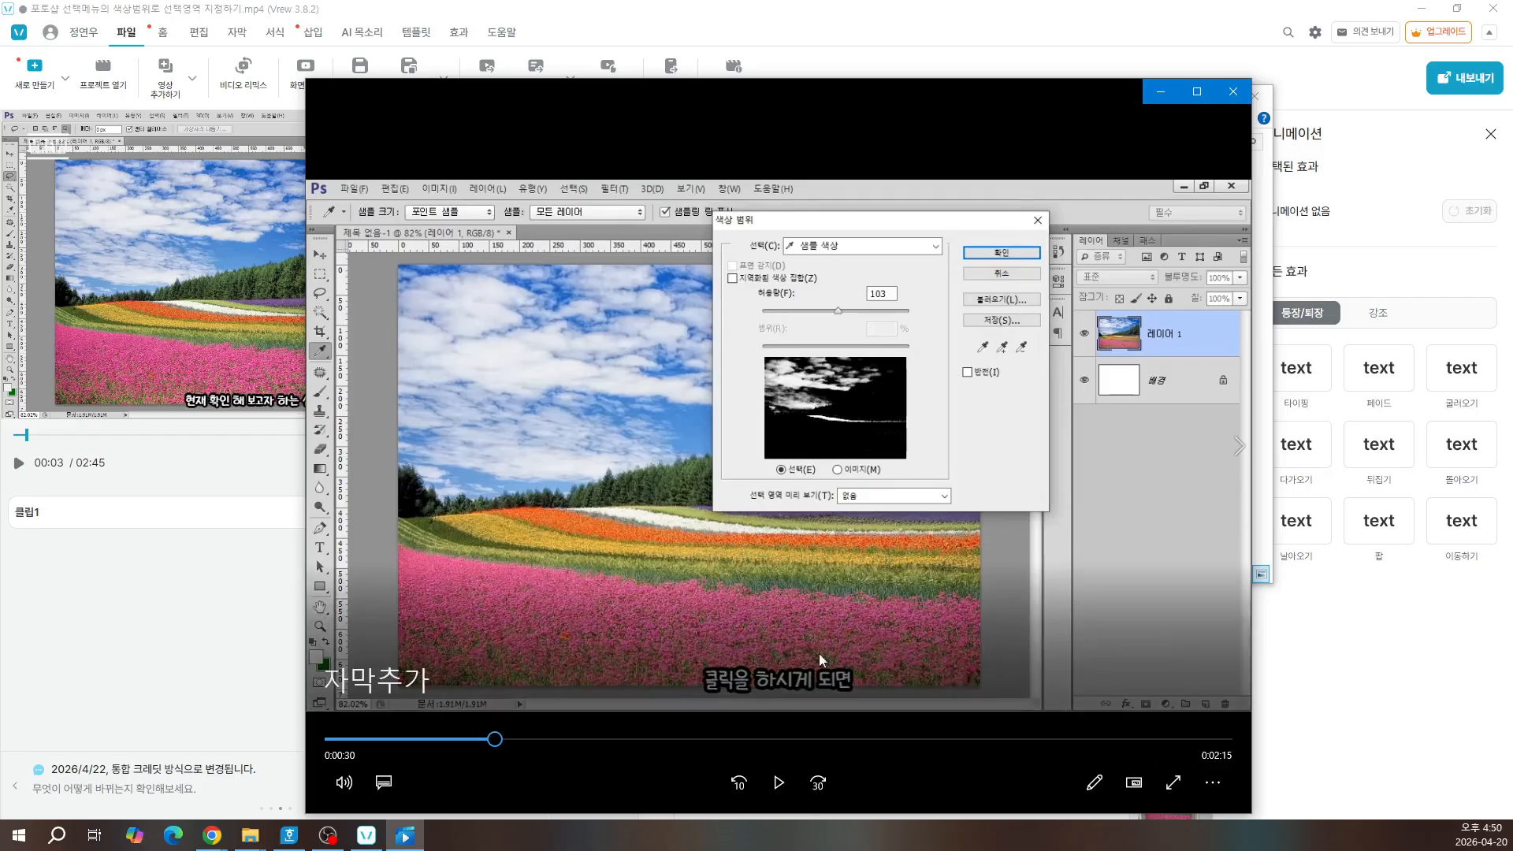
Step: Close the media player and bring the Vrew tutorial project back to the front
click(1234, 91)
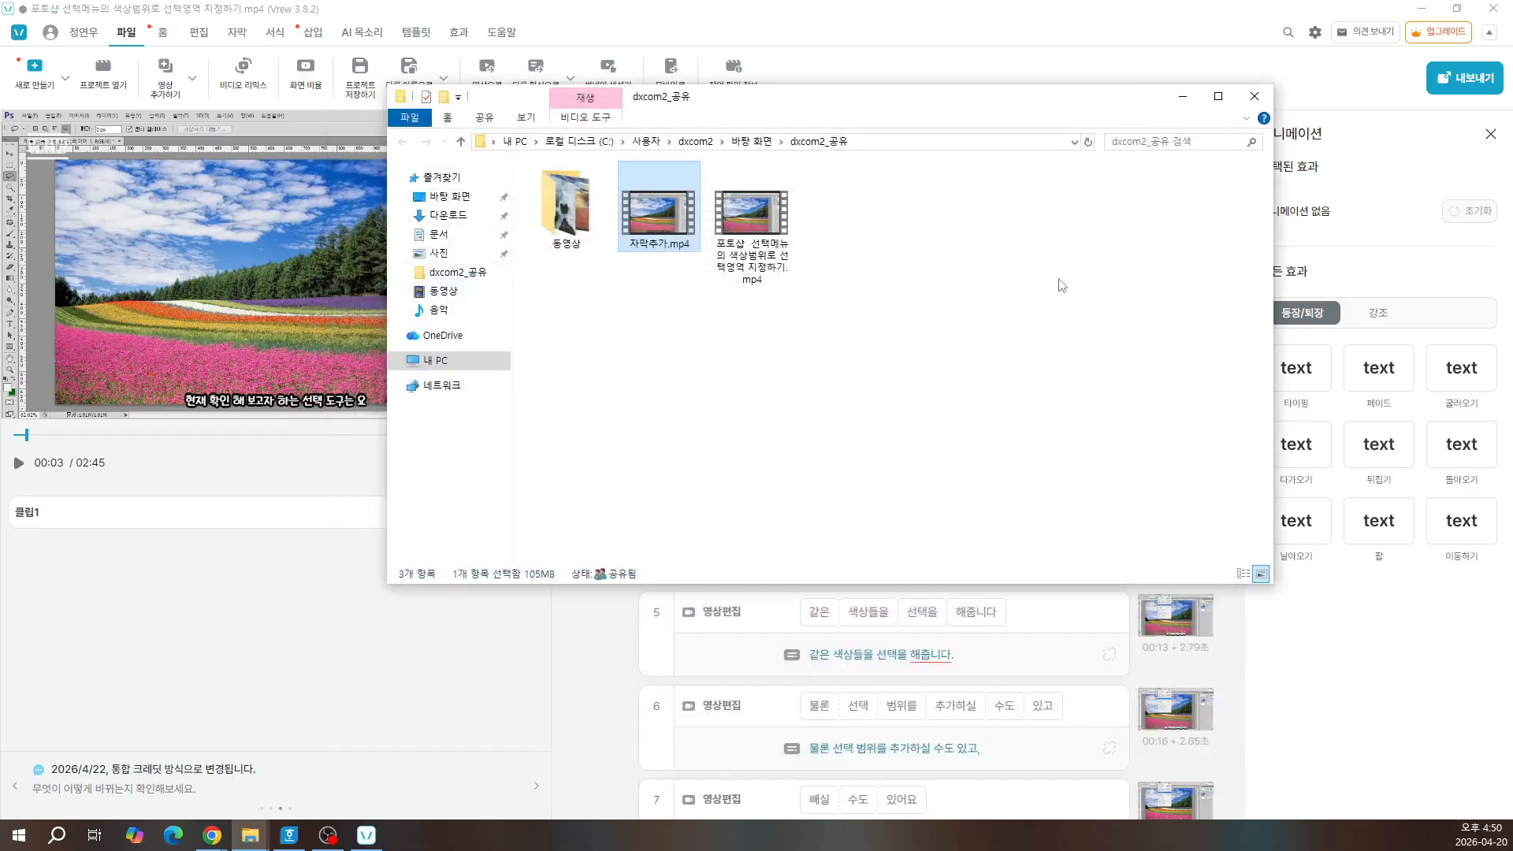
click(251, 664)
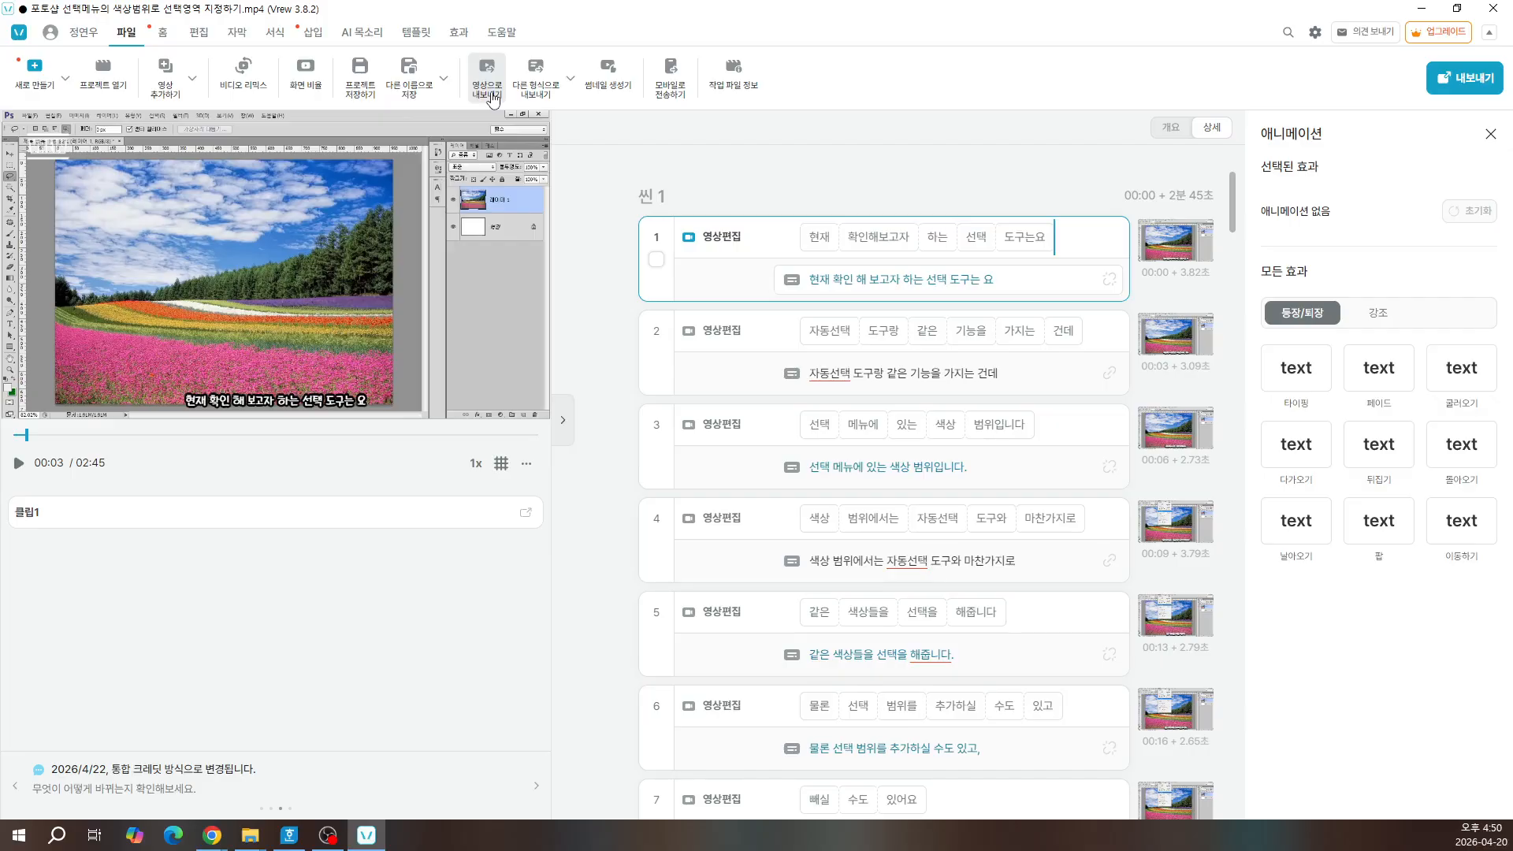
Step: Show Vrew's other export formats: SRT, TXT, audio, image, MOV and editor XML
click(563, 88)
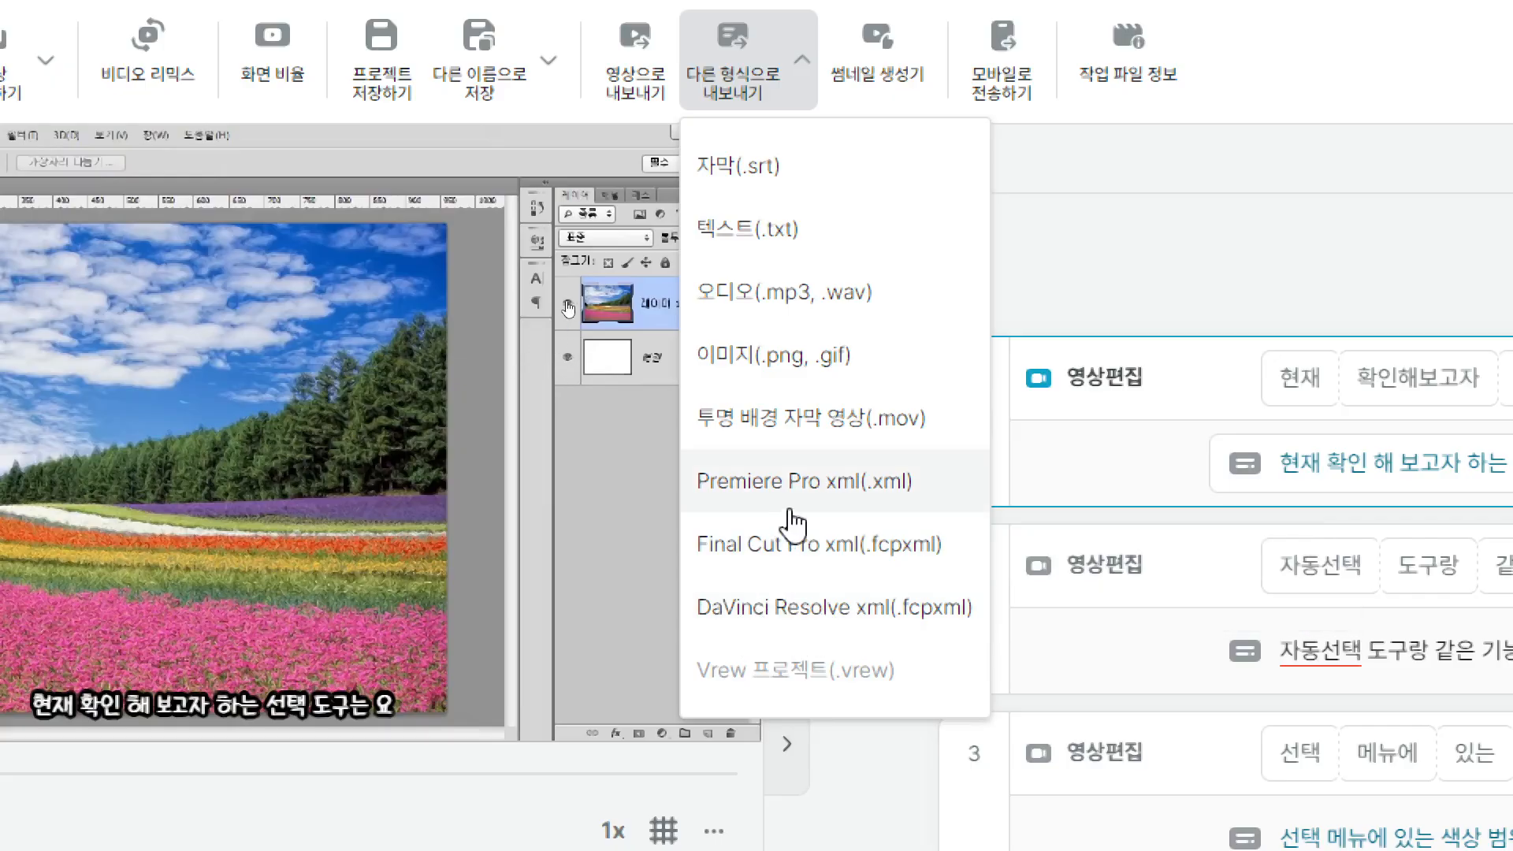
Step: Choose SRT subtitle export and glance at the translation language list
click(749, 177)
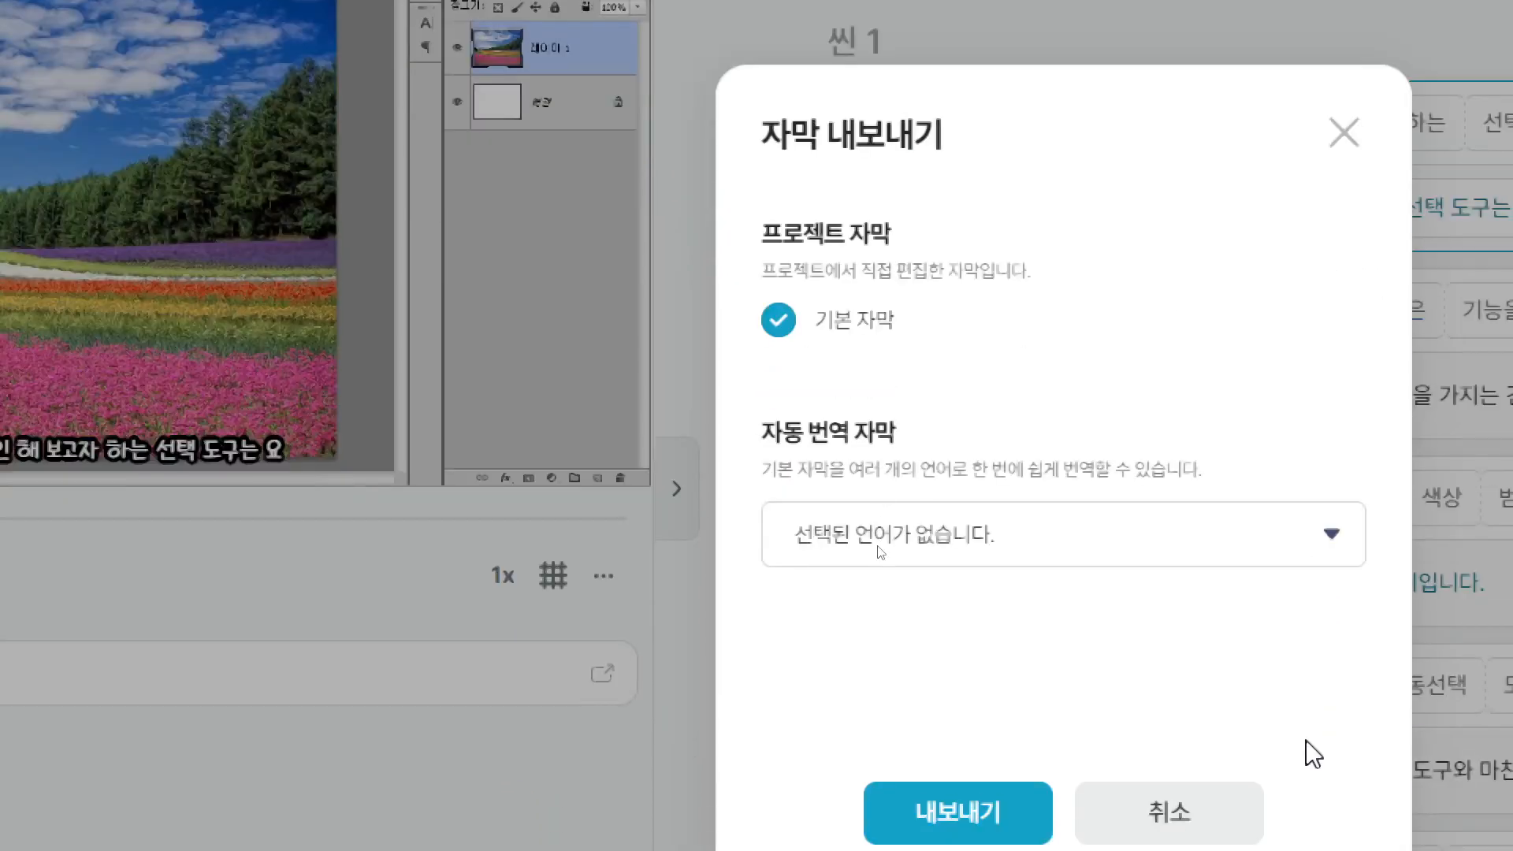
click(1016, 793)
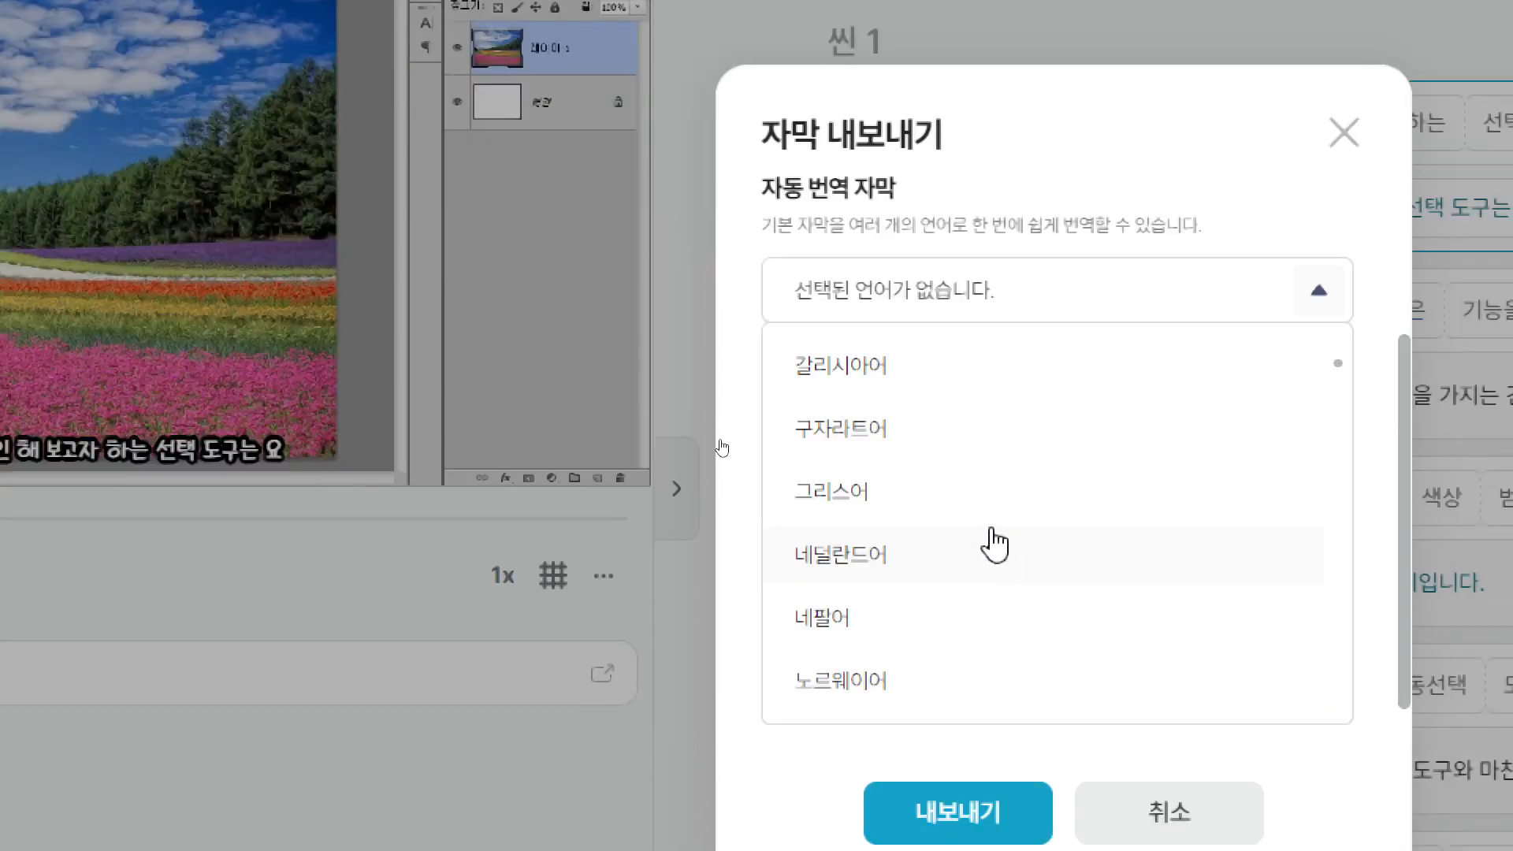
click(1014, 195)
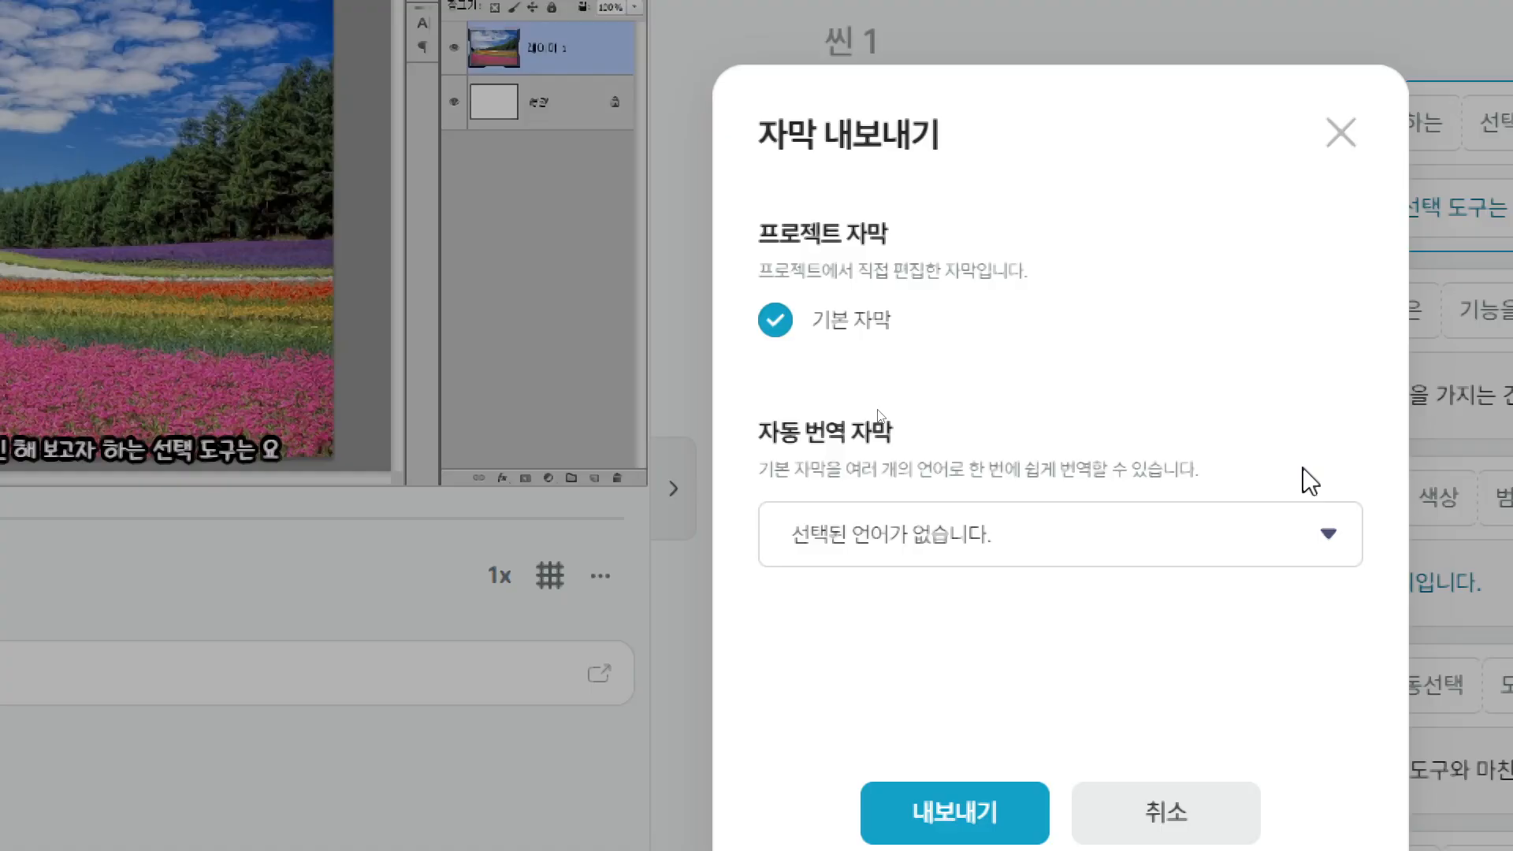
Step: Check English and Japanese as auto-translated subtitle languages
click(1327, 538)
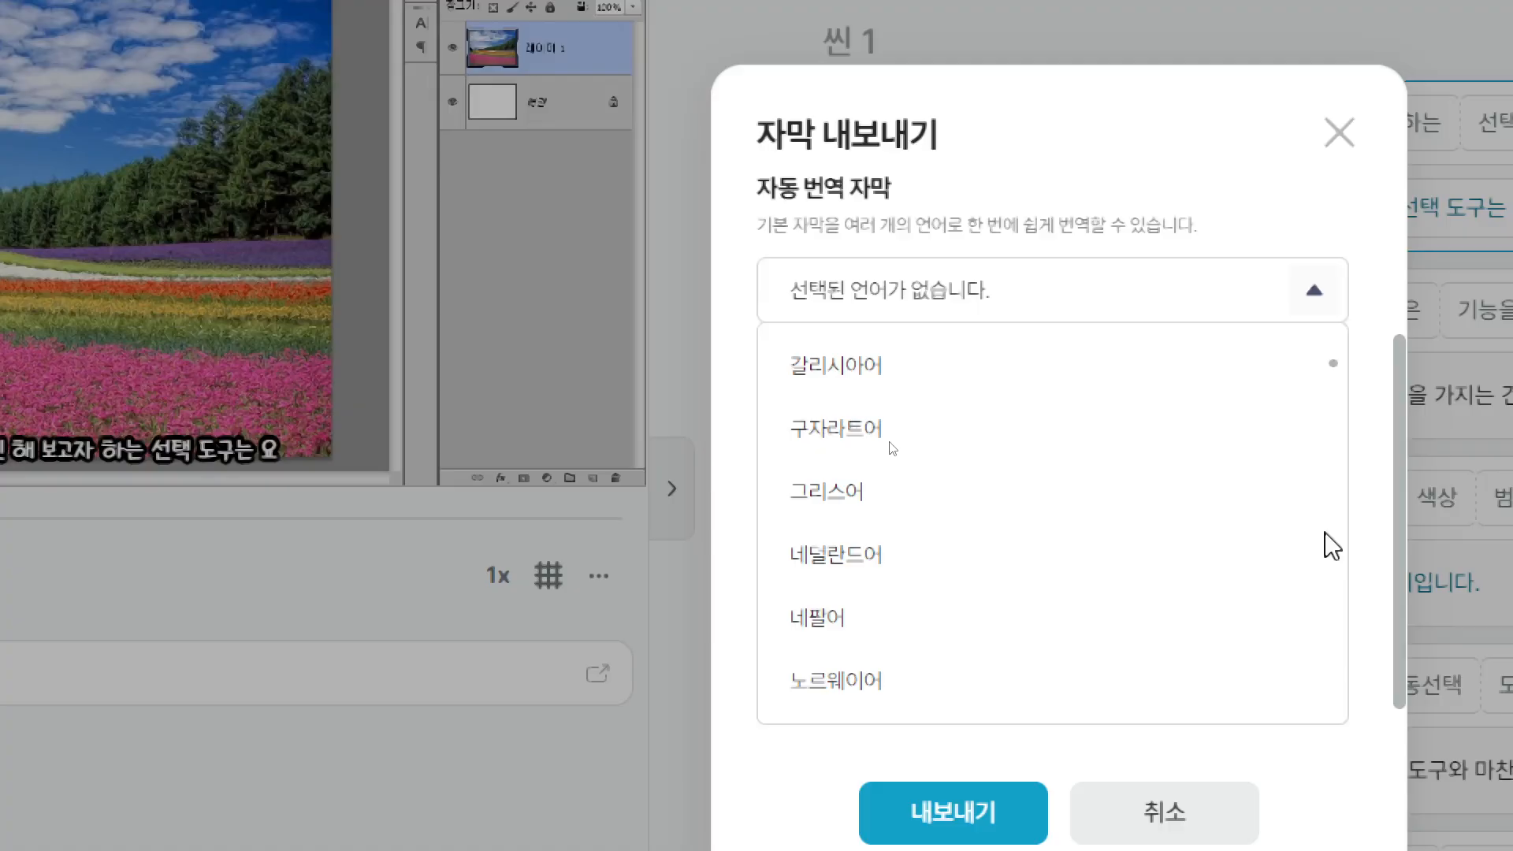
scroll(961, 511, down, 3)
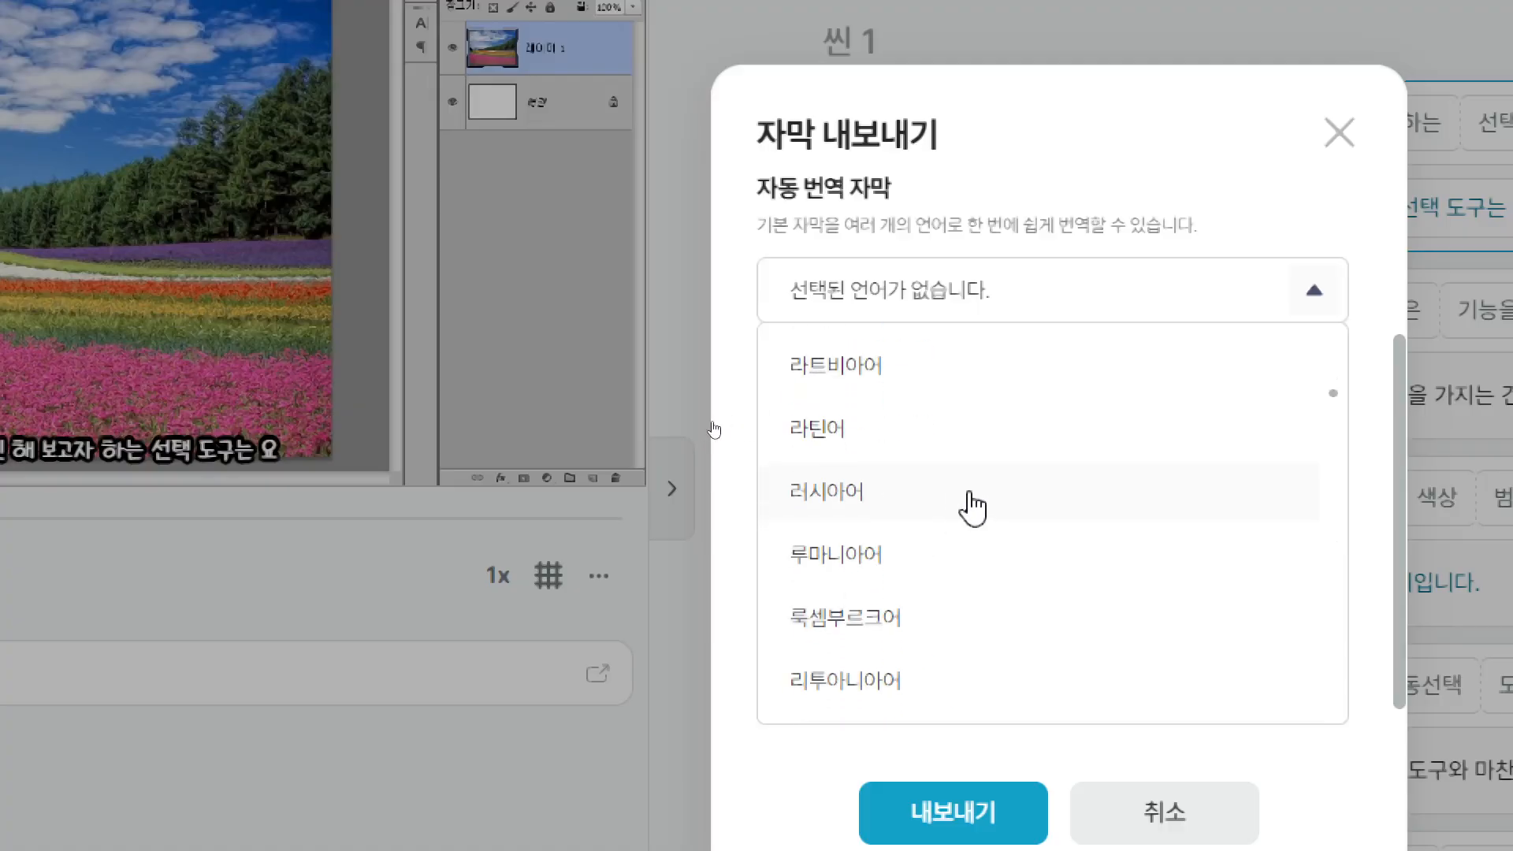
scroll(973, 505, down, 10)
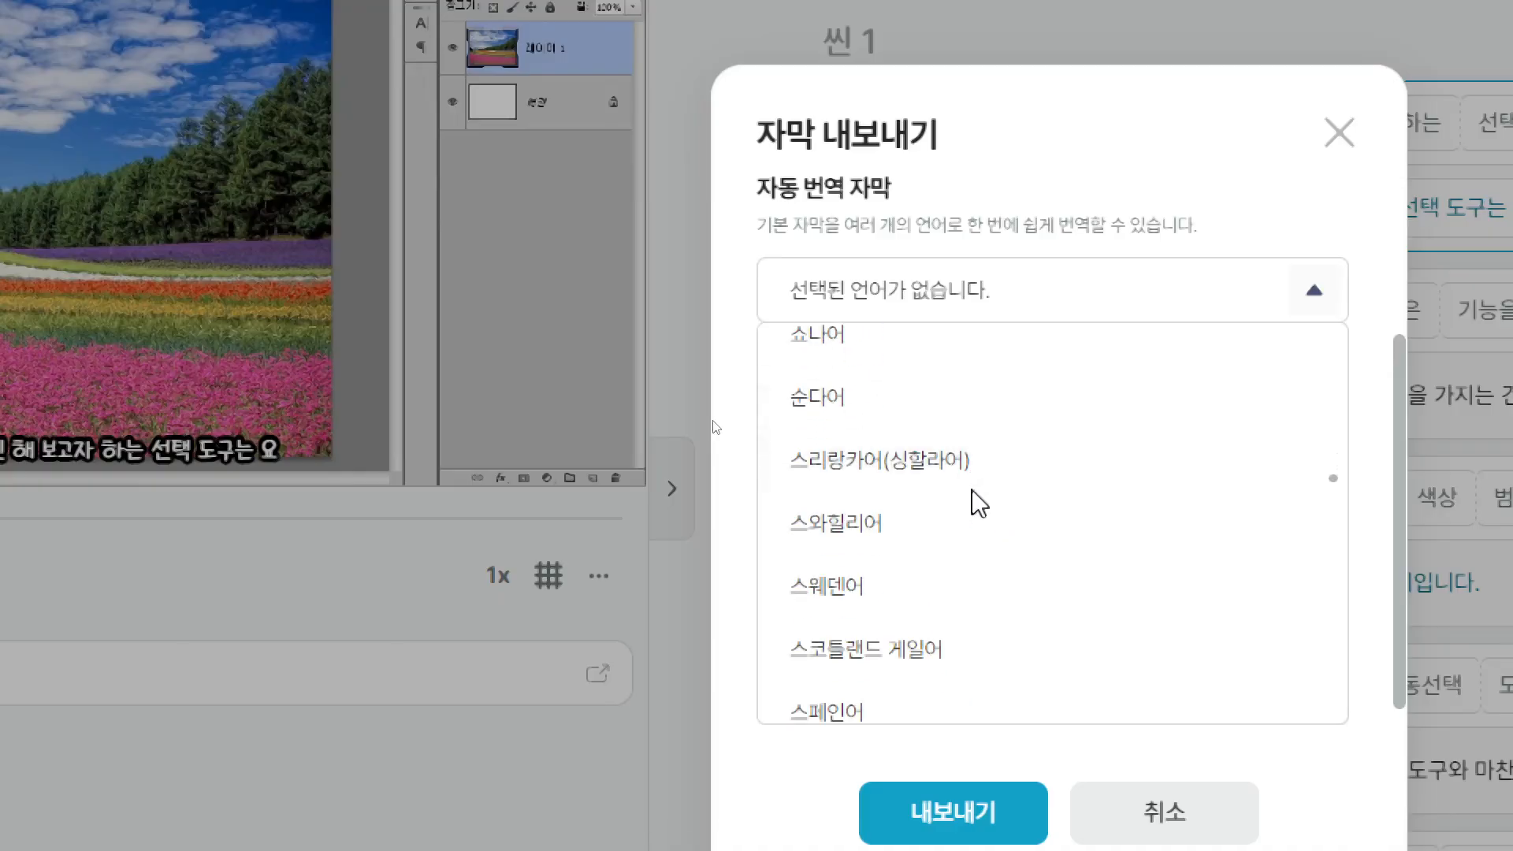
scroll(977, 504, down, 6)
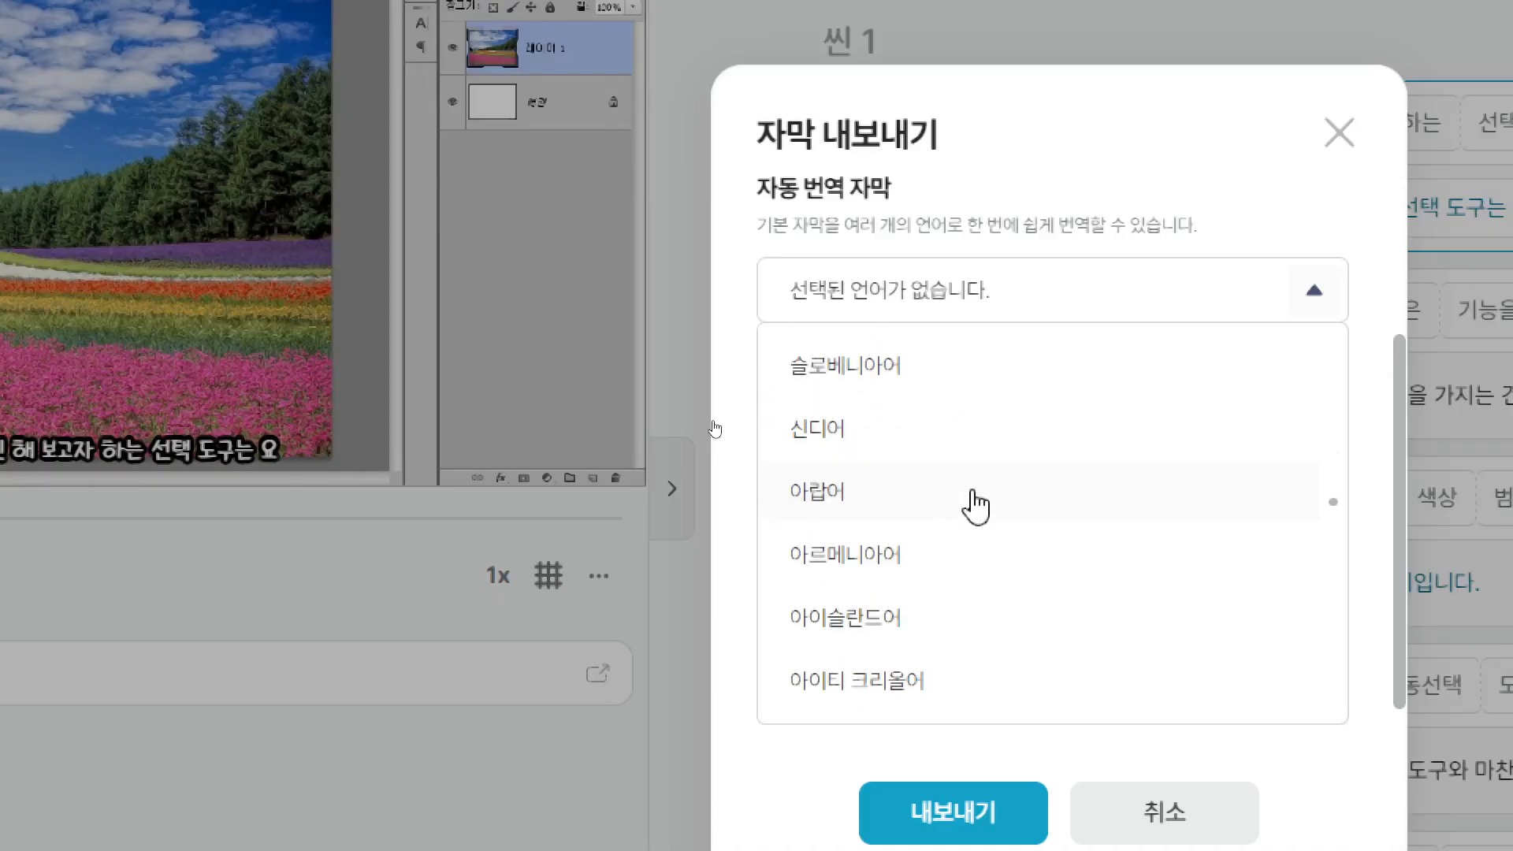
scroll(977, 505, down, 5)
scroll(975, 505, down, 5)
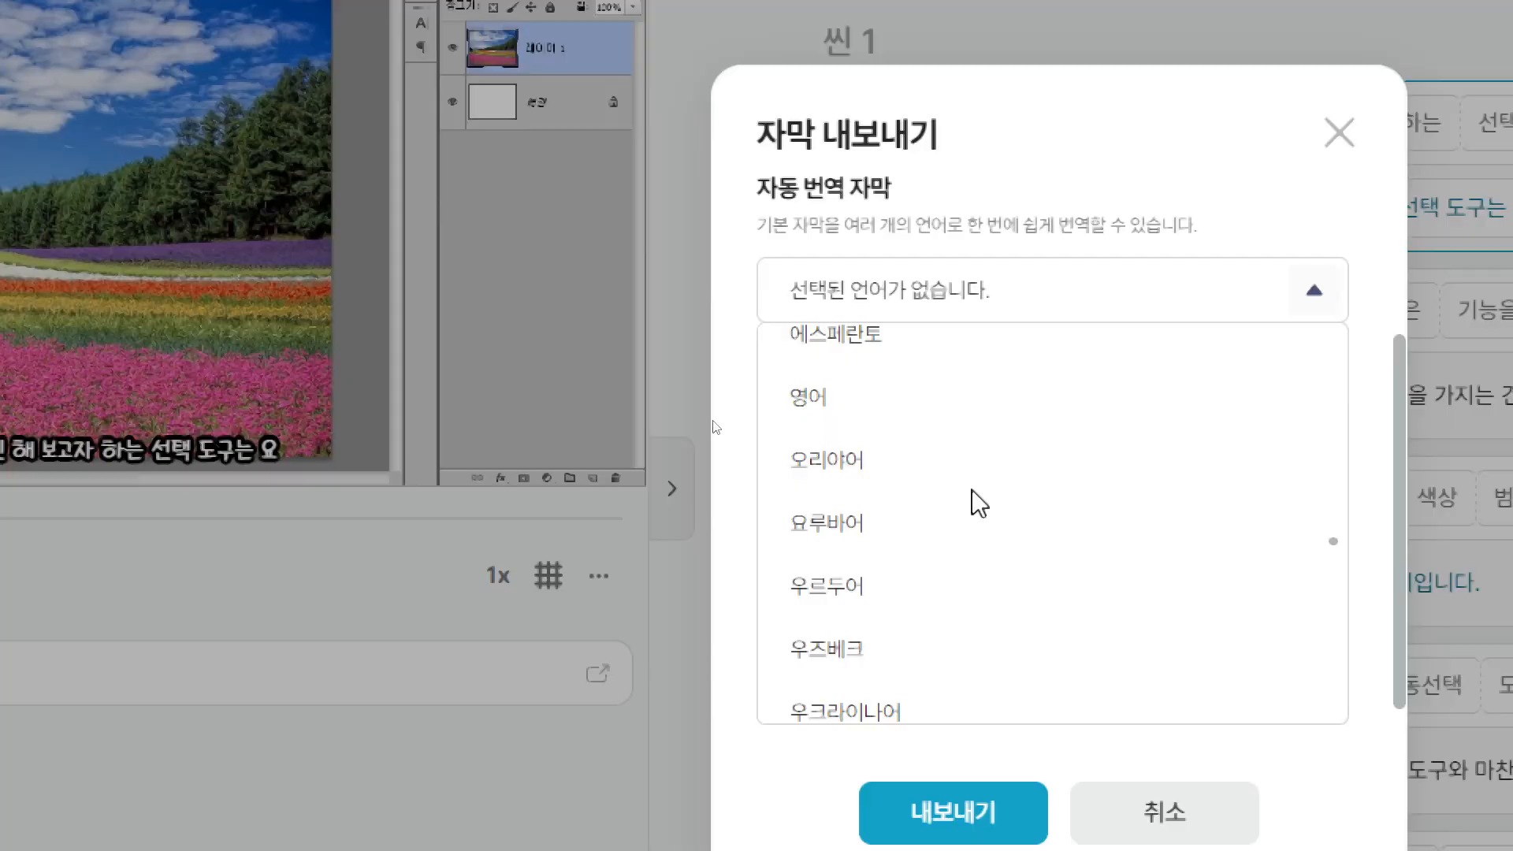
click(825, 413)
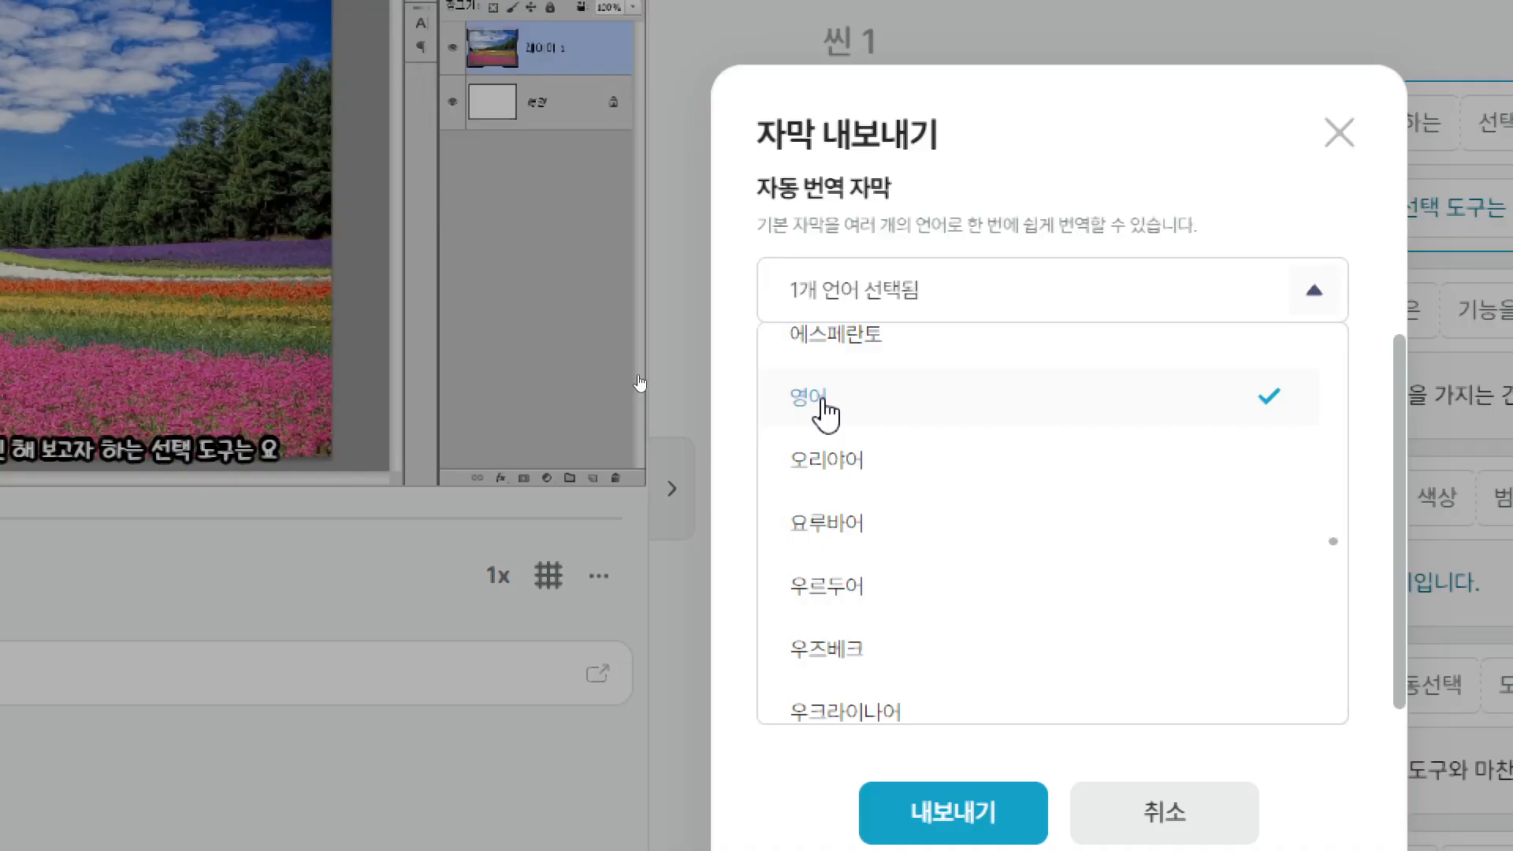
scroll(960, 532, down, 5)
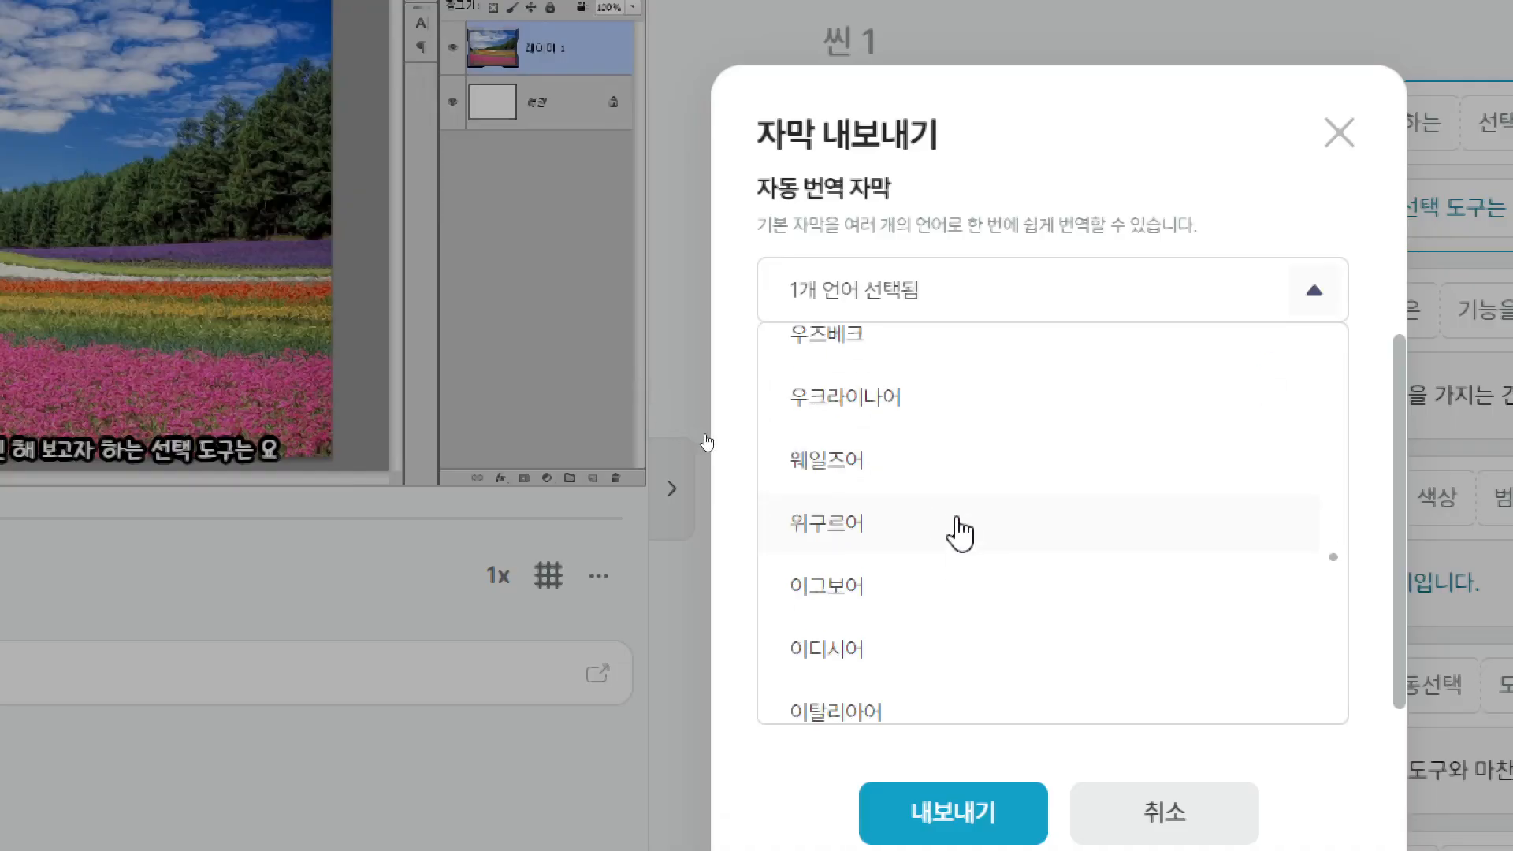
scroll(959, 532, down, 5)
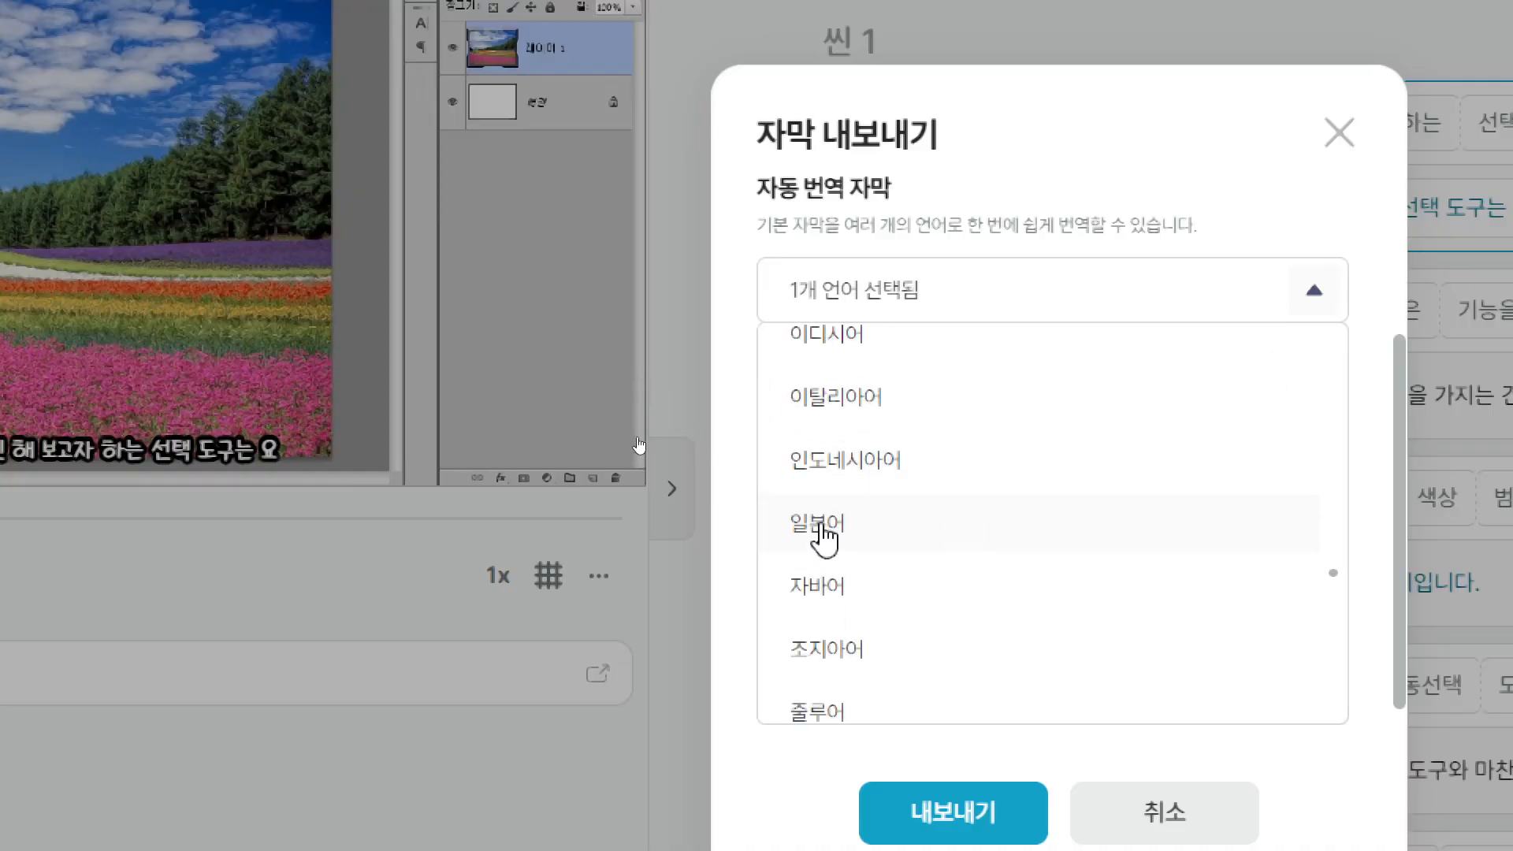
click(823, 536)
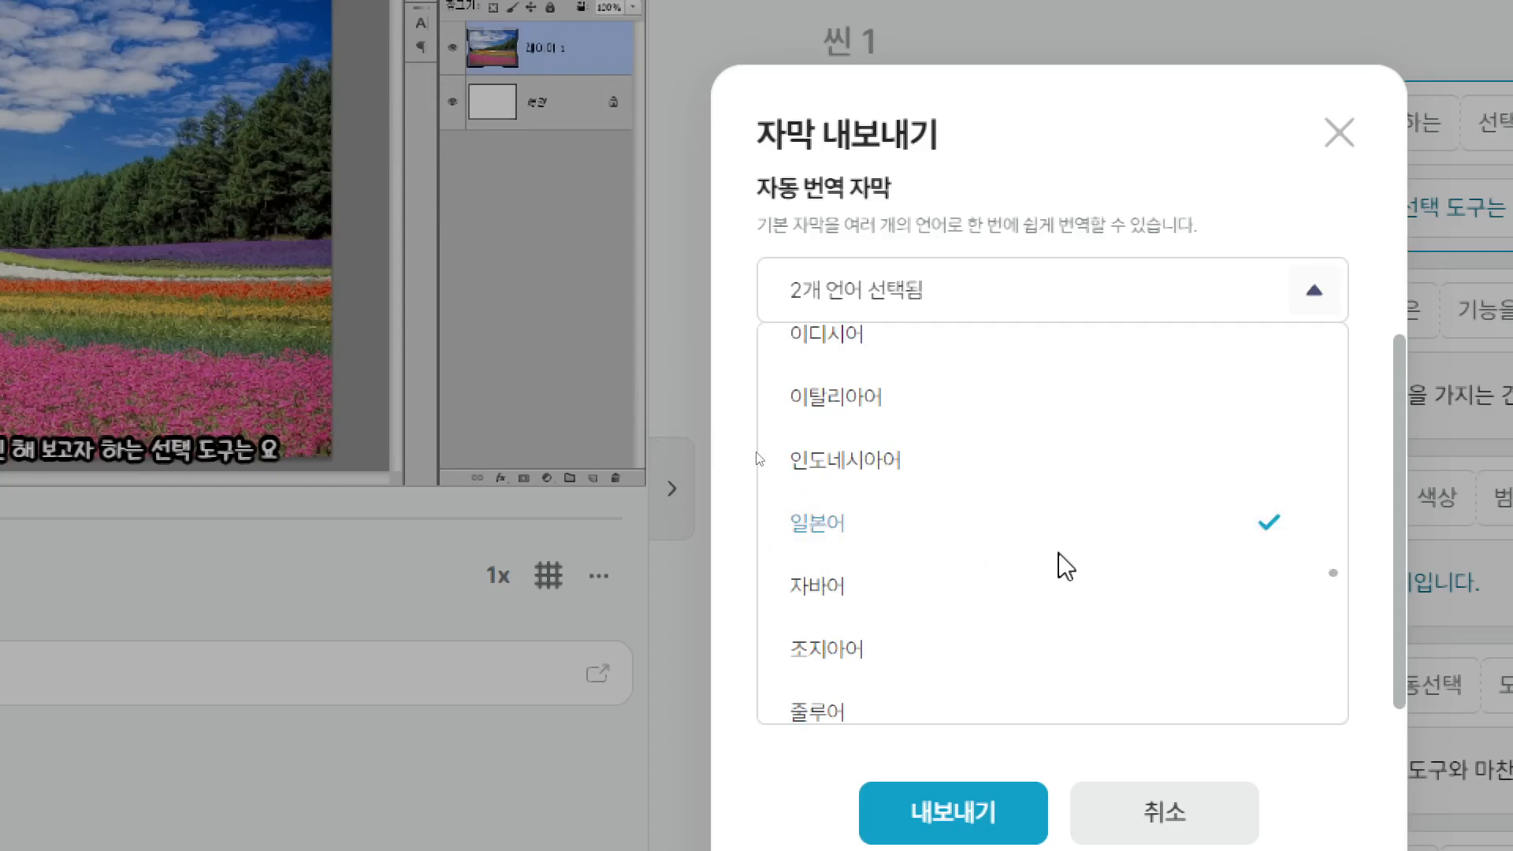
Step: Add Simplified Chinese and Vietnamese, then export subtitles in the four languages
scroll(1066, 566, down, 5)
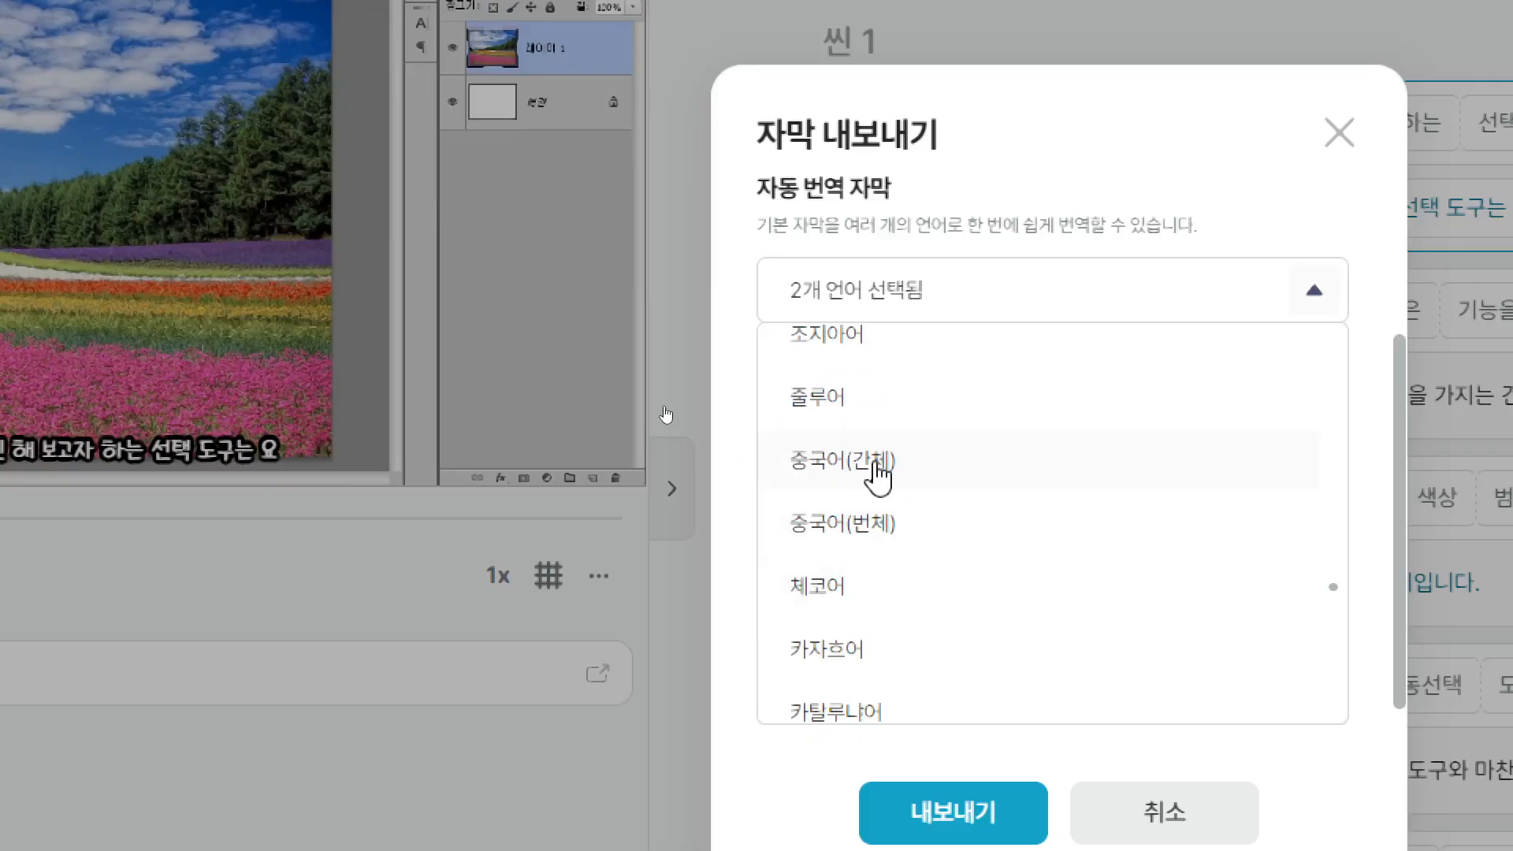
click(877, 477)
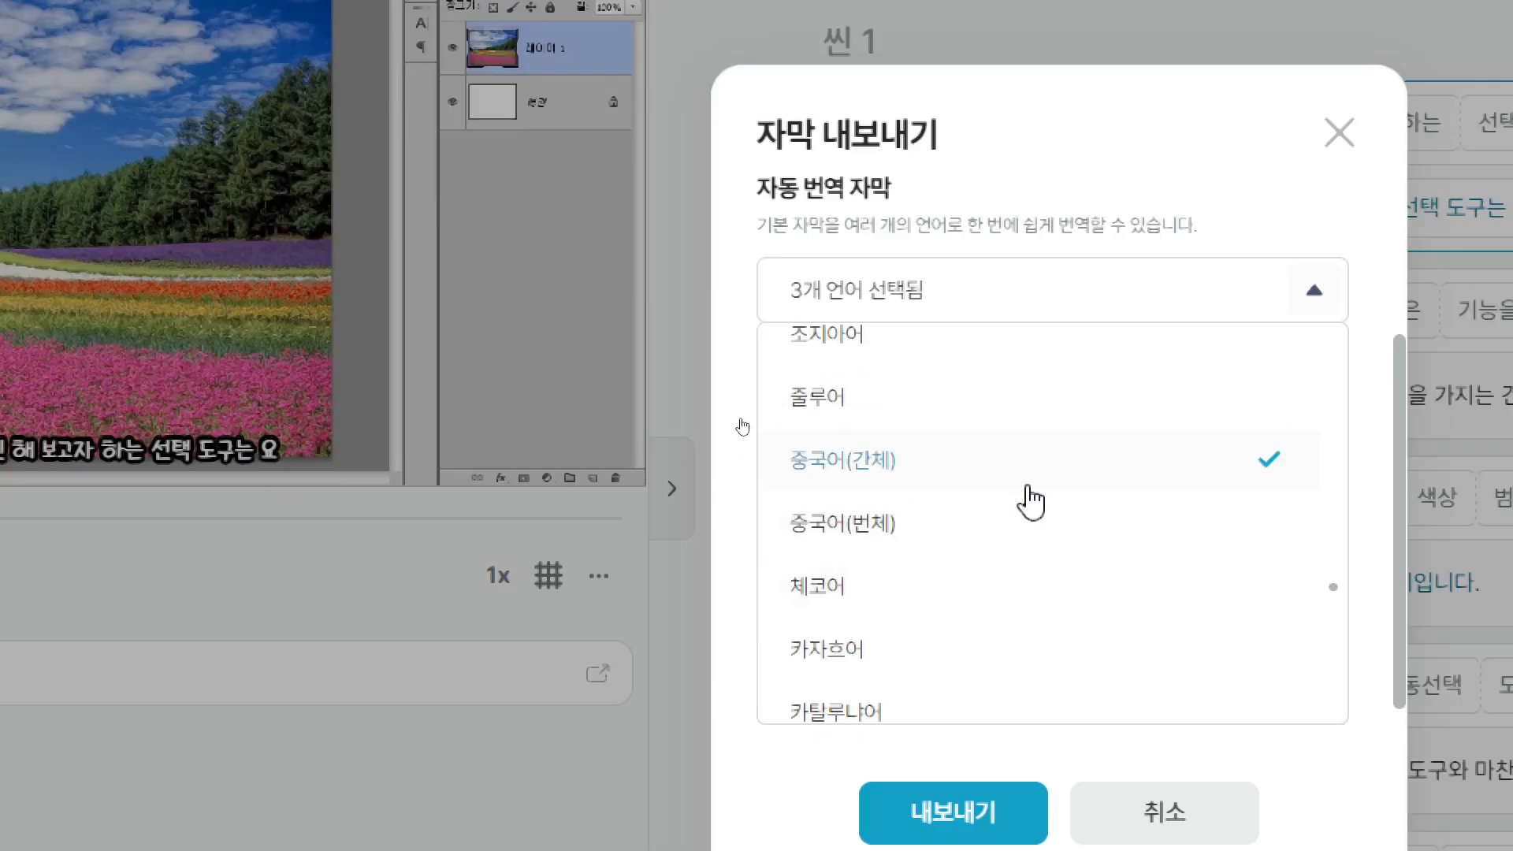
scroll(1080, 530, up, 20)
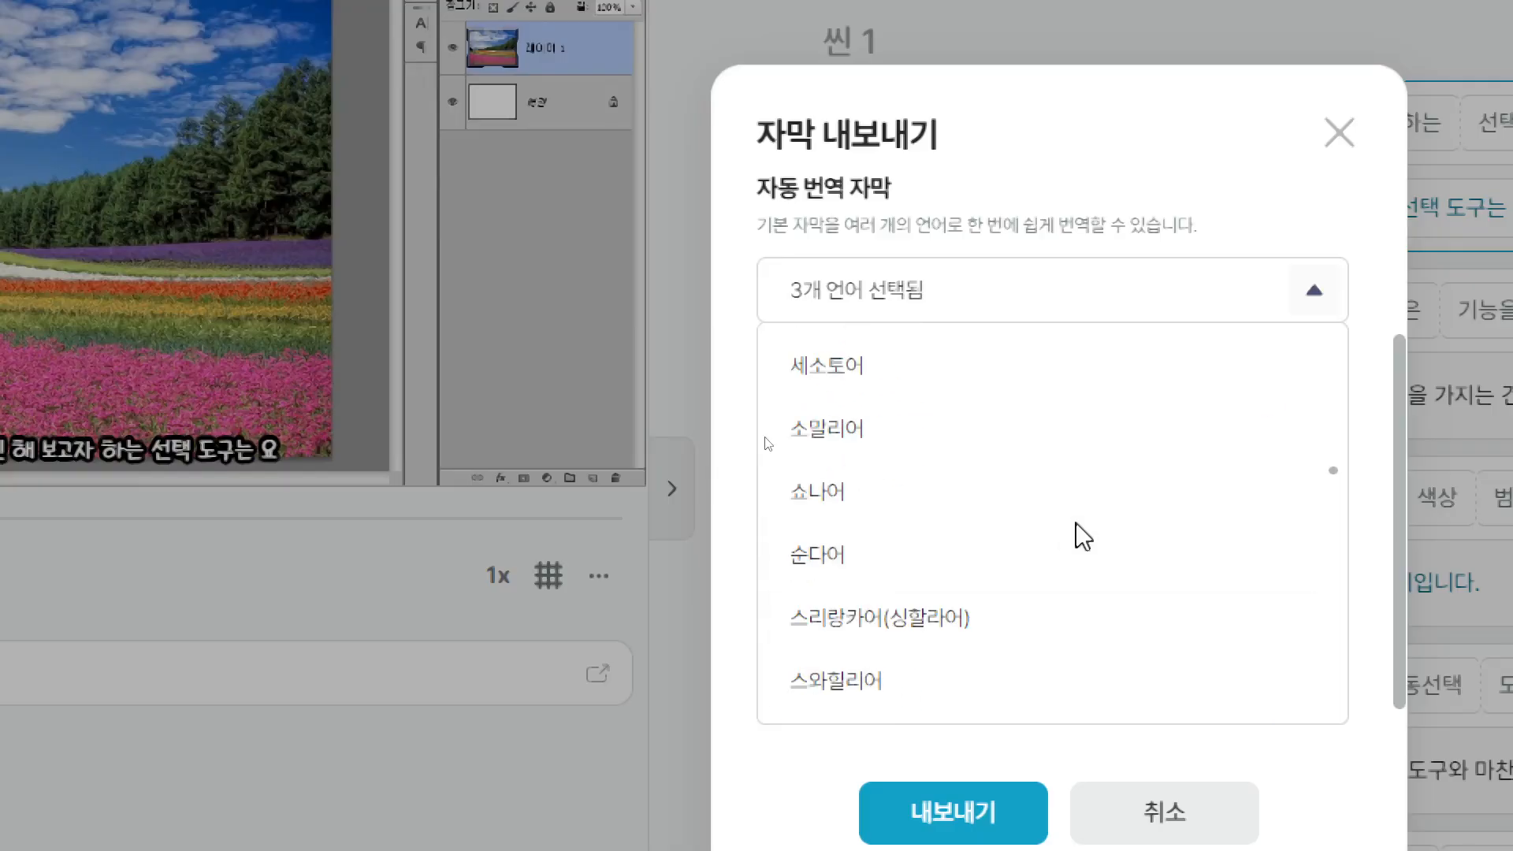
scroll(1082, 537, up, 5)
scroll(1076, 536, up, 2)
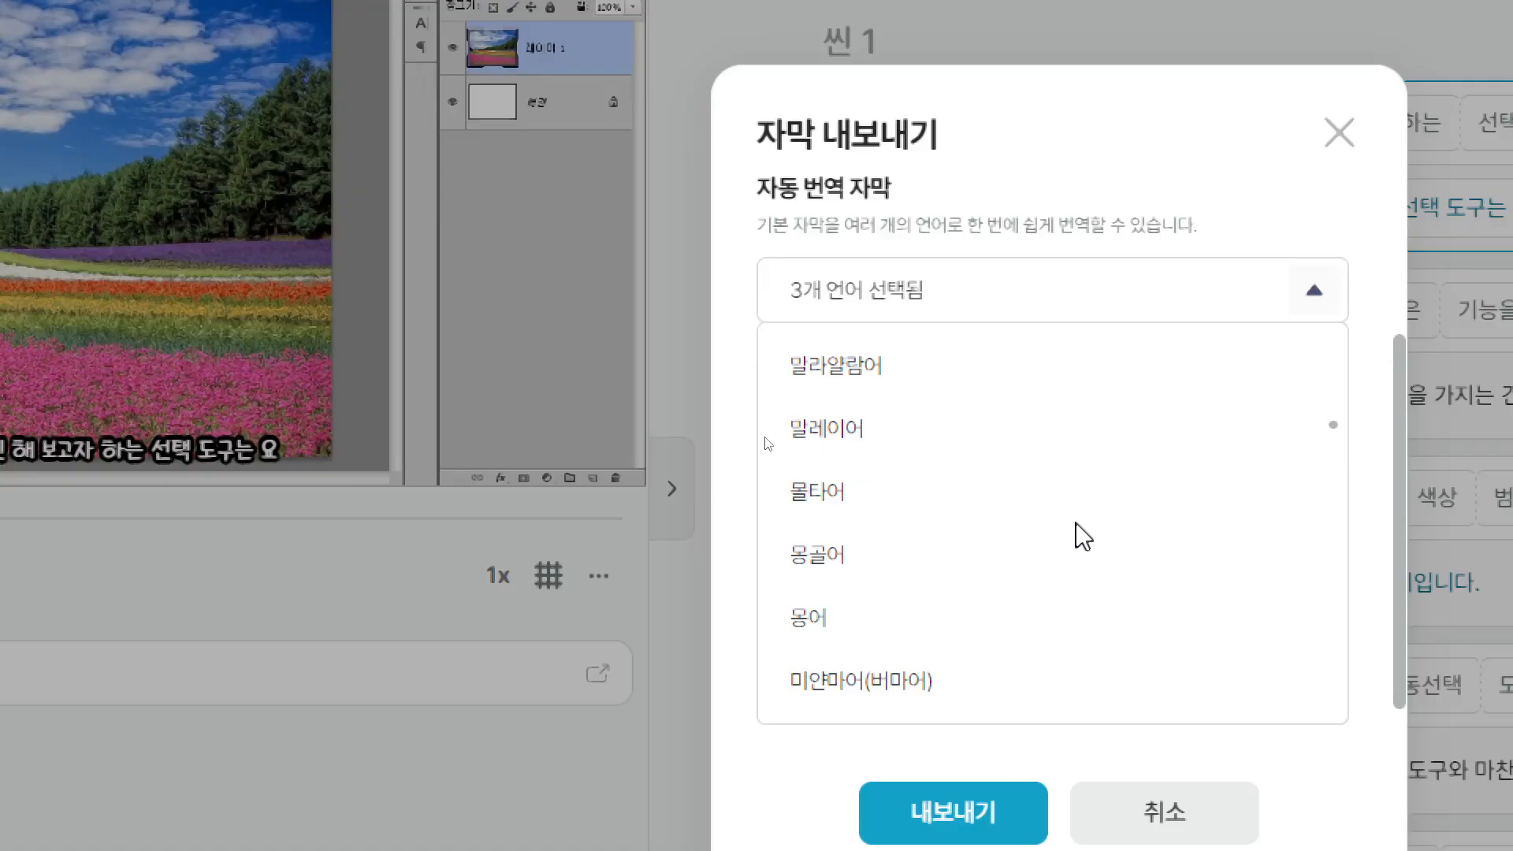
scroll(1077, 536, down, 2)
scroll(1080, 539, down, 4)
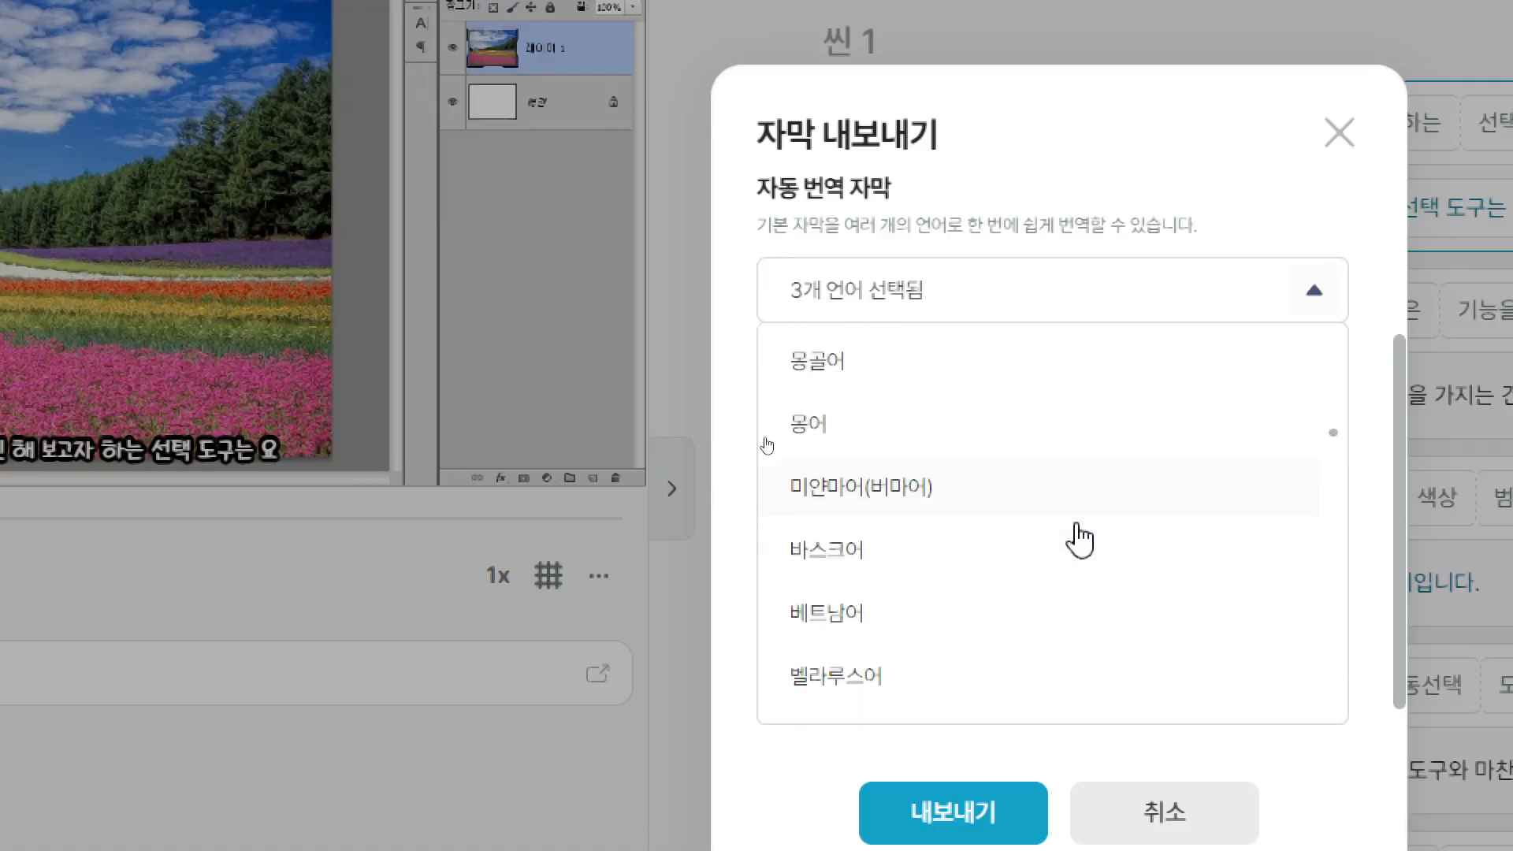
scroll(1078, 536, up, 2)
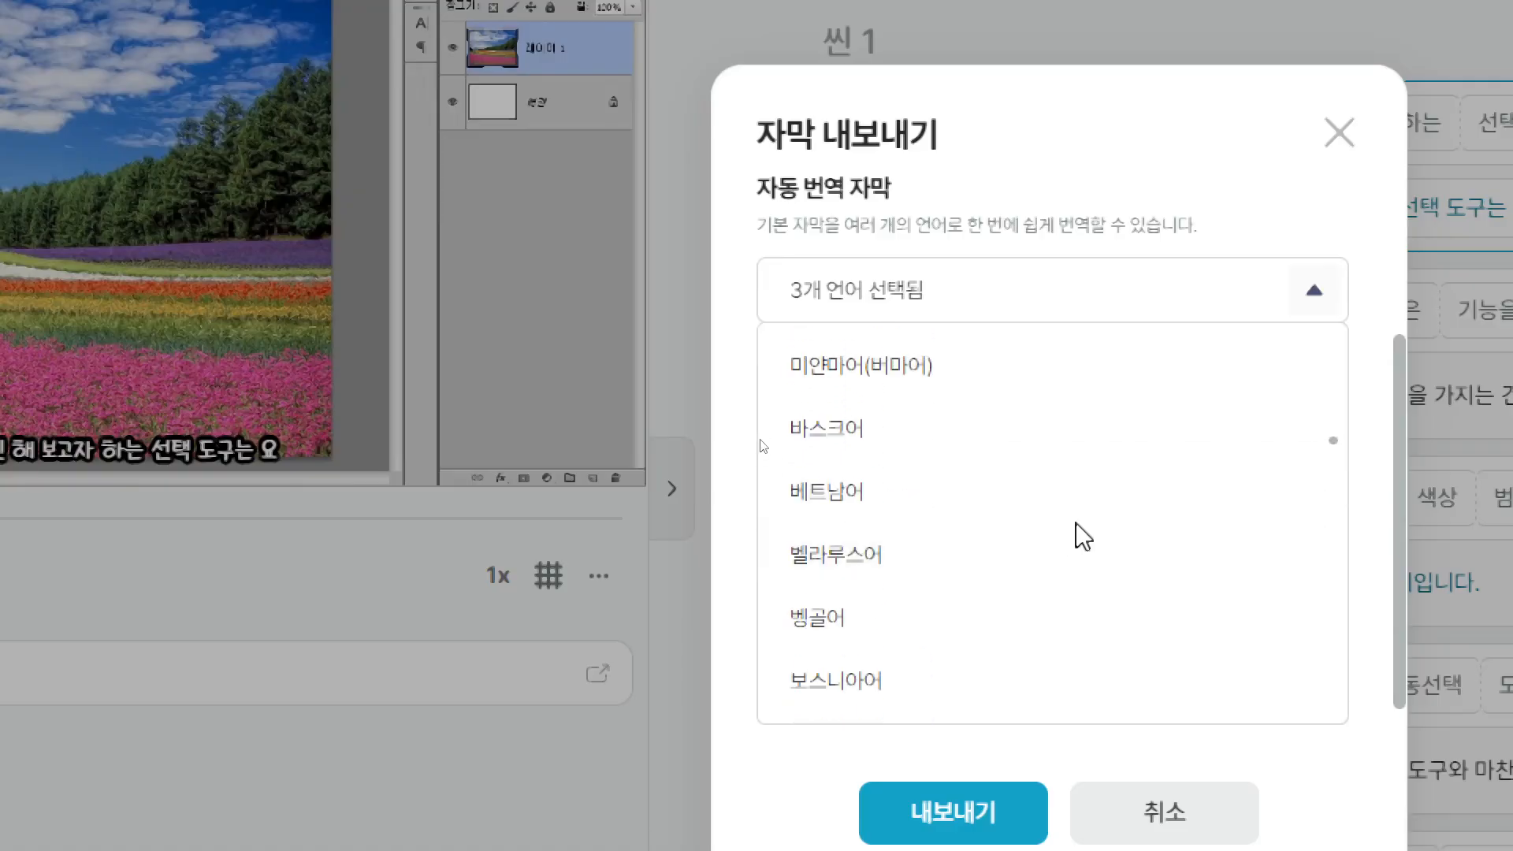
click(901, 495)
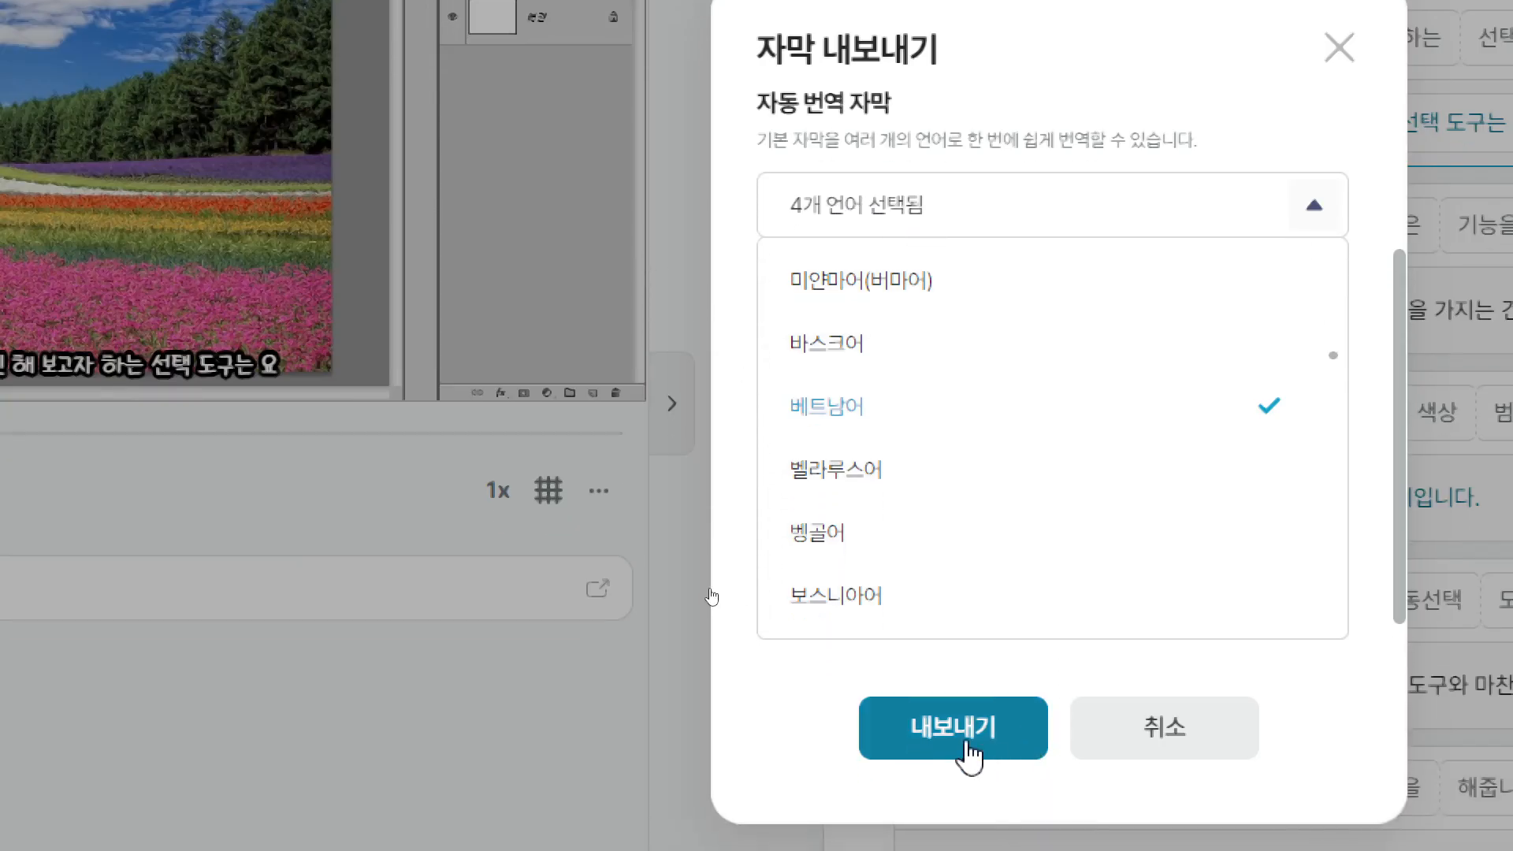
click(968, 753)
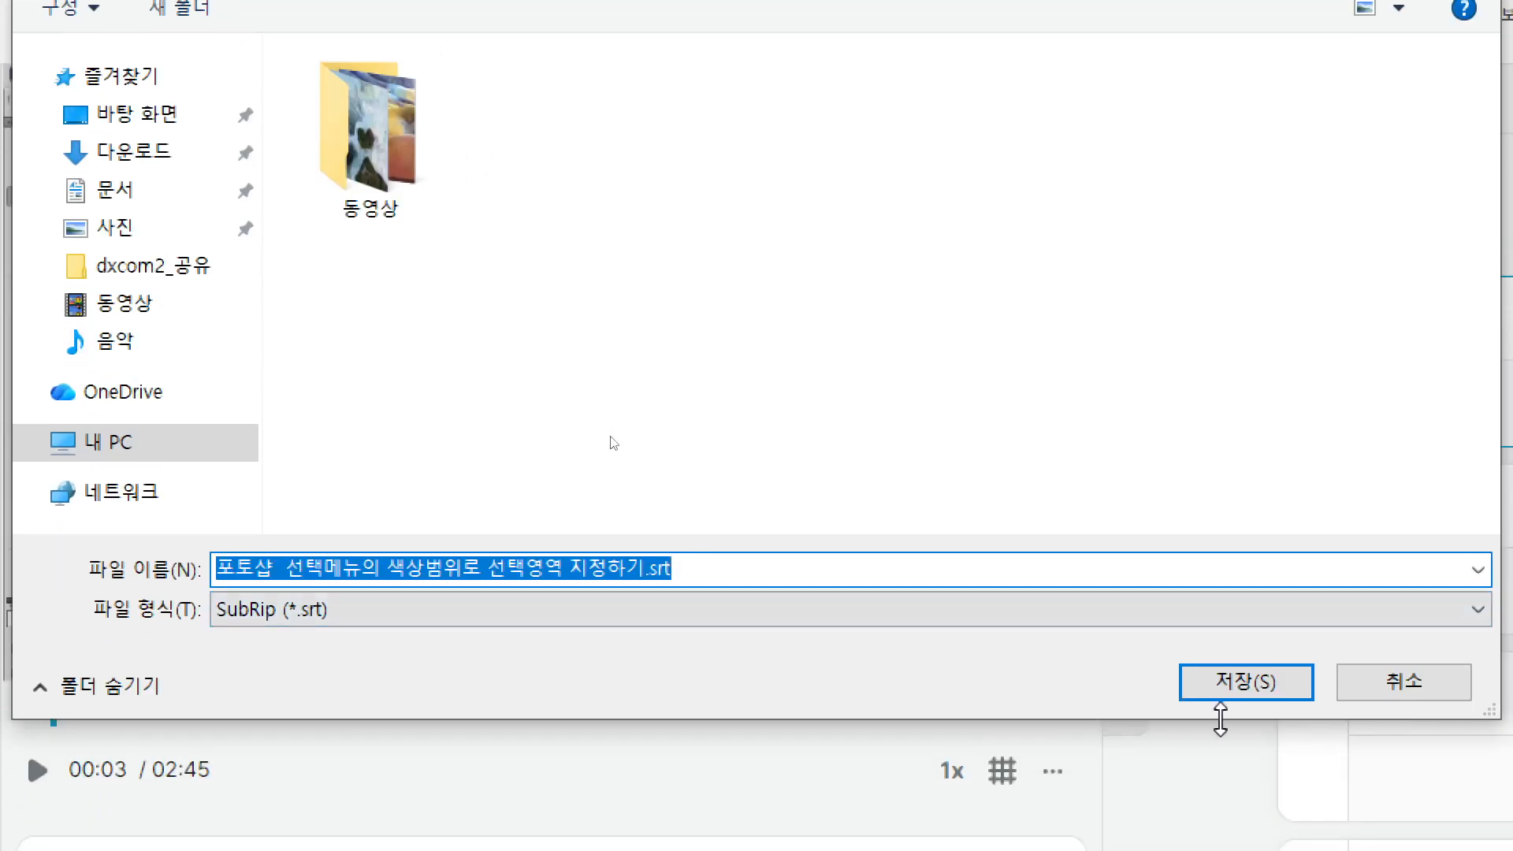
Step: Save the SubRip .srt subtitles in dxcom2_공유 under the suggested file name
click(1228, 694)
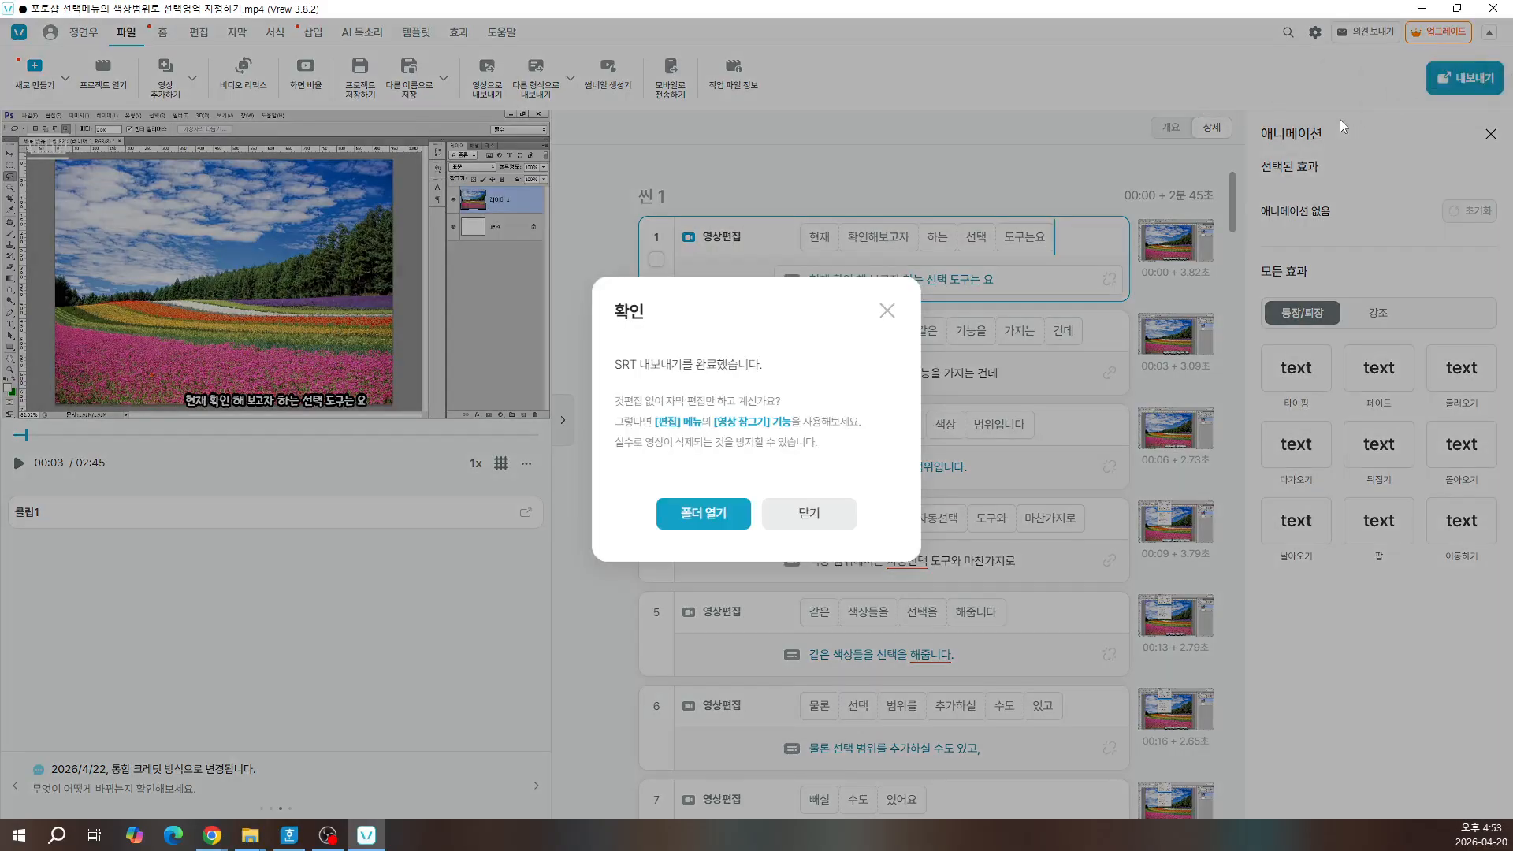
Step: Open the export folder and select the Korean, Vietnamese, English, Japanese and Chinese .srt files
click(732, 501)
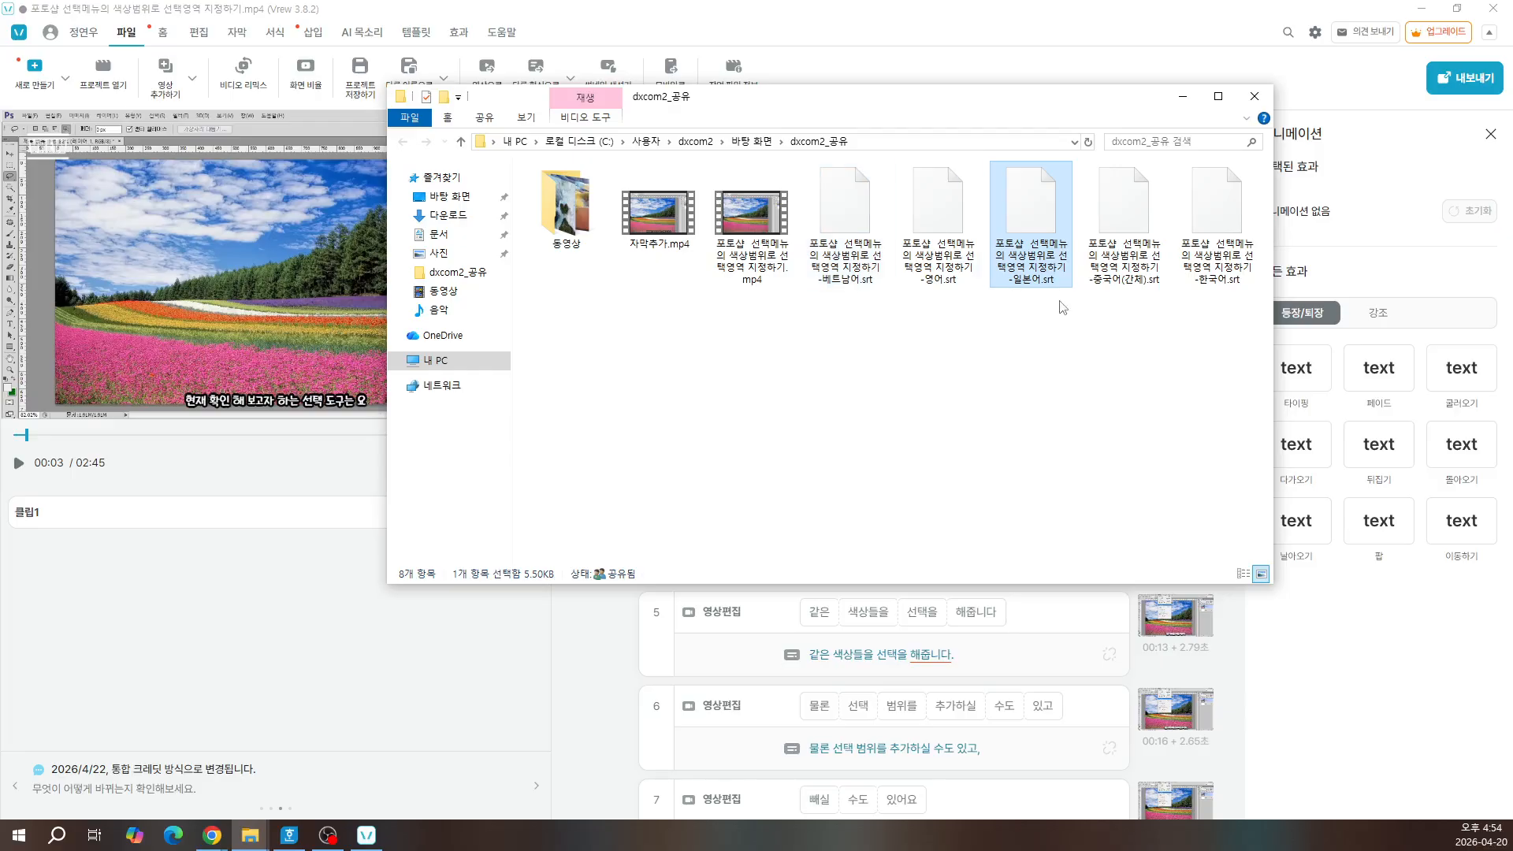
click(1218, 246)
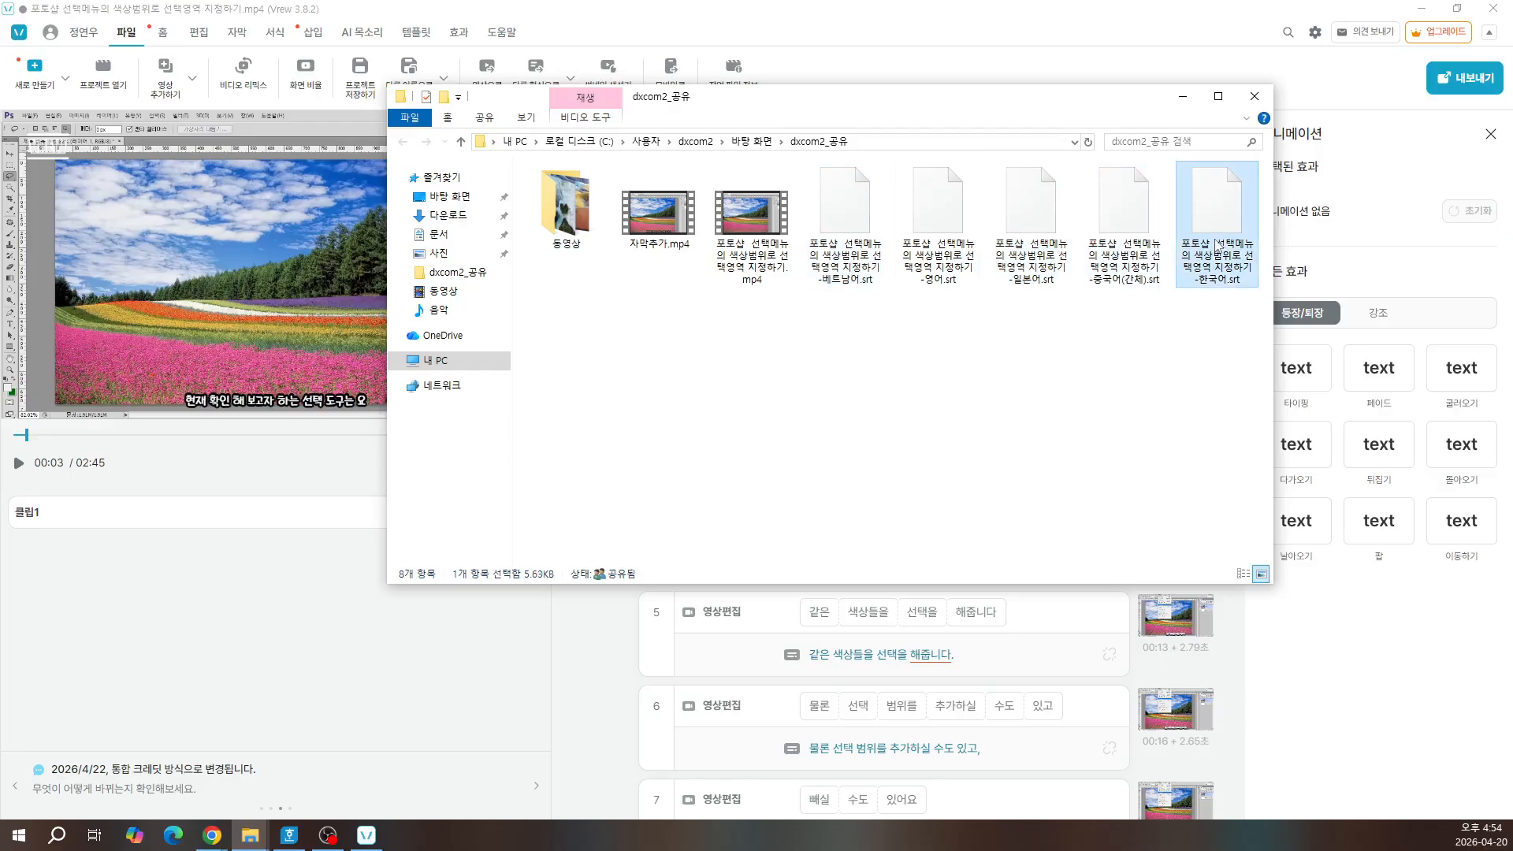
click(871, 272)
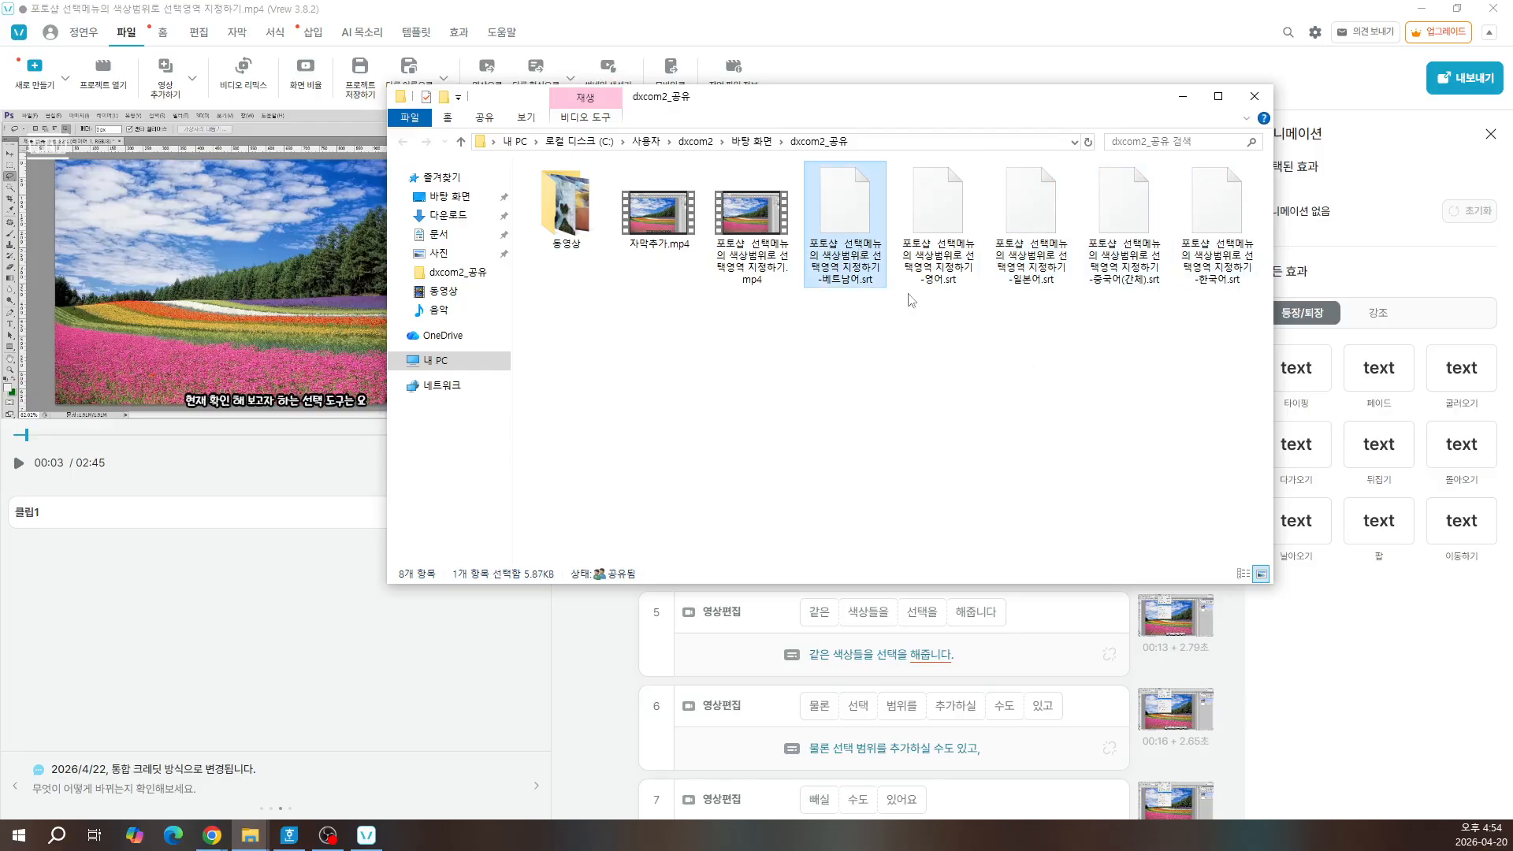
click(960, 267)
click(1045, 264)
click(1132, 254)
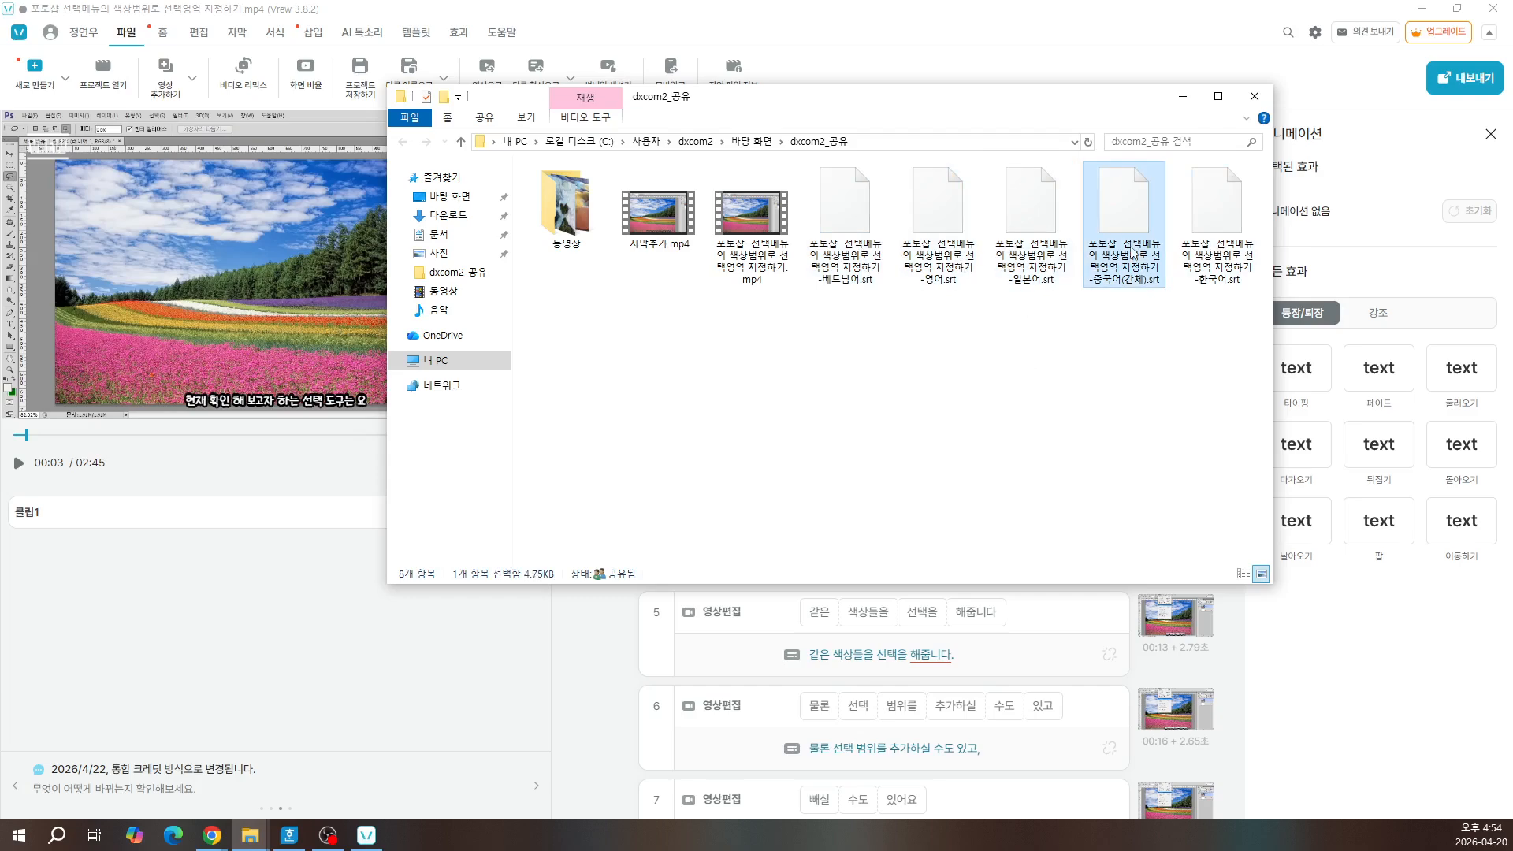
Step: Bring up the Vietnamese .srt file's context menu, then dismiss it unused
right_click(851, 216)
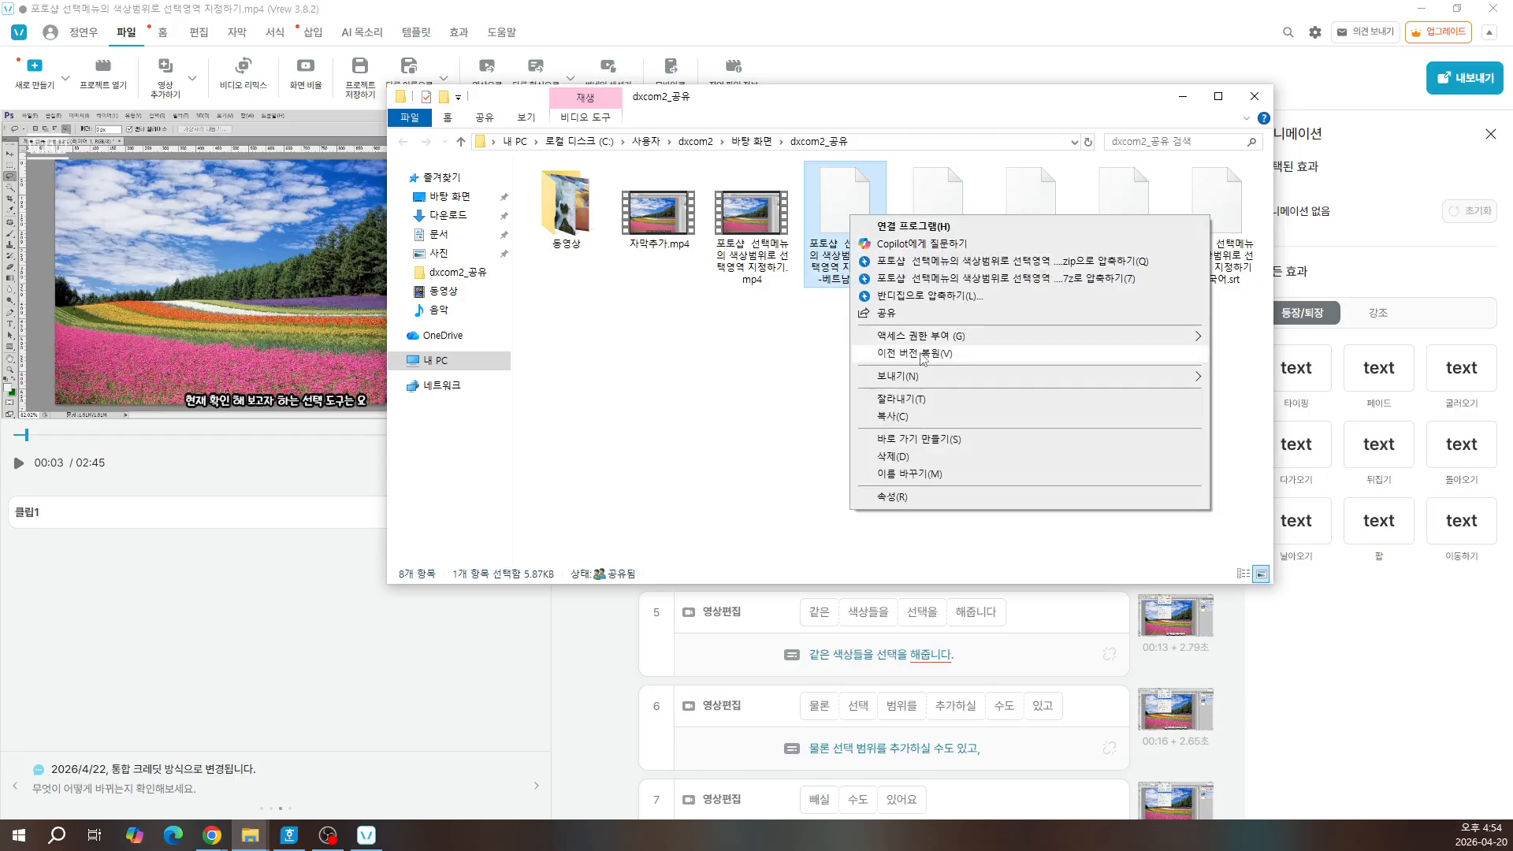
mouse_move(943, 380)
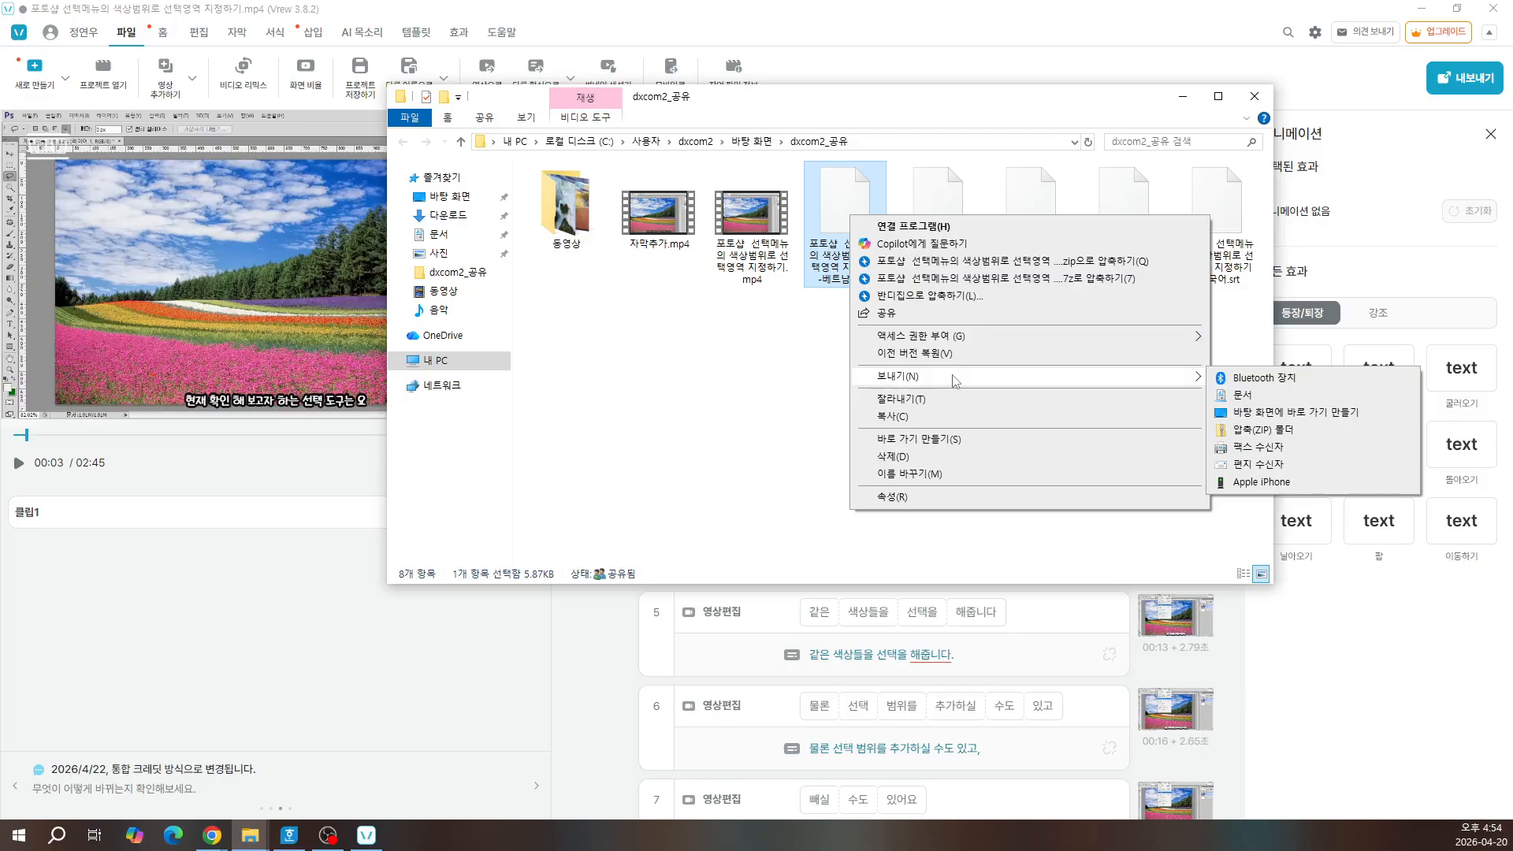
click(788, 426)
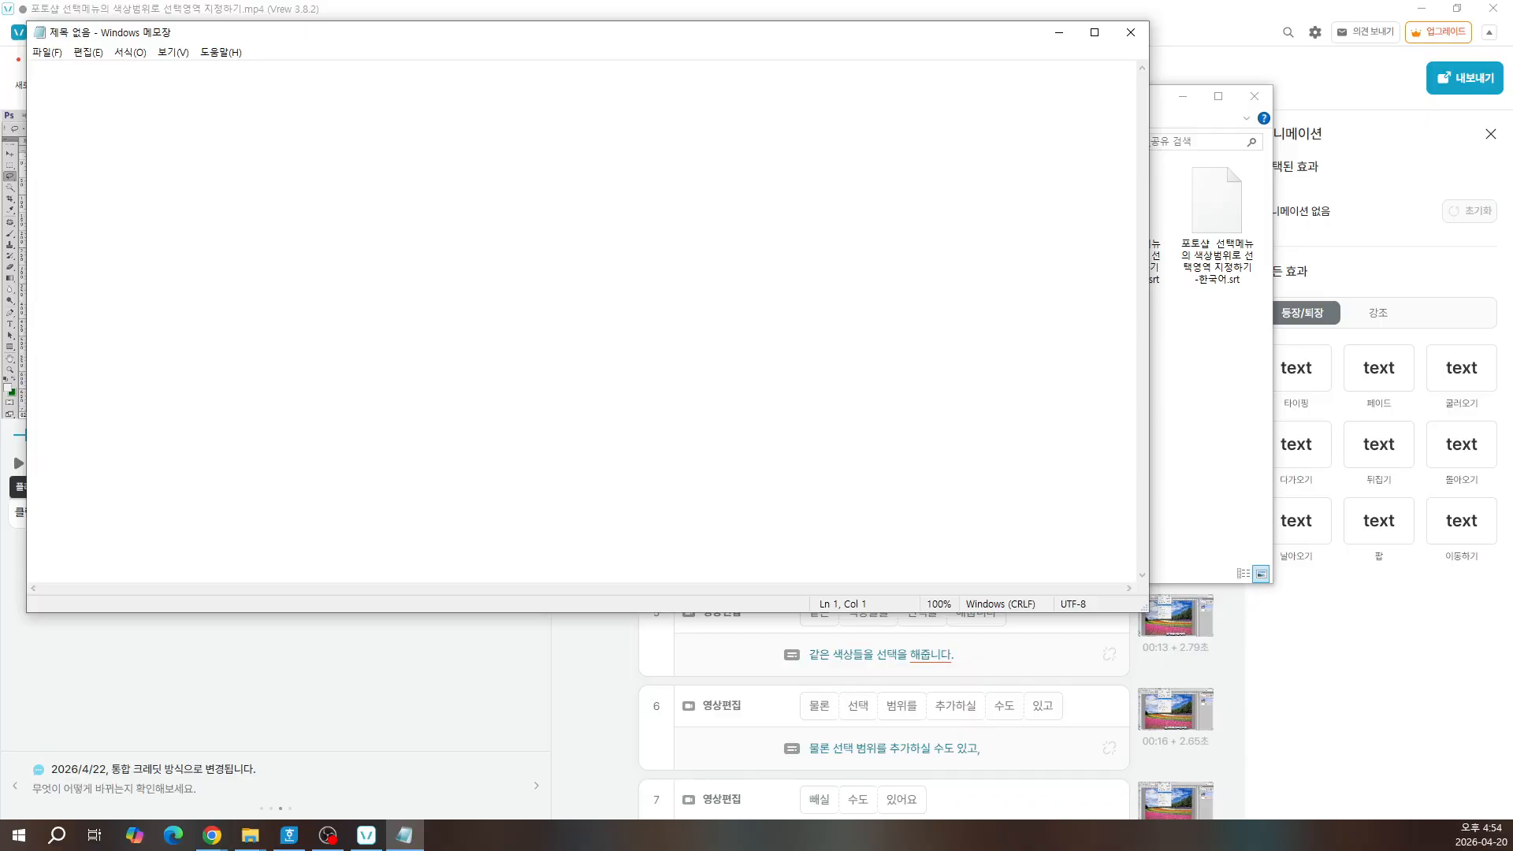
Step: Open the Vietnamese .srt in Notepad and highlight its first subtitle entry
drag(456, 39, 940, 364)
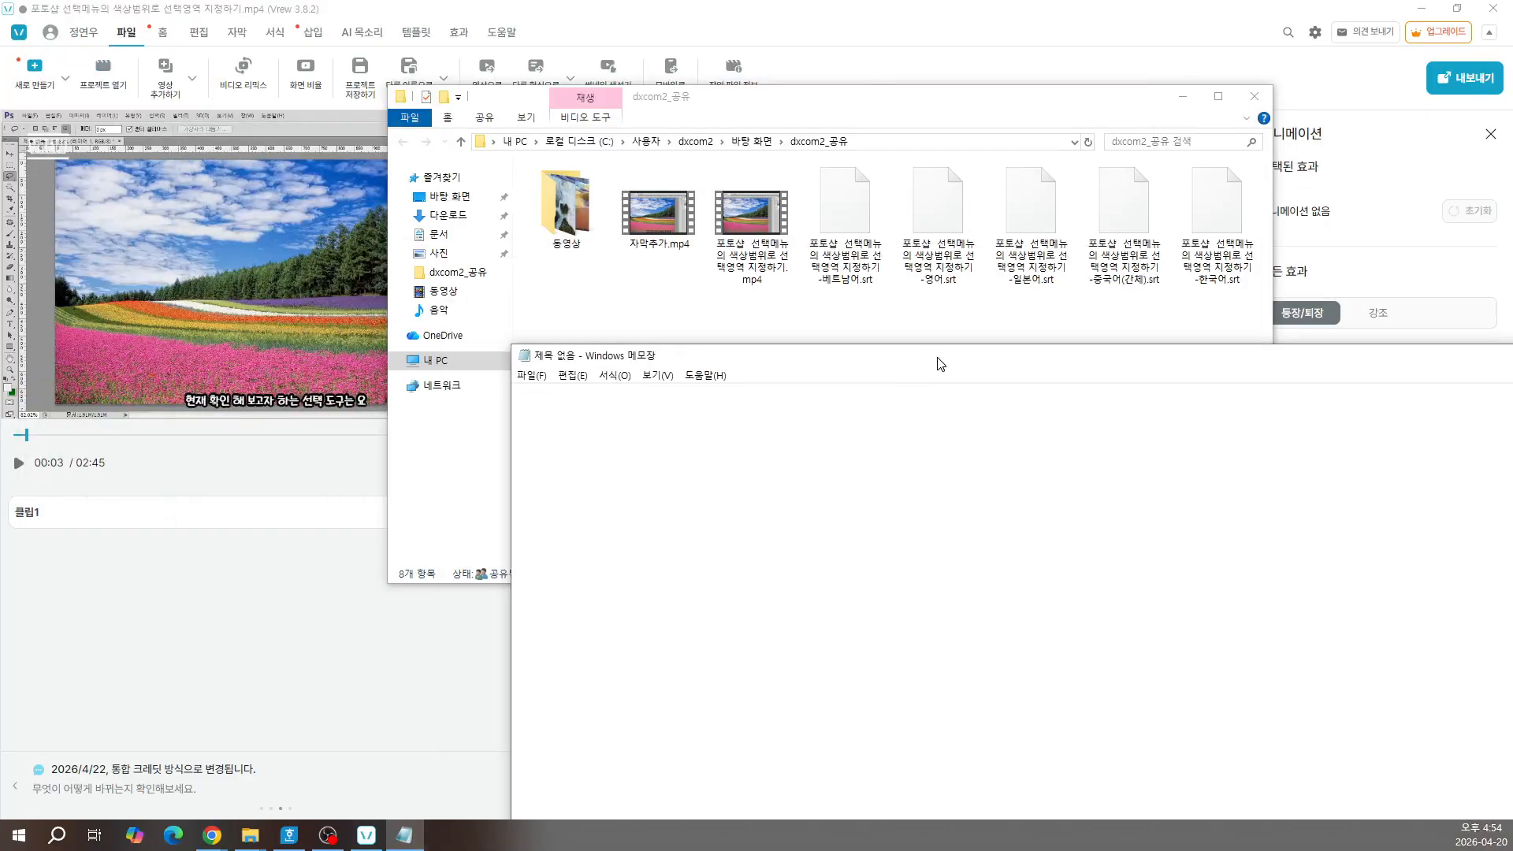
drag(848, 225, 901, 501)
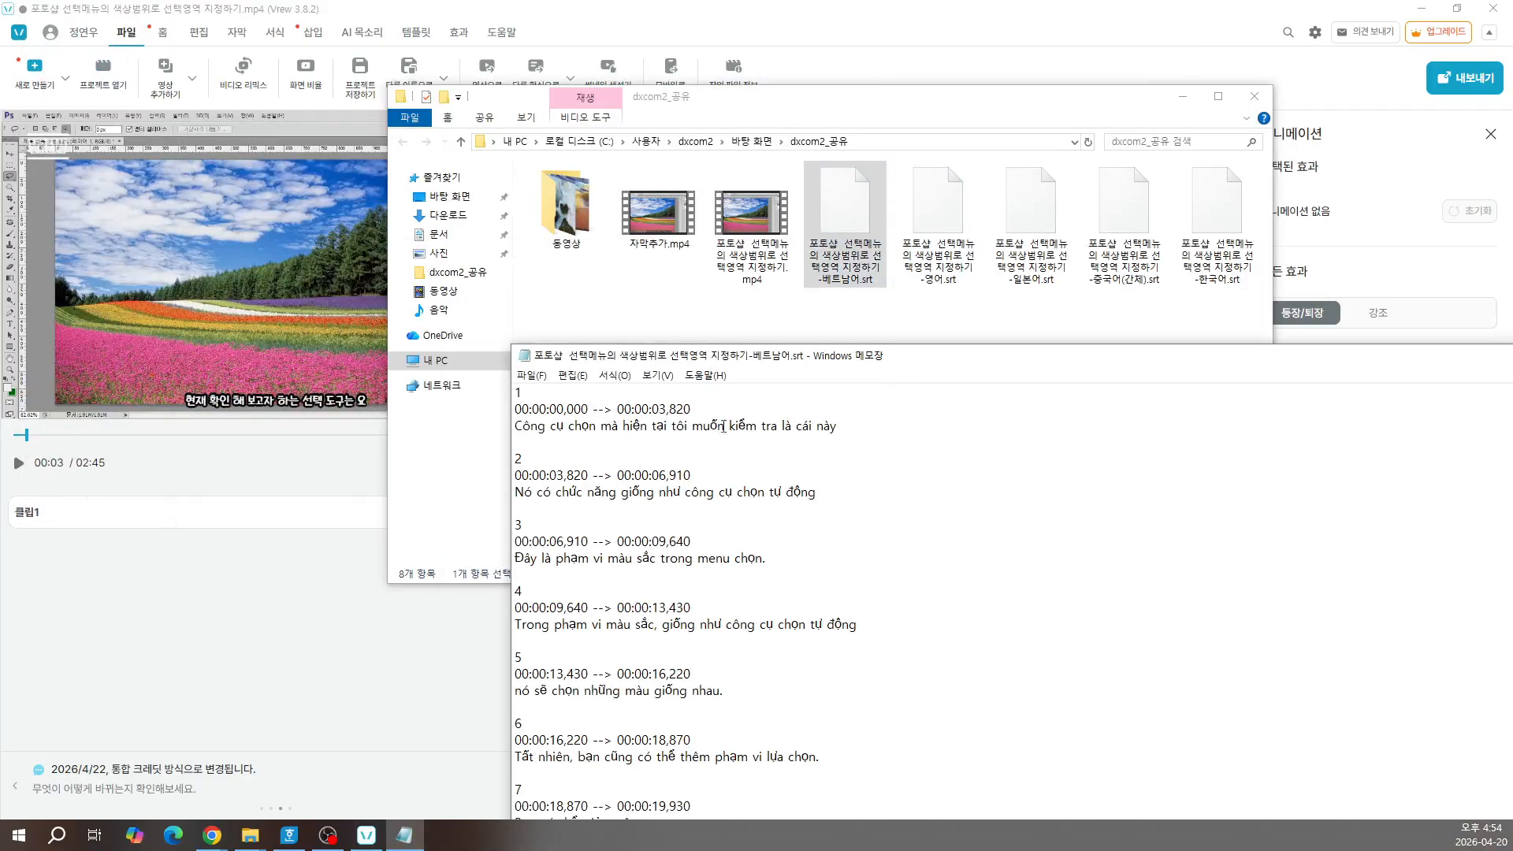
drag(517, 412, 728, 421)
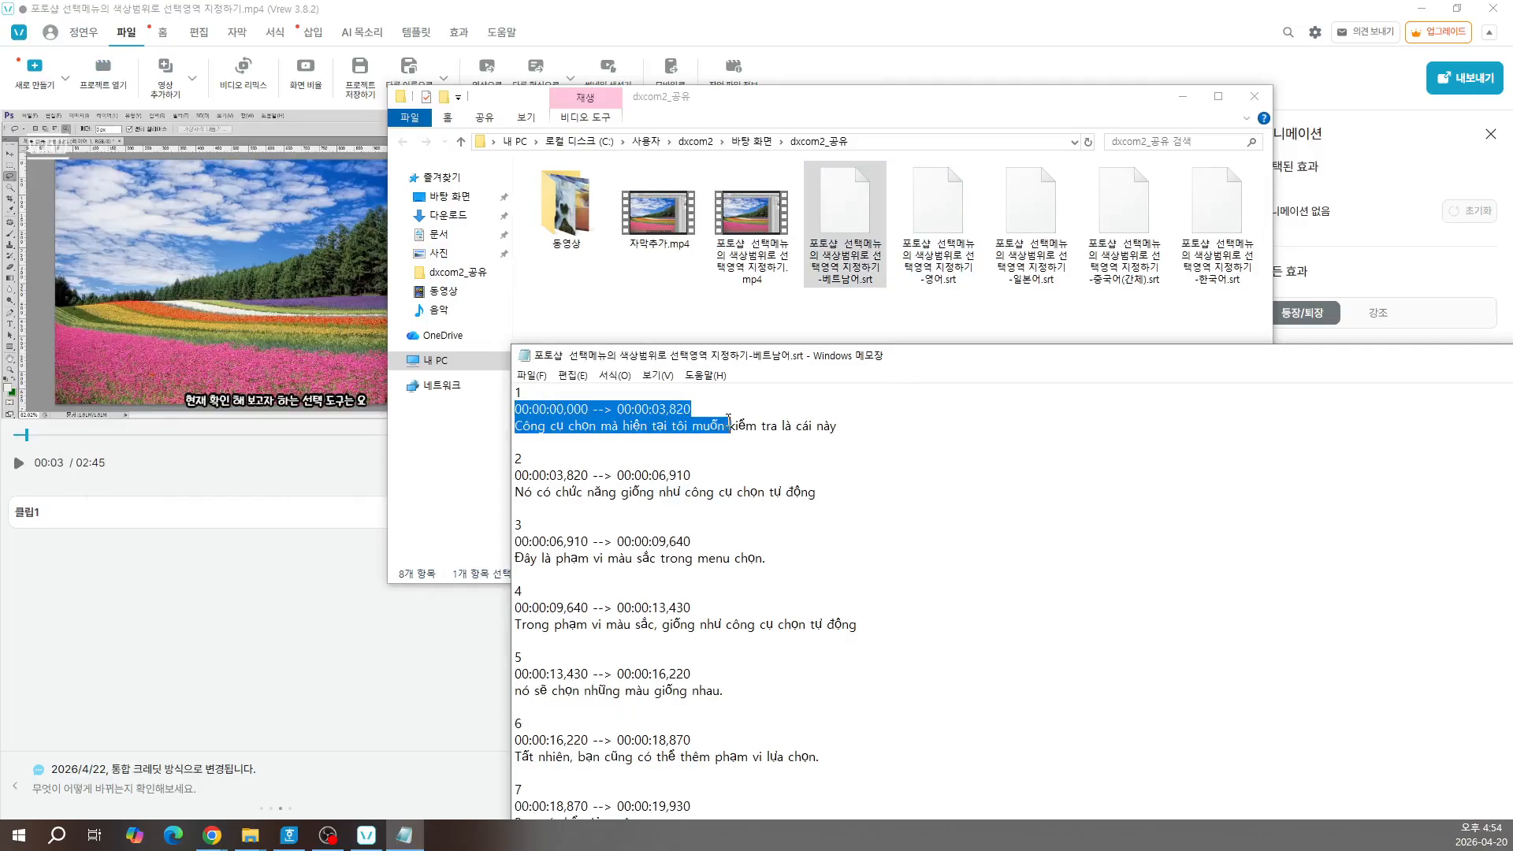
drag(840, 426, 524, 426)
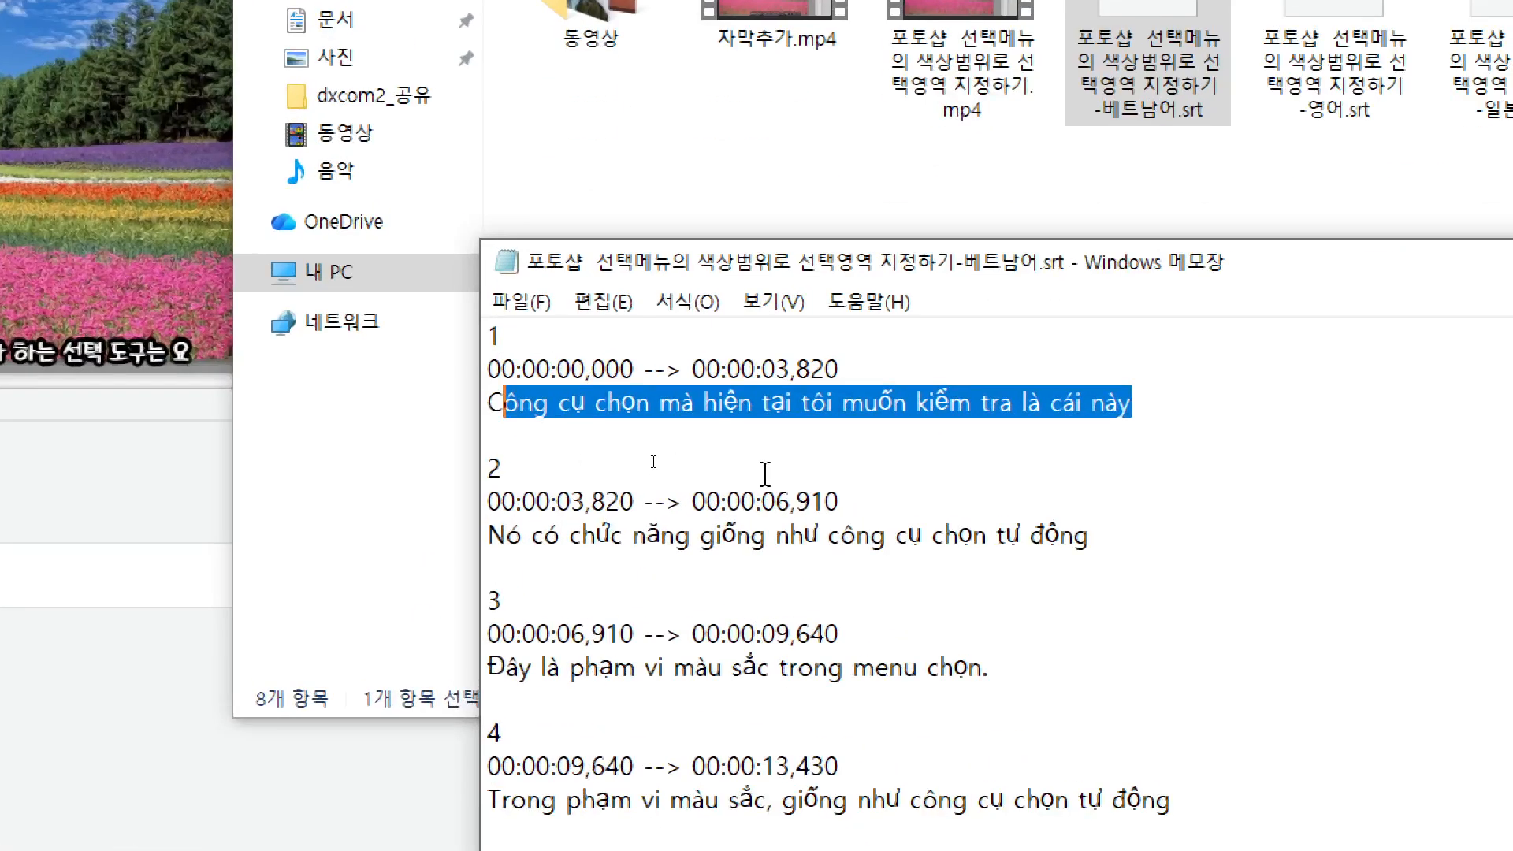
click(654, 461)
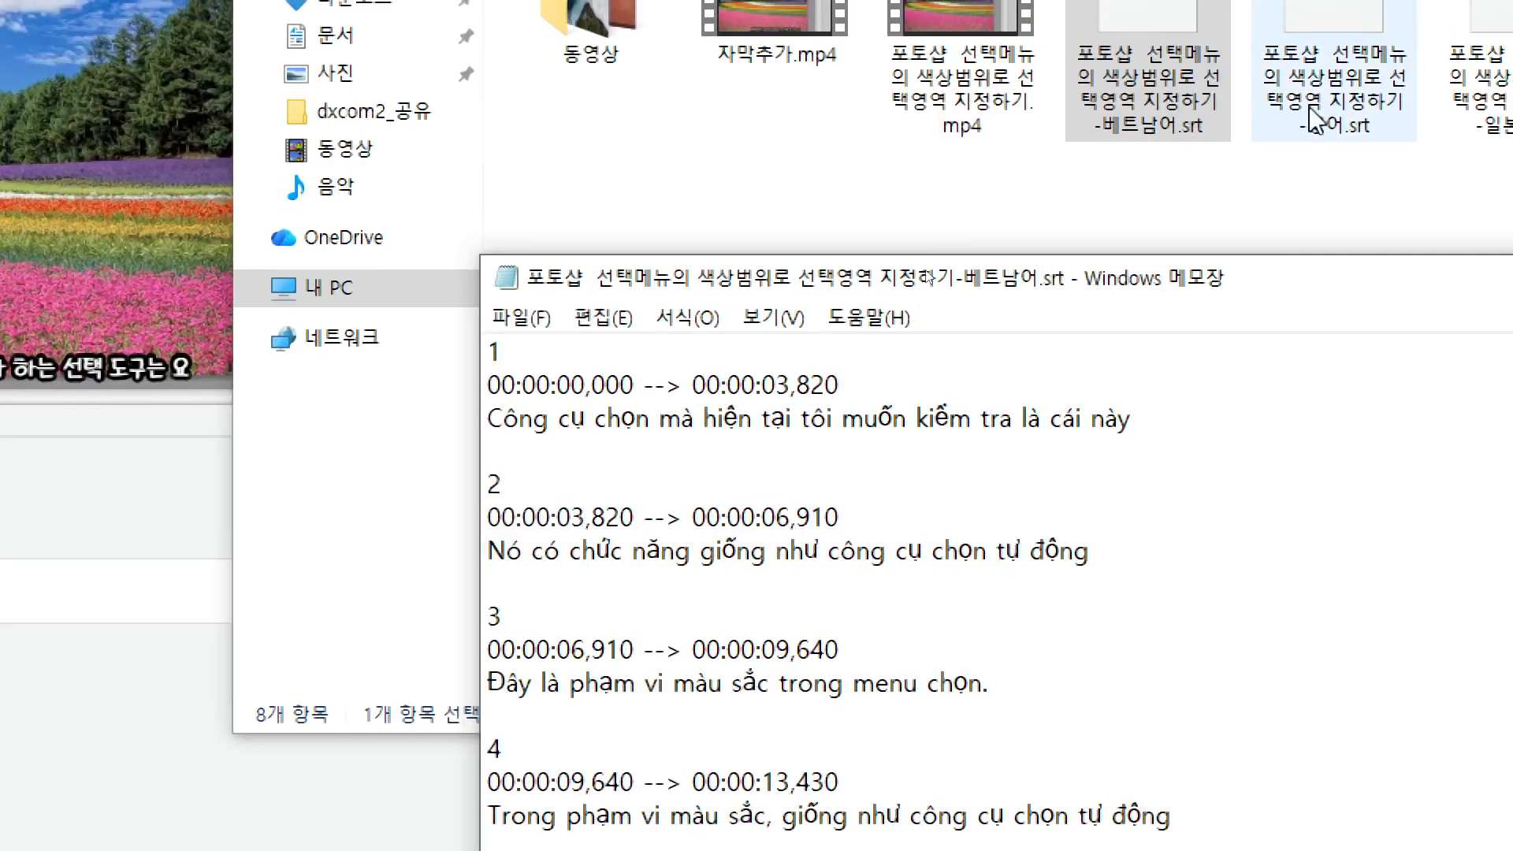
Step: Load the English, Japanese, Simplified Chinese and Korean .srt files into Notepad in turn
click(1321, 112)
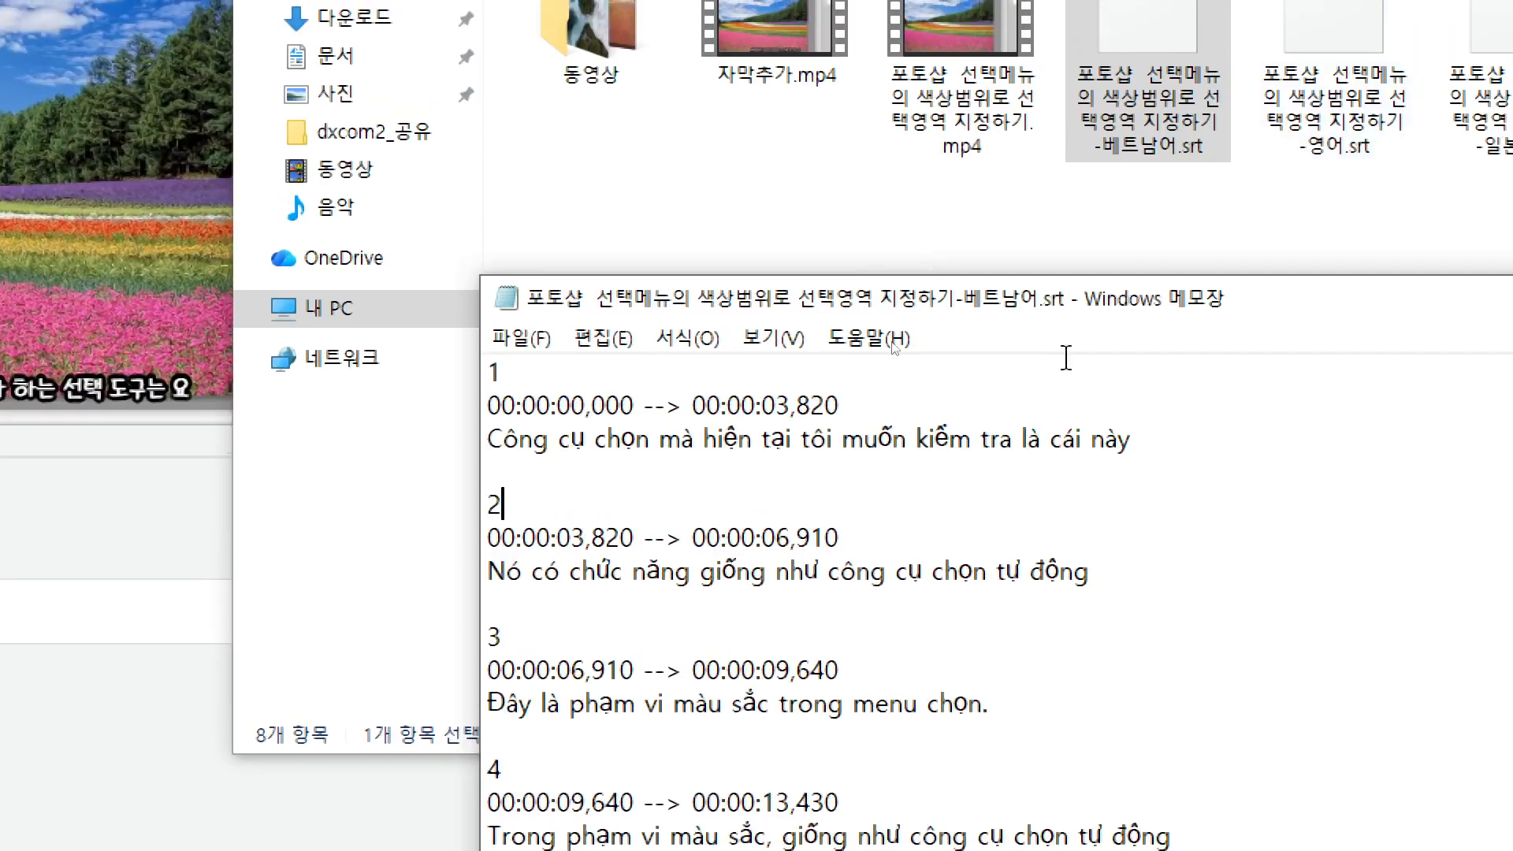
drag(1293, 122, 953, 638)
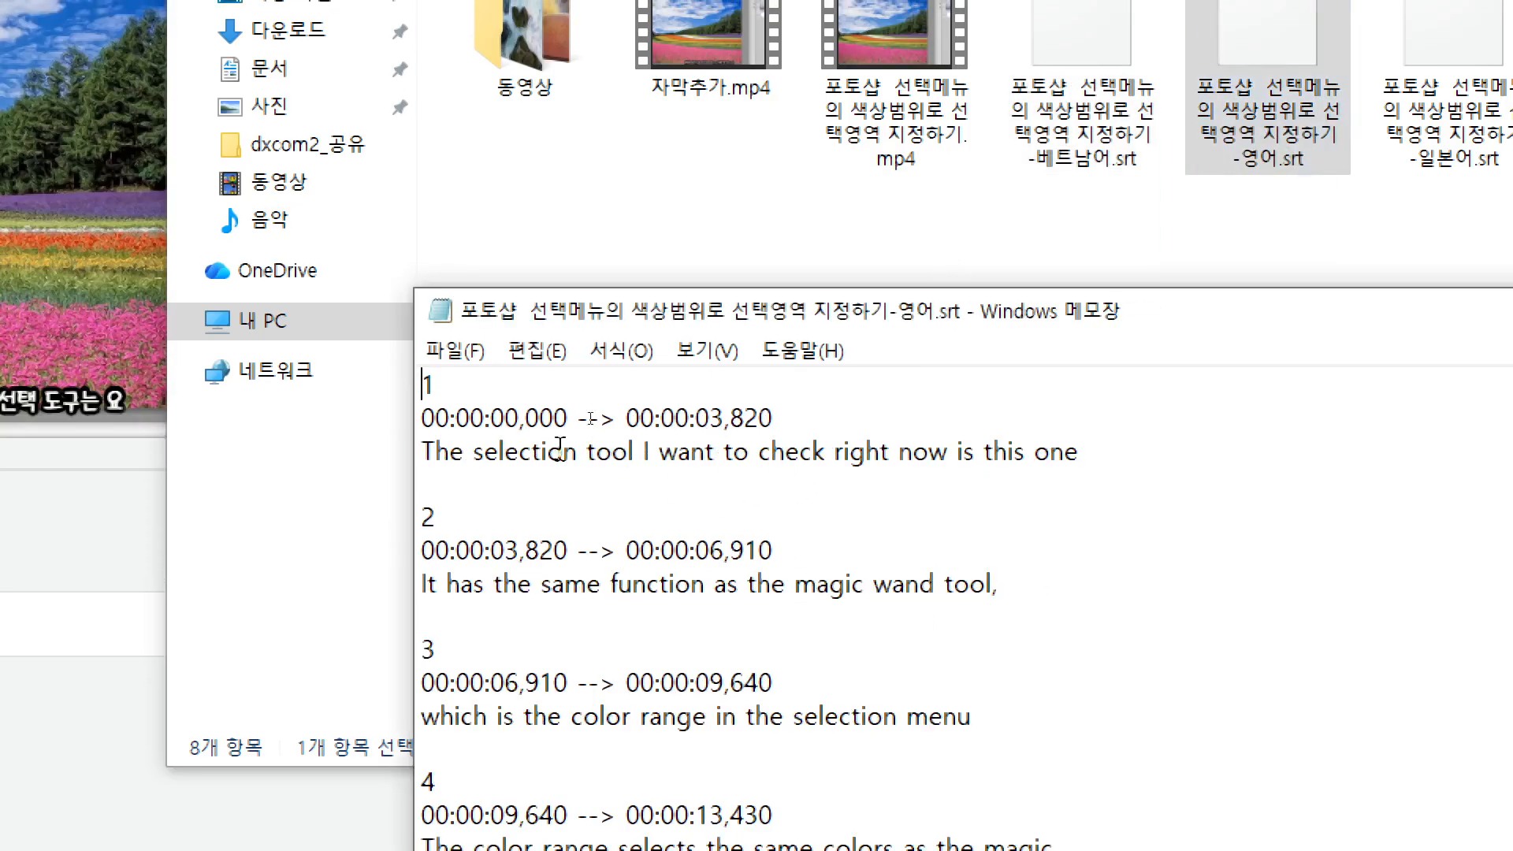
drag(1476, 167, 1111, 524)
drag(941, 524, 940, 526)
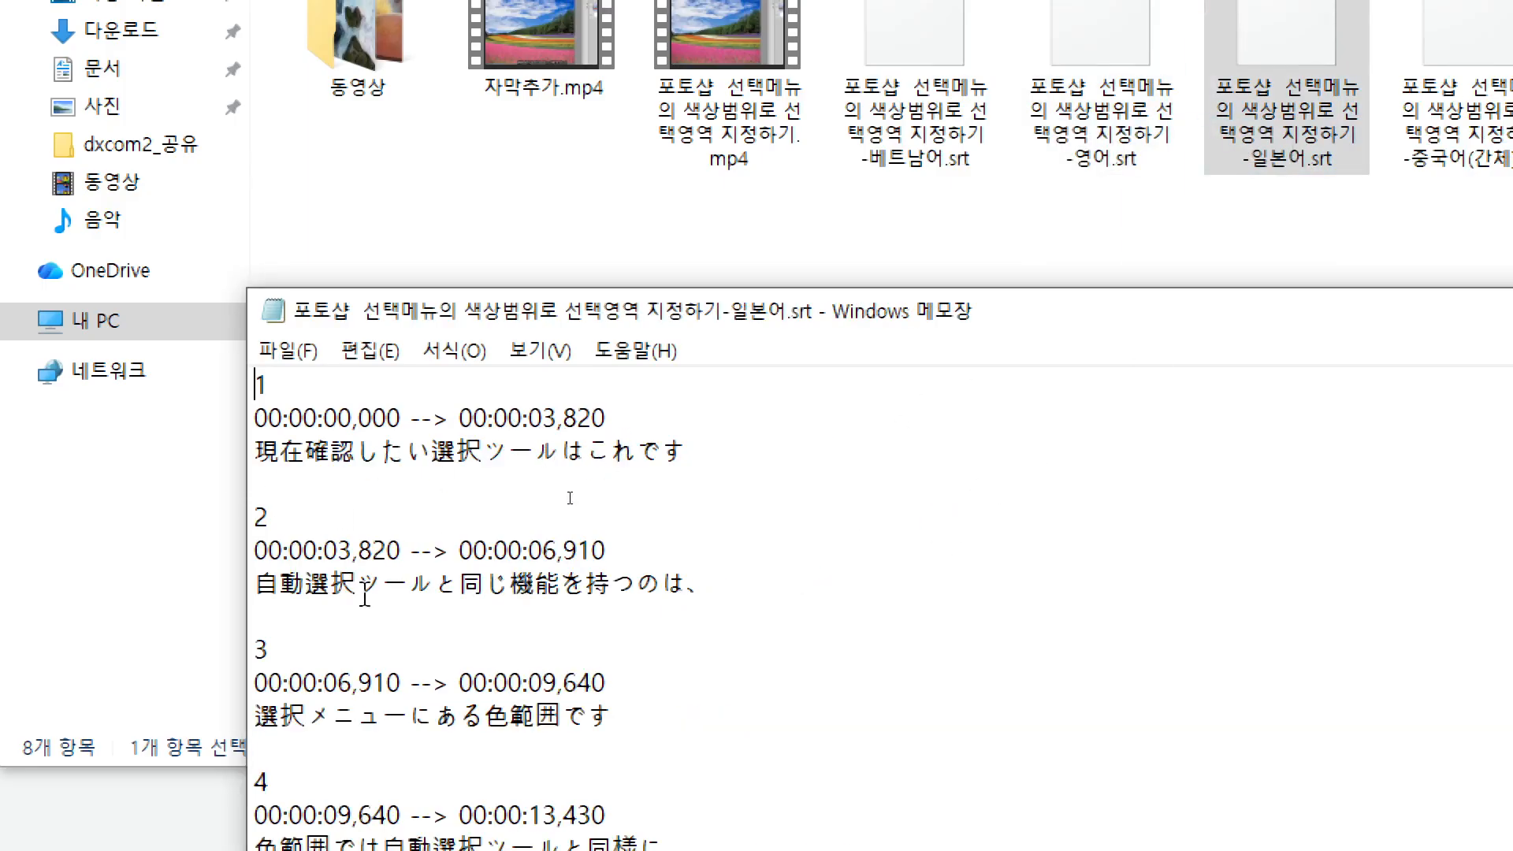
drag(1429, 168, 645, 609)
drag(1335, 149, 483, 695)
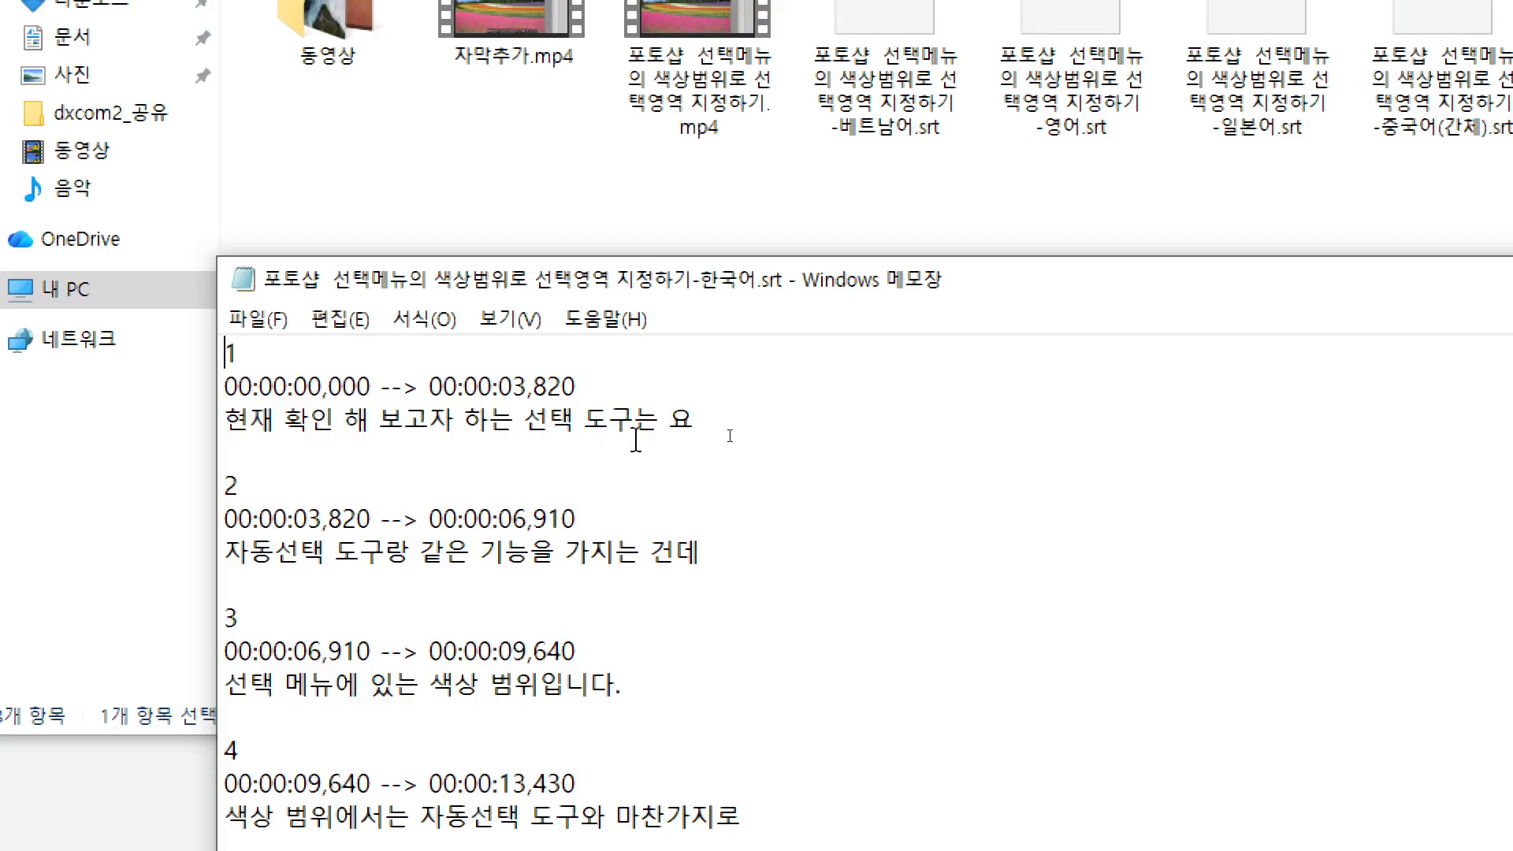
Step: Highlight the first two Korean subtitle entries, then close Notepad
drag(693, 427, 226, 421)
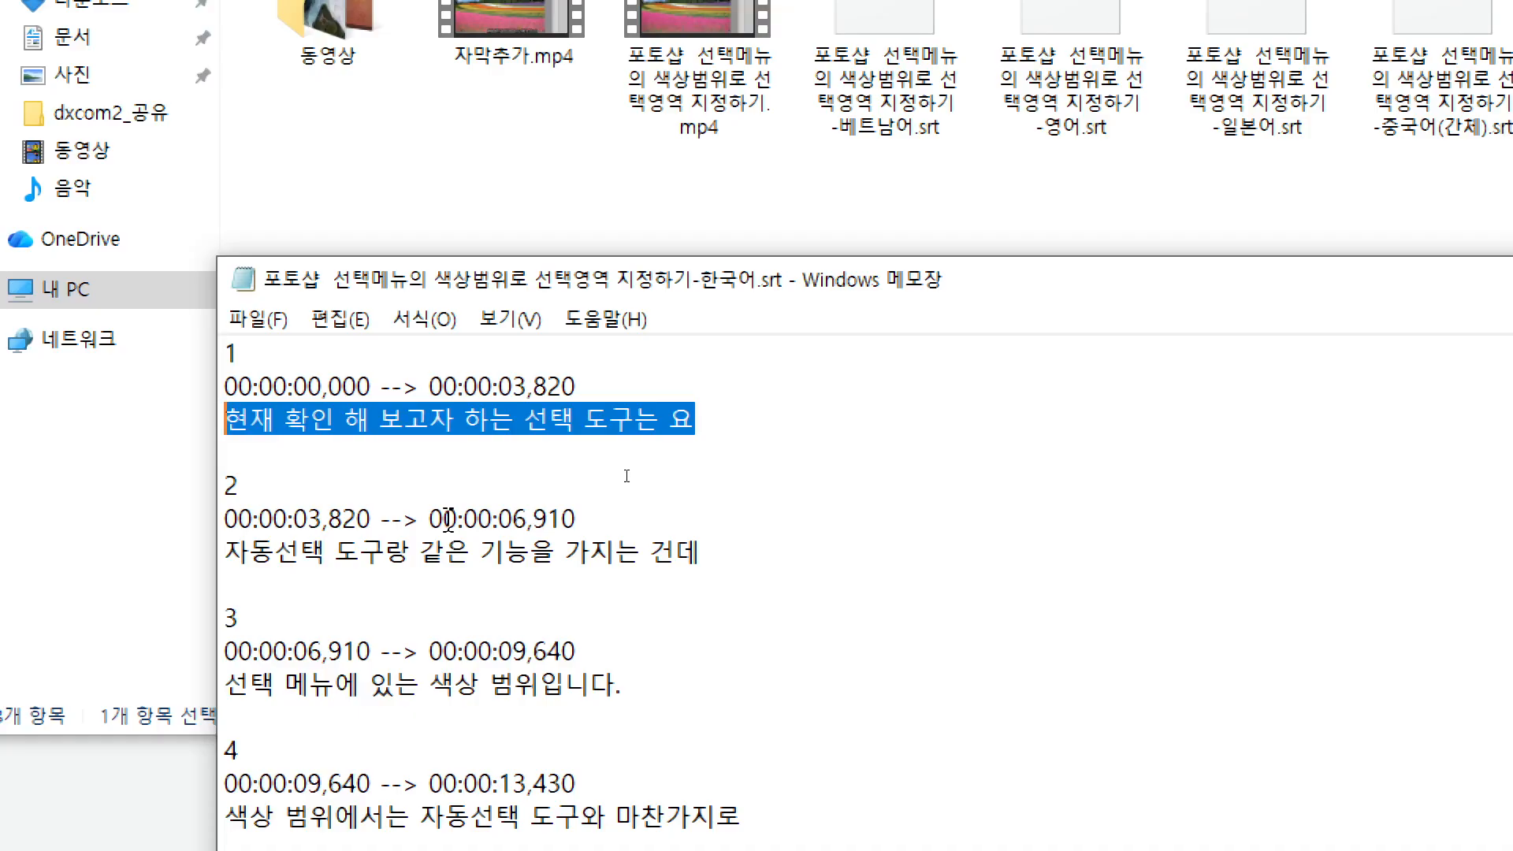
click(552, 551)
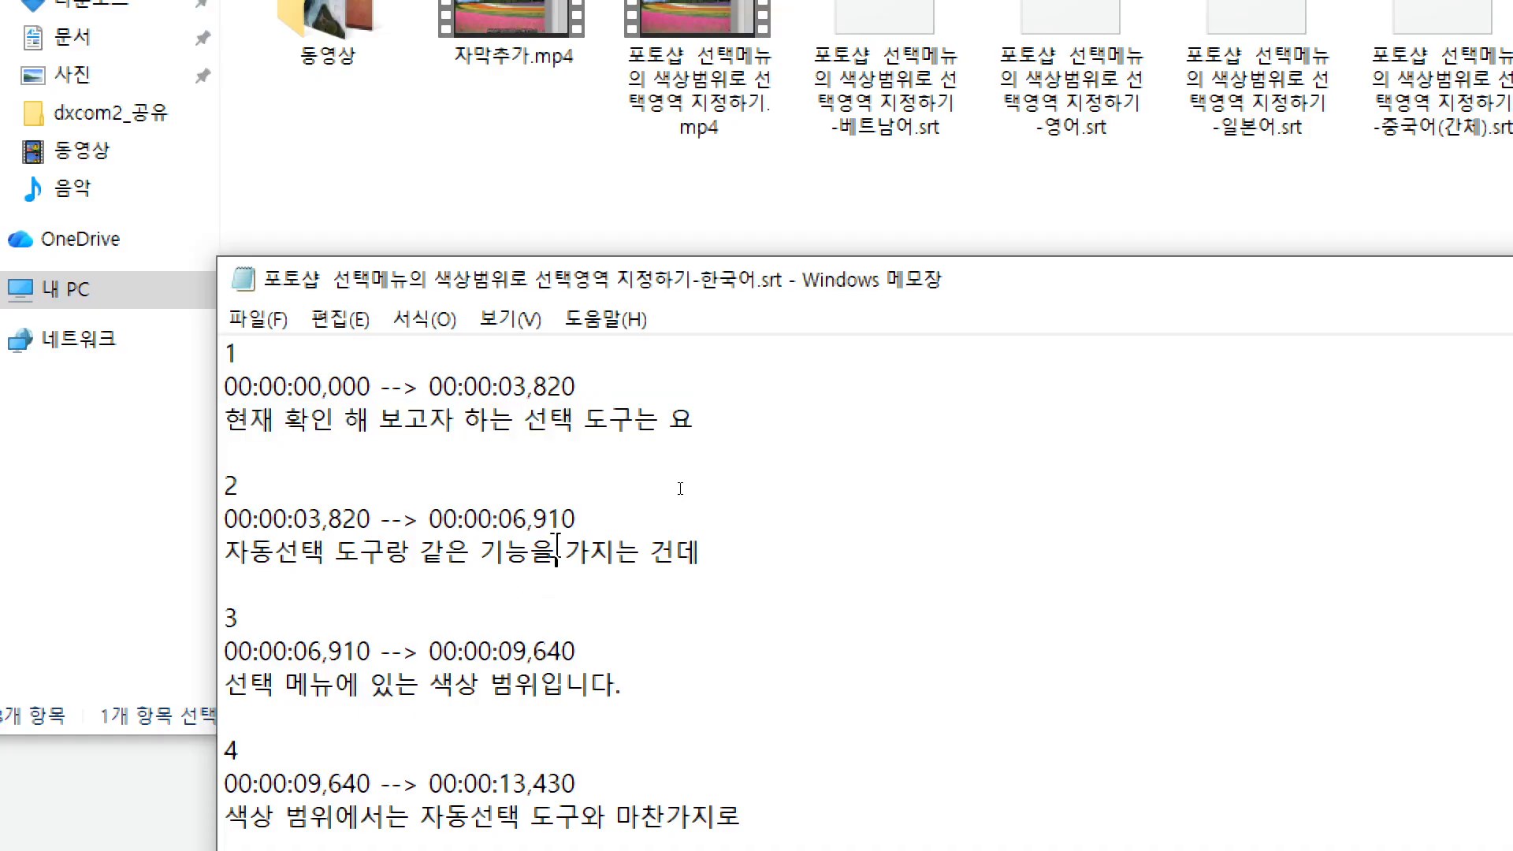
drag(764, 569, 145, 532)
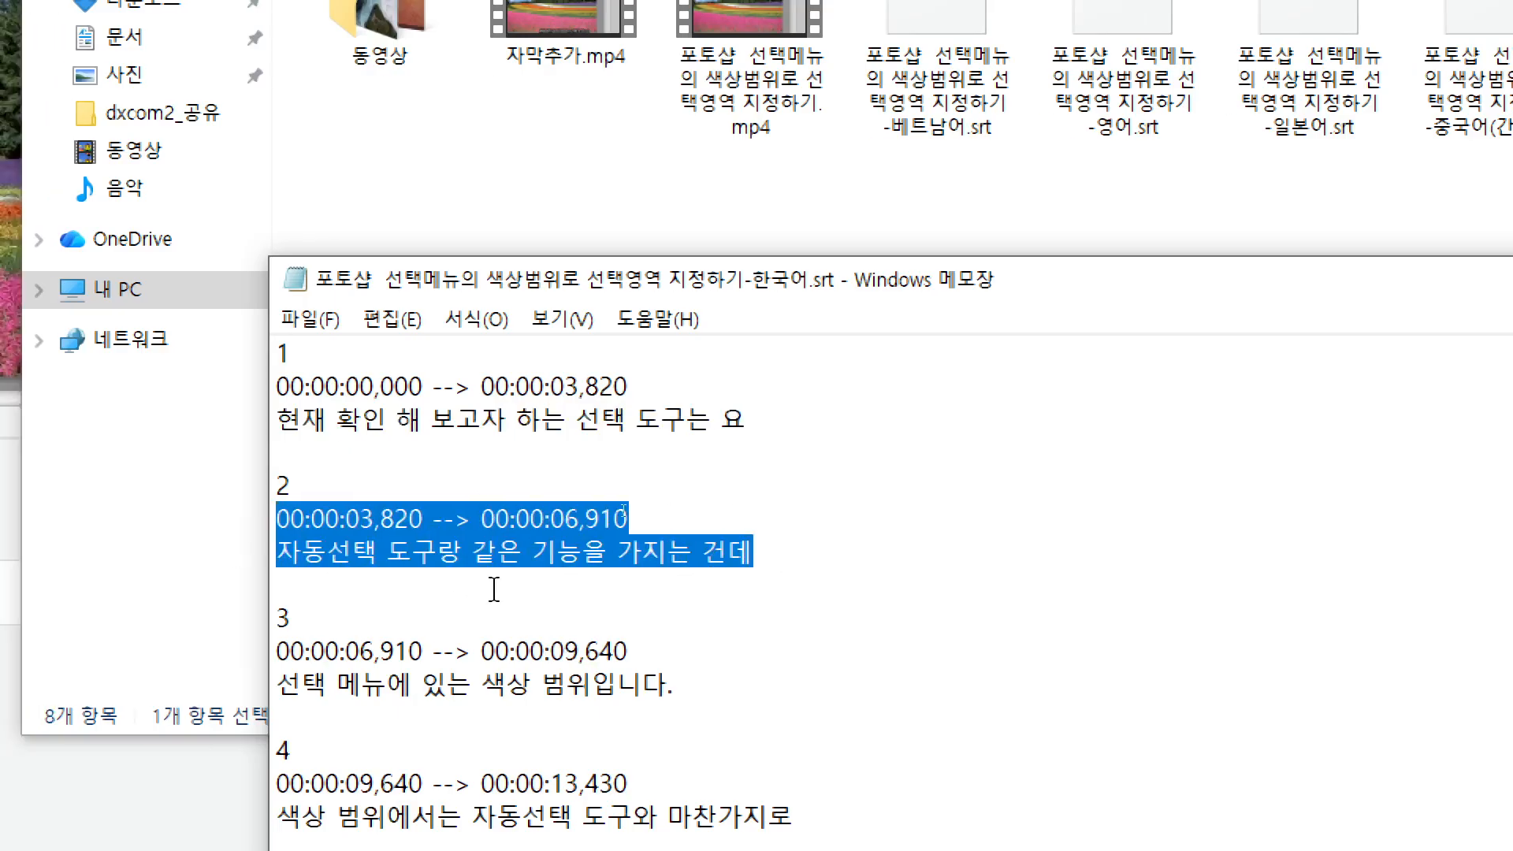
click(442, 590)
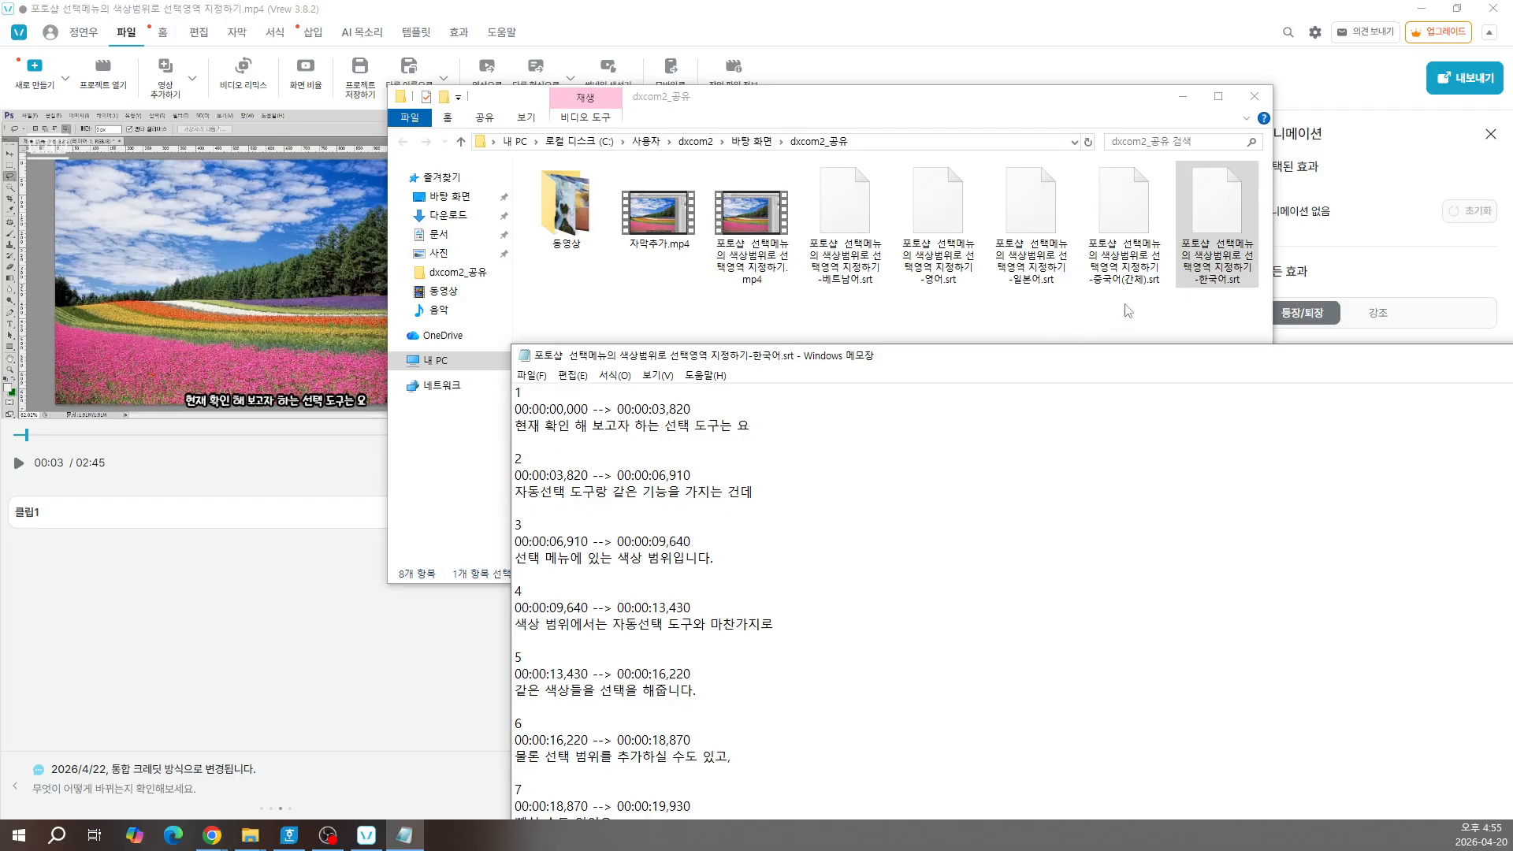
drag(1135, 363, 839, 306)
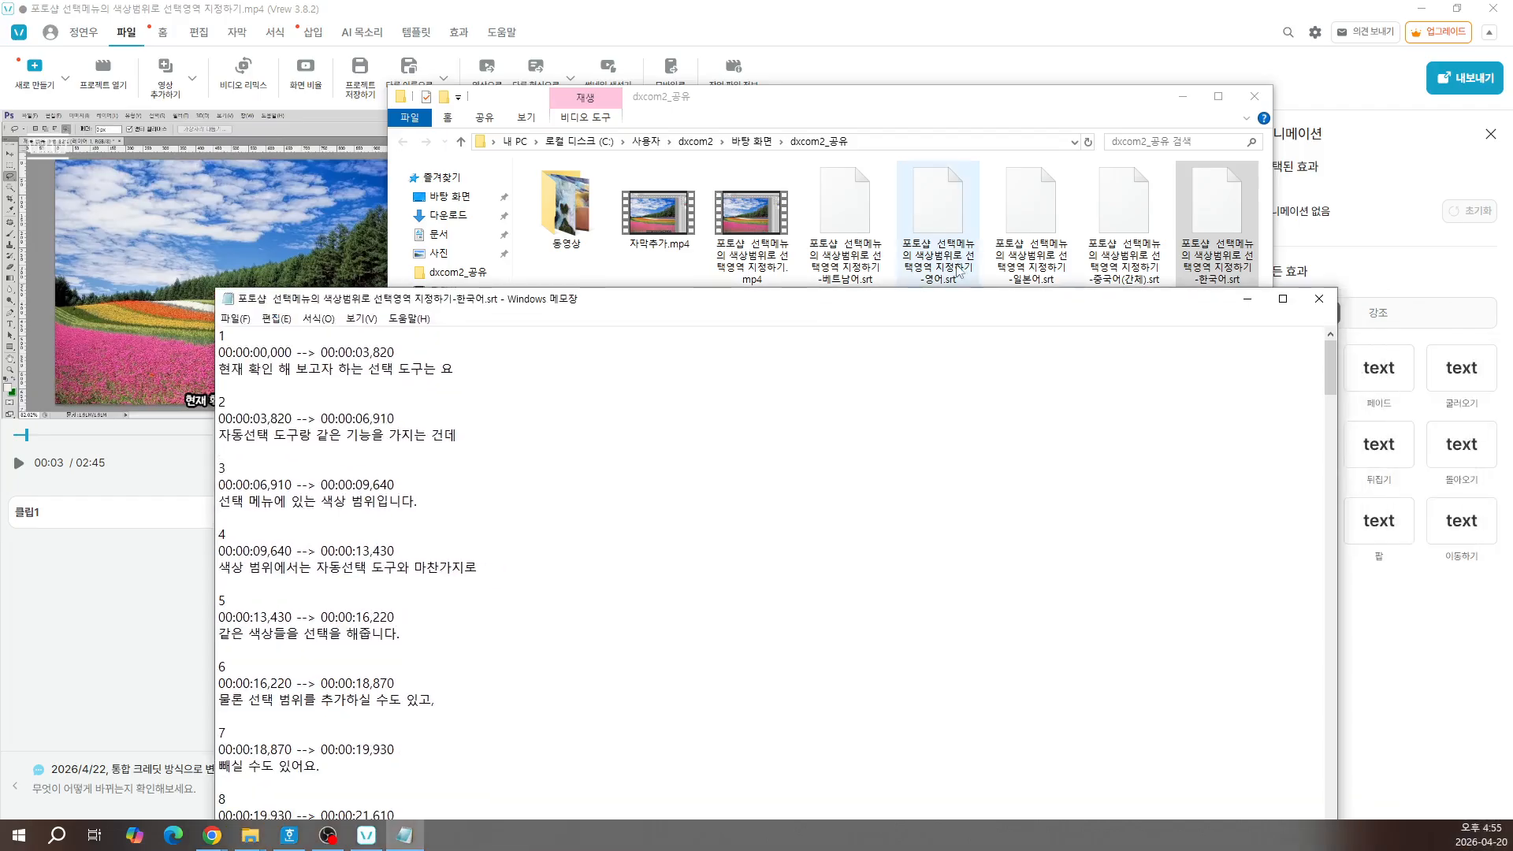
click(1320, 300)
Step: Back in Vrew, select clip 3's sentence and choose the 텍스트(.txt) export format
click(465, 726)
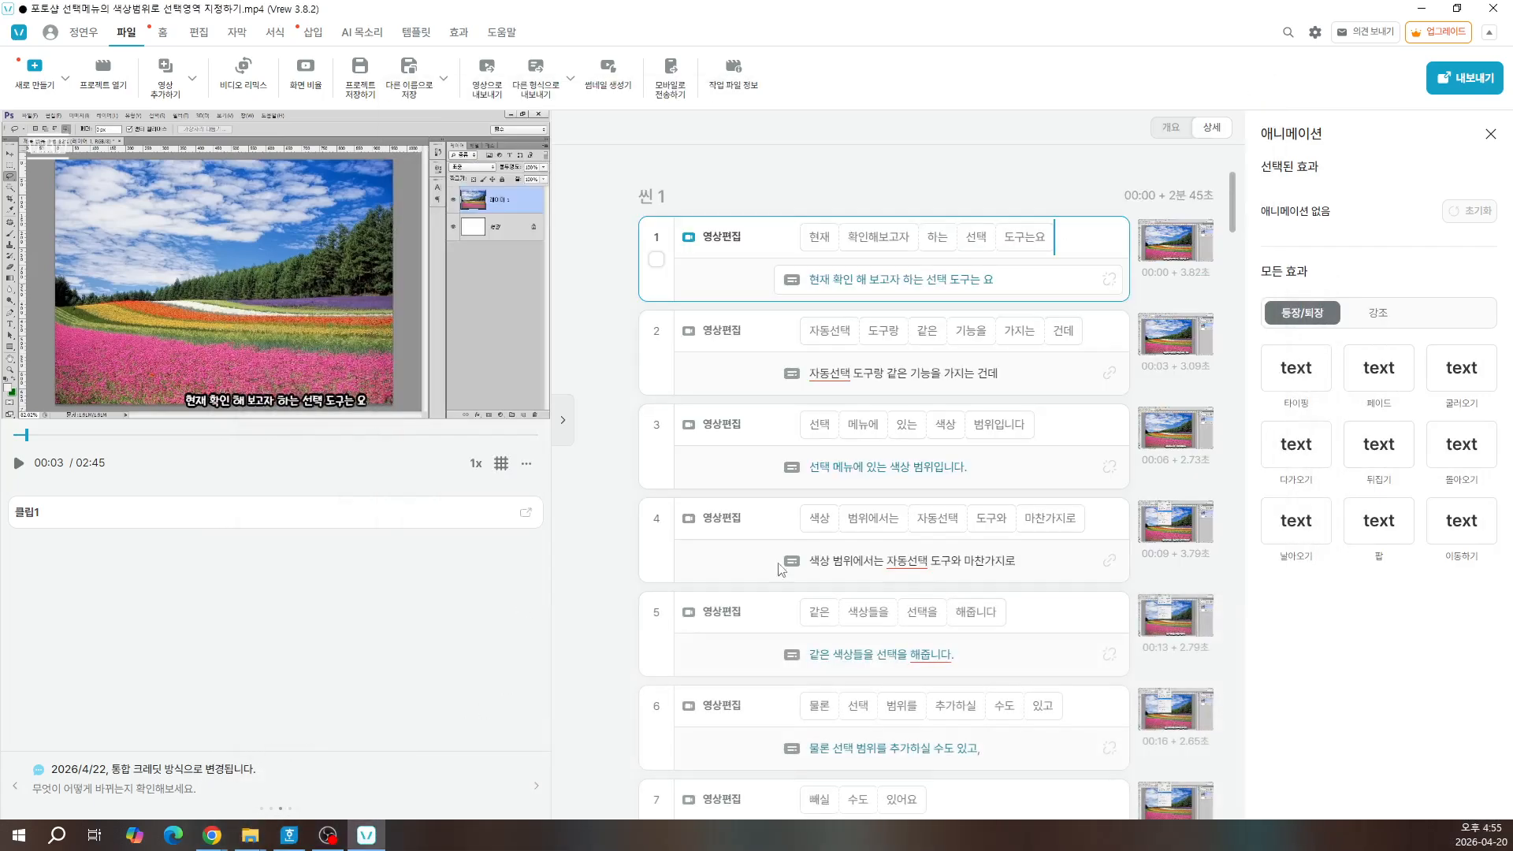
drag(820, 466, 996, 466)
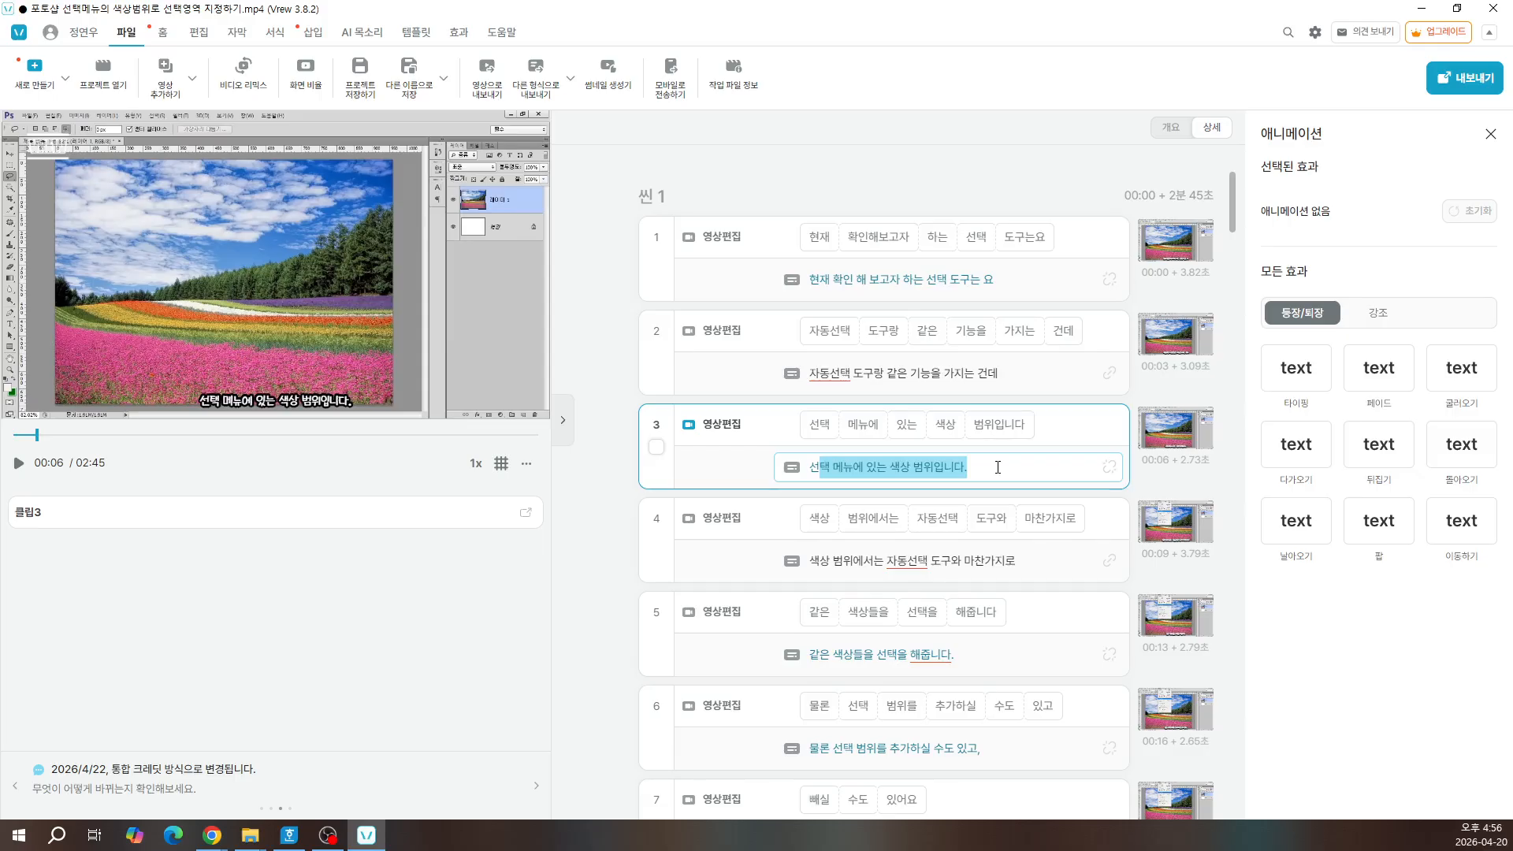
click(444, 78)
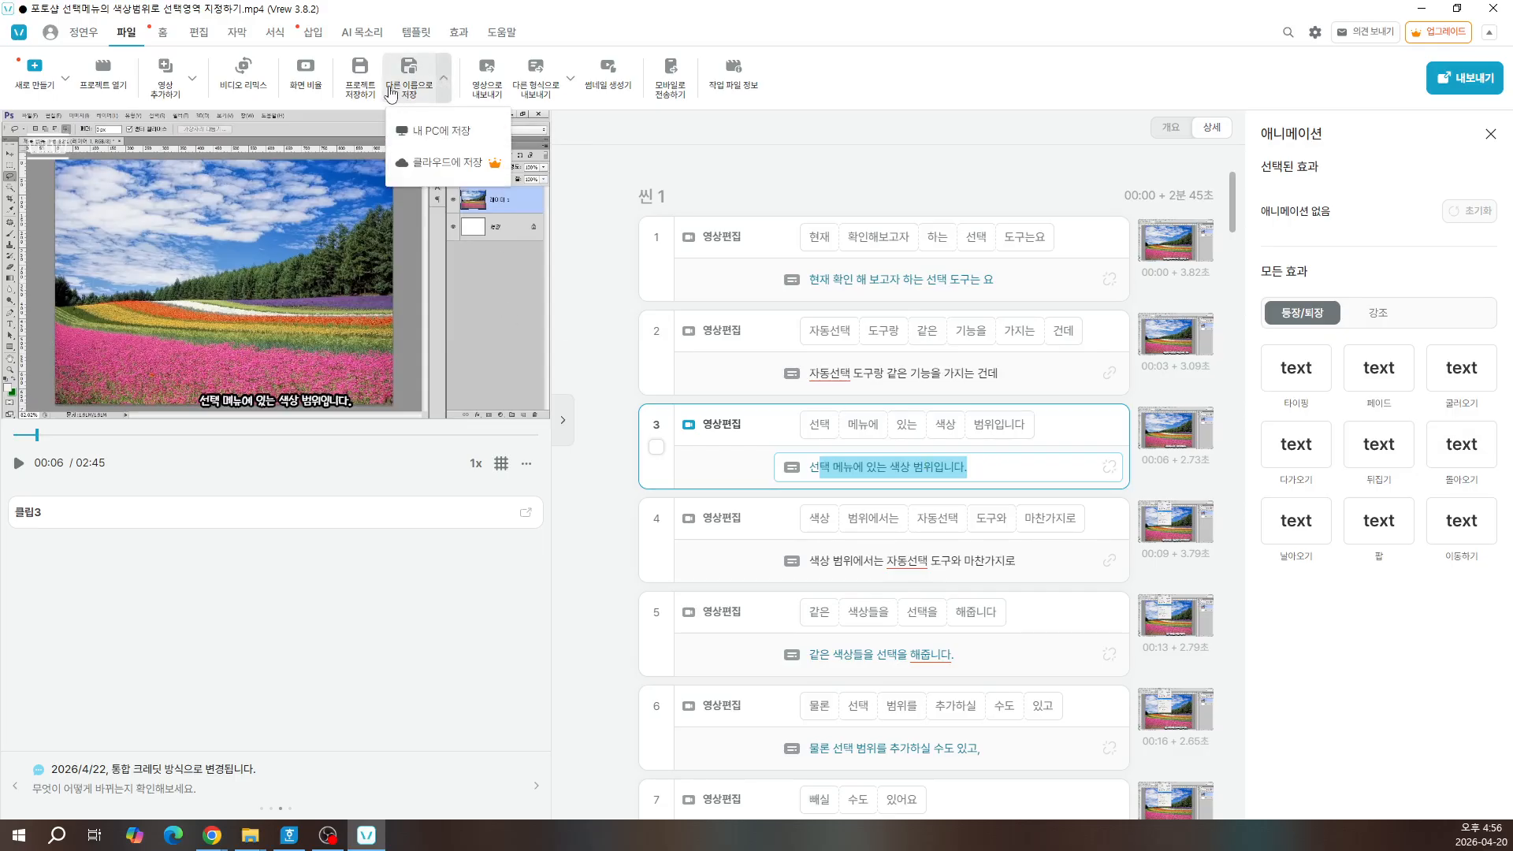
click(540, 98)
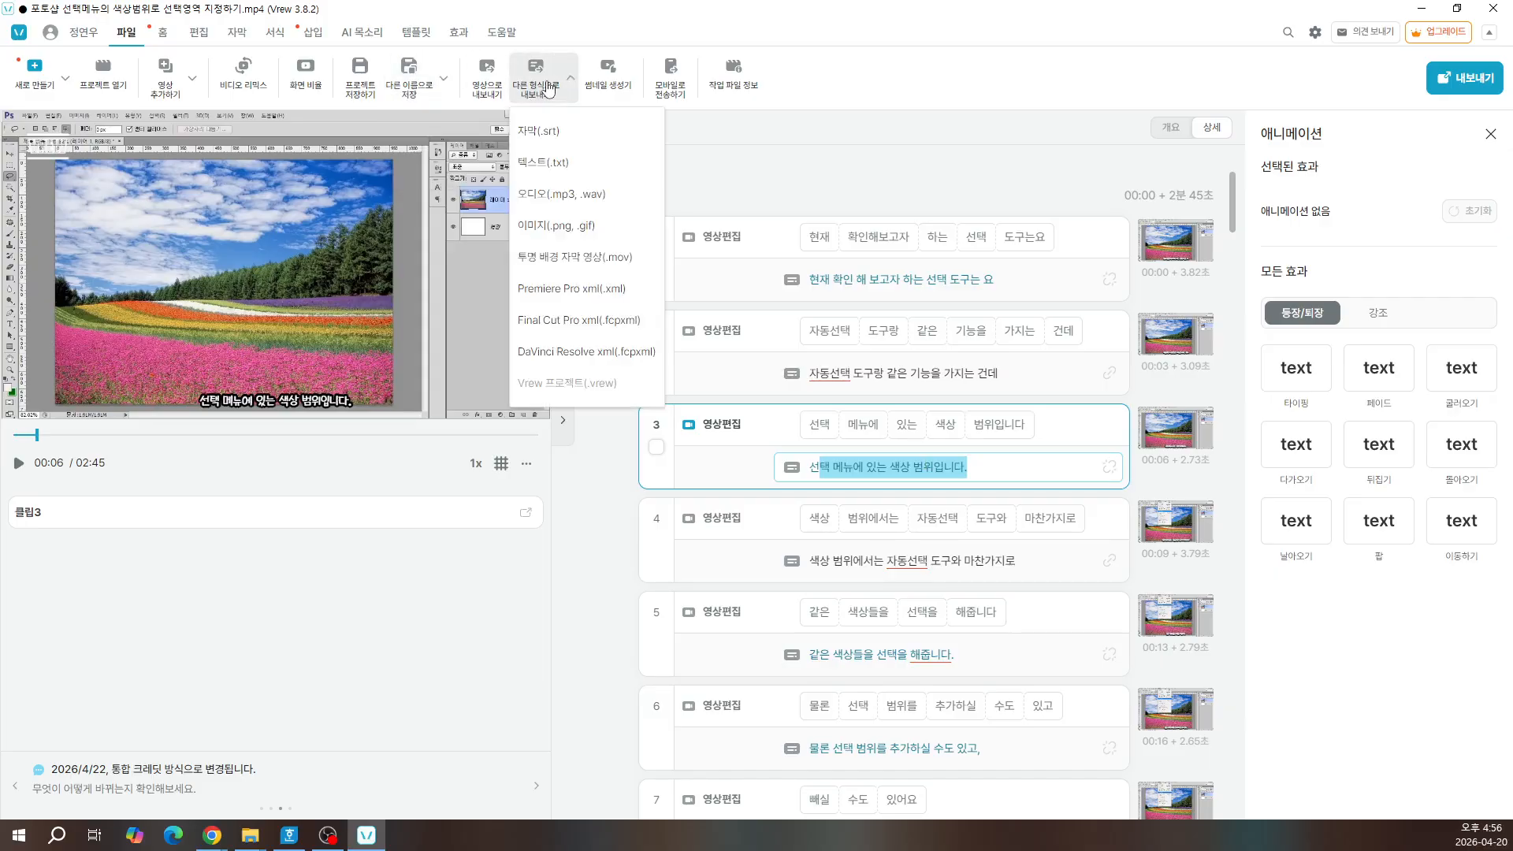
click(563, 170)
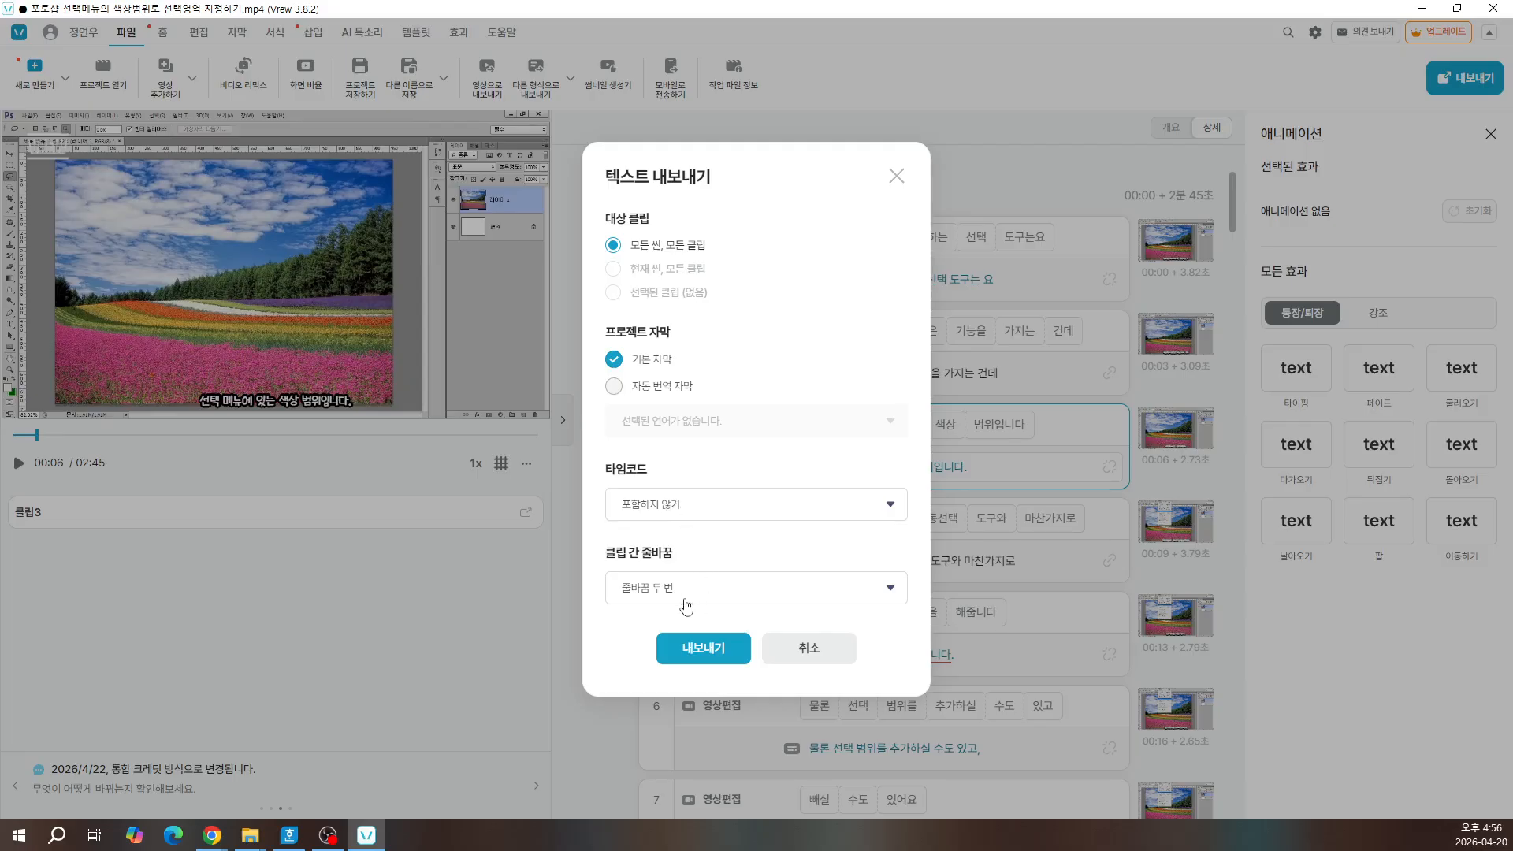
Step: Save the text export as 더빙용.txt and open its containing folder
click(703, 649)
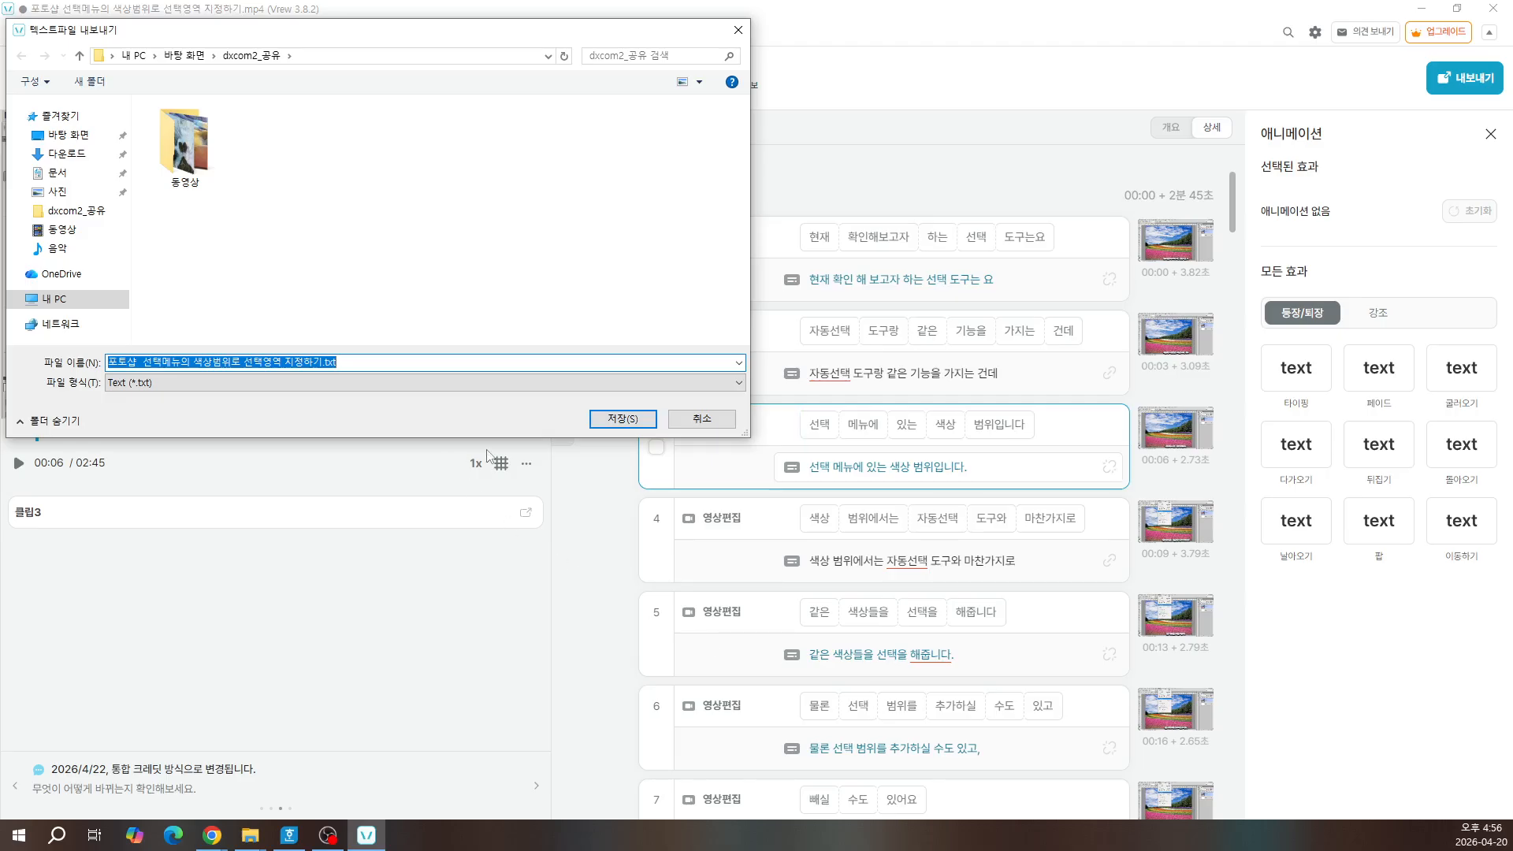
text(e)
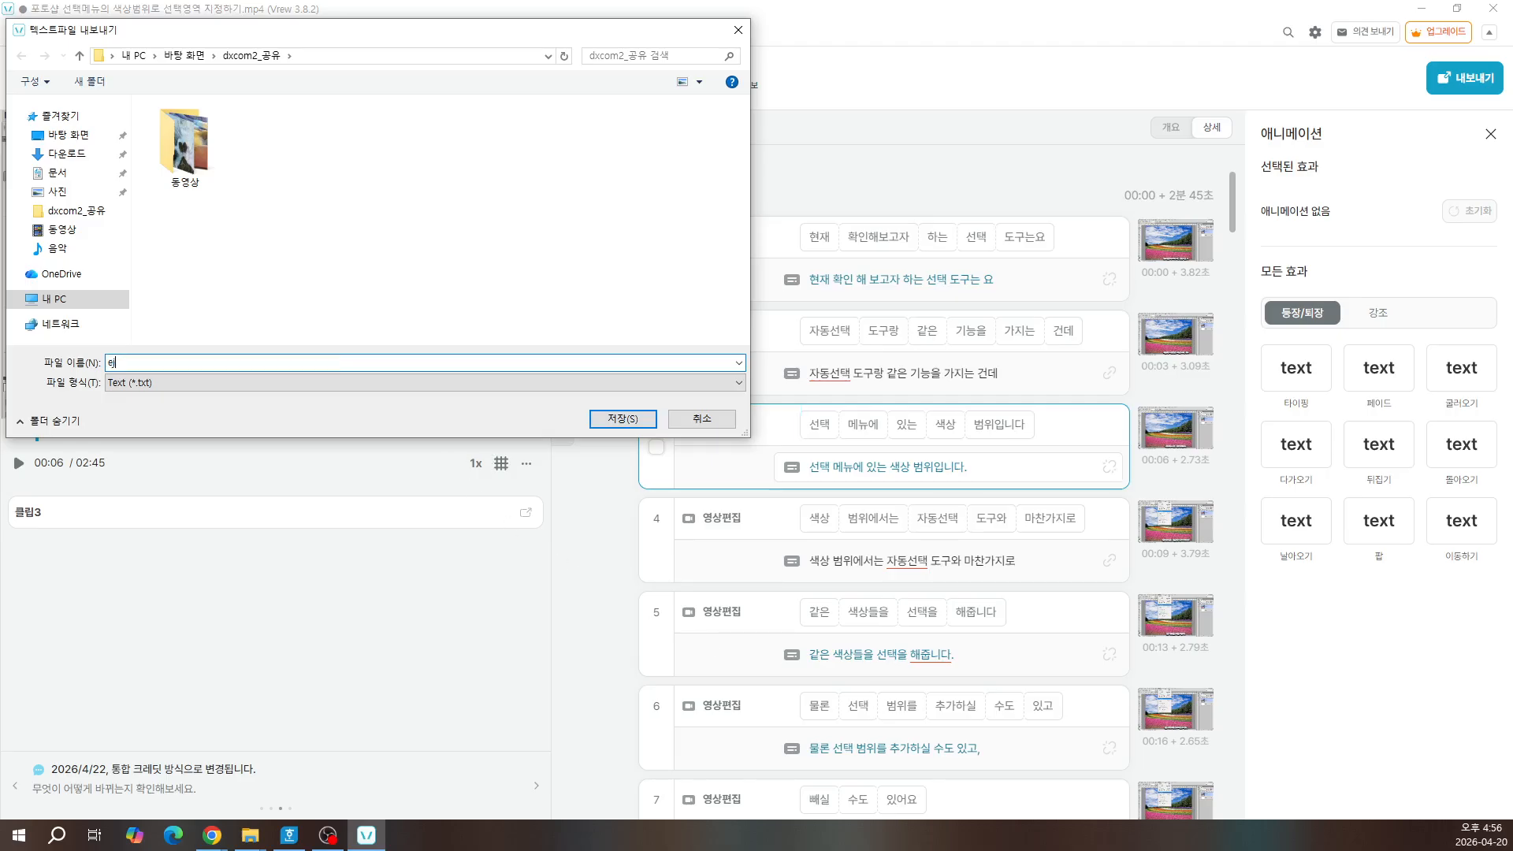
key(BackSpace)
text(더빙ㅇ)
key(Return)
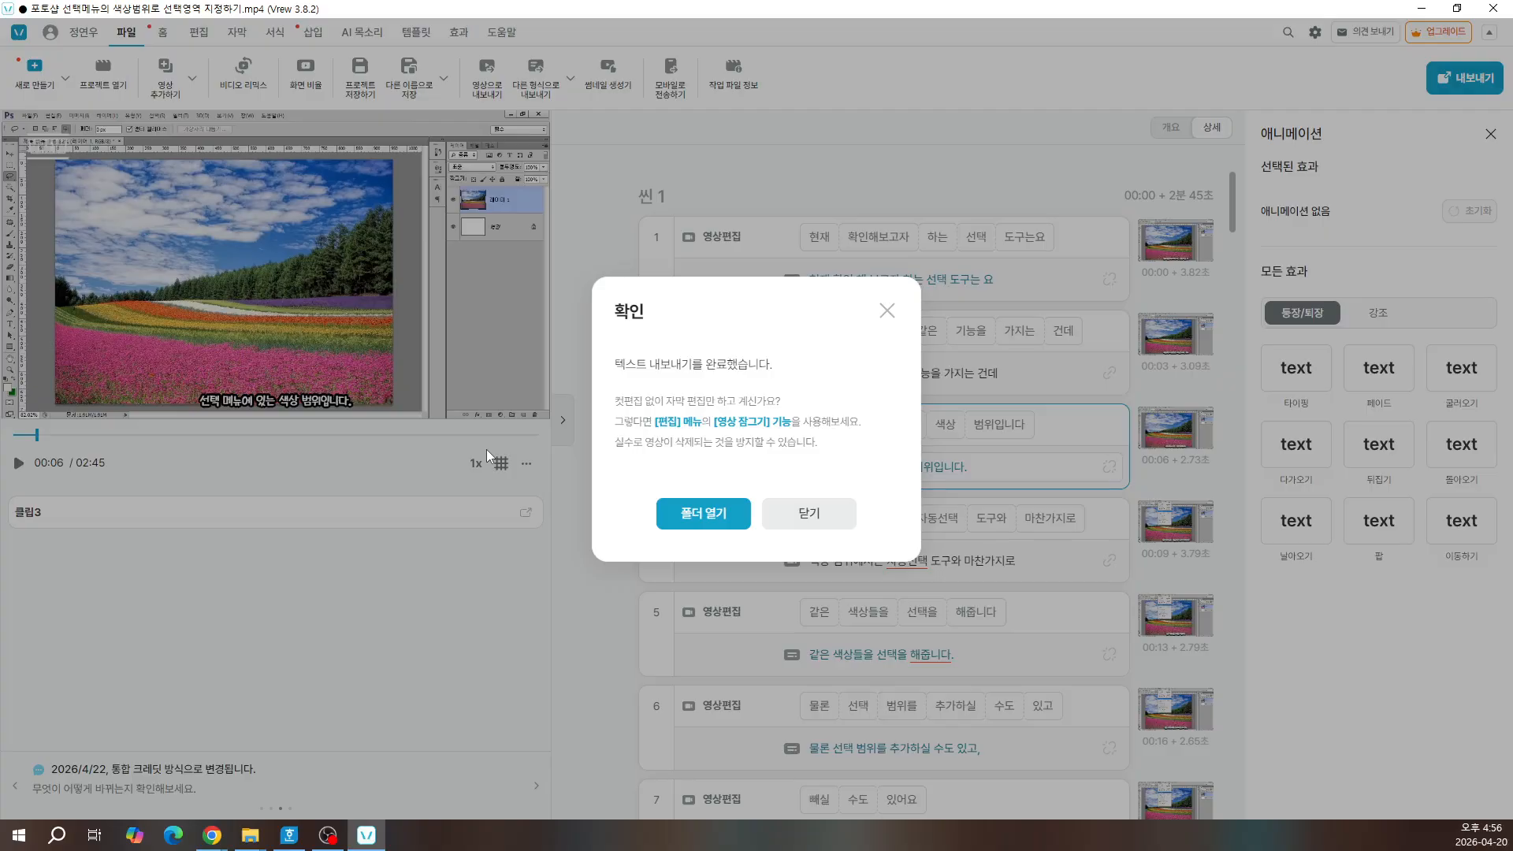
click(706, 526)
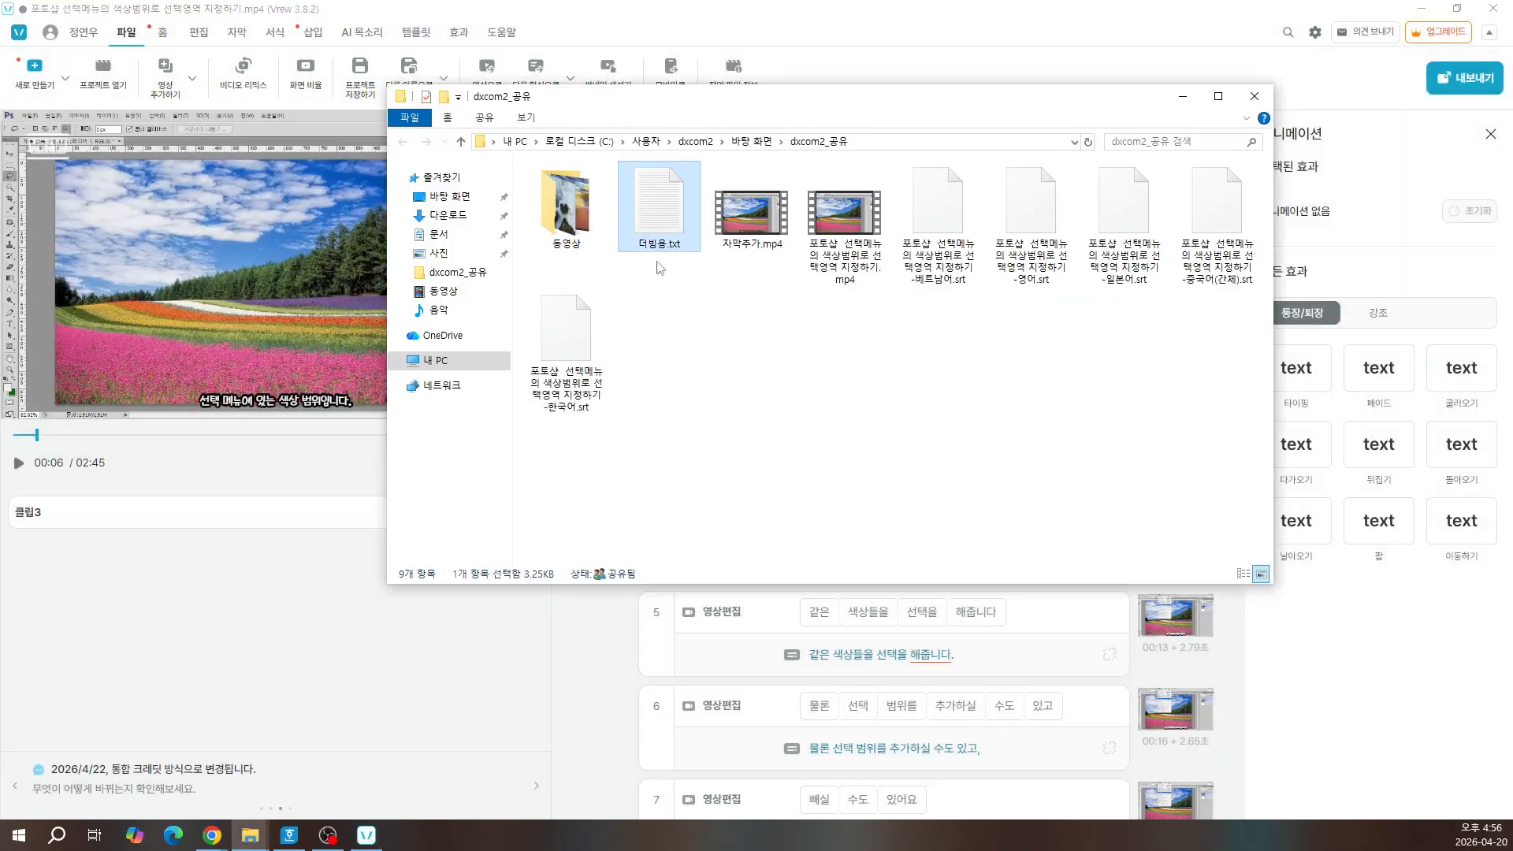
double_click(668, 215)
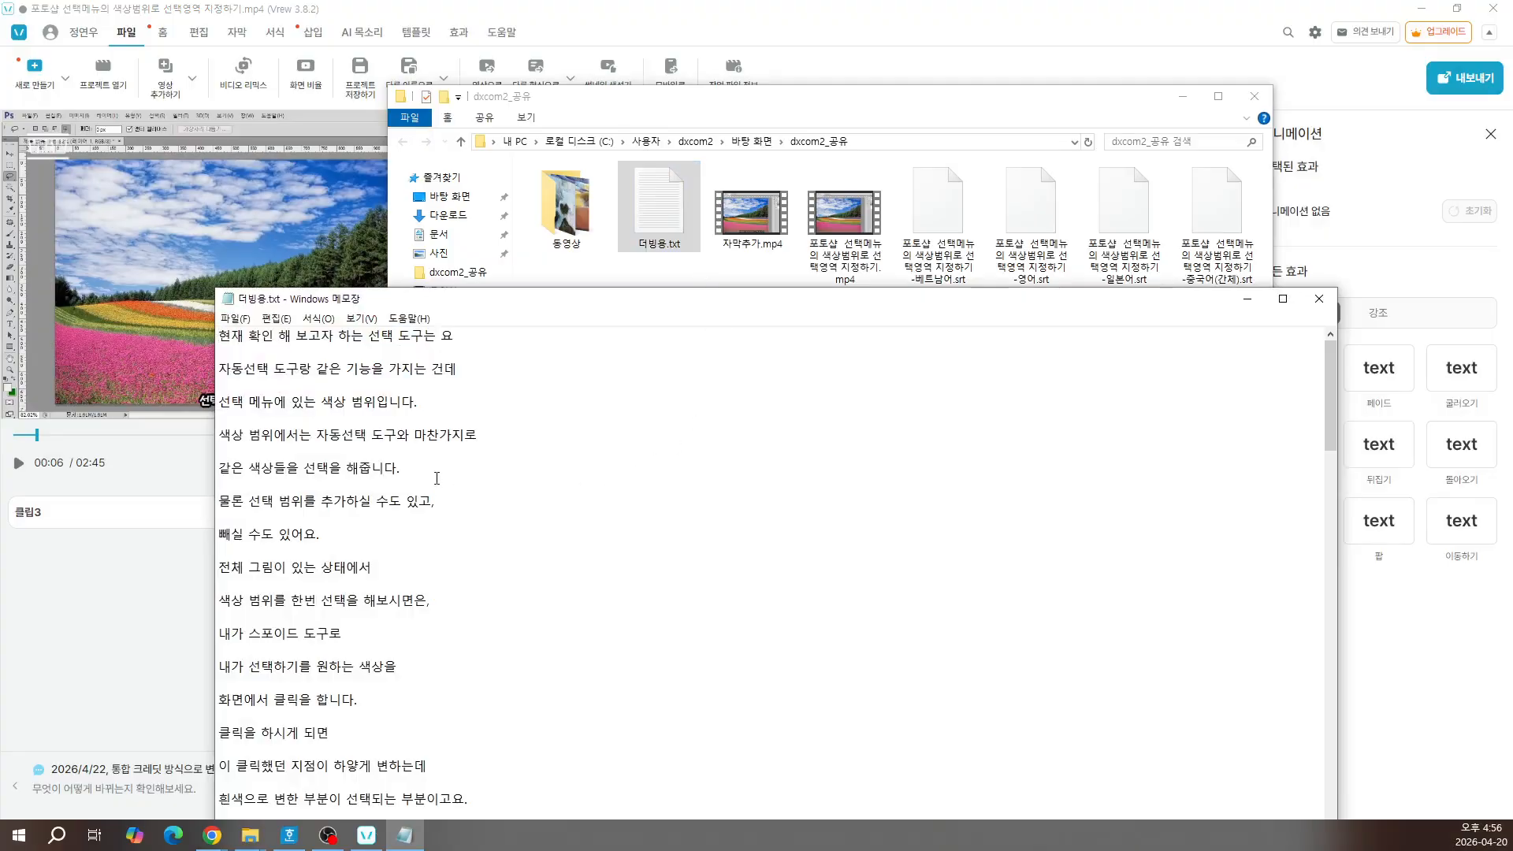
drag(284, 383, 426, 620)
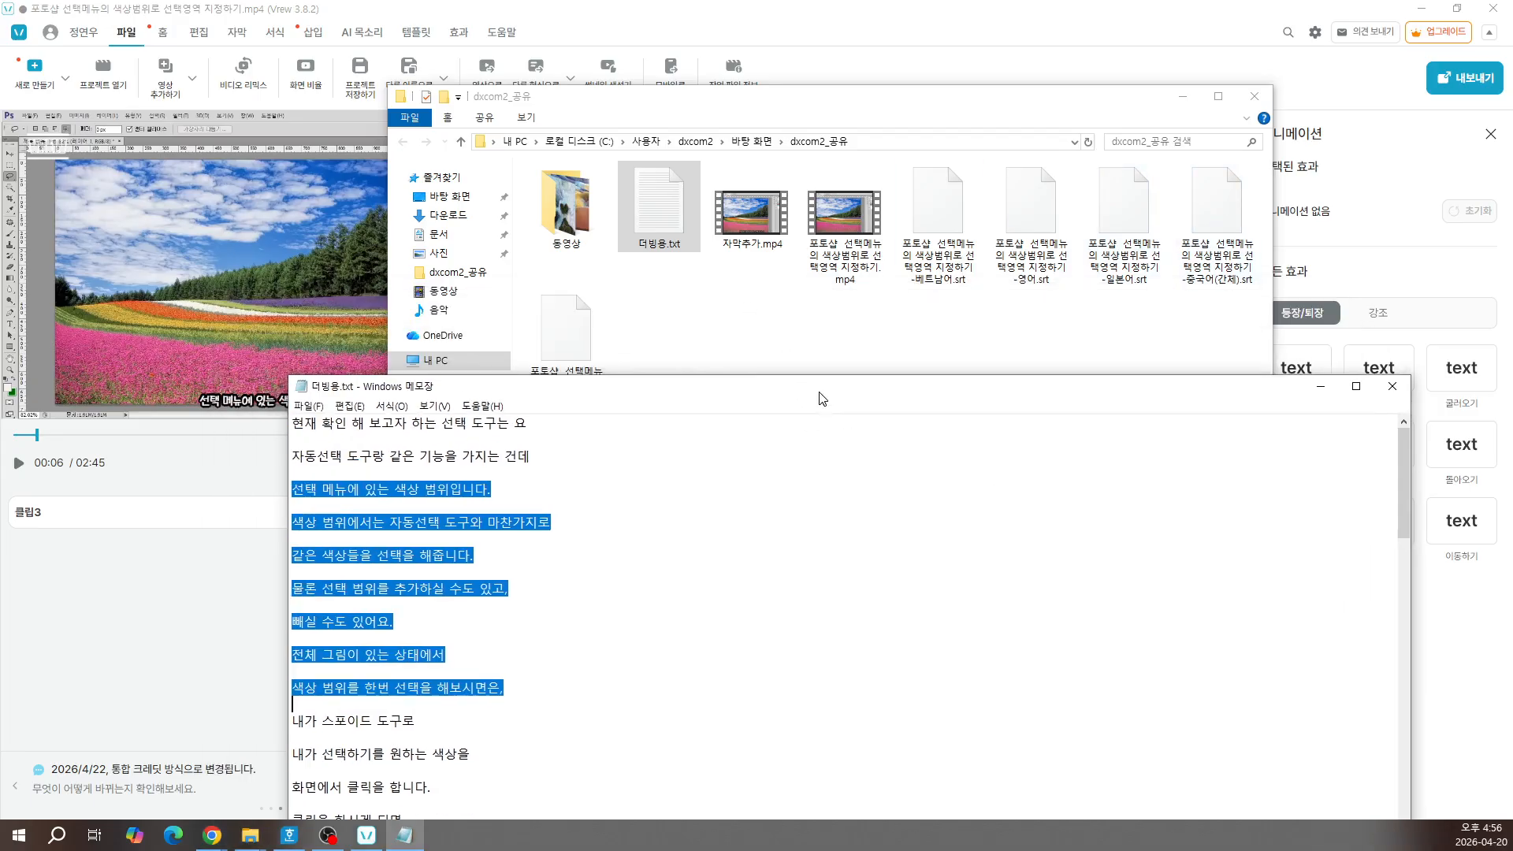
drag(749, 309, 820, 398)
double_click(572, 339)
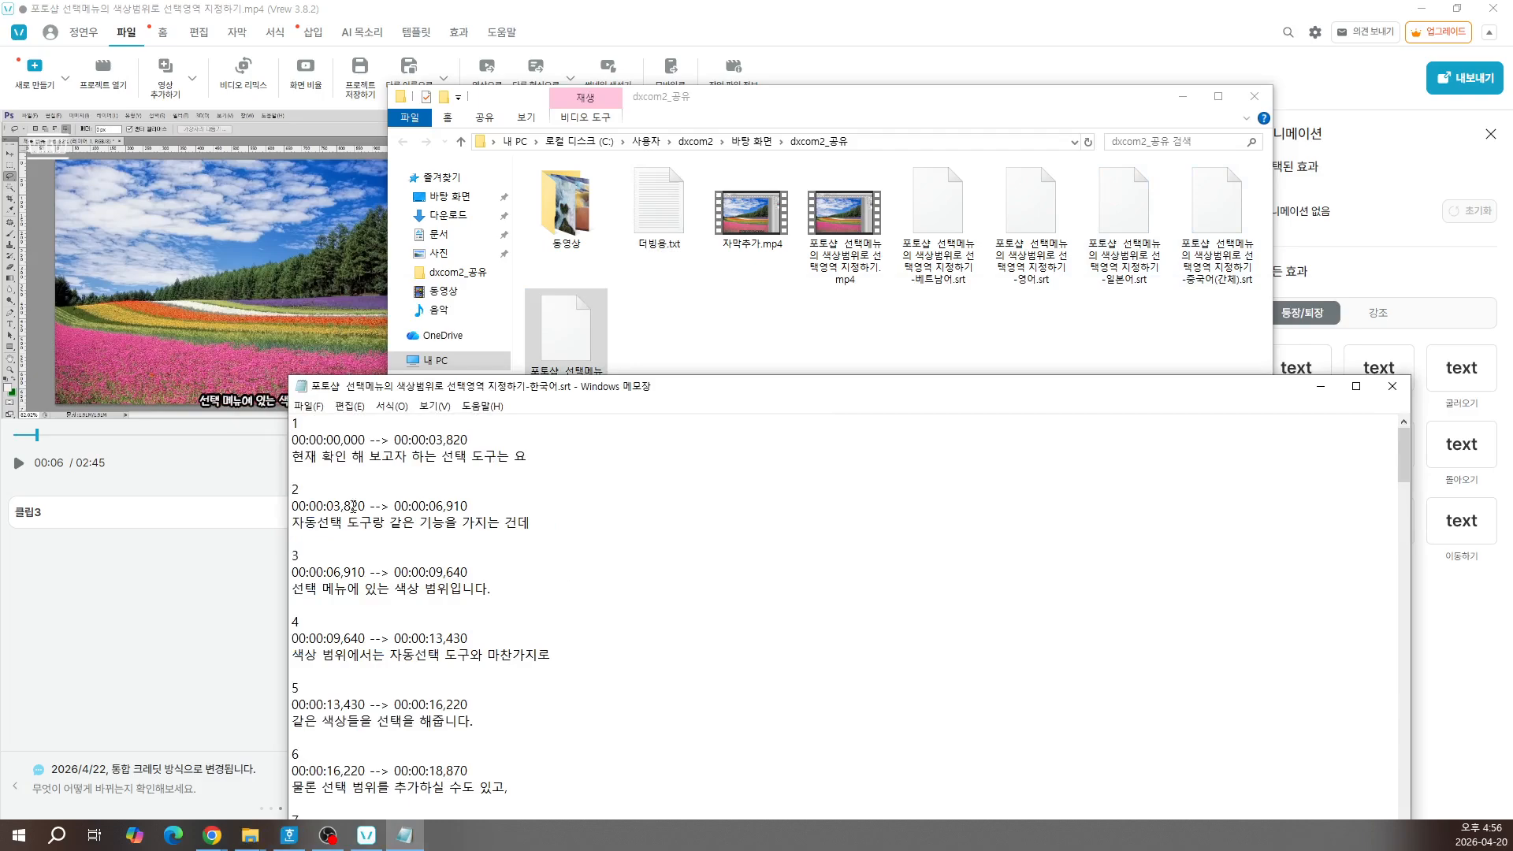
double_click(657, 217)
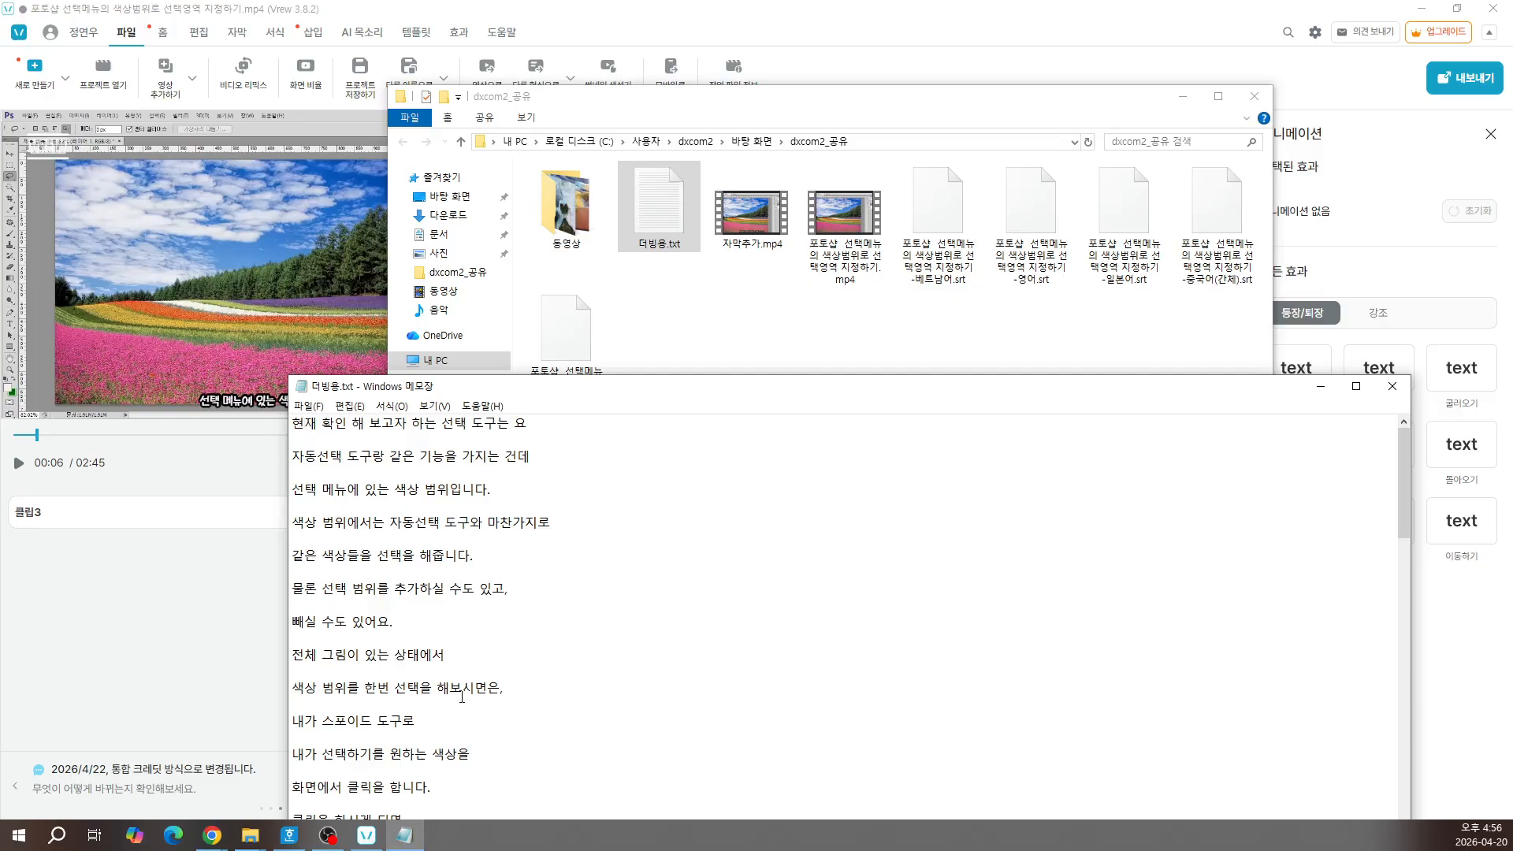
click(1392, 386)
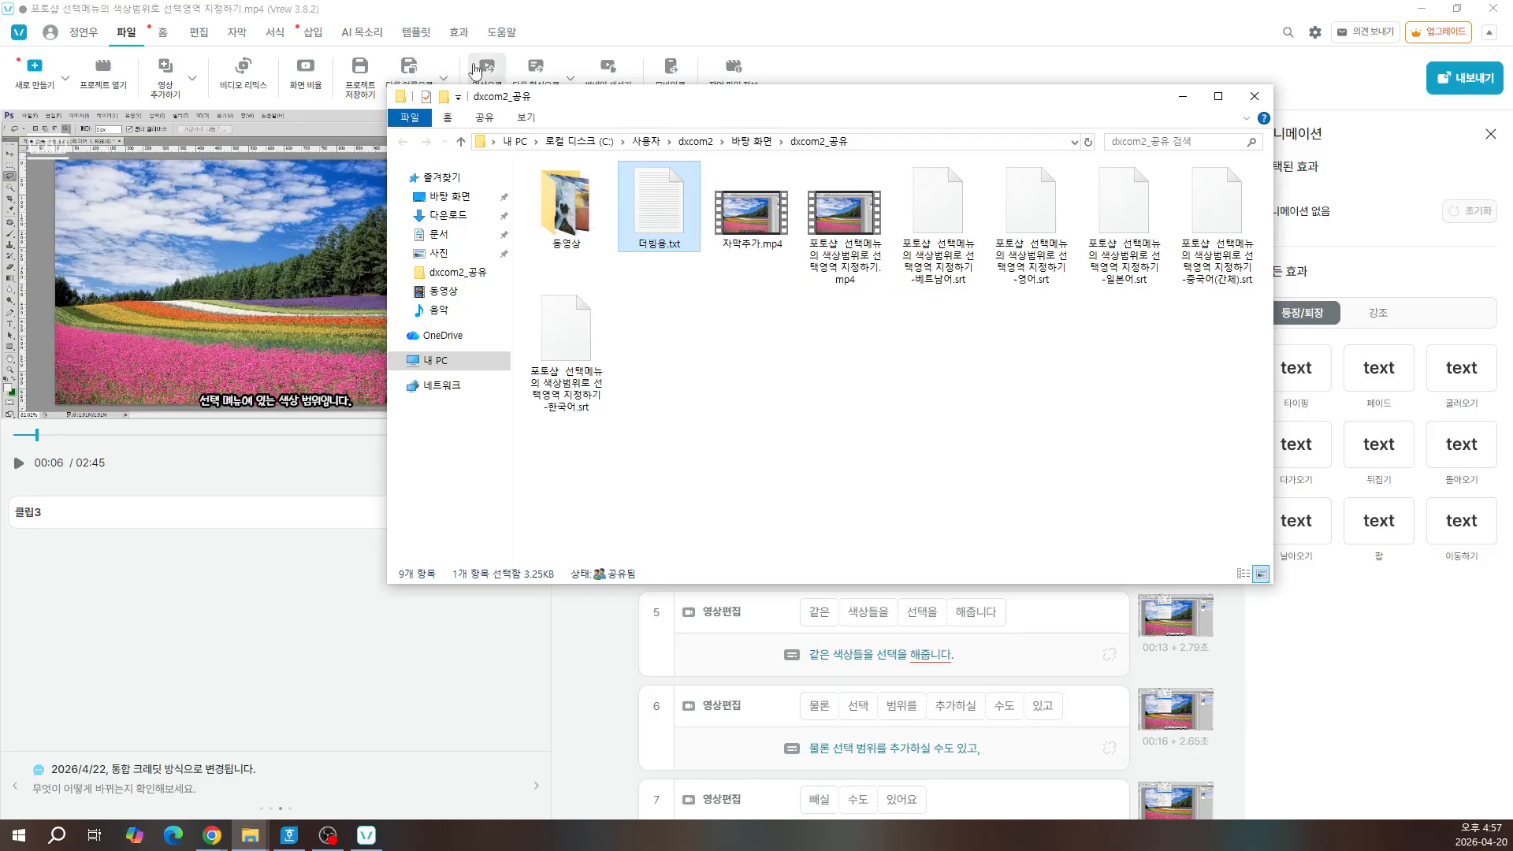
Step: Export the project's audio as an MP3 file named 라디오방송용
click(552, 72)
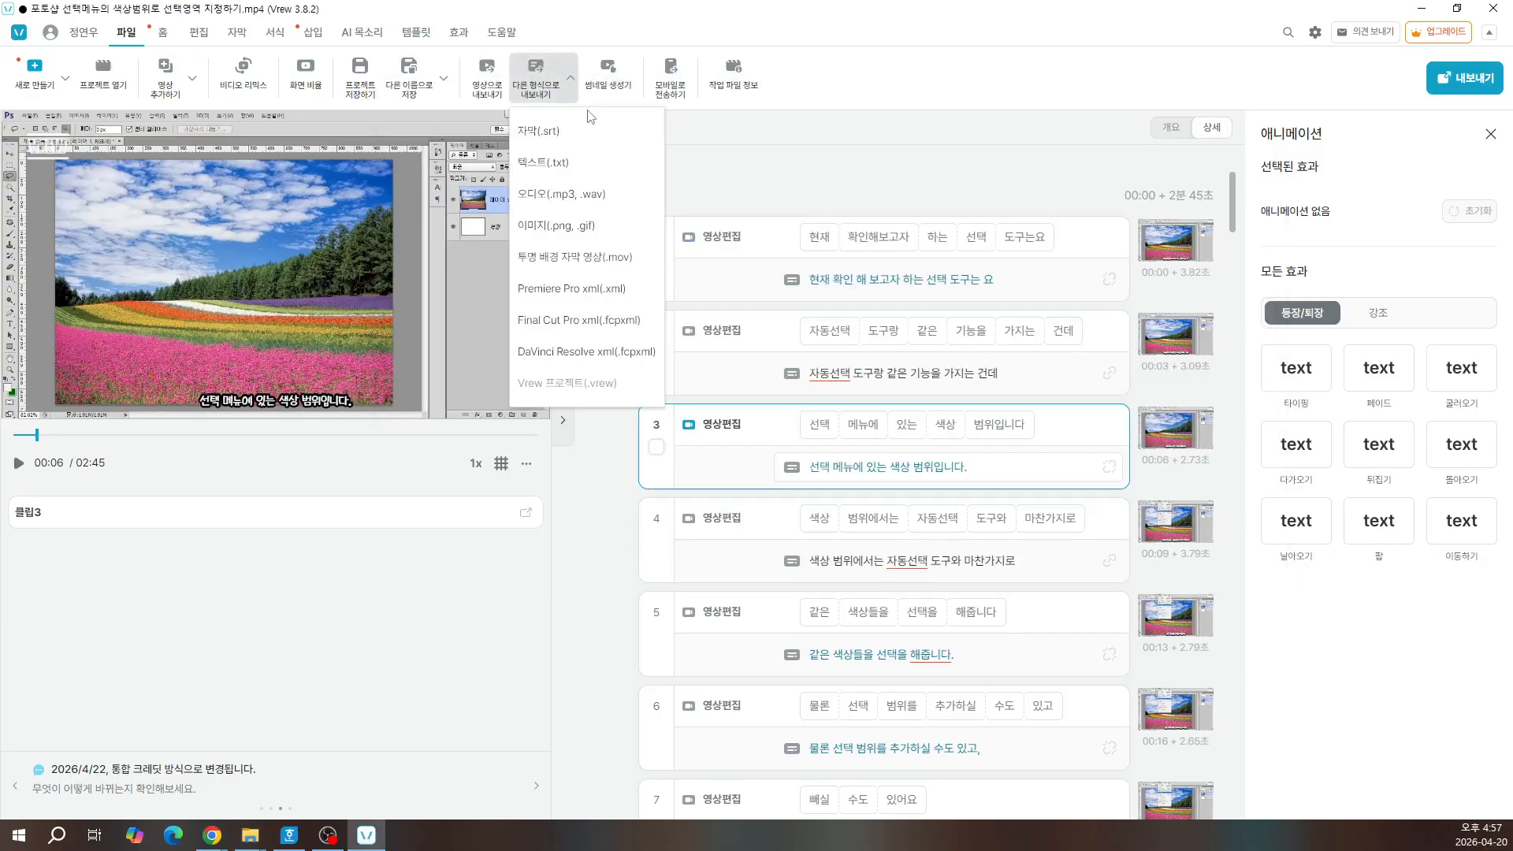
click(568, 194)
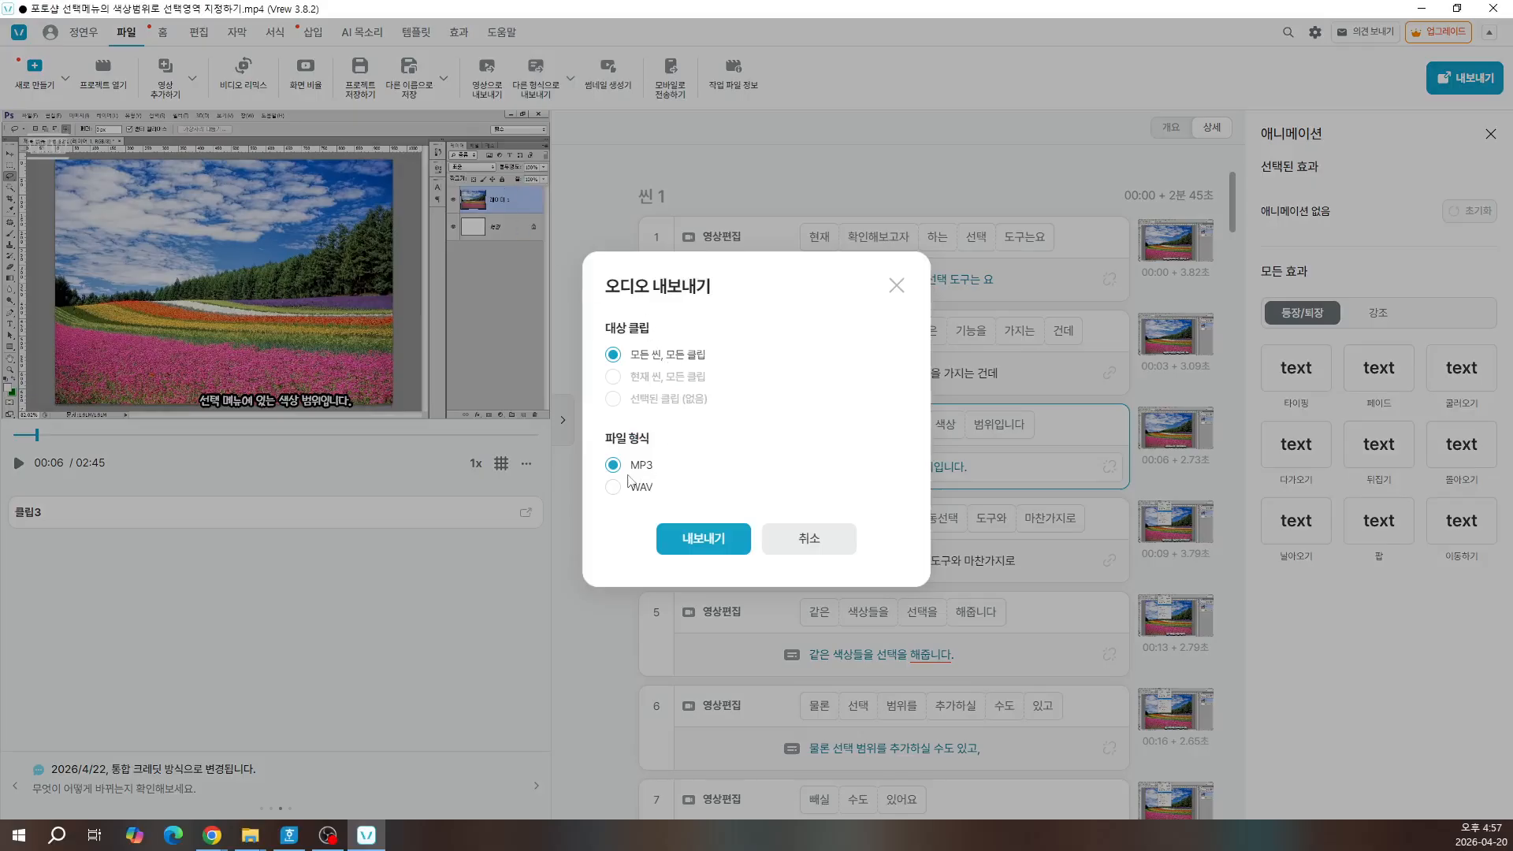
click(700, 536)
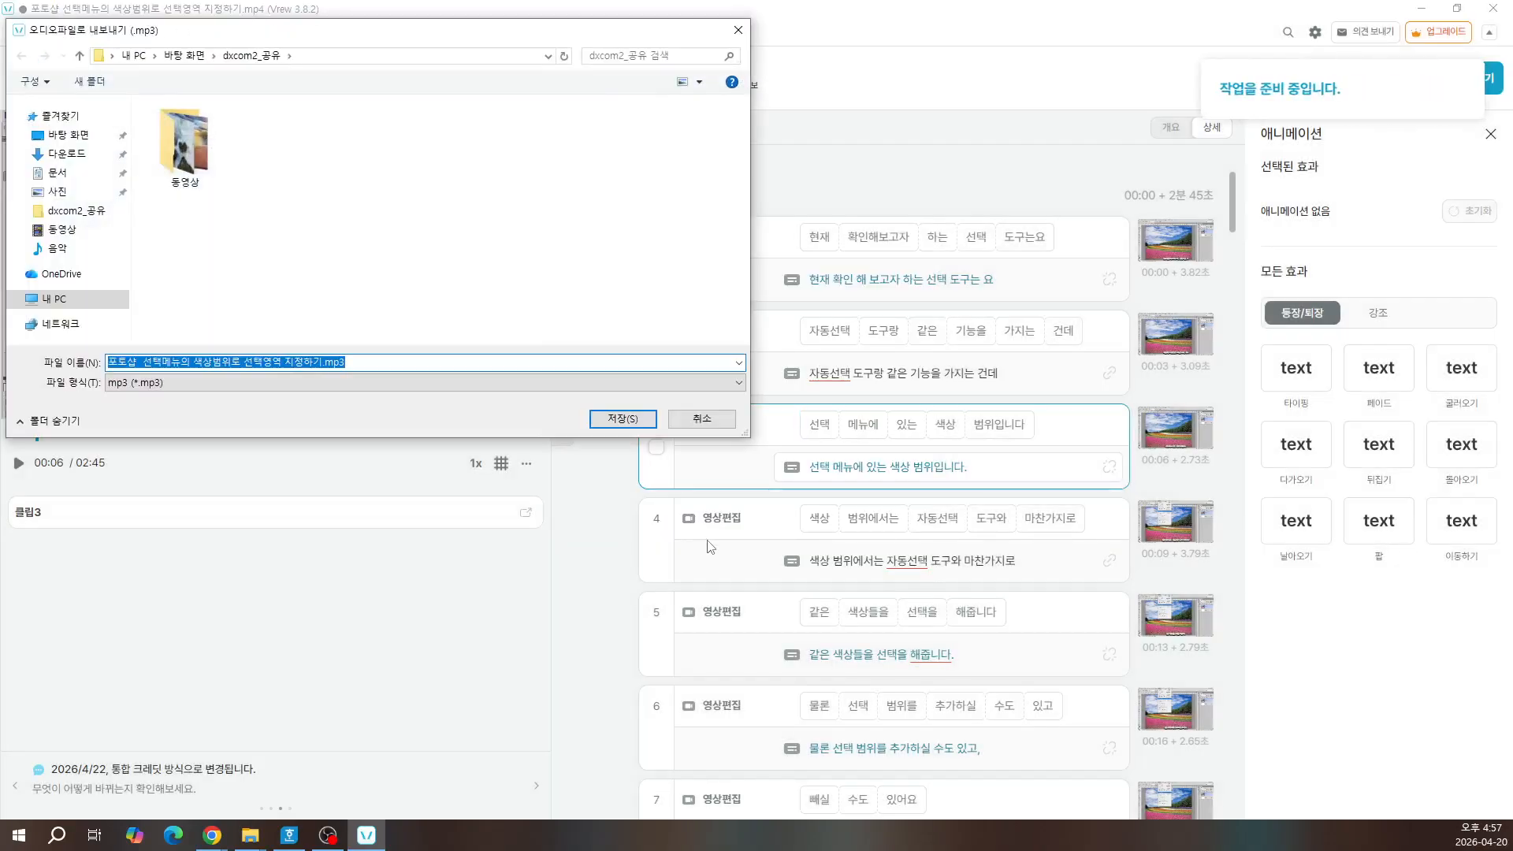
text(fk)
key(BackSpace)
key(BackSpace)
key(Hangul)
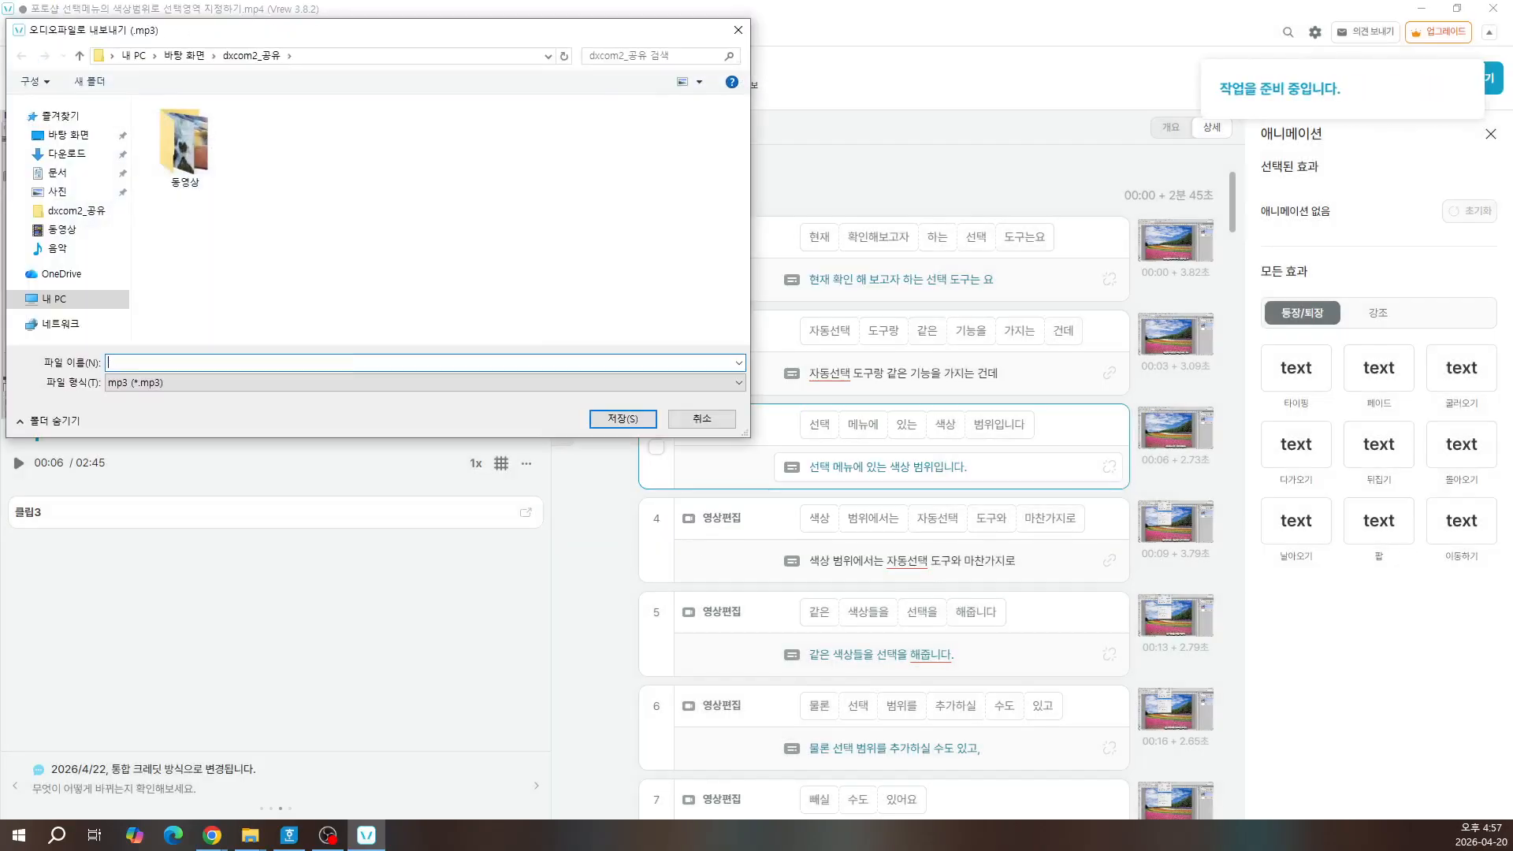
text(라디오방송용)
key(Return)
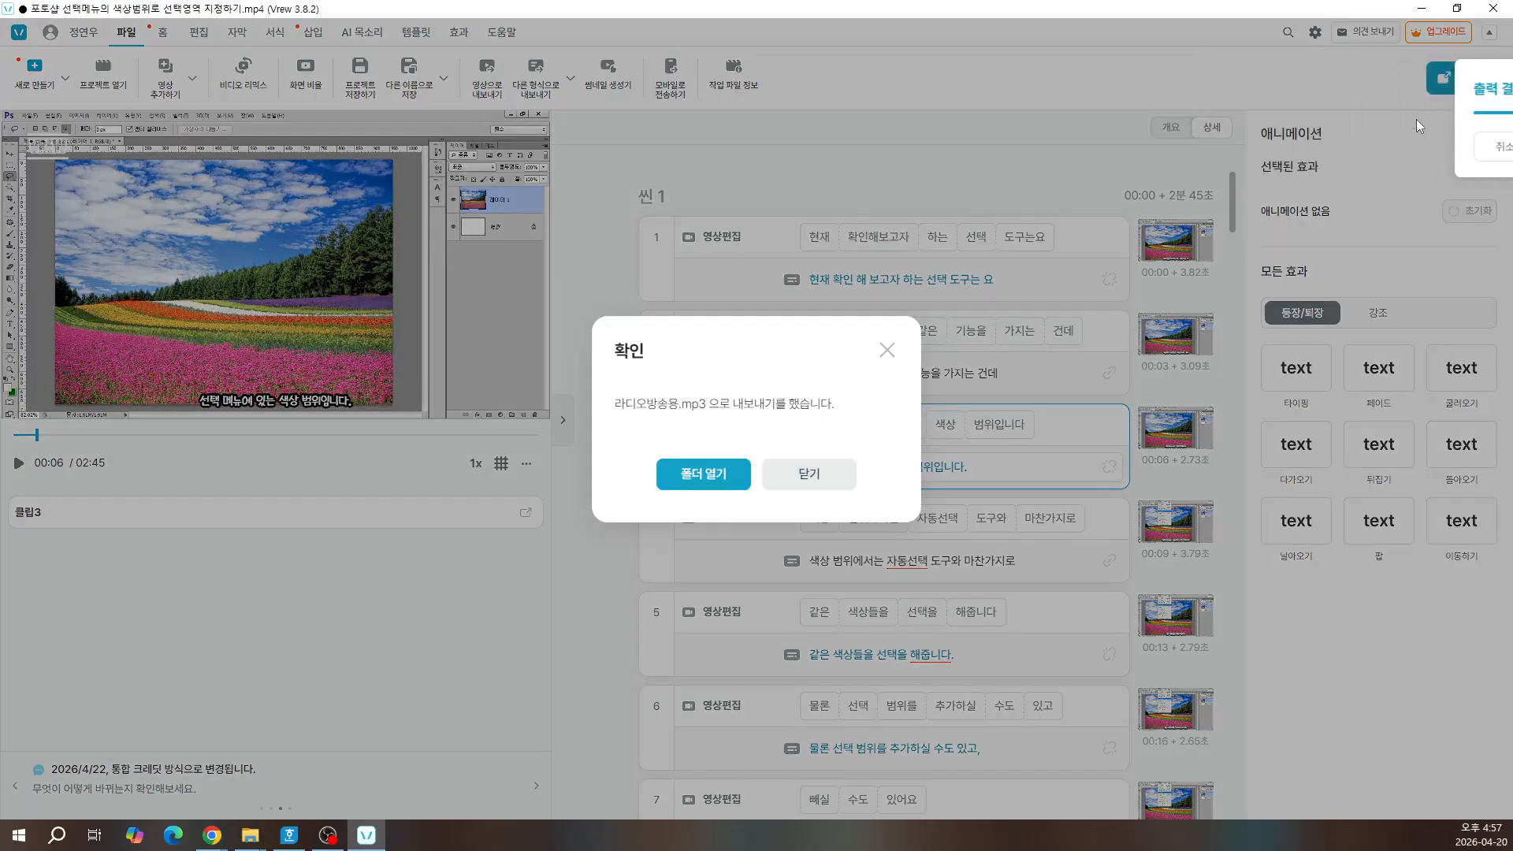
Step: Play 라디오방송용.mp3 in Media Player, set it as MP3 default, then close it
click(725, 481)
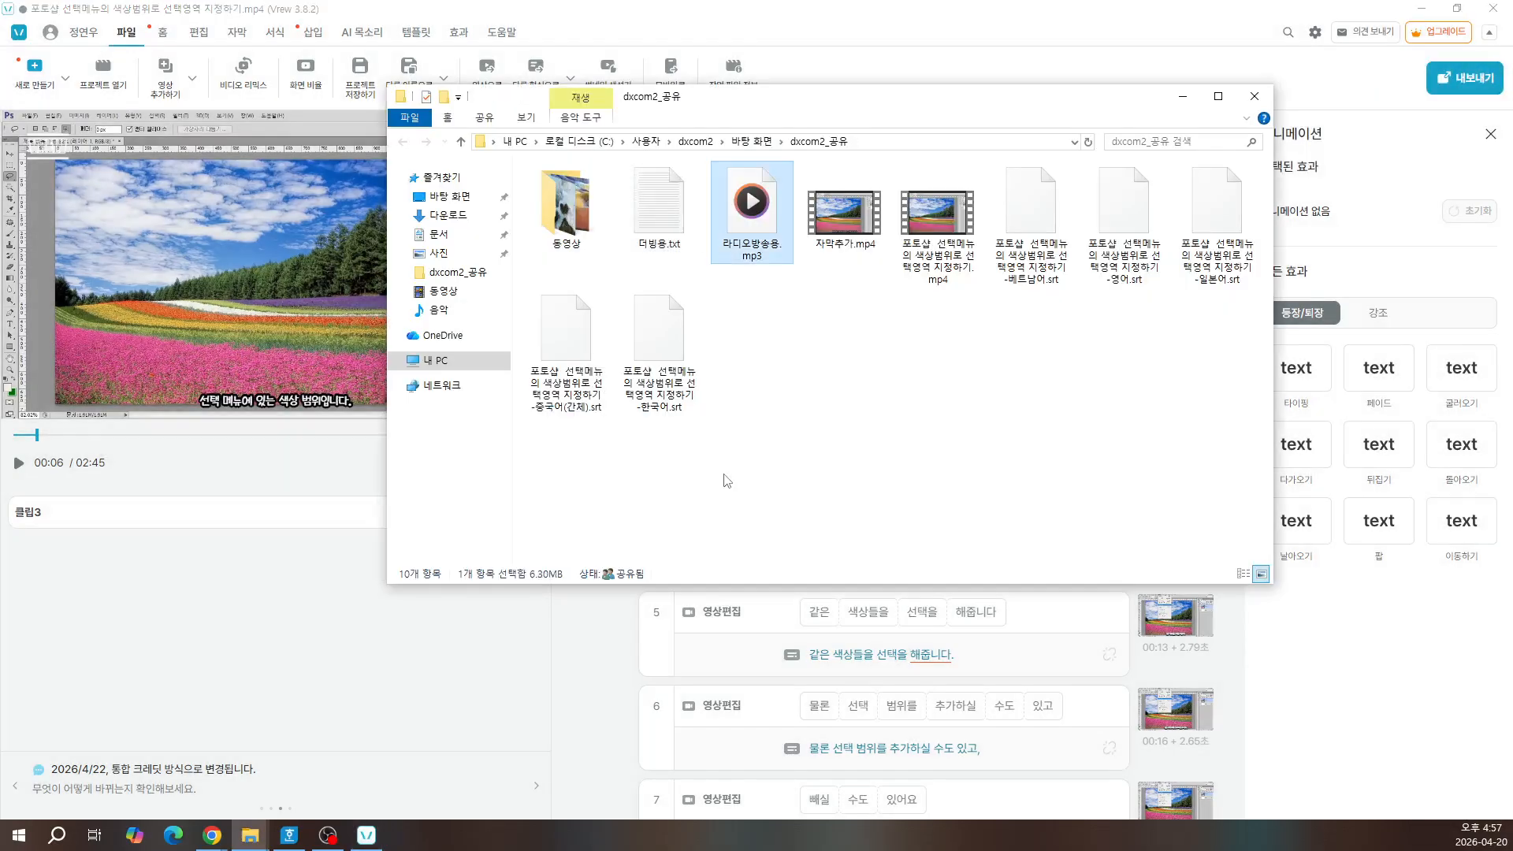
double_click(753, 207)
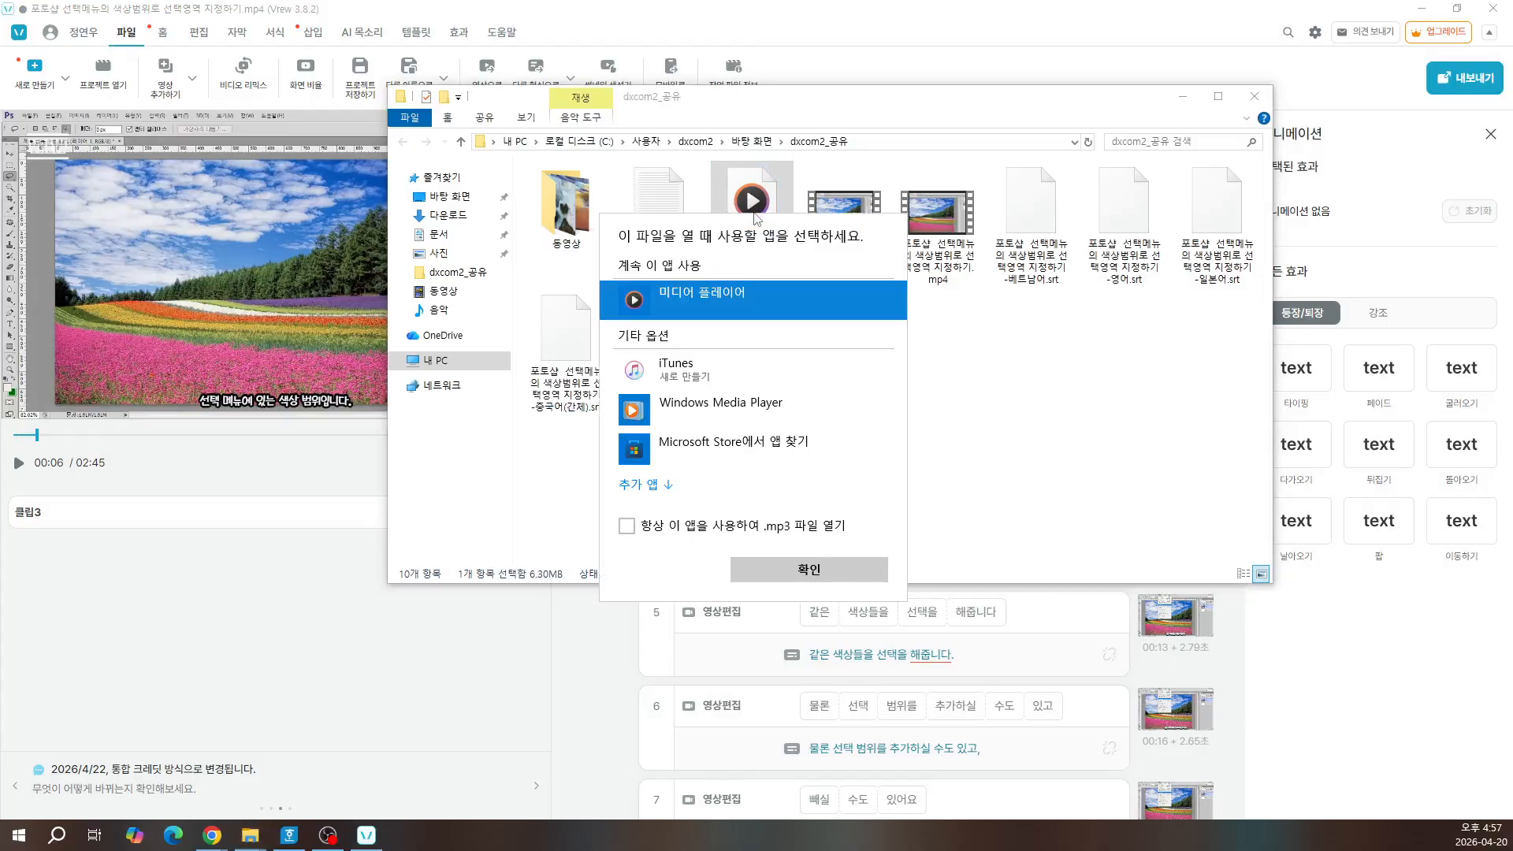
click(760, 528)
click(779, 571)
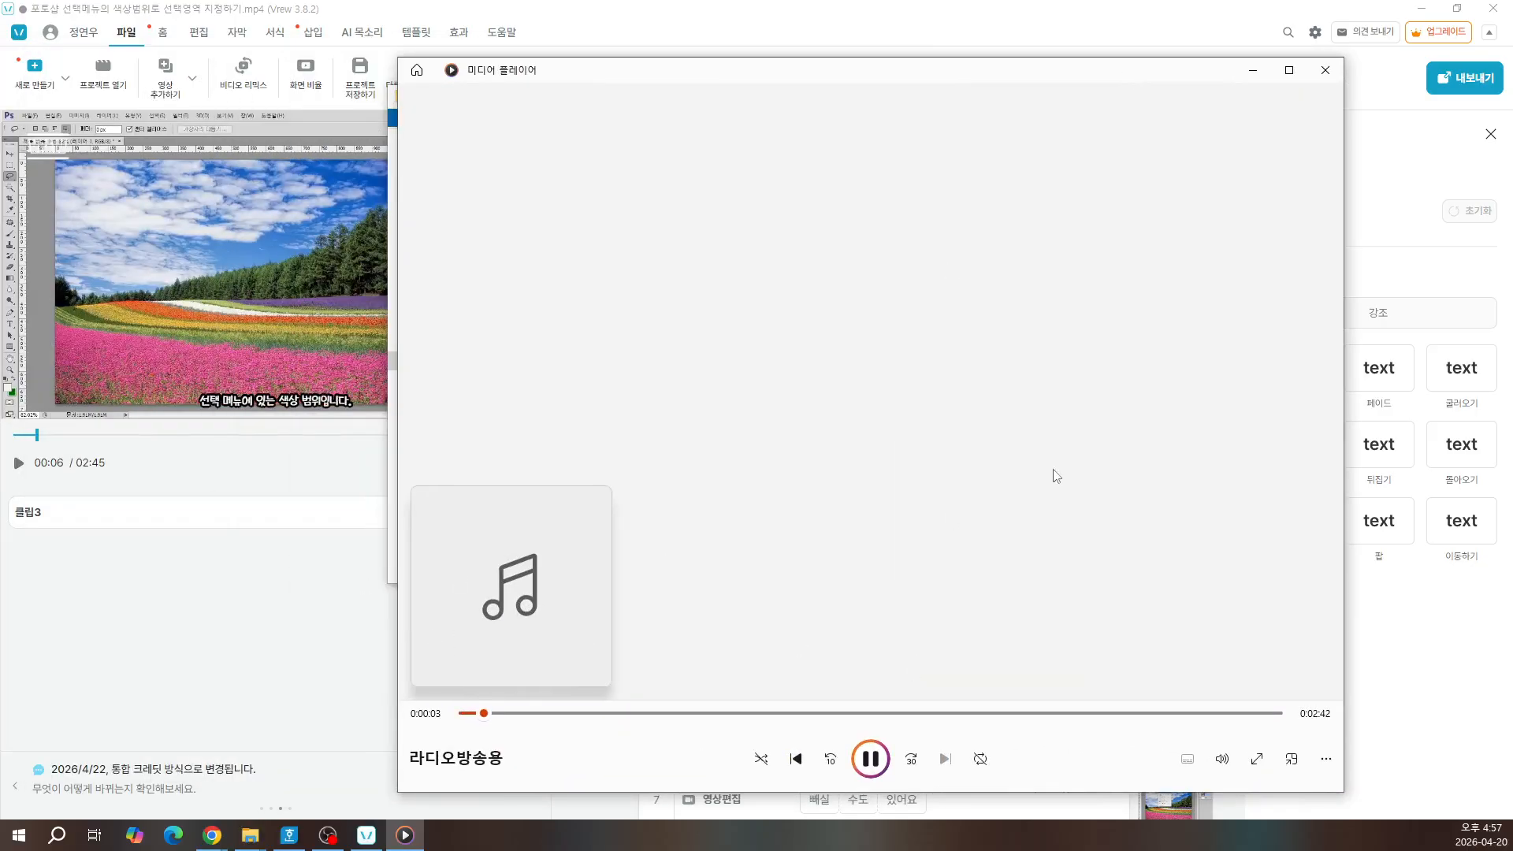
click(1325, 70)
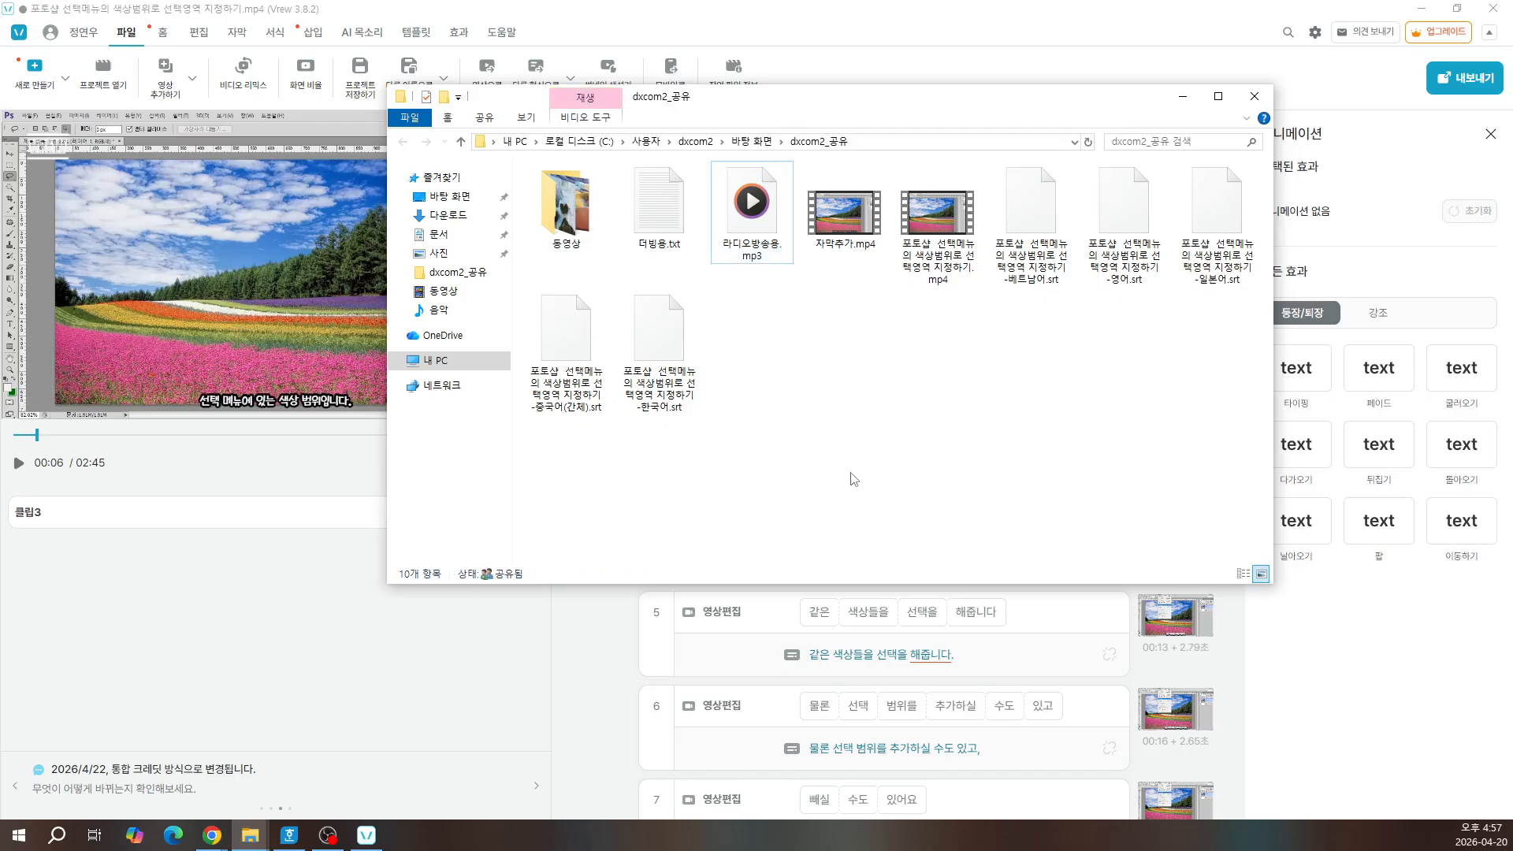
click(551, 76)
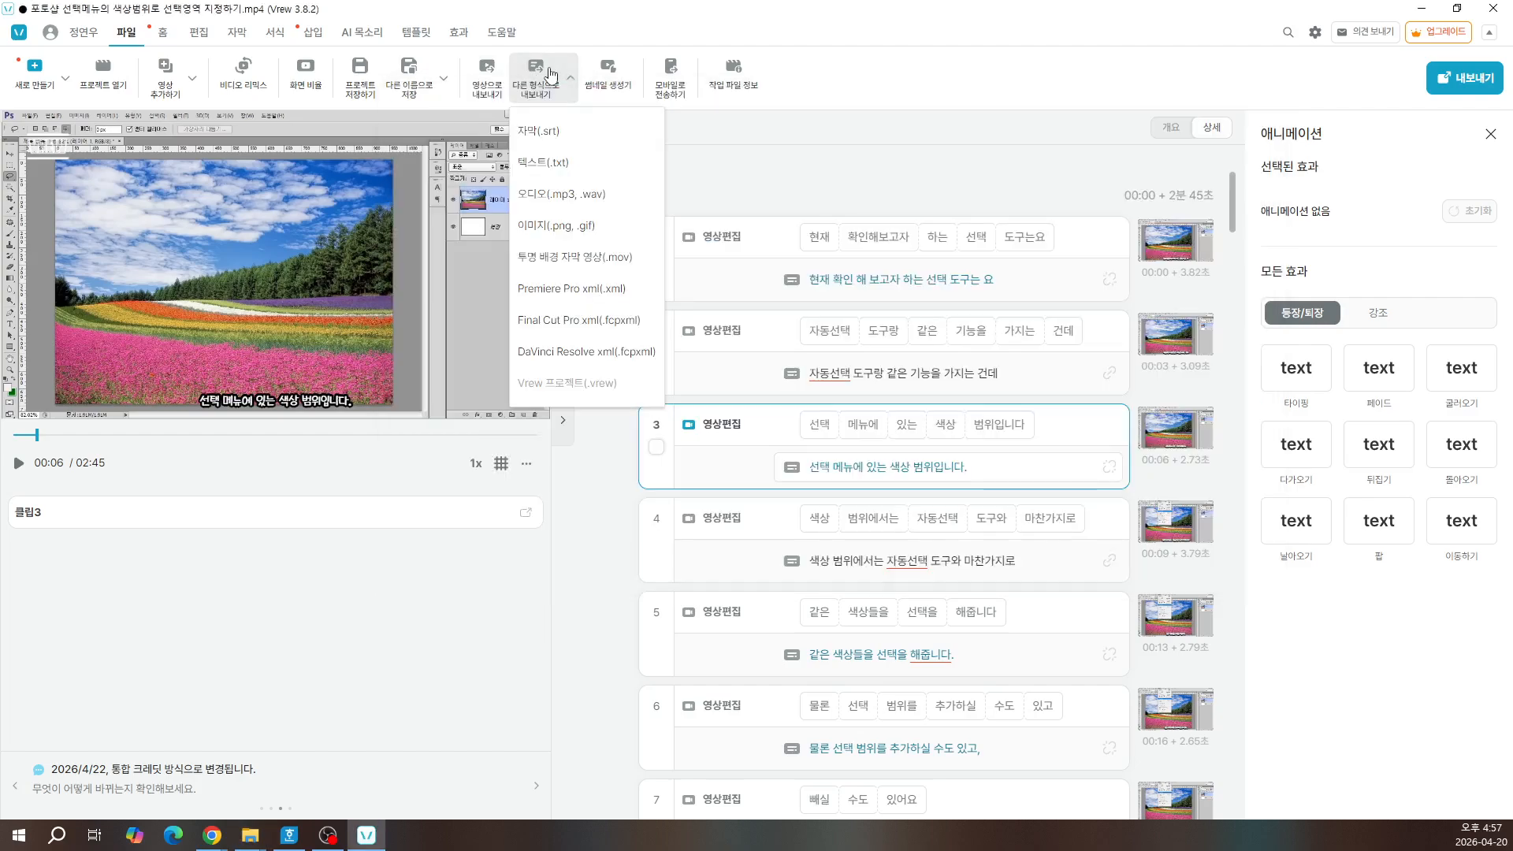
Step: Export a 30 fps Premiere Pro XML as 프리미어프로젝트.xml and open its folder
click(591, 290)
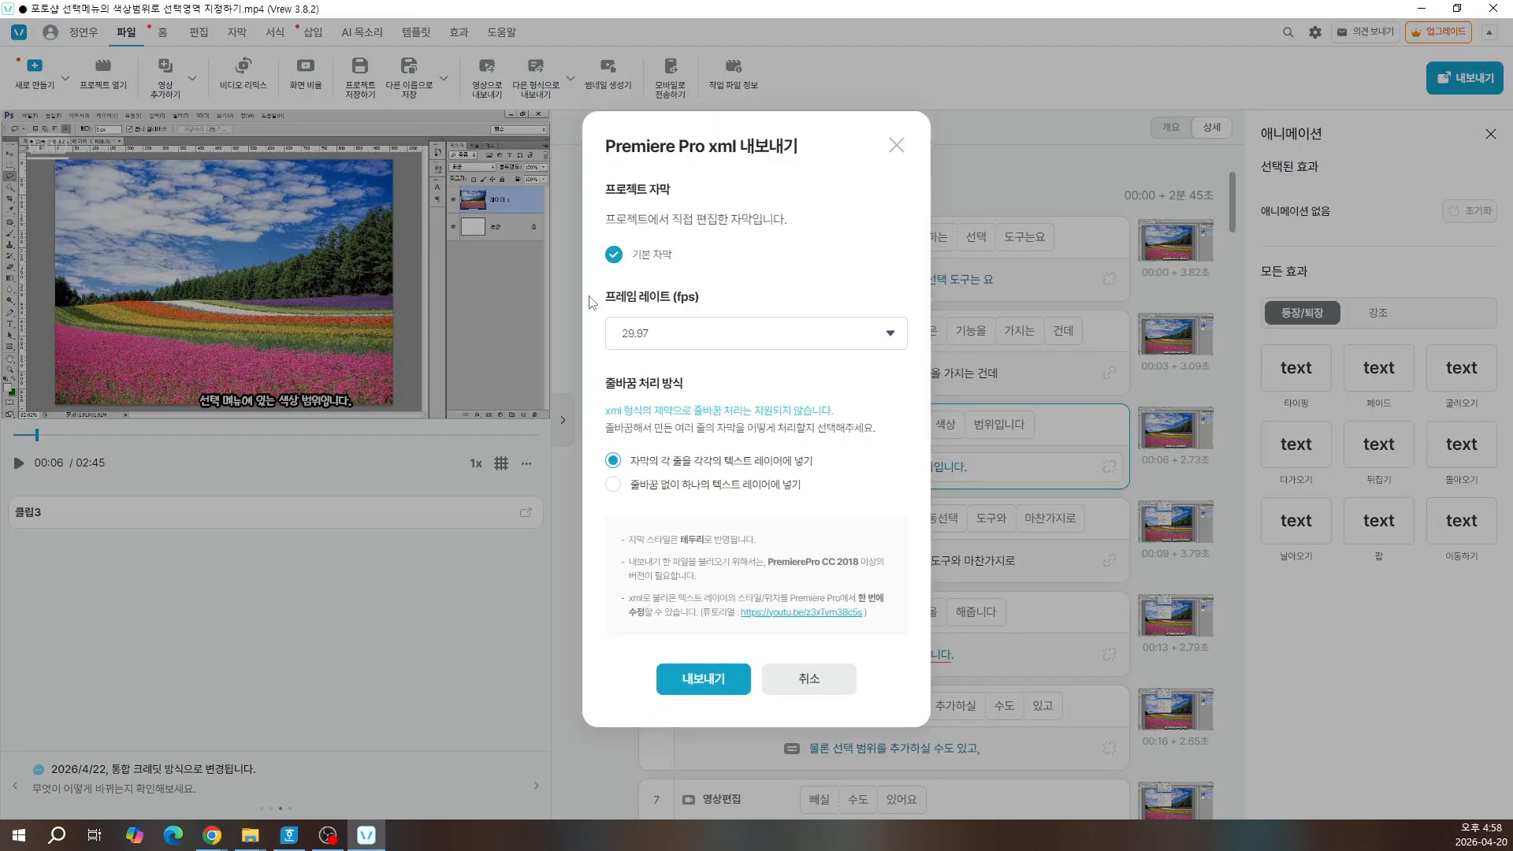
click(698, 337)
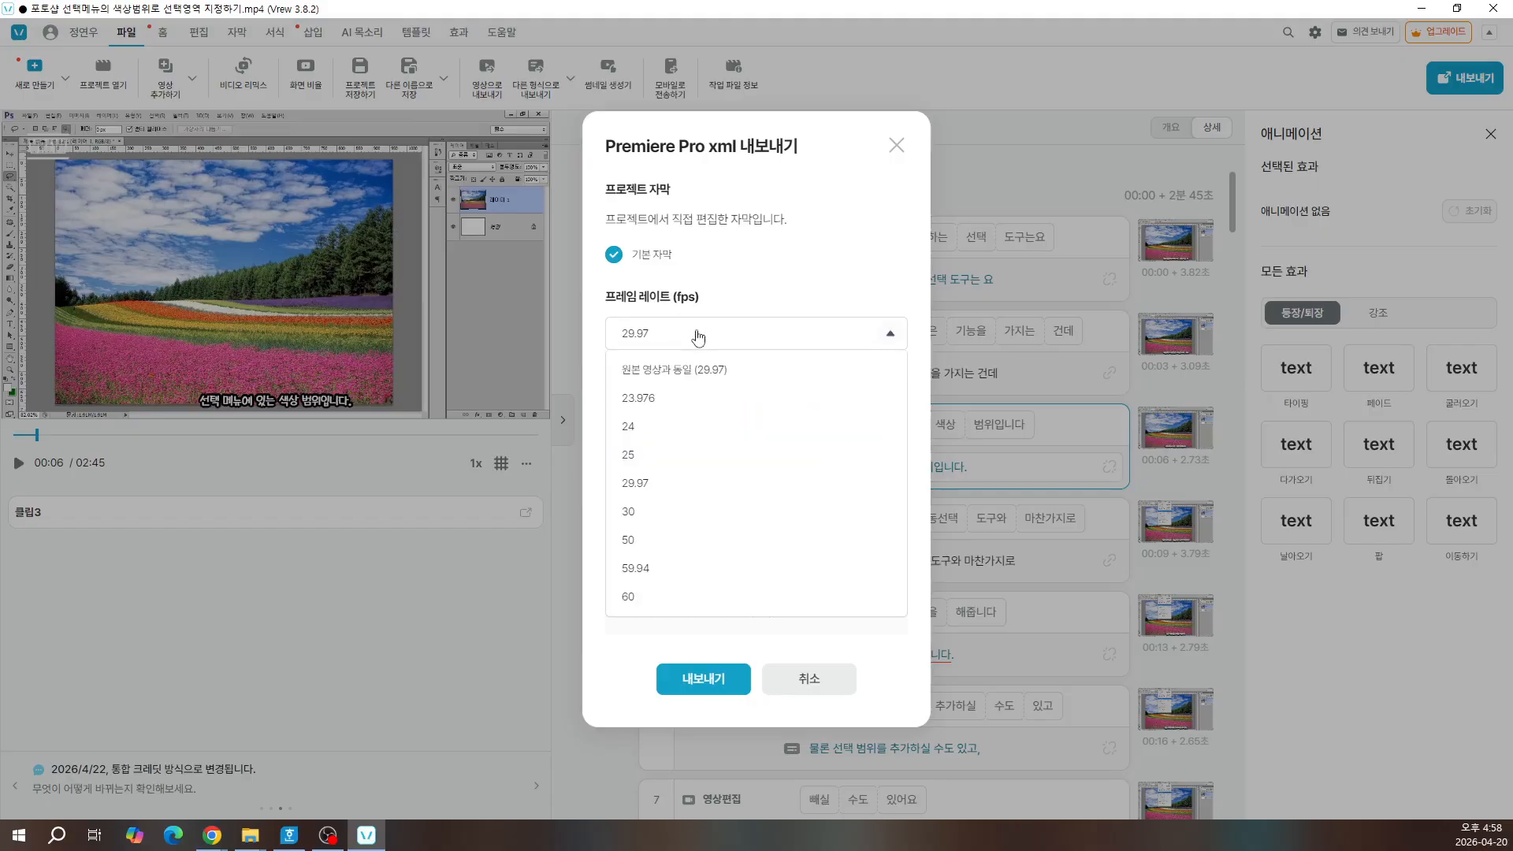
click(686, 514)
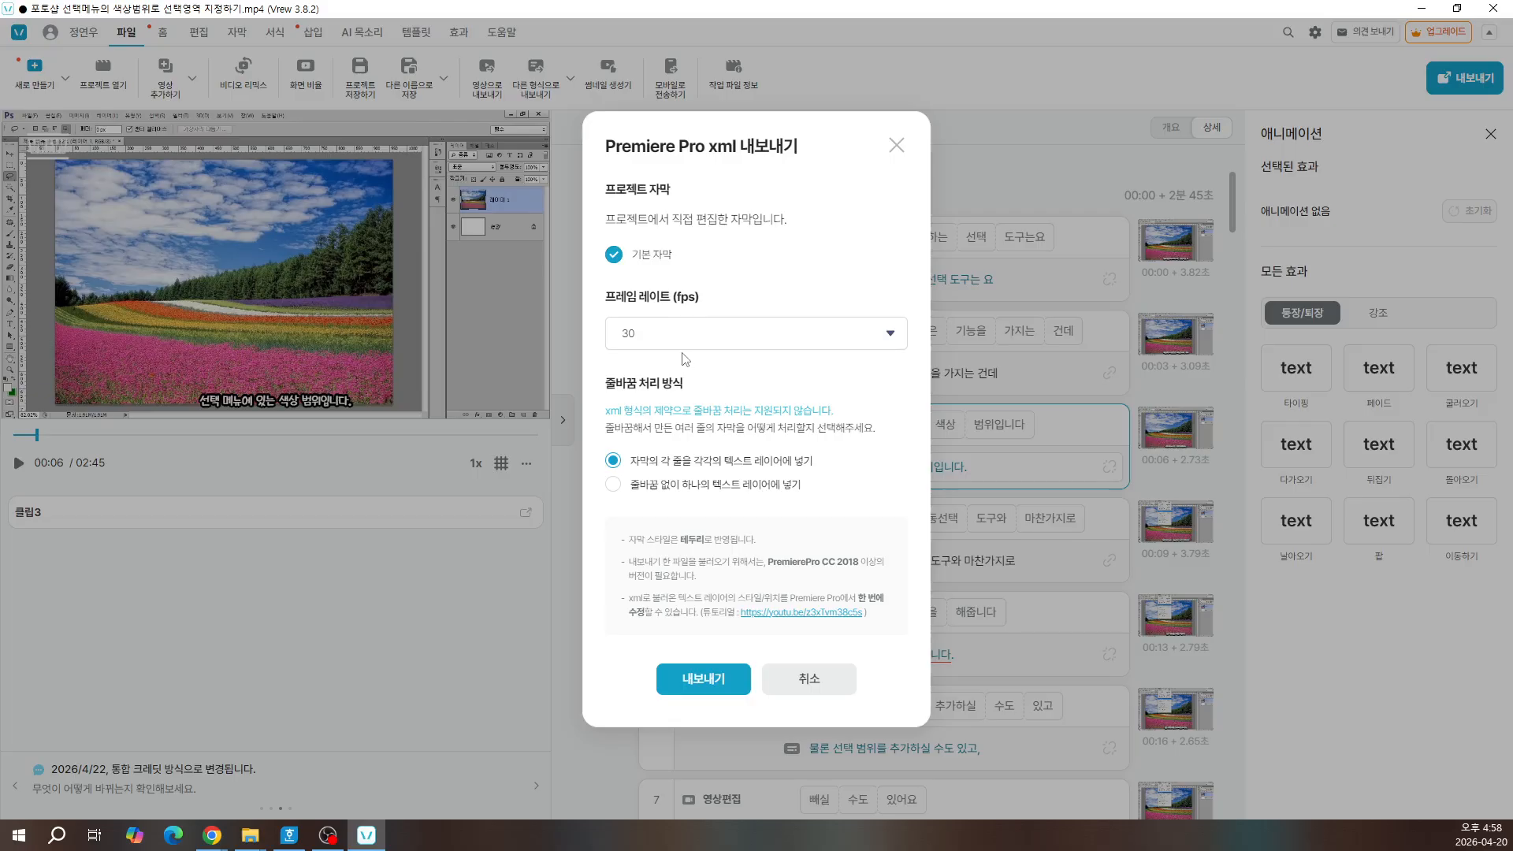
click(687, 681)
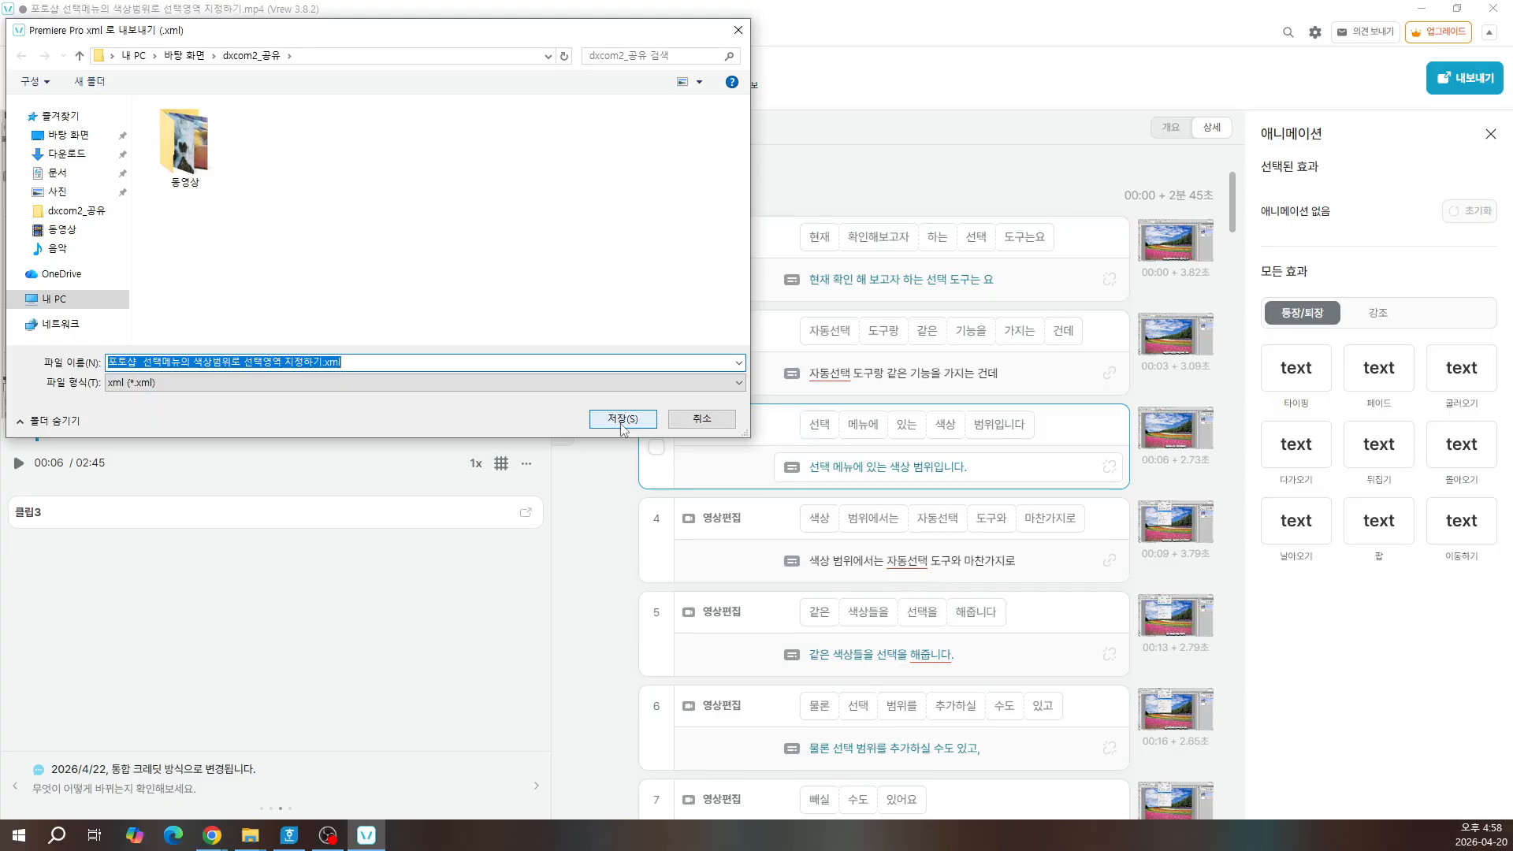
text(vmfl)
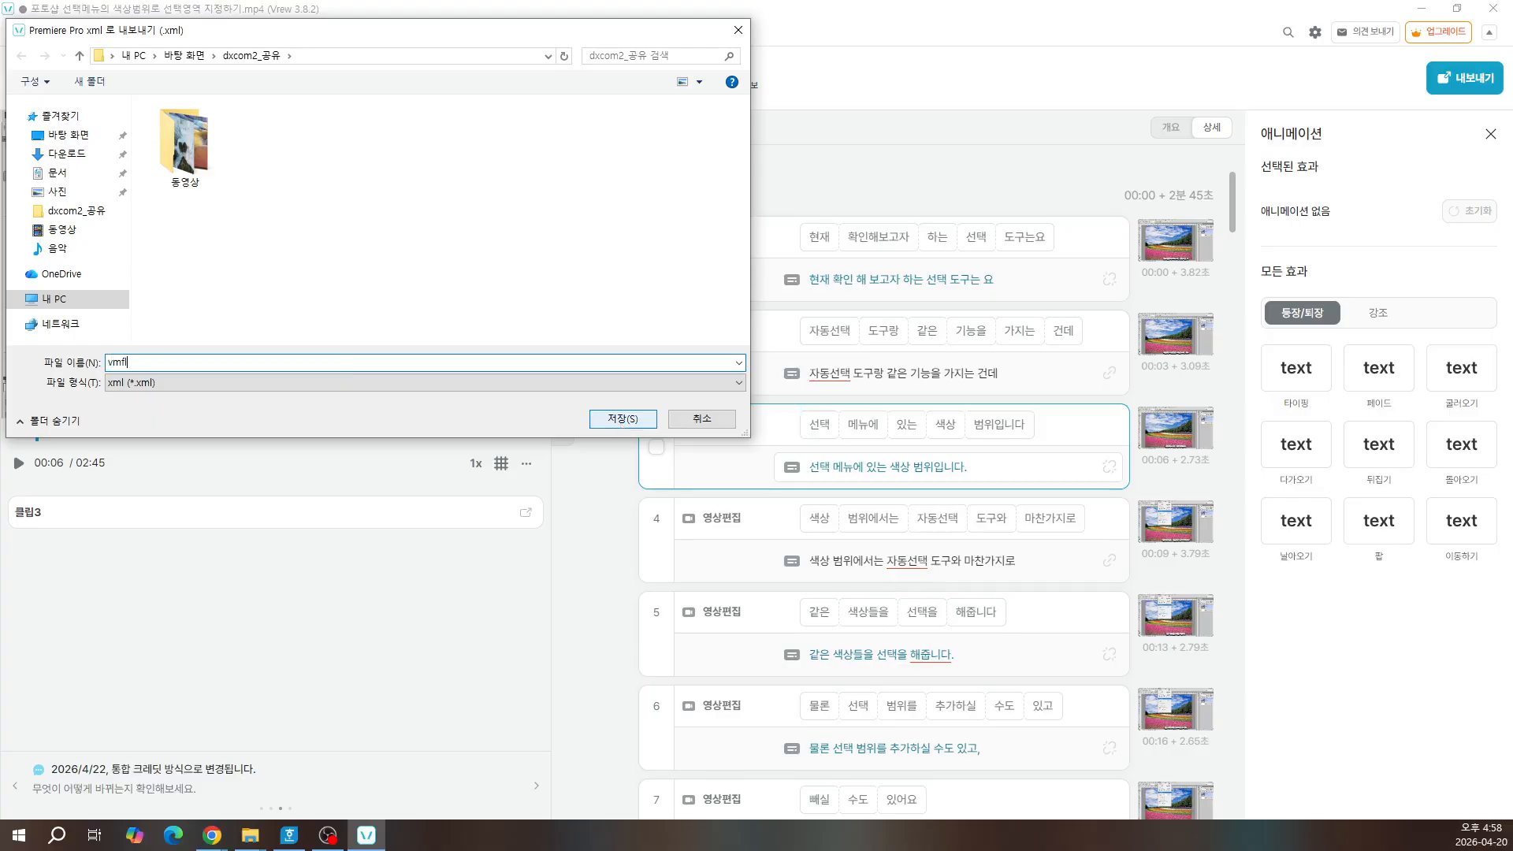
key(BackSpace)
key(BackSpace)
text(프리미엄프로자막)
key(Return)
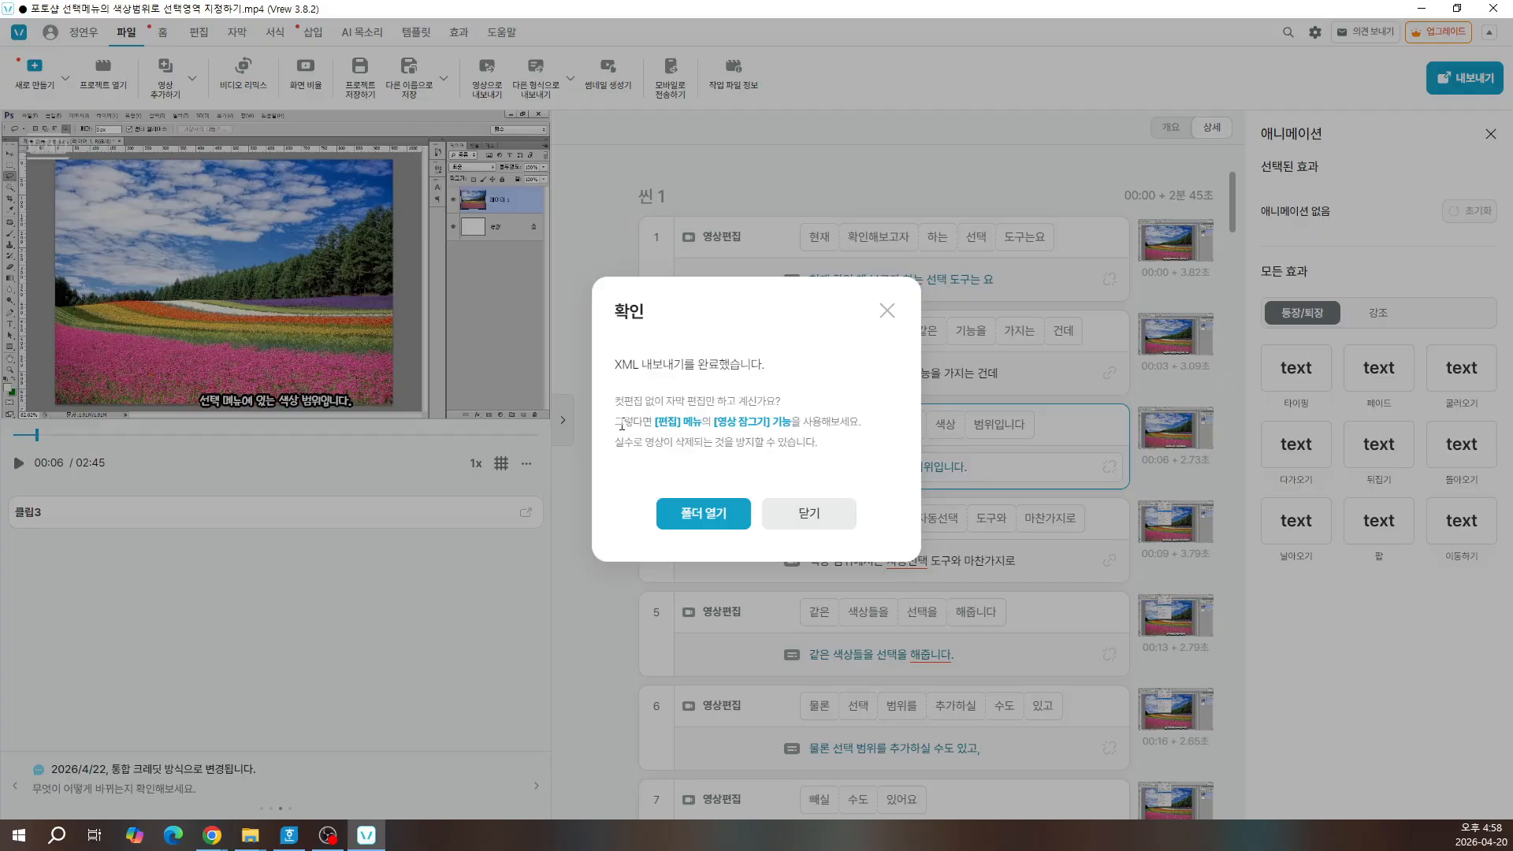
click(725, 522)
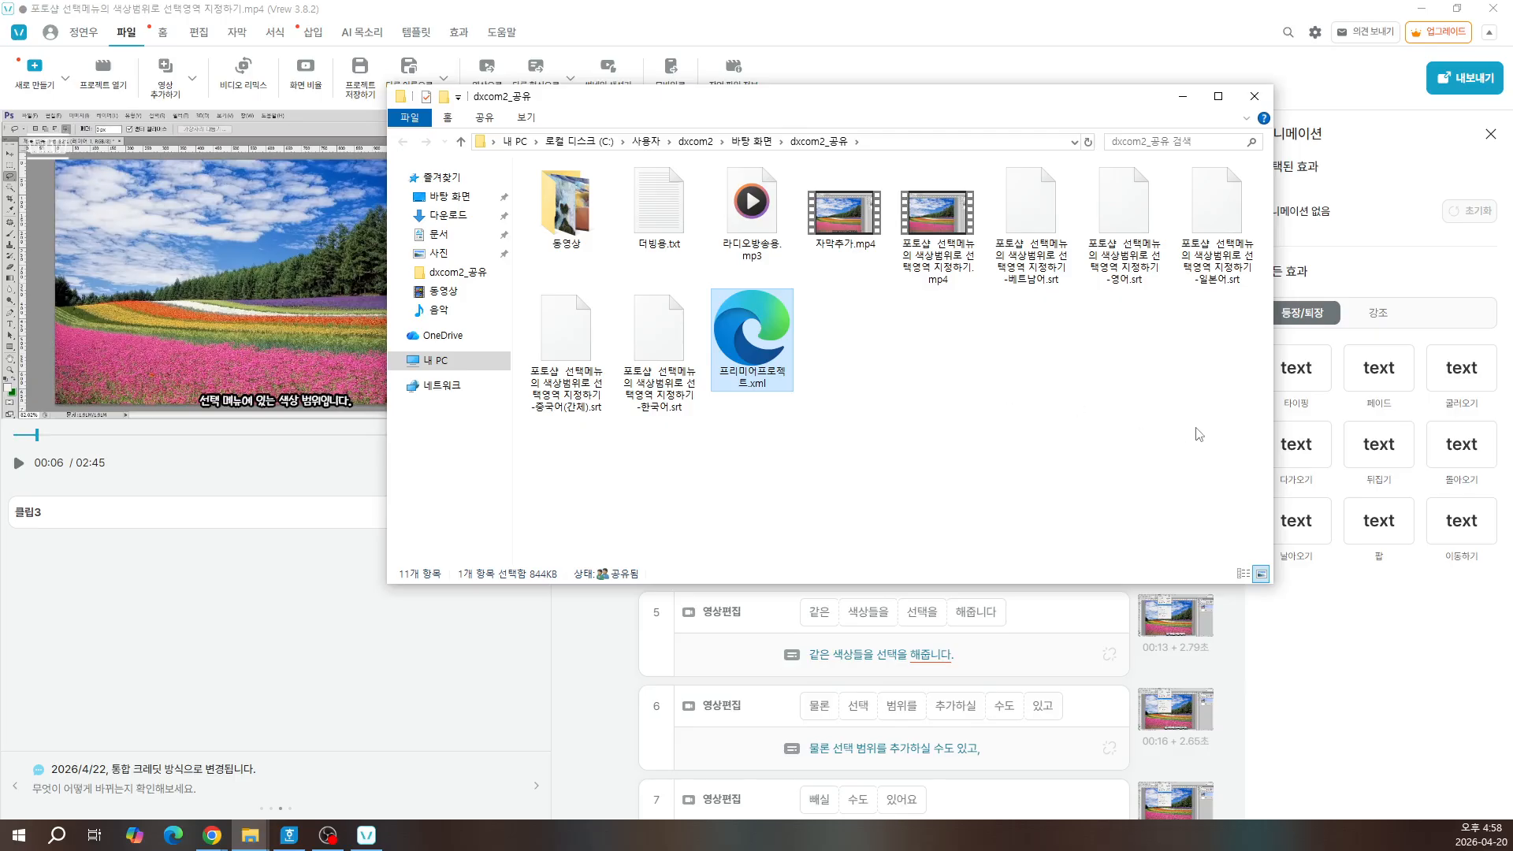
drag(1237, 428, 577, 190)
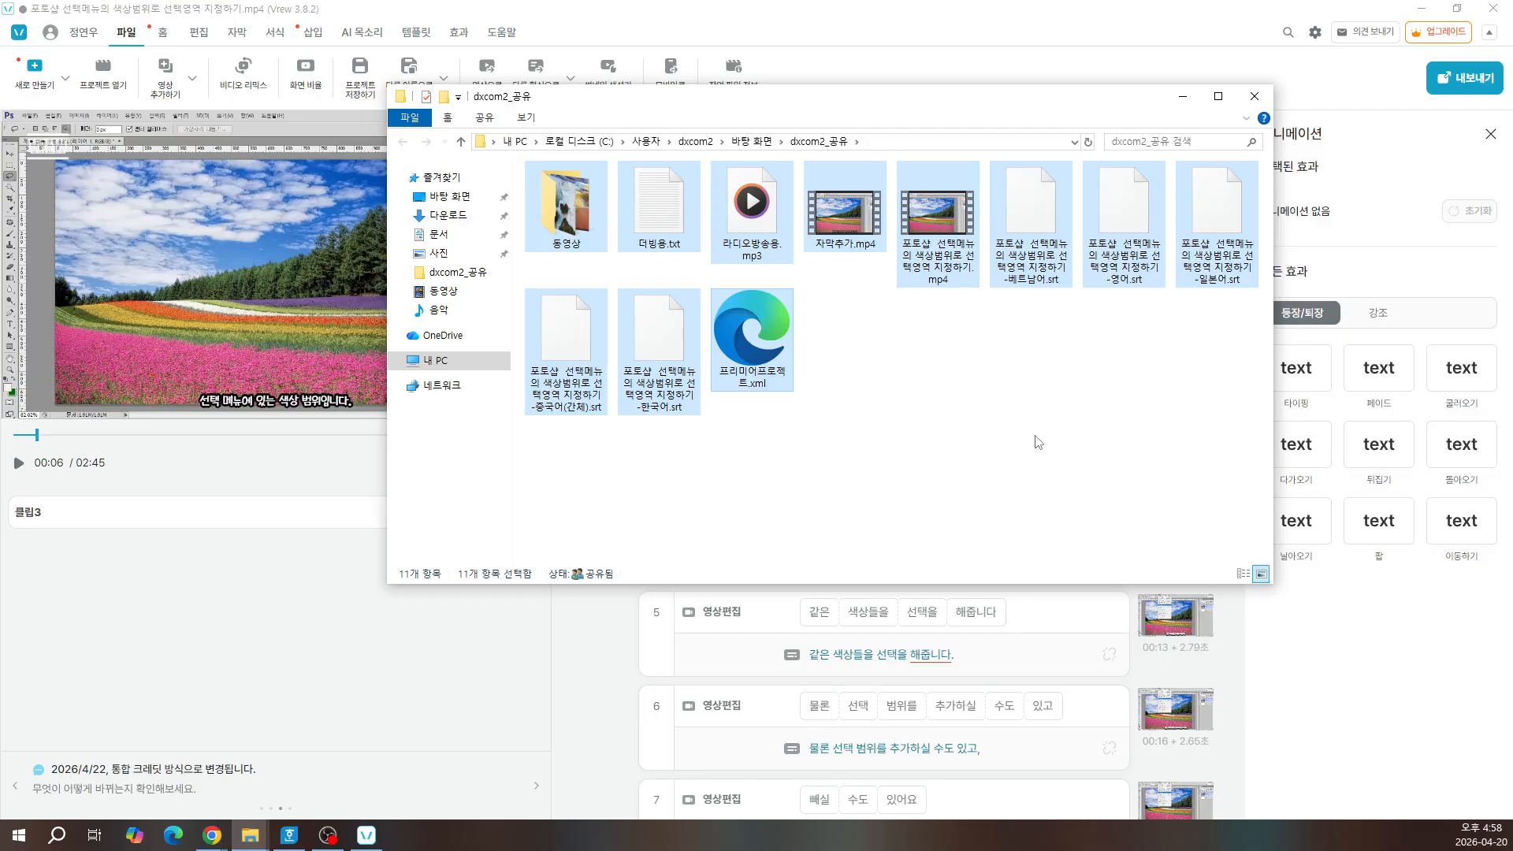
click(993, 425)
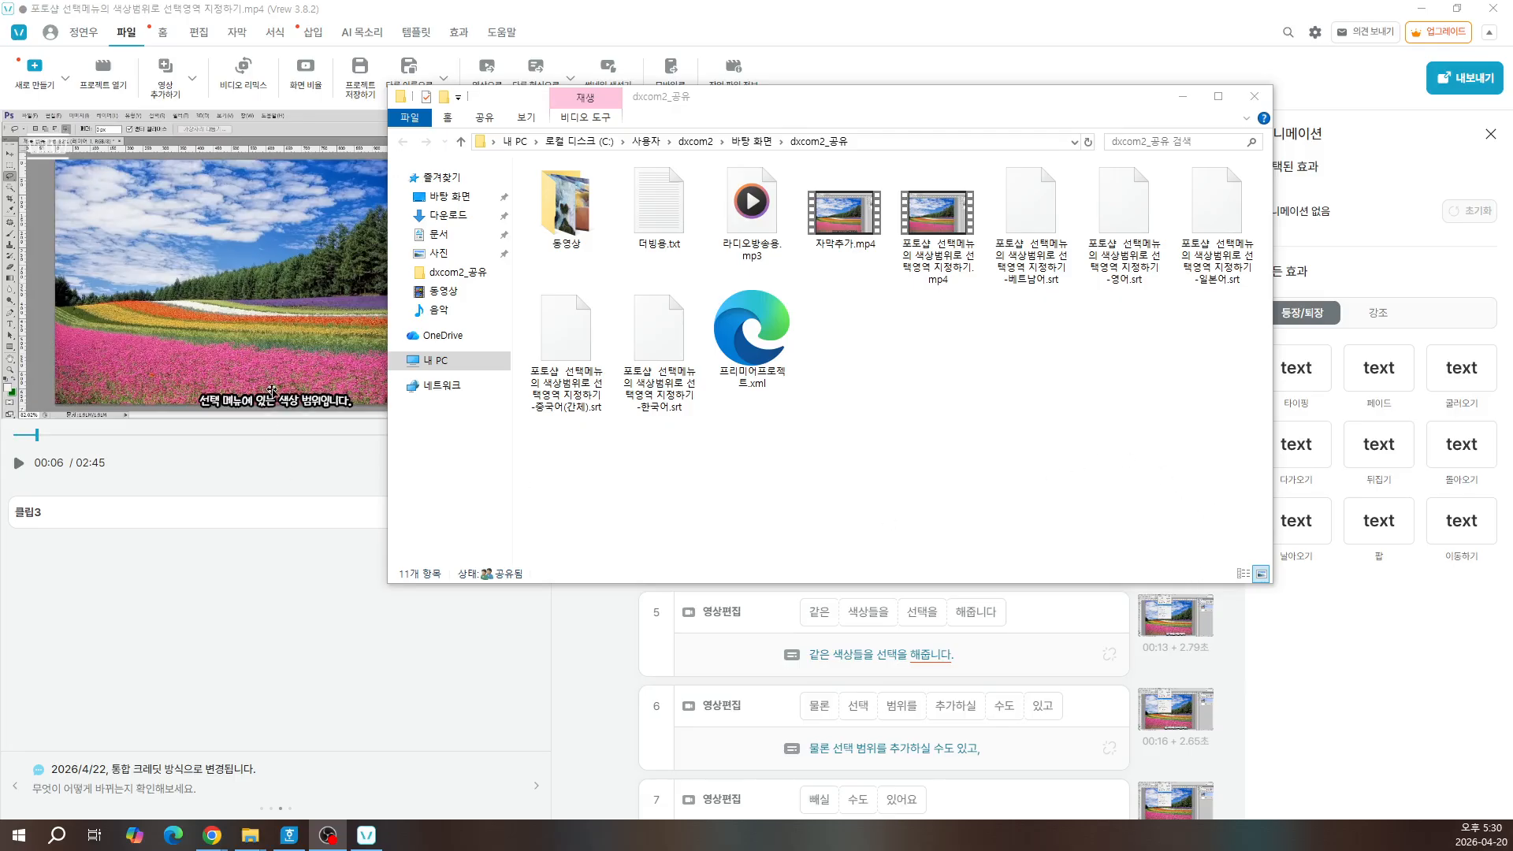
Step: Play and pause the subtitled clip in Vrew, then minimize Vrew and close the duplicate dxcom2_공유 window
click(274, 387)
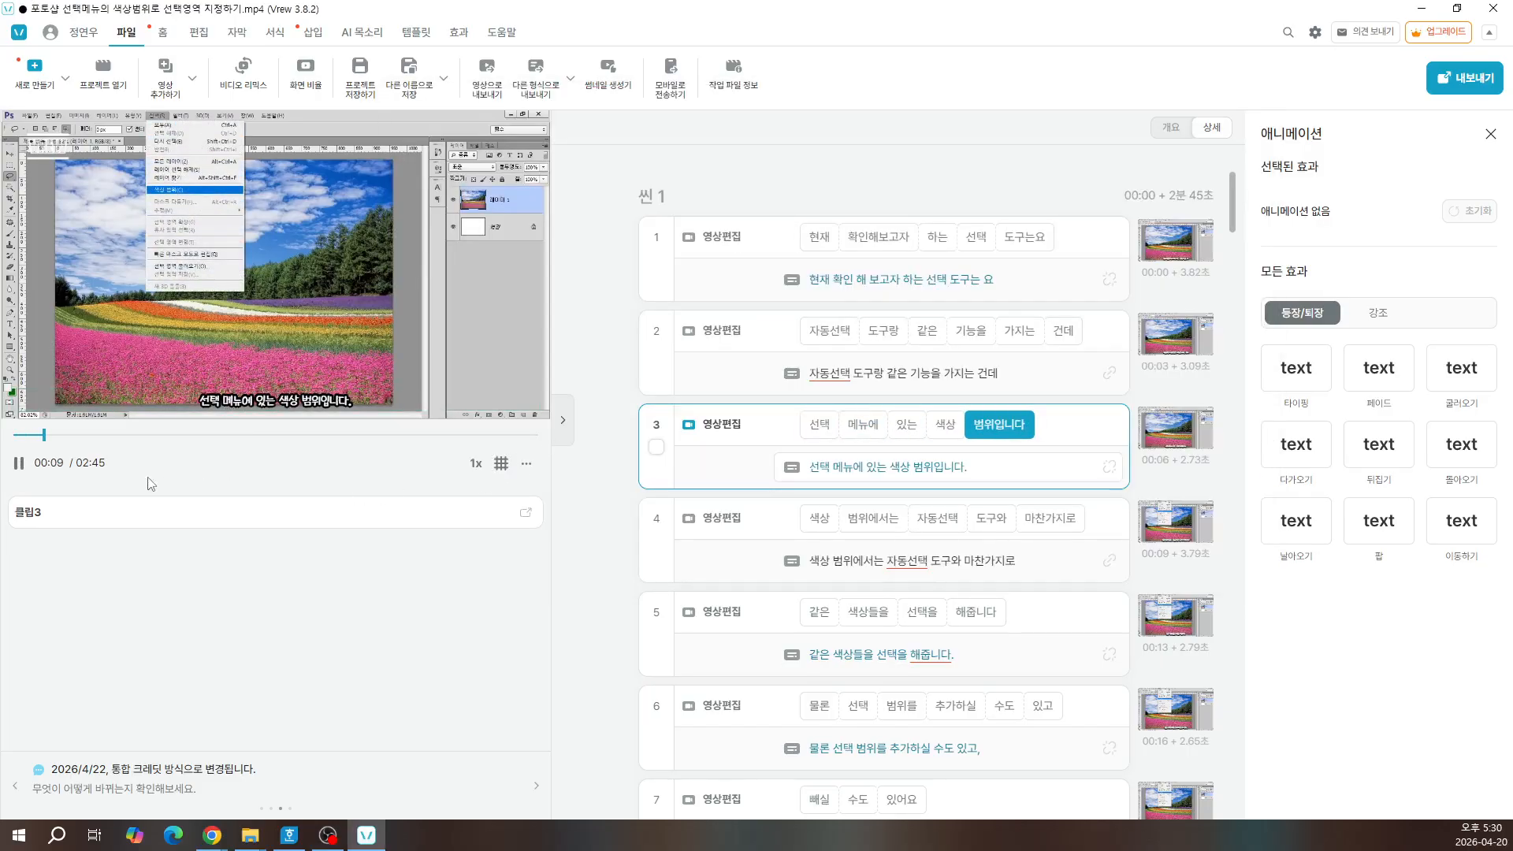
click(20, 468)
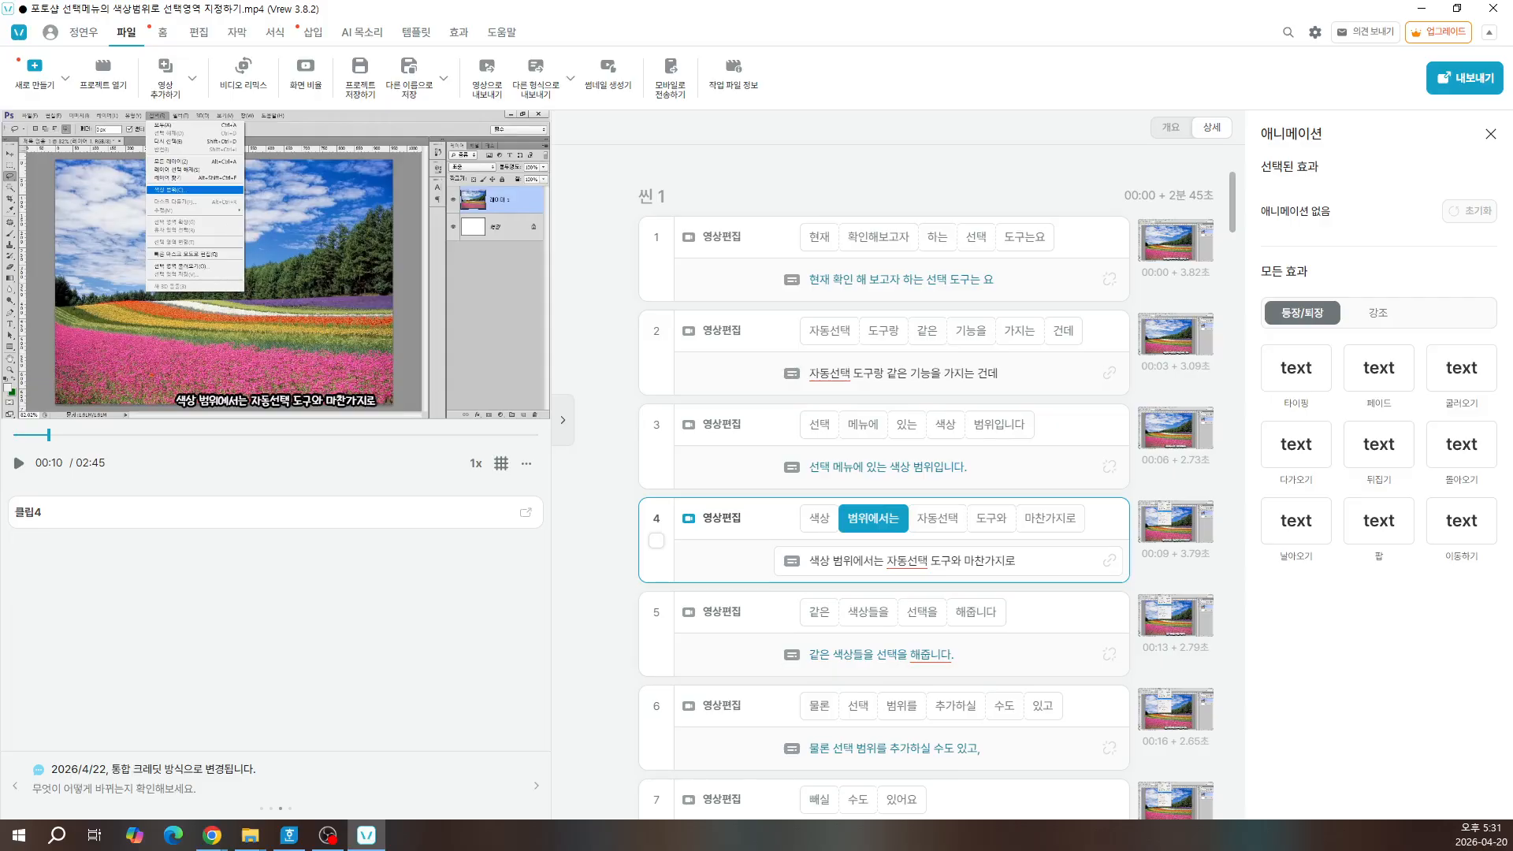
click(1423, 11)
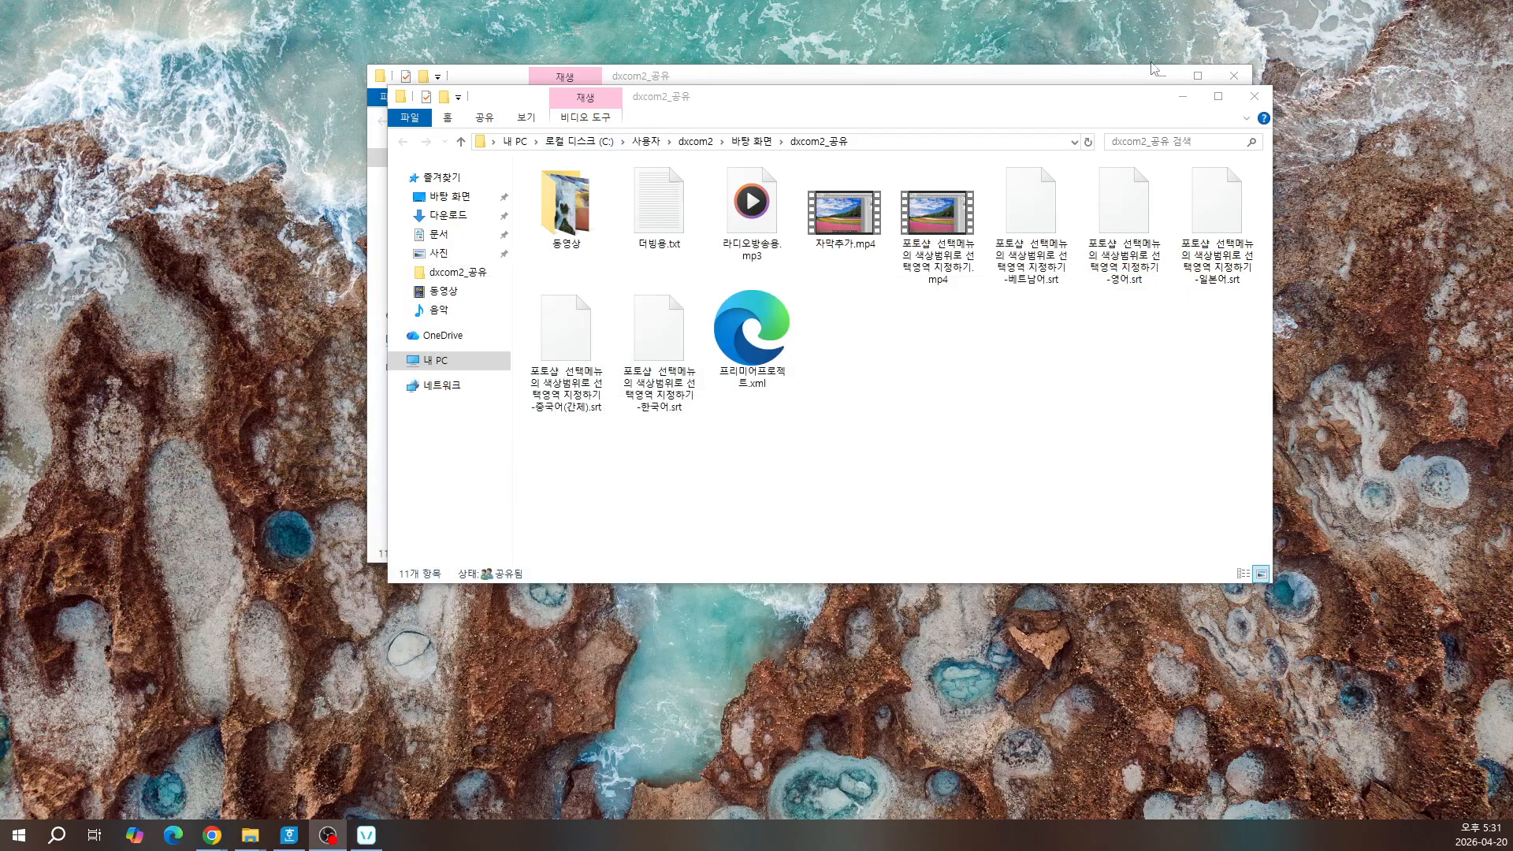
click(1234, 75)
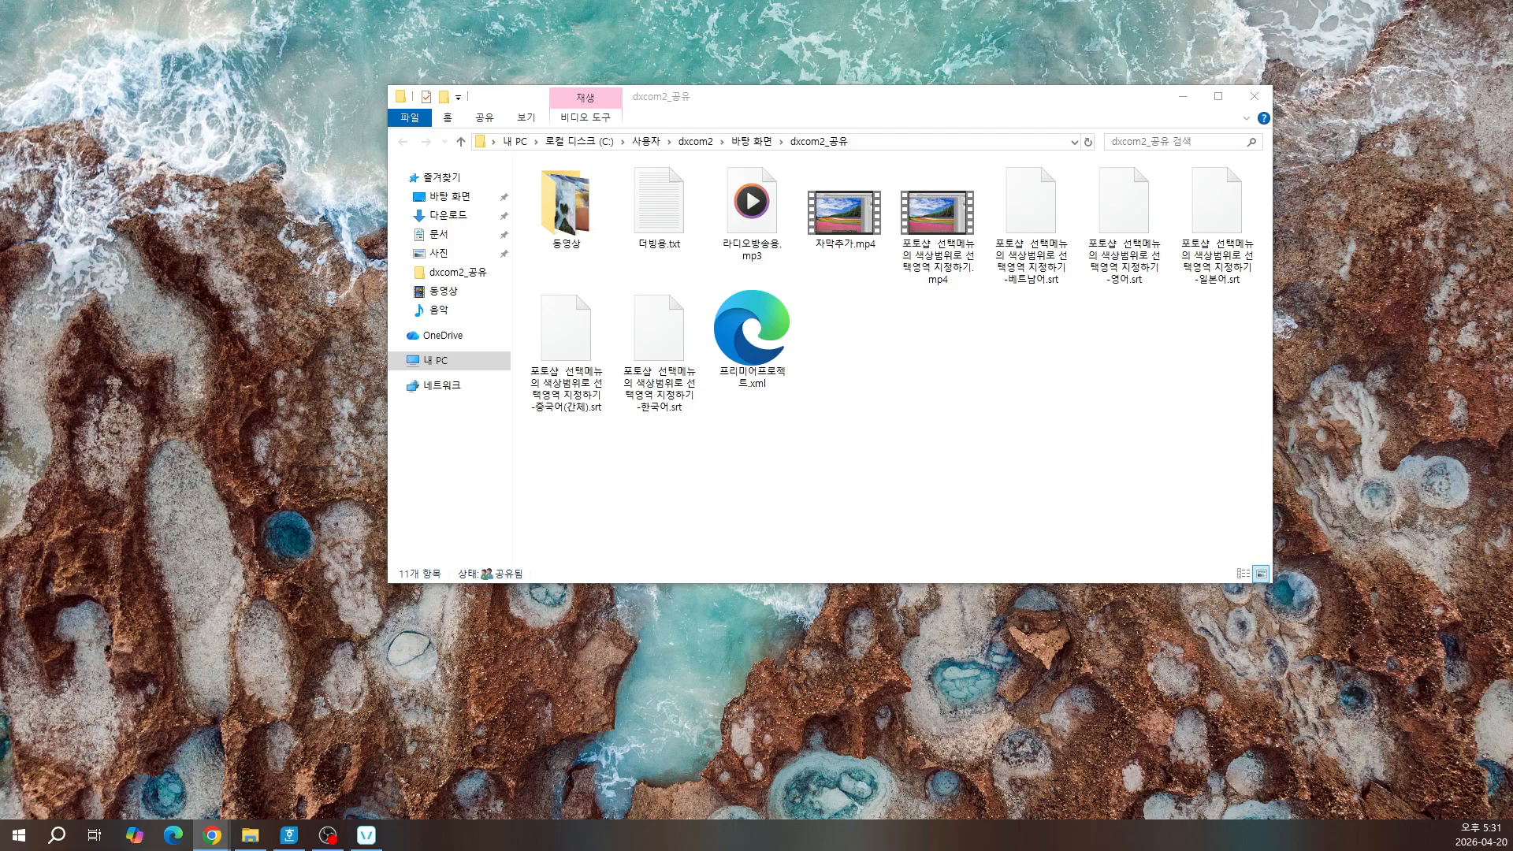
Step: Place the Chrome YouTube window on the left and the dxcom2_공유 folder window at the upper right
drag(0, 59, 274, 65)
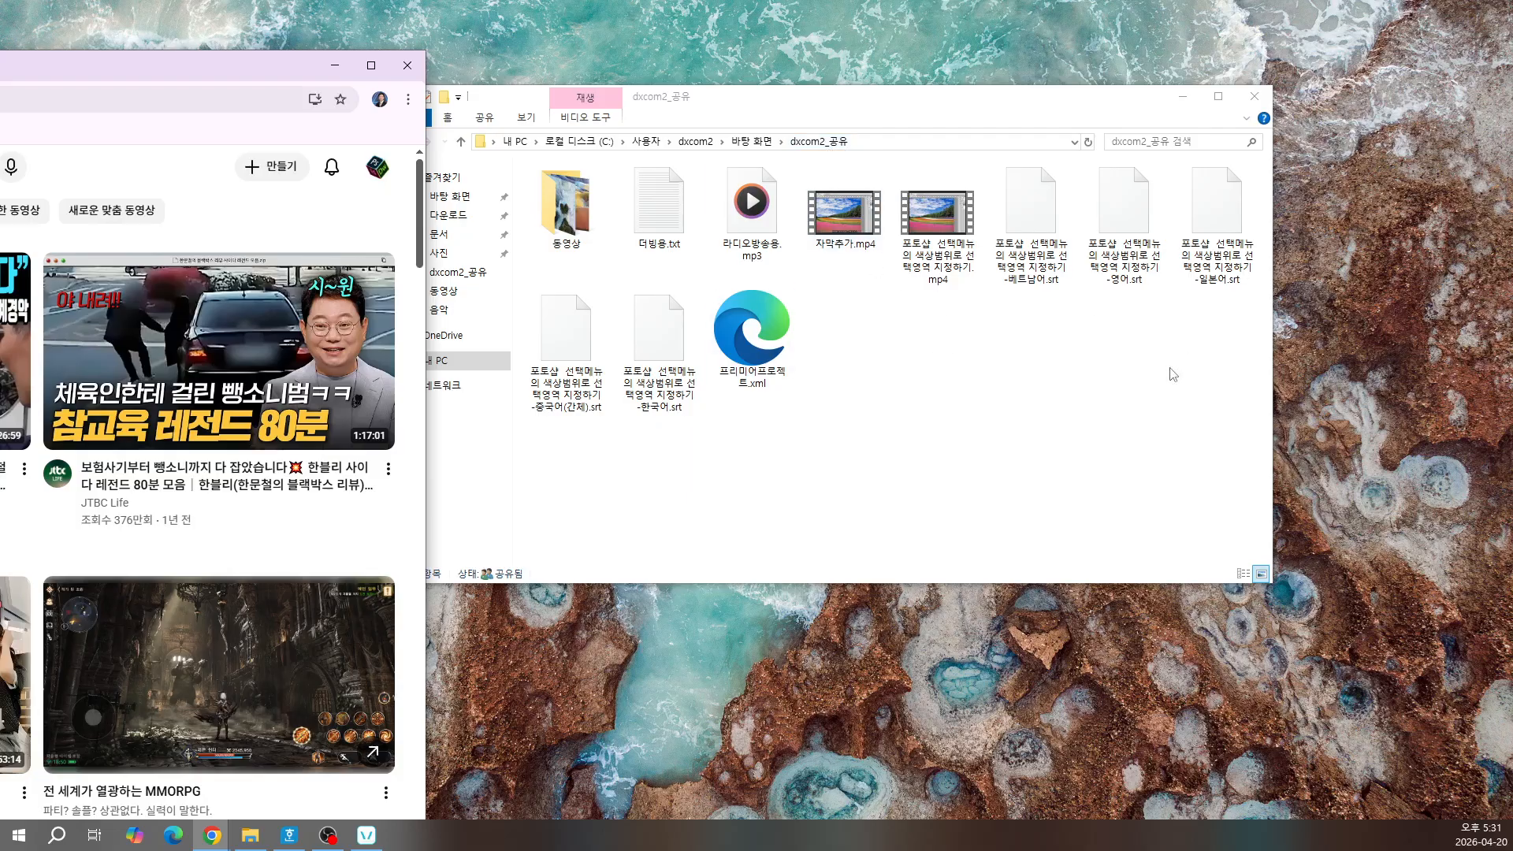
drag(881, 103, 1085, 28)
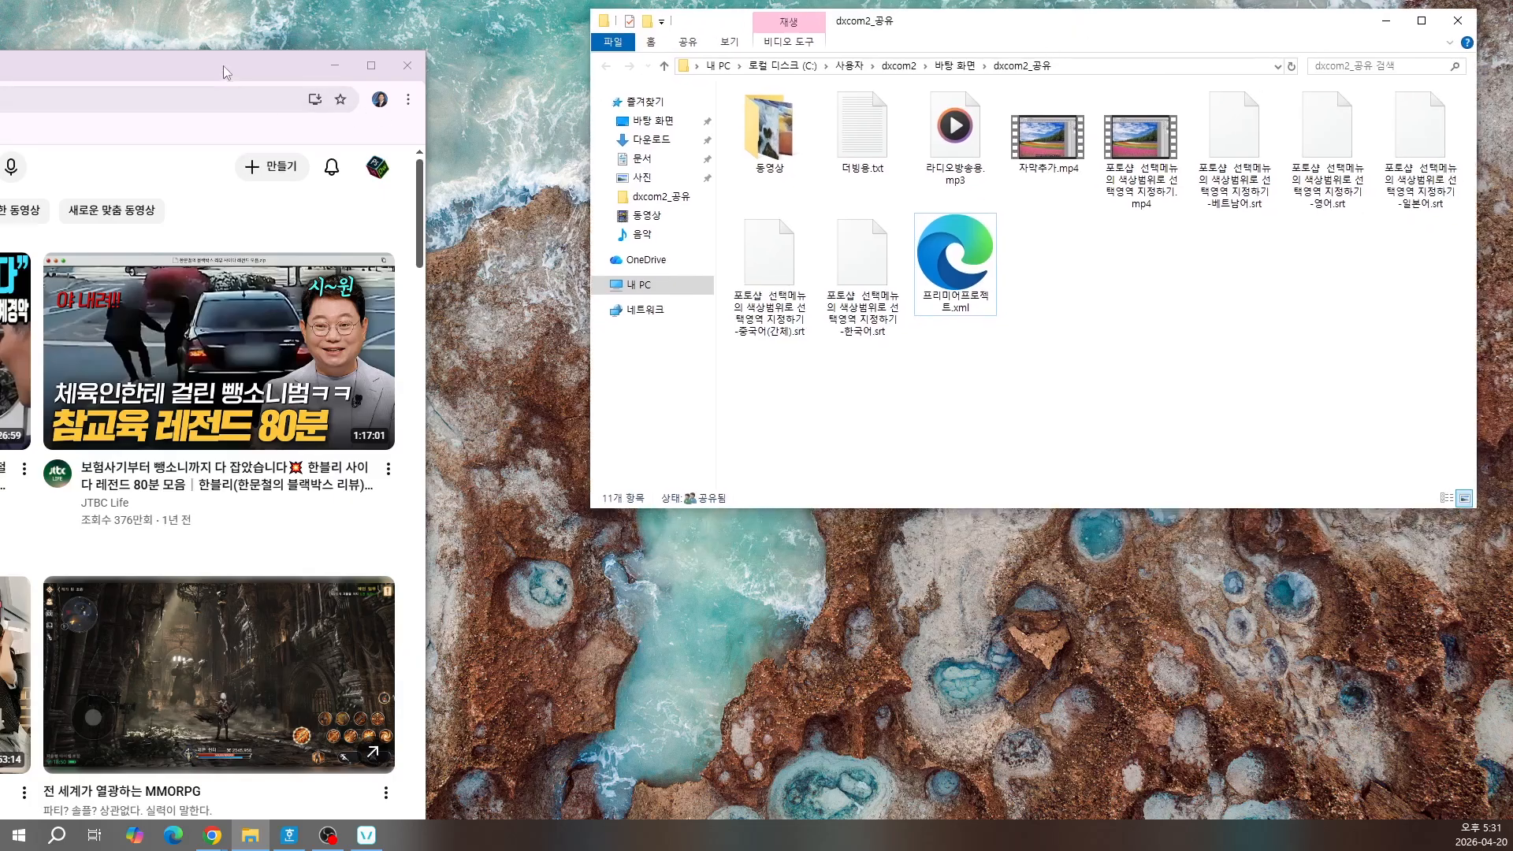
drag(224, 67, 361, 36)
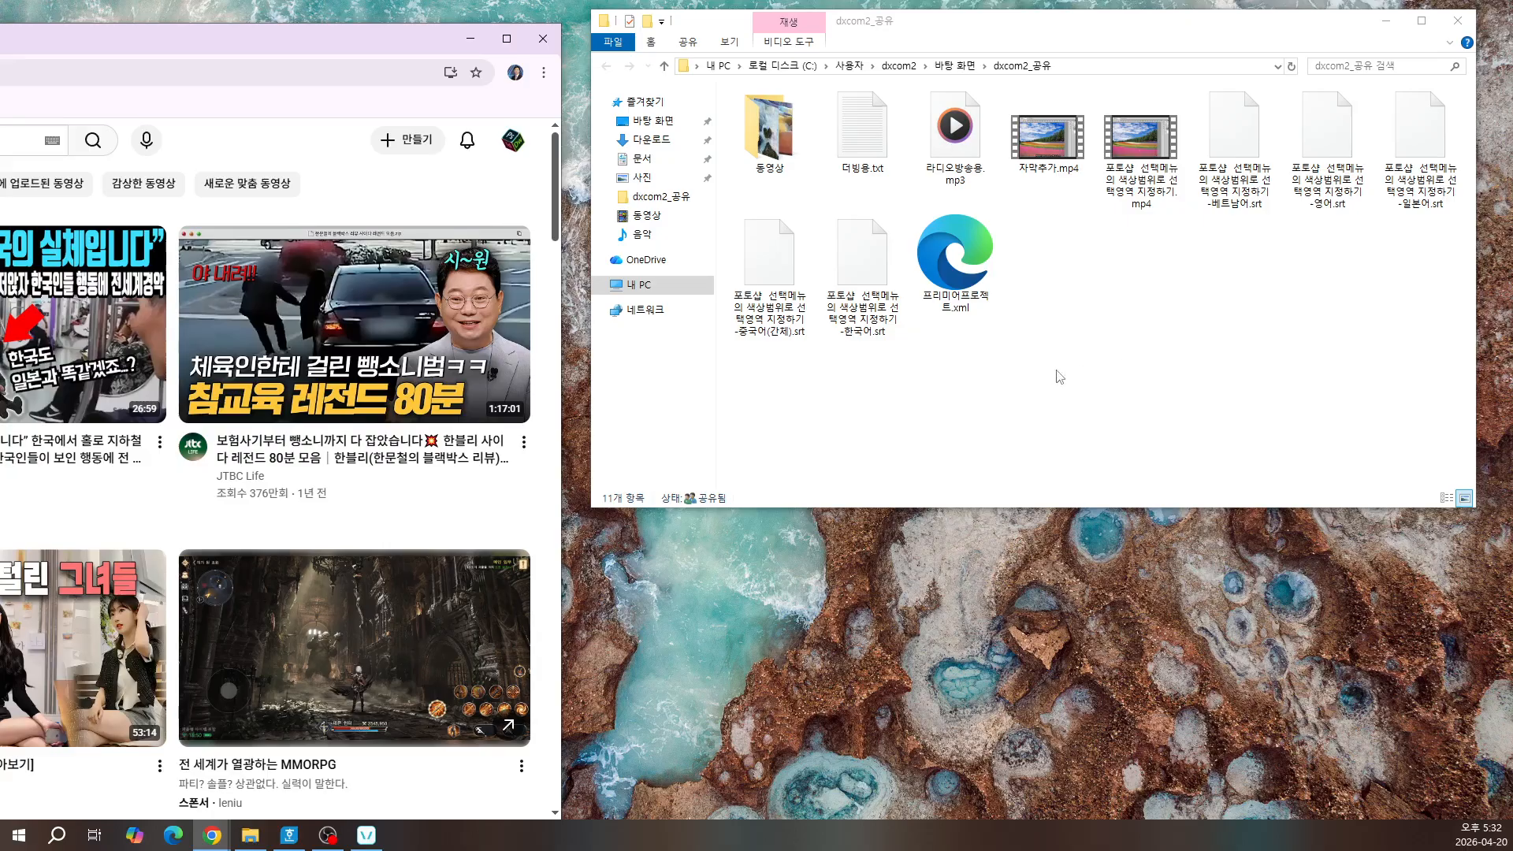
drag(228, 34, 316, 43)
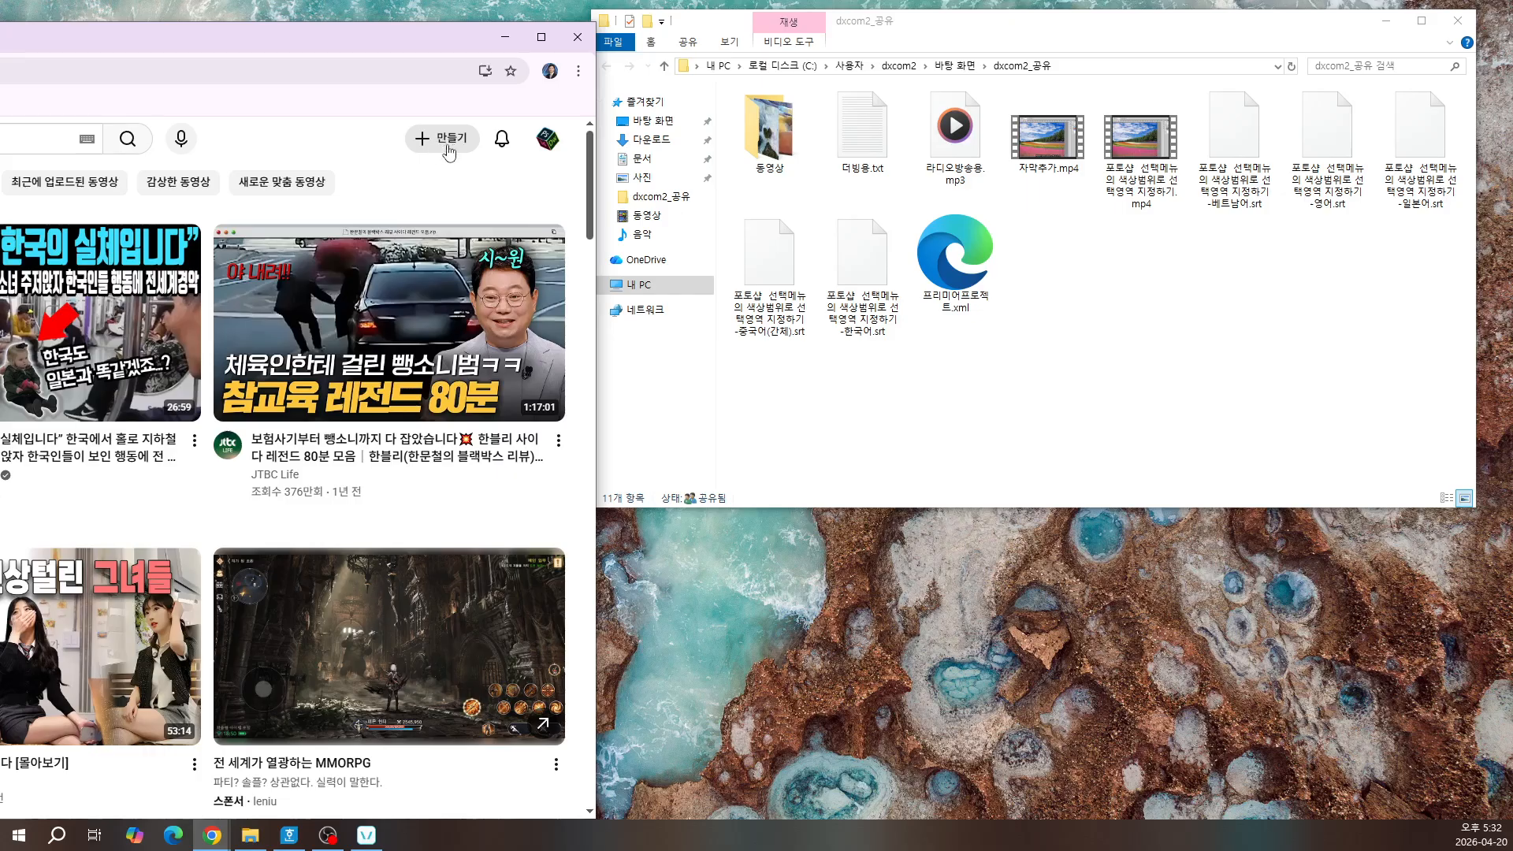
Step: Start a 만들기 > 동영상 업로드 upload and drop 자막추가.mp4 from the folder into its drop zone
click(449, 150)
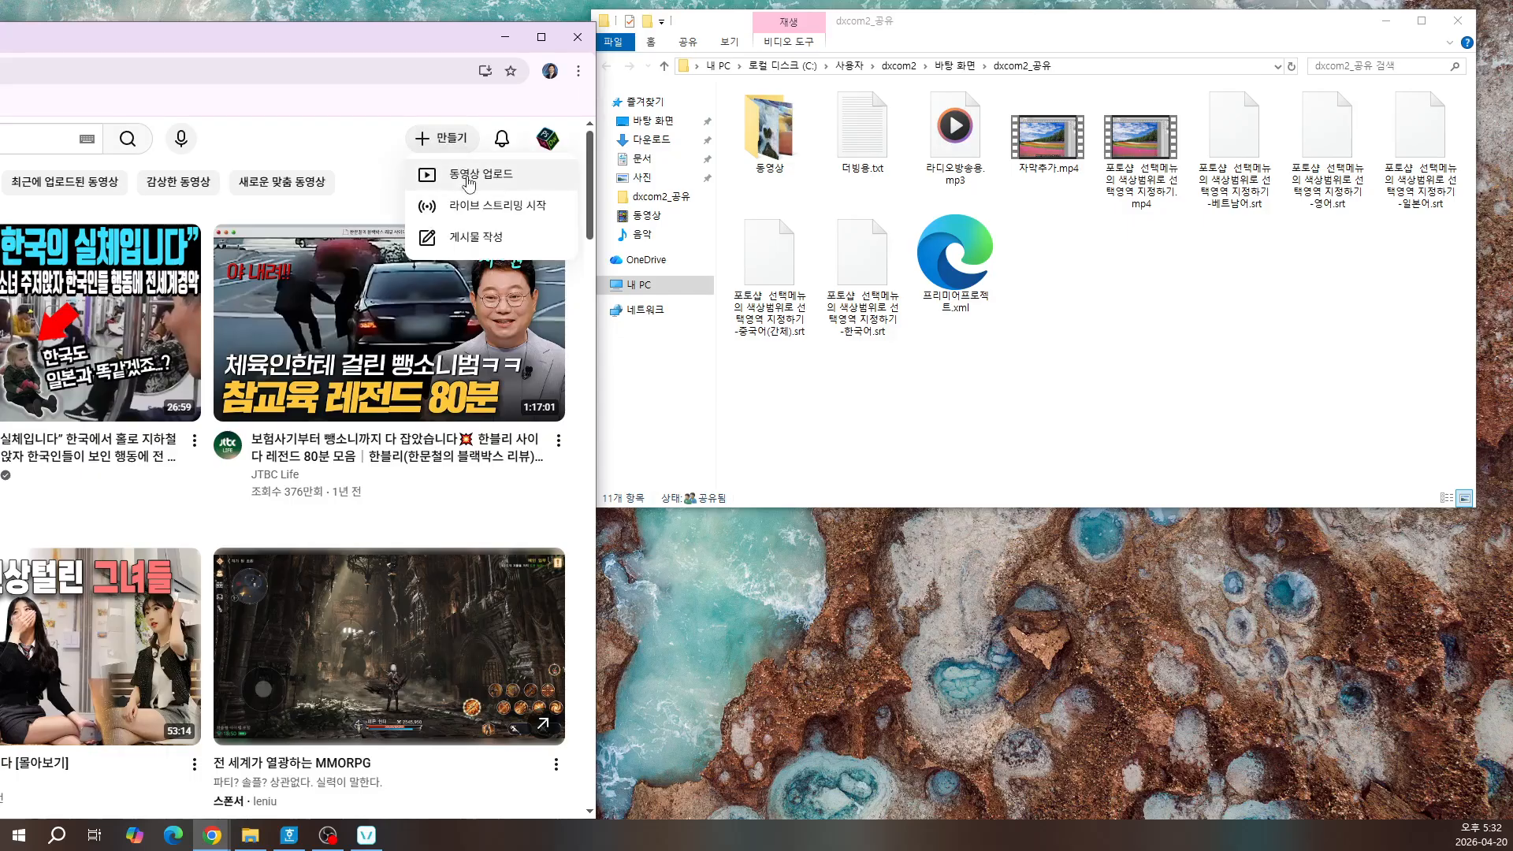
click(470, 175)
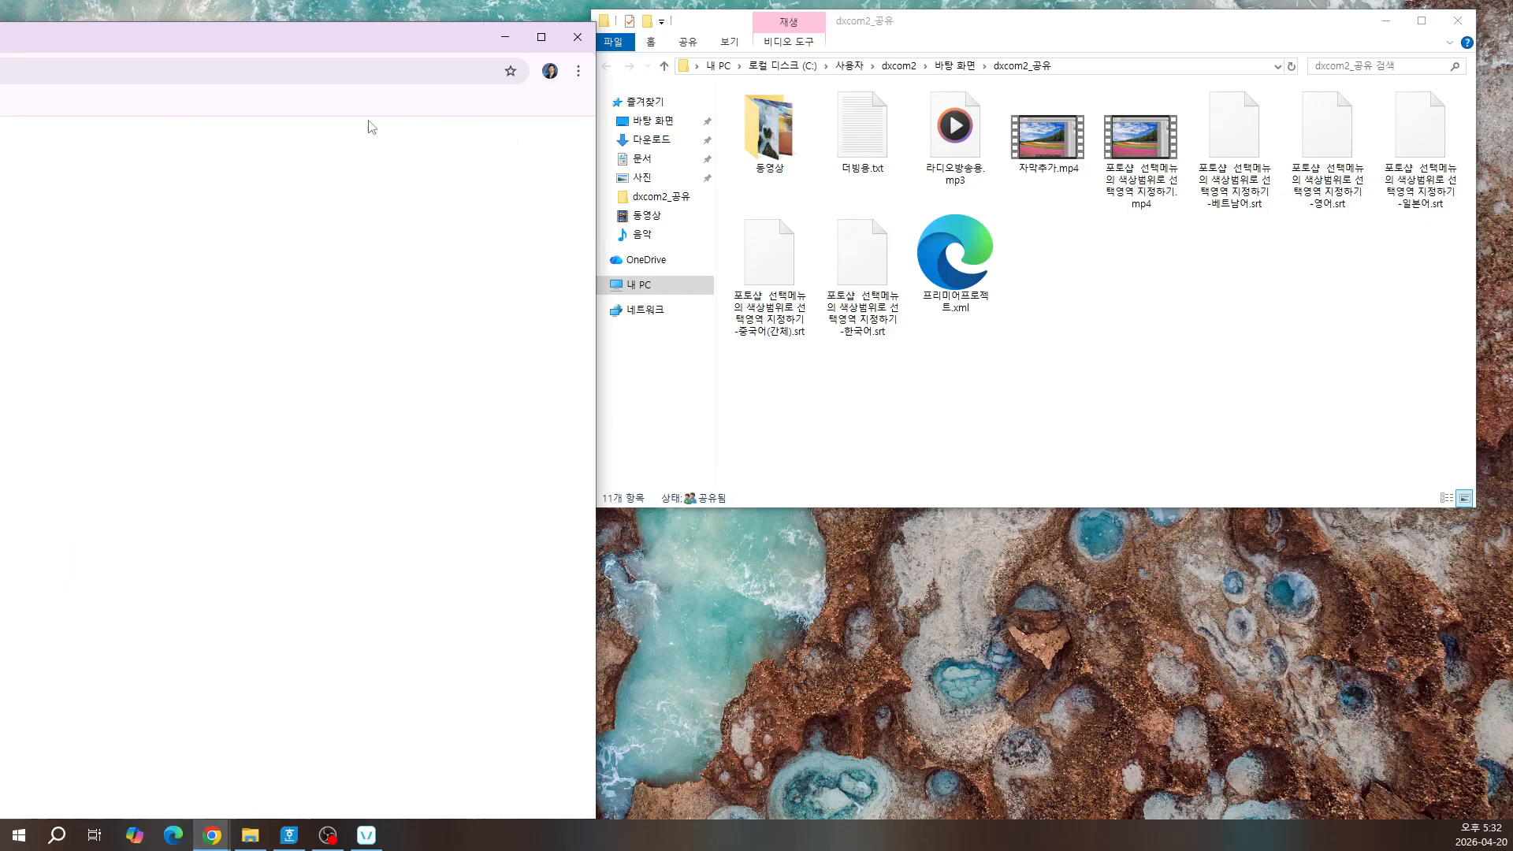
drag(354, 49, 1052, 103)
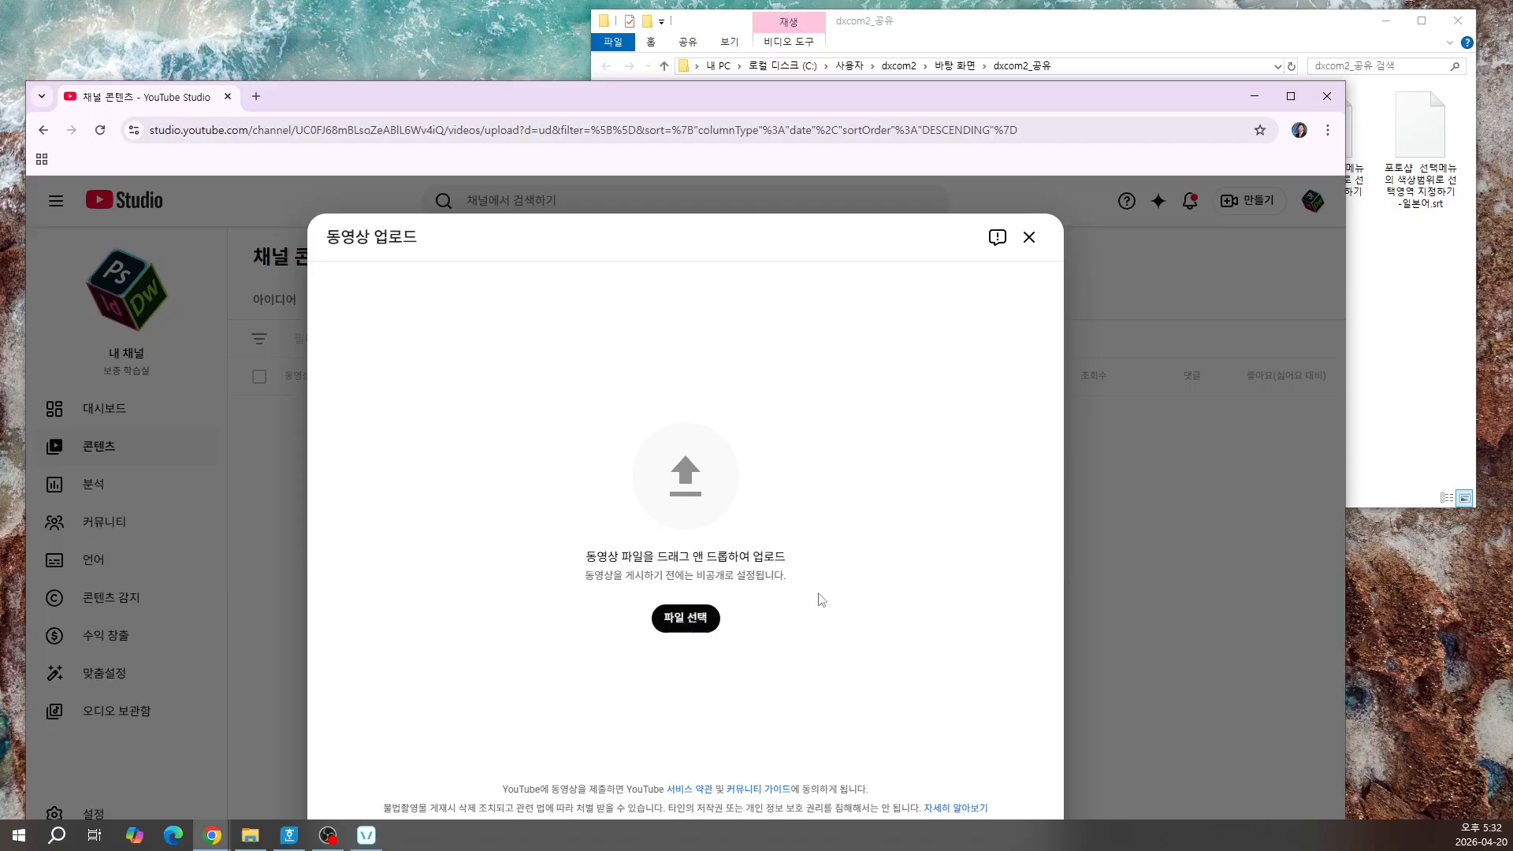
click(1410, 438)
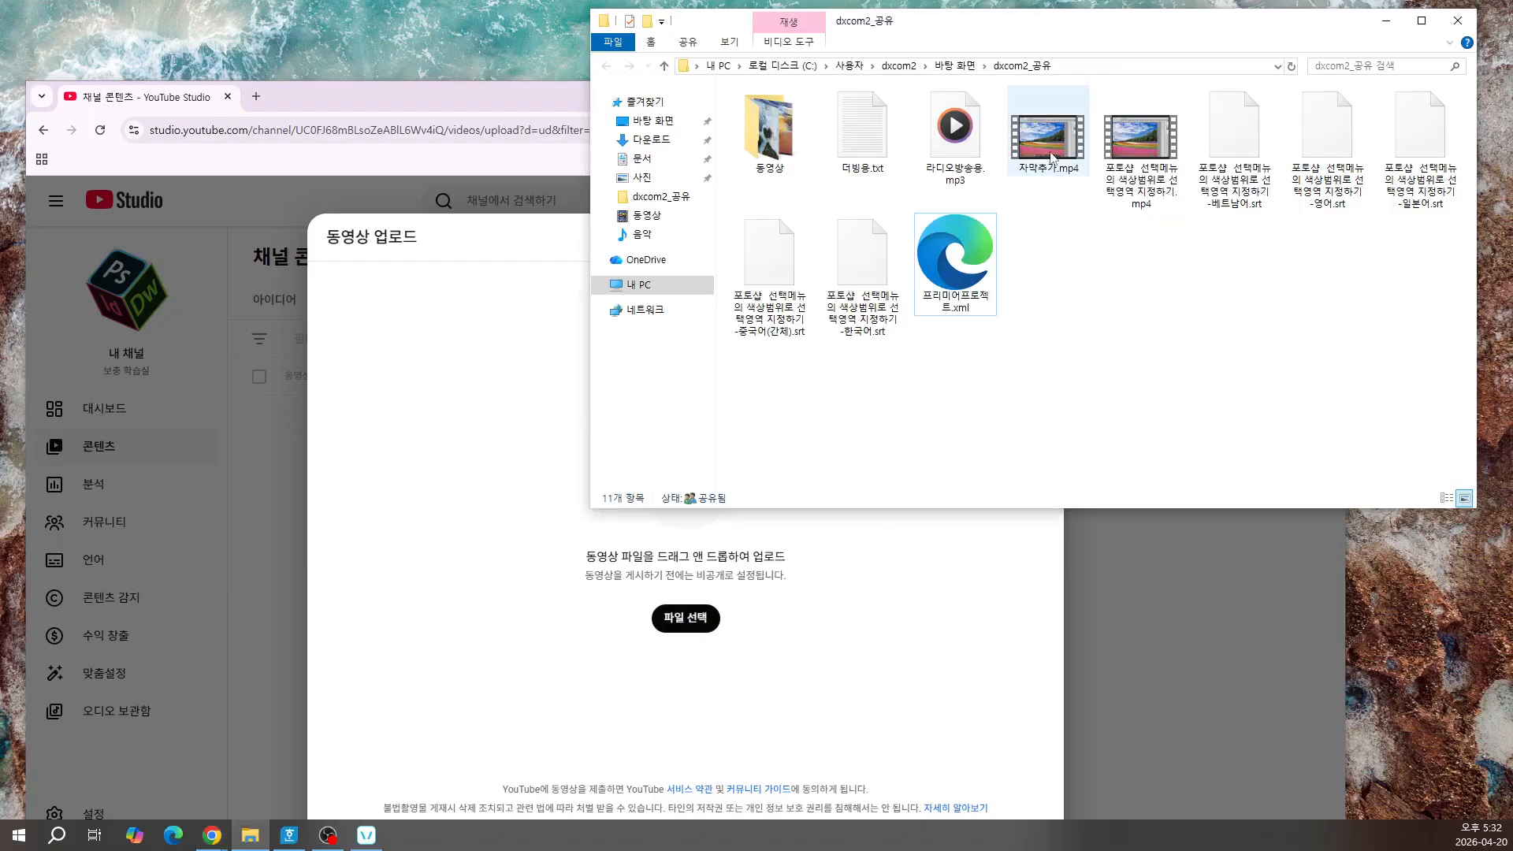
click(1050, 154)
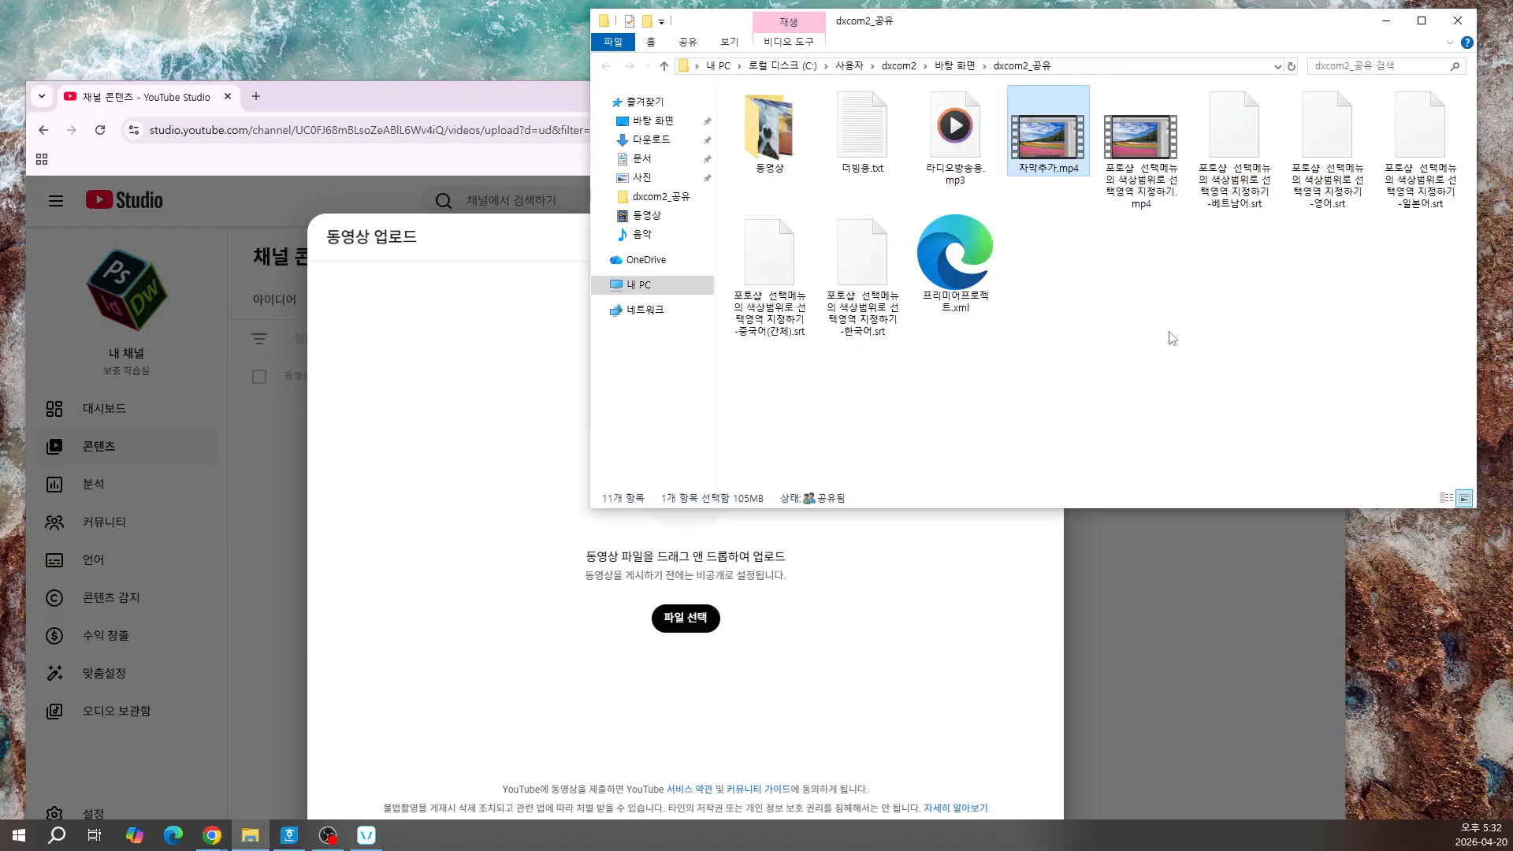
drag(1056, 147, 760, 550)
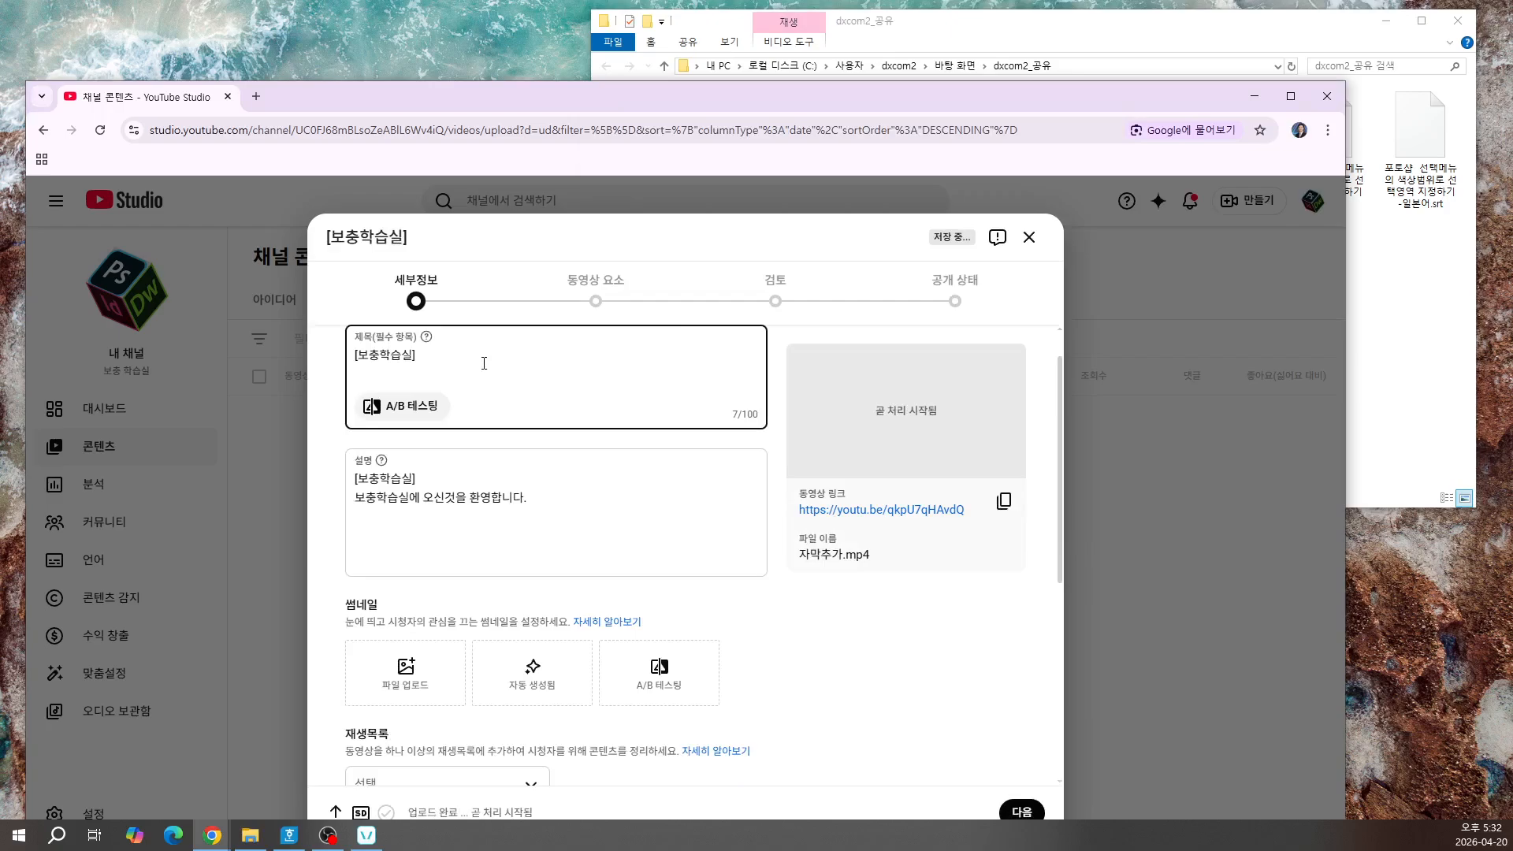
Step: Replace the default [보충학습실] title with '포토샵 선택메뉴의 색상범위로 선택영역지정하기'
triple_click(475, 358)
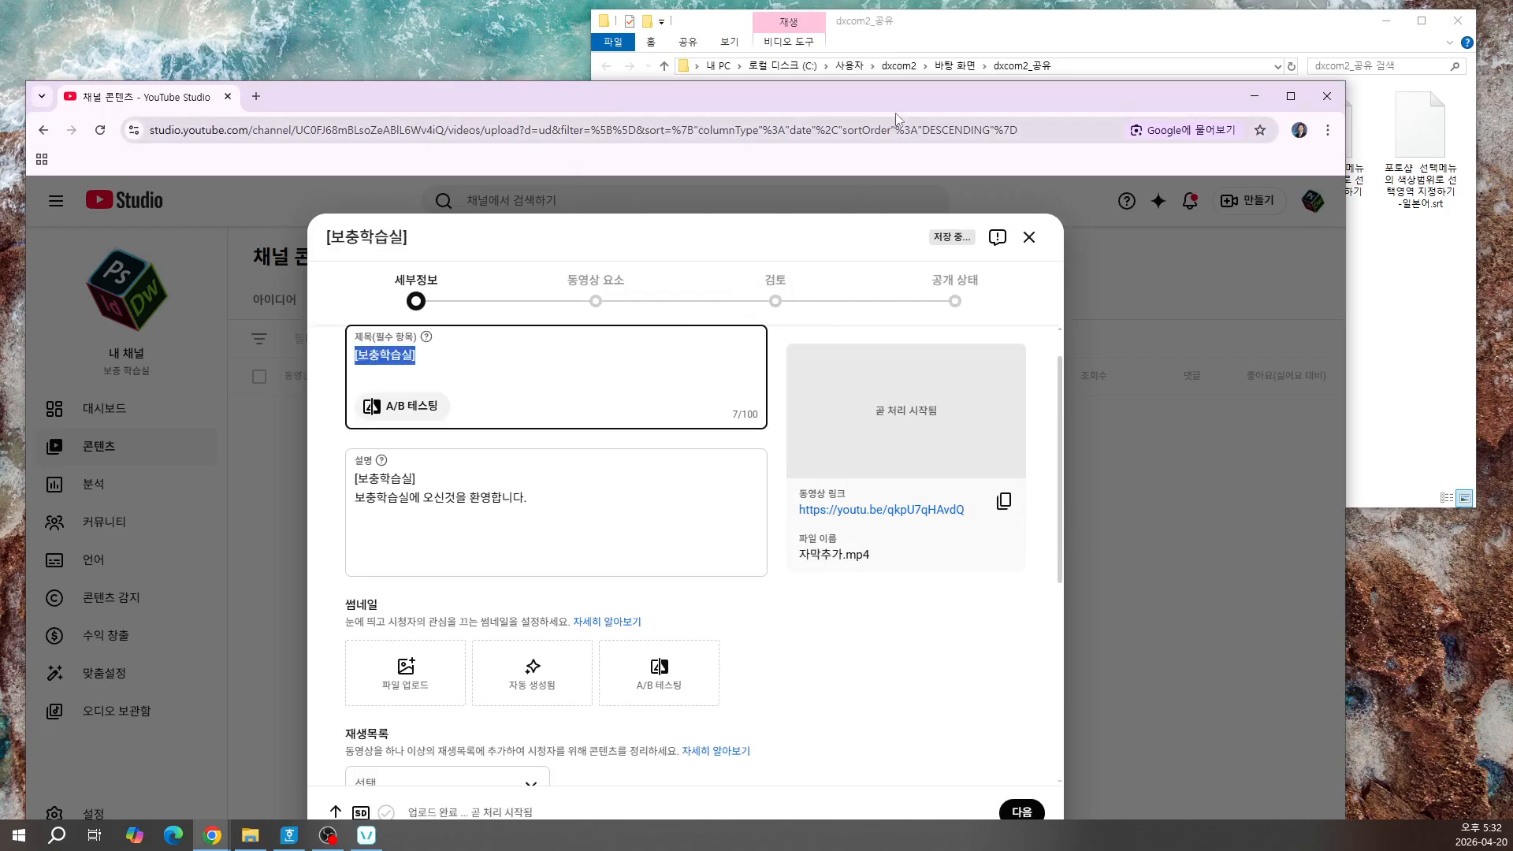
drag(903, 104, 990, 231)
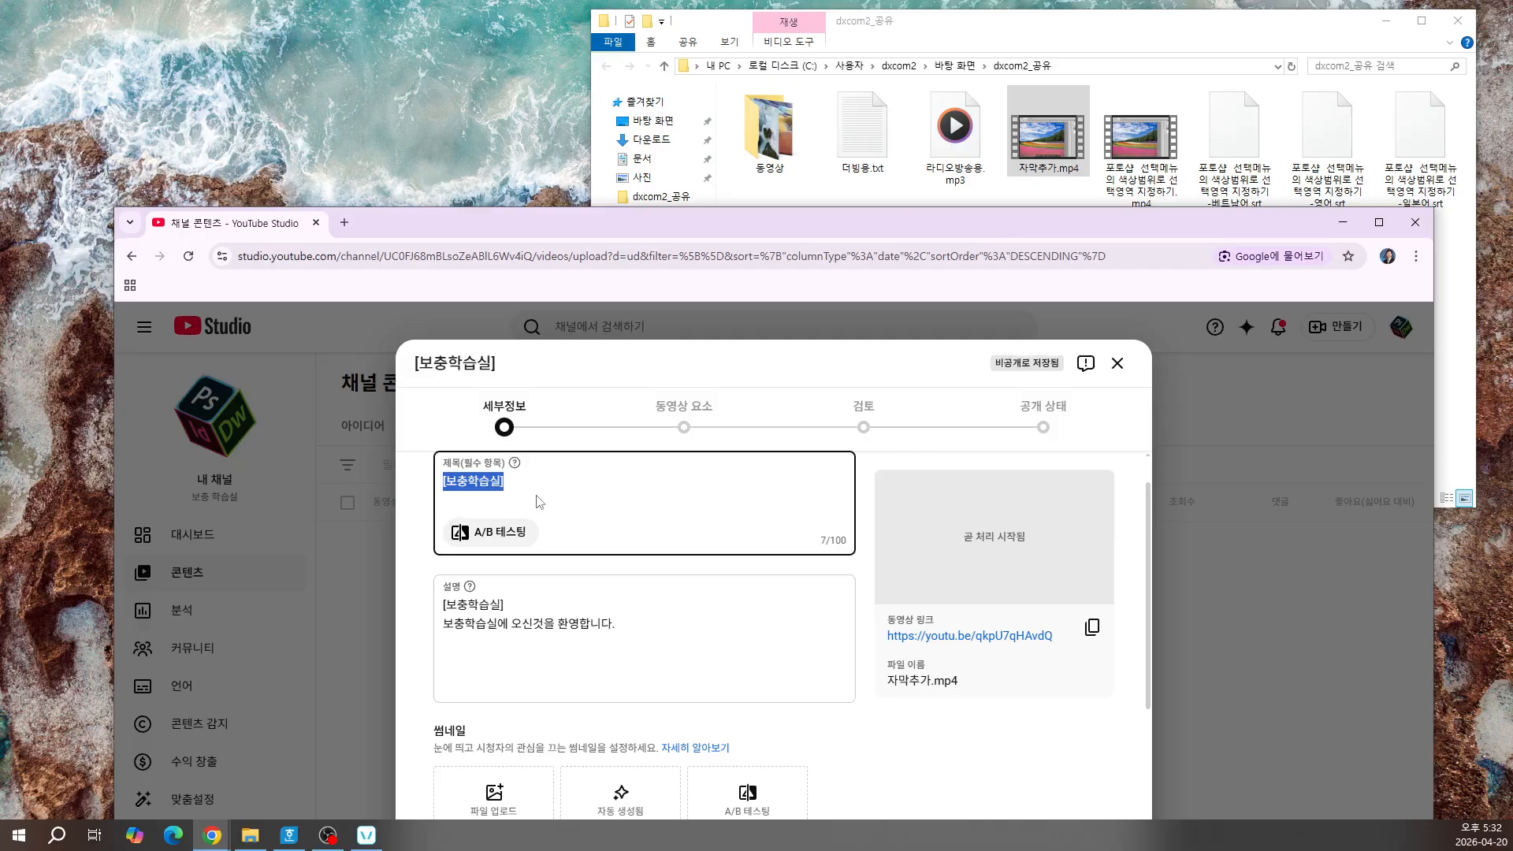
text(바)
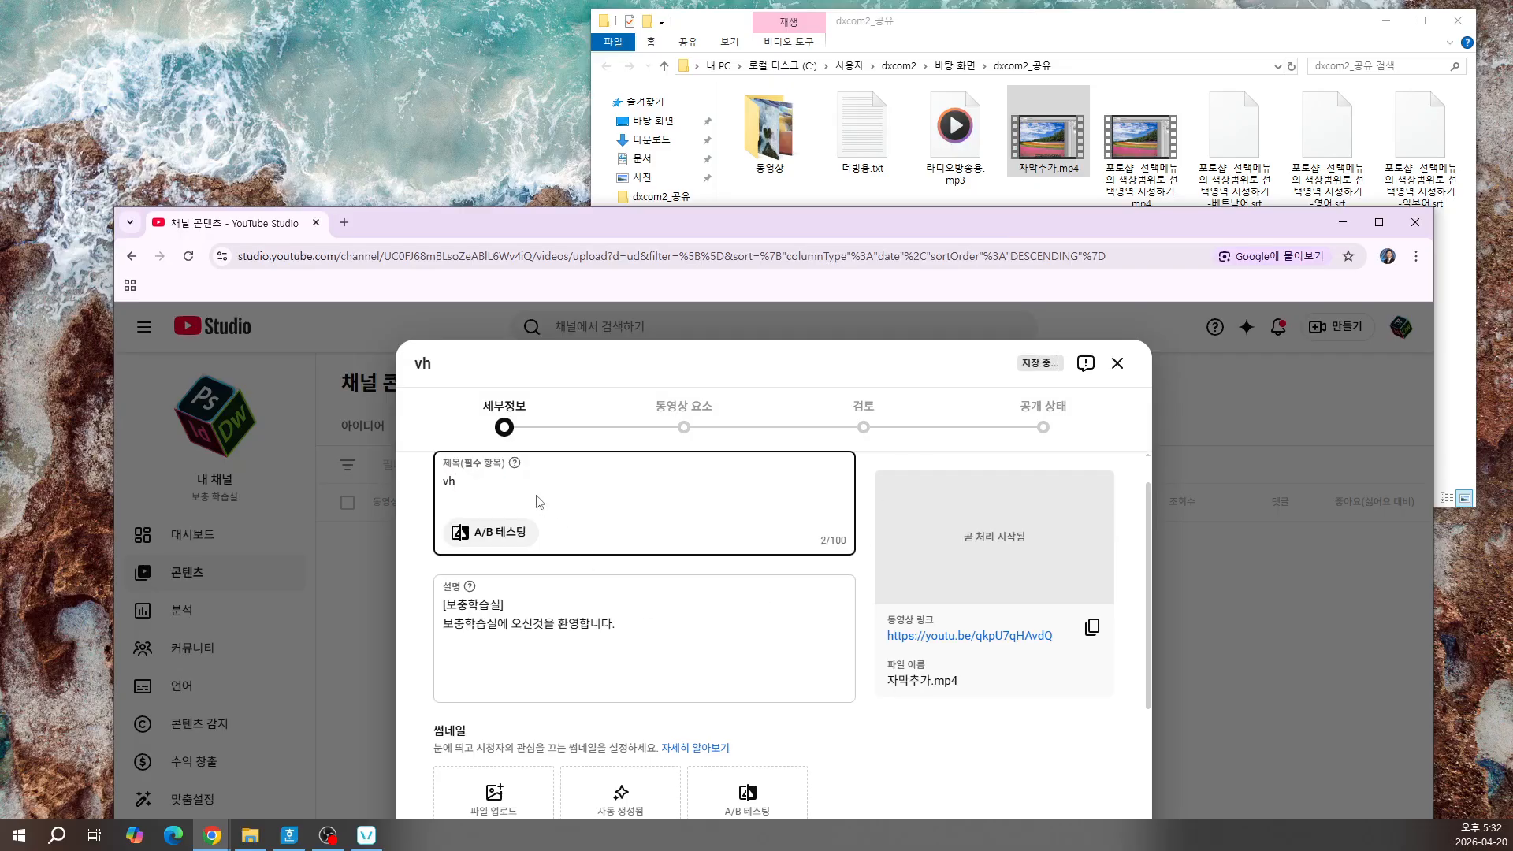
key(BackSpace)
key(BackSpace)
text(퐅토샵 ㅅ선택)
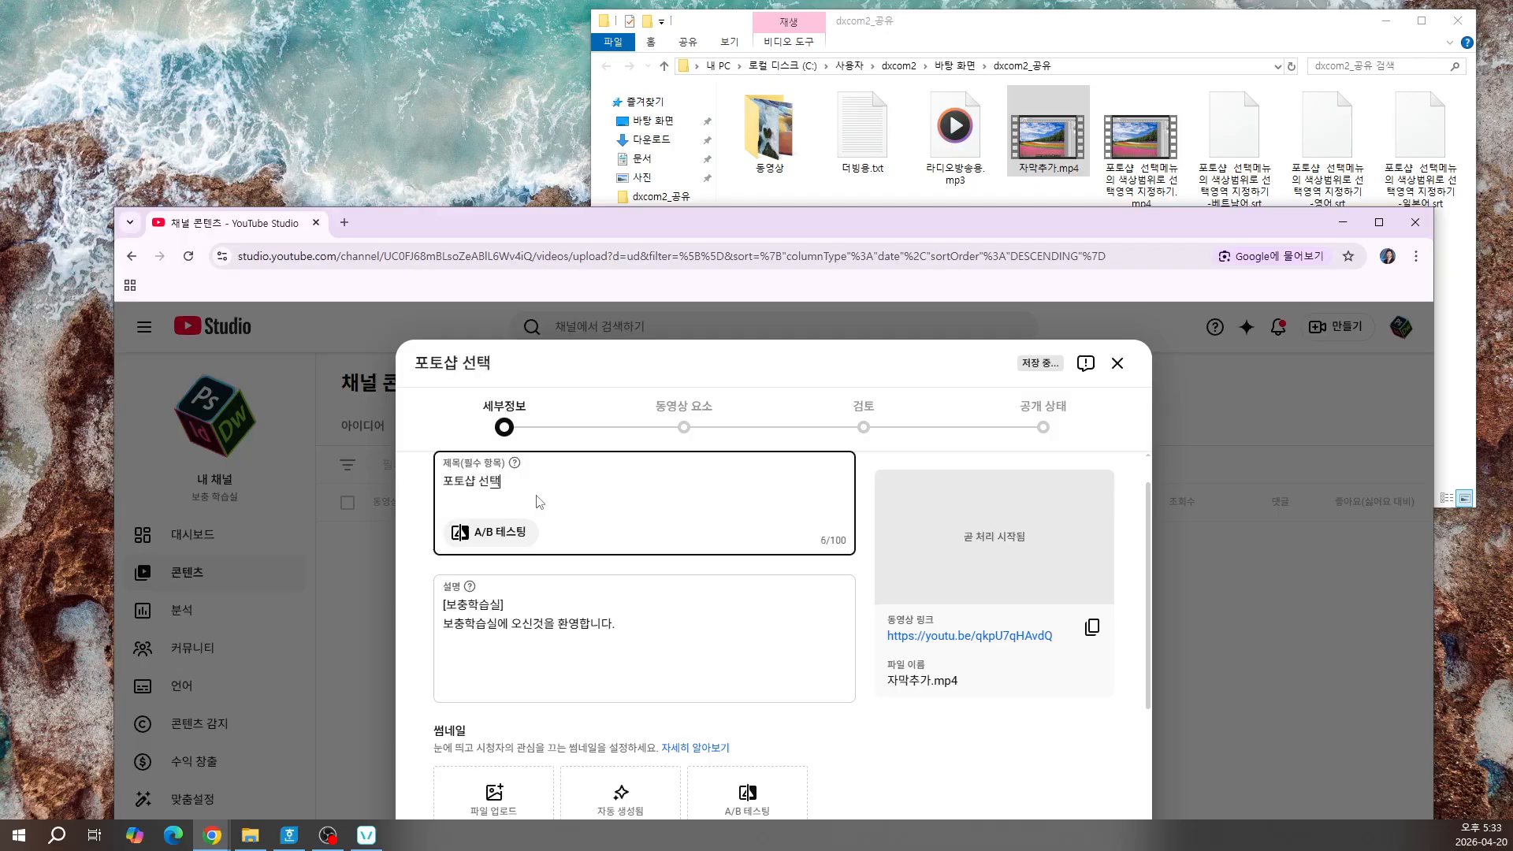
text(메뉴의 )
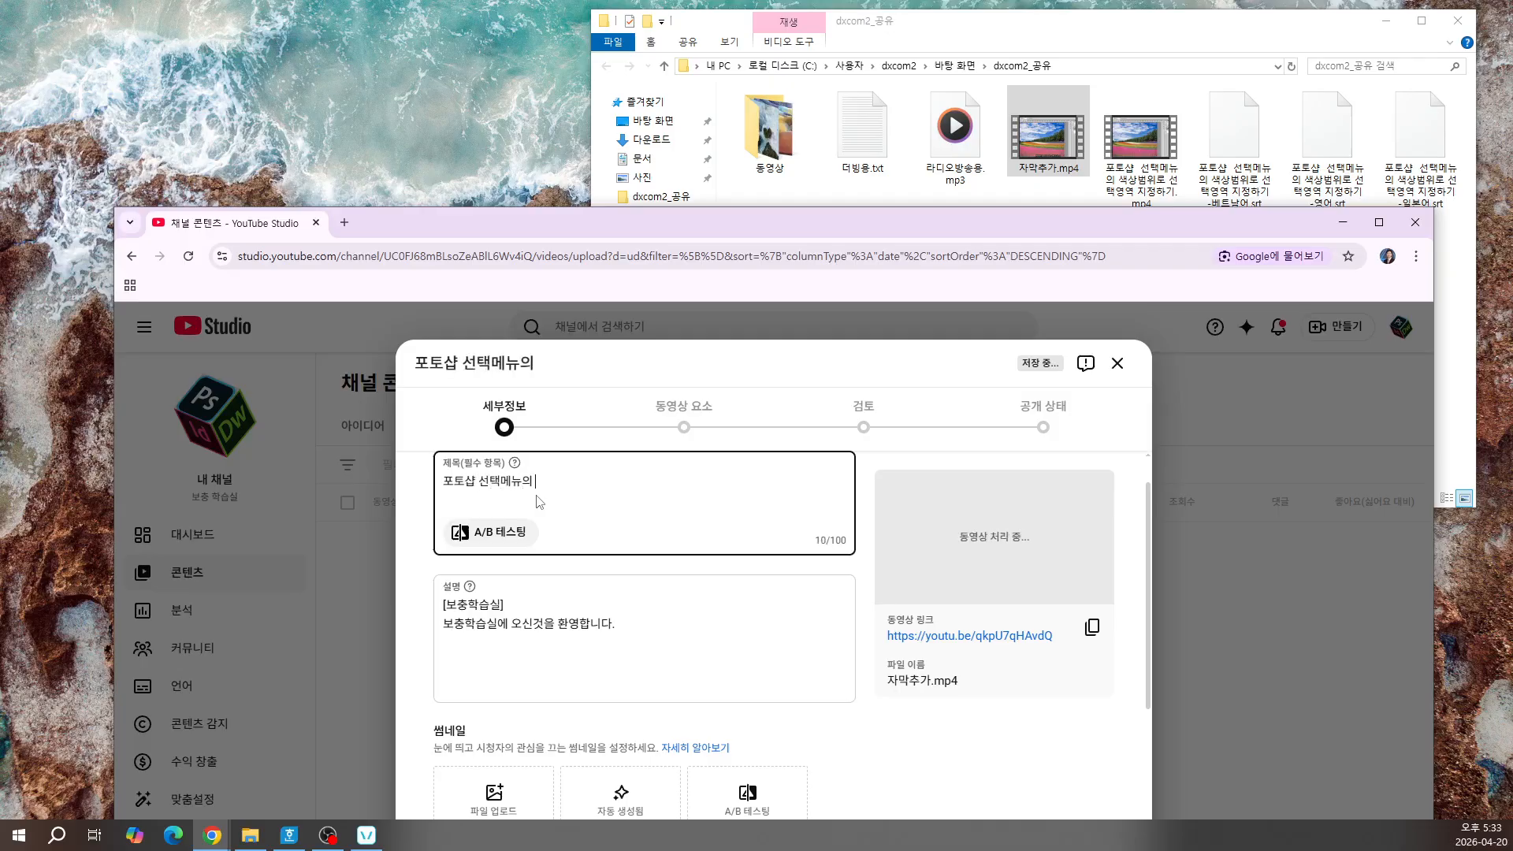
text(색상ㅁ)
text(범)
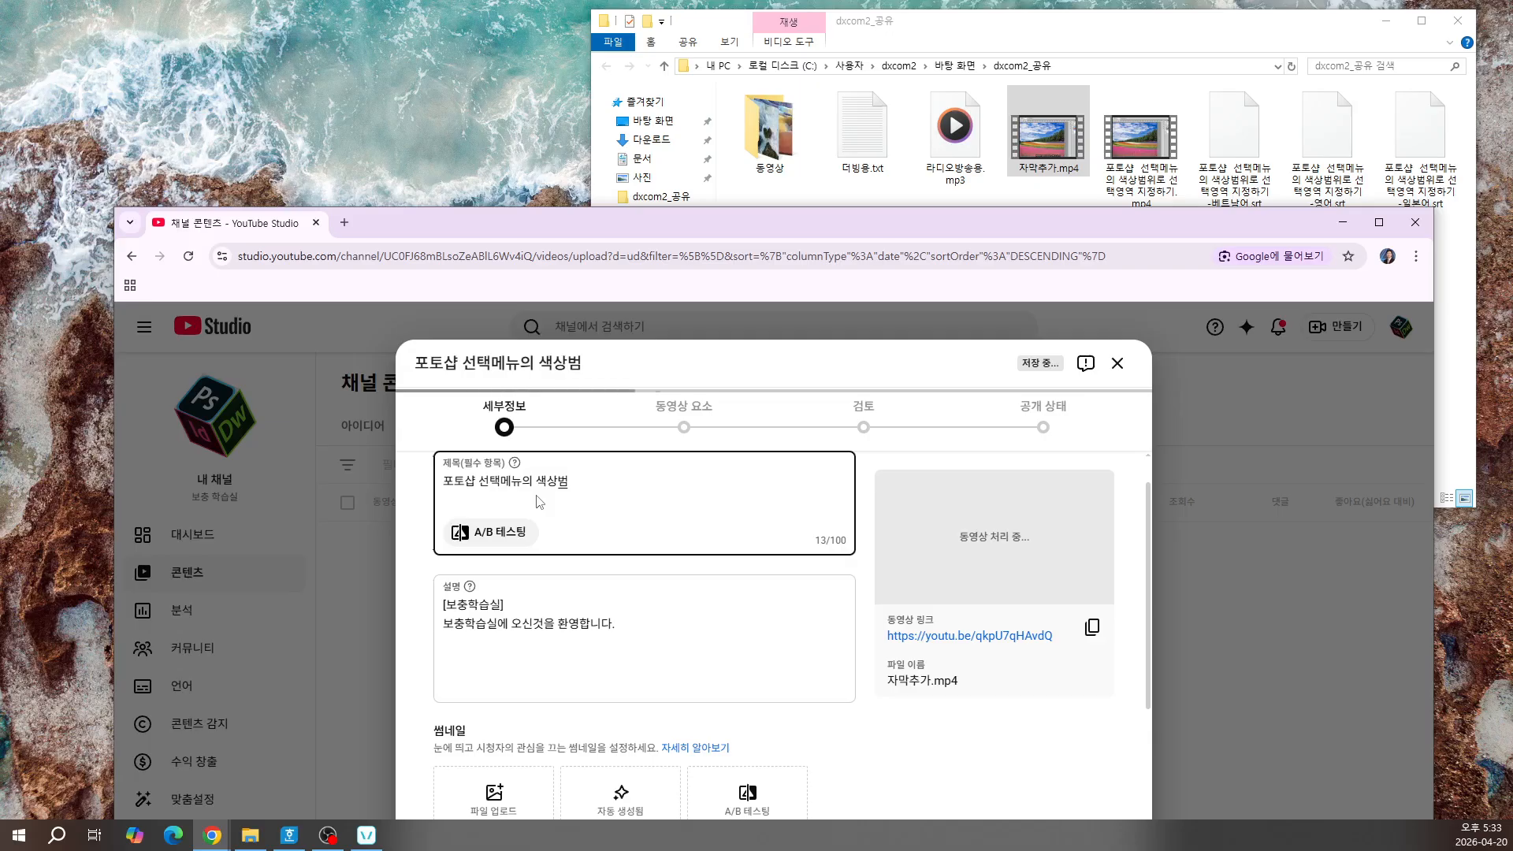
text(위)
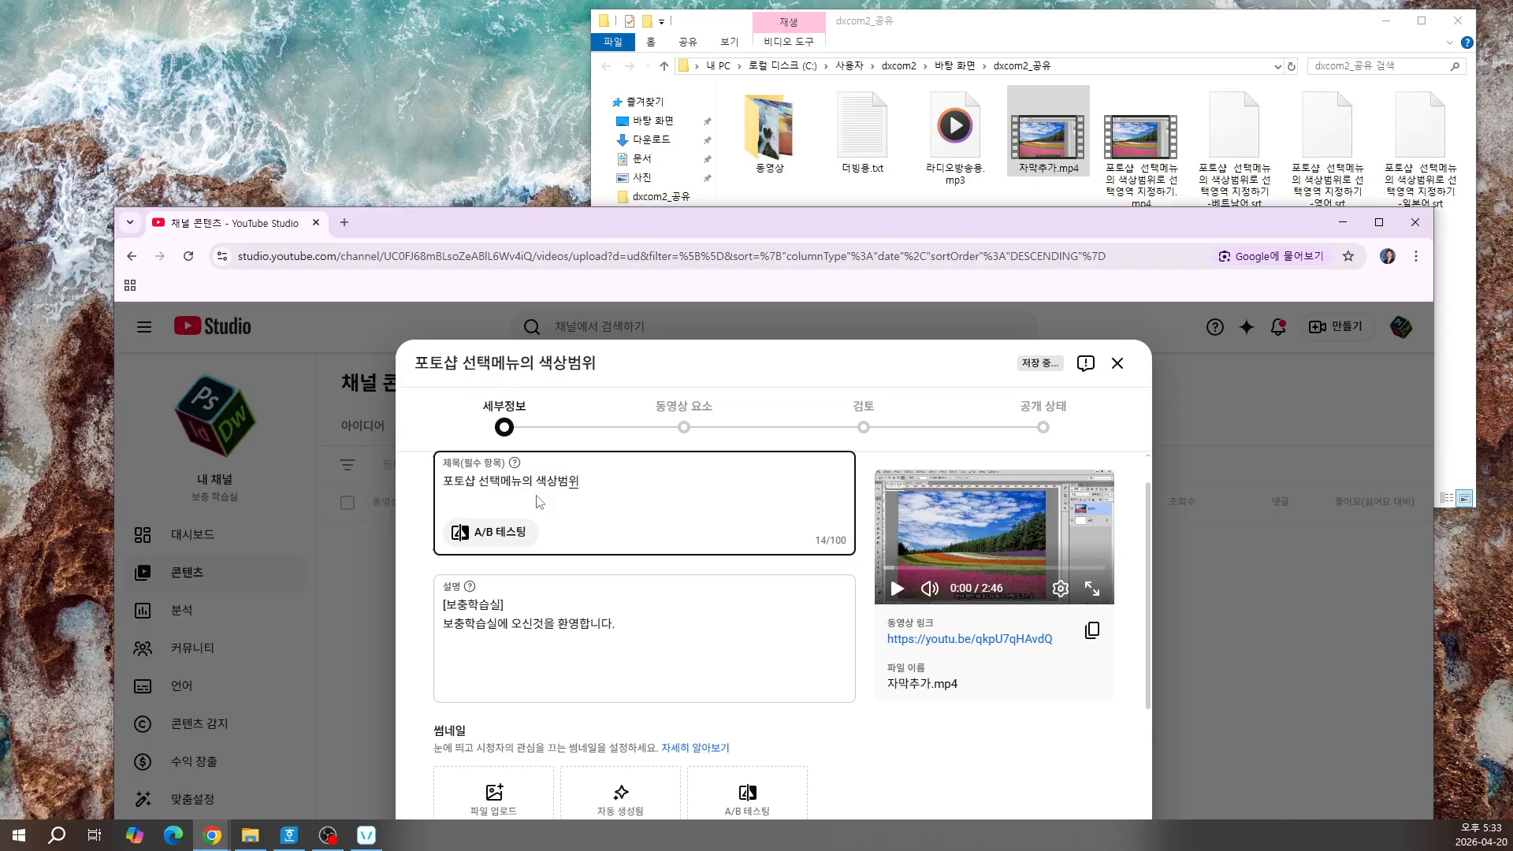
text(로 선택영ㅇ)
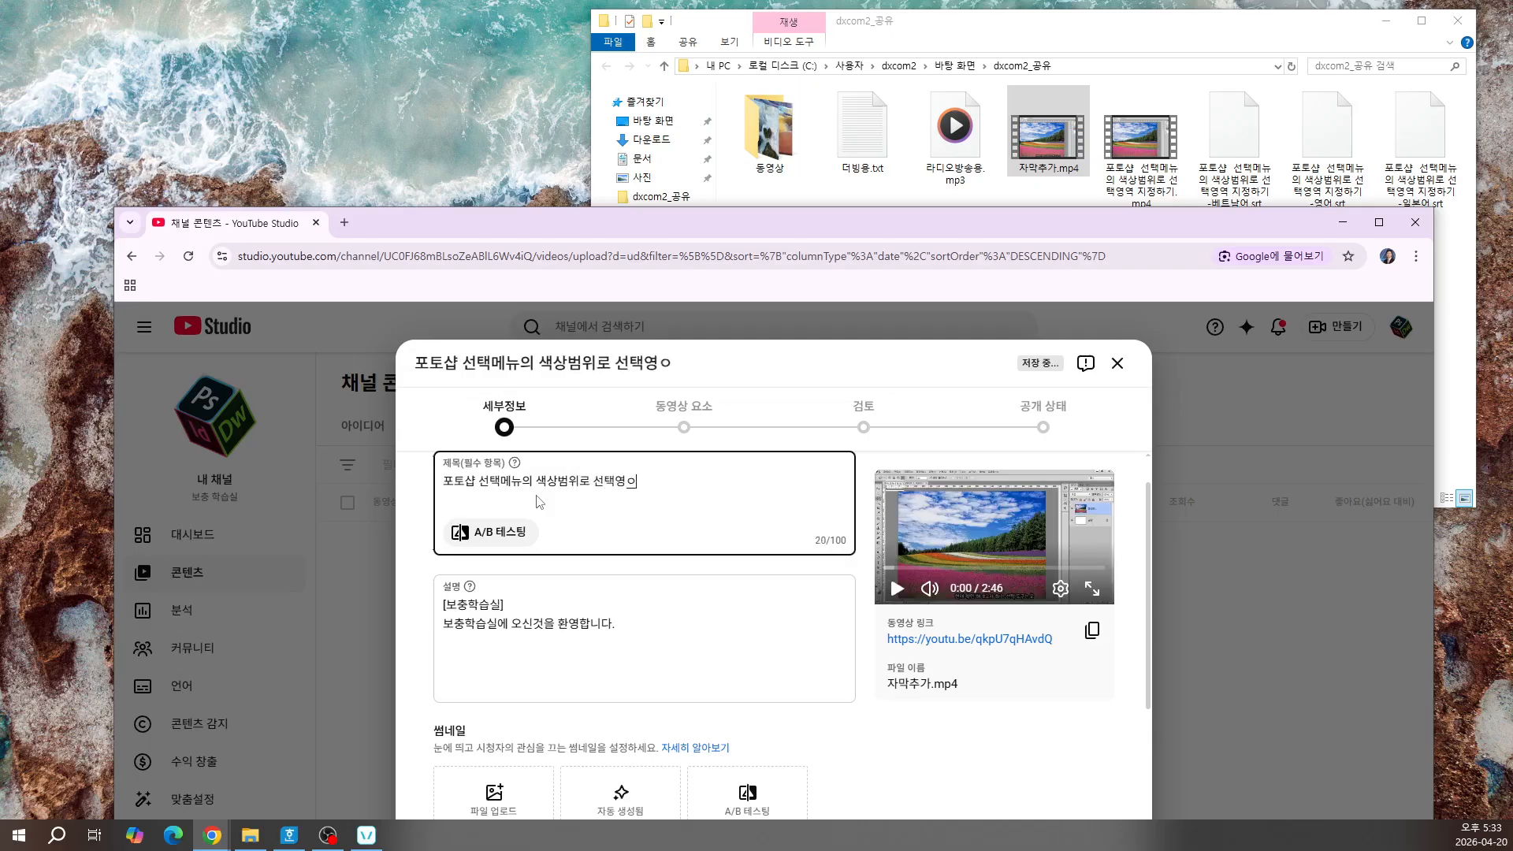
key(BackSpace)
text(역지정하기)
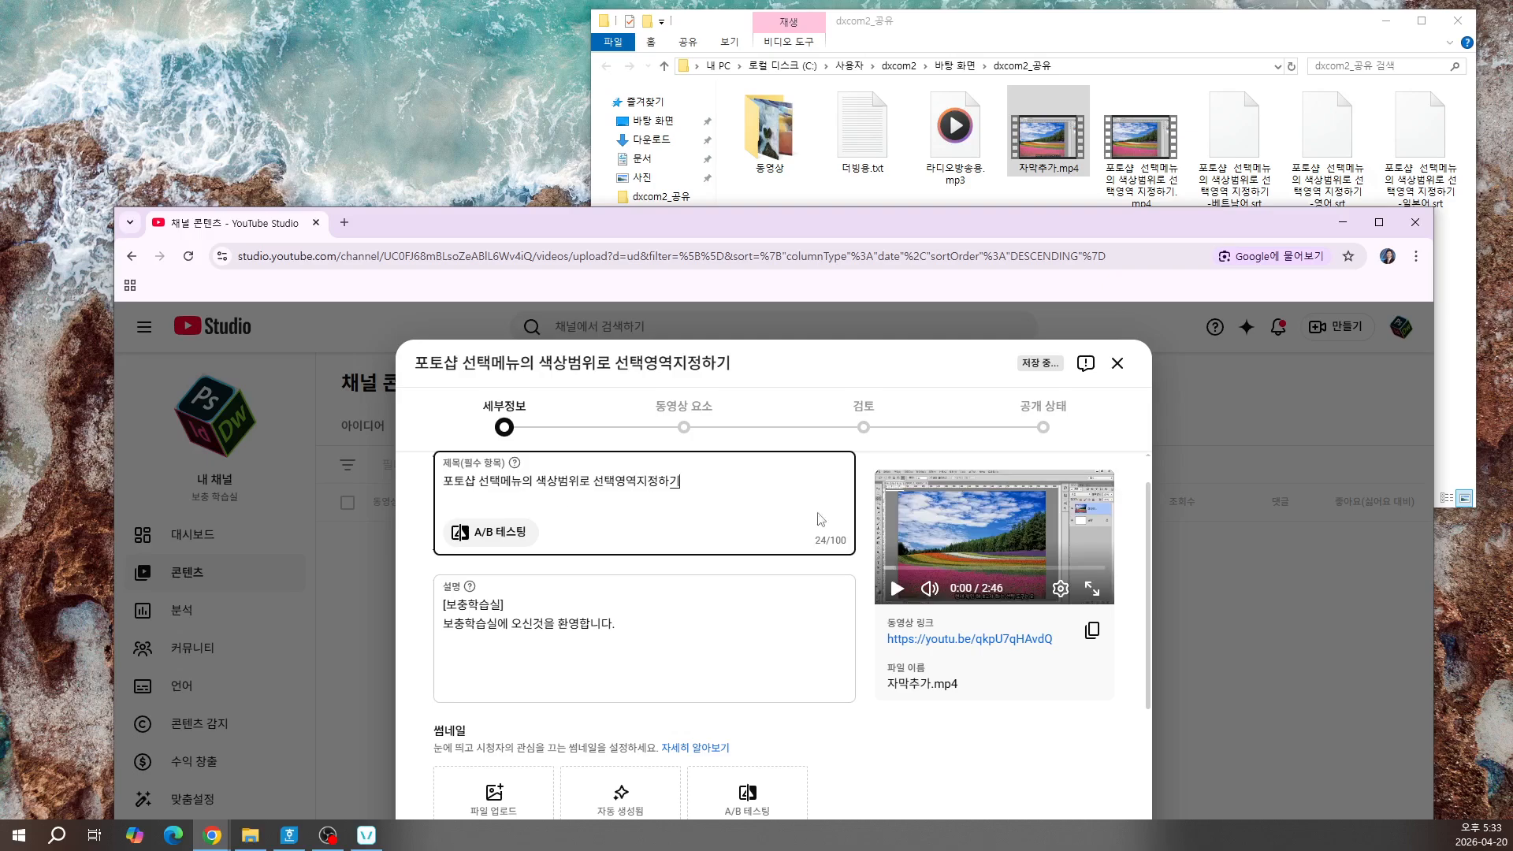
Step: Paste the new title over the existing description text
drag(683, 482, 431, 487)
key(ctrl+c)
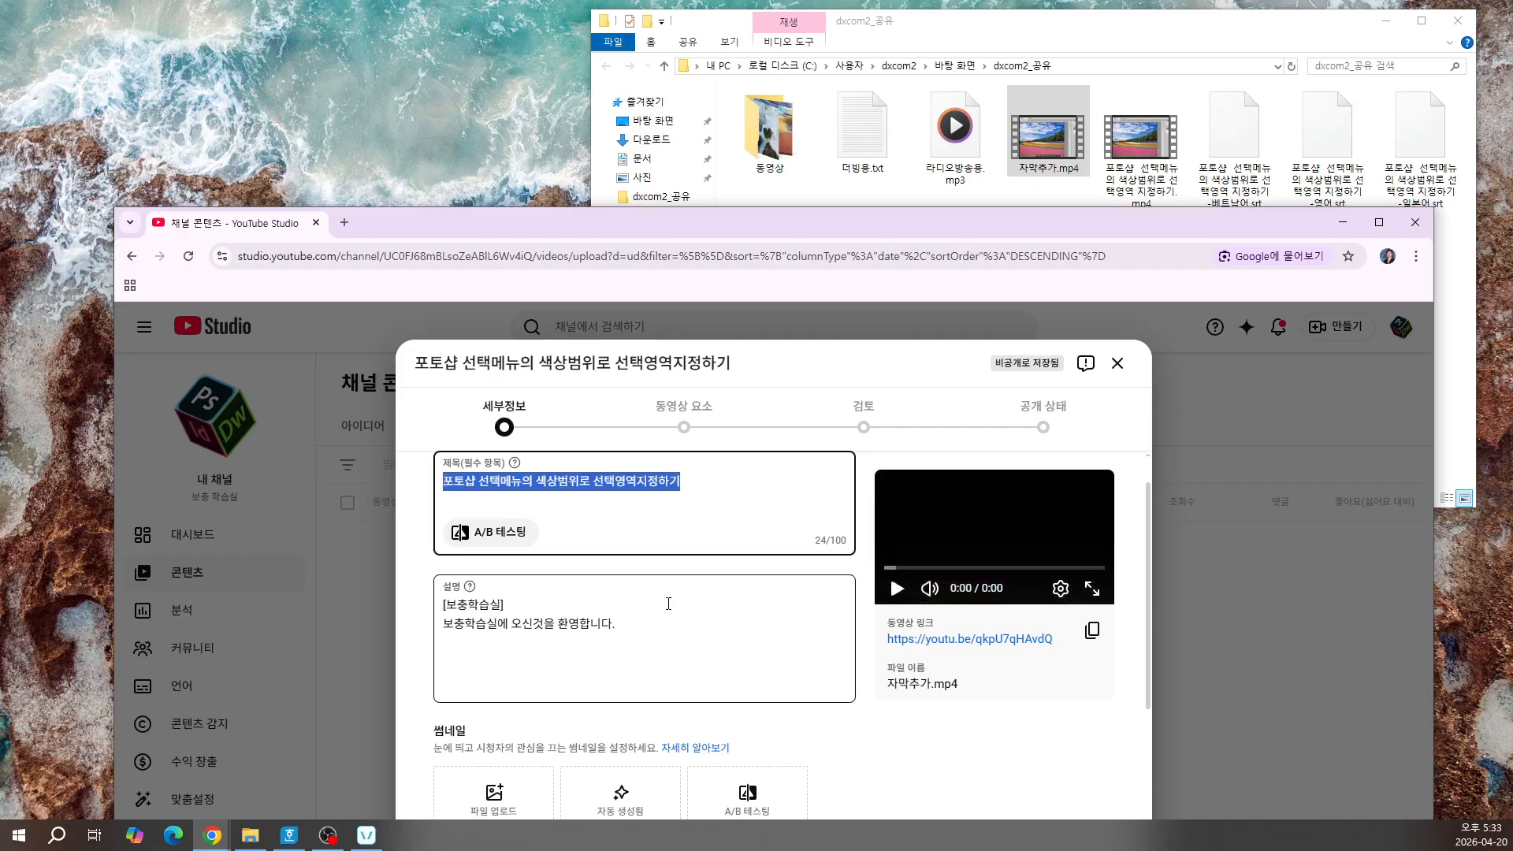
drag(635, 623, 446, 607)
key(ctrl+v)
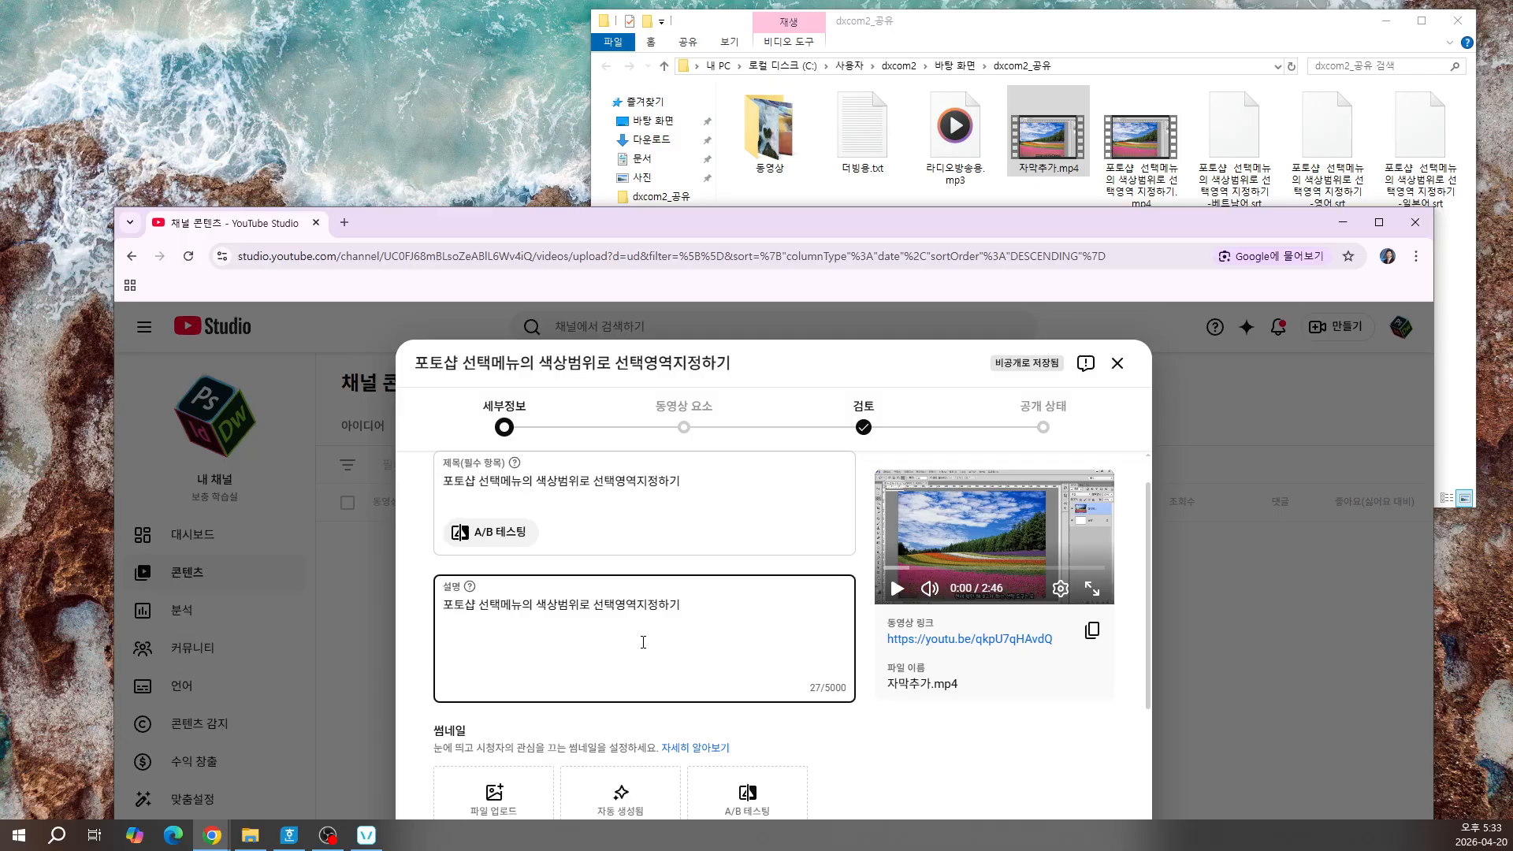
drag(706, 223, 622, 35)
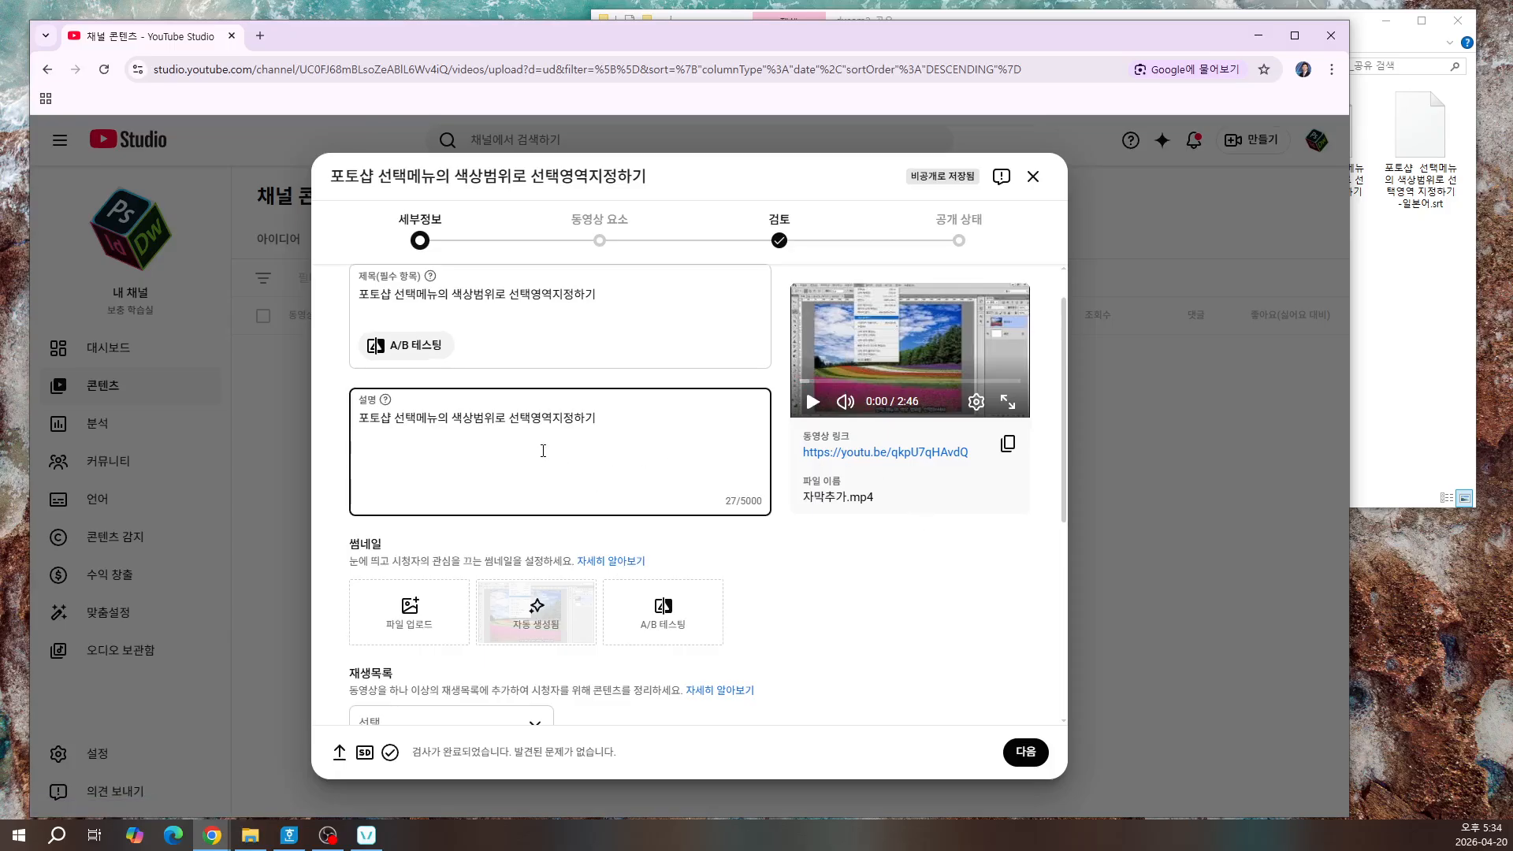
Step: Add the video to the 포토샵강좌 playlist and continue to the 동영상 요소 step
scroll(543, 450, down, 3)
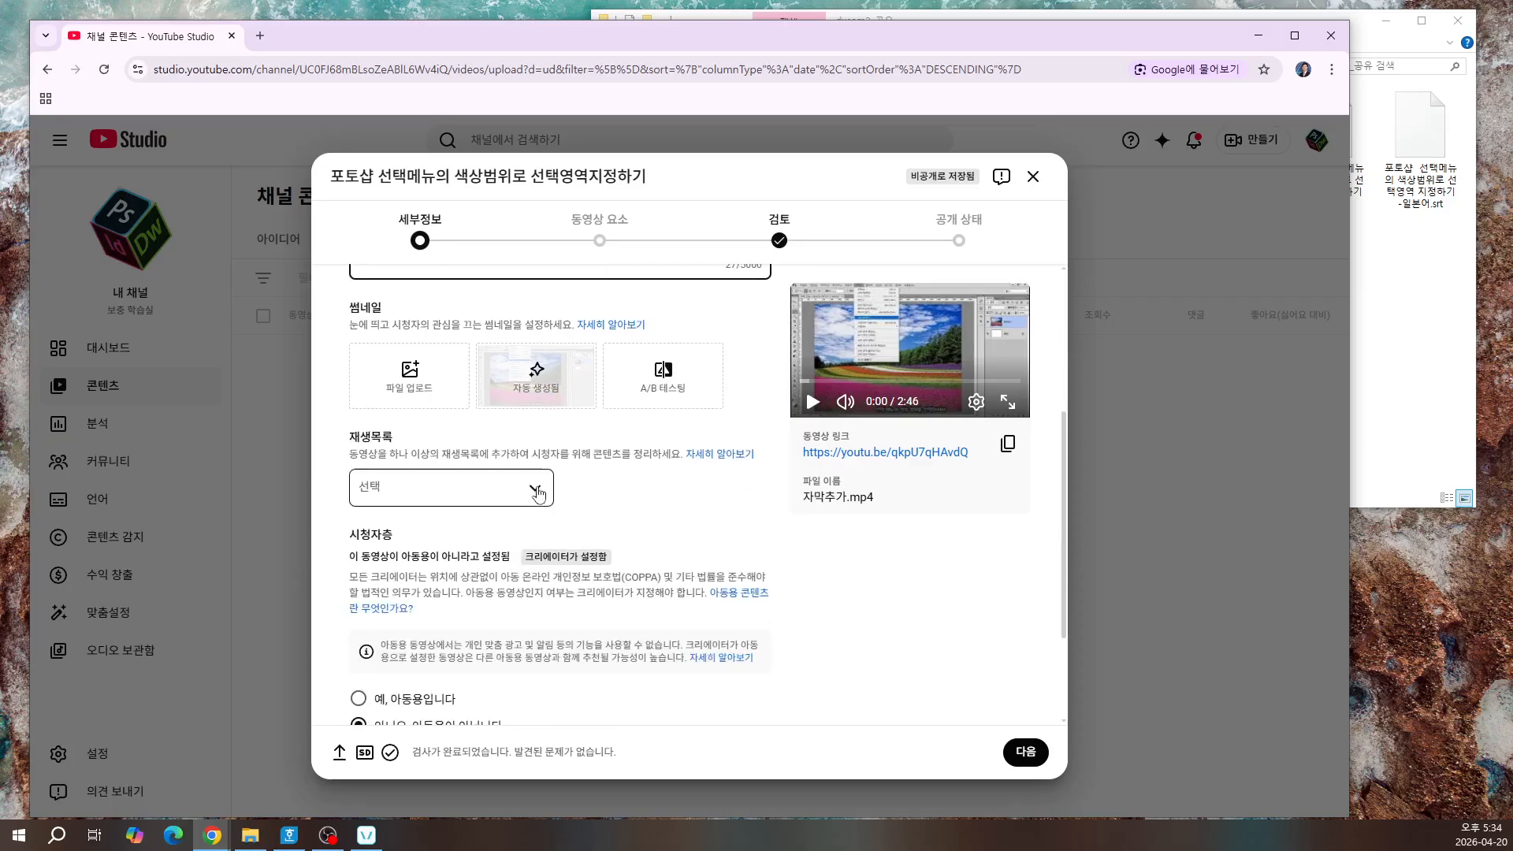
click(536, 490)
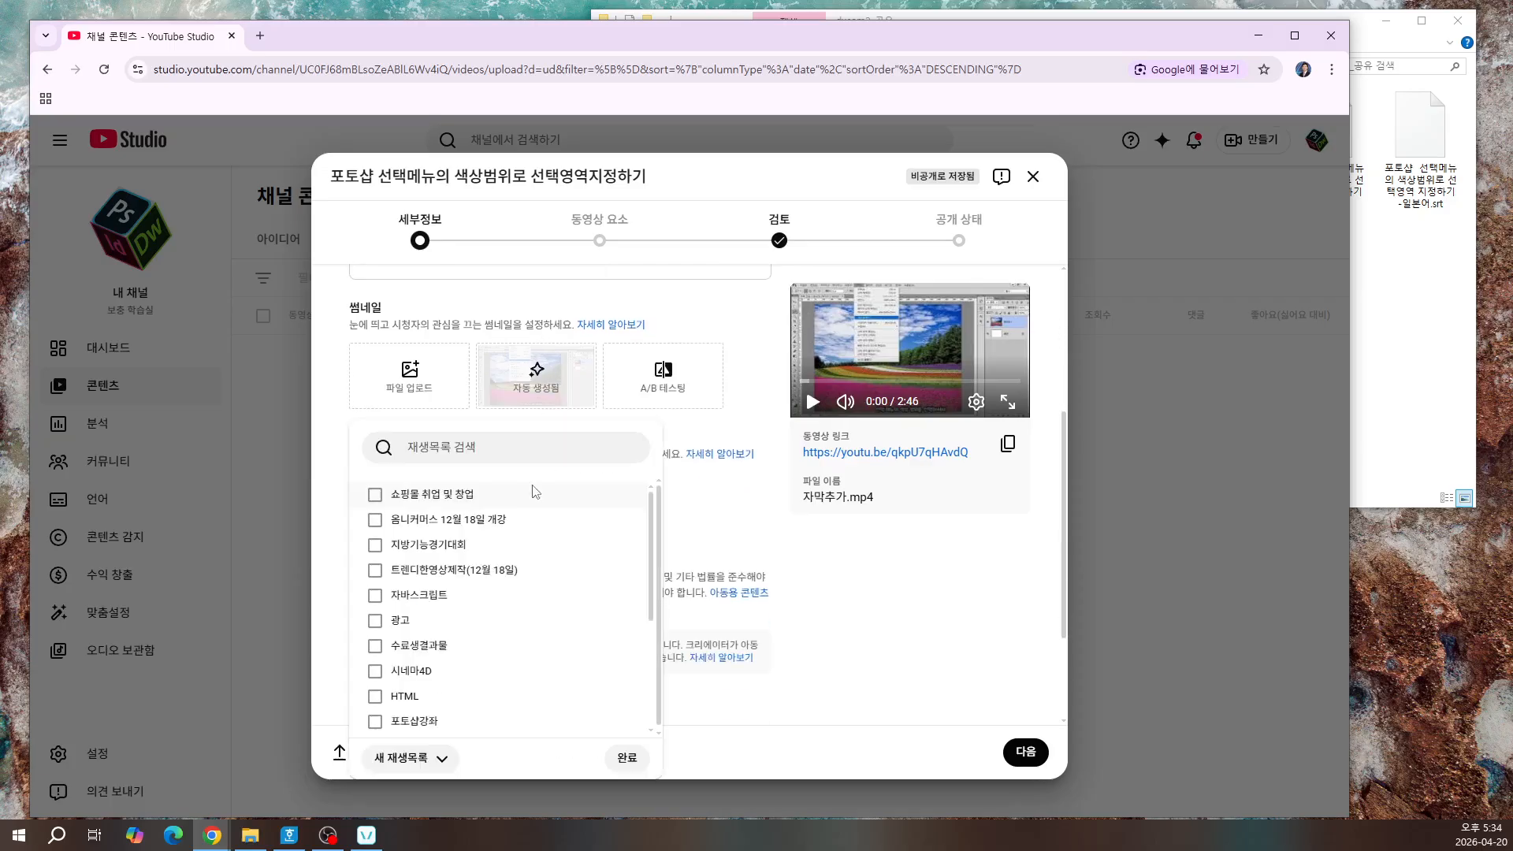
click(376, 723)
click(867, 611)
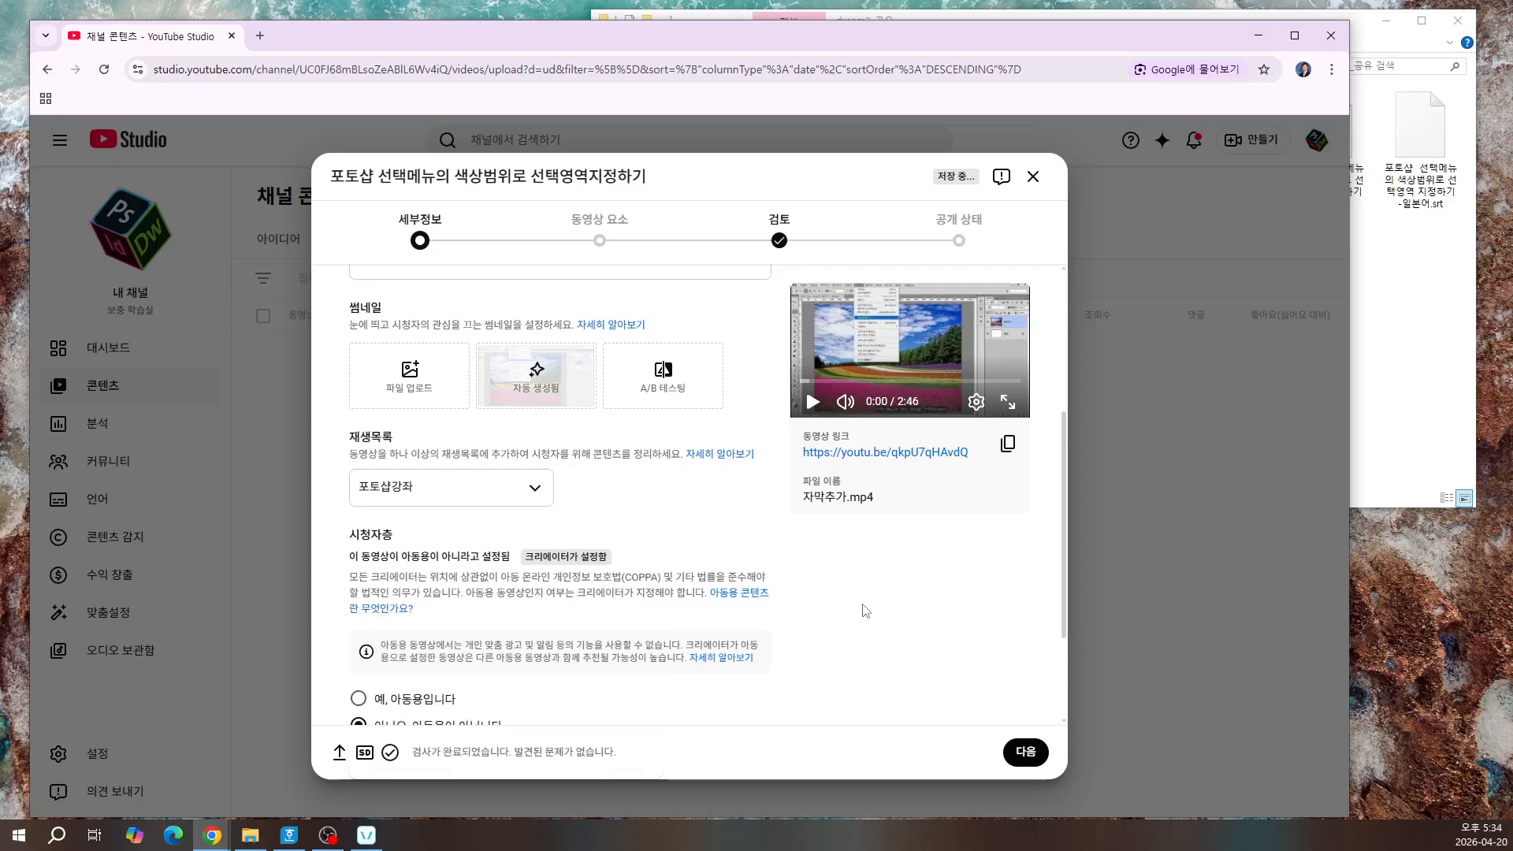
click(1025, 753)
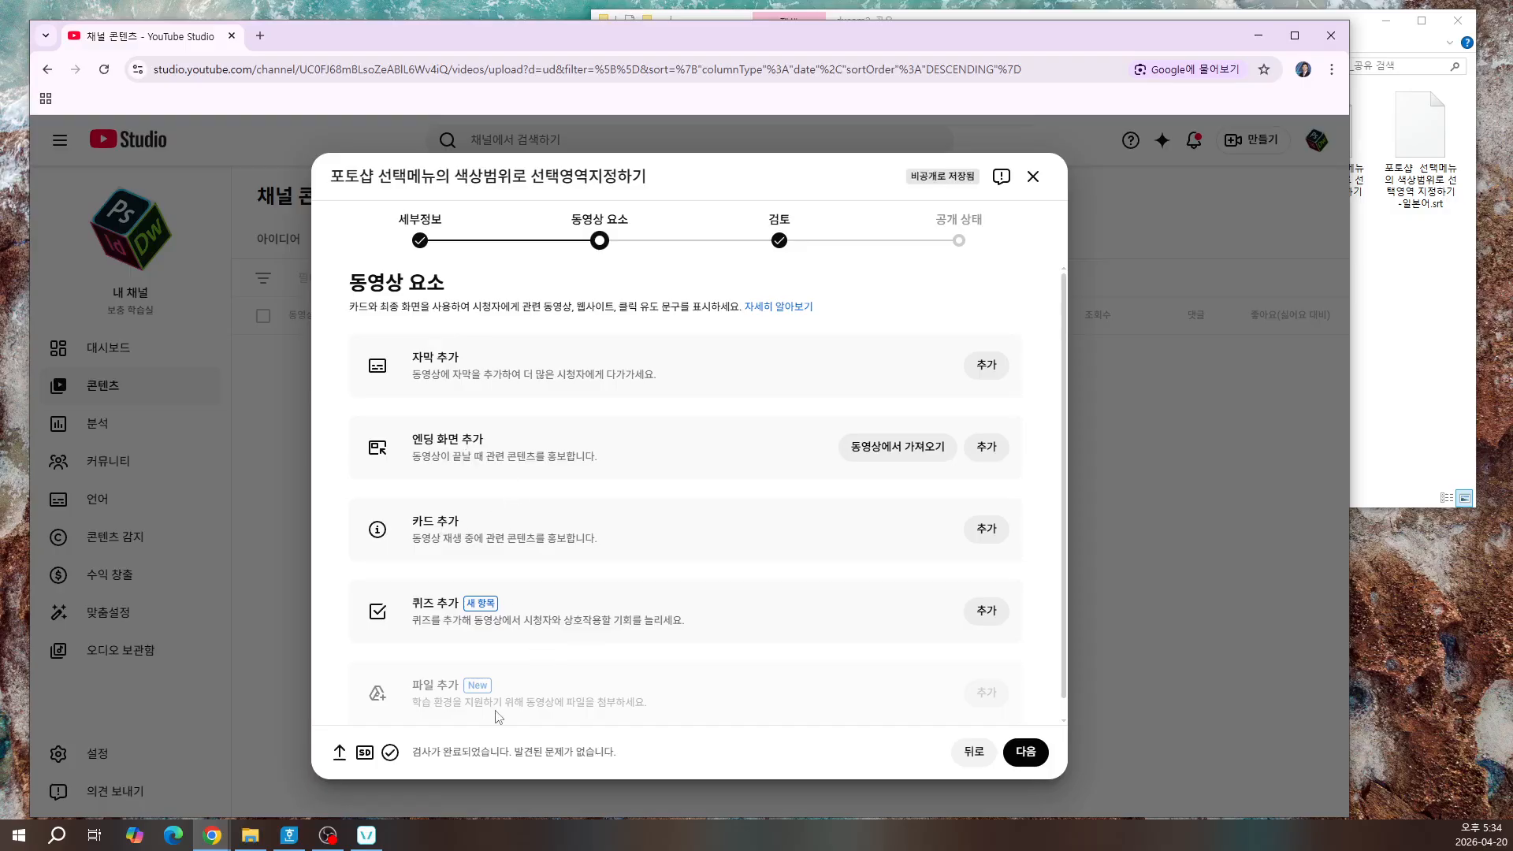
Step: Pass 동영상 요소 and the 검토 copyright check, showing no issues, to reach 공개 상태
scroll(497, 713, down, 1)
scroll(537, 696, up, 1)
click(1027, 754)
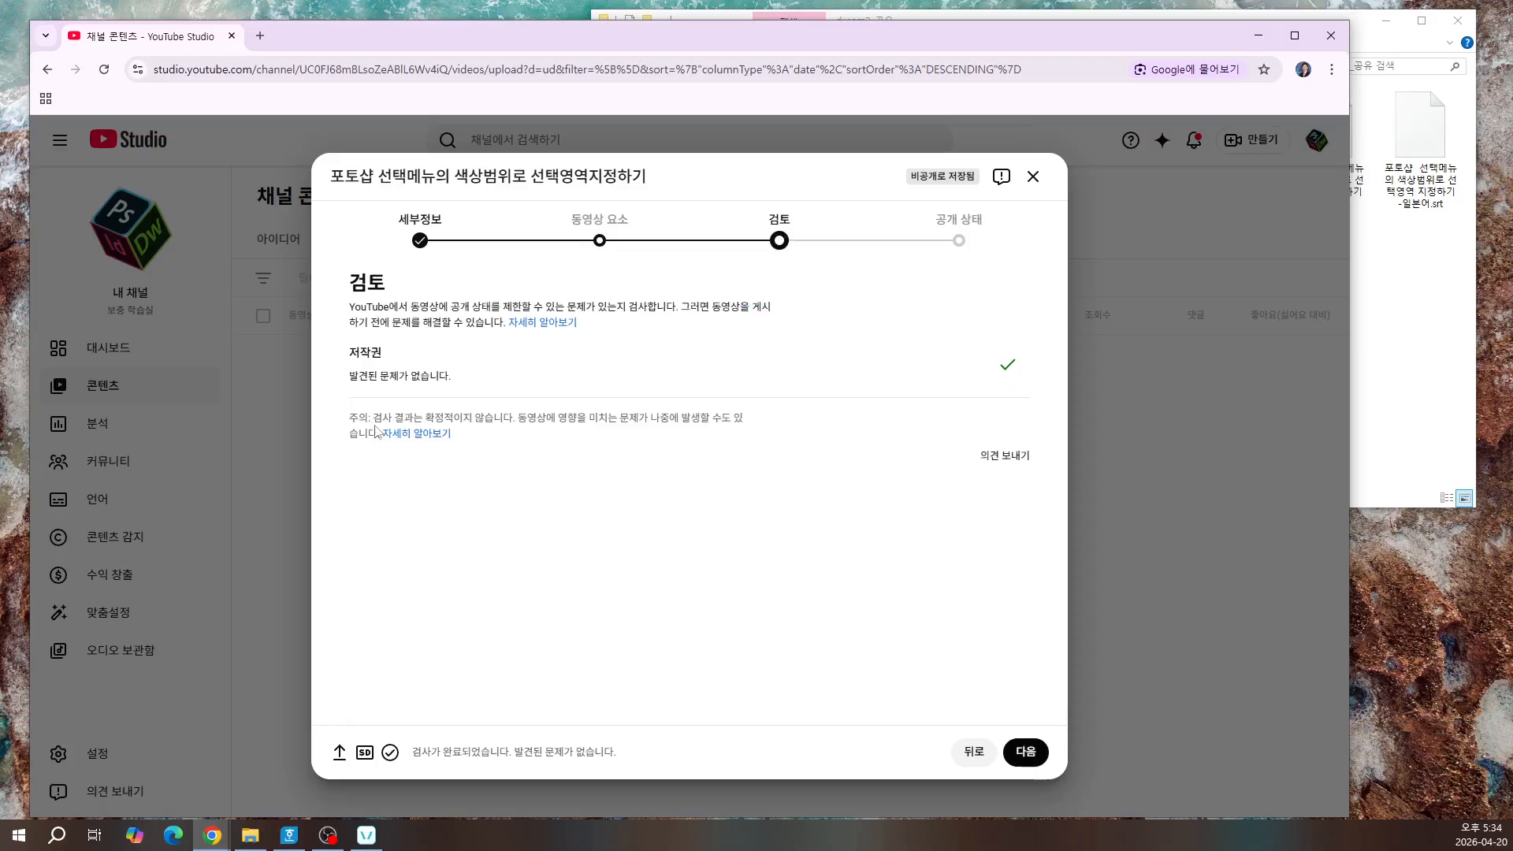
drag(349, 347, 496, 393)
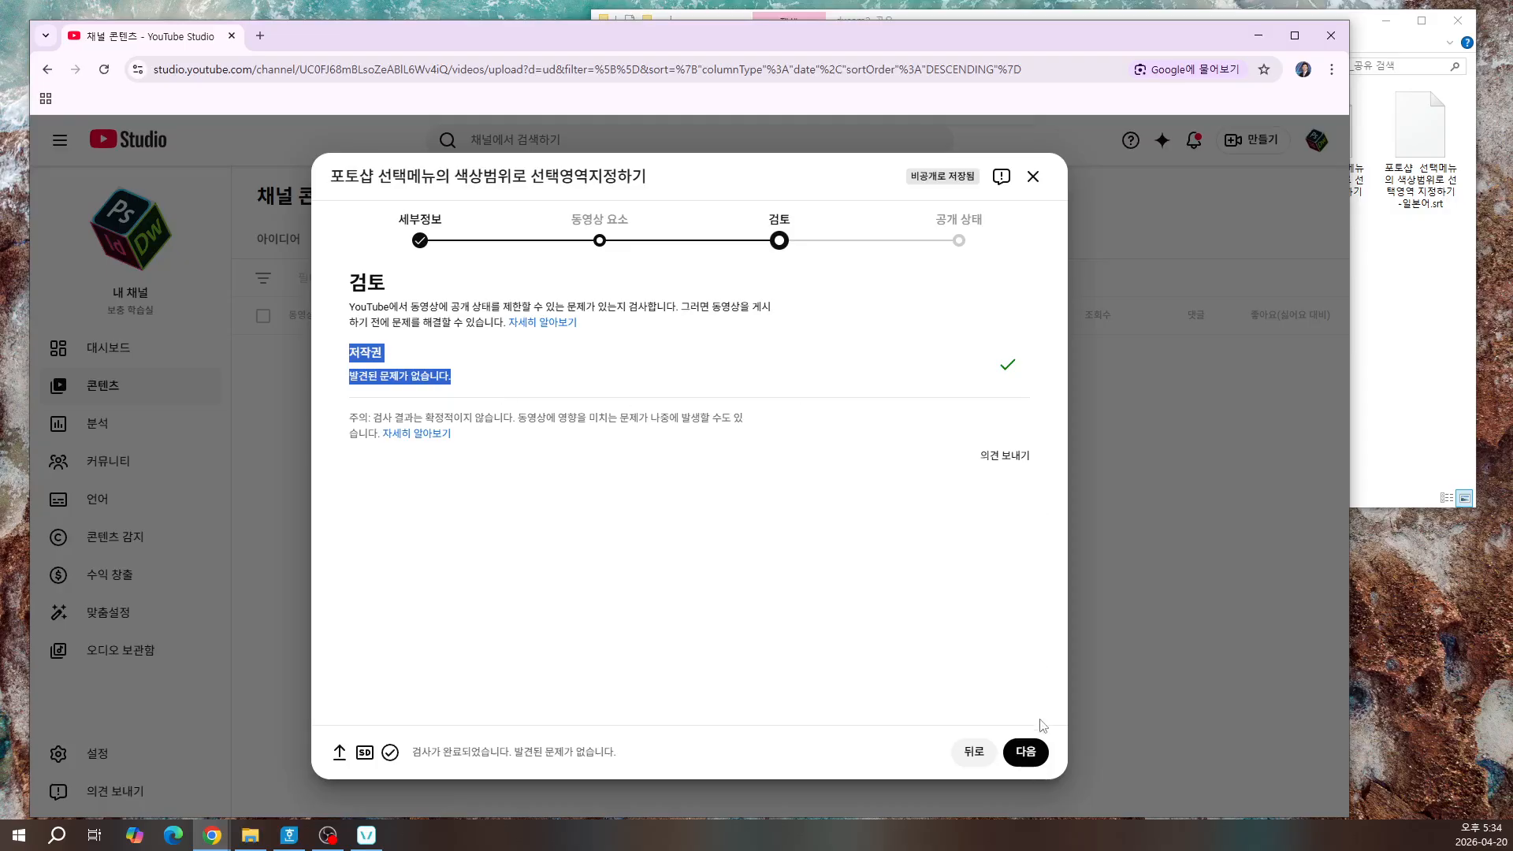
click(1027, 755)
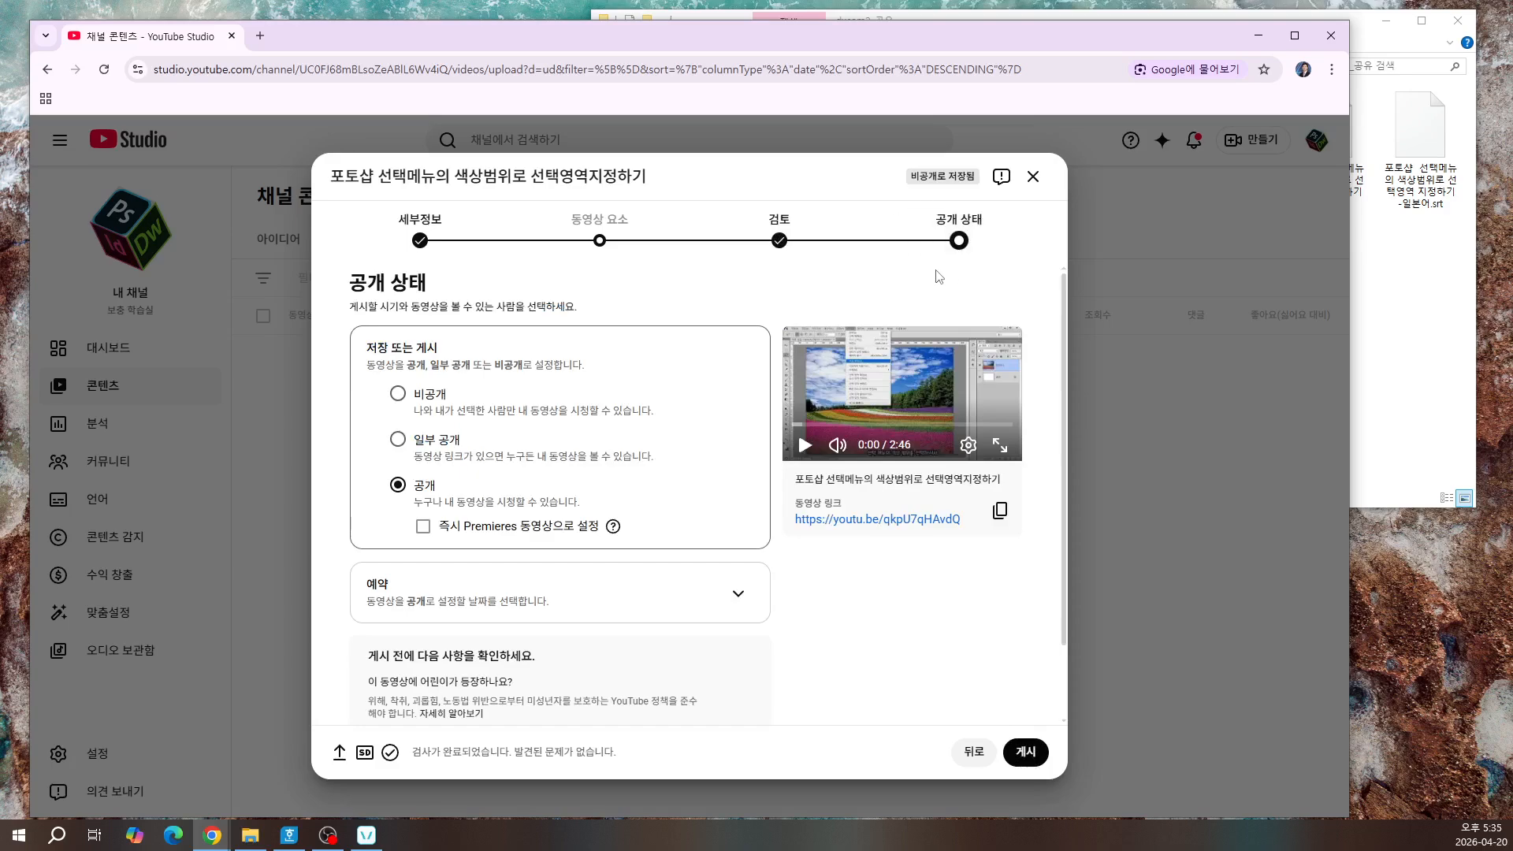
Step: Look at the 예약 options, then publish the video as 공개 with 게시
scroll(666, 471, down, 1)
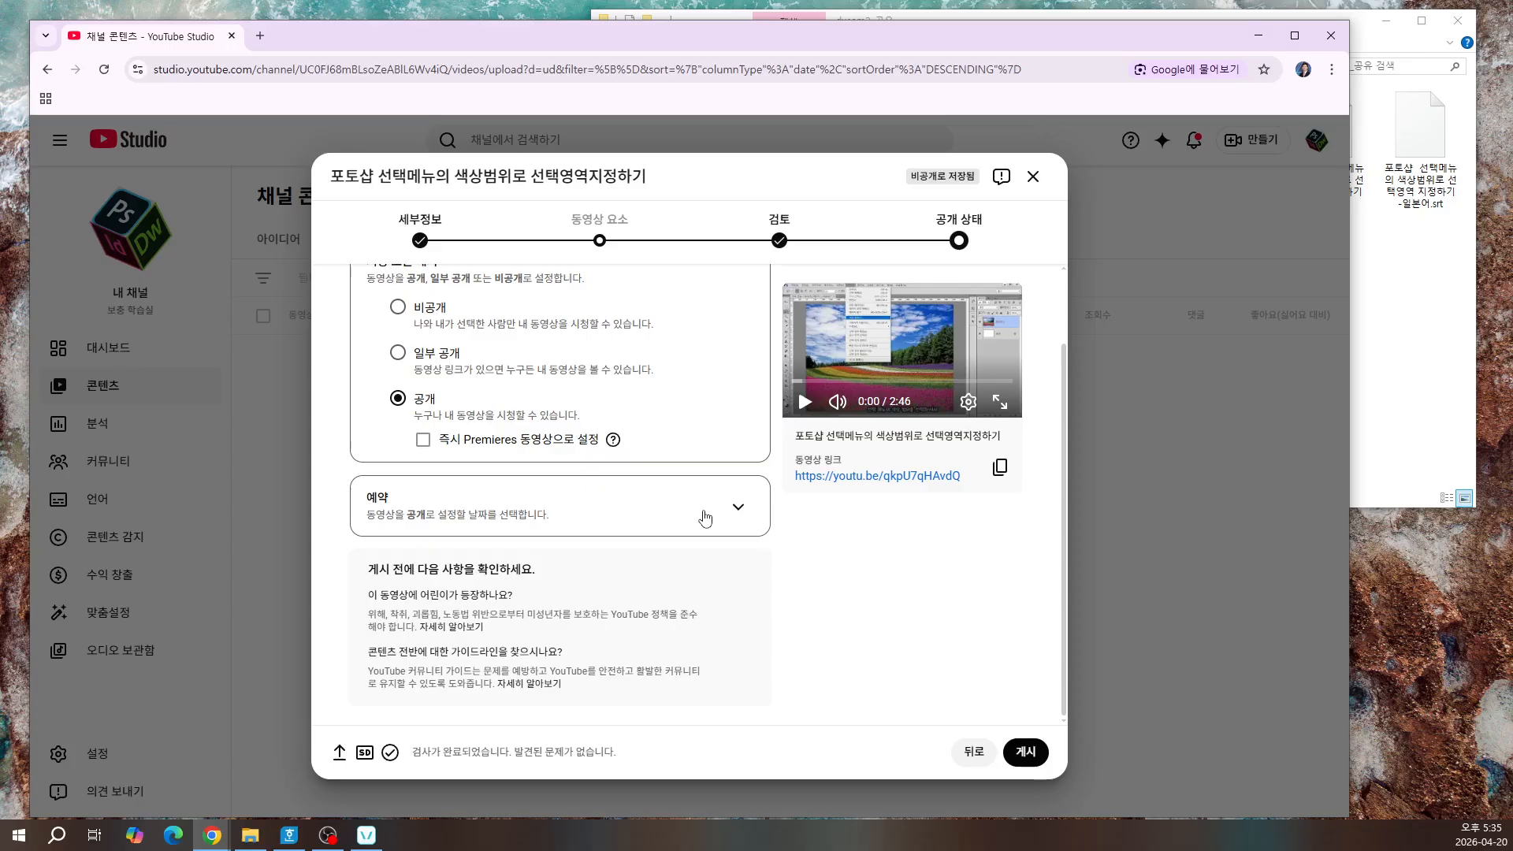
click(739, 510)
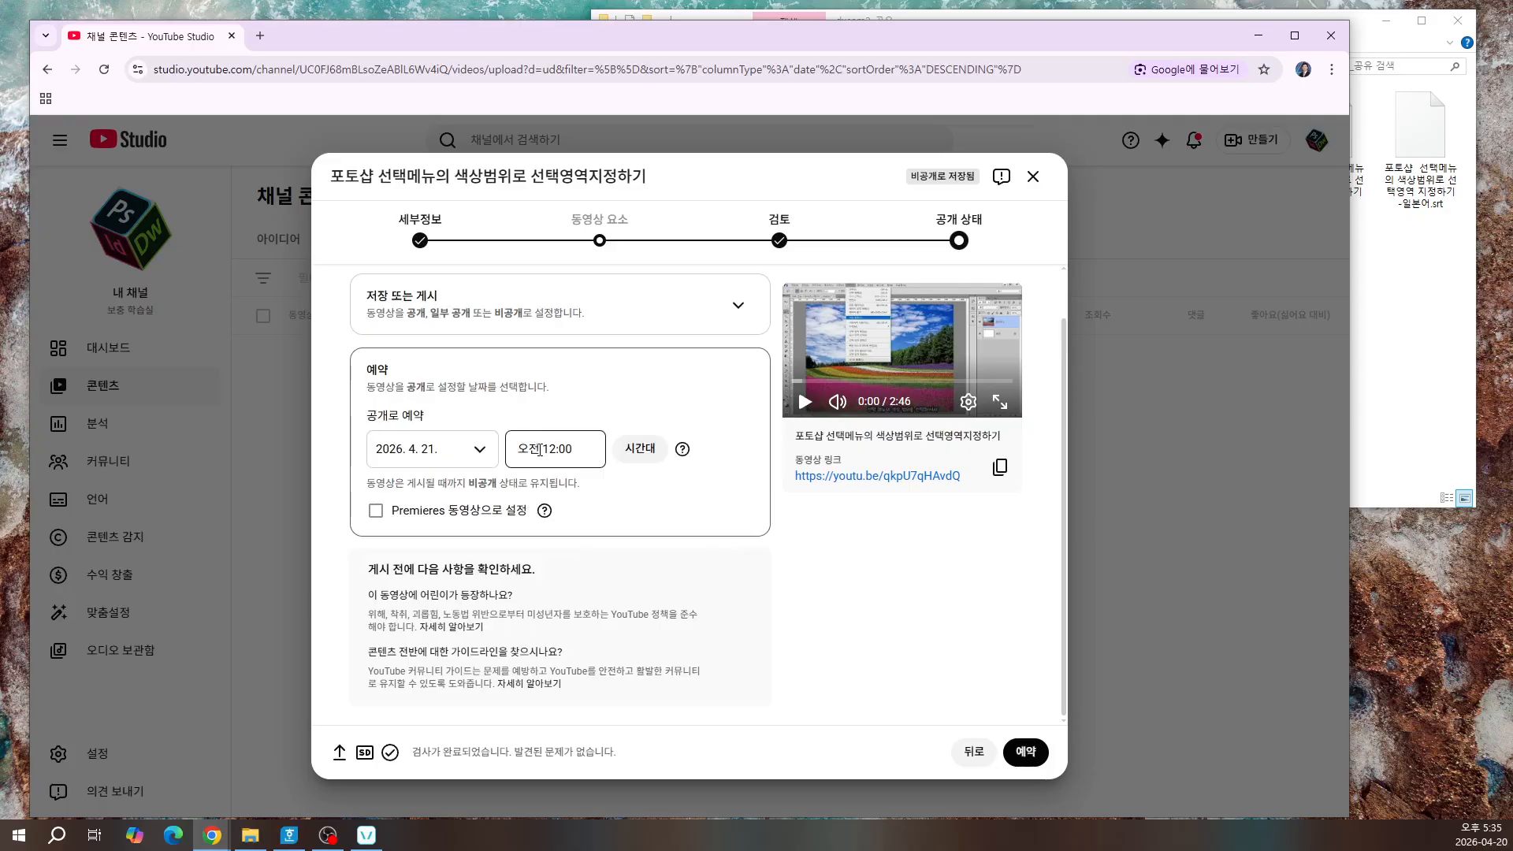
click(444, 313)
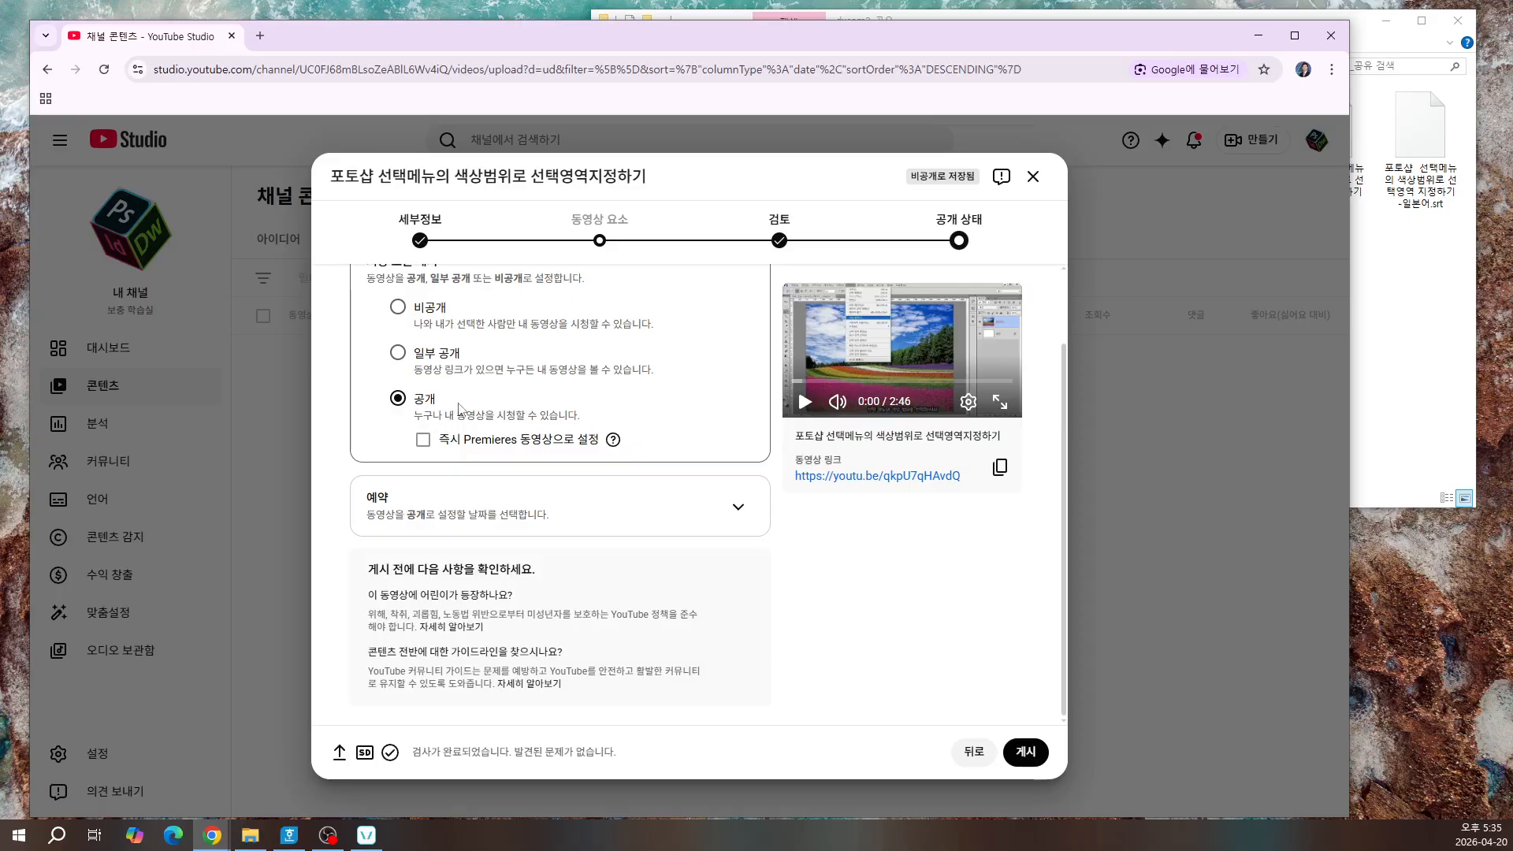
click(1026, 753)
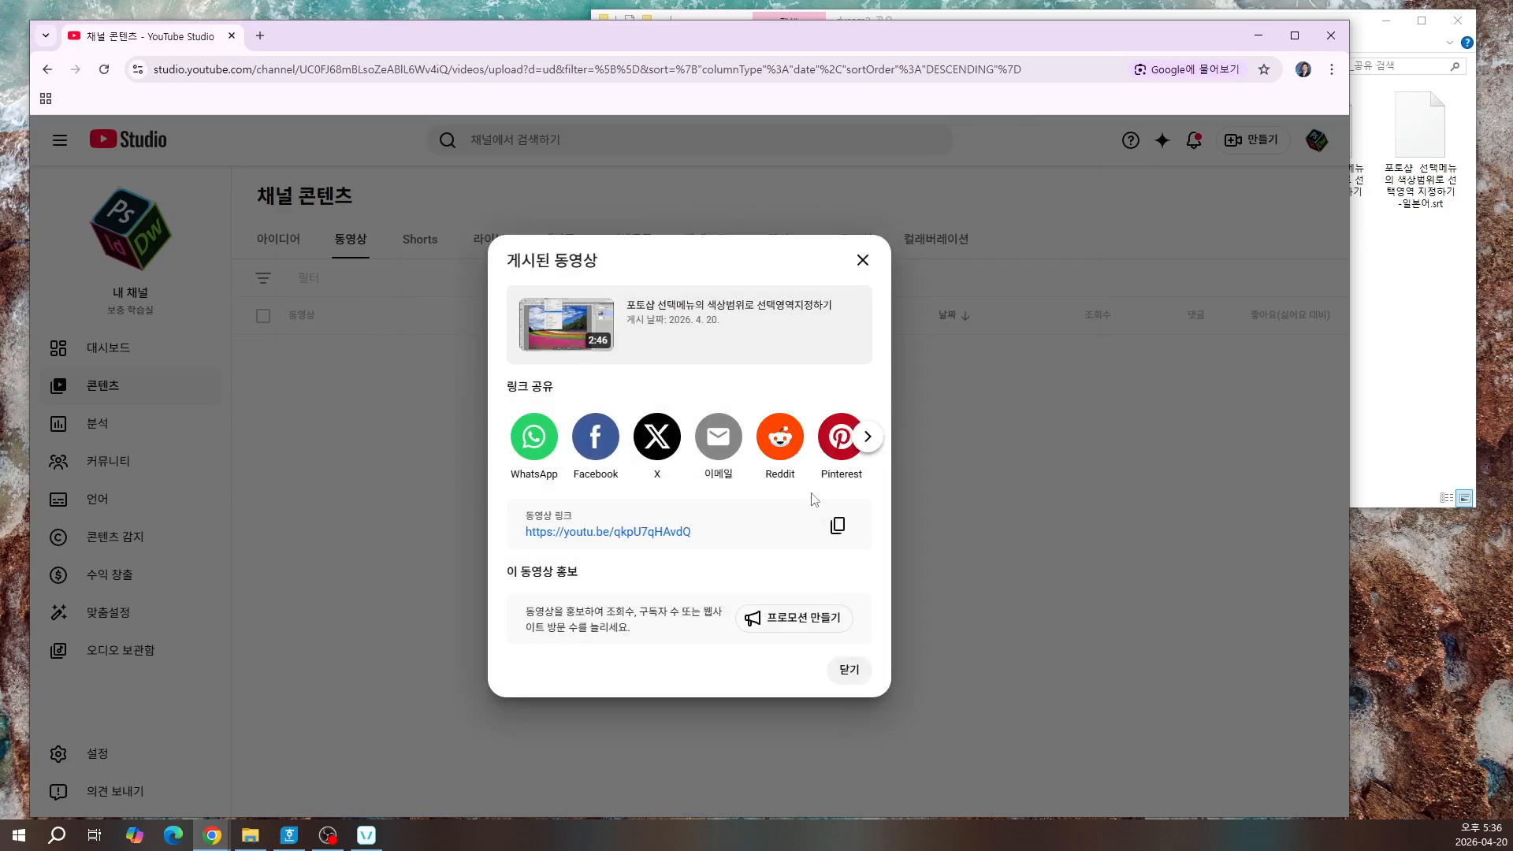
Step: Open the published video's 동영상 링크 in a new tab
click(679, 533)
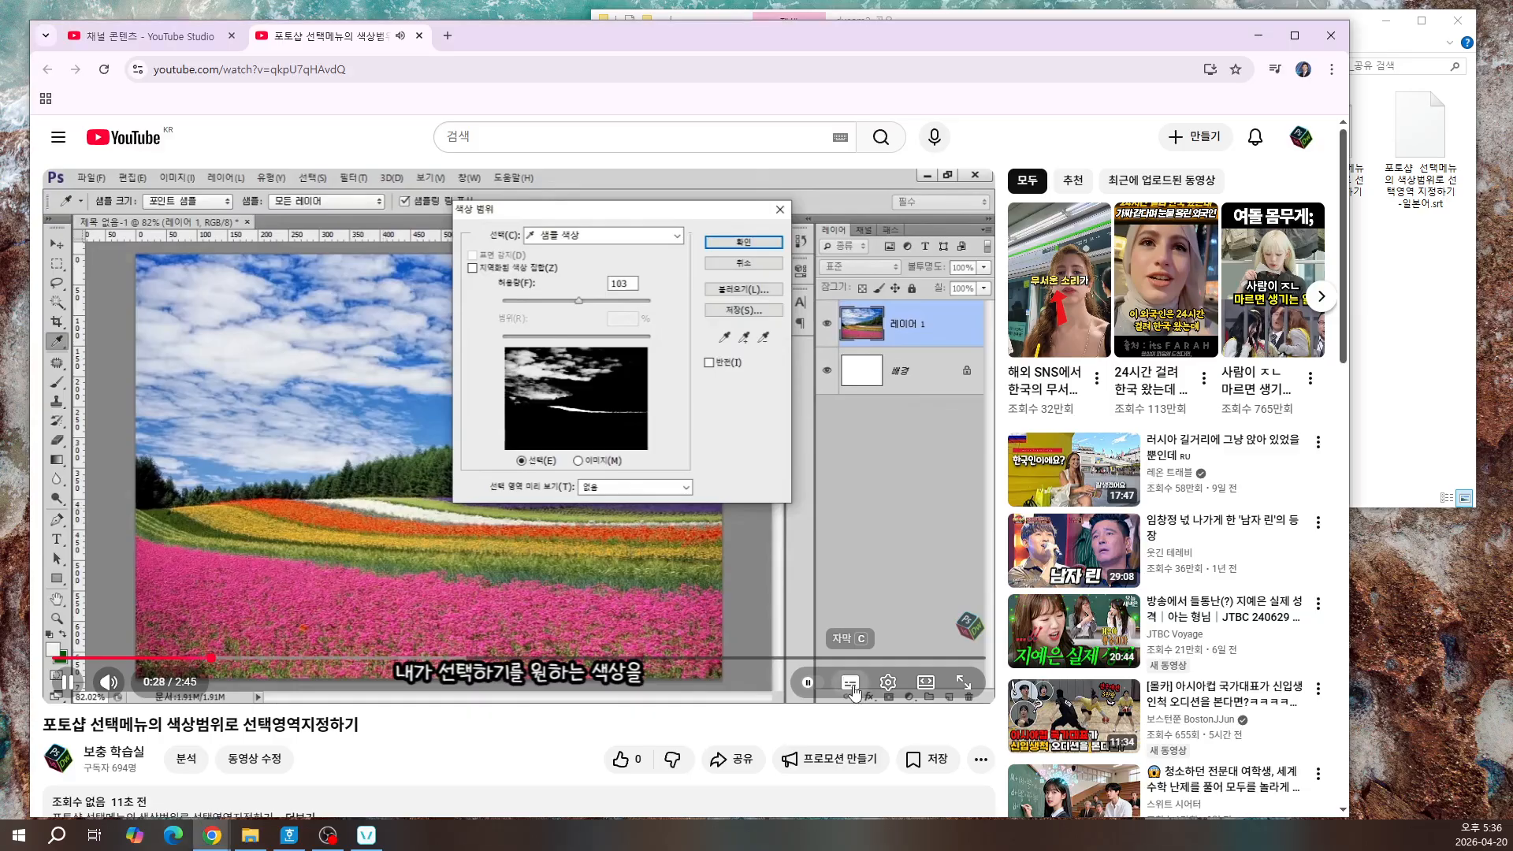
Step: Toggle the player's CC button until the 한국어 (자동 생성됨) captions show
click(852, 688)
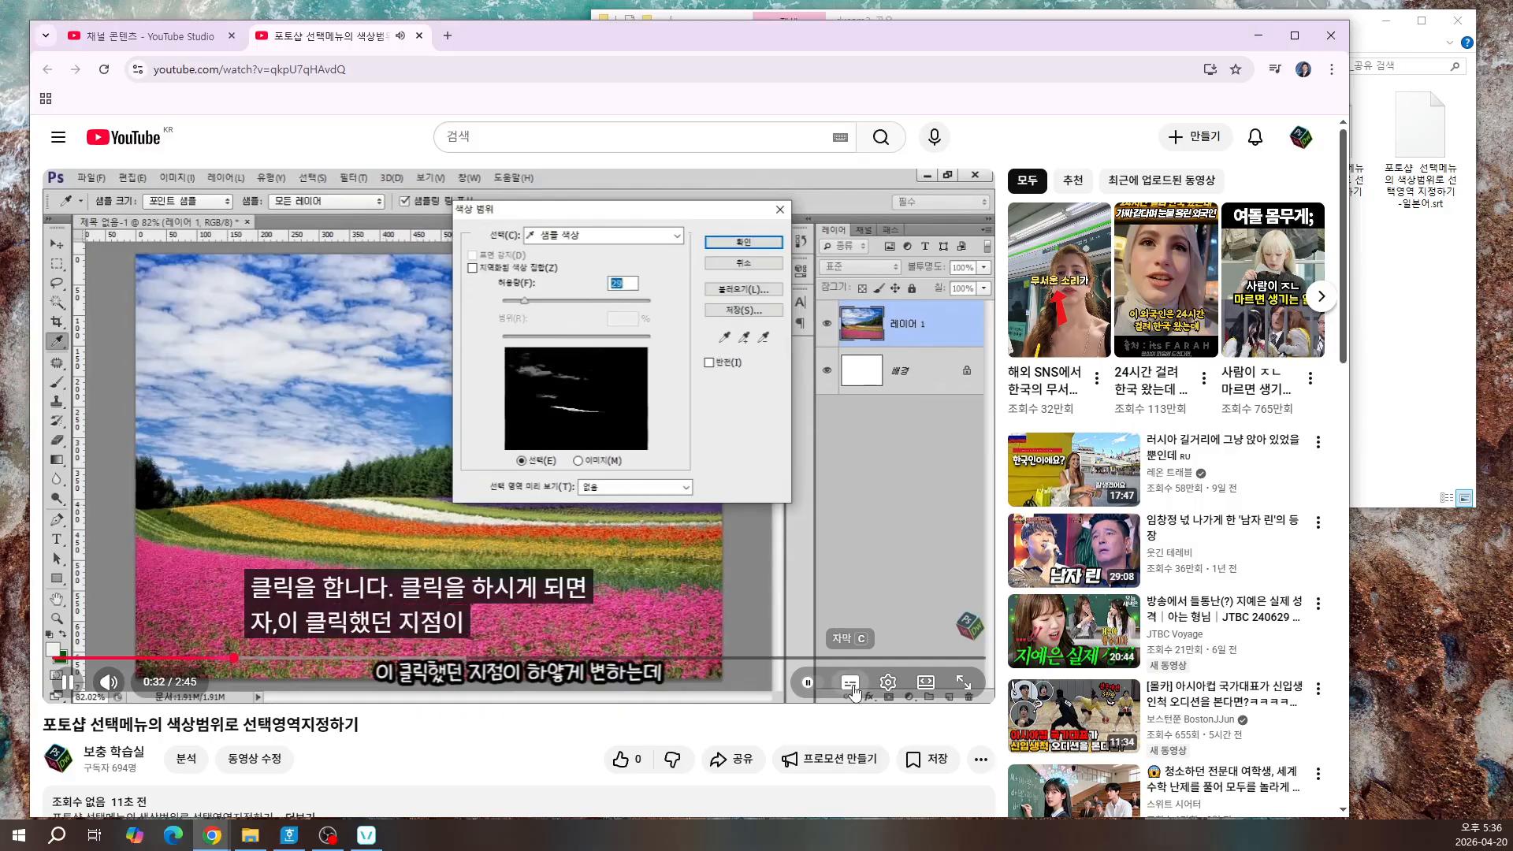
click(851, 686)
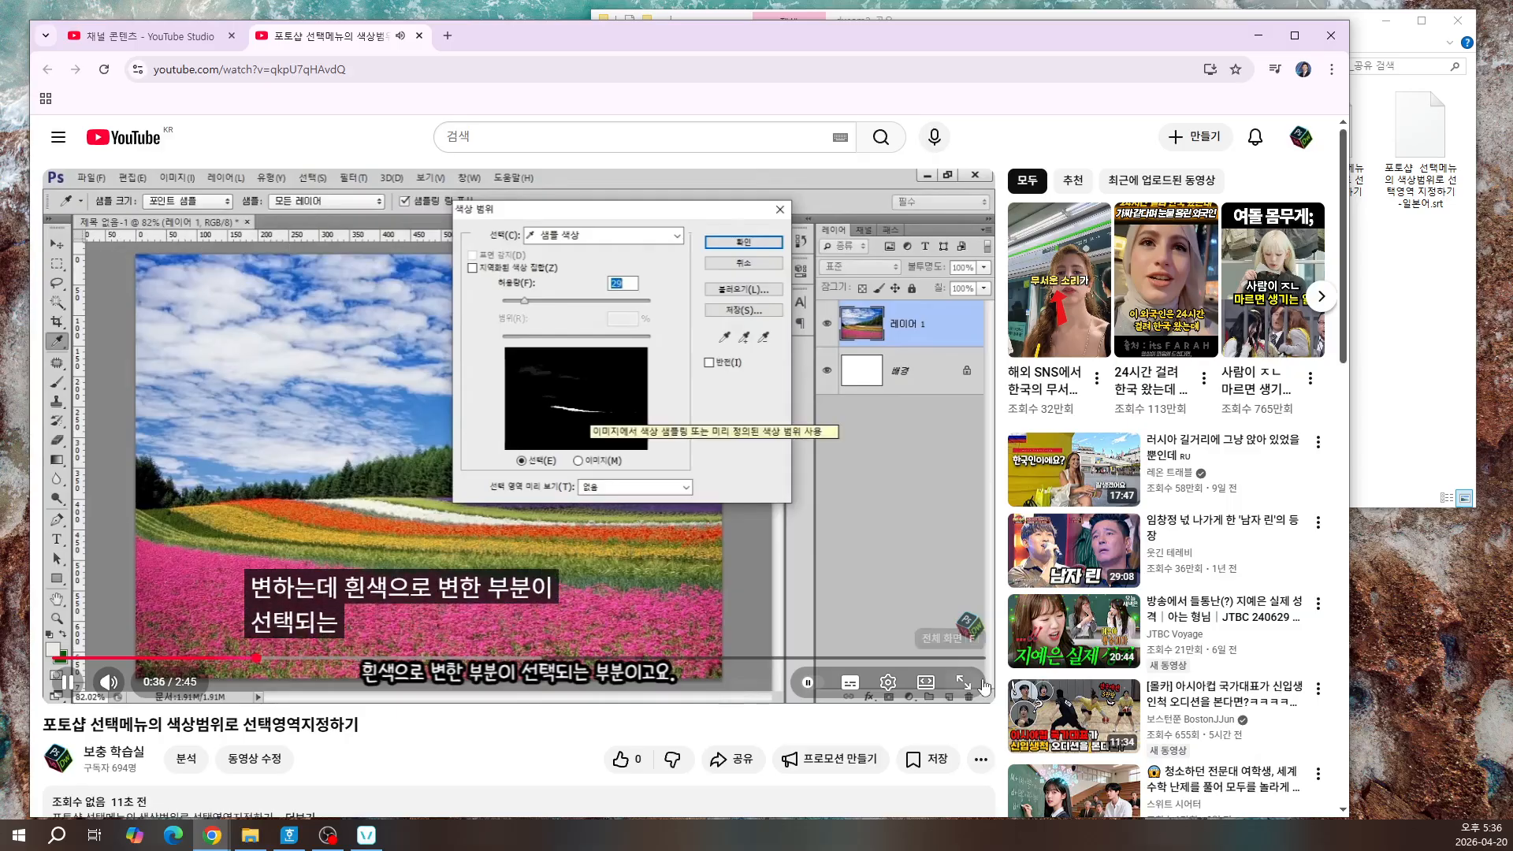
click(848, 687)
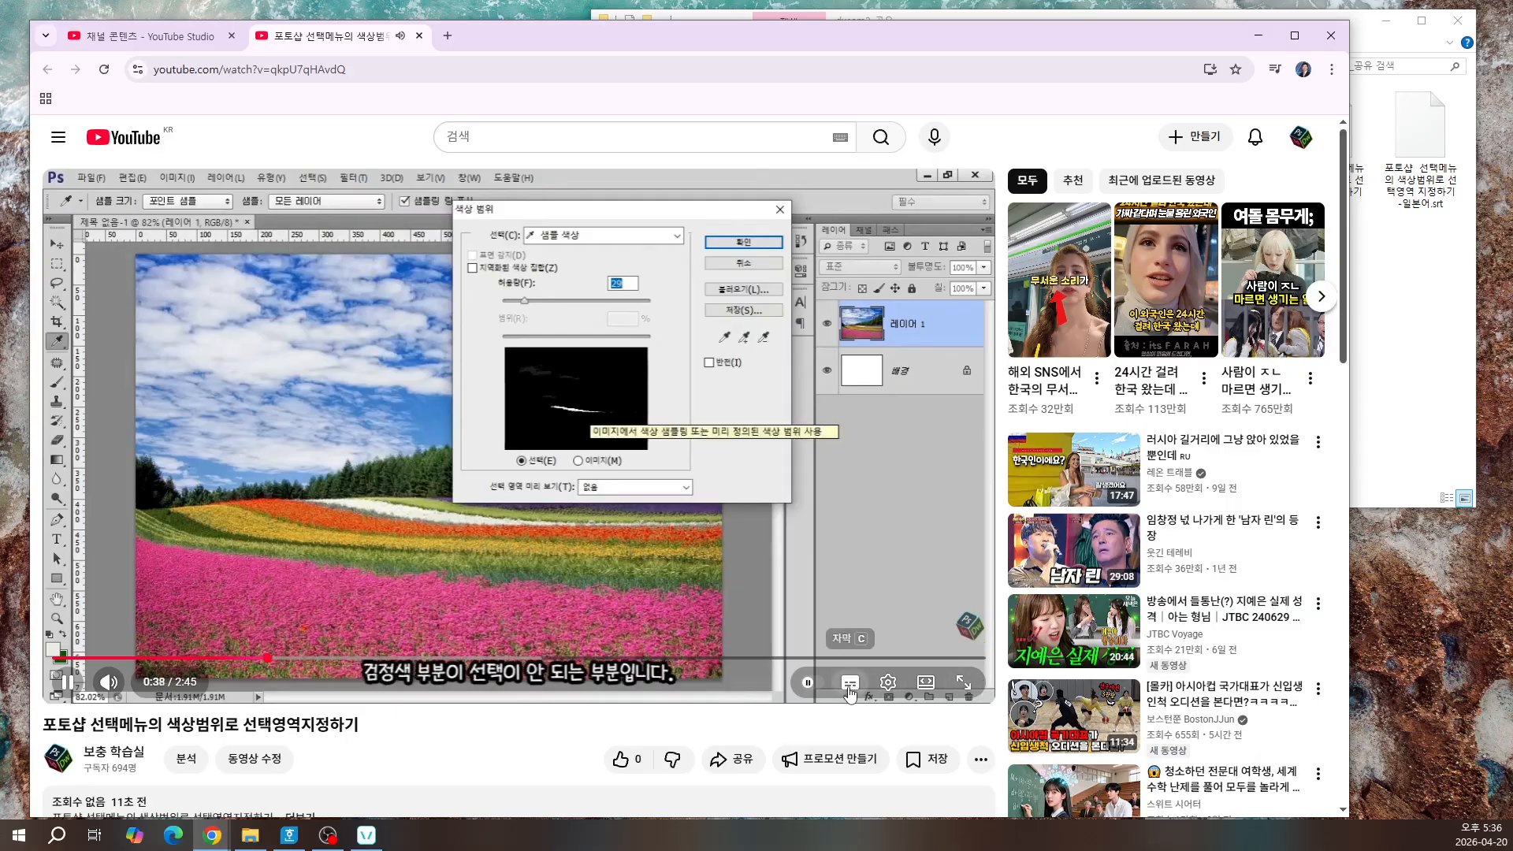
click(850, 687)
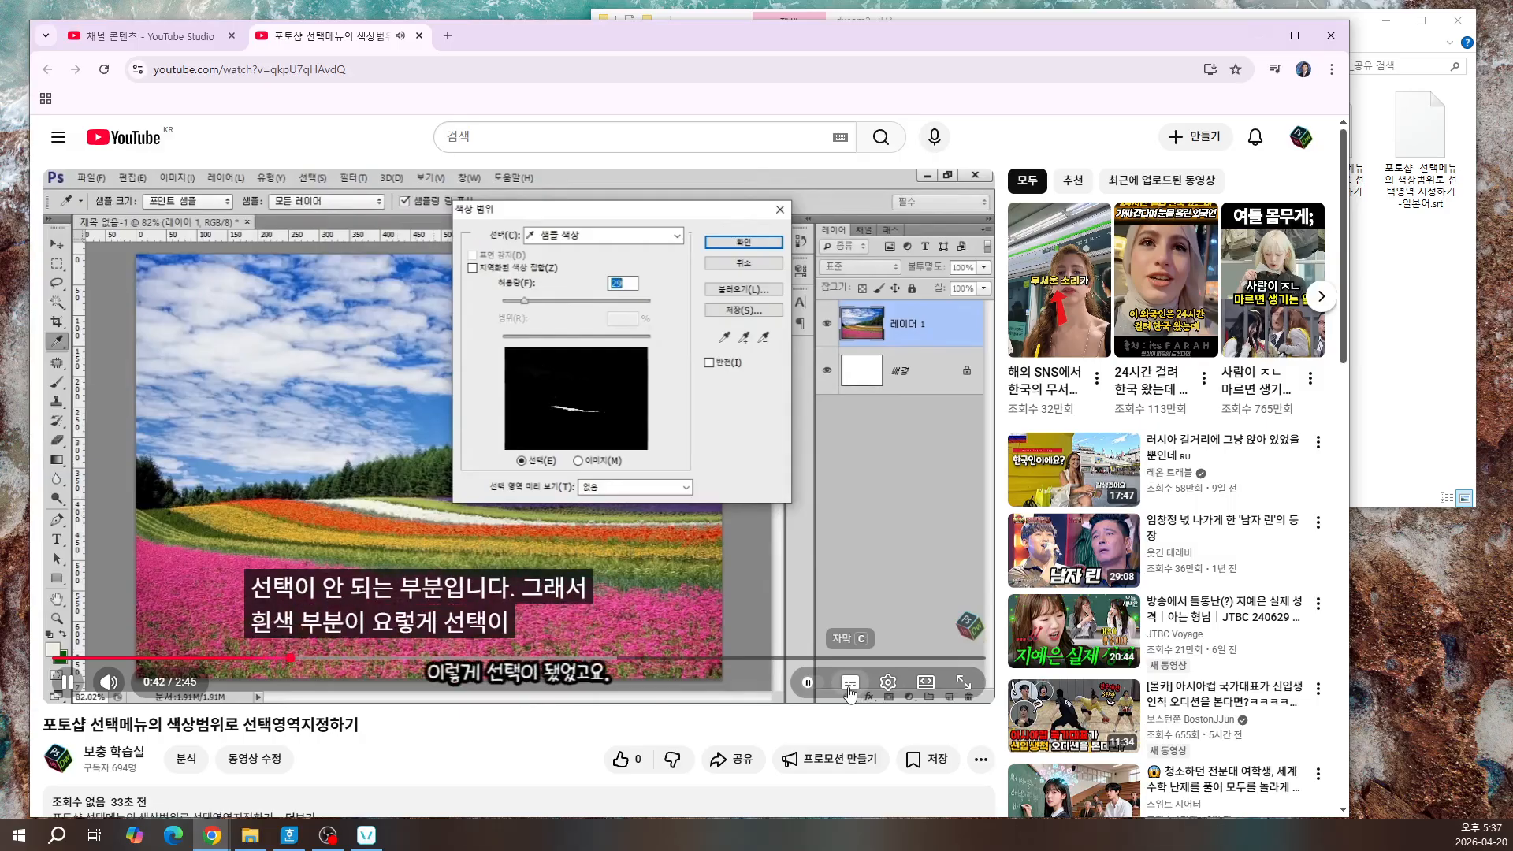
click(849, 687)
click(849, 687)
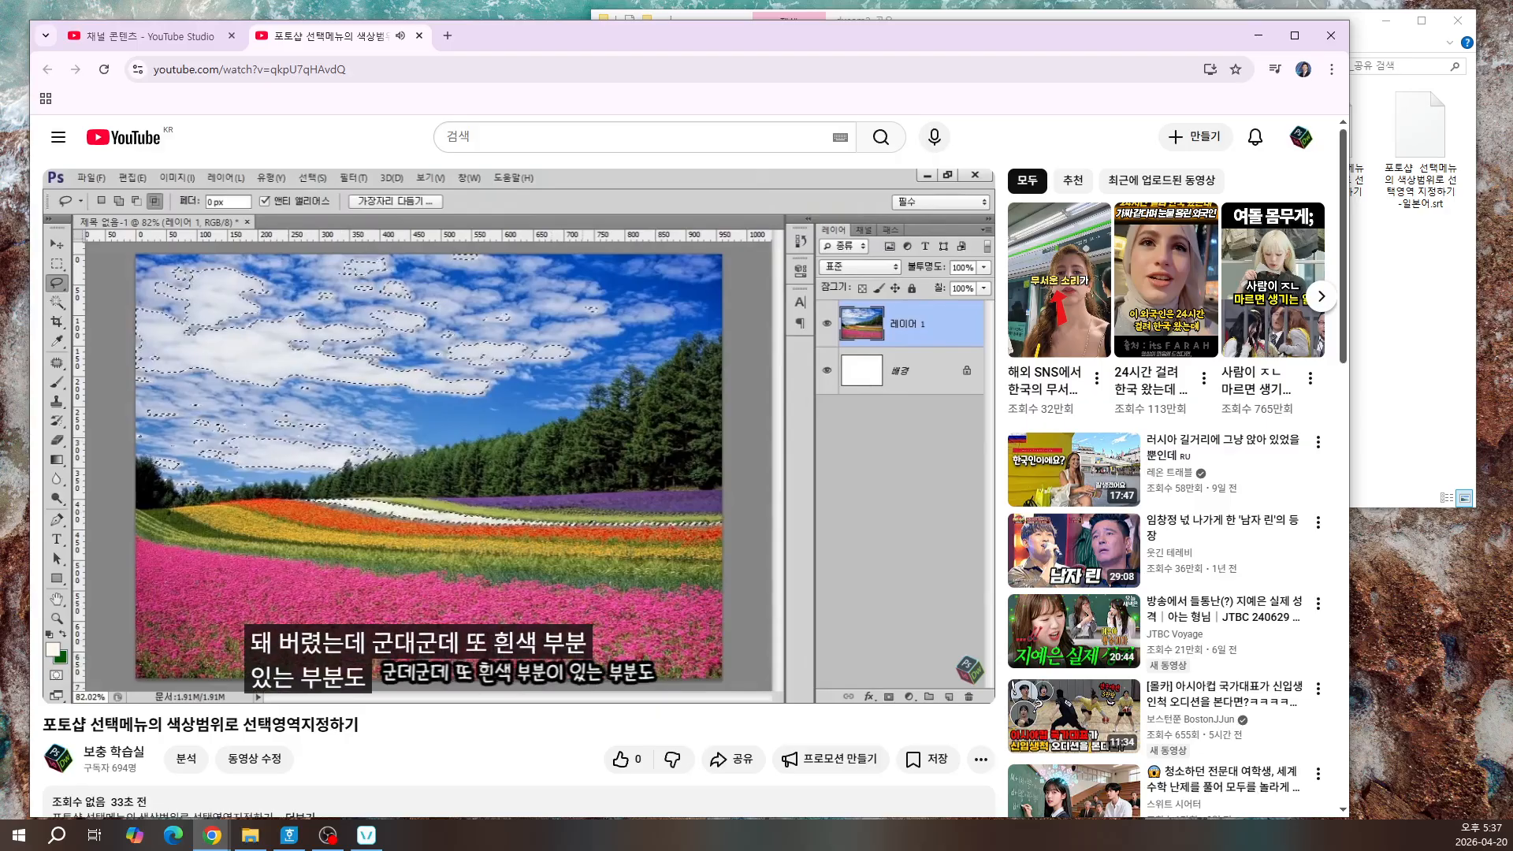
mouse_move(637, 618)
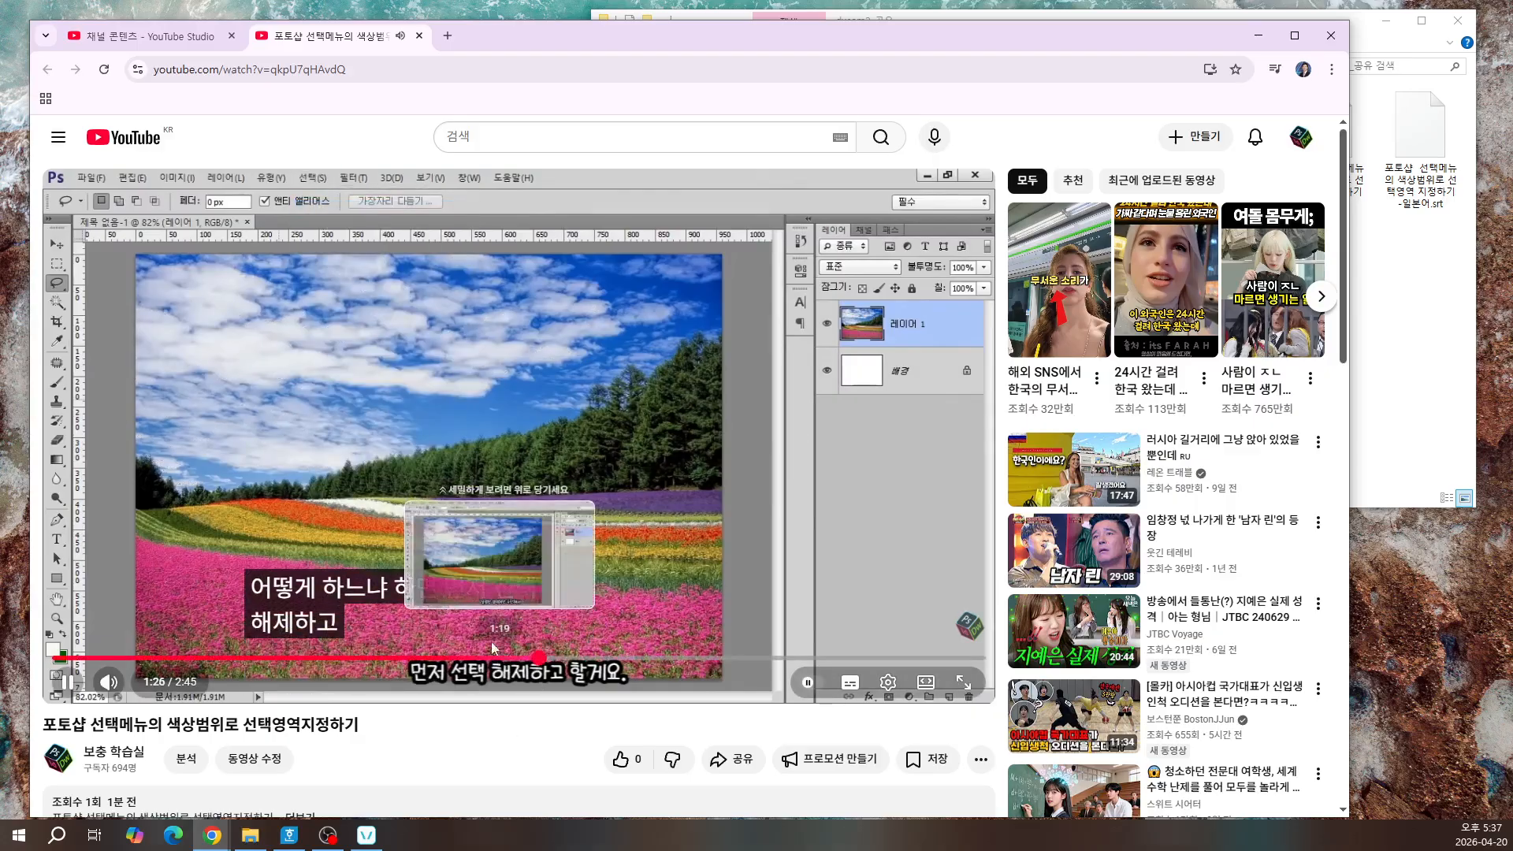
Step: Set the captions to auto-translated 영어 via player Settings > 자막 > 자동 번역
click(892, 691)
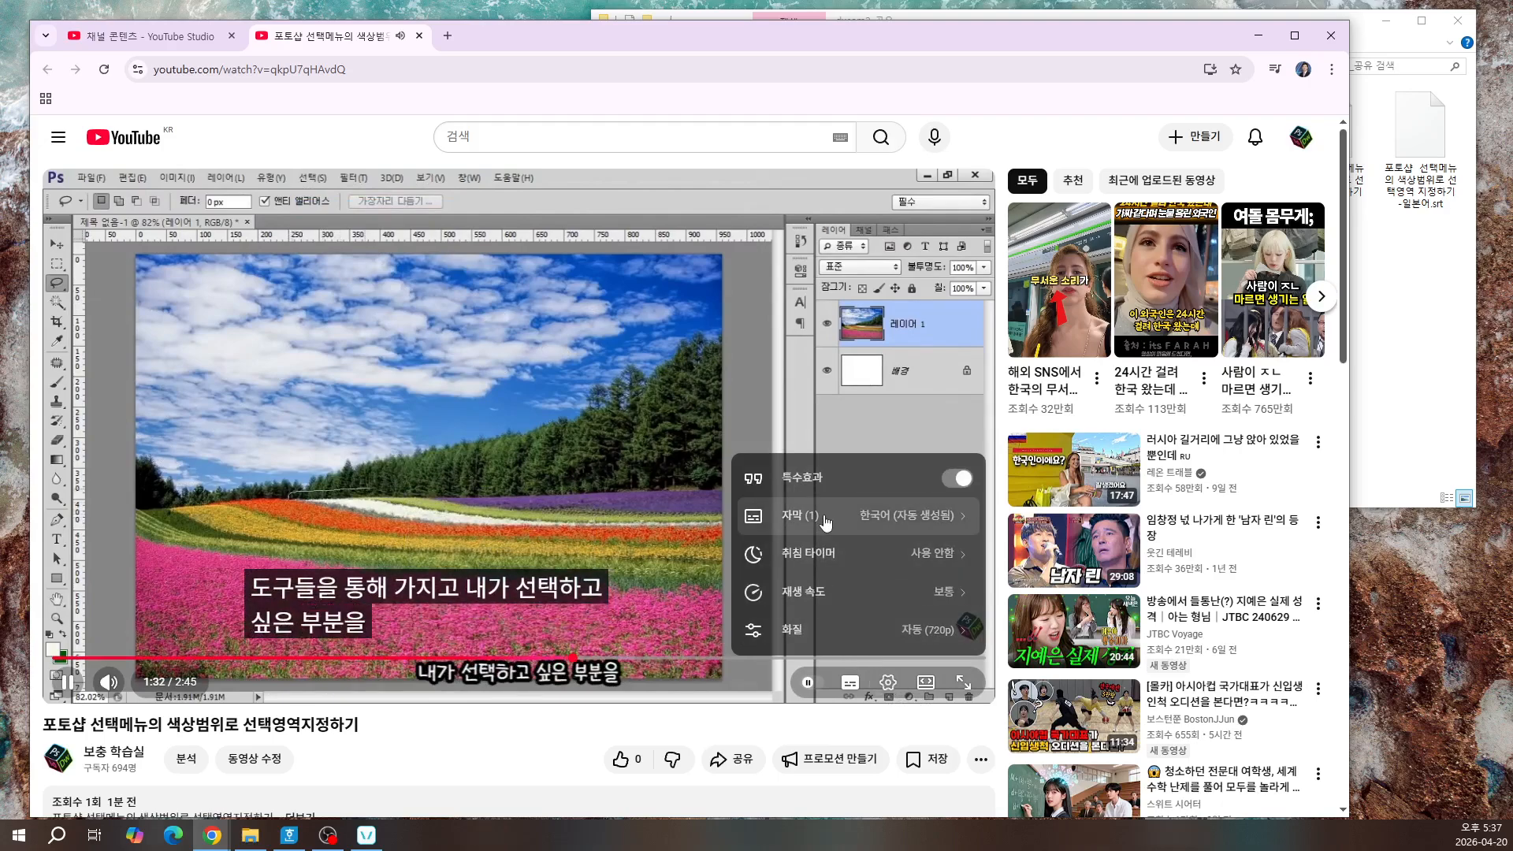
click(955, 518)
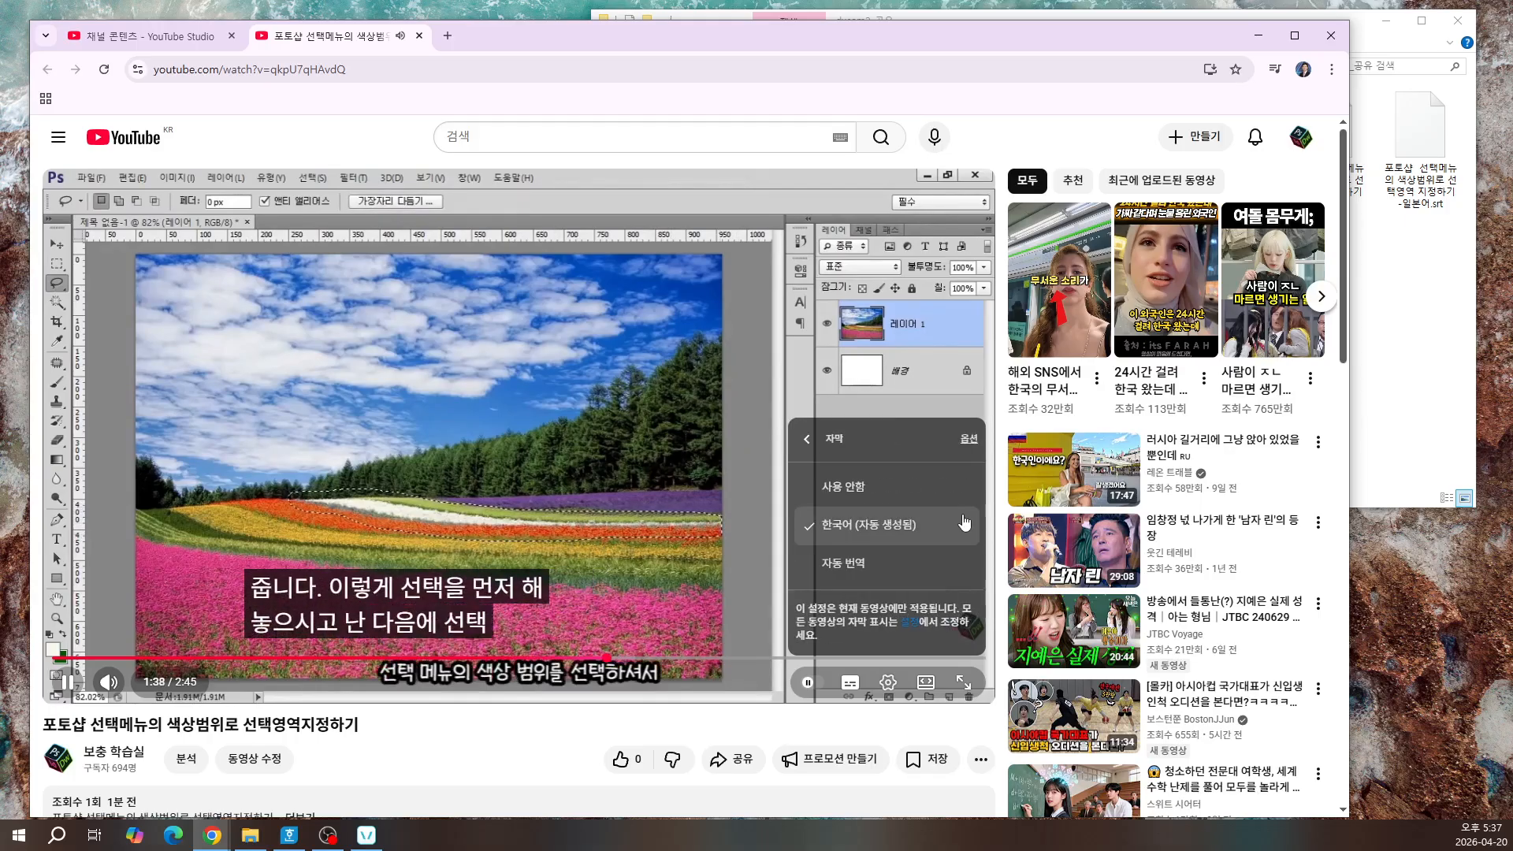
click(860, 563)
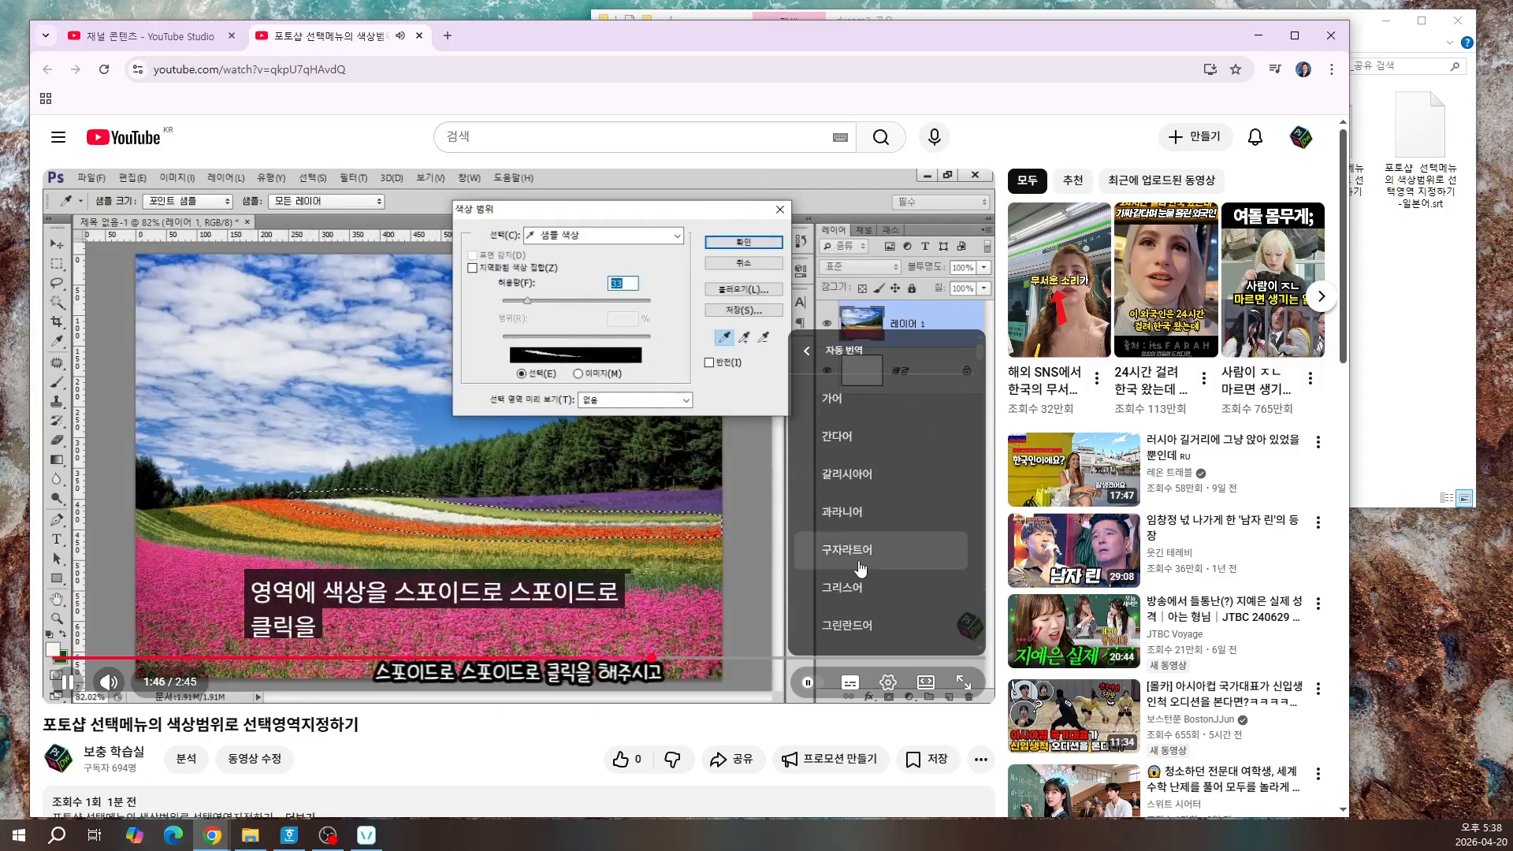
scroll(870, 564, down, 10)
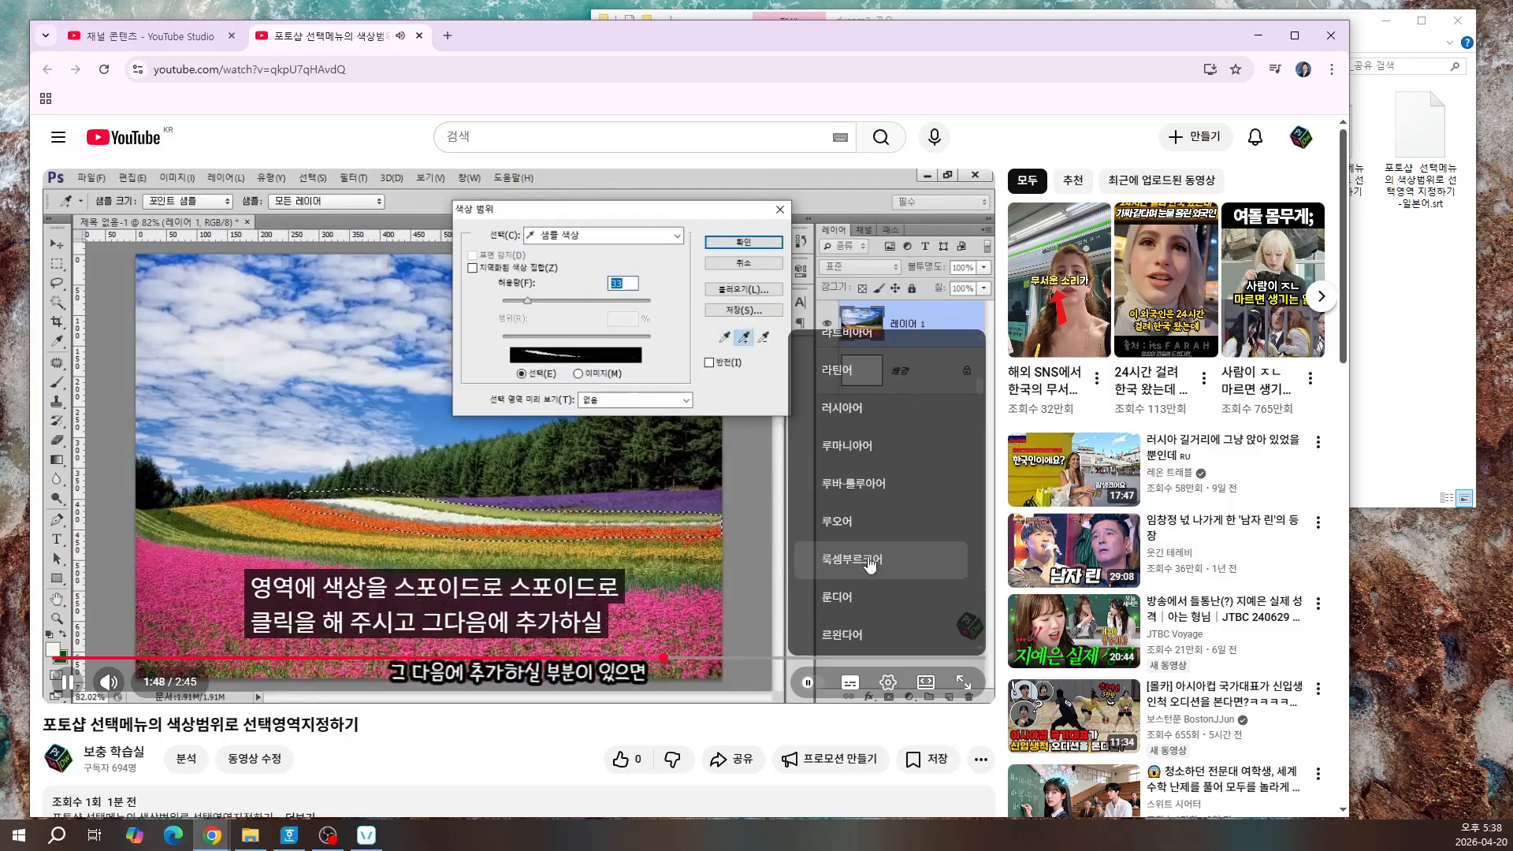
scroll(870, 564, down, 8)
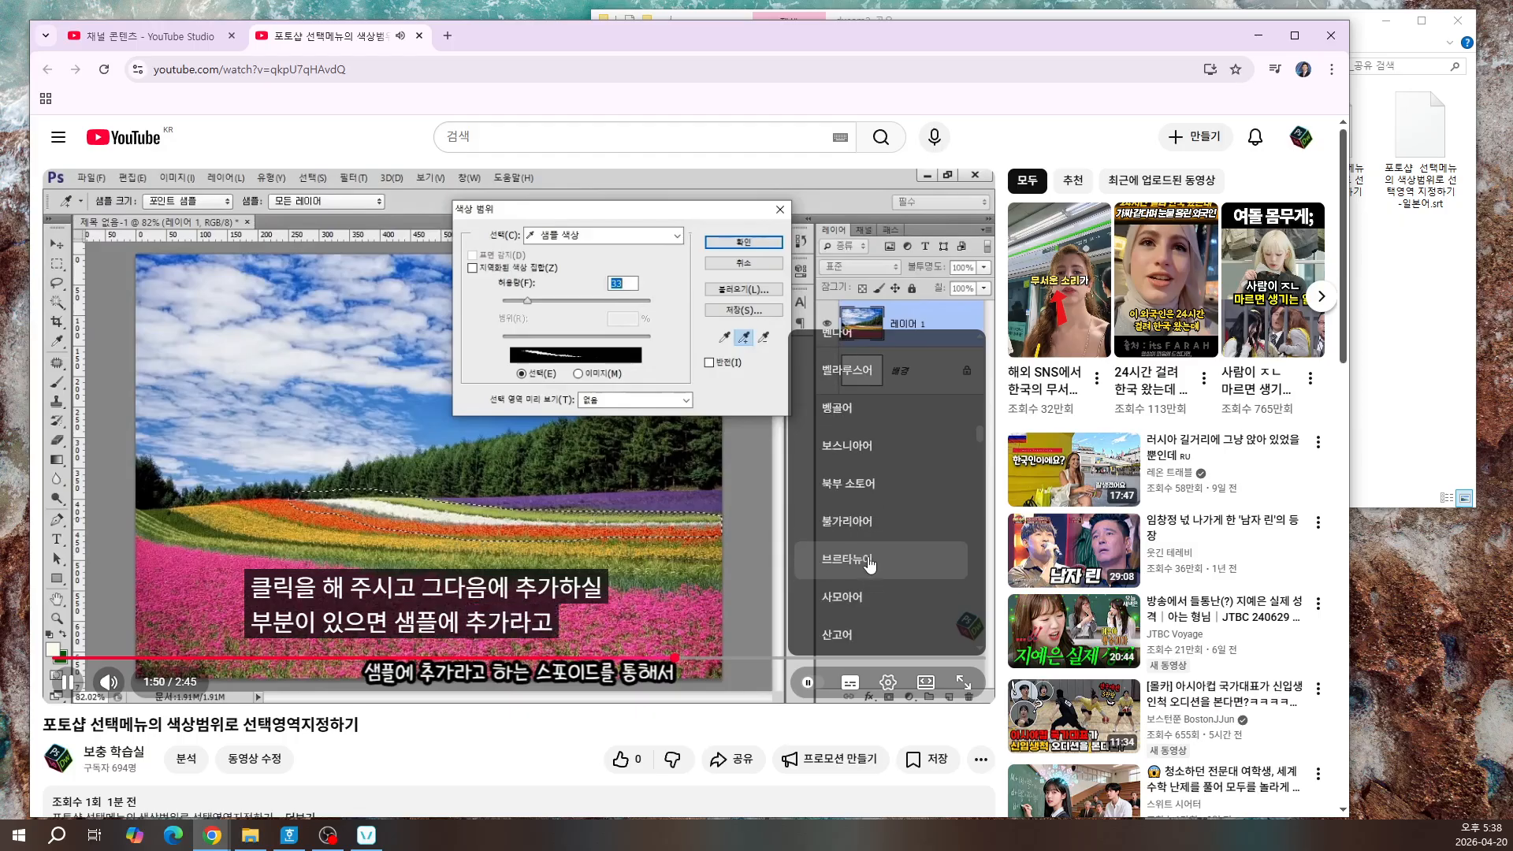
scroll(871, 564, down, 8)
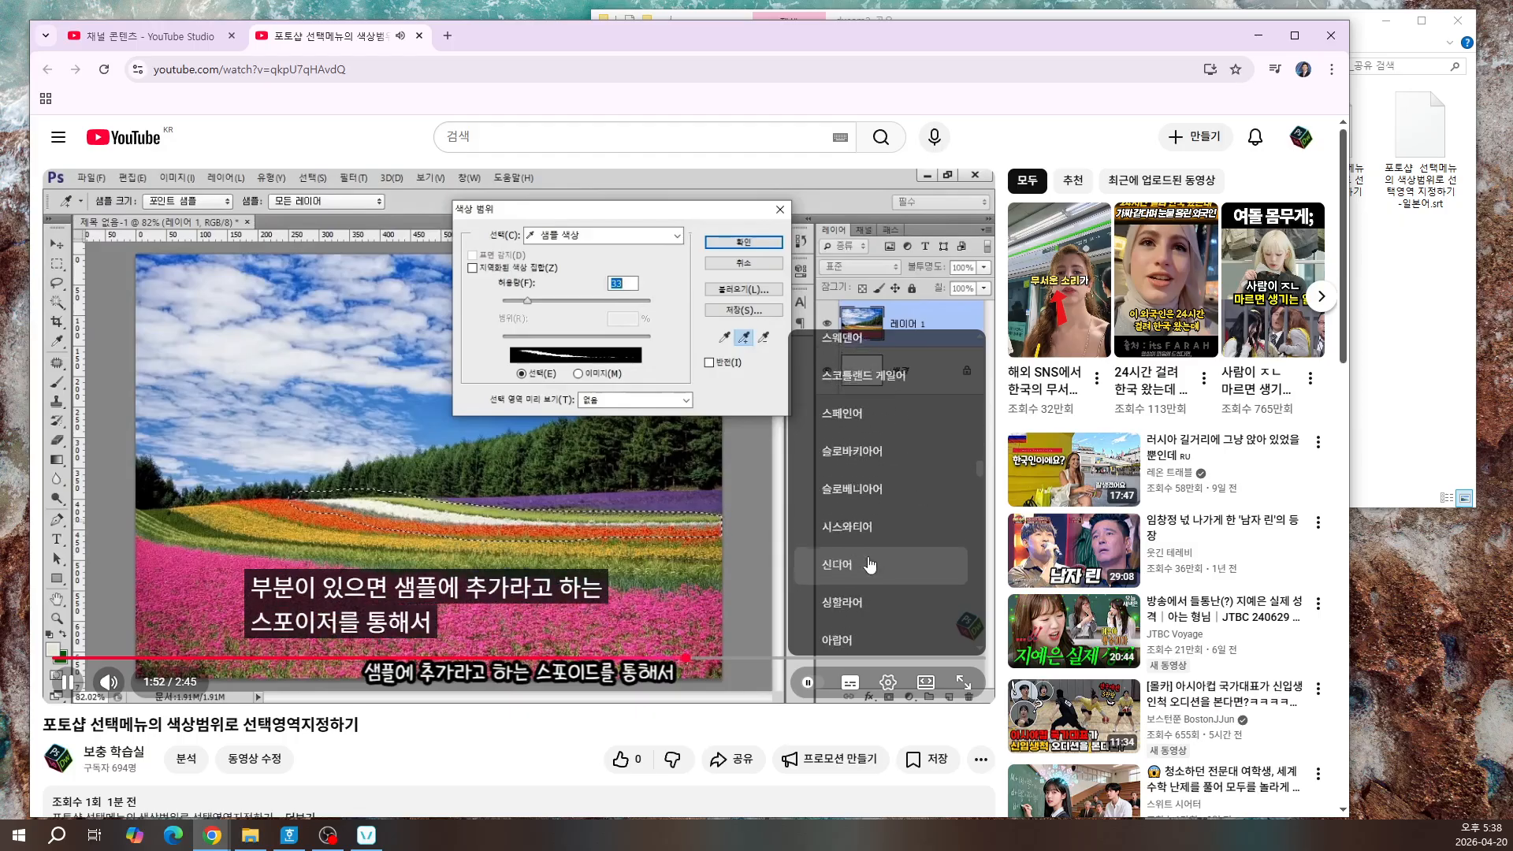
scroll(870, 565, down, 8)
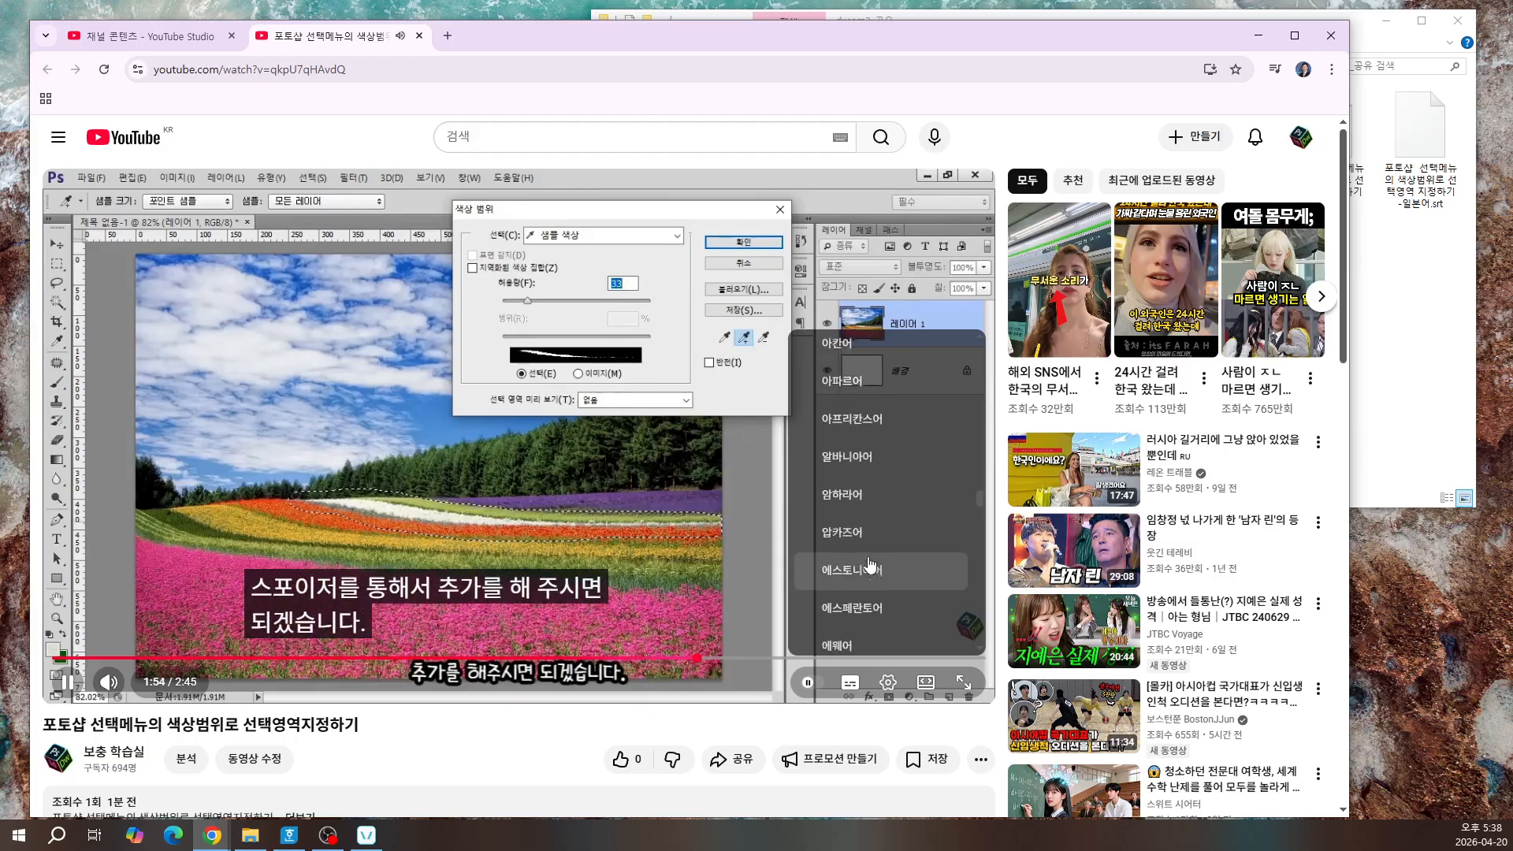
scroll(871, 564, down, 4)
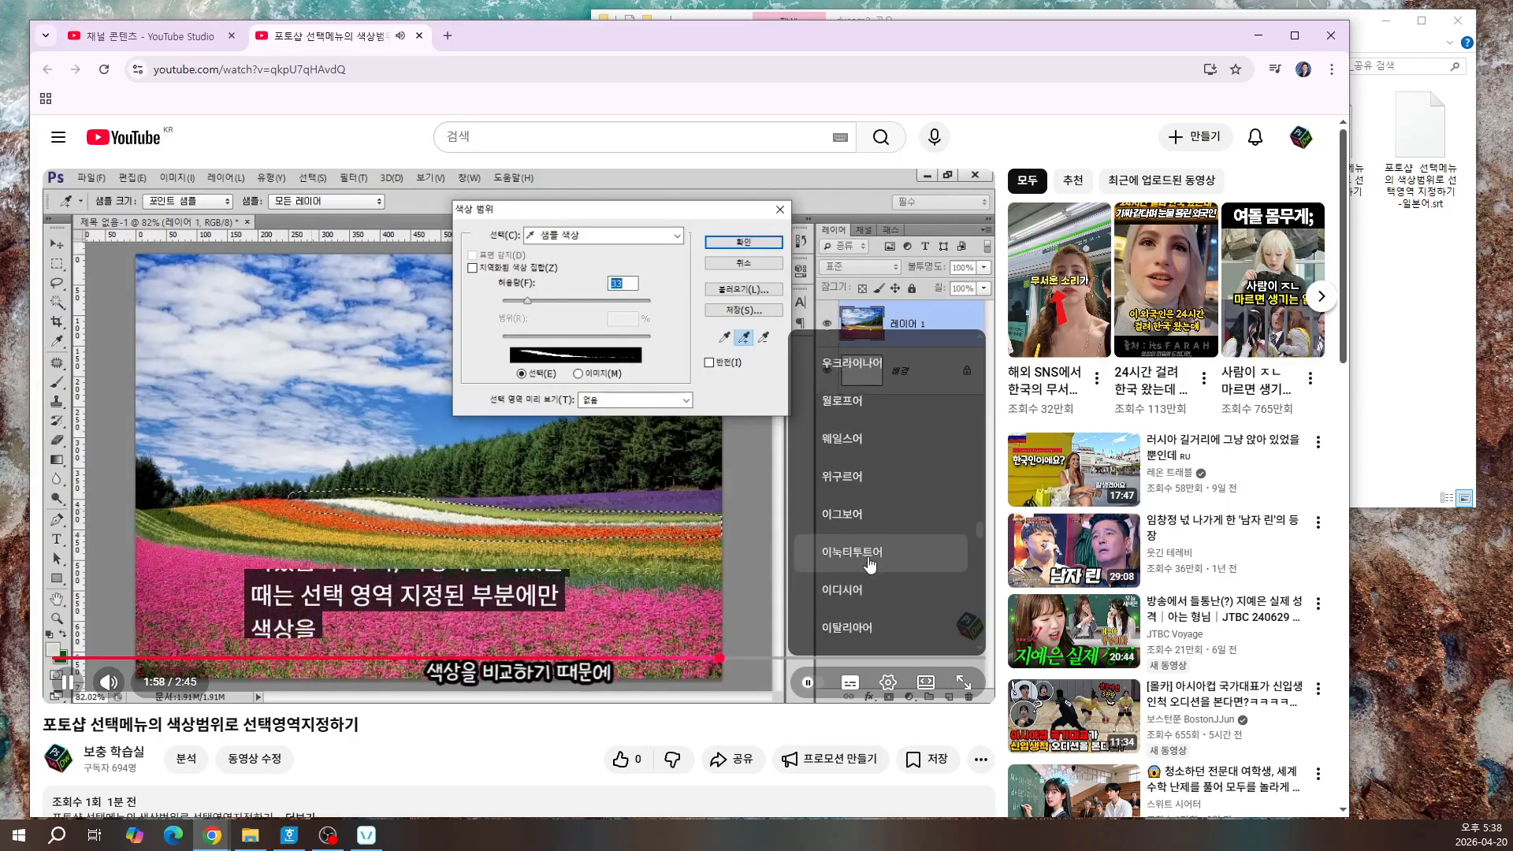
scroll(870, 564, up, 3)
scroll(870, 564, up, 4)
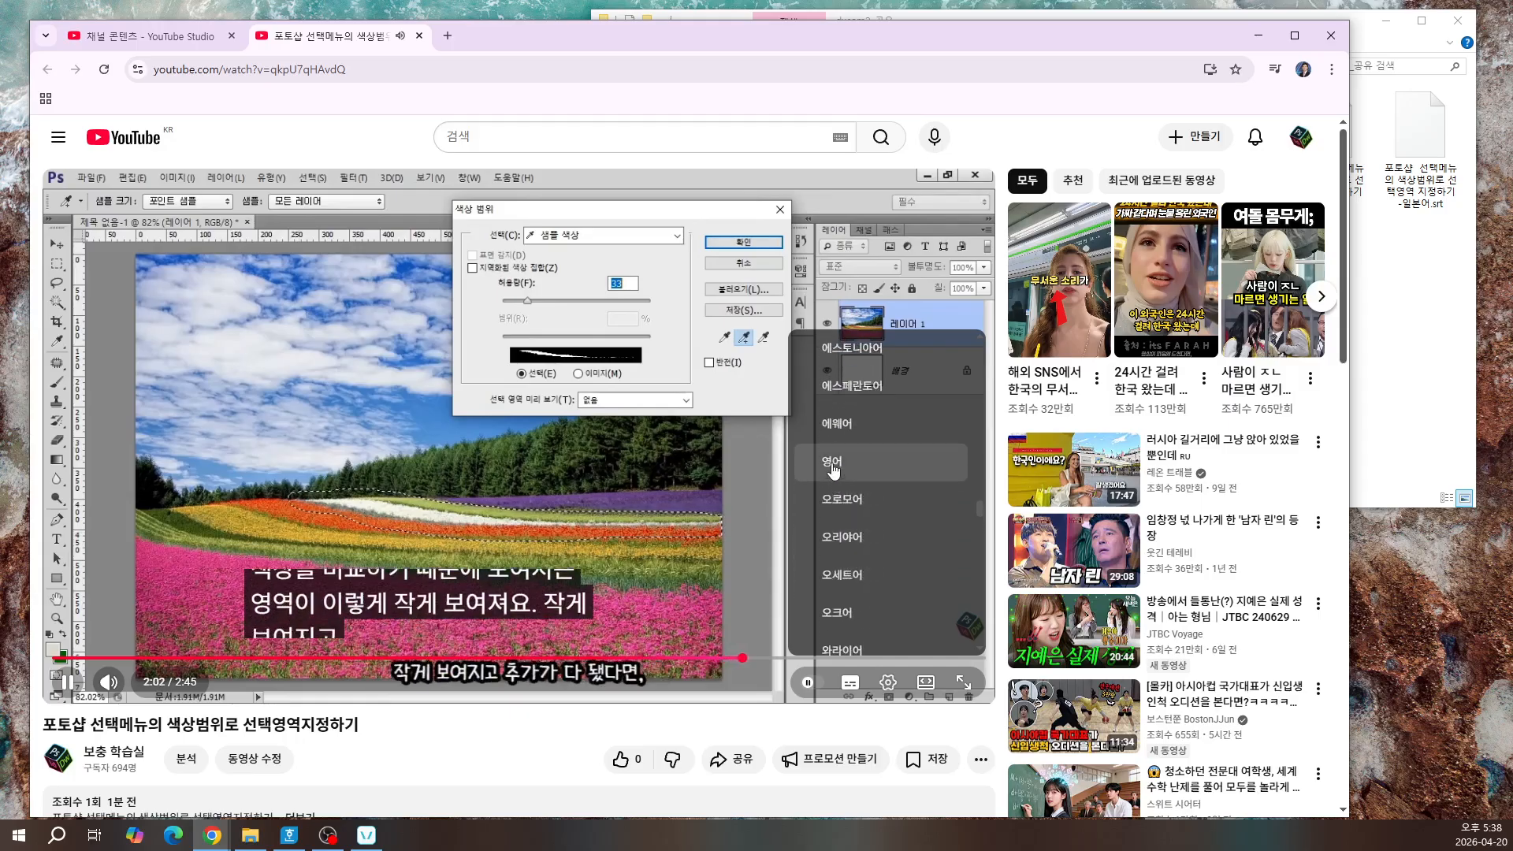
click(834, 465)
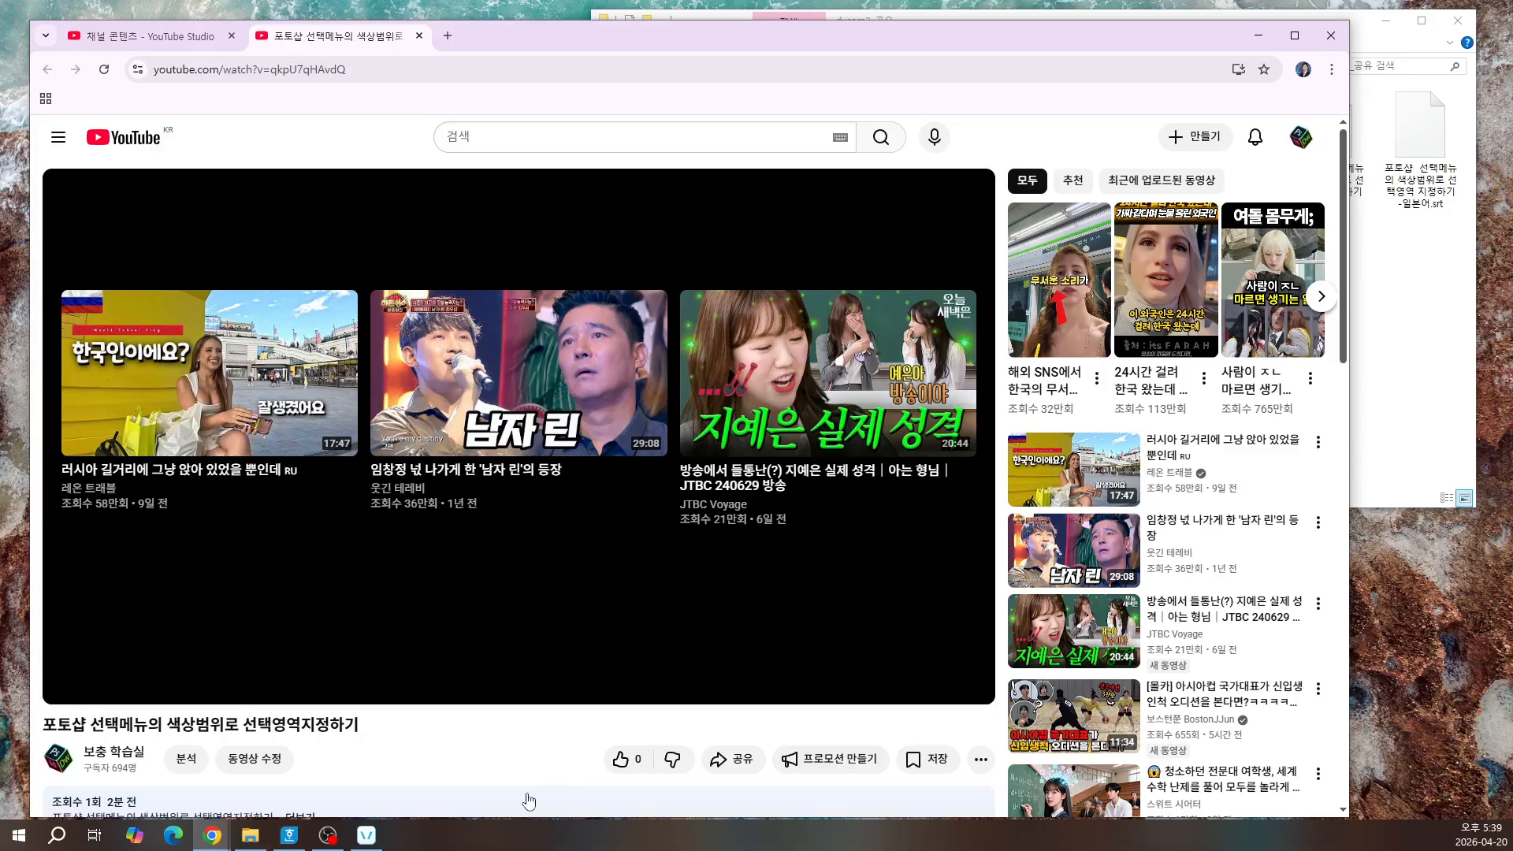
Step: Let the tutorial finish, then scroll the watch page down to the description and comments
scroll(528, 801, down, 2)
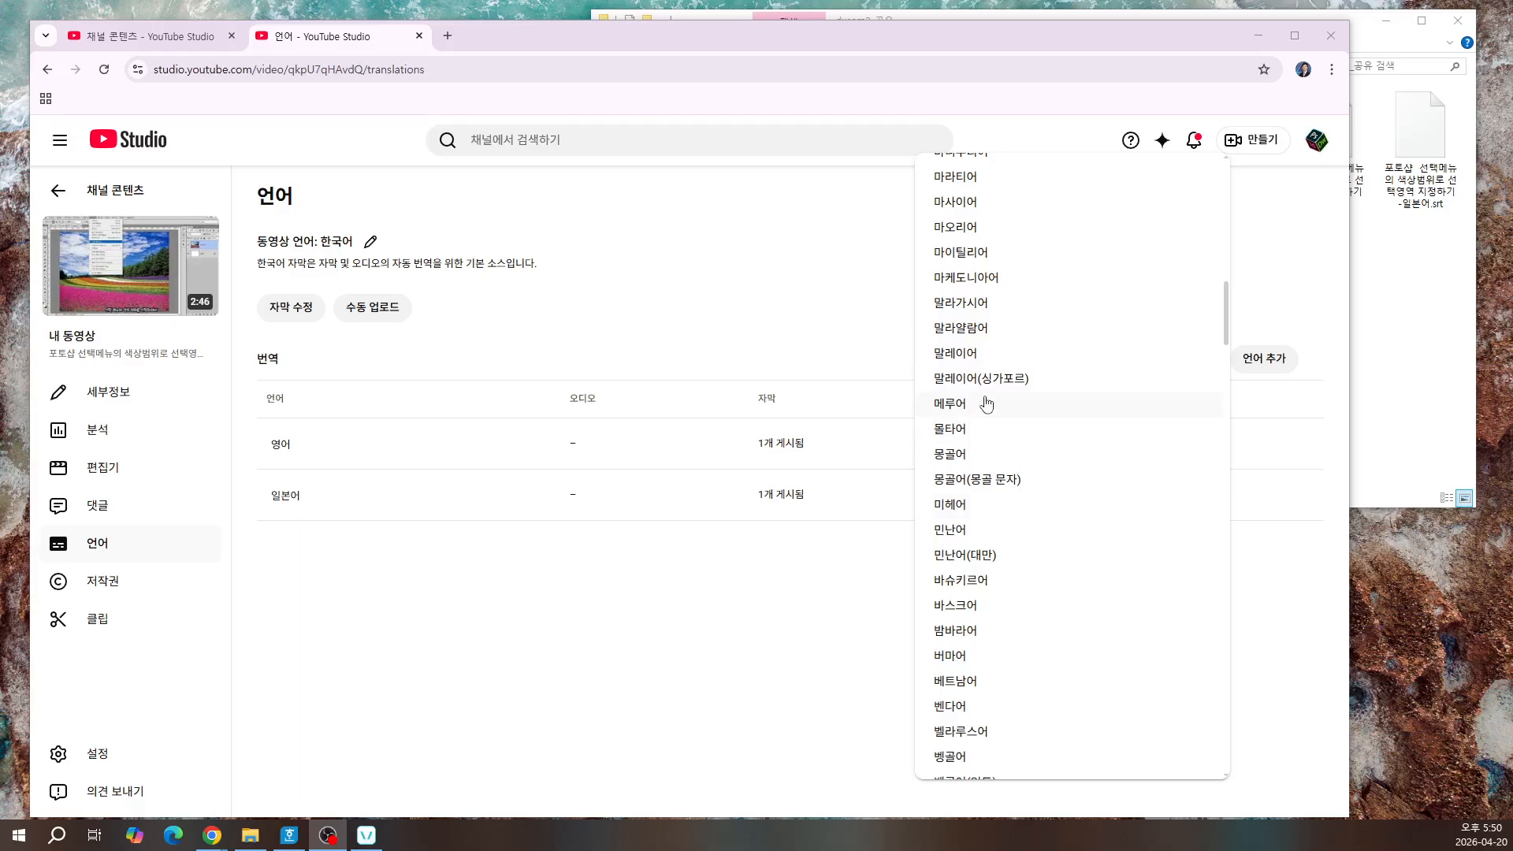
Step: Upload the timed Vietnamese .srt subtitle file and publish it
click(978, 682)
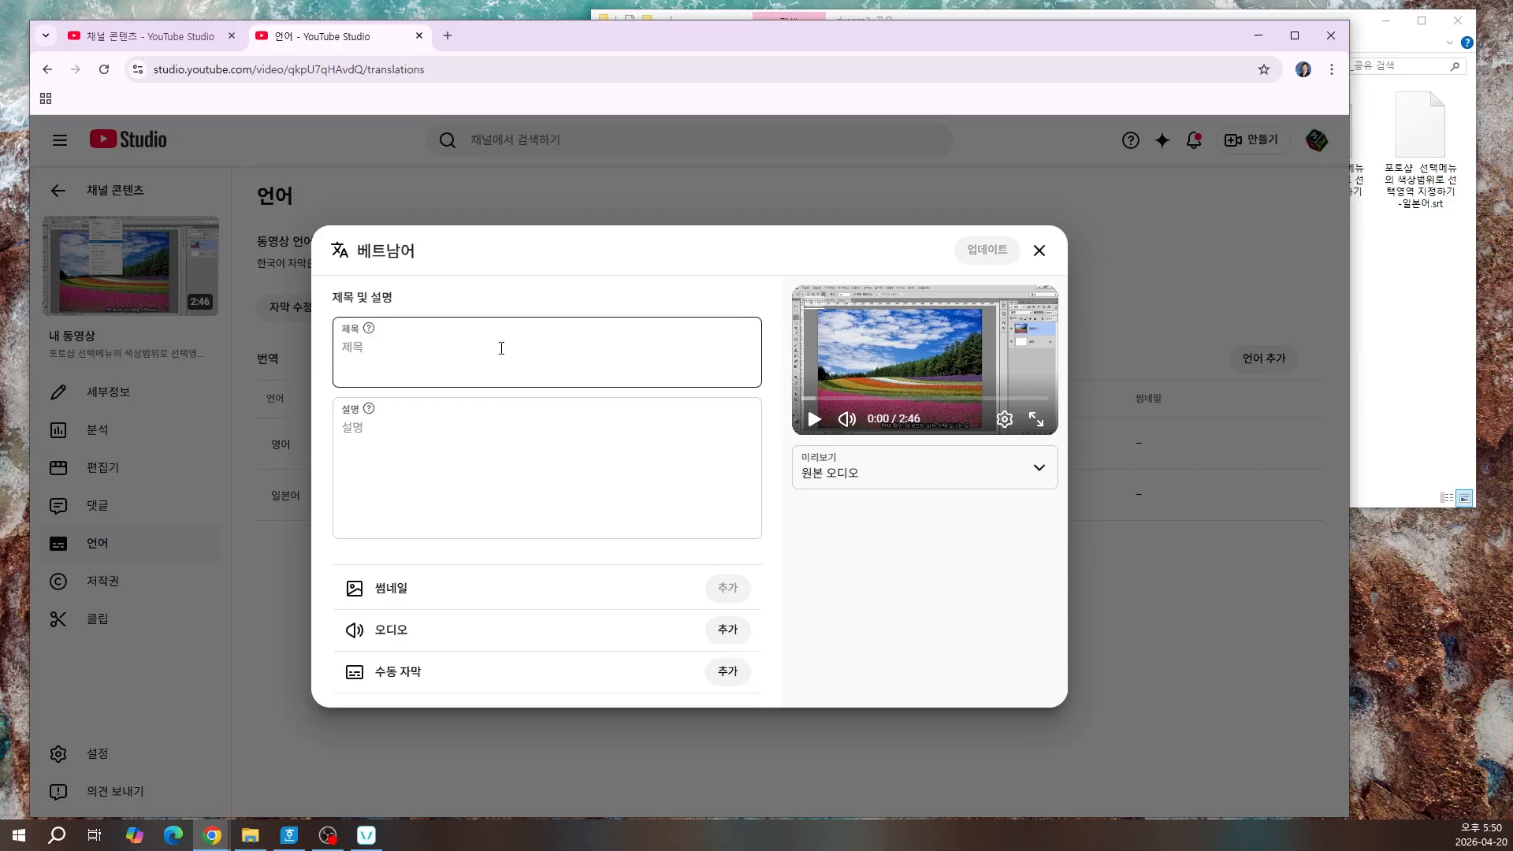
click(718, 675)
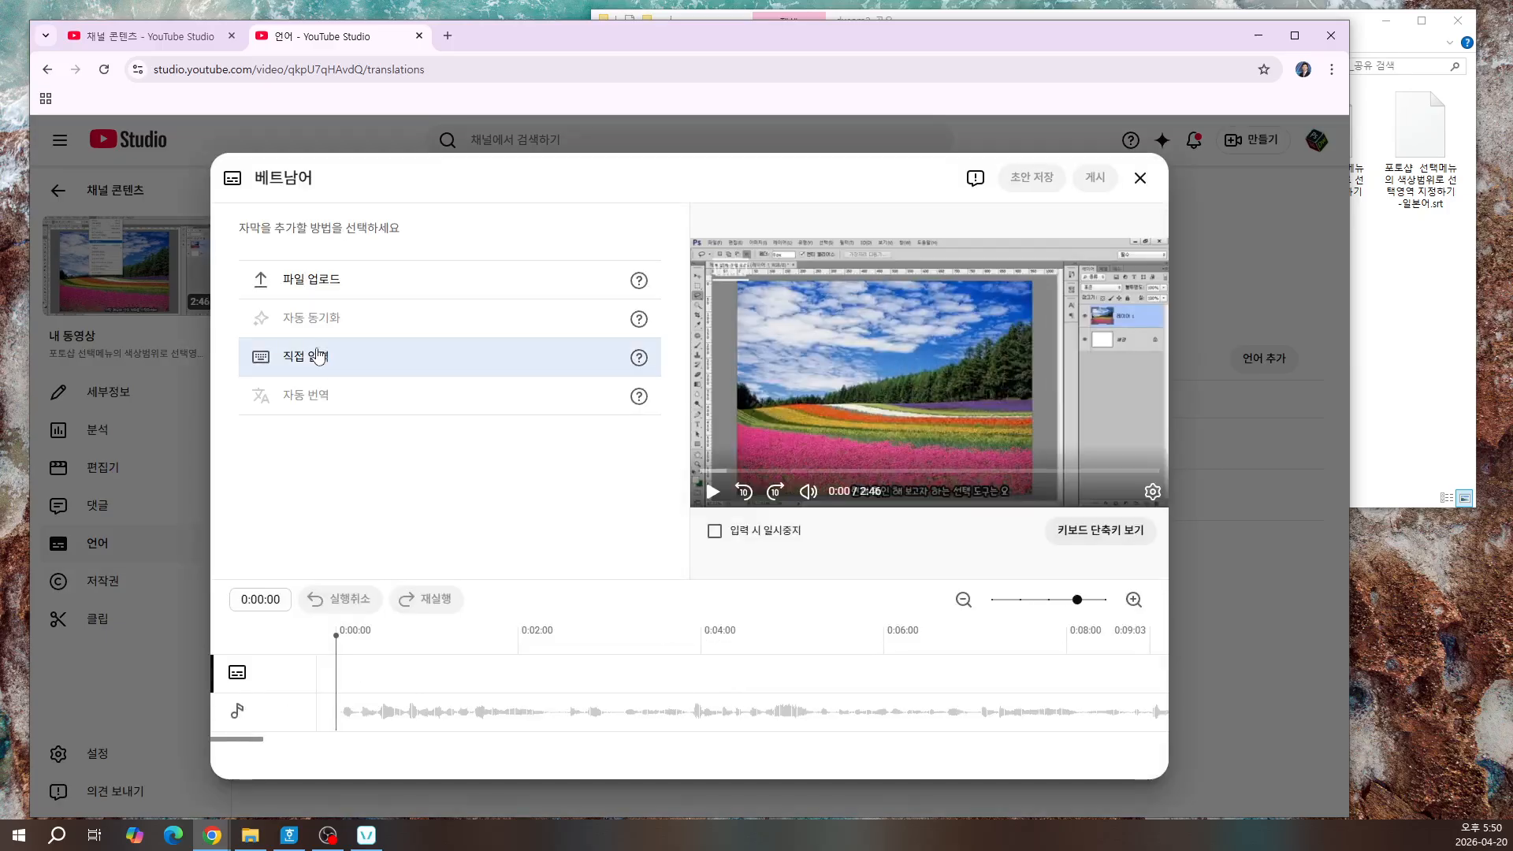
click(328, 283)
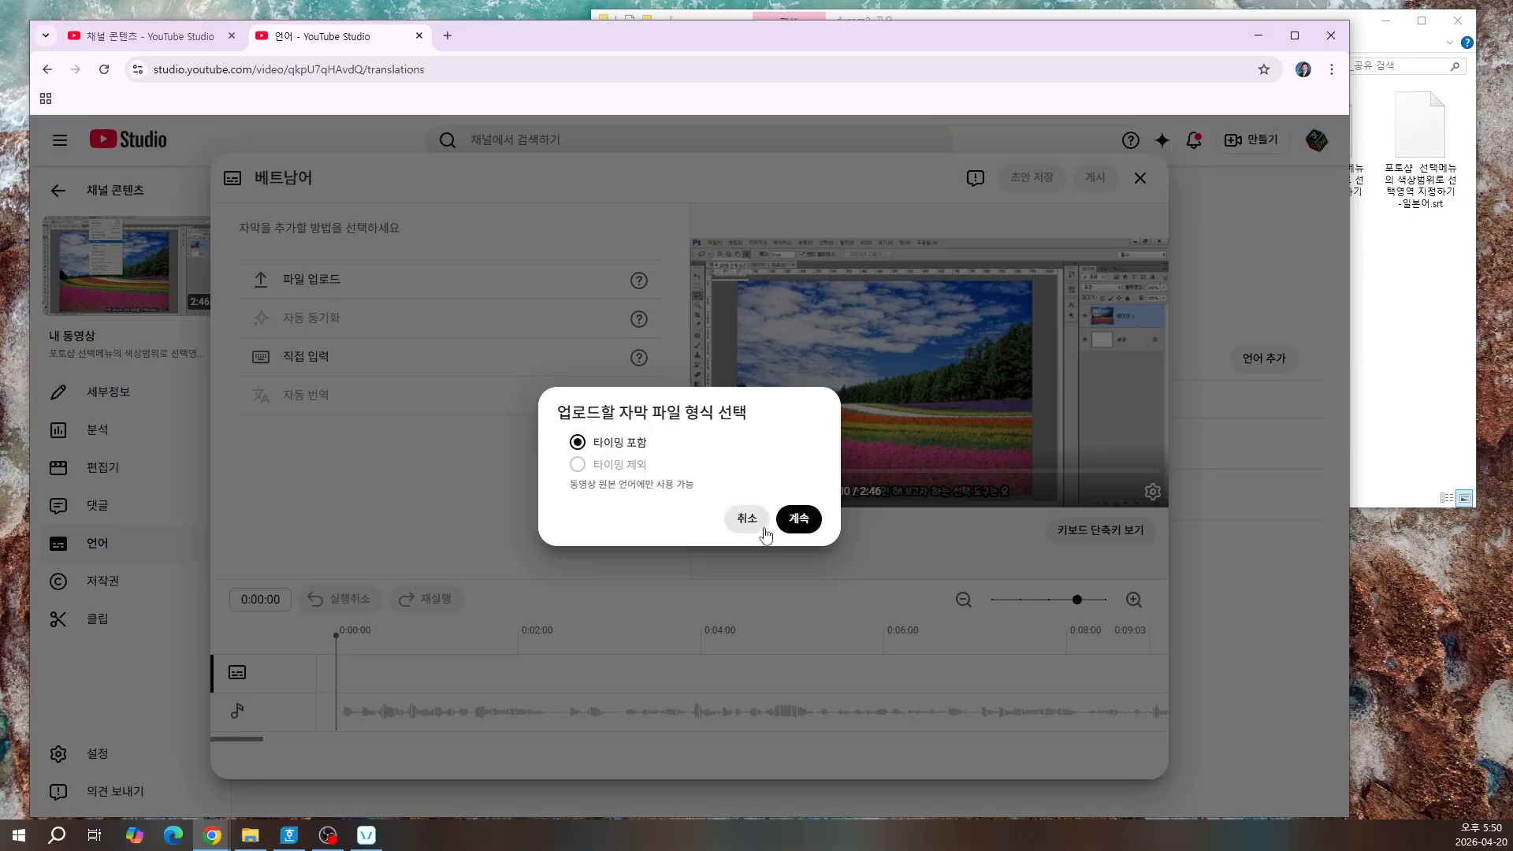
click(799, 519)
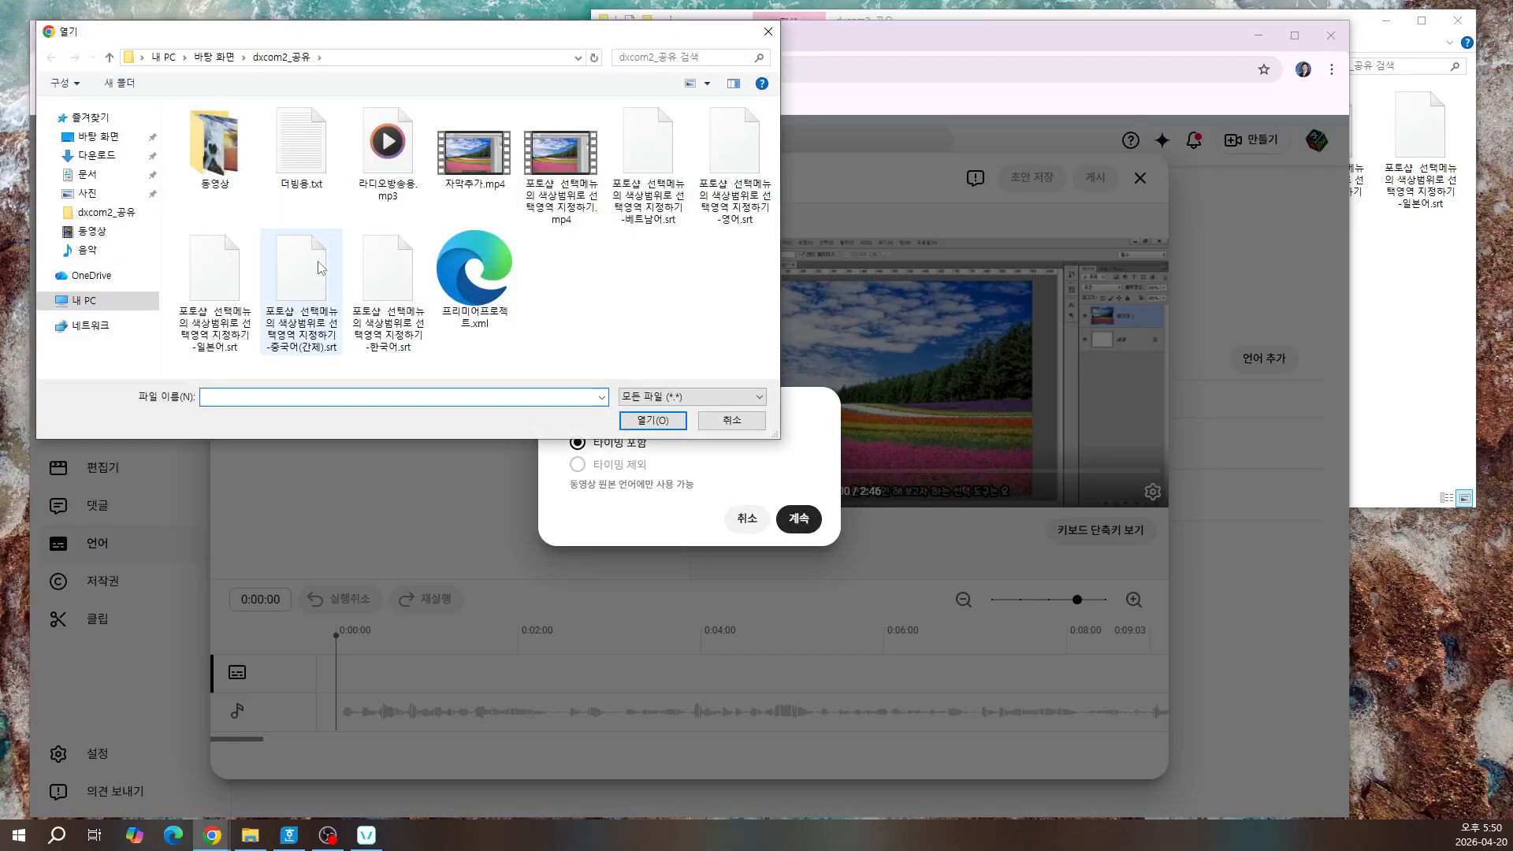
click(648, 158)
click(654, 420)
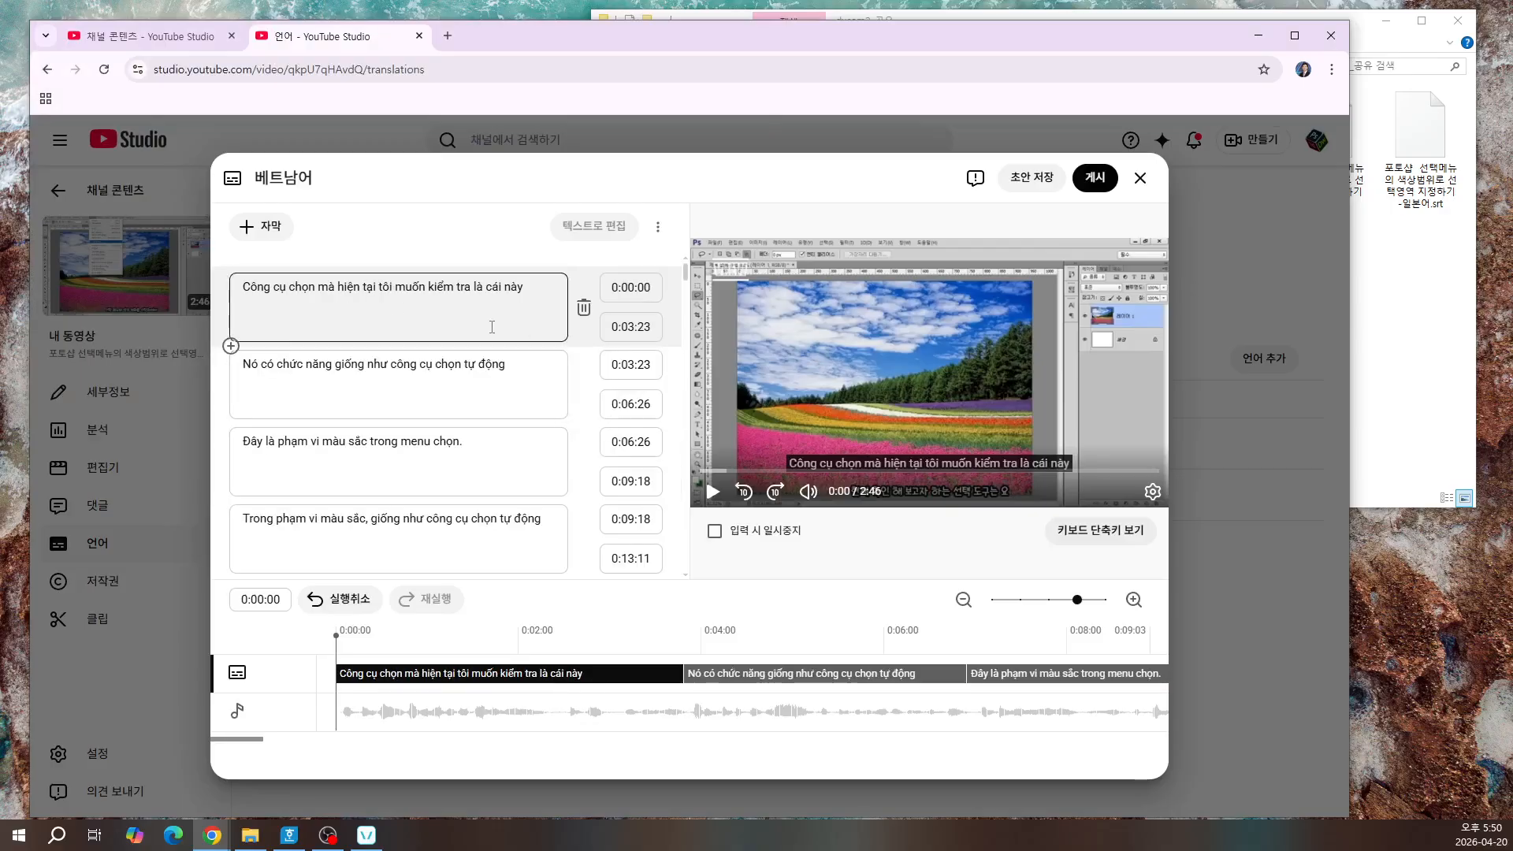
click(1094, 186)
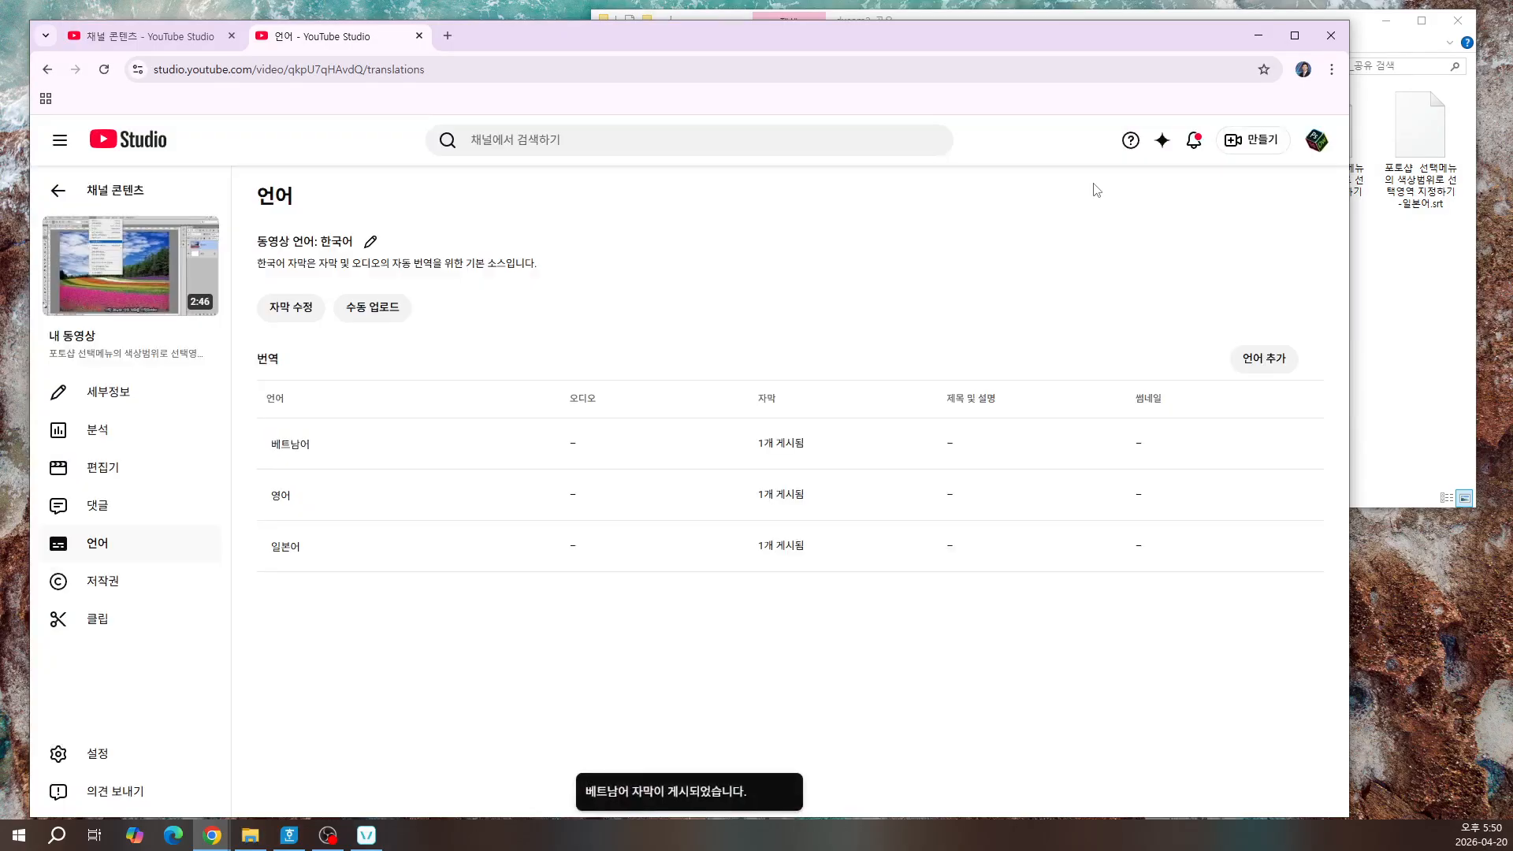
Step: Add 중국어(간체) (Chinese Simplified) to the video's languages
click(1257, 366)
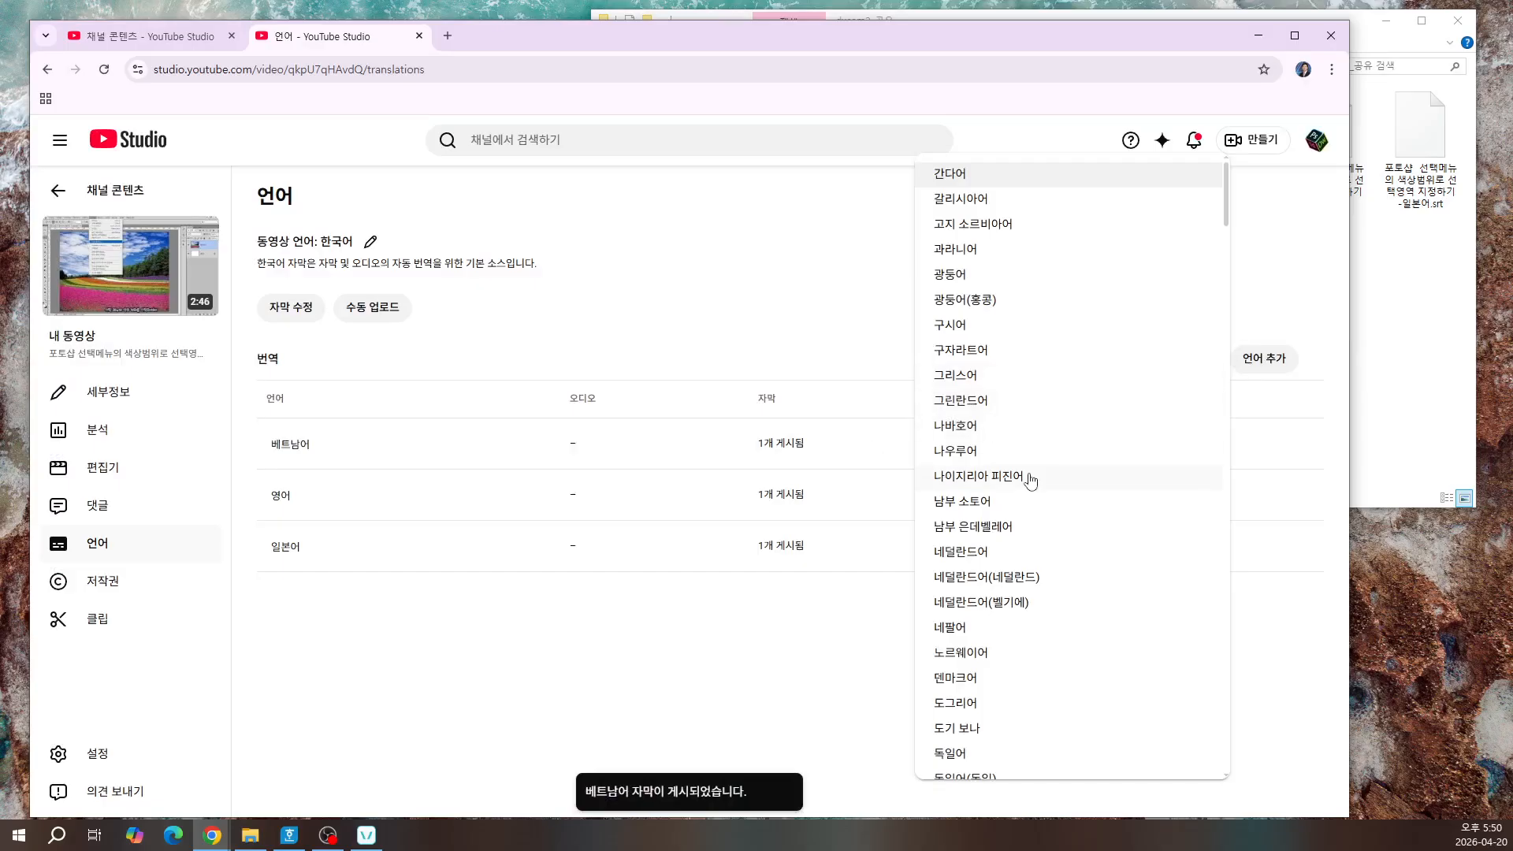
scroll(1032, 481, down, 12)
scroll(1042, 499, down, 20)
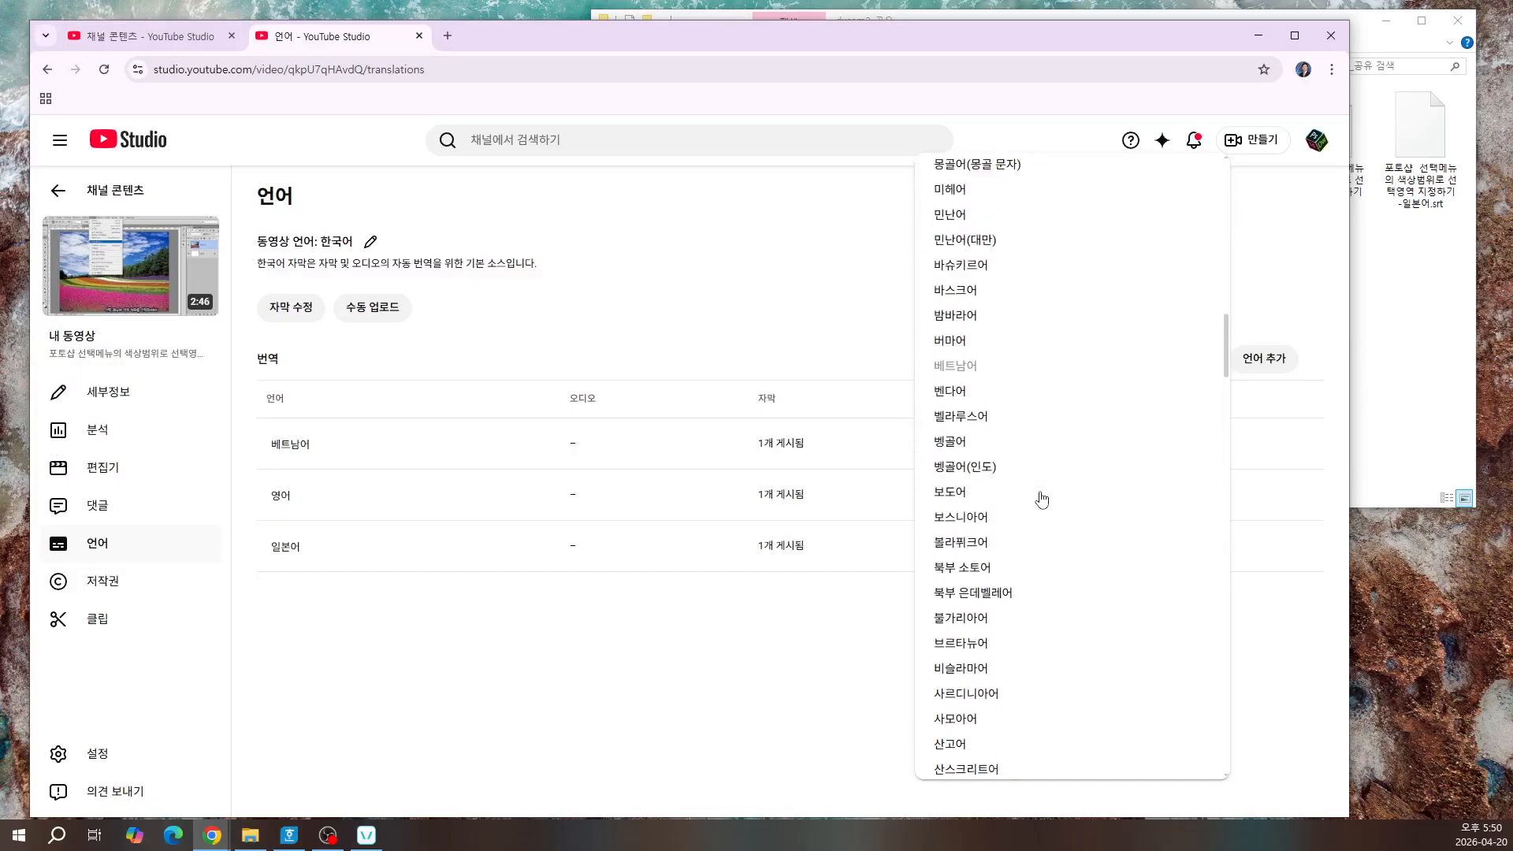
scroll(1042, 505, down, 3)
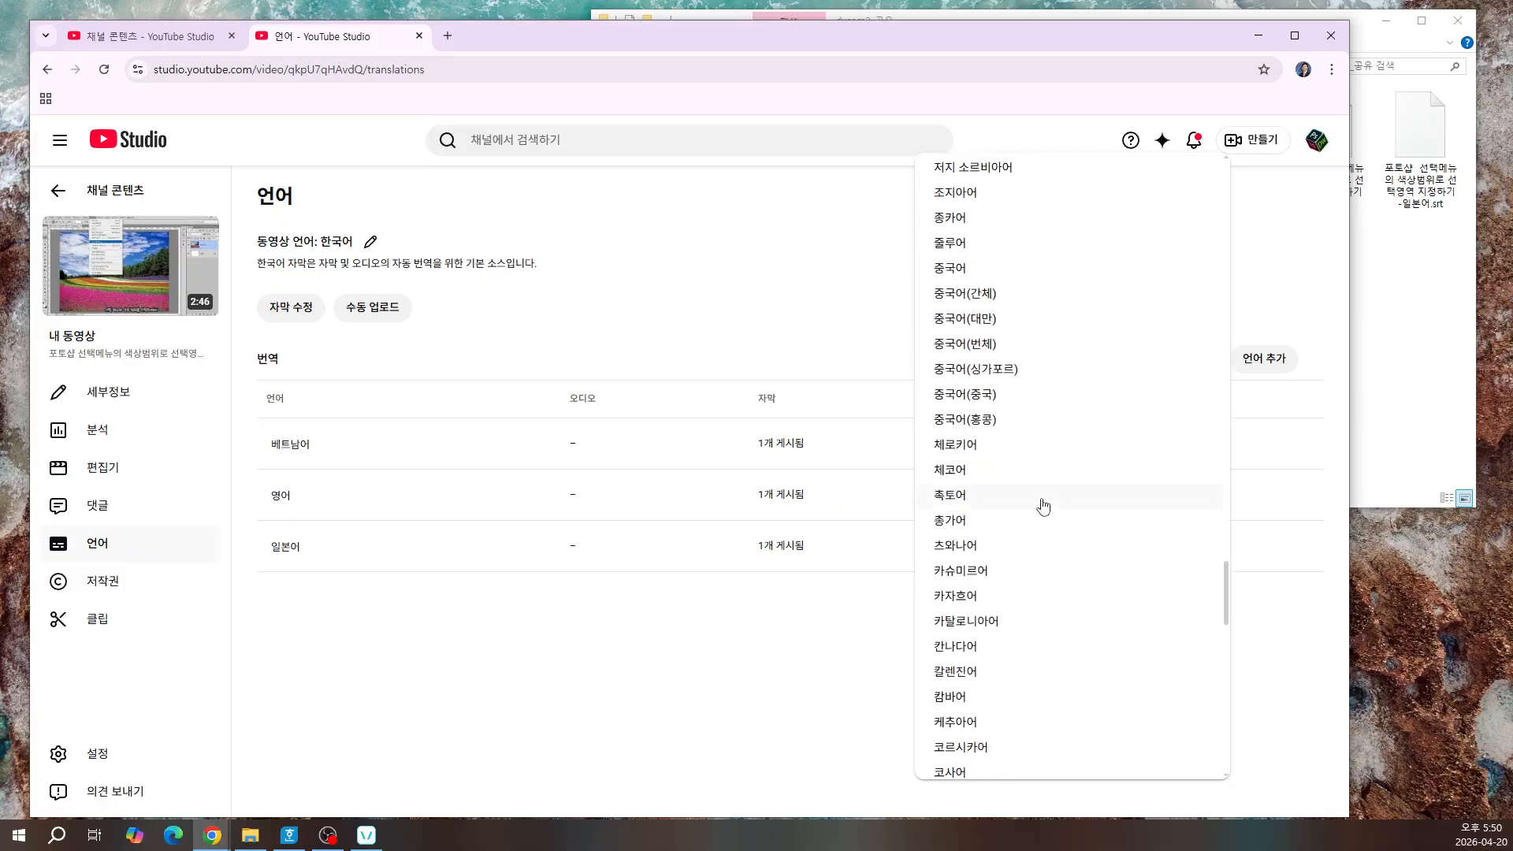
click(979, 294)
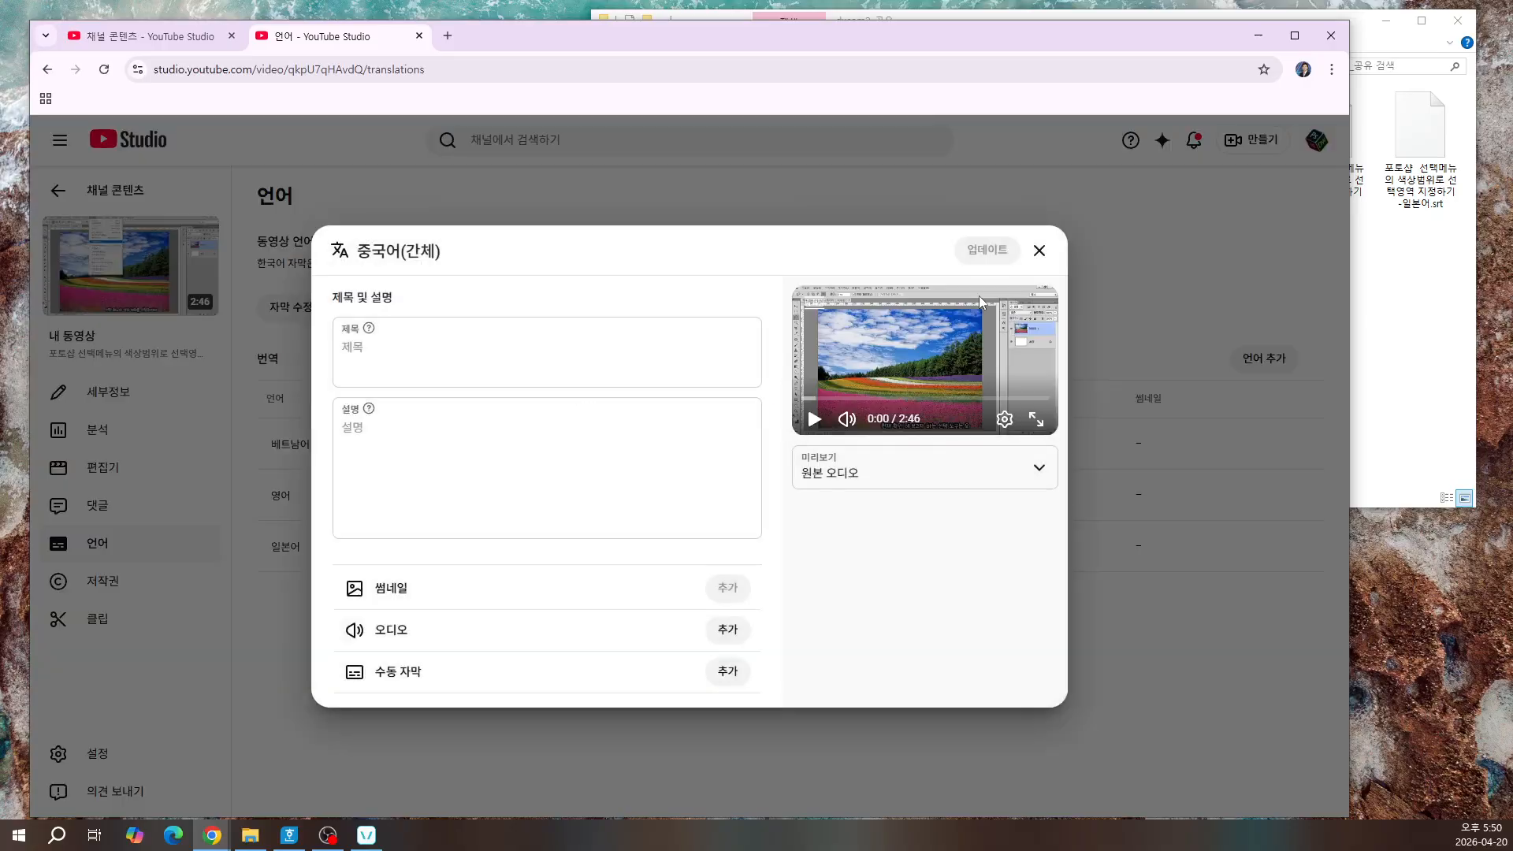
Step: Upload the timed Chinese .srt subtitle file and publish it
click(733, 674)
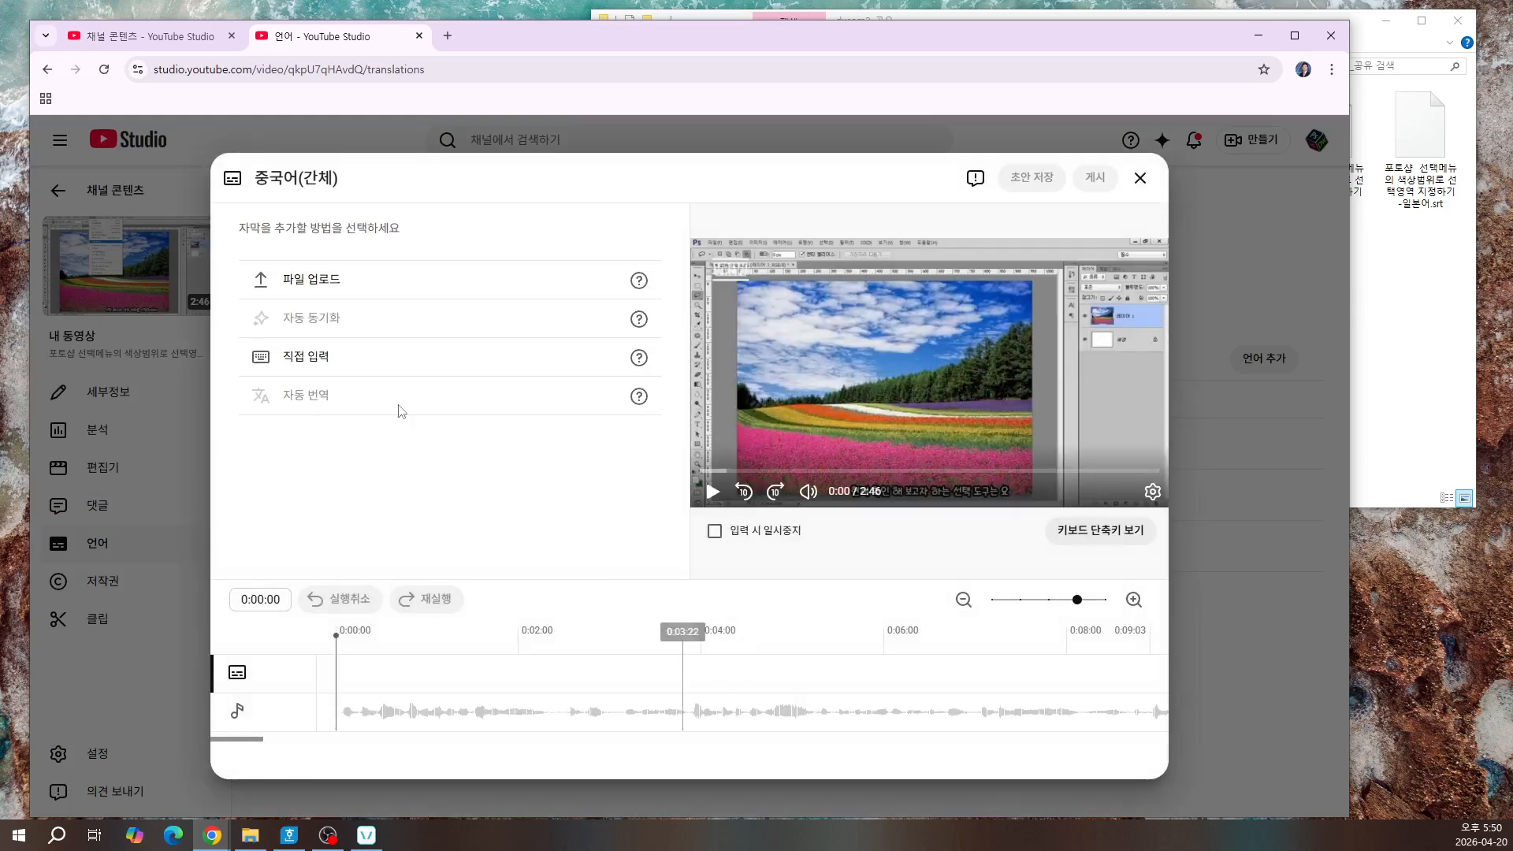
click(296, 280)
click(798, 519)
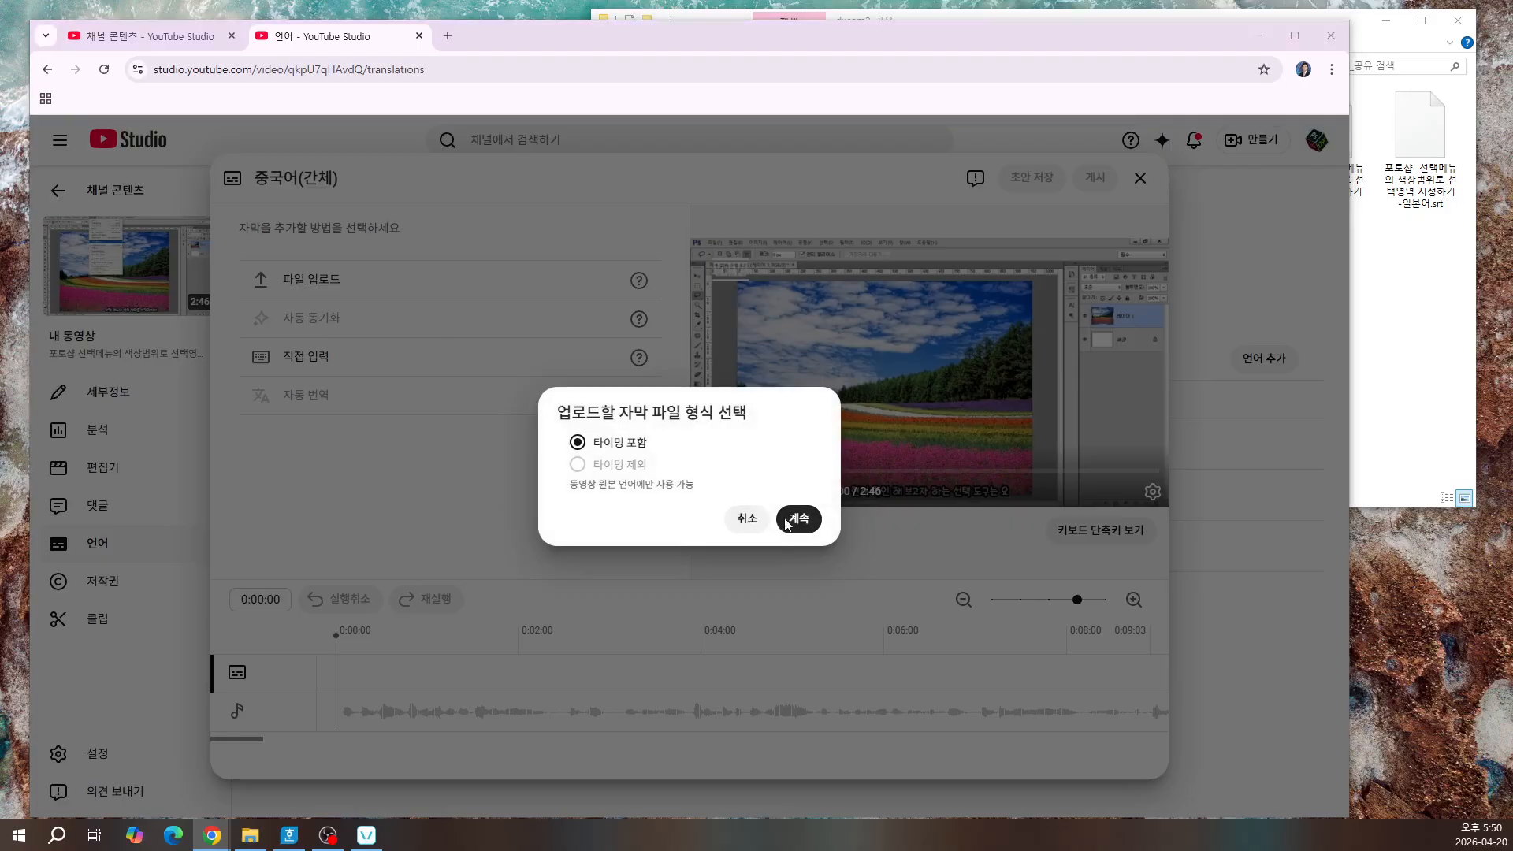
click(286, 284)
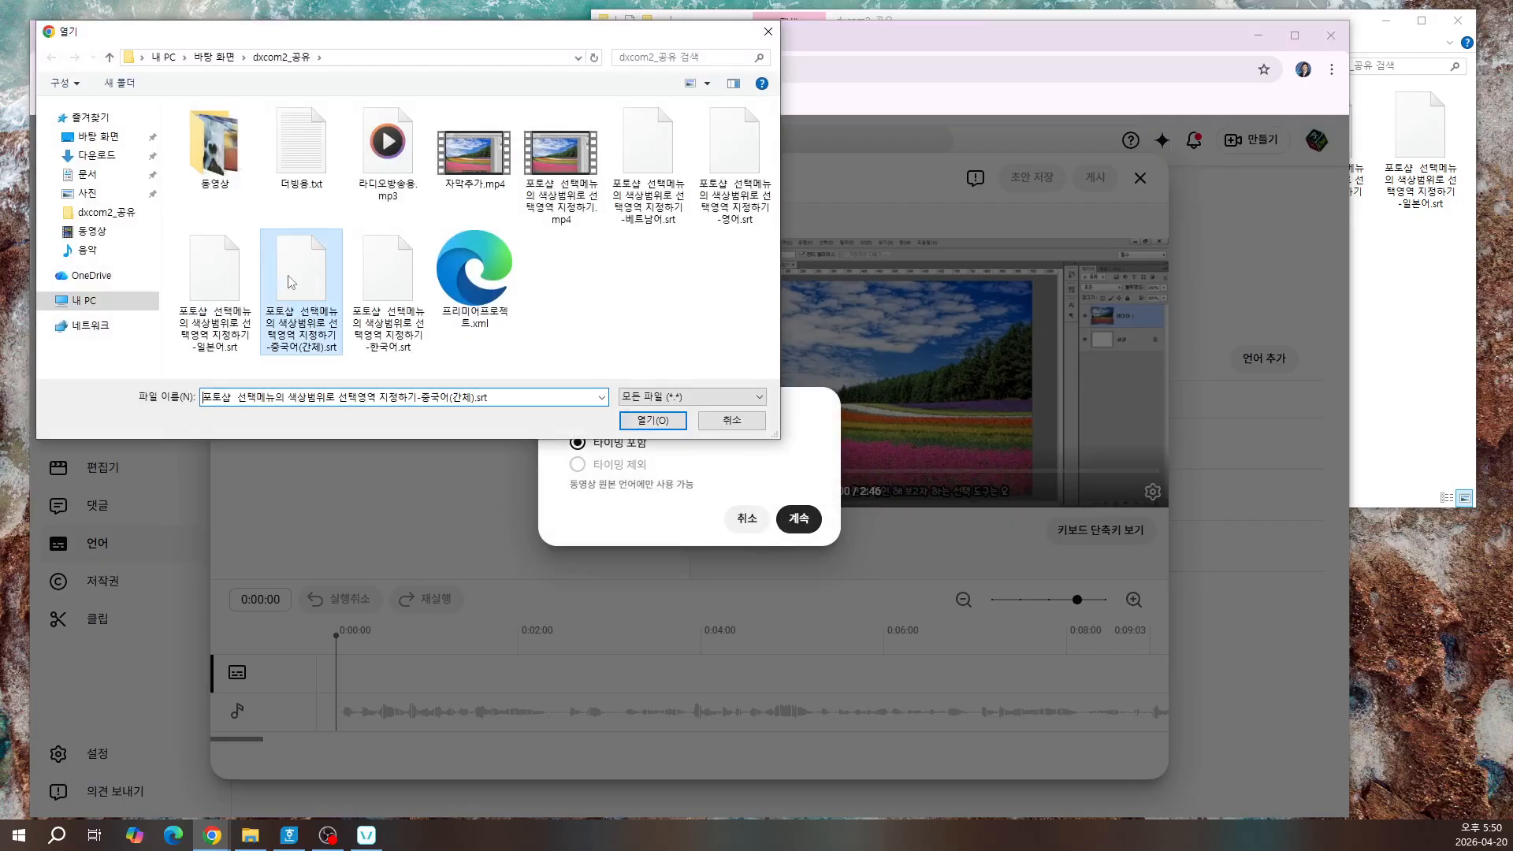
click(639, 420)
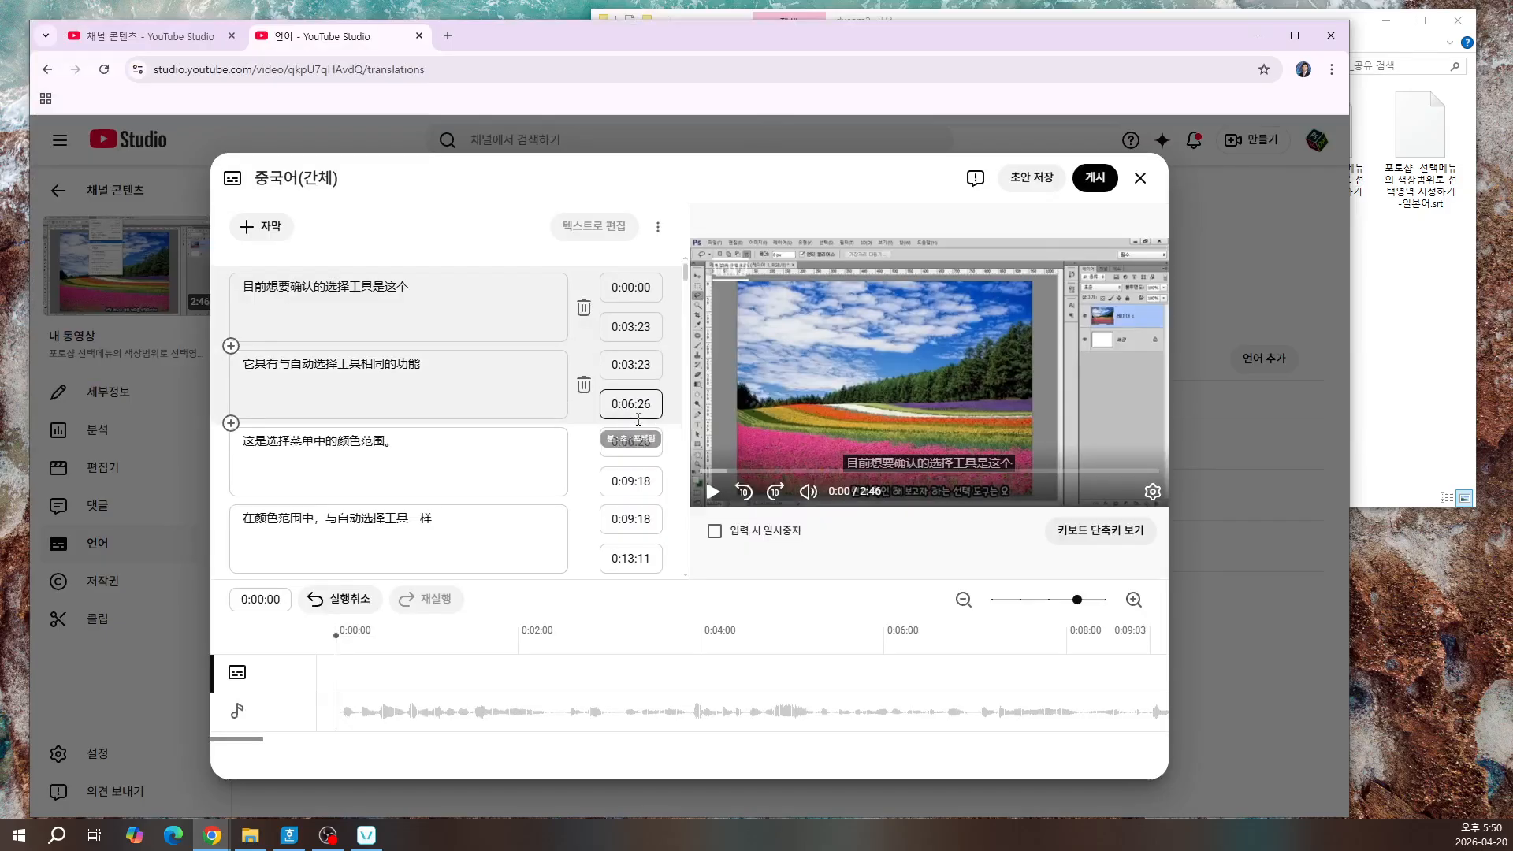
click(1097, 184)
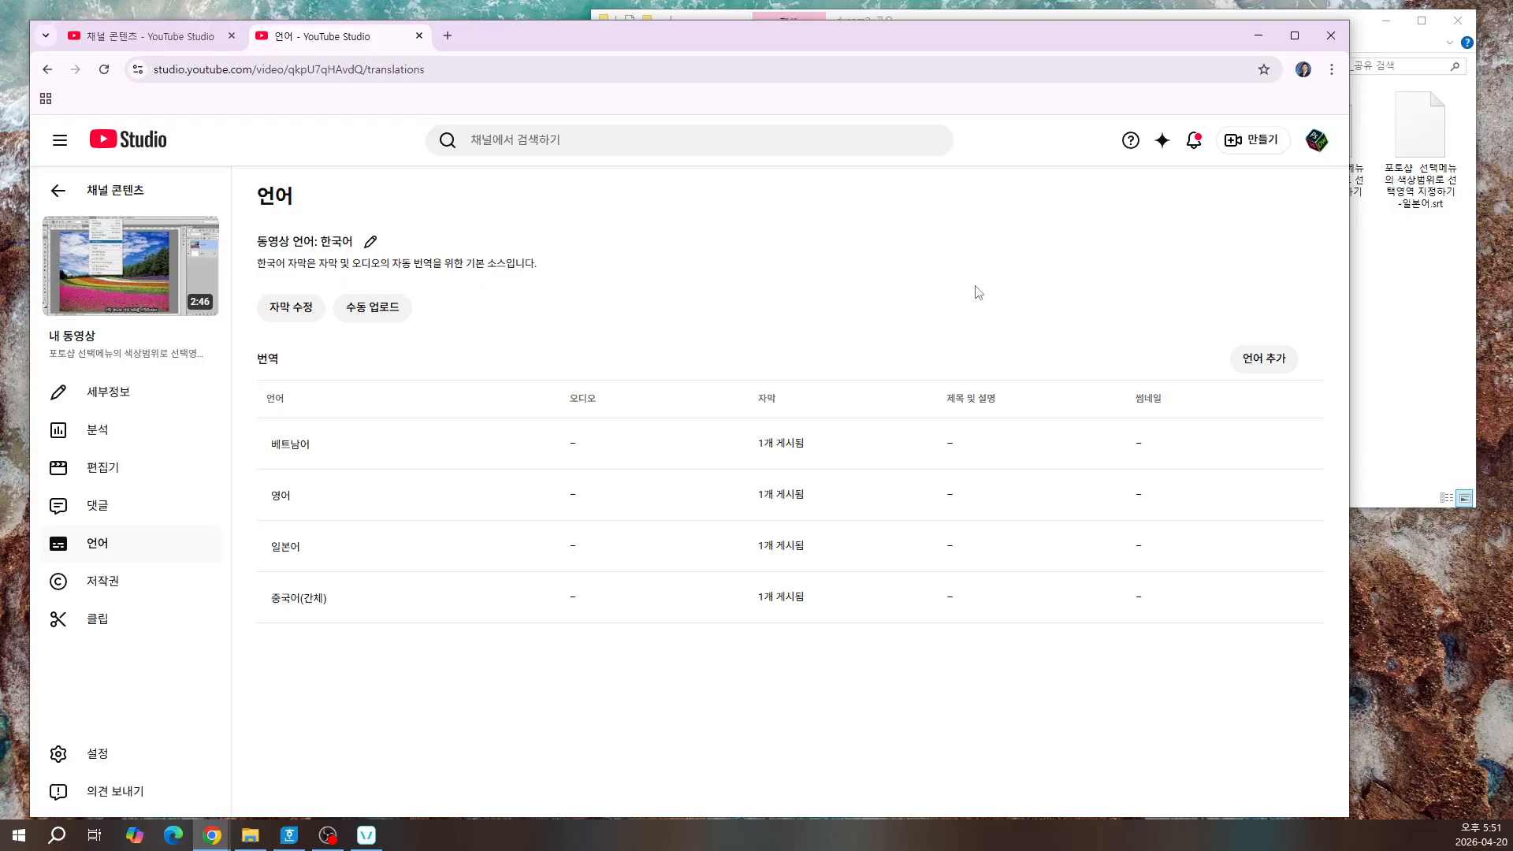
mouse_move(133, 274)
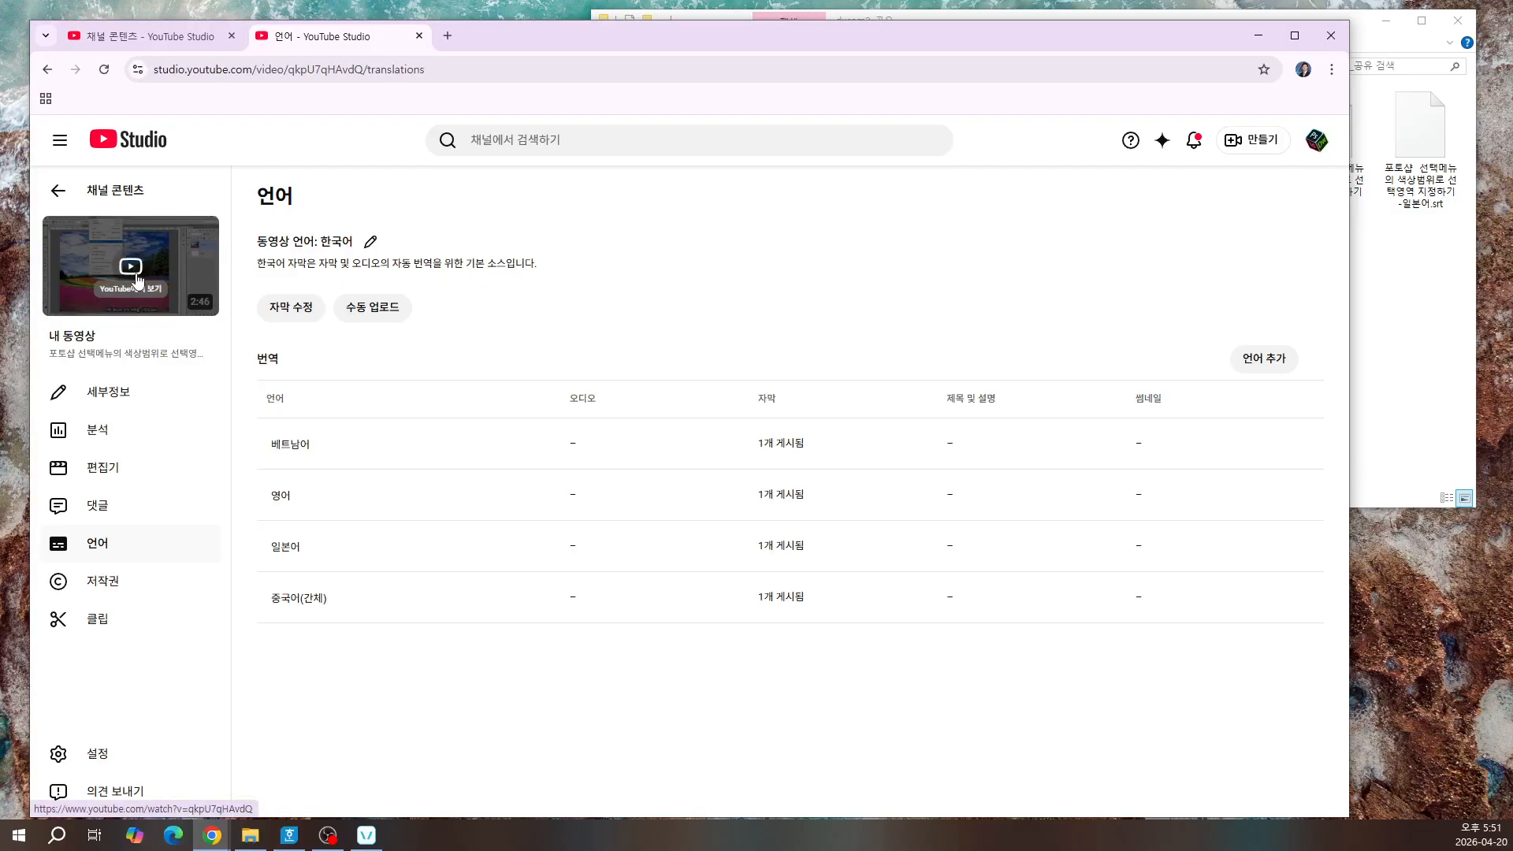
Step: Open the published video on YouTube and turn on English captions
click(138, 279)
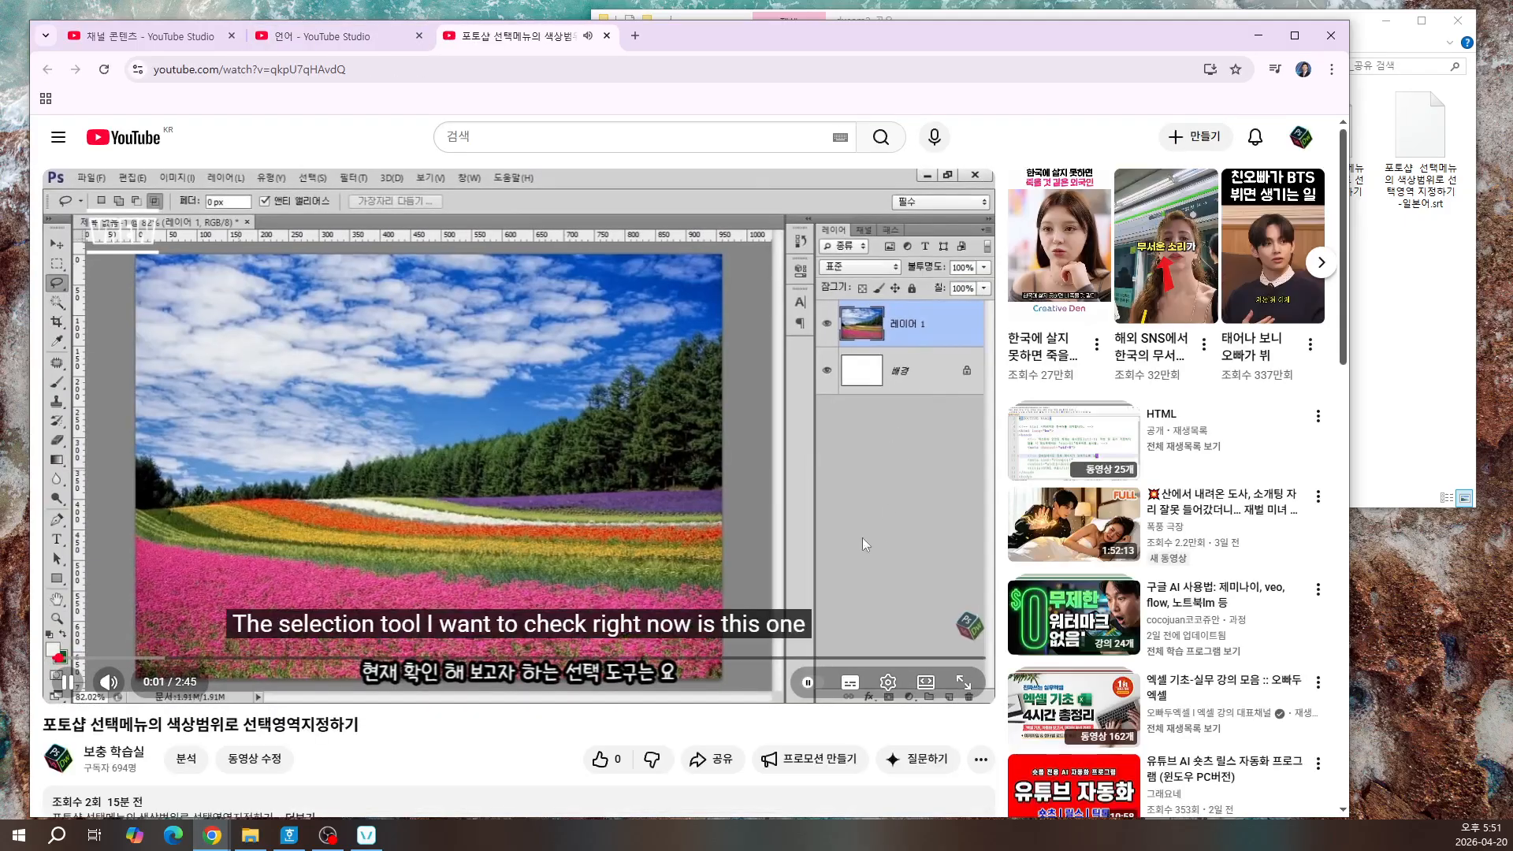
click(888, 684)
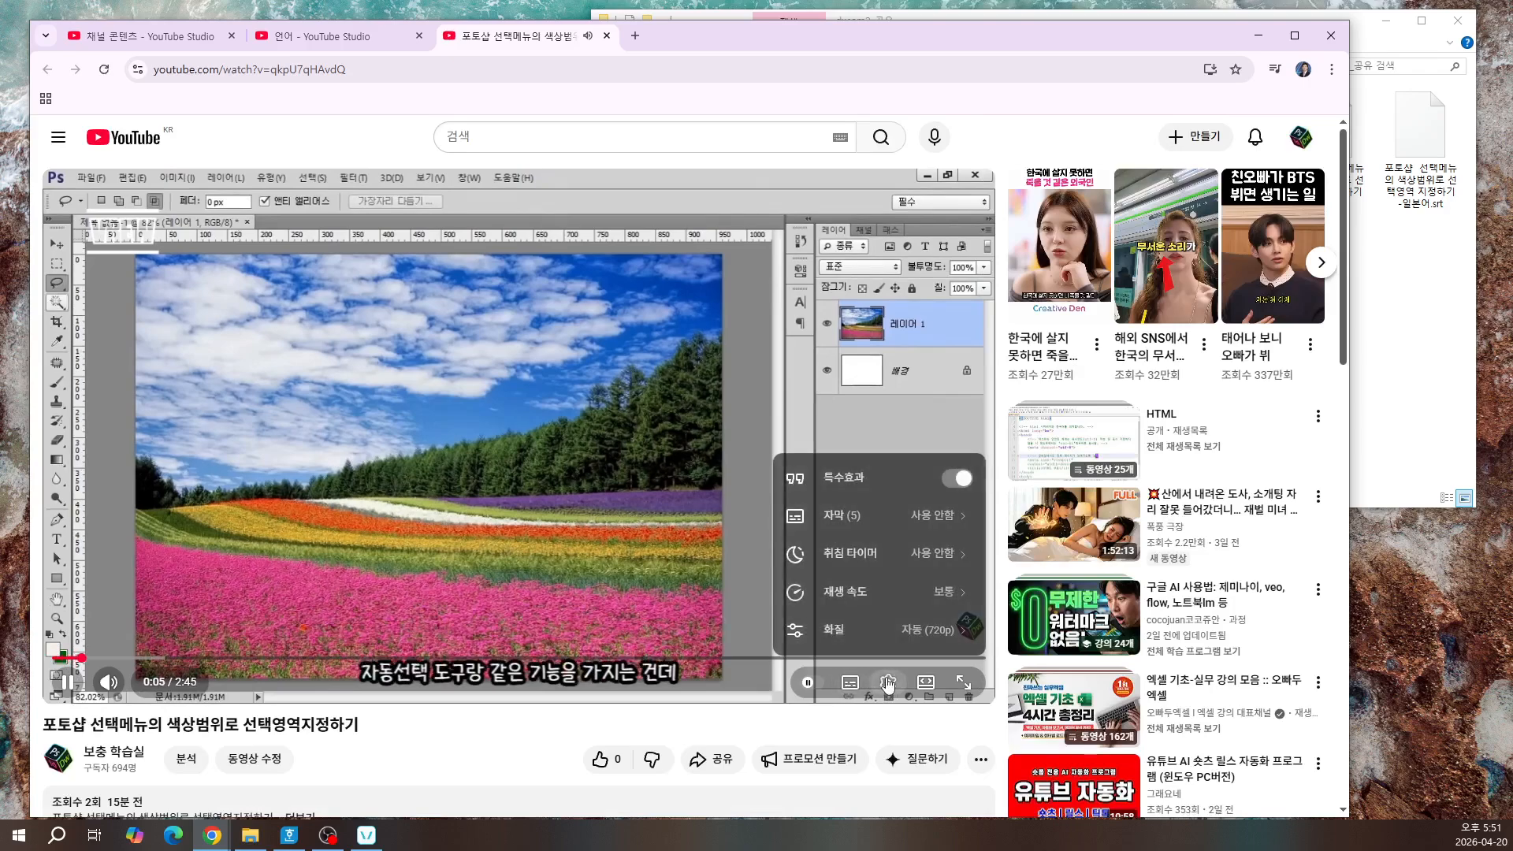
click(897, 517)
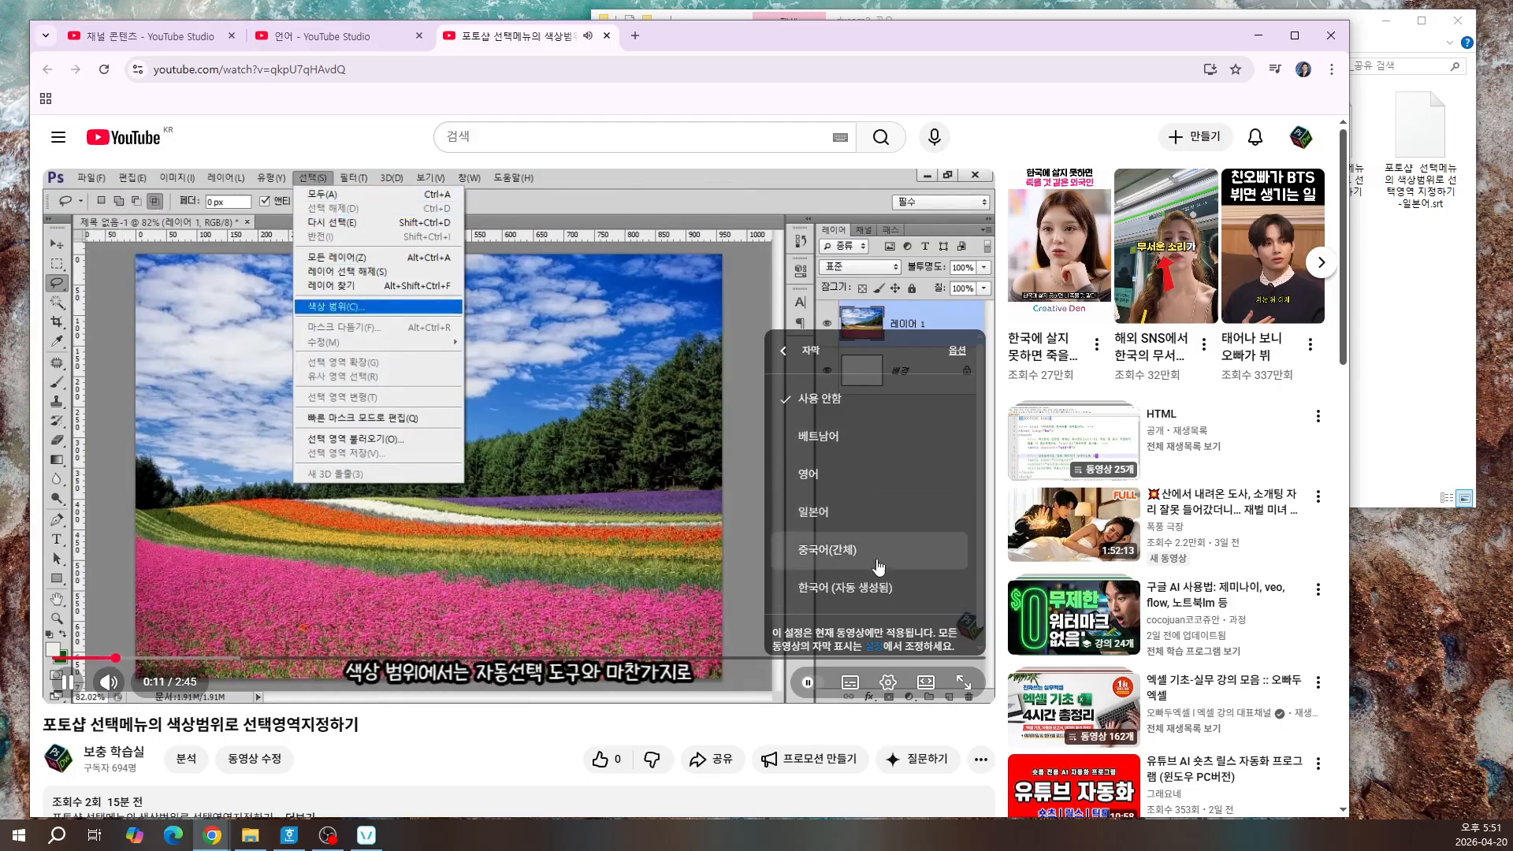
click(859, 481)
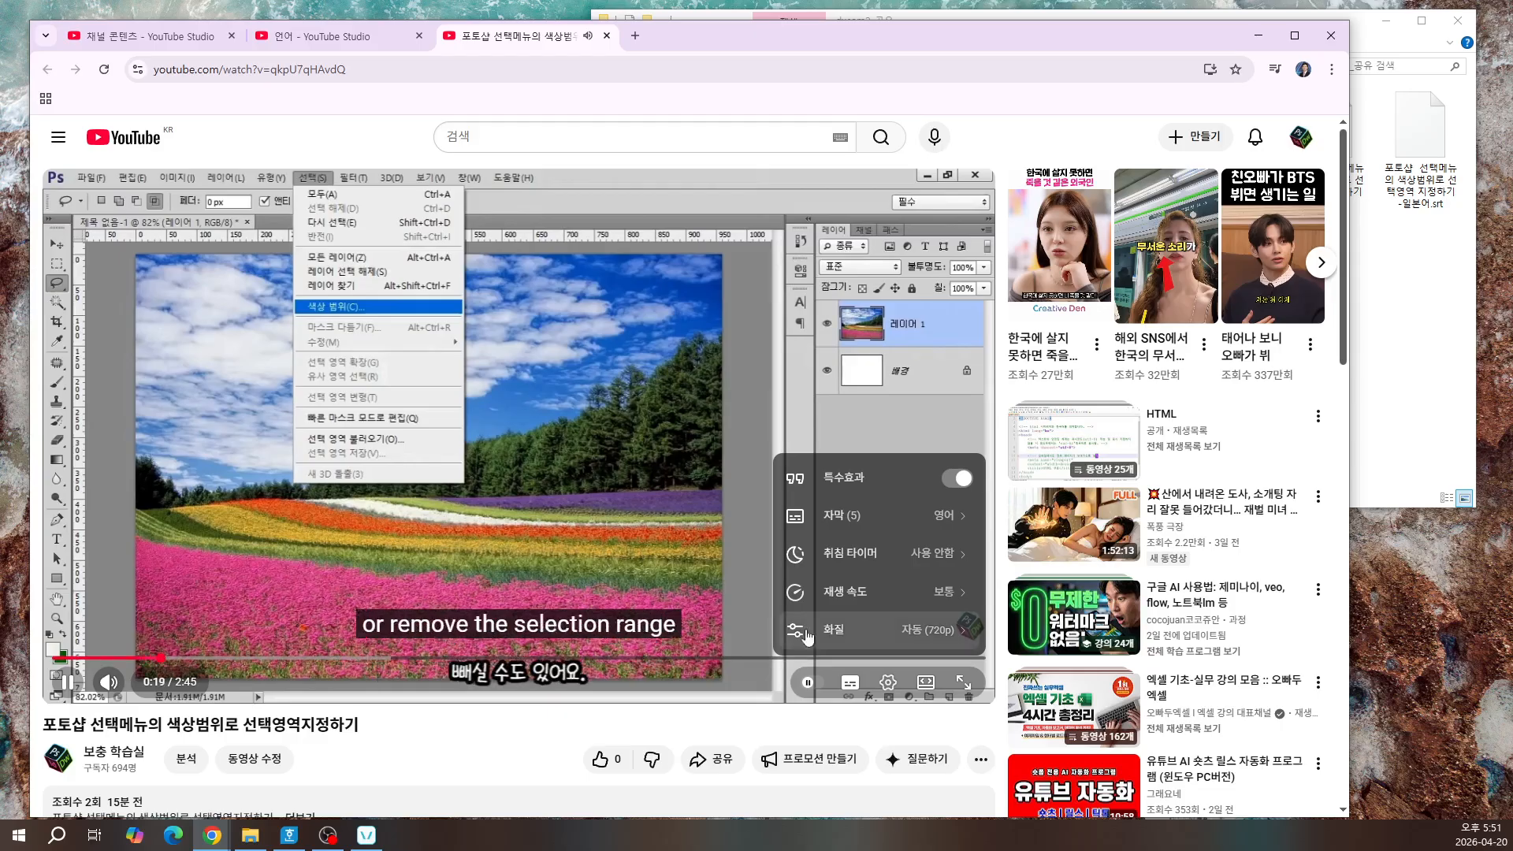
Step: Switch the captions in turn to Chinese (Simplified), Japanese, then Vietnamese
click(883, 522)
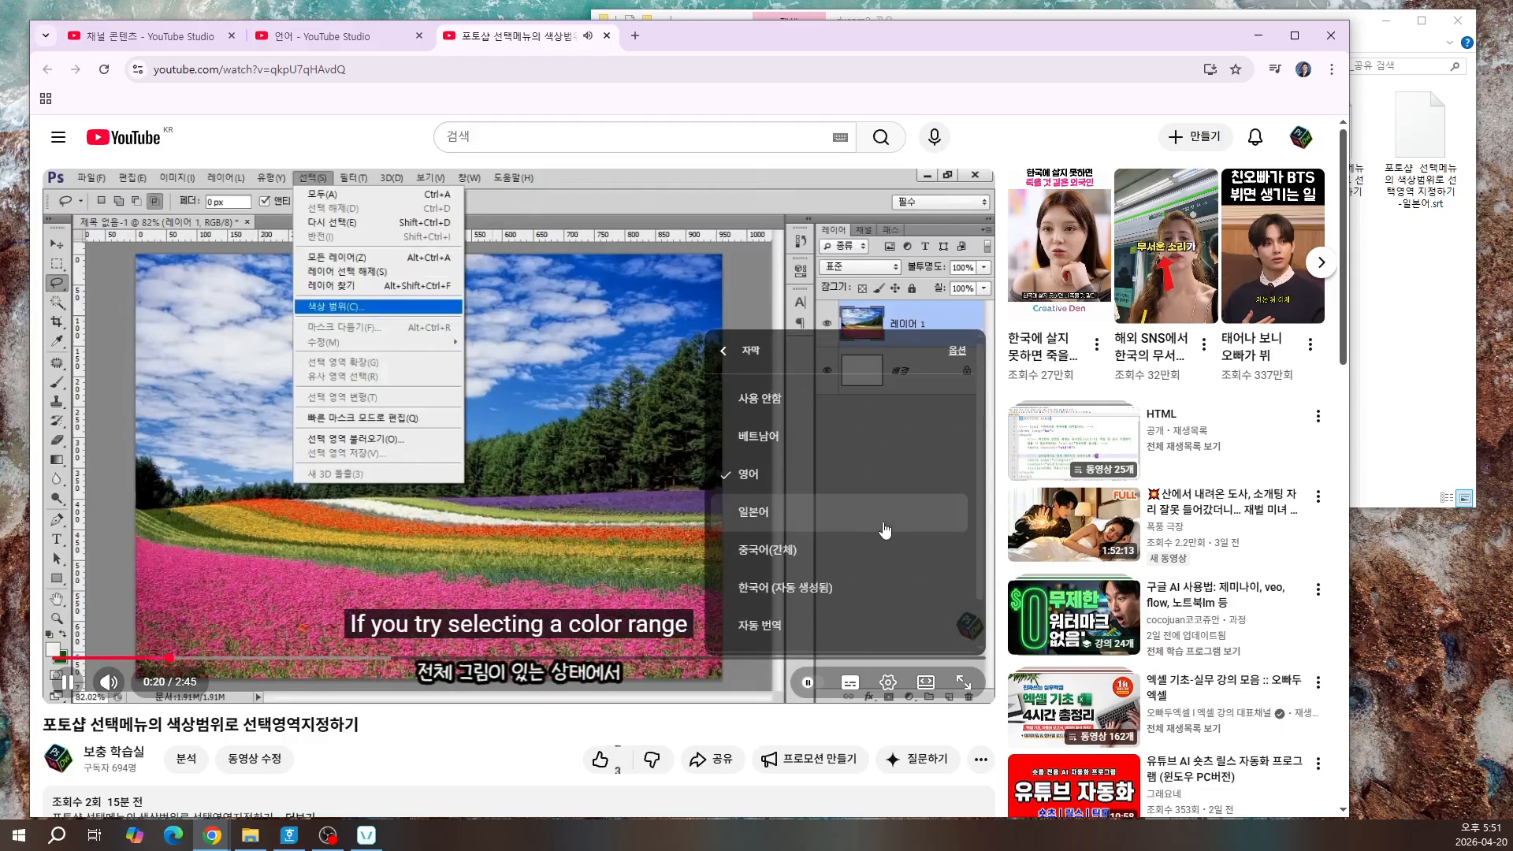
click(838, 556)
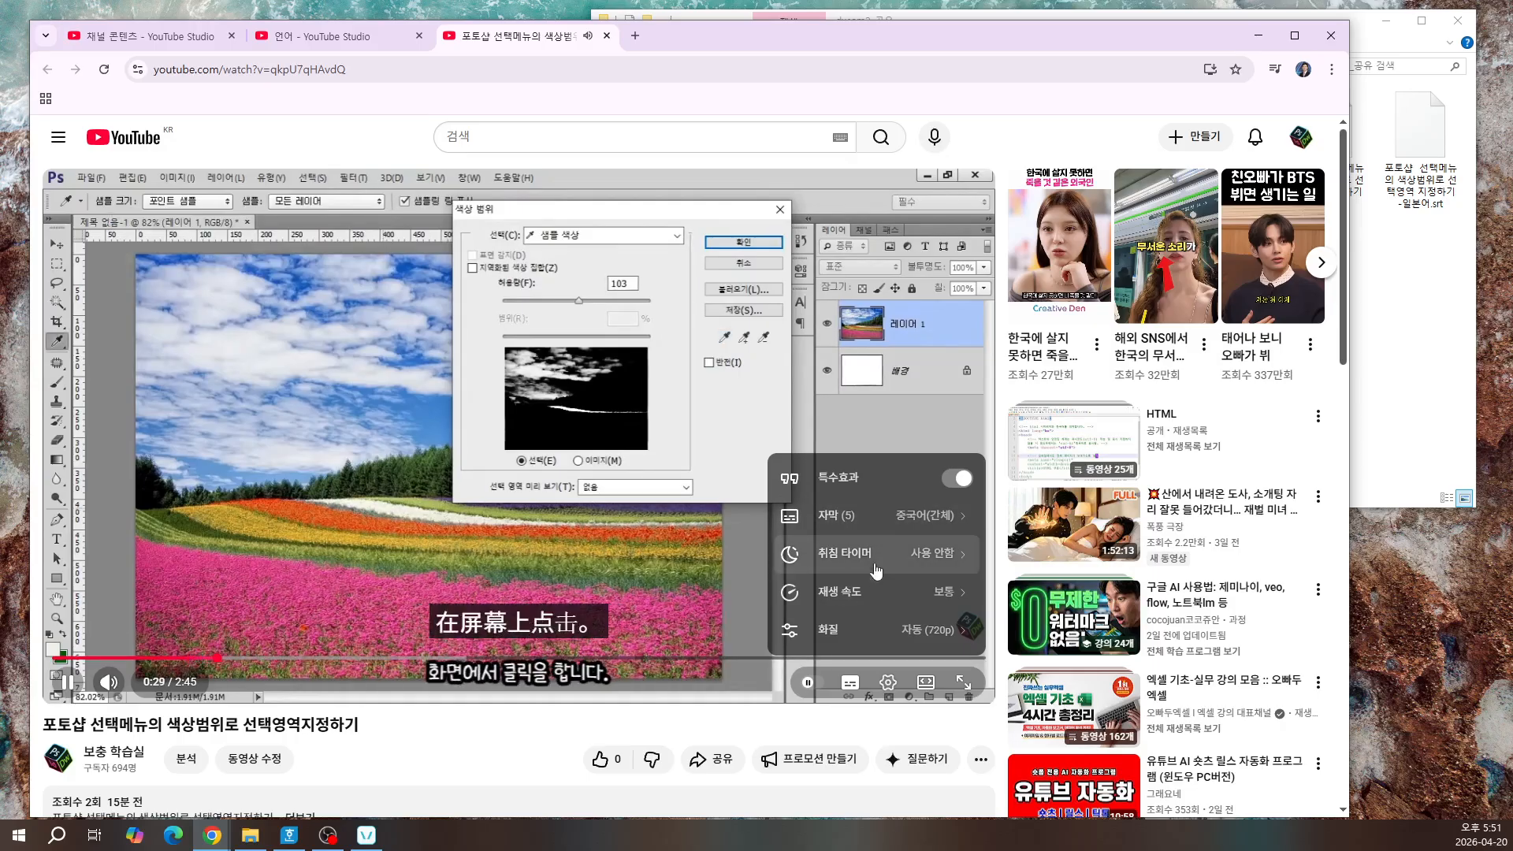
click(889, 520)
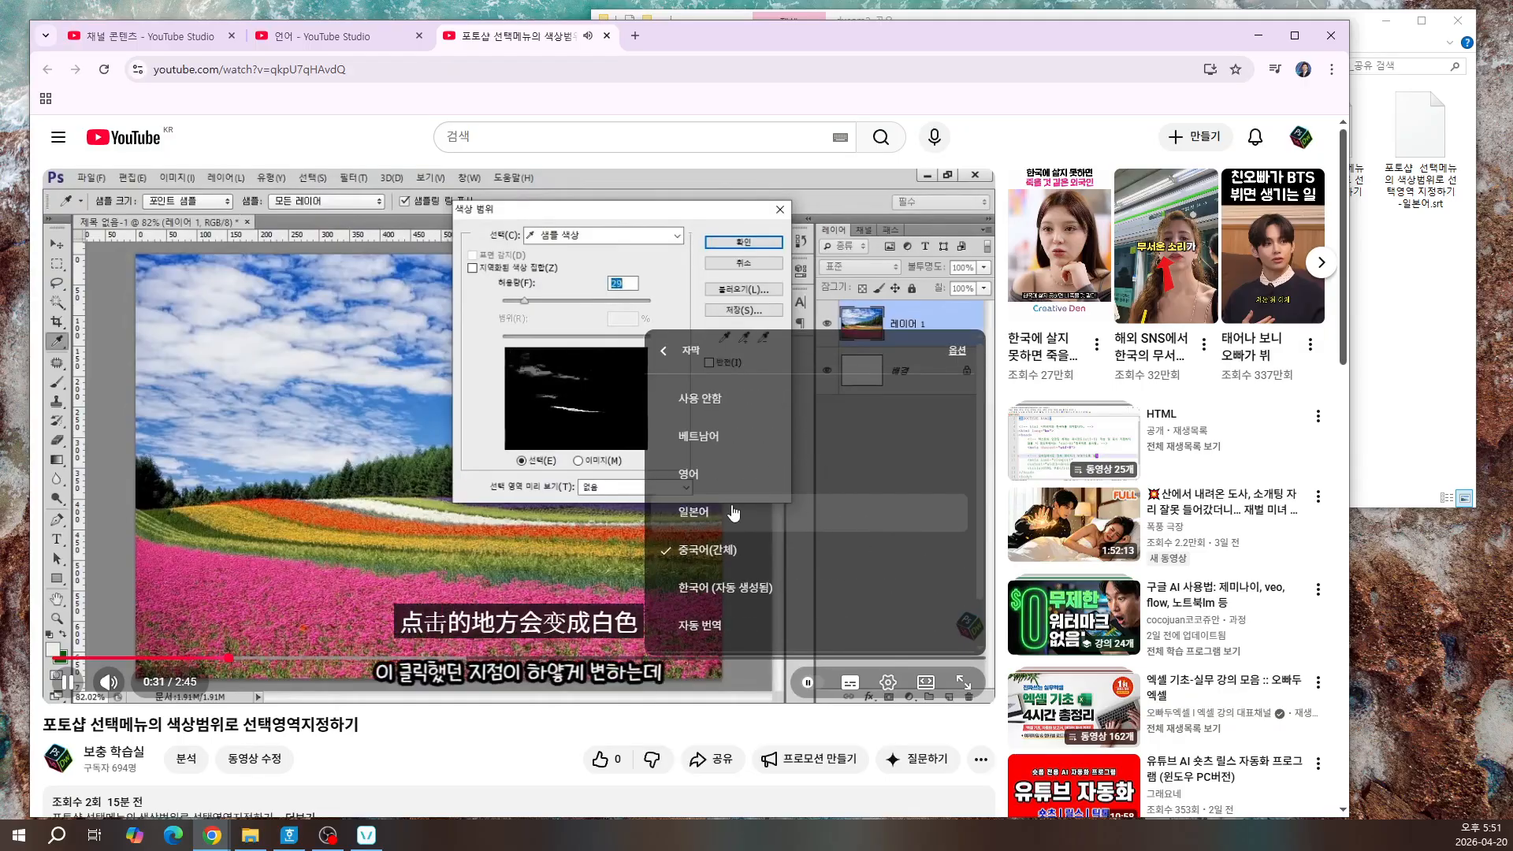
click(733, 513)
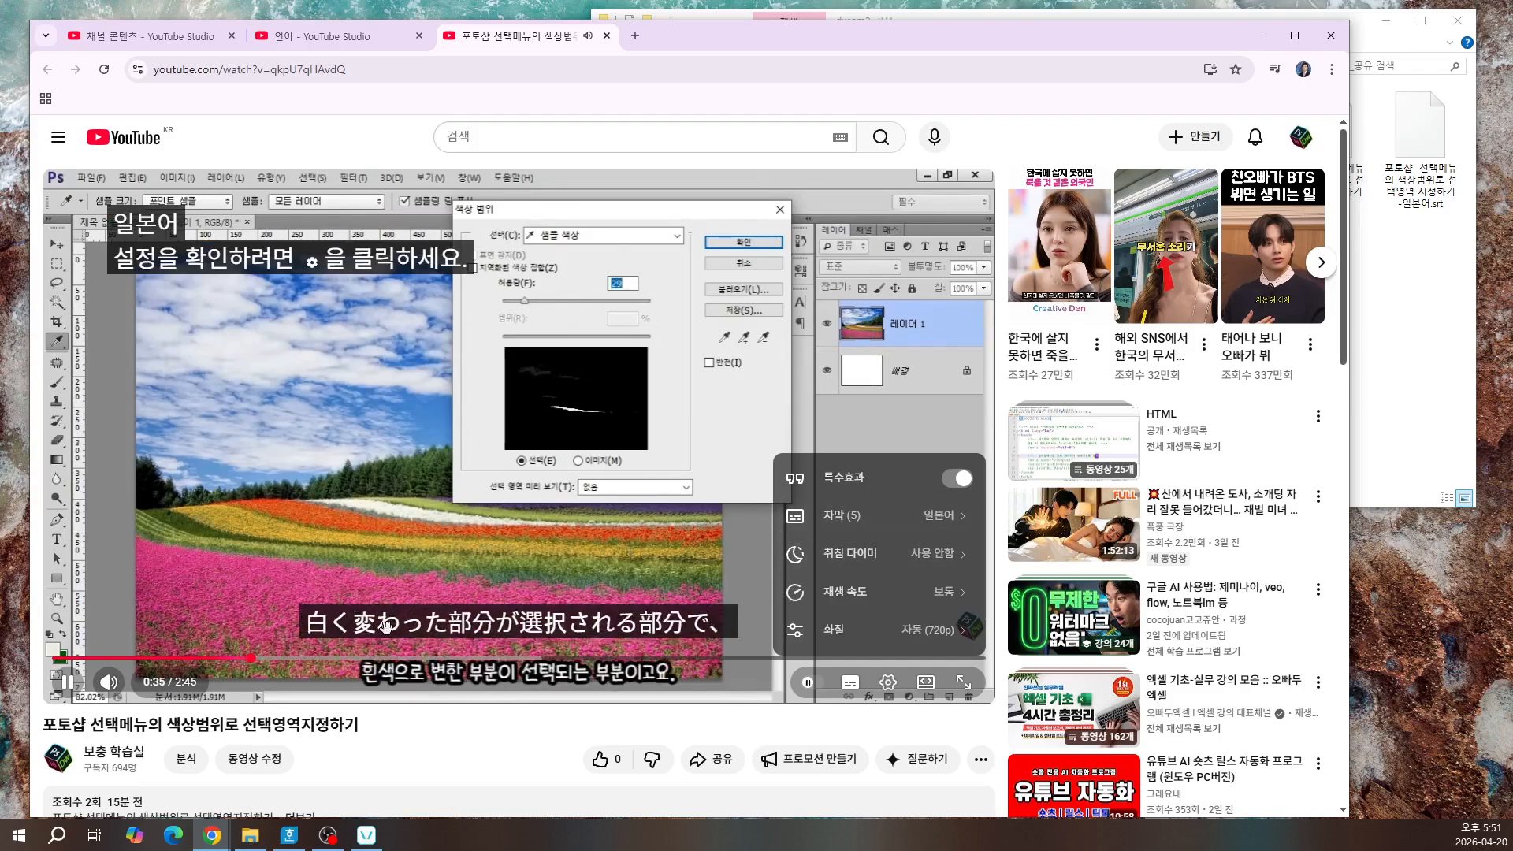
click(875, 522)
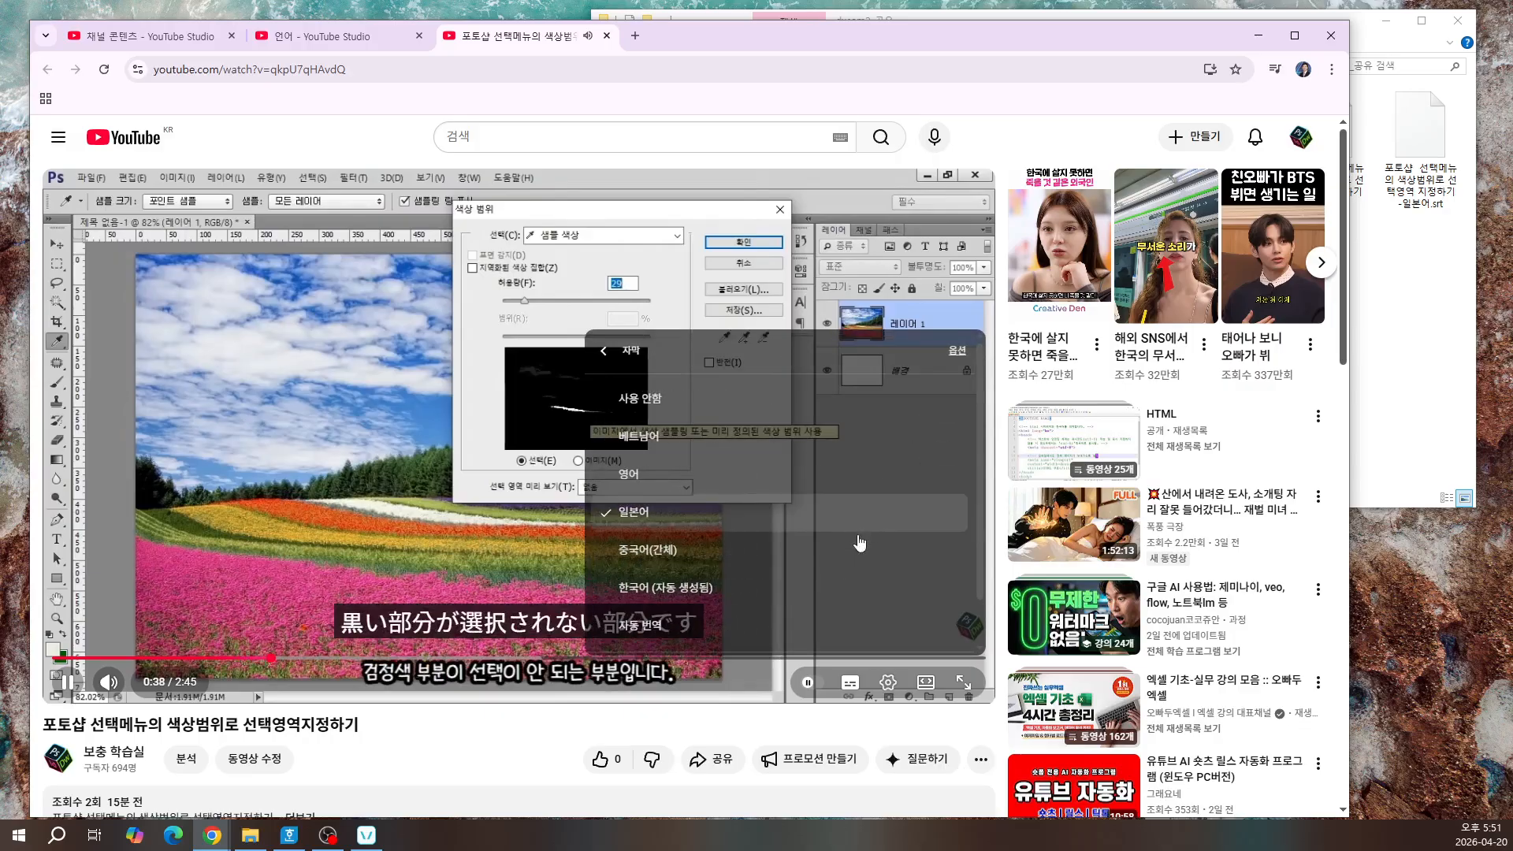
click(640, 438)
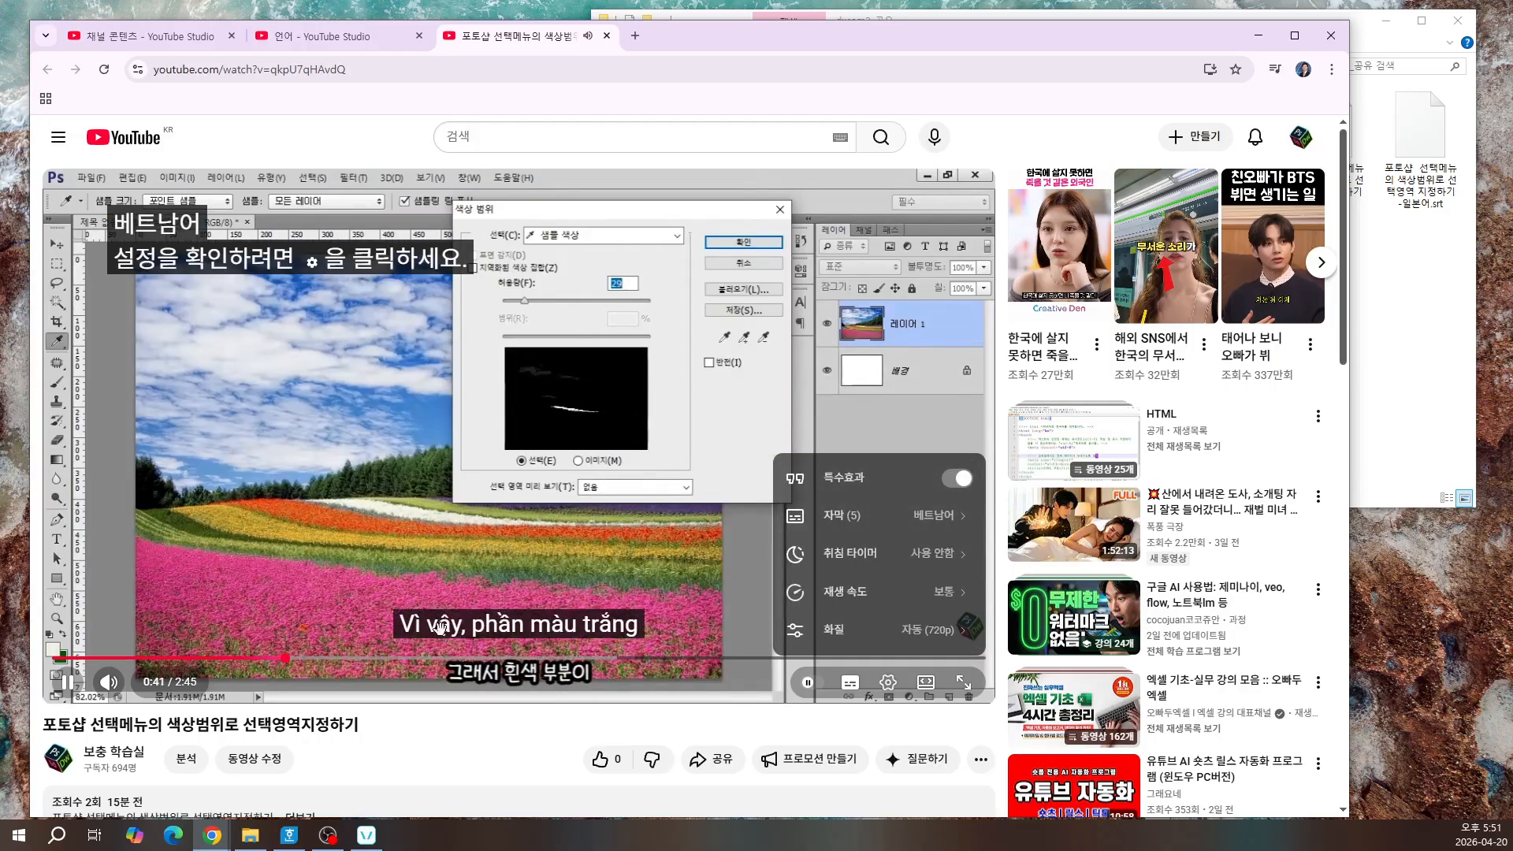
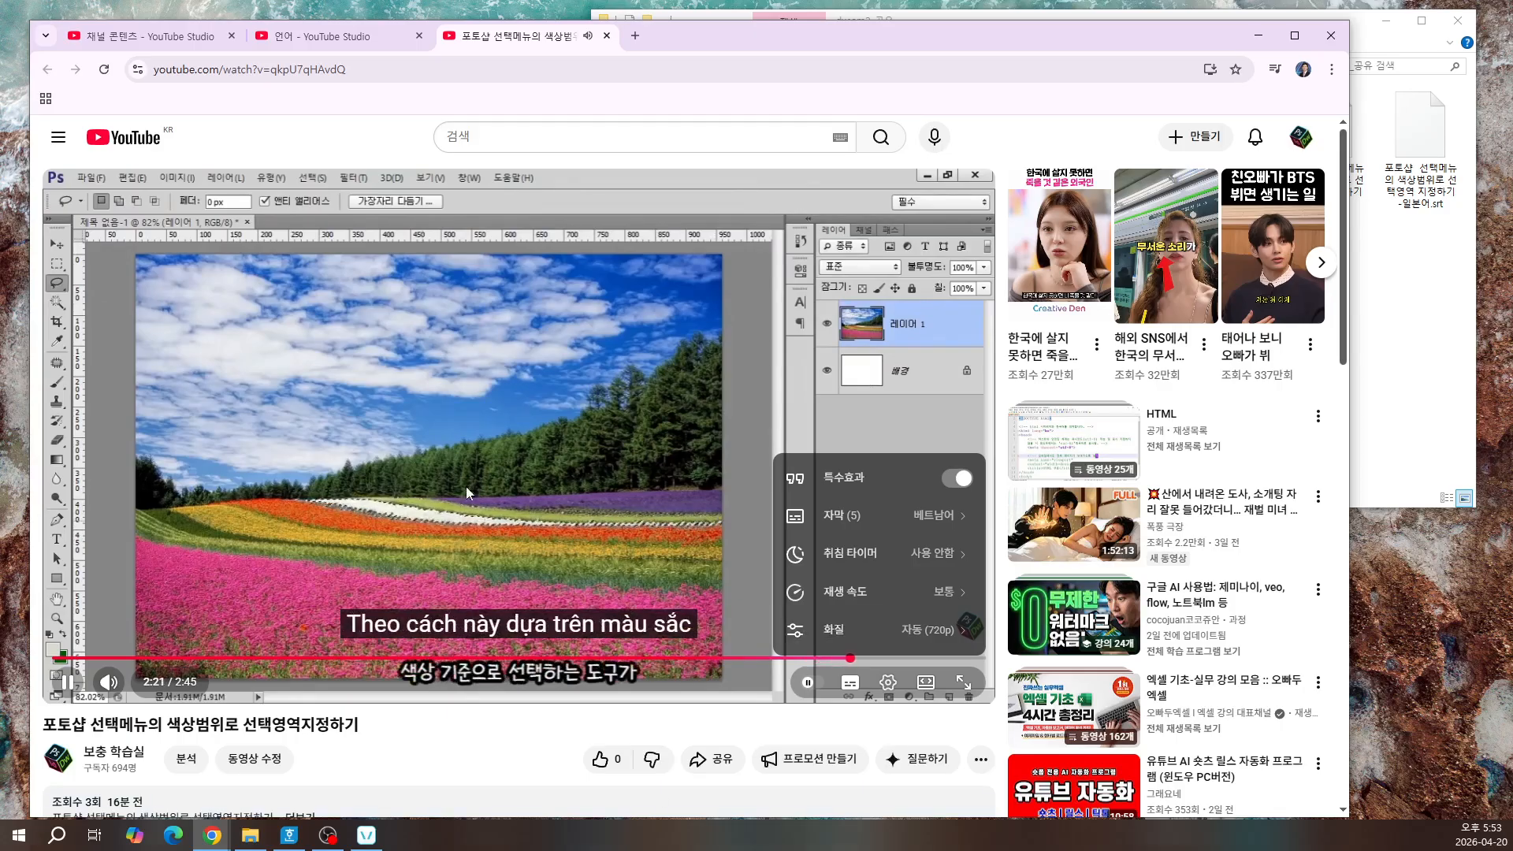
Step: Open a new Google tab beside the YouTube tutorial video tab
click(636, 37)
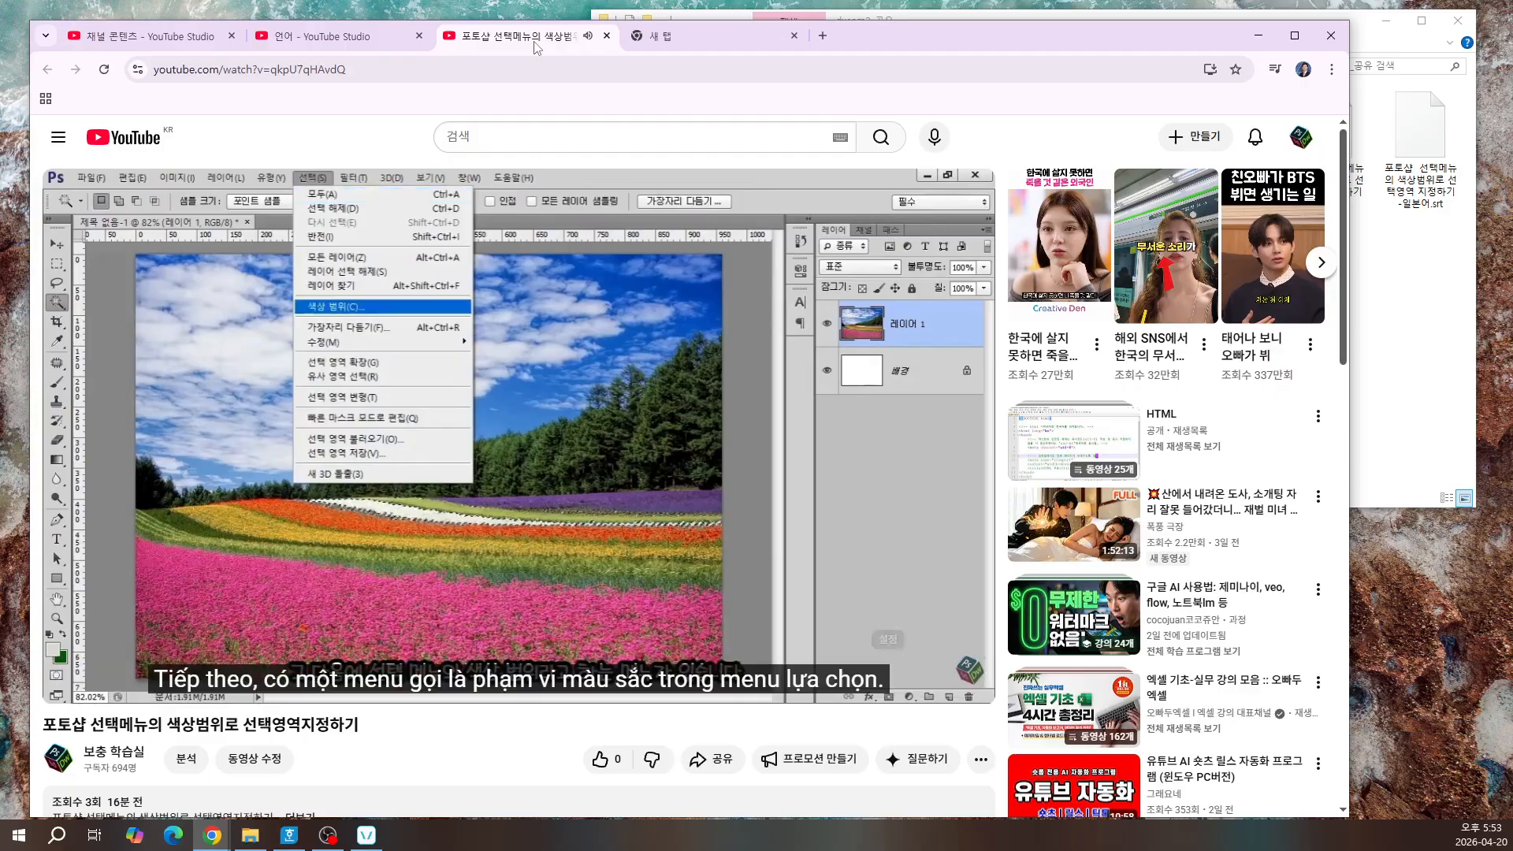
click(536, 37)
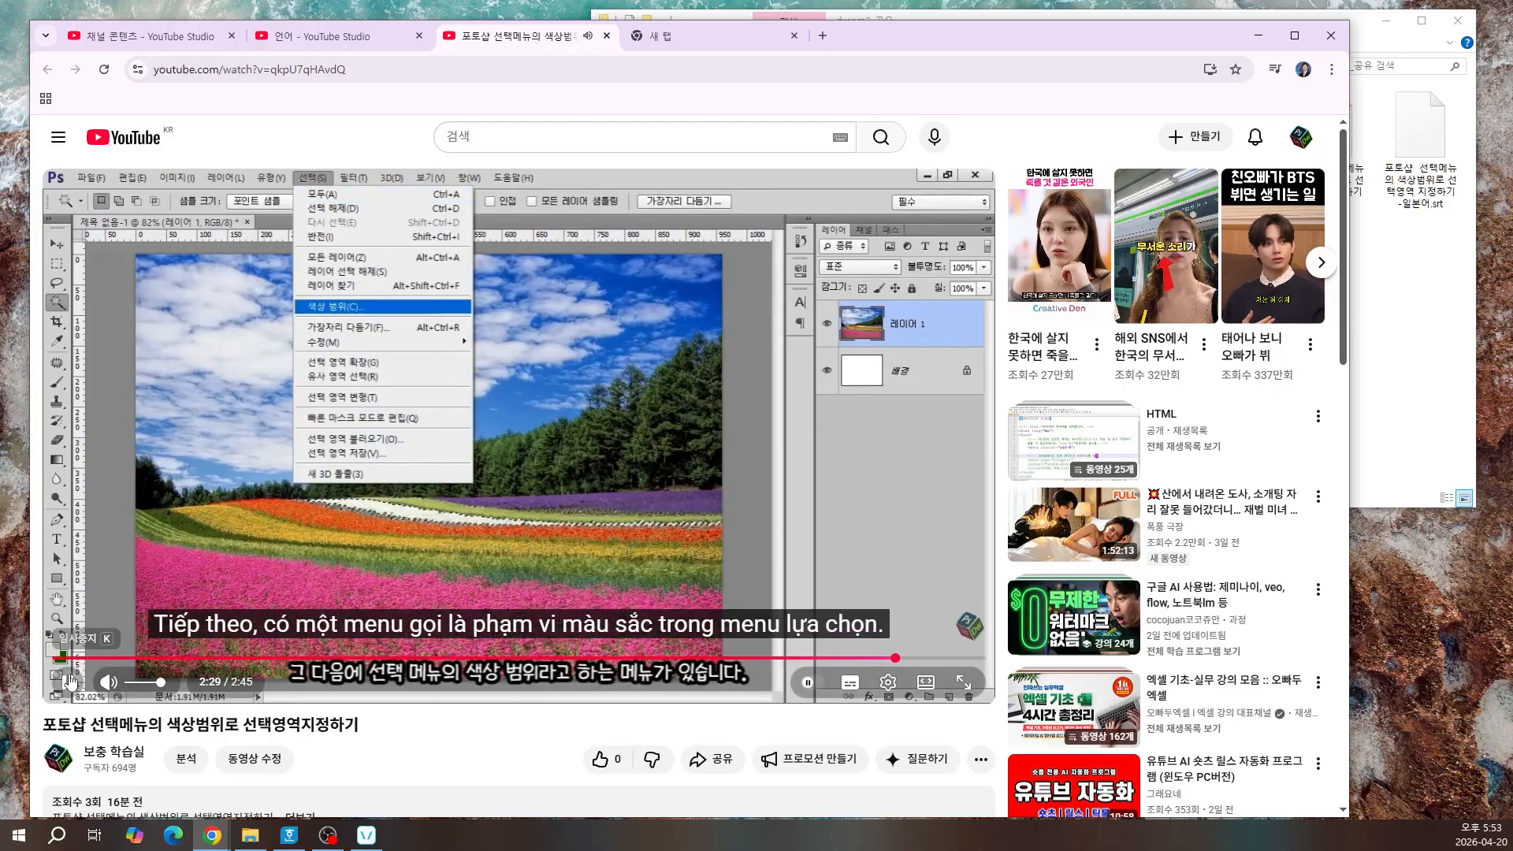
click(731, 45)
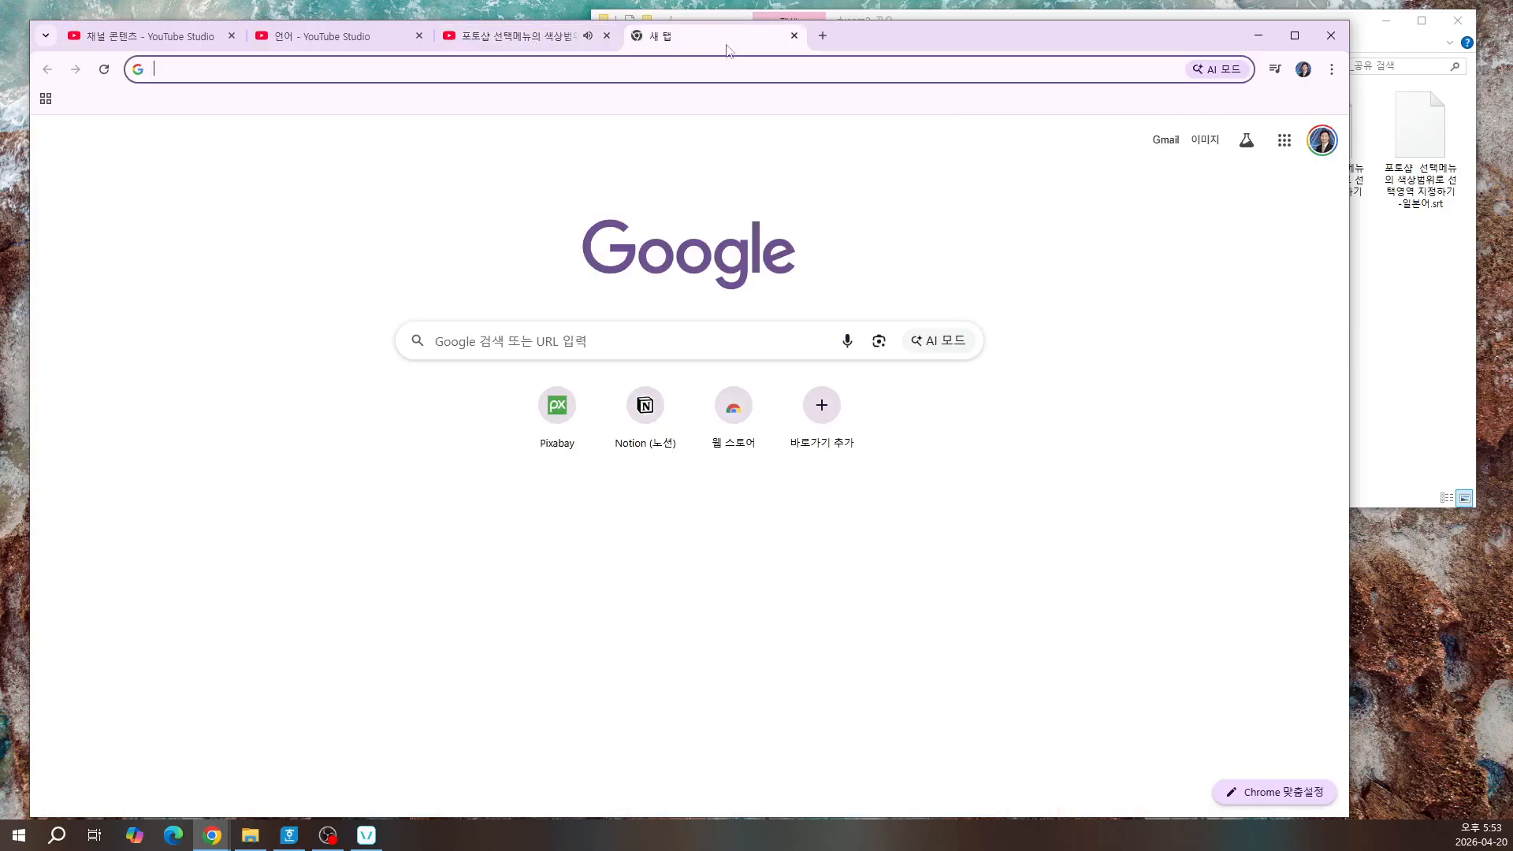
Step: Search Google for 클로바더빙 and open the CLOVA Dubbing site at clovadubbing.naver.com
click(720, 68)
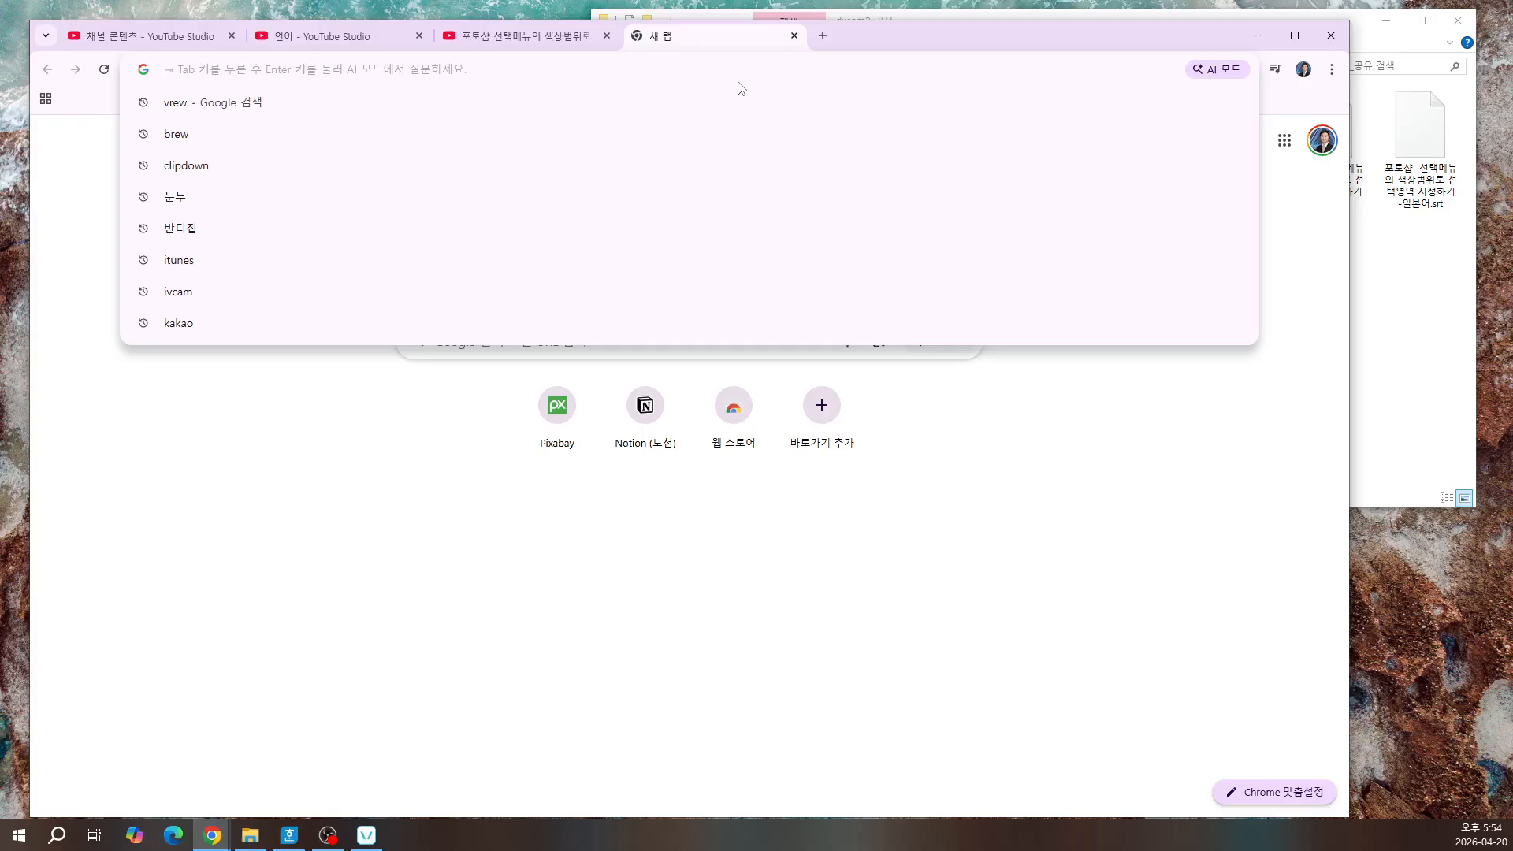
text(클로바)
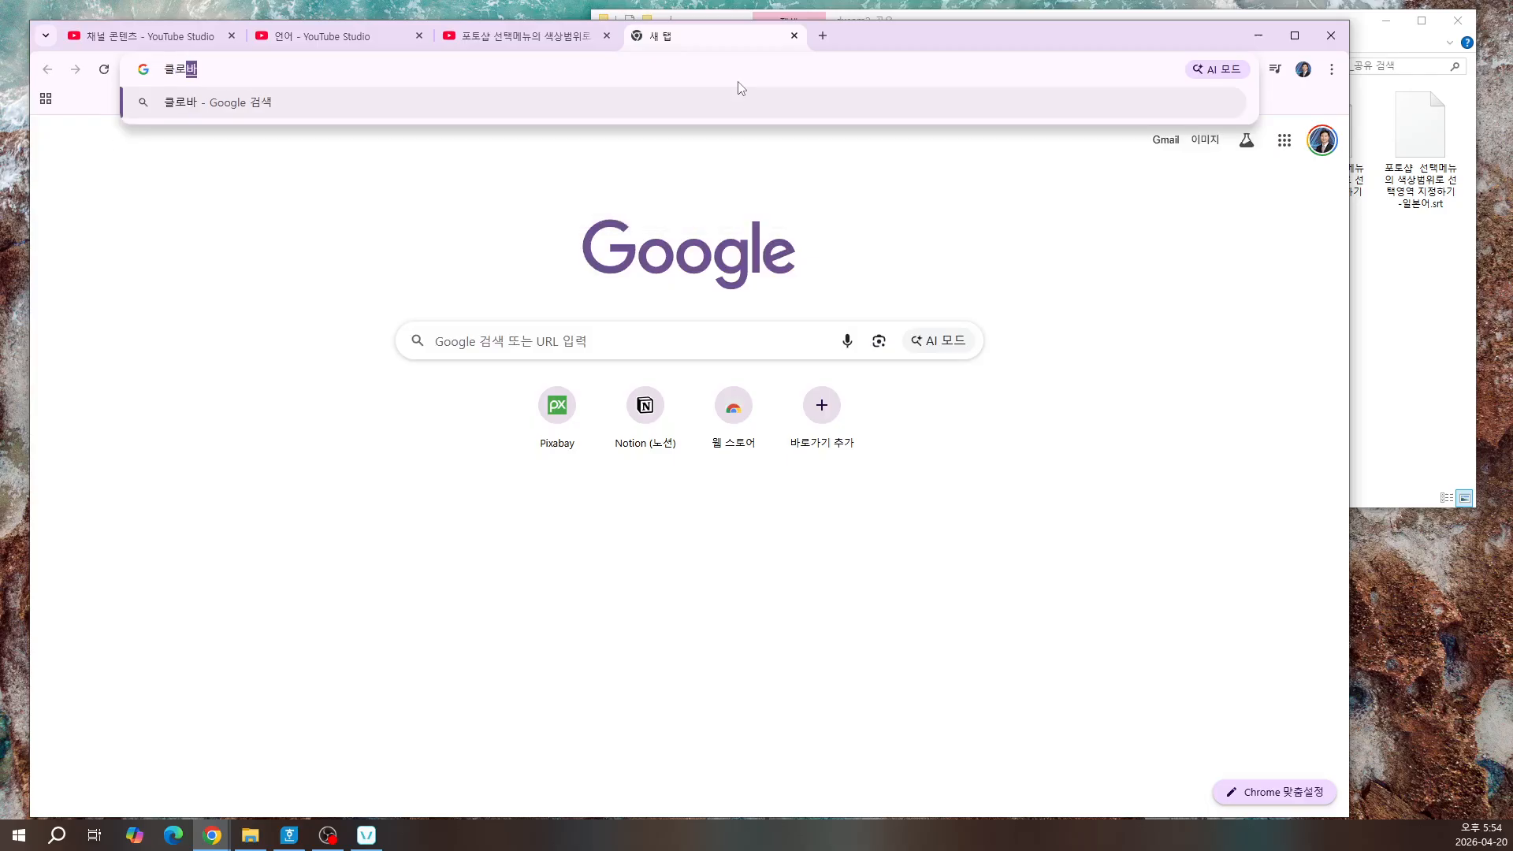
text(더빙)
key(Return)
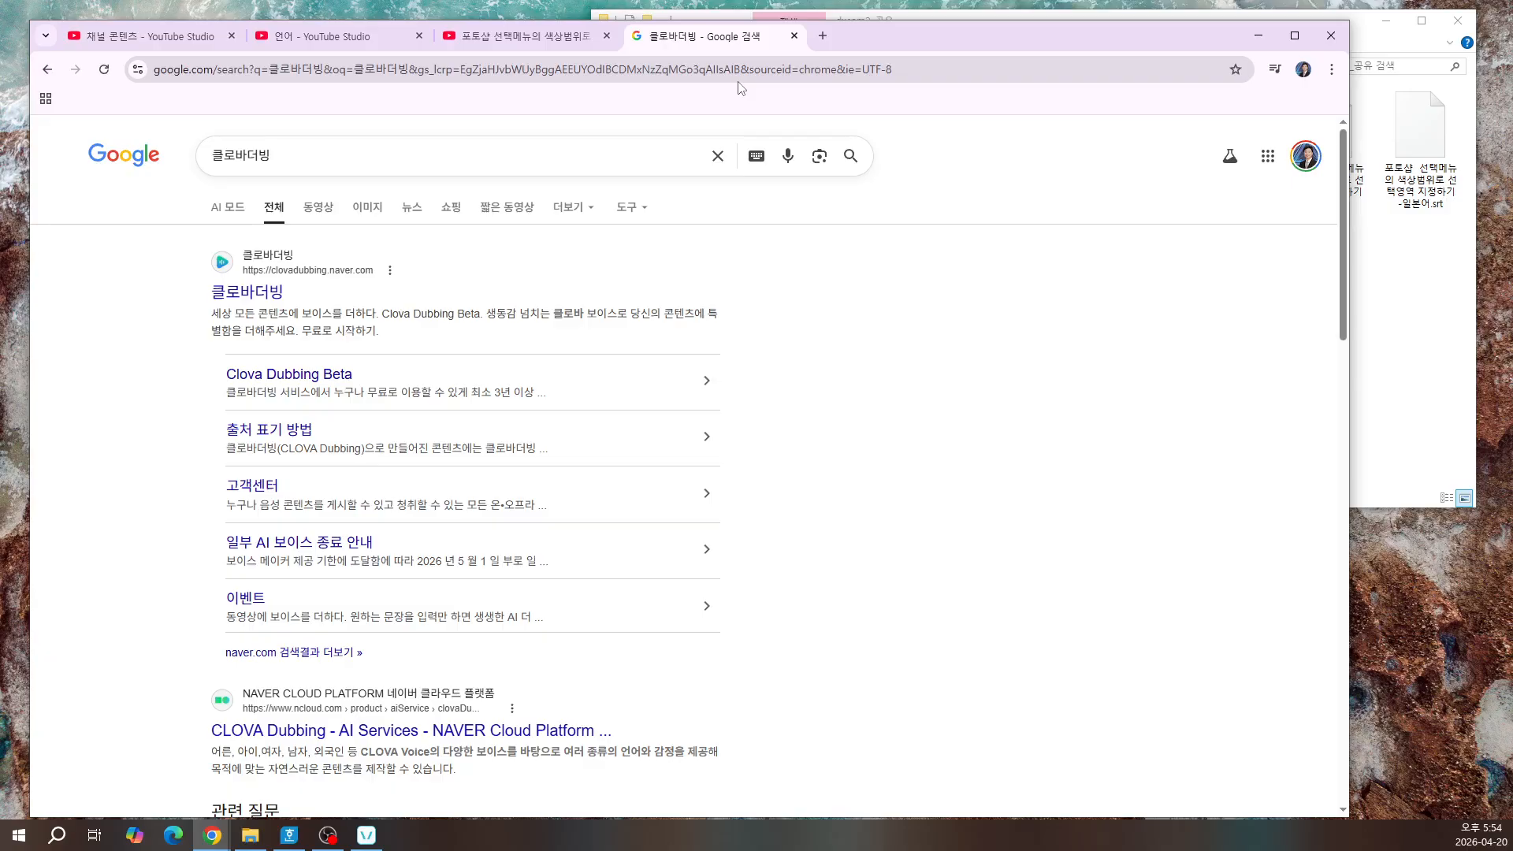
click(265, 298)
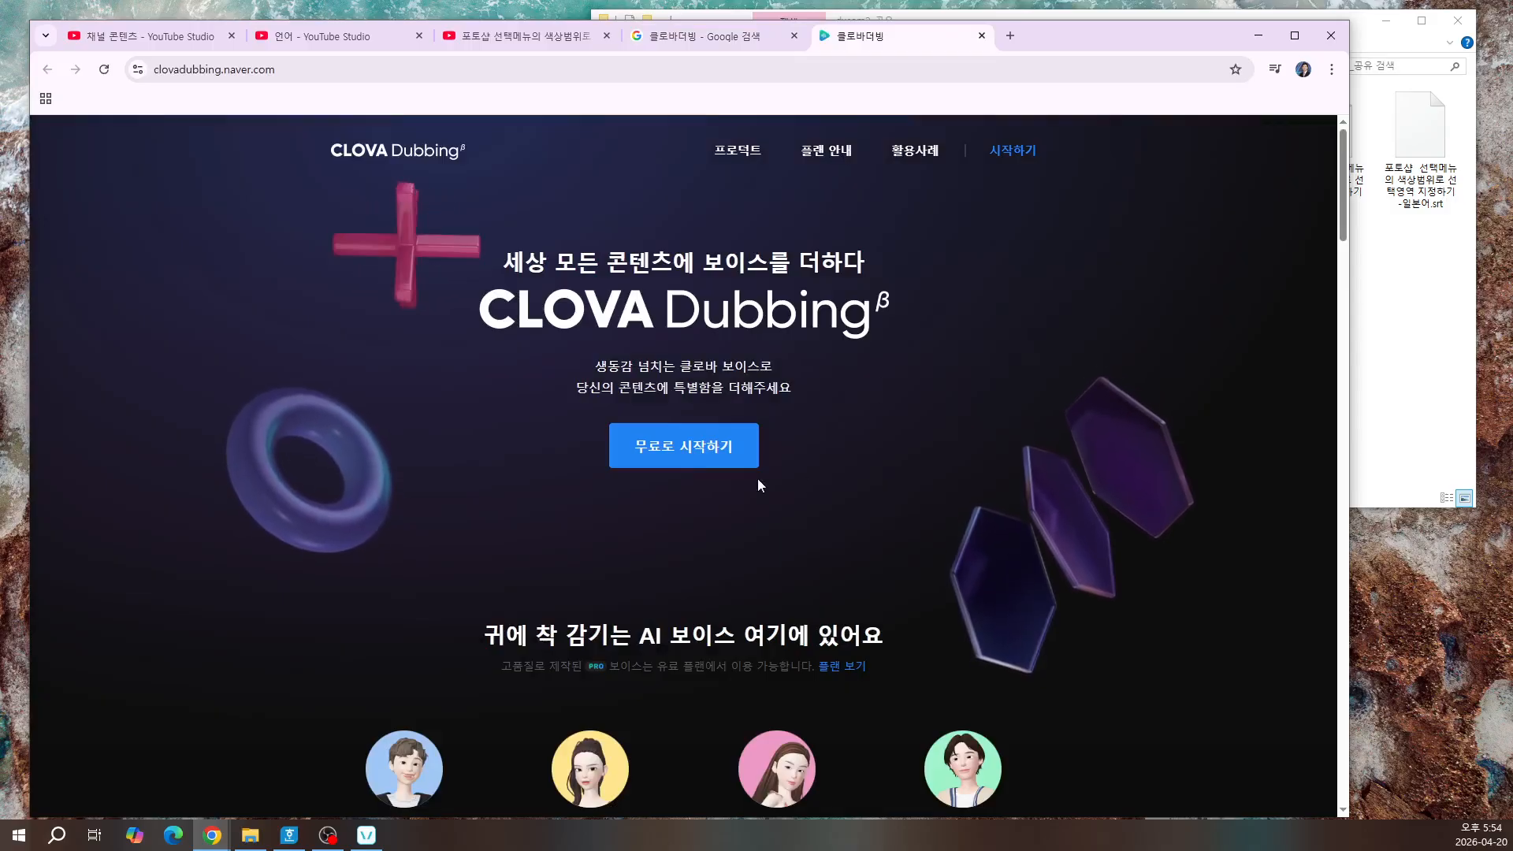
Step: Log in to CLOVA Dubbing with the Naver account ID and password, landing on 내 프로젝트
click(692, 444)
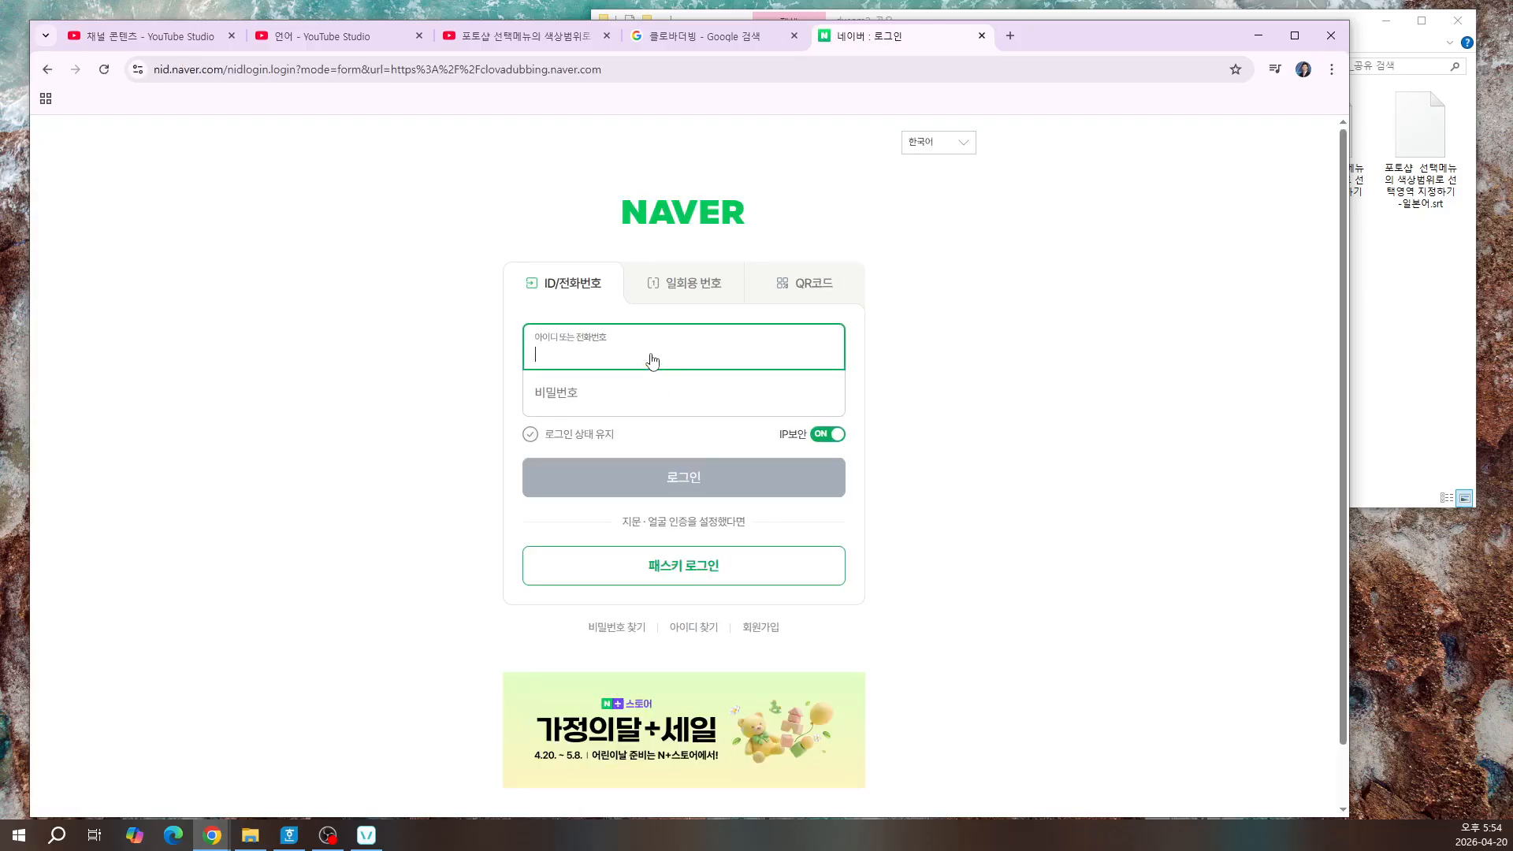
text(ㅏ여ㅣ)
key(BackSpace)
key(BackSpace)
key(BackSpace)
key(BackSpace)
text(kaksital01)
key(Tab)
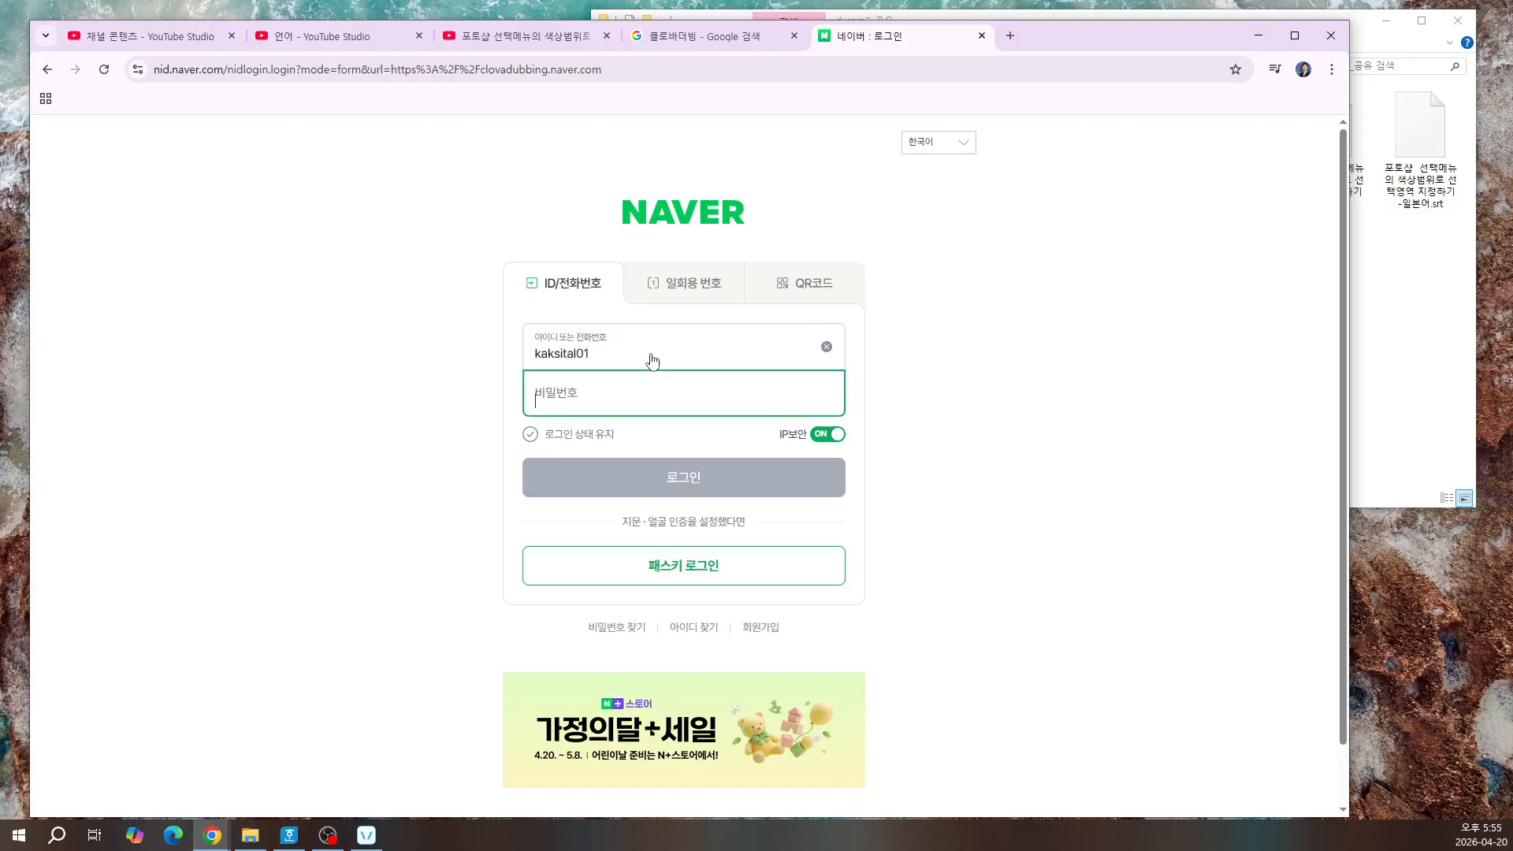
text(*********)
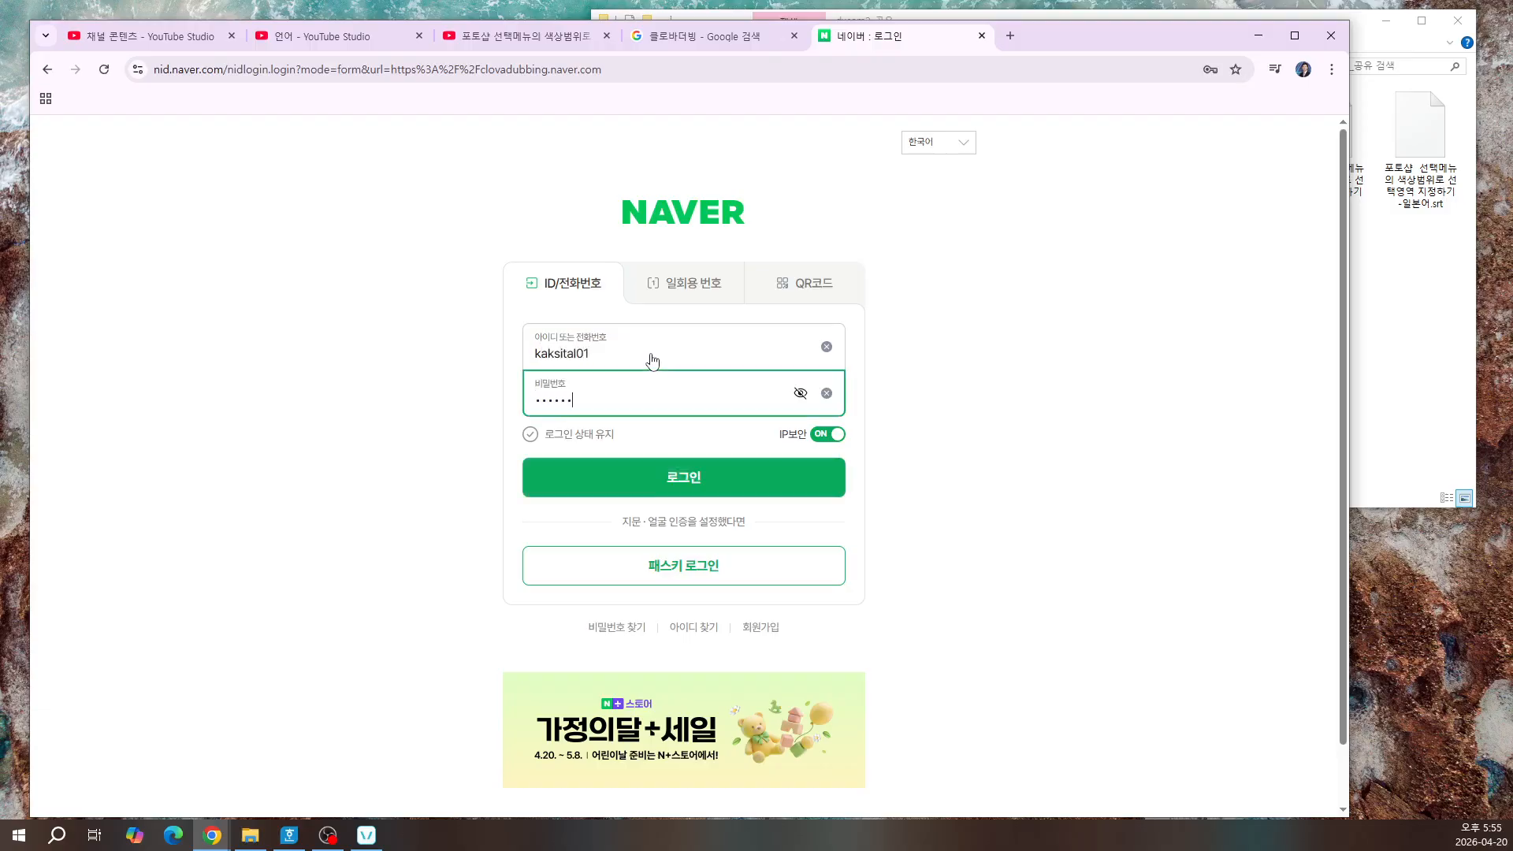
key(Return)
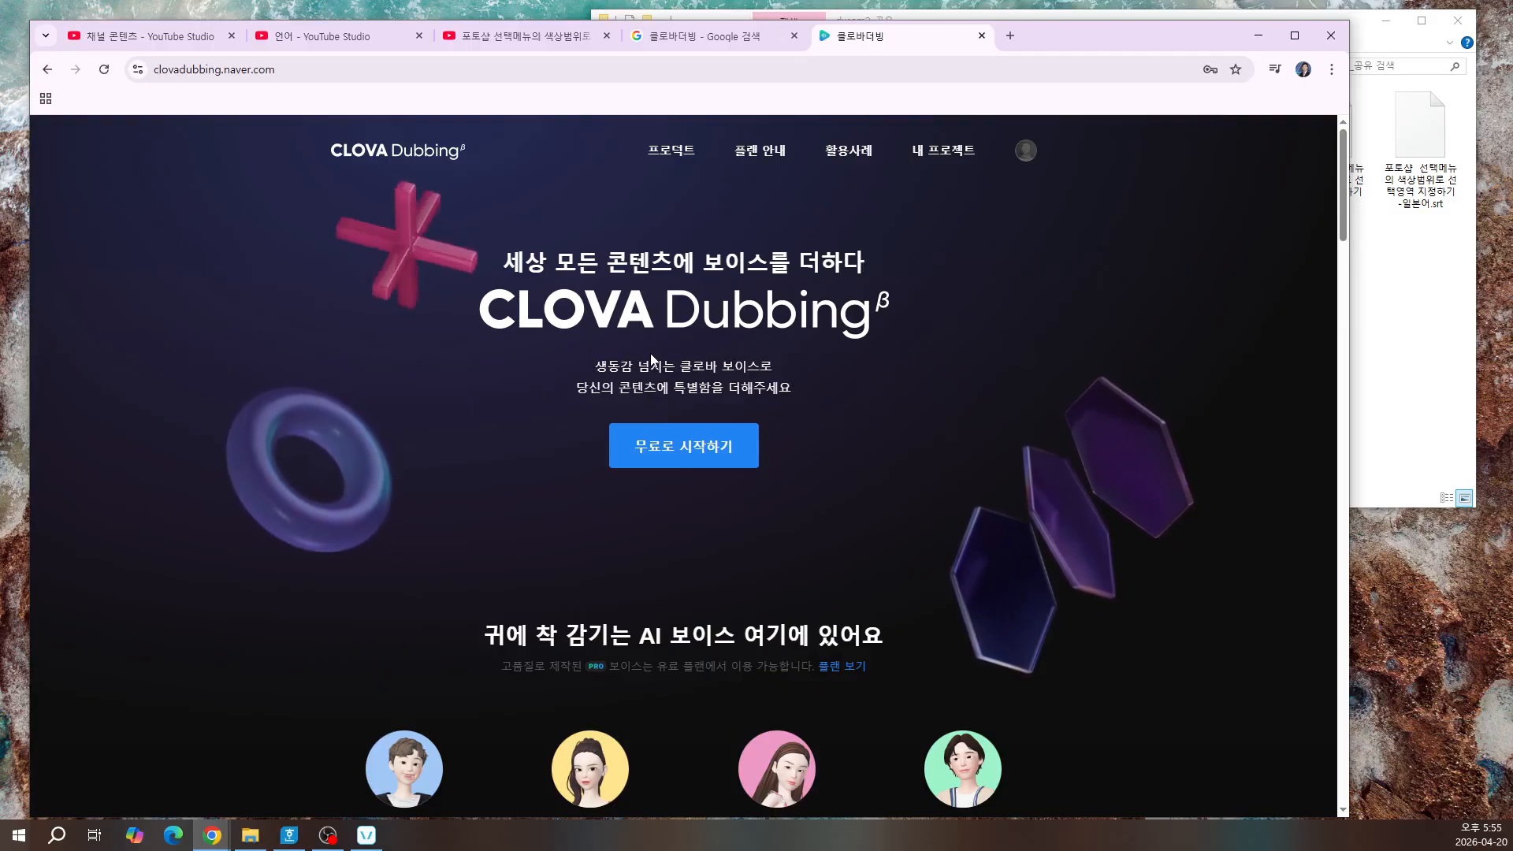
click(706, 450)
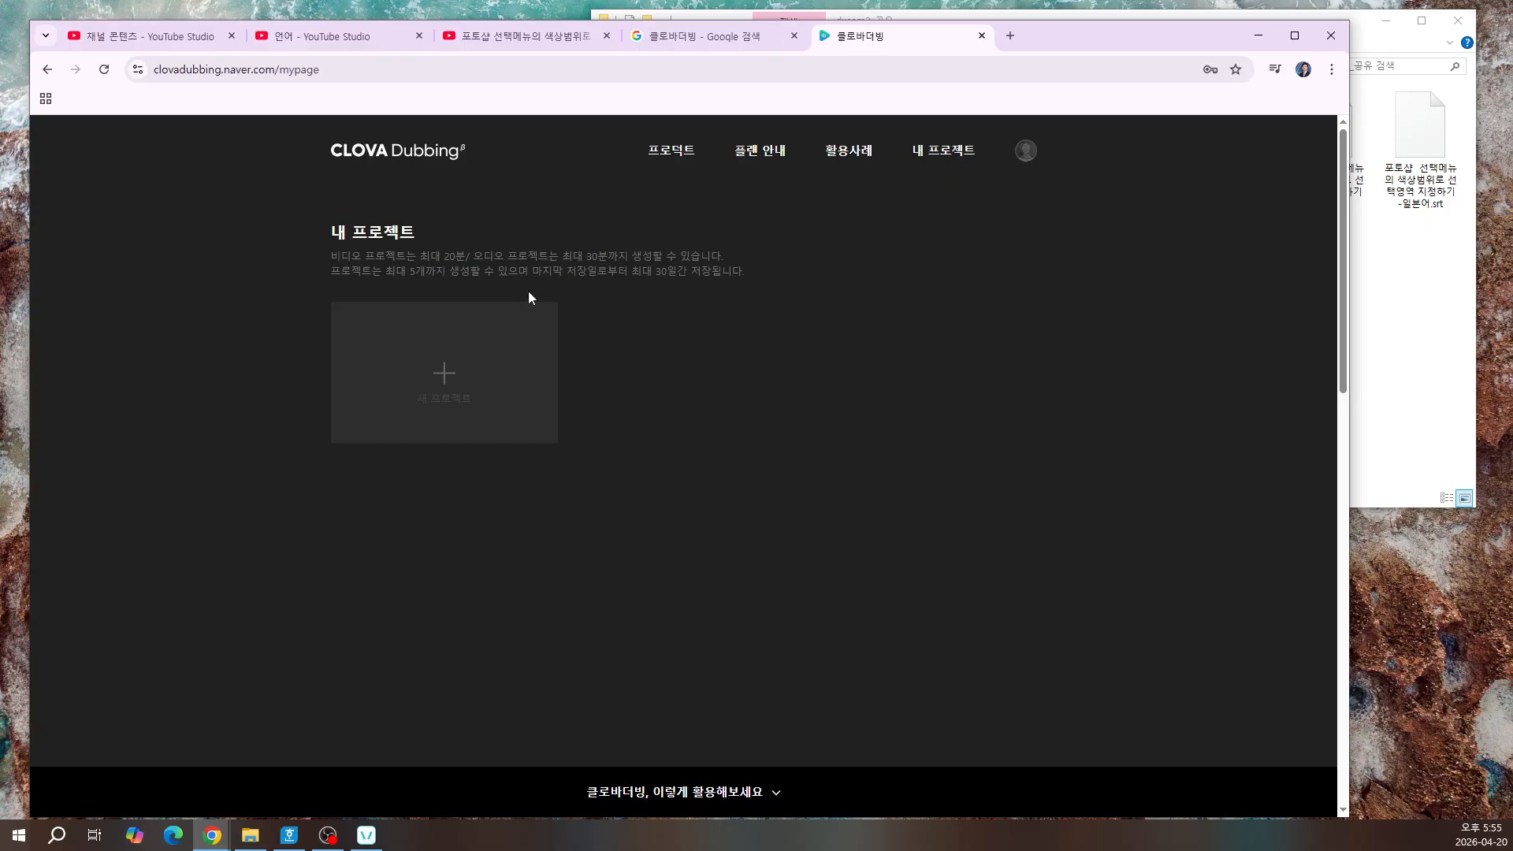
Step: Create a new 오디오 project under the default name 새 프로젝트
click(467, 382)
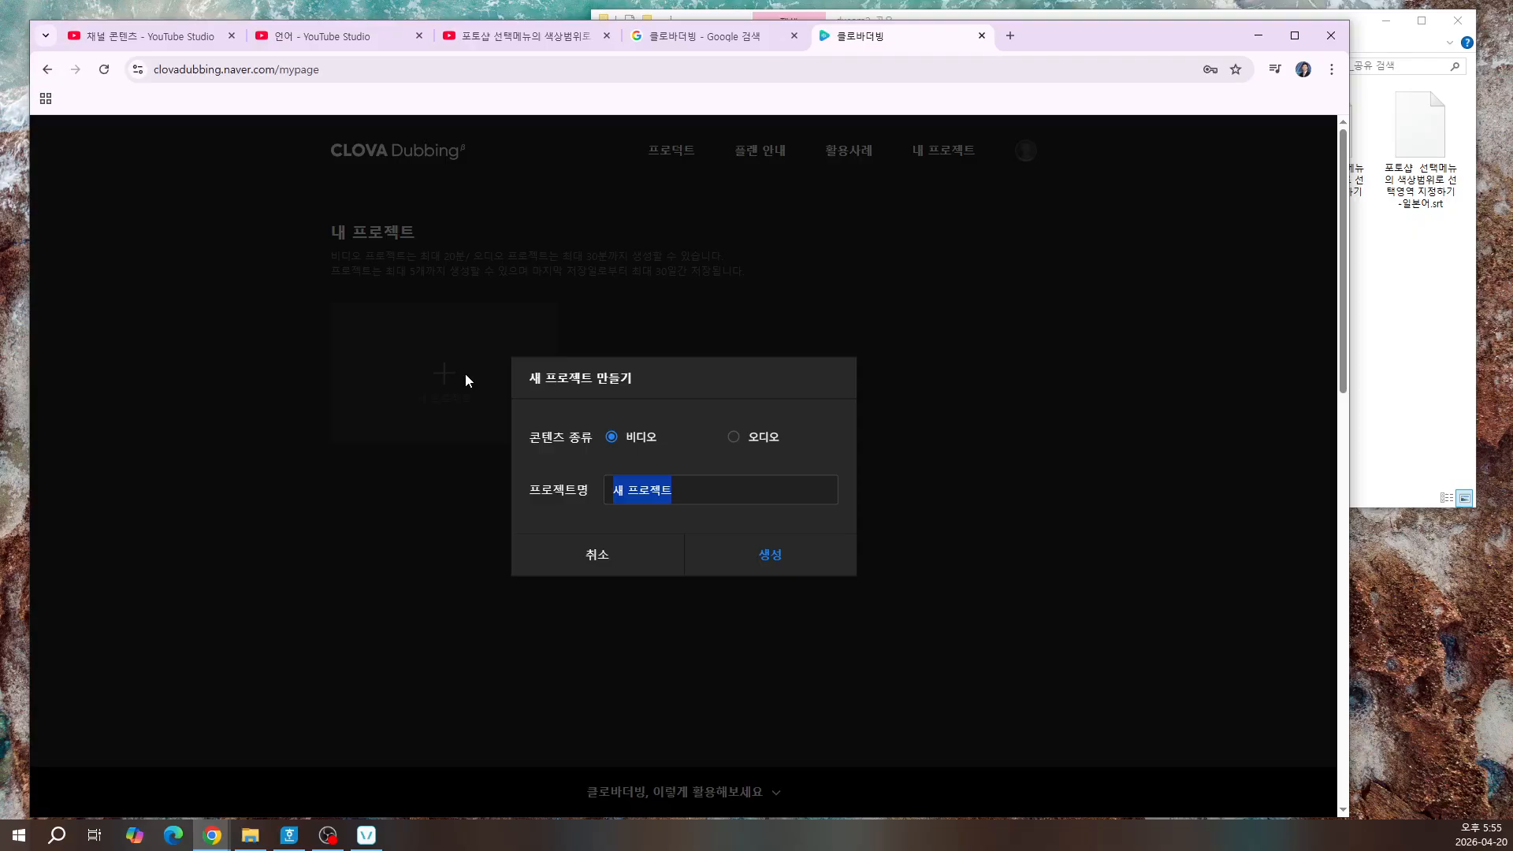
click(735, 440)
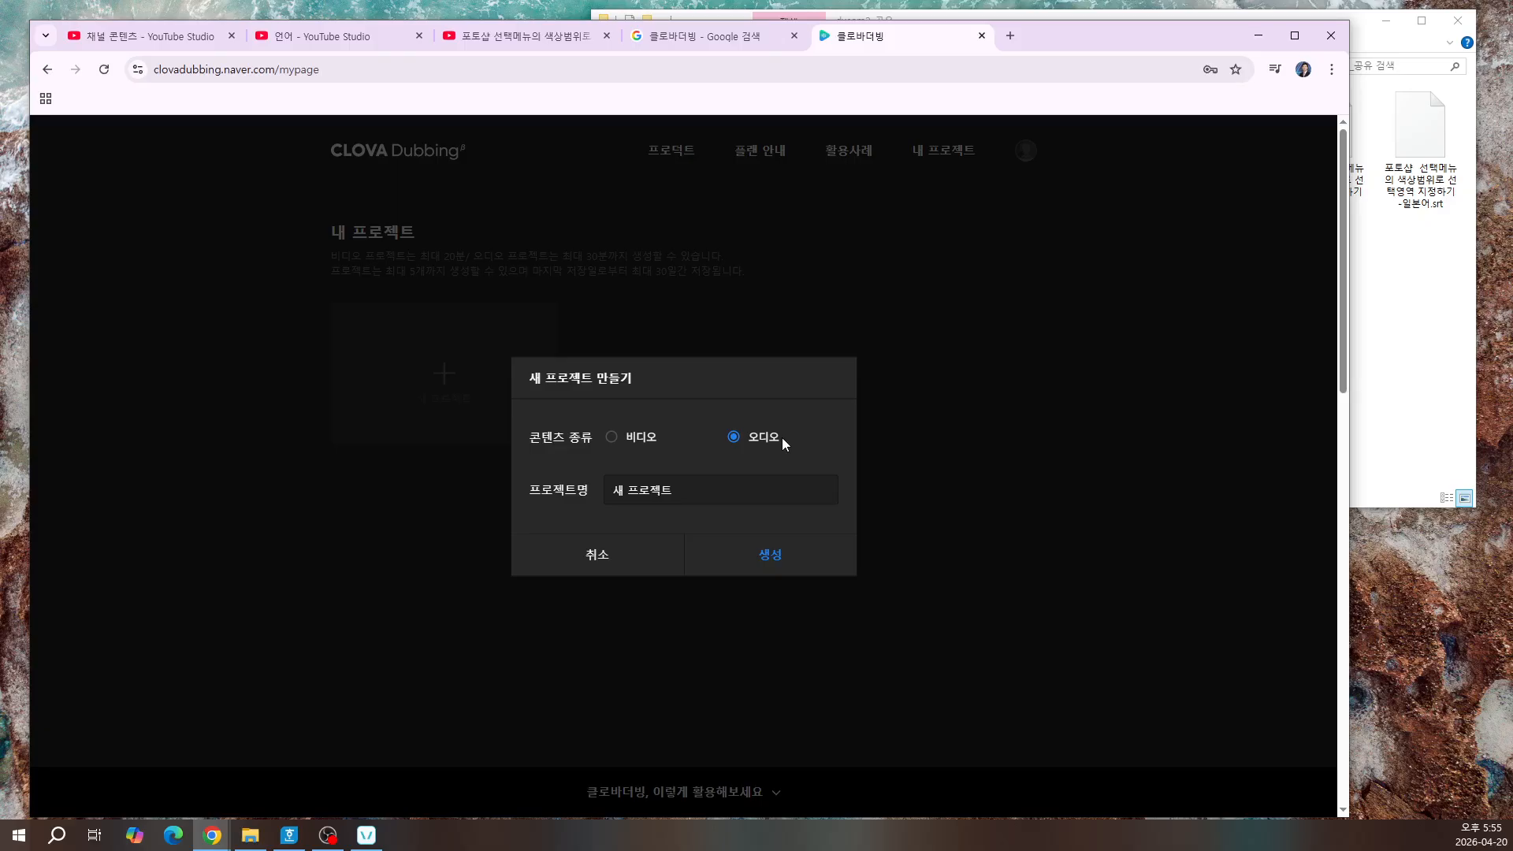
click(778, 562)
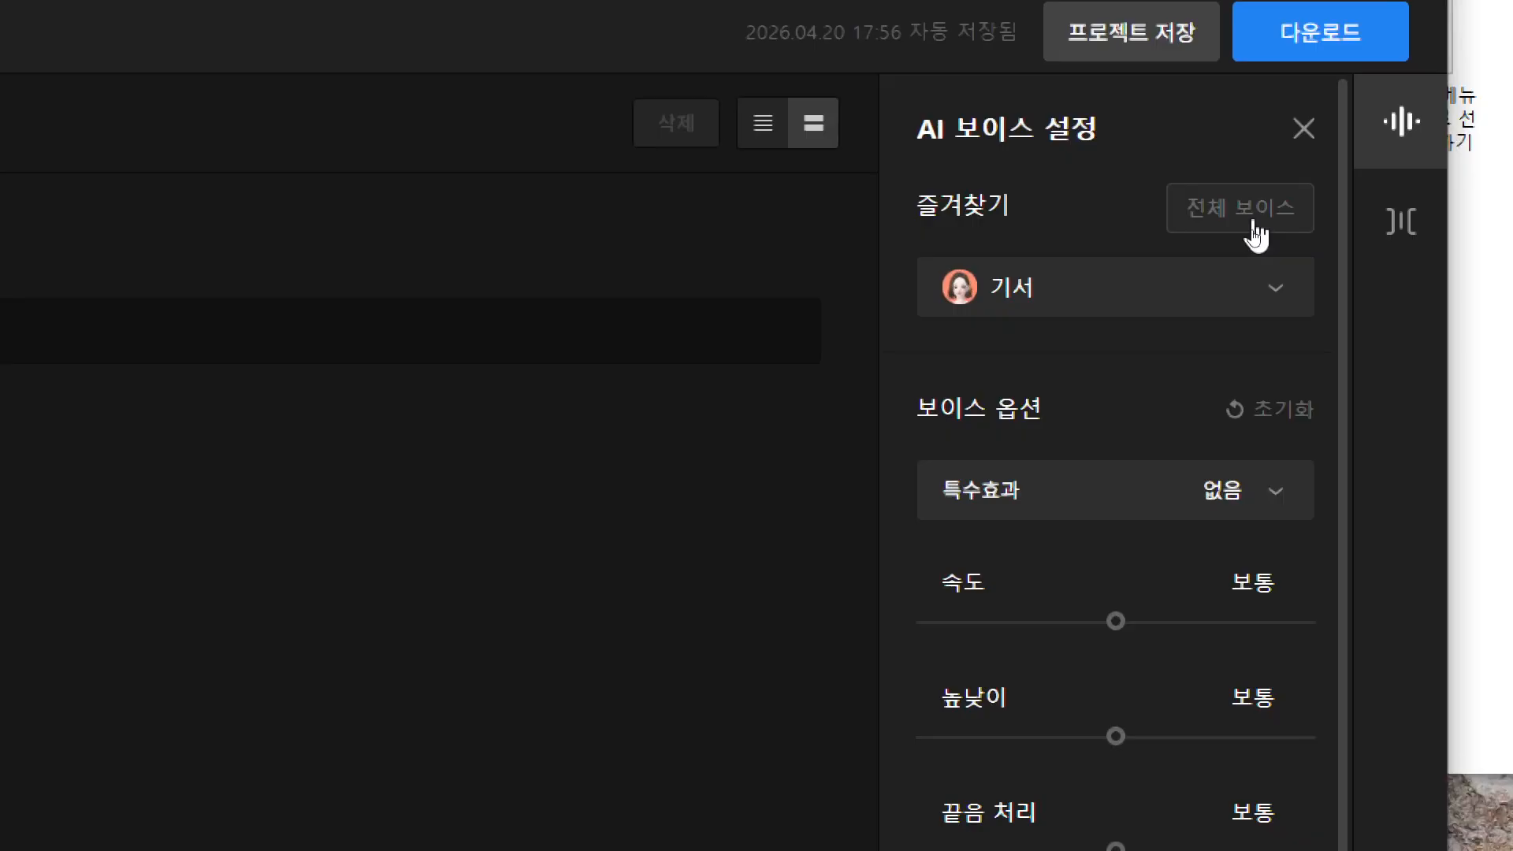
Step: Open the 전체 보이스 list and play the 대성, 고은 and 쭈아맘 voice previews
click(1254, 229)
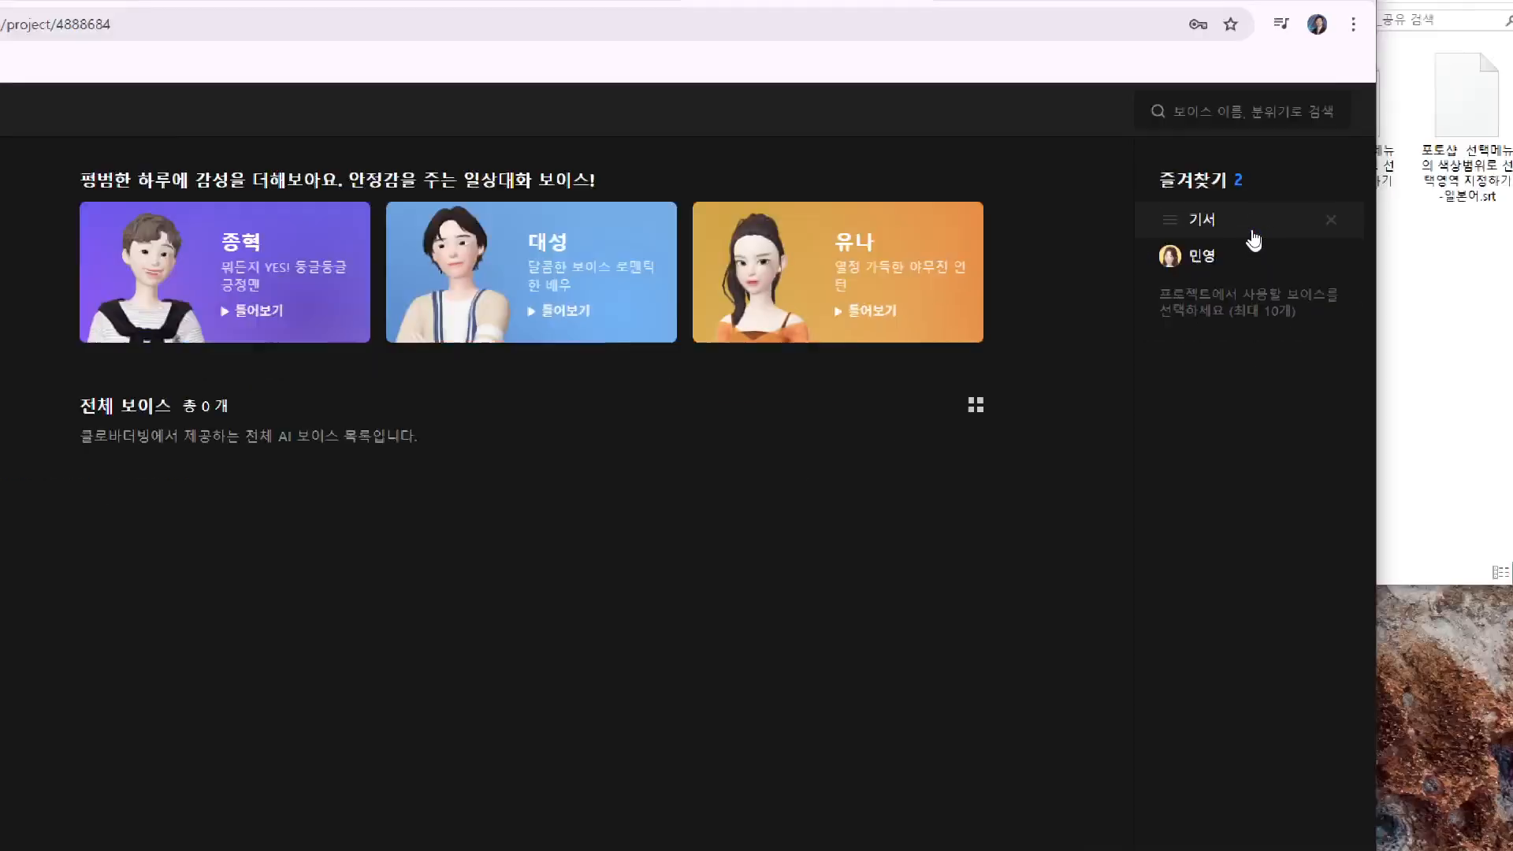
scroll(579, 612, up, 10)
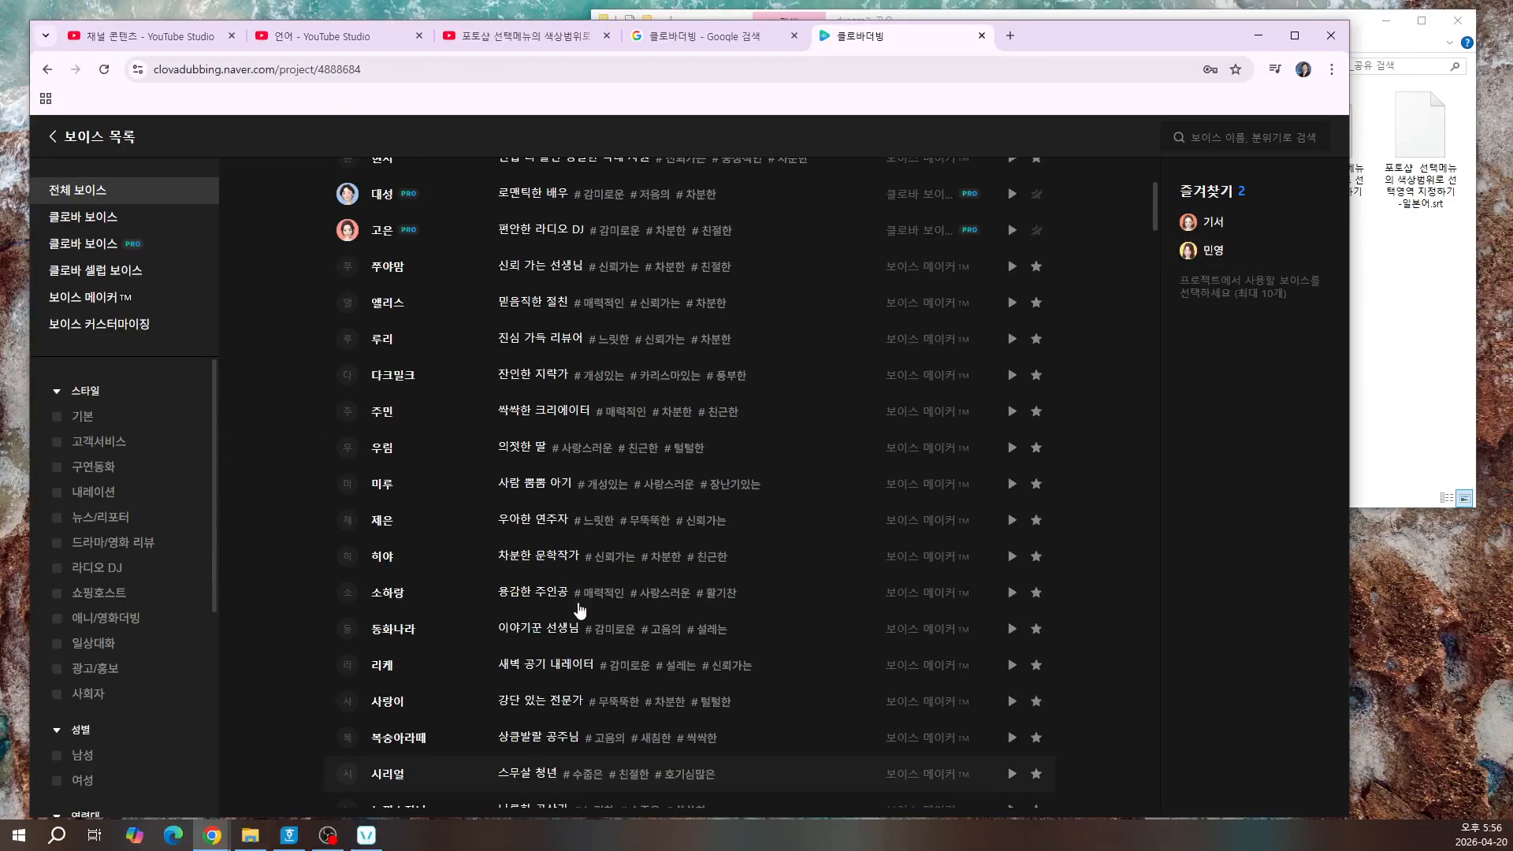
scroll(579, 611, down, 15)
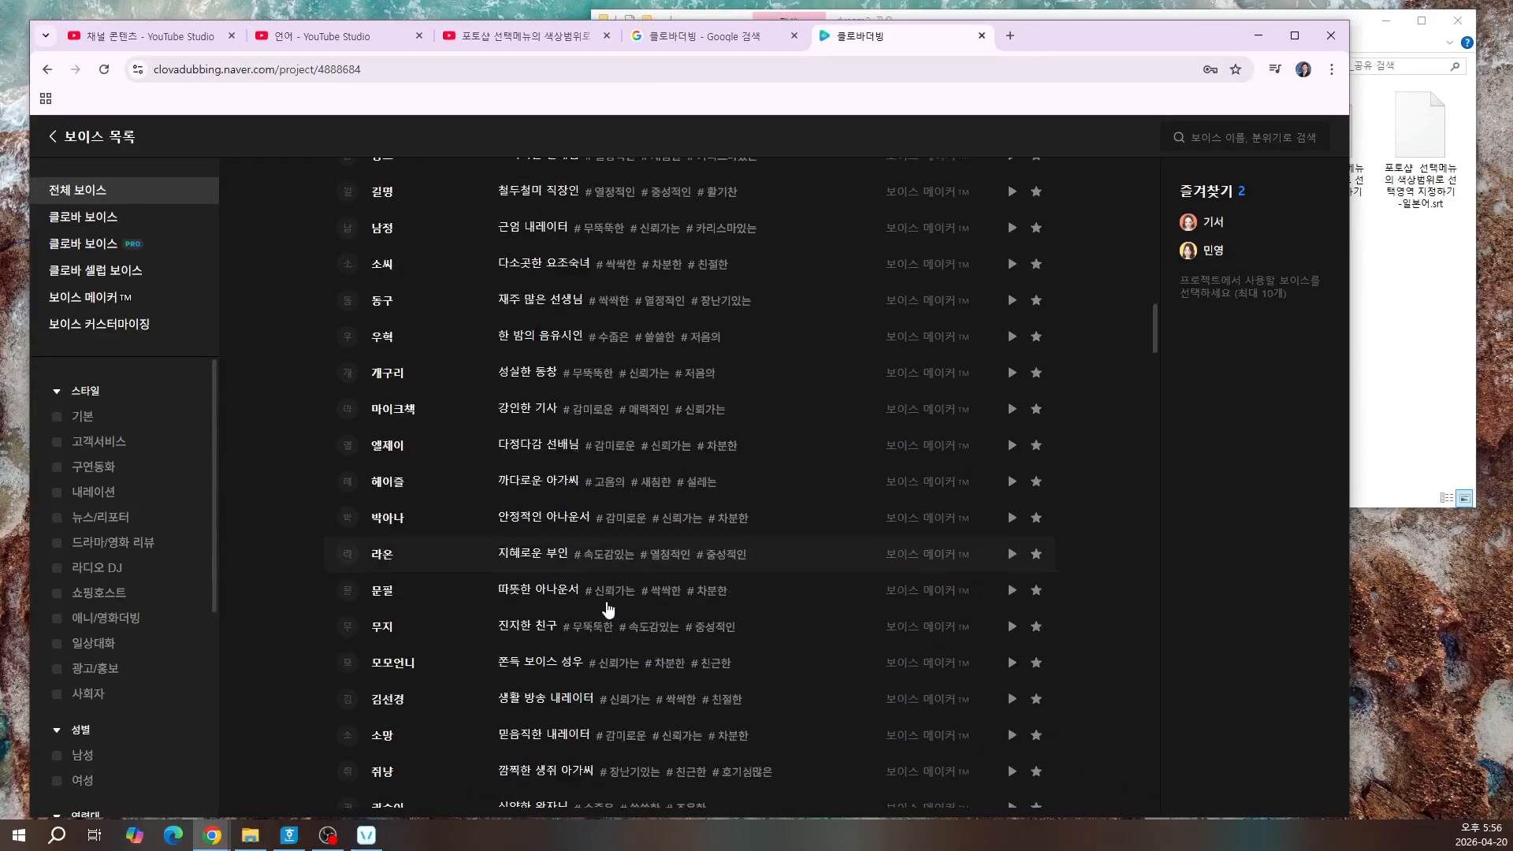
scroll(613, 623, down, 15)
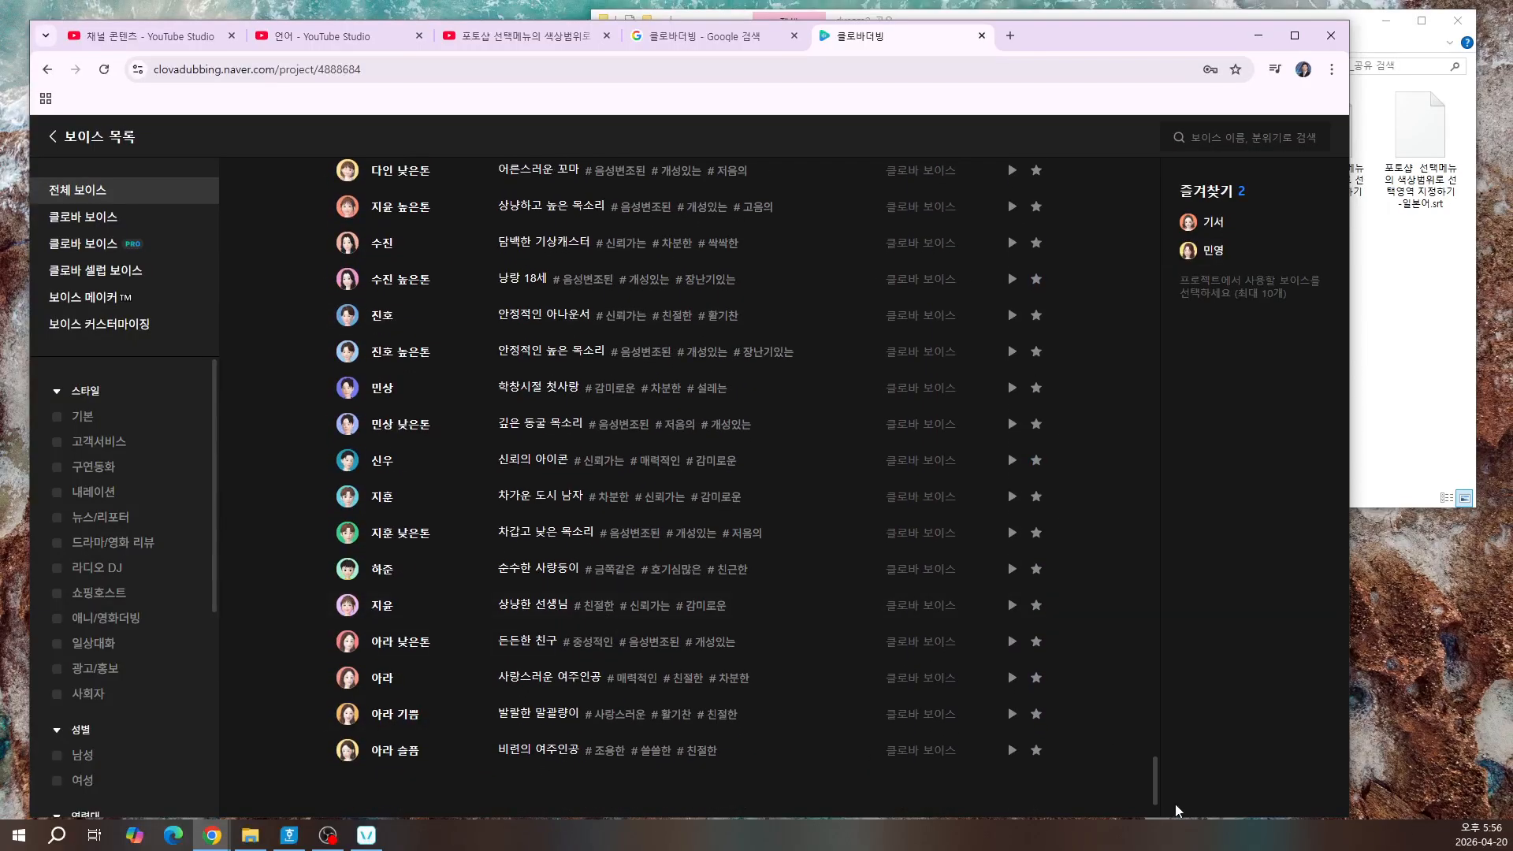
drag(1157, 798, 1167, 14)
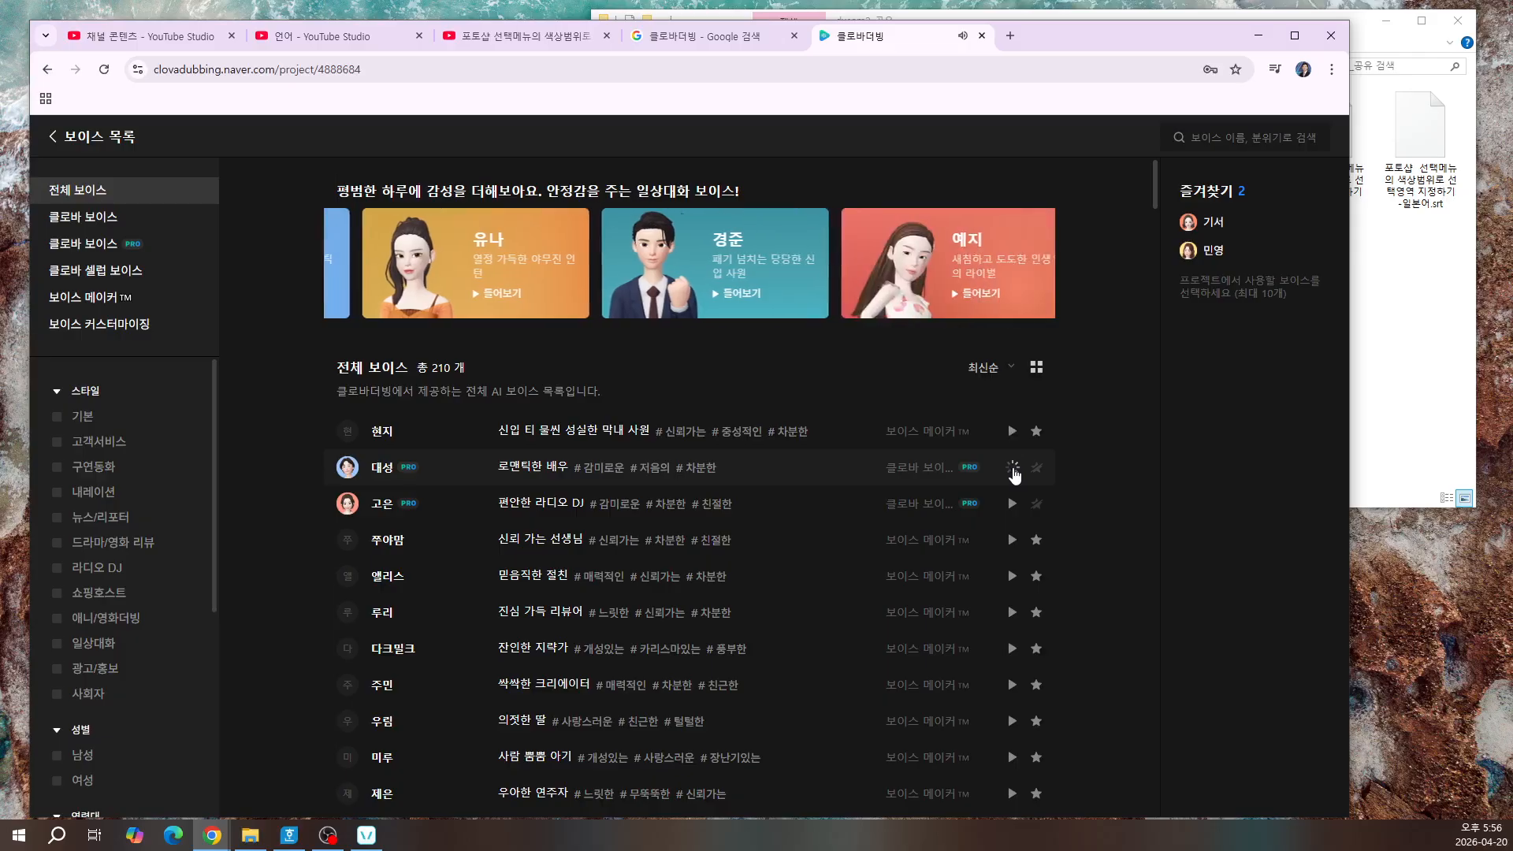
click(1013, 470)
click(1013, 505)
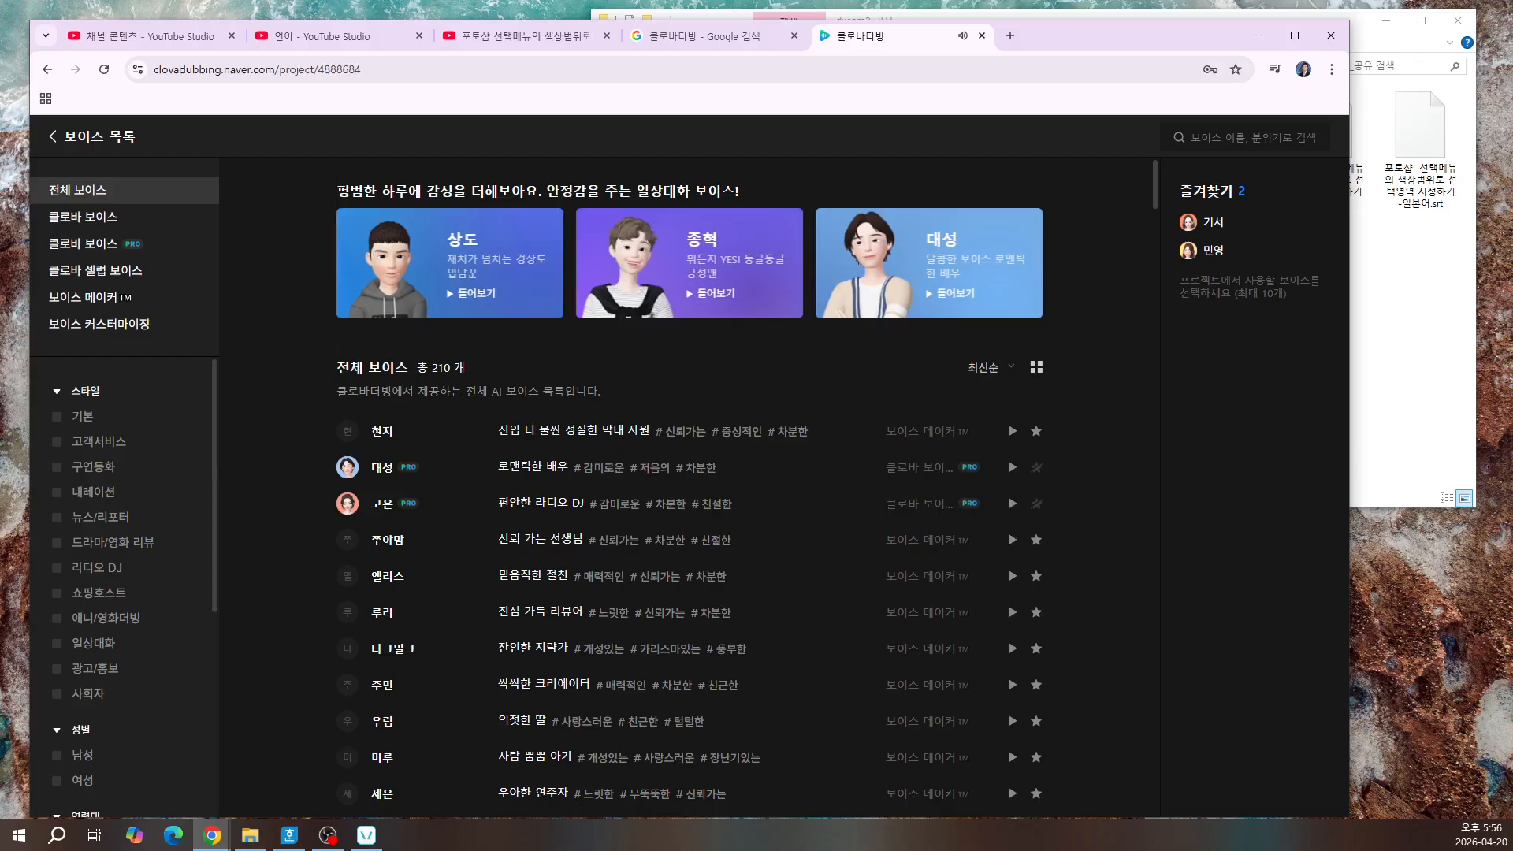
click(1020, 551)
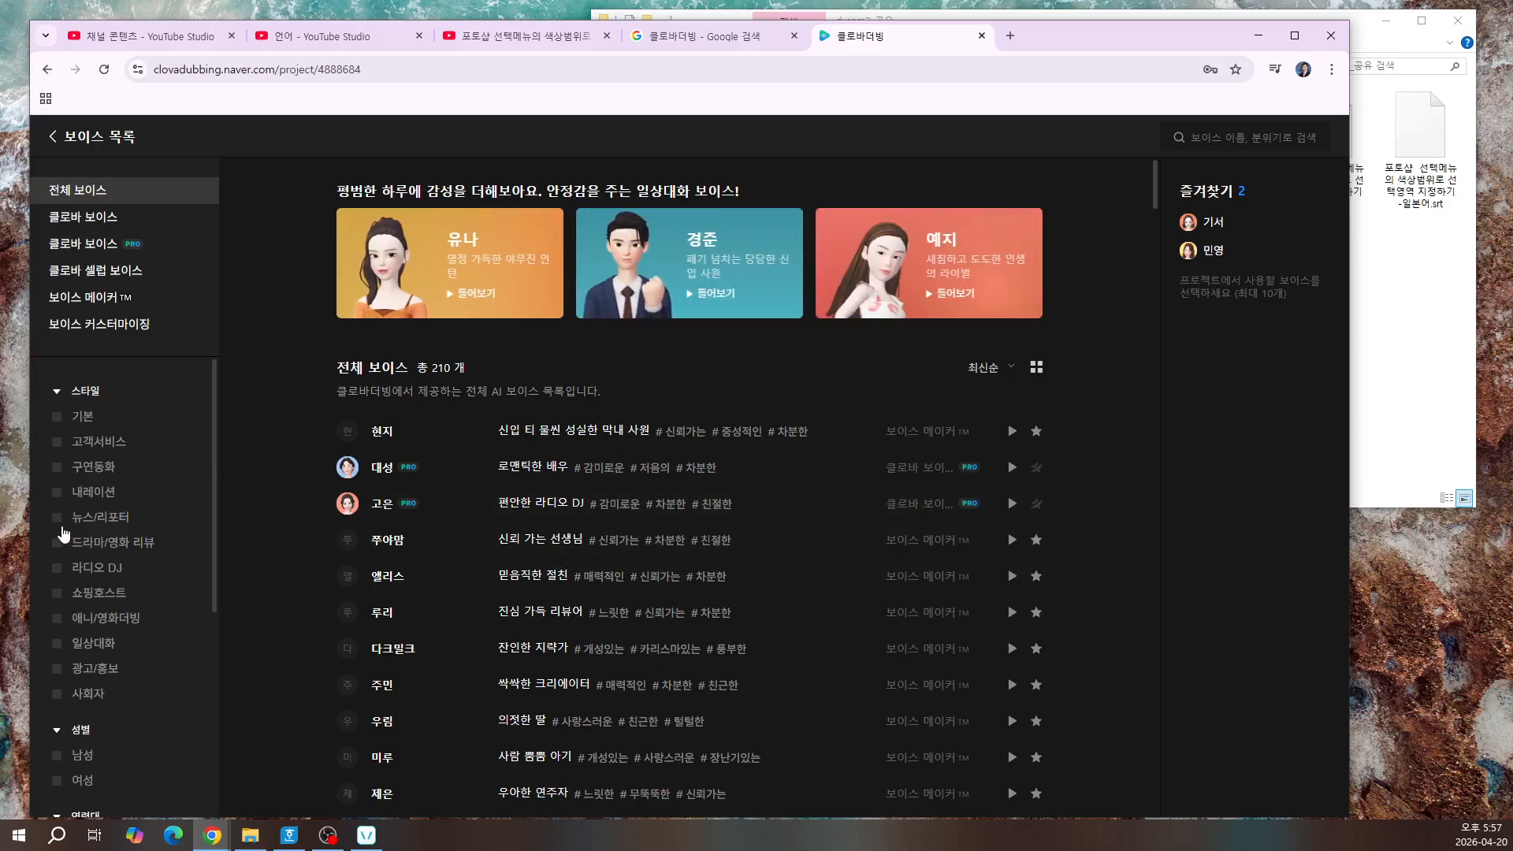
Step: Filter voices to 애니/영화더빙 and preview 히에, 소민, 쥐냥, 라온 and 헤이즐
click(58, 523)
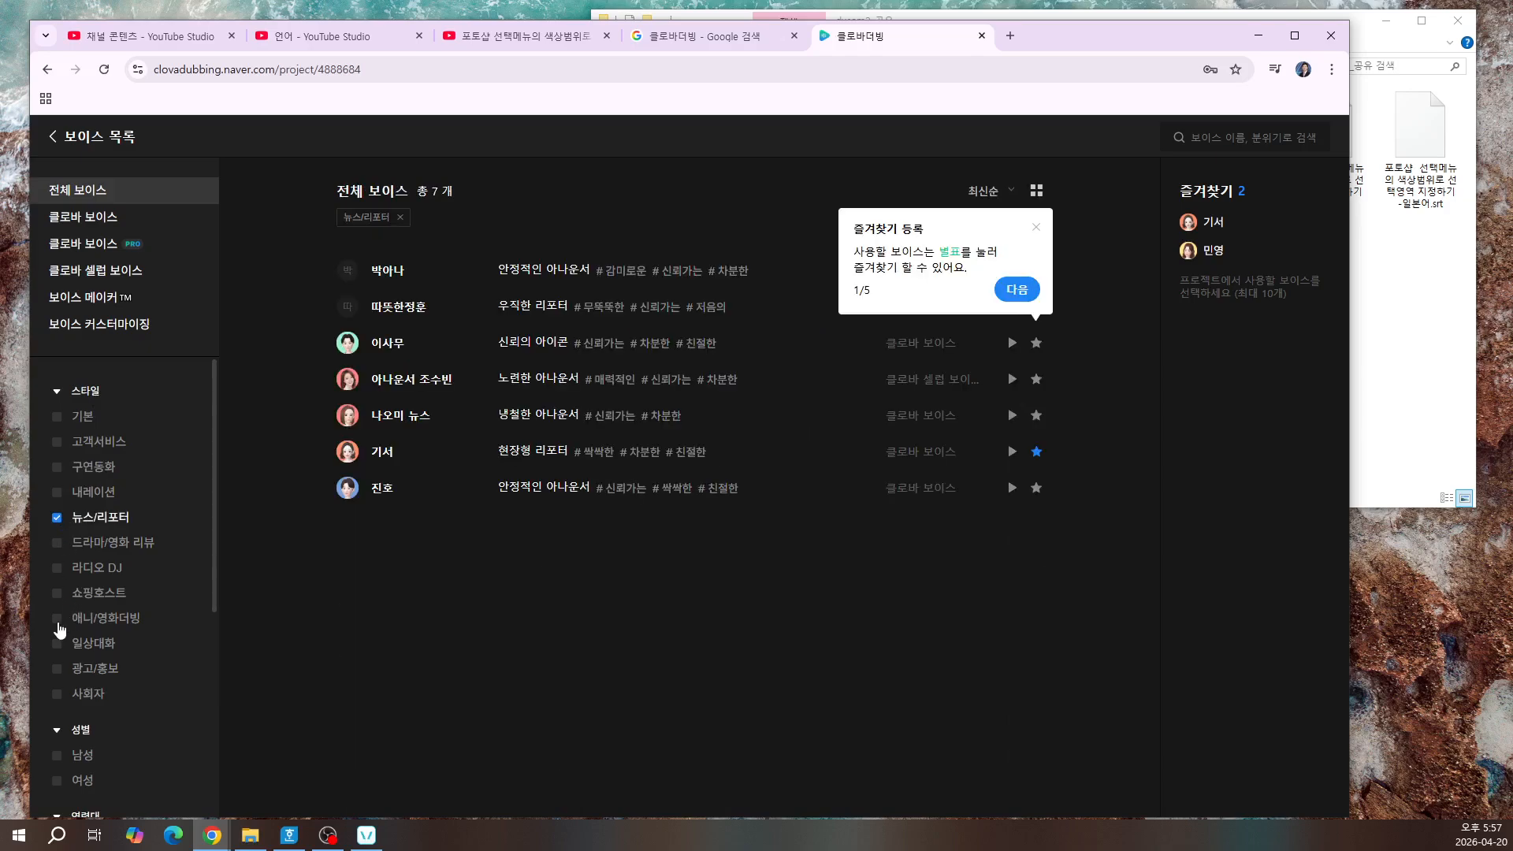
click(57, 623)
click(55, 520)
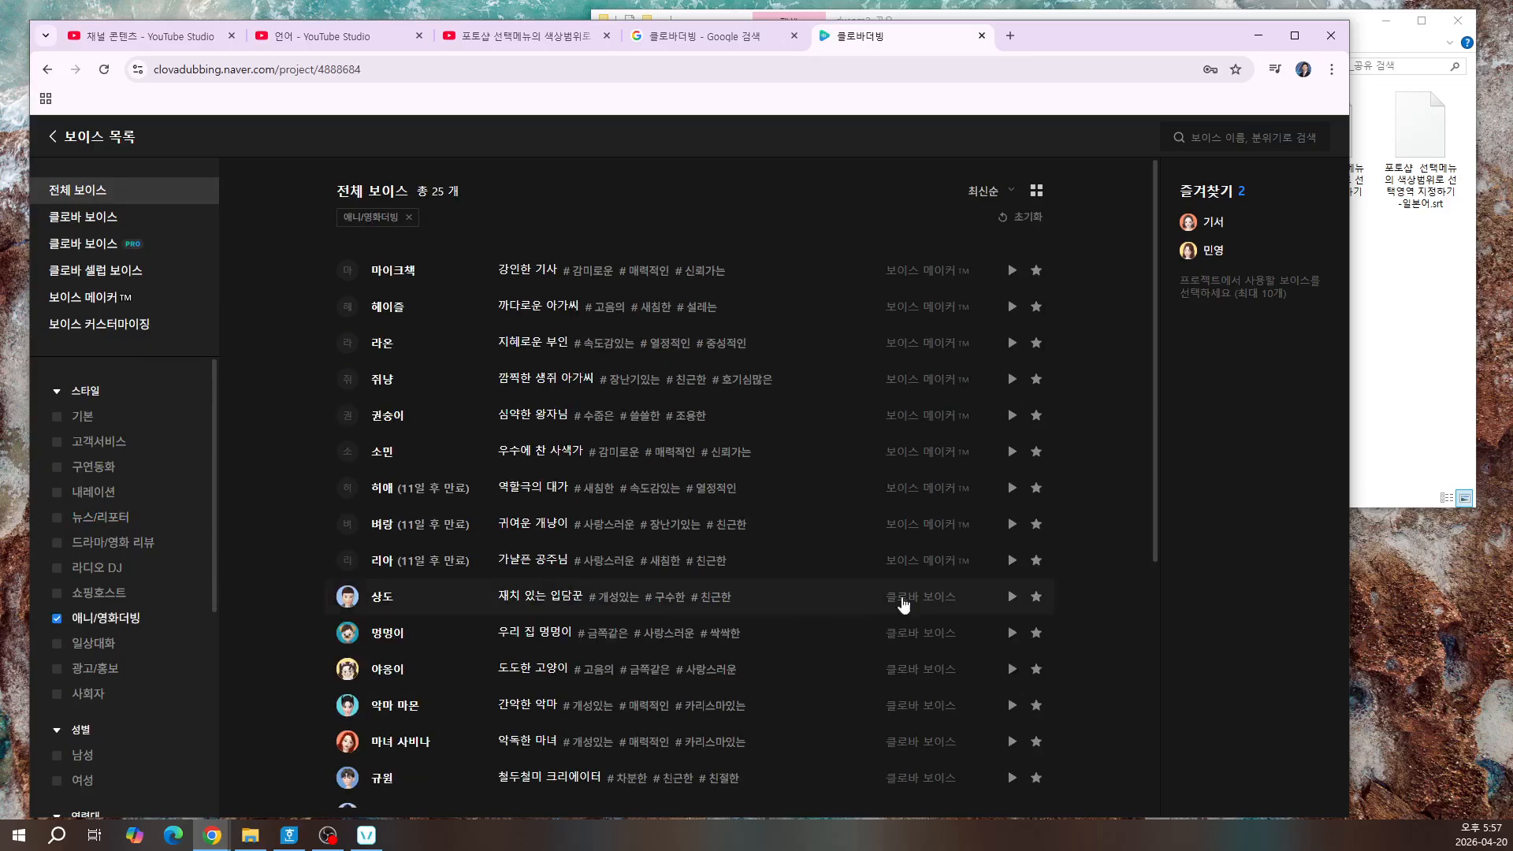
click(1012, 489)
click(1013, 454)
click(1014, 489)
click(1014, 455)
click(1013, 382)
click(1012, 345)
click(1012, 309)
Step: Star 헤이즐 and remove 민영 and 기서 from the favourite voices
click(1037, 309)
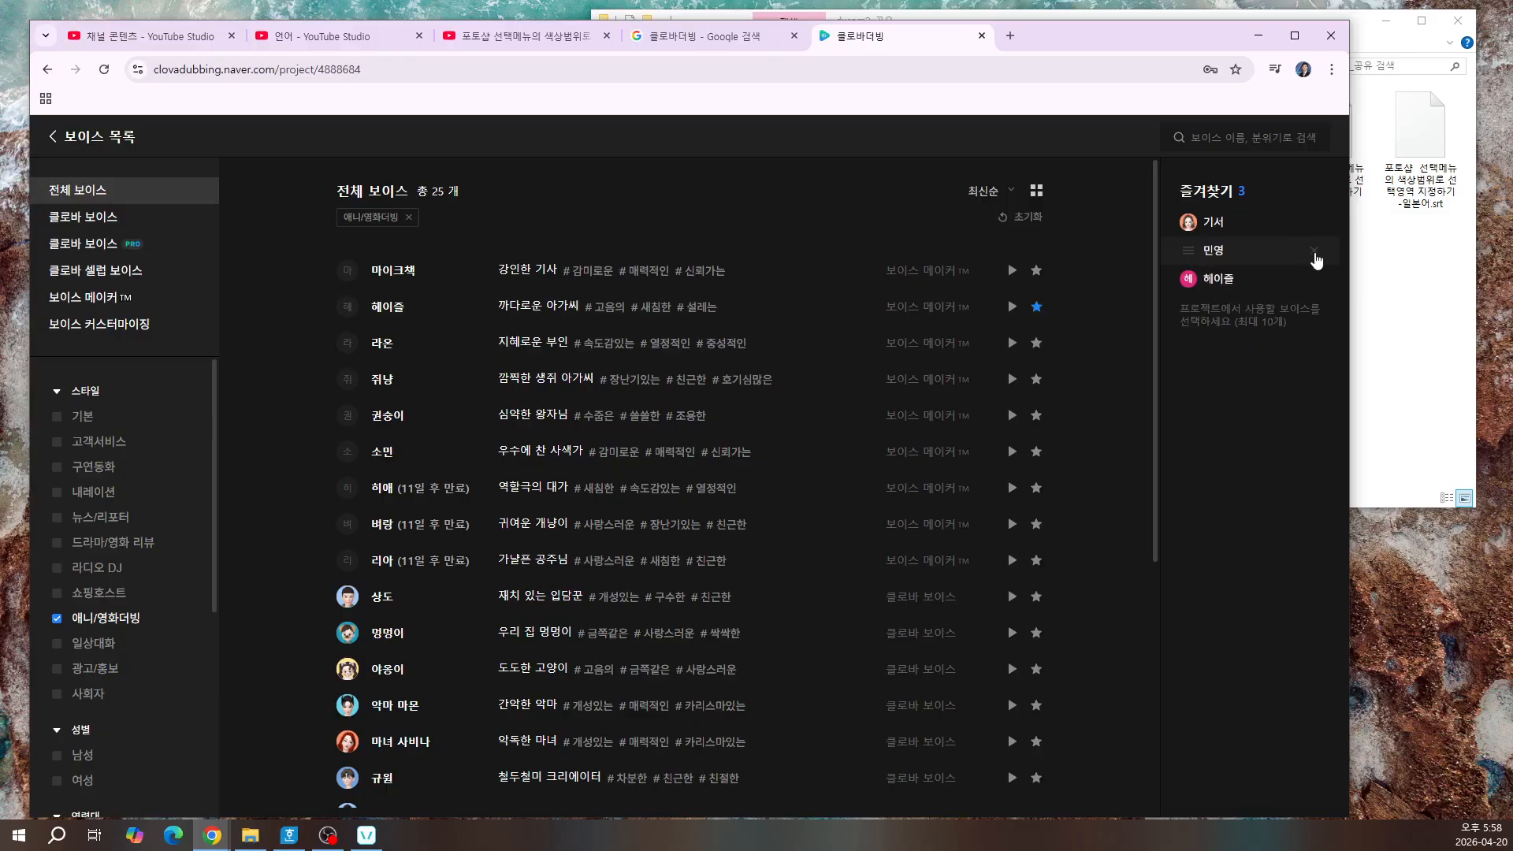
click(1315, 257)
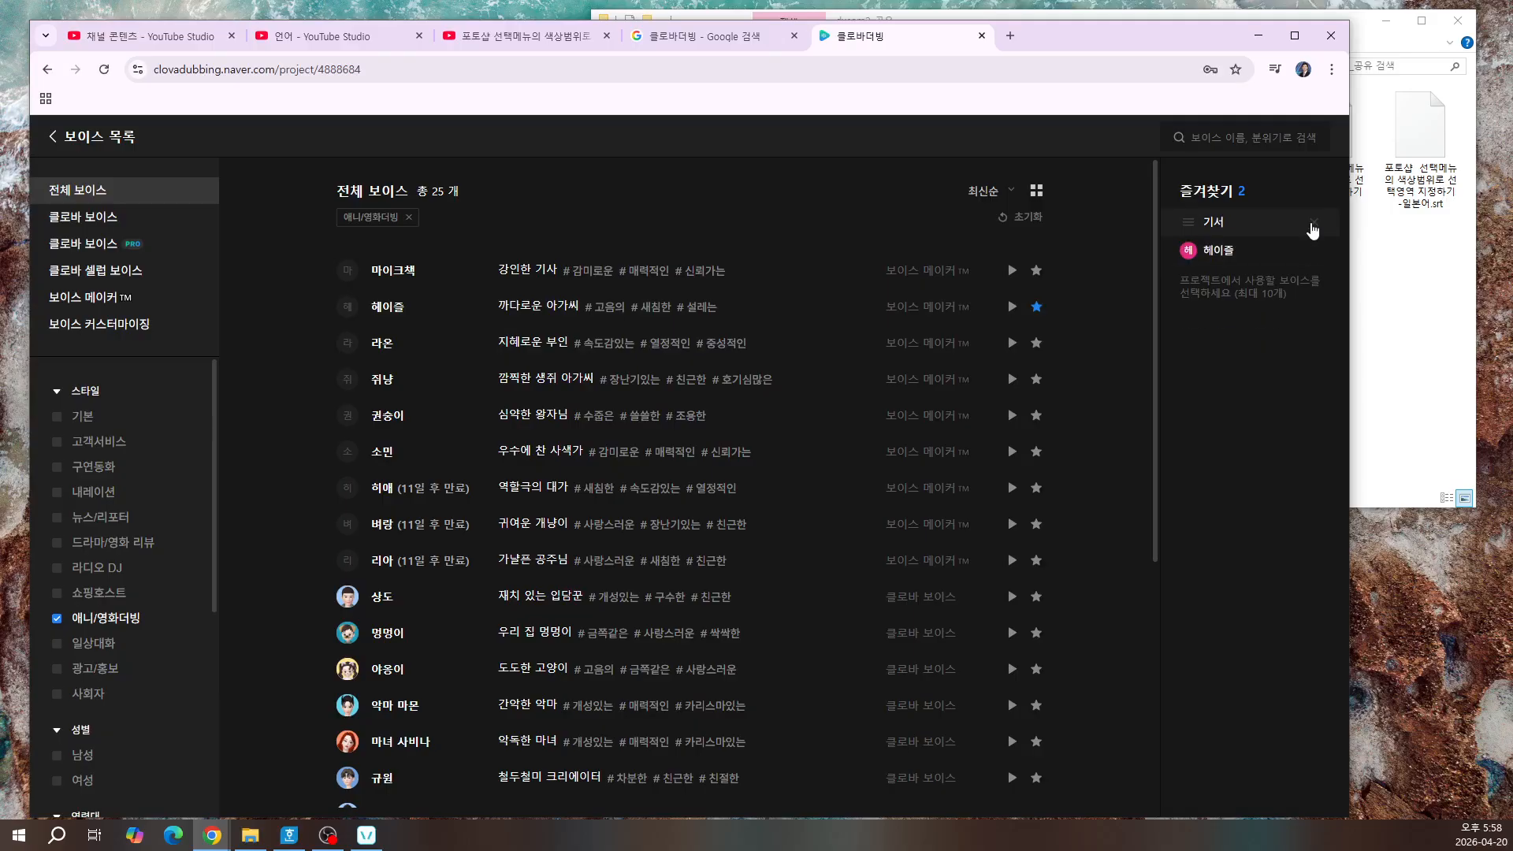
click(1312, 225)
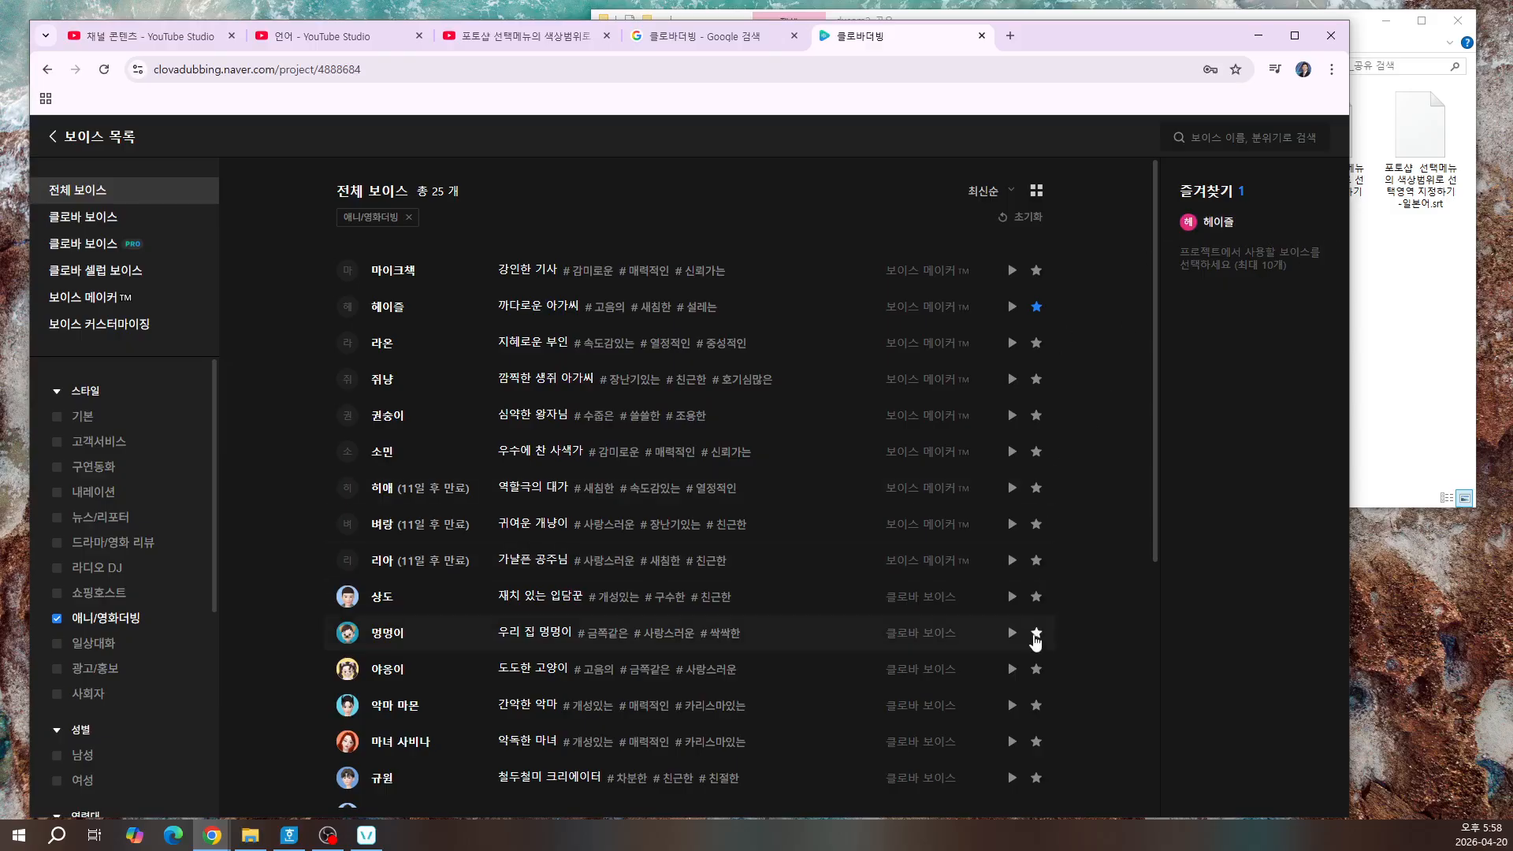
Step: Preview 상도 through 규원 and 마이크첵, star 마이크첵, and return to the project editor
click(1012, 597)
click(1012, 634)
click(1013, 670)
click(1013, 707)
click(1013, 742)
click(1013, 780)
click(1013, 272)
click(1037, 270)
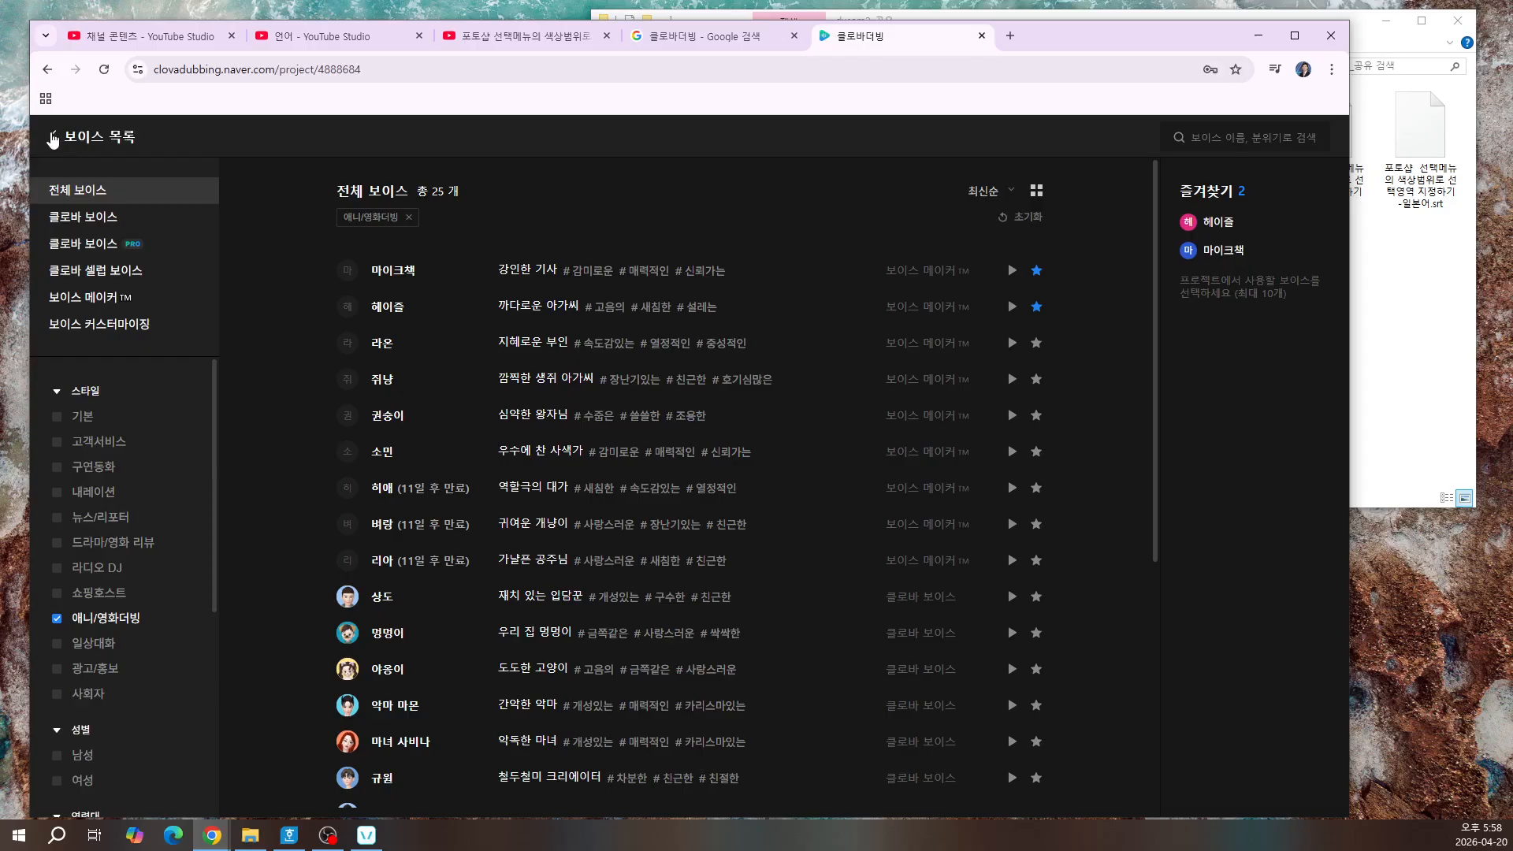
click(53, 138)
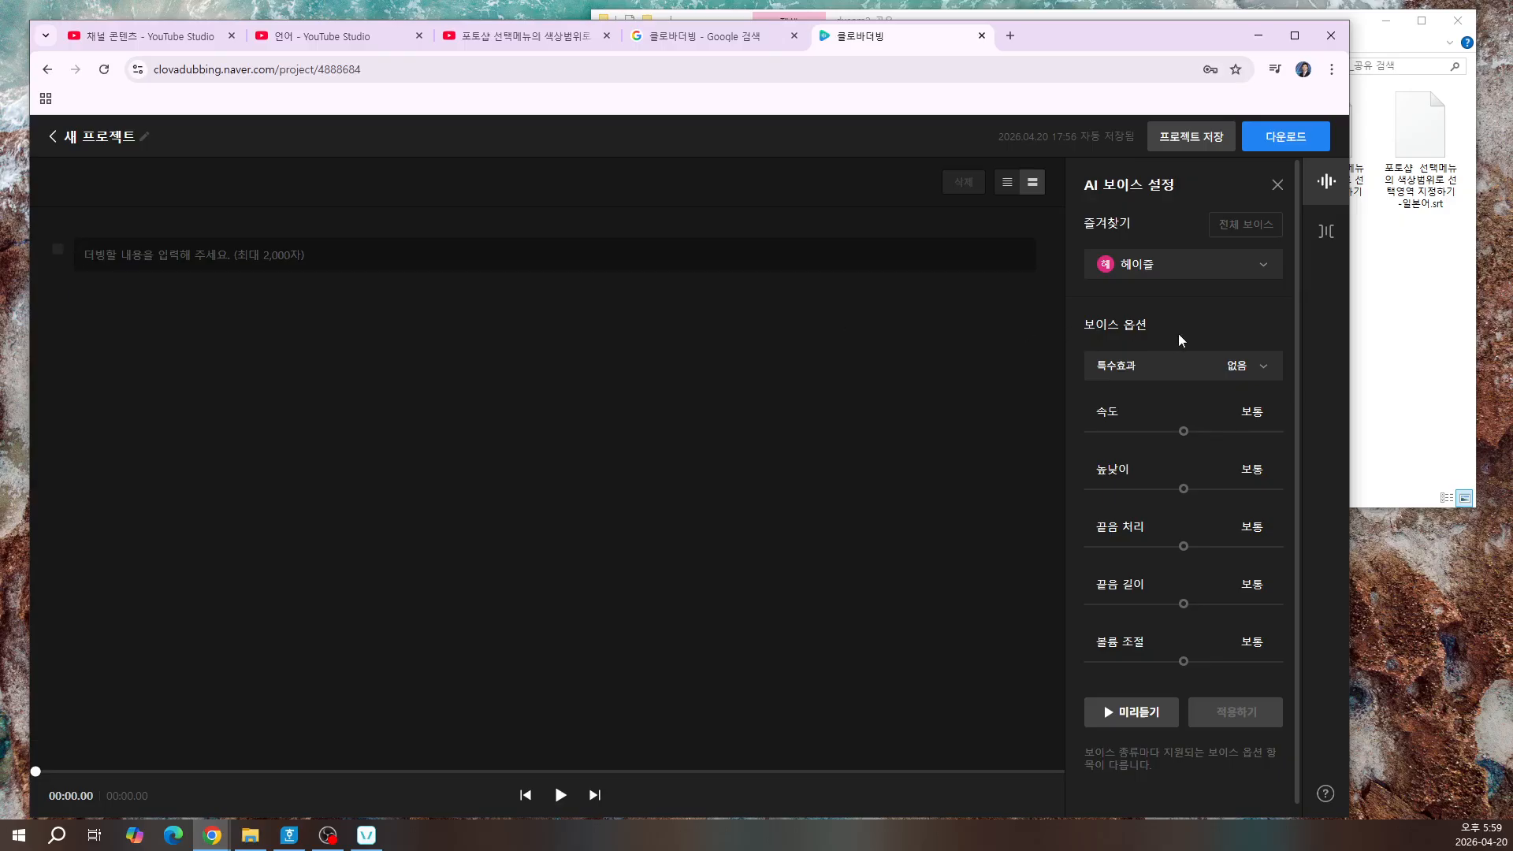
Step: Try 마이크첵 as the project voice, then settle back on 헤이즐
click(1178, 266)
click(1138, 330)
click(1143, 266)
click(1143, 299)
Step: Copy the whole script from the dubbing text file and paste it into the dubbing text box
click(148, 248)
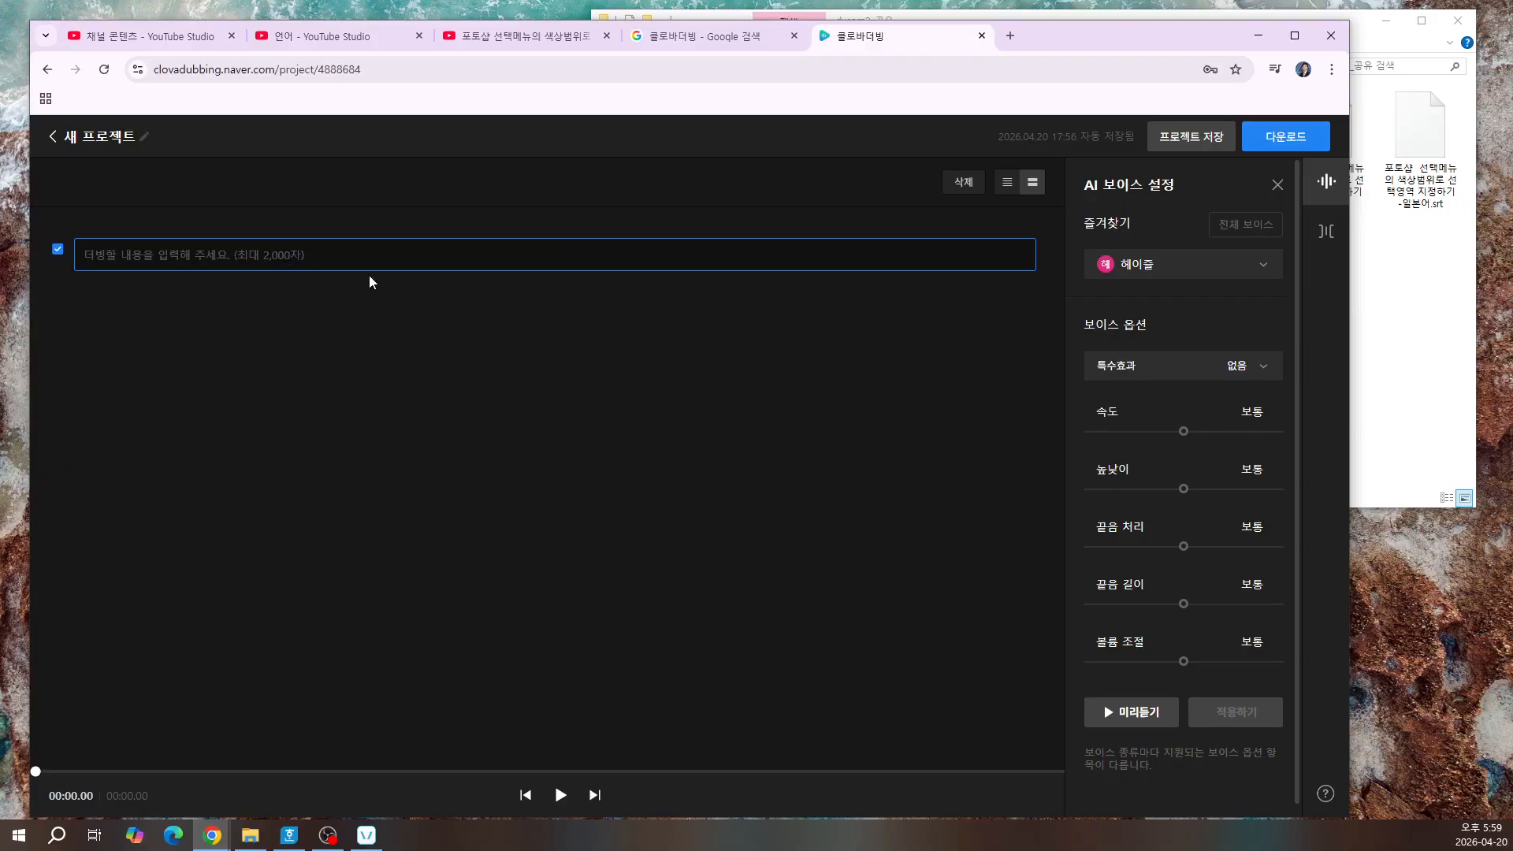
mouse_move(294, 847)
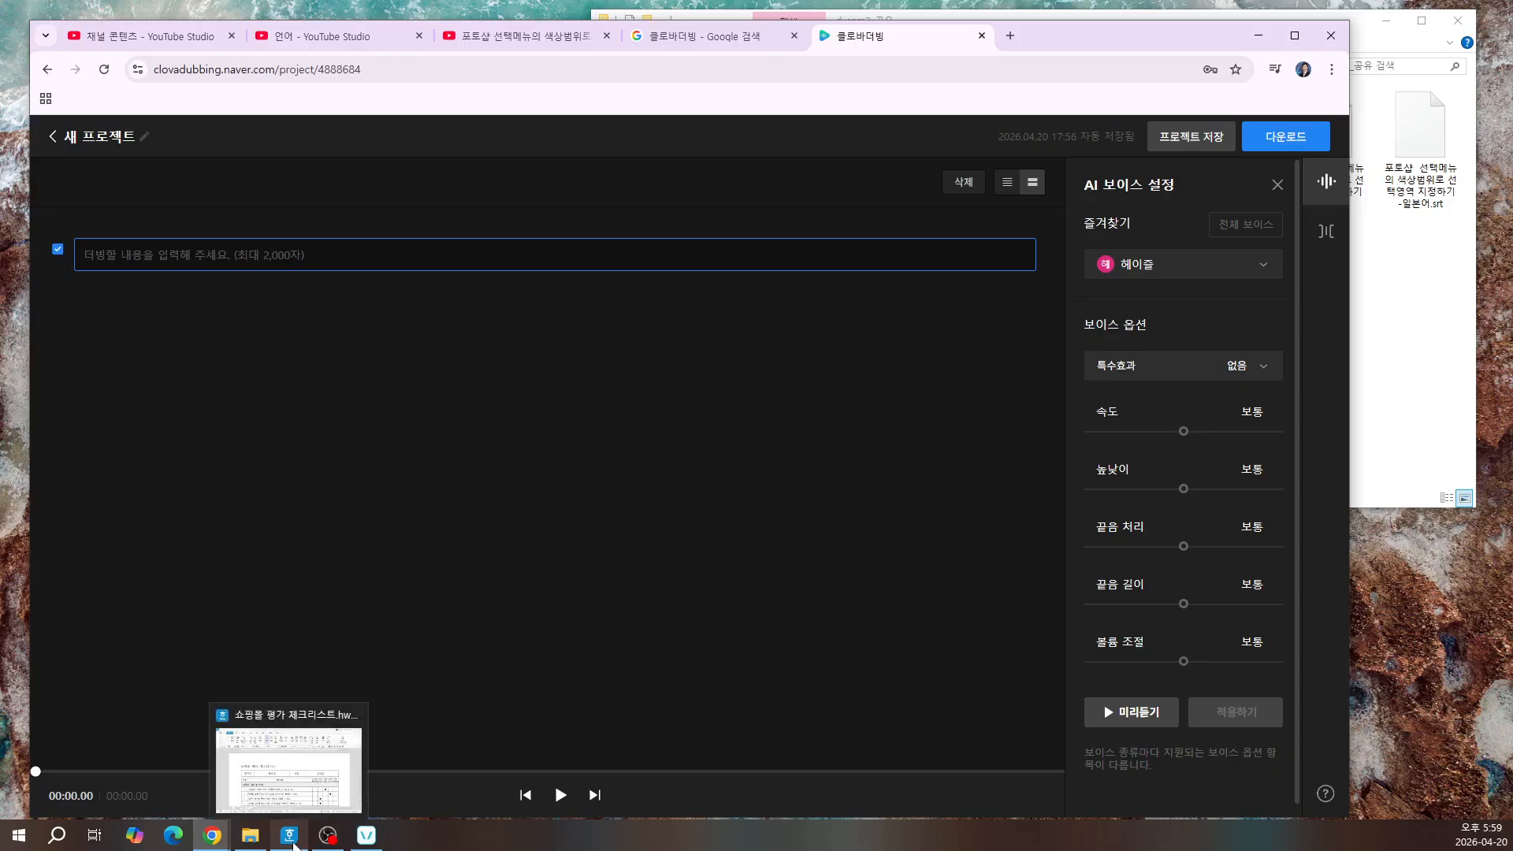
click(1457, 367)
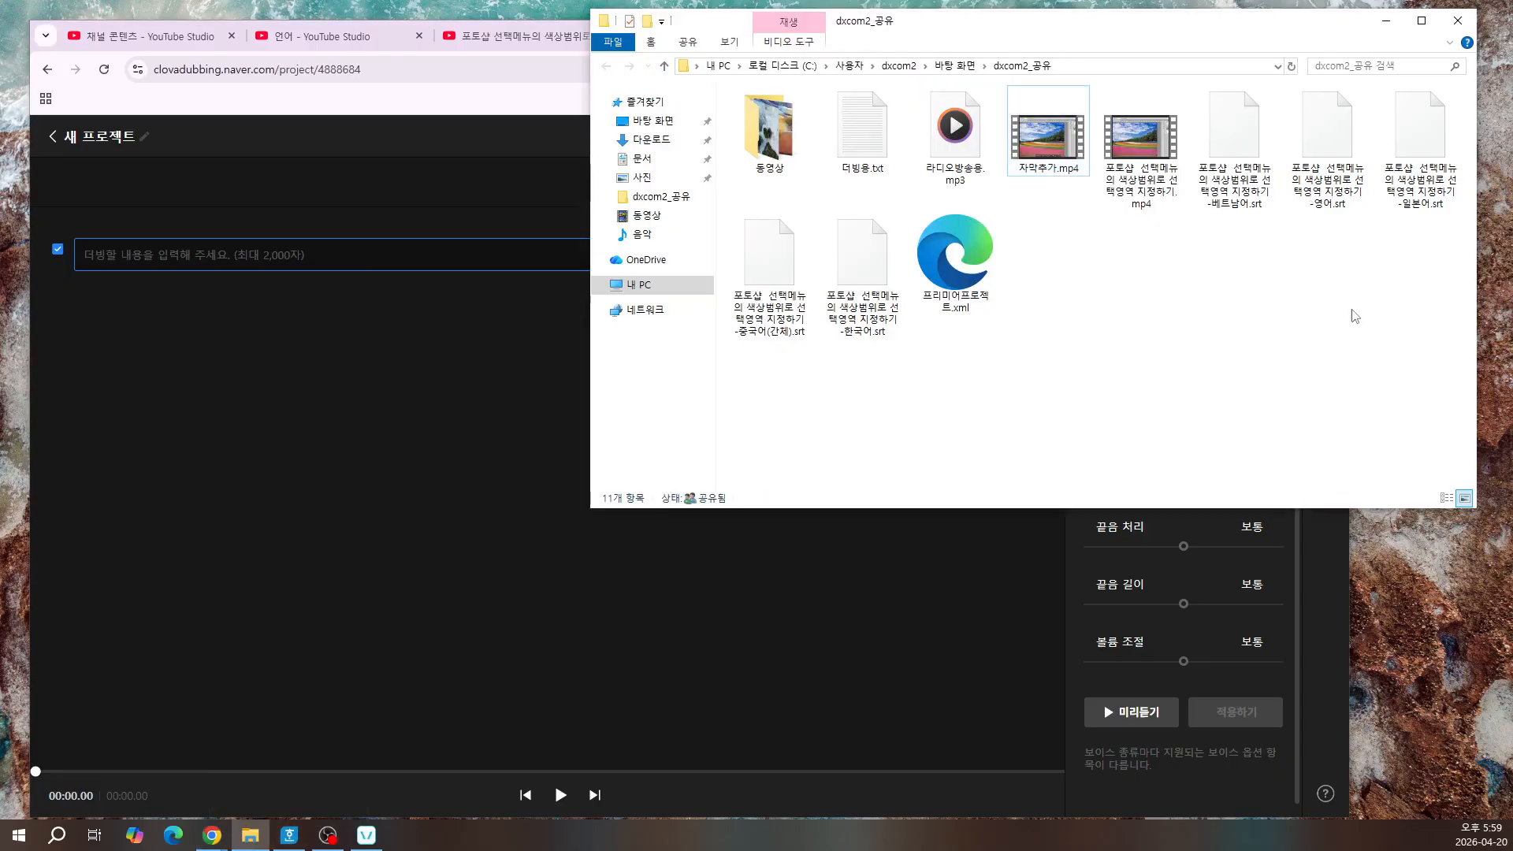
double_click(876, 143)
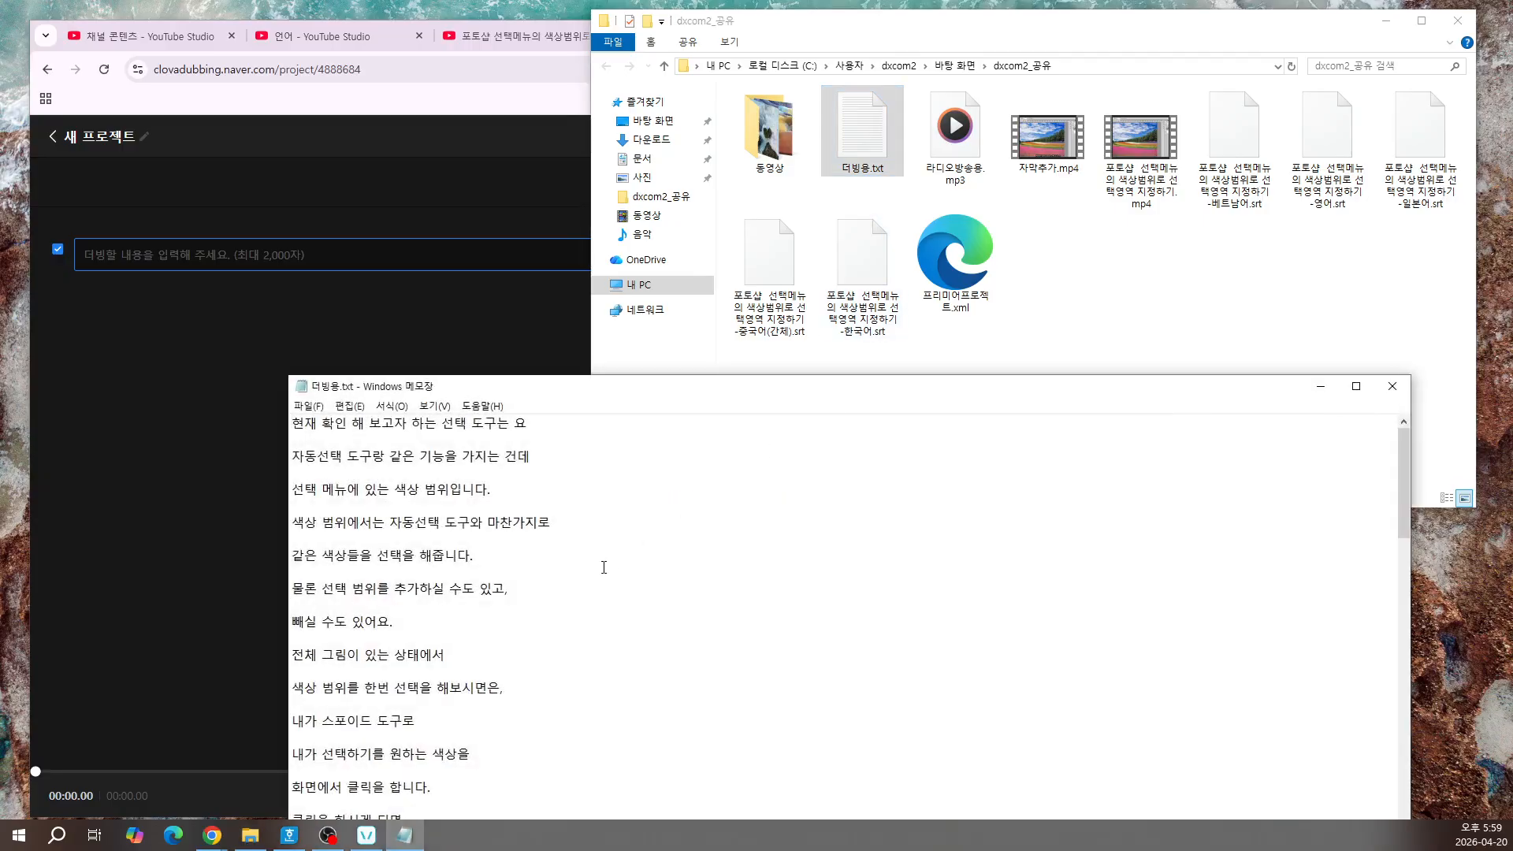
key(ctrl+a)
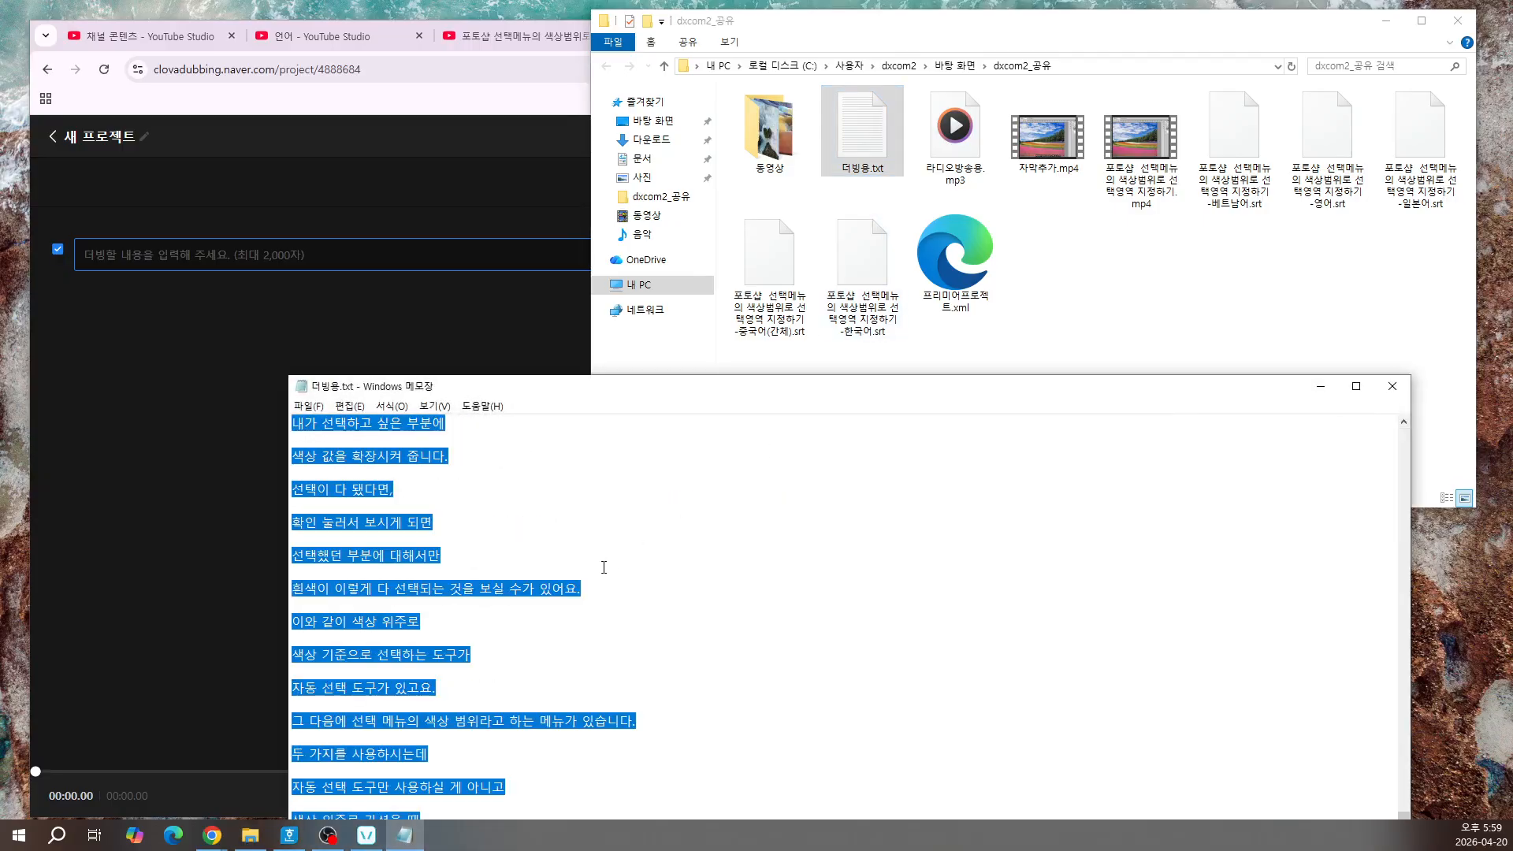
key(ctrl+c)
click(336, 255)
key(ctrl+v)
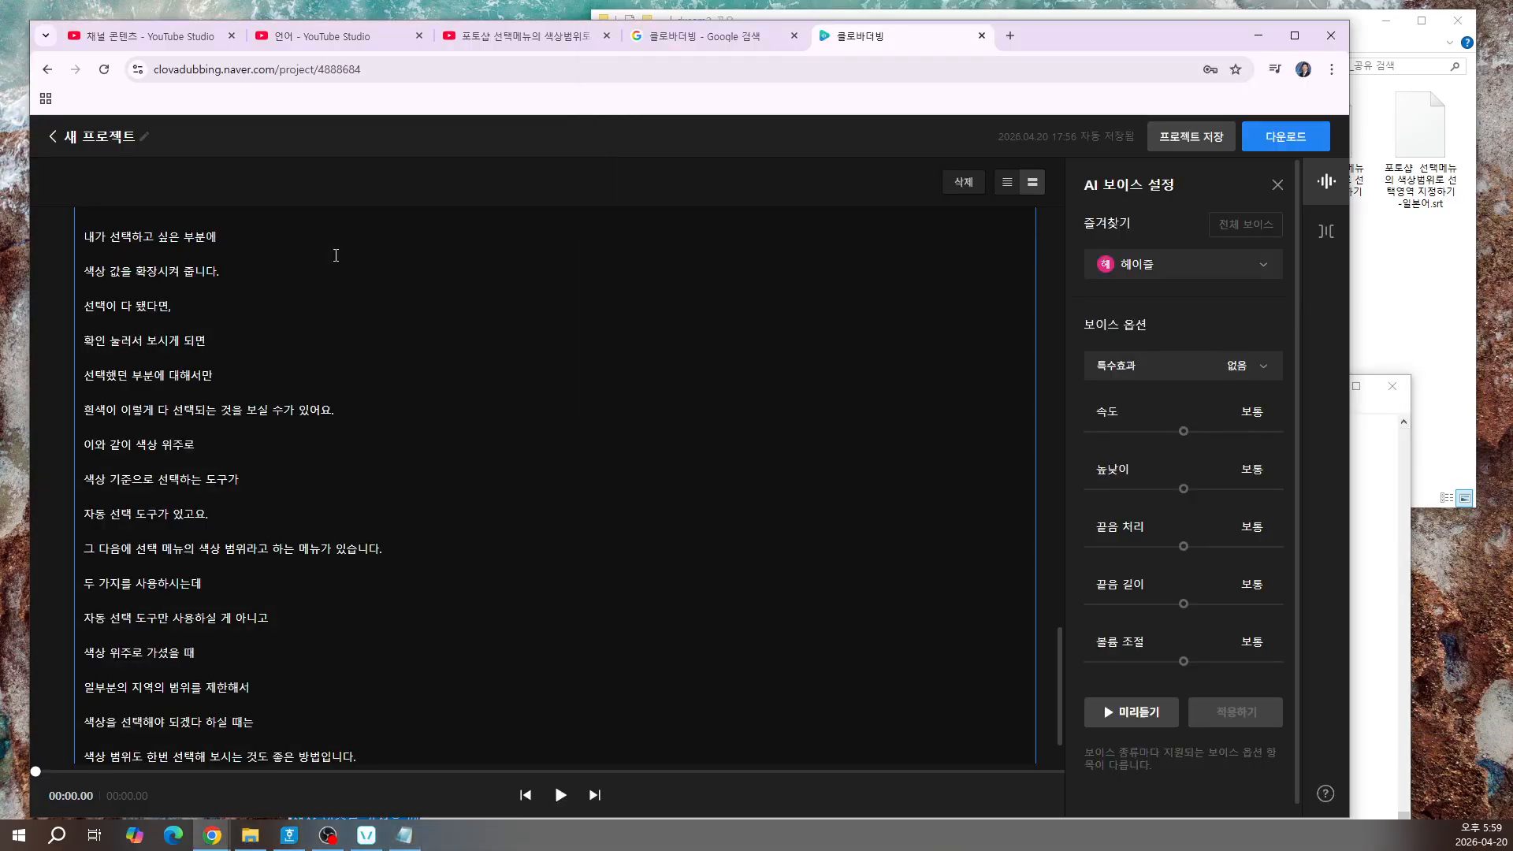
scroll(794, 420, up, 15)
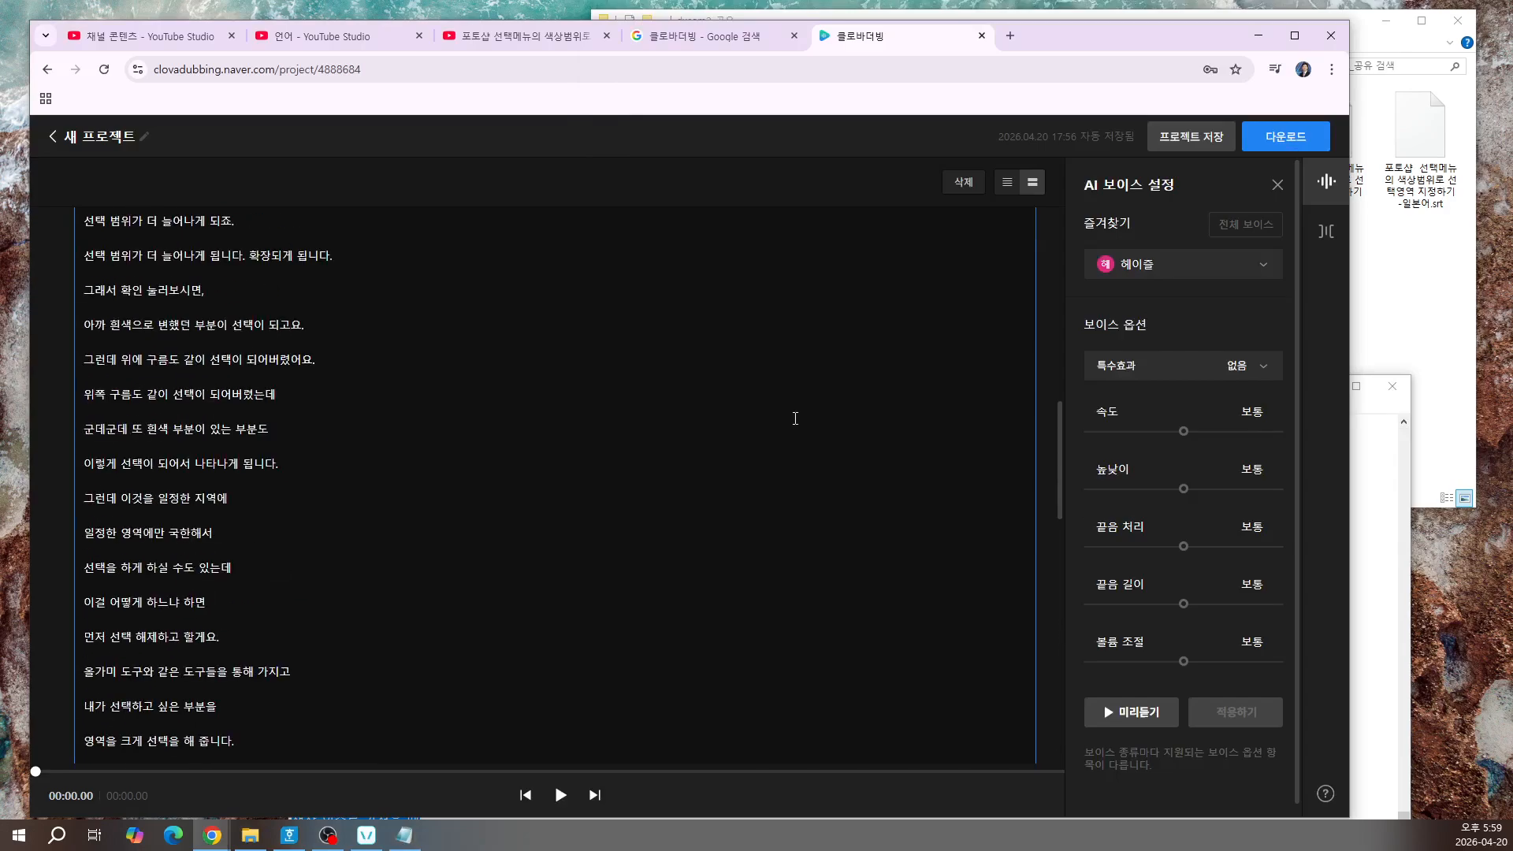
scroll(796, 418, up, 3)
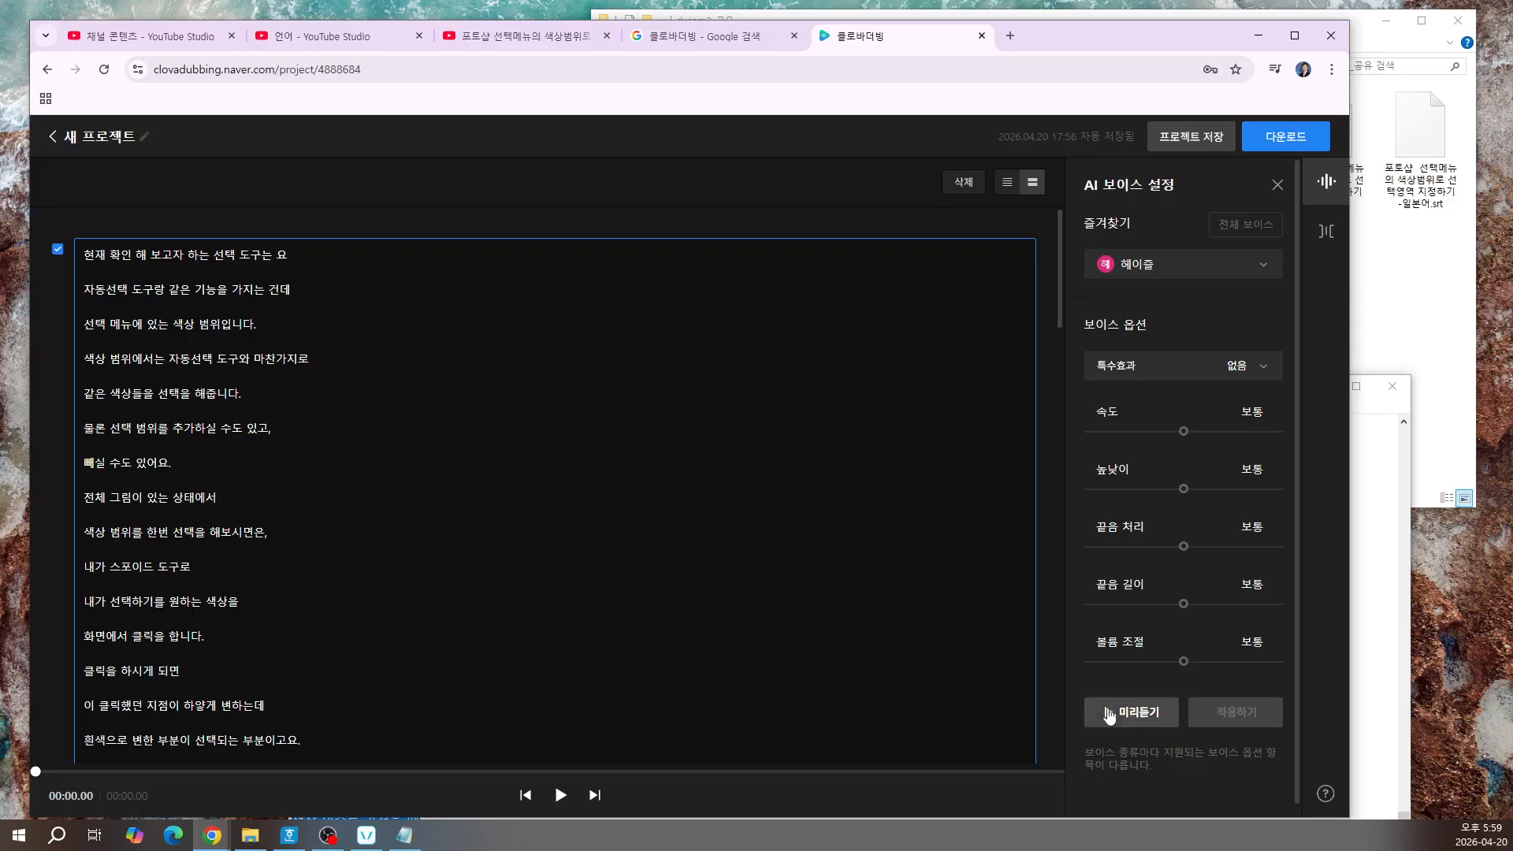
Step: Preview the script in 헤이즐 and experiment with the ending treatment and ending length sliders
click(1135, 716)
click(1131, 722)
mouse_move(1183, 546)
mouse_down()
mouse_move(1293, 558)
mouse_move(1088, 554)
mouse_move(1220, 552)
mouse_move(1202, 552)
mouse_up()
click(1183, 547)
mouse_move(1186, 608)
mouse_down()
mouse_move(1259, 608)
mouse_move(1084, 604)
mouse_move(1189, 620)
mouse_up()
click(561, 795)
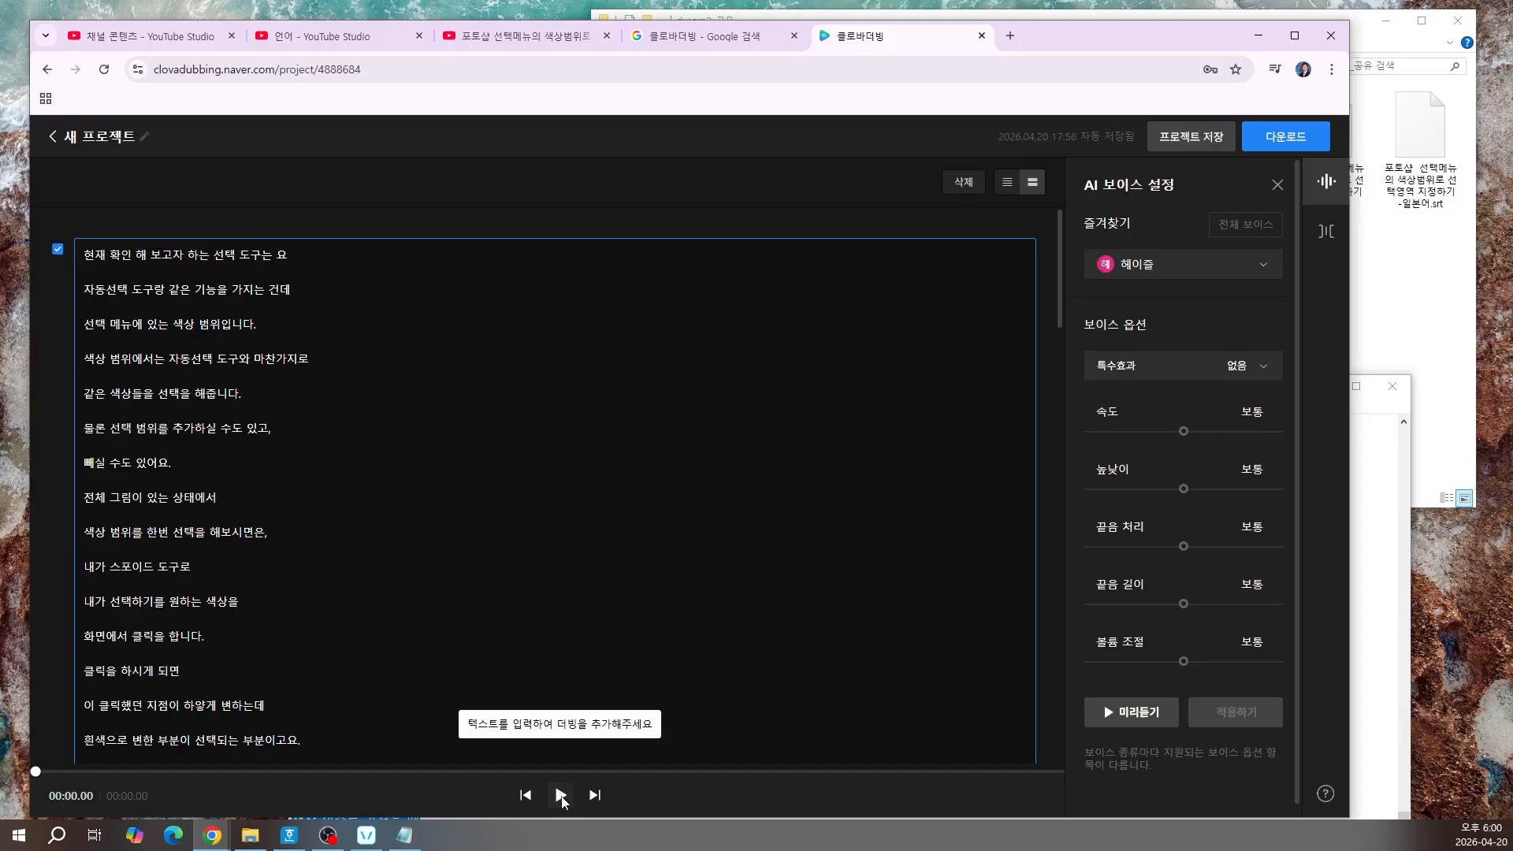
click(651, 220)
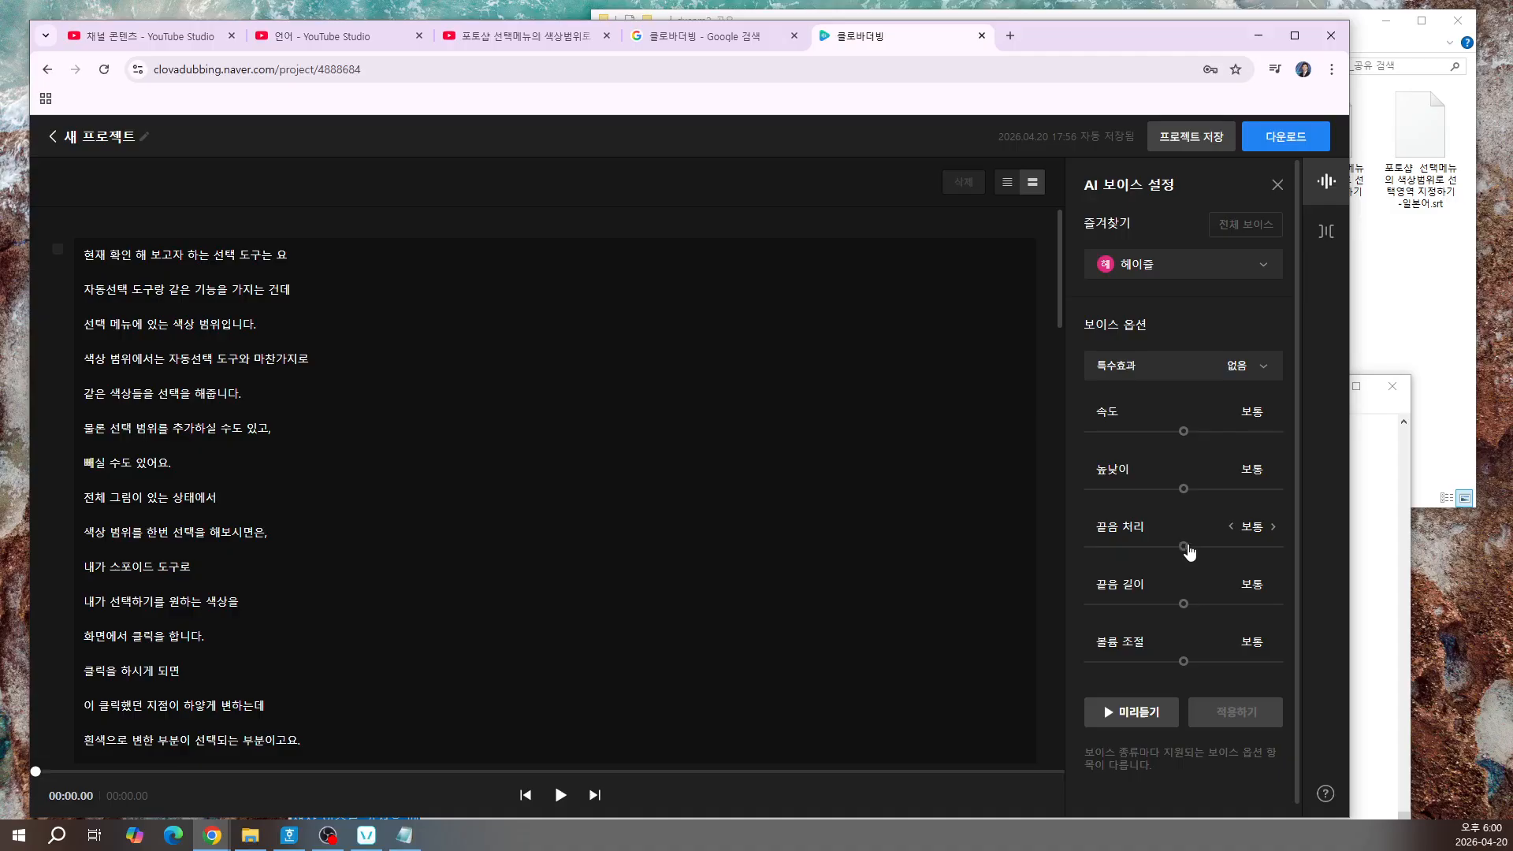
Step: Raise 끝음 처리 to +3, preview, lower it to +2, then attempt to save the script
drag(1183, 544, 1239, 546)
click(1147, 723)
drag(1240, 547, 1220, 548)
scroll(872, 504, down, 12)
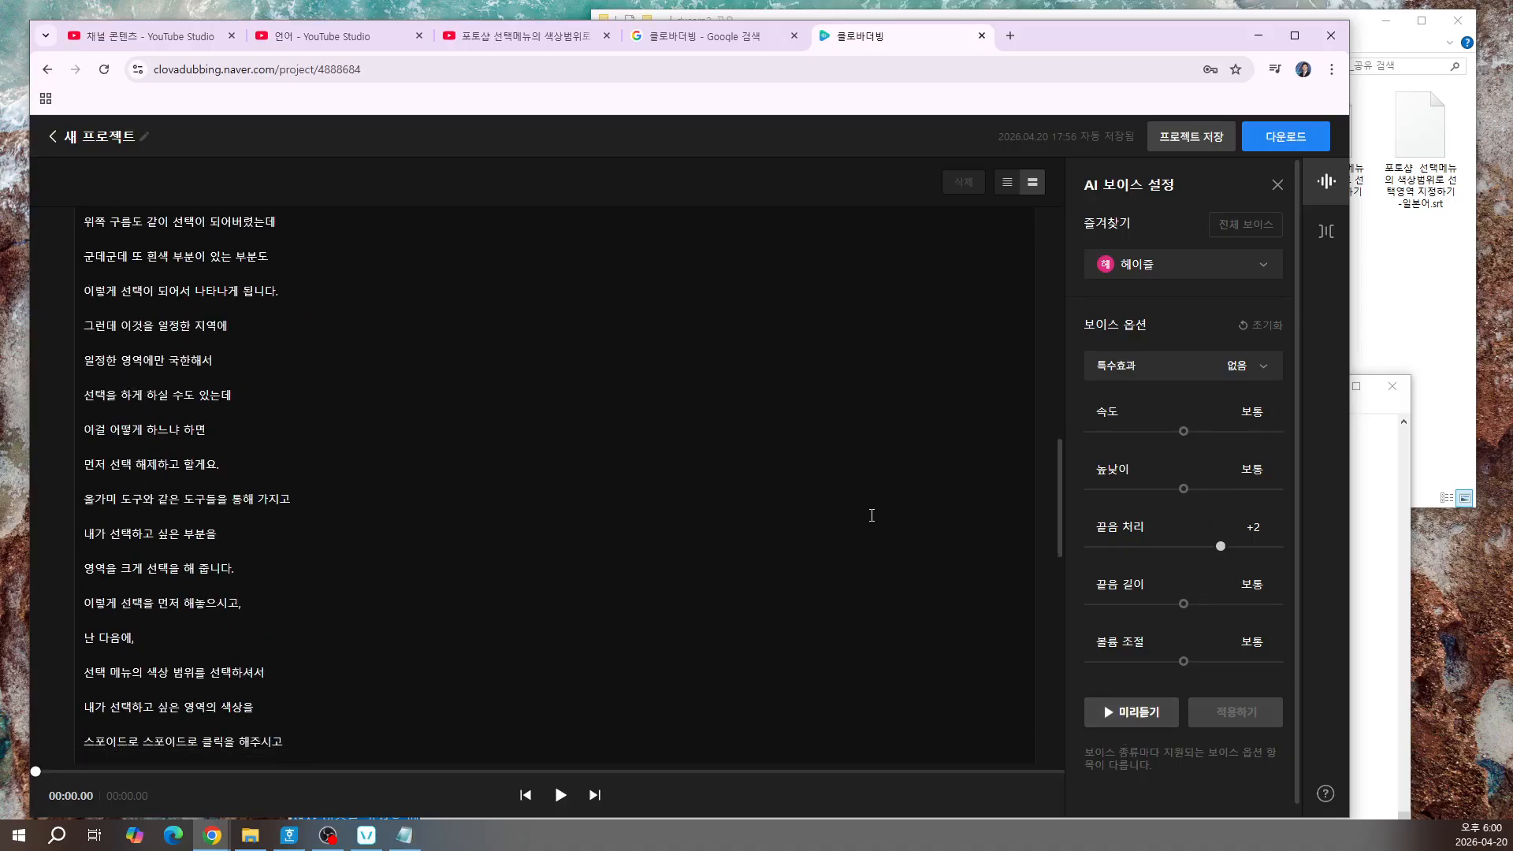
scroll(871, 515, down, 10)
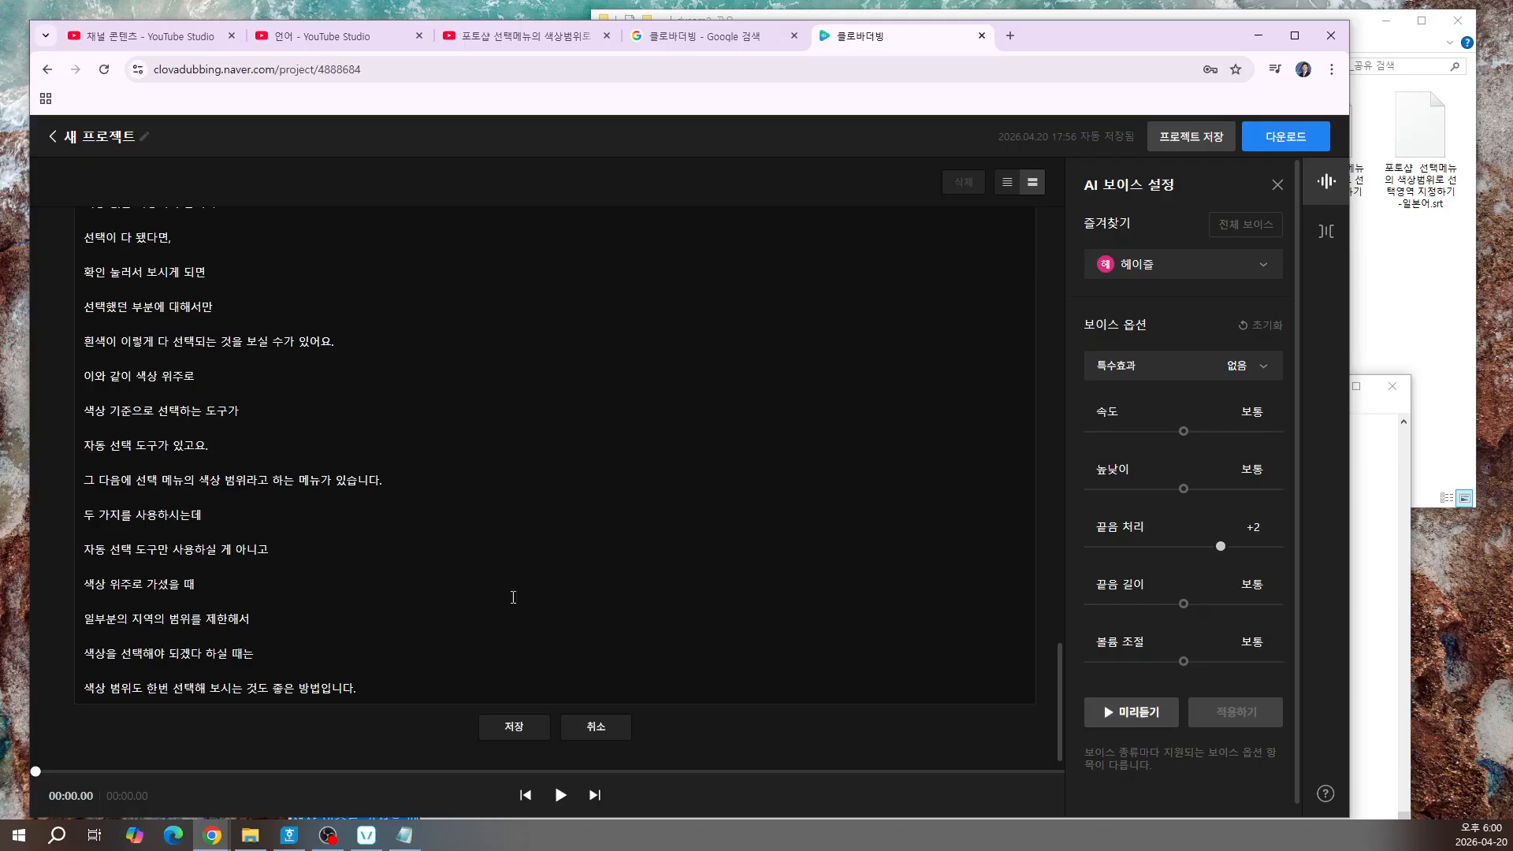
click(521, 735)
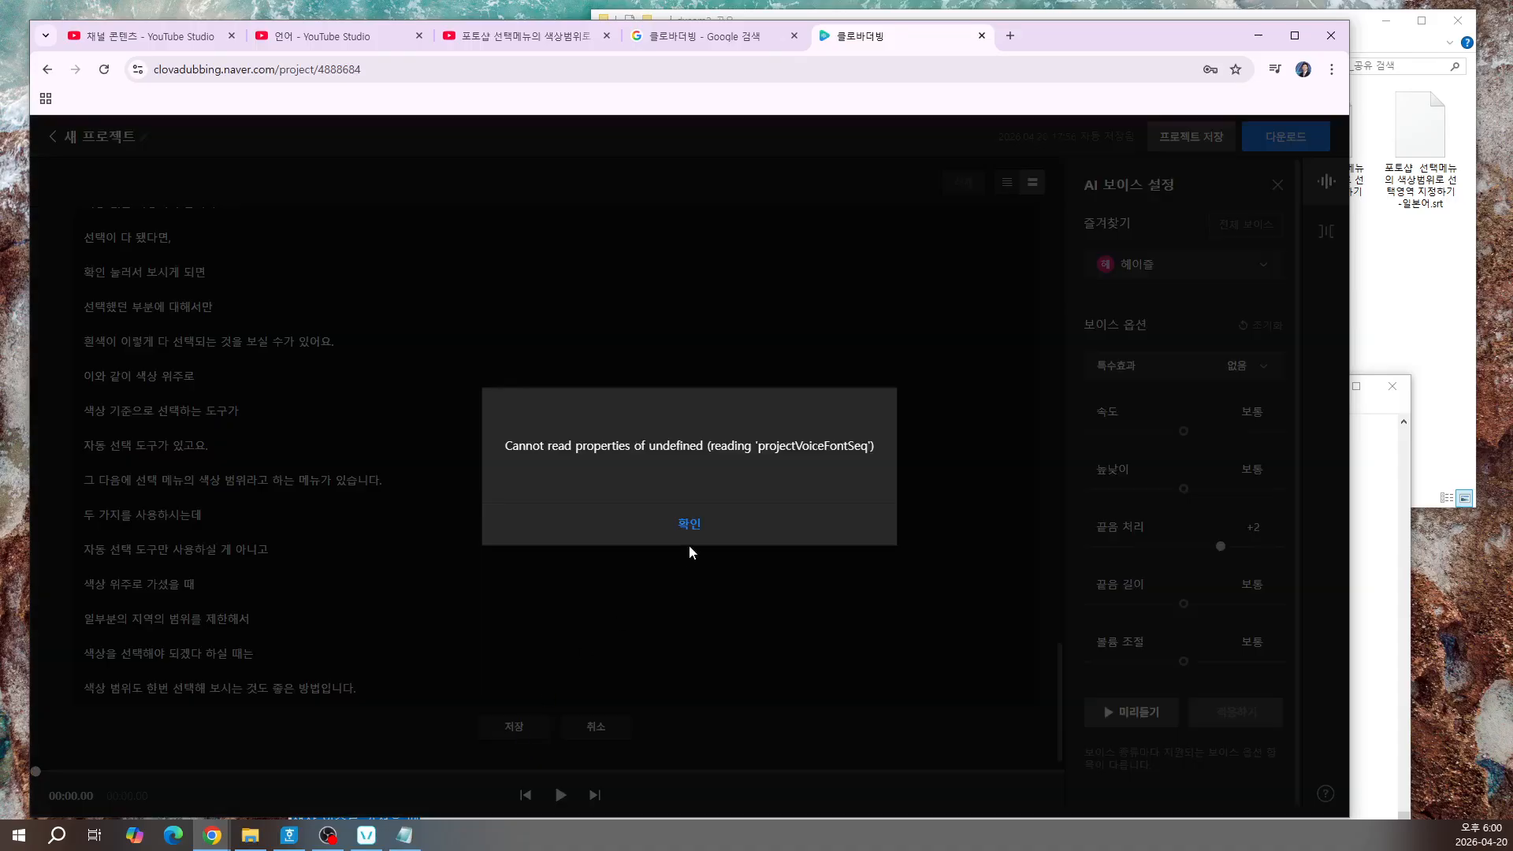
Step: Dismiss the save error and delete the pasted script block
click(690, 525)
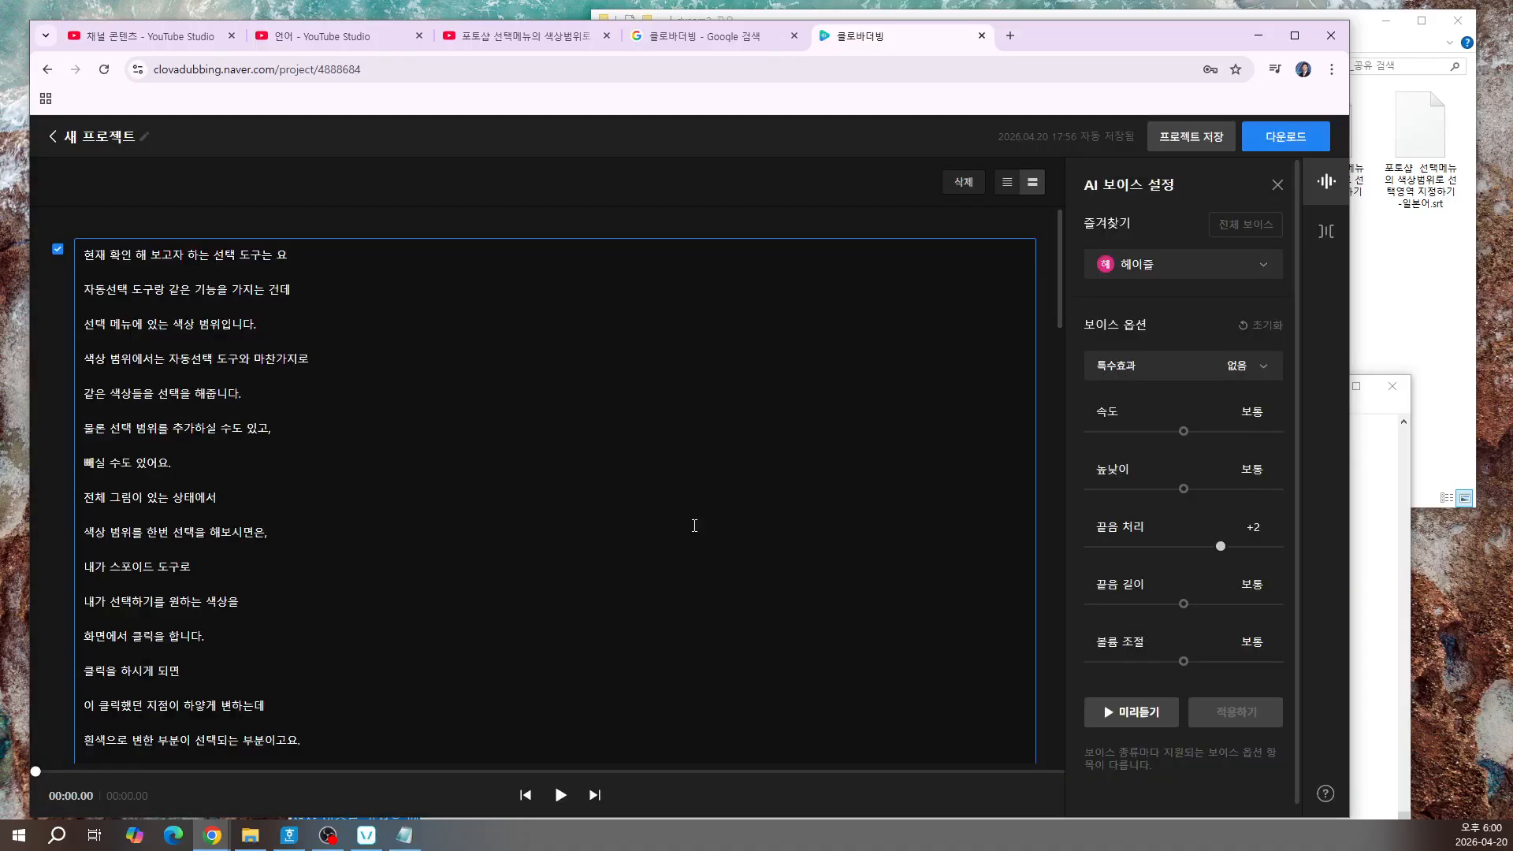
click(181, 223)
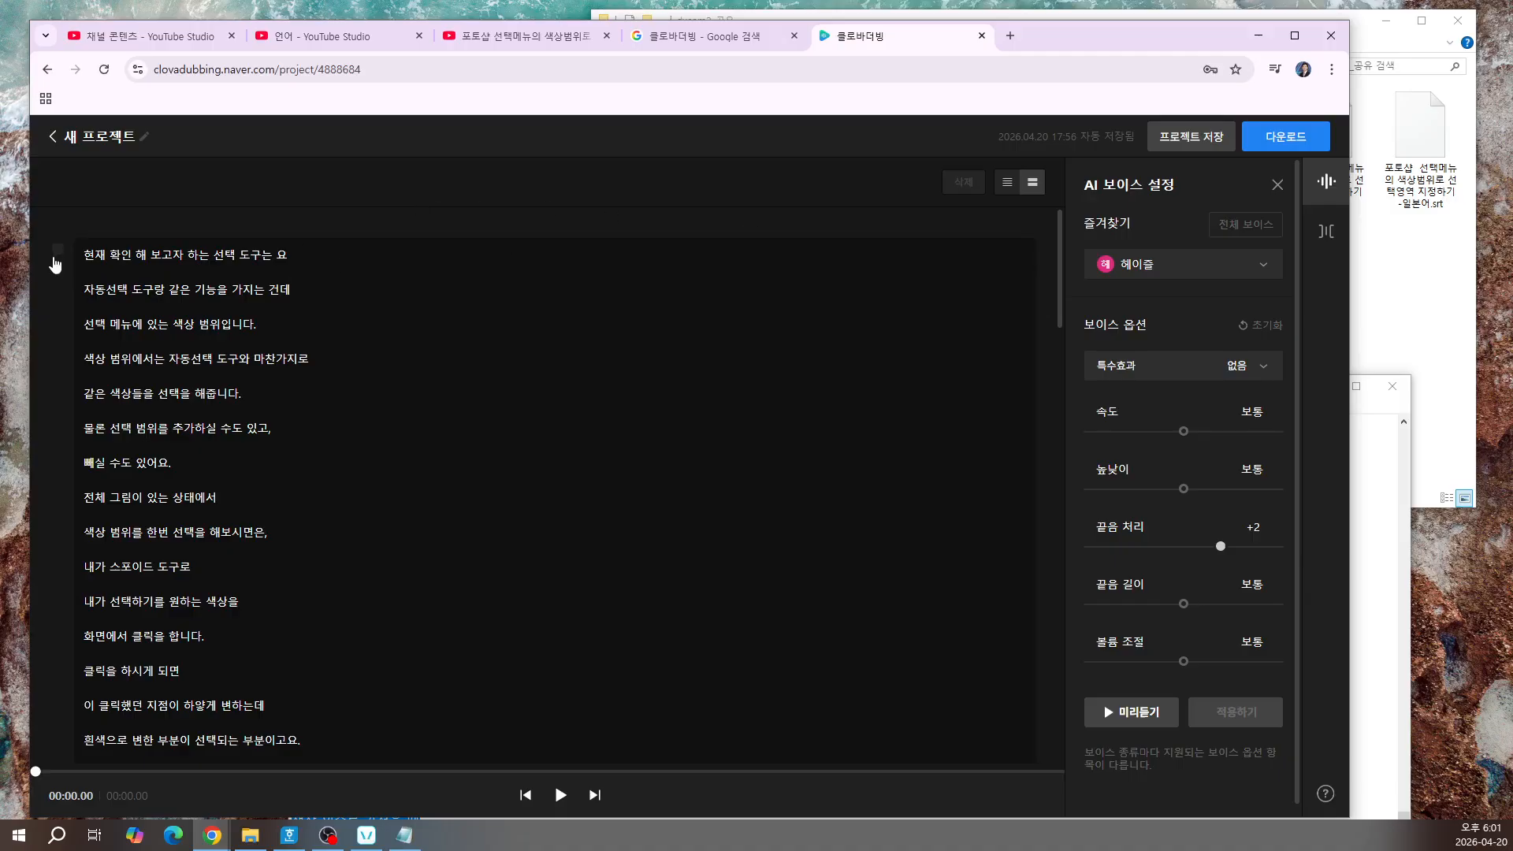
click(198, 299)
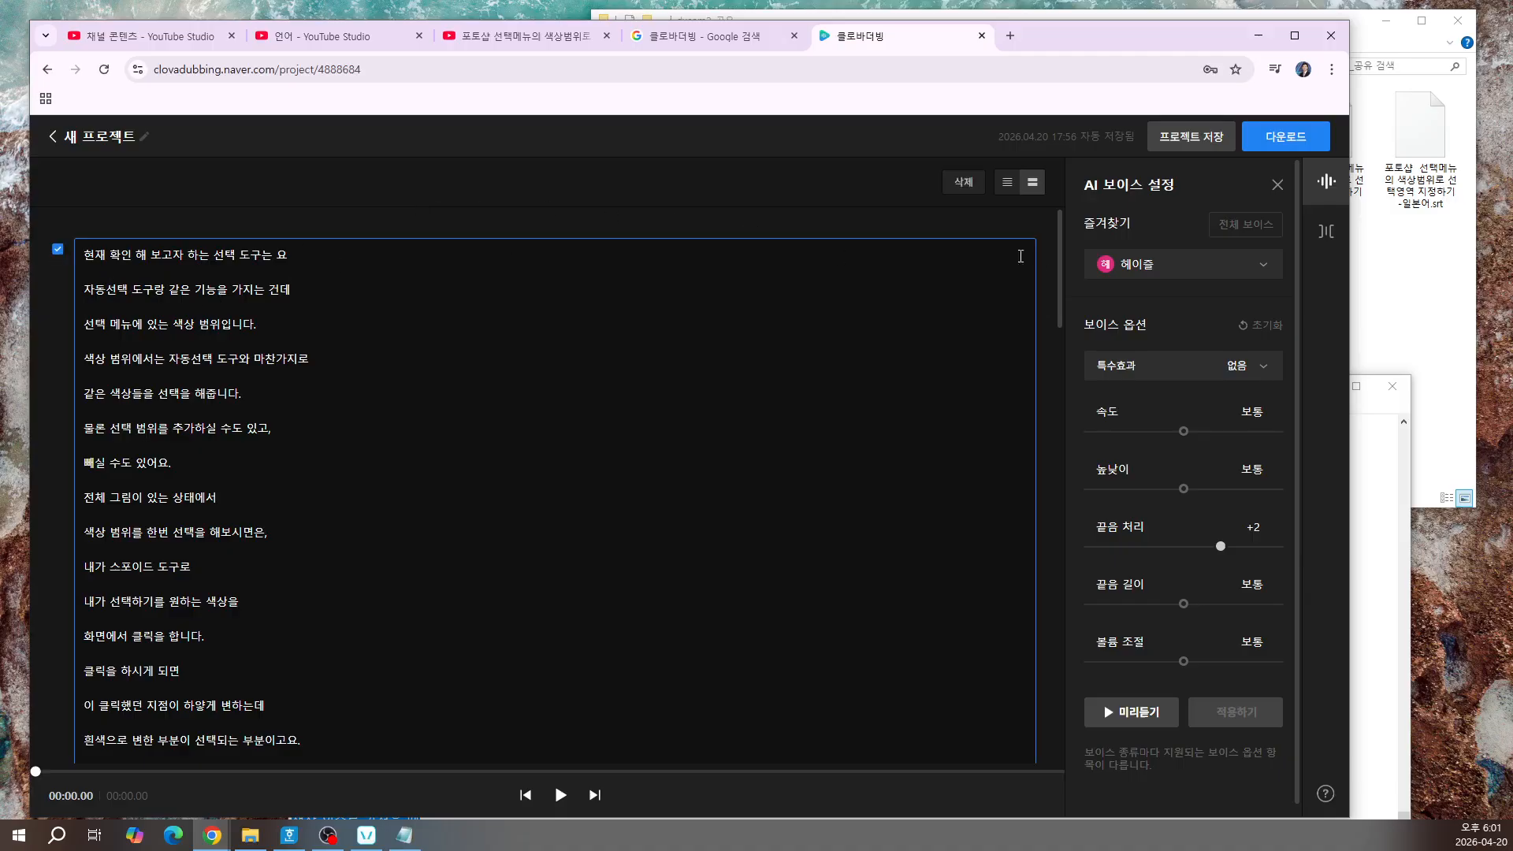
click(964, 183)
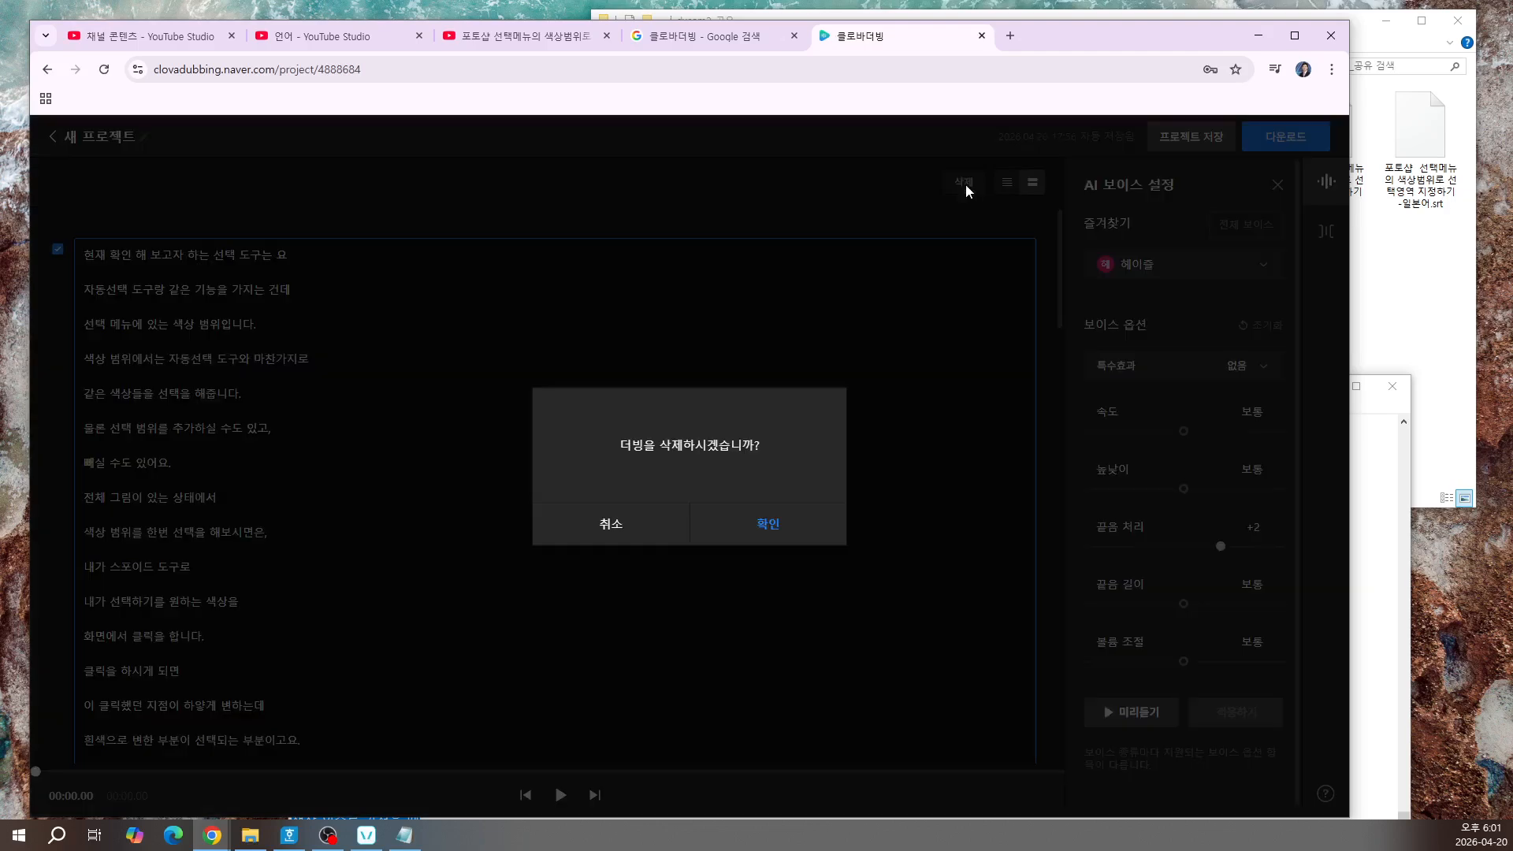
click(765, 525)
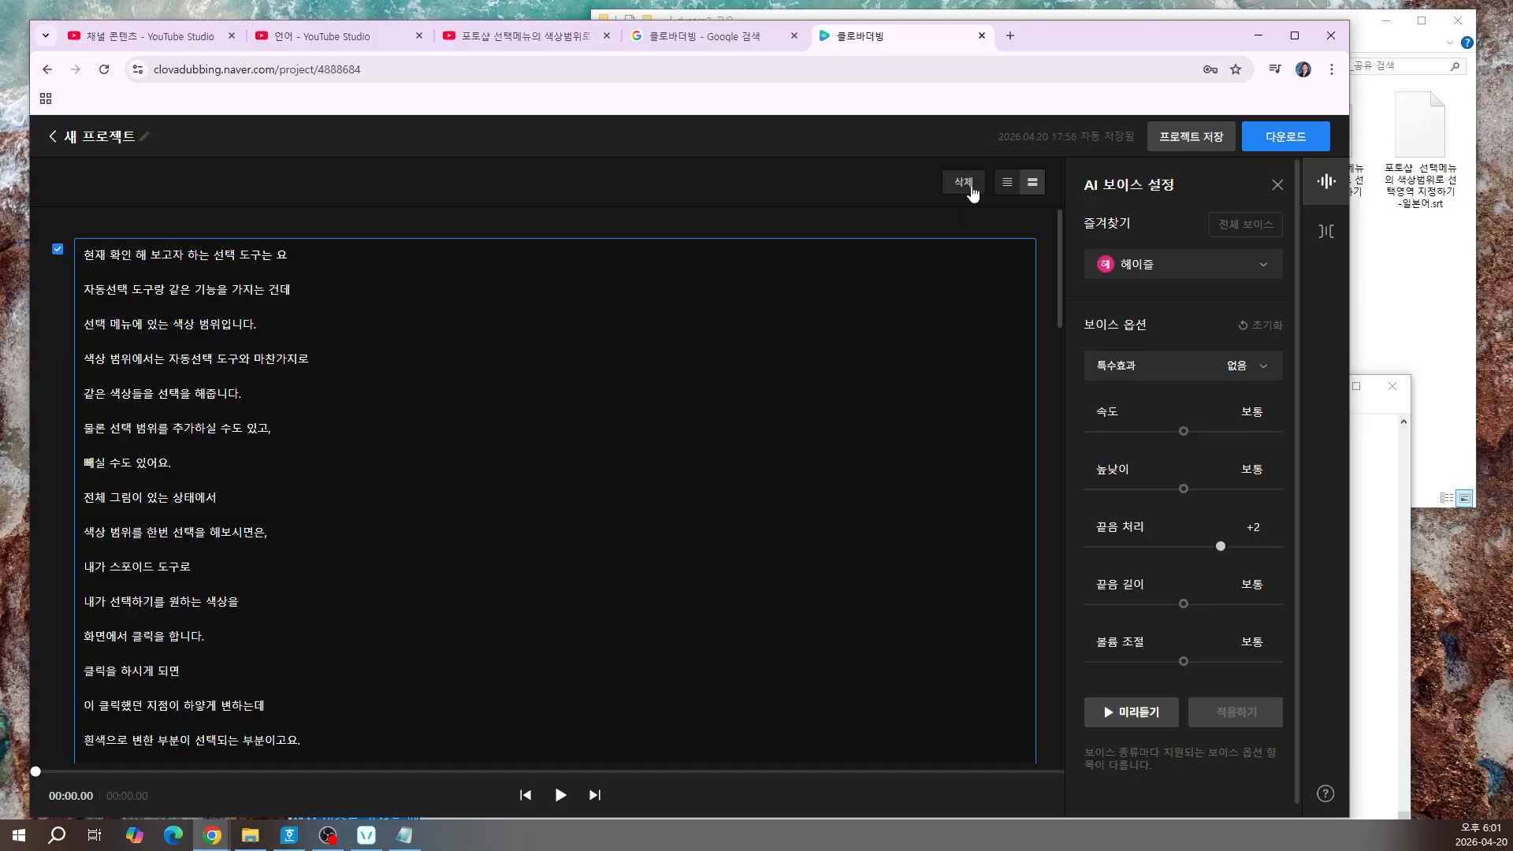
Step: Switch the voice to 마이크책 and then back to 헤이즐
click(1219, 272)
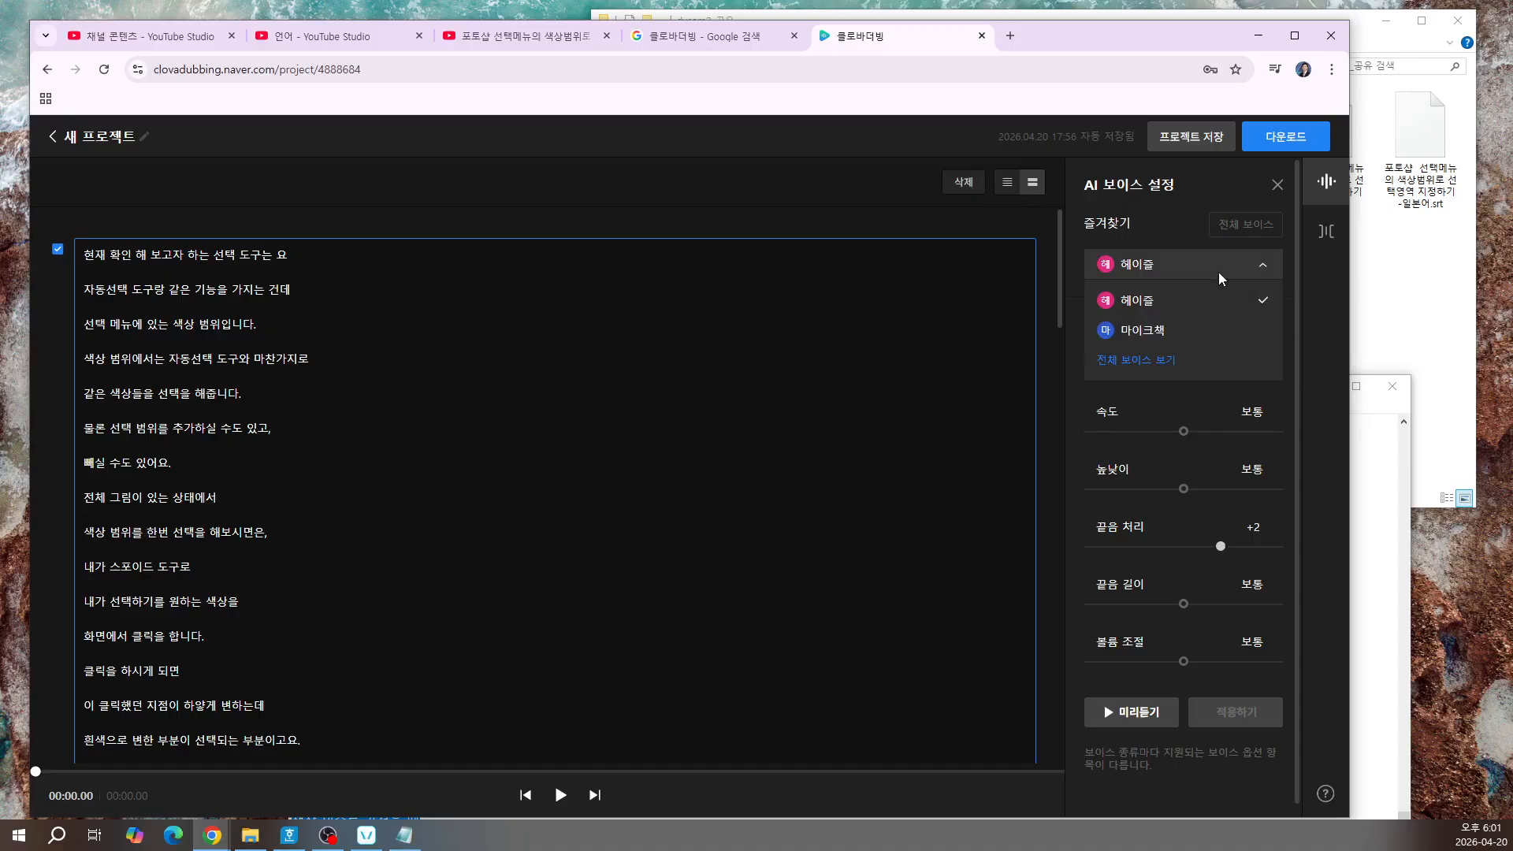
click(1146, 332)
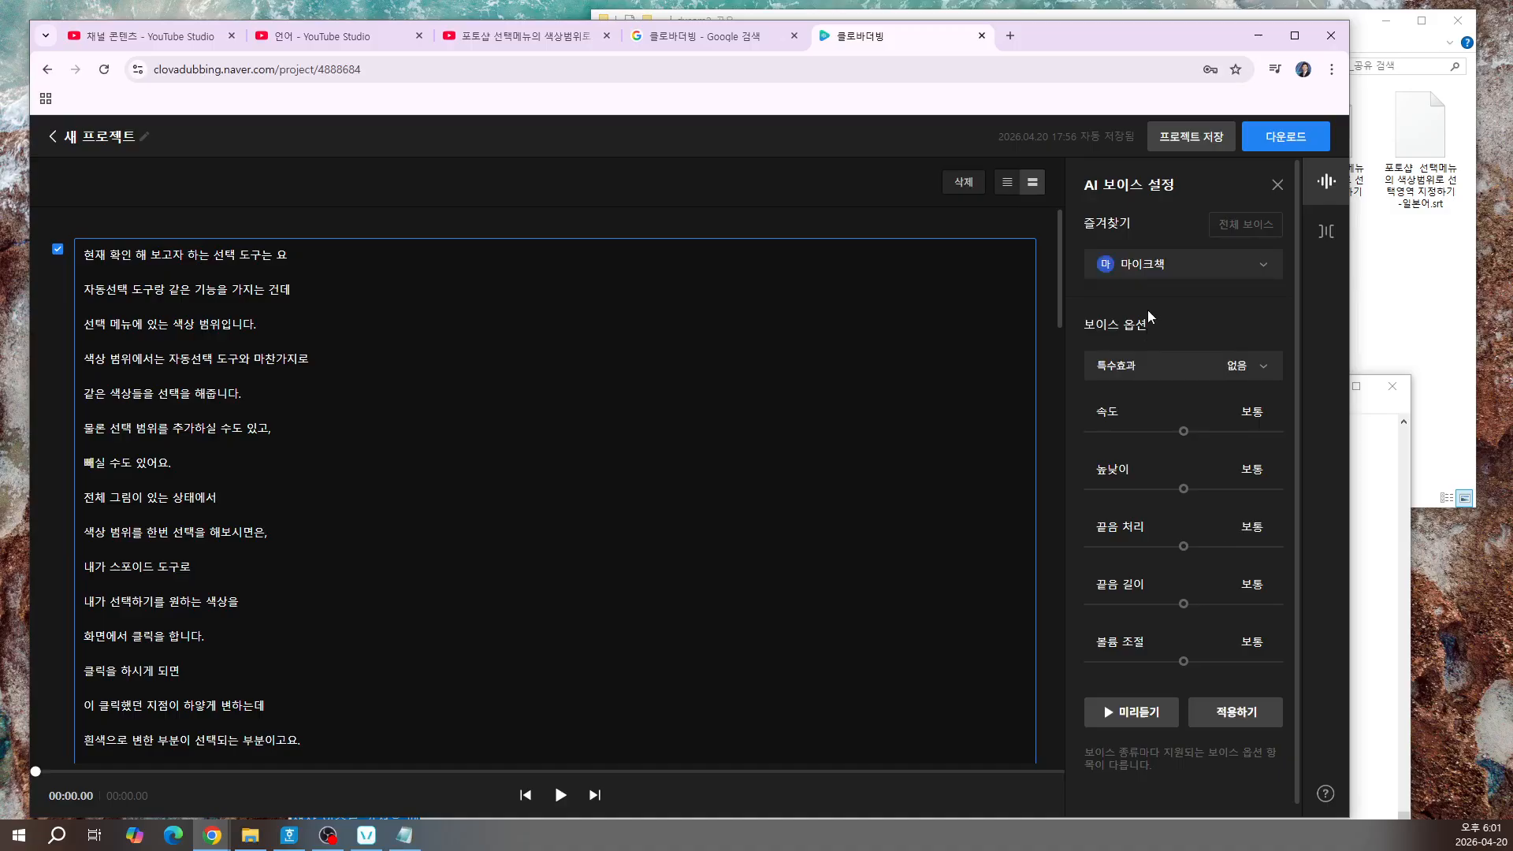
click(1152, 267)
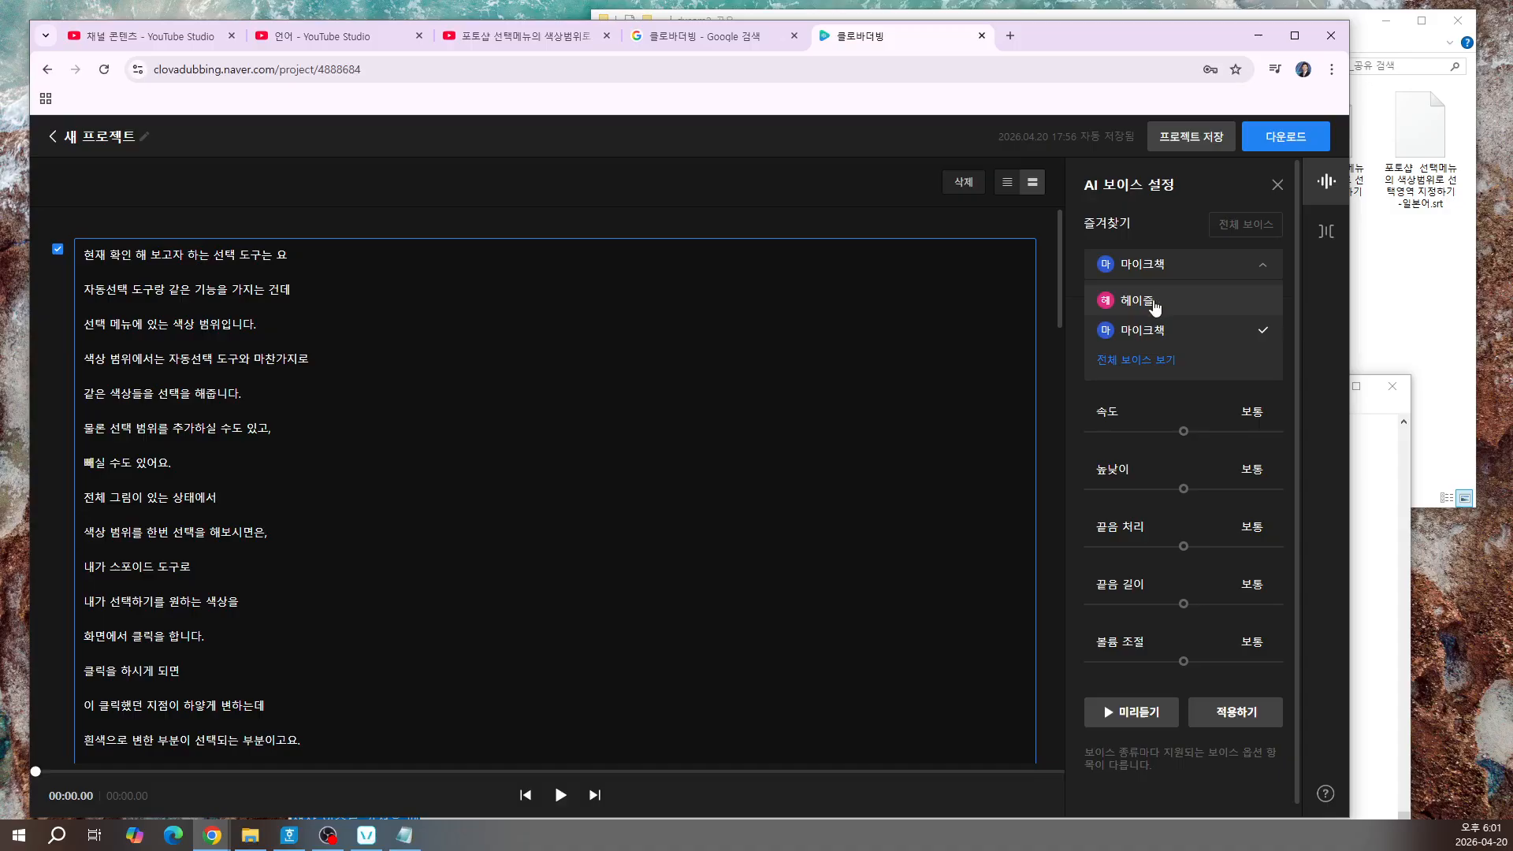
click(1139, 301)
Step: Retry downloading and saving the dubbing, dismiss the errors, and reload the project page
click(1291, 138)
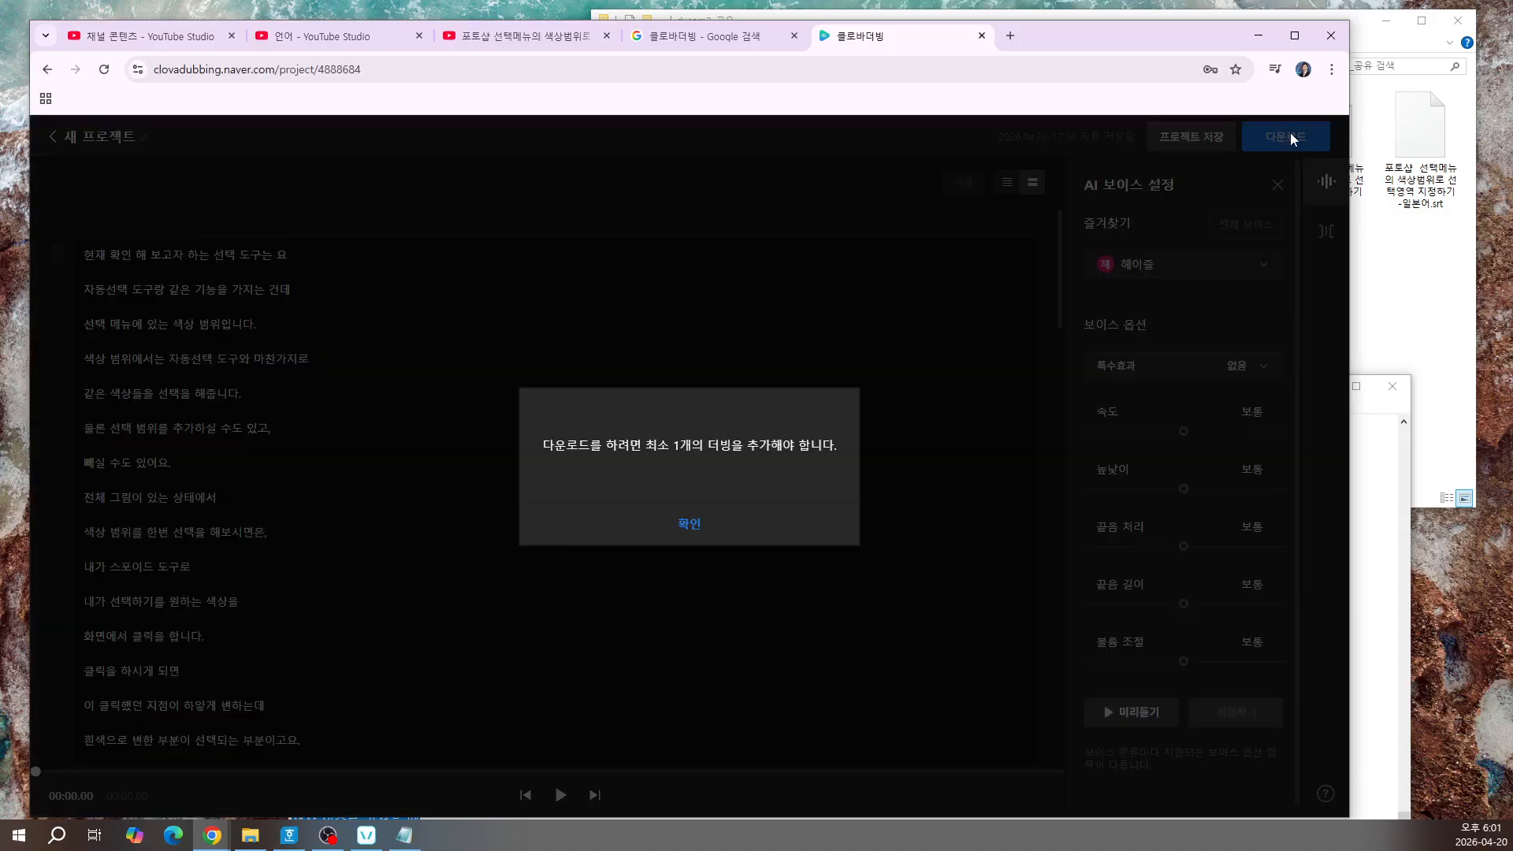
click(683, 526)
click(510, 453)
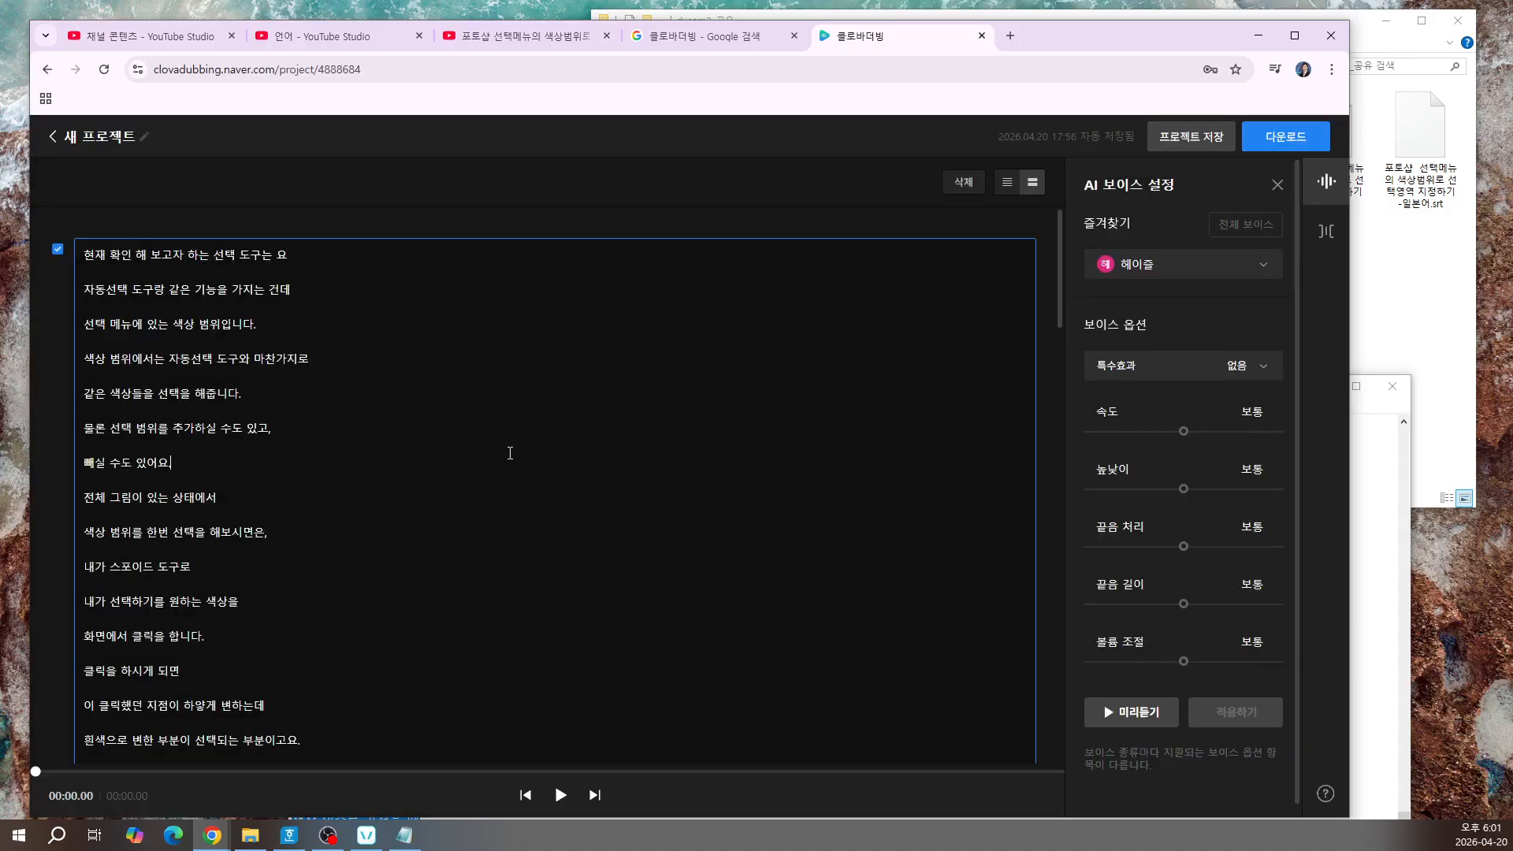
scroll(512, 453, down, 15)
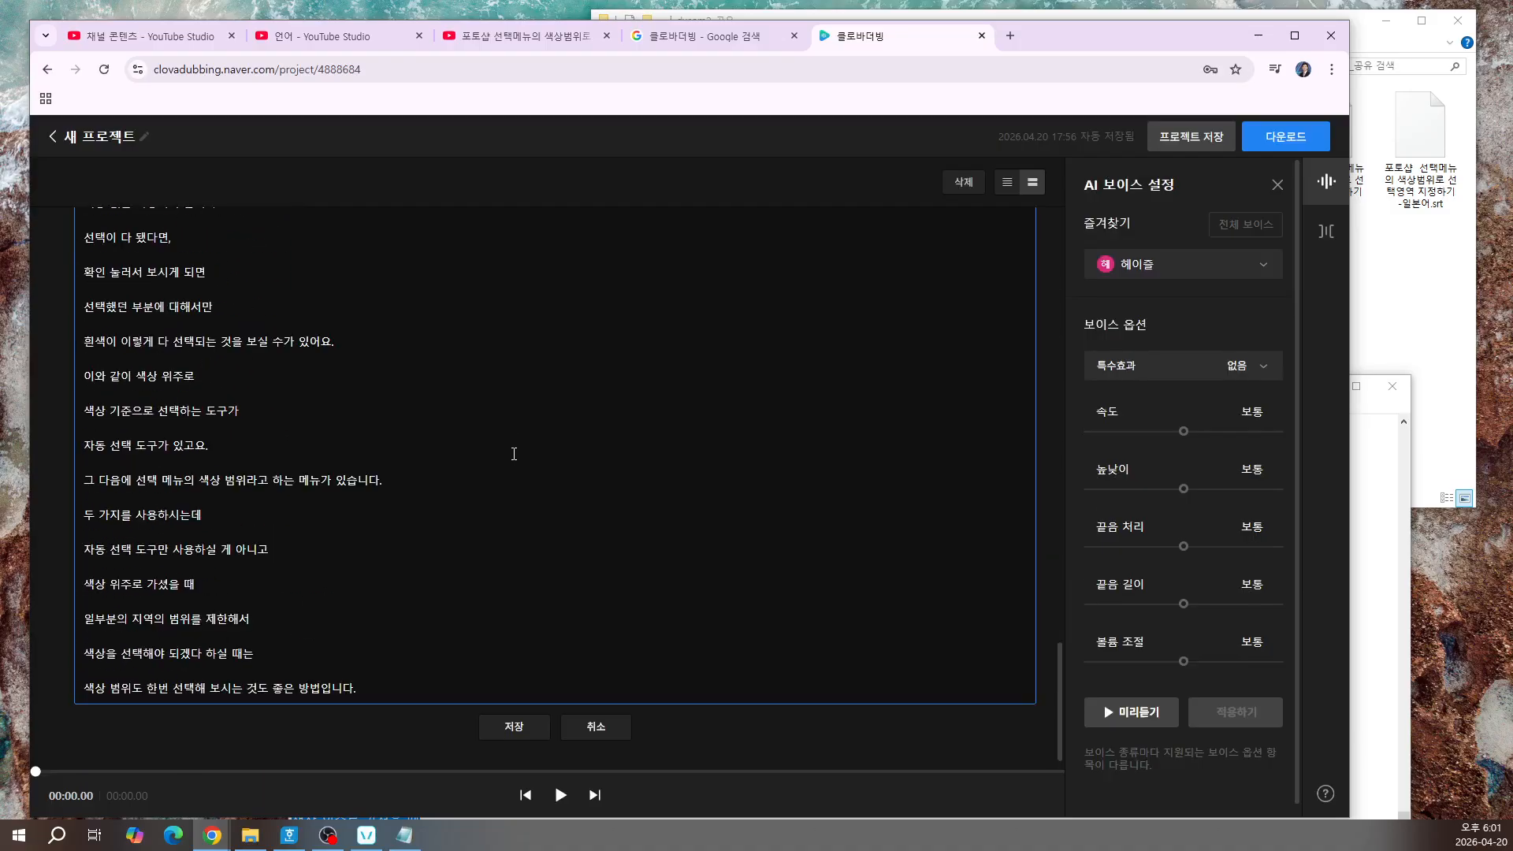
click(513, 727)
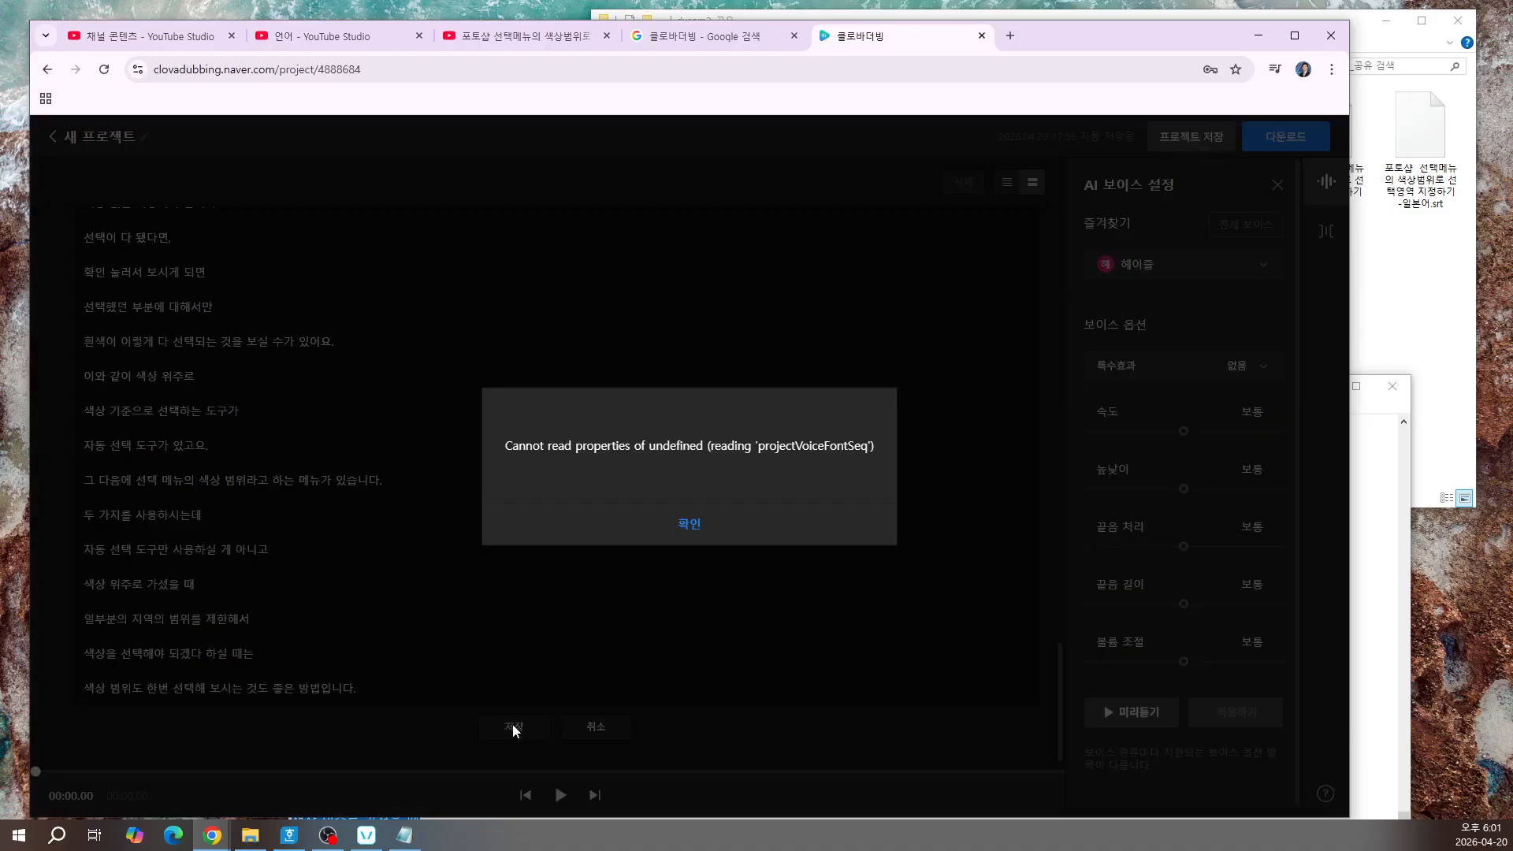
click(691, 528)
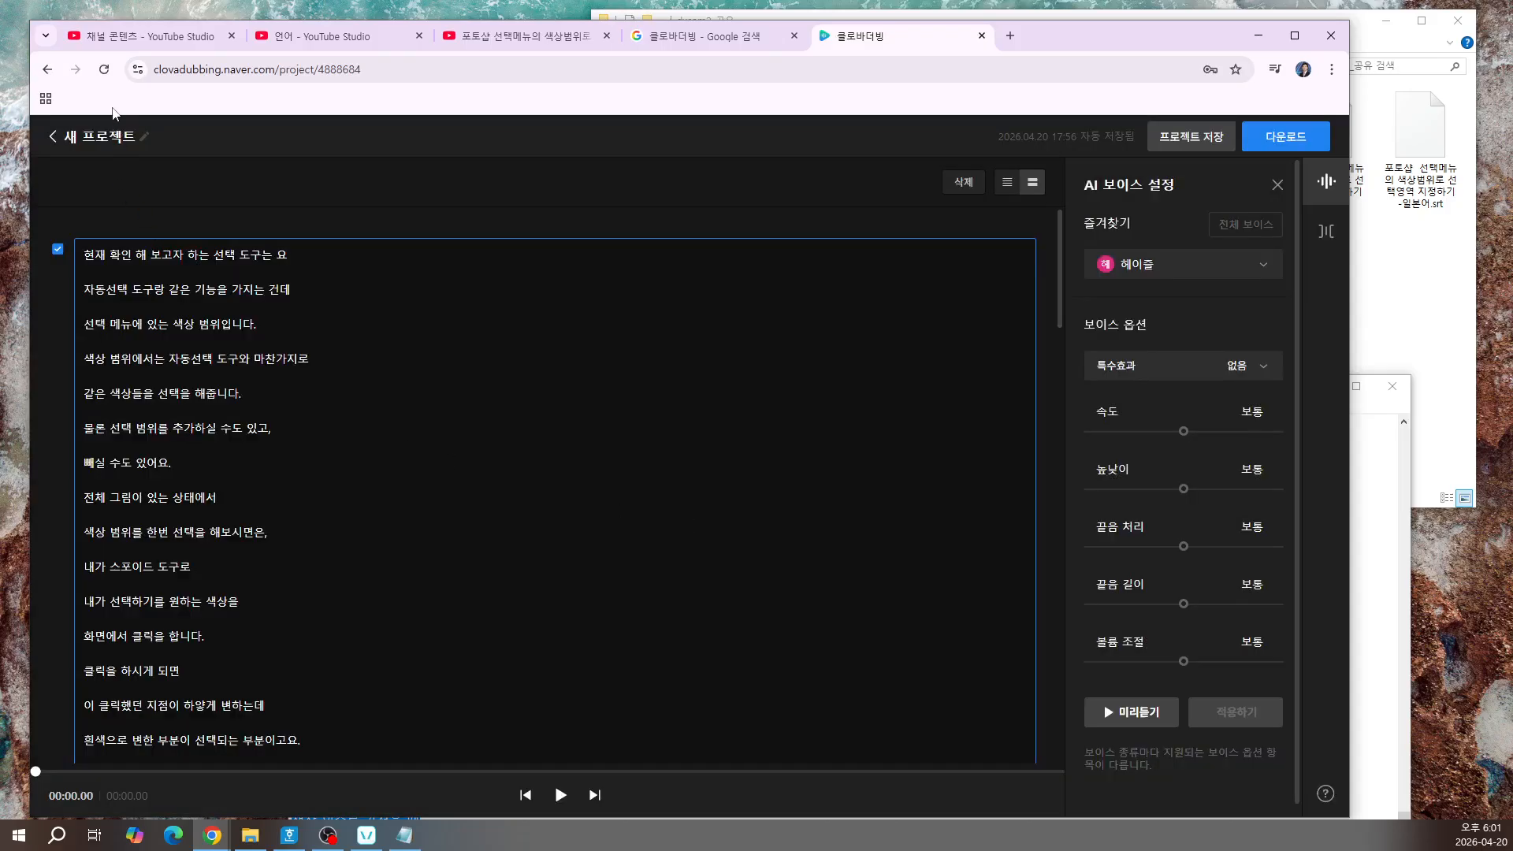
click(104, 71)
Step: Paste the script into the empty box again and save it as a 헤이즐 dubbing block
click(236, 284)
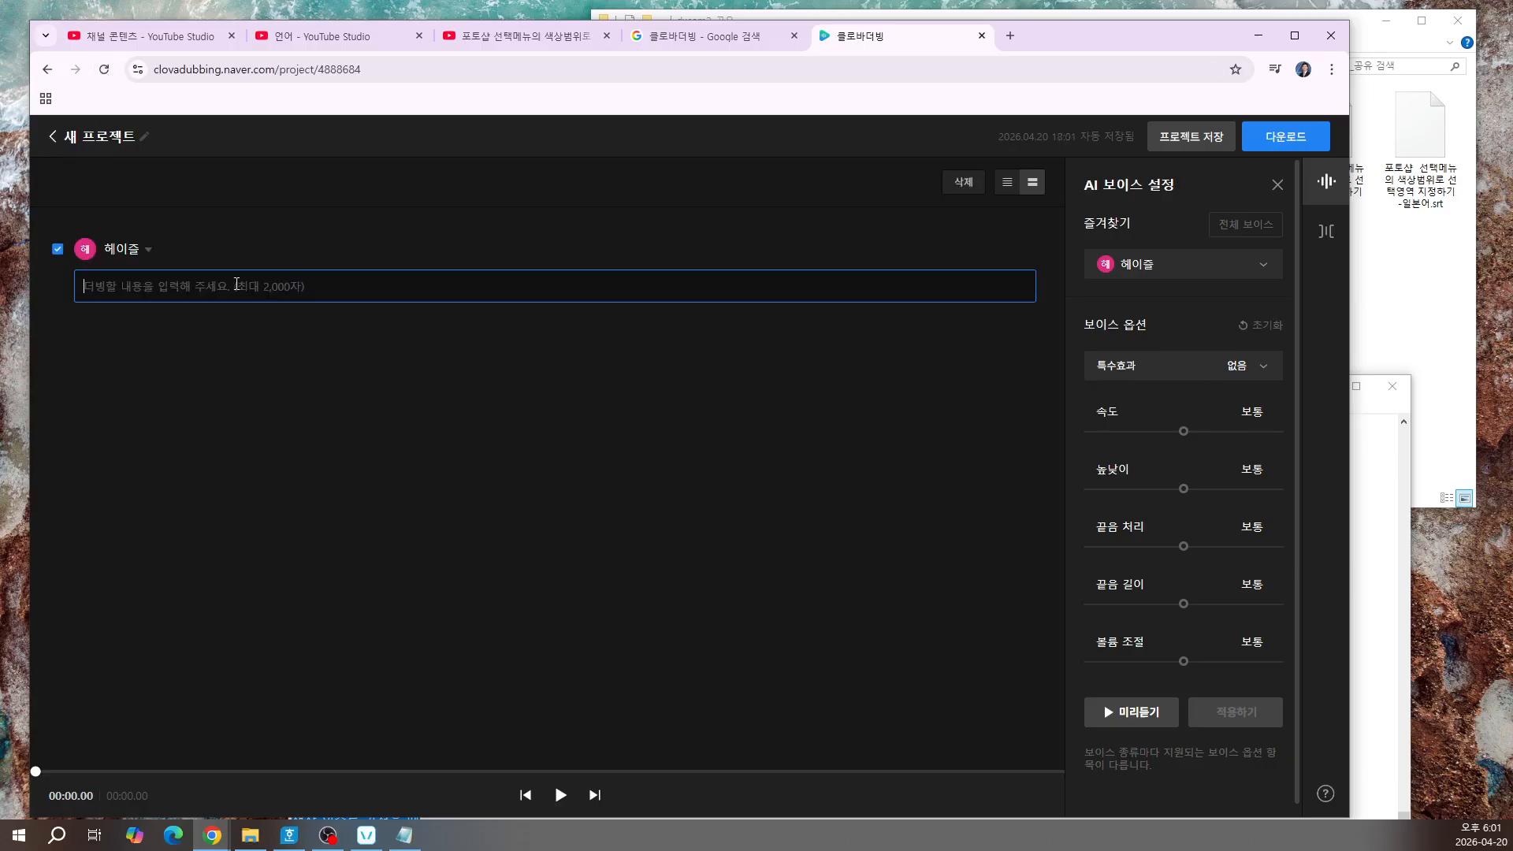
key(ctrl+v)
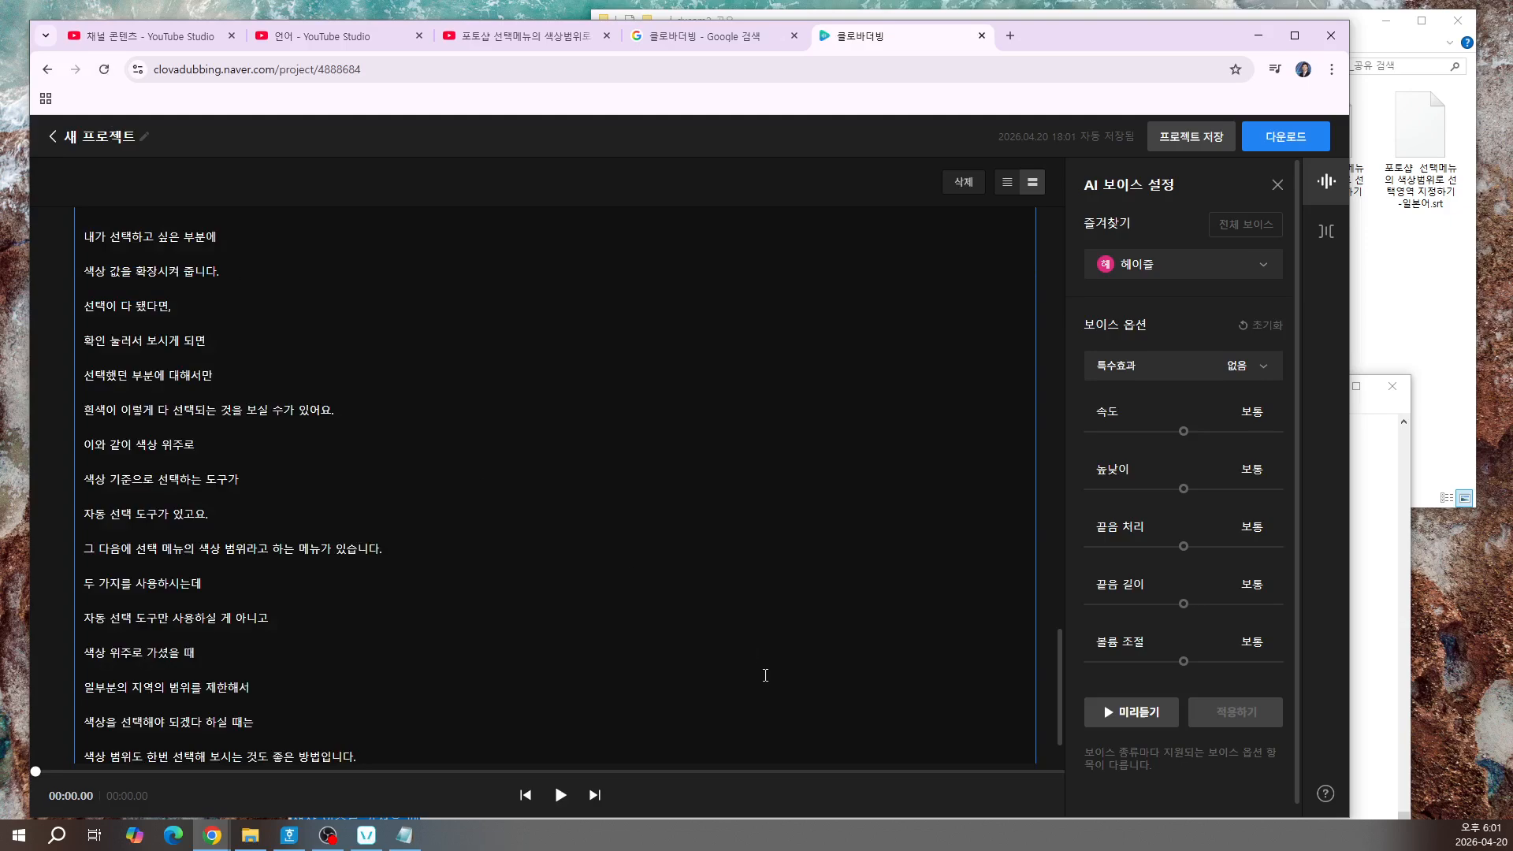
click(538, 725)
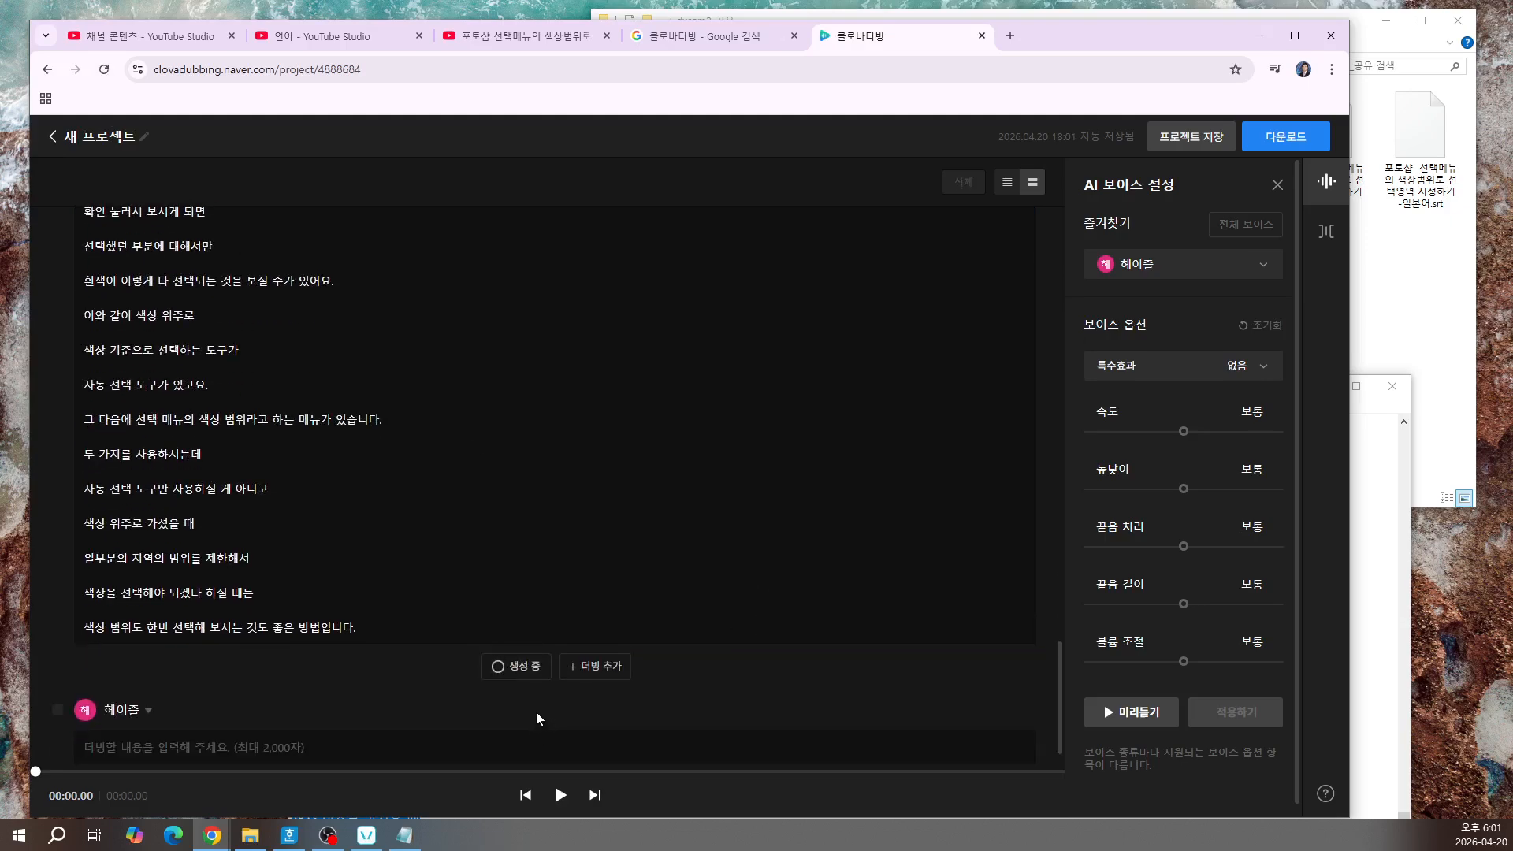
scroll(500, 479, up, 15)
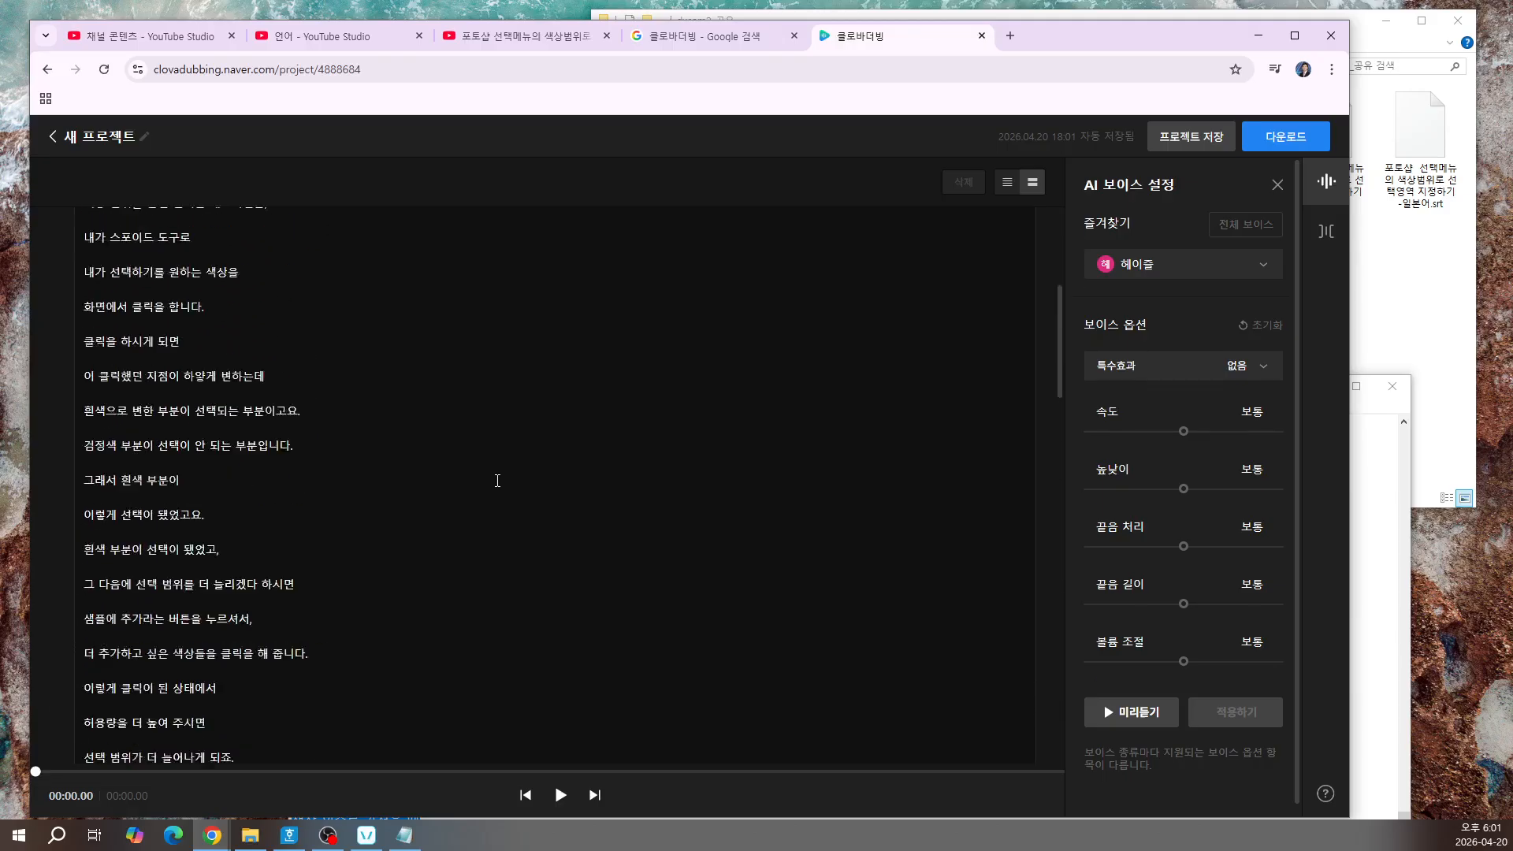
scroll(497, 481, up, 5)
scroll(676, 264, down, 15)
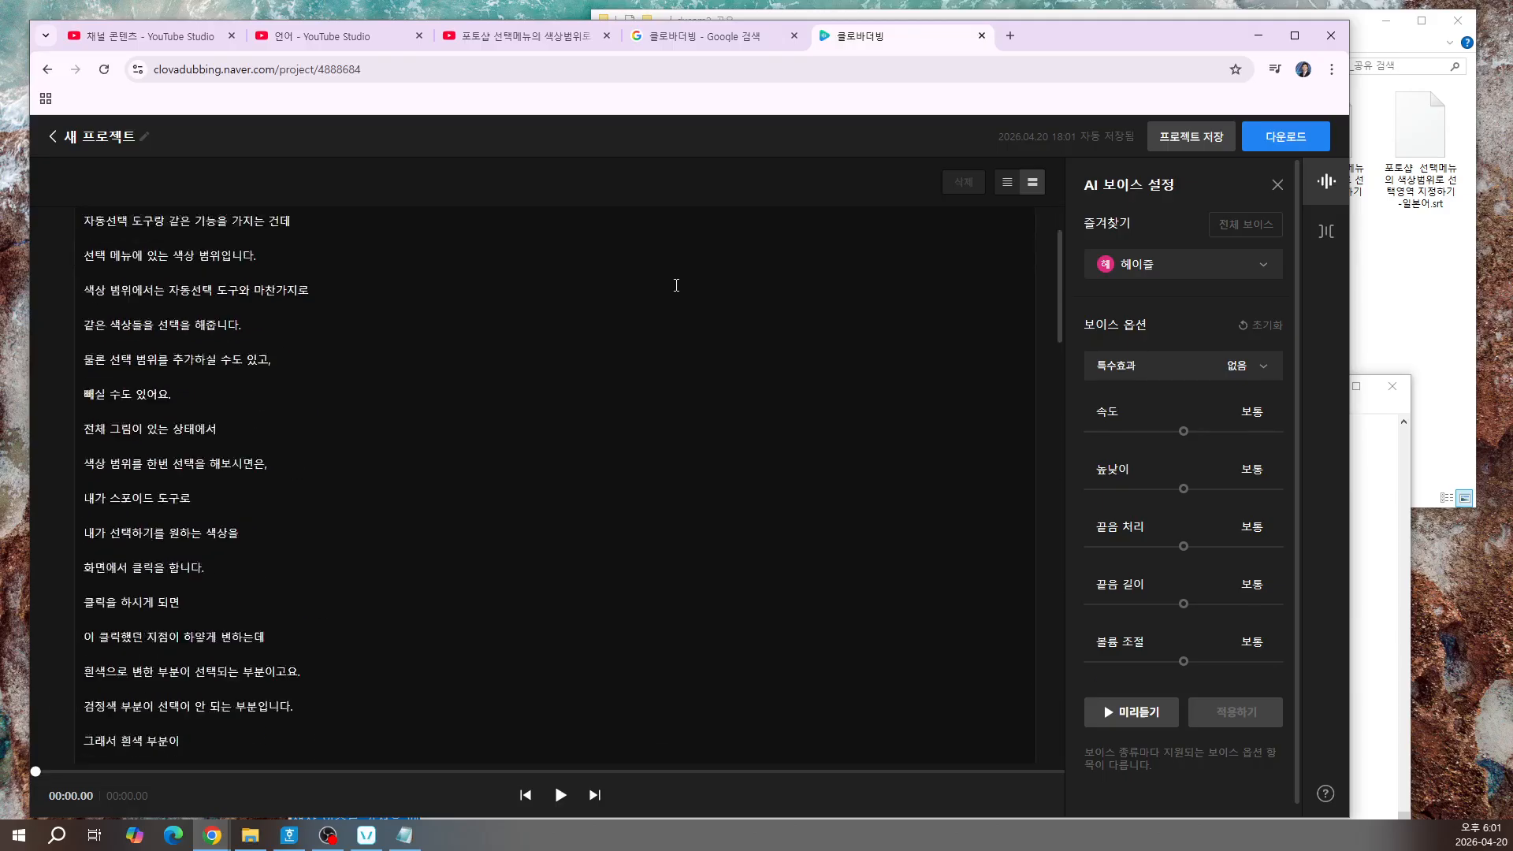
scroll(675, 332, down, 3)
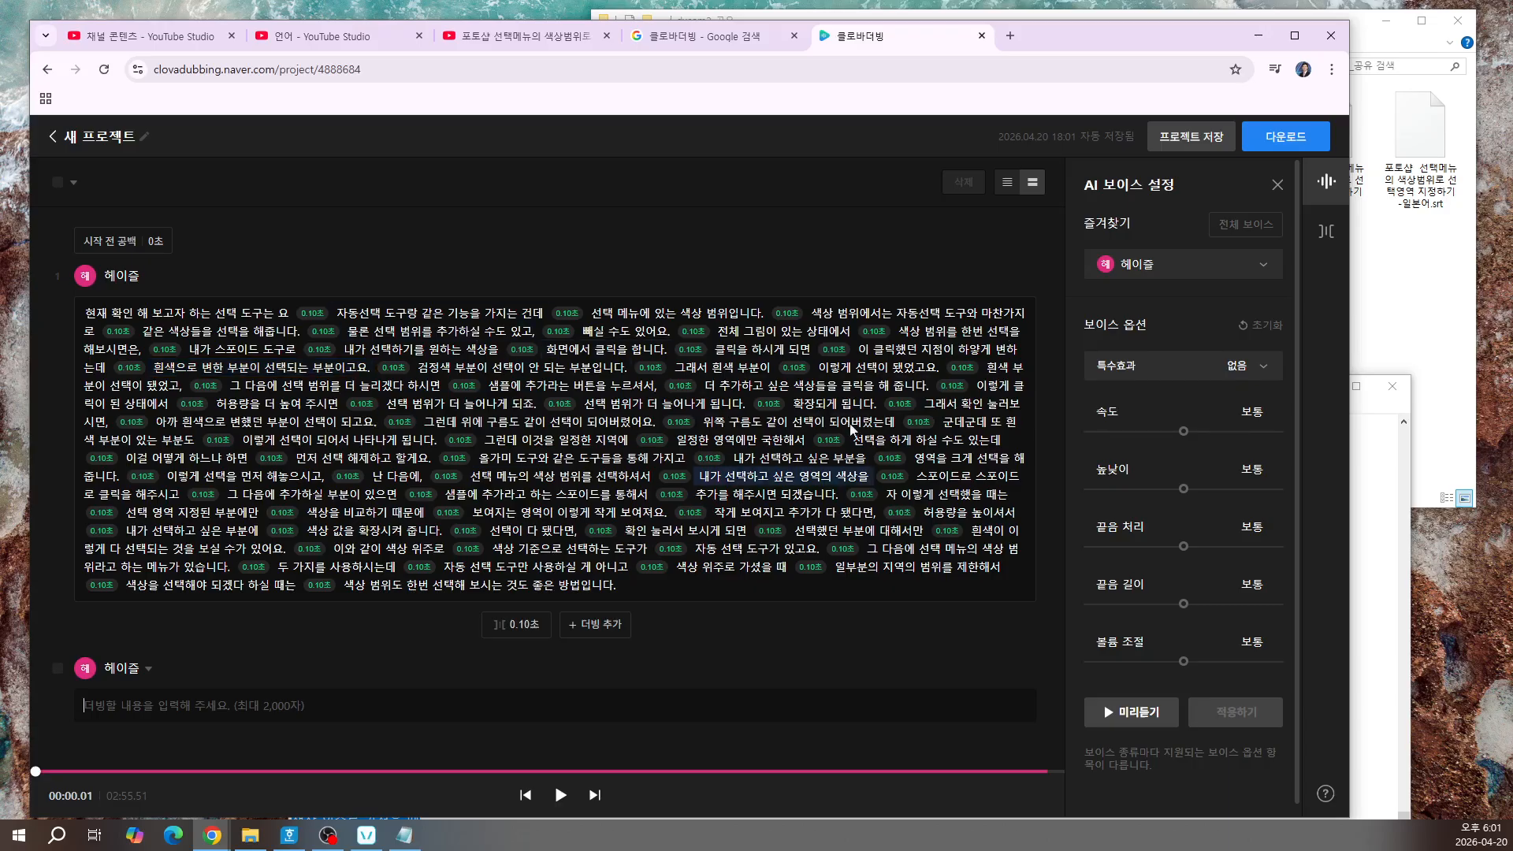
Step: Accept the usage notice and export the whole 헤이즐 dubbing as one MP3, 새 프로젝트.mp3
click(1301, 139)
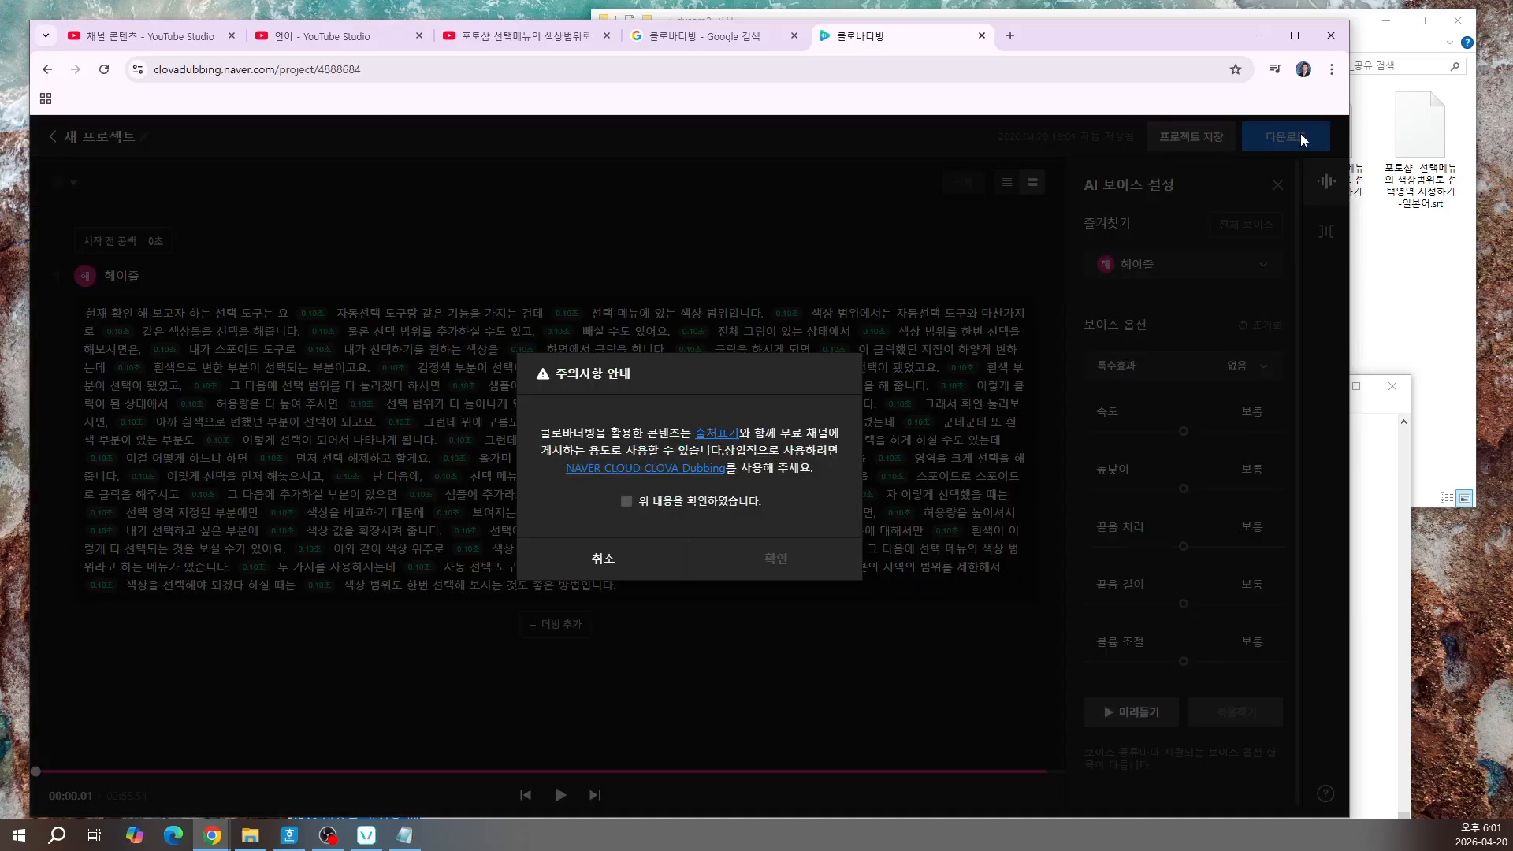
click(624, 502)
click(782, 565)
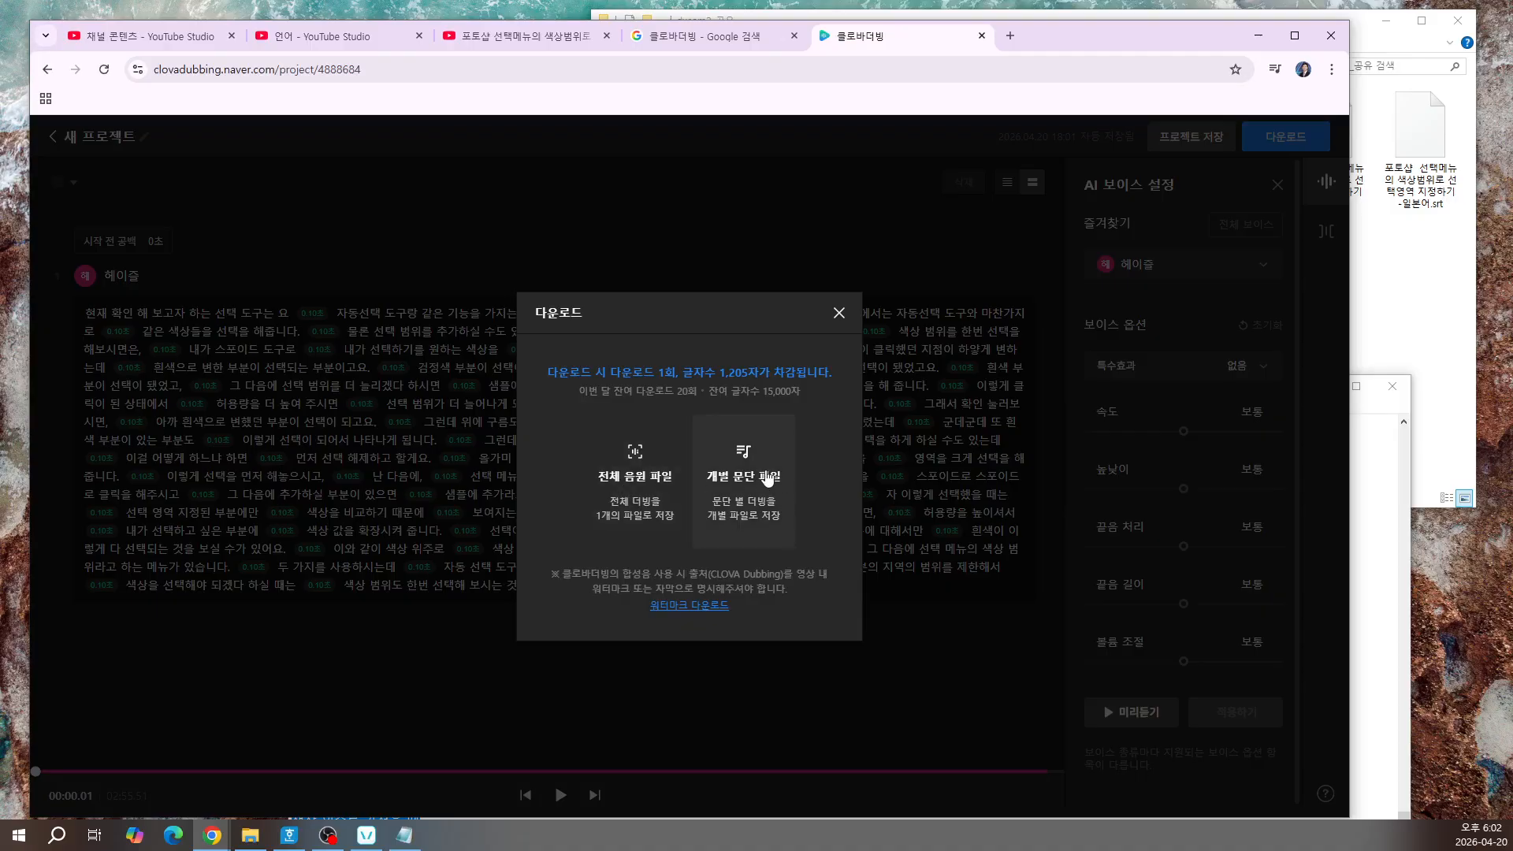
click(652, 490)
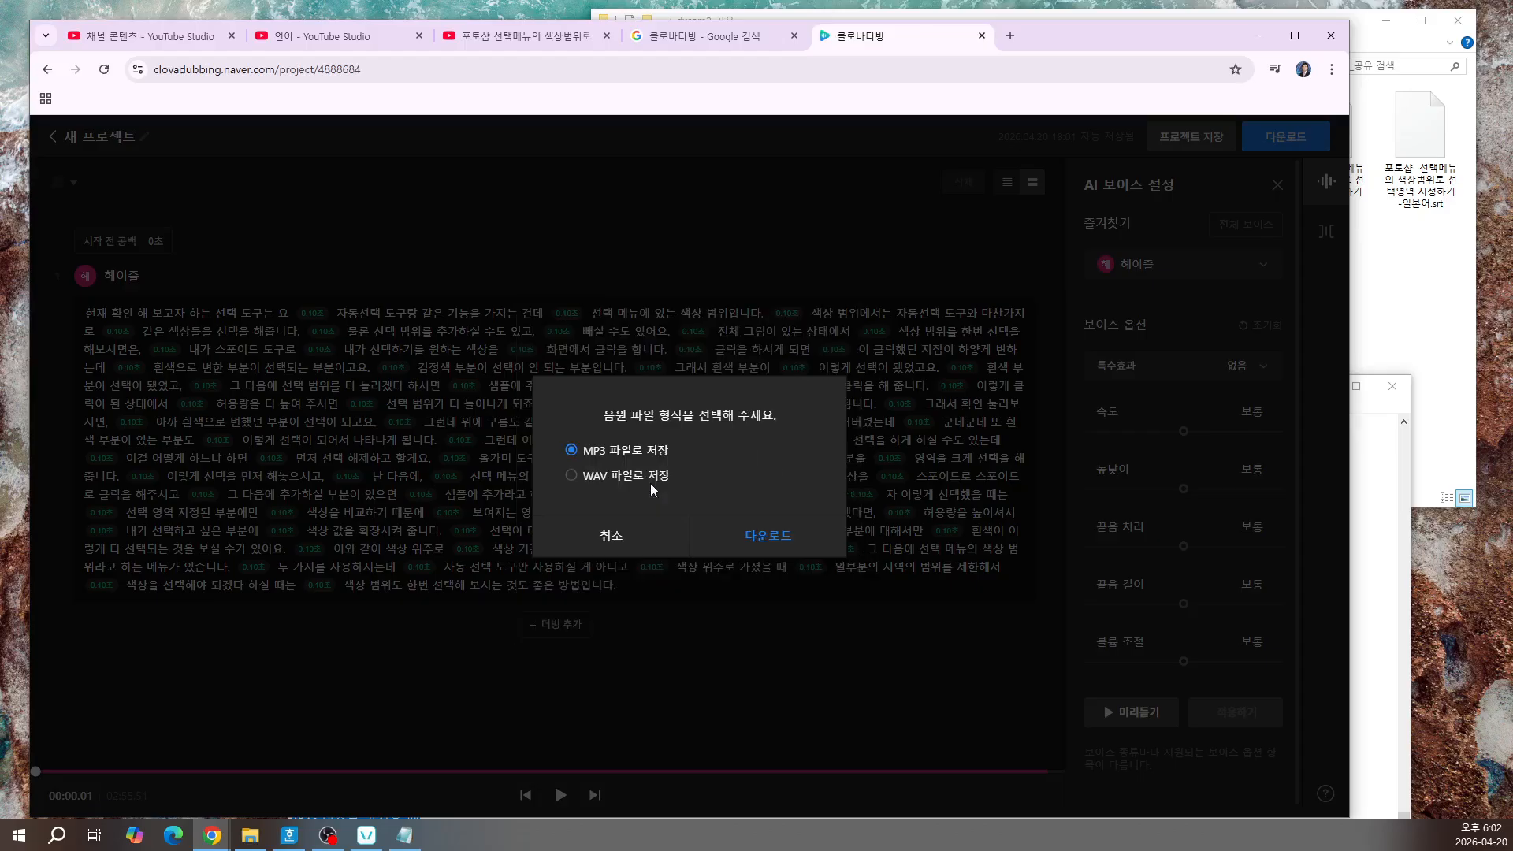
click(770, 540)
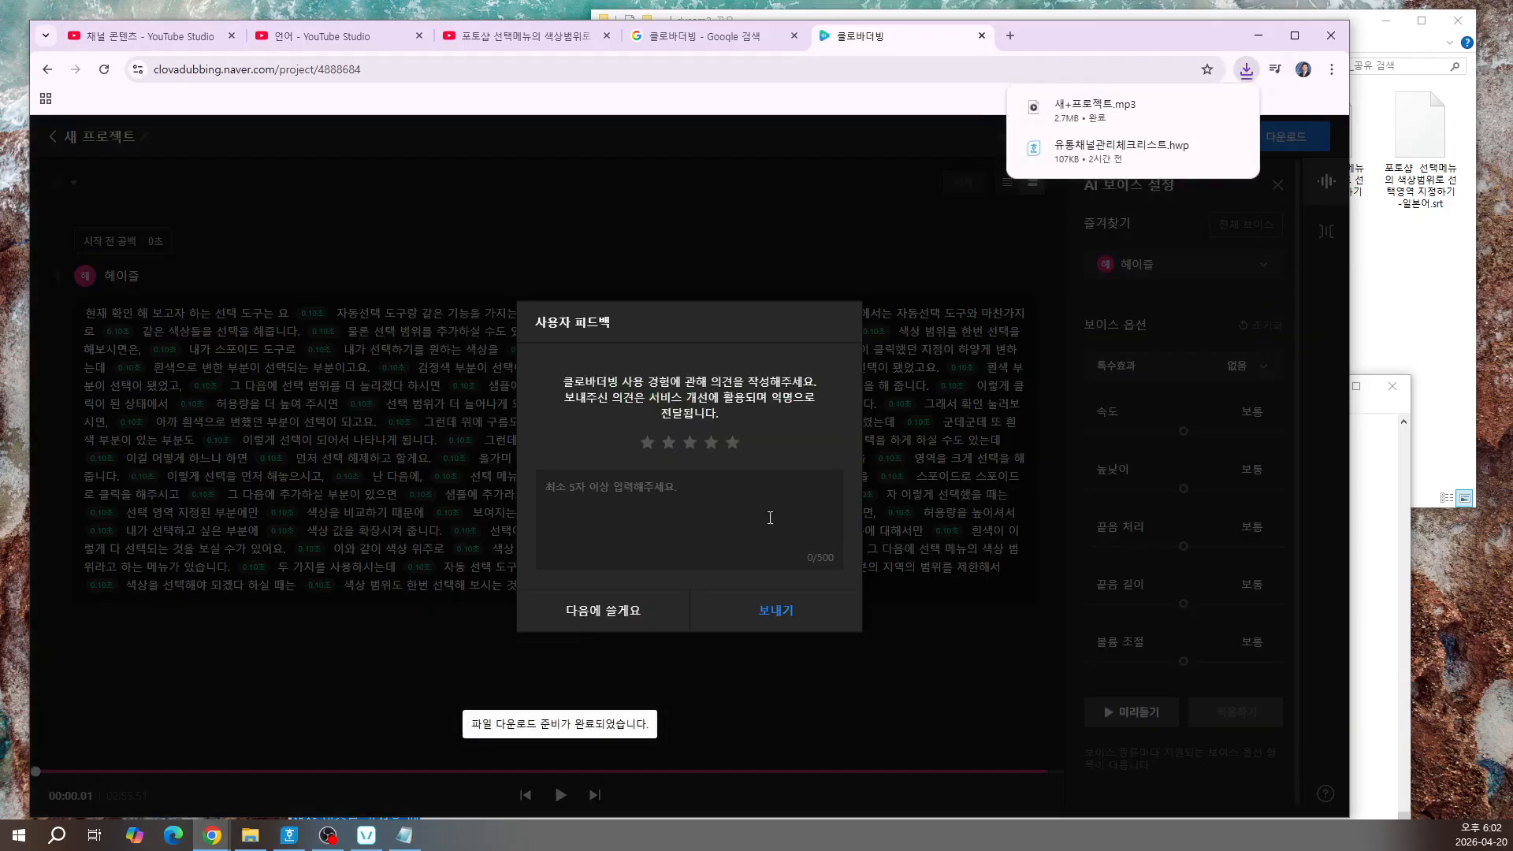
click(631, 608)
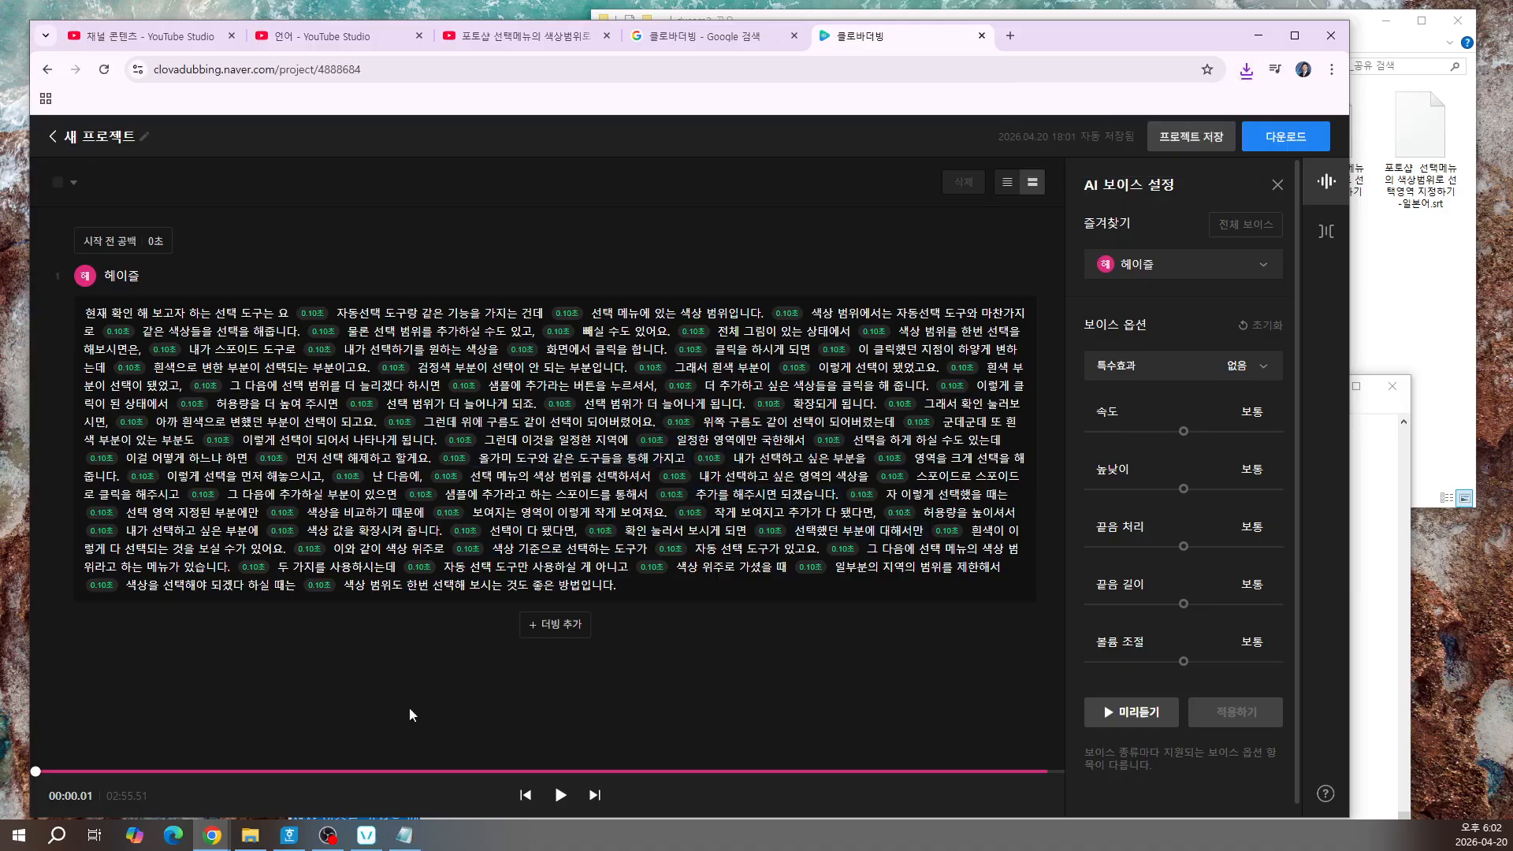
Step: Locate 새+프로젝트.mp3 in the Downloads folder and play it back
click(1246, 69)
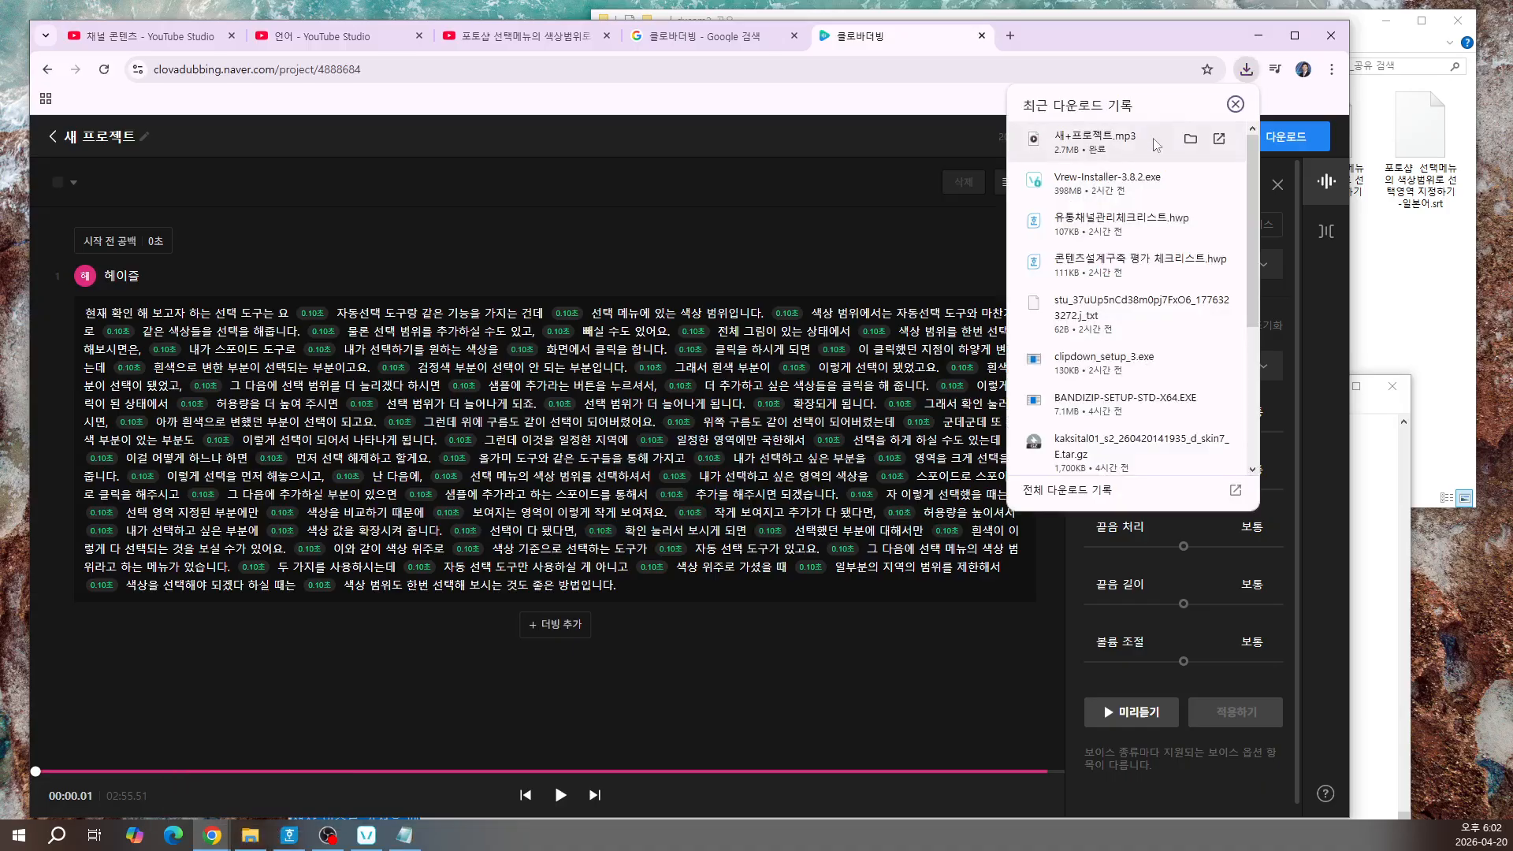
click(1191, 139)
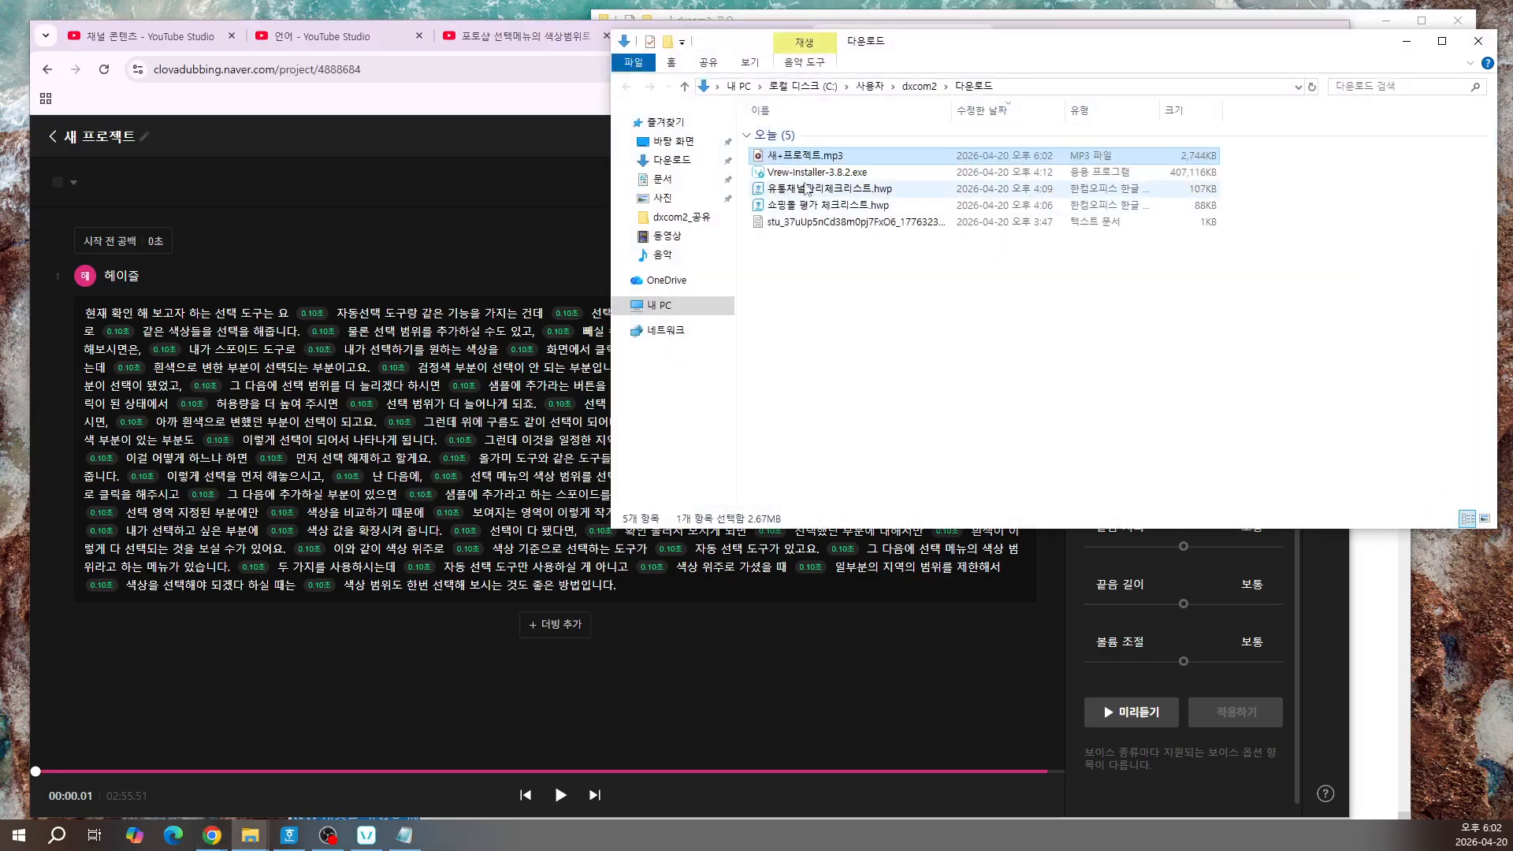
double_click(798, 157)
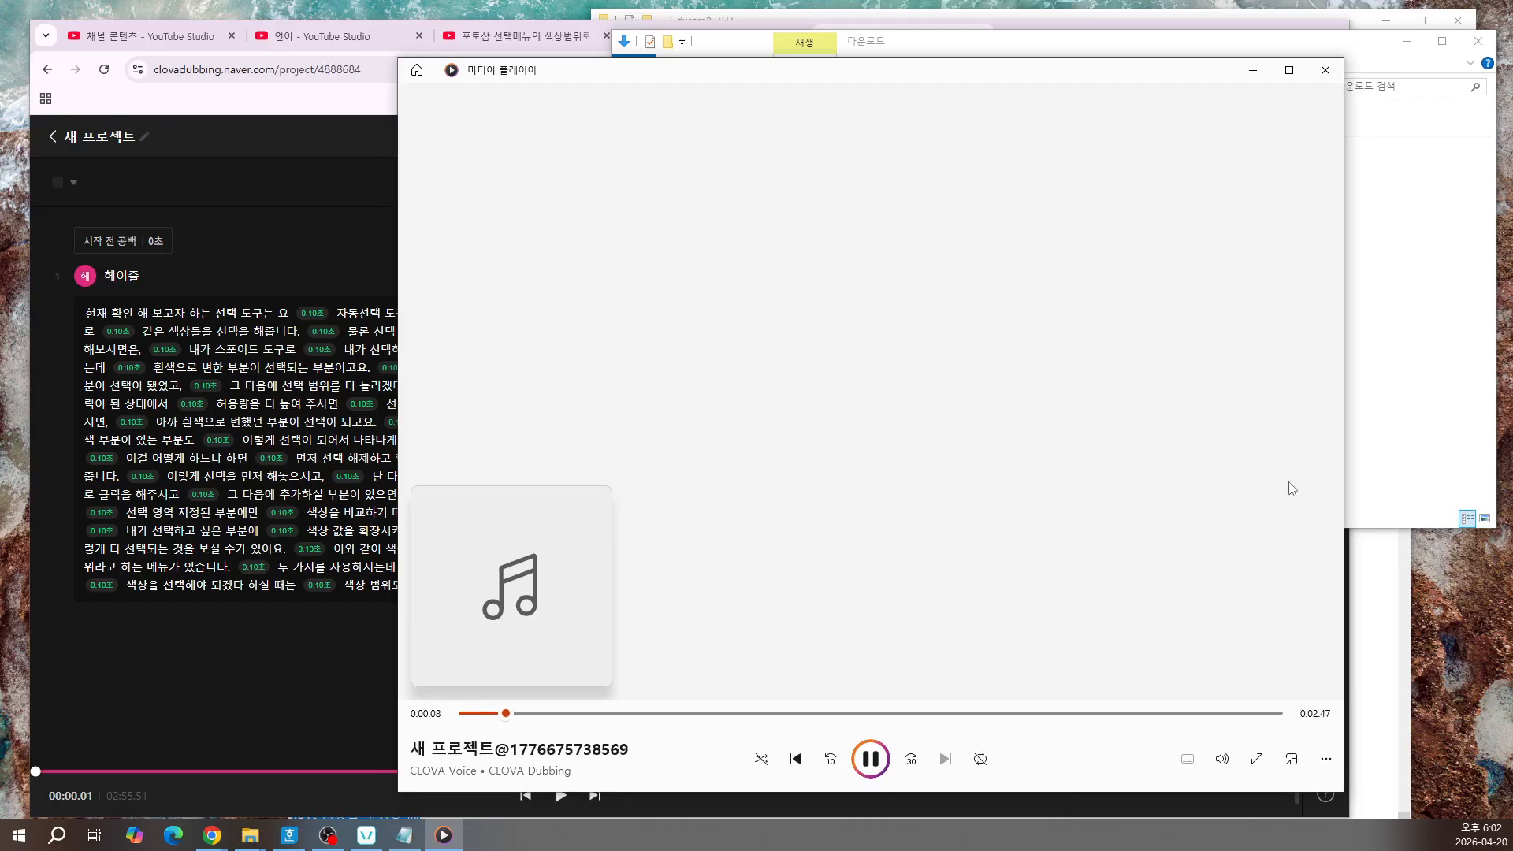
Step: Close the media player and delete Vrew-Installer-3.8.2.exe from Downloads
click(1326, 70)
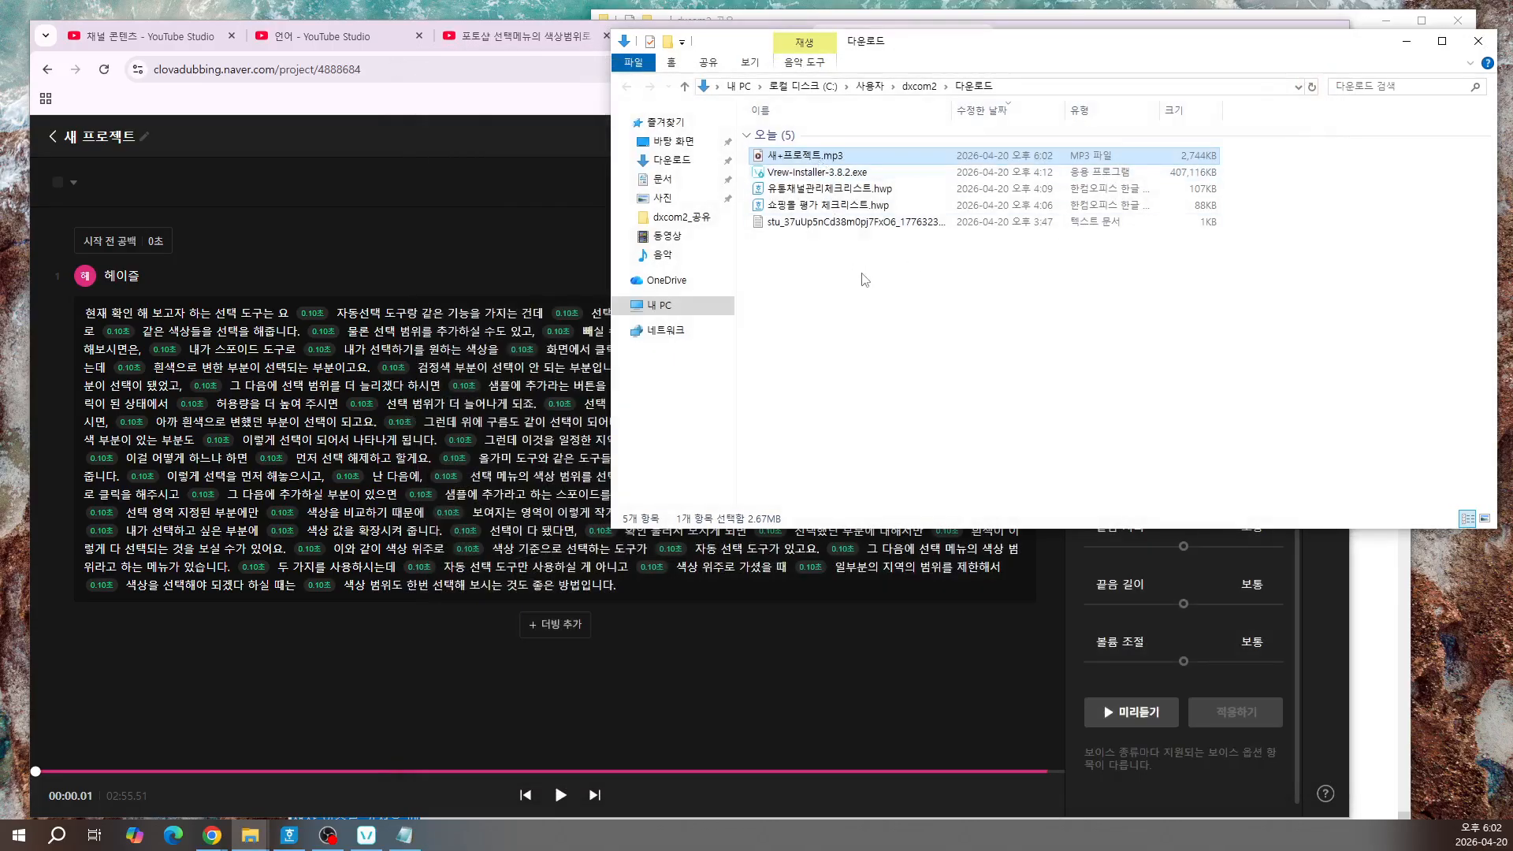
click(813, 172)
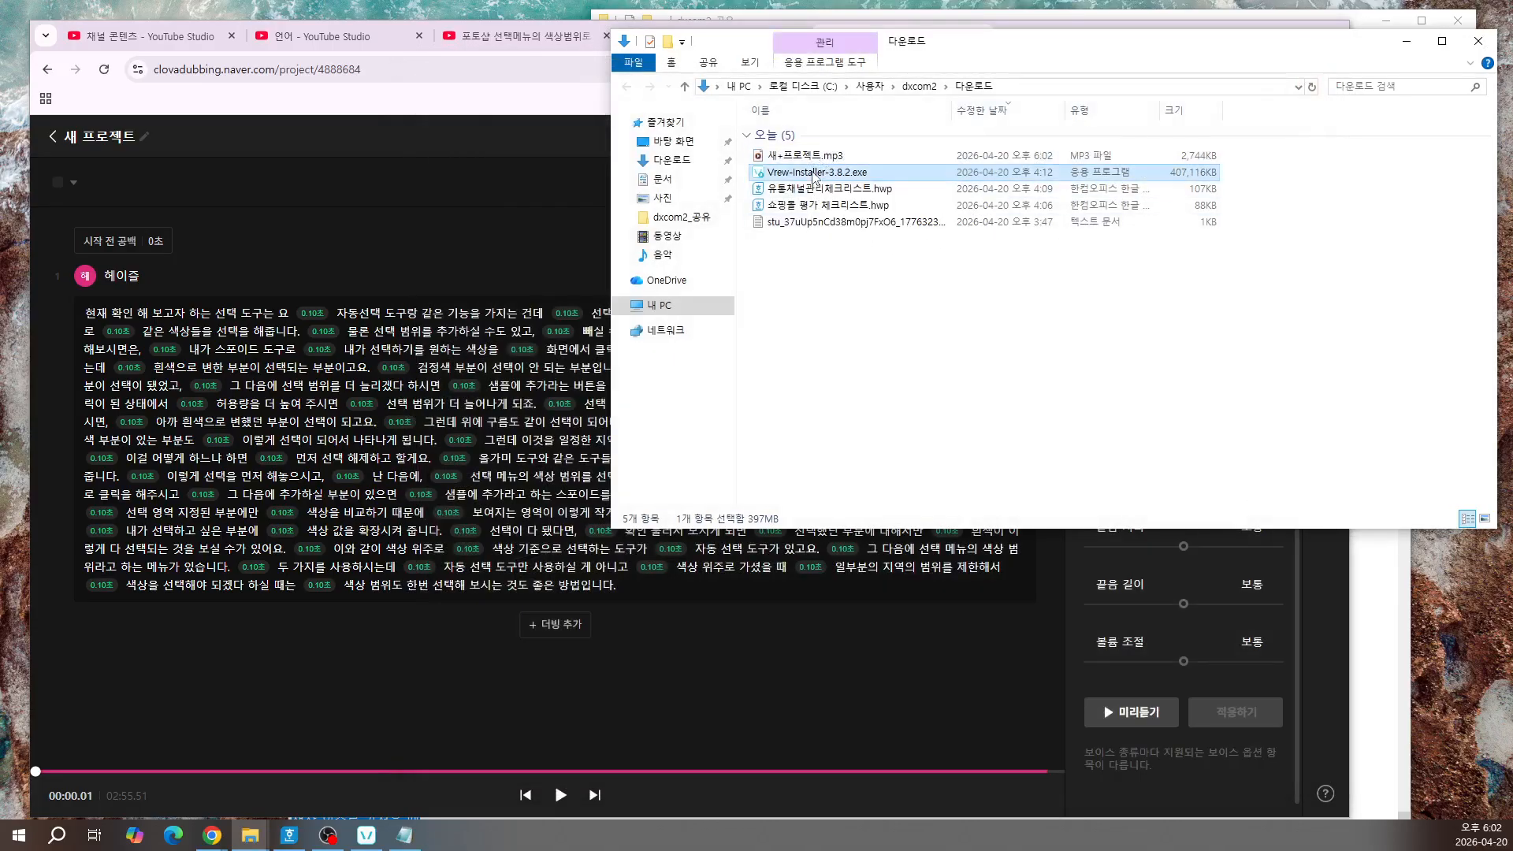
key(Delete)
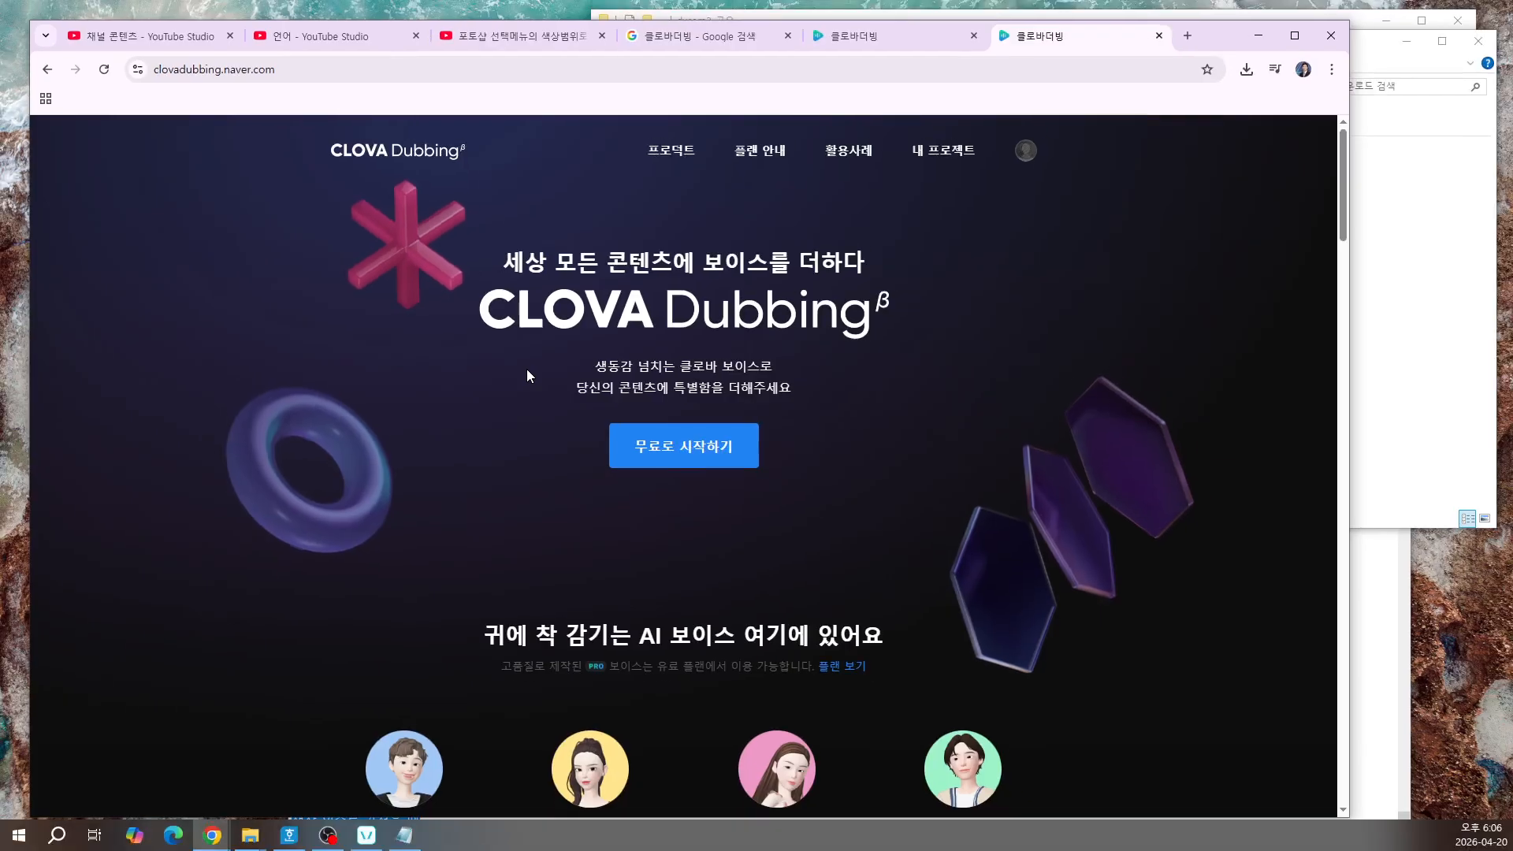
Step: Close the extra CLOVA Dubbing homepage tab and list all 210 voices under 전체 보이스
click(1160, 36)
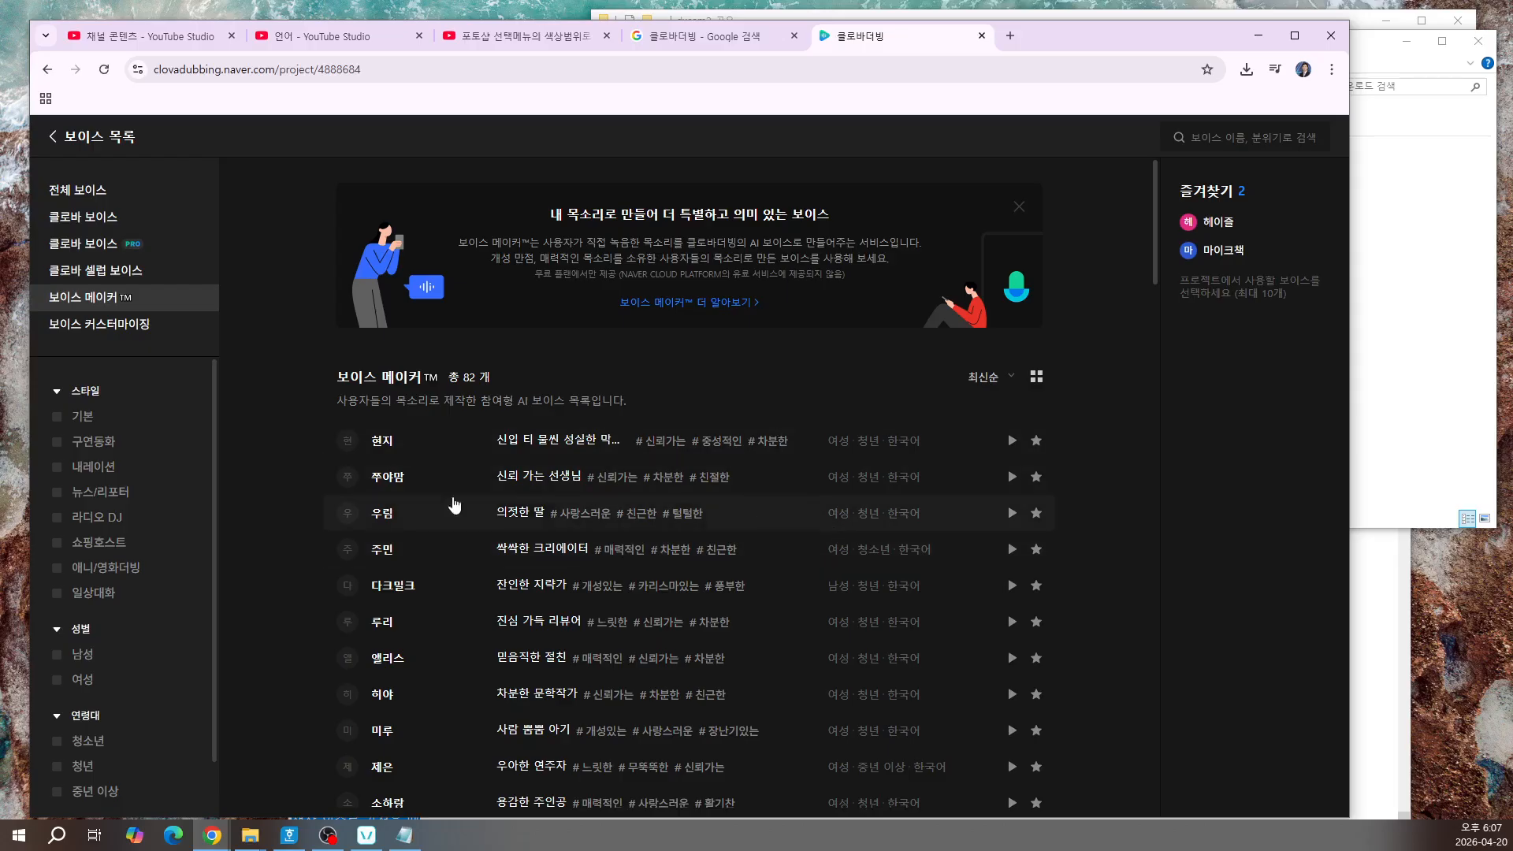
click(76, 192)
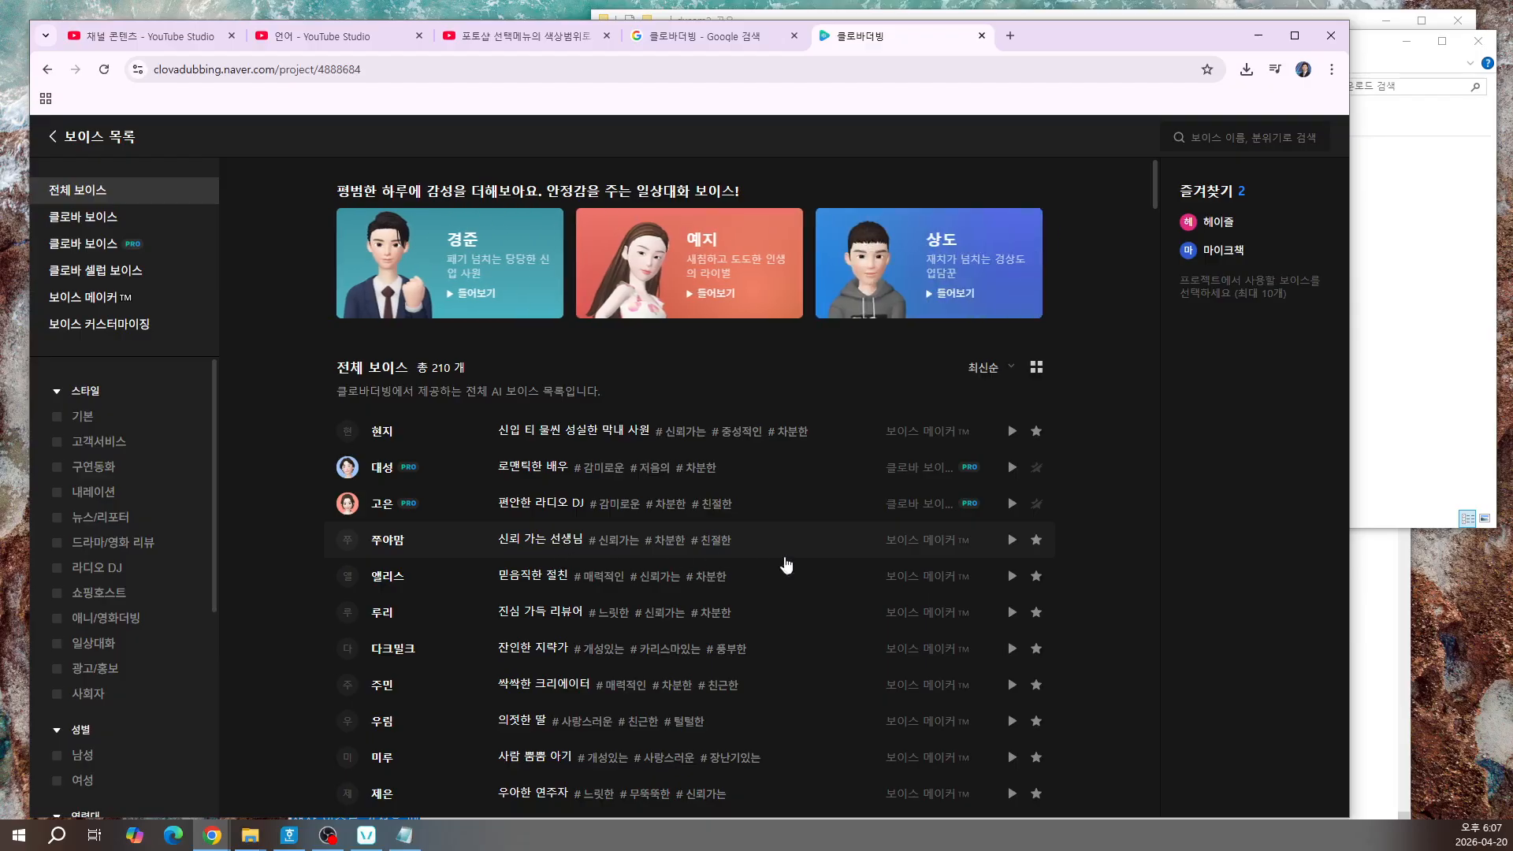
scroll(908, 737, down, 3)
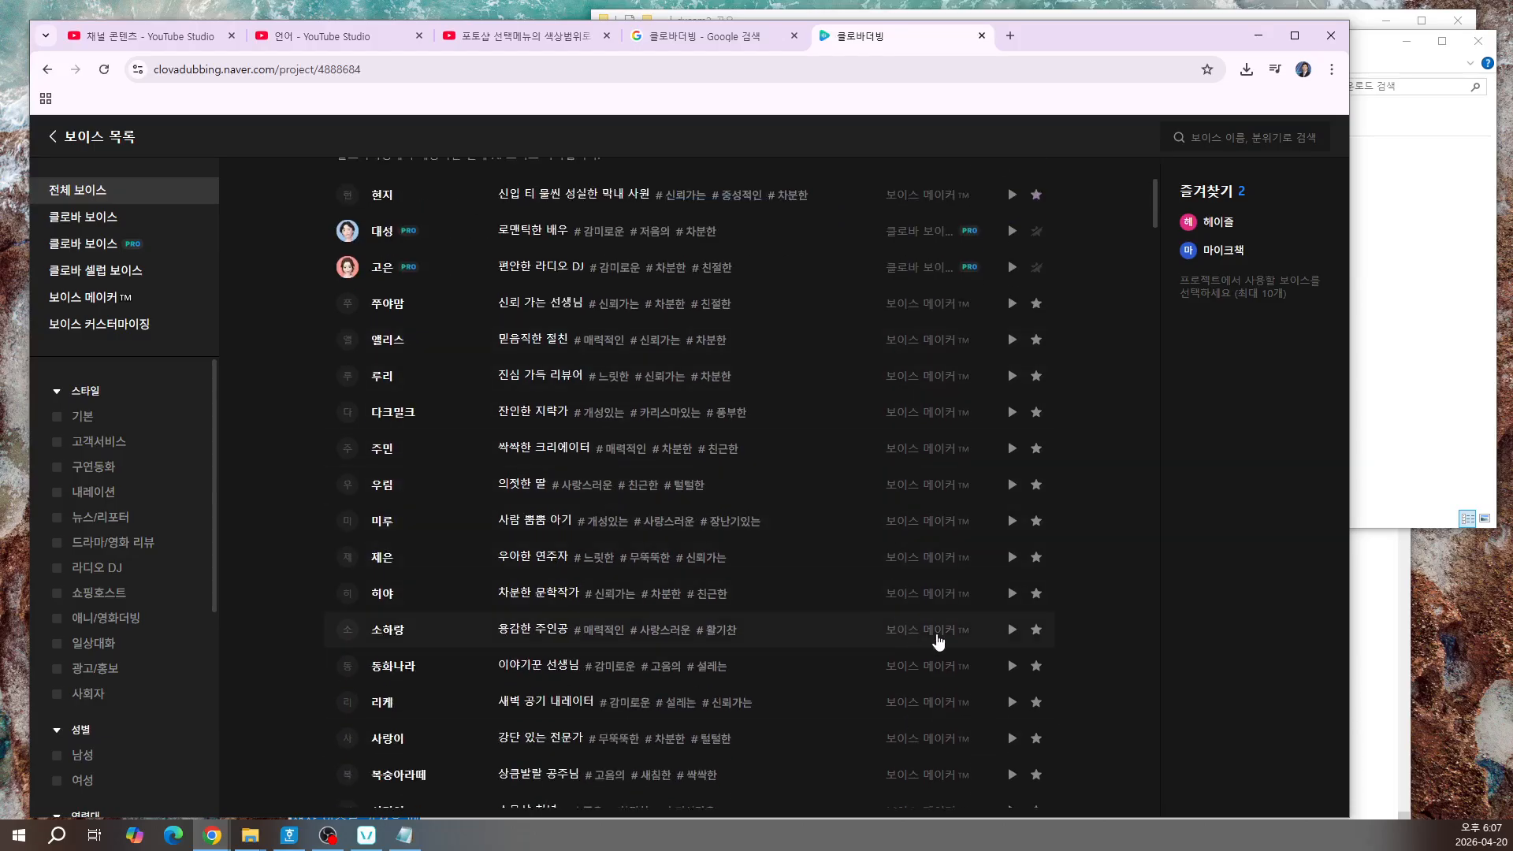
scroll(935, 639, down, 2)
scroll(938, 643, down, 1)
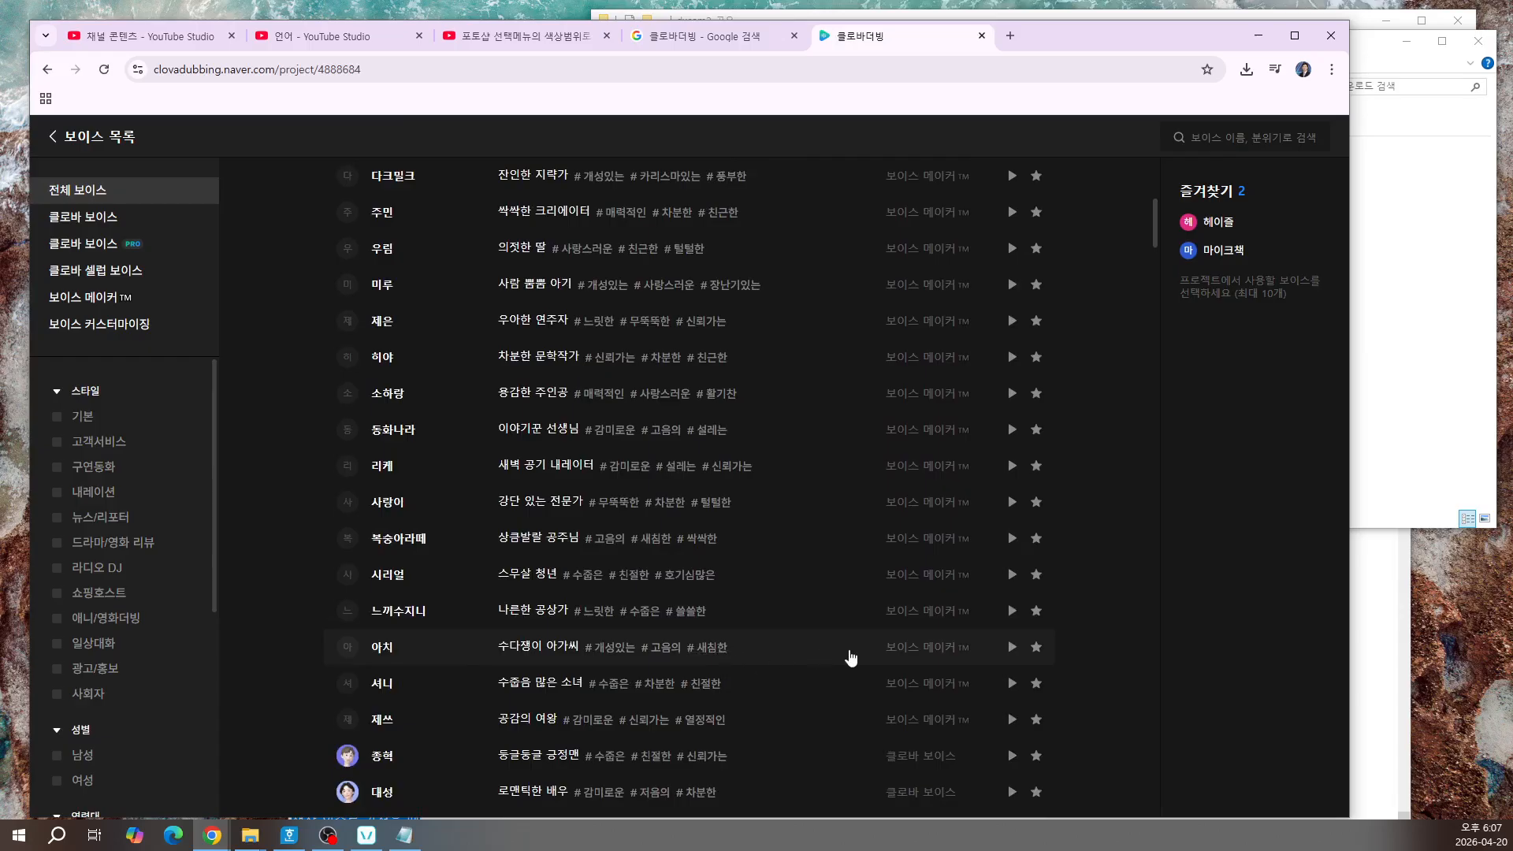
scroll(851, 658, down, 3)
scroll(851, 658, down, 2)
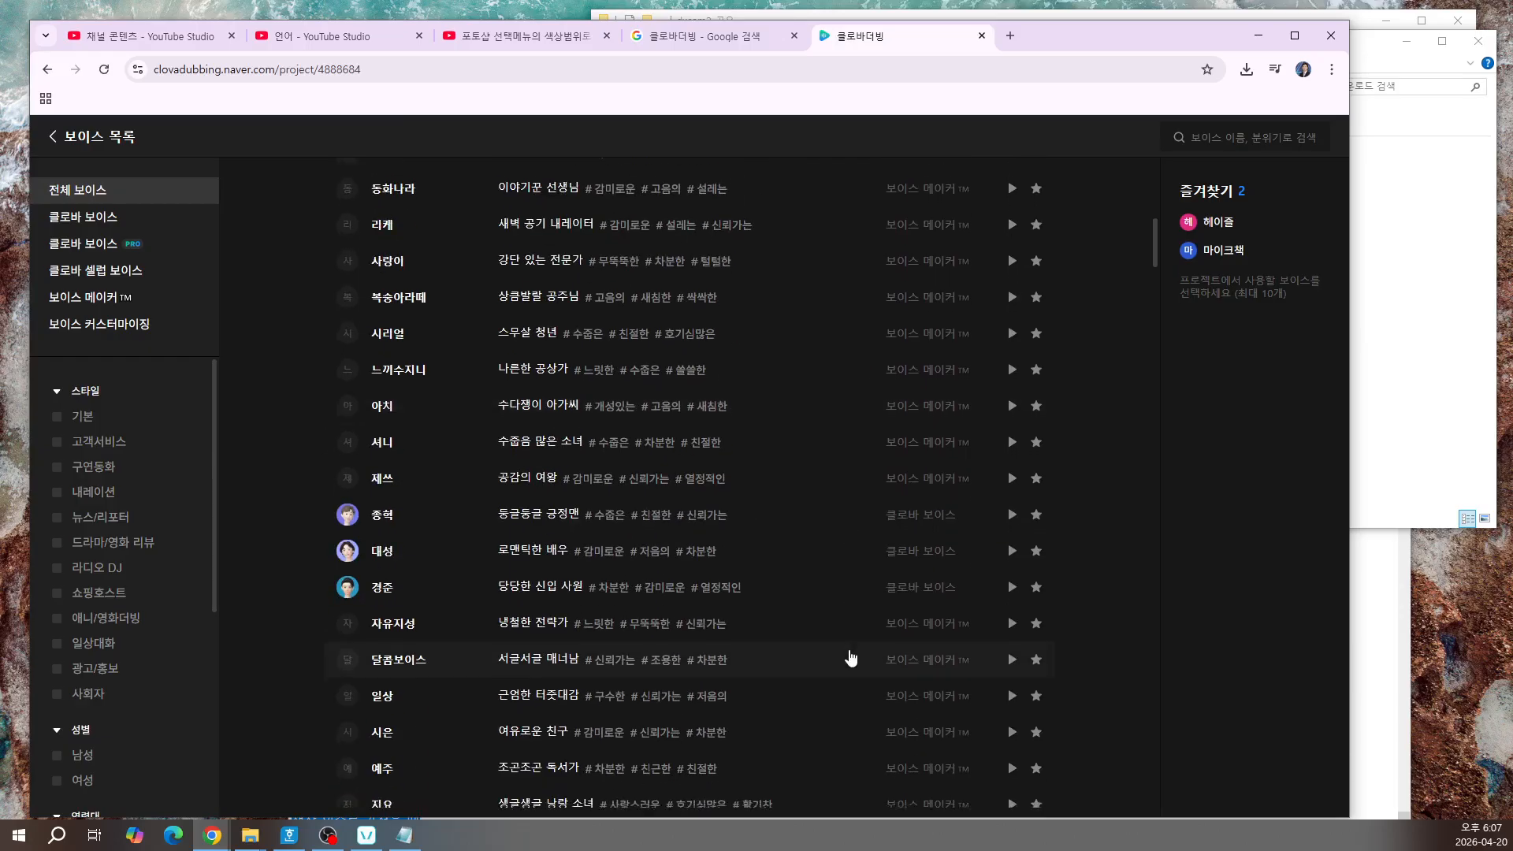
scroll(851, 658, down, 10)
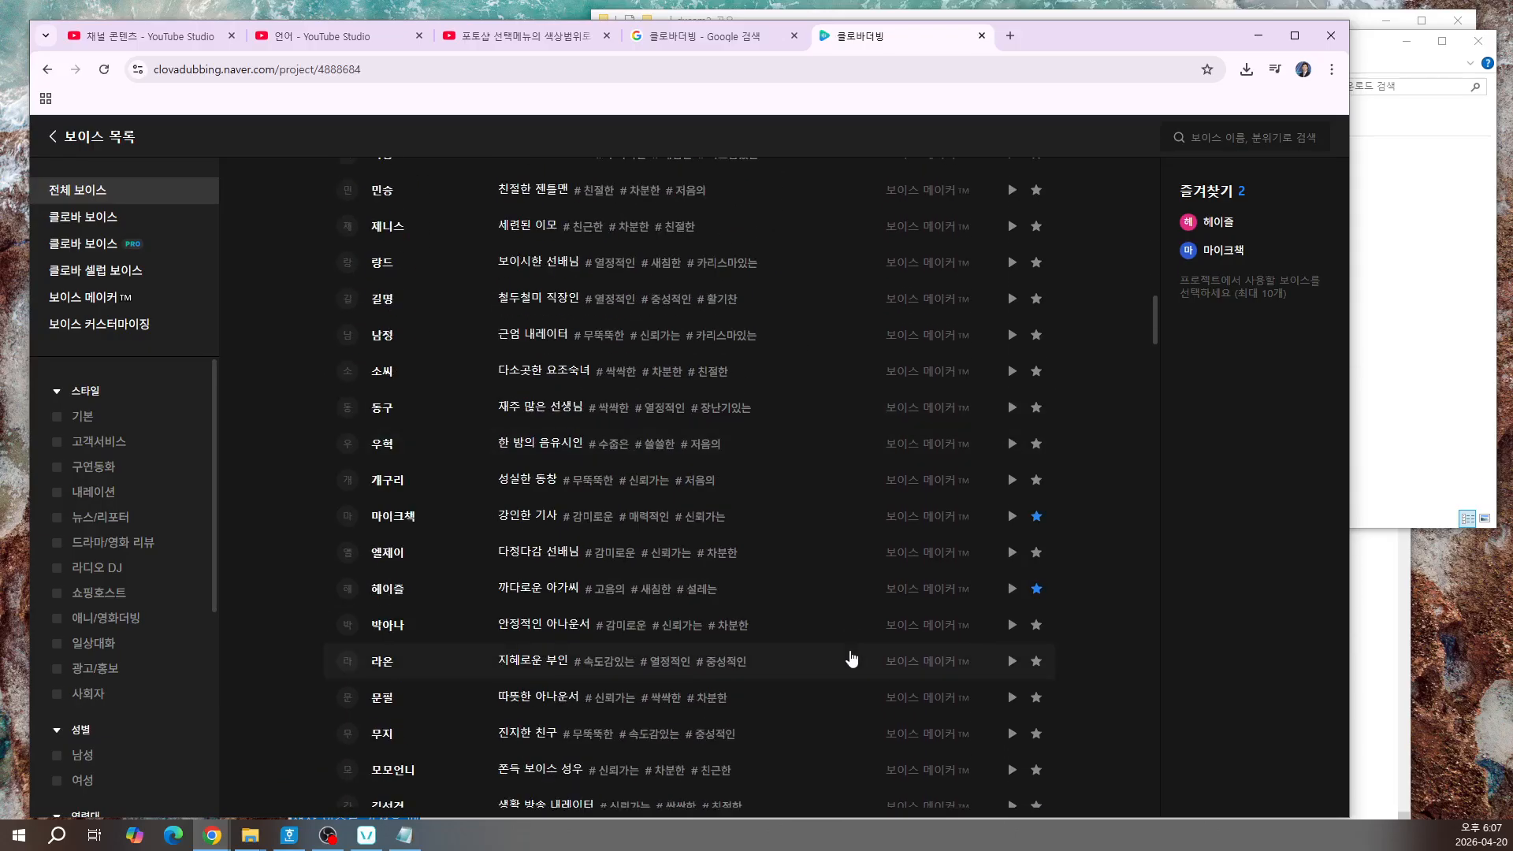
scroll(851, 658, down, 6)
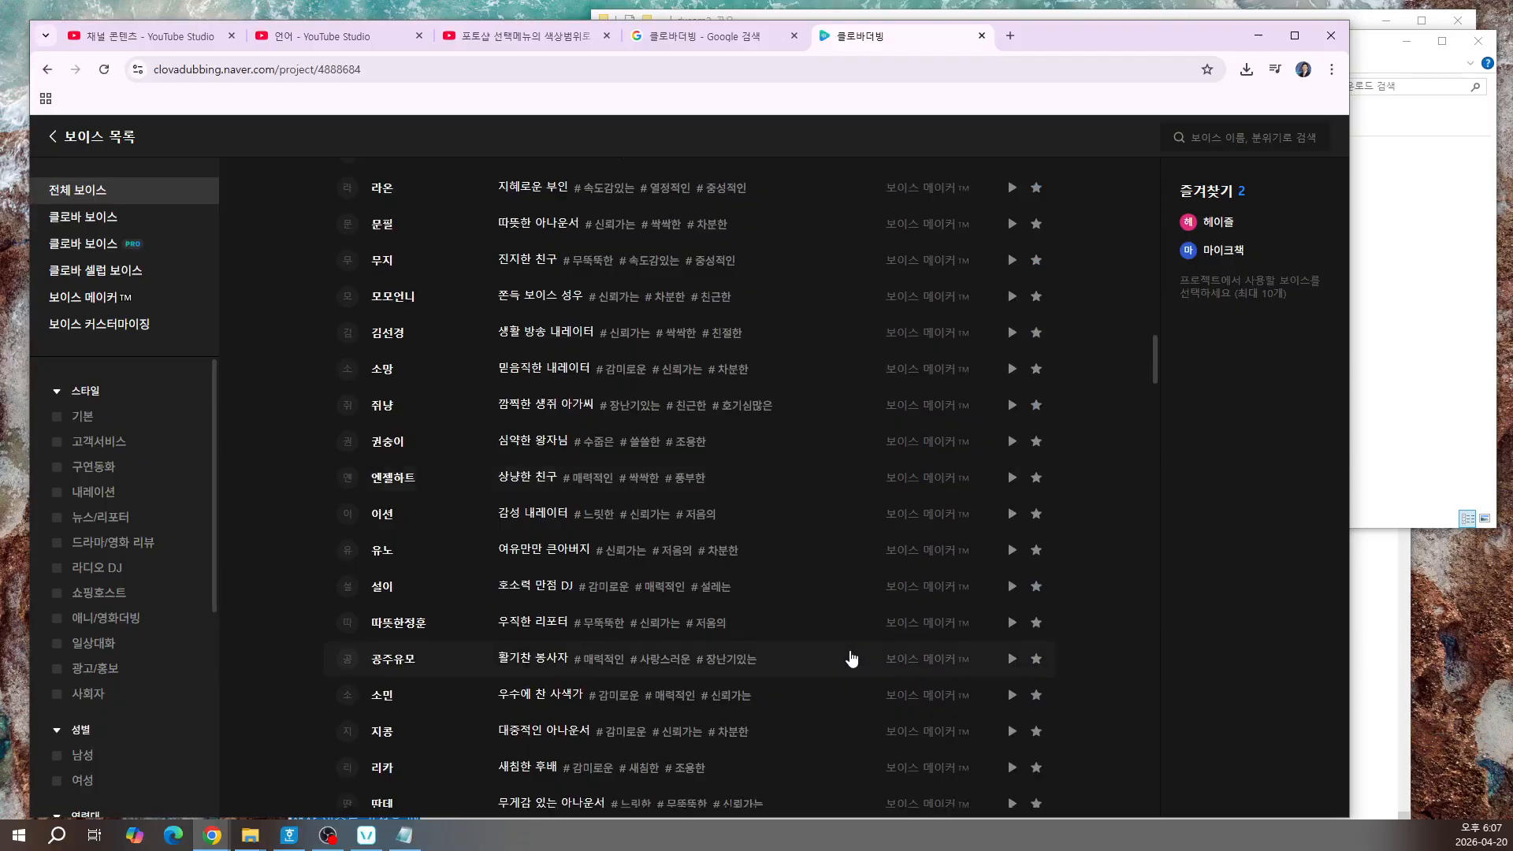
scroll(852, 659, down, 3)
scroll(851, 659, down, 3)
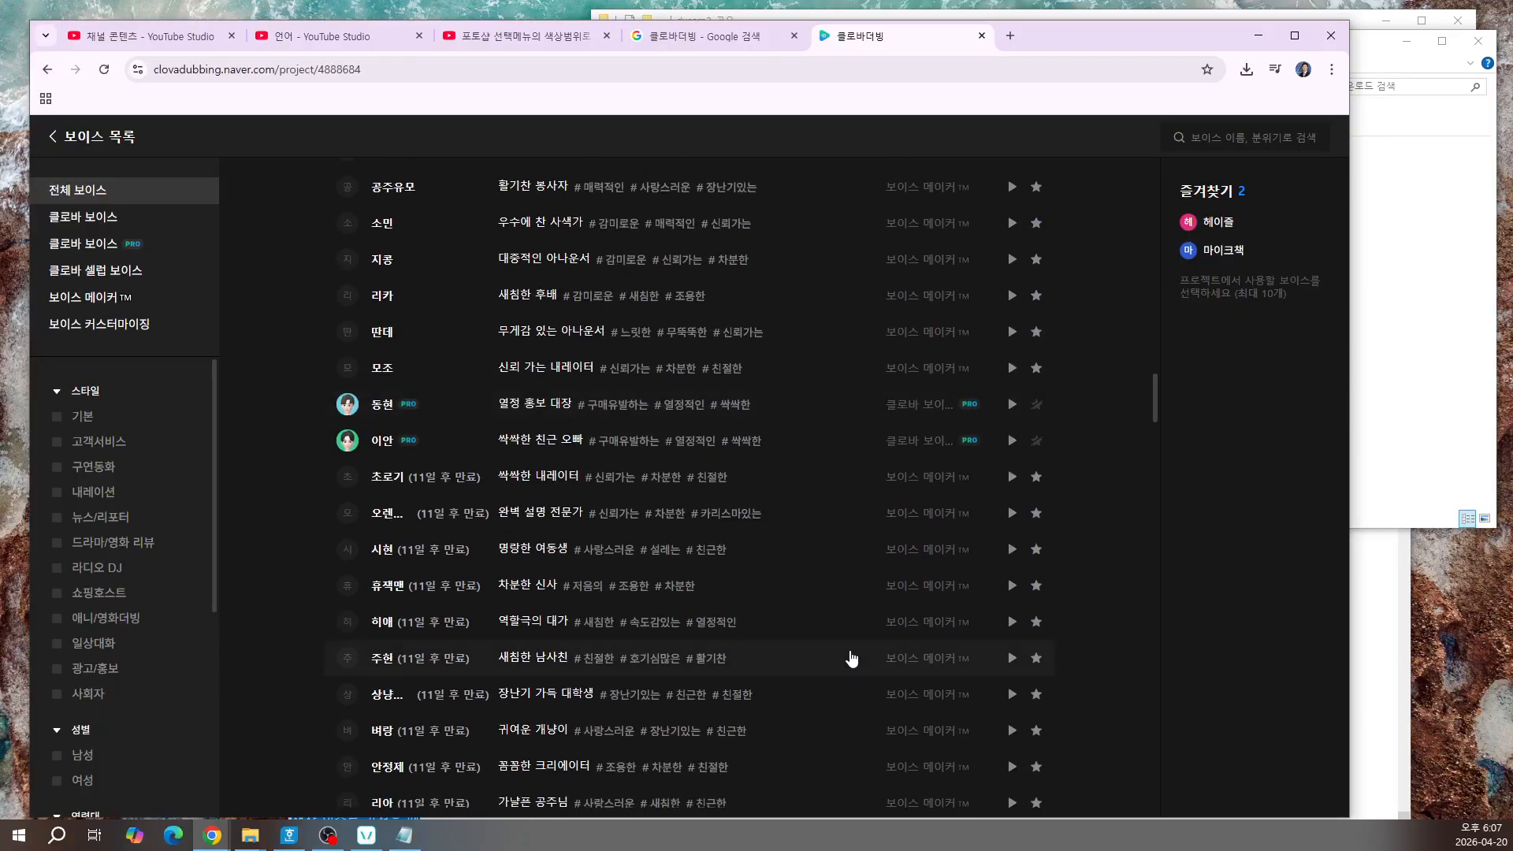
scroll(851, 658, down, 3)
scroll(851, 658, down, 3)
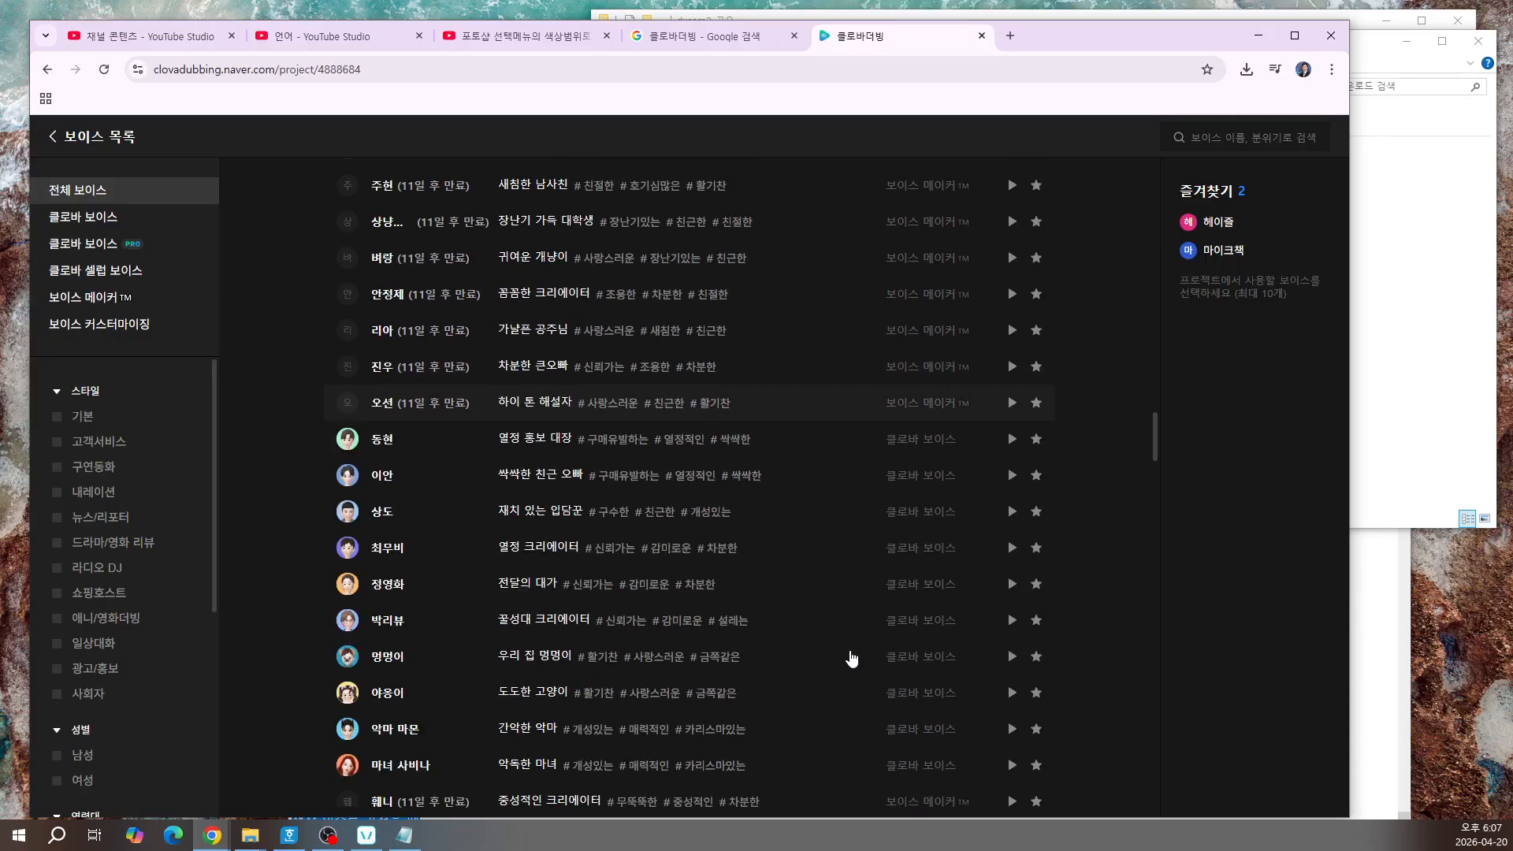
scroll(851, 658, down, 3)
scroll(852, 658, down, 3)
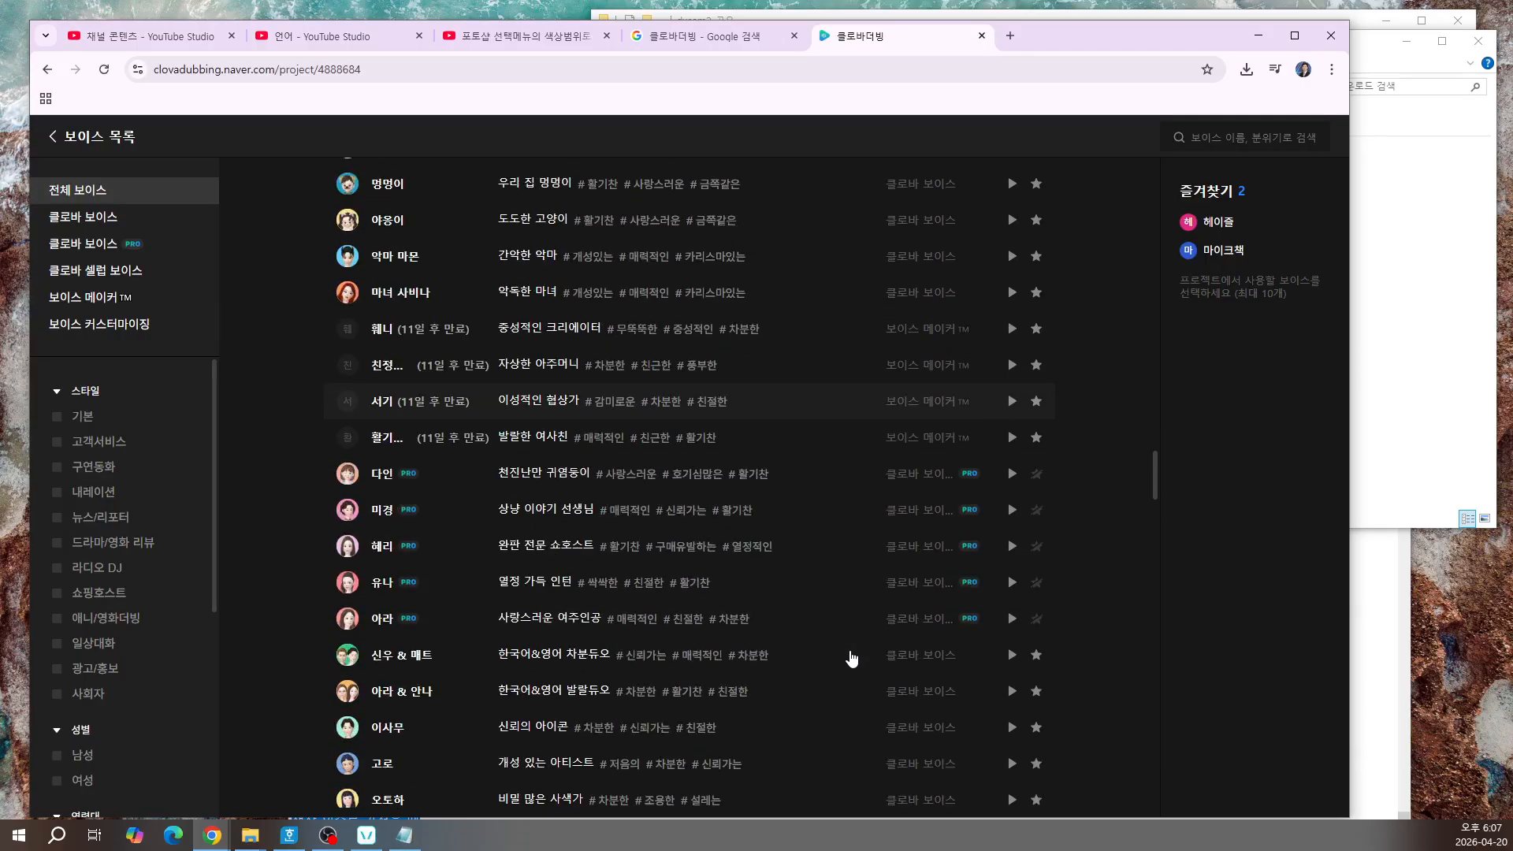
scroll(852, 658, down, 3)
scroll(851, 659, down, 3)
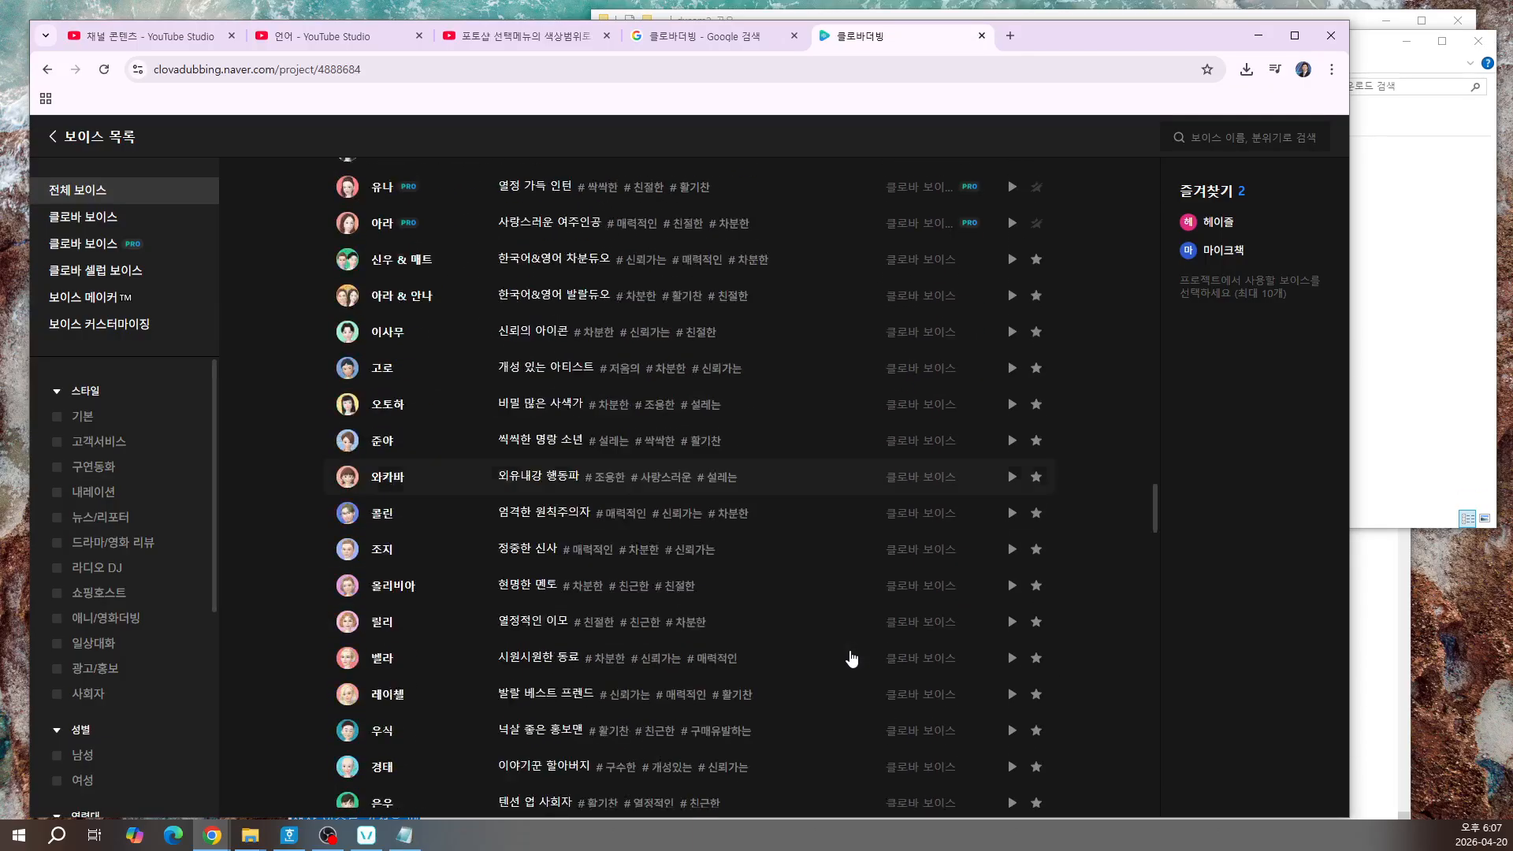
scroll(851, 658, down, 7)
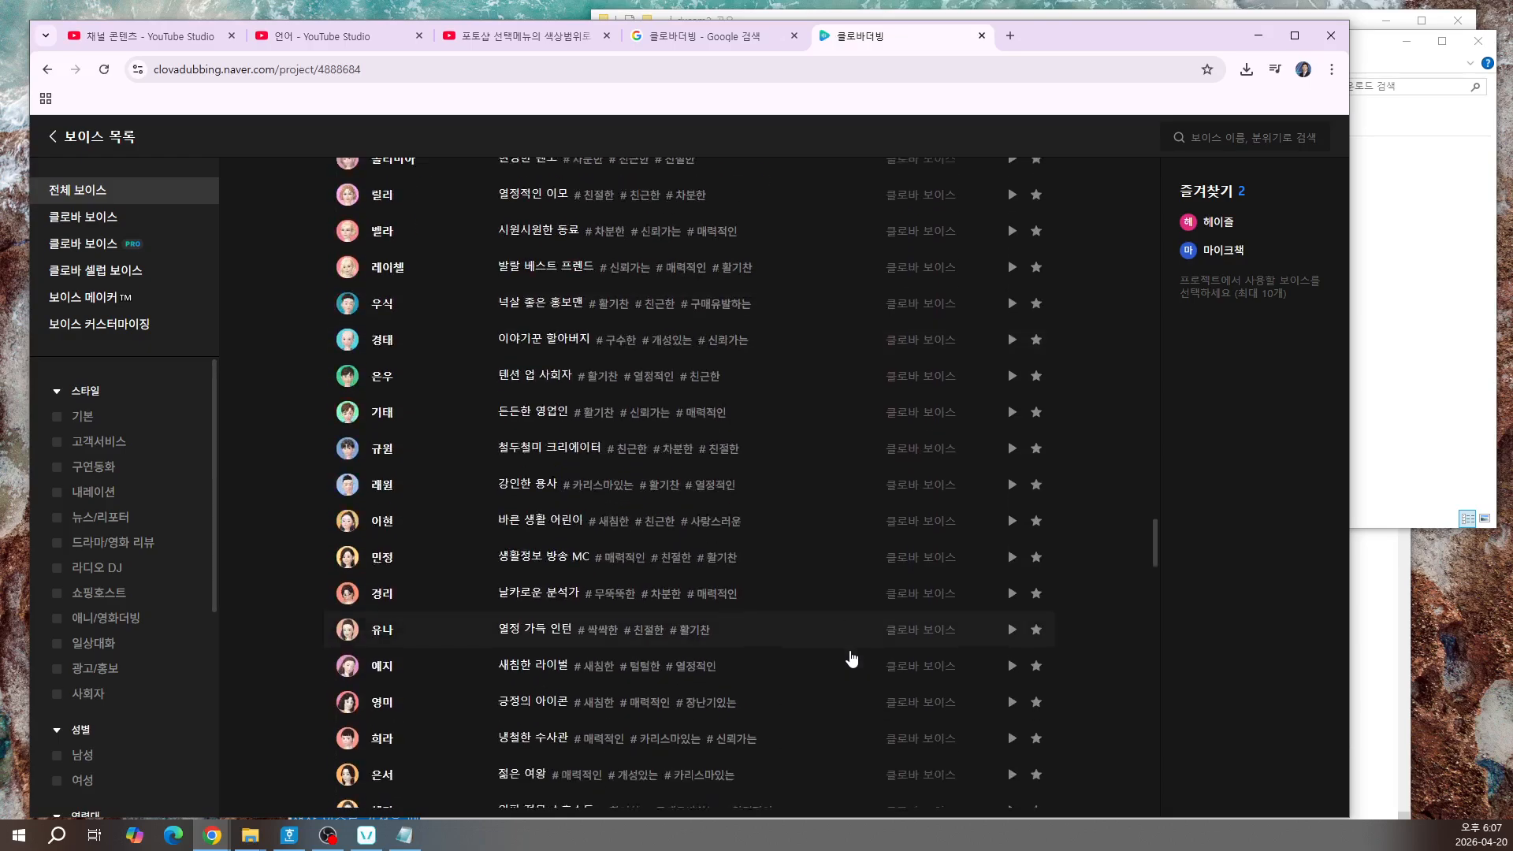
scroll(851, 658, down, 2)
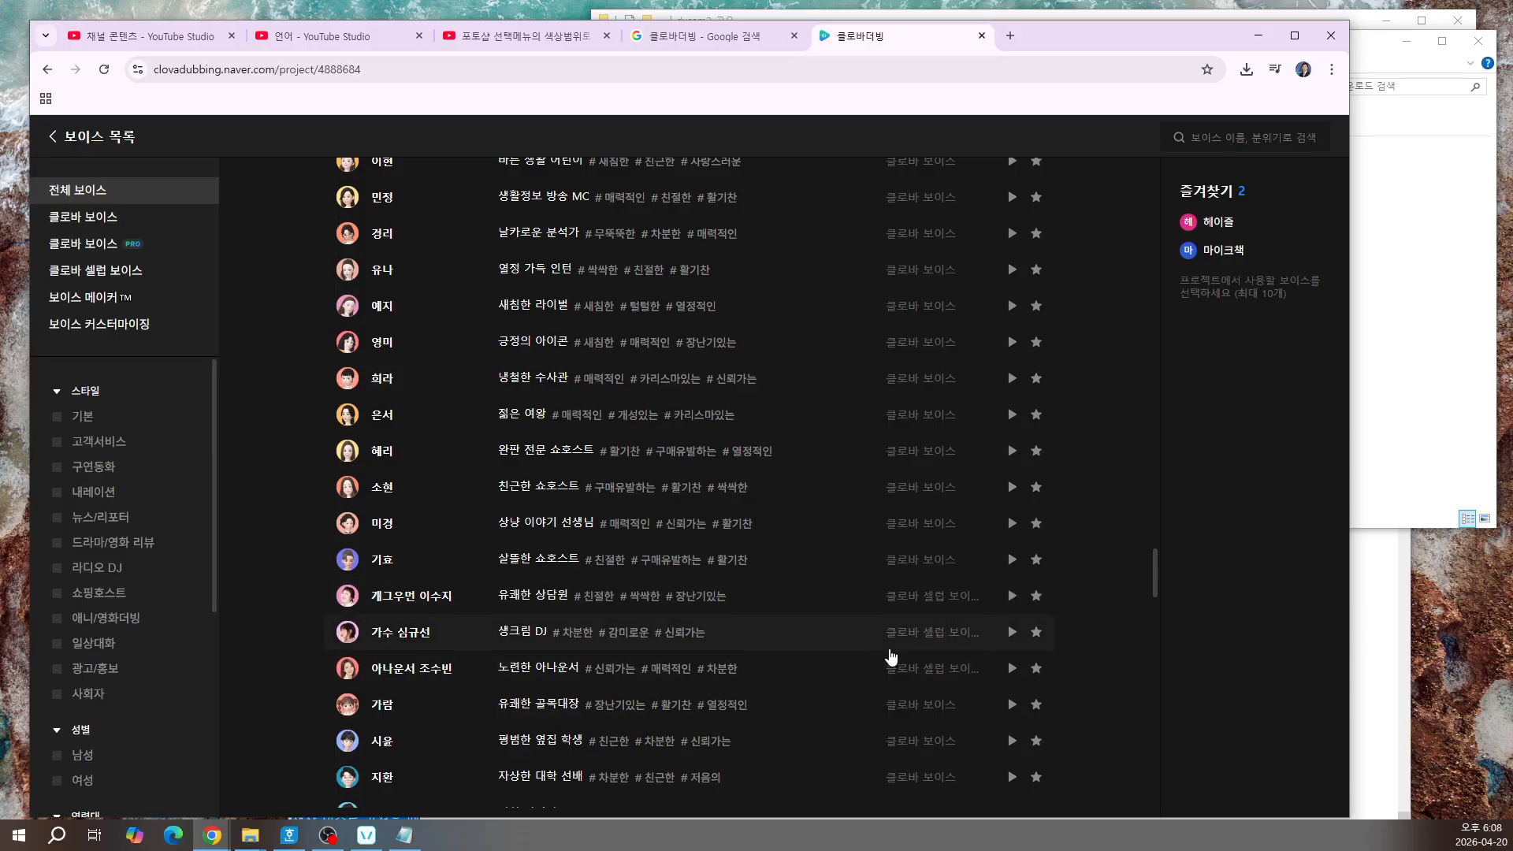
scroll(891, 657, down, 6)
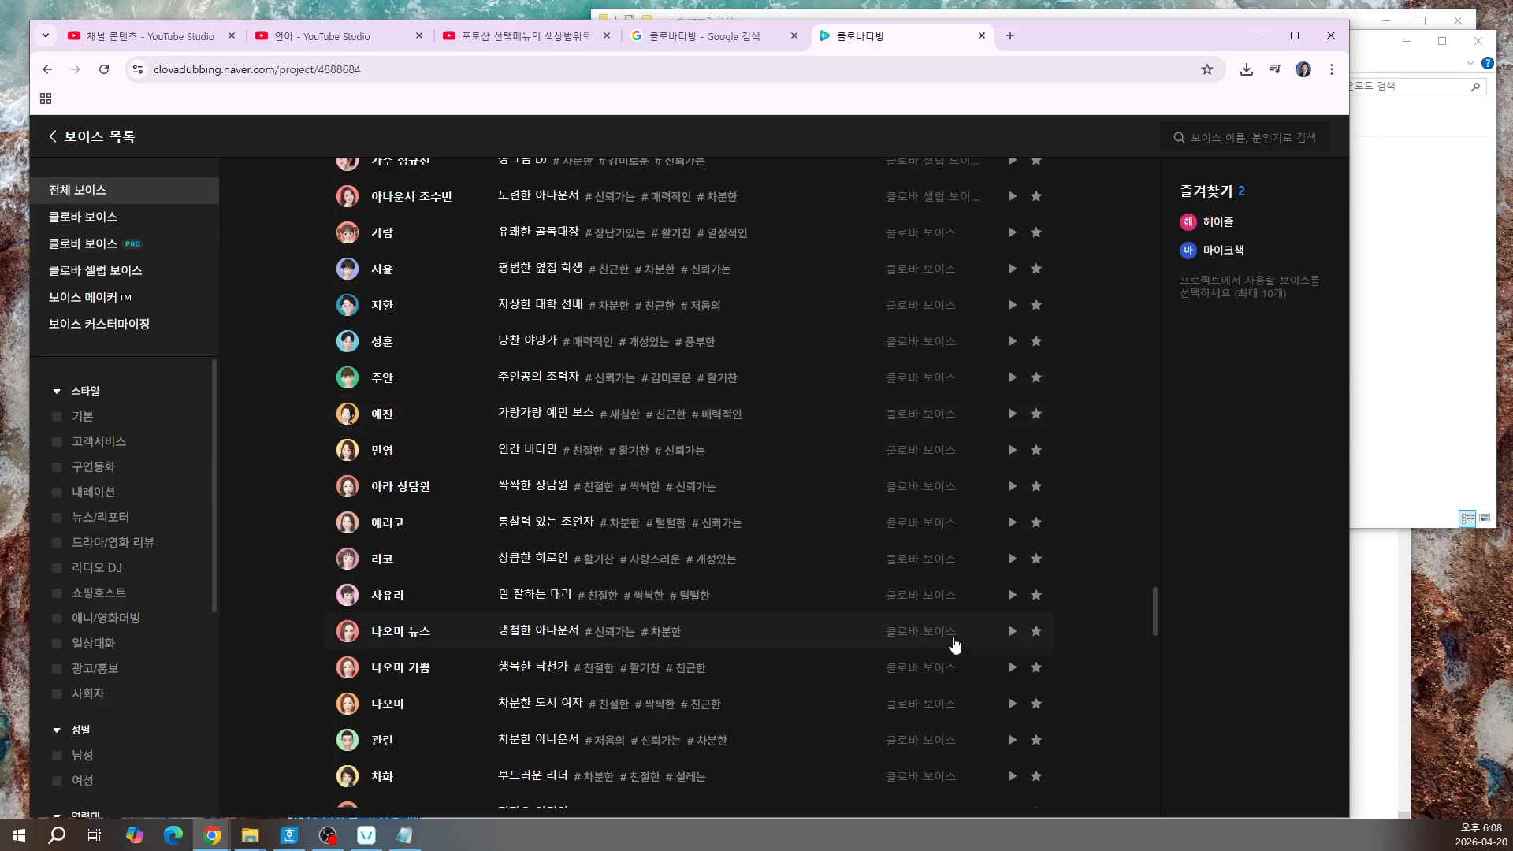
Step: Preview the 사유리 and 나오미 기쁨 voice samples, then close the CLOVA Dubbing browser window
click(1013, 599)
click(1013, 668)
scroll(662, 597, up, 2)
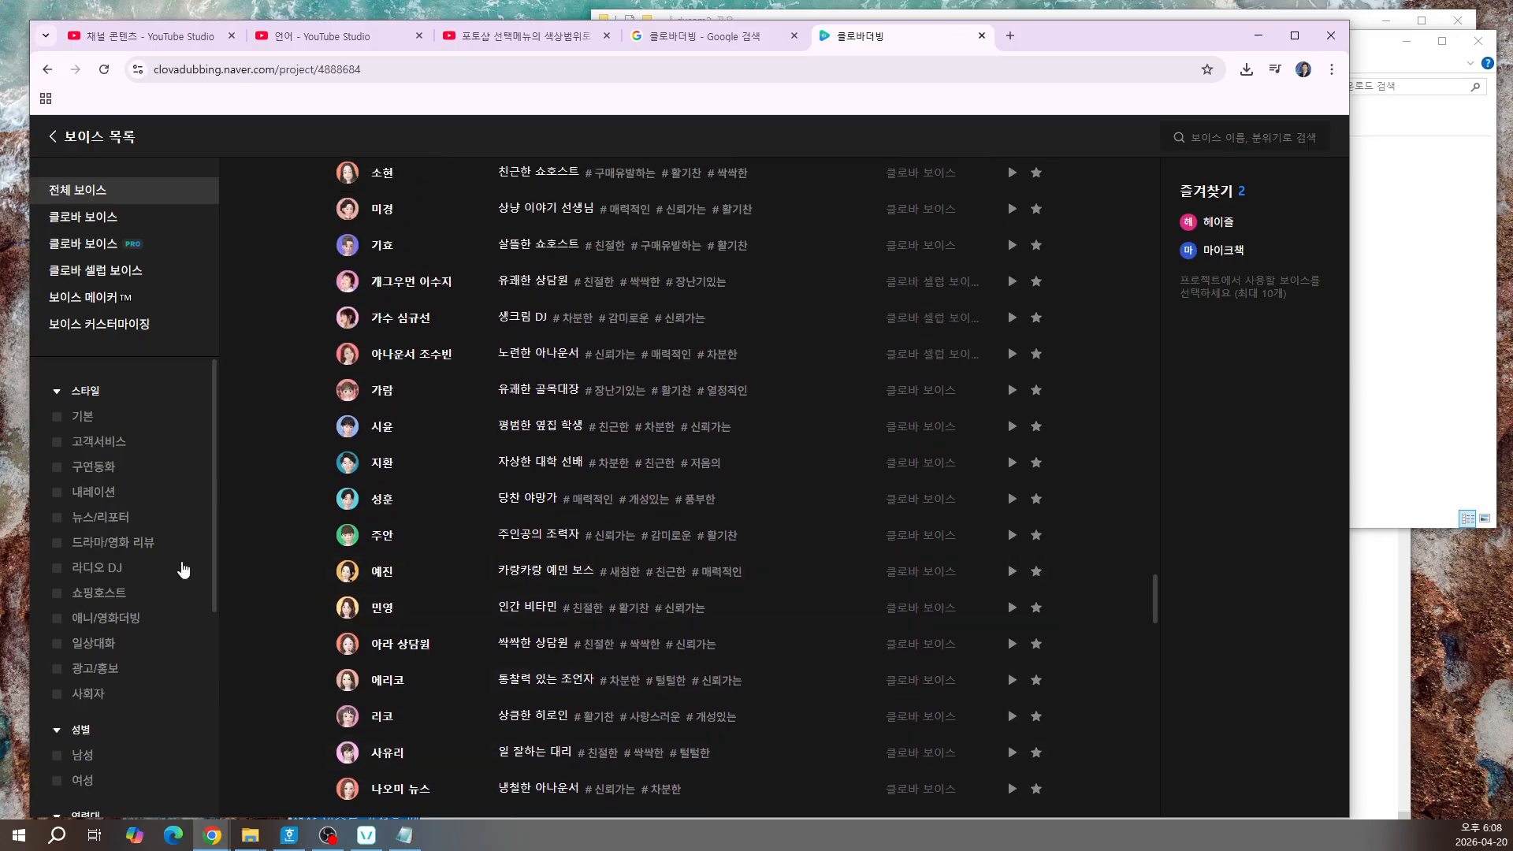
drag(219, 569, 223, 781)
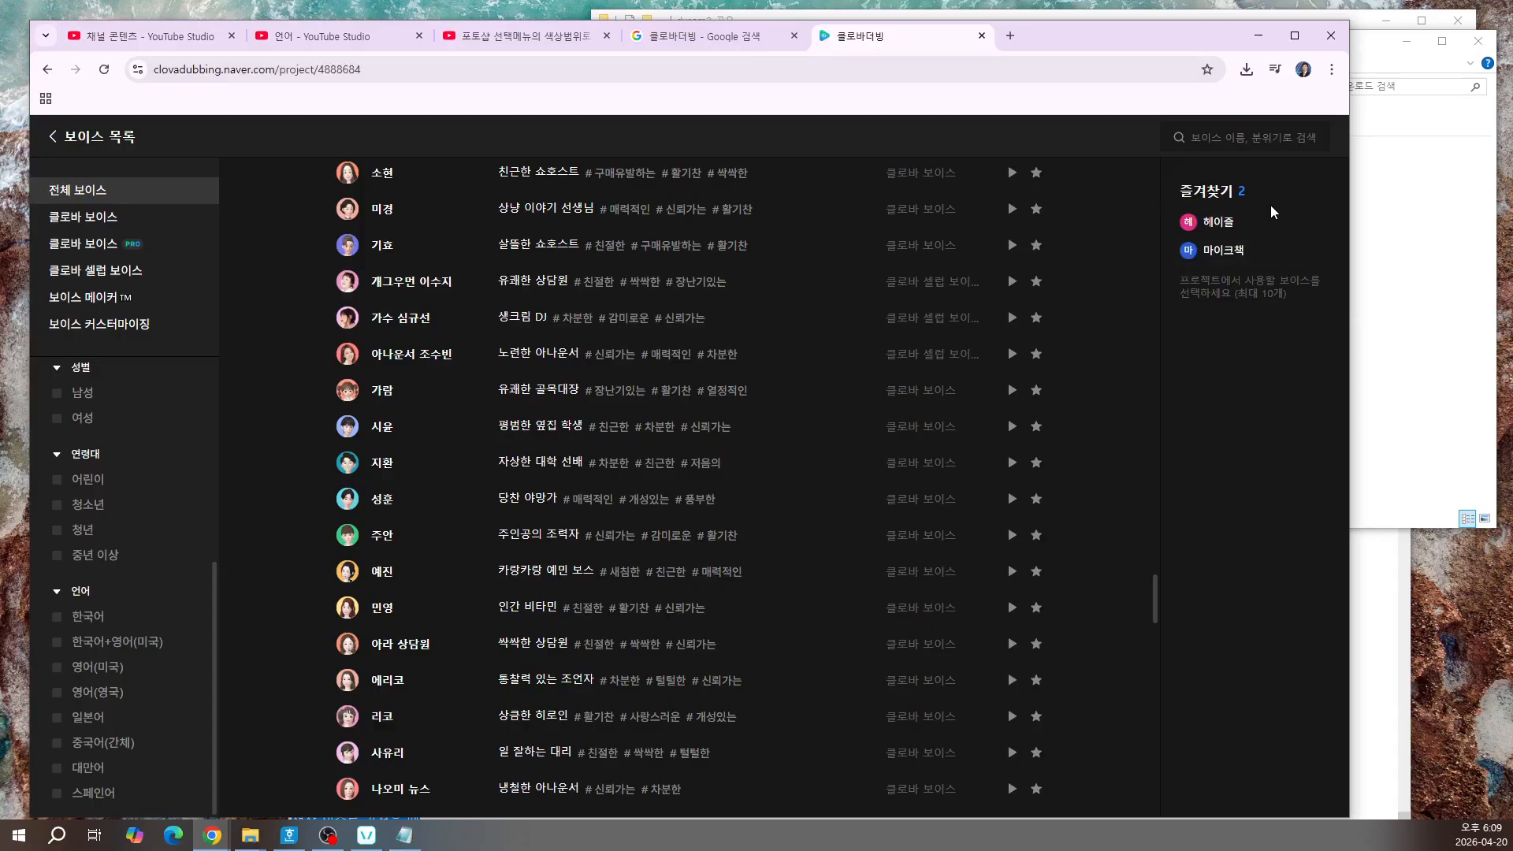
click(1332, 37)
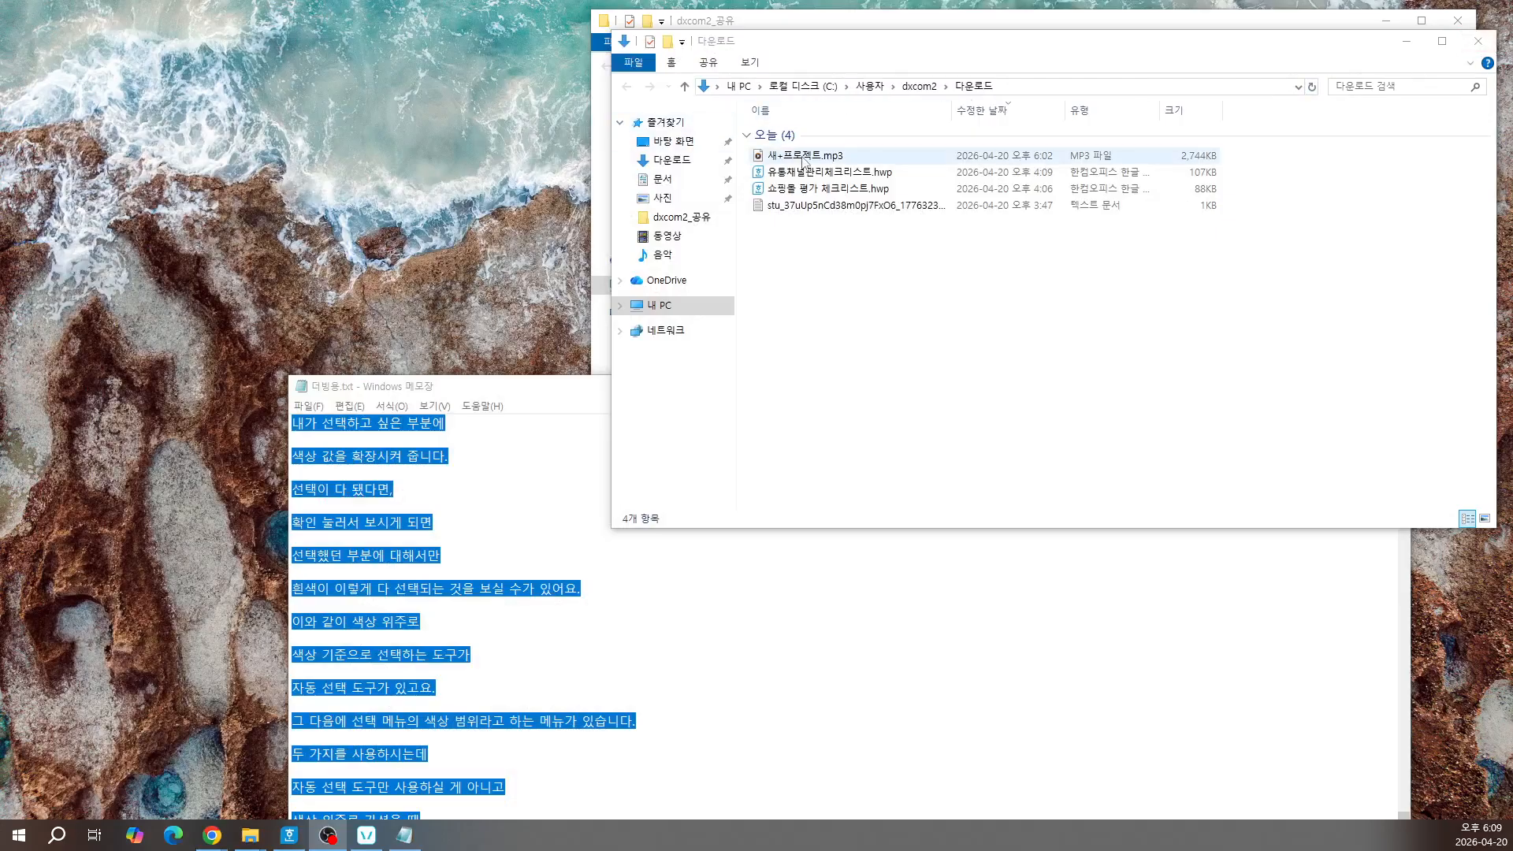
Step: Move 새+프로젝트.mp3 into dxcom2_공유, close the 더빙용.txt Notepad, and select 프리미어프로젝트.xml
drag(803, 157, 692, 220)
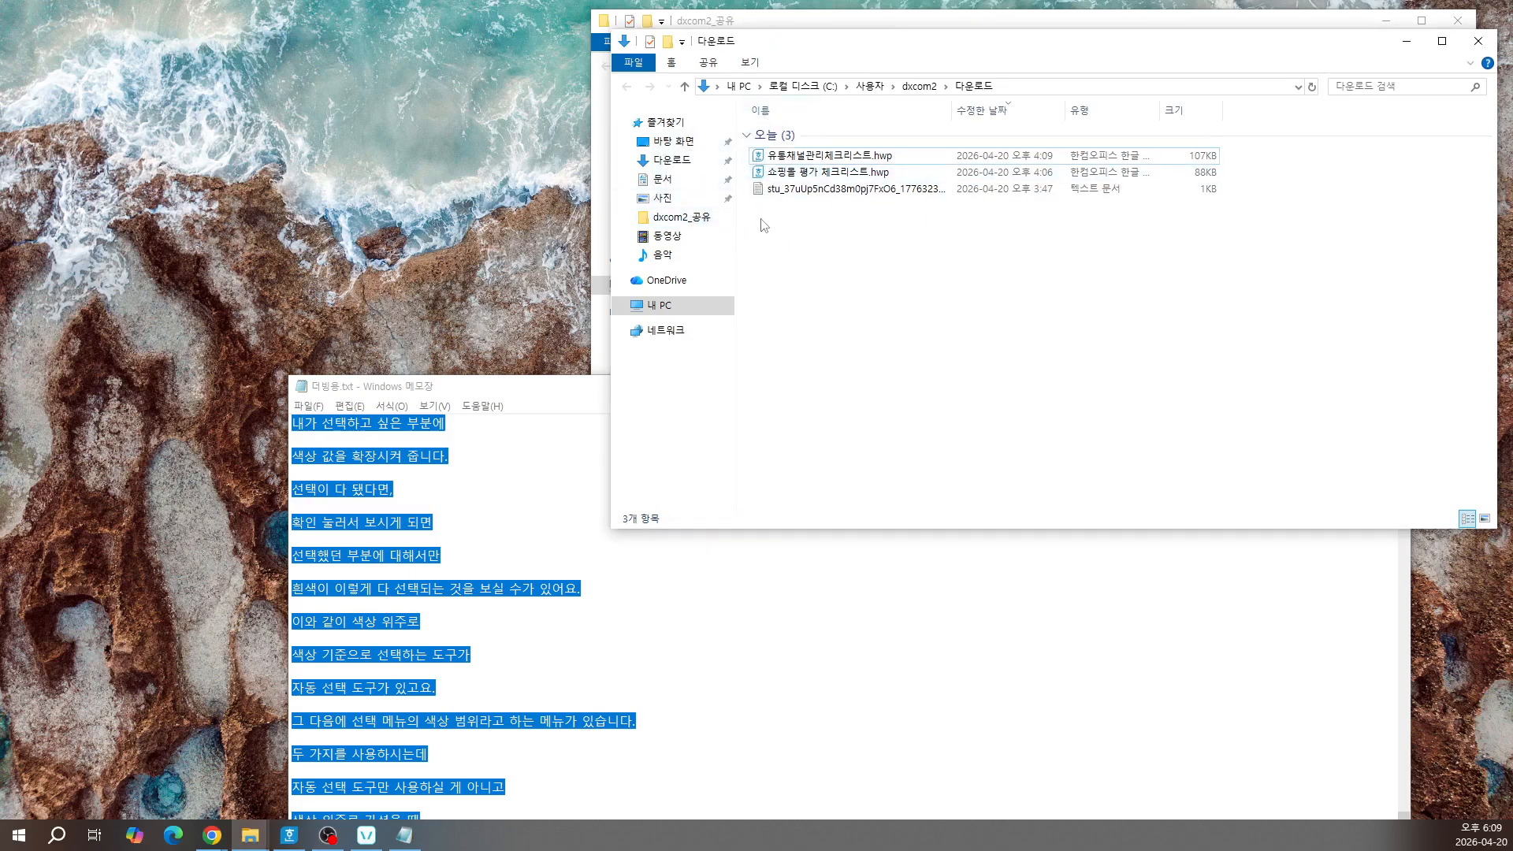
click(696, 218)
click(922, 688)
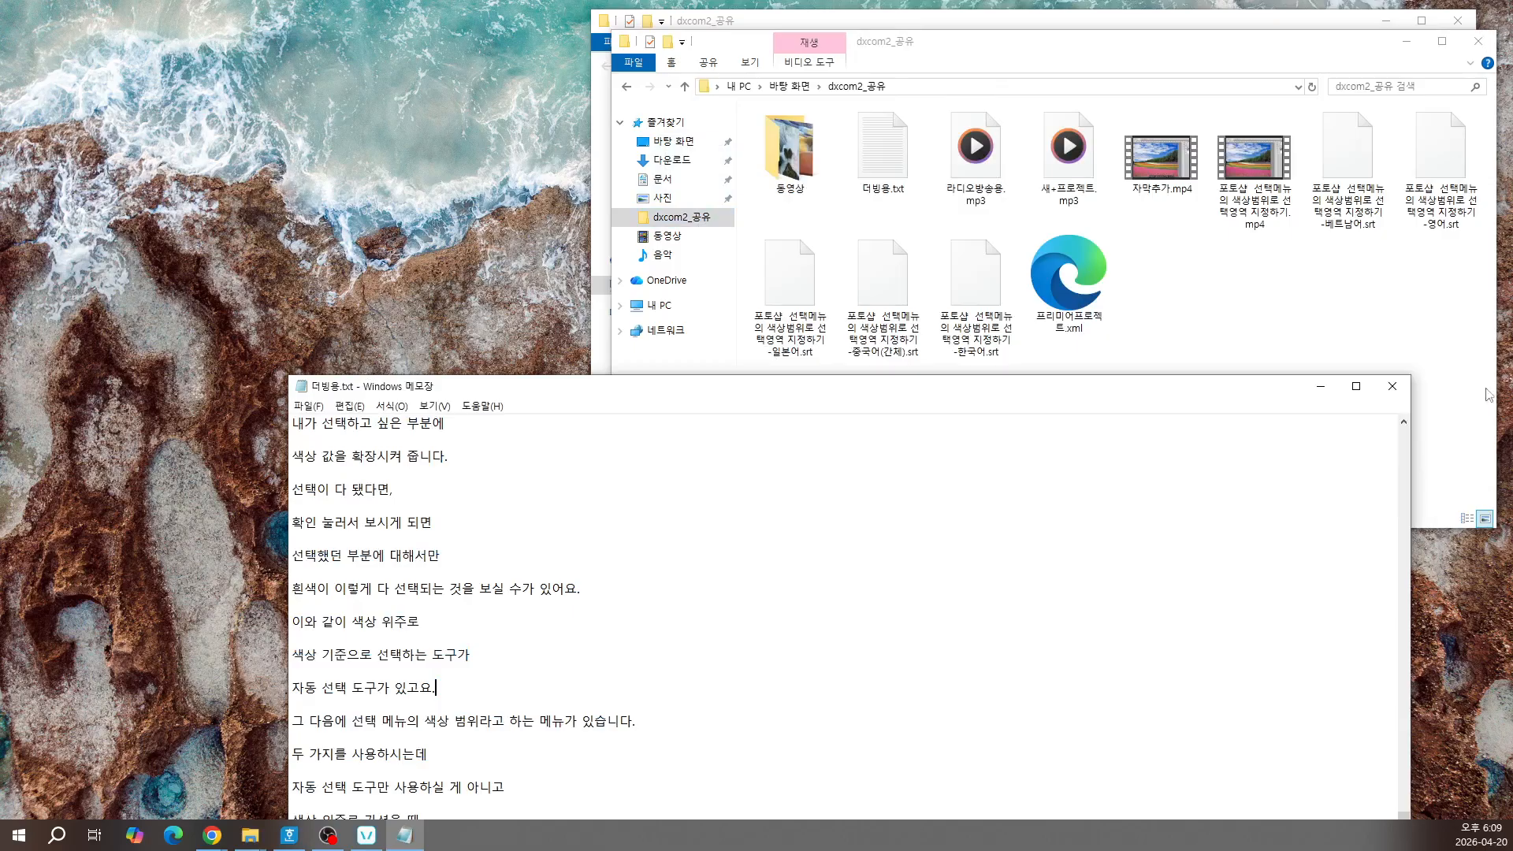
click(1393, 388)
click(1083, 281)
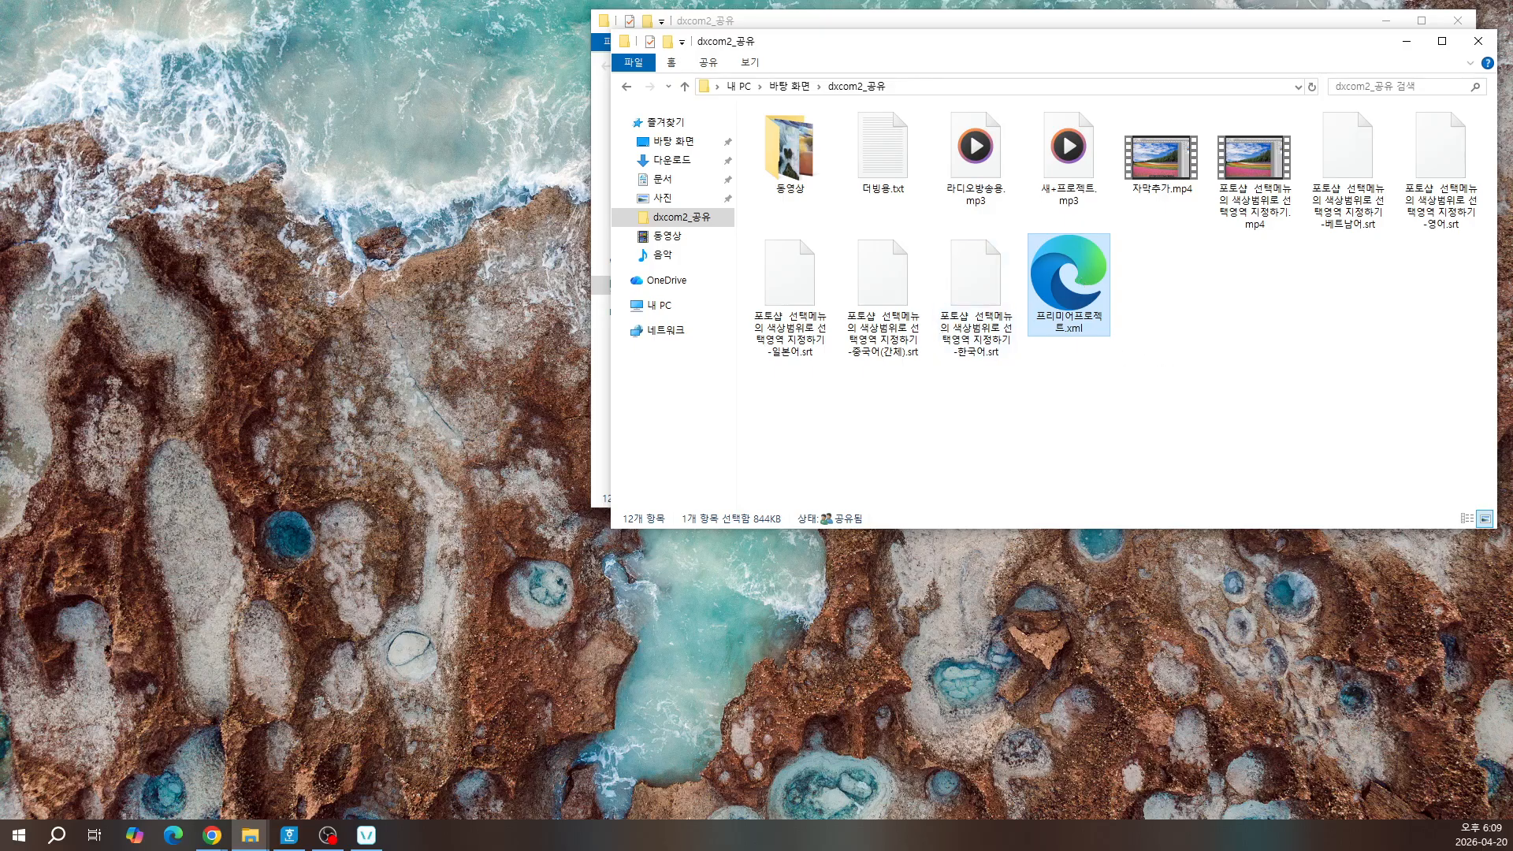
Step: Attempt to load 프리미어프로젝트.xml into Premiere directly from File Explorer
key(Return)
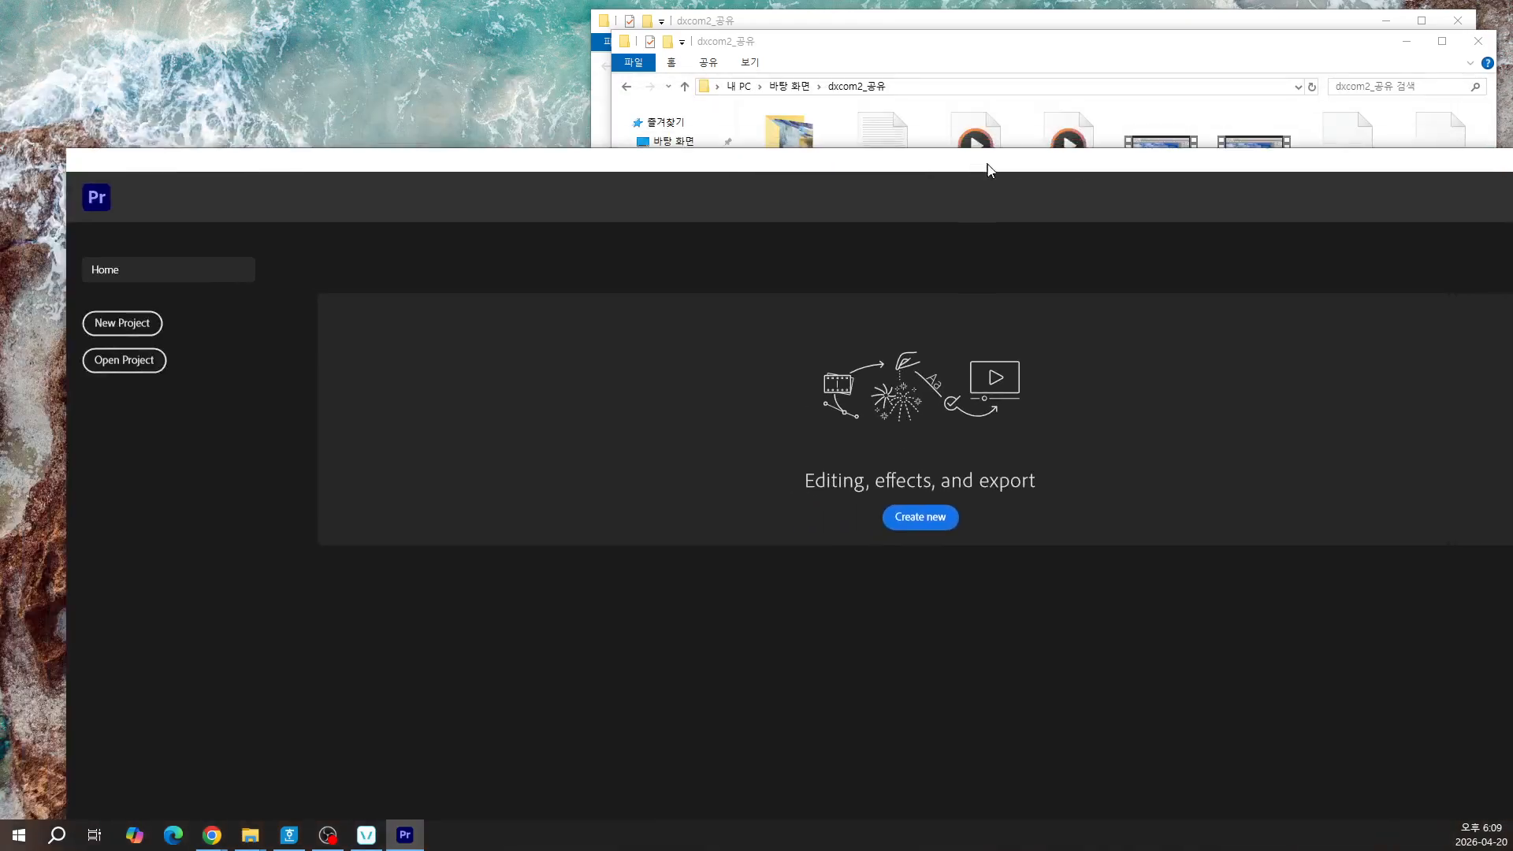
drag(986, 168, 984, 375)
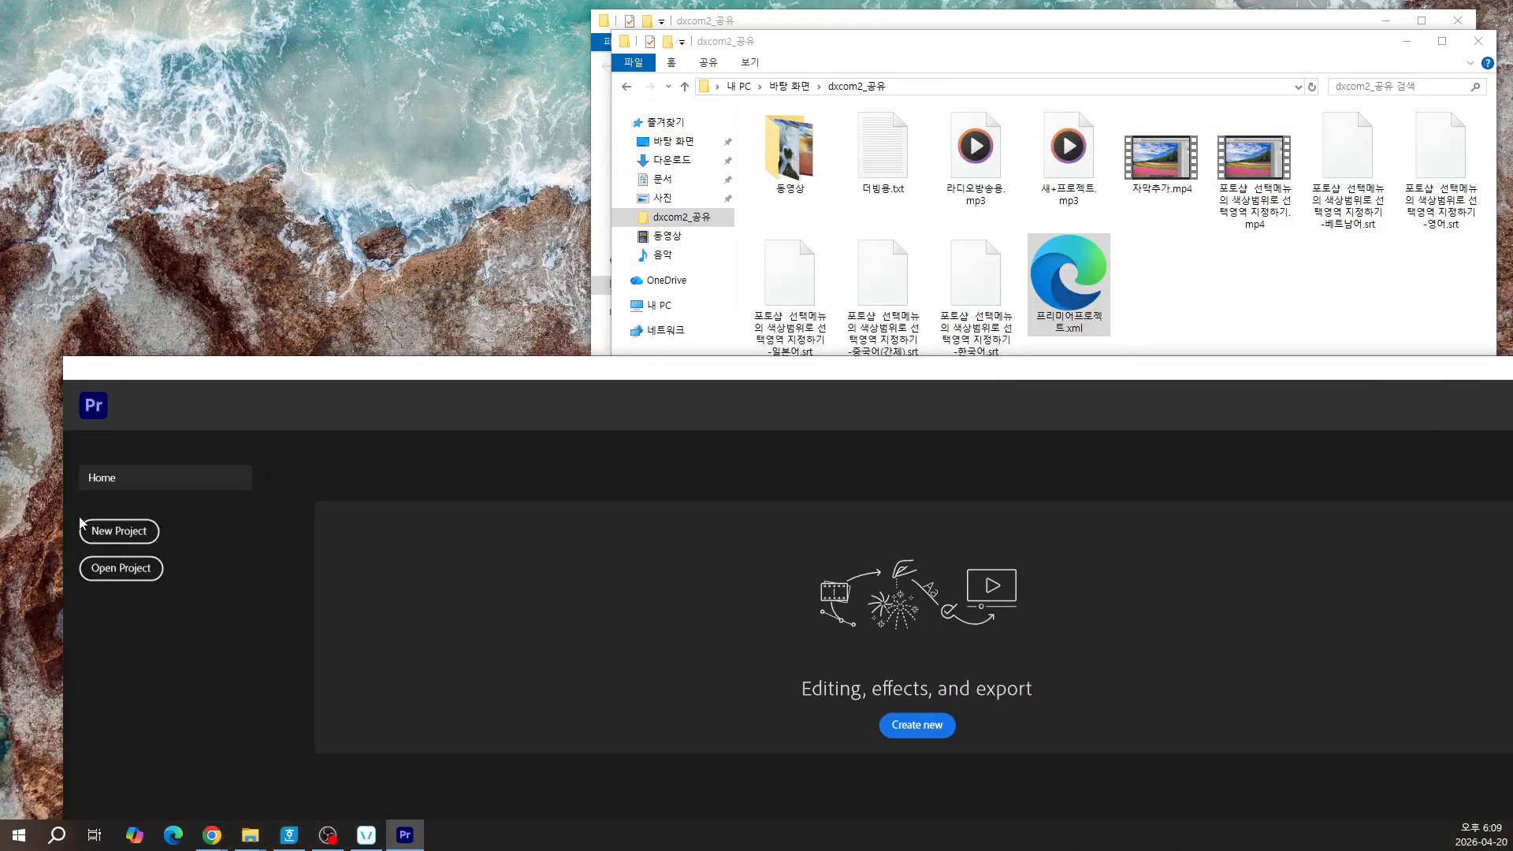
click(1081, 281)
drag(1081, 281, 674, 678)
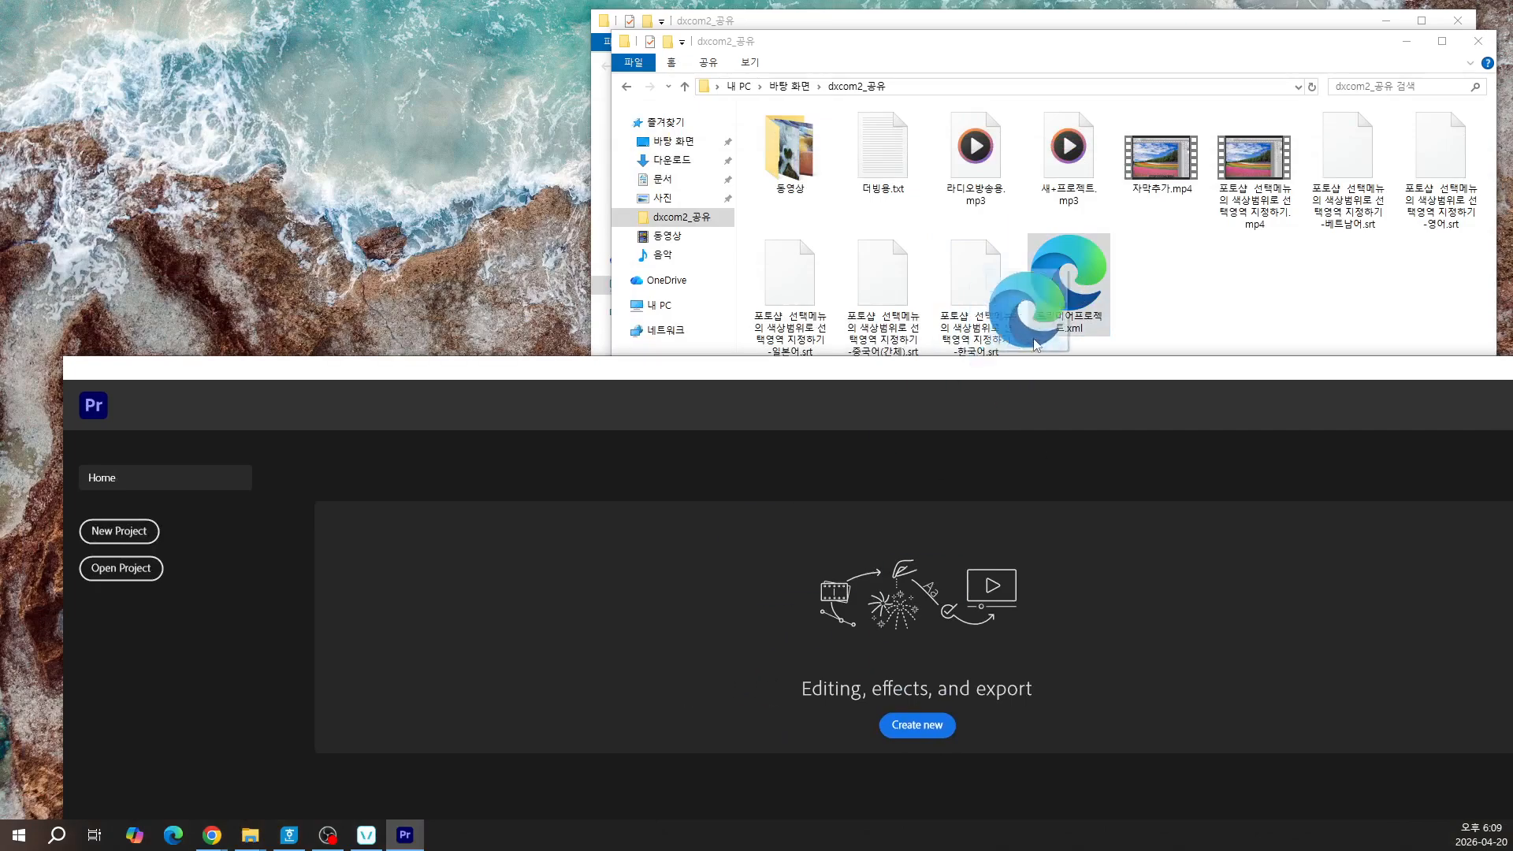
Step: Open 프리미어프로젝트.xml from dxcom2_공유 via Open Project and bring Premiere's window on screen
click(126, 568)
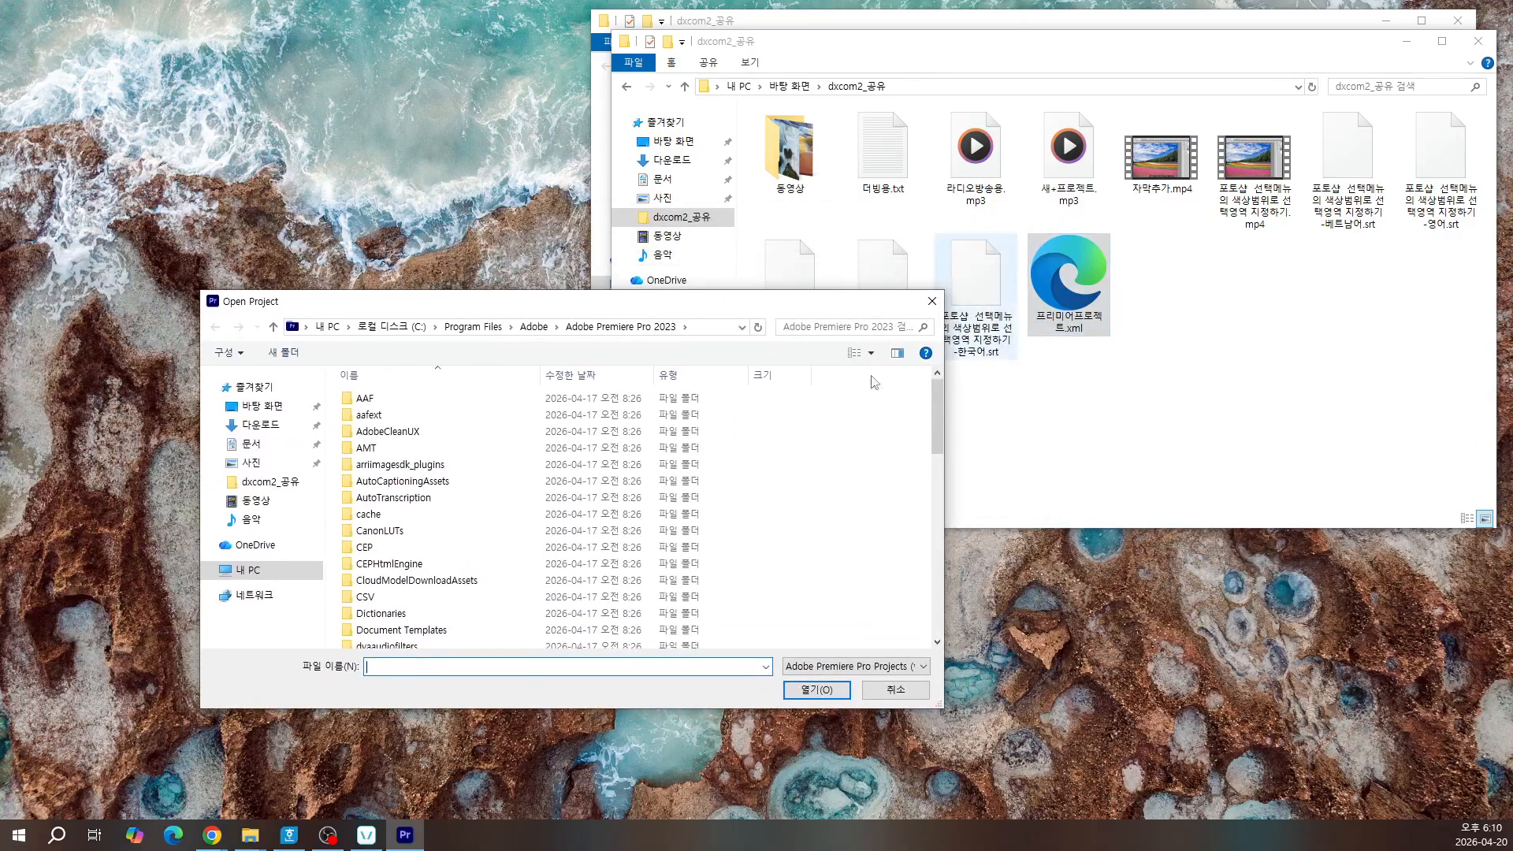
click(254, 482)
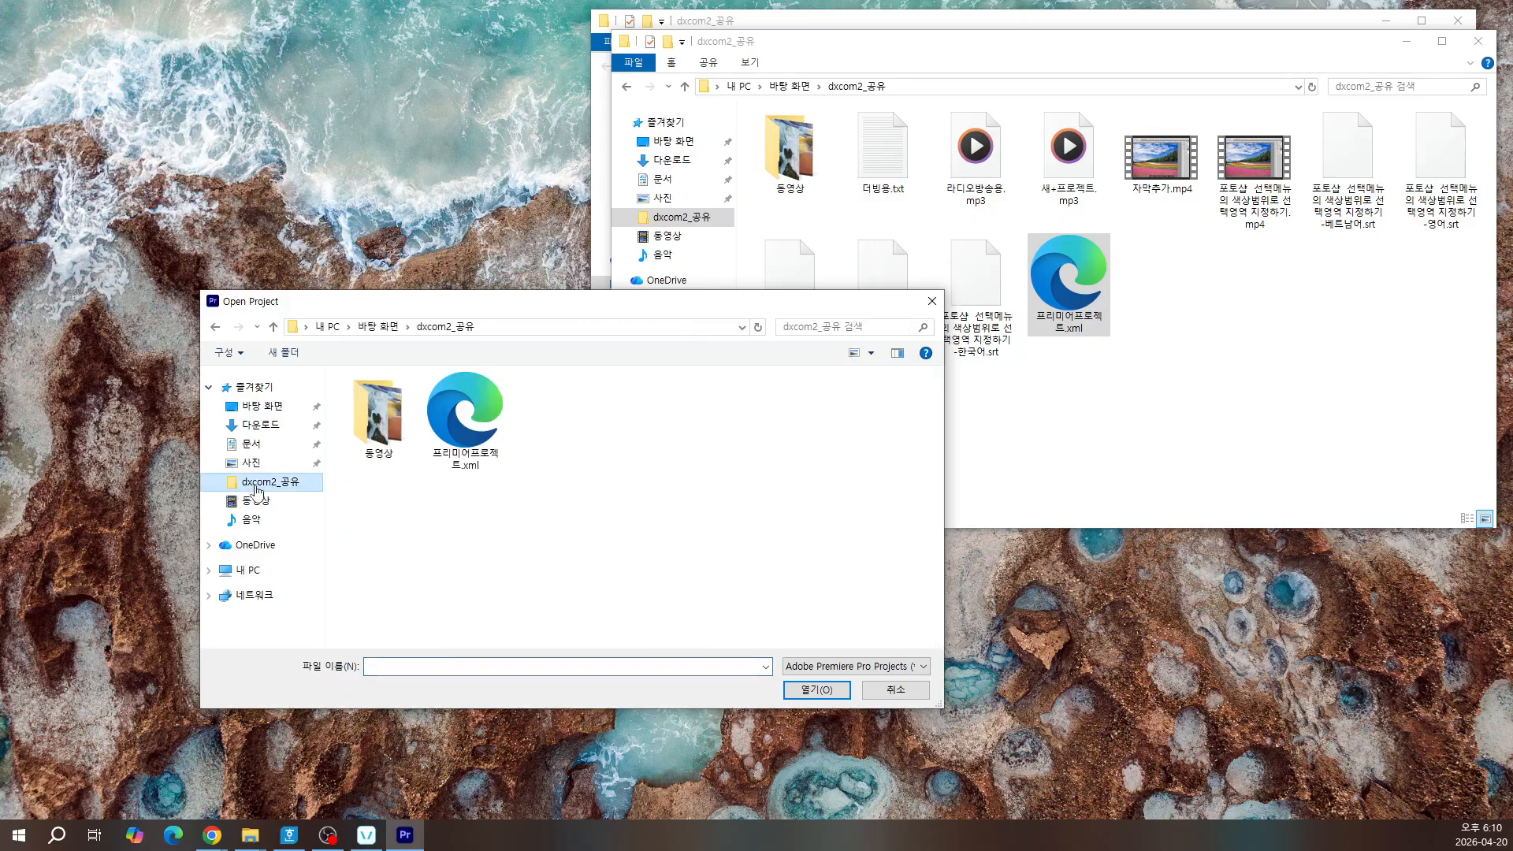
click(465, 418)
click(804, 690)
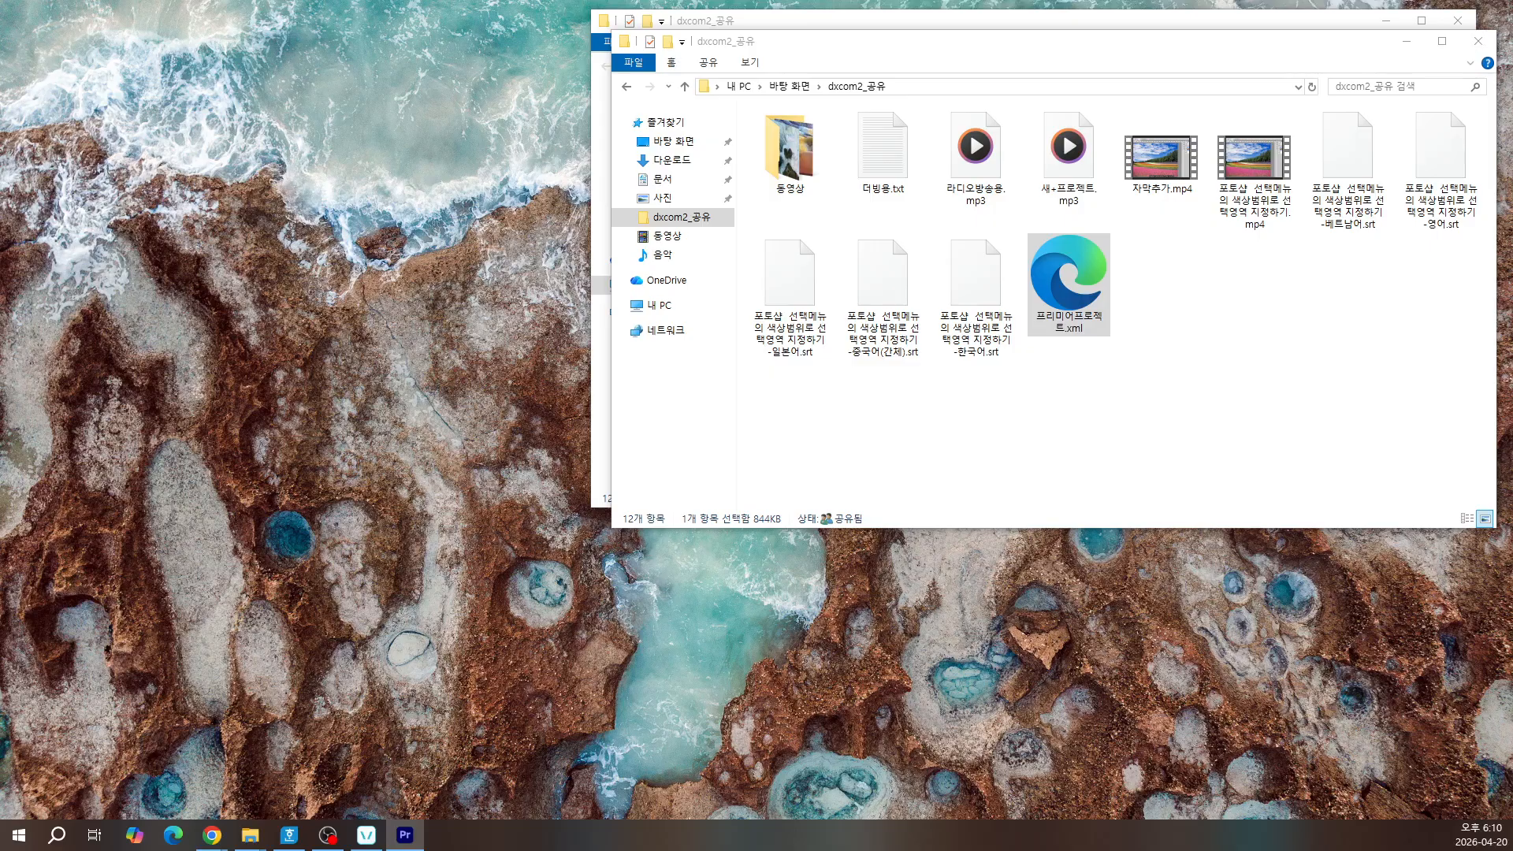
drag(0, 130, 842, 43)
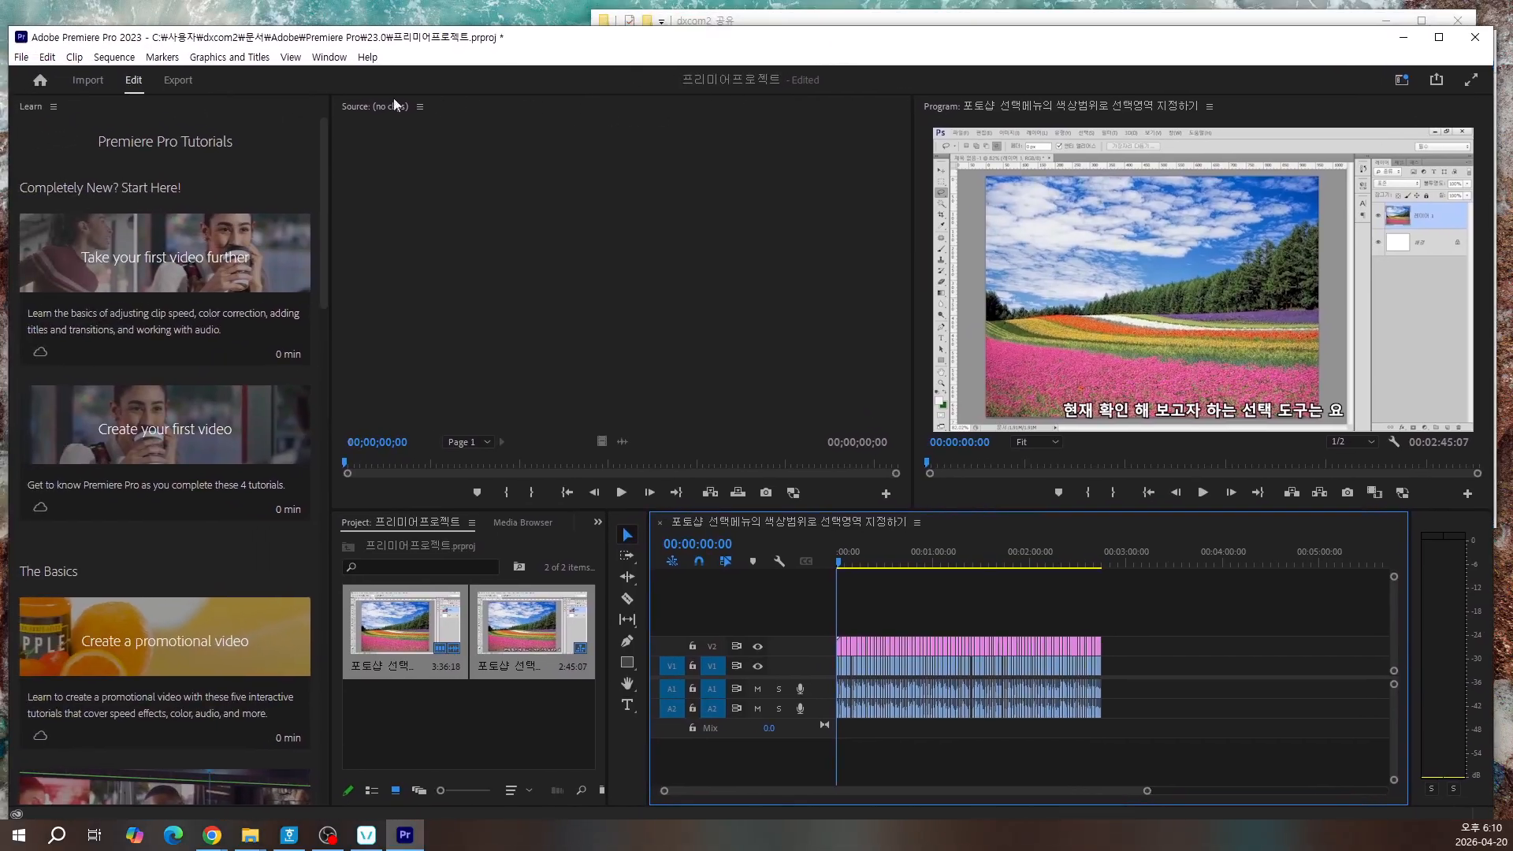
Step: Switch Premiere to a different workspace layout and zoom the timeline
click(344, 62)
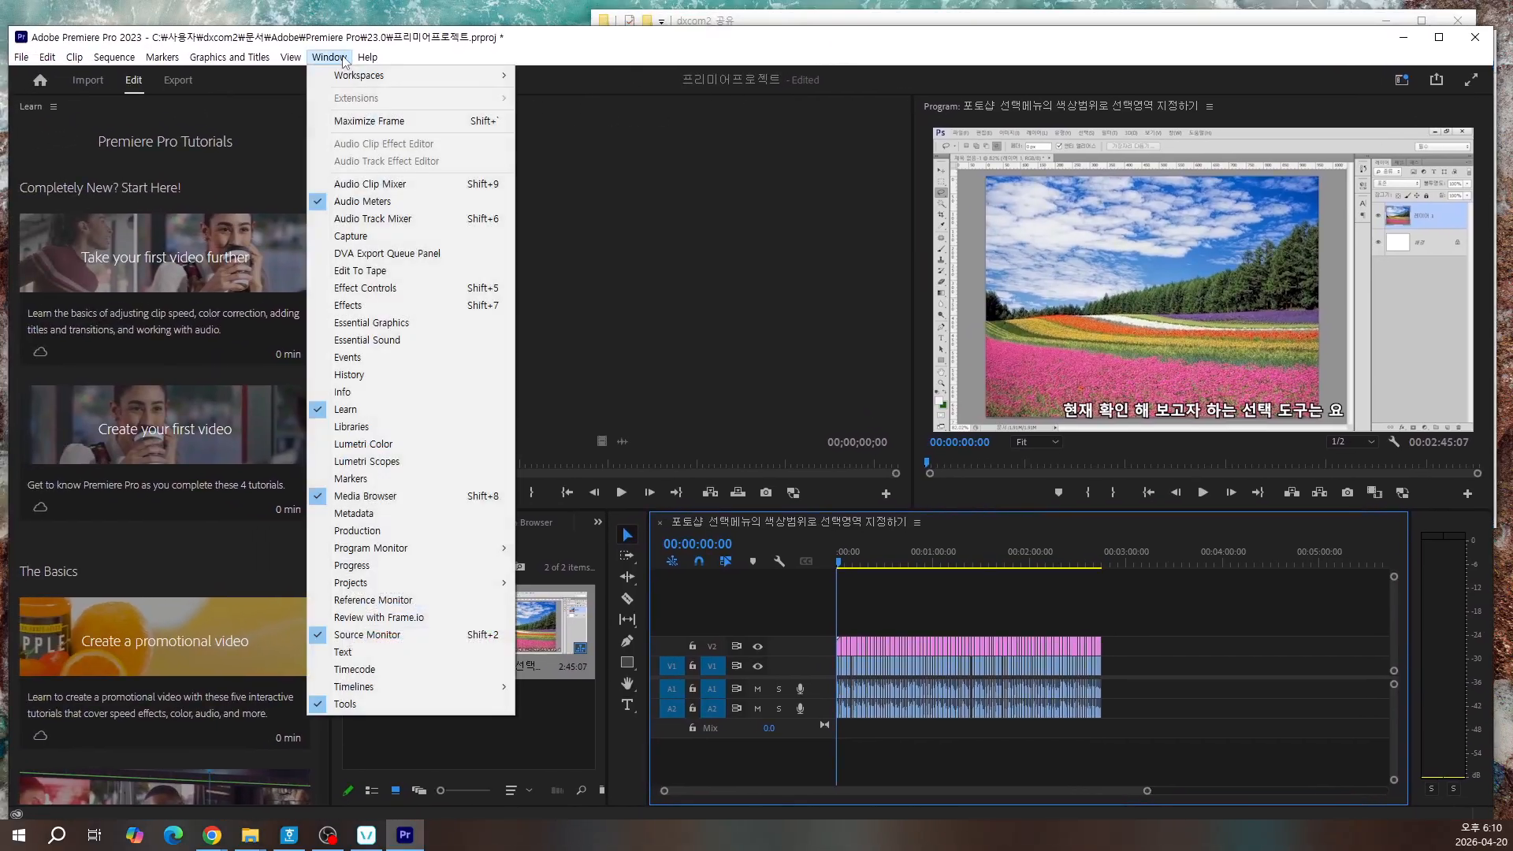
mouse_move(441, 75)
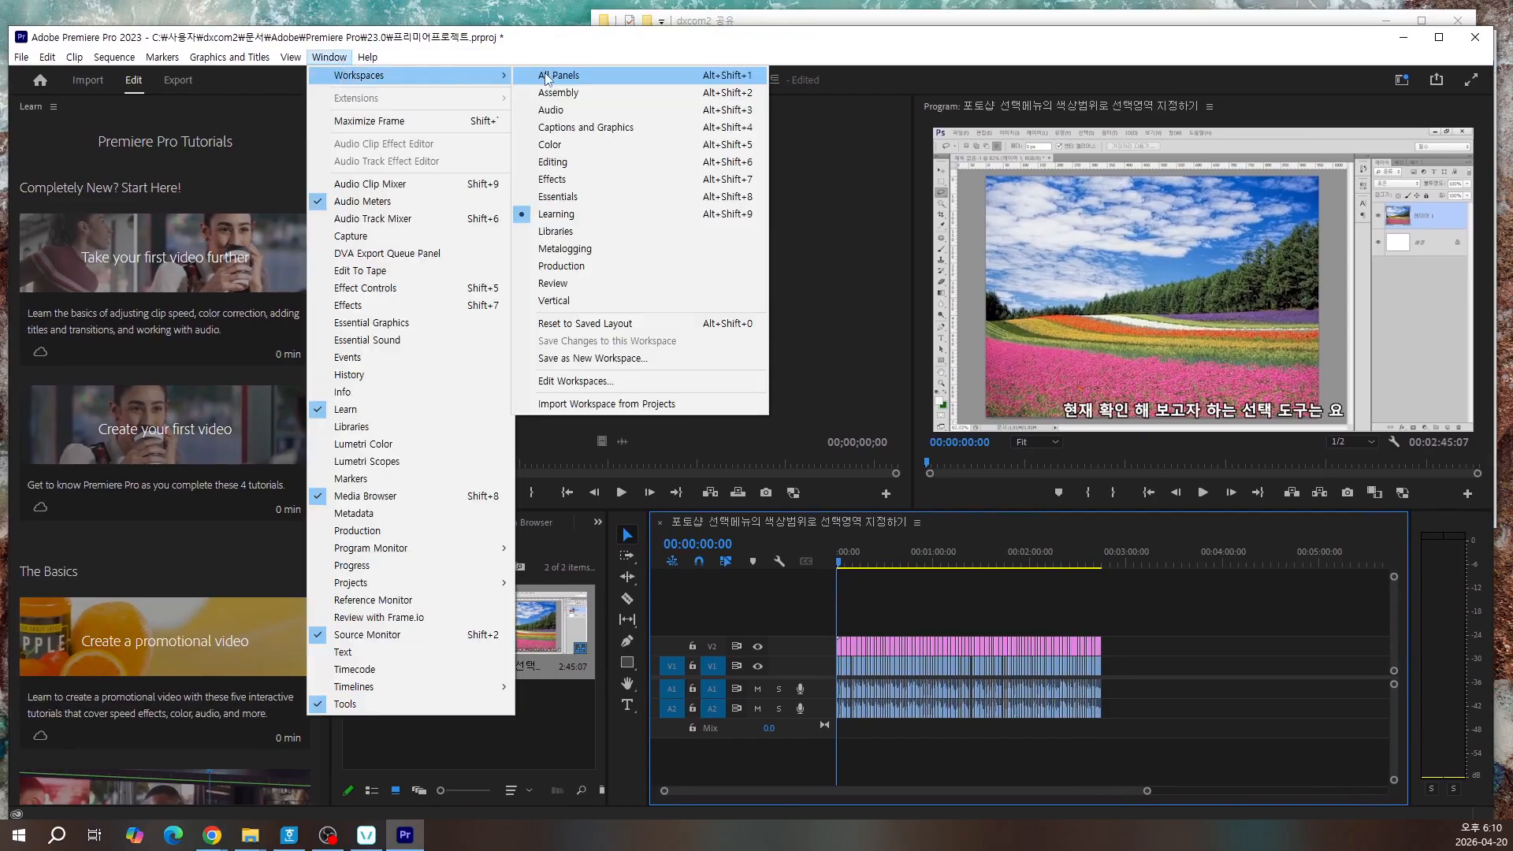
click(574, 196)
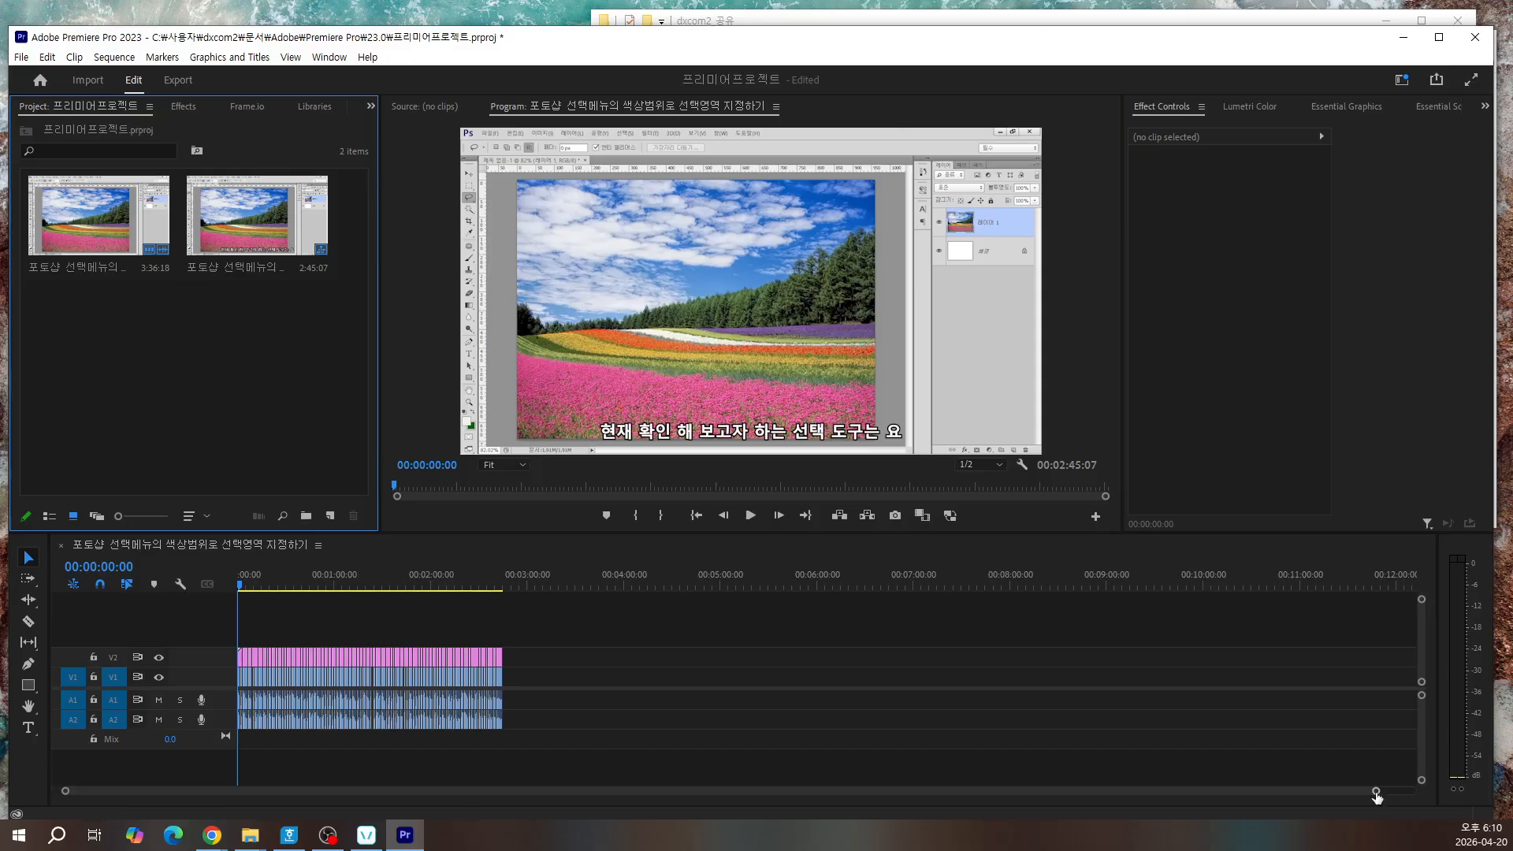
drag(1376, 791, 732, 802)
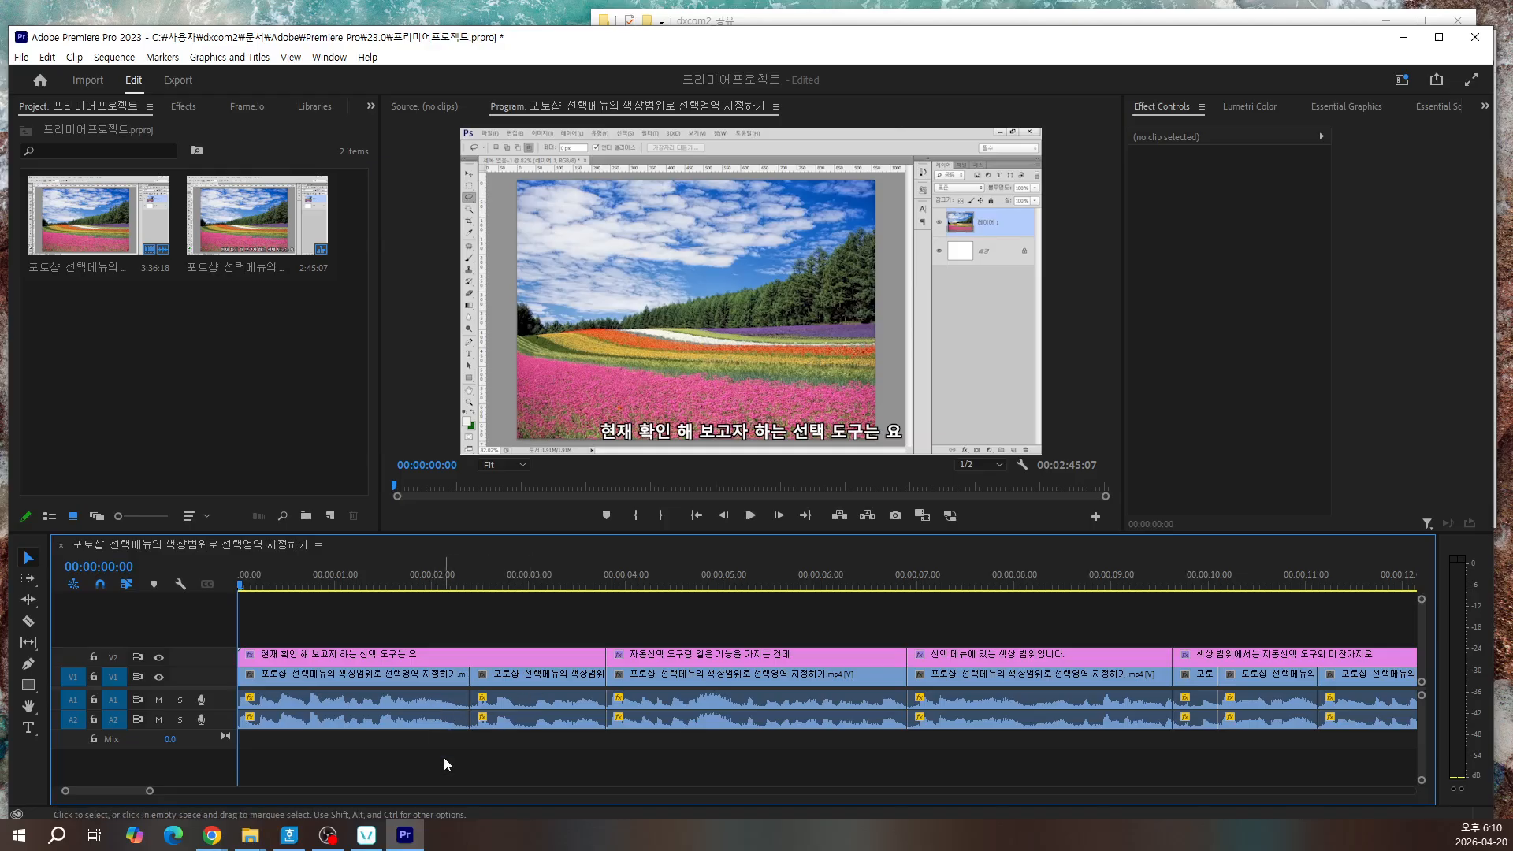
Step: Scrub the playhead between 00:00:00:05 and 00:00:00:16, preview briefly, and return to start
click(256, 584)
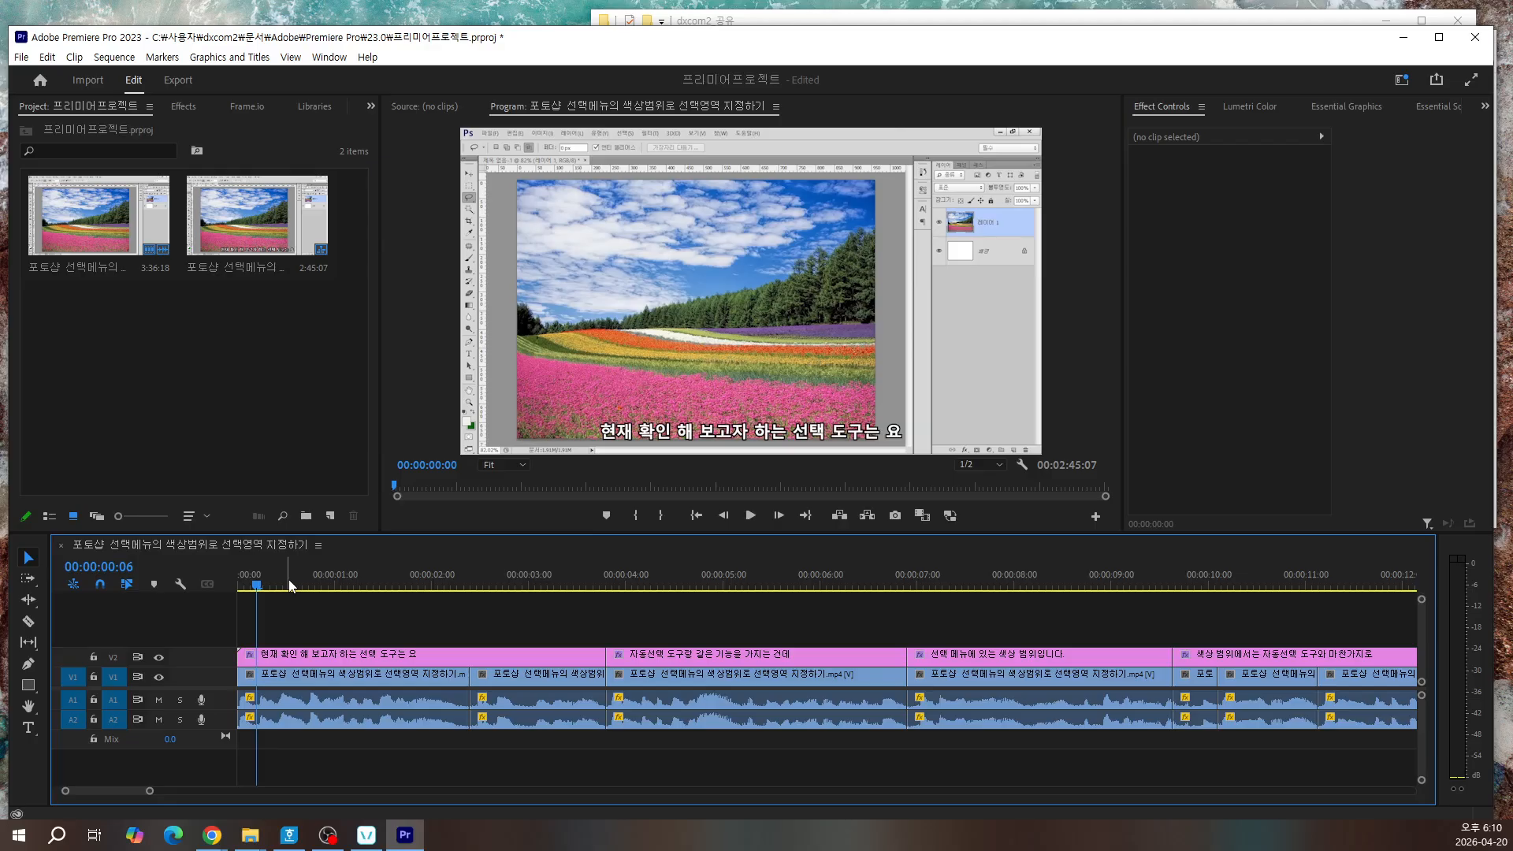
click(288, 583)
click(256, 587)
click(751, 516)
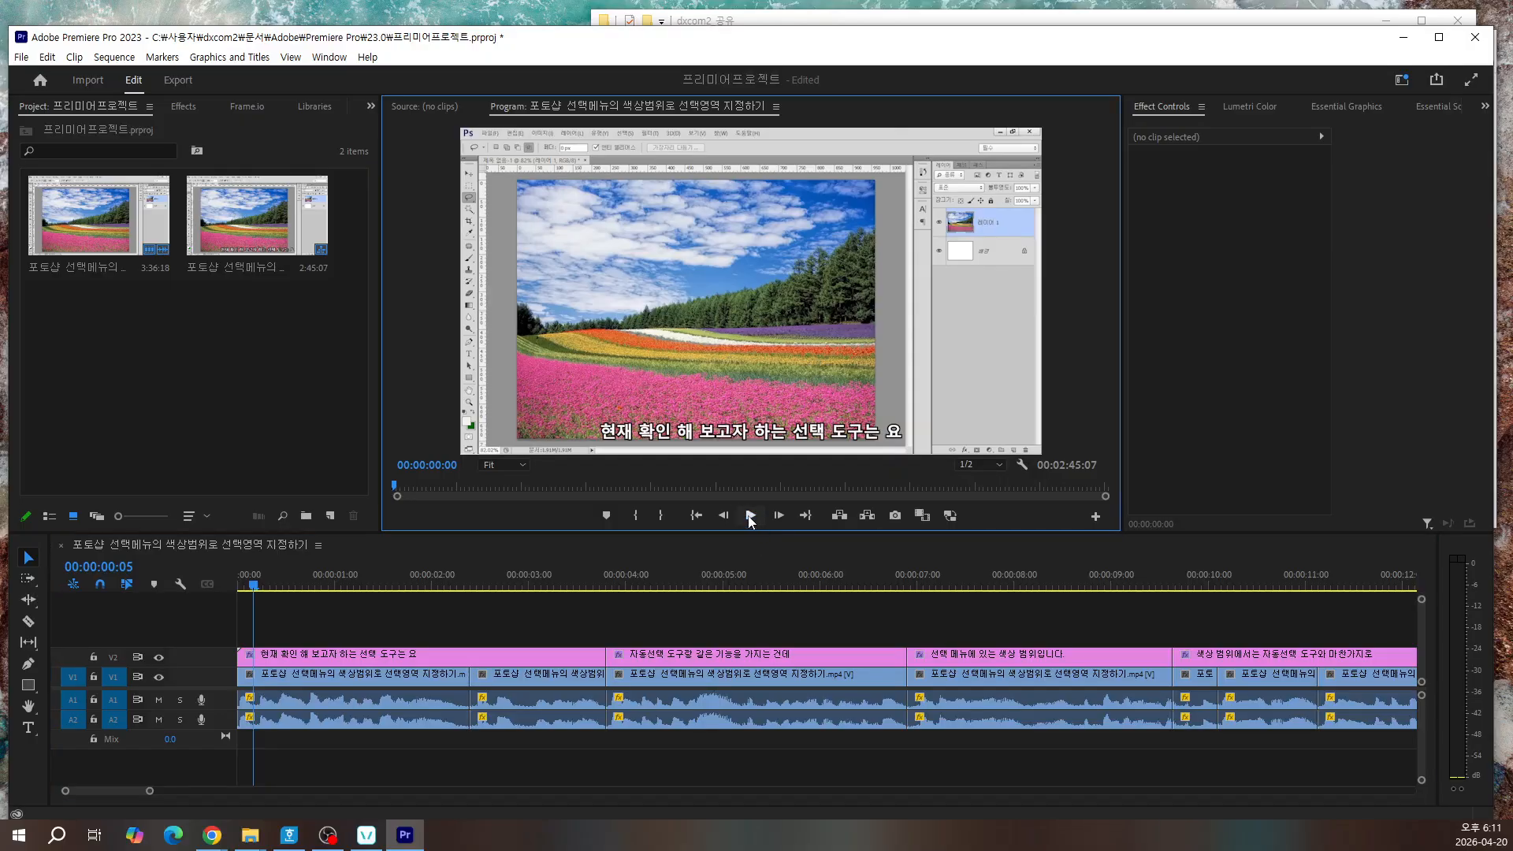
click(288, 588)
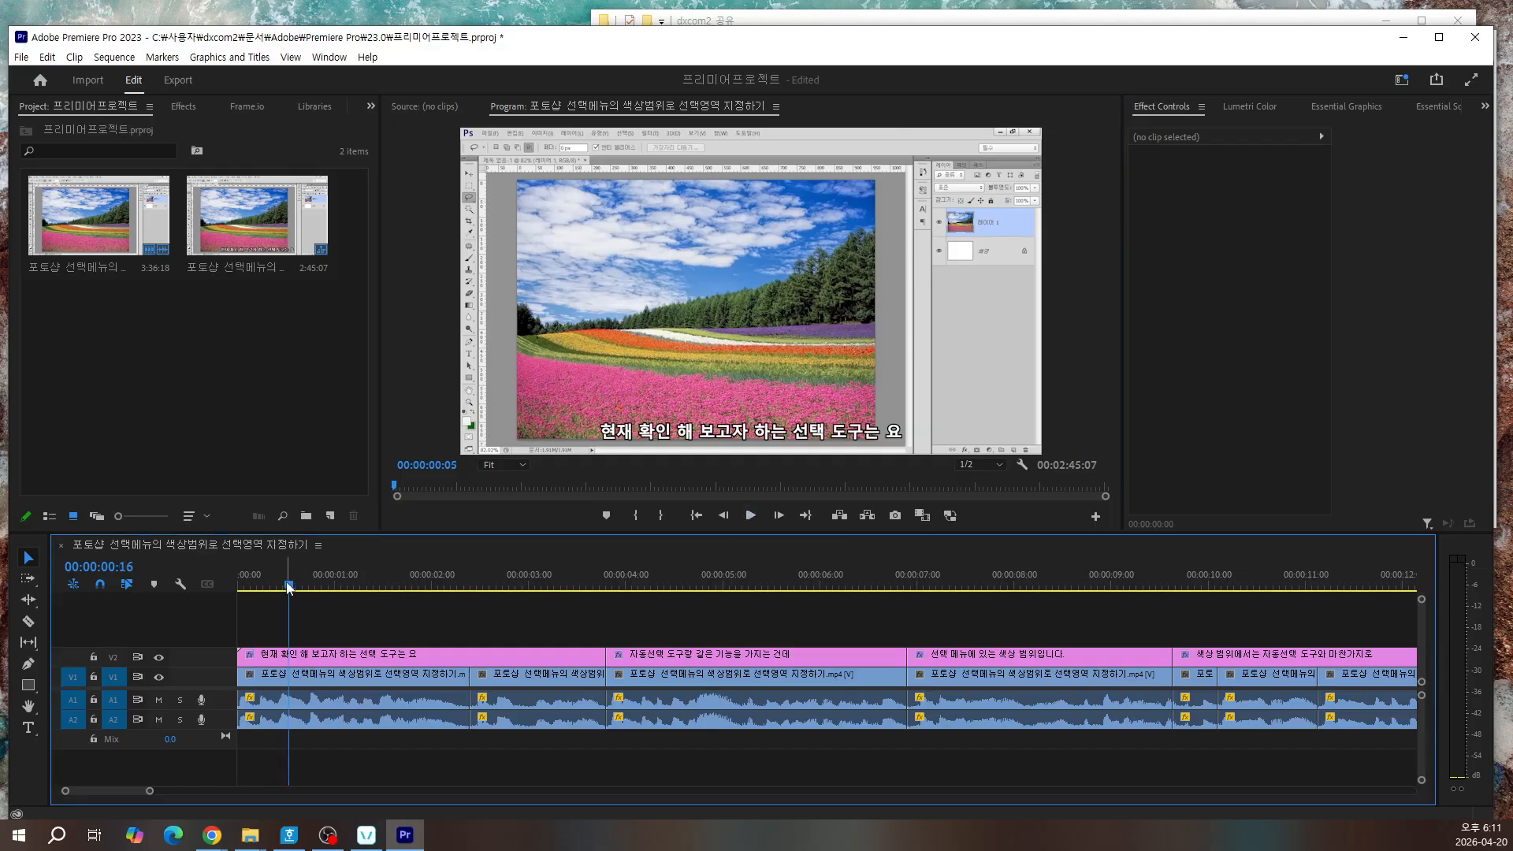
drag(288, 588, 225, 574)
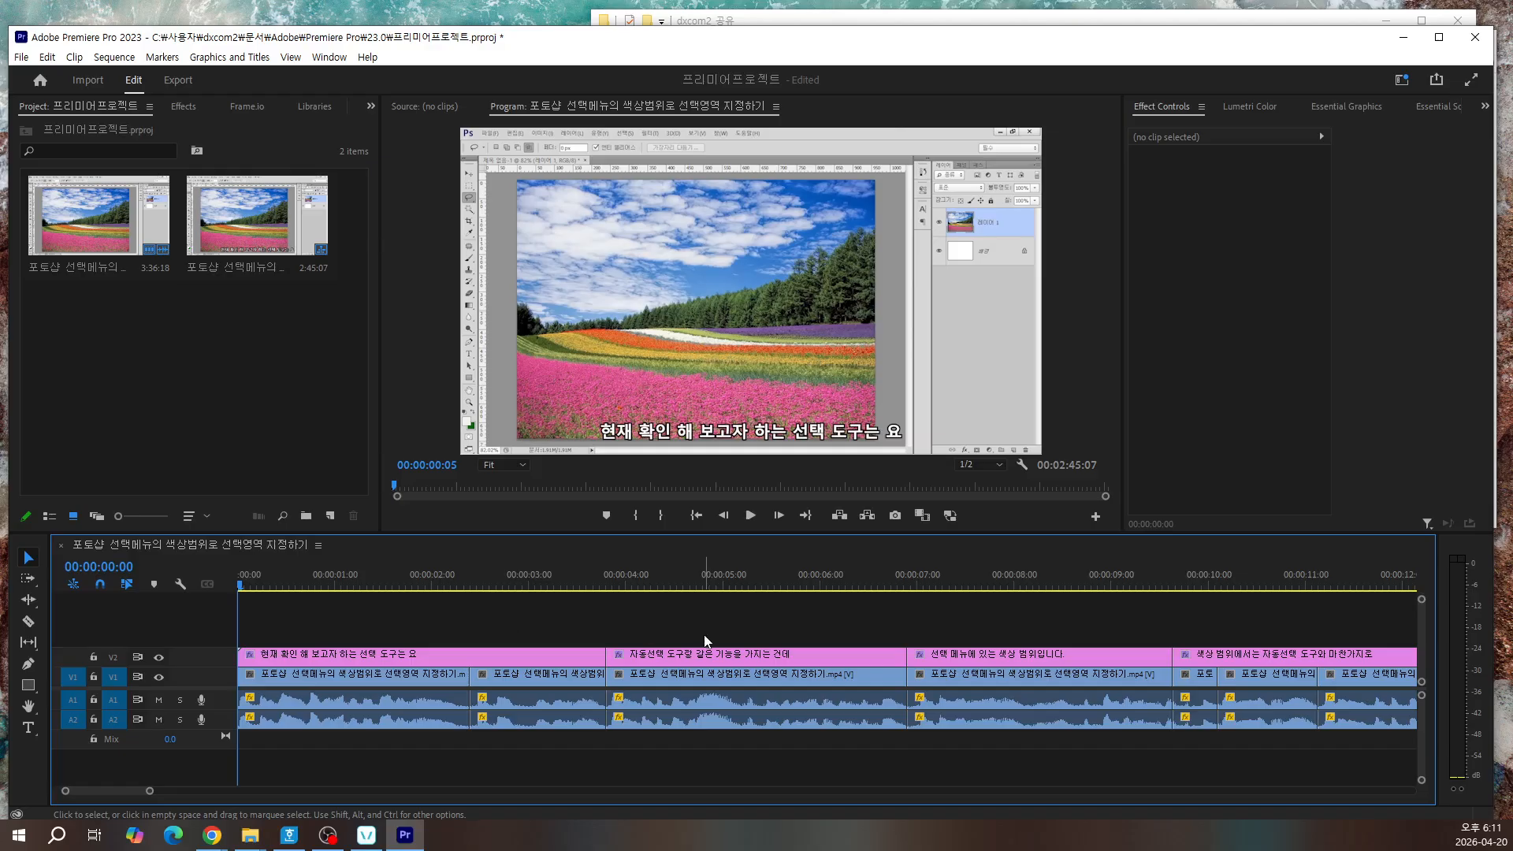
Step: Play the sequence from the start, stop, and scrub through its first few seconds
click(374, 702)
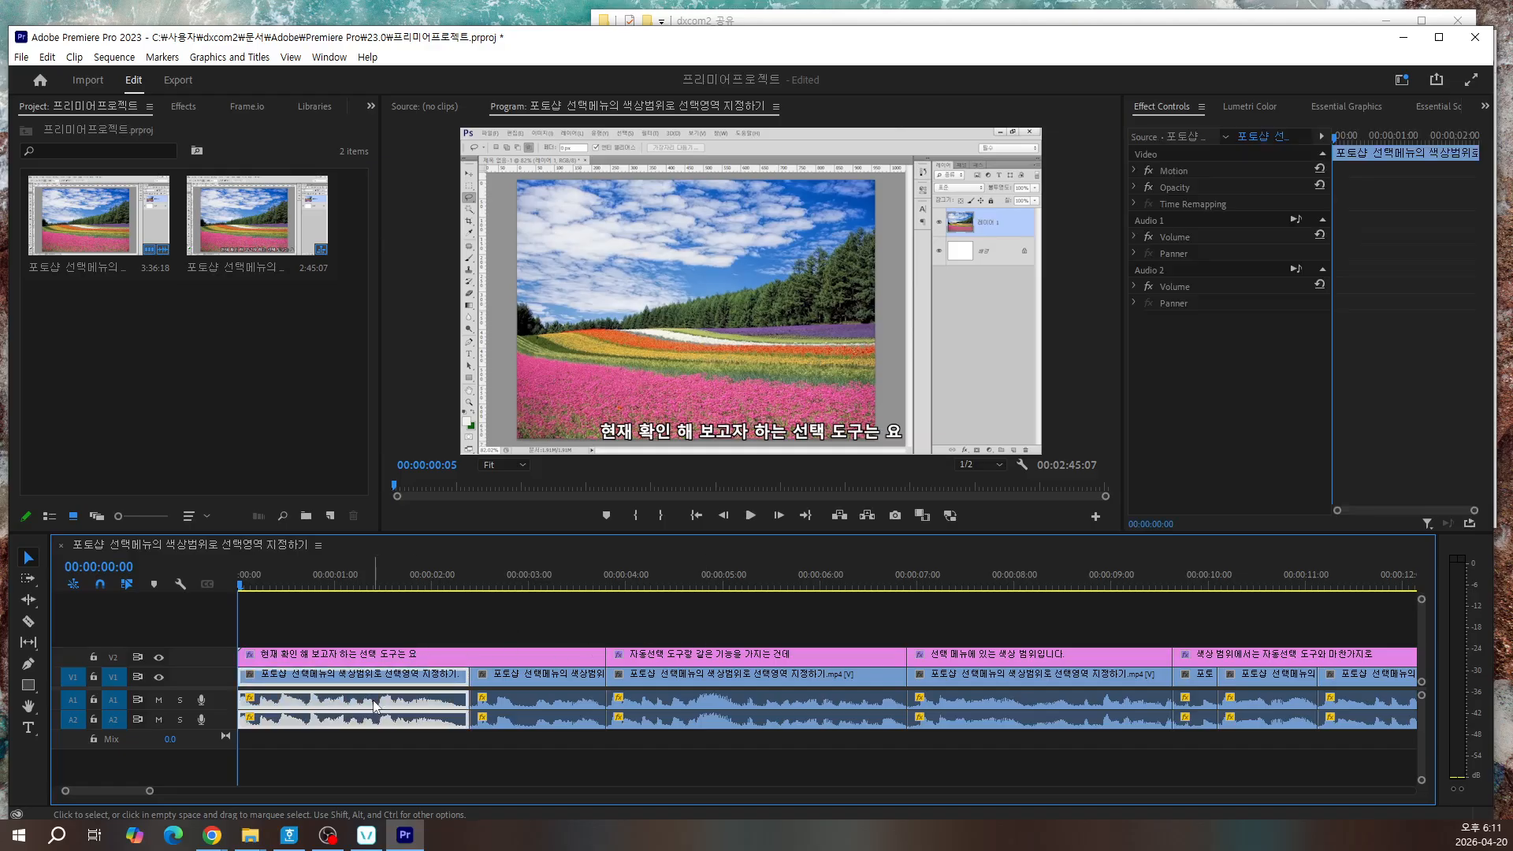
click(745, 522)
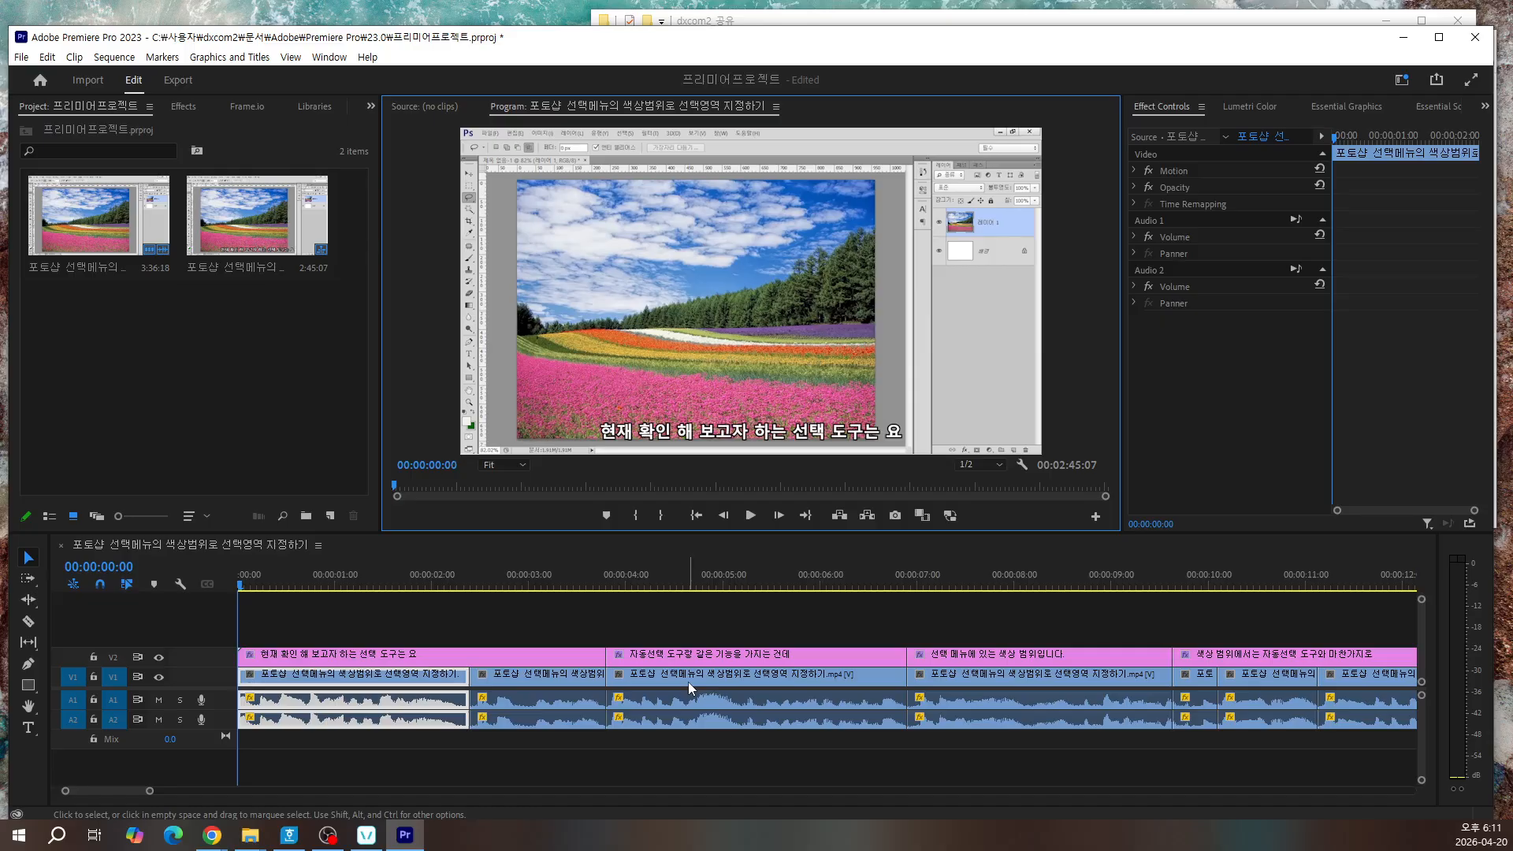
click(751, 516)
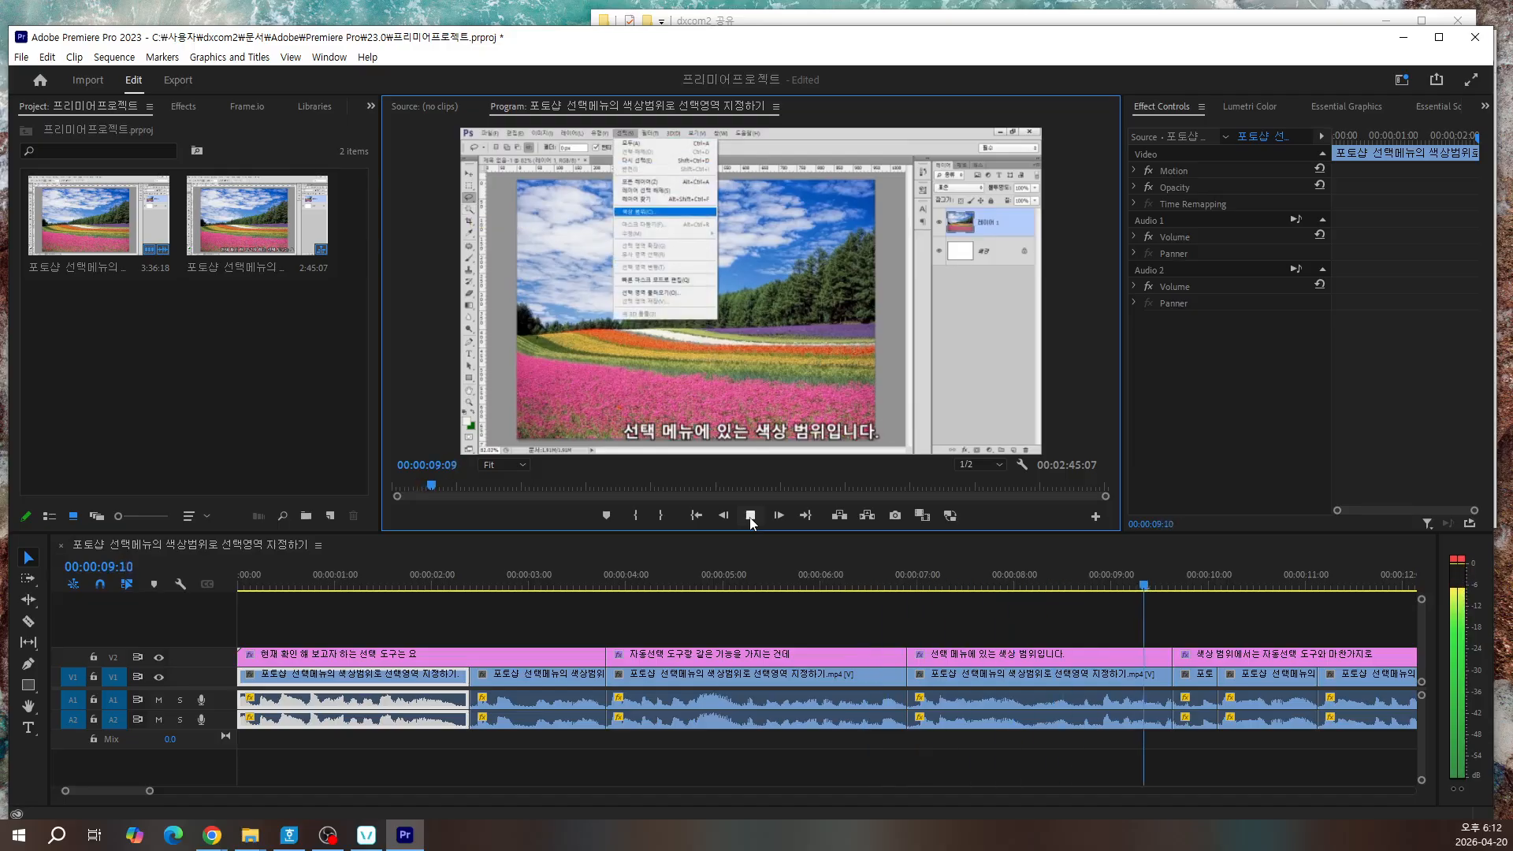
click(750, 516)
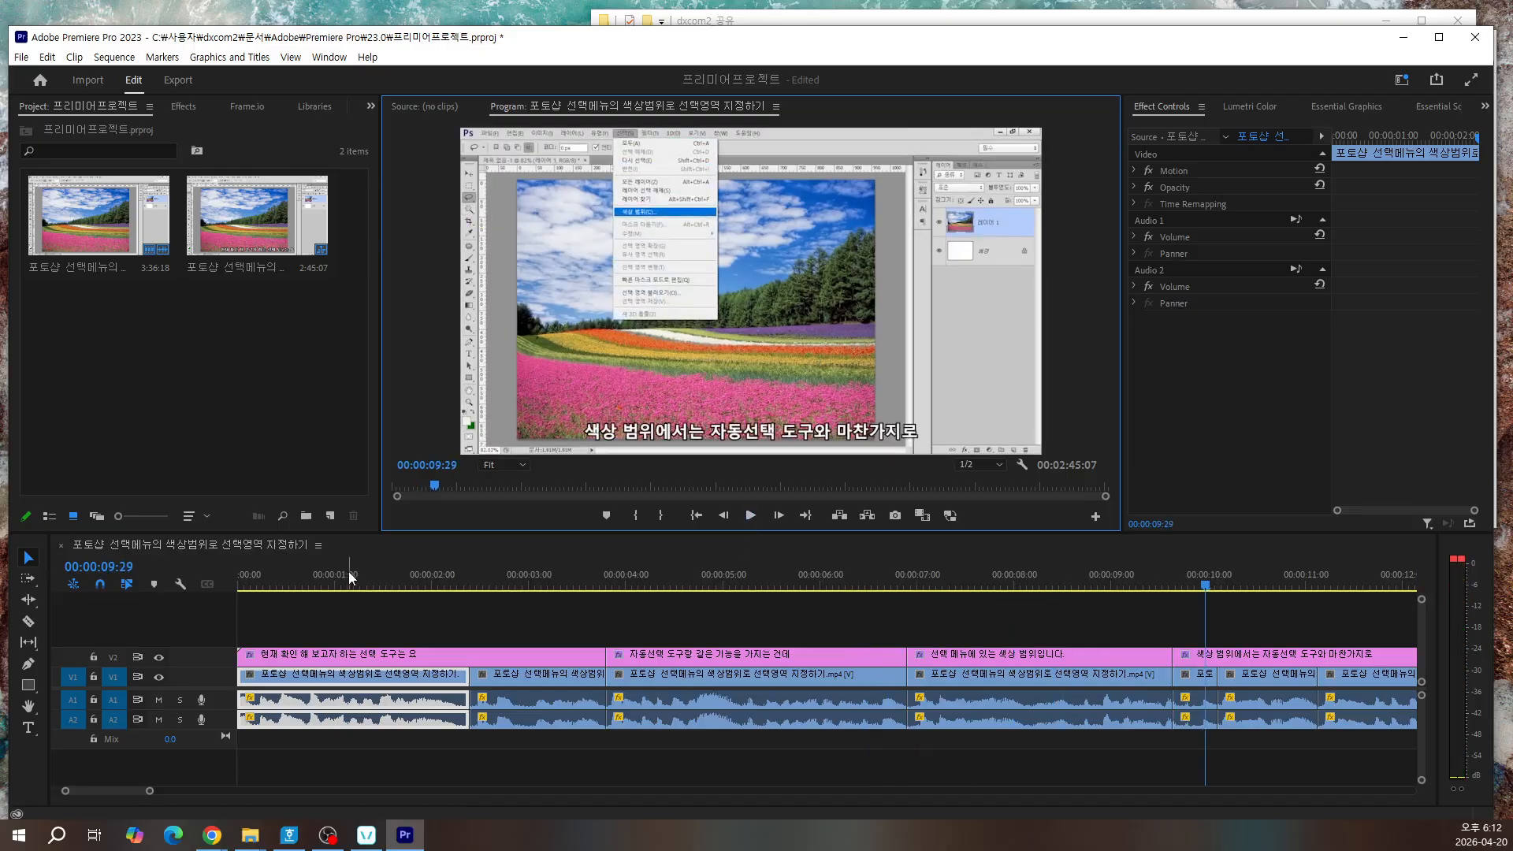
click(239, 588)
drag(239, 593, 256, 623)
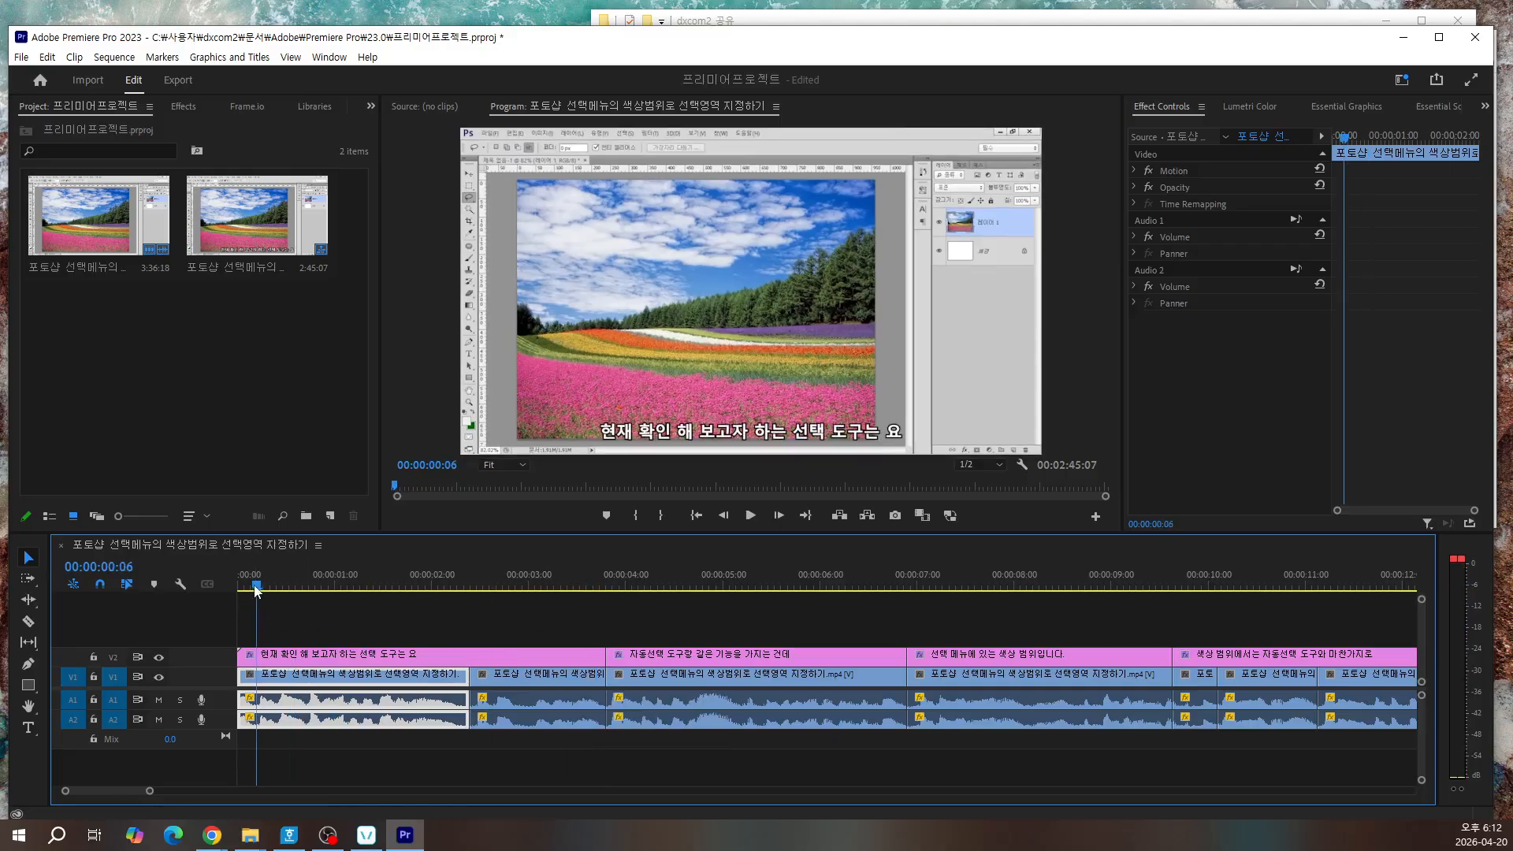
drag(257, 591, 206, 577)
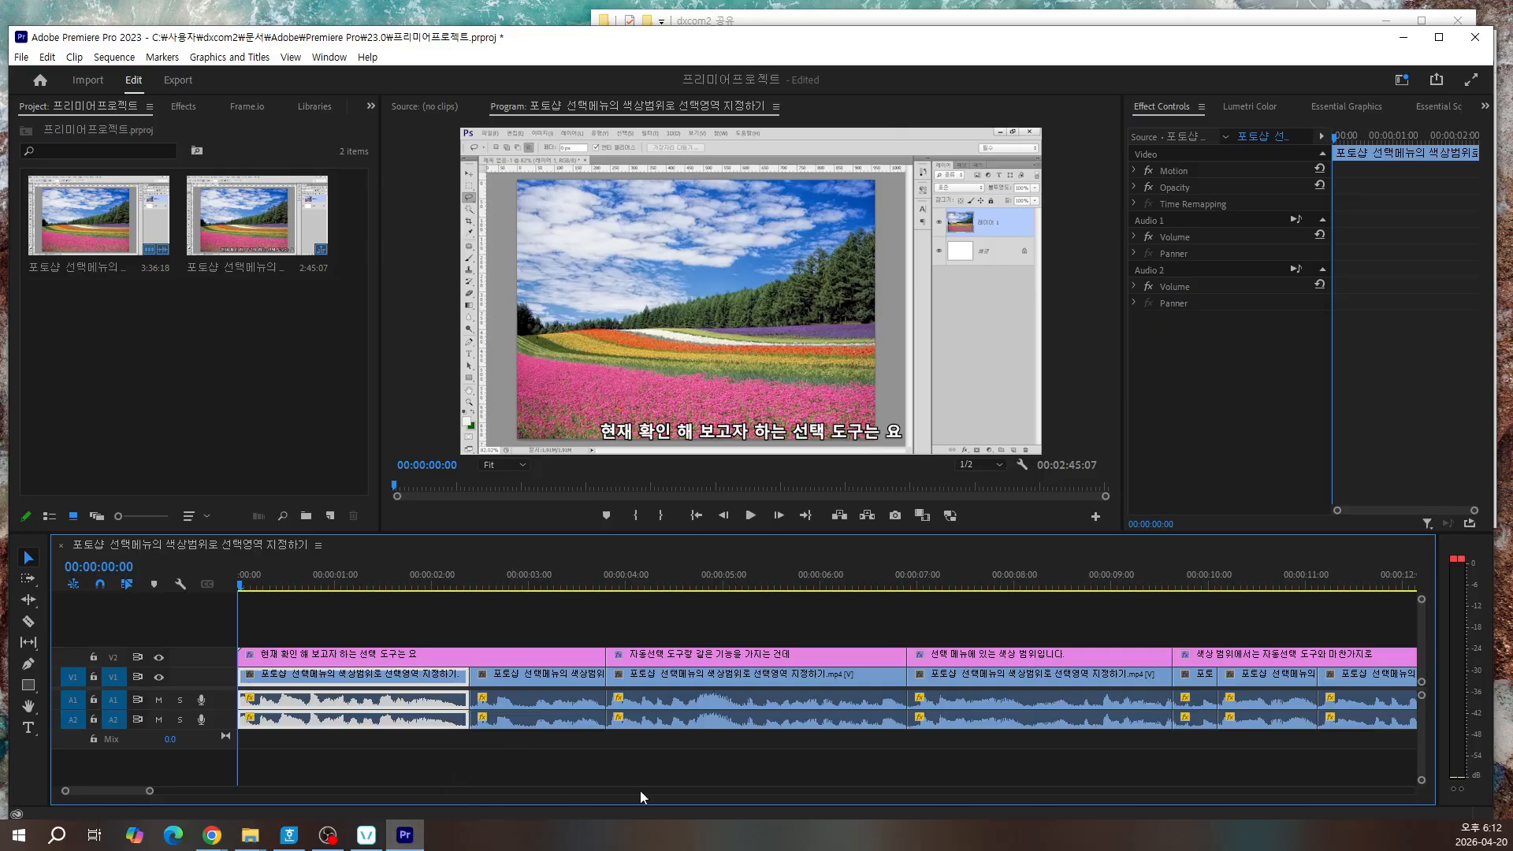
mouse_move(290, 842)
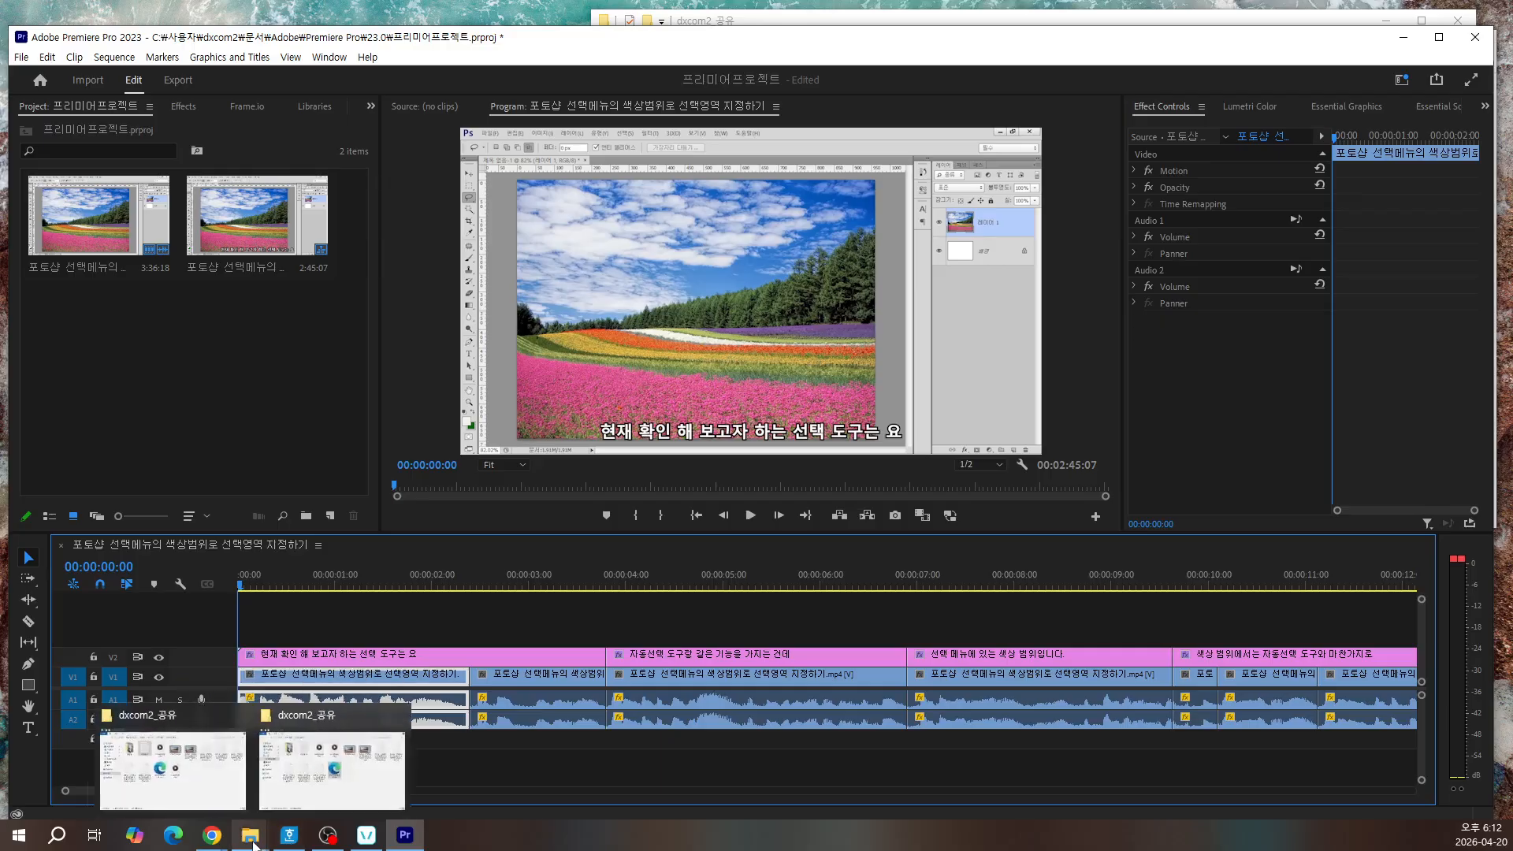
Step: Import 새+프로젝트.mp3 from dxcom2_공유 into the Project panel
click(194, 384)
double_click(193, 383)
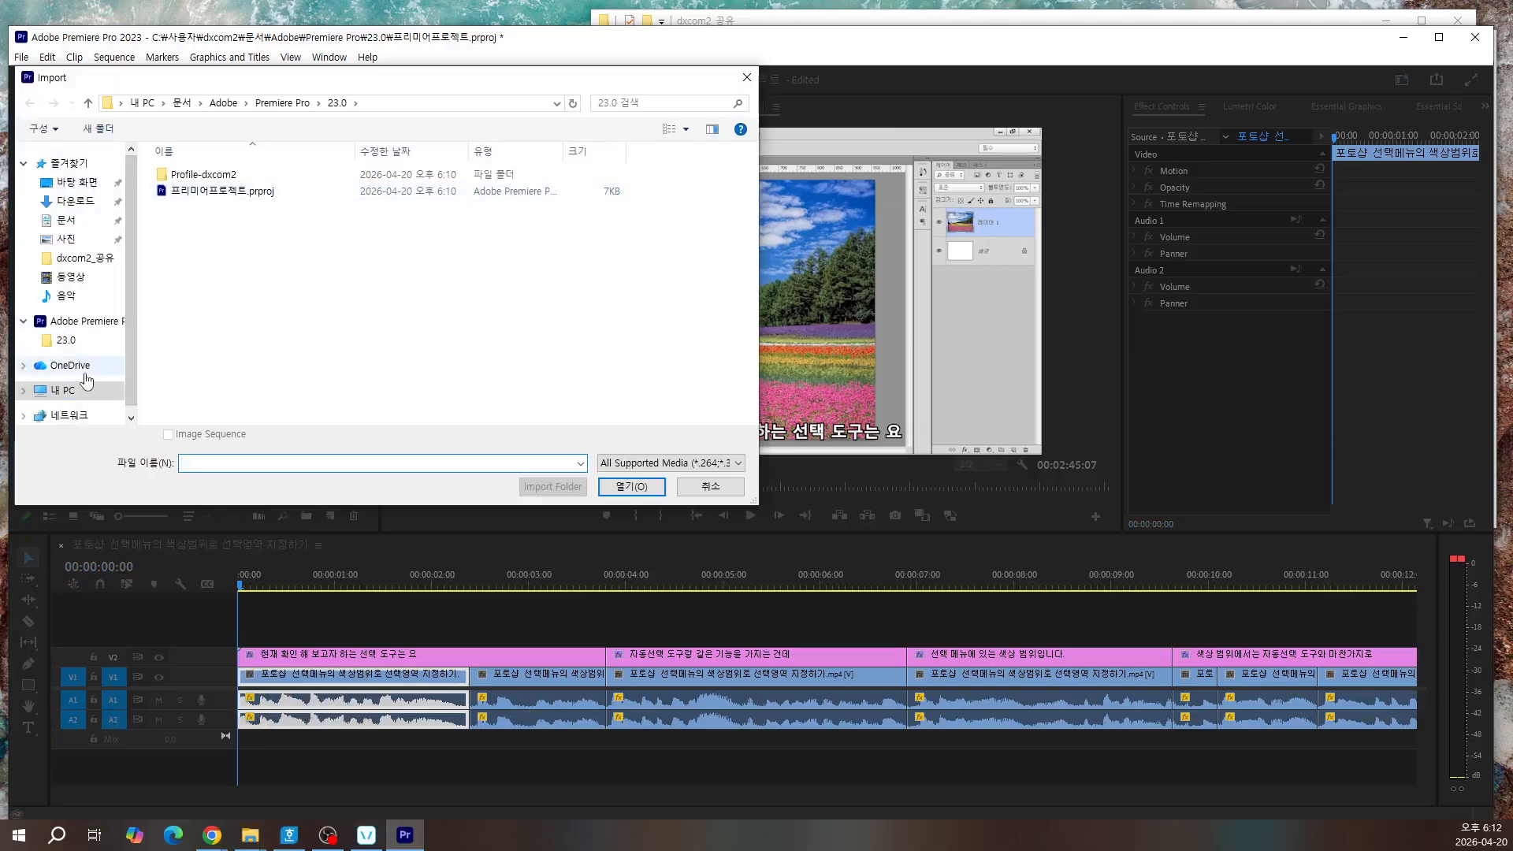
click(83, 257)
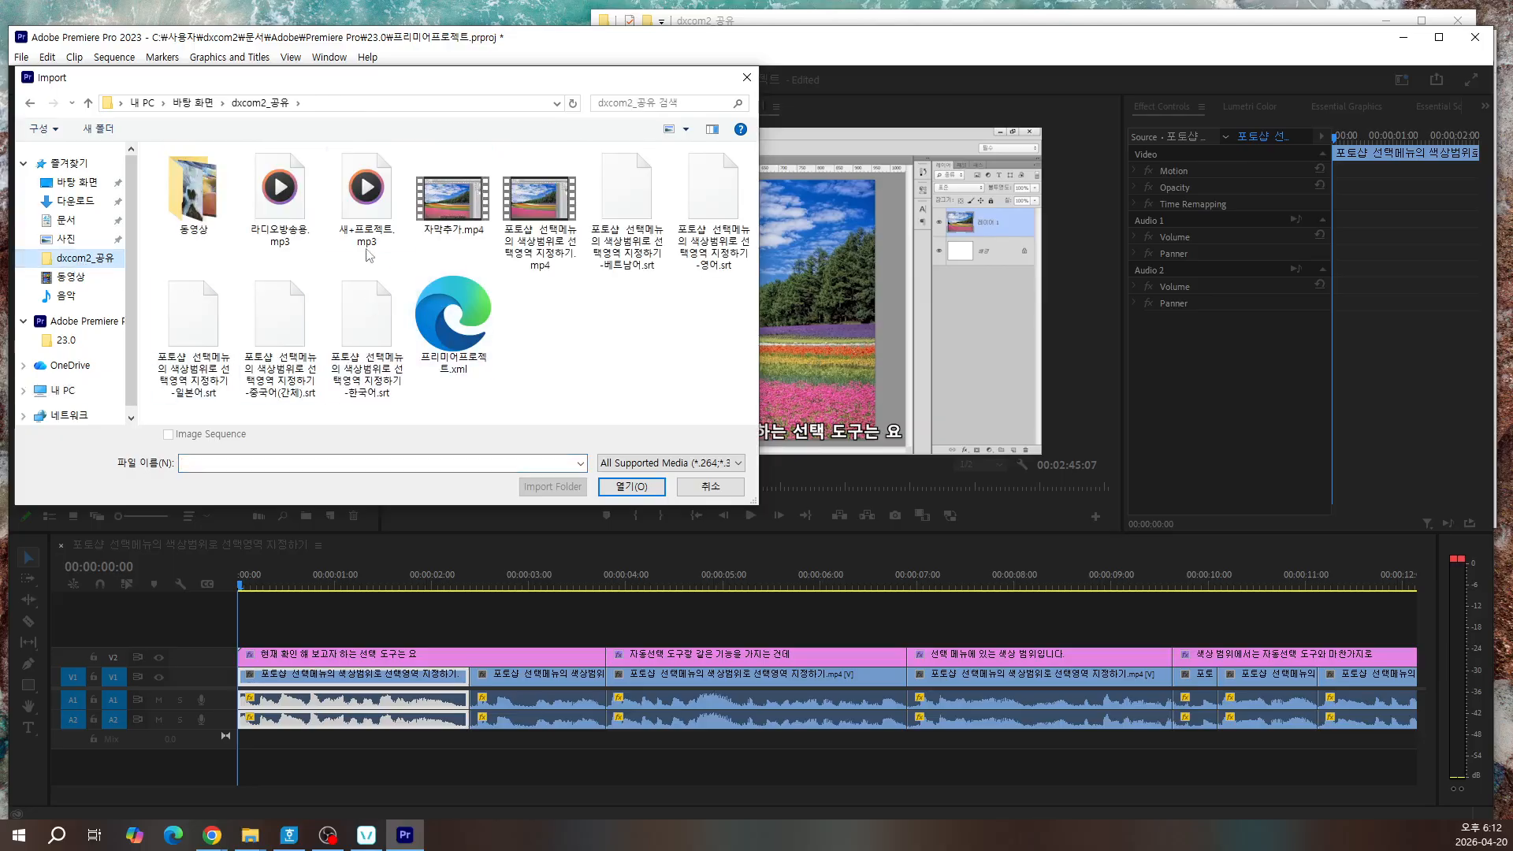
click(368, 251)
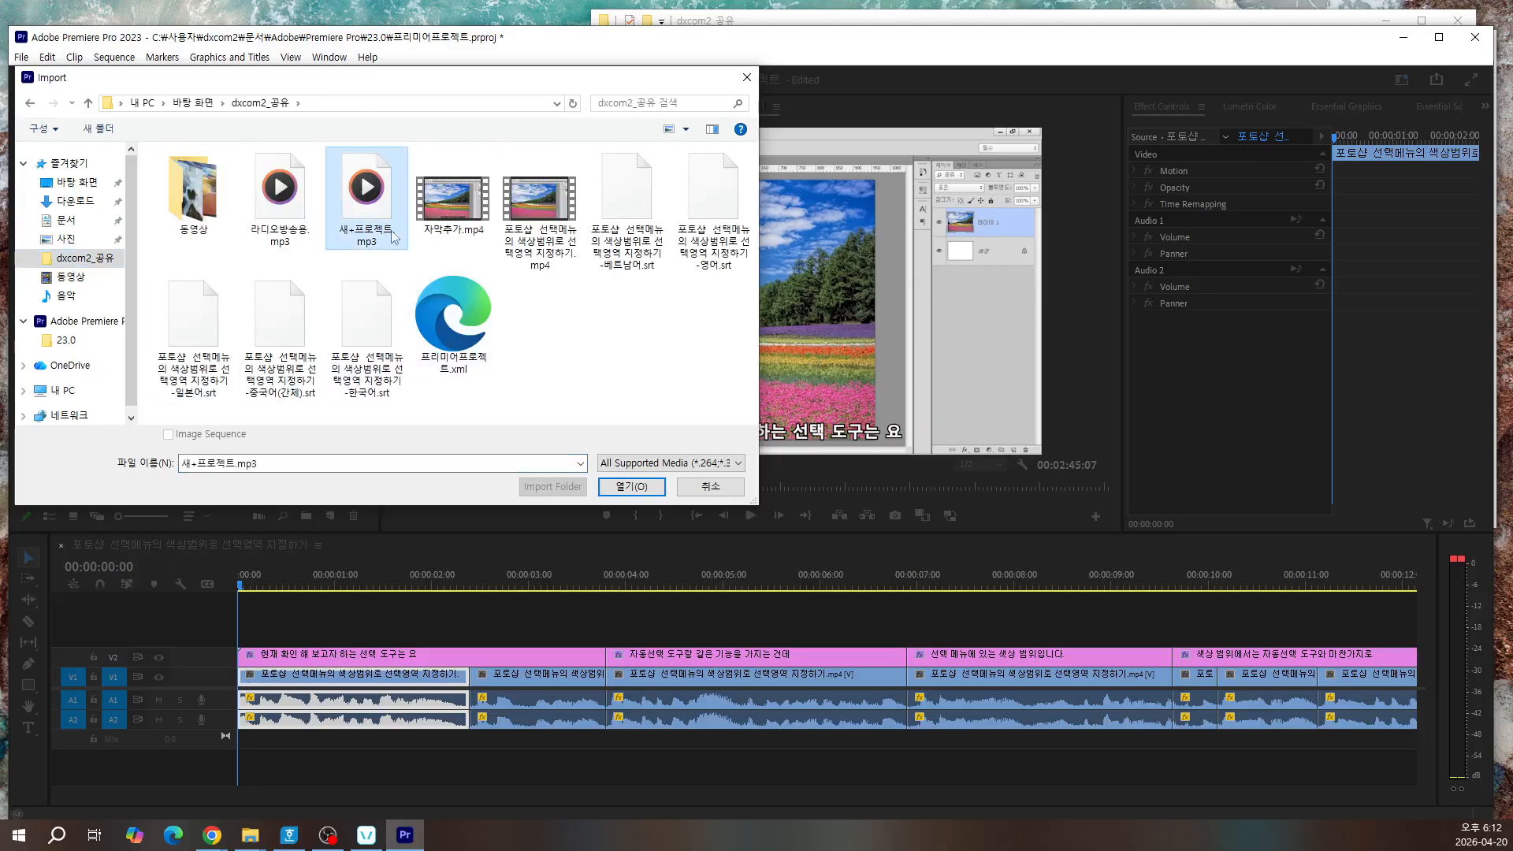
click(624, 488)
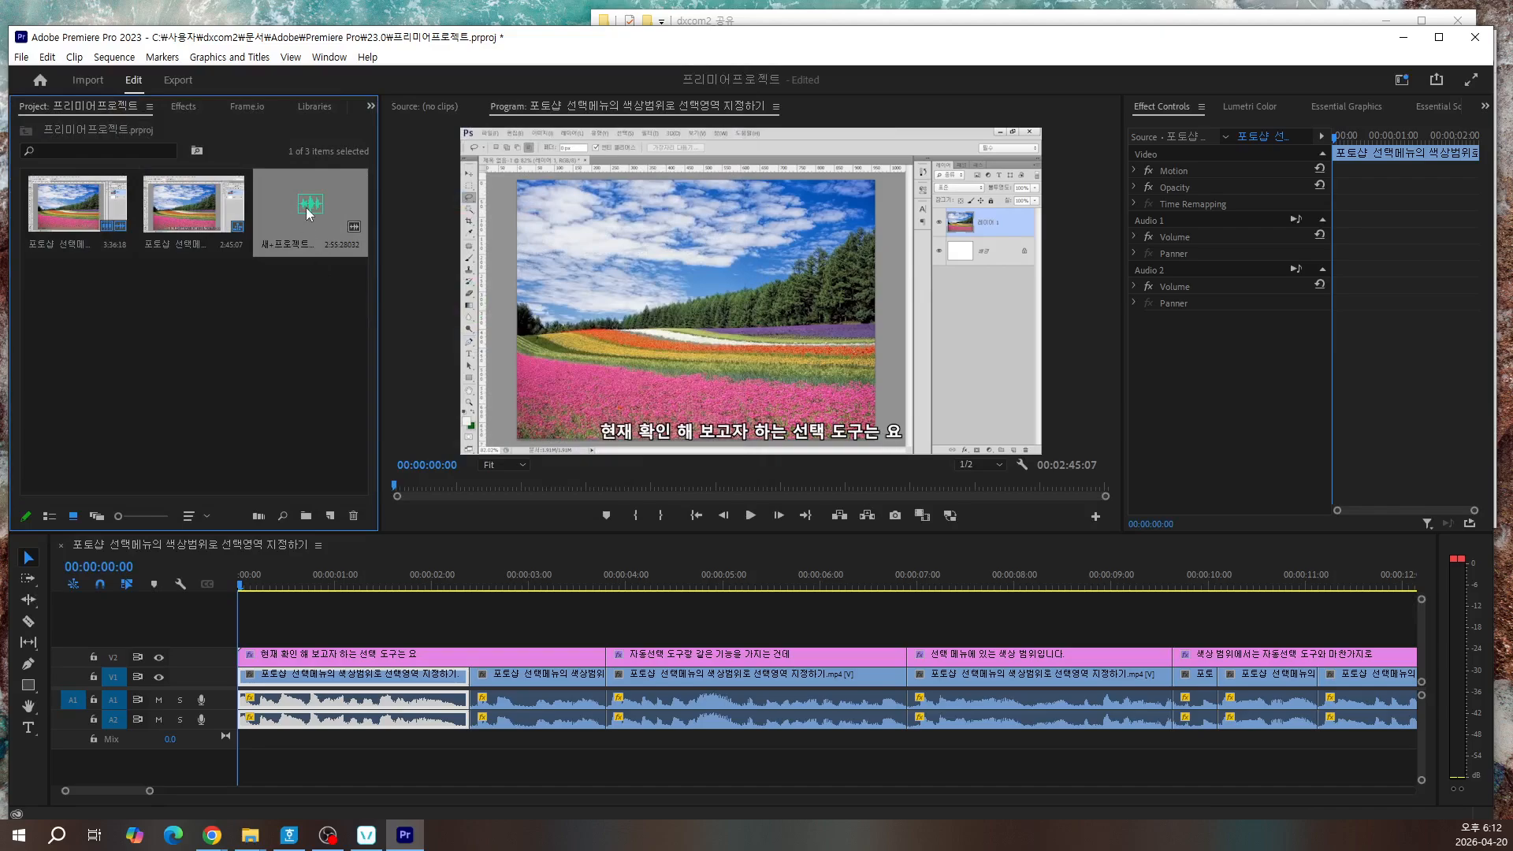
drag(309, 213, 301, 247)
Step: Add an audio track and place the 새+프로젝트 narration on the top audio track
click(263, 736)
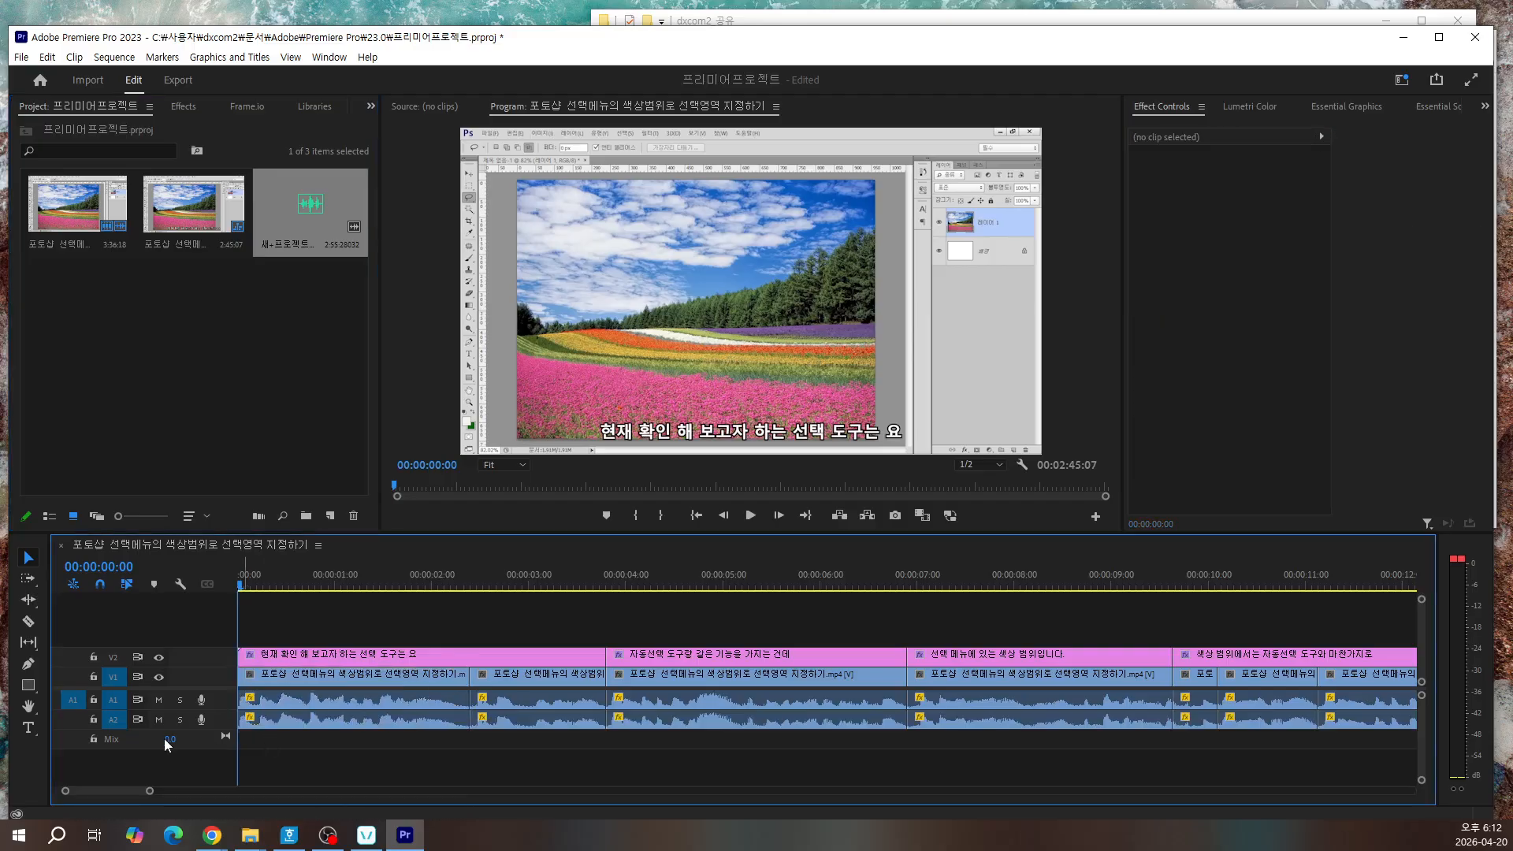
right_click(200, 744)
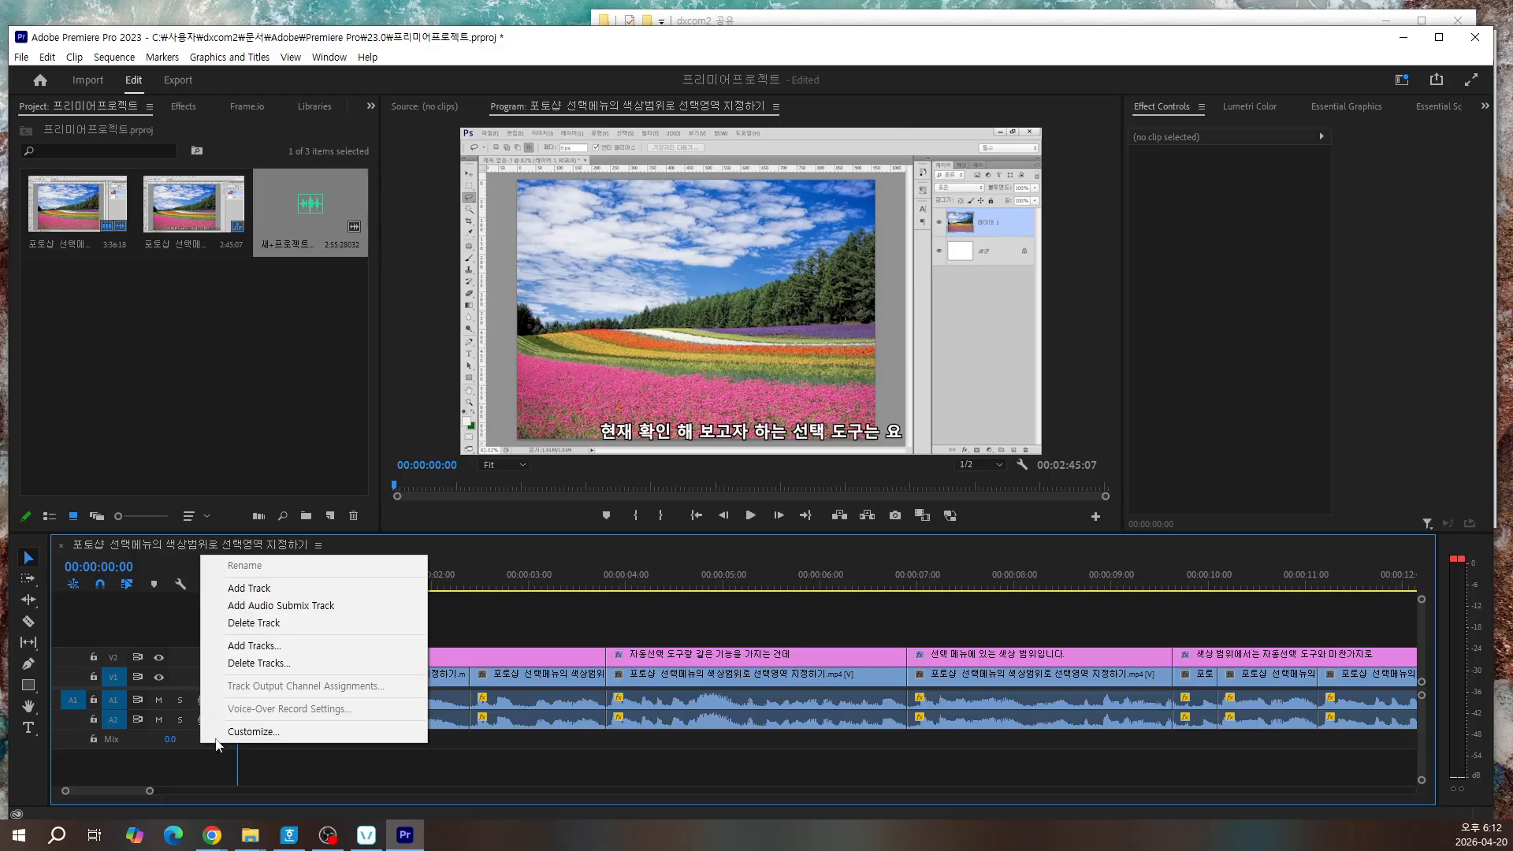
click(267, 589)
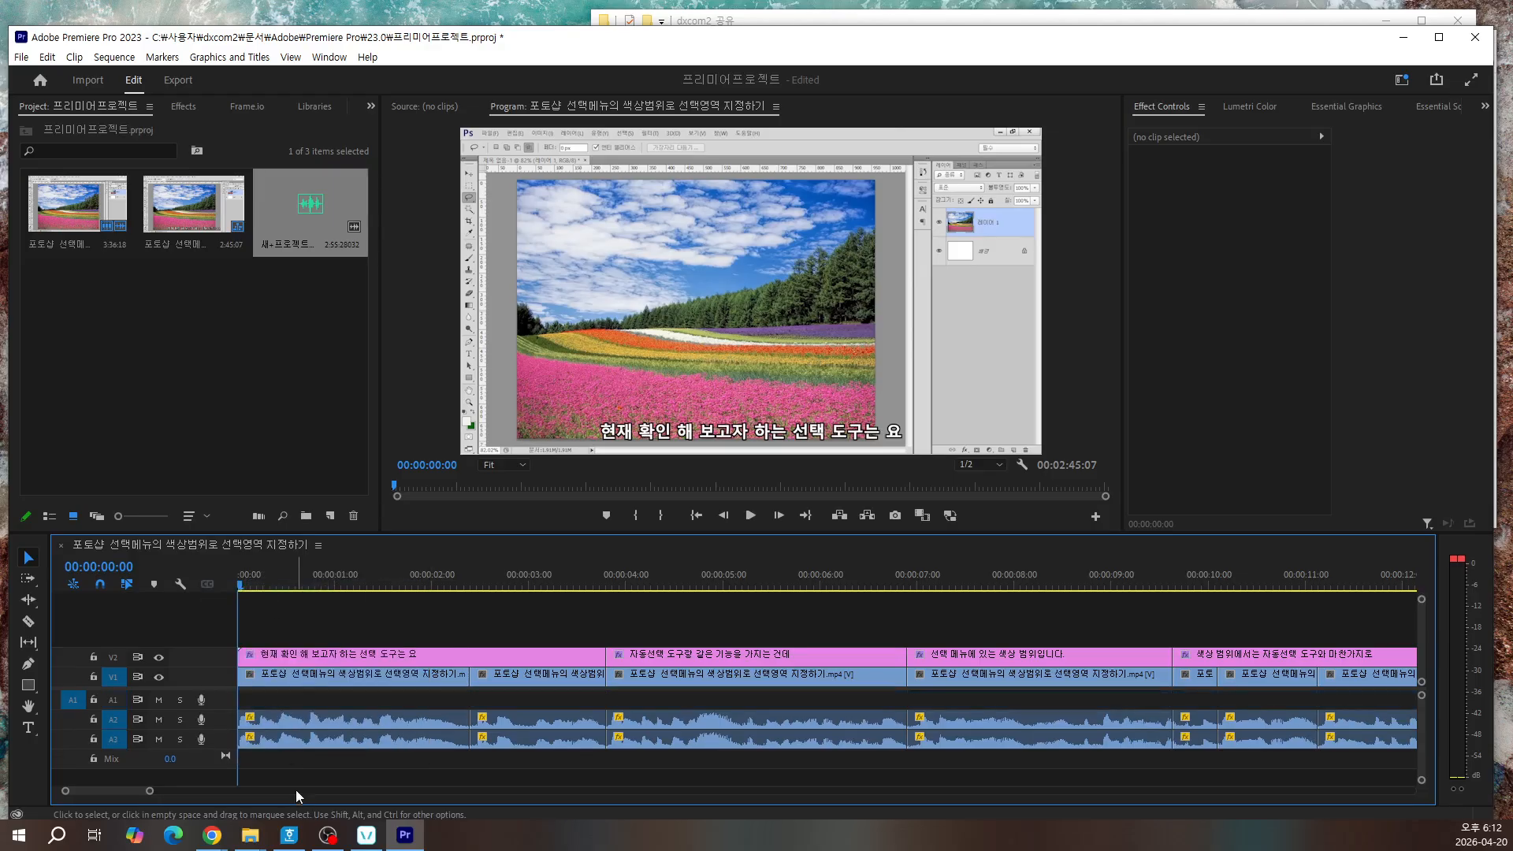
drag(295, 224, 233, 707)
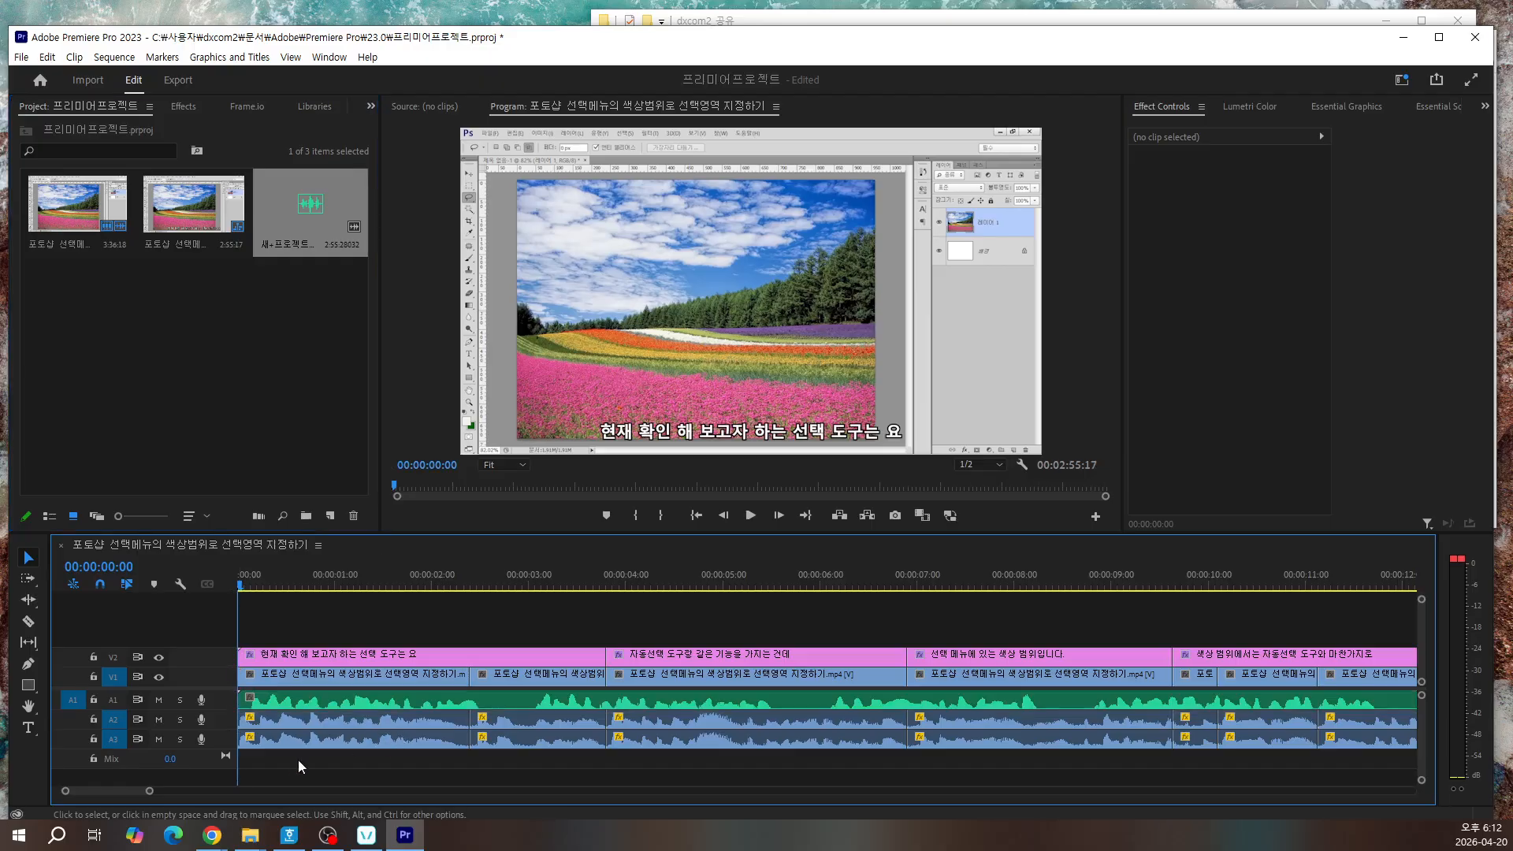
Step: Solo narration track A1, play it back, and park the playhead at 00:00:02:29
click(181, 700)
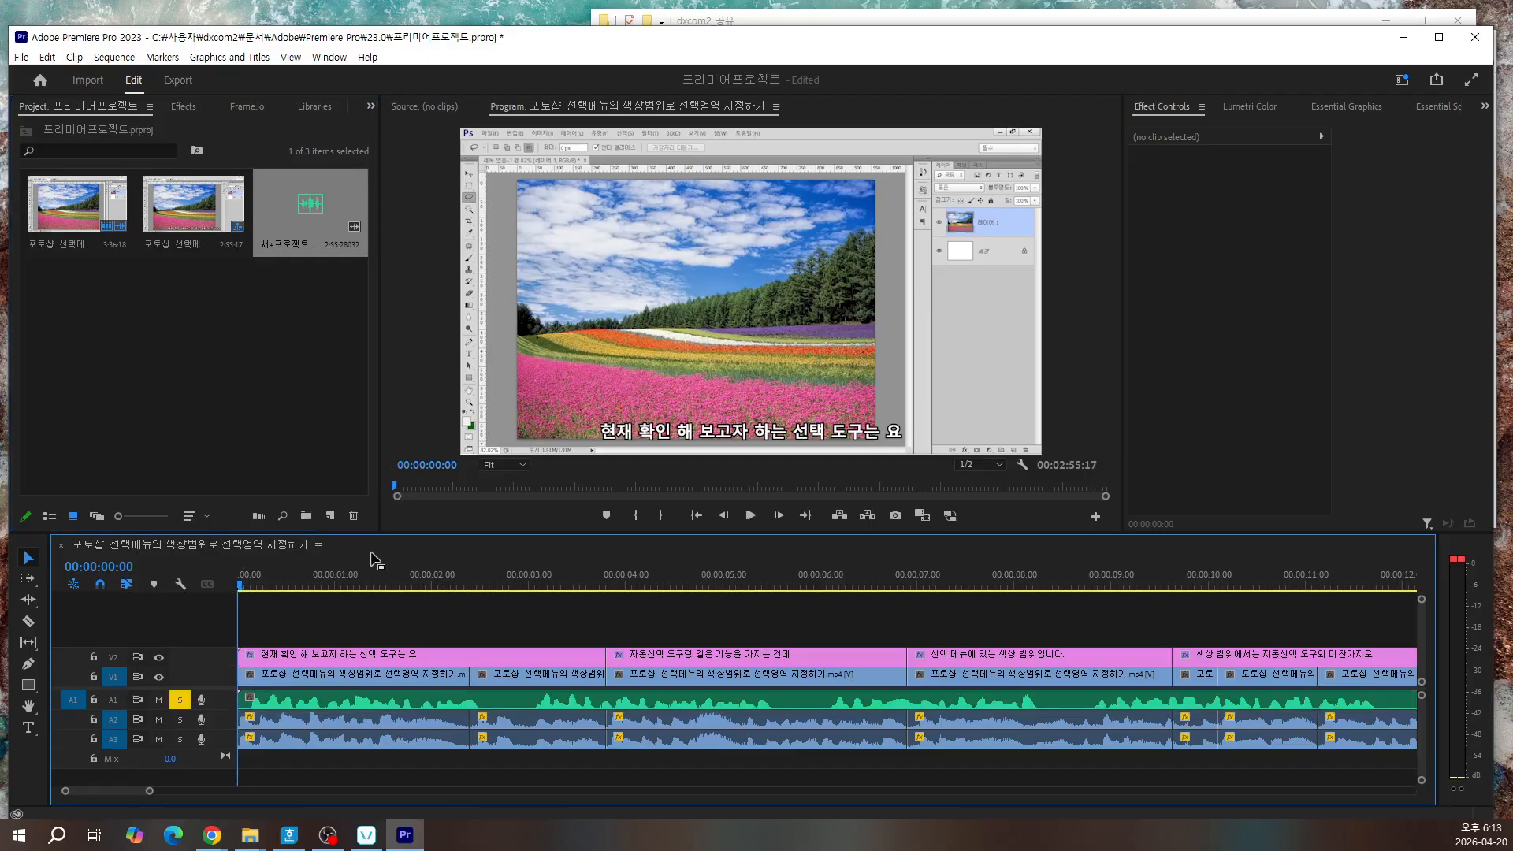
key(space)
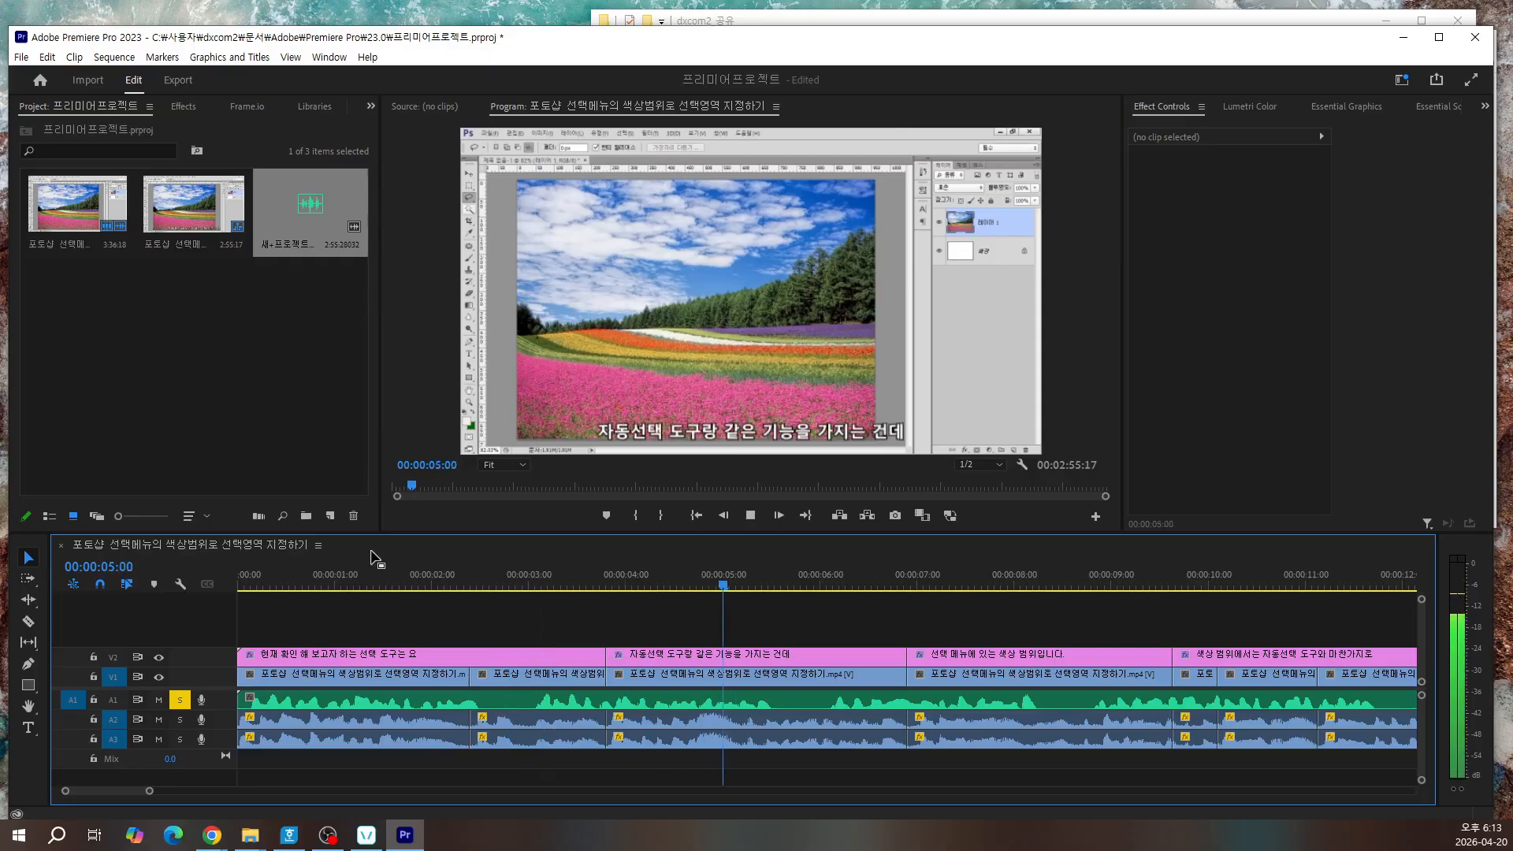
key(space)
click(521, 701)
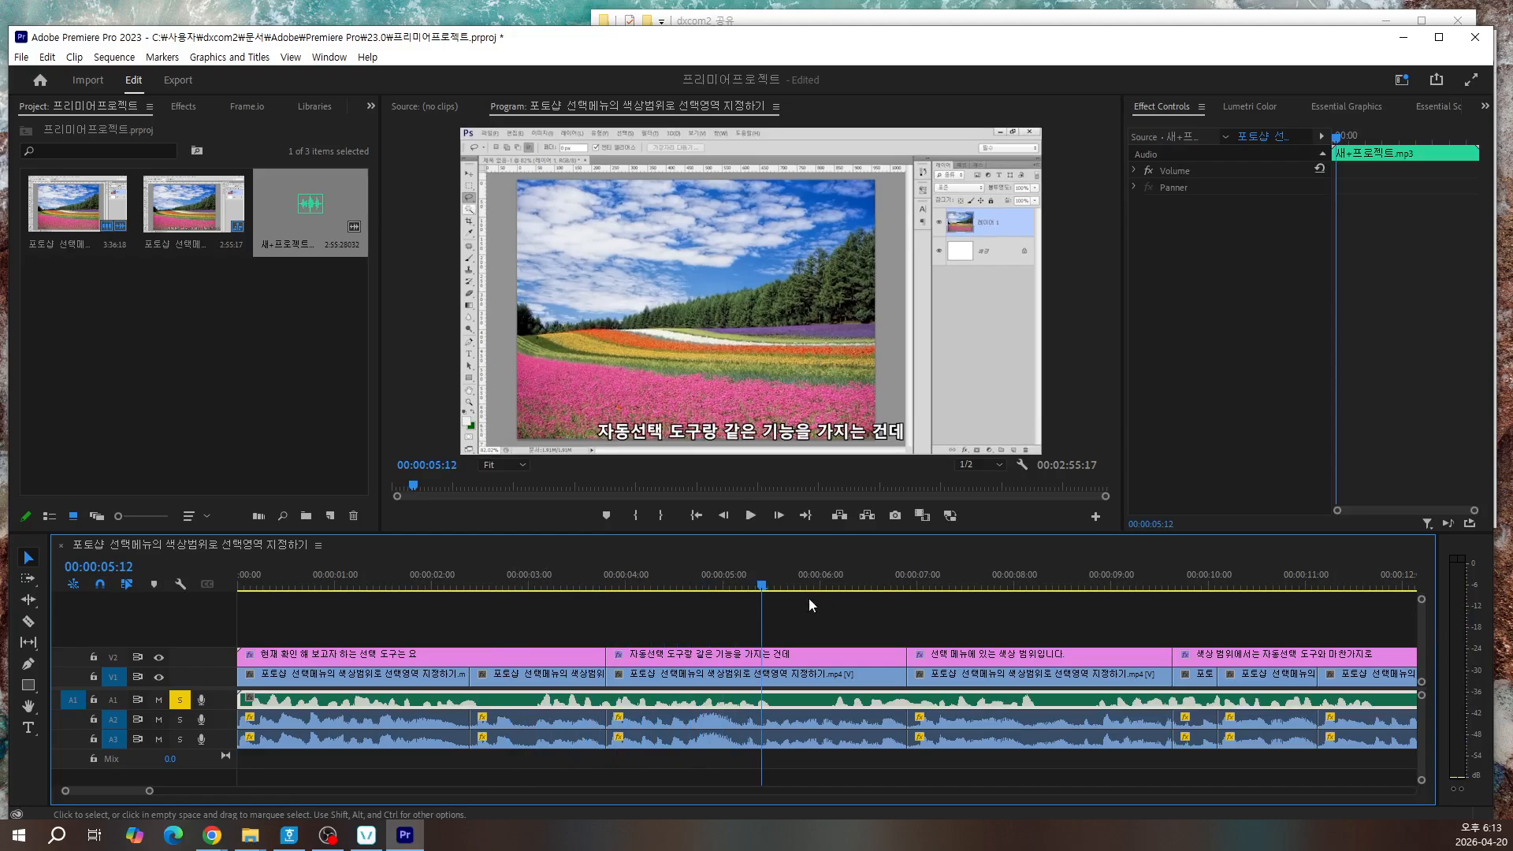
click(505, 585)
drag(502, 620, 522, 618)
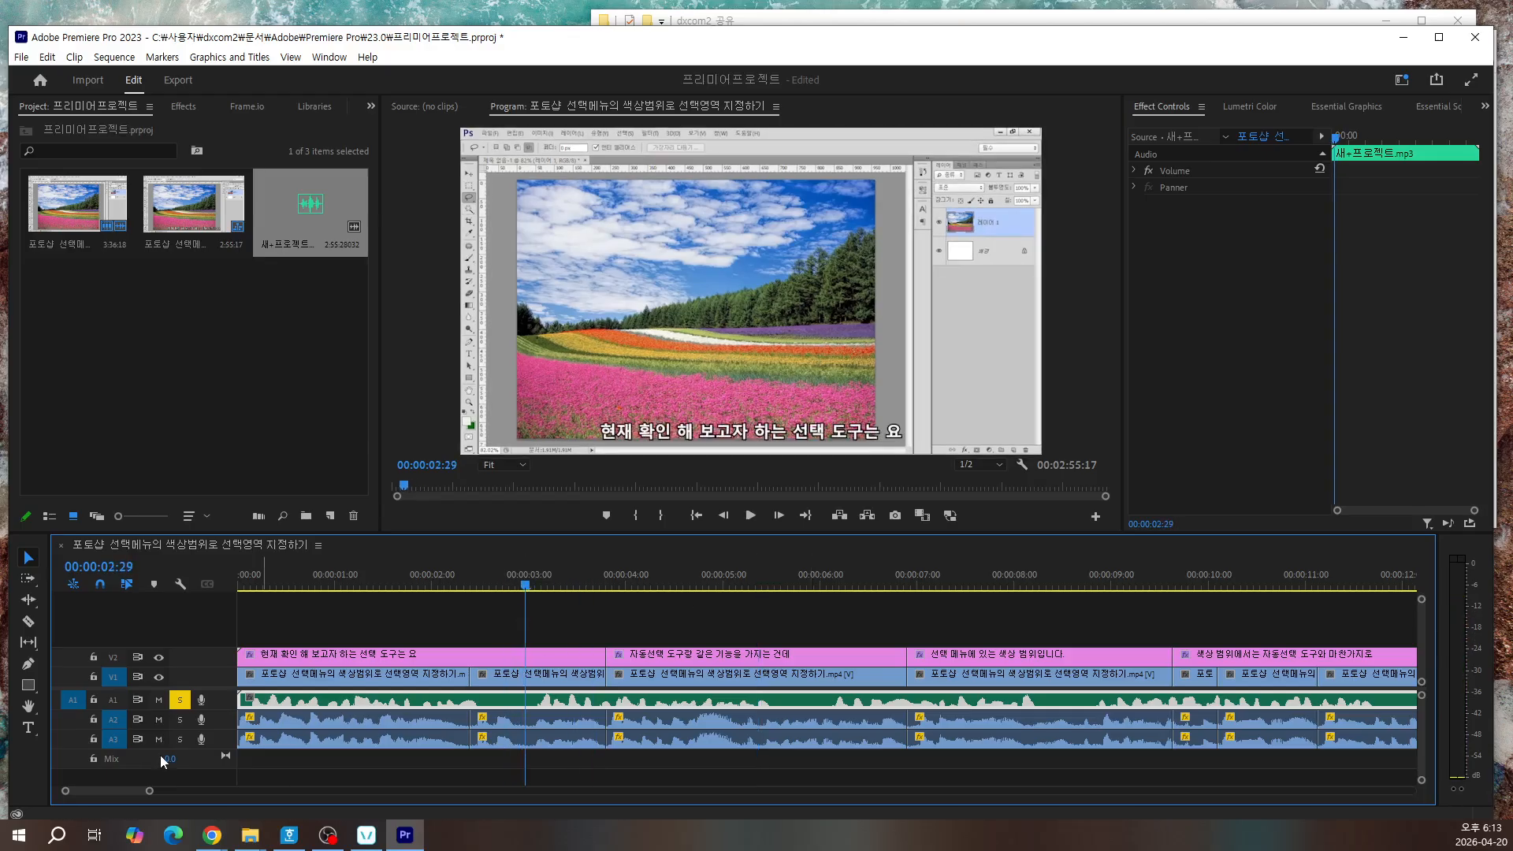
Step: Lock audio tracks A2 and A3, shift the narration later, and replay to 00:00:15:14
click(93, 739)
click(93, 719)
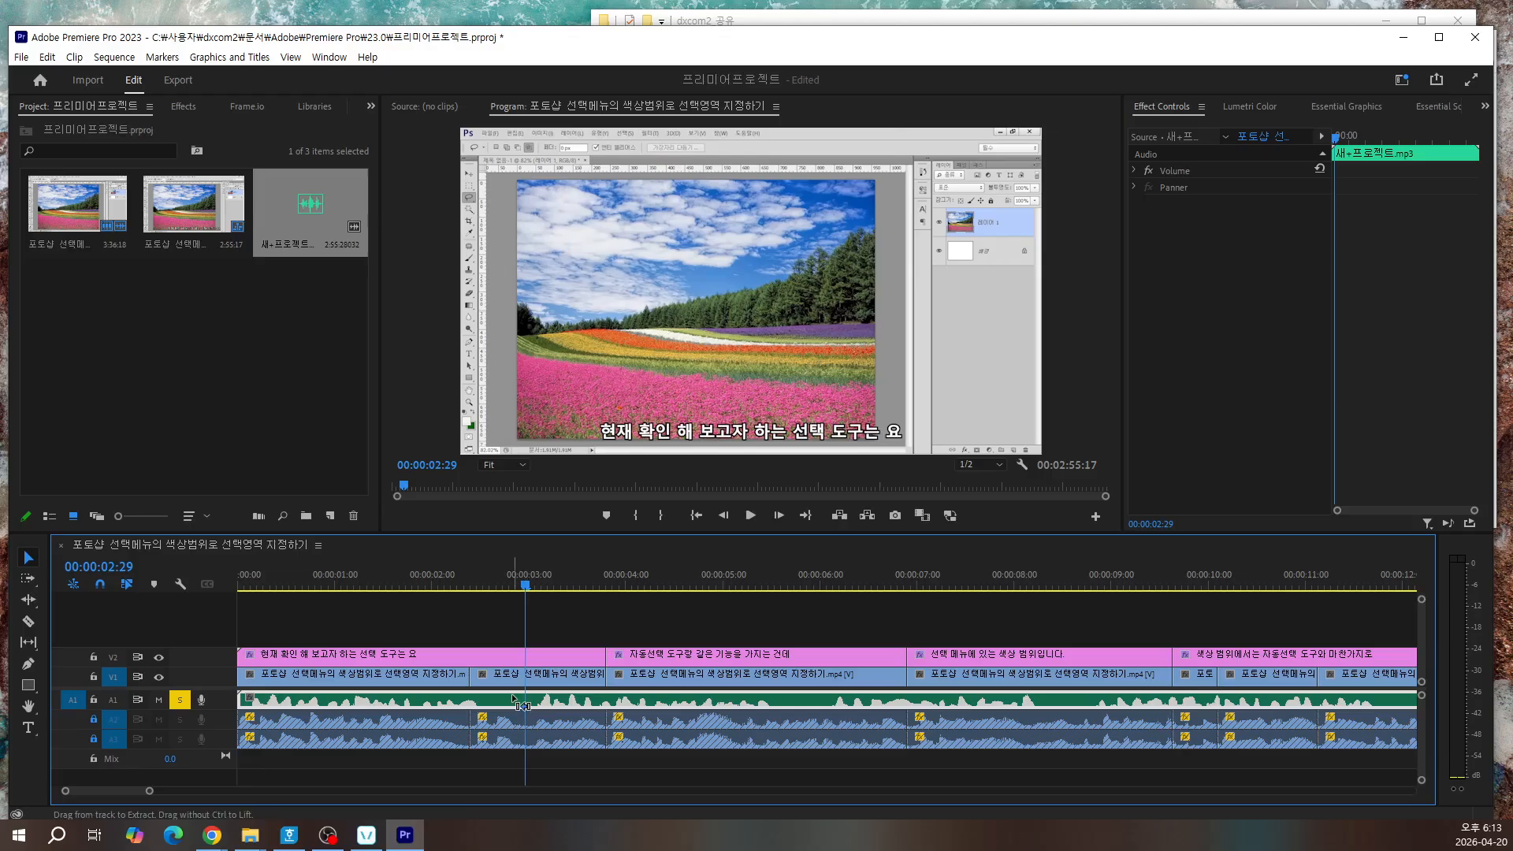
drag(578, 702, 666, 709)
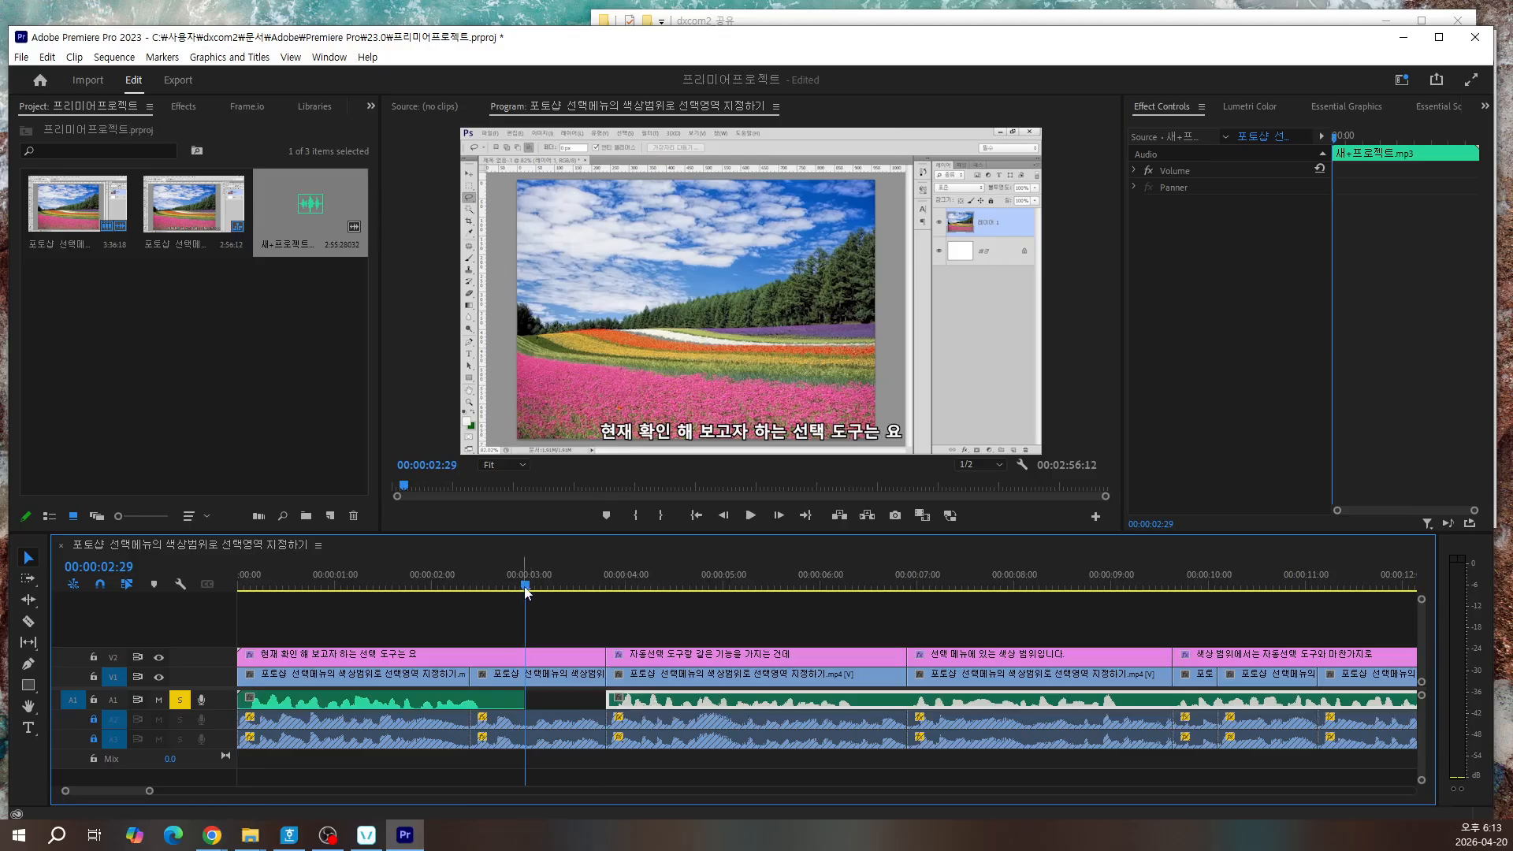
drag(526, 592, 256, 621)
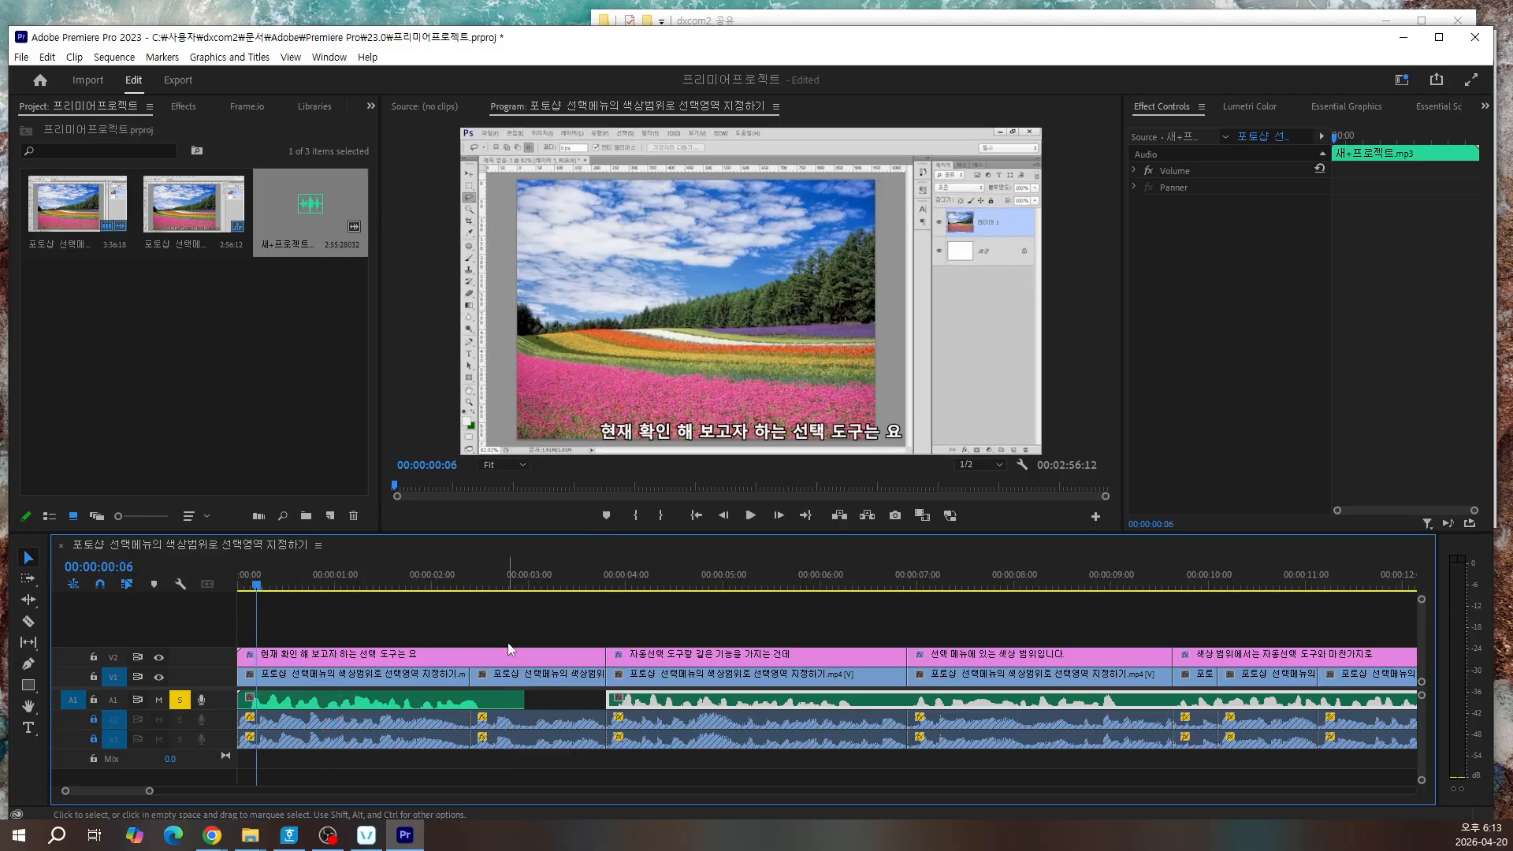
key(space)
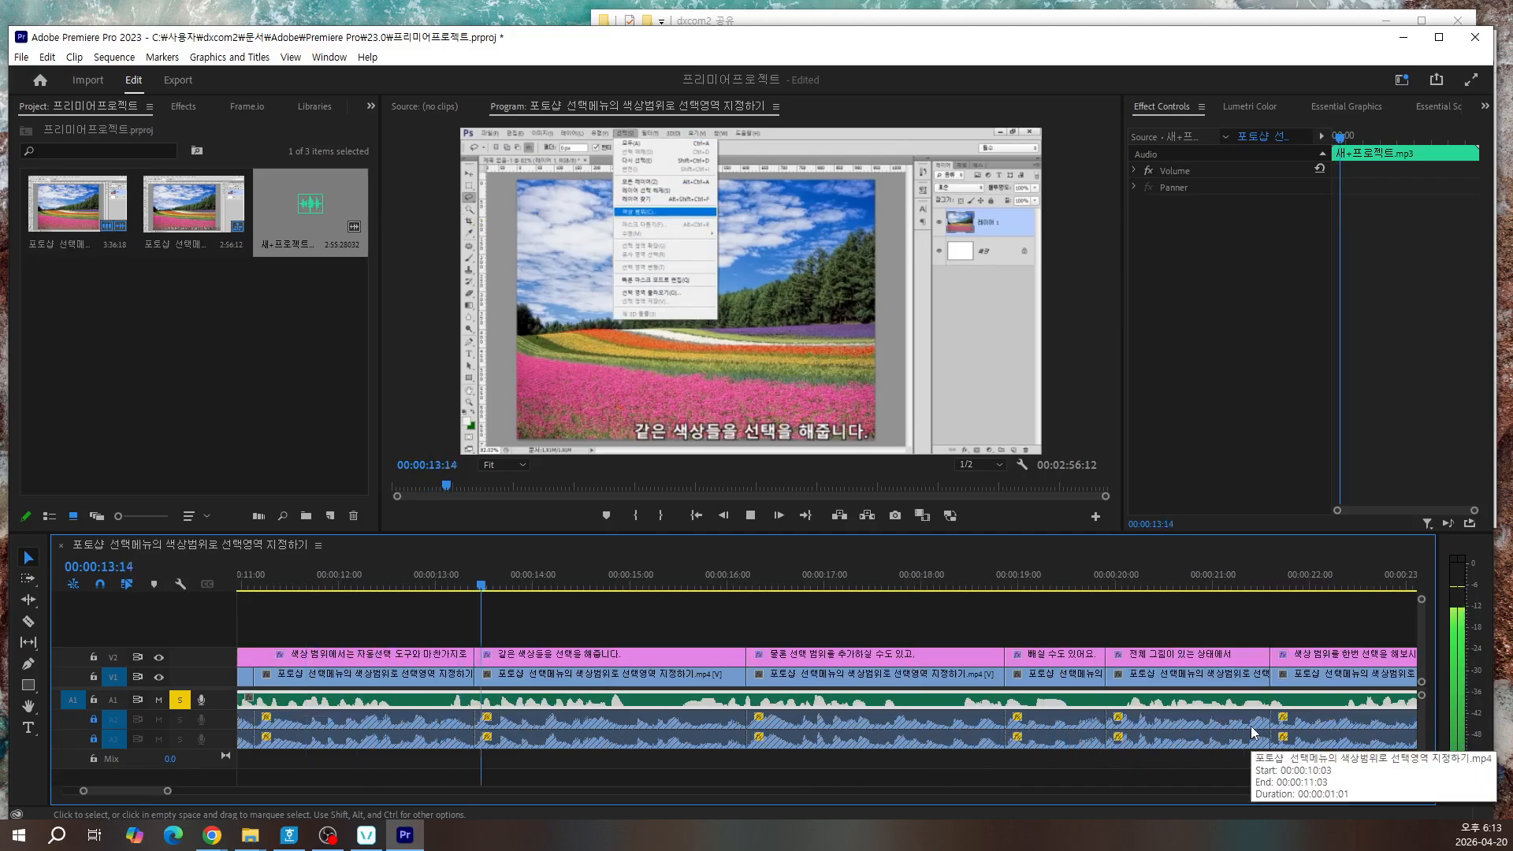
key(space)
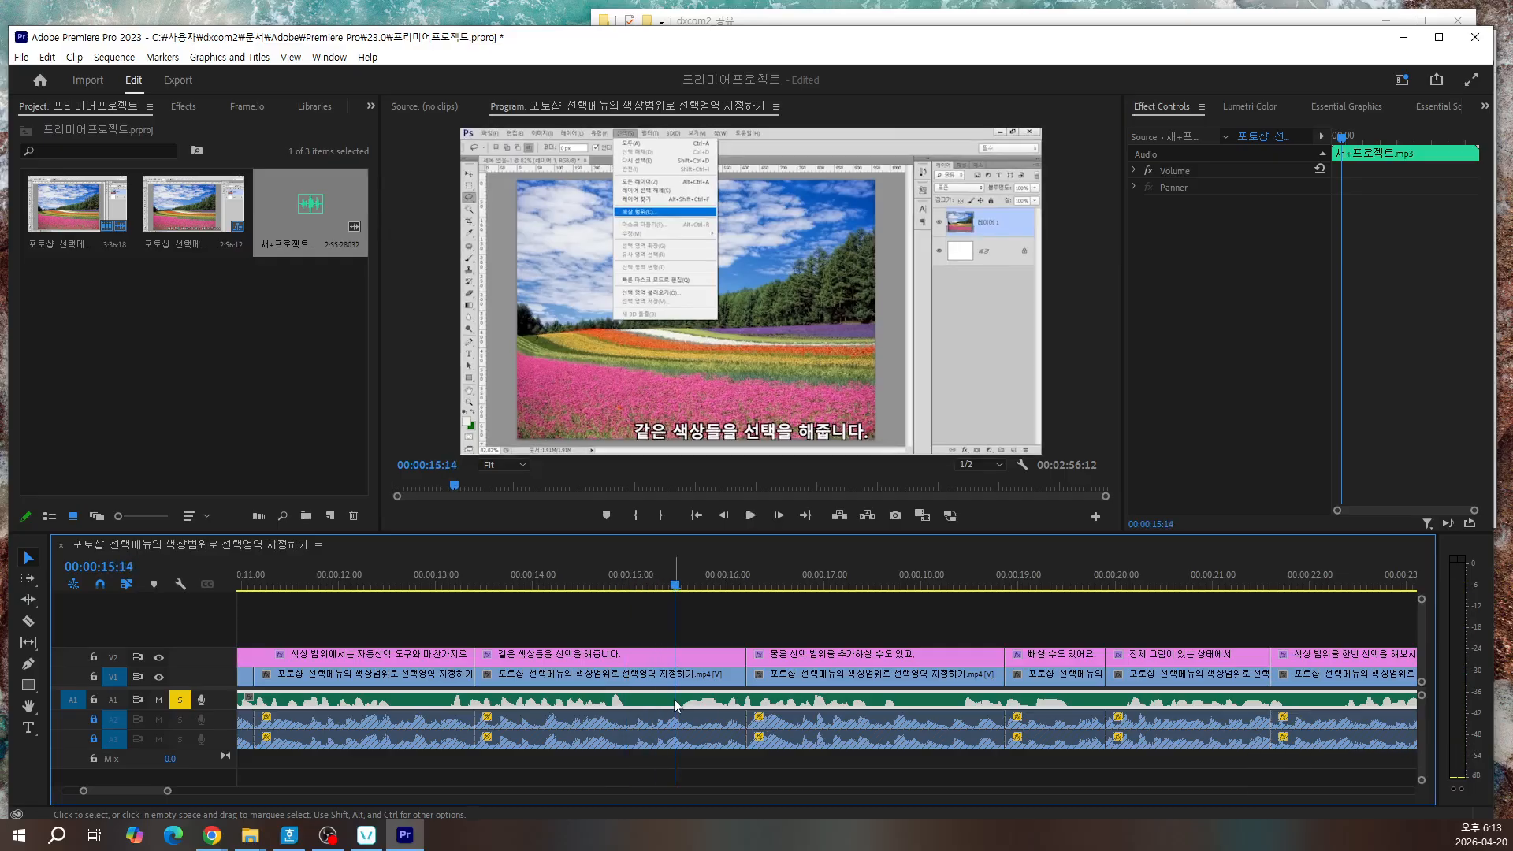
Step: Split the narration at 00:00:15:14, push the later part right, and lock V1 and V2
key(ctrl+k)
click(709, 699)
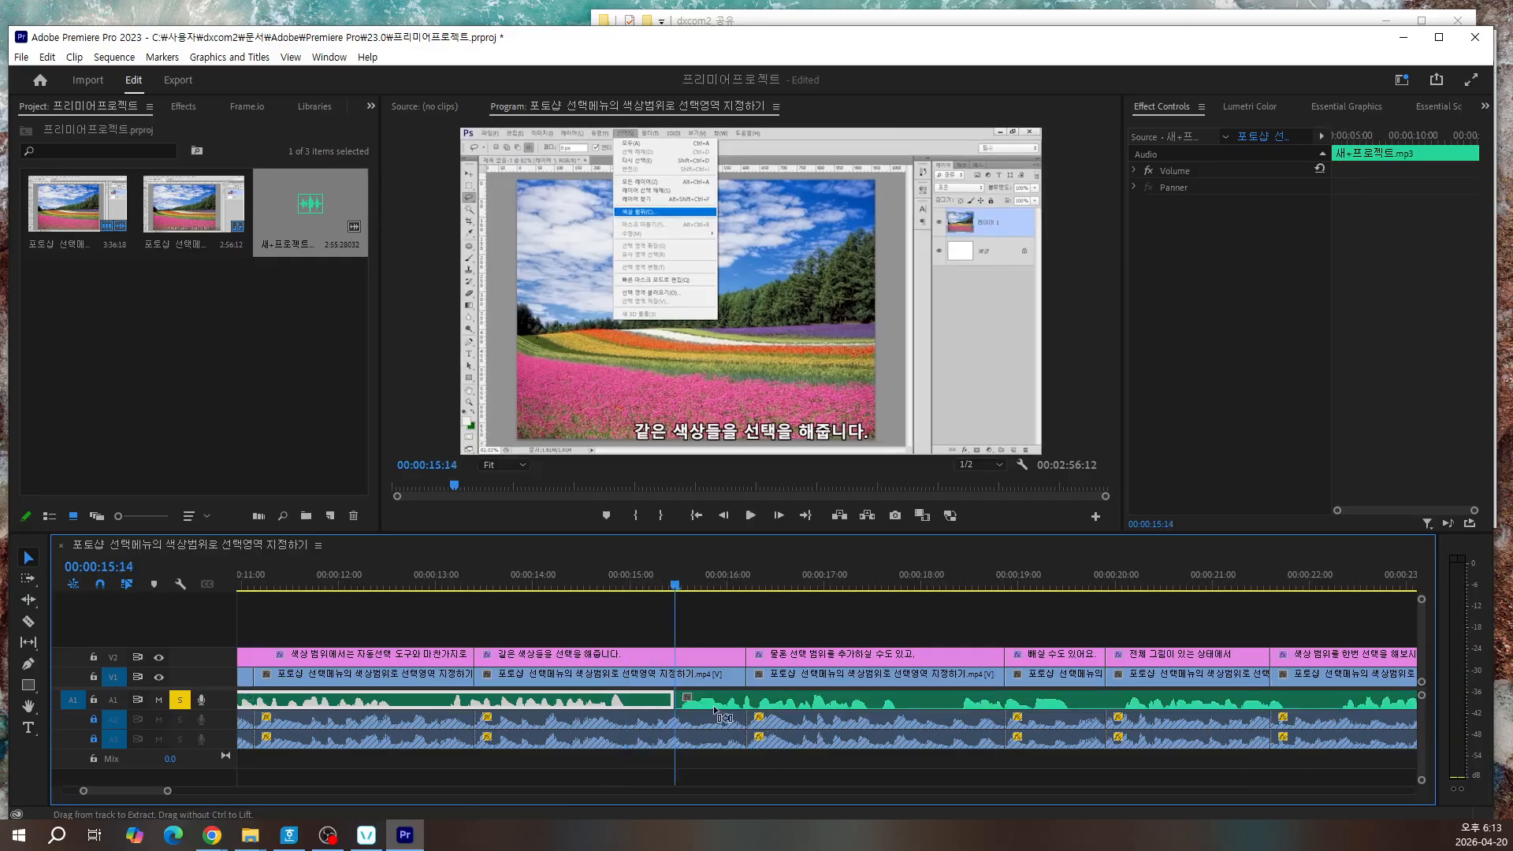
drag(711, 697, 779, 699)
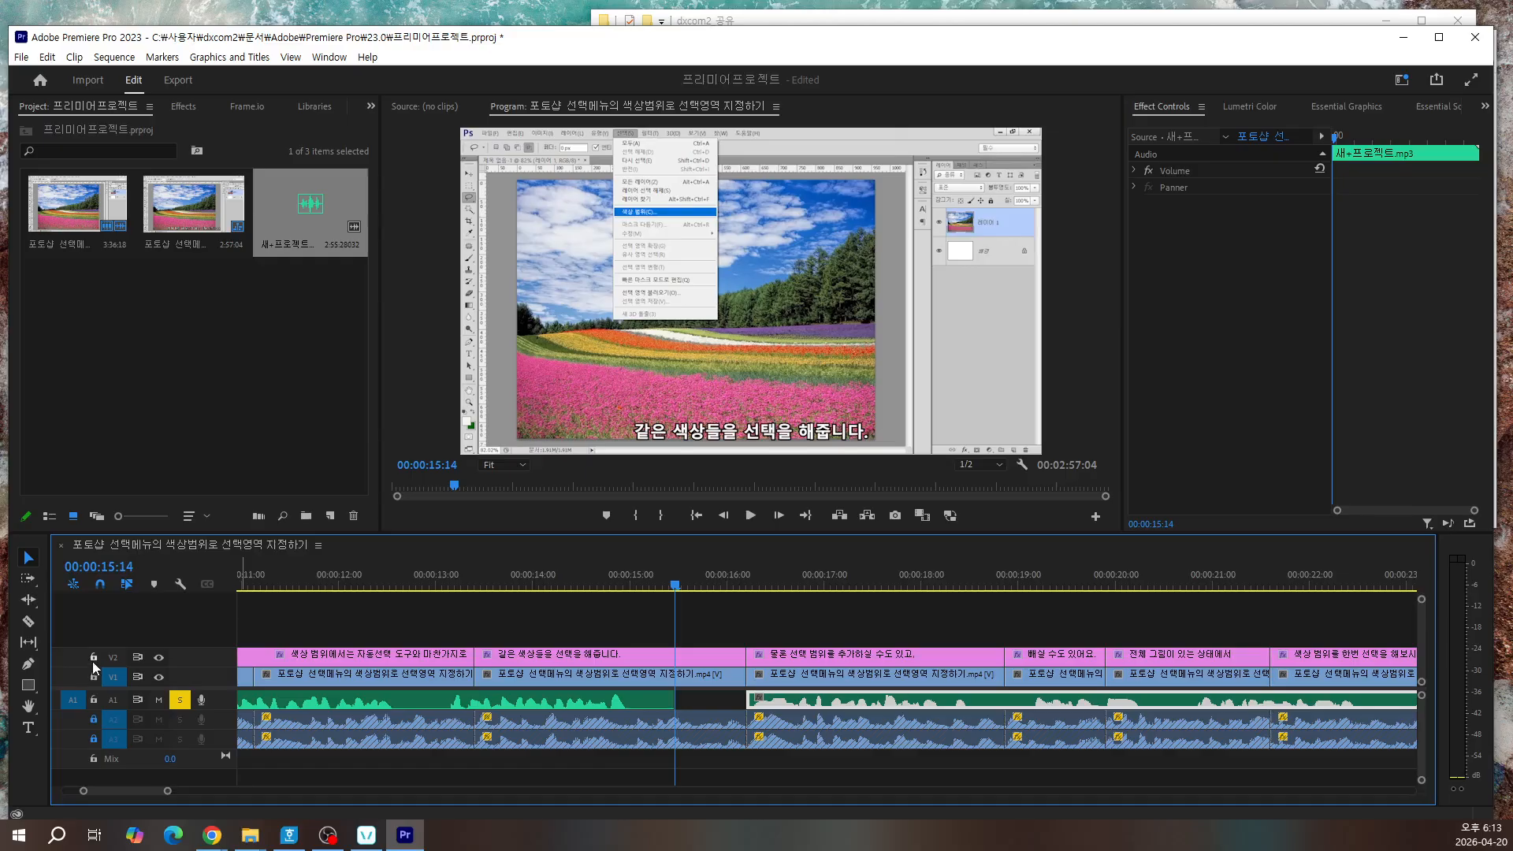
click(93, 676)
click(93, 656)
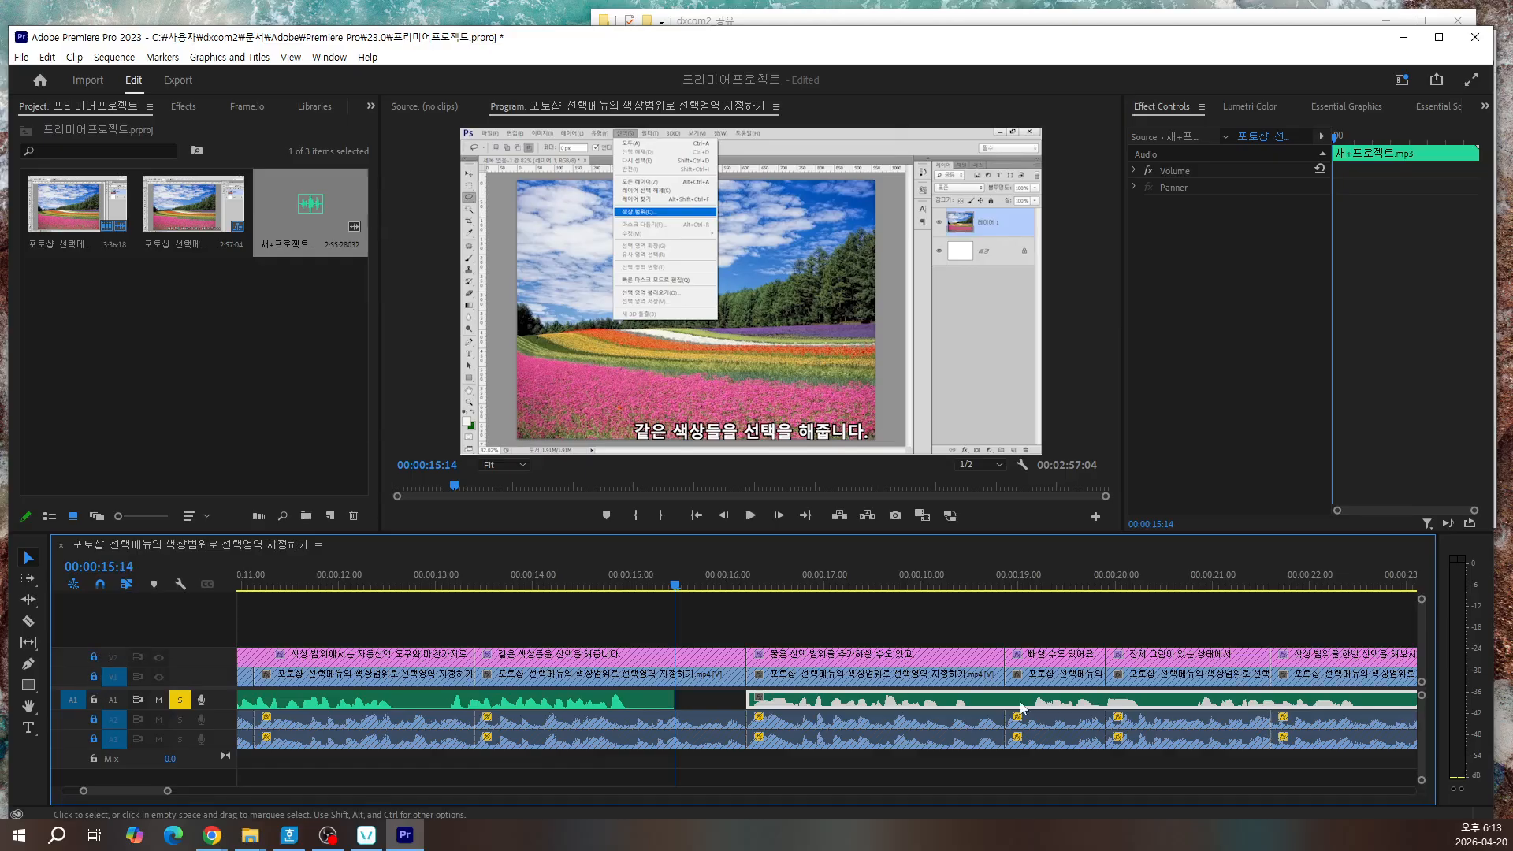
key(space)
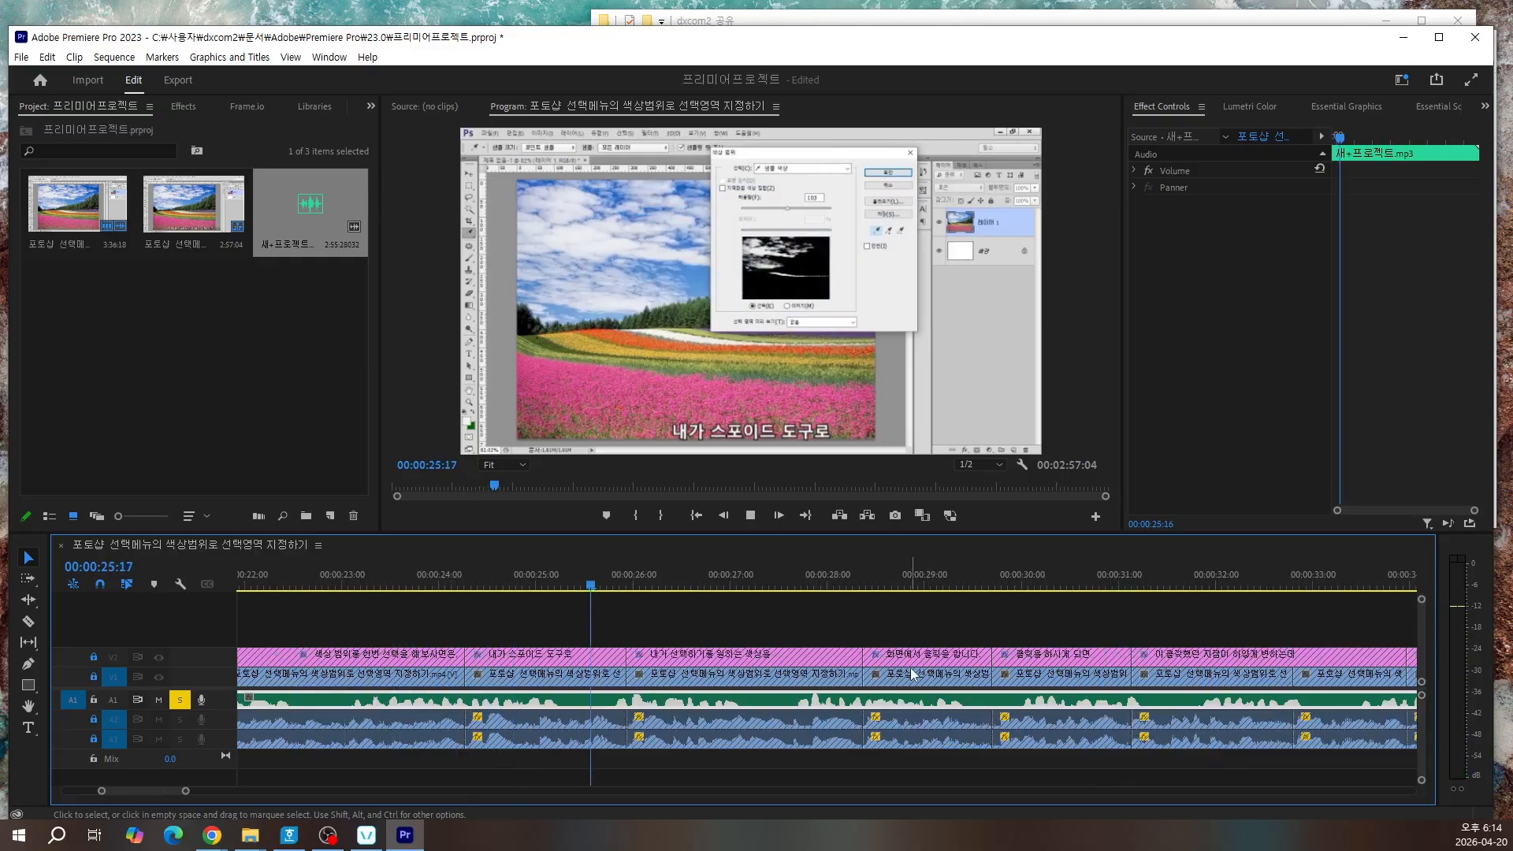
key(space)
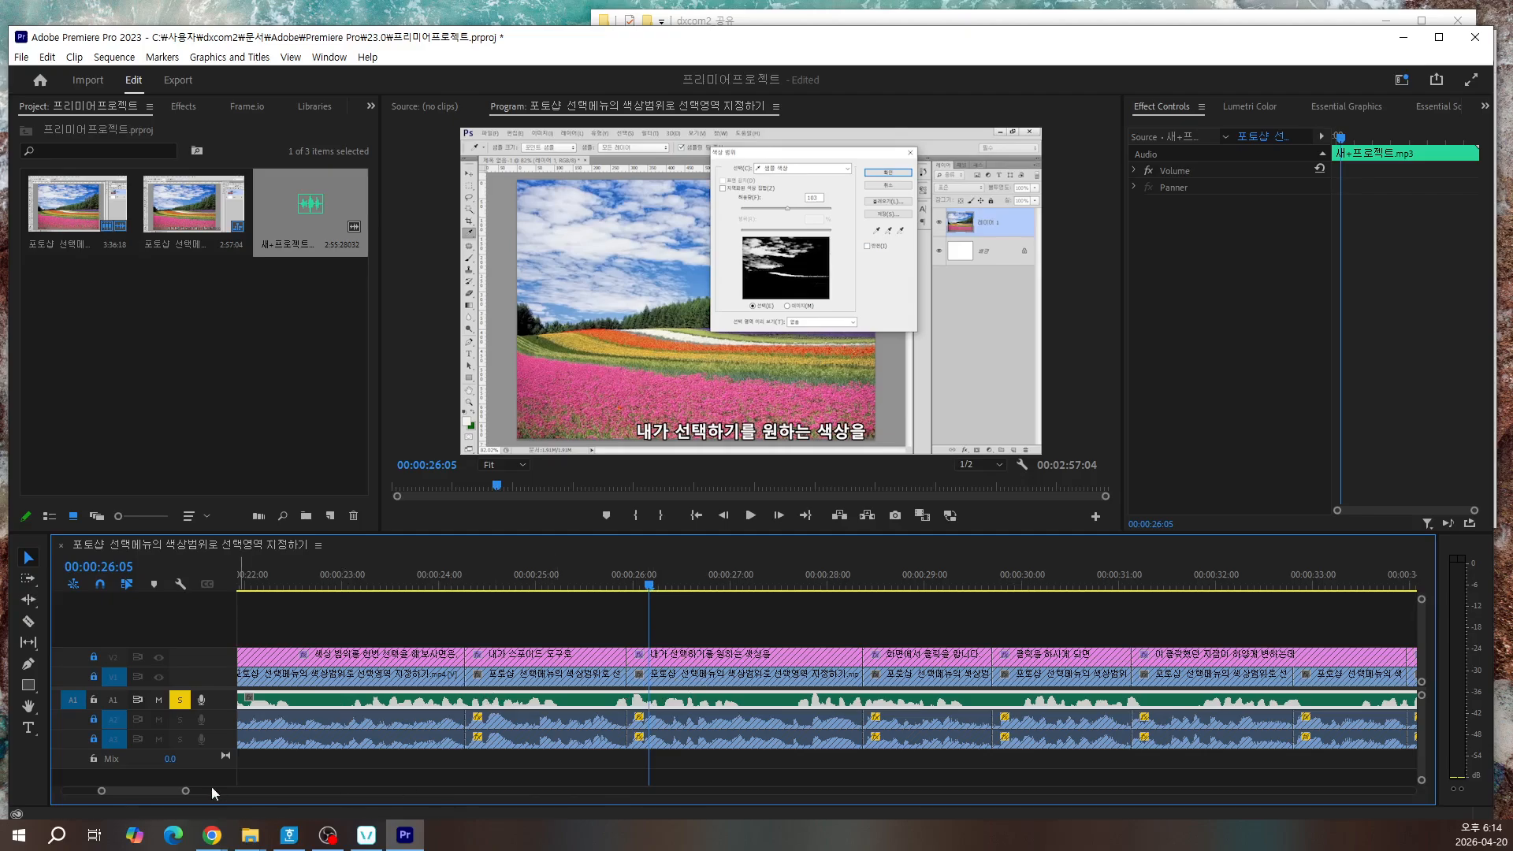
drag(167, 791, 398, 816)
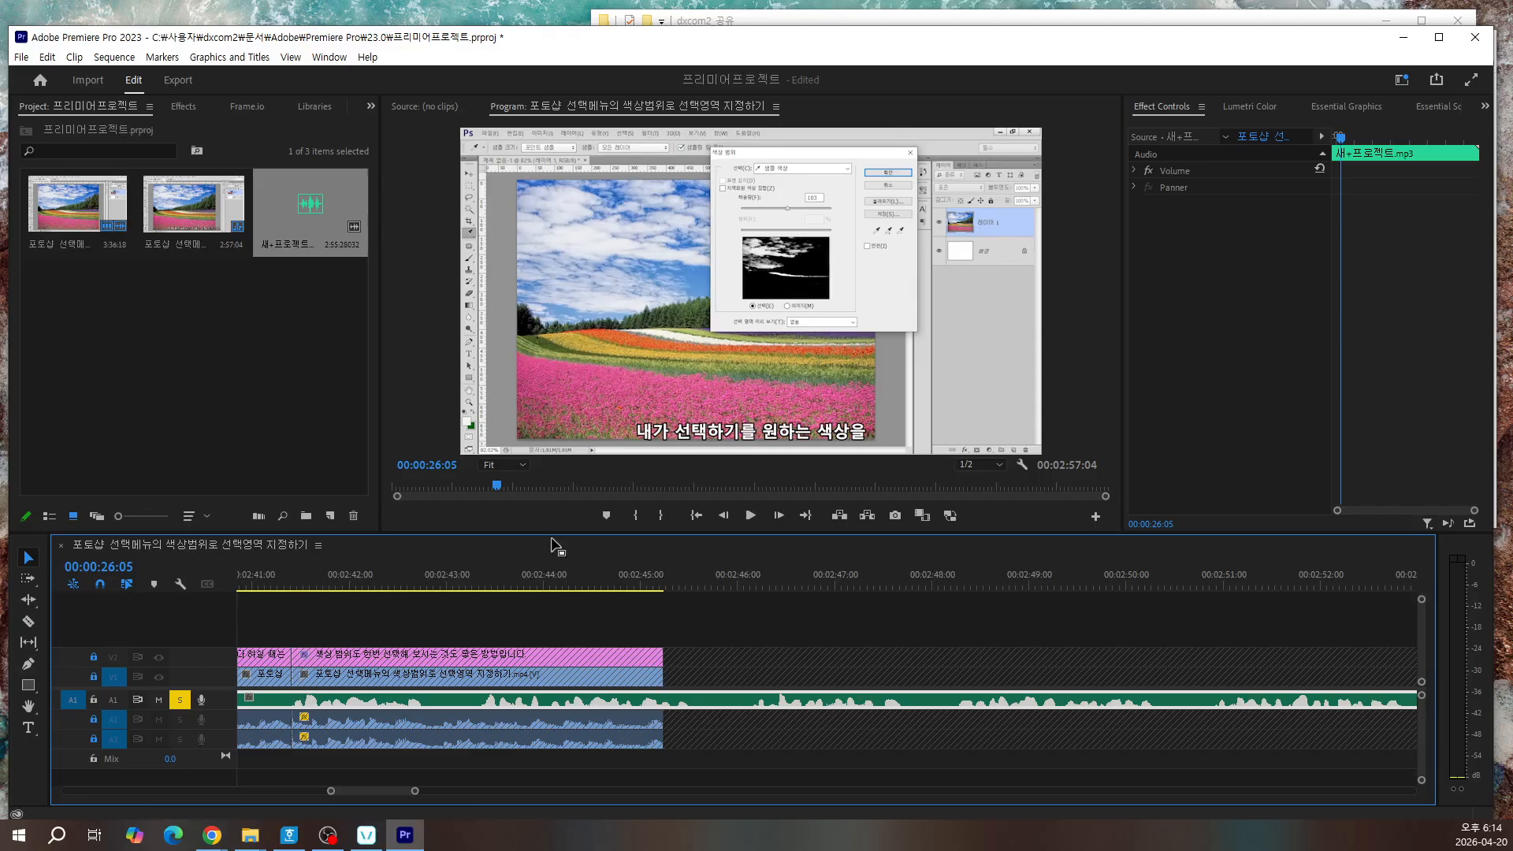
drag(333, 792, 175, 793)
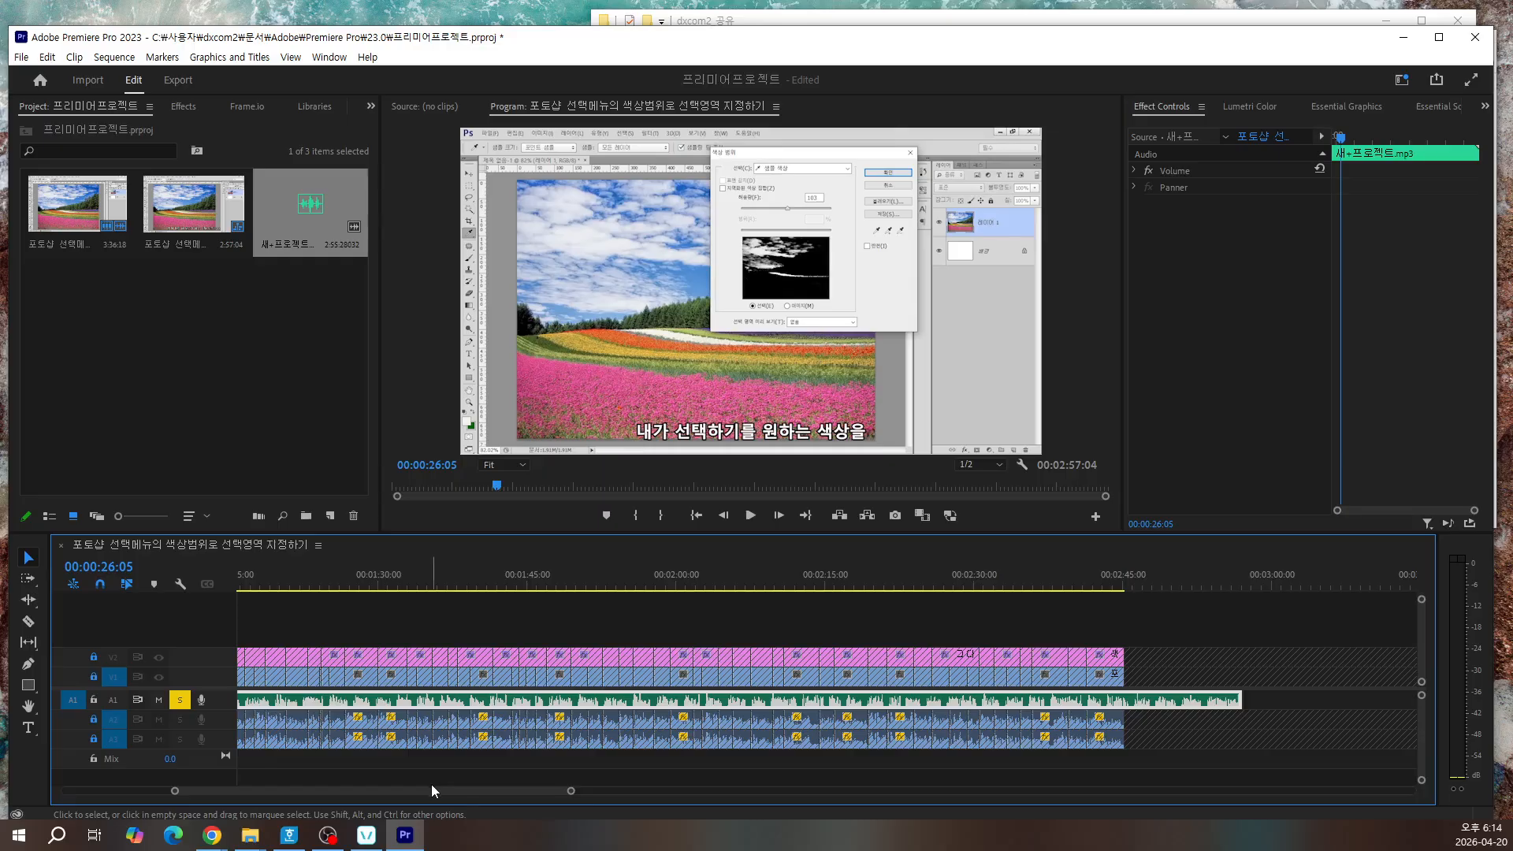
drag(432, 790, 309, 780)
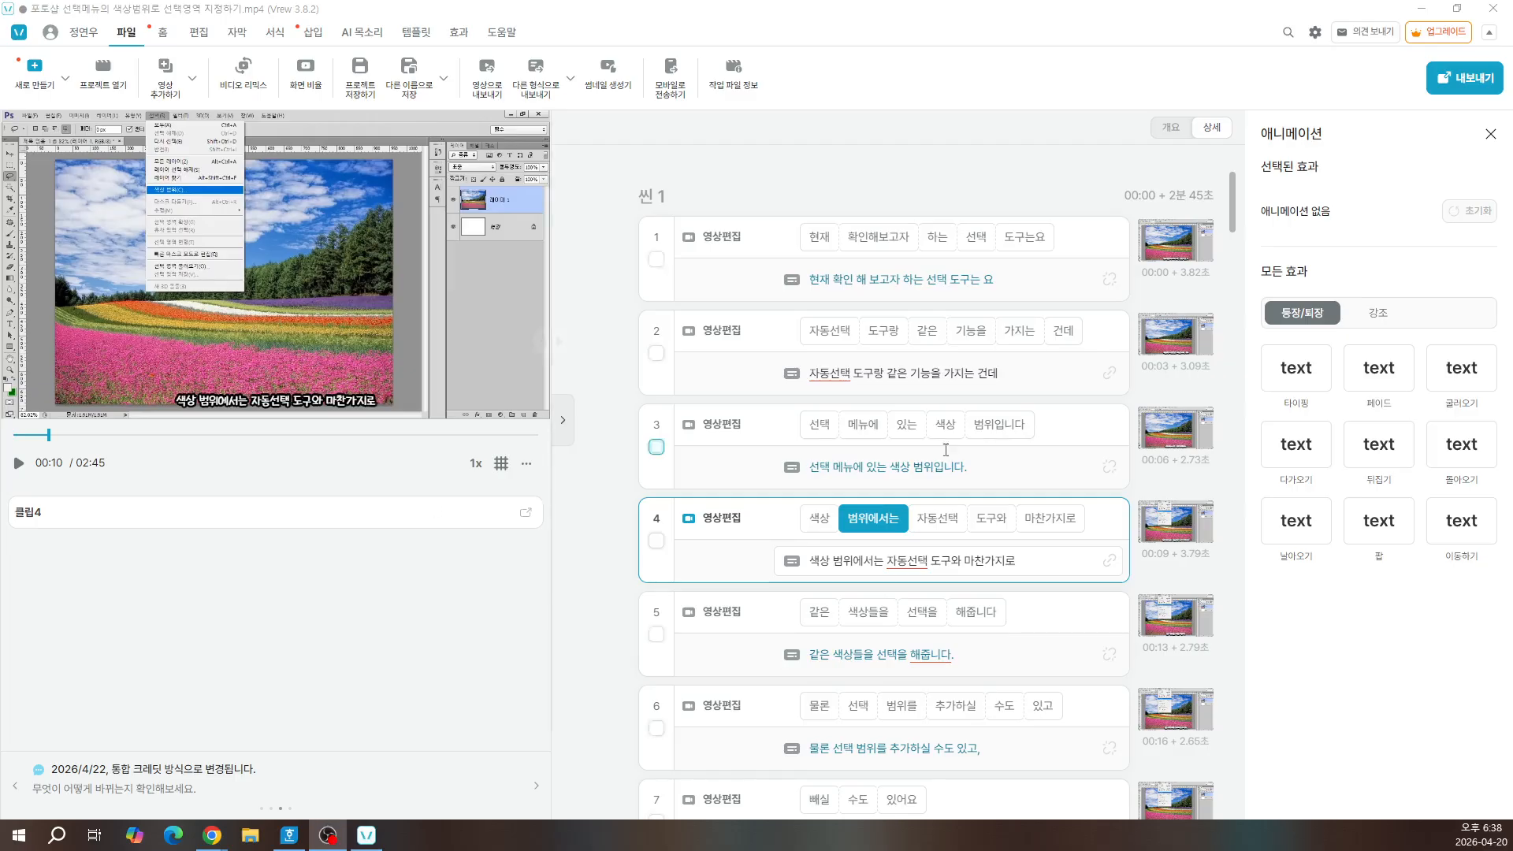
mouse_move(773, 309)
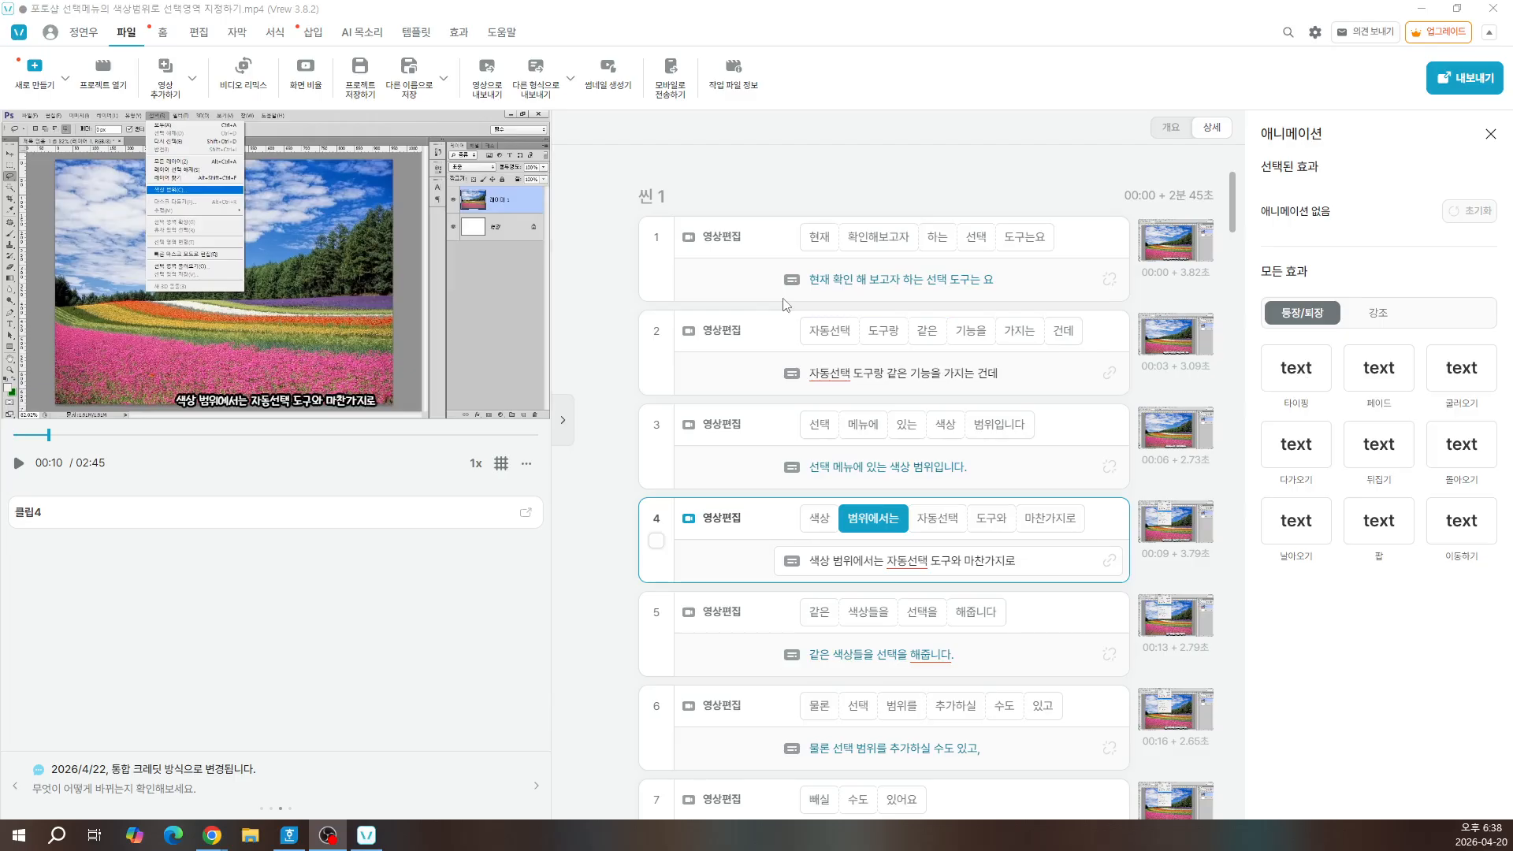
Step: Choose 새로 만들기 under the File tab
click(35, 78)
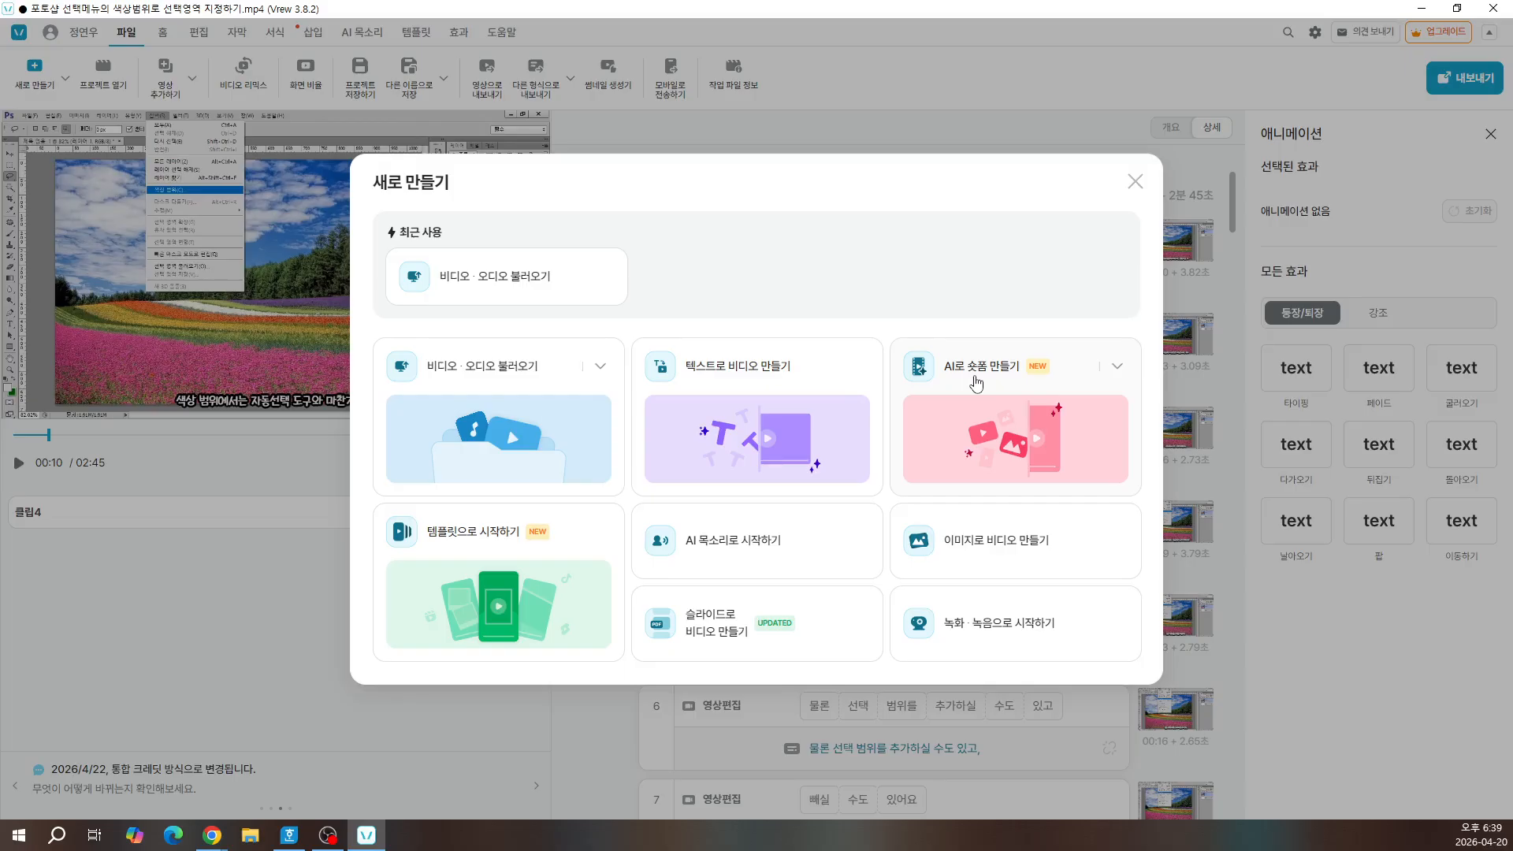
Step: Begin a text-to-video project without saving the current video, and continue to script writing
click(764, 407)
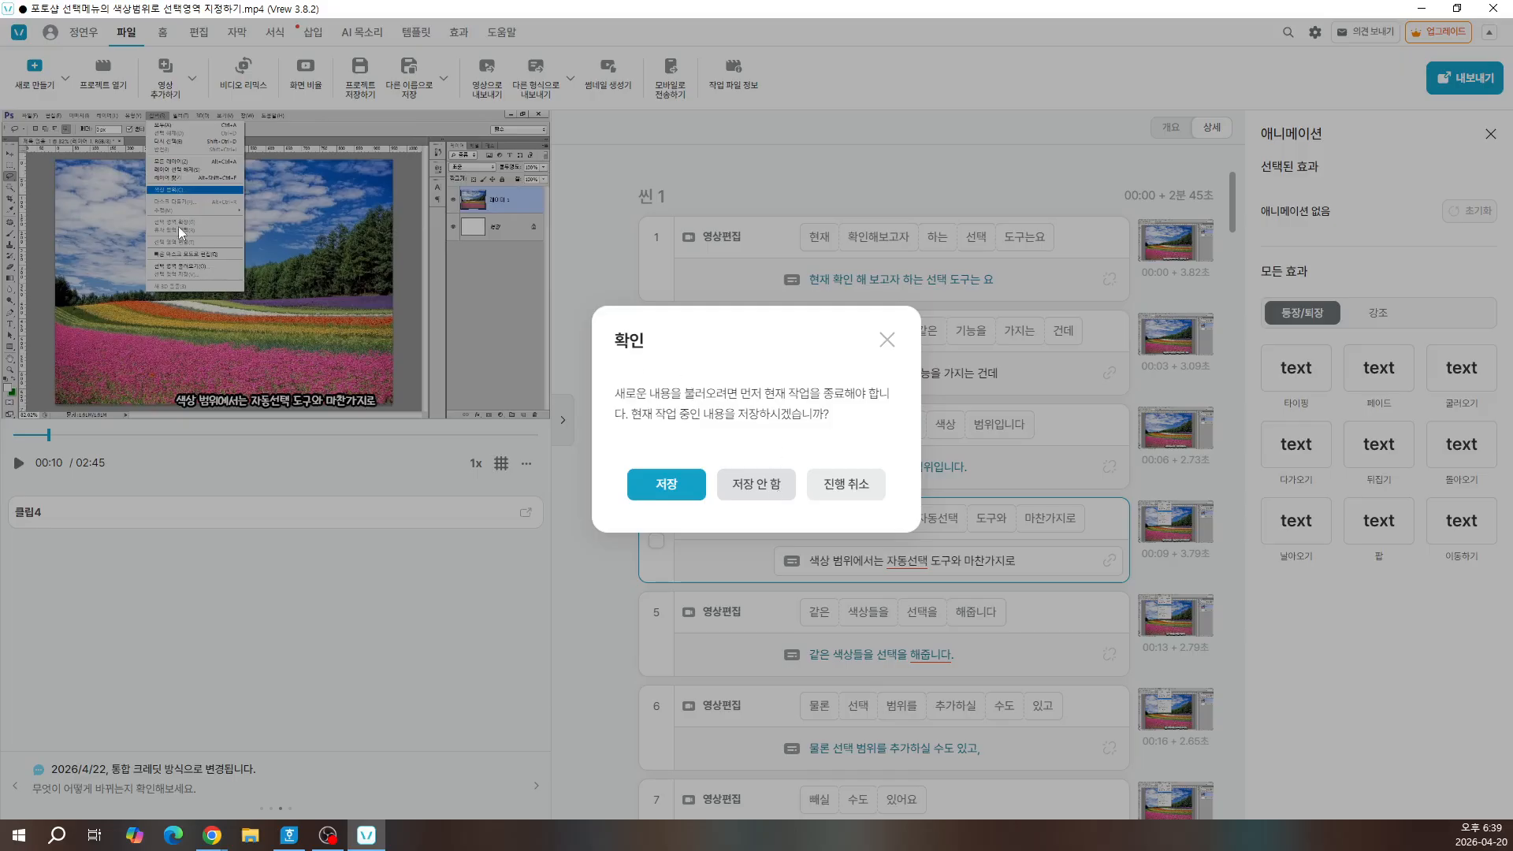
click(760, 491)
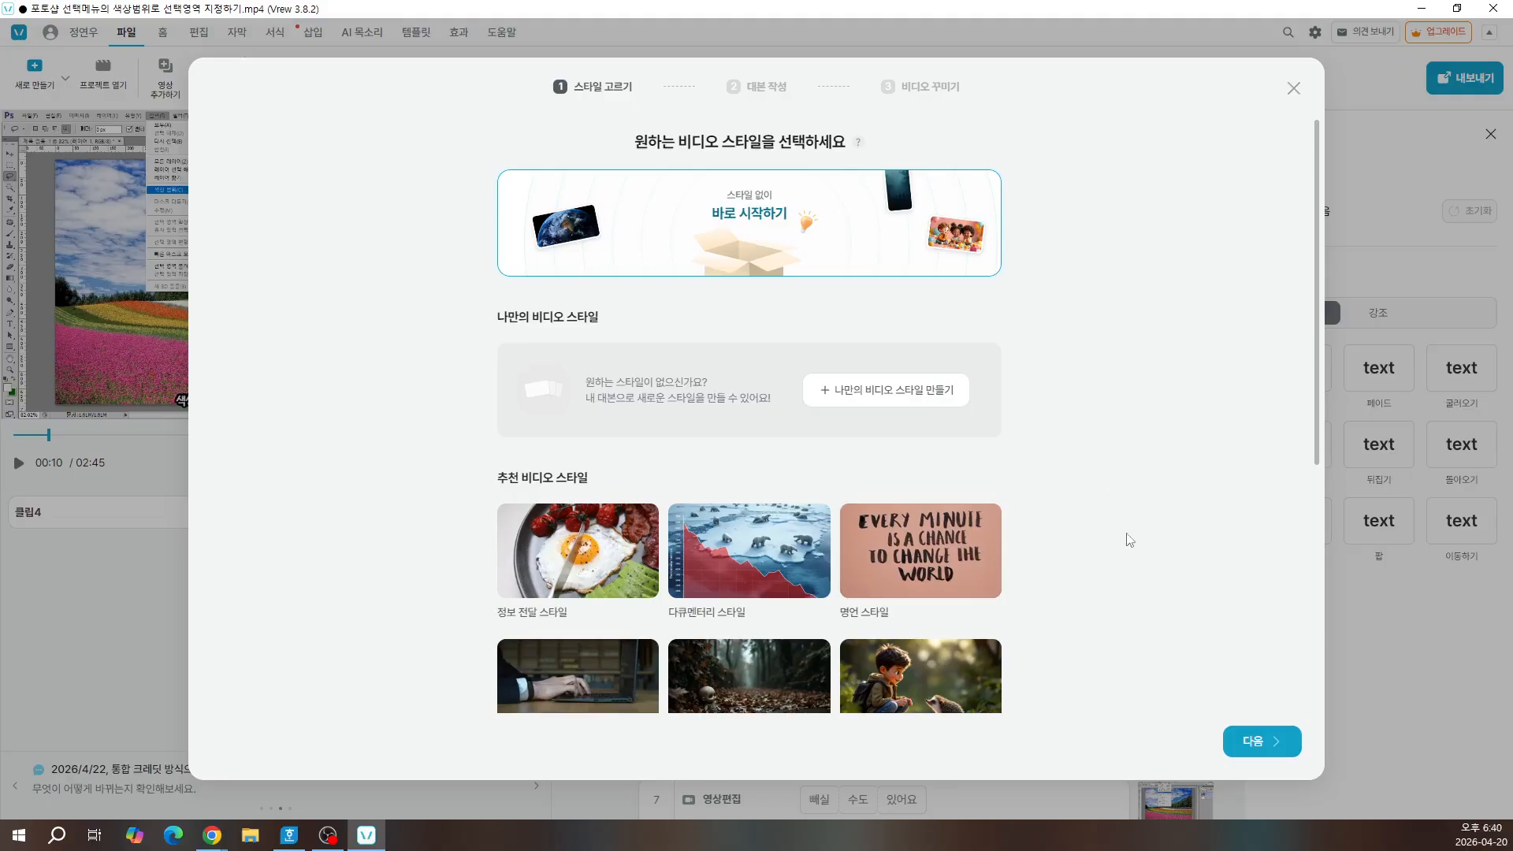
scroll(1129, 544, down, 3)
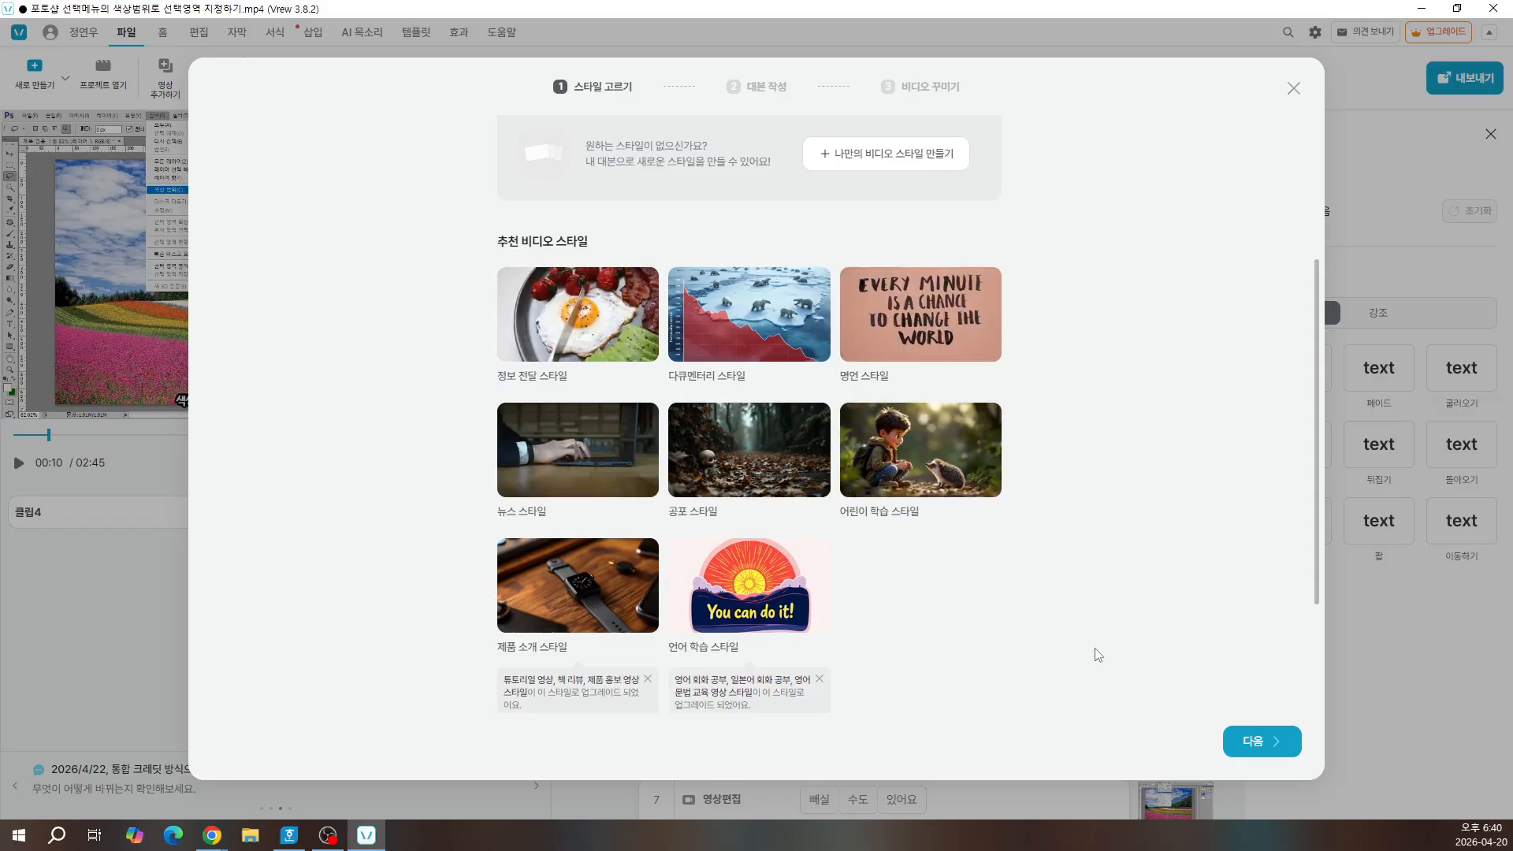
scroll(1098, 655, up, 3)
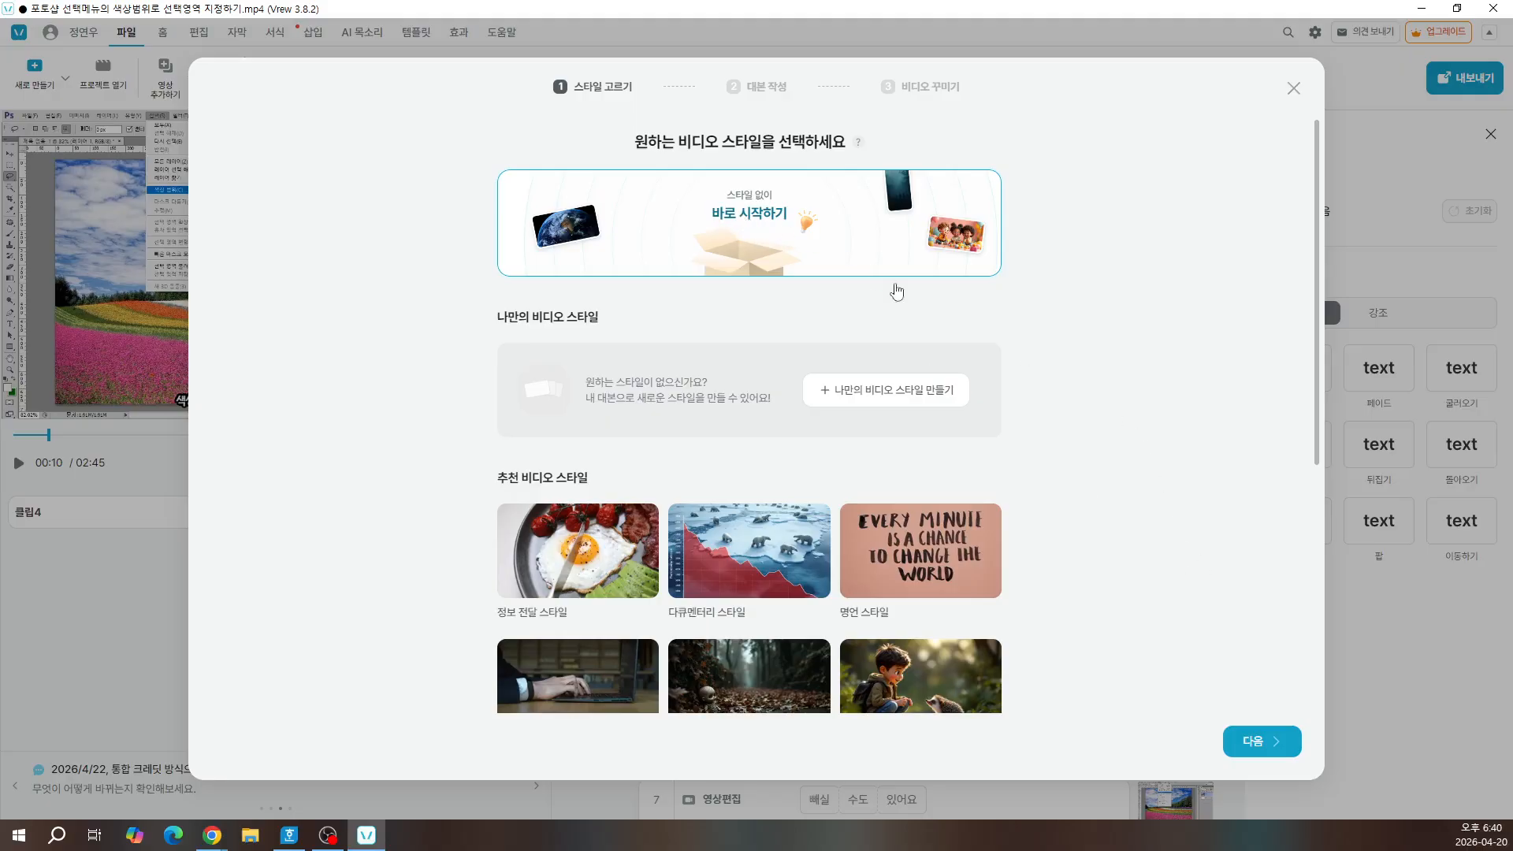
click(1261, 741)
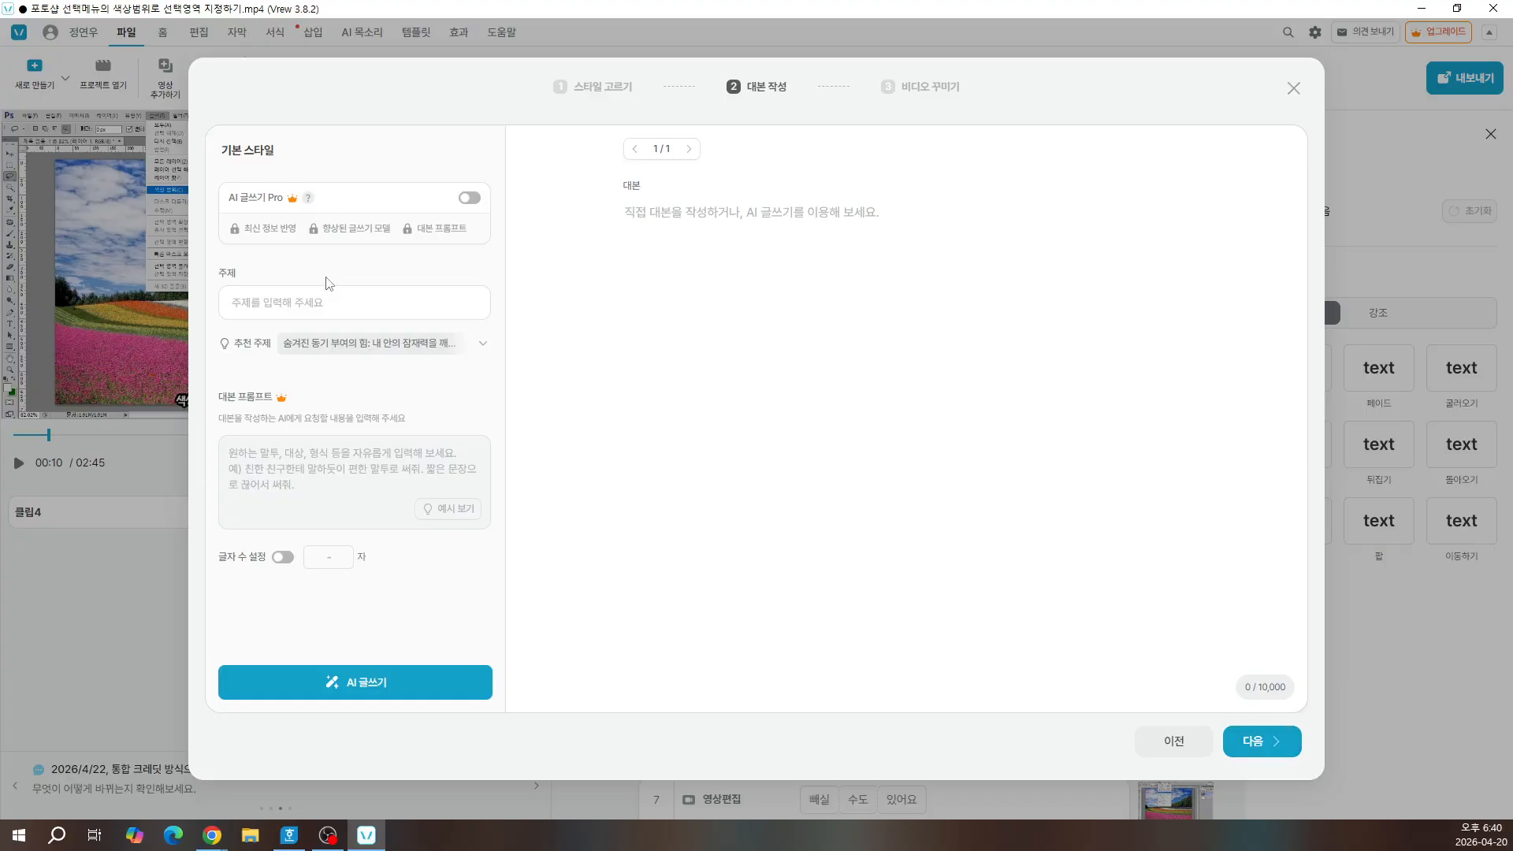
Step: Select the 주제 field to enter the video topic
click(313, 302)
Step: Enter 건강한 생활을 위한 아침 운동 추천 as the video topic
text(ㄱ)
key(BackSpace)
text(개)
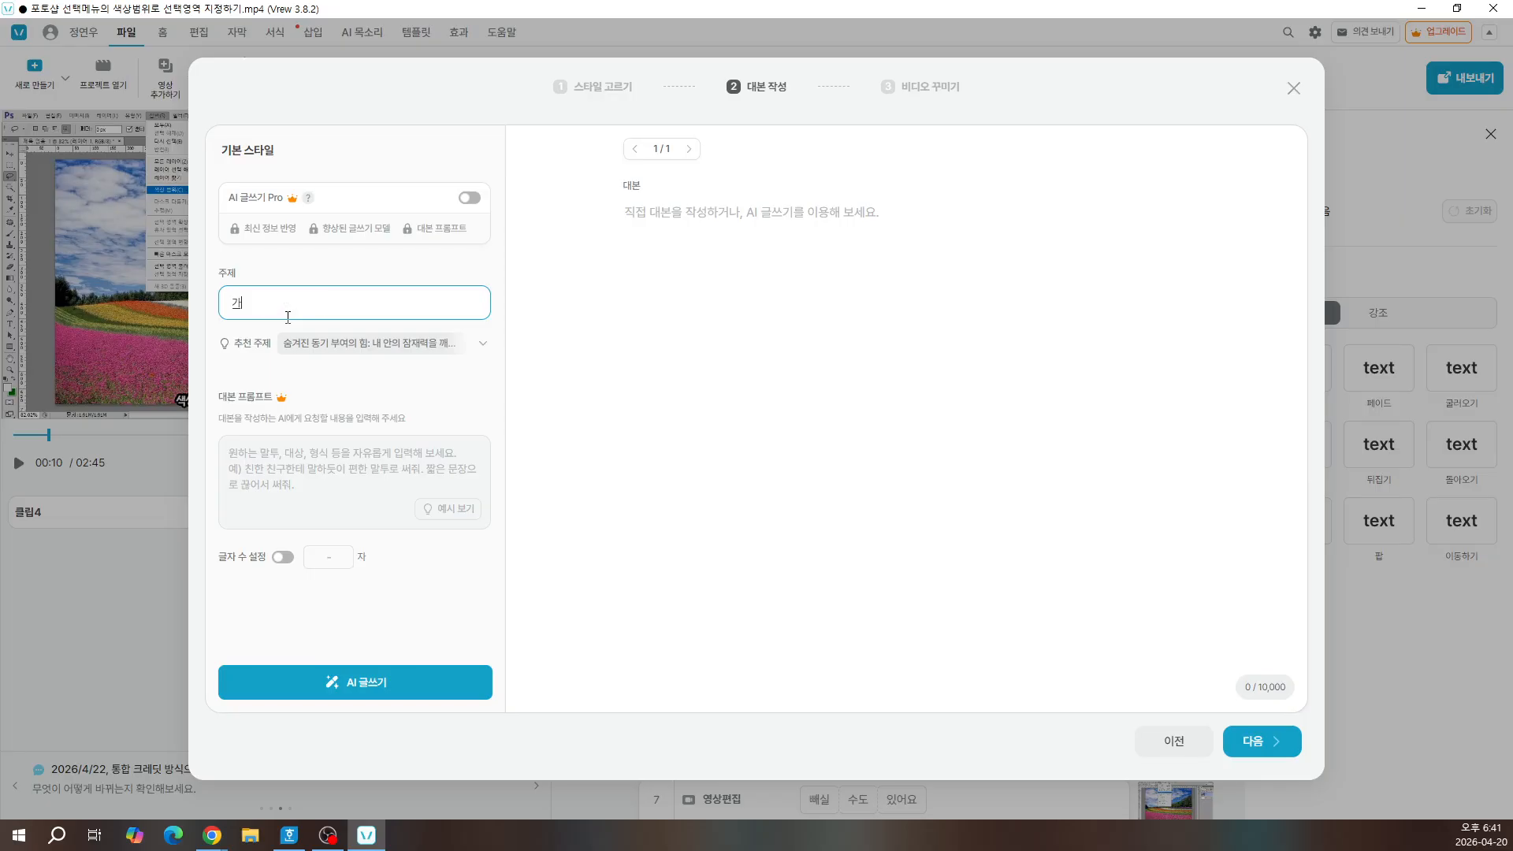
key(BackSpace)
key(BackSpace)
text(건강한 생활을 위한 아침 운동 추천)
click(362, 684)
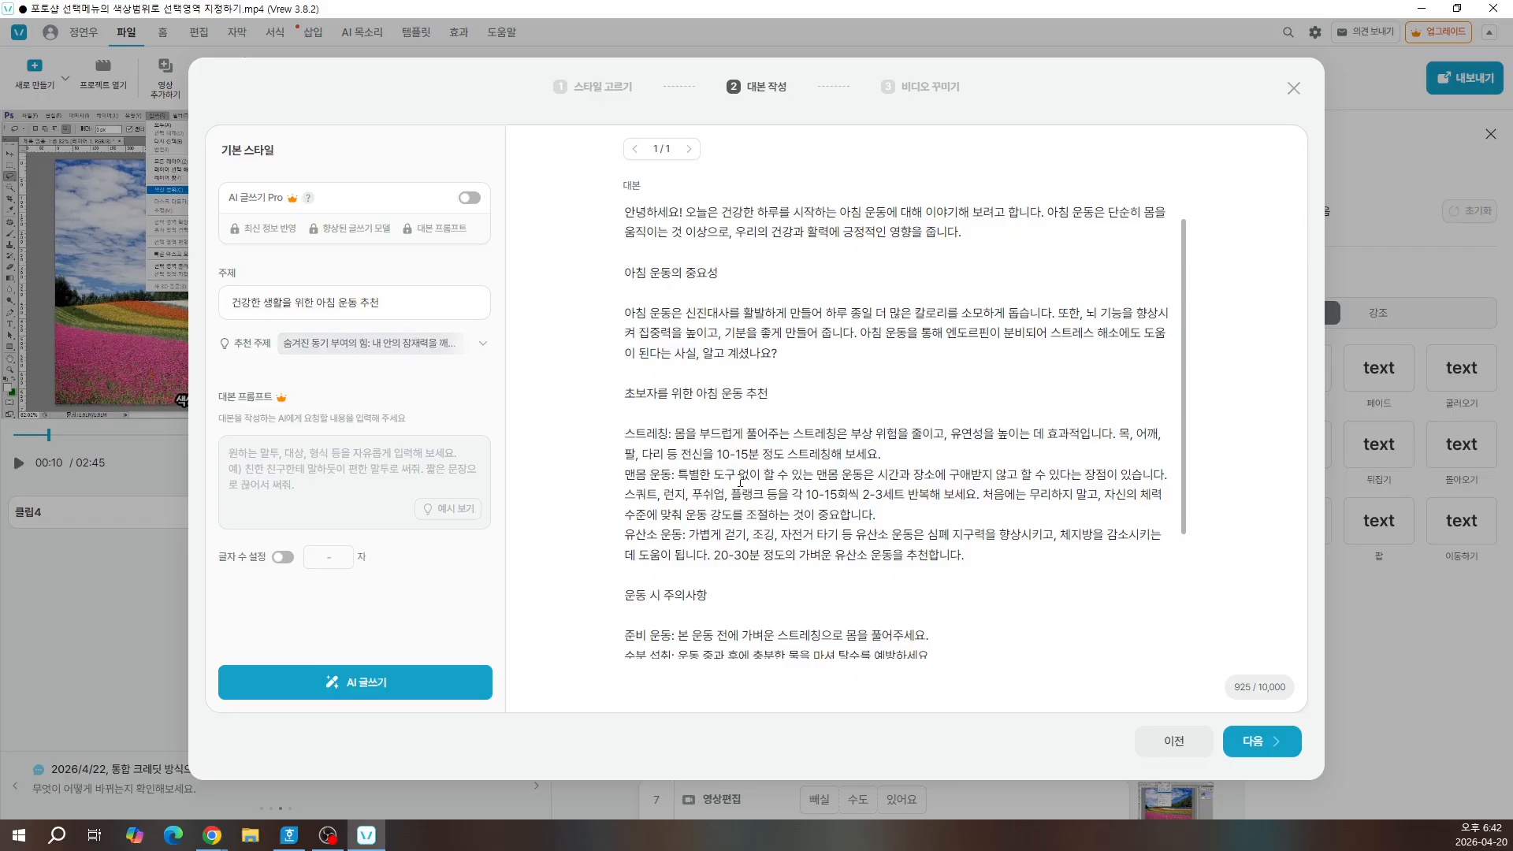
scroll(741, 483, down, 2)
scroll(861, 420, up, 2)
scroll(861, 420, down, 2)
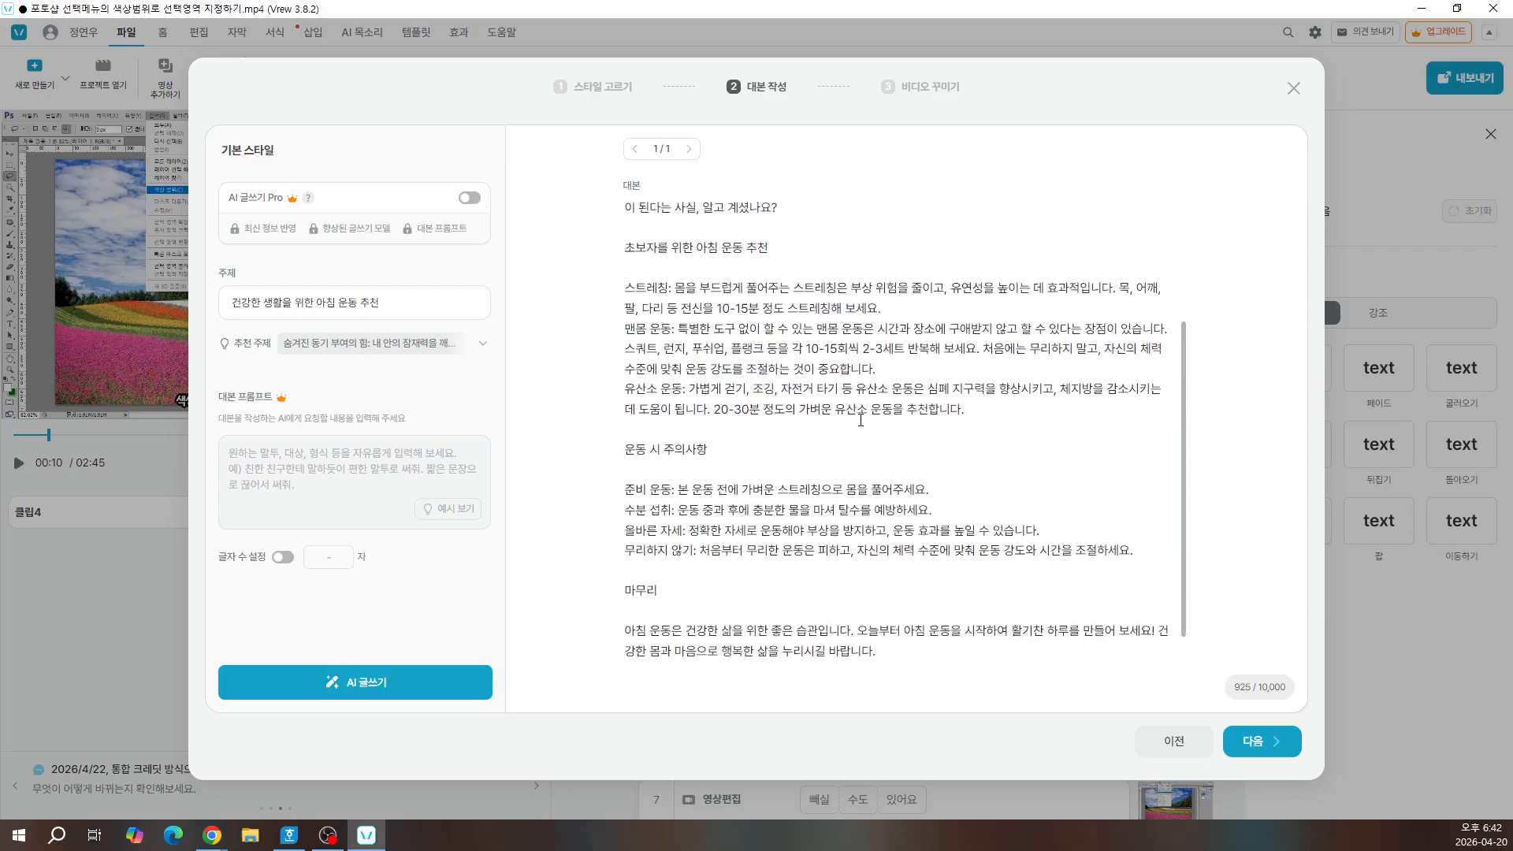
scroll(860, 420, down, 1)
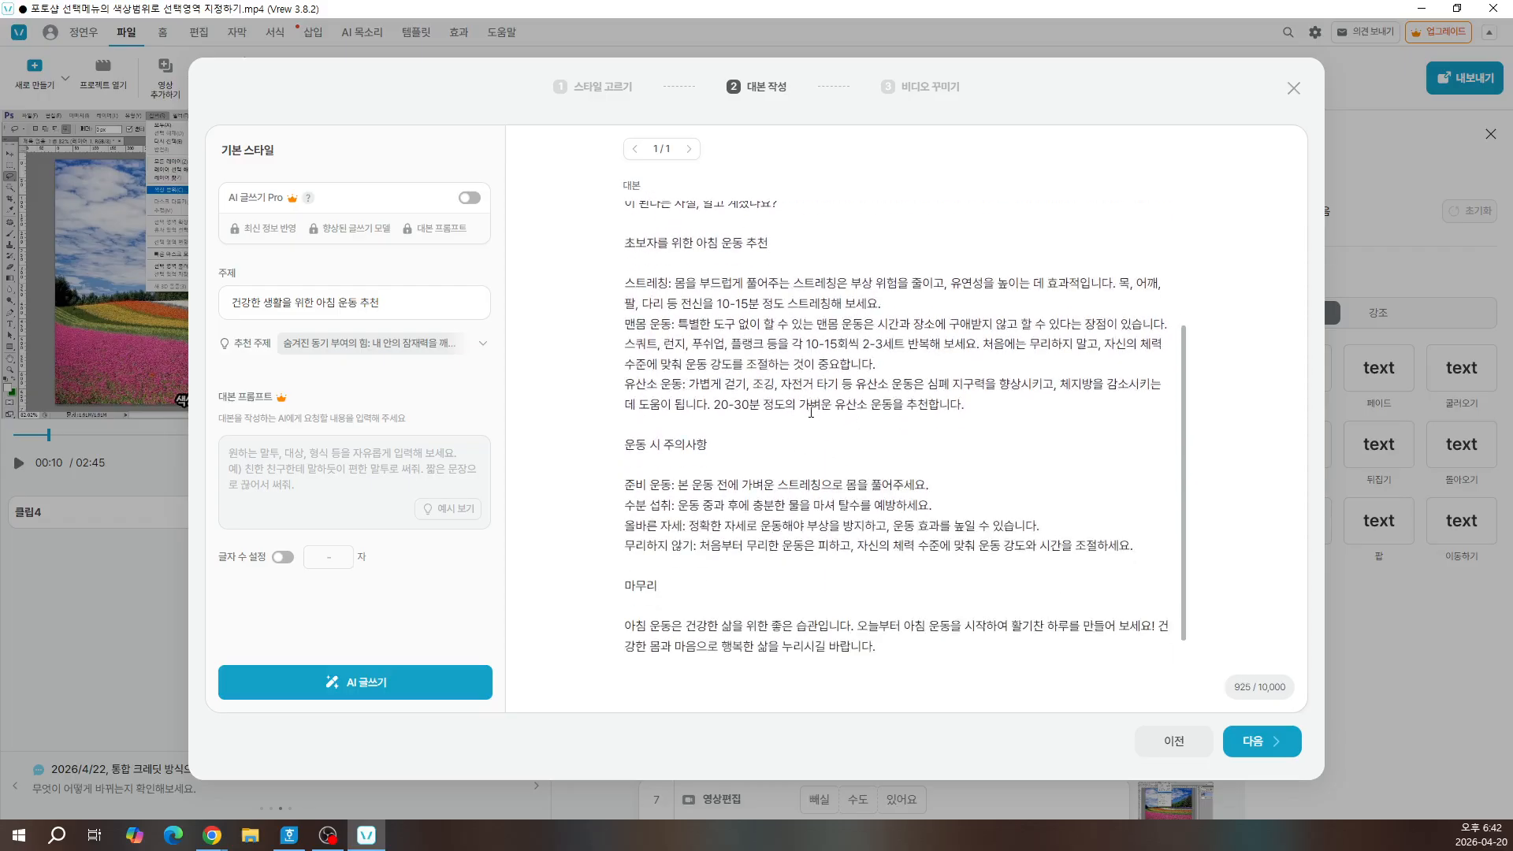
scroll(812, 411, up, 2)
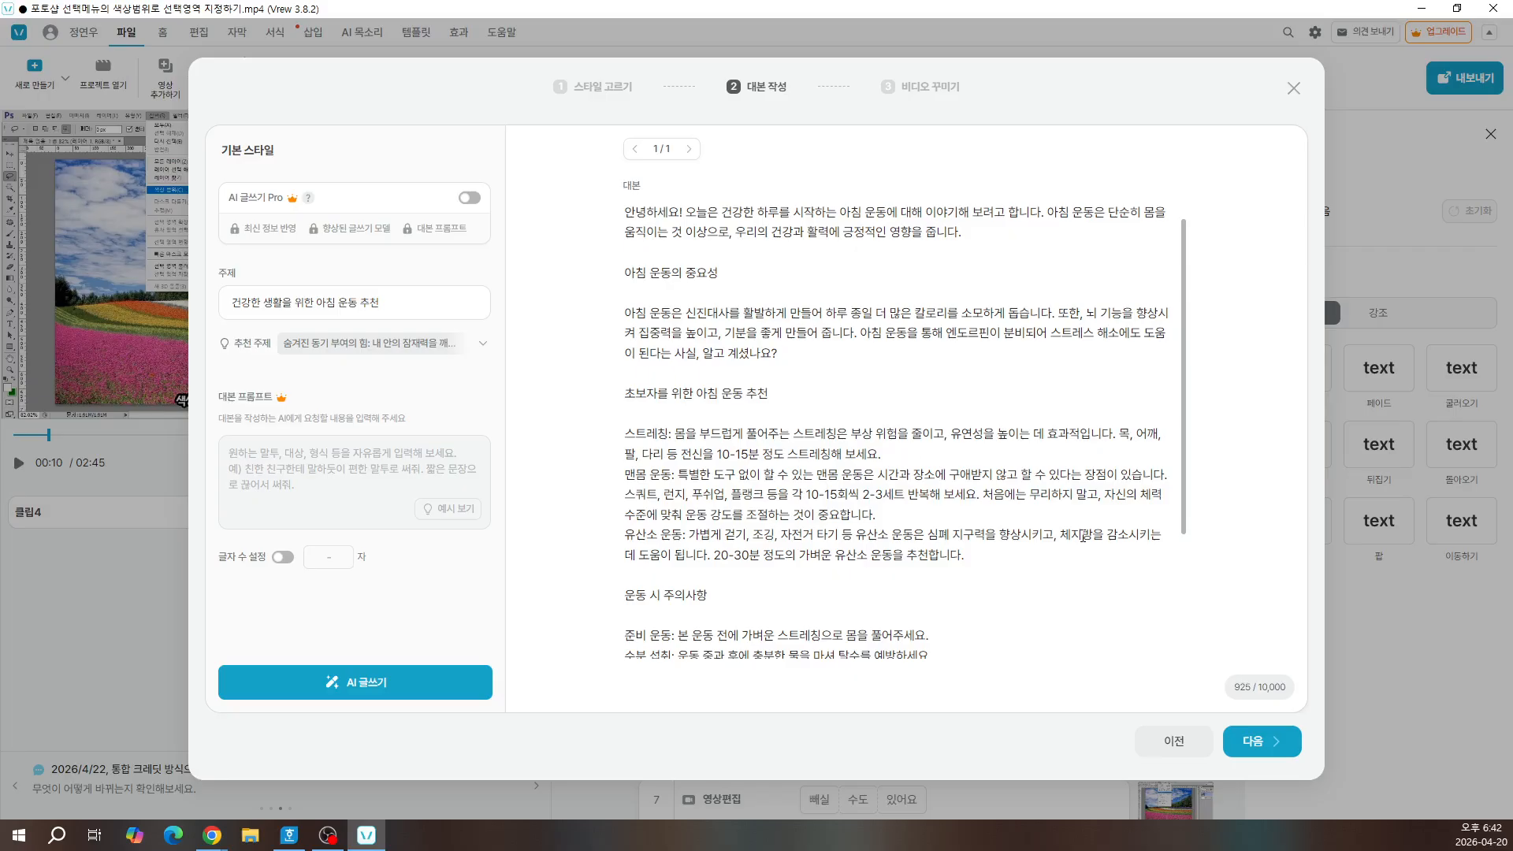
Step: Advance to the 비디오 꾸미기 step and choose the 4:5 screen ratio instead of 9:16
click(1267, 749)
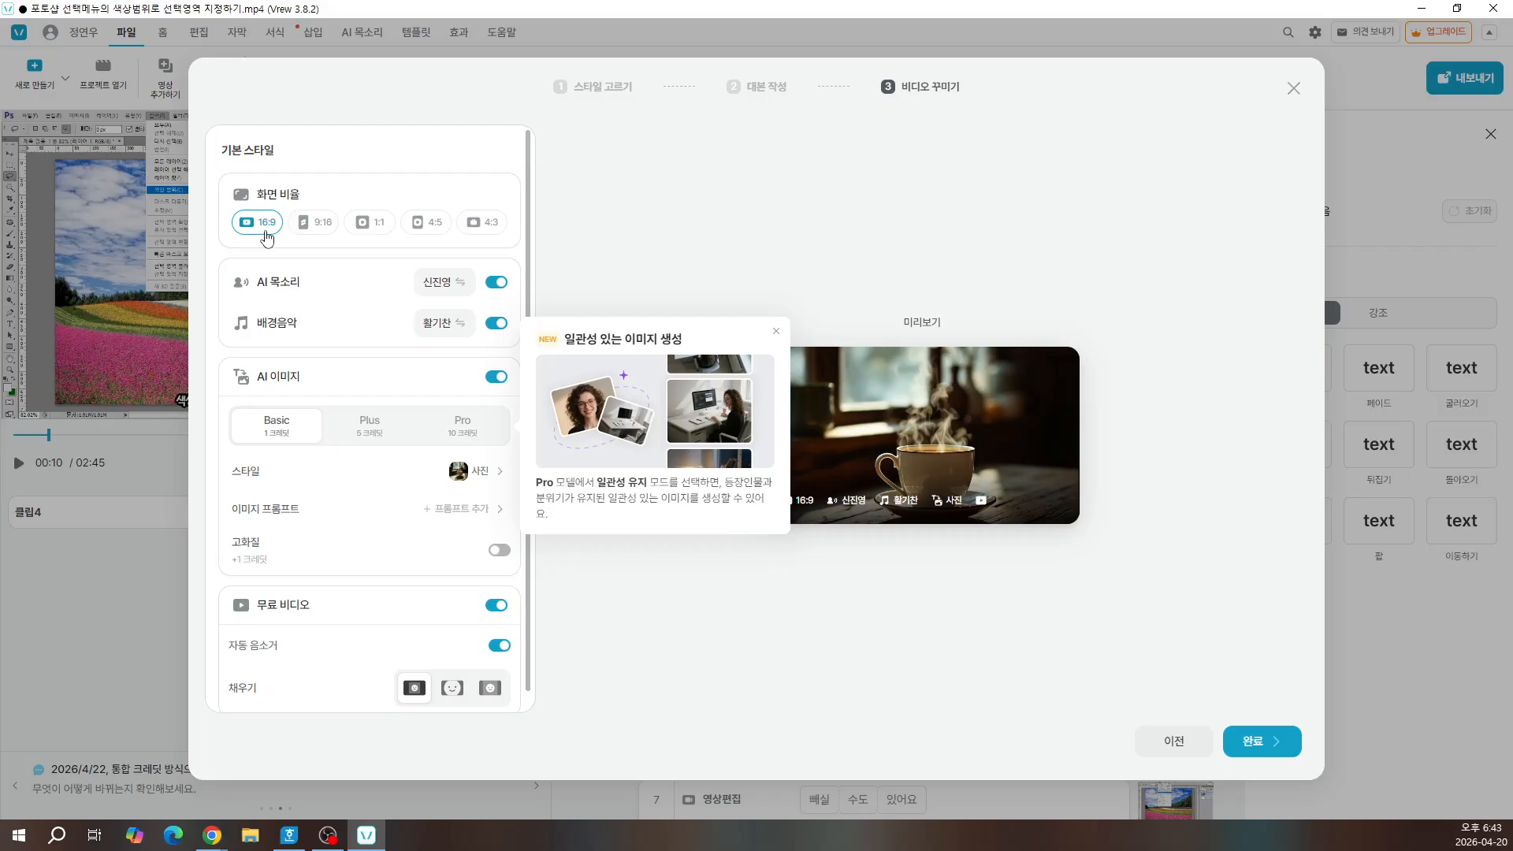
click(319, 235)
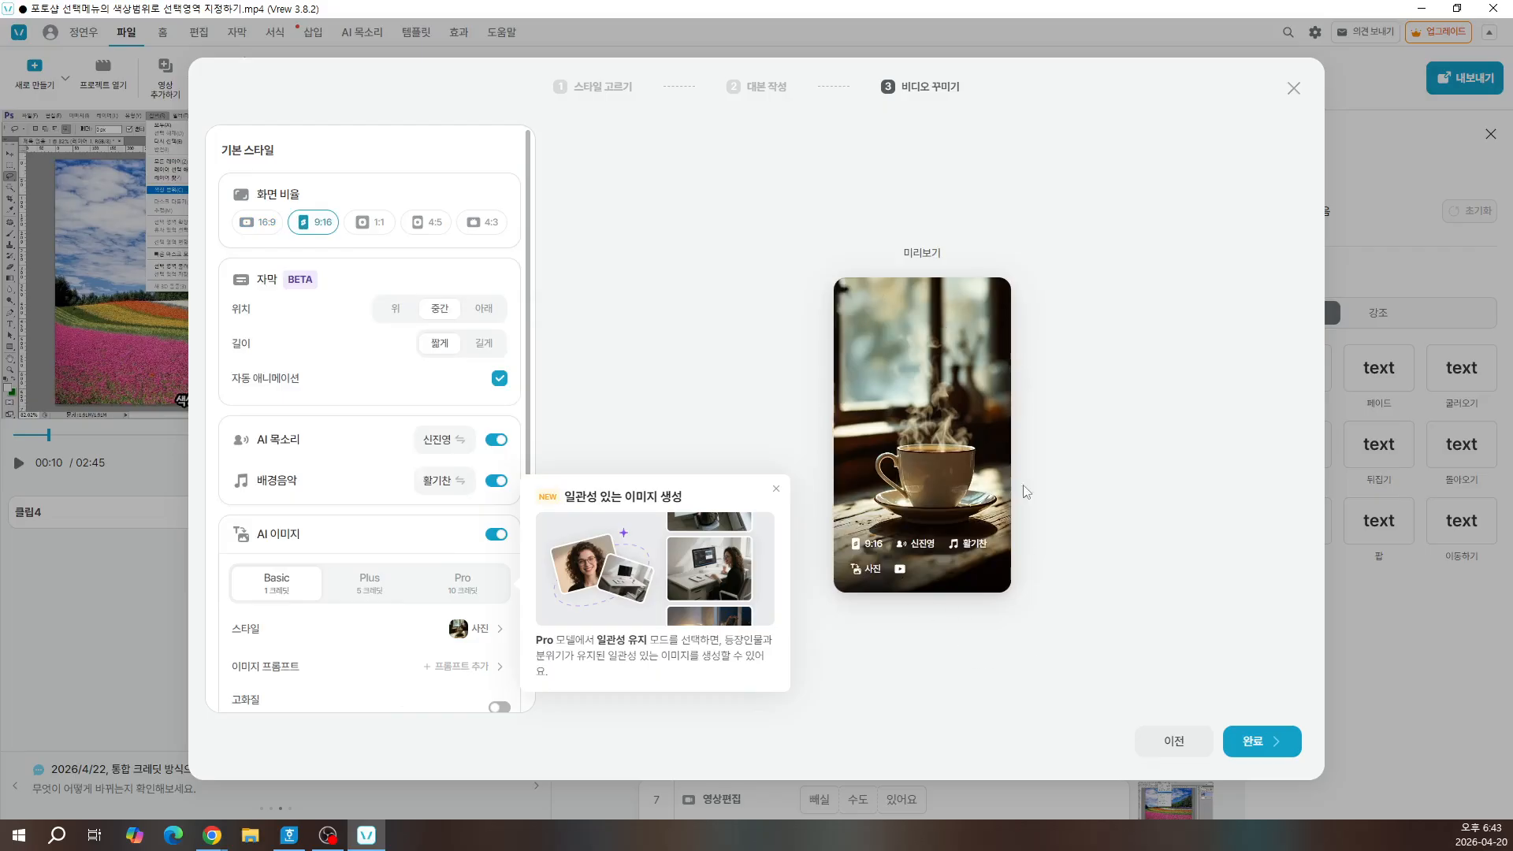
click(435, 231)
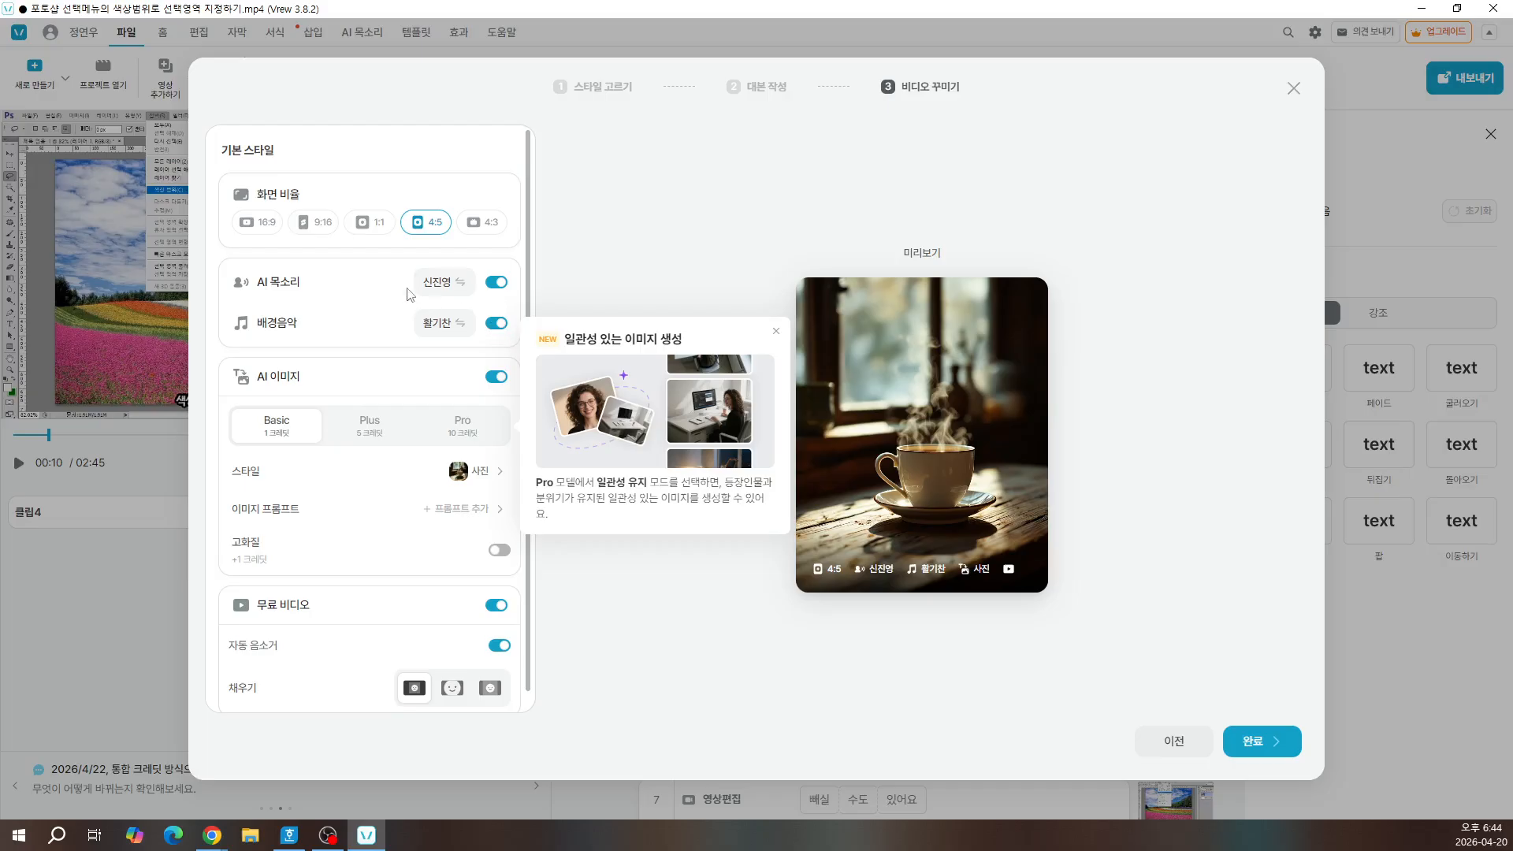
Step: Replace the 신진영 narration voice with 서은, dismissing the promo popup along the way
click(457, 290)
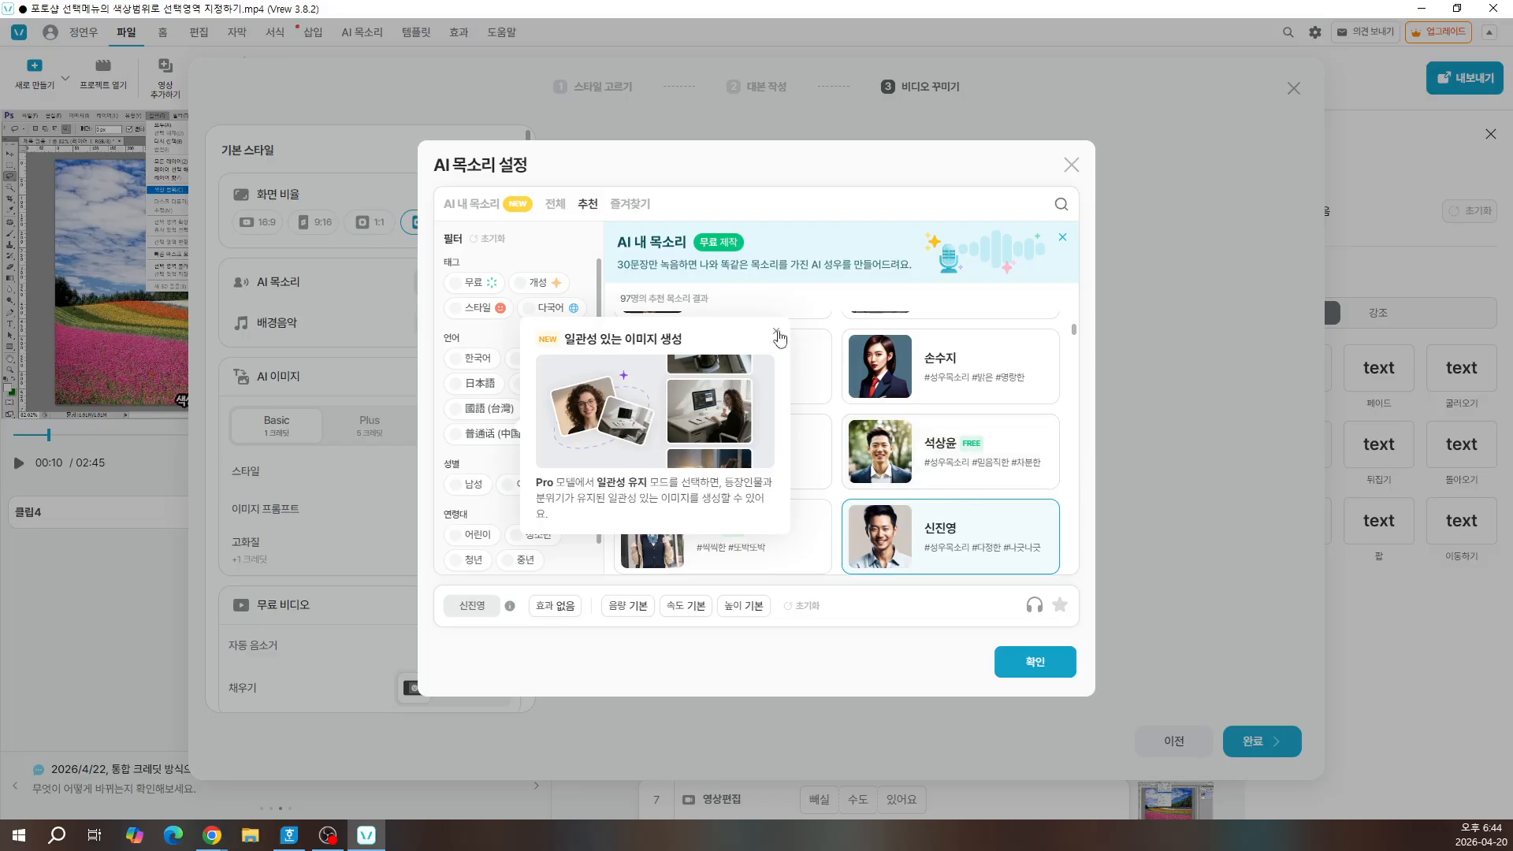
click(778, 334)
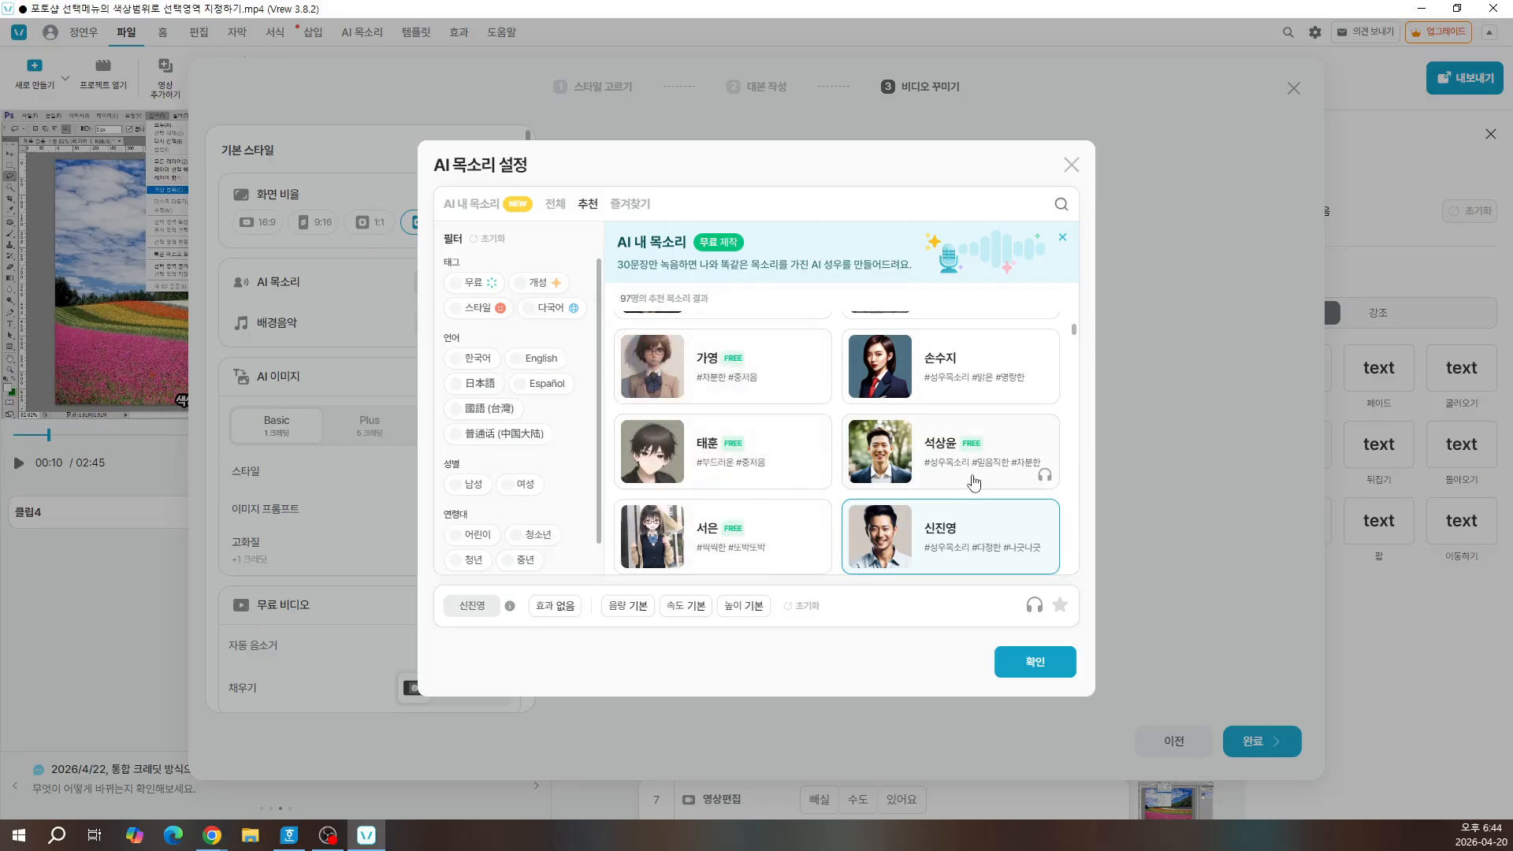
click(803, 536)
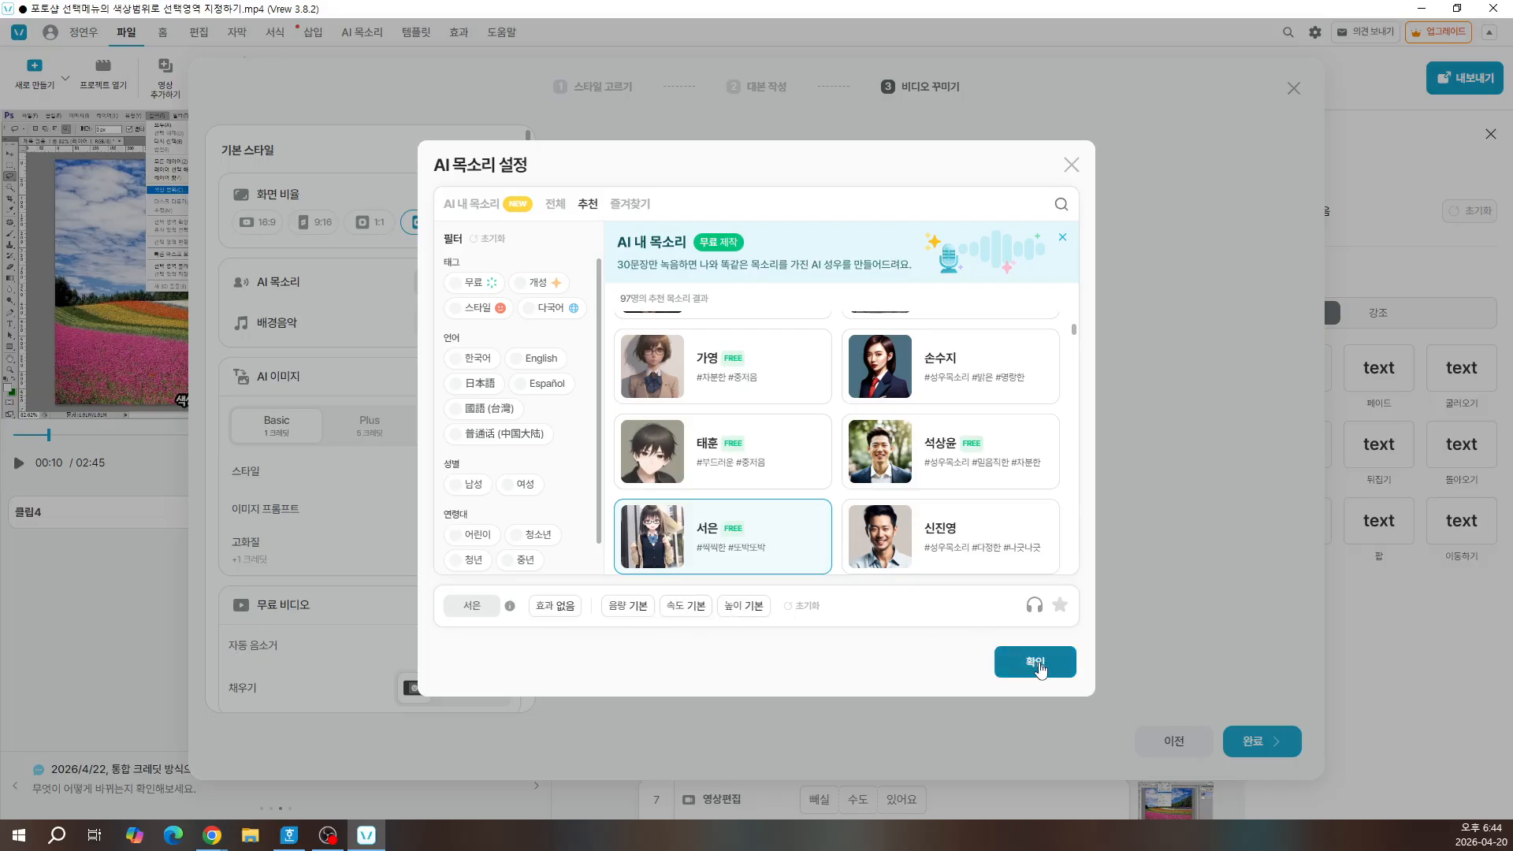
click(1039, 668)
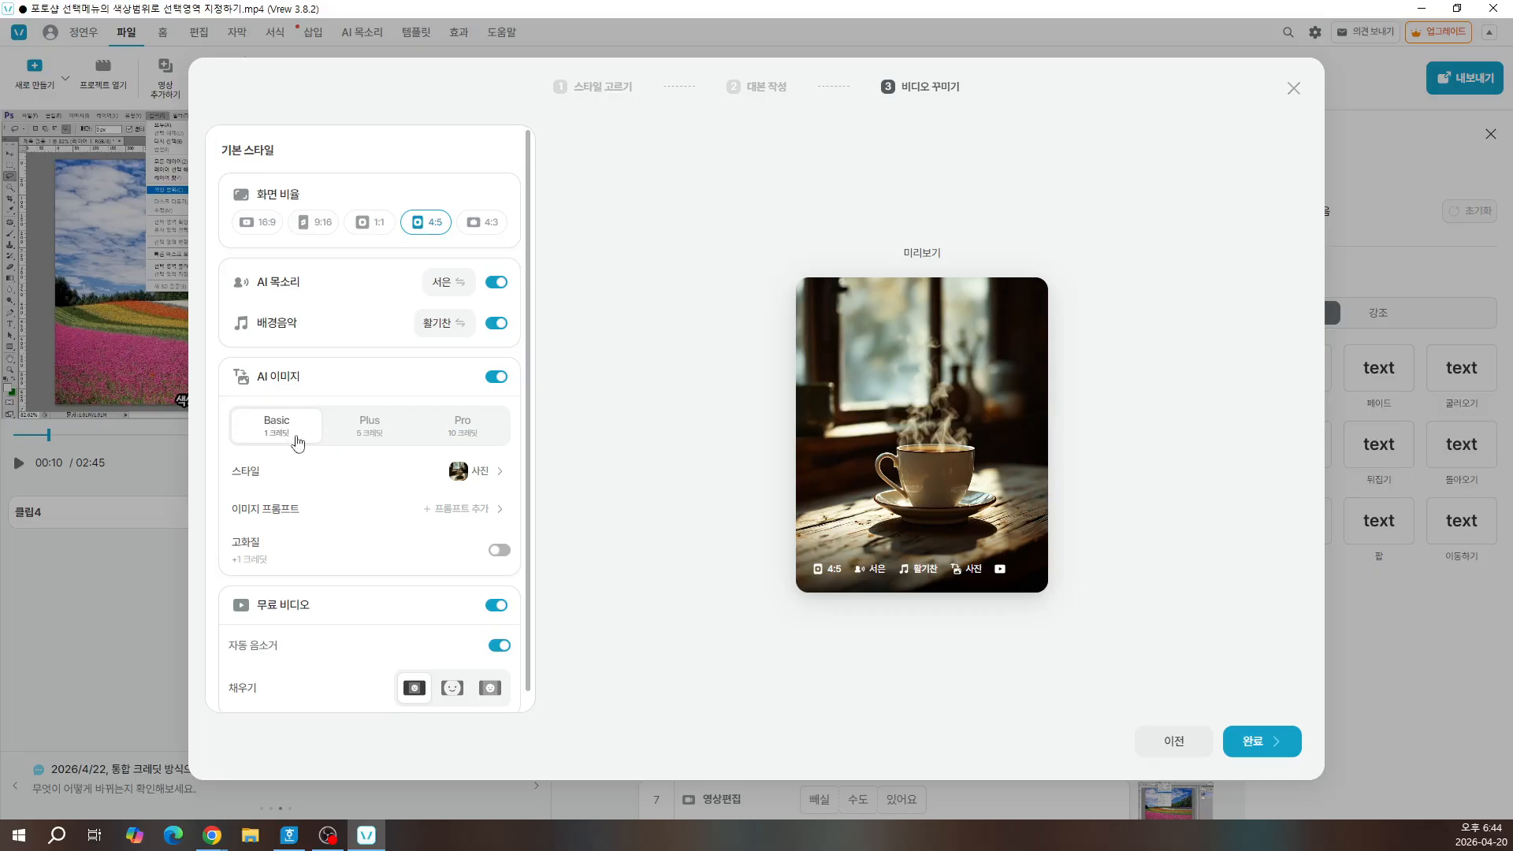
Step: Browse the image styles, keep 사진, and finish the settings to reach the generation prompt
click(494, 478)
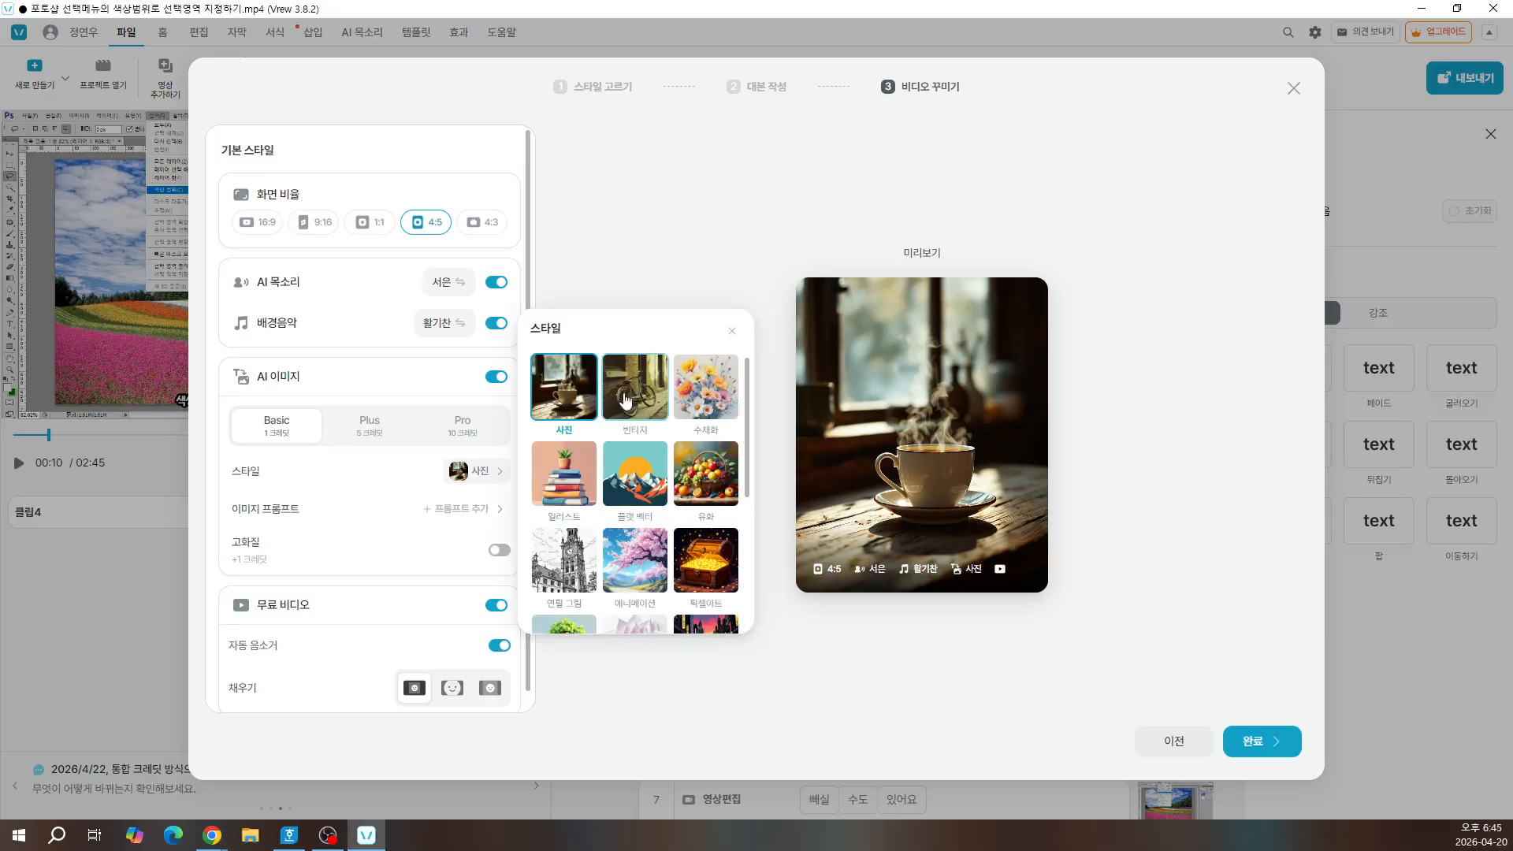
scroll(655, 581, down, 1)
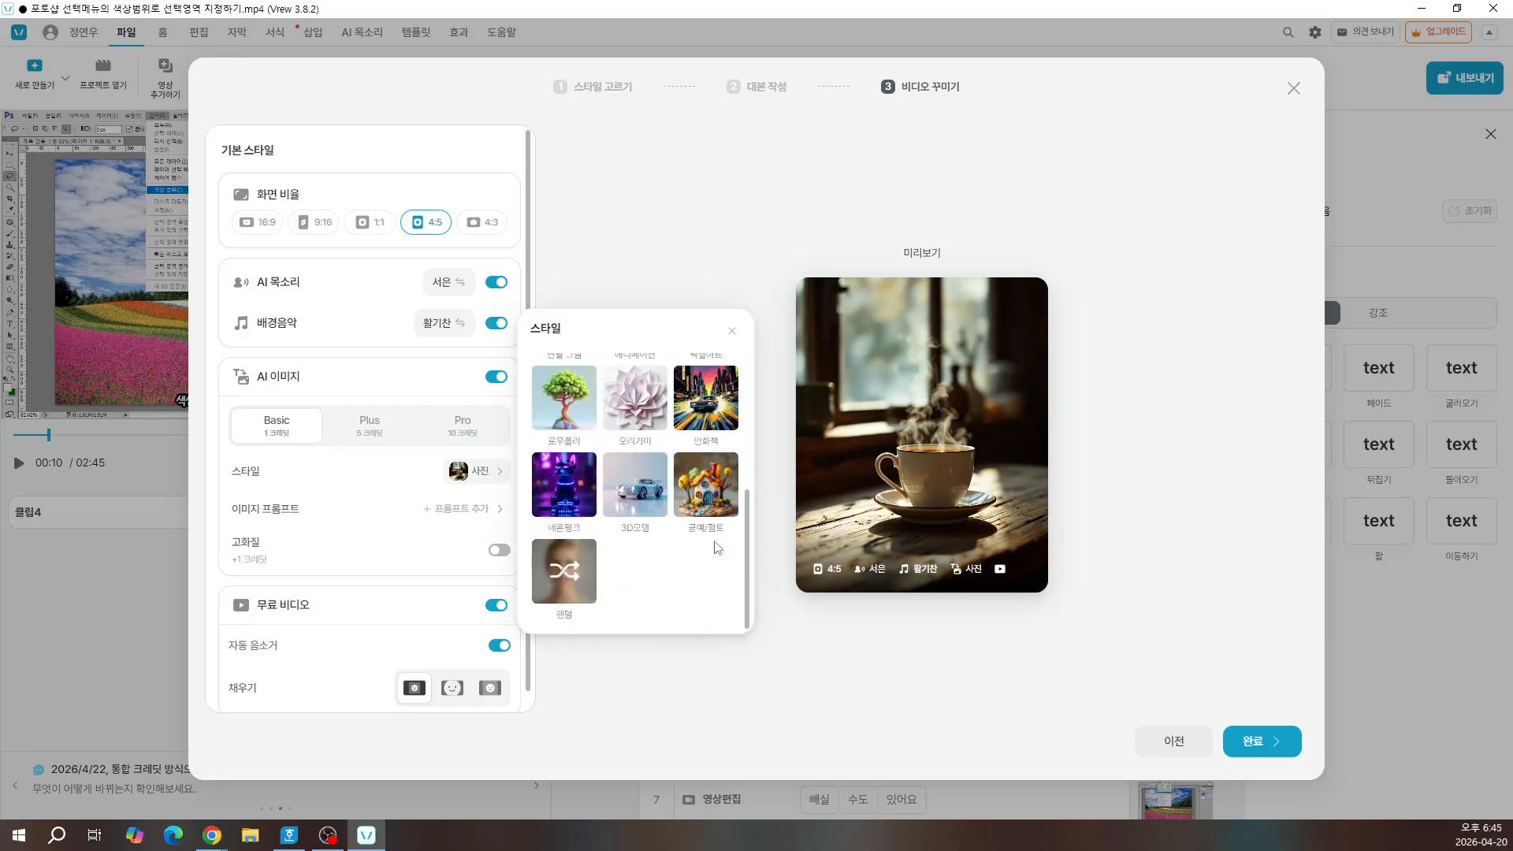
scroll(661, 521, up, 1)
scroll(661, 520, up, 1)
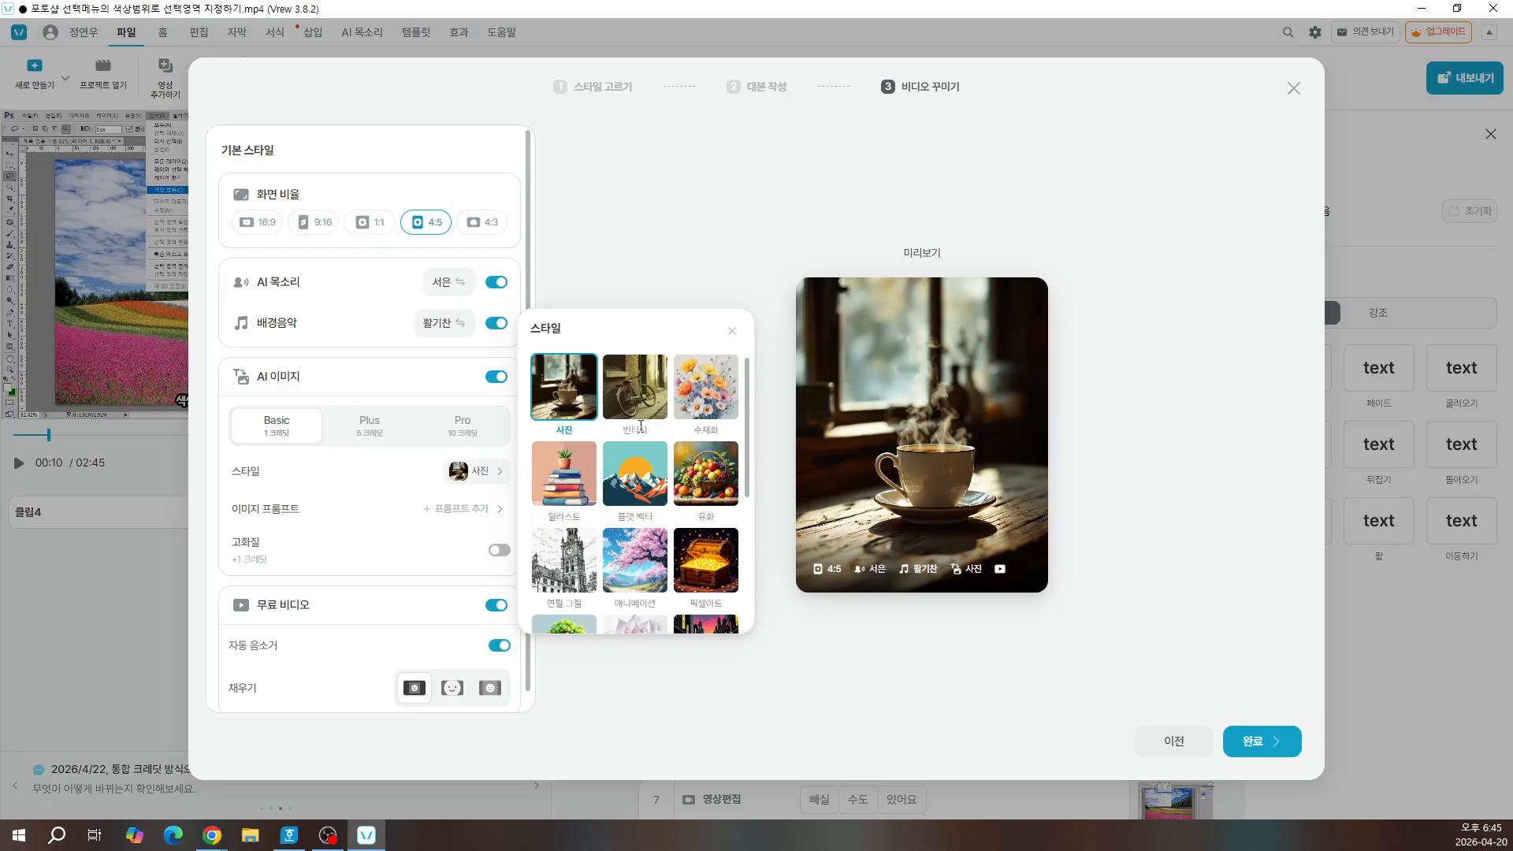
click(609, 726)
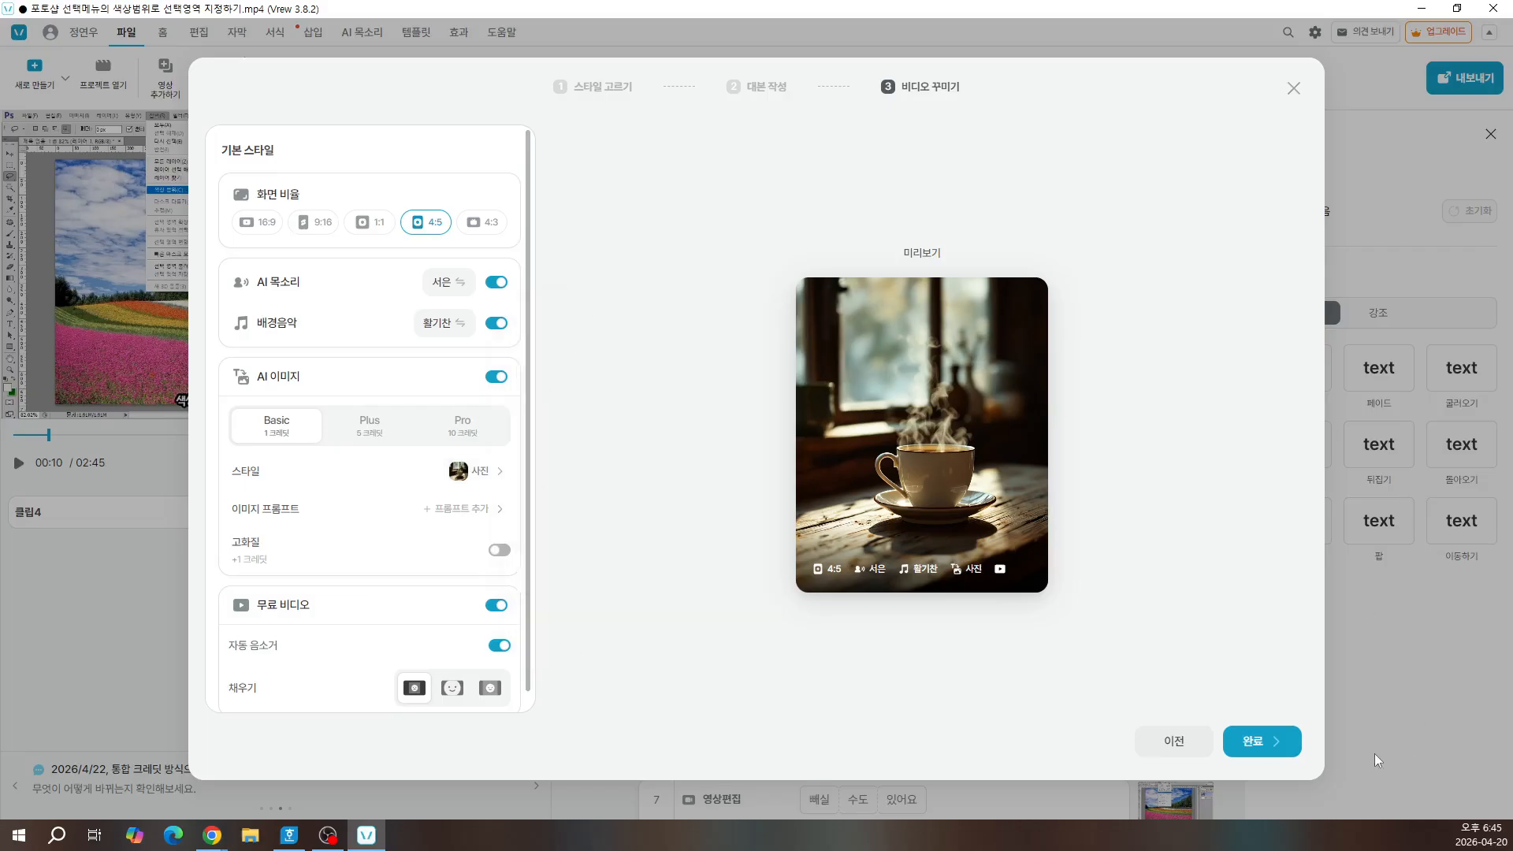
click(1253, 745)
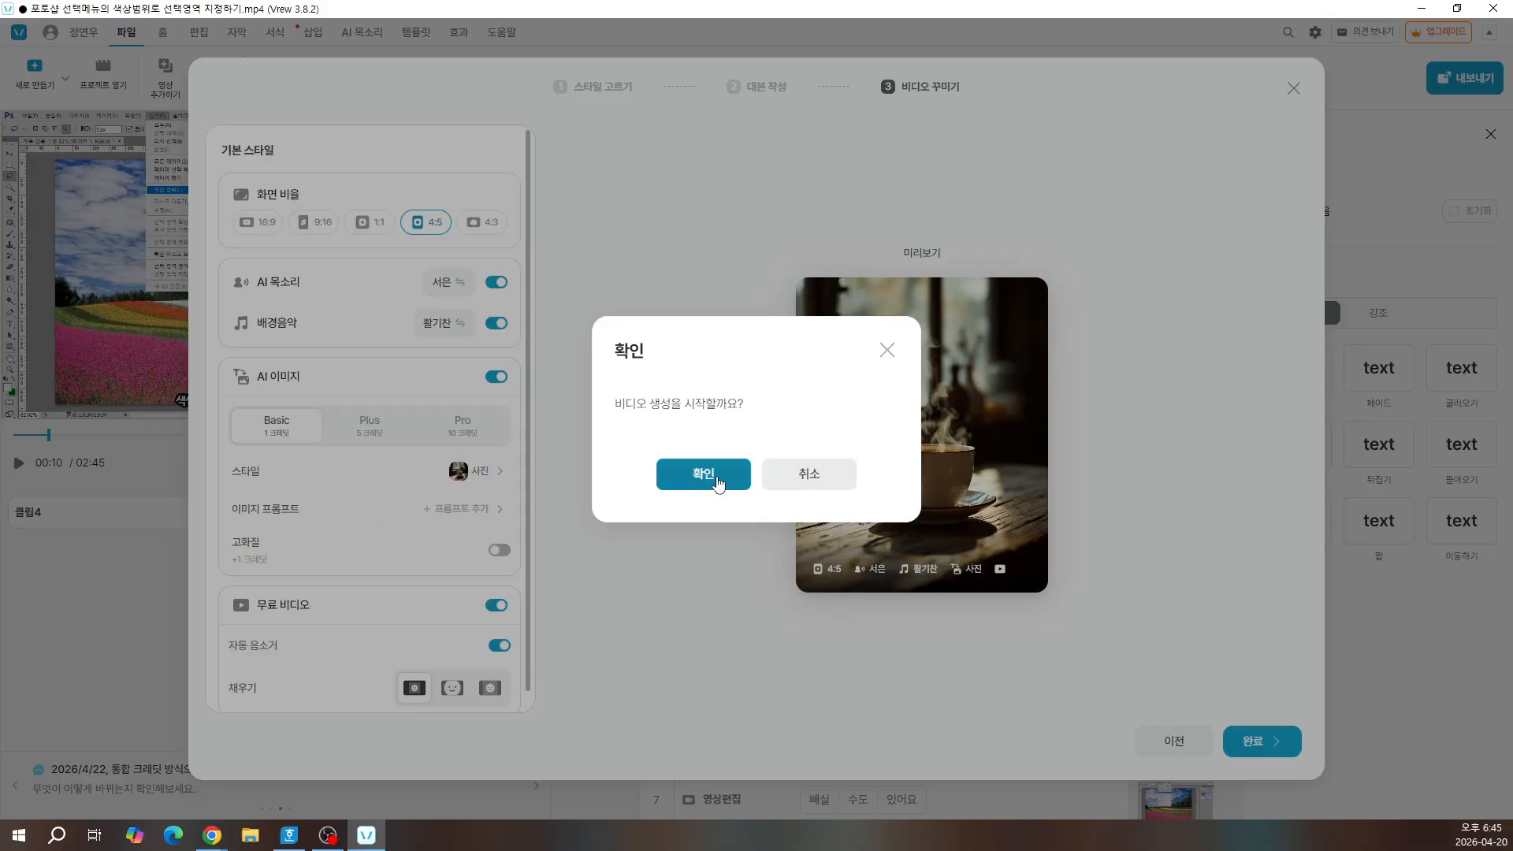
Step: Set free stock videos to 비율 유지하며 채우기, then confirm generating the video
click(800, 492)
scroll(278, 677, down, 1)
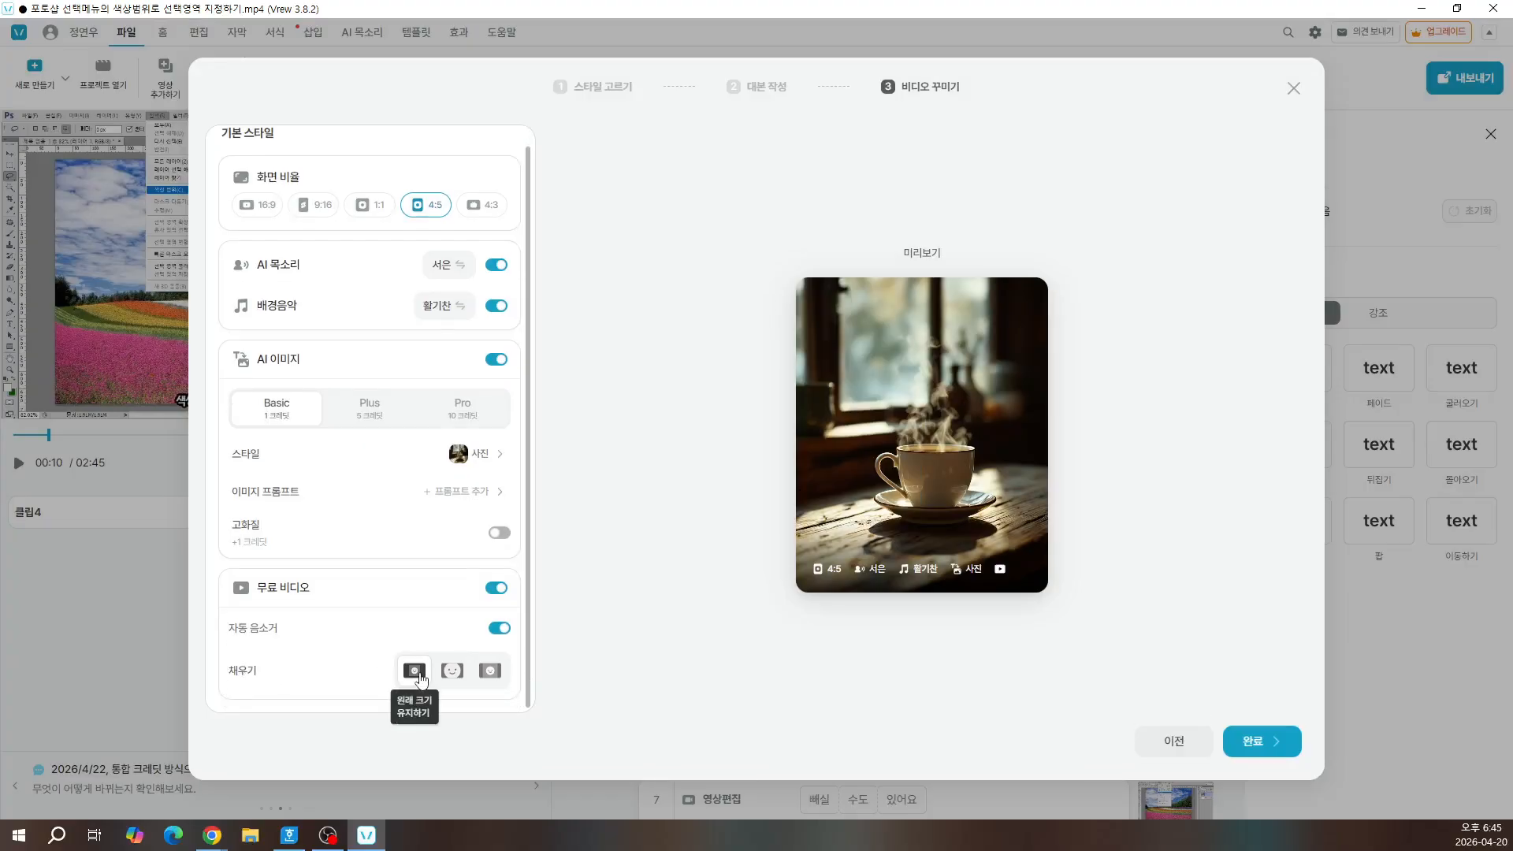
click(490, 671)
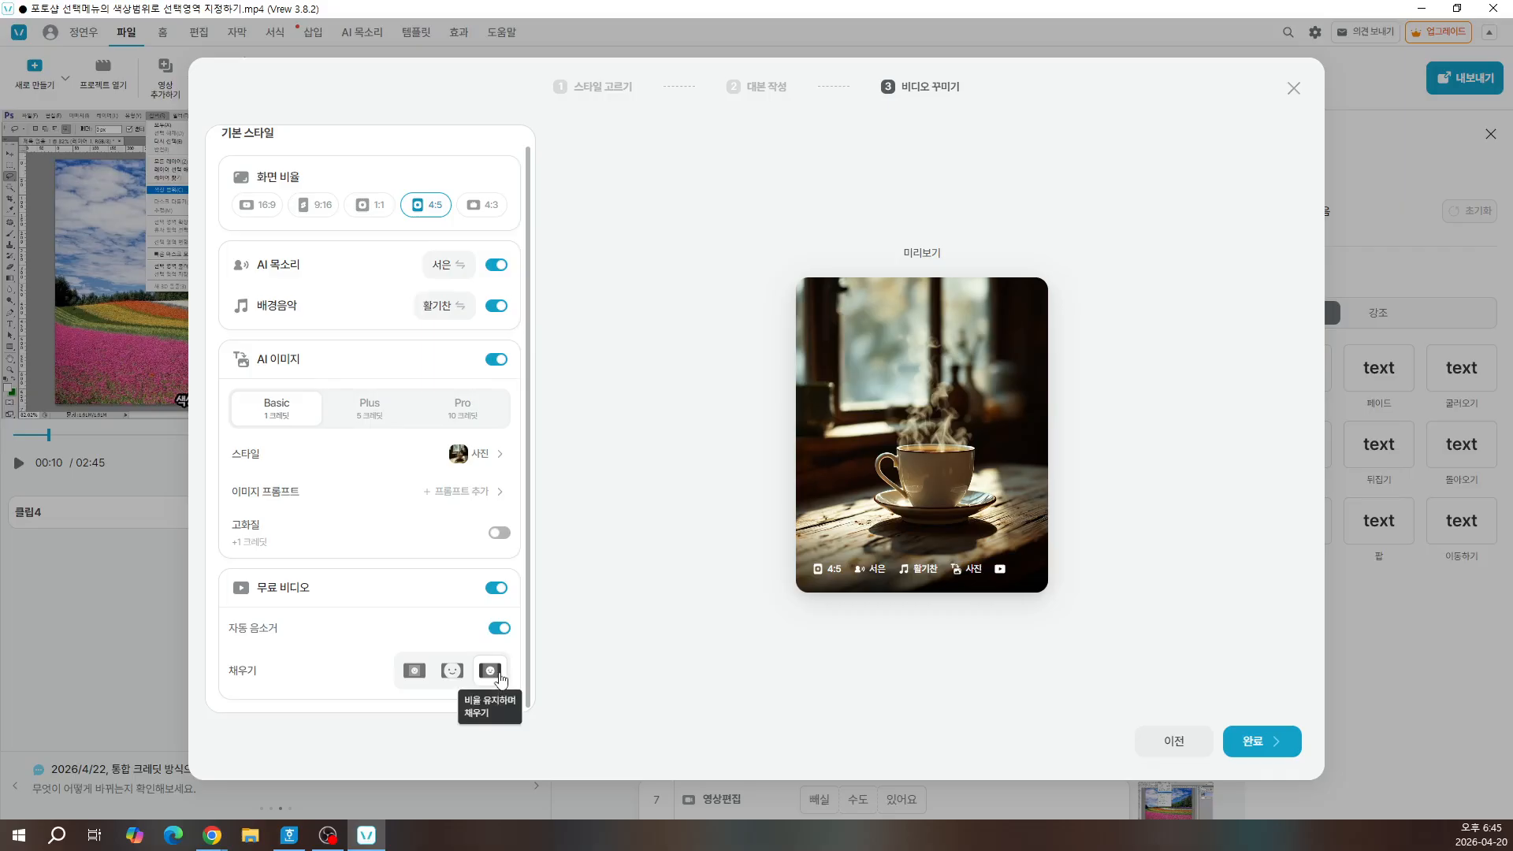
click(1253, 748)
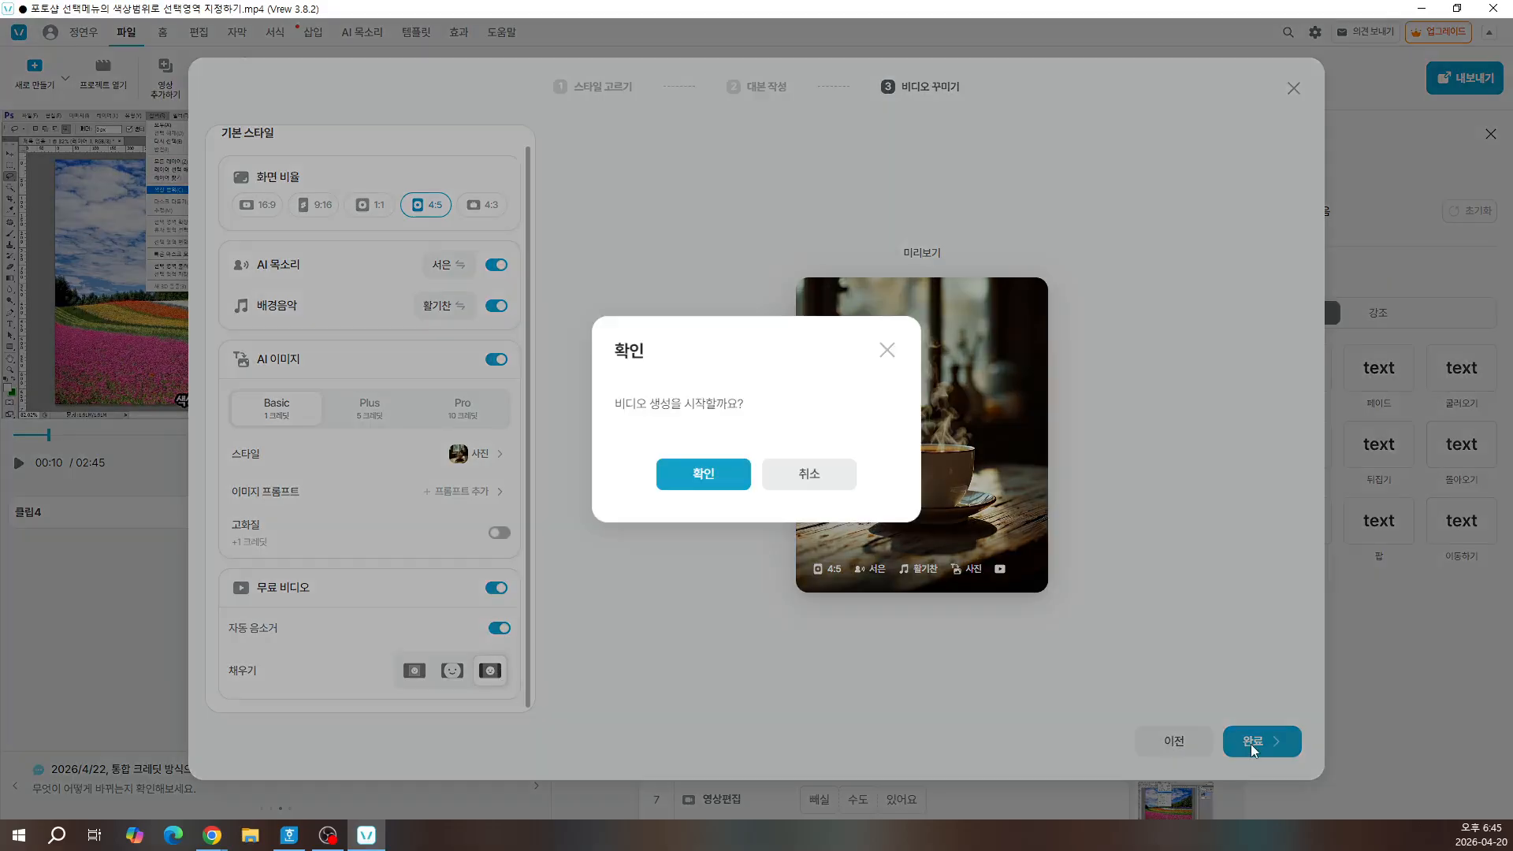
click(714, 476)
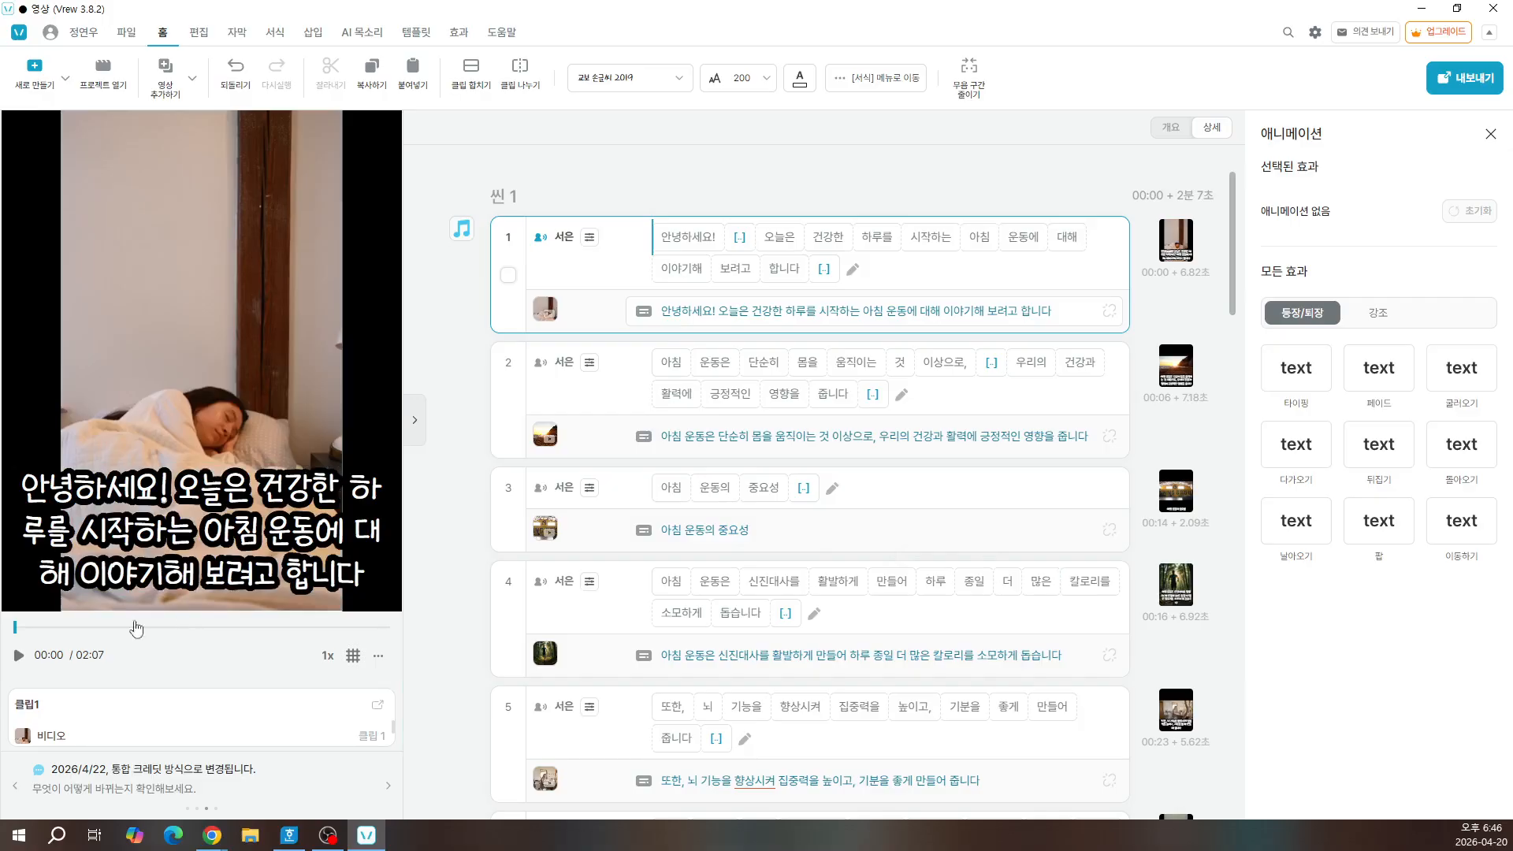
Step: Play the generated 02:07 morning exercise video from the beginning
click(19, 655)
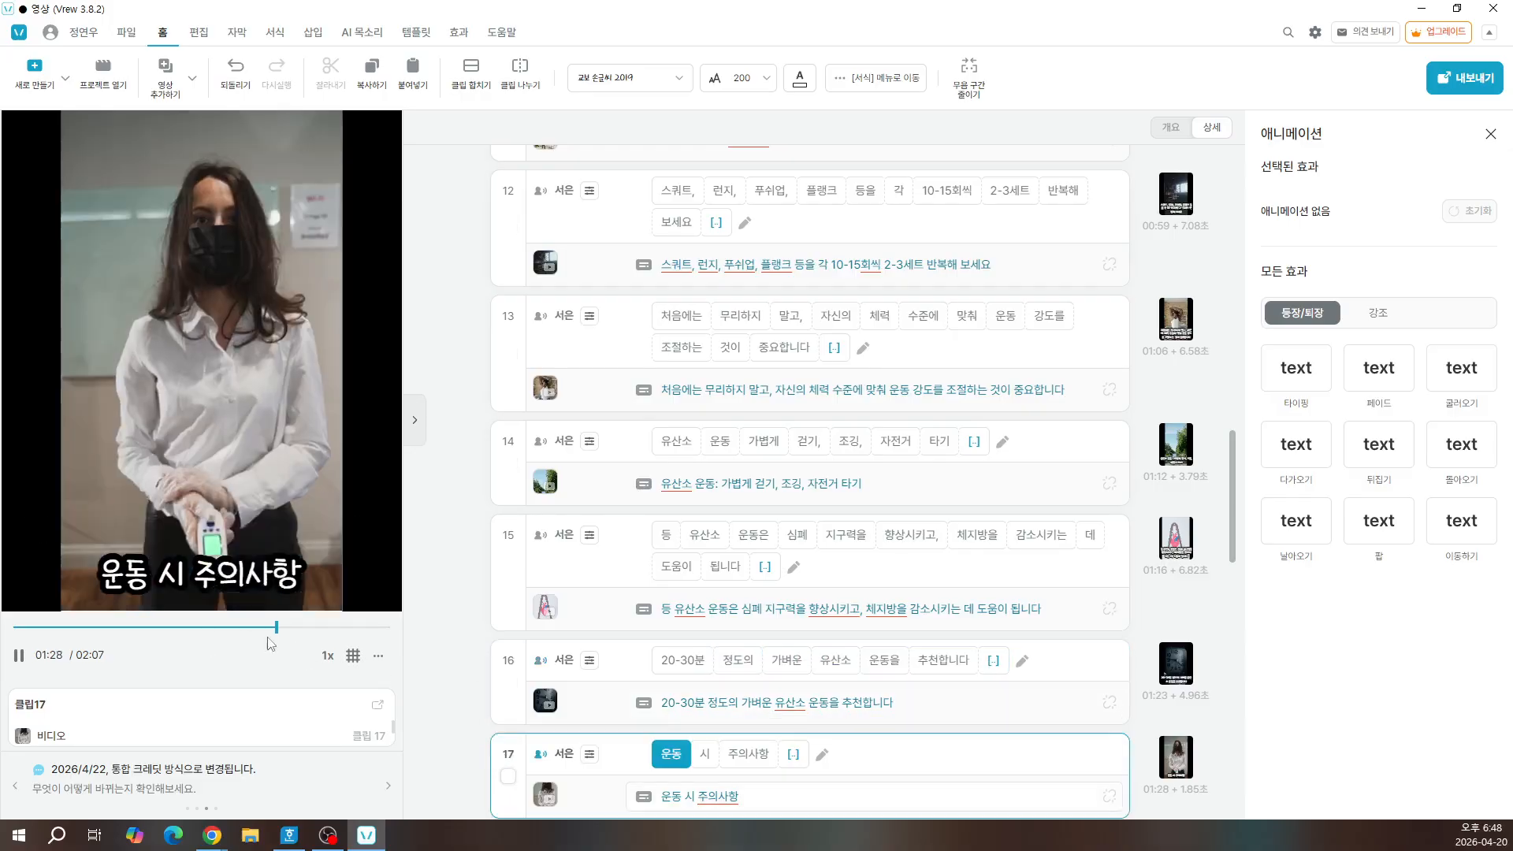
Step: Pause the video playback at 01:30
click(17, 657)
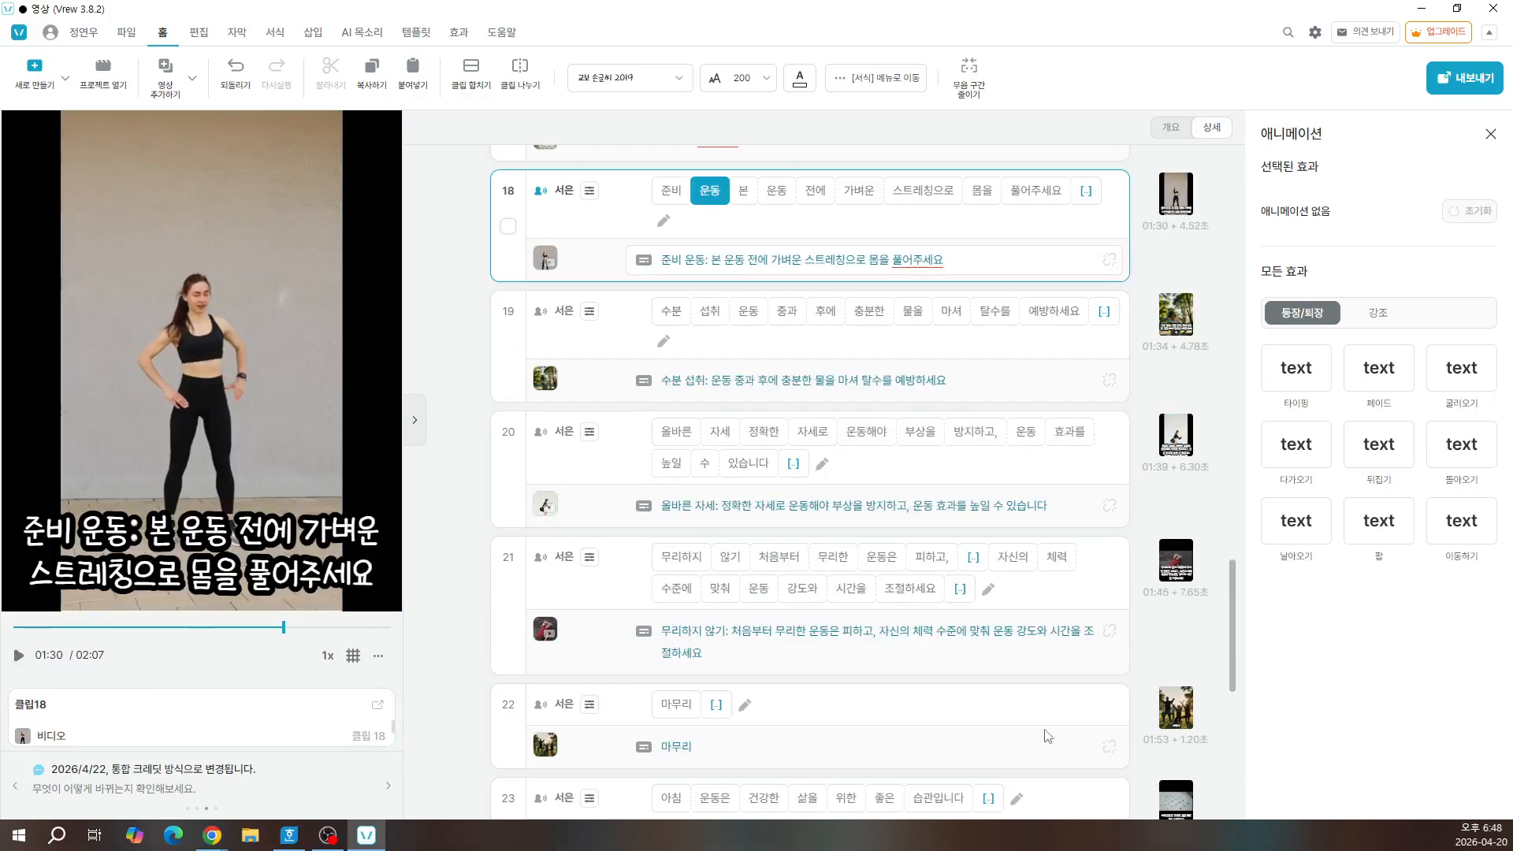
Step: Open the context menu for clip 15's heart image on aerobic exercise
scroll(1044, 642, down, 5)
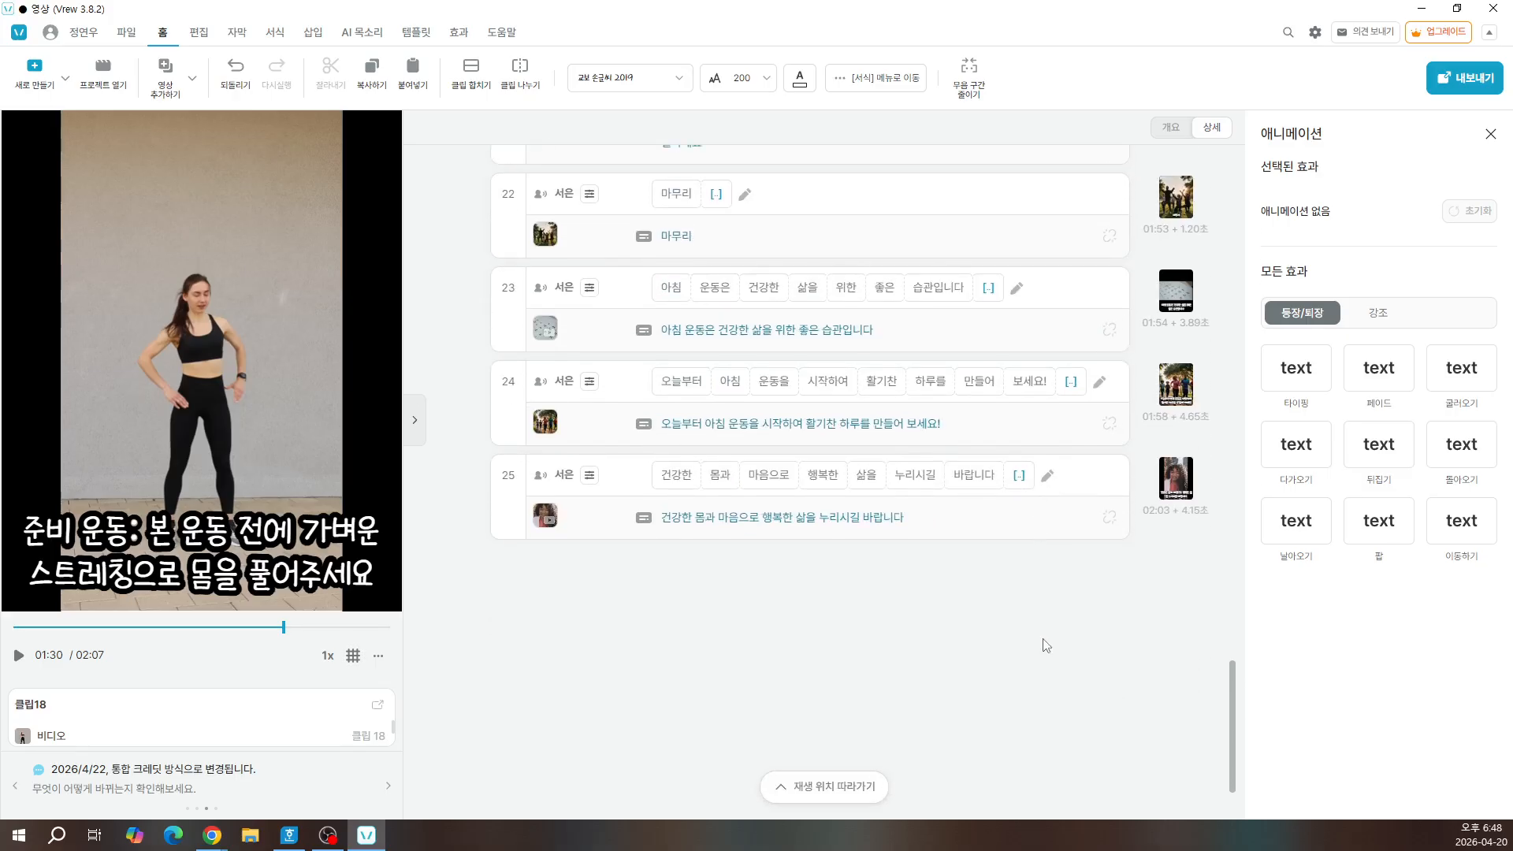
scroll(1044, 643, up, 7)
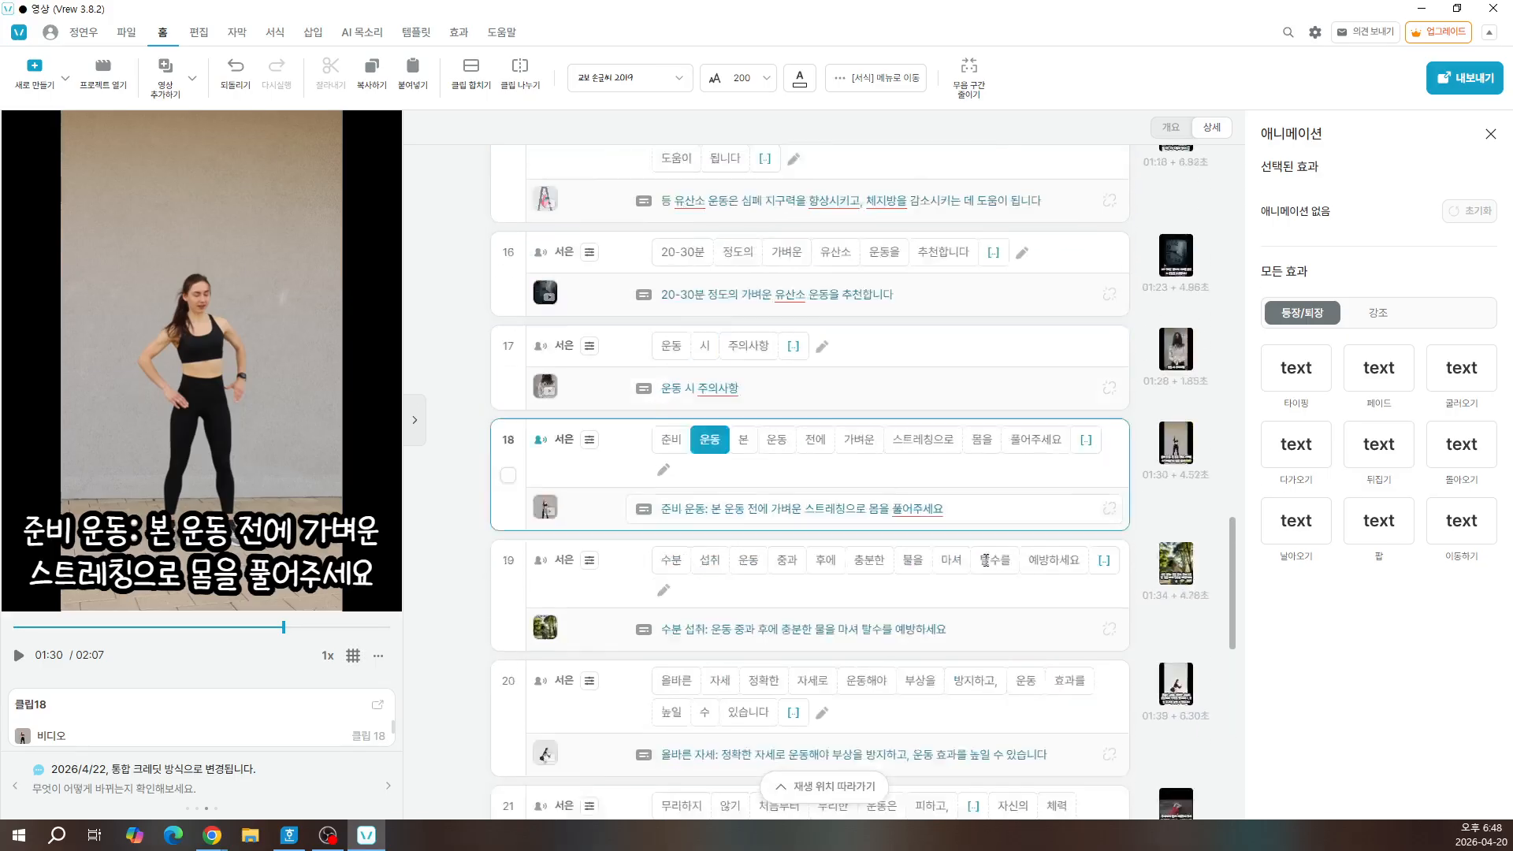
scroll(985, 561, up, 2)
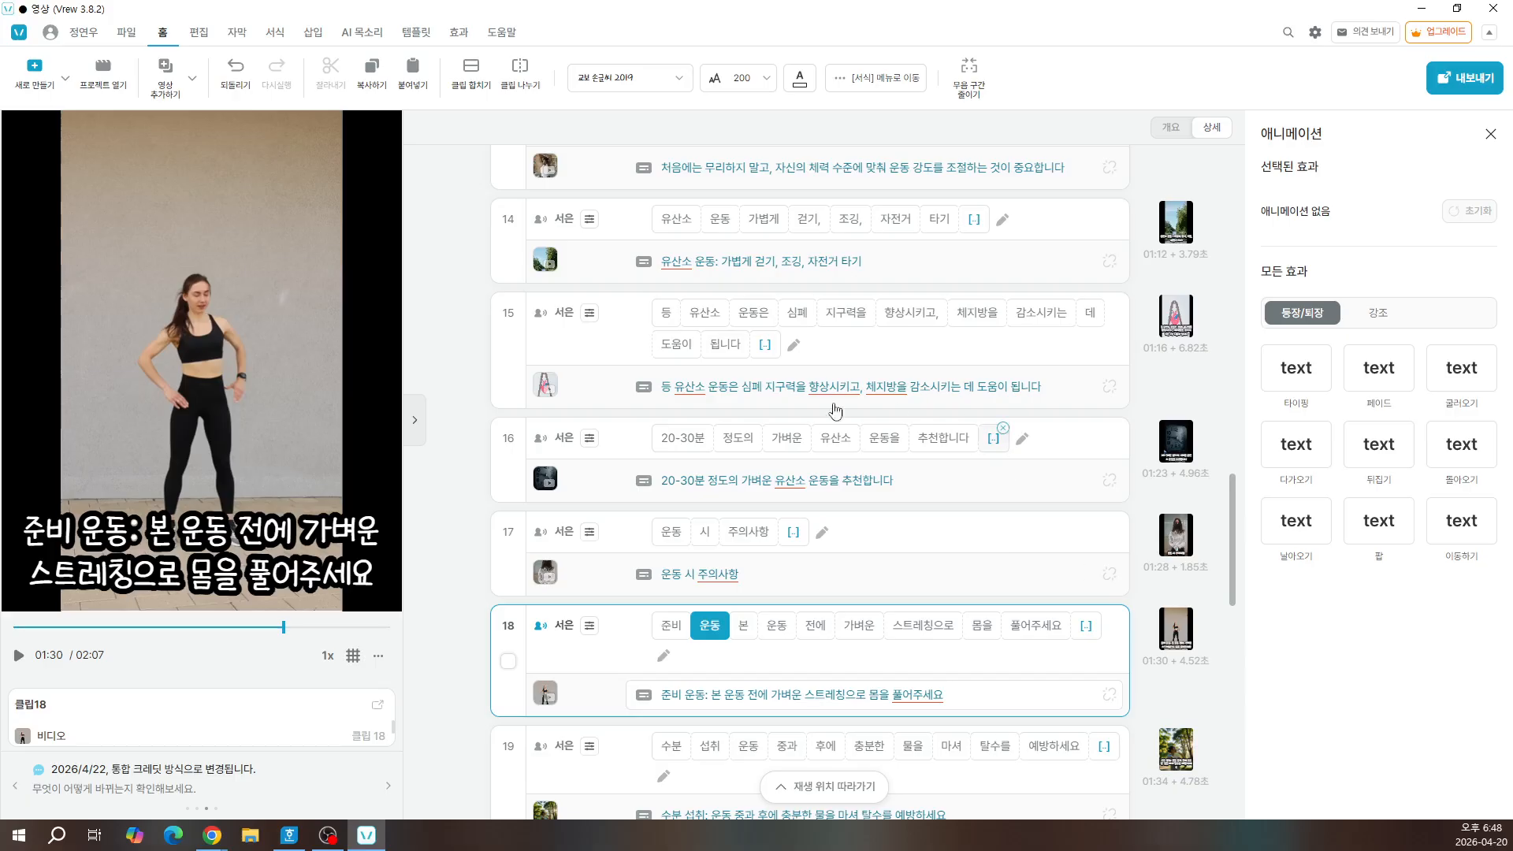
mouse_move(542, 392)
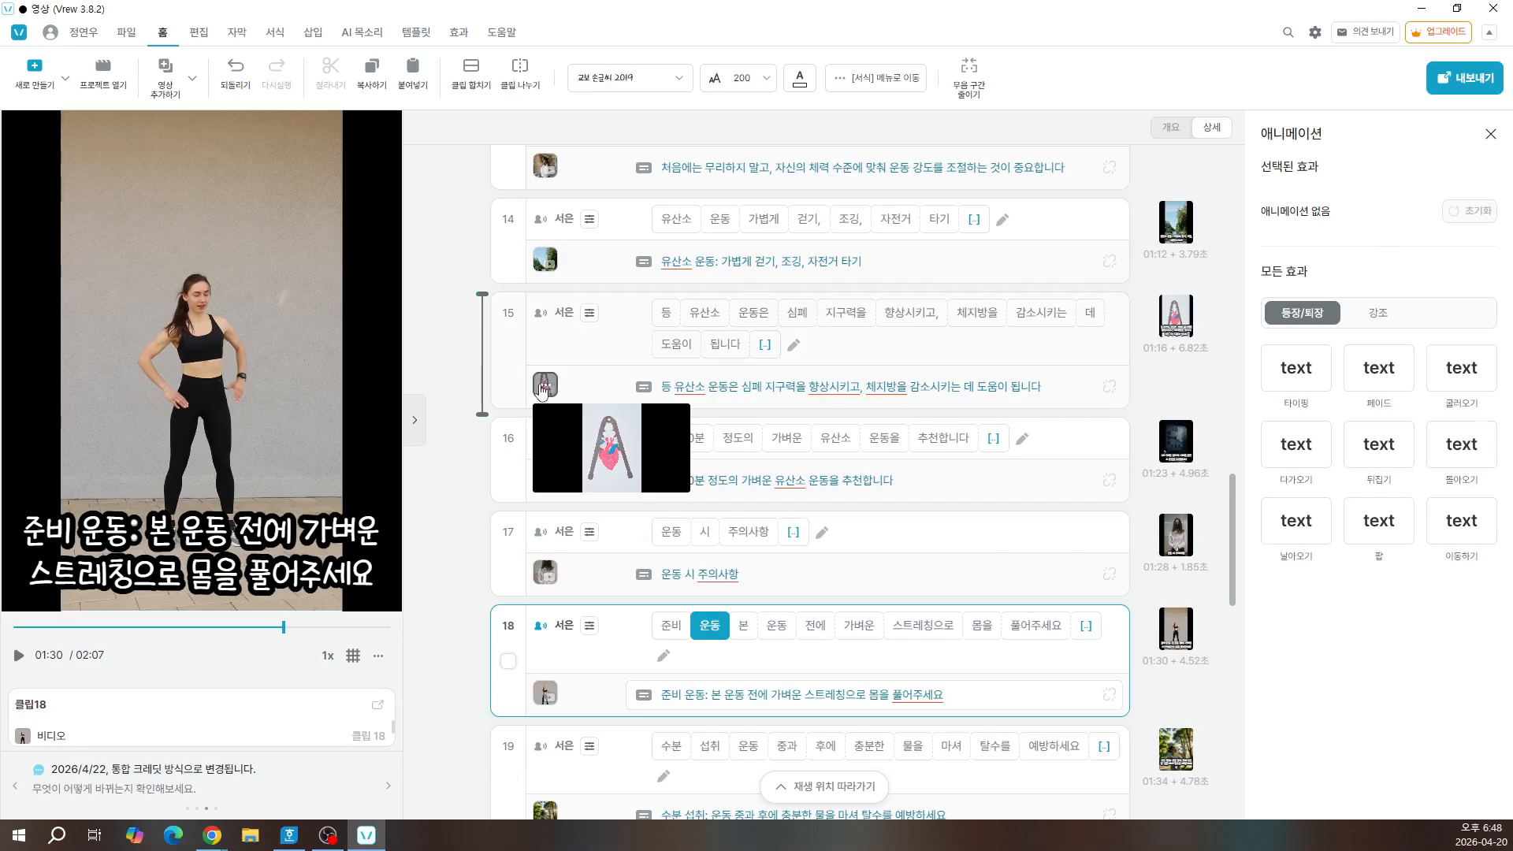
right_click(542, 387)
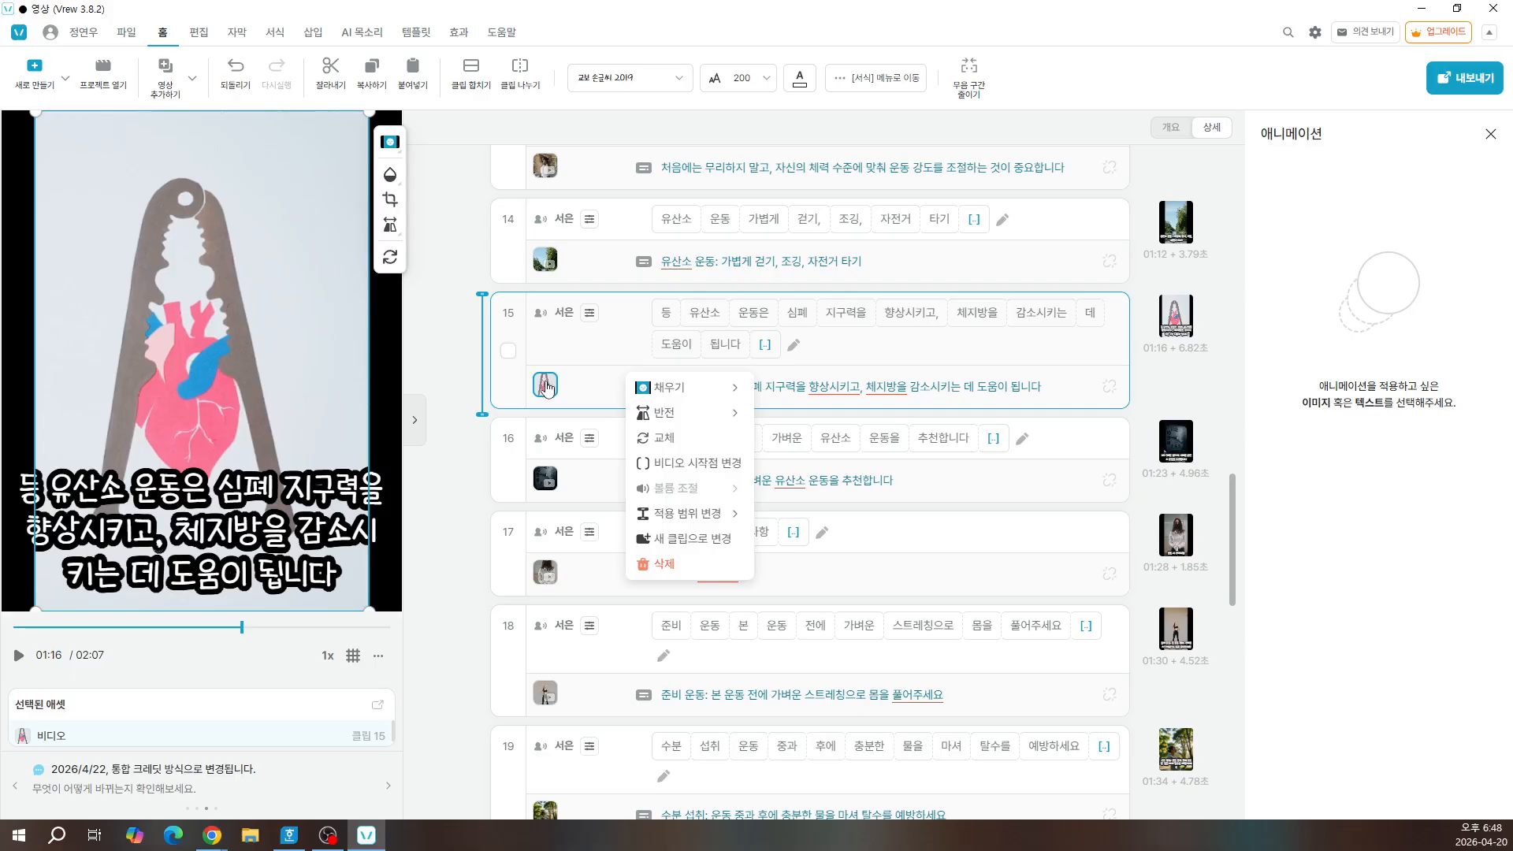
Step: Swap clip 15's heart image for the free stock video of a woman stretching with a blue ball
click(672, 439)
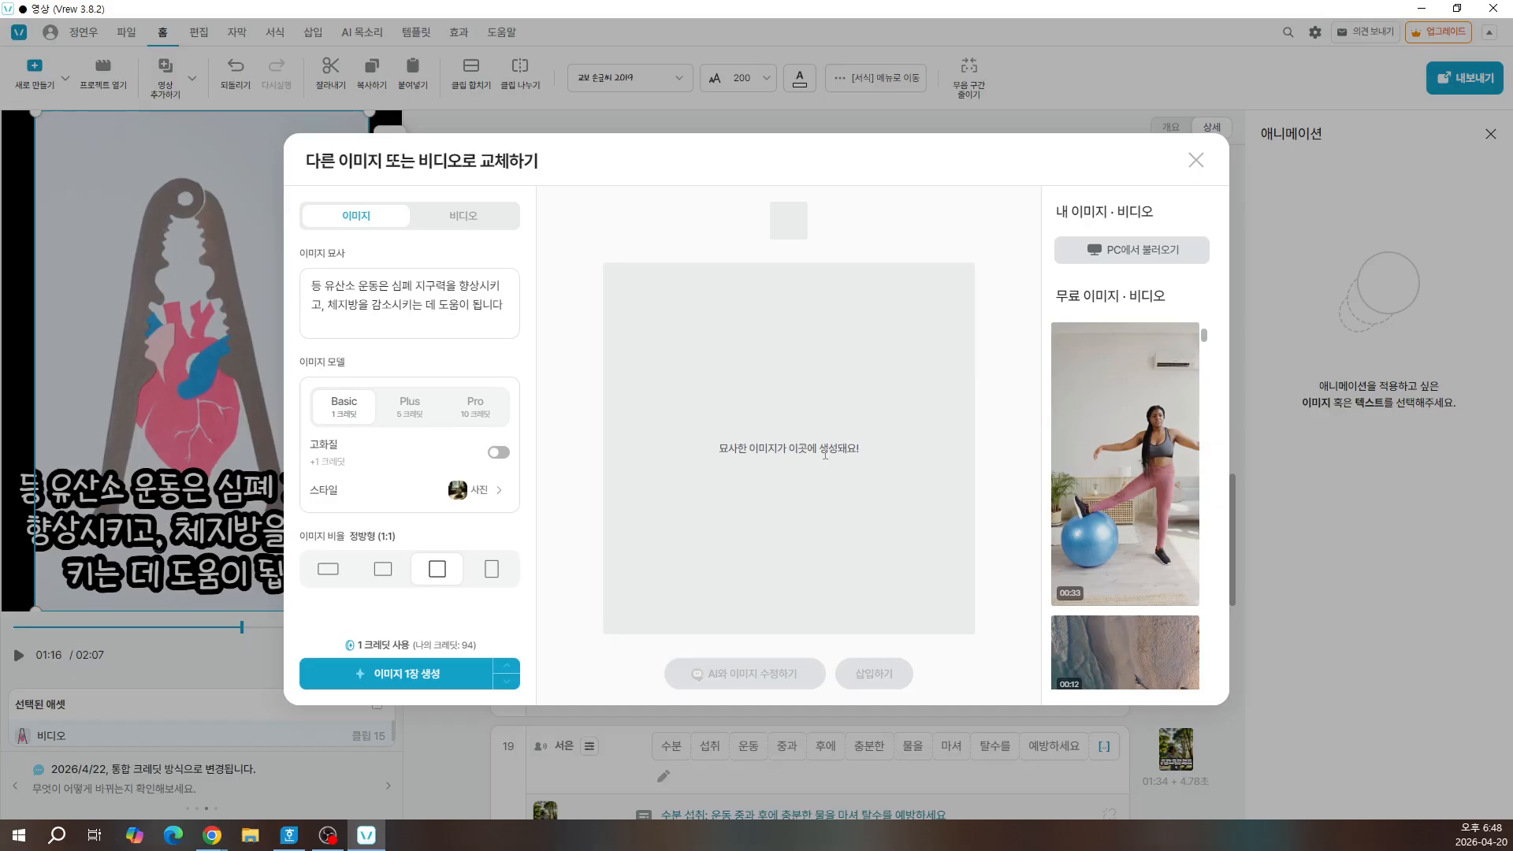
mouse_move(1180, 474)
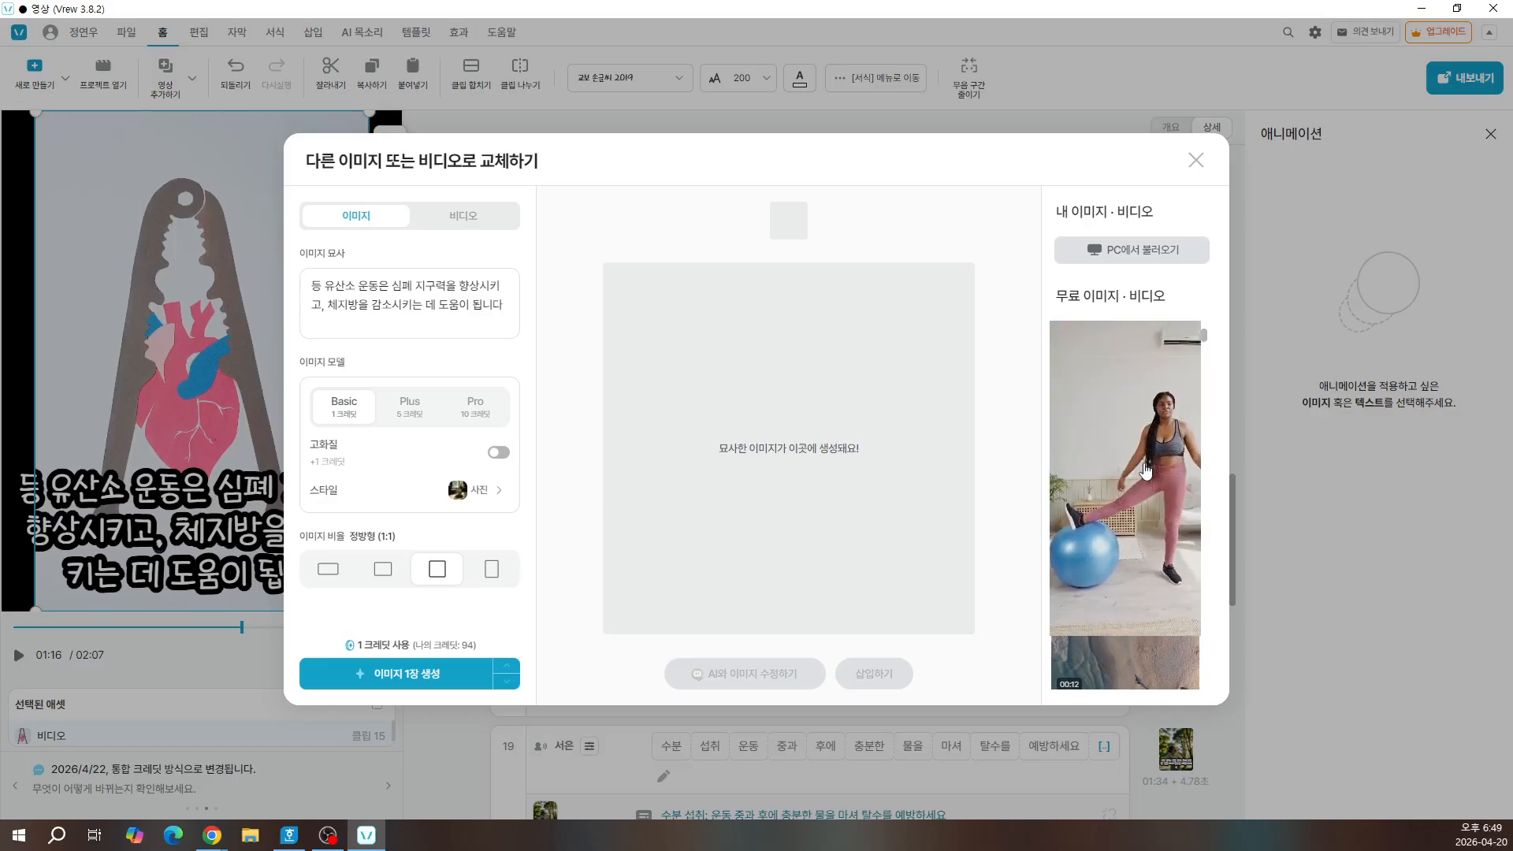
click(1148, 473)
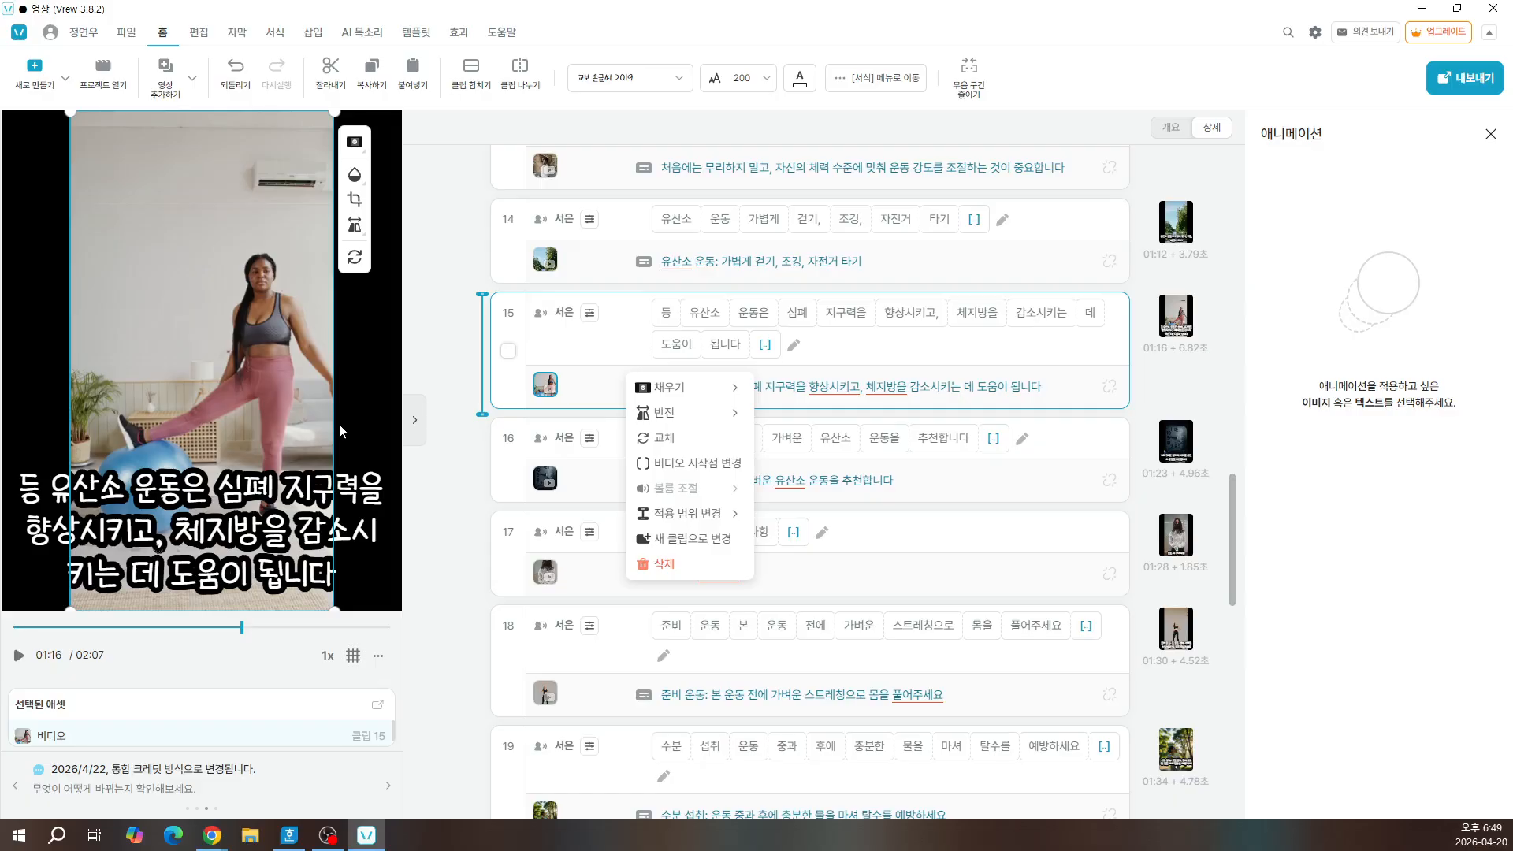
click(543, 260)
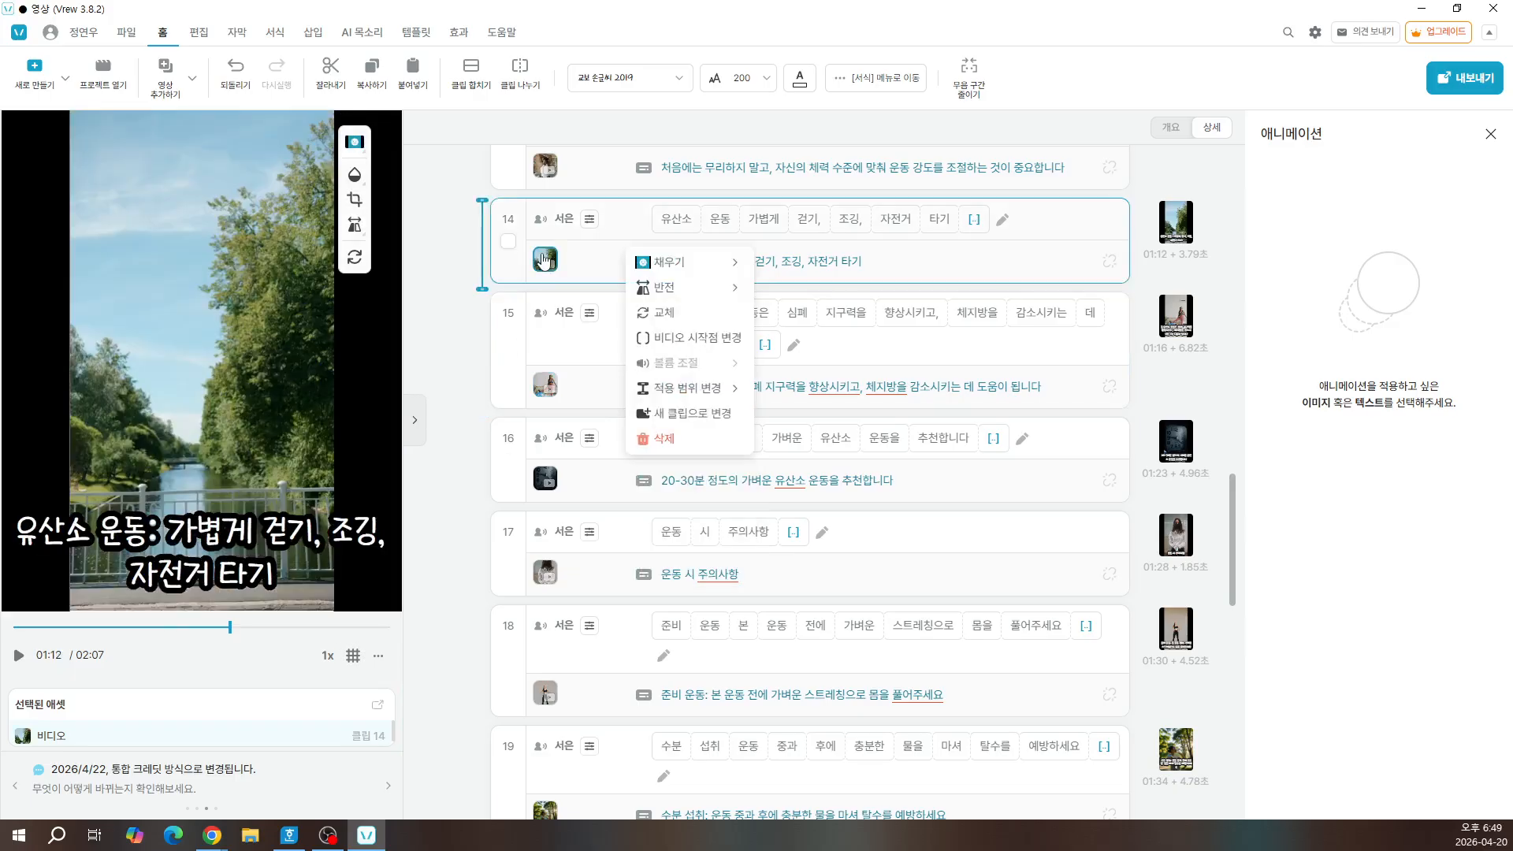